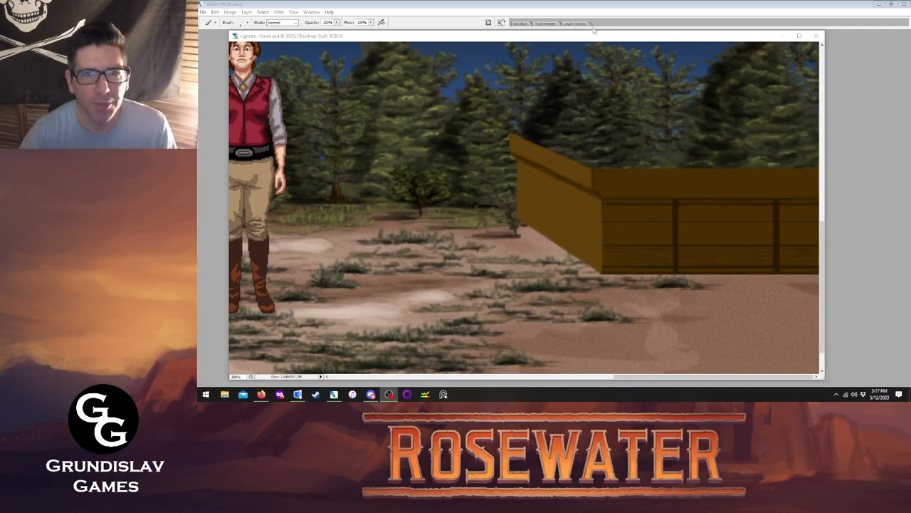
- Show the Perspective Grid layer and draw a dark brown plank line across the wagon's angled side panel, following the vanishing point
click(594, 40)
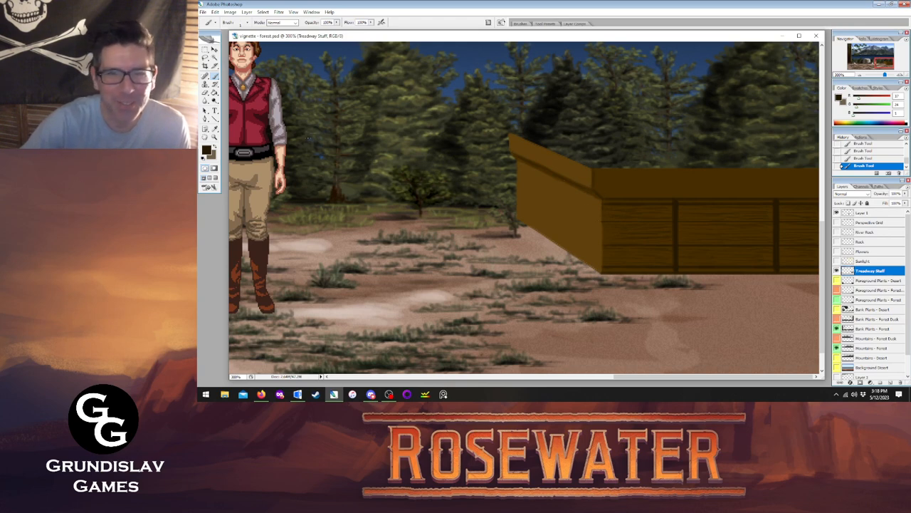
click(215, 121)
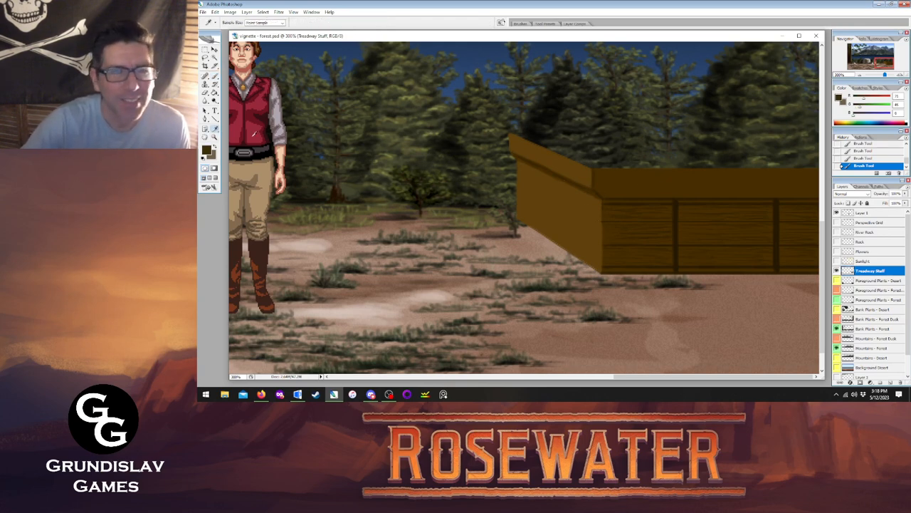
click(215, 120)
click(837, 222)
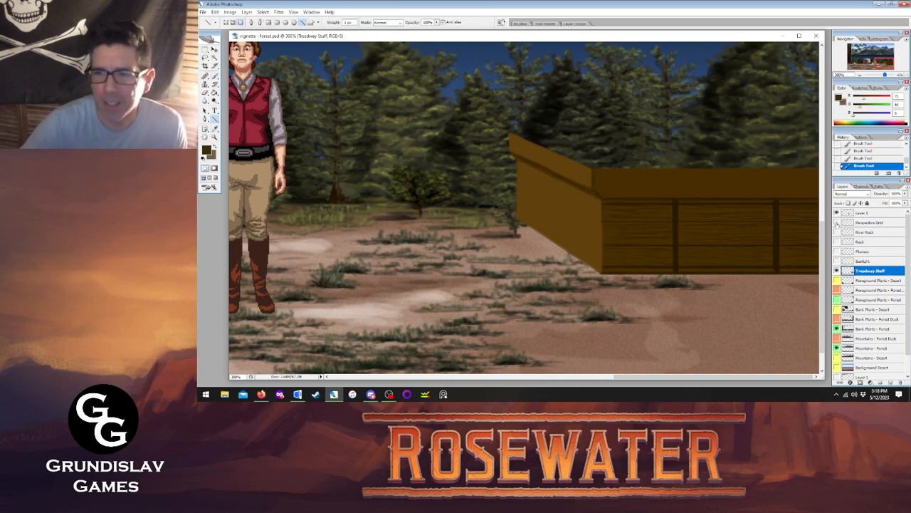
scroll(622, 380, up, 10)
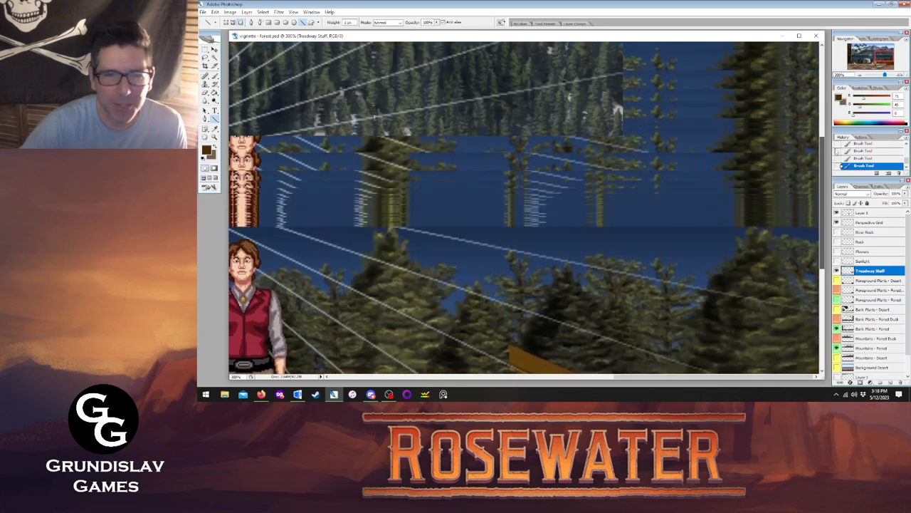
drag(622, 379, 529, 380)
drag(378, 168, 603, 272)
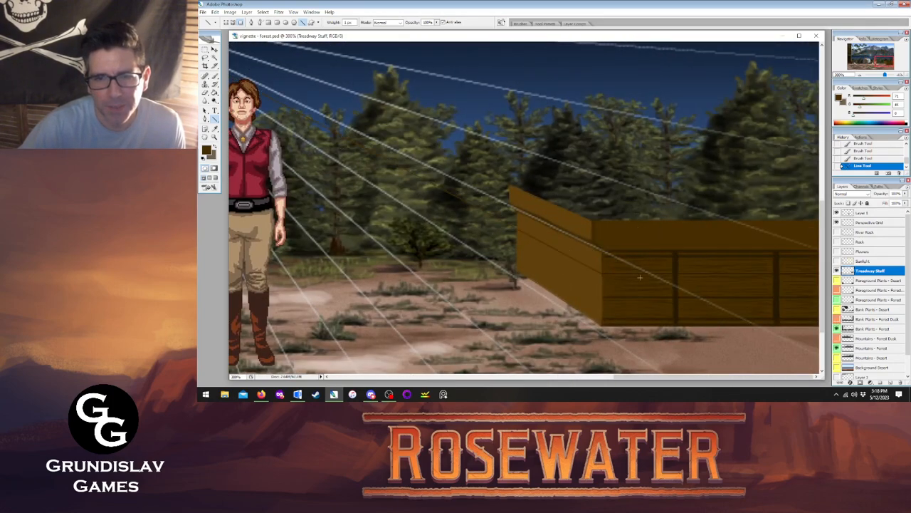
- Draw two more dark brown perspective lines from the vanishing point to divide the wagon's angled side panel into planks
drag(711, 374, 691, 376)
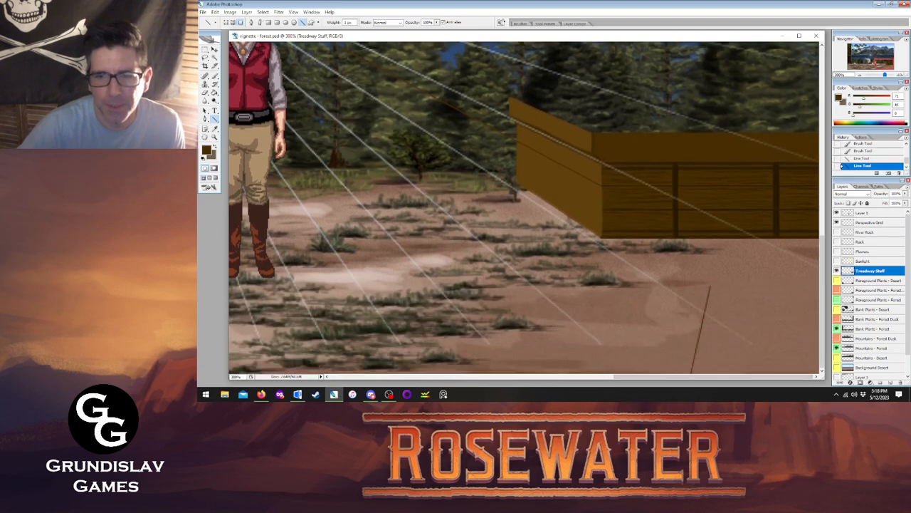
key(ctrl+z)
scroll(523, 206, up, 10)
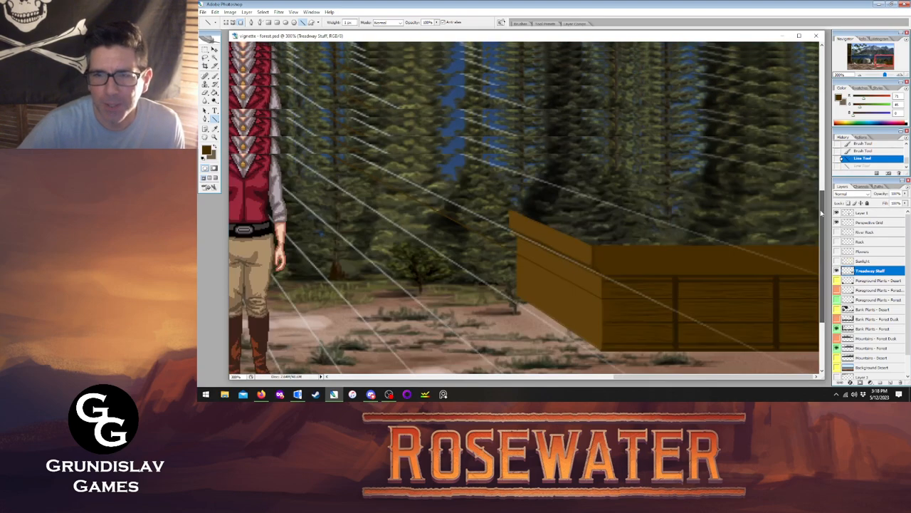
drag(669, 378, 541, 398)
mouse_move(474, 215)
mouse_down()
mouse_move(666, 377)
mouse_move(789, 302)
mouse_move(822, 327)
mouse_move(618, 309)
mouse_move(640, 314)
mouse_up()
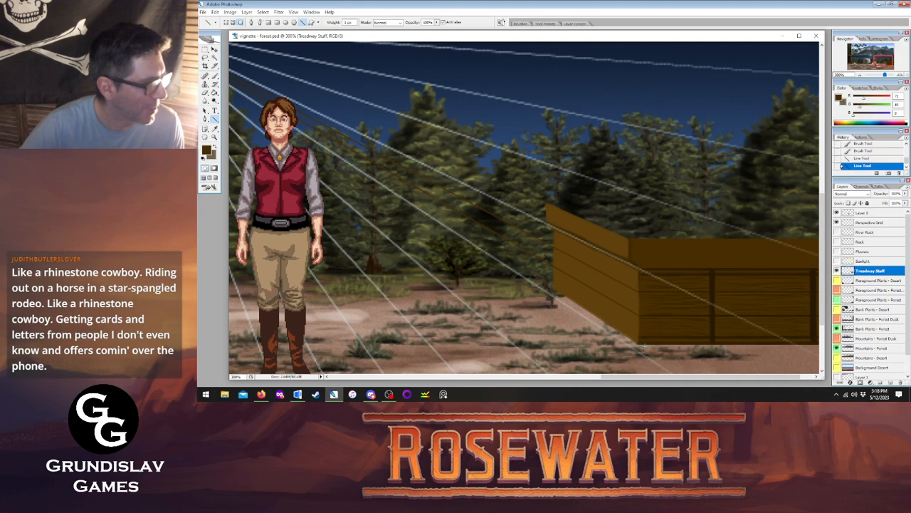
drag(633, 376, 523, 387)
drag(823, 247, 823, 200)
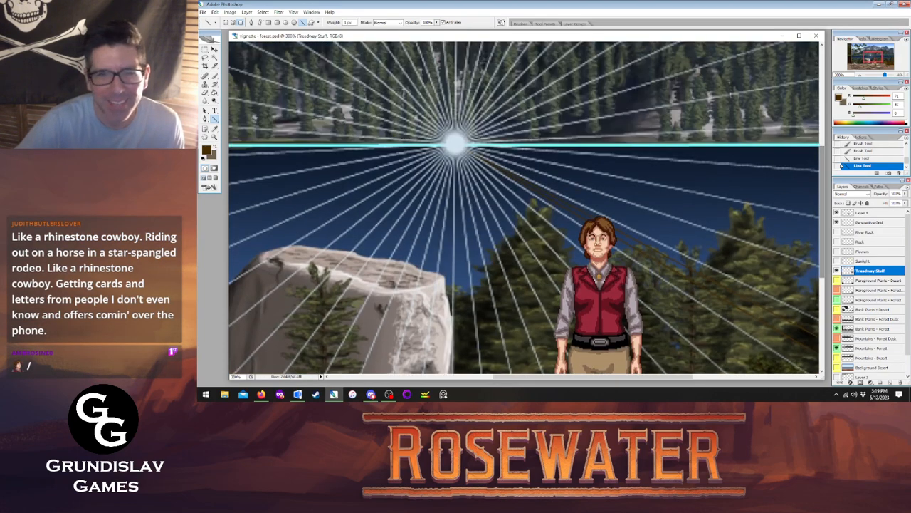
mouse_move(455, 146)
mouse_down()
mouse_move(823, 356)
mouse_move(712, 376)
mouse_move(630, 238)
mouse_move(603, 231)
mouse_up()
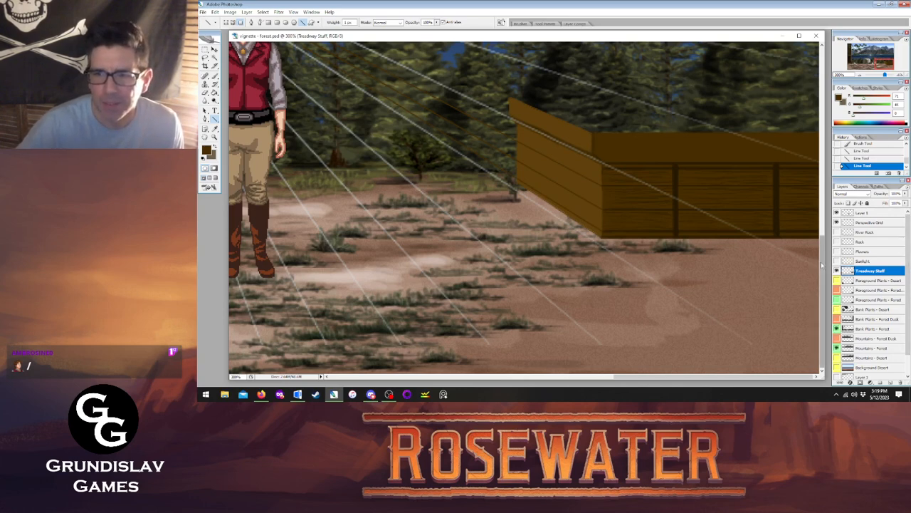
- Remove the parts of the perspective lines that extend beyond the wagon over the trees and sky, then clear the selection
drag(822, 265, 822, 239)
key(b)
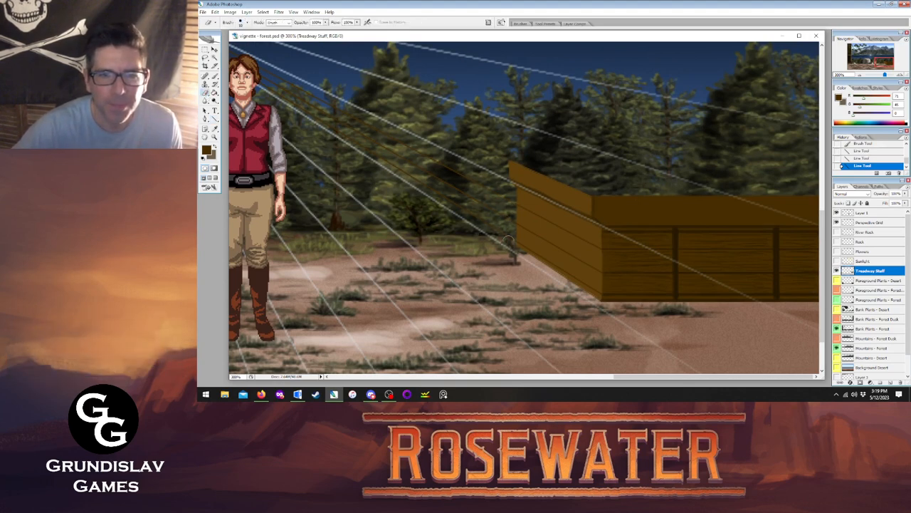
mouse_move(510, 202)
mouse_down()
mouse_move(511, 241)
mouse_move(542, 339)
mouse_move(242, 57)
mouse_move(287, 77)
mouse_up()
click(205, 49)
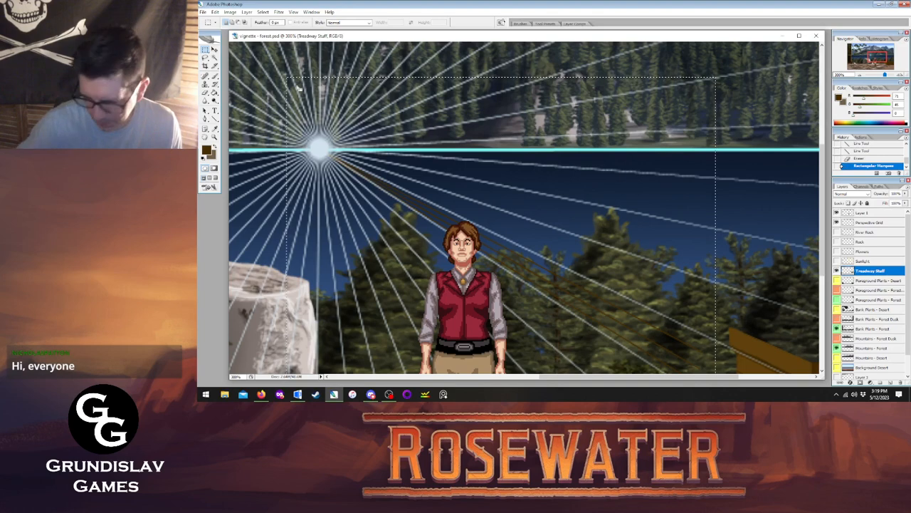
key(Delete)
key(ctrl+d)
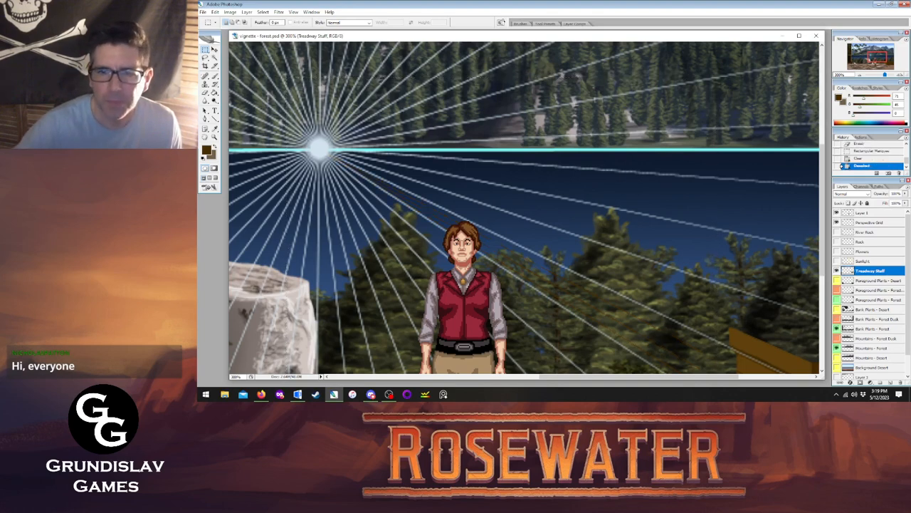
- Hide the Perspective Grid layer and brush dark brown wood grain onto the wagon's angled side panel
drag(614, 377, 689, 384)
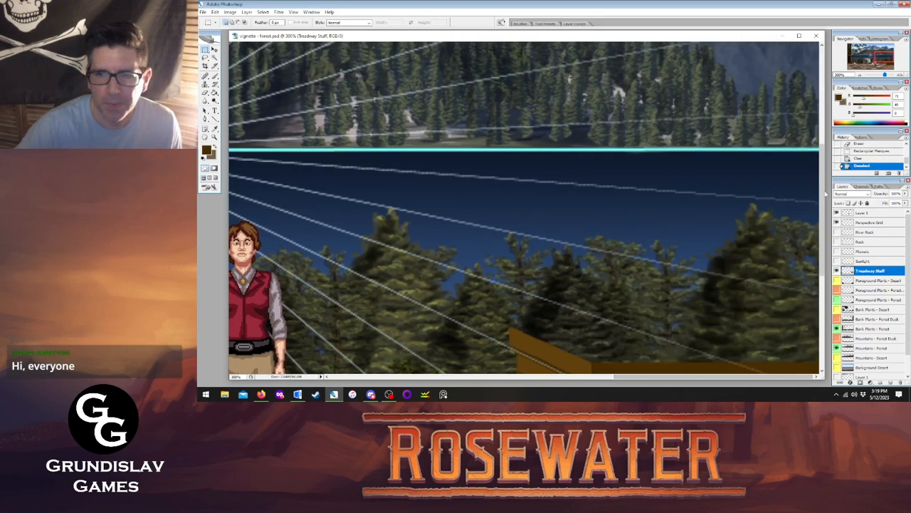
drag(823, 194, 823, 253)
click(215, 77)
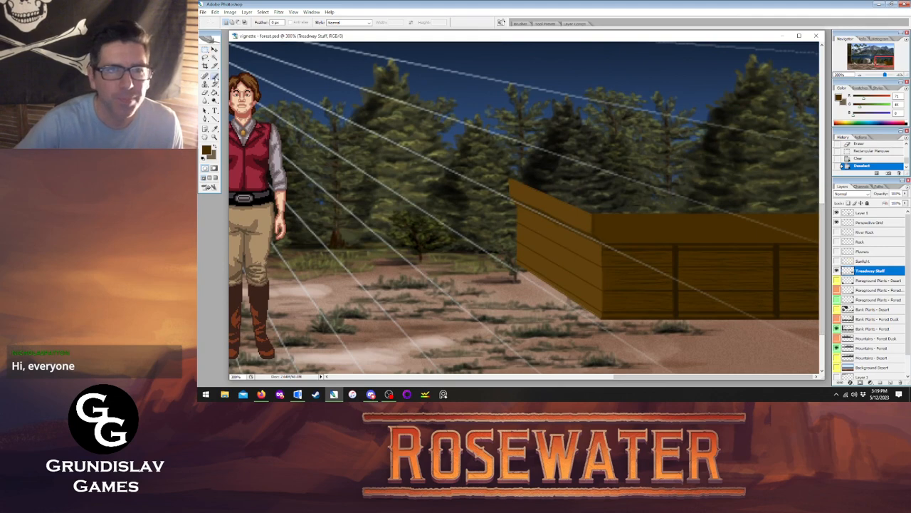
click(836, 223)
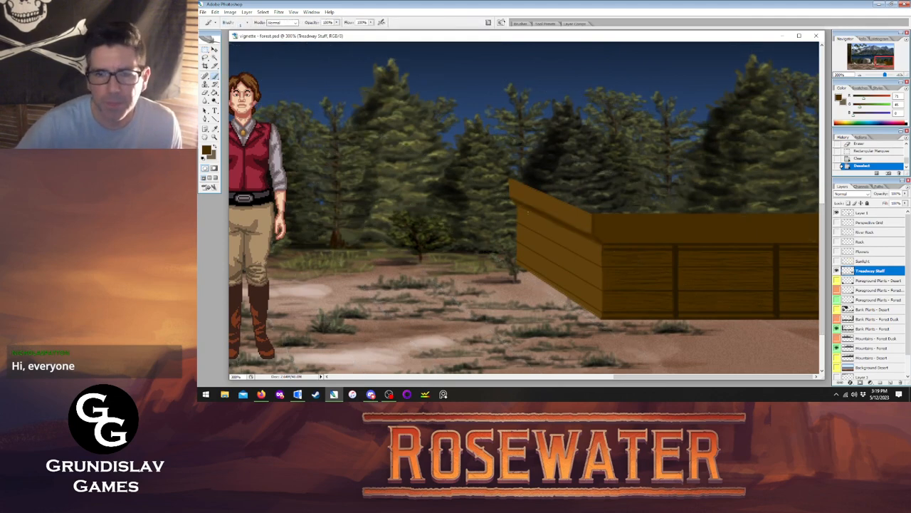
drag(531, 236, 545, 246)
drag(541, 243, 556, 251)
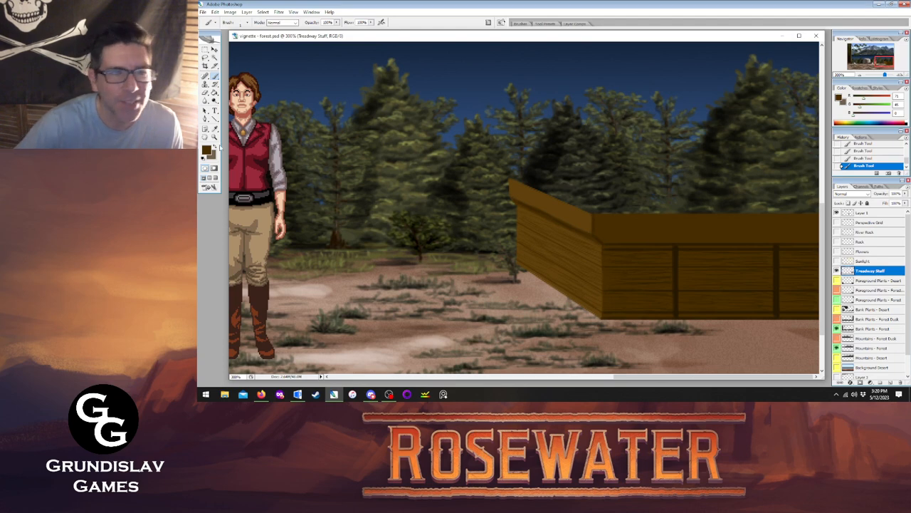
- Add dark brown grain strokes along the lower edge of the wagon's angled side panel at 500% magnification
key(z)
click(549, 279)
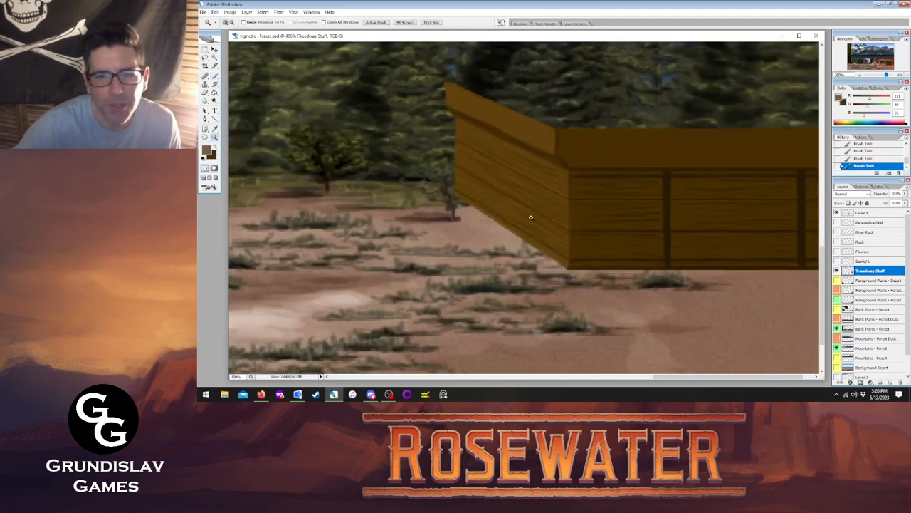
click(555, 260)
key(b)
key(x)
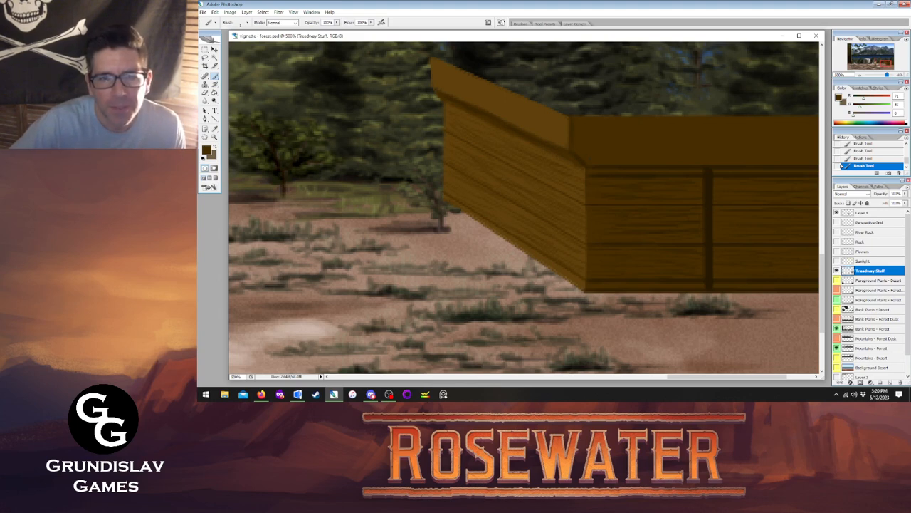
drag(467, 214, 579, 287)
- Choose a lighter brown based on the wagon's upper rail and brush grain highlights onto the angled side panel
key(i)
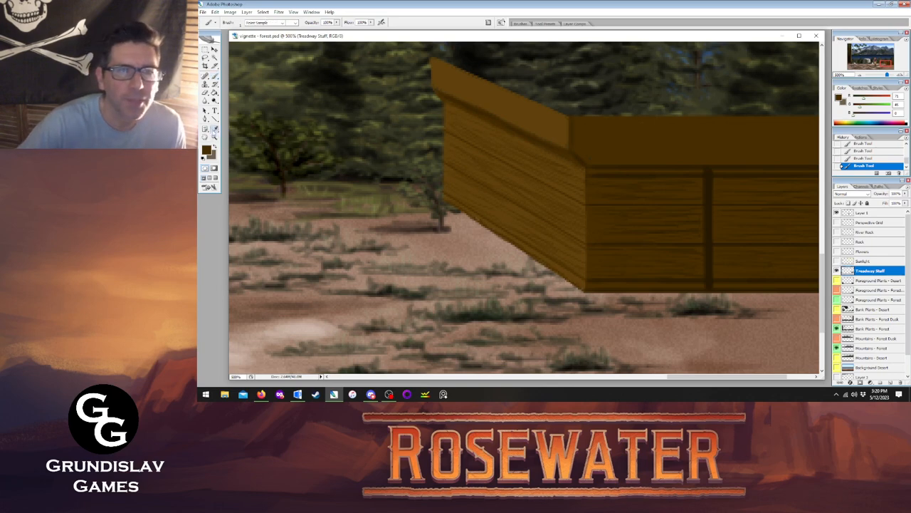
click(415, 114)
click(206, 150)
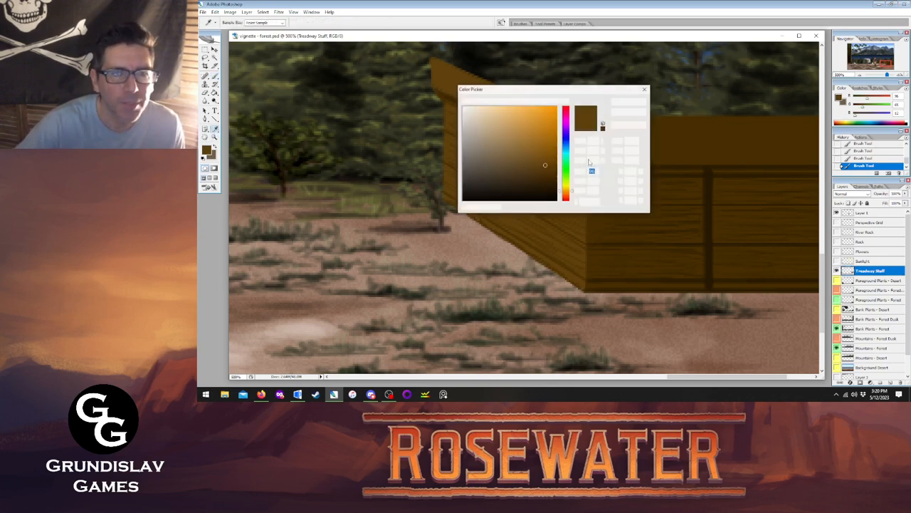
click(628, 101)
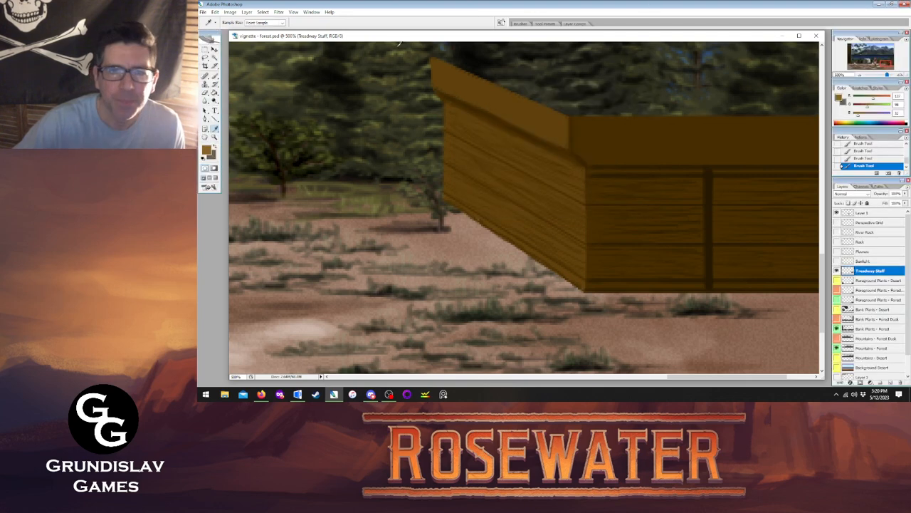
click(214, 76)
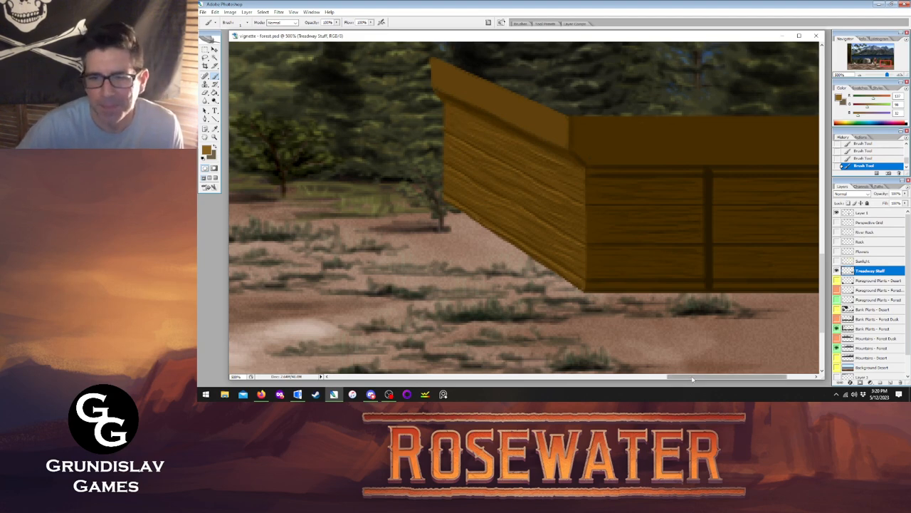
- Sample the medium brown of the angled rail and brush highlights along the bottom board and lower plank seam of the wagon's long side
drag(692, 379, 667, 379)
click(216, 129)
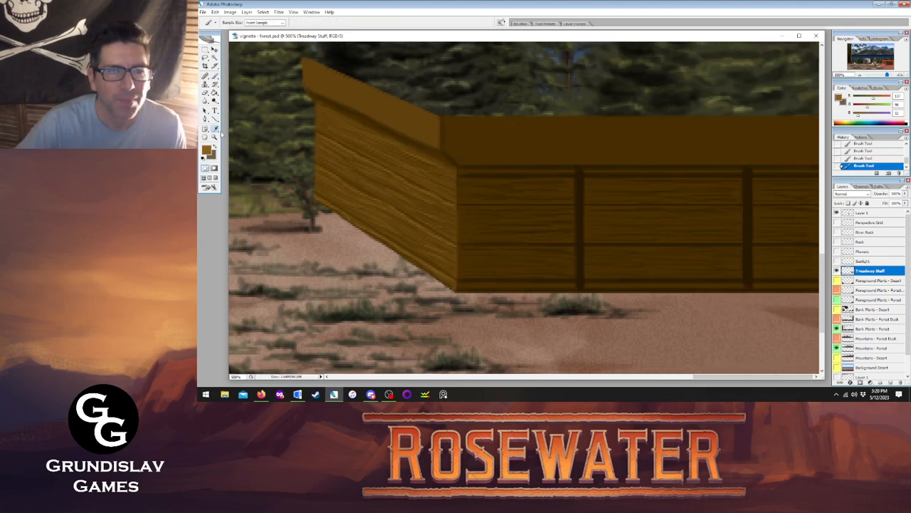
click(393, 108)
key(b)
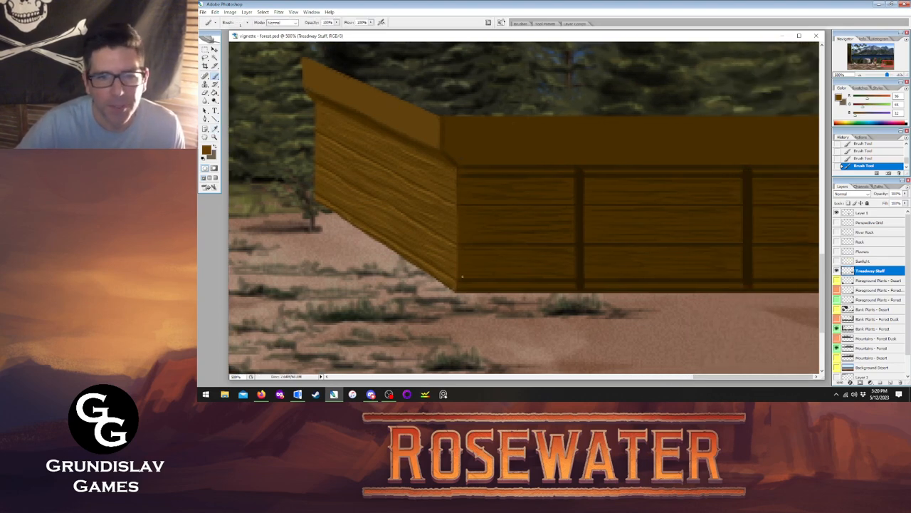
drag(484, 283, 818, 284)
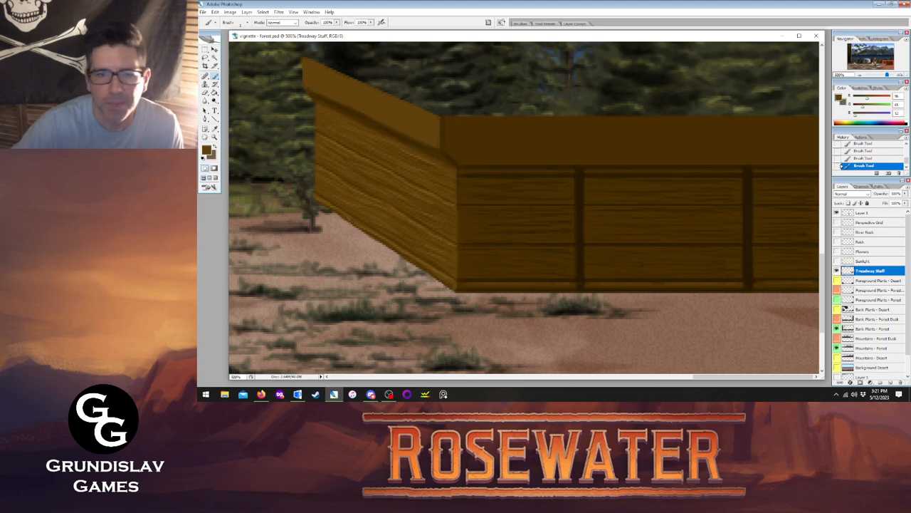
drag(465, 247, 569, 247)
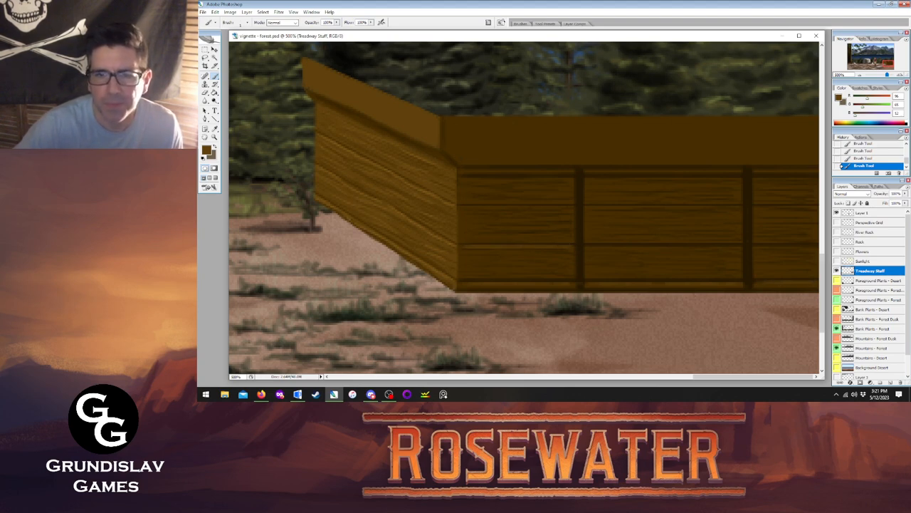
drag(586, 247, 819, 247)
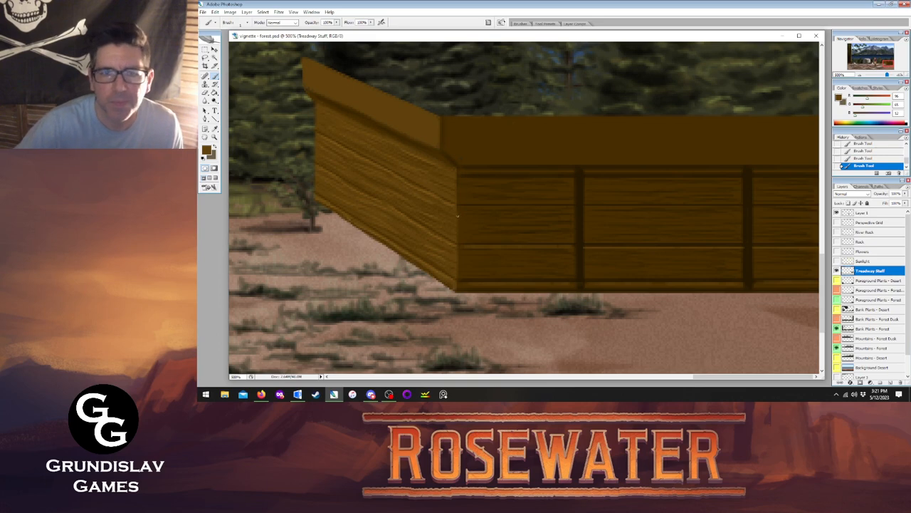
- Brush medium brown highlights along the upper plank seams and into the wood grain of the wagon's long side
drag(461, 205, 546, 205)
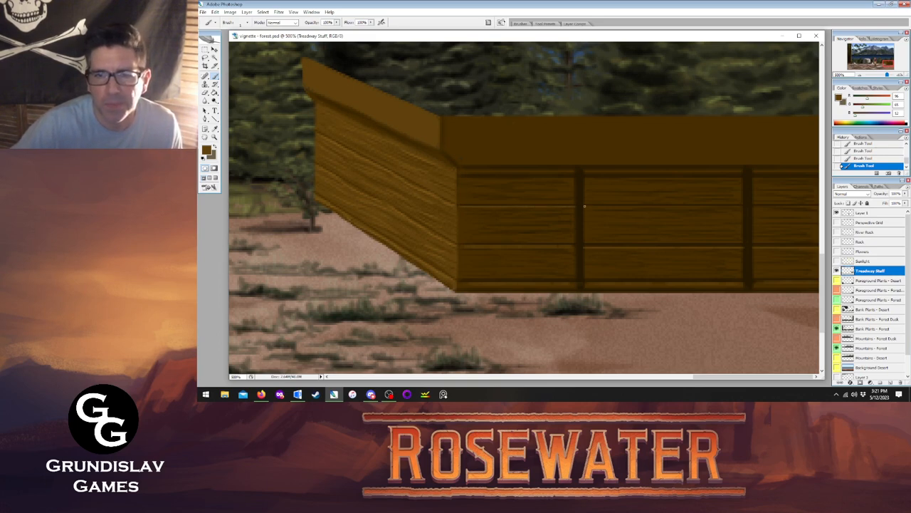
drag(622, 209, 814, 206)
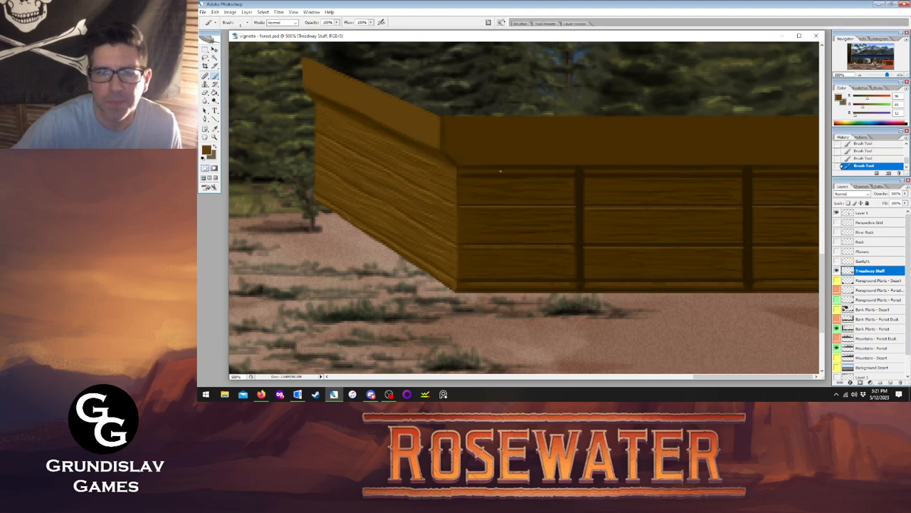
drag(456, 175, 817, 178)
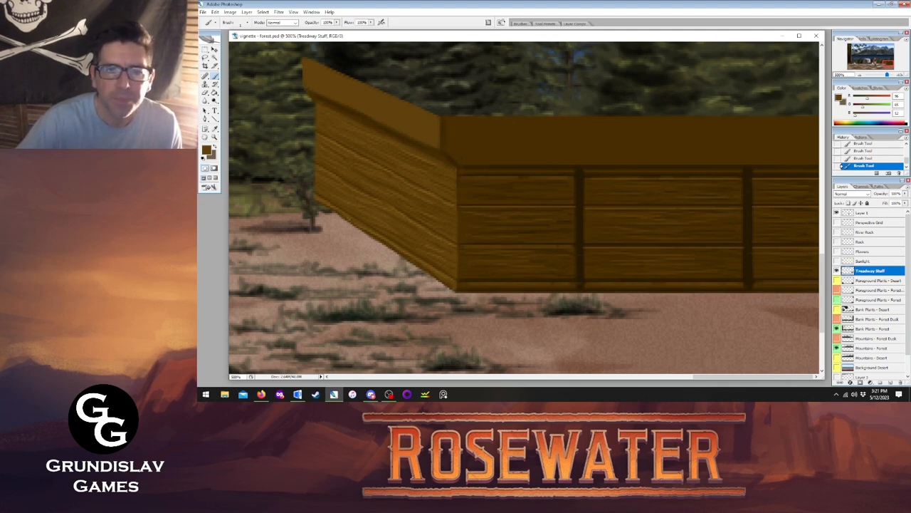
- Set the foreground colour to black and brush thin cracks into the top and middle planks of the wagon's long side
click(213, 130)
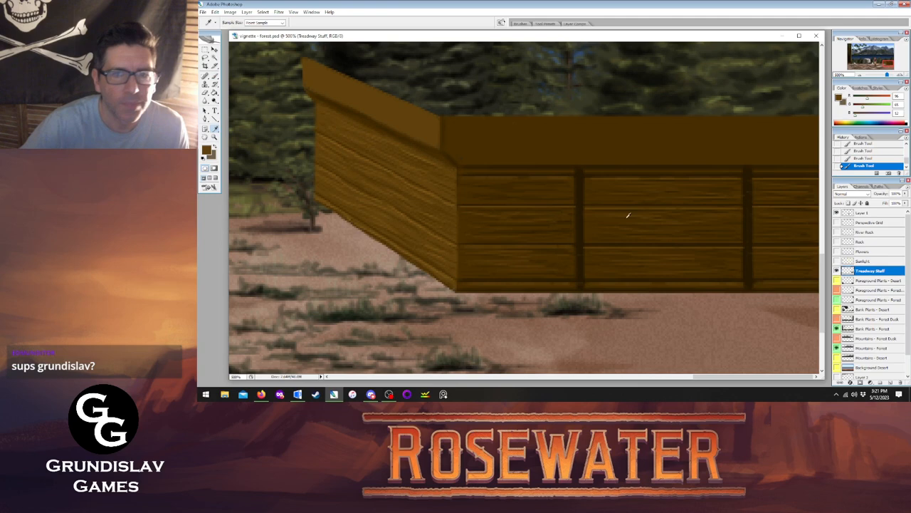
click(578, 193)
click(207, 150)
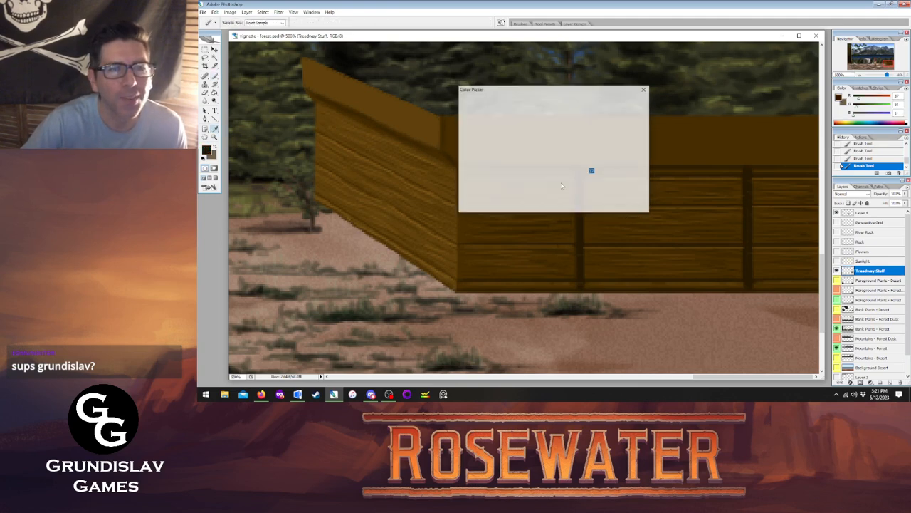
click(622, 102)
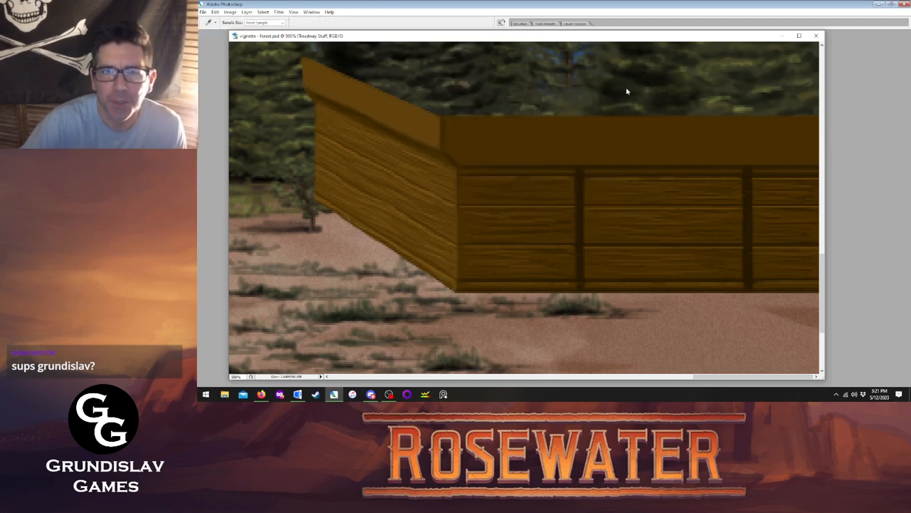
key(b)
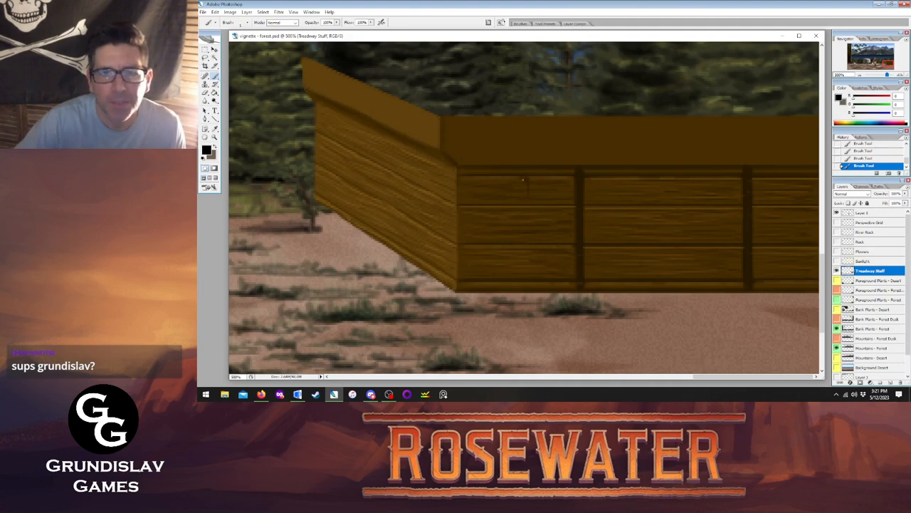
mouse_move(534, 178)
mouse_down()
mouse_move(528, 197)
mouse_move(486, 195)
mouse_up()
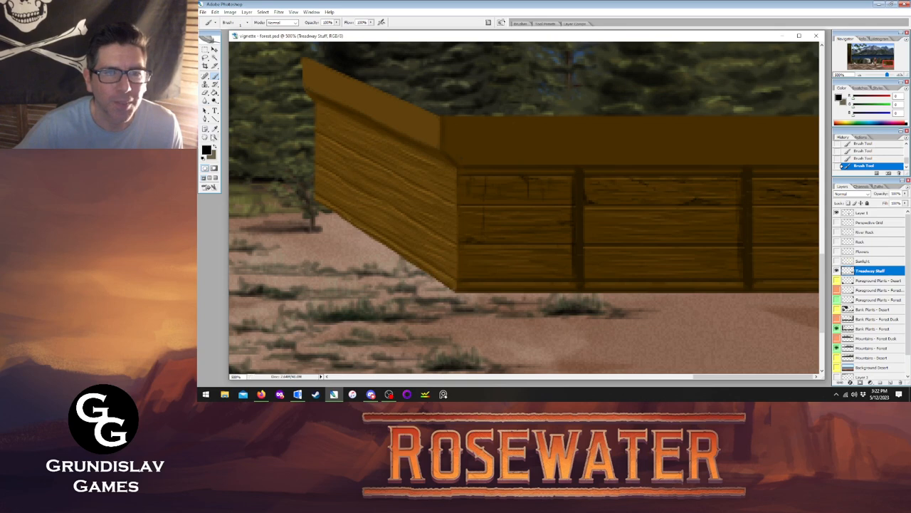
- Brush black cracks into the lower planks of the wagon's long side and onto its angled side panel at 400% magnification
key(z)
right_click(419, 163)
click(448, 169)
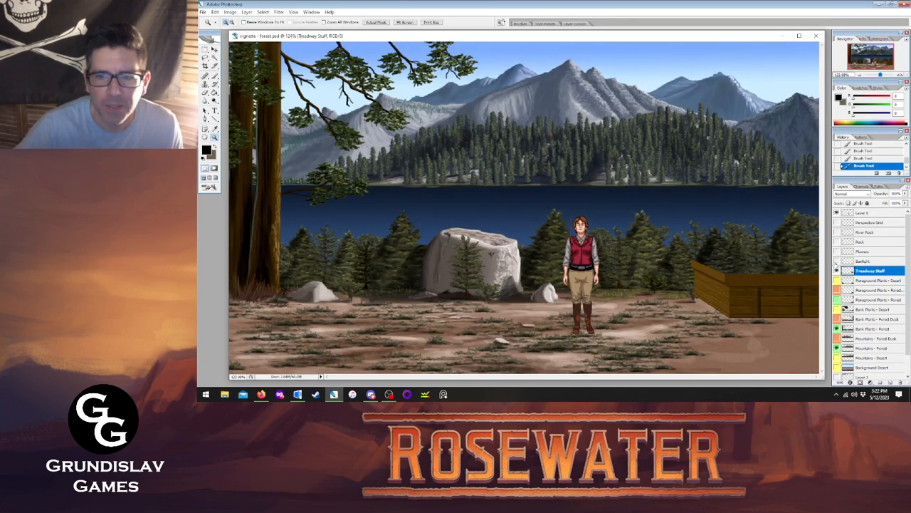
click(772, 261)
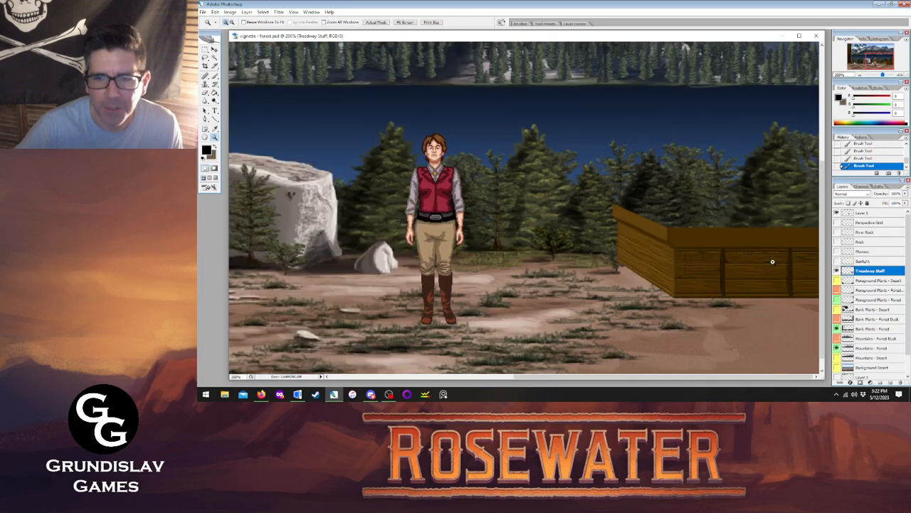
click(765, 223)
click(760, 207)
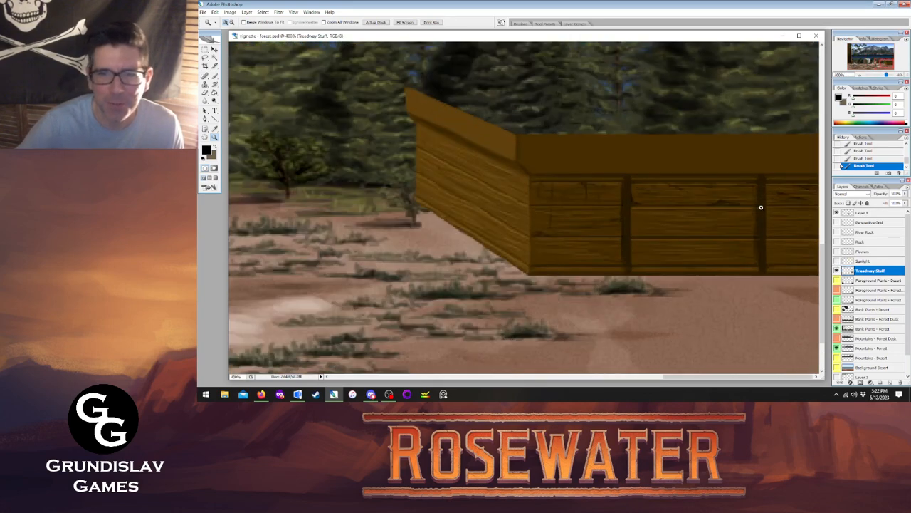
key(b)
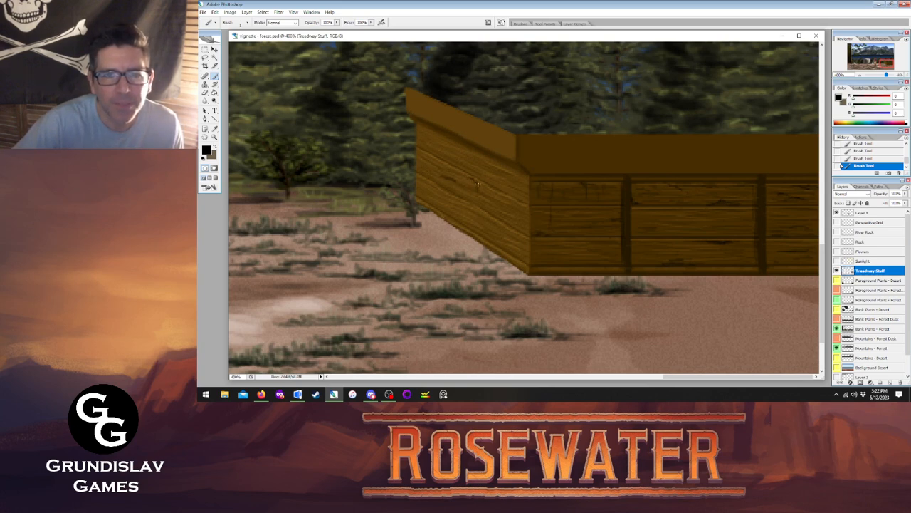
drag(481, 182, 473, 178)
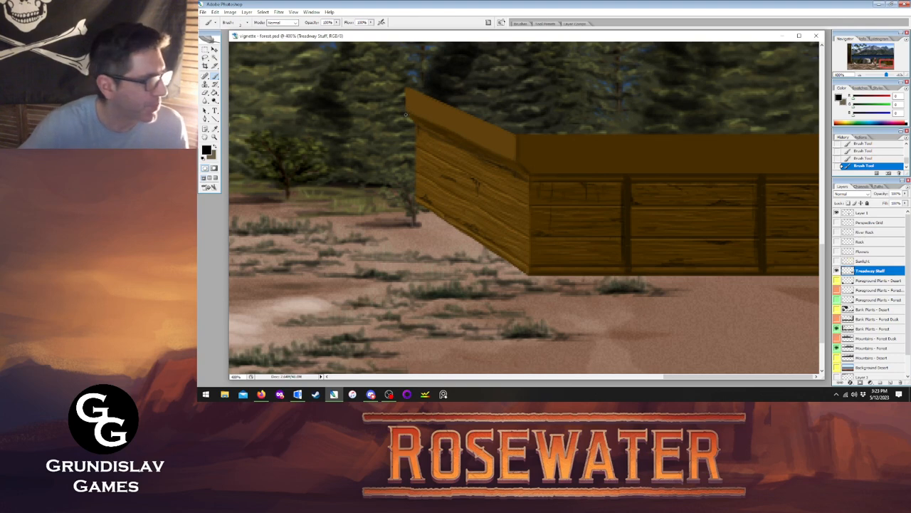
key(alt+Tab)
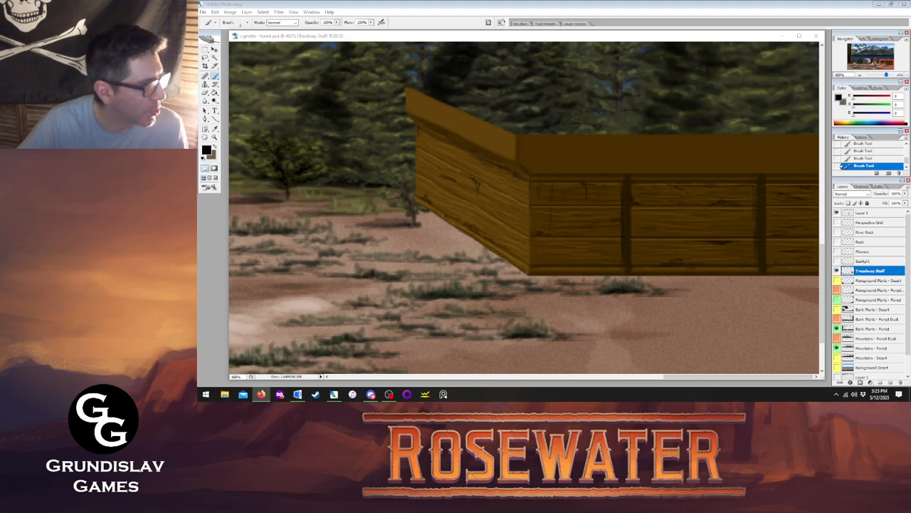
click(503, 40)
- Sample browns from the wagon and draw thin highlight lines along the top edges of the angled rail and the long upper rail
key(i)
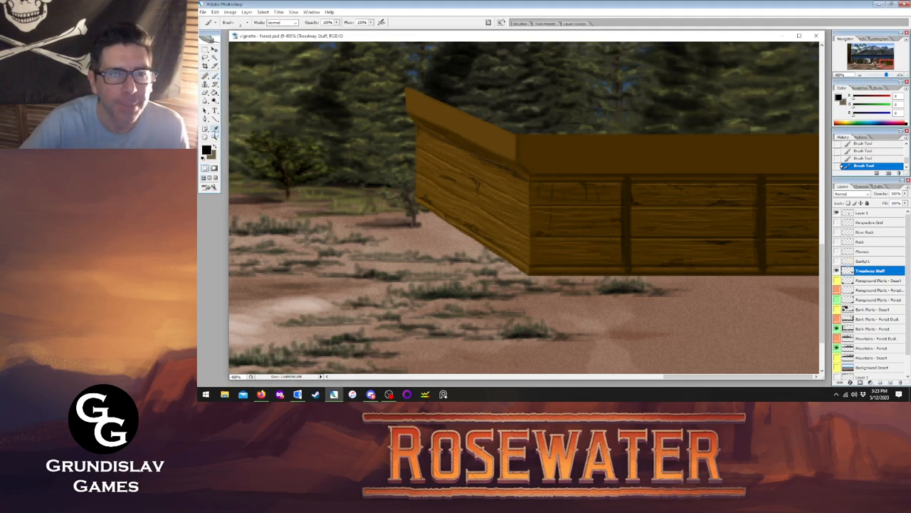
click(466, 226)
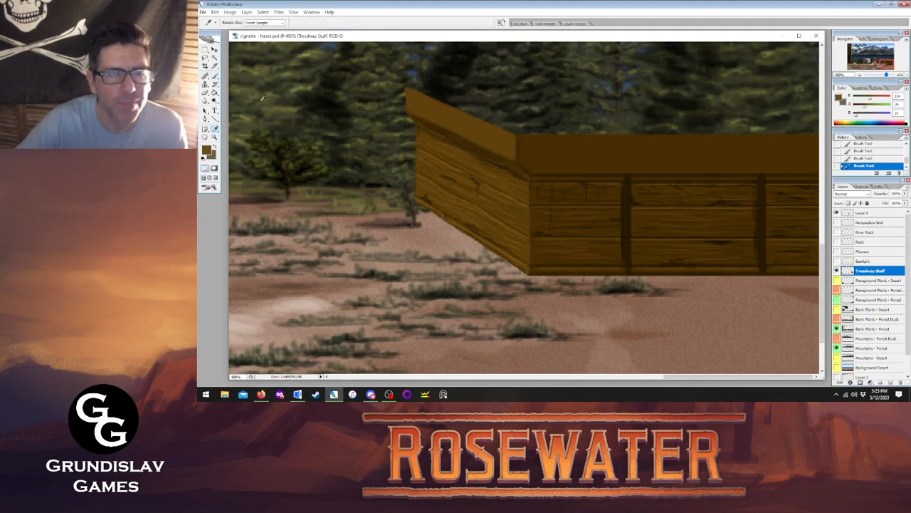
key(u)
drag(405, 88, 517, 134)
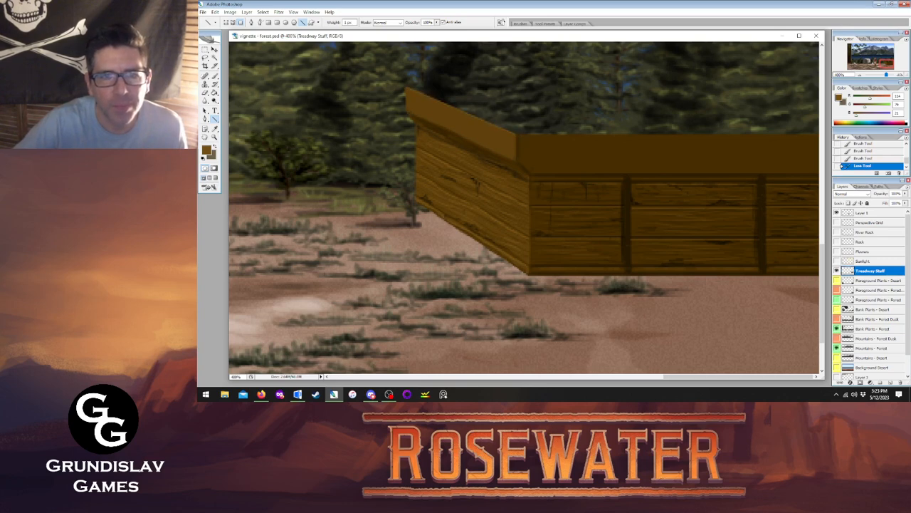
key(i)
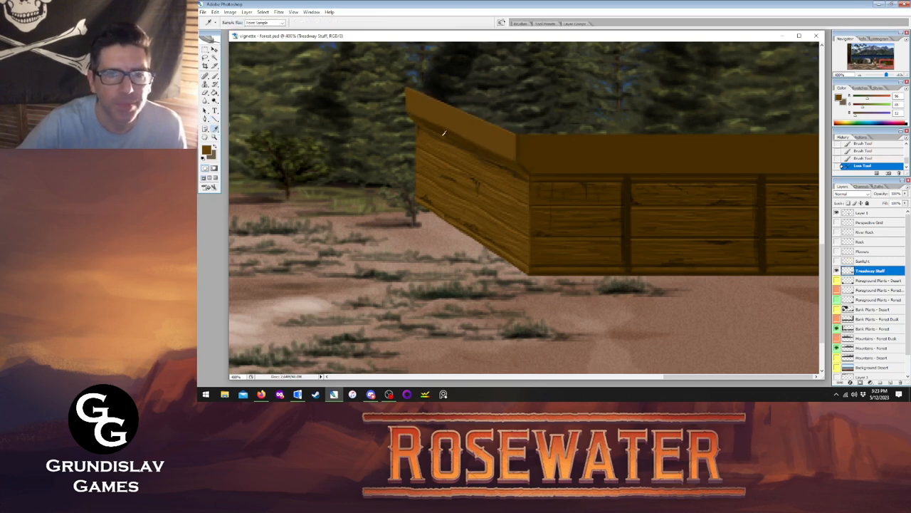
key(u)
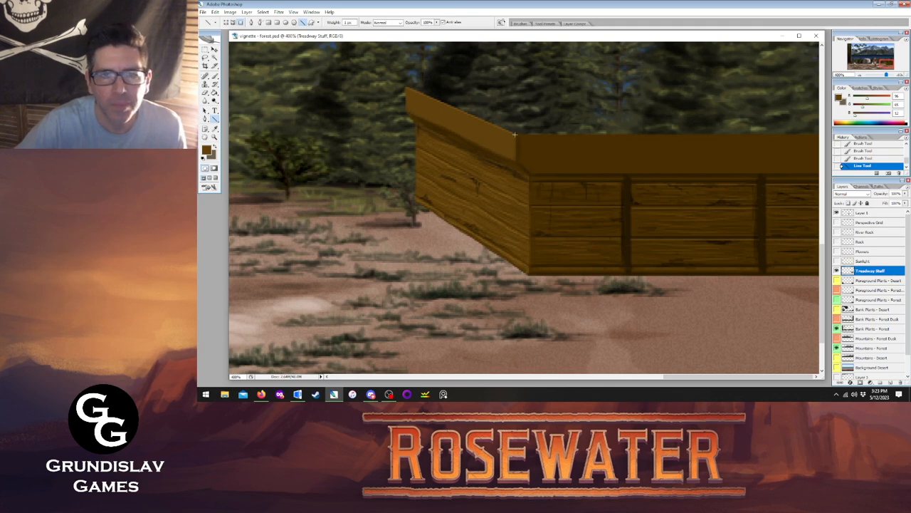
drag(514, 133, 823, 136)
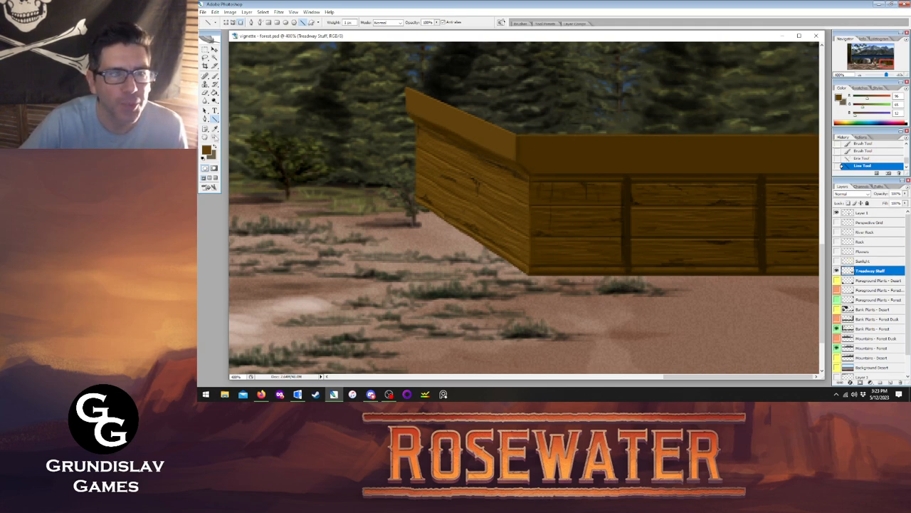
- Sample the dark brown of the long side's planks and brush wood grain across the long upper rail
key(i)
click(612, 204)
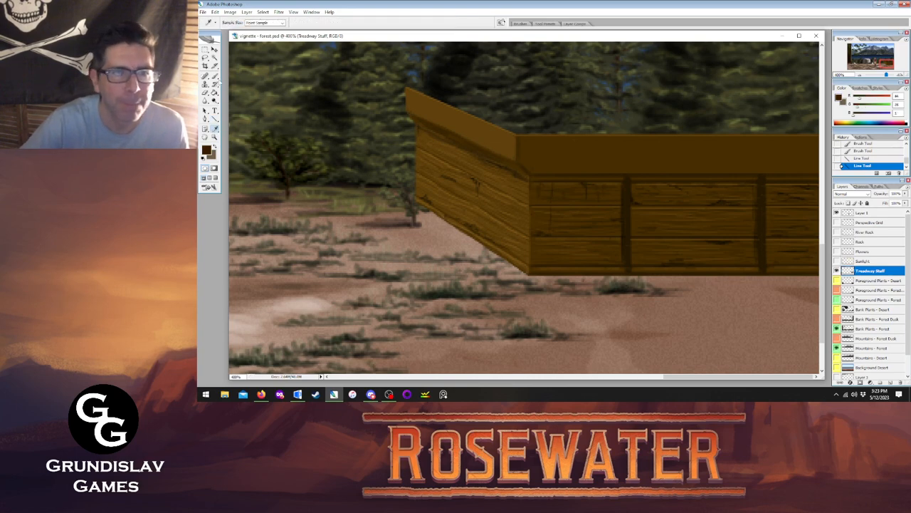
key(b)
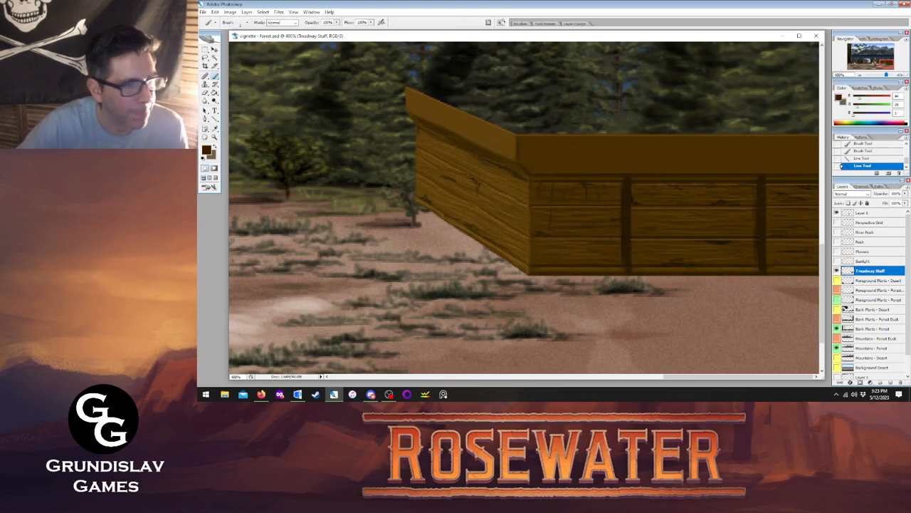
drag(524, 148, 519, 158)
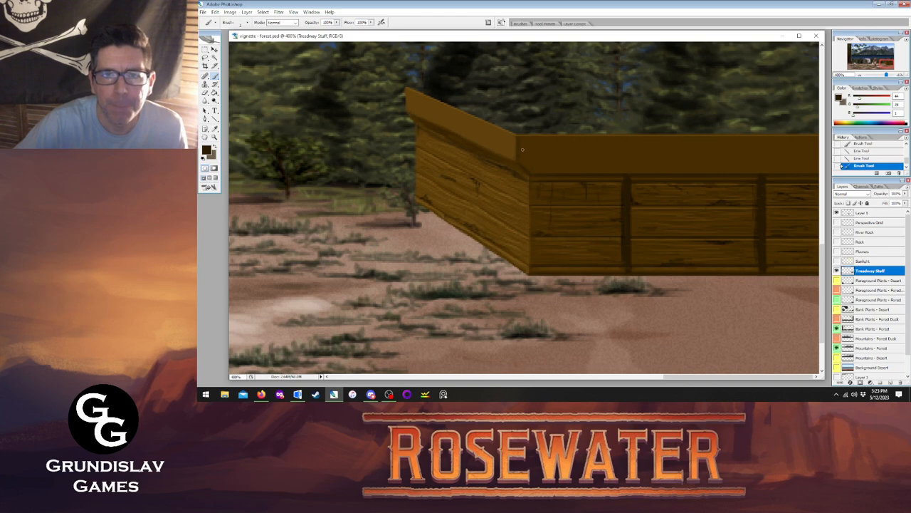
click(522, 147)
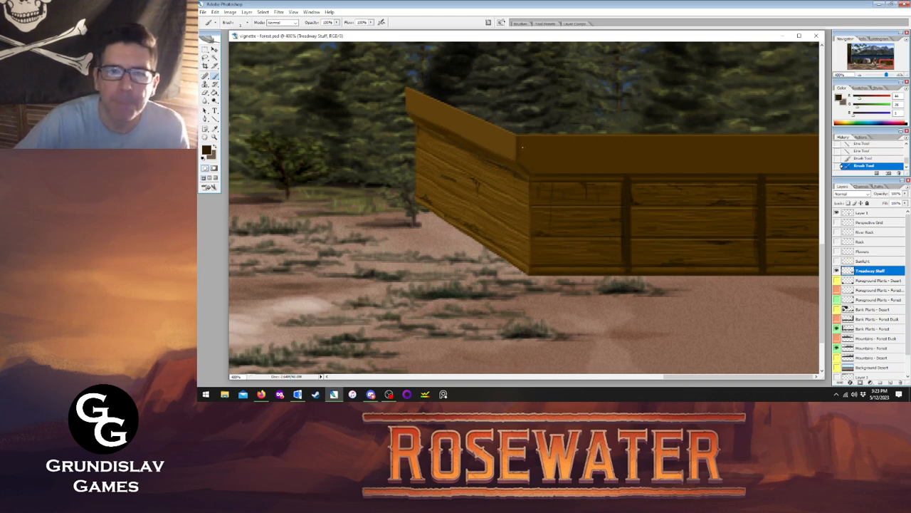
click(519, 140)
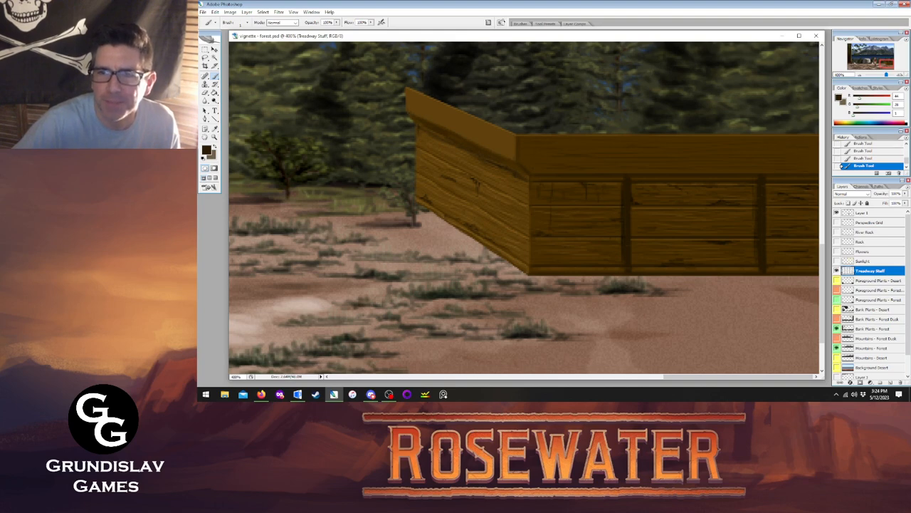
- Sample the dark brown of the long upper rail and brush wood grain onto the angled rail
key(i)
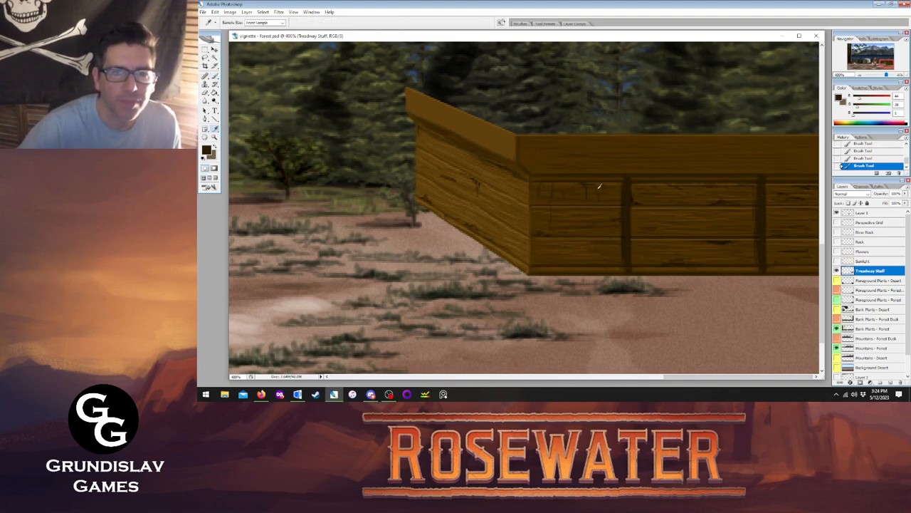
click(538, 163)
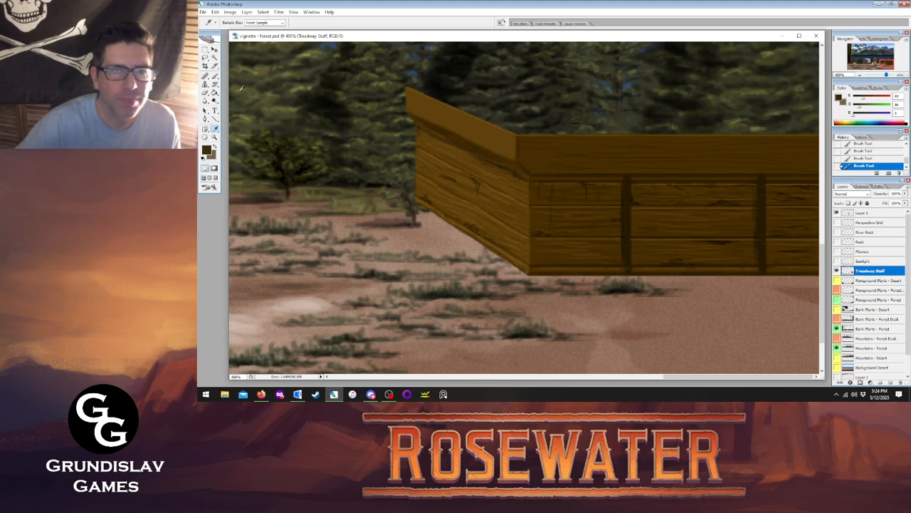
key(b)
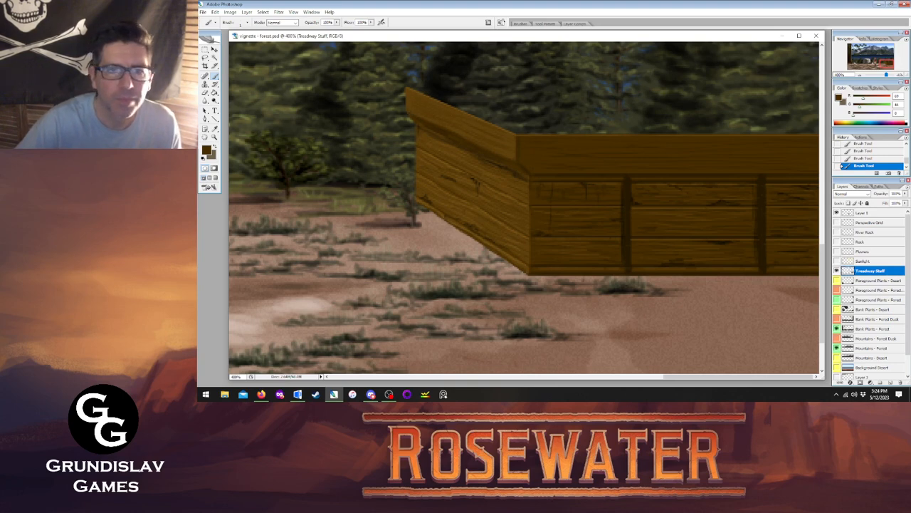
- Sample a darker brown from the long side's plank seam and brush shading along the underside of the angled rail
key(i)
click(569, 209)
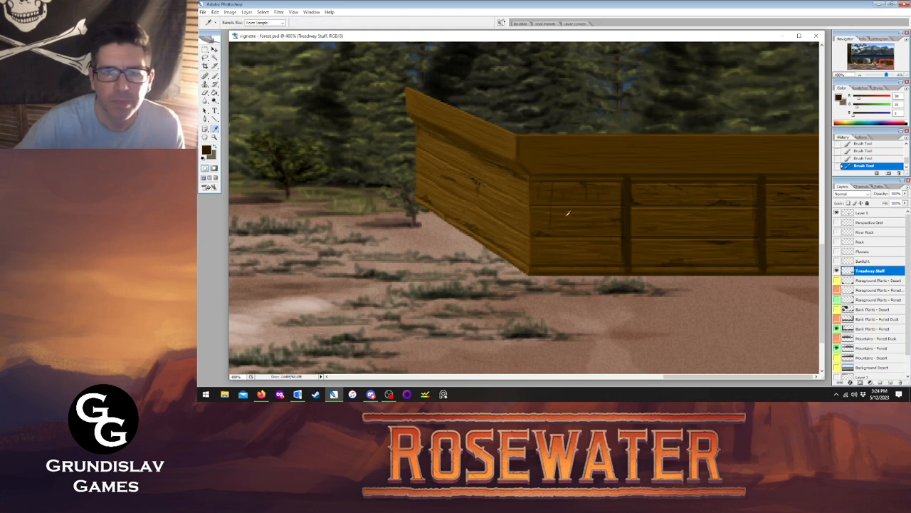
key(b)
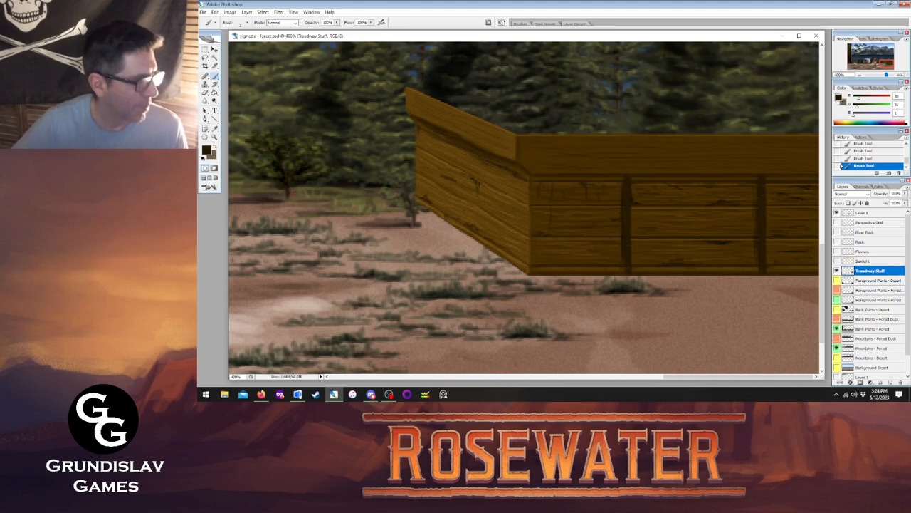
key(alt+Tab)
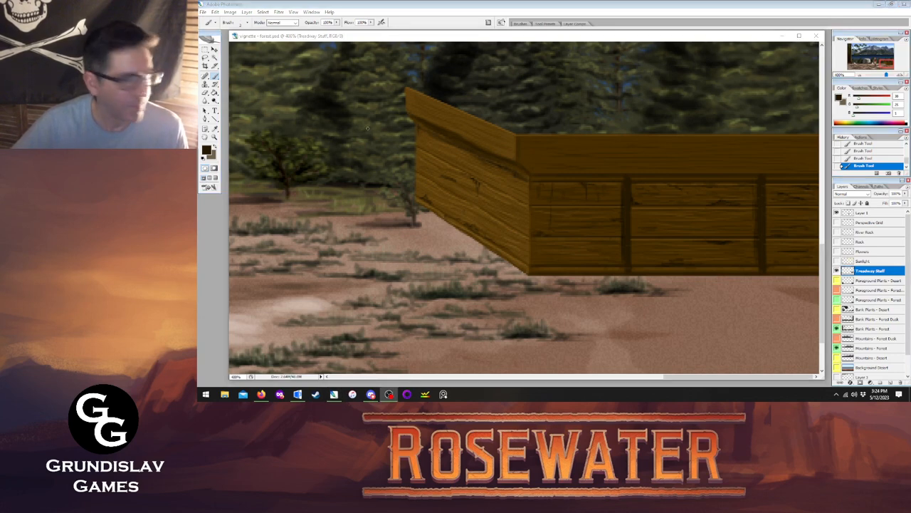
click(580, 37)
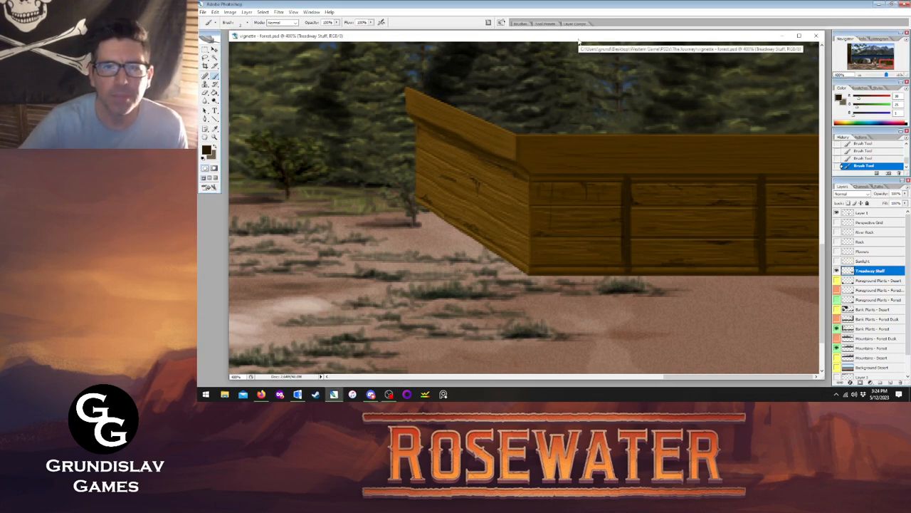
- Sample a lighter brown from the angled panel, show the Perspective Grid layer, and outline the angled rail's top thickness with the Line tool
key(i)
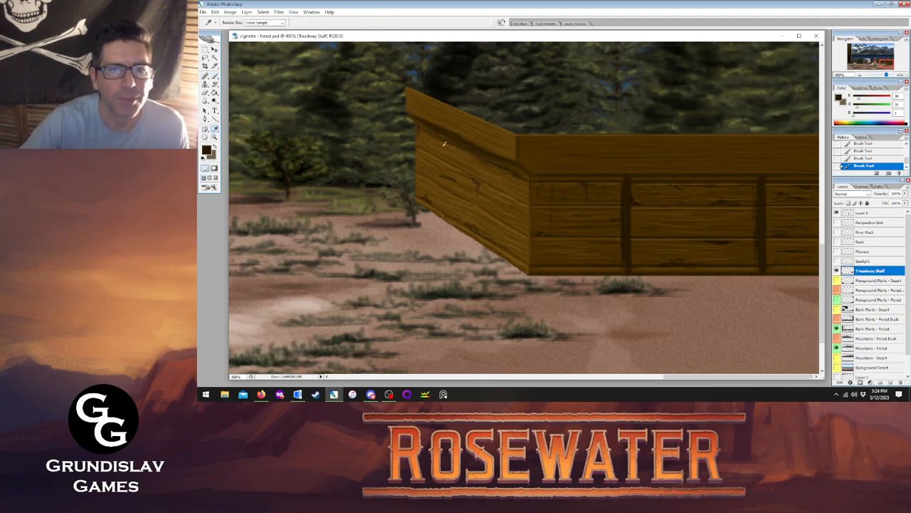
click(443, 160)
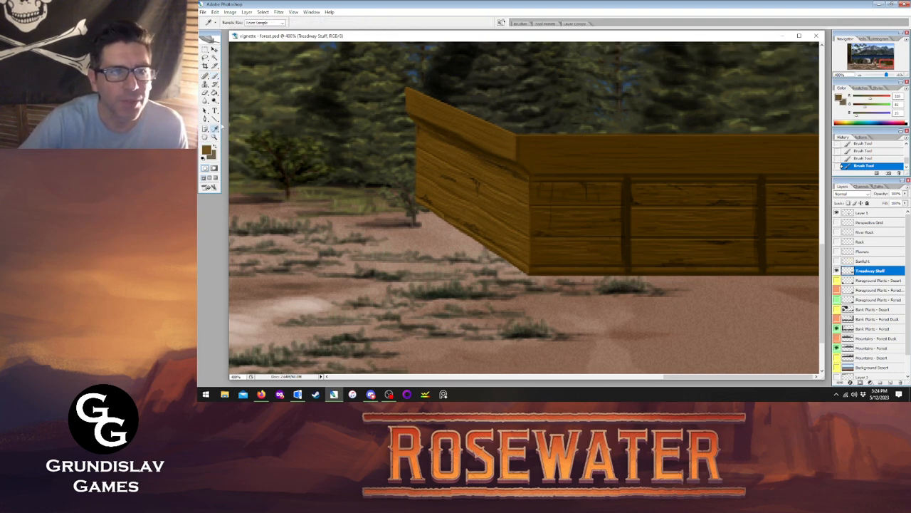
key(u)
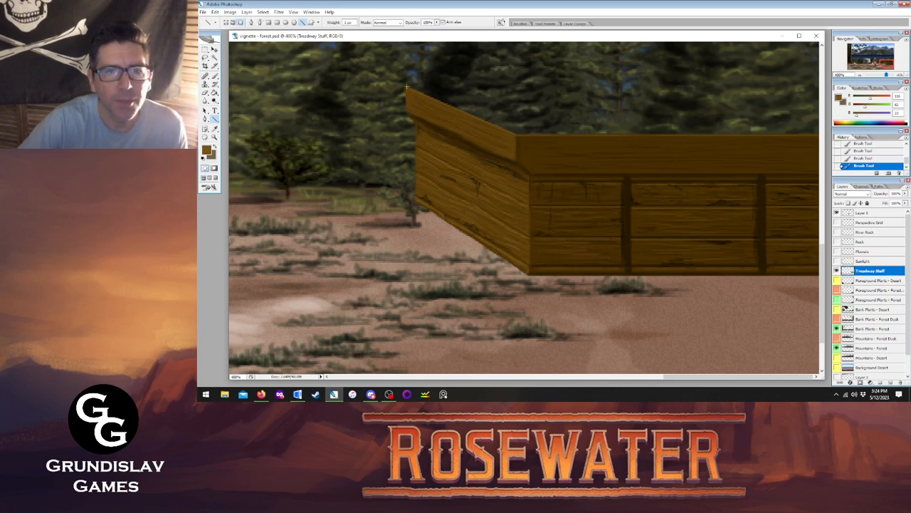
drag(420, 88, 420, 88)
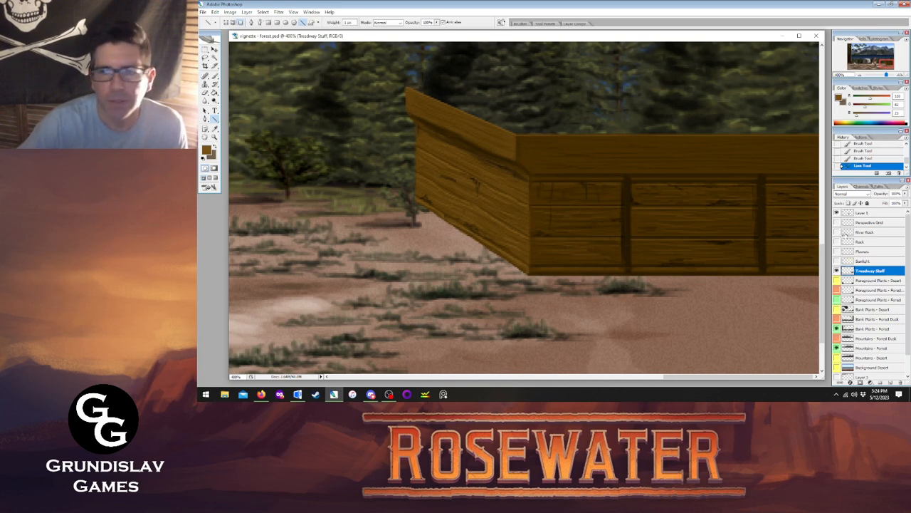
click(836, 223)
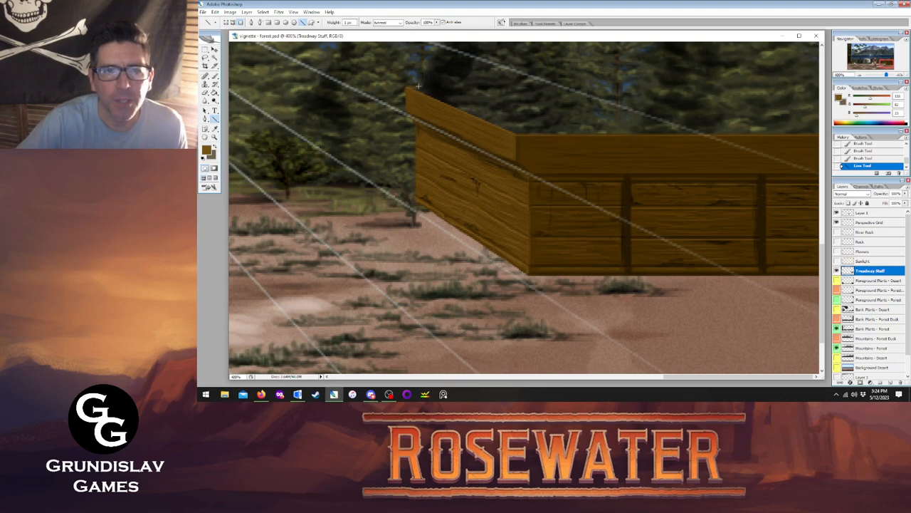
drag(419, 87, 518, 133)
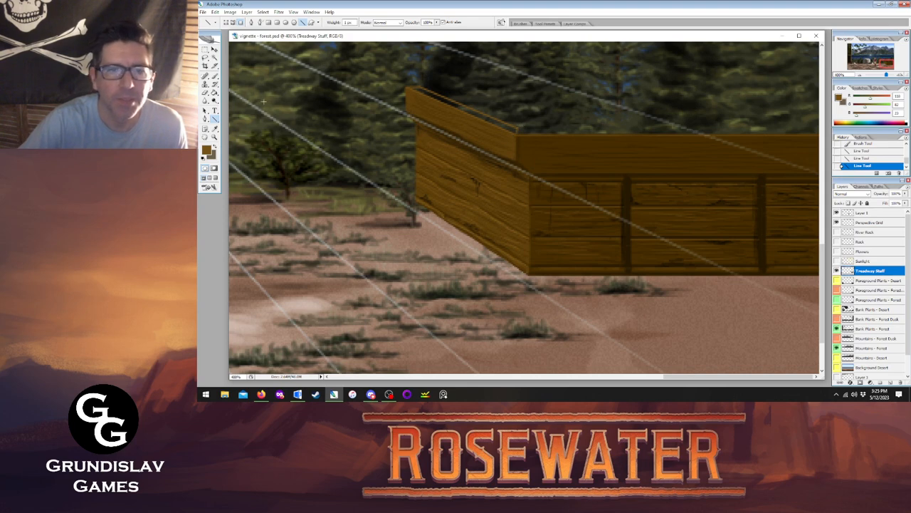
- Fill the outlined top thickness of the angled rail with the sampled brown and brush over its far corner
key(g)
click(438, 94)
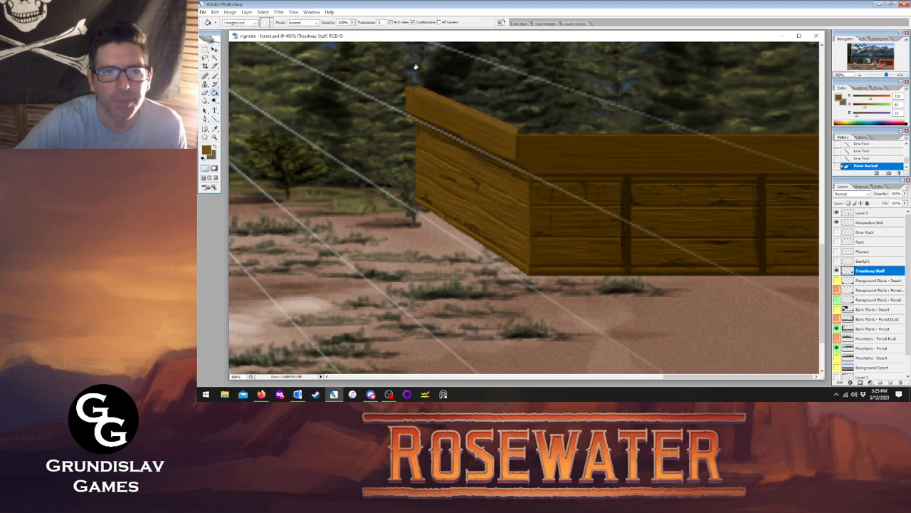
click(215, 75)
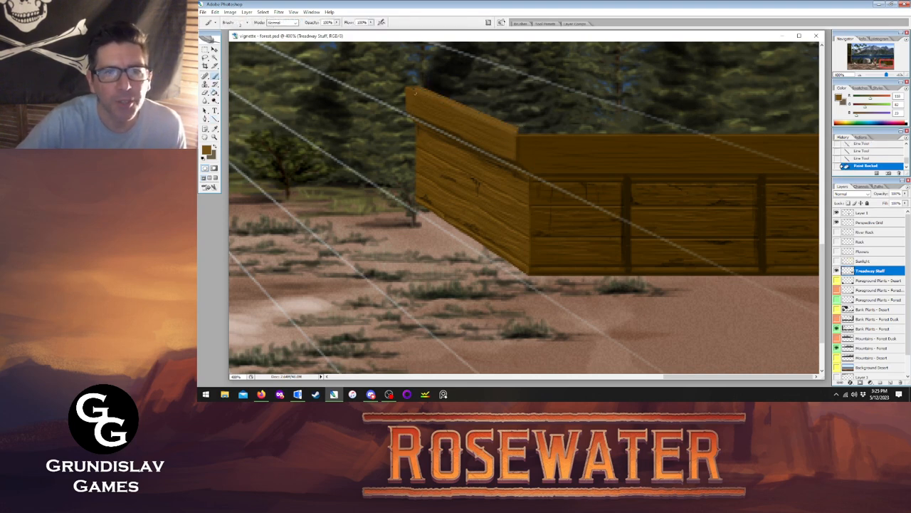
click(426, 93)
click(425, 93)
click(422, 91)
click(417, 90)
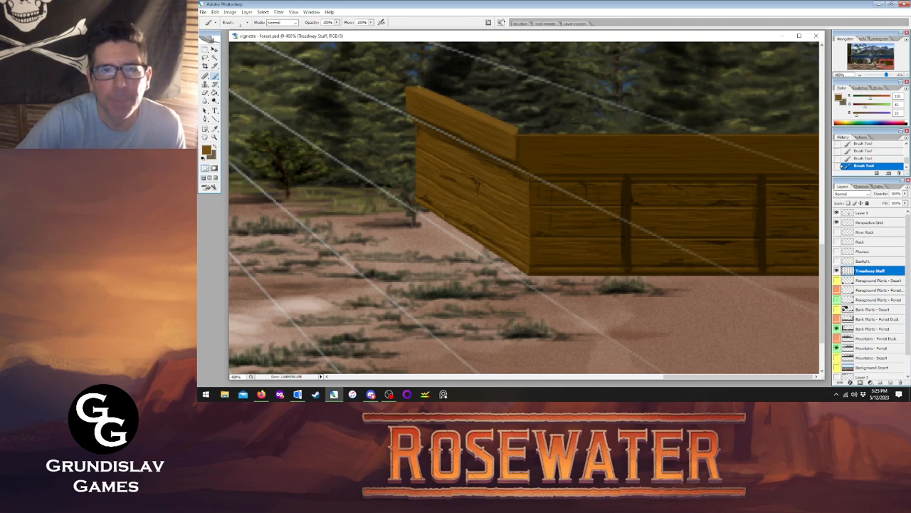
- Sample a darker brown from the angled rail's near end, then line, fill and brush a thin top edge along the long upper rail
key(i)
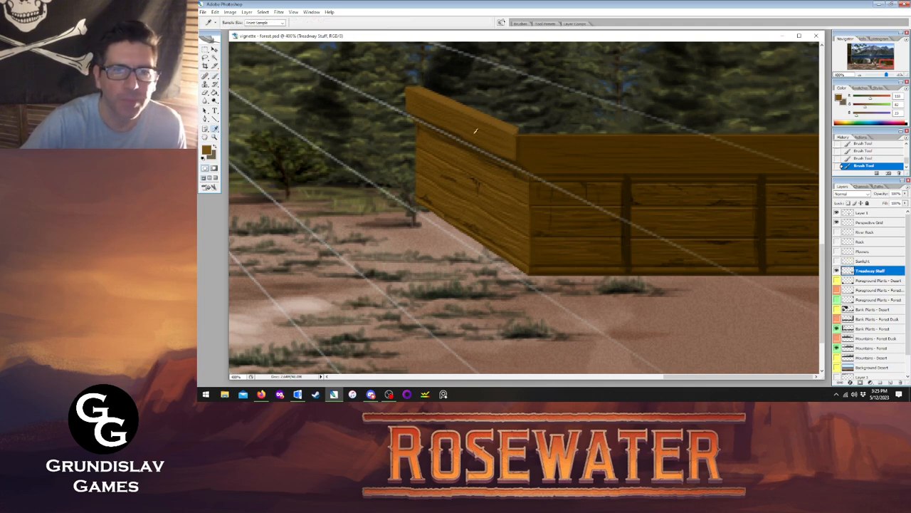
click(513, 150)
key(u)
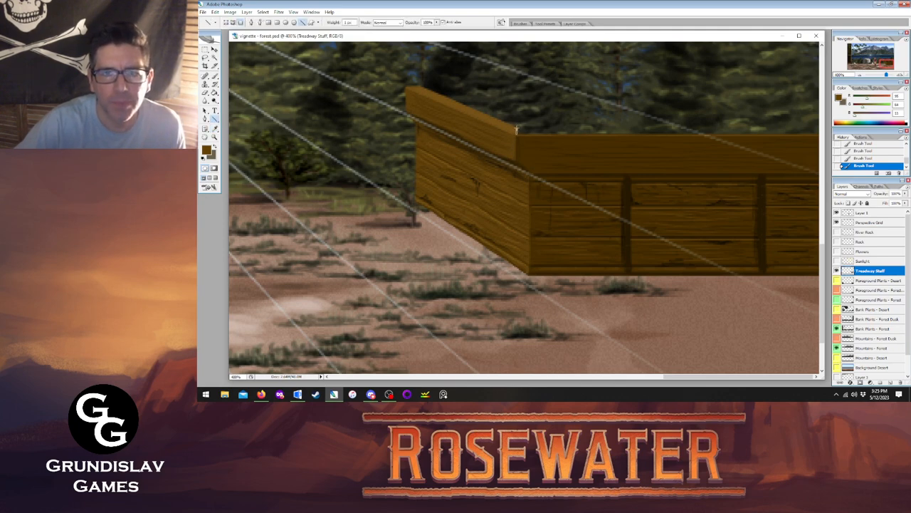
drag(516, 128, 820, 131)
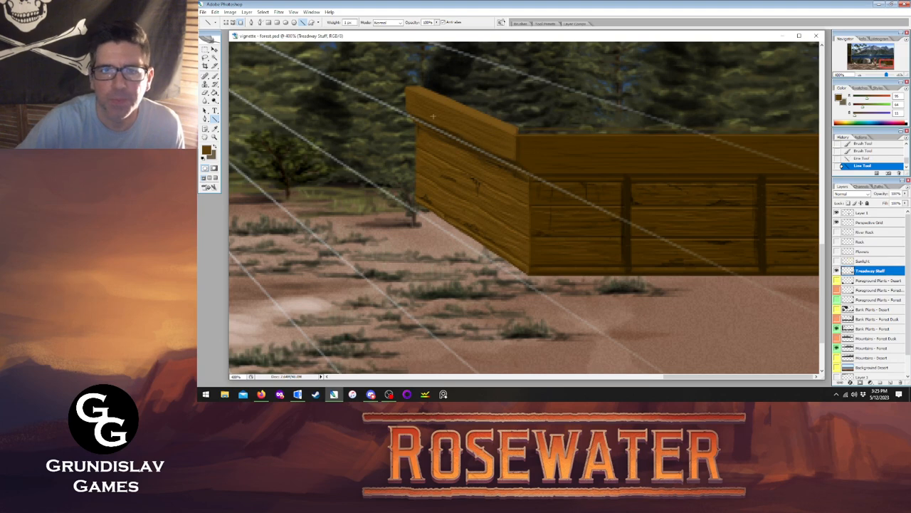
click(214, 92)
click(542, 132)
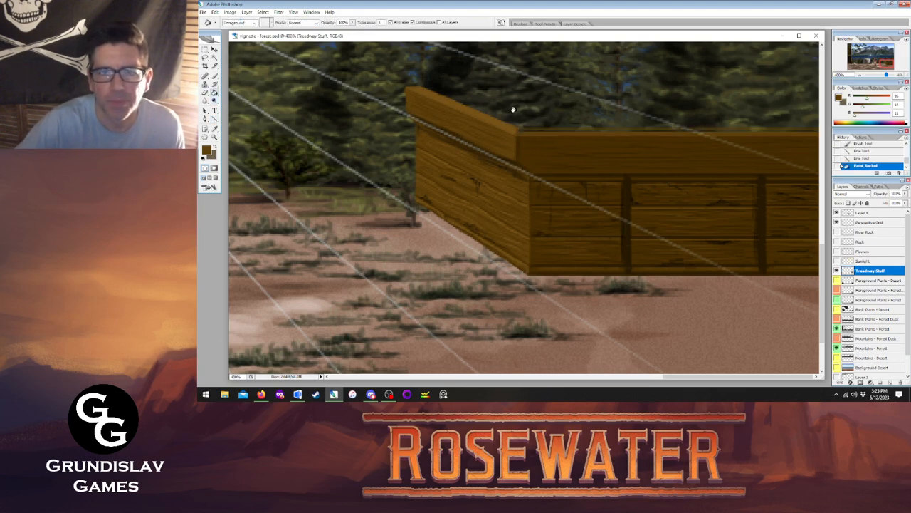
key(b)
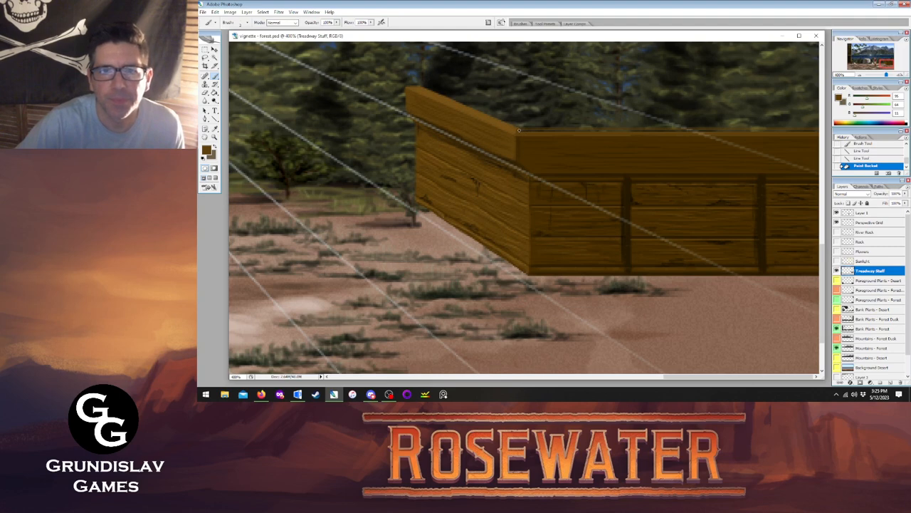
drag(519, 129, 818, 131)
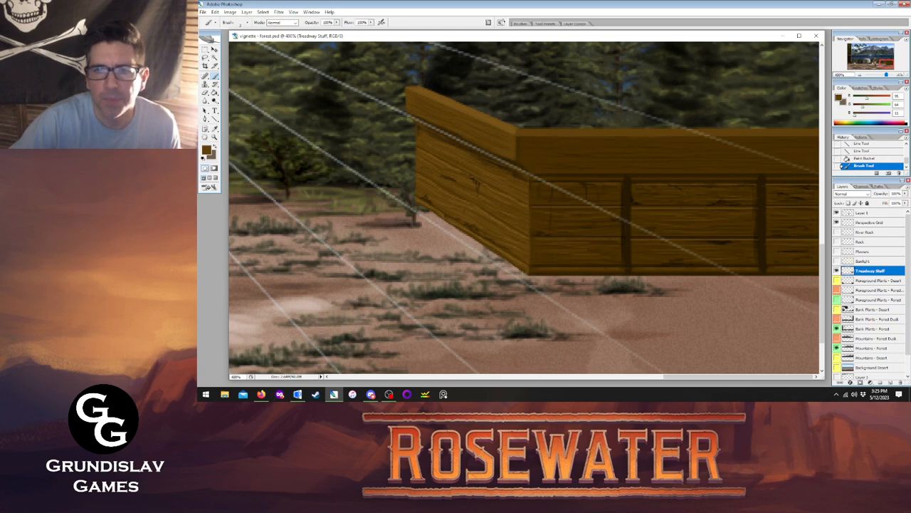
click(519, 131)
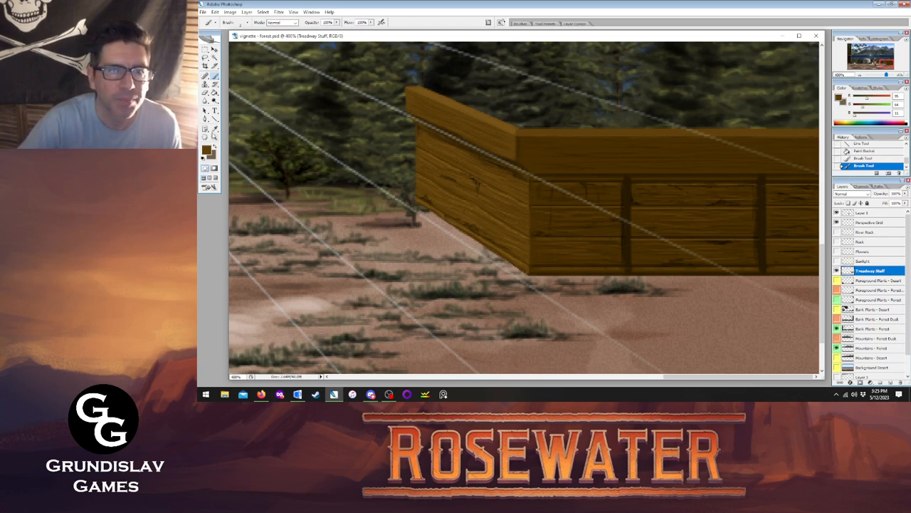
- Sample the lighter brown of the angled rail's top and brush it into the corner where it meets the long rail
key(i)
click(502, 121)
key(b)
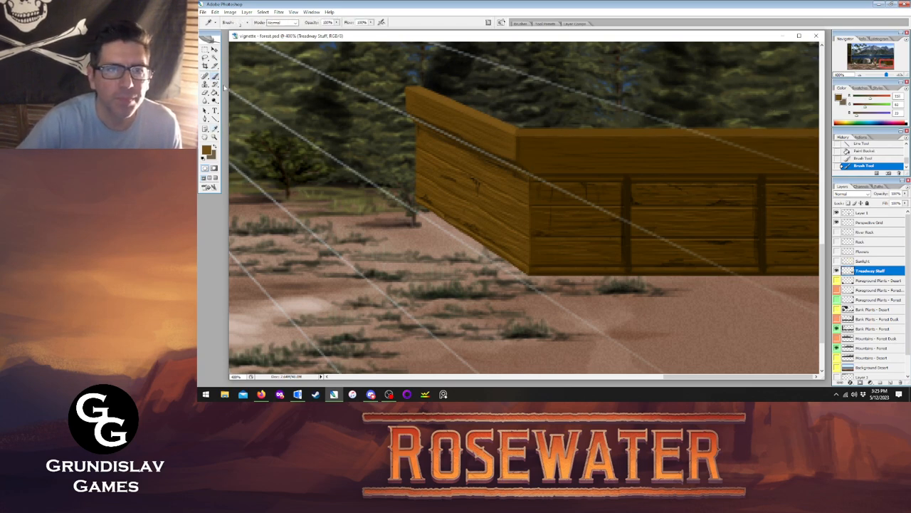
click(514, 132)
click(517, 128)
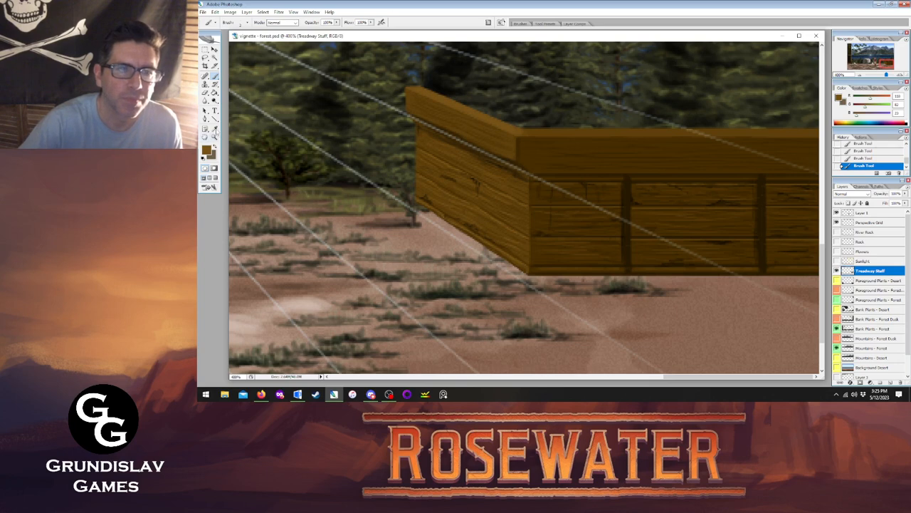
- Draw two horizontal lines from the angled rail's far corner for the wagon's far rail and brush the gap between them solid
click(215, 119)
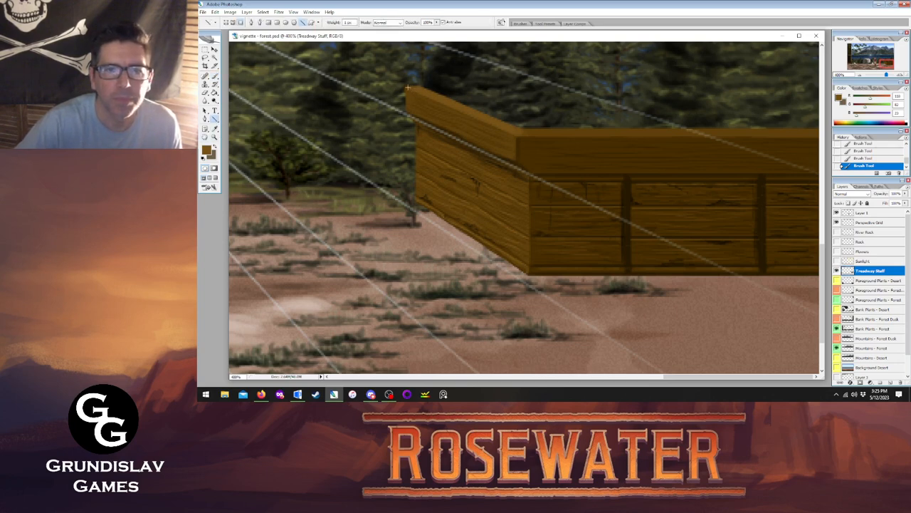
drag(409, 88, 818, 87)
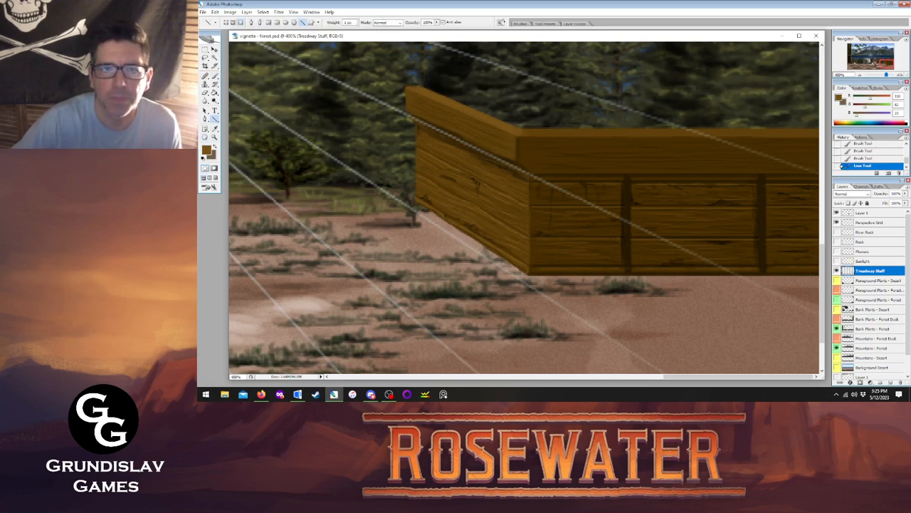
mouse_move(425, 91)
mouse_down()
mouse_move(732, 91)
mouse_move(784, 101)
mouse_up()
key(b)
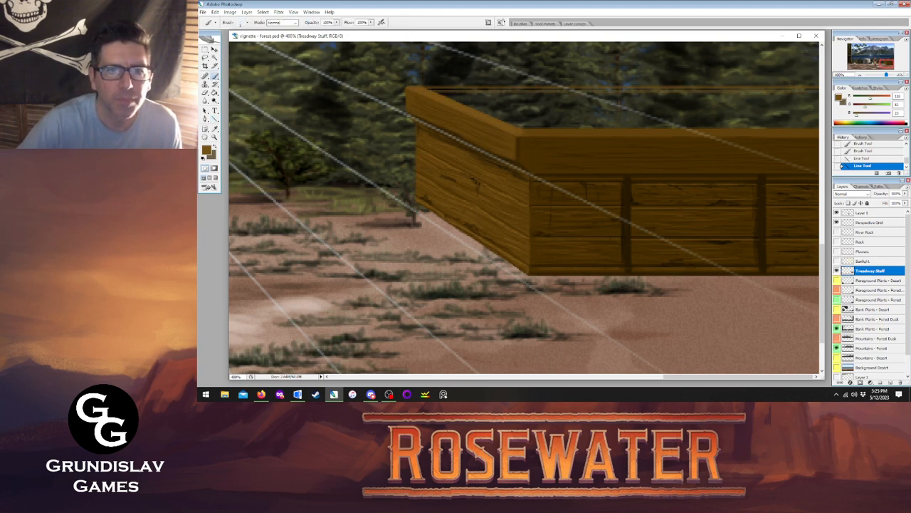
drag(425, 89, 819, 89)
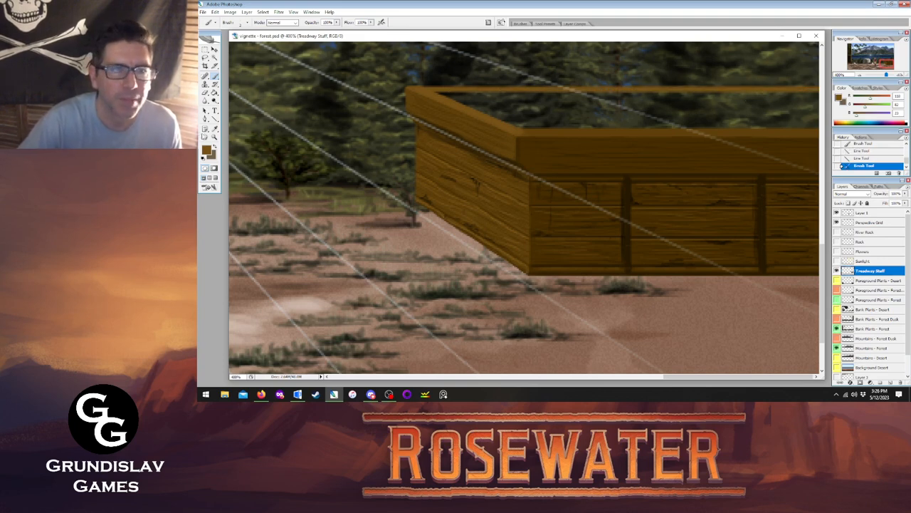
- Sample the long rail's dark brown, draw a diagonal line inside the wagon along the perspective grid, and fill the interior beyond it
key(i)
click(714, 126)
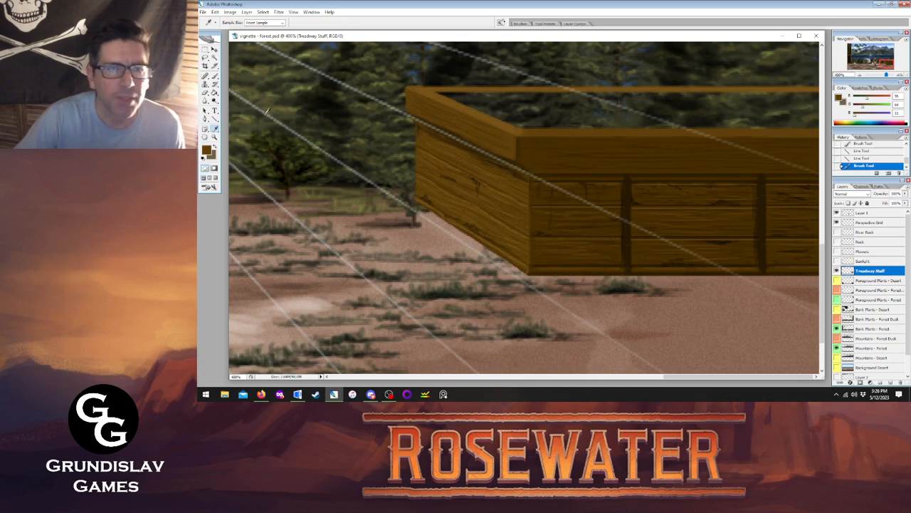
key(u)
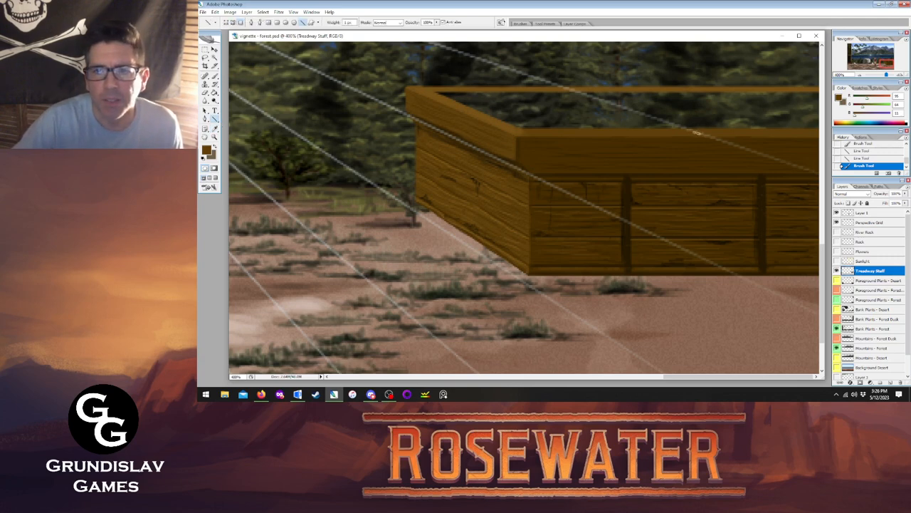
drag(698, 133, 563, 87)
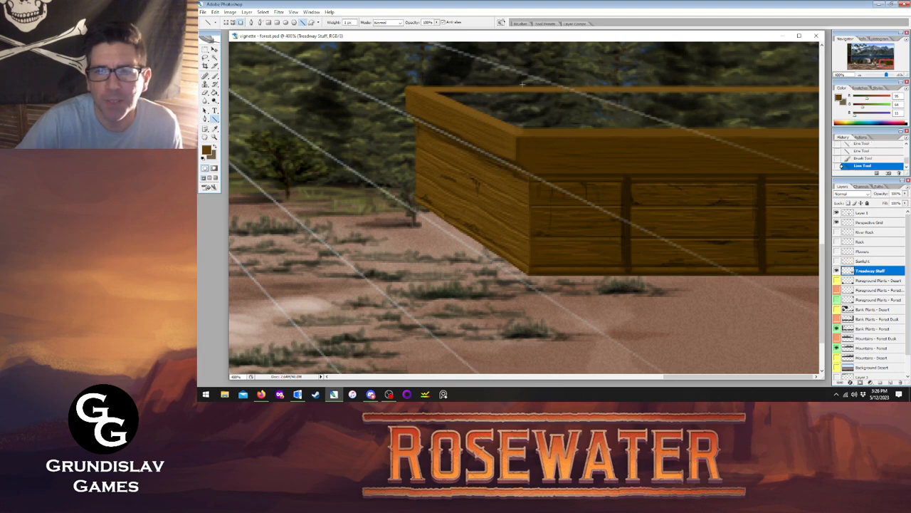
key(g)
click(728, 116)
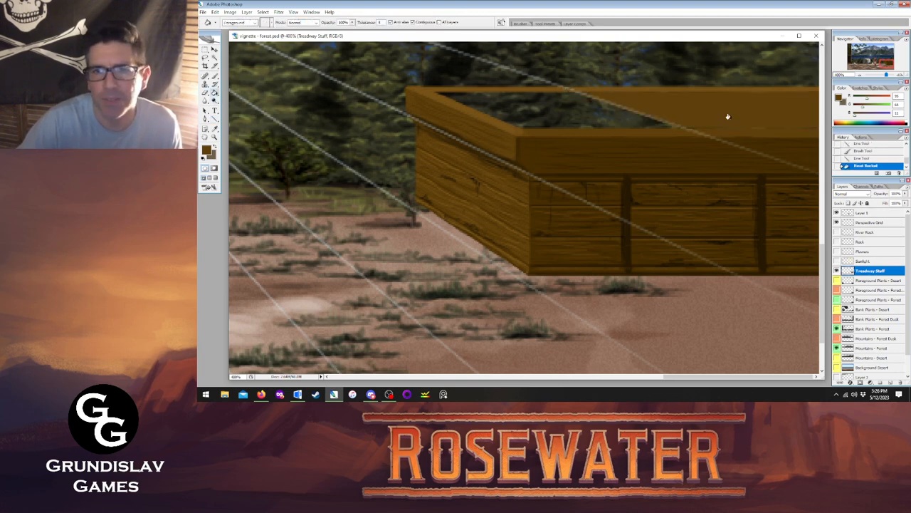
- Hide the Perspective Grid layer and brush along the diagonal edge of the wagon's interior fill to smooth it
key(j)
key(shift+j)
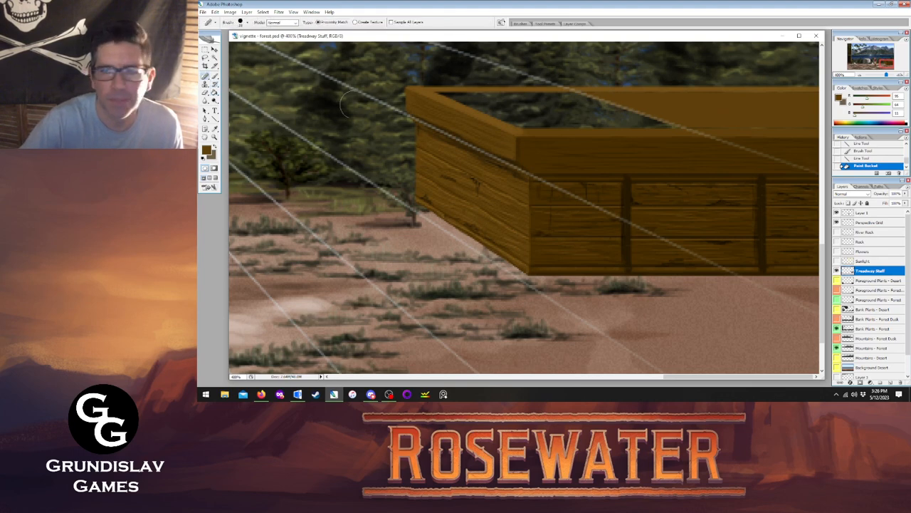
click(214, 75)
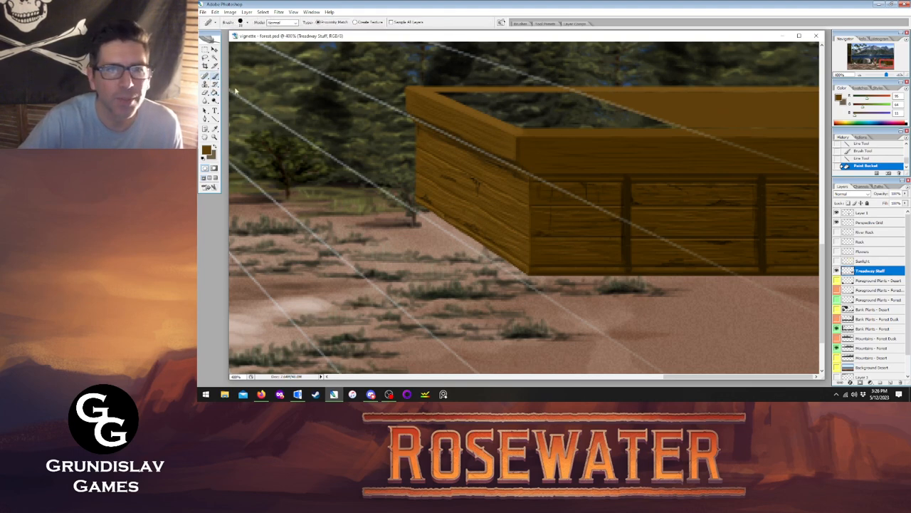
click(837, 222)
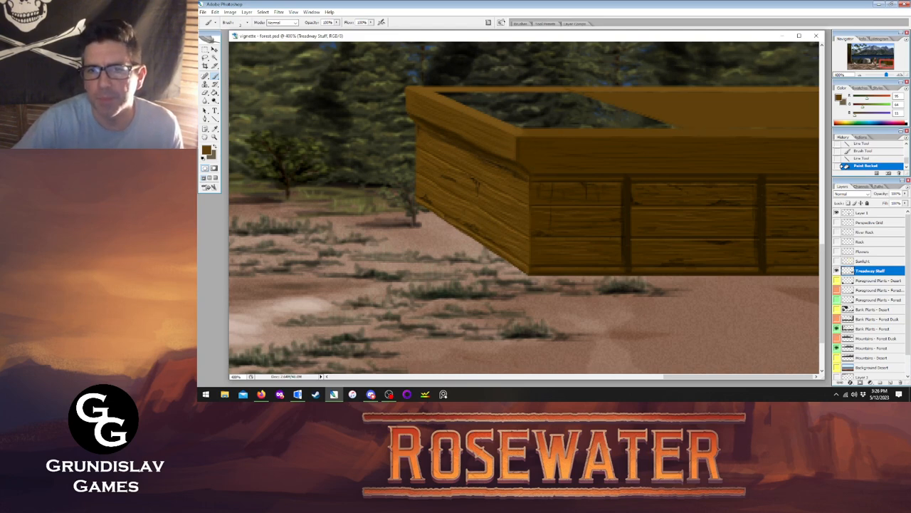
click(583, 90)
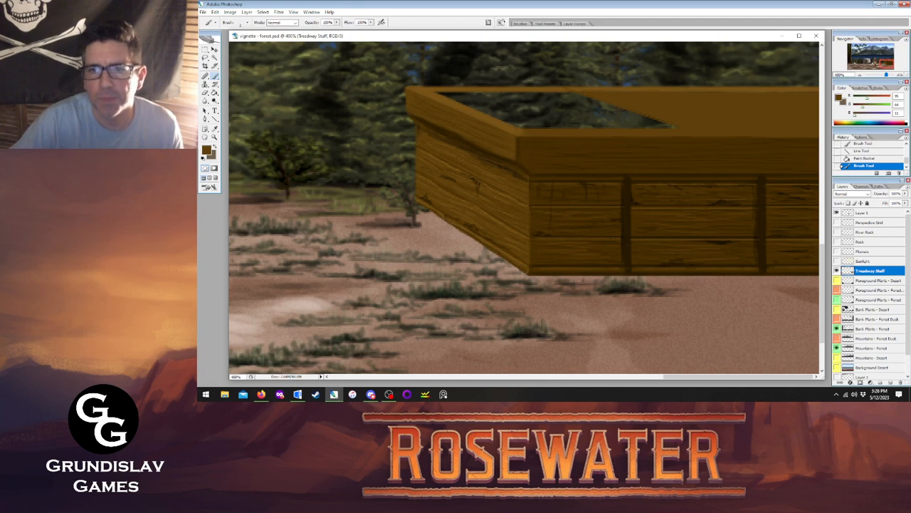
click(573, 100)
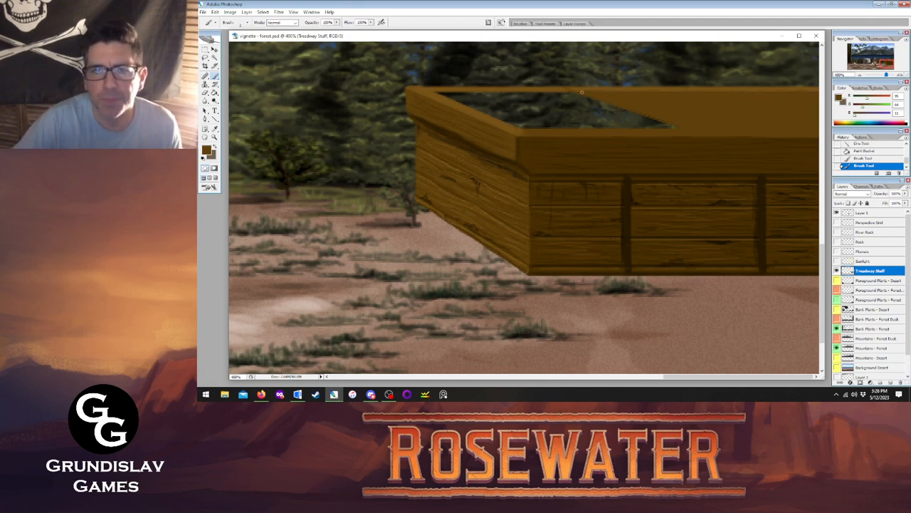
drag(582, 92, 629, 109)
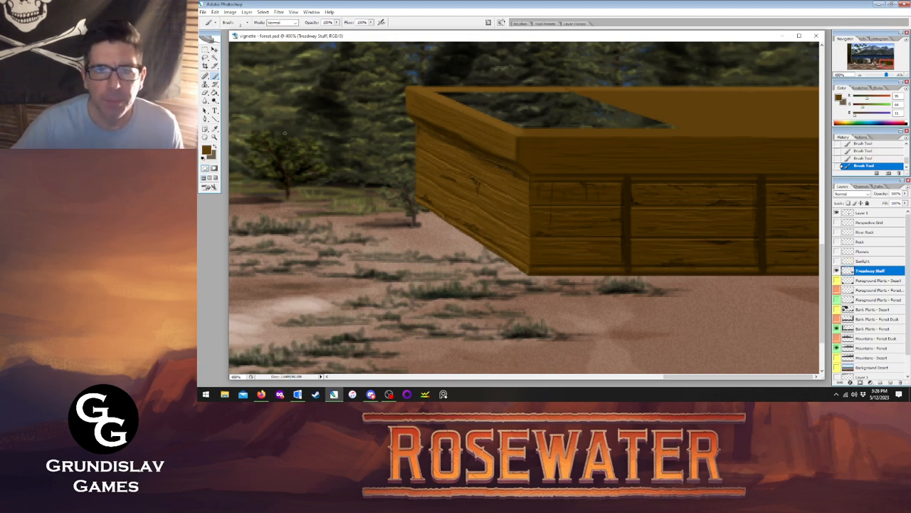
- Zoom out to 200%, select Layer 1, and move the character beside the wagon's angled end to compare their scale
key(z)
right_click(467, 180)
click(495, 193)
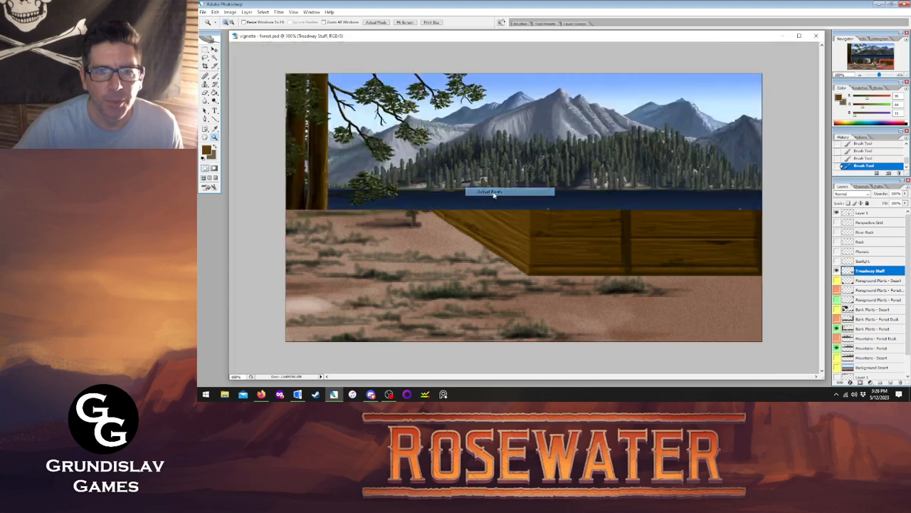
click(612, 258)
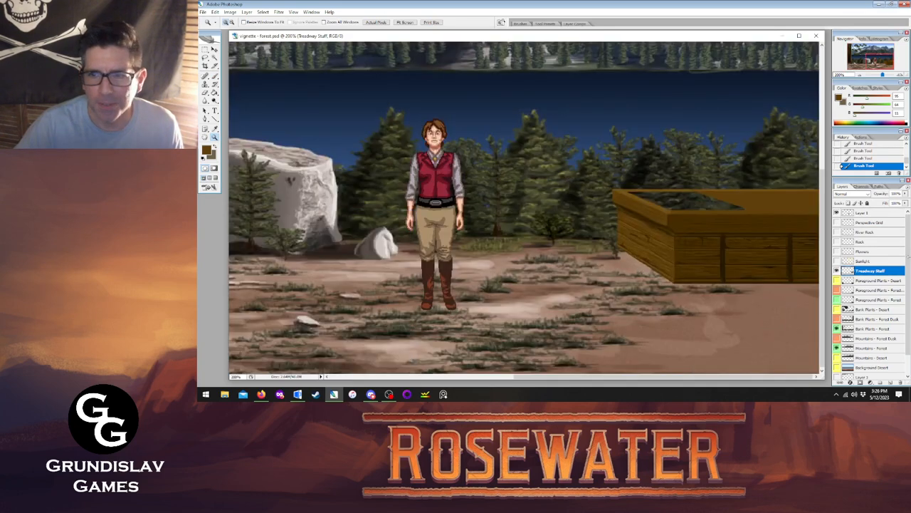
click(880, 213)
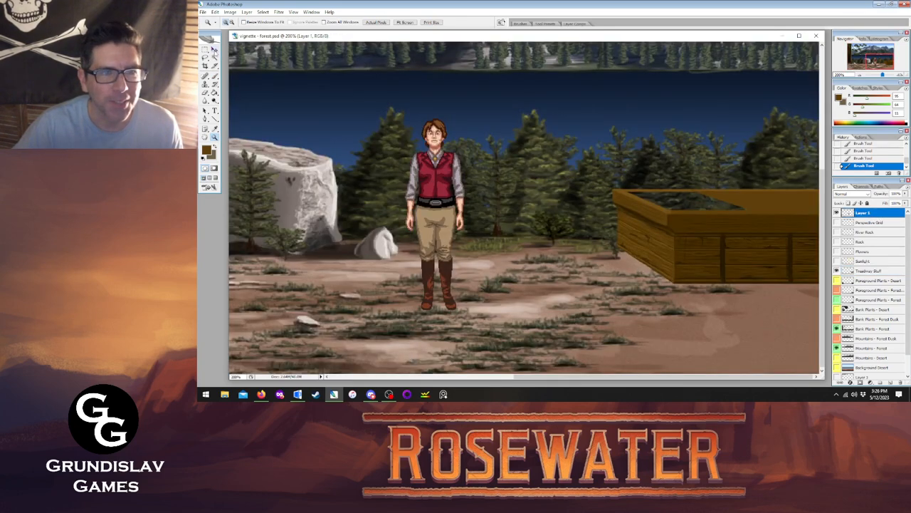
click(214, 49)
drag(431, 191, 607, 190)
drag(598, 192, 599, 192)
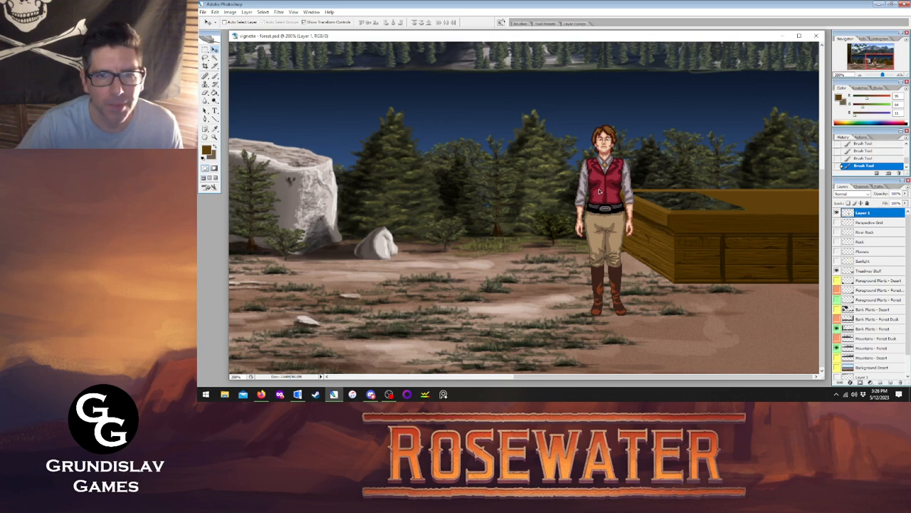
drag(599, 191, 553, 191)
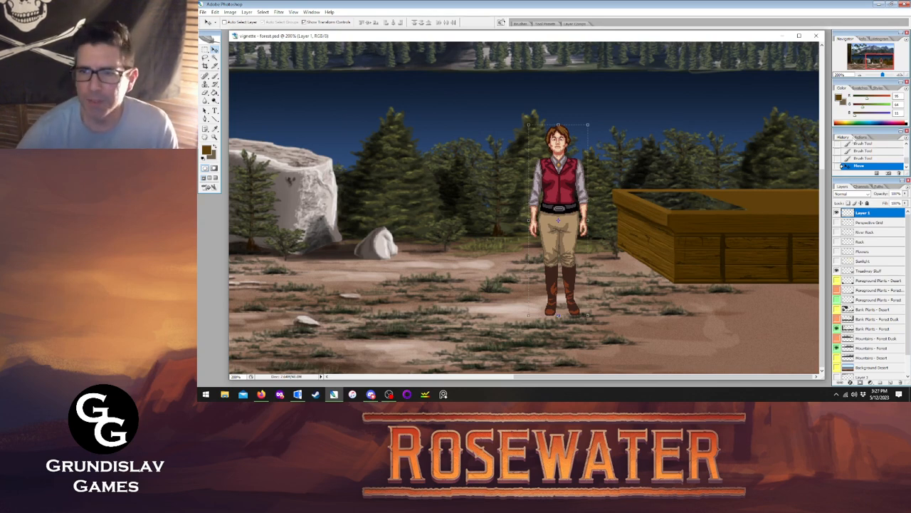
- Make the Treadway Stuff layer active again and zoom in to 400% on the wagon's upper rails
click(878, 272)
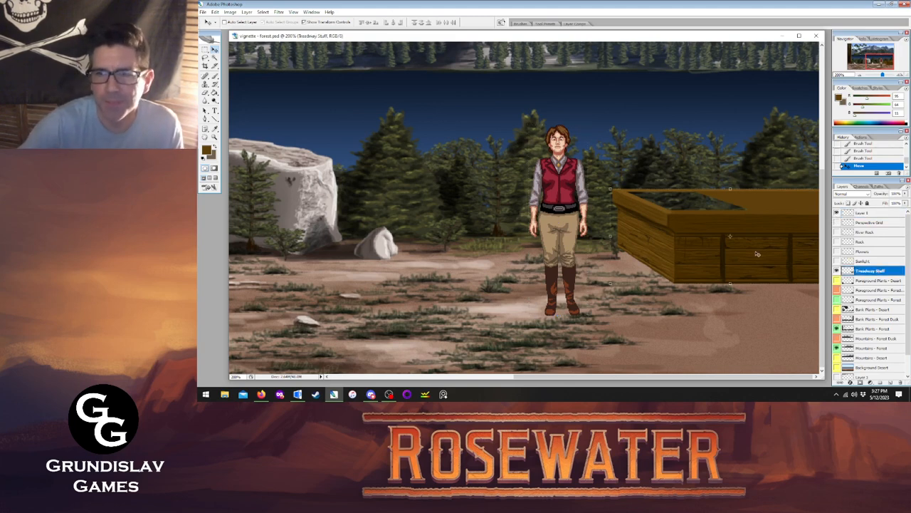
key(z)
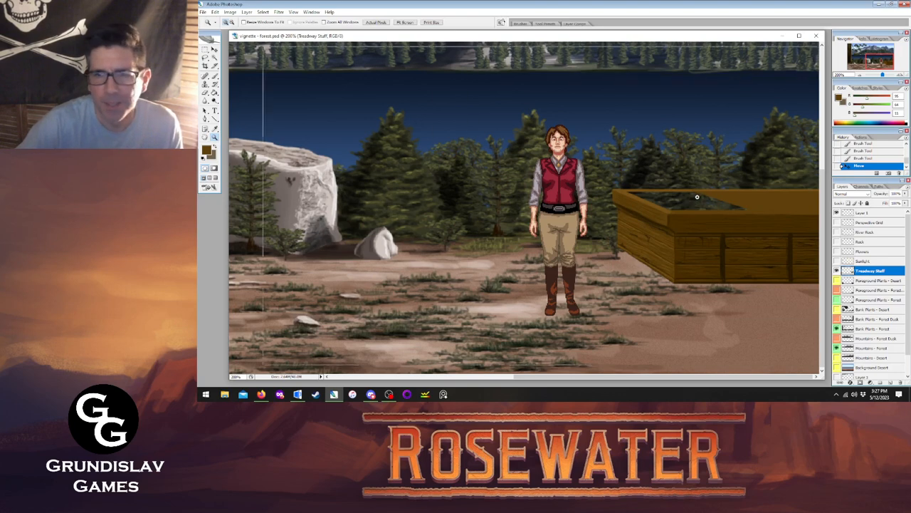
click(680, 190)
click(617, 194)
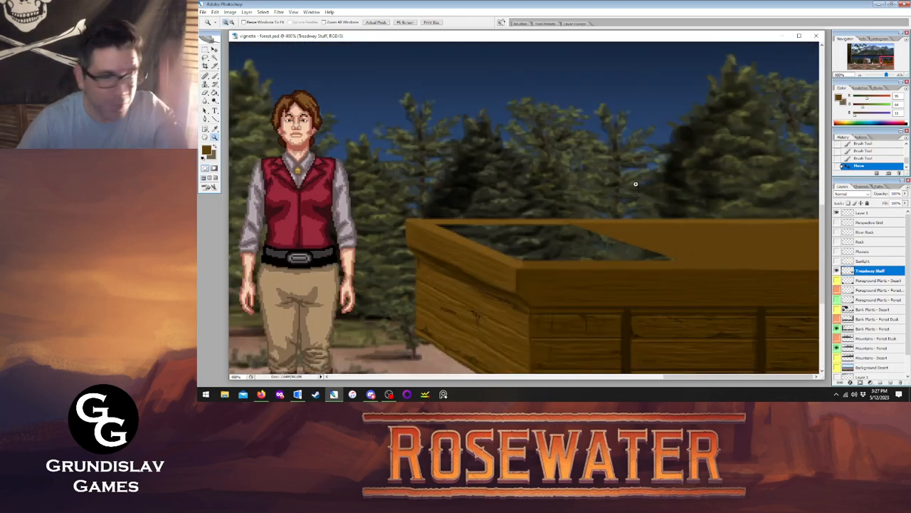
key(alt+Tab)
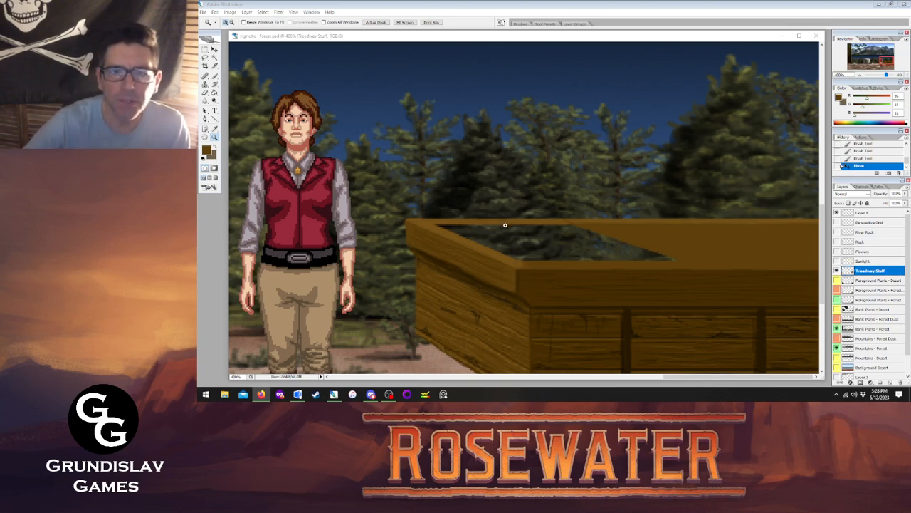
- Sample the wagon interior's brown and draw two vertical lines up from the back and front ends of its diagonal edge
click(215, 128)
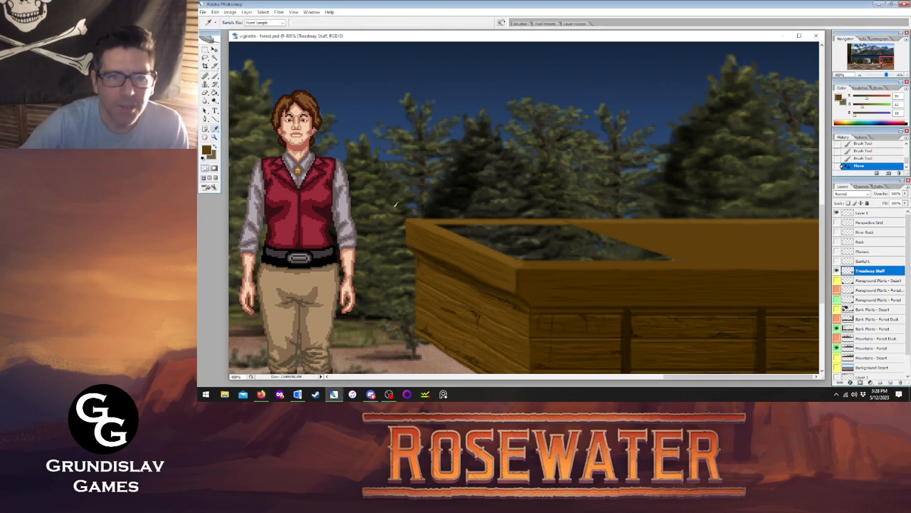
key(u)
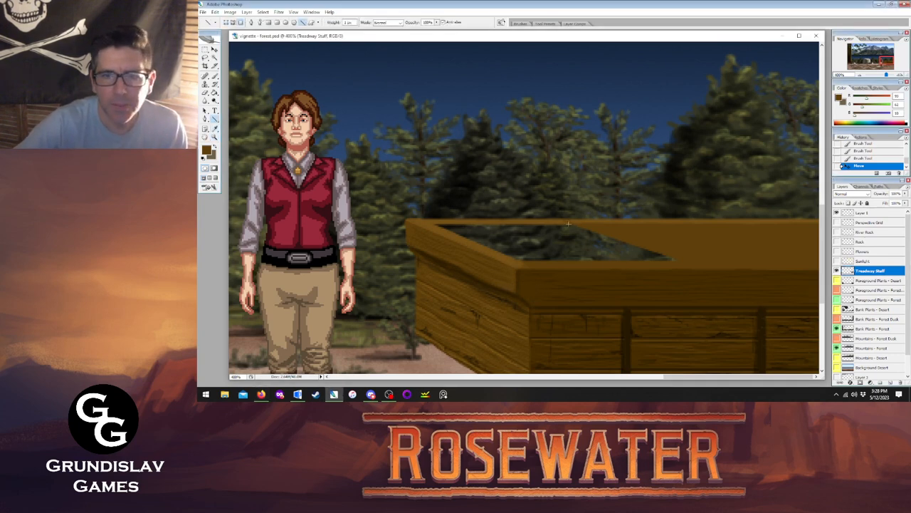
drag(567, 224, 578, 54)
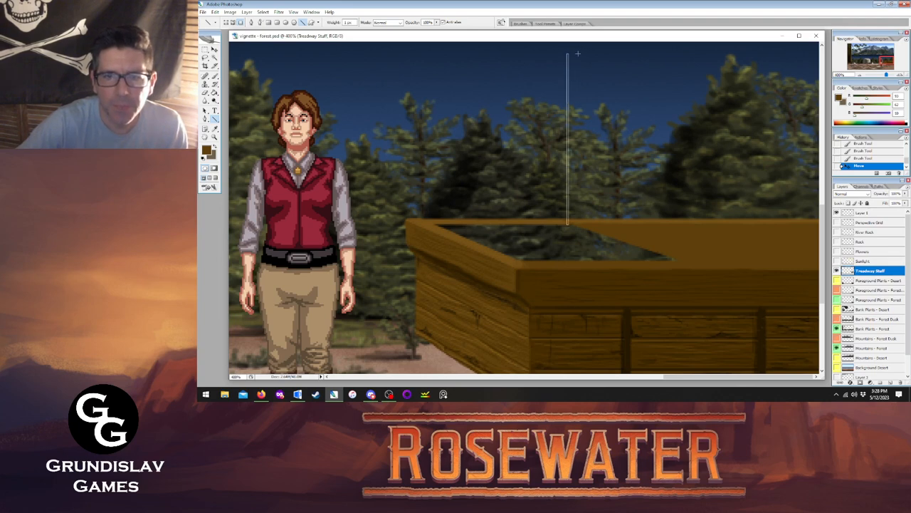
drag(578, 52, 578, 51)
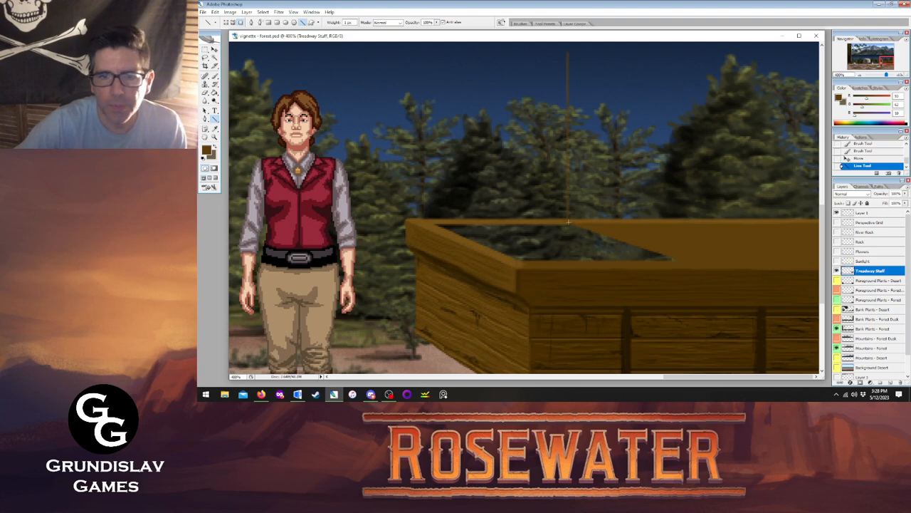
drag(679, 260, 681, 64)
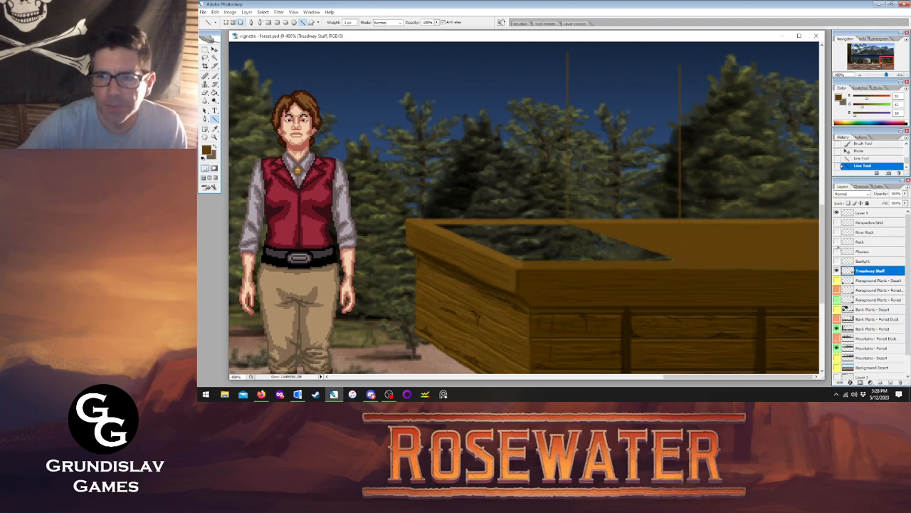
- Show the Perspective Grid layer and draw a line from its vanishing point to the top of the front vertical line
click(836, 222)
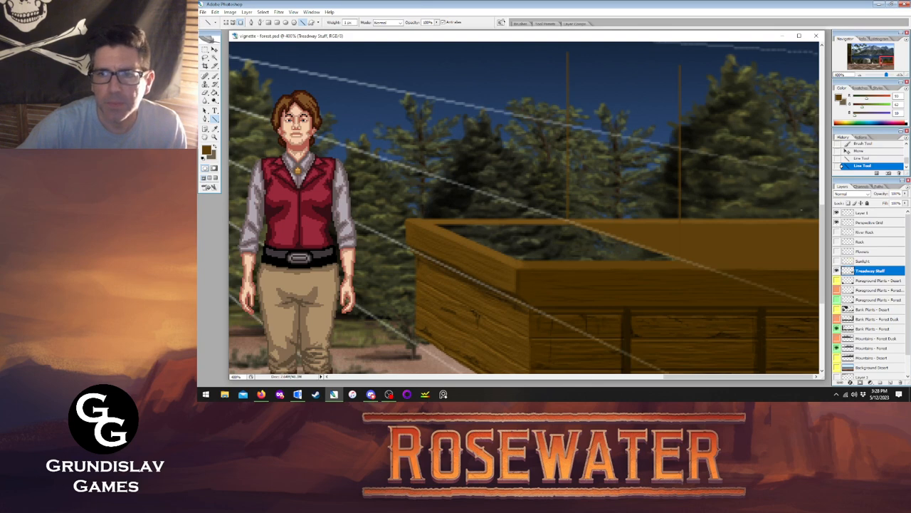
scroll(447, 159, up, 3)
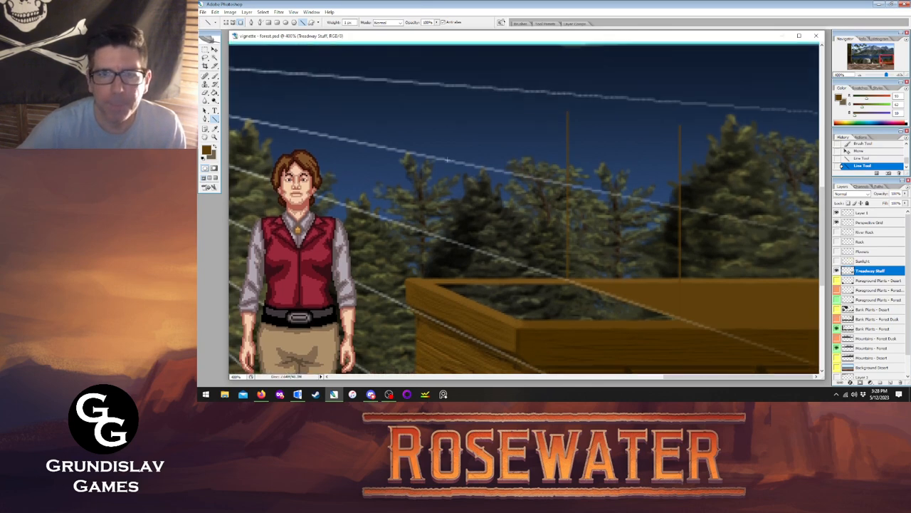
scroll(447, 160, up, 2)
drag(668, 376, 546, 381)
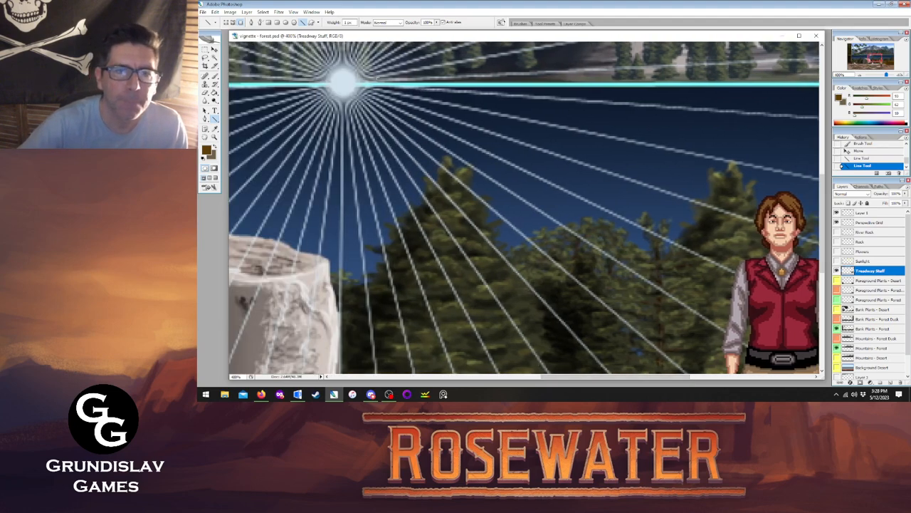
drag(342, 84, 681, 165)
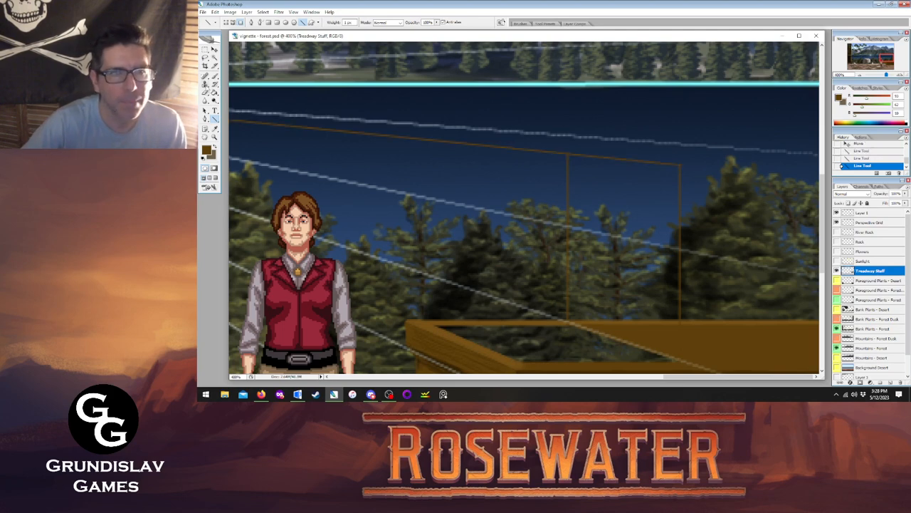
- Erase the part of the perspective line that runs beyond the back vertical toward the vanishing point, and clear the selection
click(205, 93)
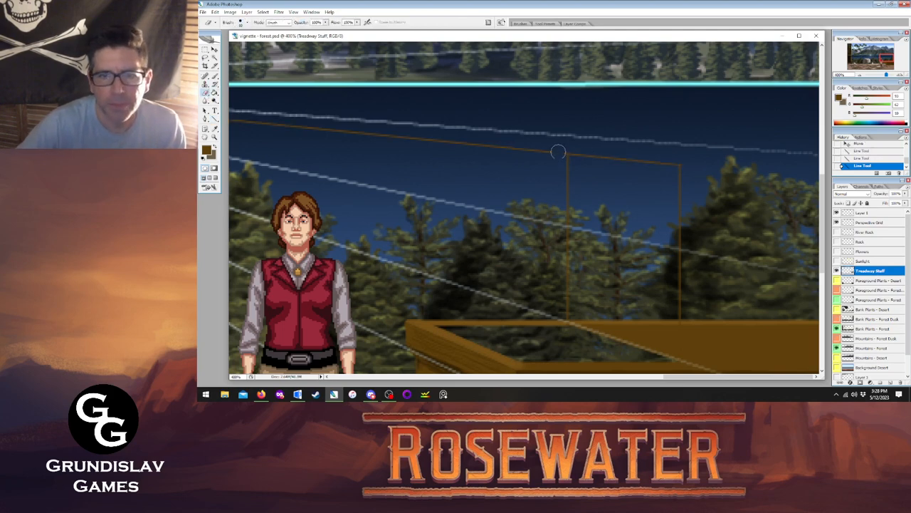
drag(559, 150, 453, 142)
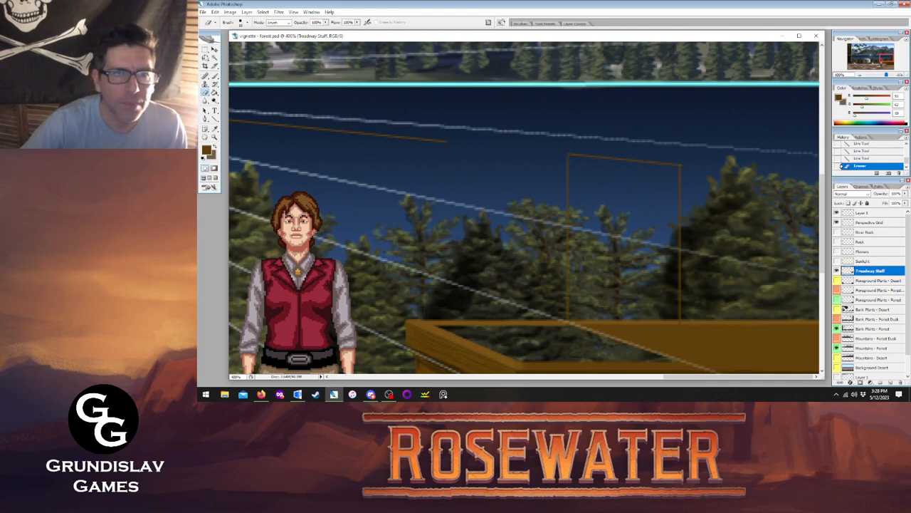
key(m)
scroll(524, 210, left, 5)
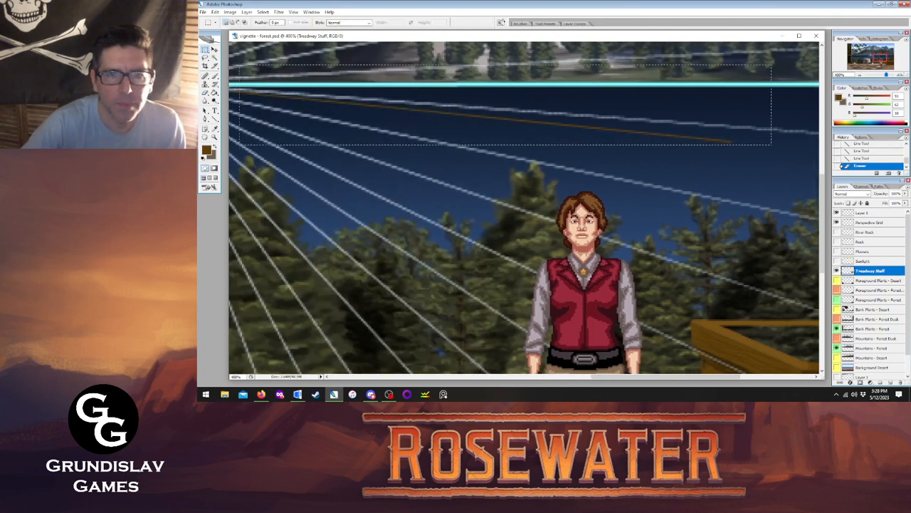
drag(226, 157, 262, 156)
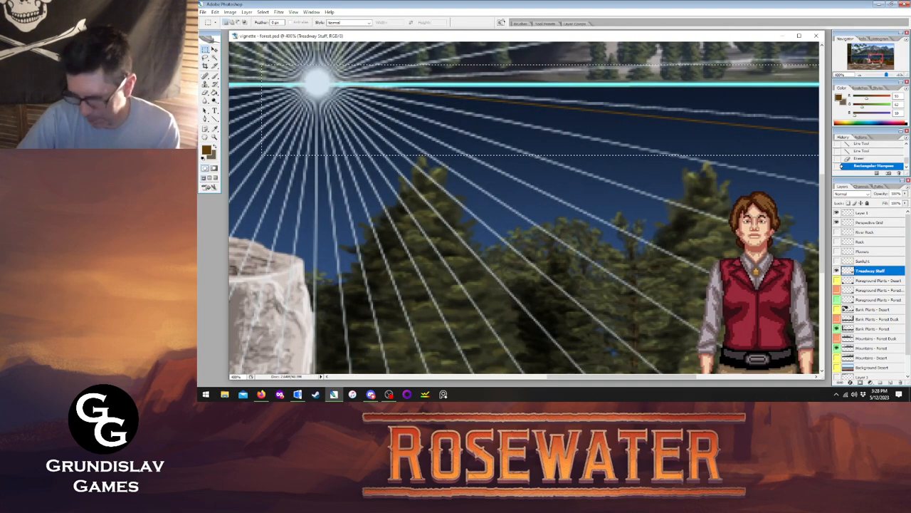
key(Delete)
click(490, 377)
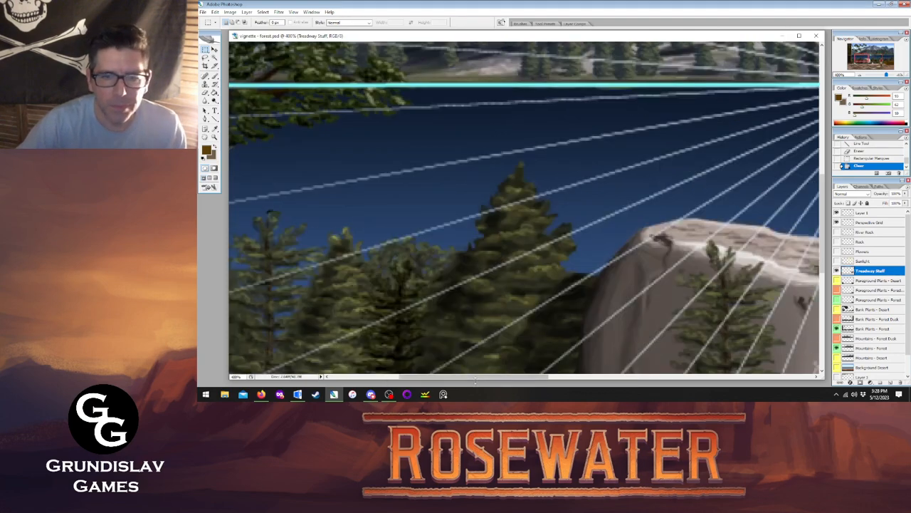
drag(491, 377, 751, 378)
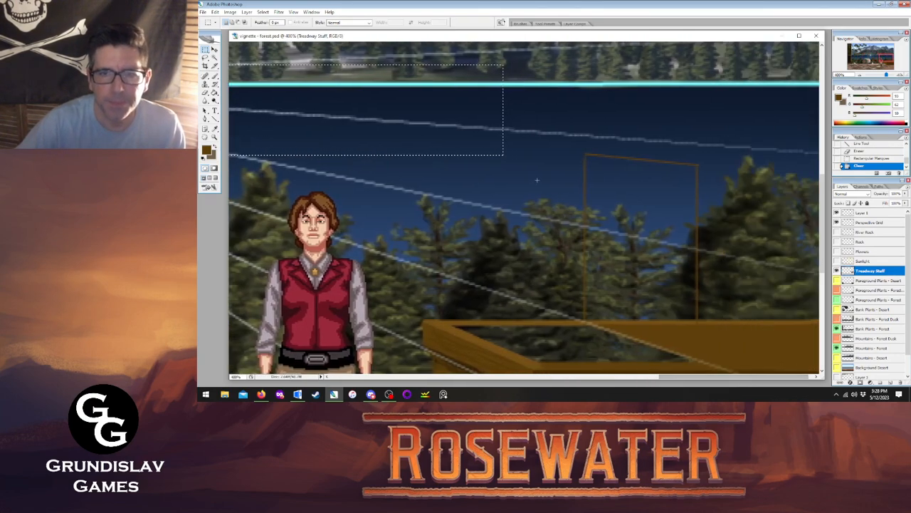
key(ctrl+d)
- Hide the Perspective Grid layer and fill the outlined panel above the wagon with the sampled brown
click(837, 223)
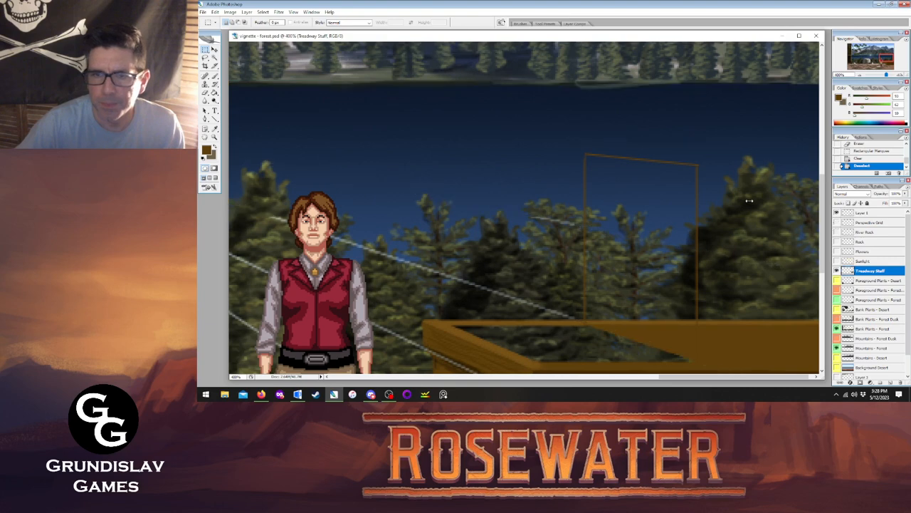
click(214, 92)
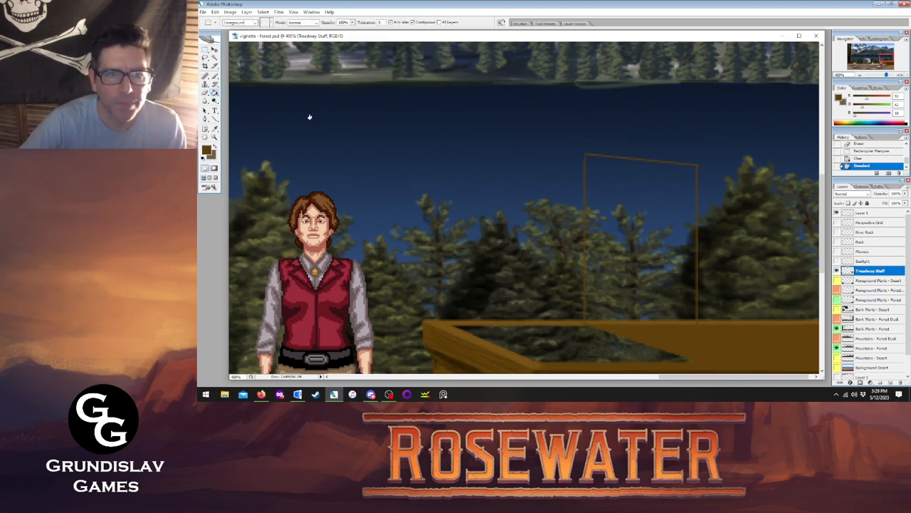
click(633, 226)
scroll(822, 185, down, 3)
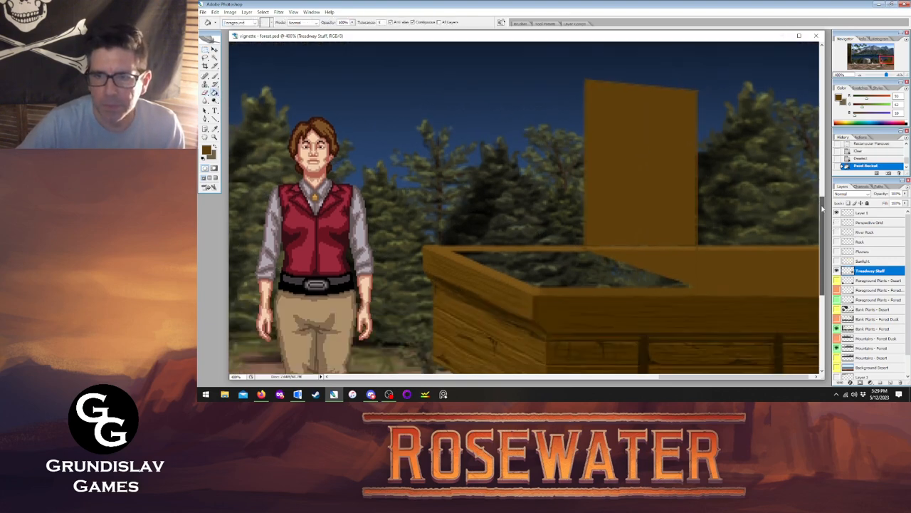
- Brush over the raised panel's corners and base to clean its edges and blend it into the wagon's interior
key(b)
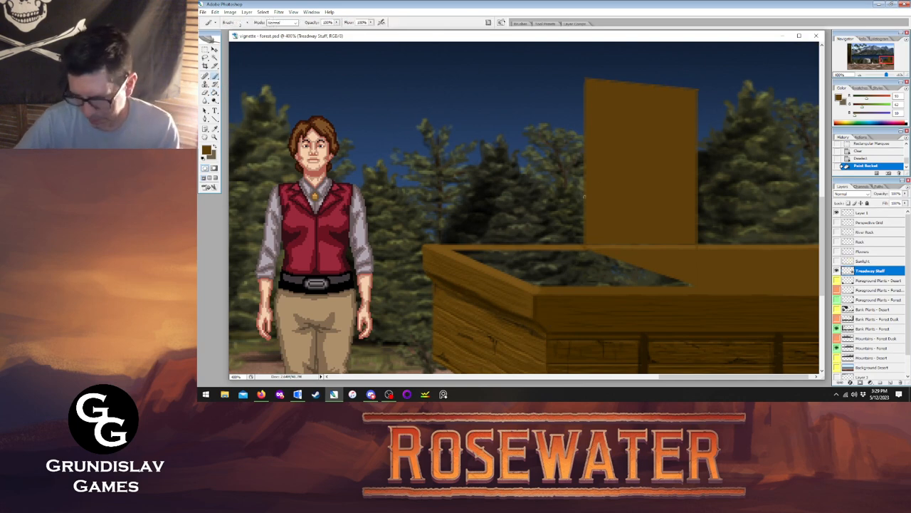
click(586, 247)
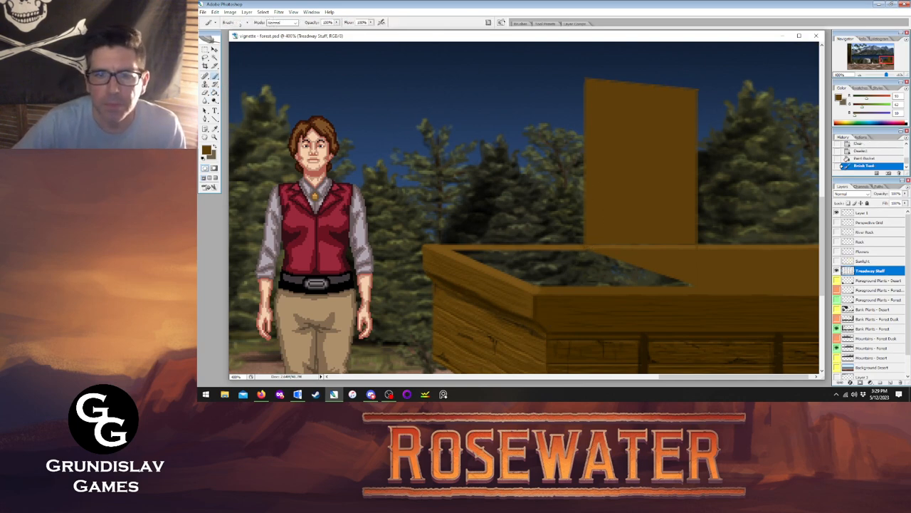
click(589, 82)
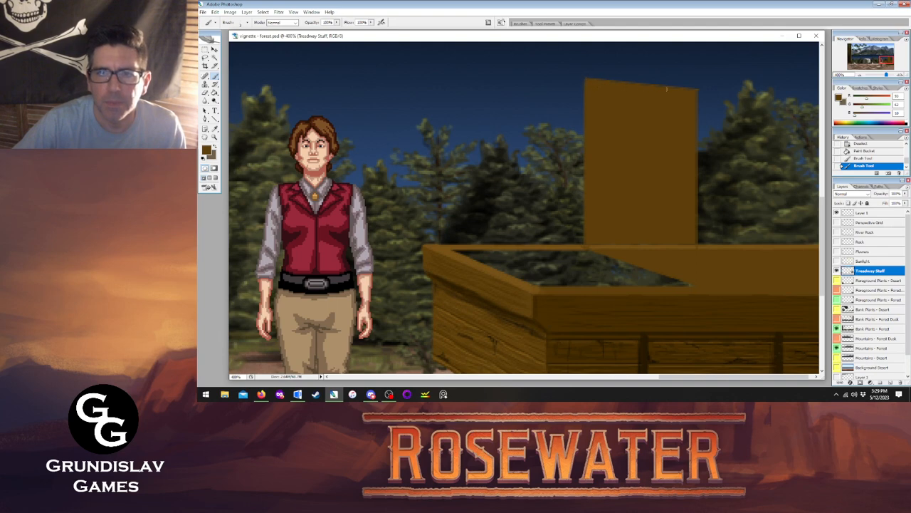
click(690, 90)
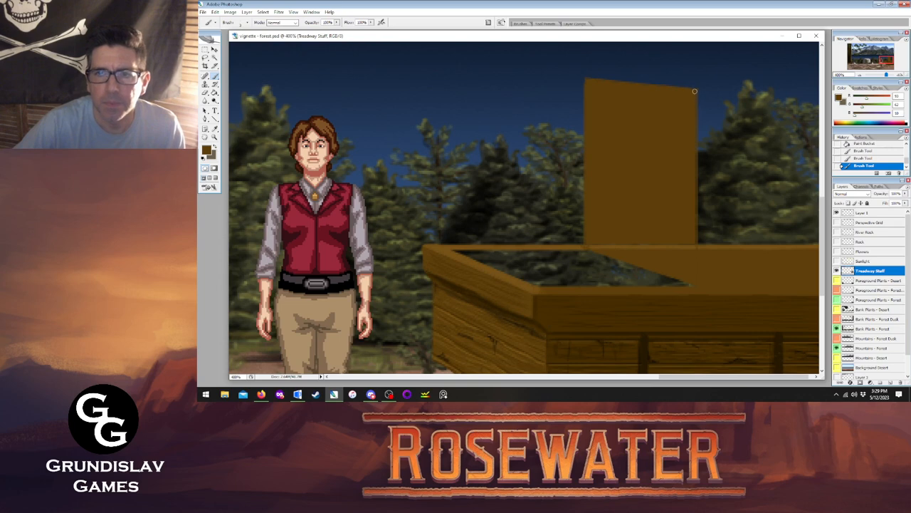
click(690, 246)
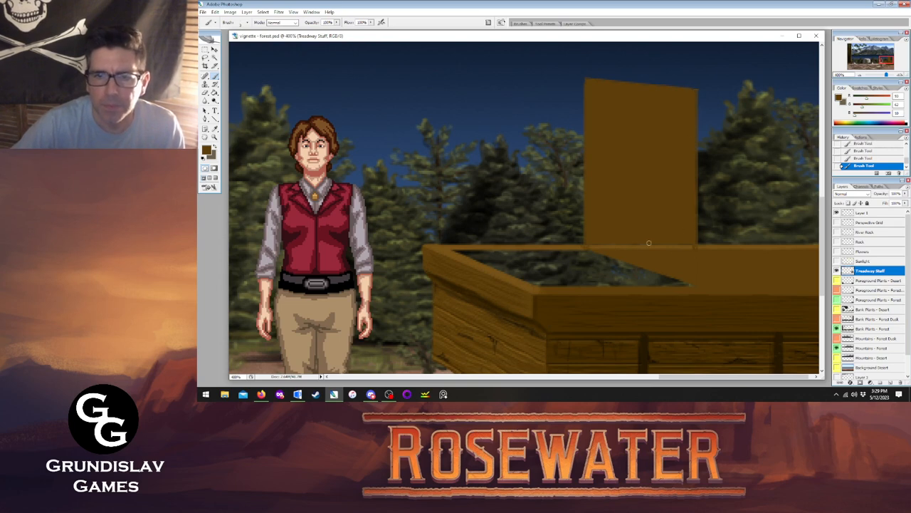
mouse_move(594, 246)
mouse_down()
mouse_move(686, 247)
mouse_move(661, 250)
mouse_move(686, 252)
mouse_up()
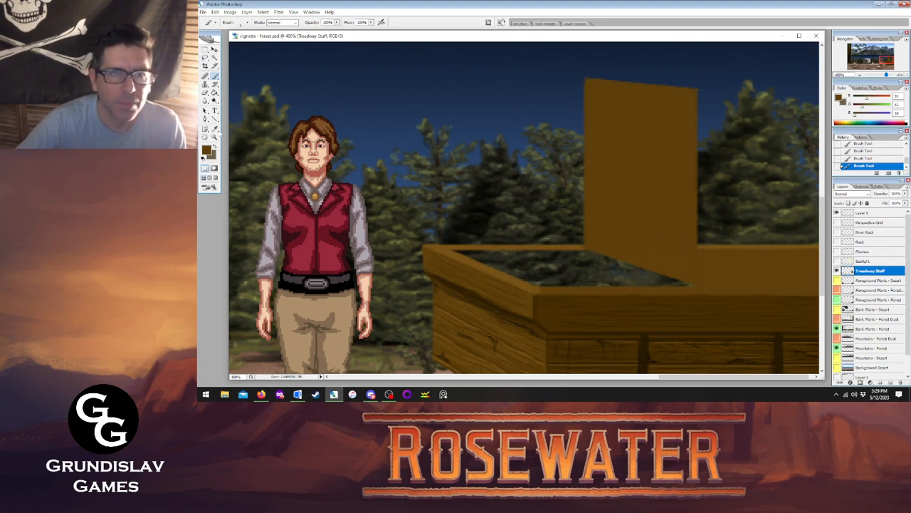
- Sample a darker brown from the wagon's side and draw a rectangle from the panel's front edge to the canvas edge, down to the rail
key(i)
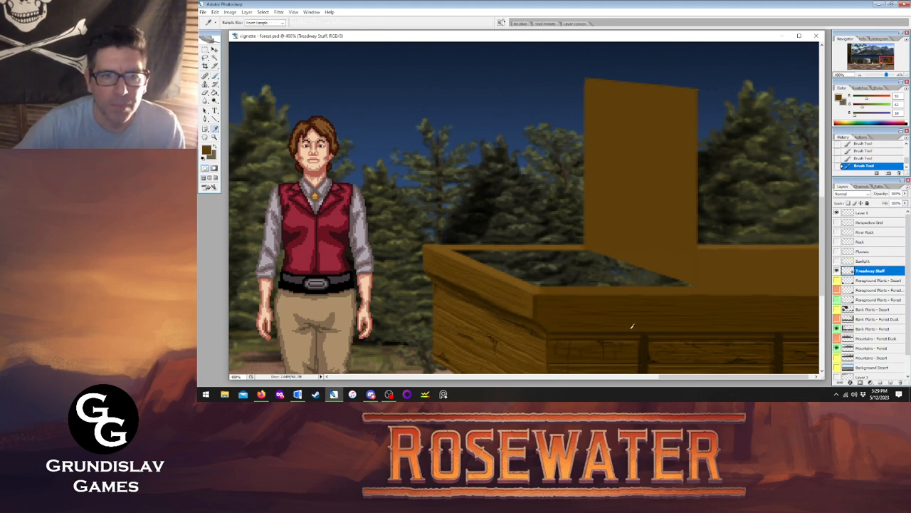
click(631, 326)
key(u)
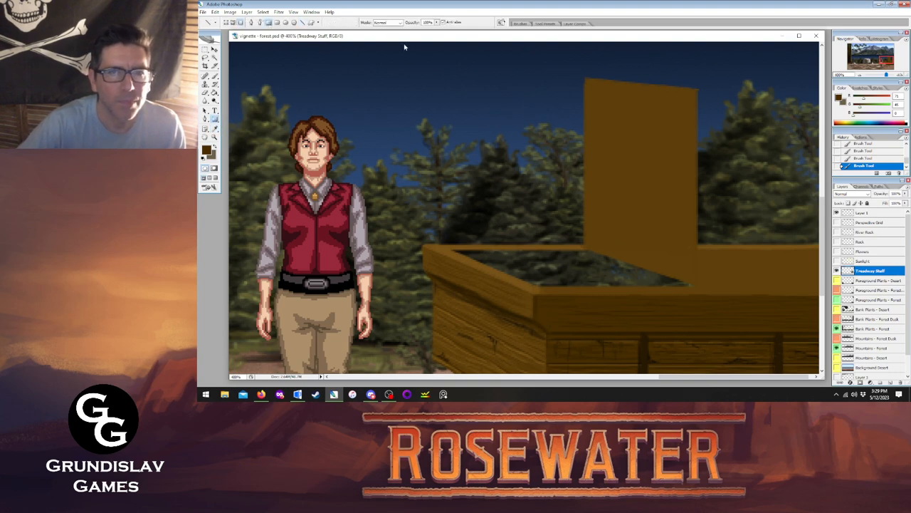
drag(697, 88, 820, 285)
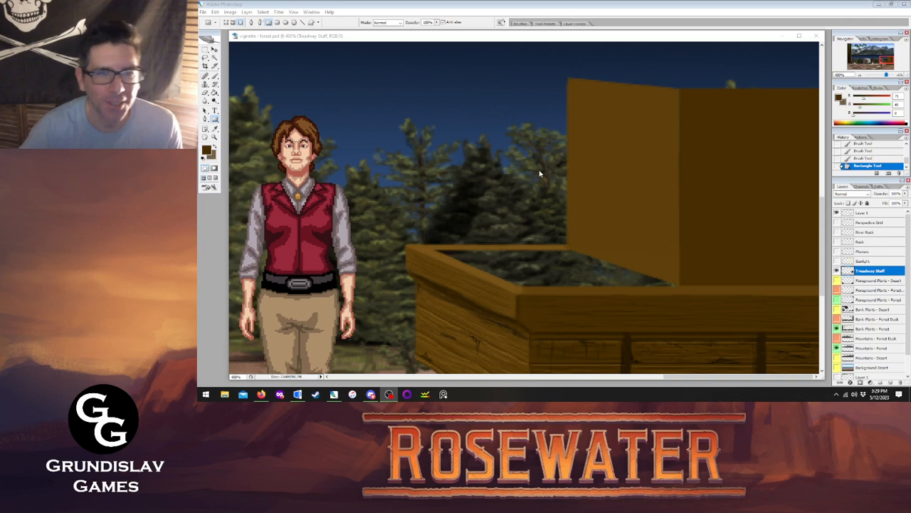
click(450, 168)
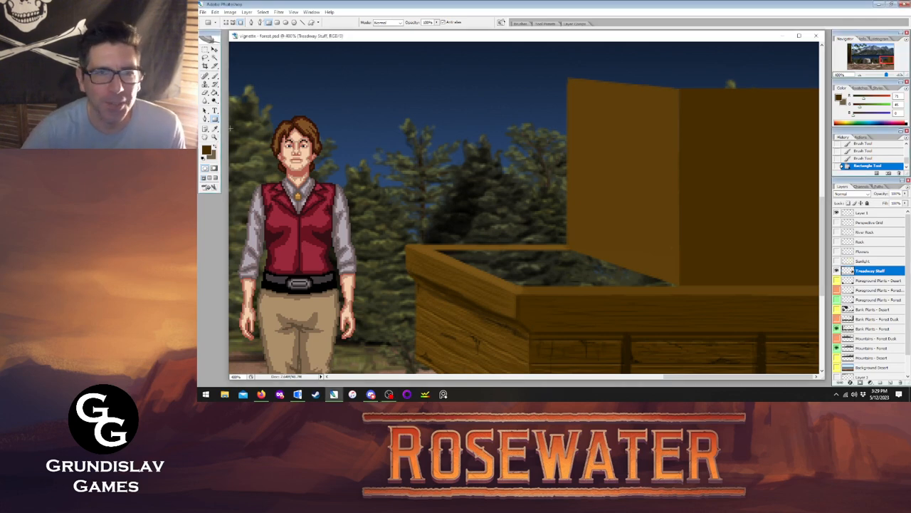
- View the whole scene at 100%, then examine the wagon's raised box beside the character at 300%
click(215, 138)
right_click(557, 208)
click(582, 220)
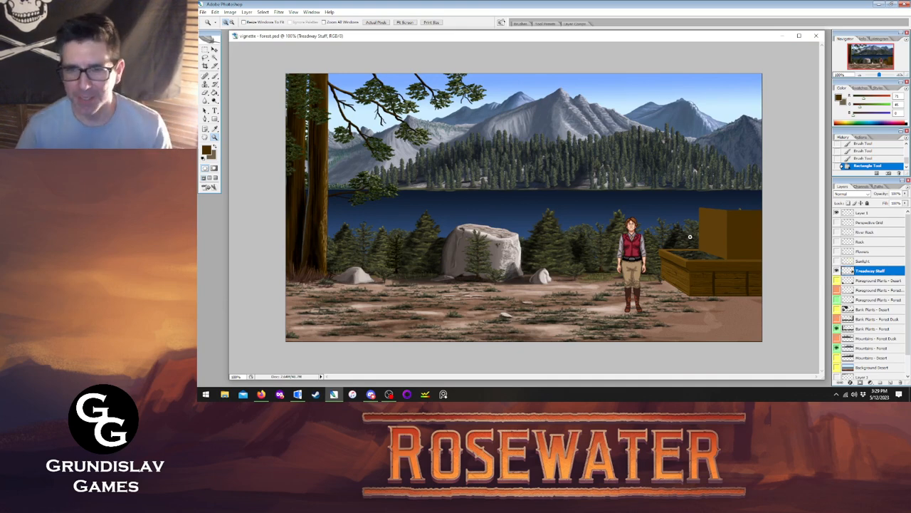
click(720, 258)
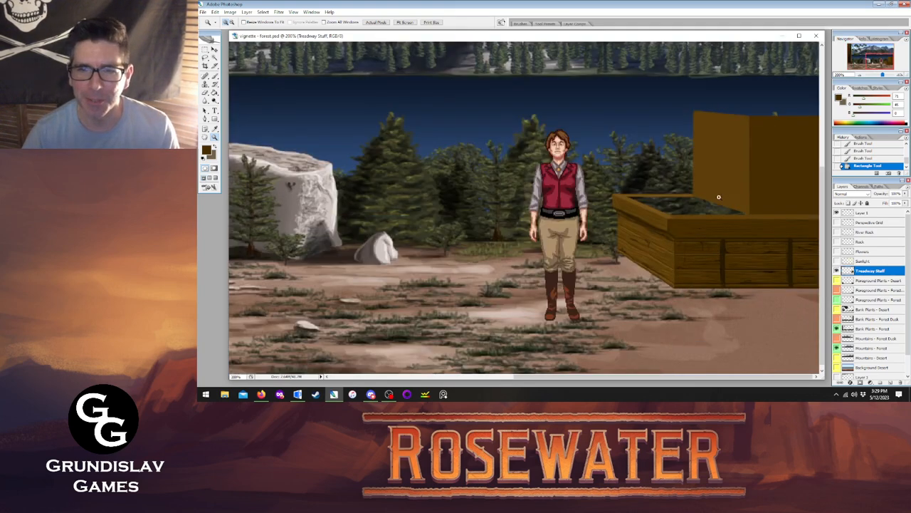
click(762, 177)
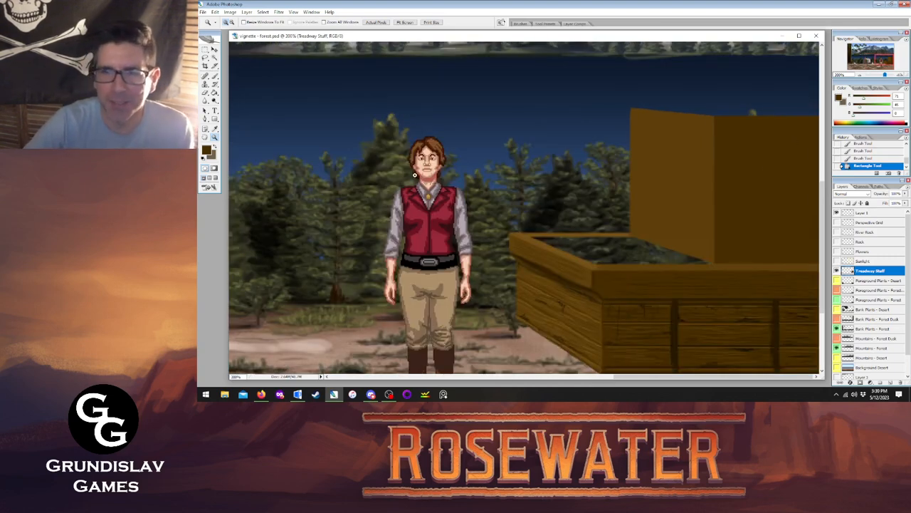
click(214, 128)
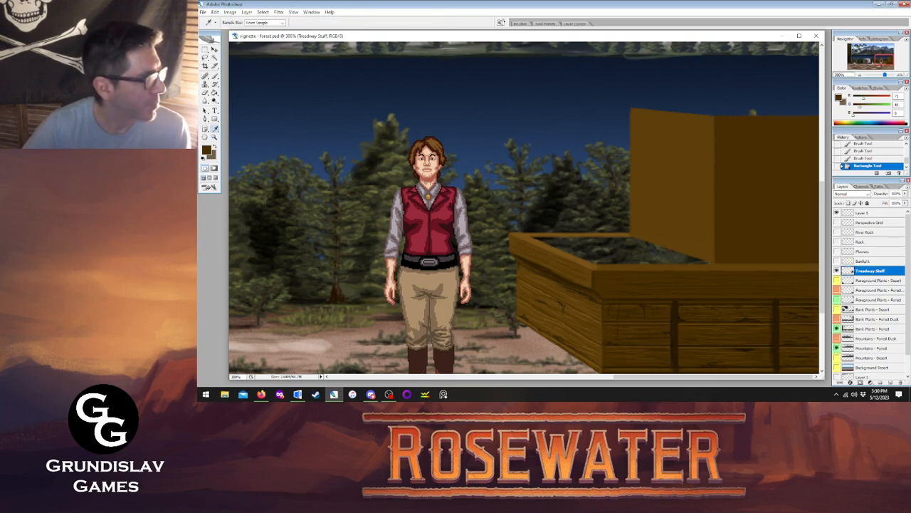
key(alt+Tab)
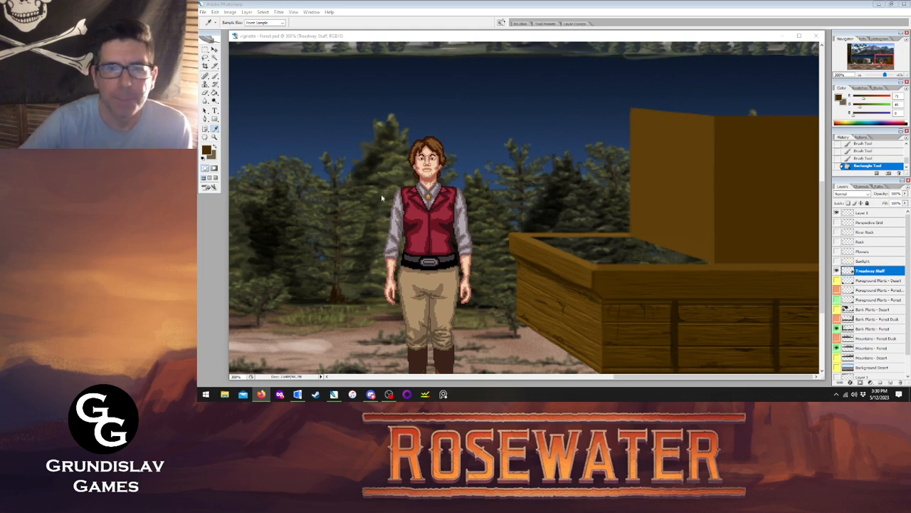
key(alt+Tab)
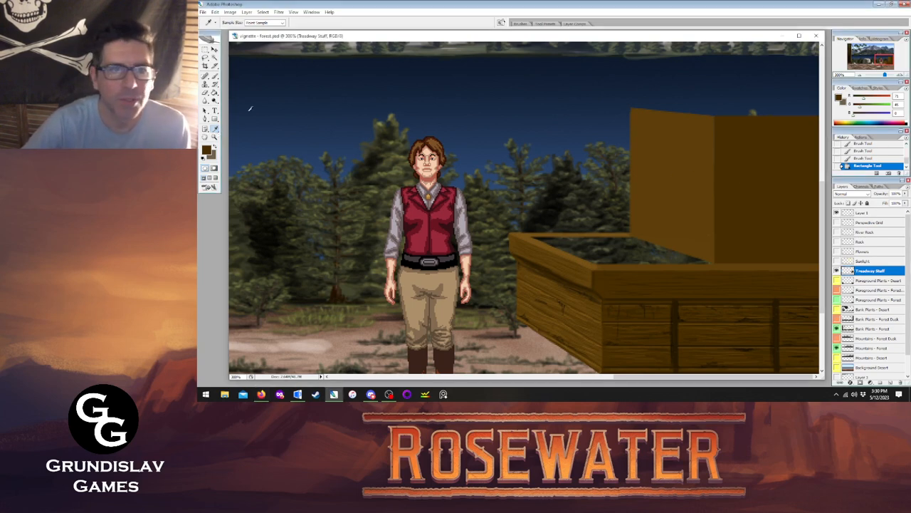
click(215, 75)
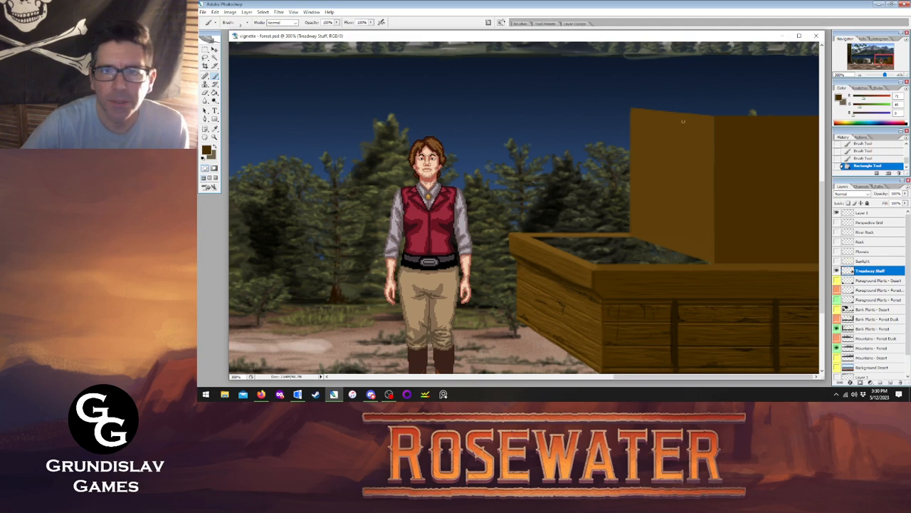
- Brush a cornice outline above the box's front panel: a curved profile at its corner and a straight top edge to the canvas edge
click(489, 25)
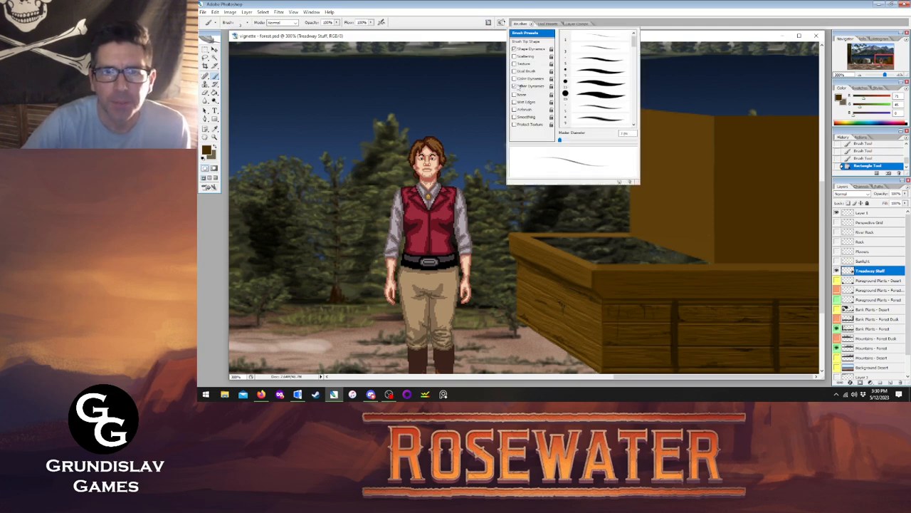
key(Tab)
key(Tab)
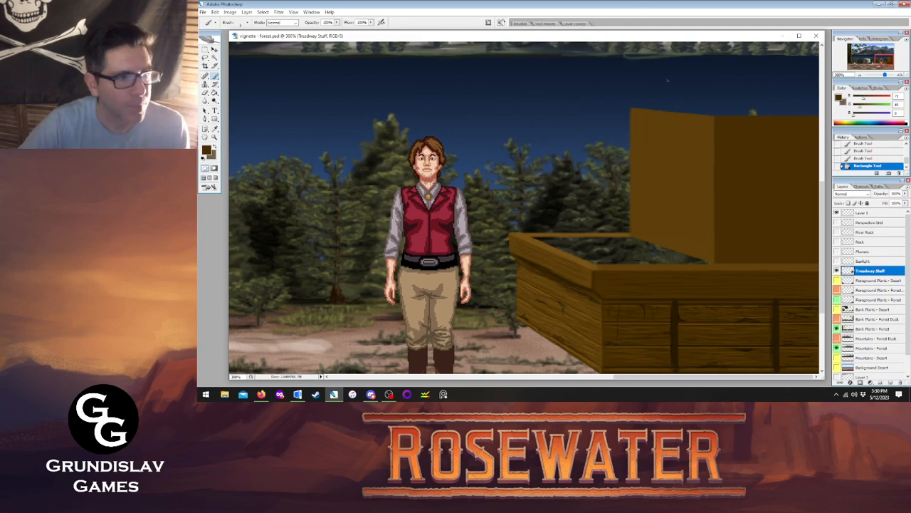
key(Tab)
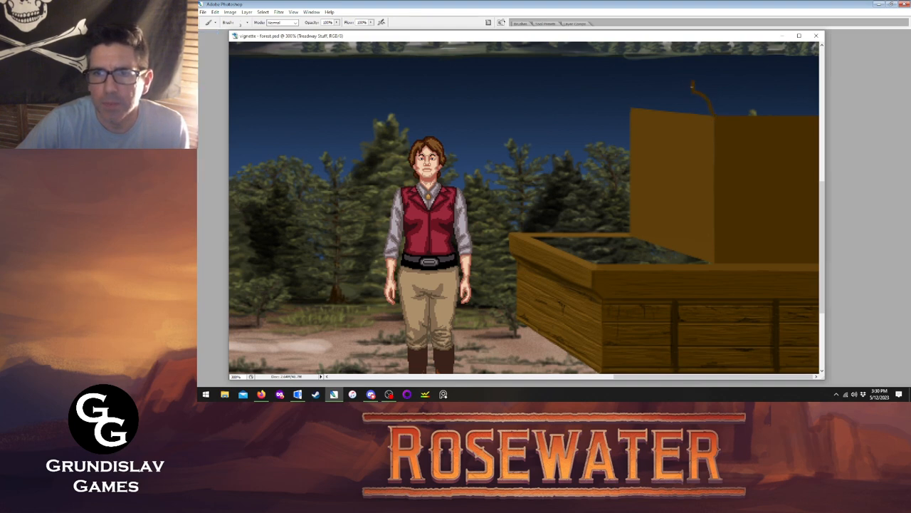
drag(694, 84, 831, 79)
key(Tab)
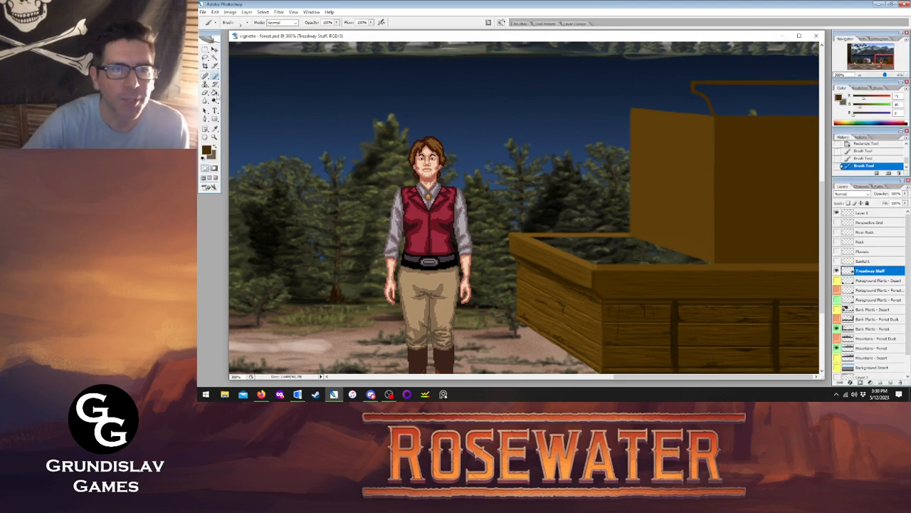
- Fill the outlined cornice with the same dark brown and touch up its seam and curved end with the brush
key(w)
click(752, 109)
click(214, 75)
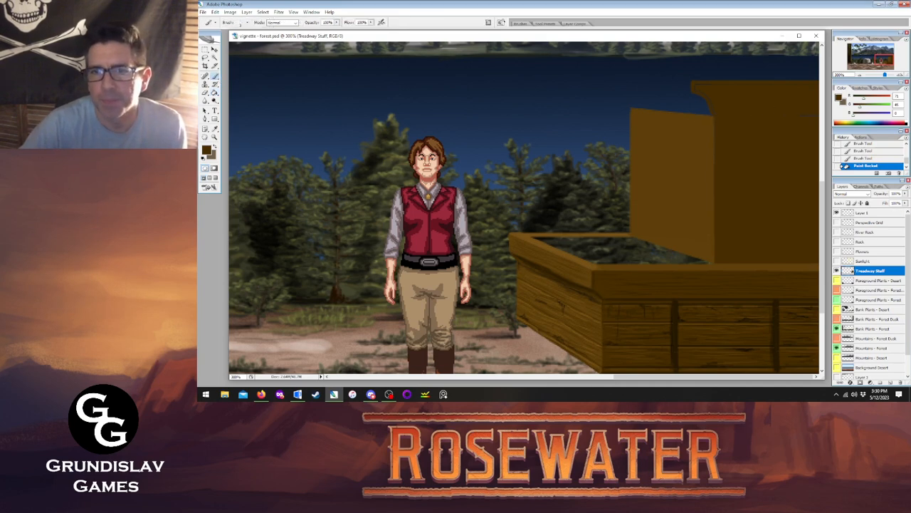
click(754, 115)
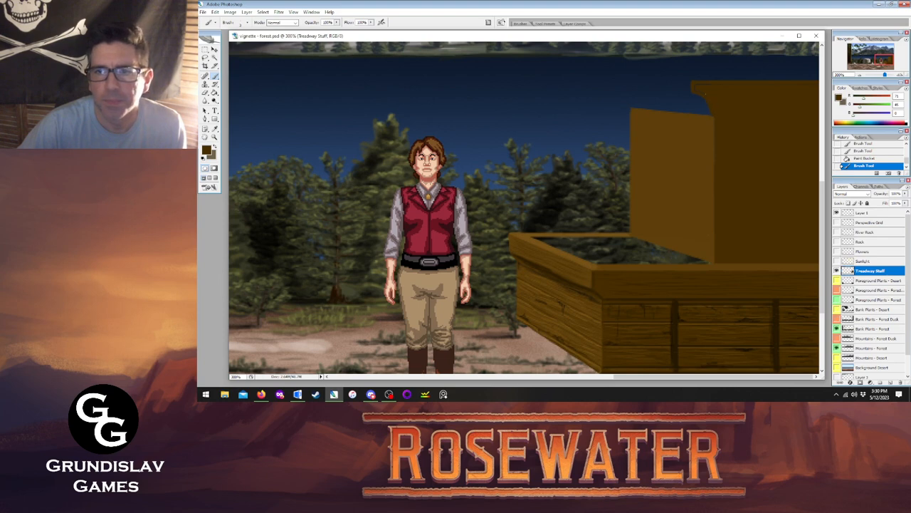
click(697, 84)
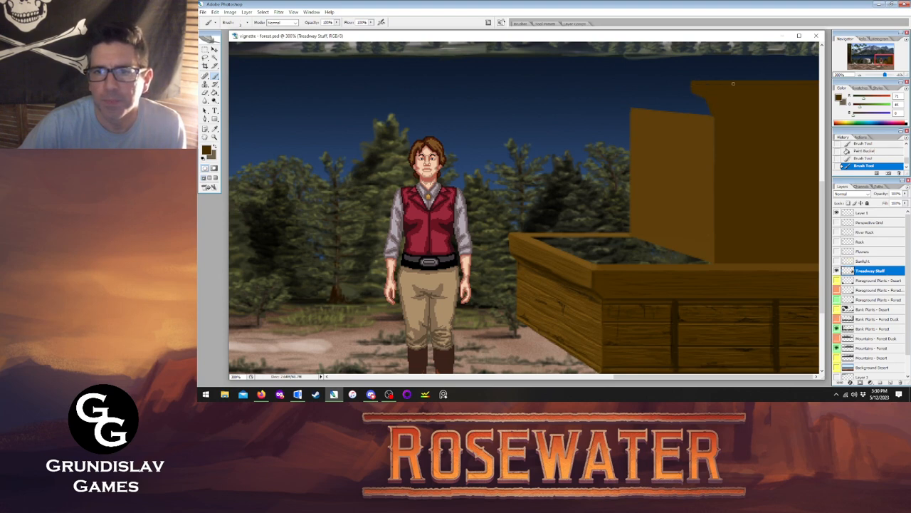
click(698, 92)
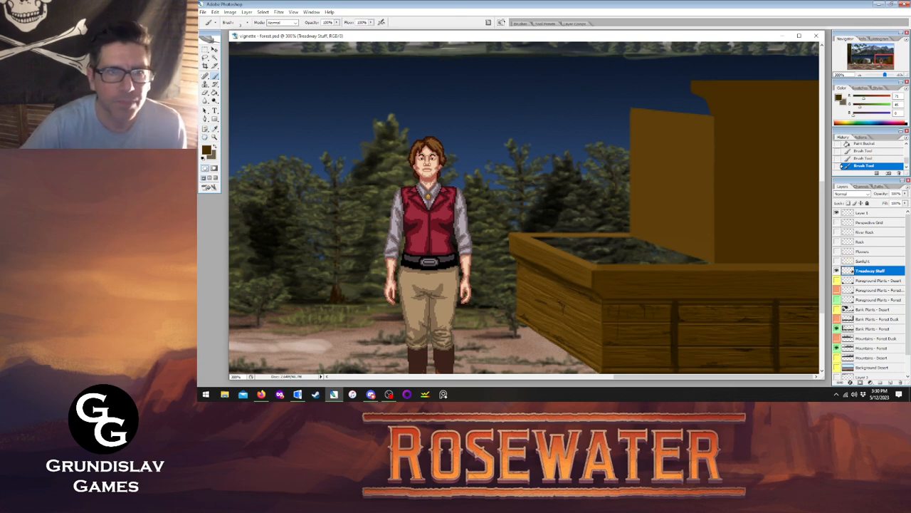
- Sample the dark gap colour between the wagon's planks and brush a straight line along the cornice's lower edge
key(i)
click(668, 341)
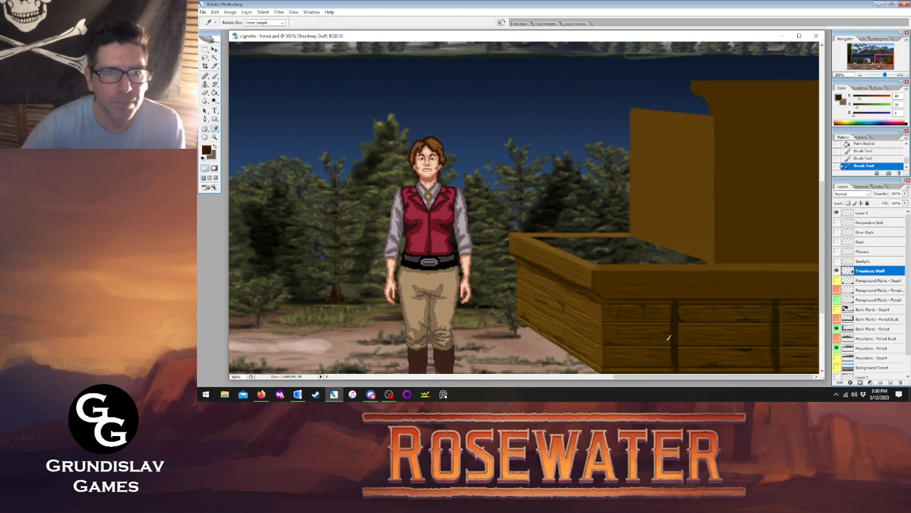
key(b)
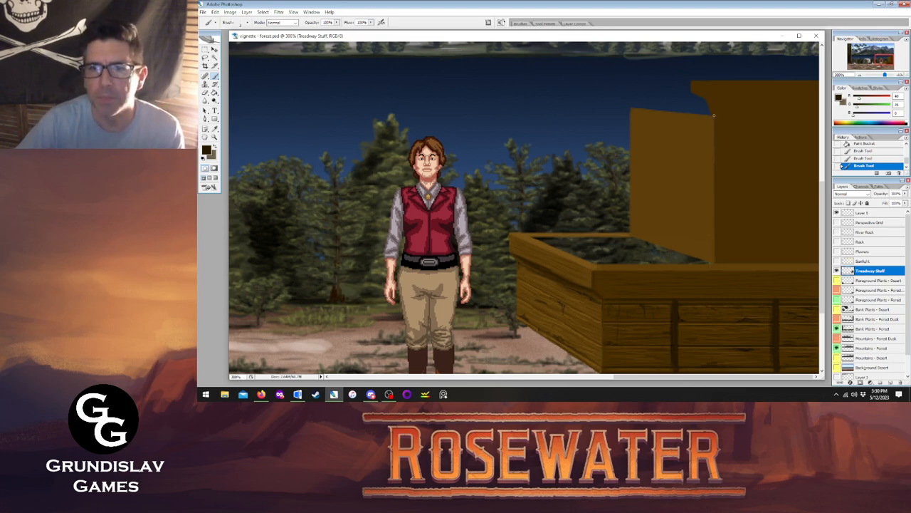
drag(786, 113, 788, 115)
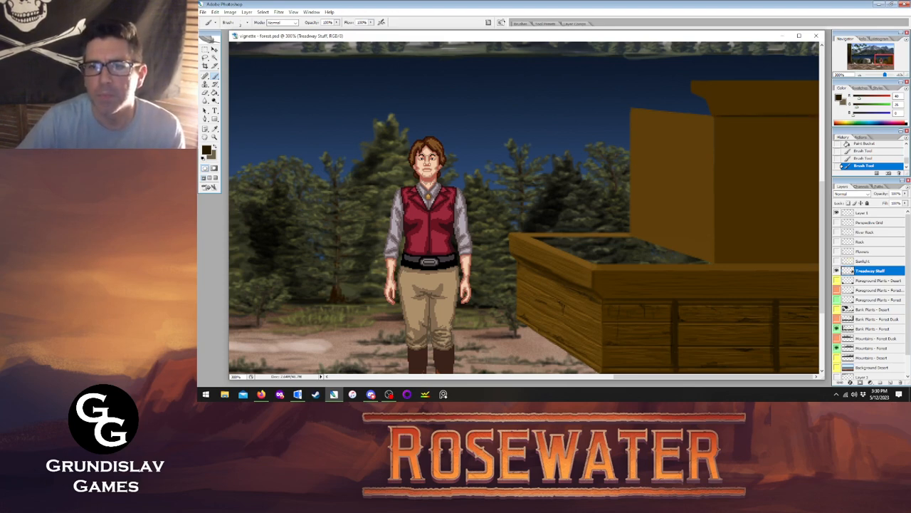
click(714, 114)
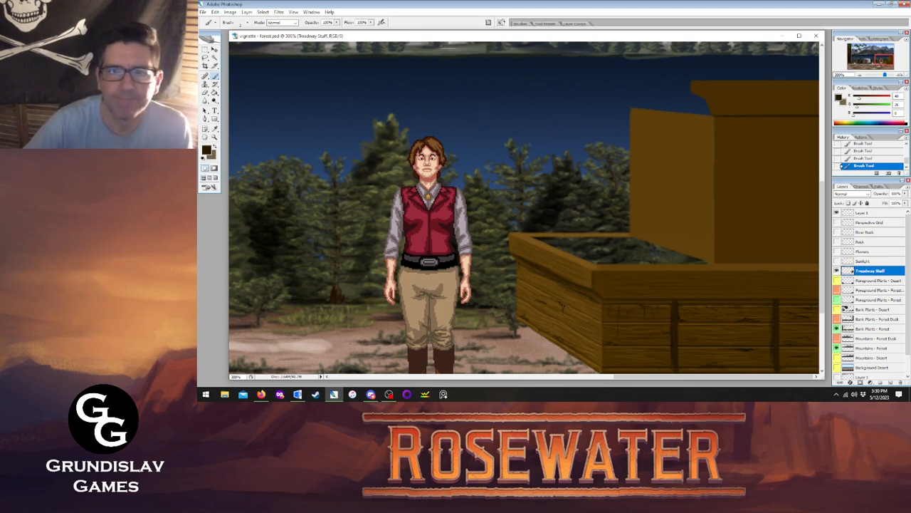
- Sample brown from the wagon's rail corner, toggle Other Dynamics for the brush, and paint a matching curved profile at the side panel's far upper corner
key(i)
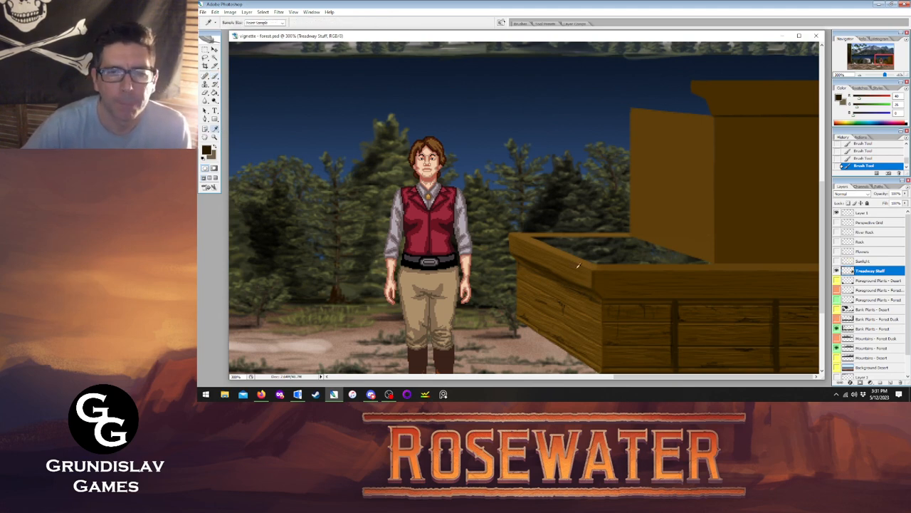
click(589, 275)
key(b)
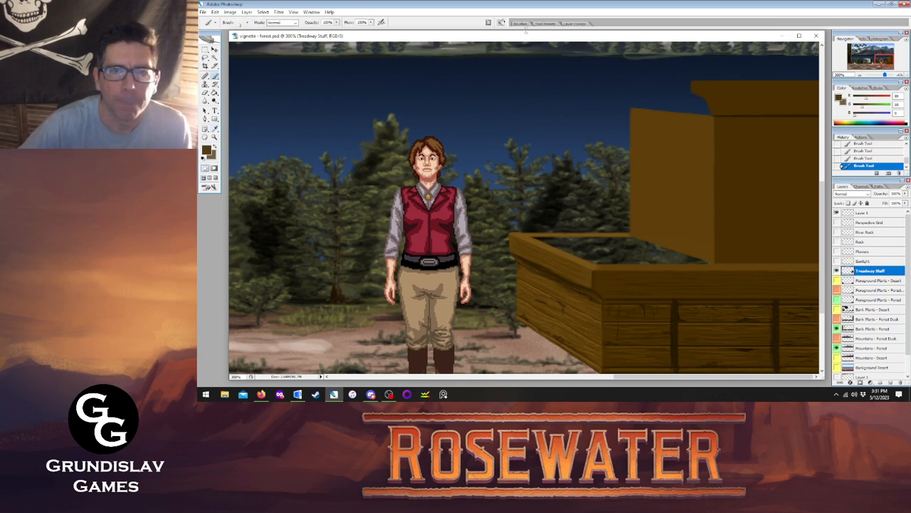
click(520, 23)
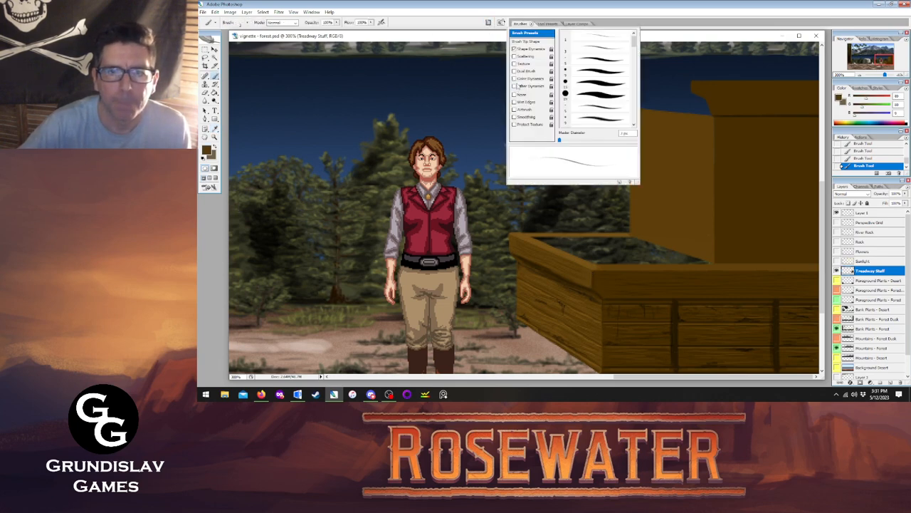
click(515, 86)
click(690, 133)
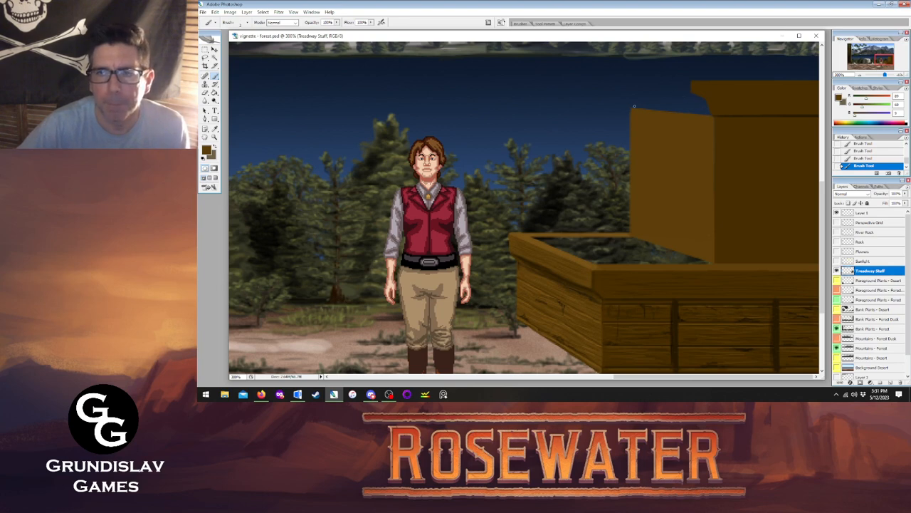
key(Tab)
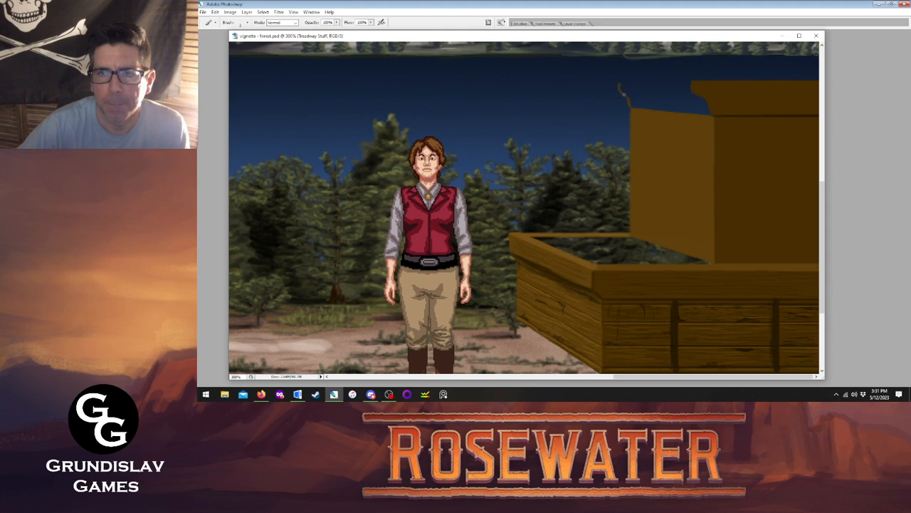
key(Tab)
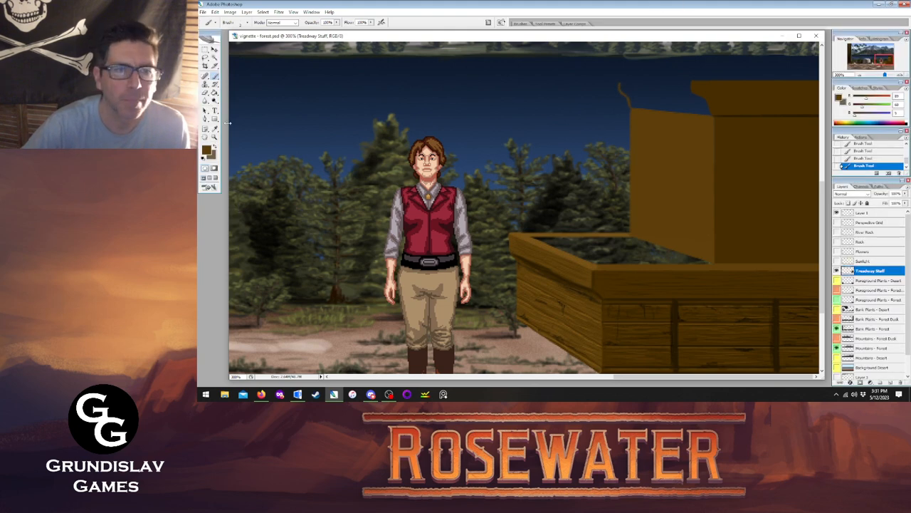
- Show the Perspective Grid layer and draw three straight lines from the vanishing point to the points of the cornice's curved profile
key(u)
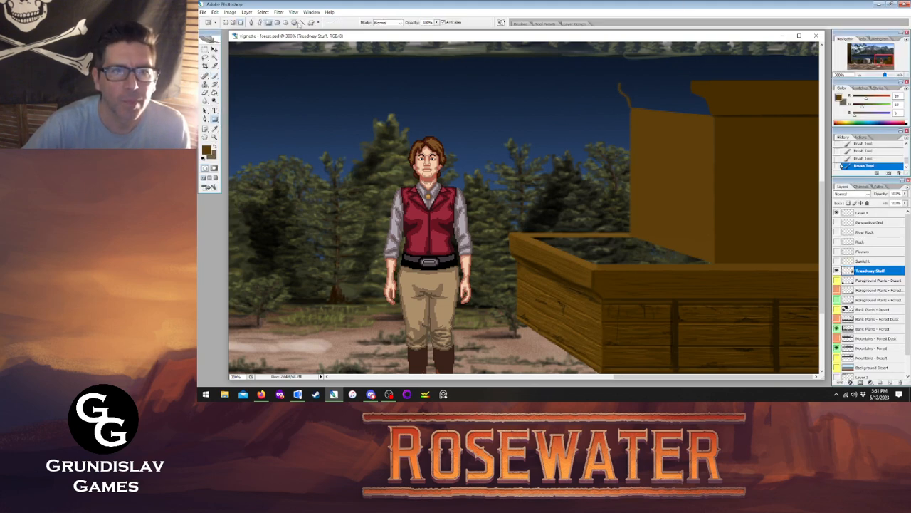
click(302, 23)
click(837, 223)
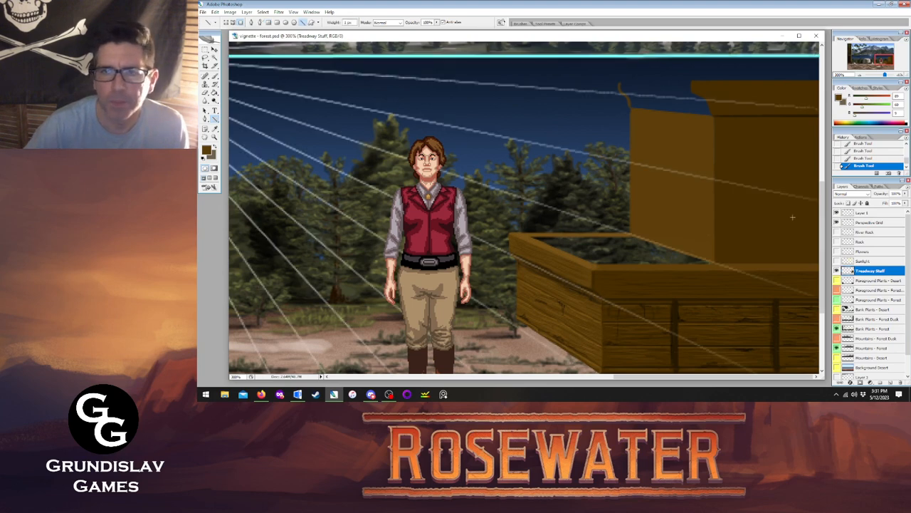
drag(651, 378, 588, 385)
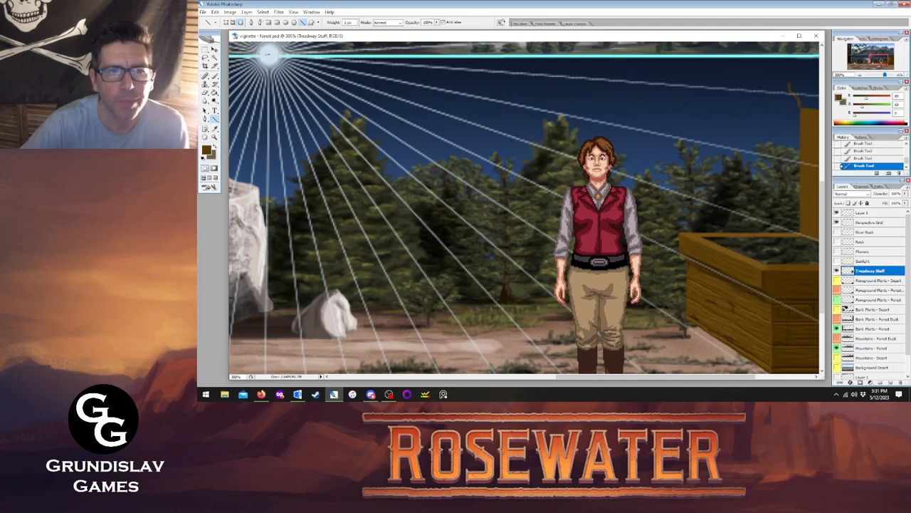
drag(798, 109, 797, 81)
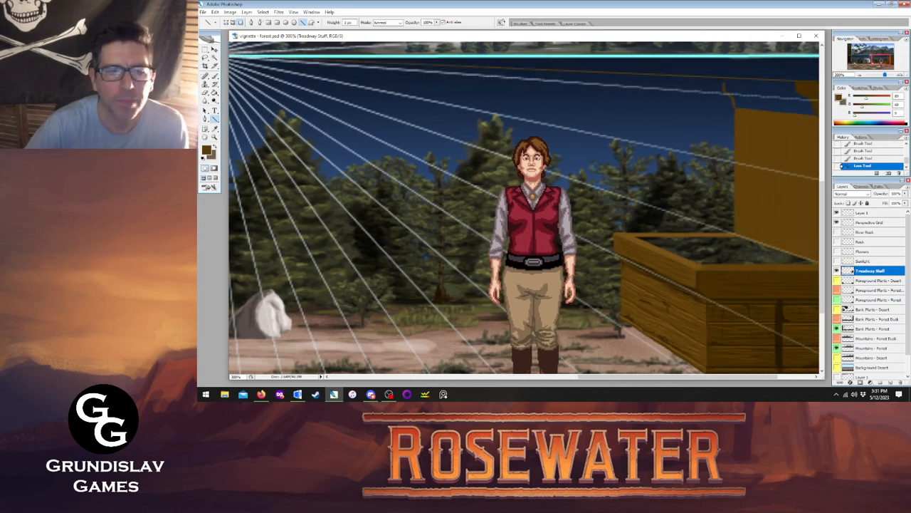
drag(595, 376, 575, 376)
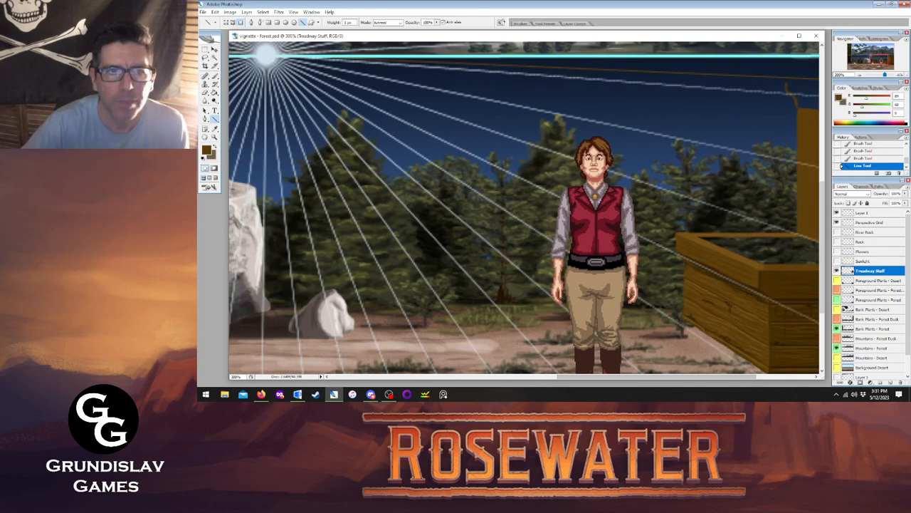
drag(264, 54, 716, 92)
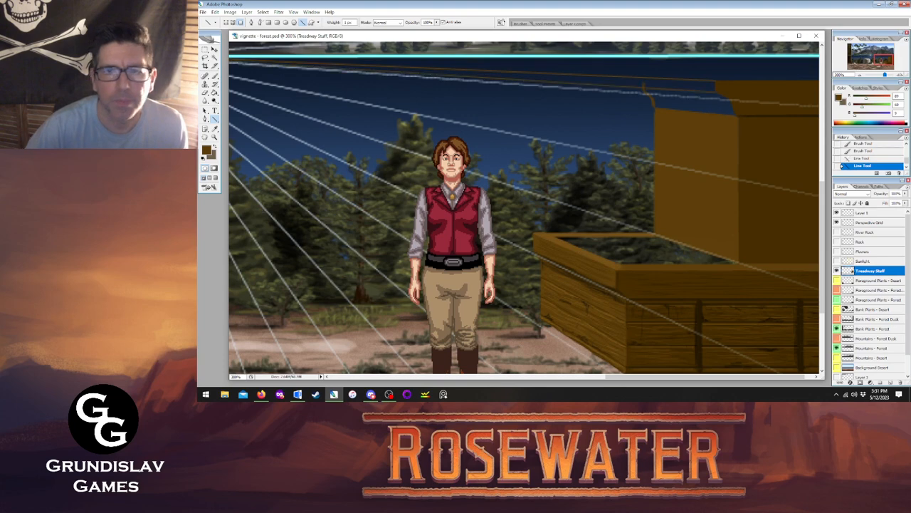
drag(616, 378, 545, 379)
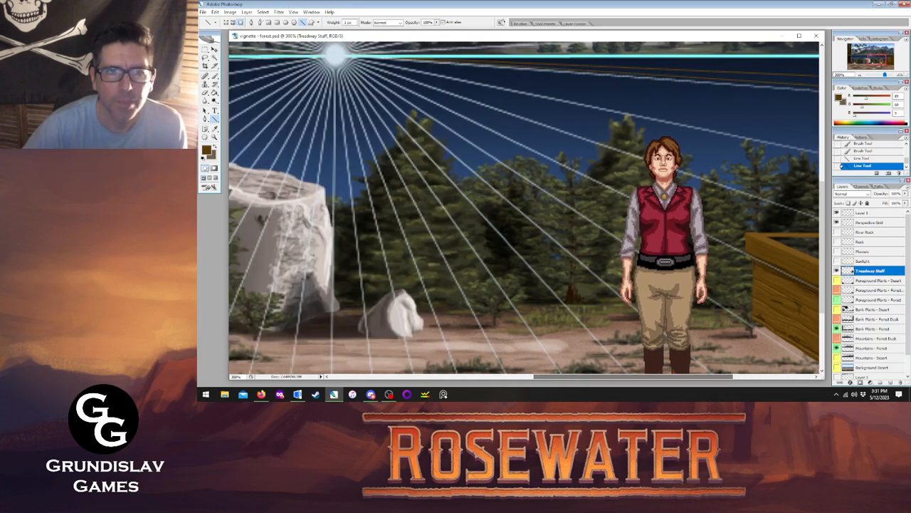
drag(335, 57, 707, 99)
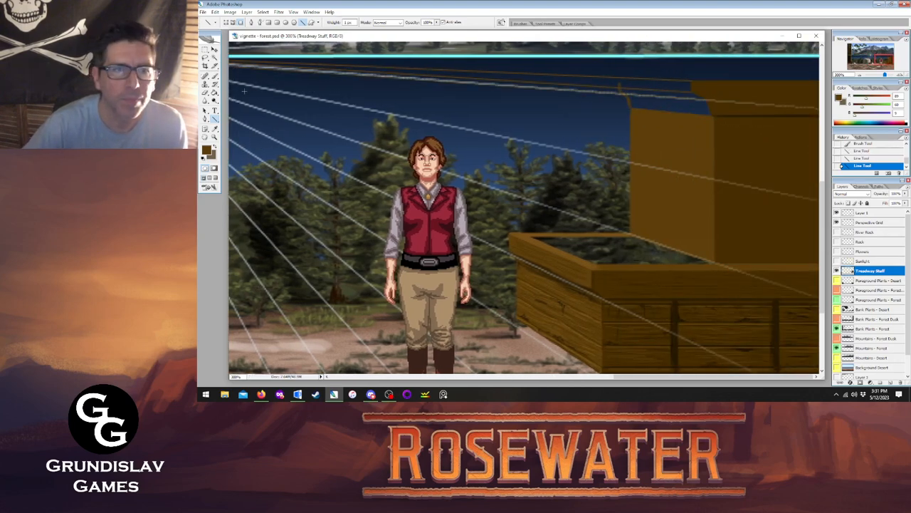
- Hide the Perspective Grid layer, erase the curve at the side panel's far corner, and repaint it to meet the perspective lines
key(e)
click(837, 223)
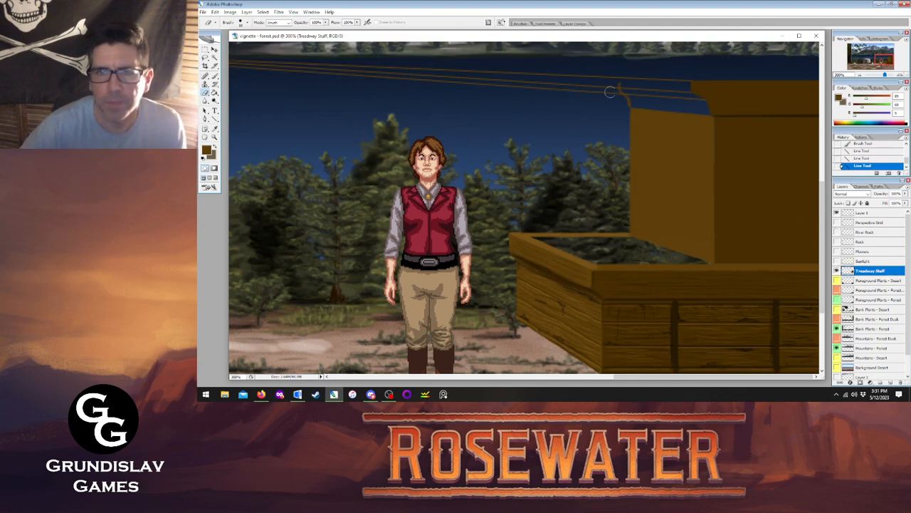
click(617, 84)
click(620, 94)
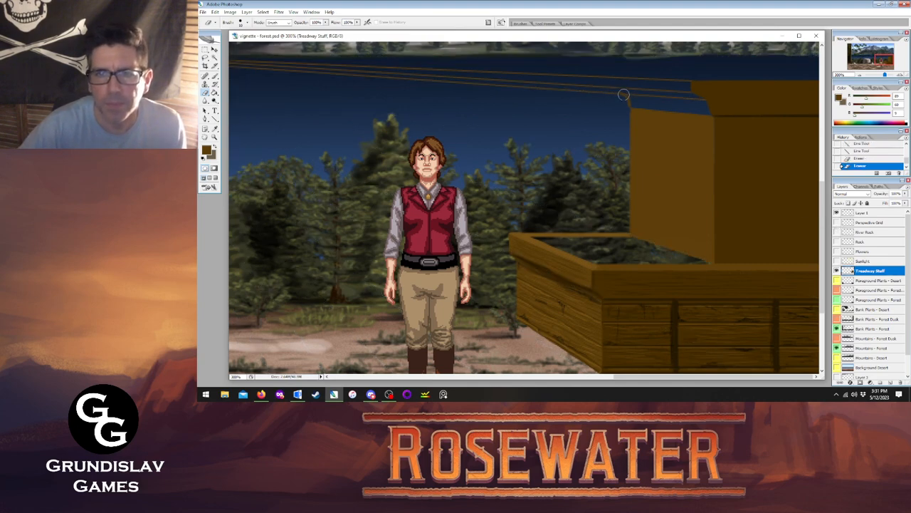
click(621, 99)
click(623, 107)
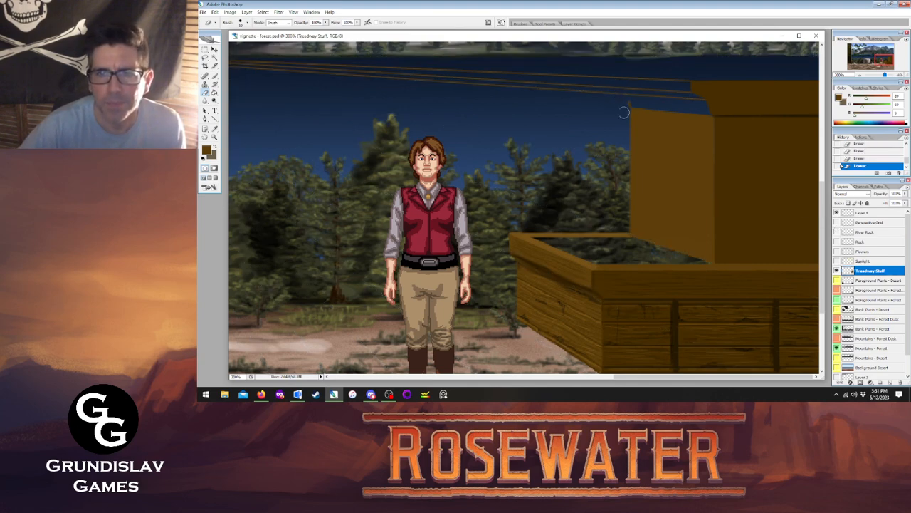
key(b)
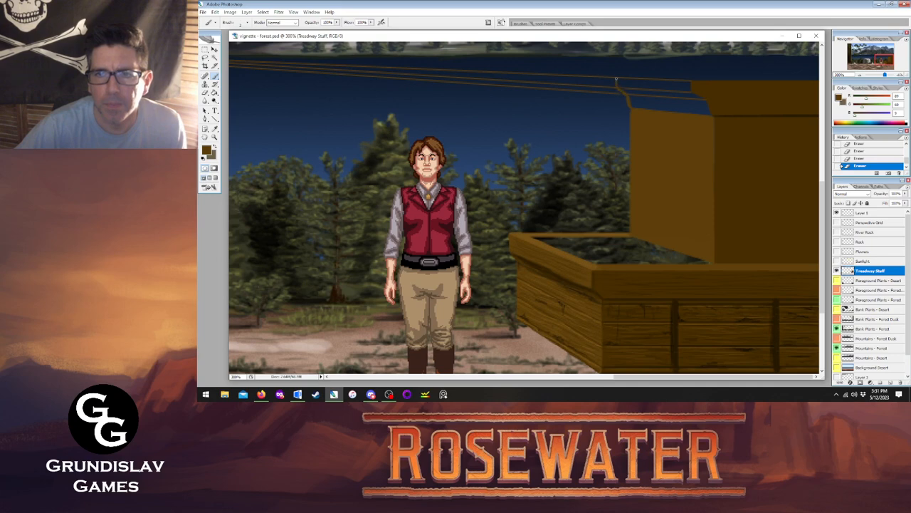
mouse_move(624, 93)
mouse_down()
mouse_move(618, 83)
mouse_move(629, 100)
mouse_up()
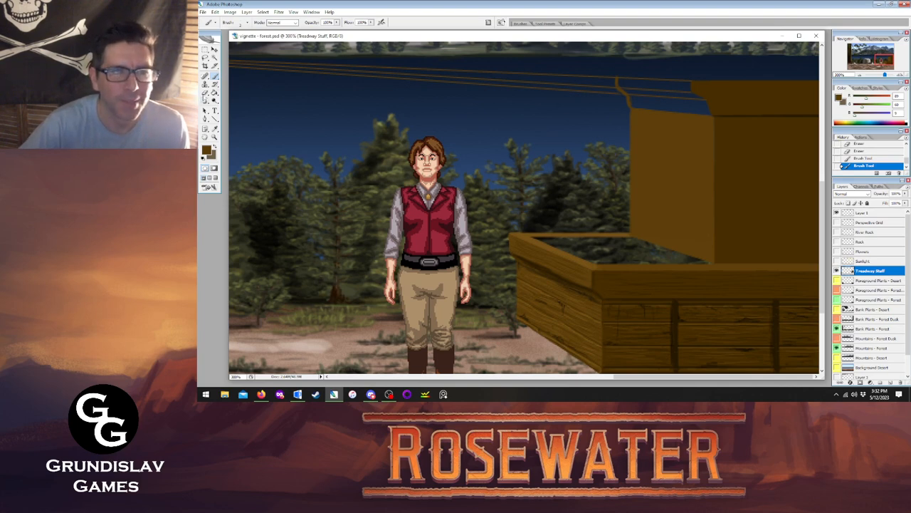
- Erase the perspective lines beyond the far curved profile, clearing their long remainder across the sky with a rectangular selection
key(e)
mouse_move(616, 72)
mouse_down()
mouse_move(616, 99)
mouse_move(583, 80)
mouse_up()
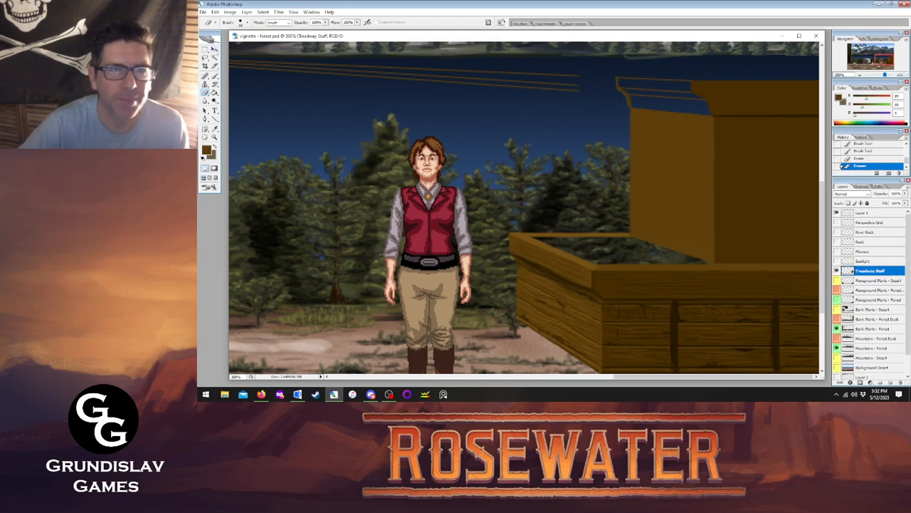
key(m)
mouse_move(590, 42)
mouse_down()
mouse_move(220, 114)
mouse_move(363, 118)
mouse_up()
key(Delete)
key(ctrl+d)
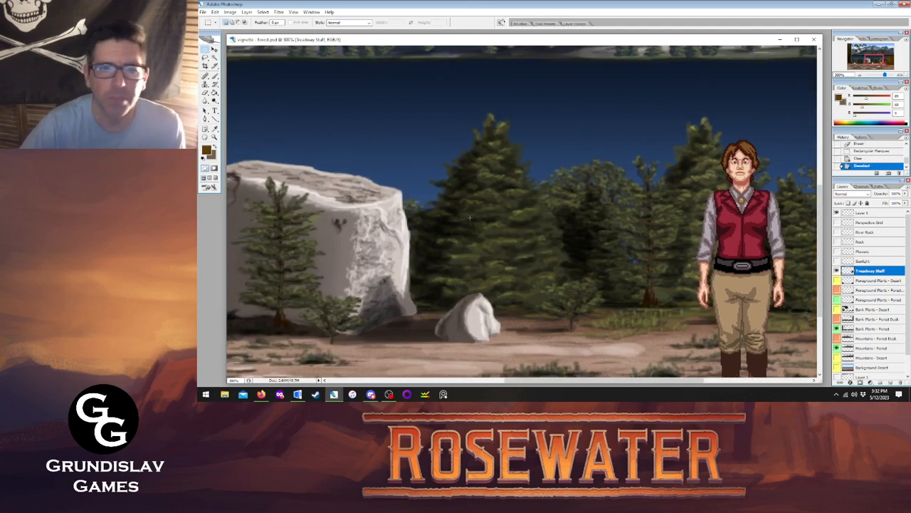
drag(524, 385, 685, 388)
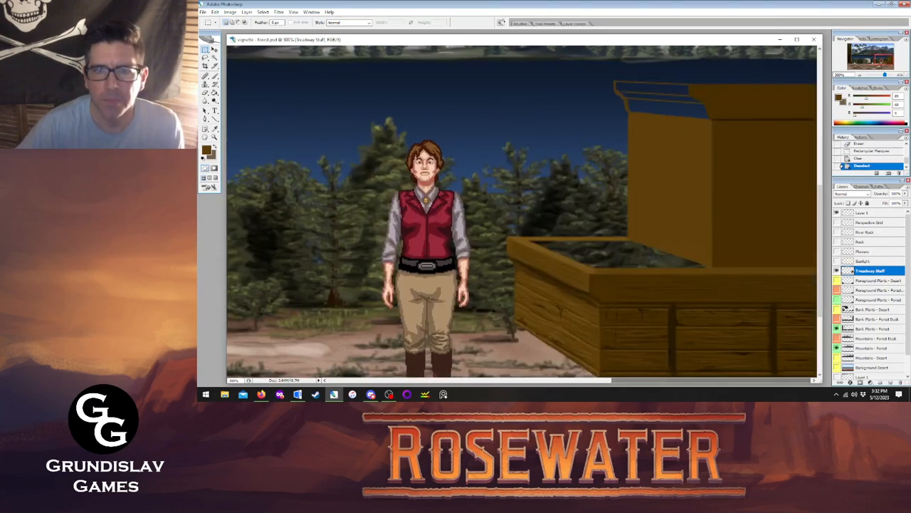
key(b)
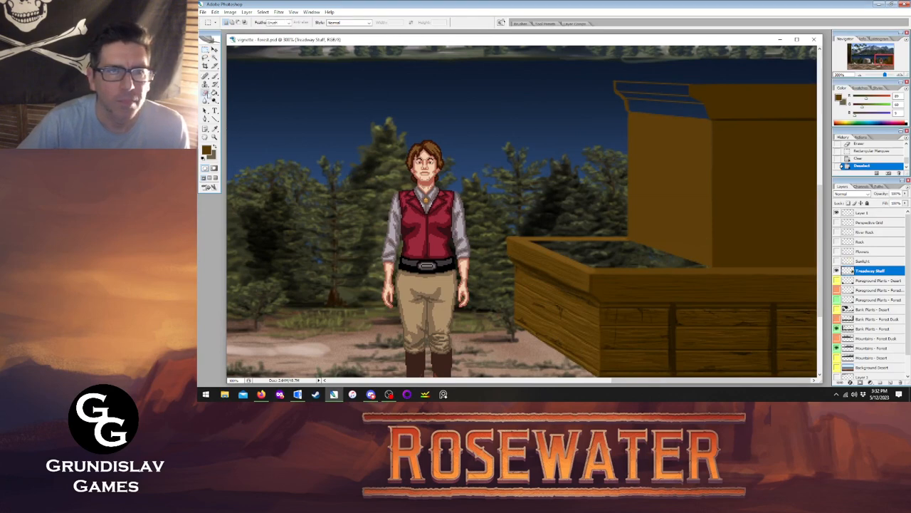
- Touch up the far end of the cornice profile with the eraser and brush, then fill the cornice's two outlined side bands with brown
drag(620, 109, 619, 109)
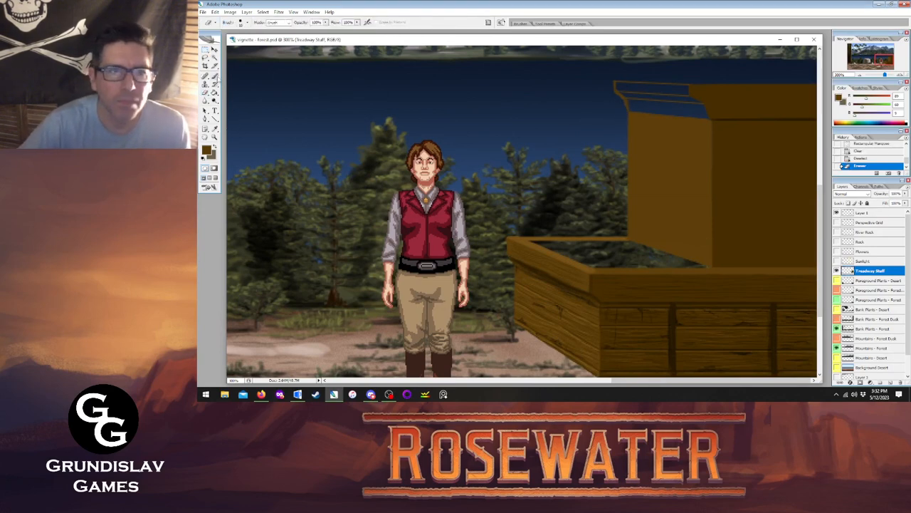
key(b)
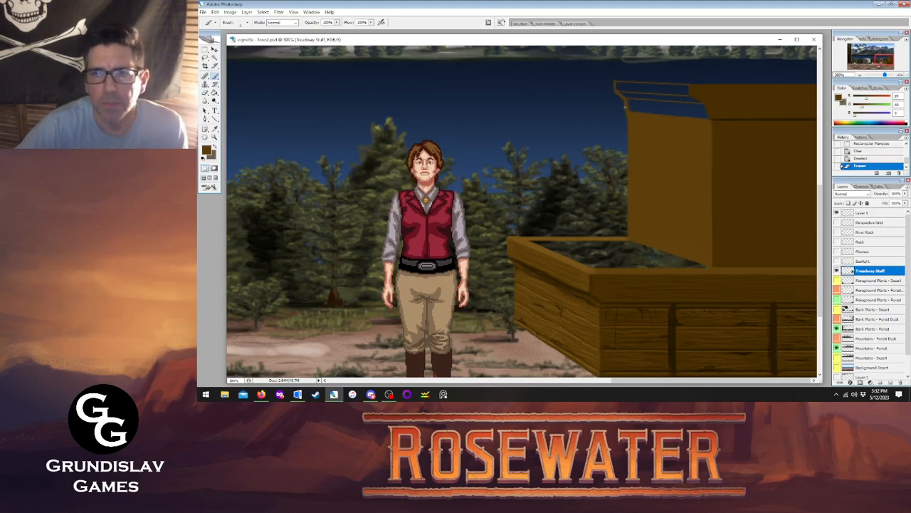
click(624, 105)
click(215, 92)
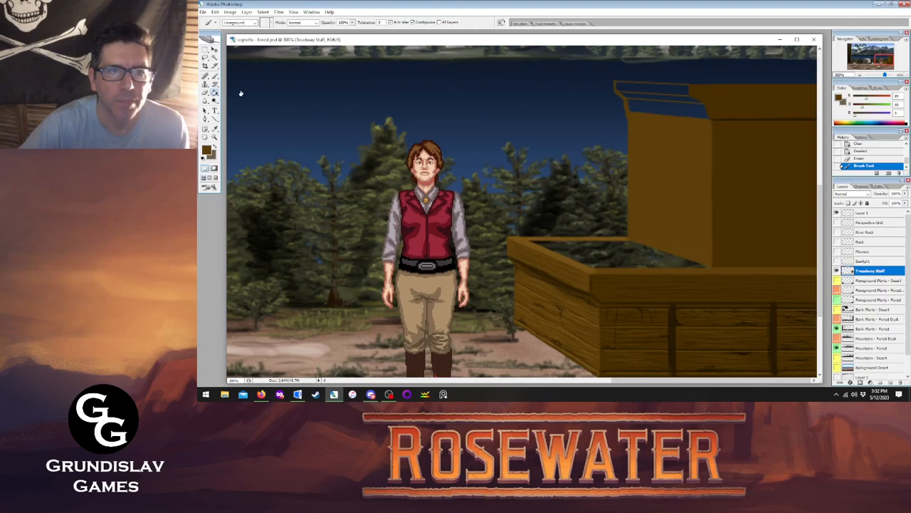
click(645, 106)
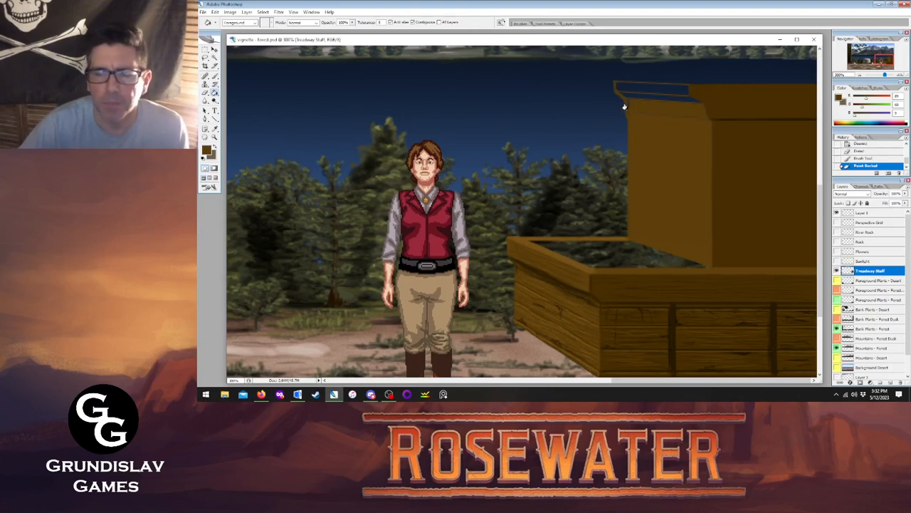
click(647, 88)
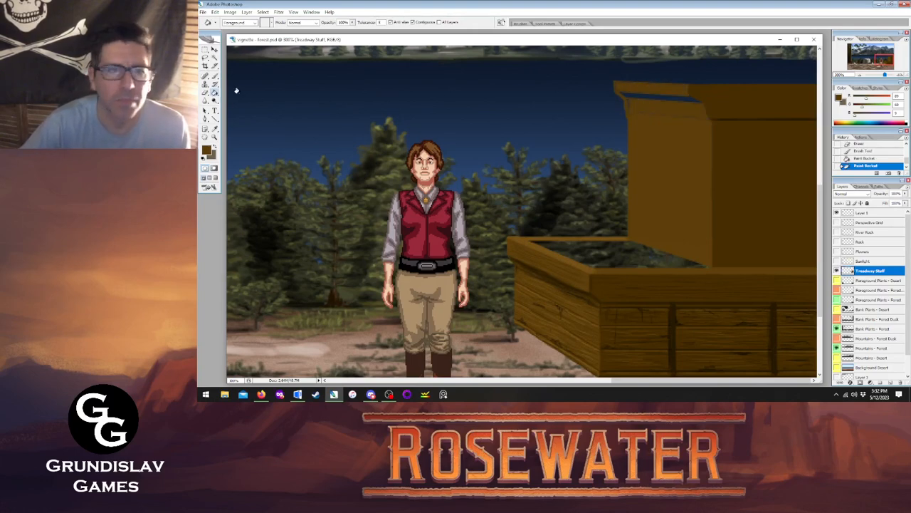
- Brush over the remaining gaps and rough edges of the filled cornice bands with the same brown
key(b)
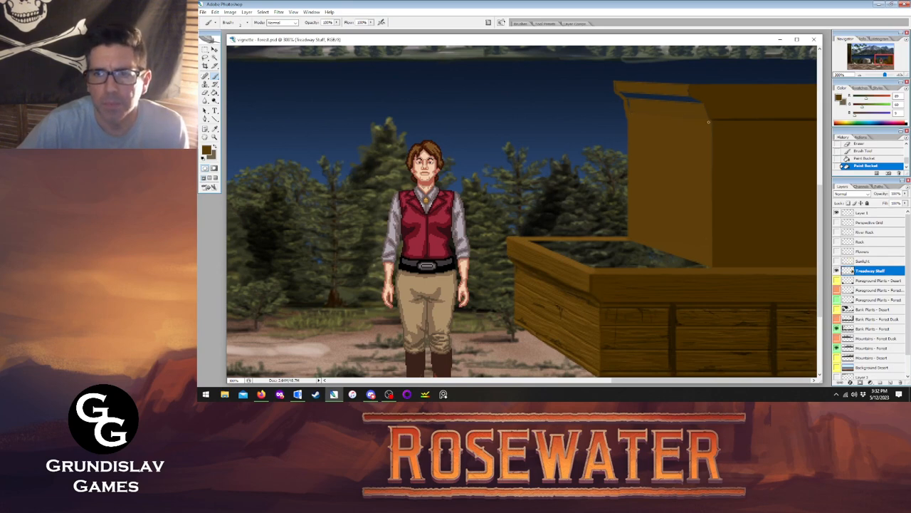
click(696, 118)
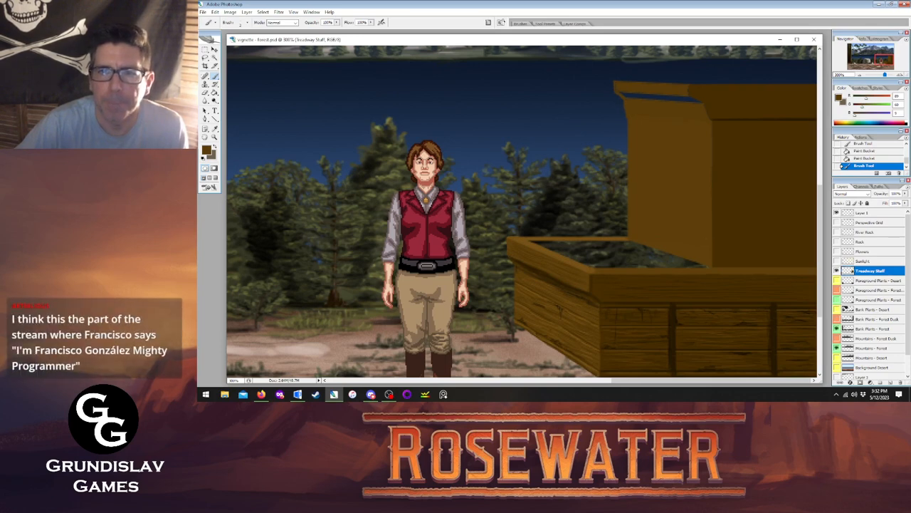
click(616, 87)
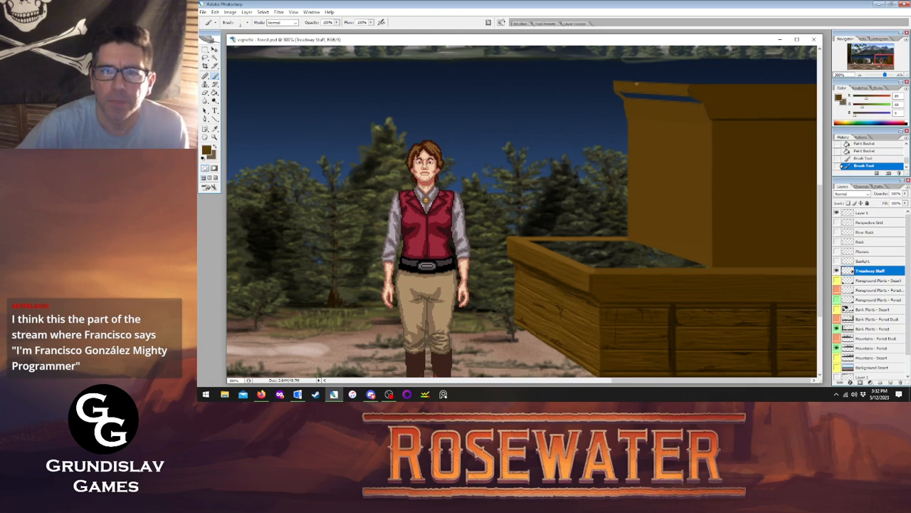
drag(676, 87, 687, 88)
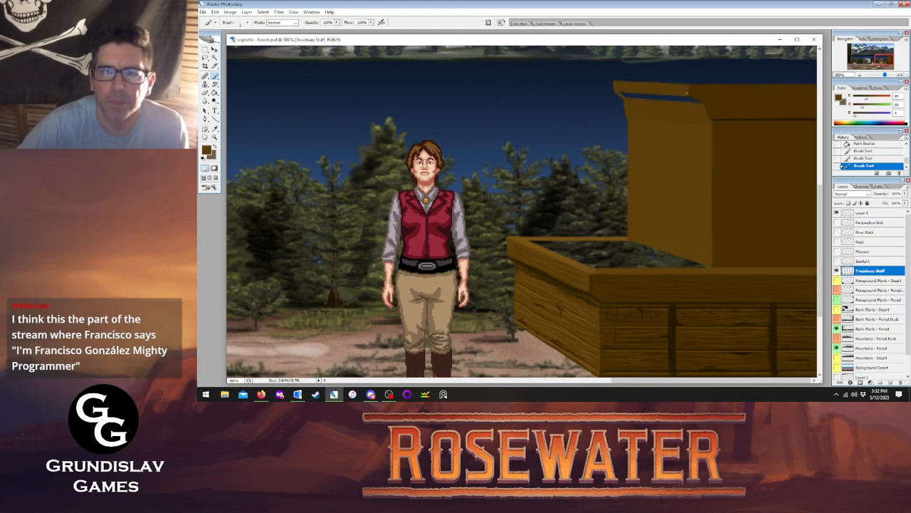
click(687, 91)
- Sample the darker brown from the front of the cornice and paint in the narrow open strip between its two side bands
key(i)
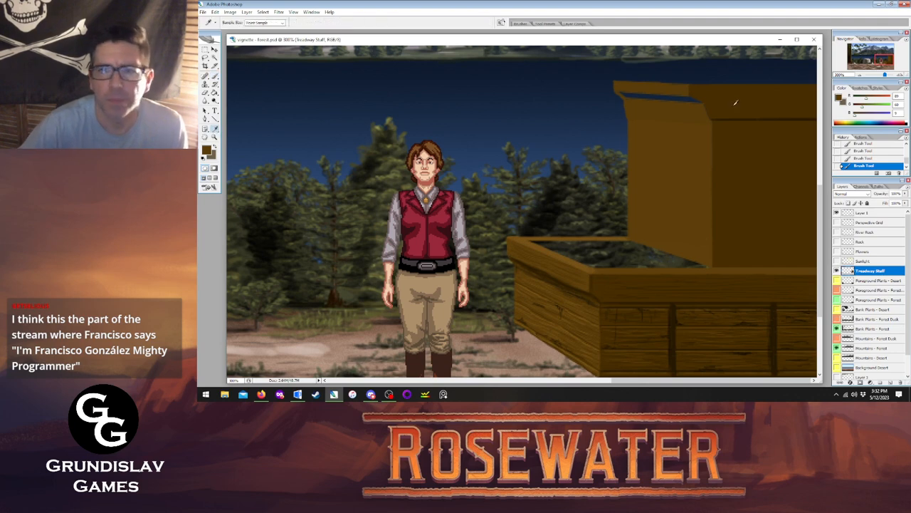
click(735, 104)
key(b)
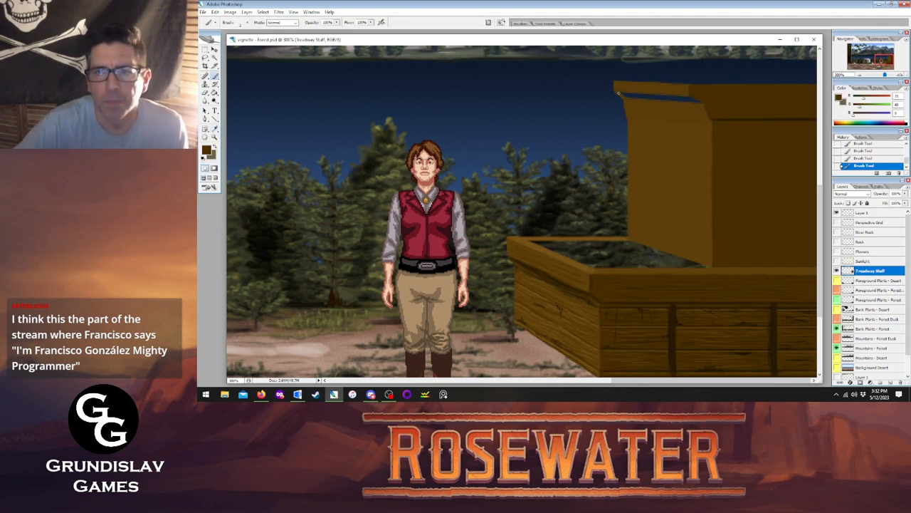
drag(617, 91, 640, 93)
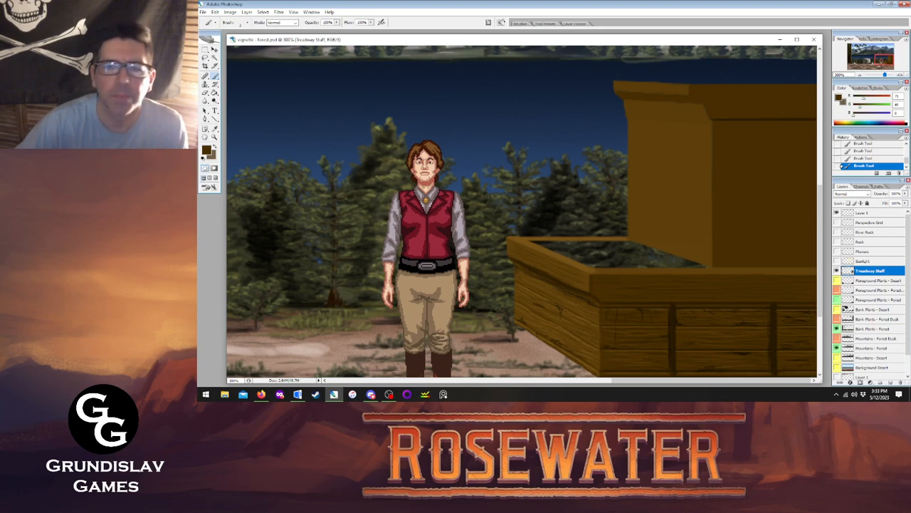
- Sample dark brown from the wagon and fill the open bed interior behind the front rail with the Paint Bucket
key(i)
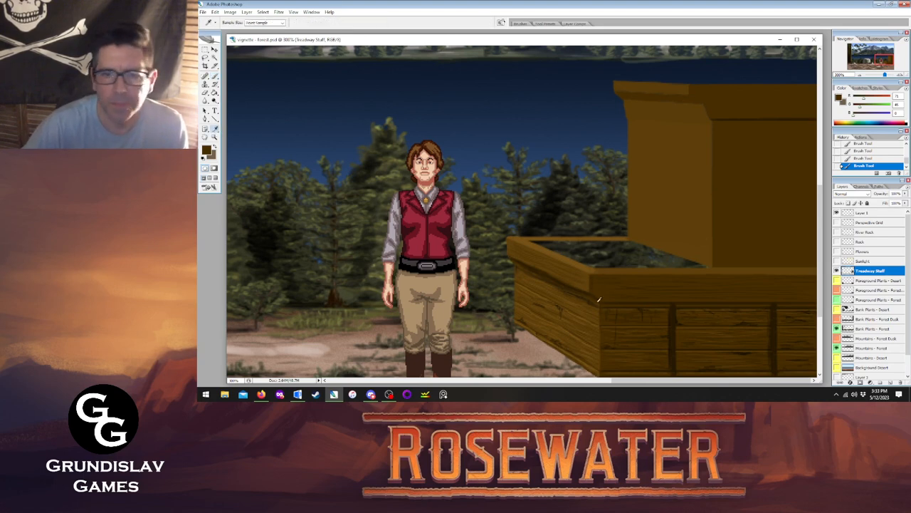
click(598, 295)
key(b)
key(b)
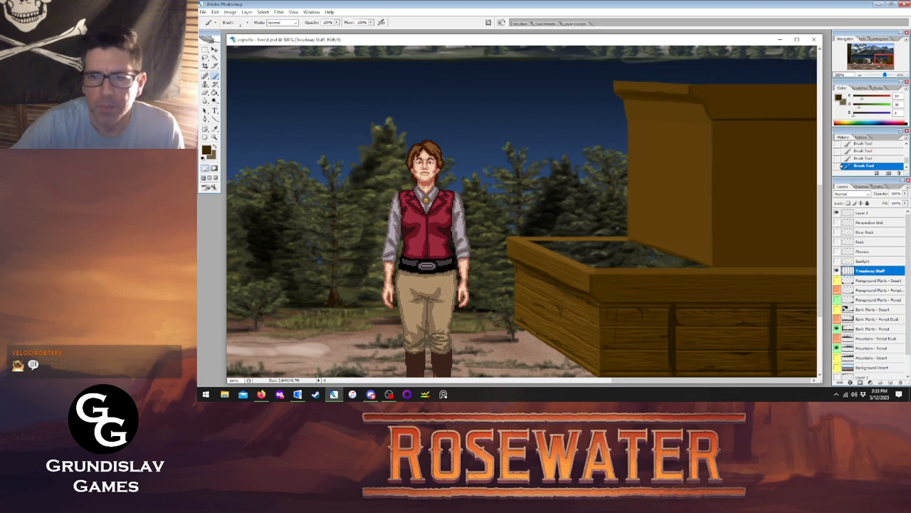
key(i)
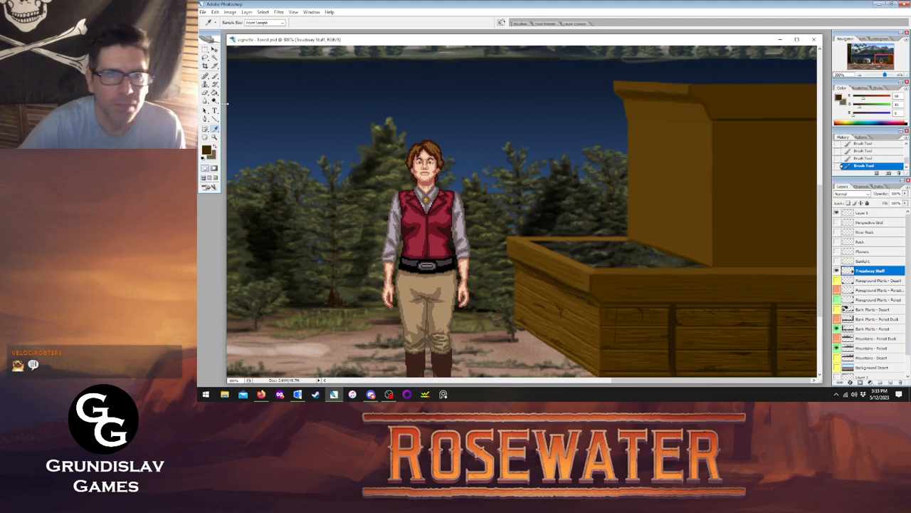
key(g)
click(602, 248)
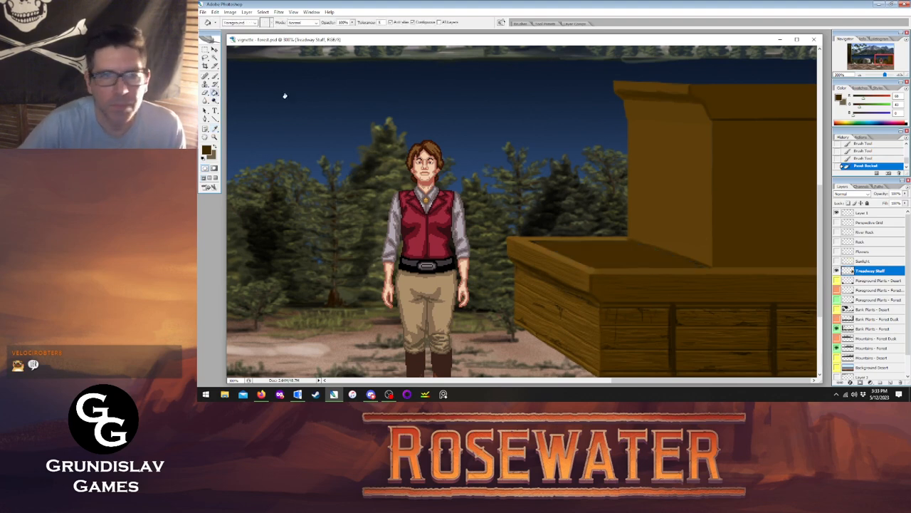
- Touch up the edges of the filled wagon bed interior along the rails with the brush in the same dark brown
click(214, 75)
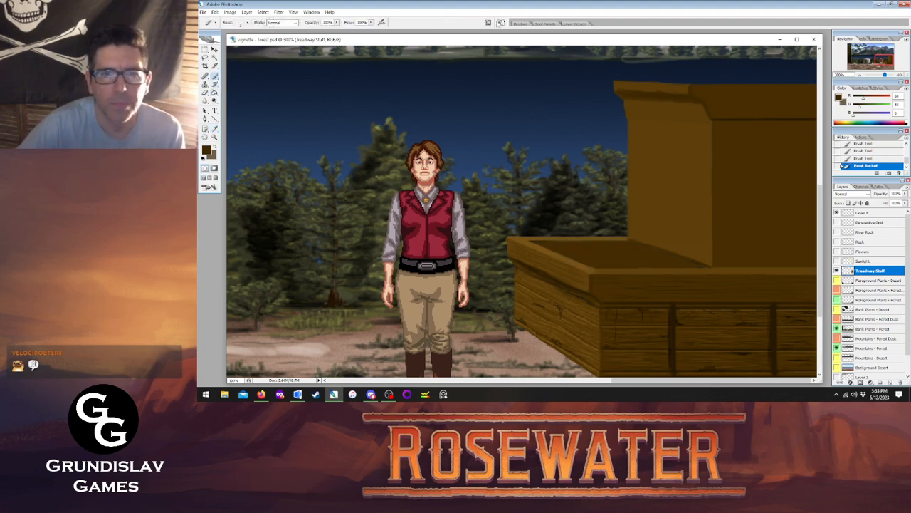
click(489, 23)
click(489, 23)
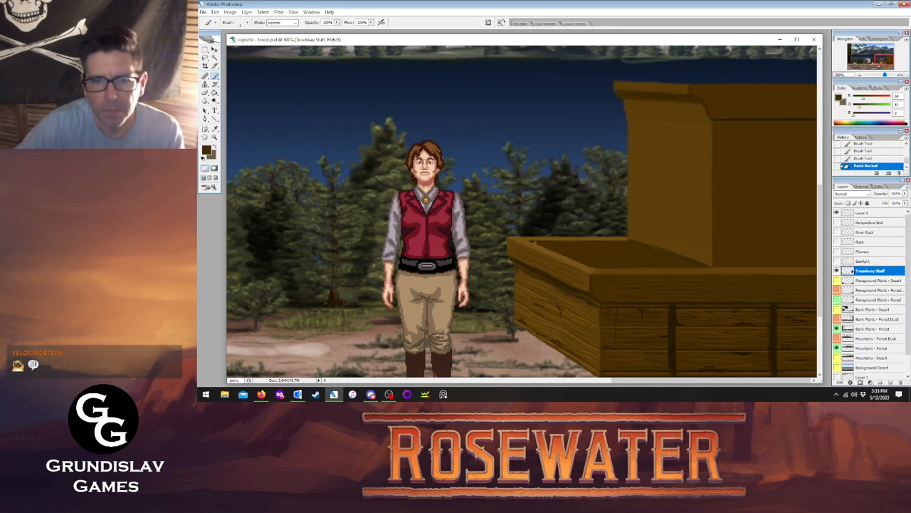
key(Tab)
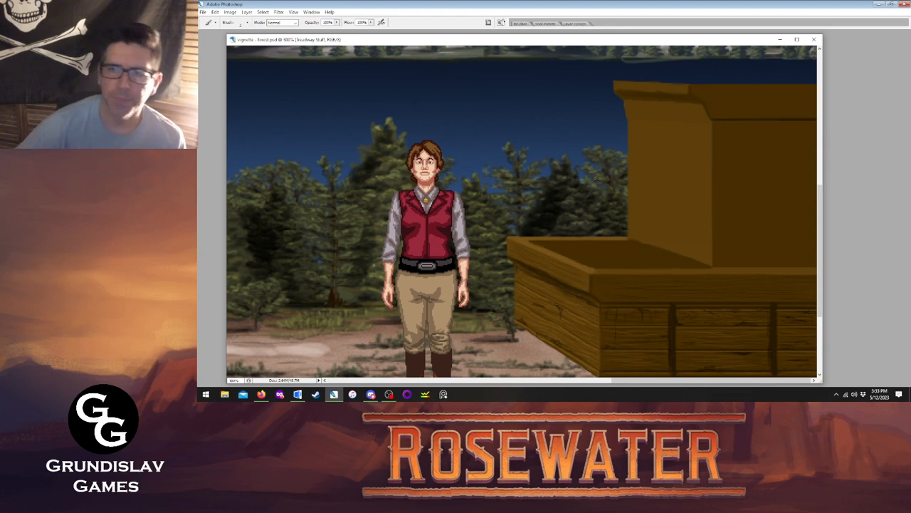
key(Tab)
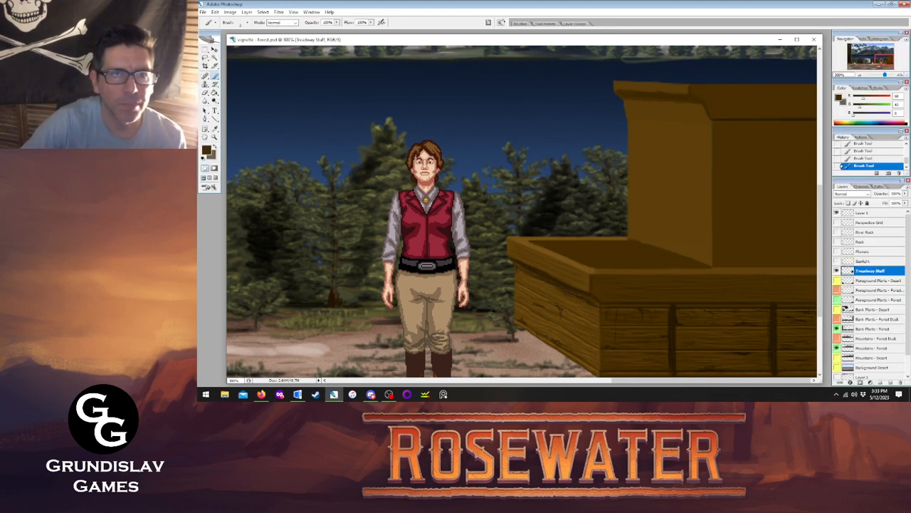
key(i)
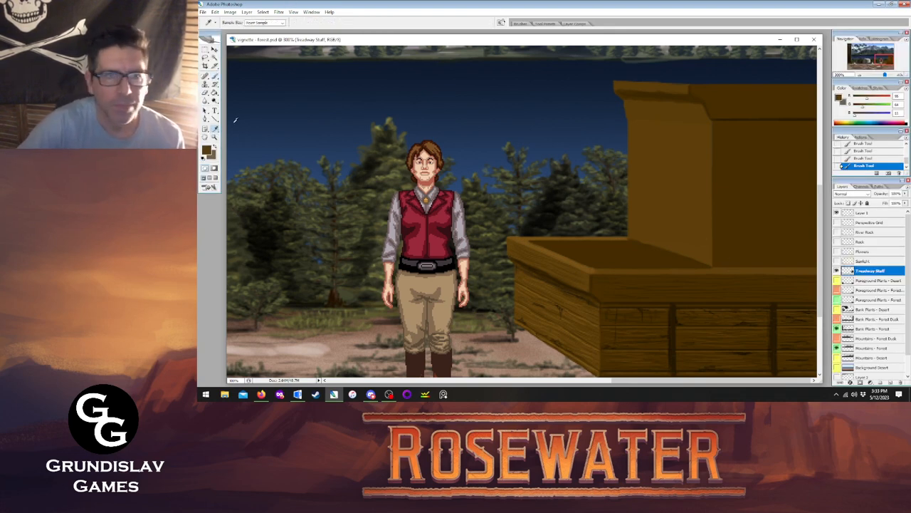
key(b)
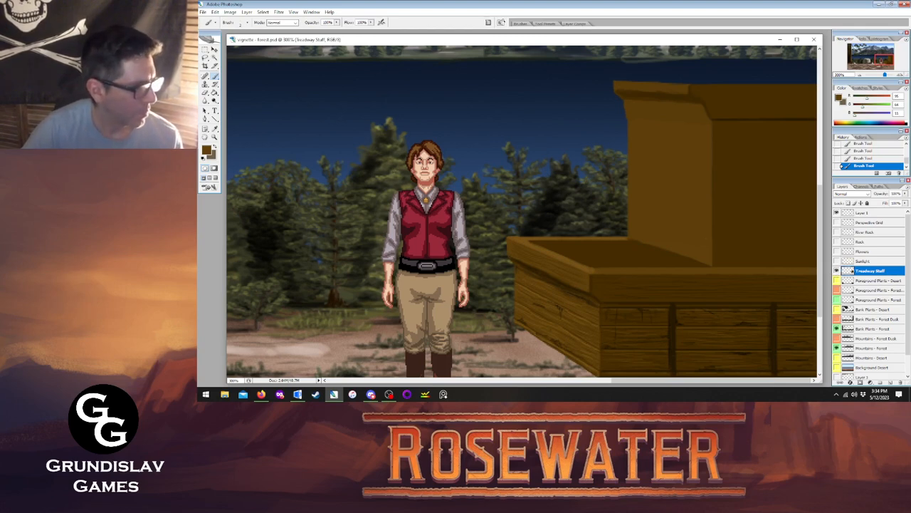
key(alt+Tab)
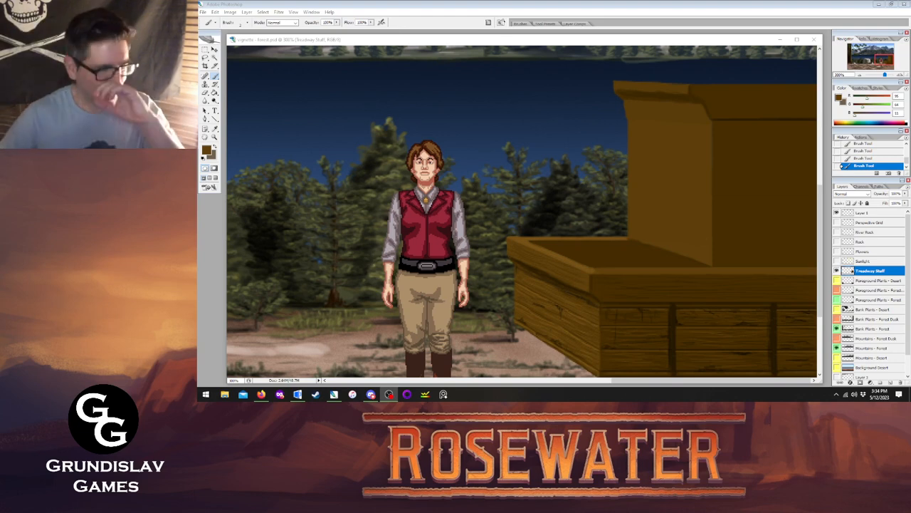
click(680, 40)
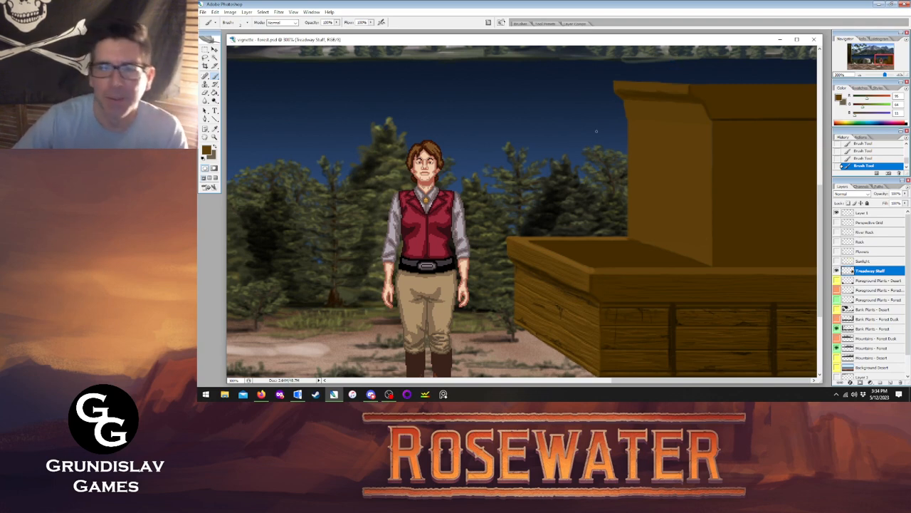
- Sample very dark brown from the wagon's vertical side strip and draw thin lines along the raised box front's upper and corner edges
click(214, 129)
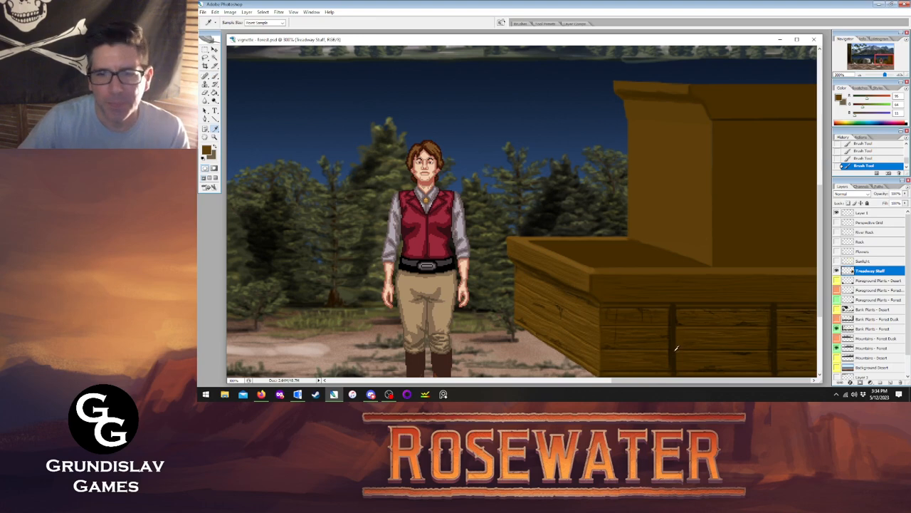
key(b)
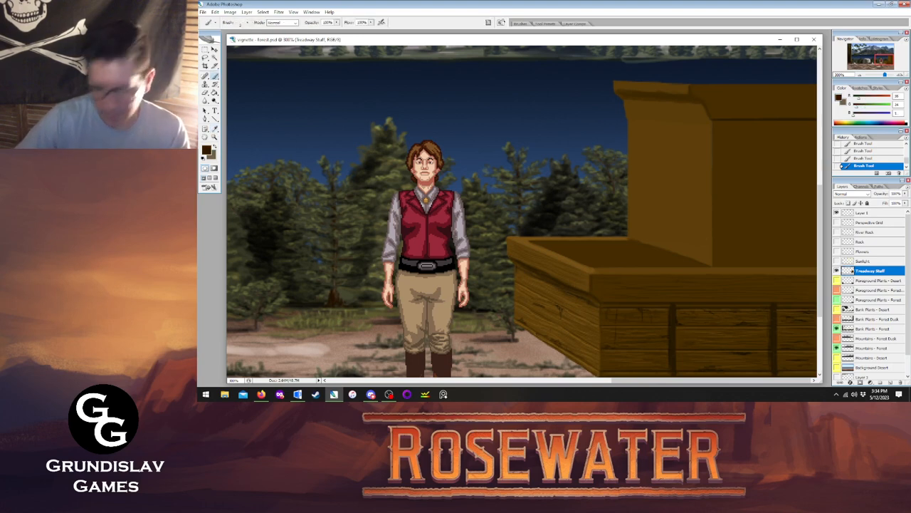
click(499, 22)
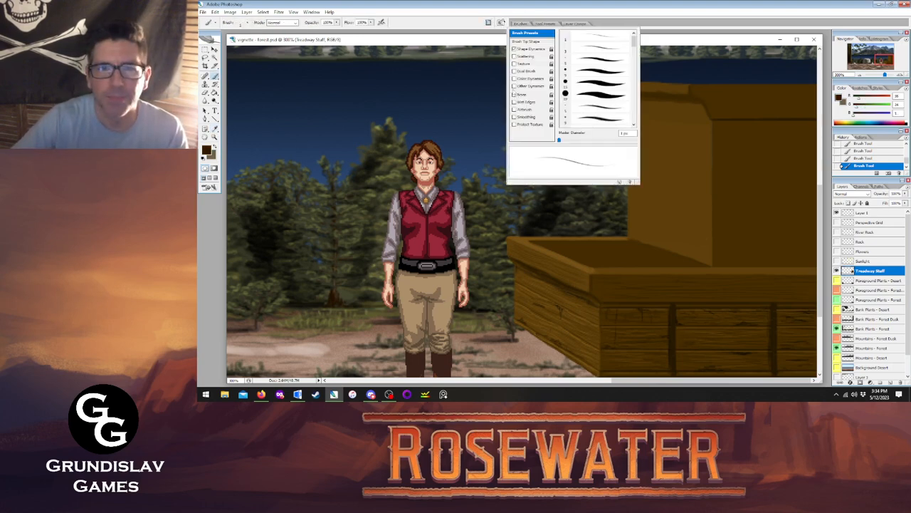
click(577, 19)
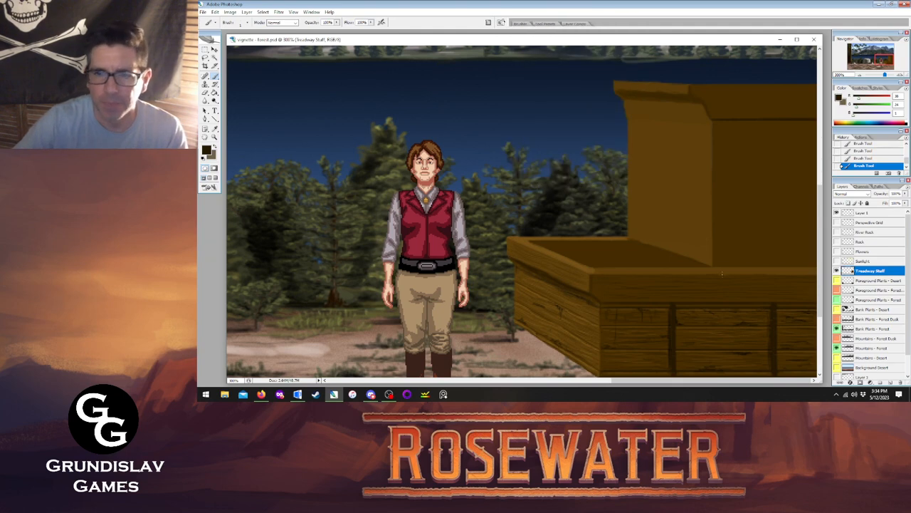
key(Tab)
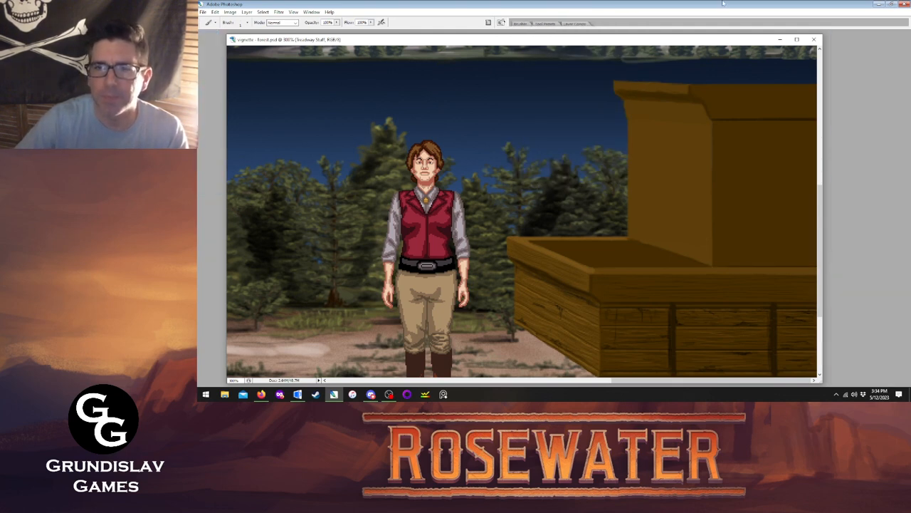
key(Tab)
key(Tab)
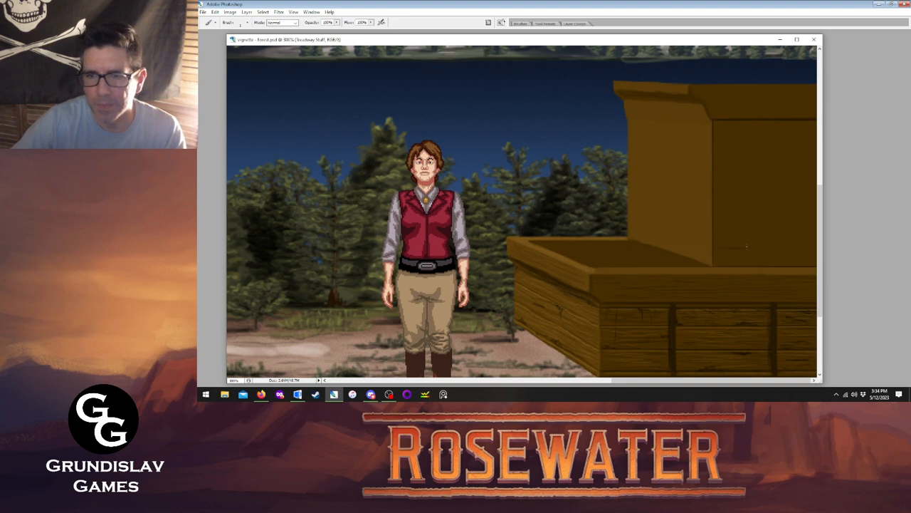
- Draw thin dark horizontal plank lines across the front panel of the raised box, spaced from its base up to the cornice
drag(746, 246, 816, 249)
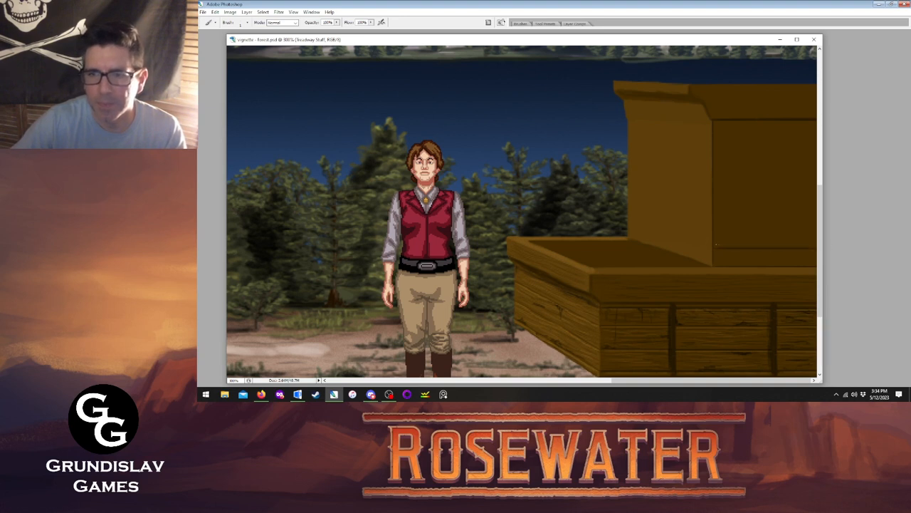
drag(747, 228, 831, 228)
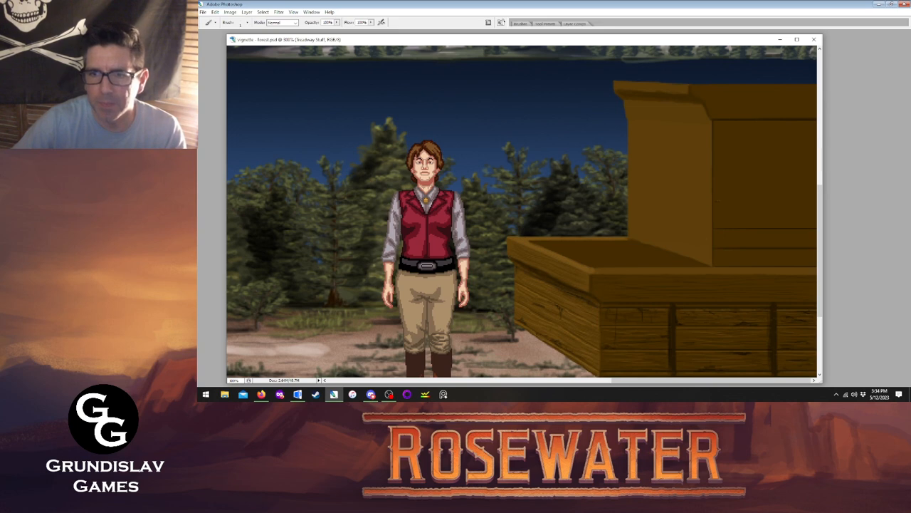
drag(721, 201, 818, 202)
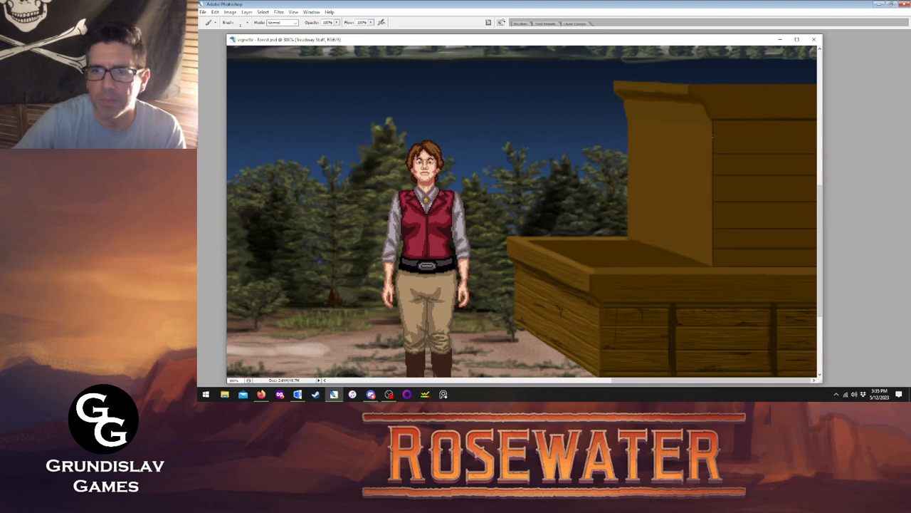
- Sample the box front's dark brown and, with the Perspective Grid layer shown, draw the side panel's upper two plank lines from the vanishing point
key(Tab)
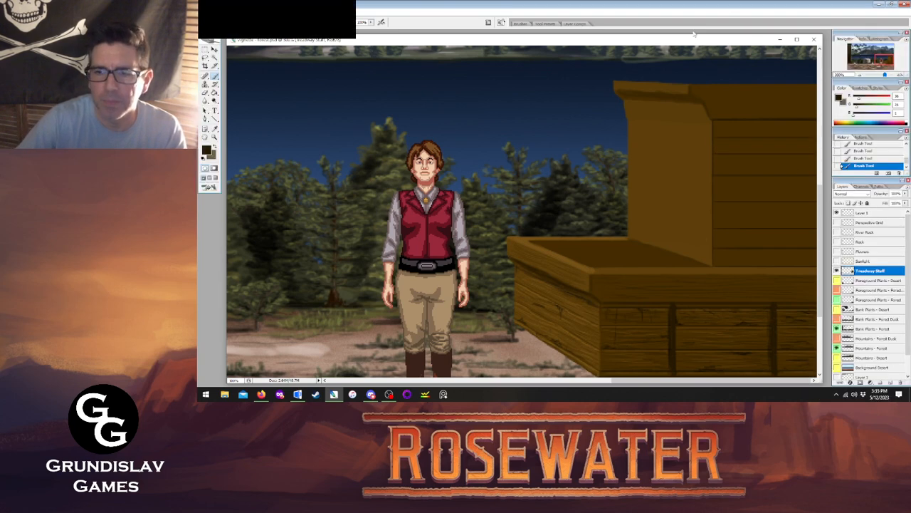
click(214, 129)
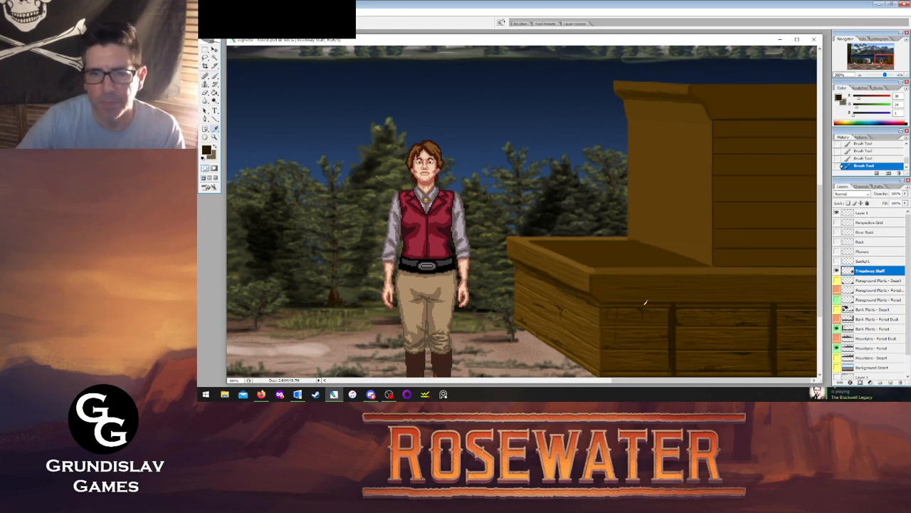
click(732, 260)
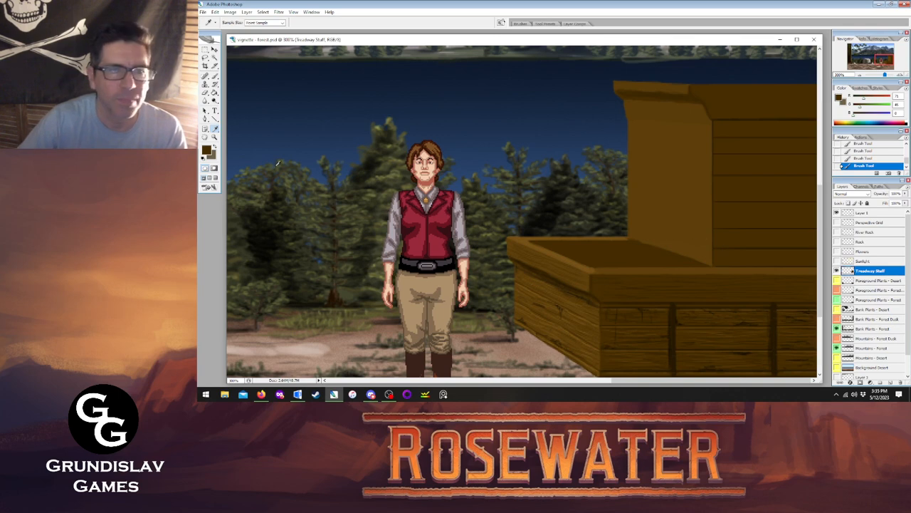
click(215, 119)
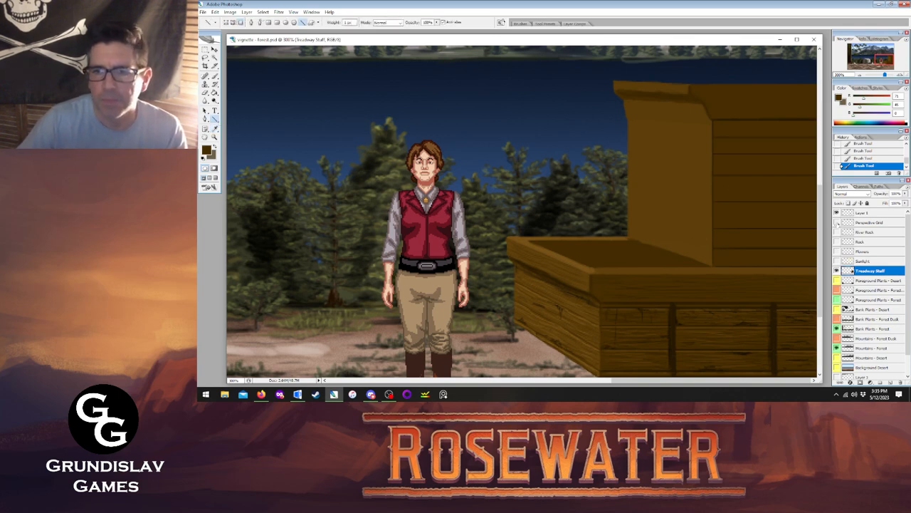
click(837, 222)
drag(820, 249, 819, 193)
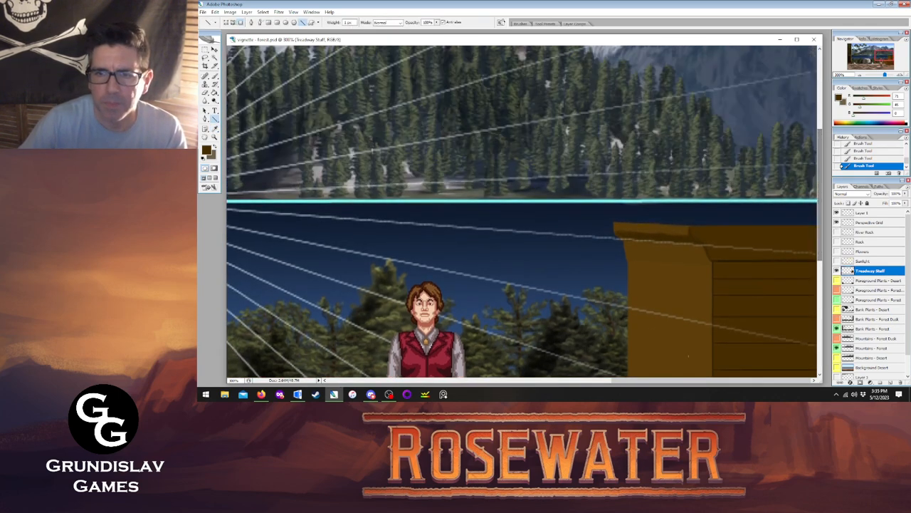
drag(691, 380, 612, 393)
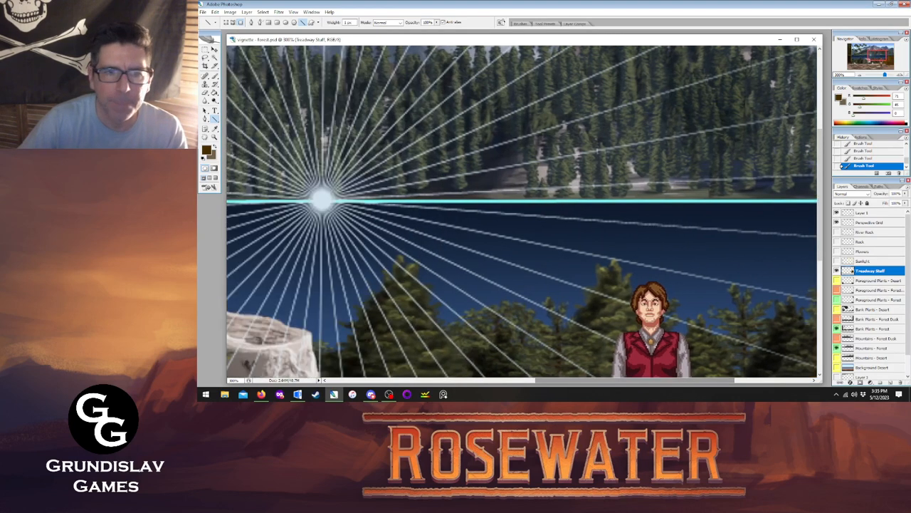
mouse_move(322, 200)
mouse_down()
mouse_move(810, 275)
mouse_move(713, 277)
mouse_up()
drag(680, 381, 578, 381)
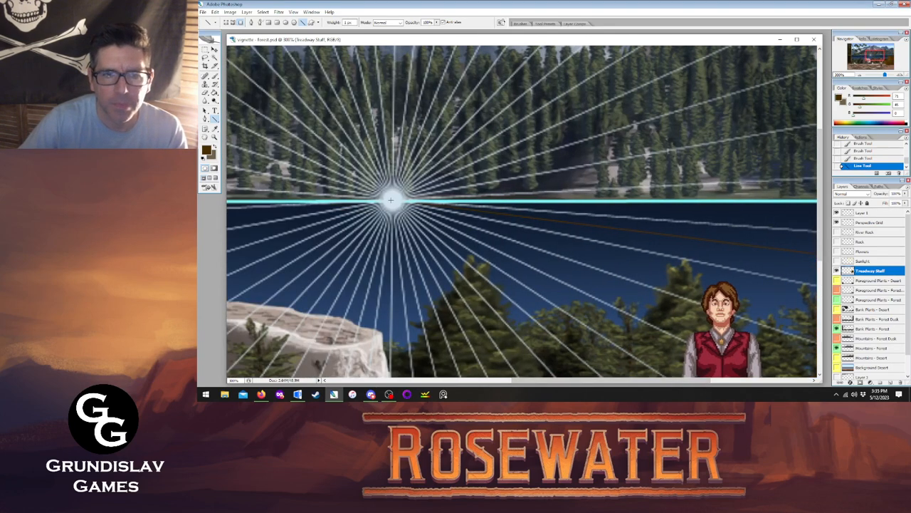
mouse_move(390, 200)
mouse_down()
mouse_move(568, 246)
mouse_move(812, 285)
mouse_move(712, 297)
mouse_up()
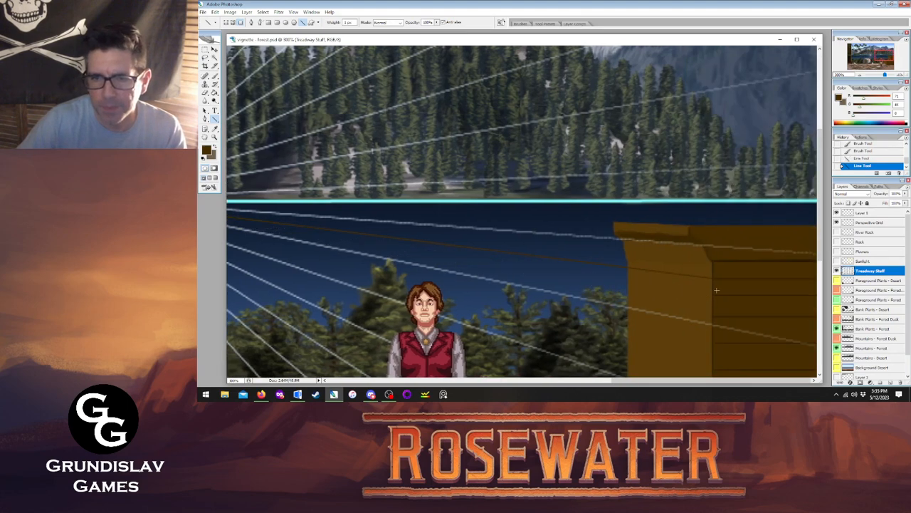
key(ctrl+z)
- Draw four more dark brown plank lines from the vanishing point down the box's side panel, meeting the front plank lines at the corner
drag(695, 383, 562, 382)
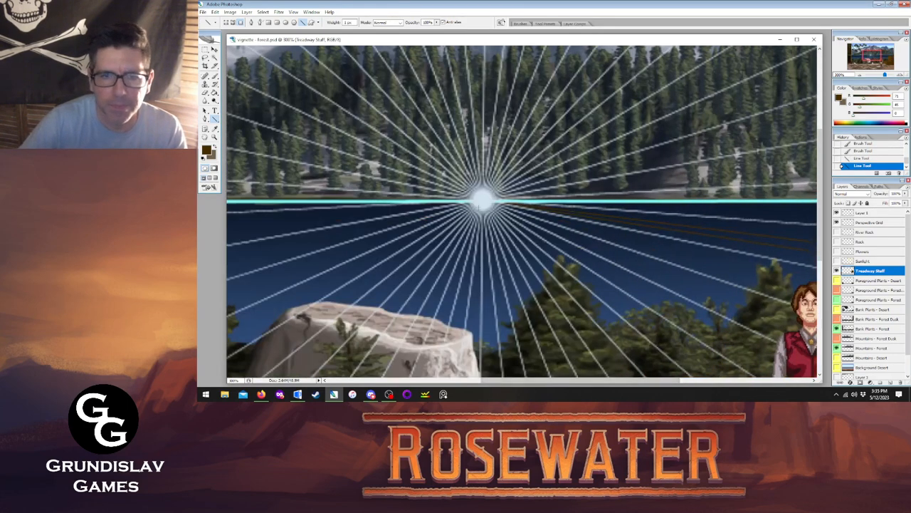
drag(482, 200, 711, 317)
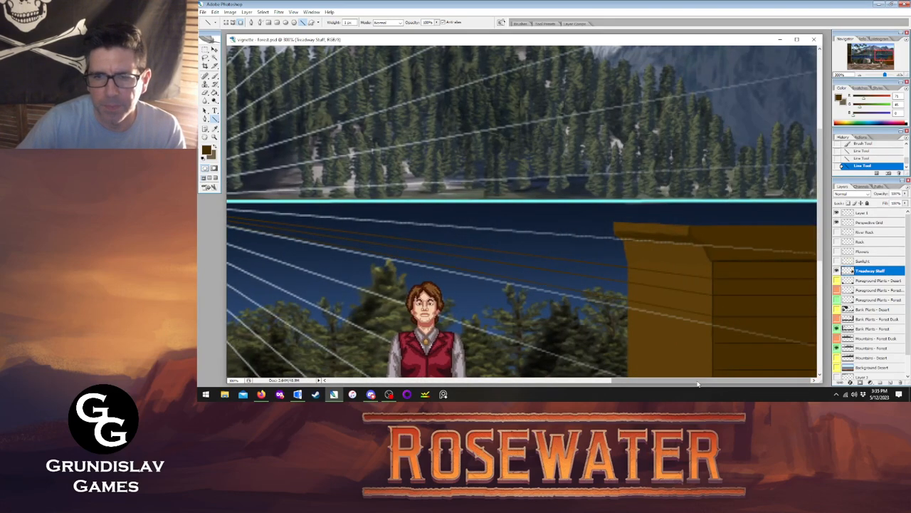
drag(688, 382, 556, 388)
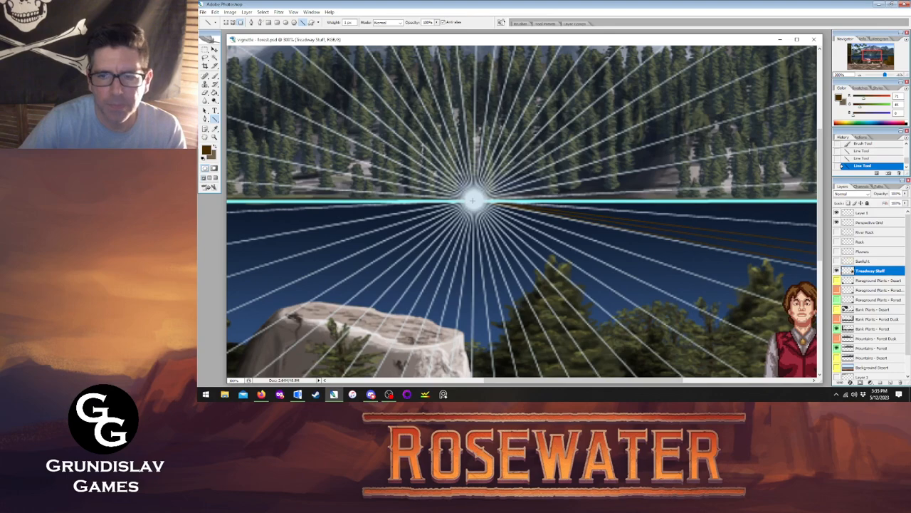
drag(473, 201, 712, 343)
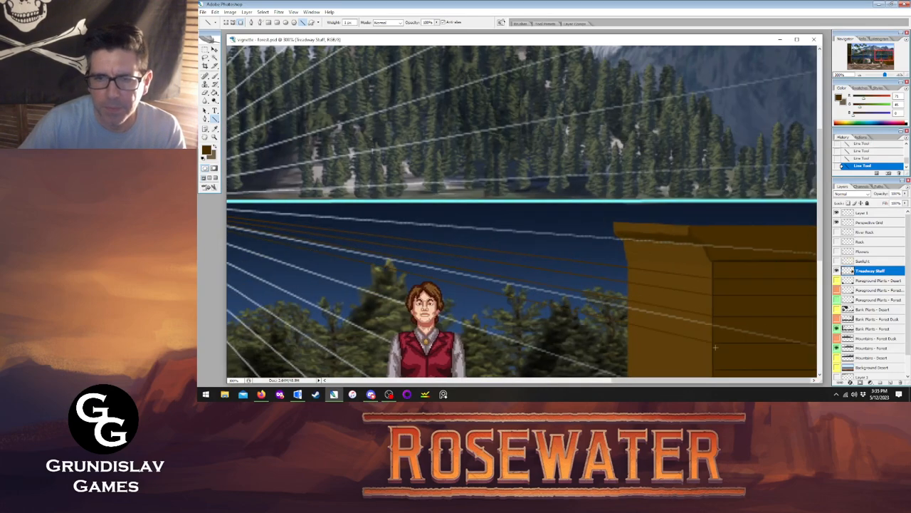
drag(717, 383, 614, 384)
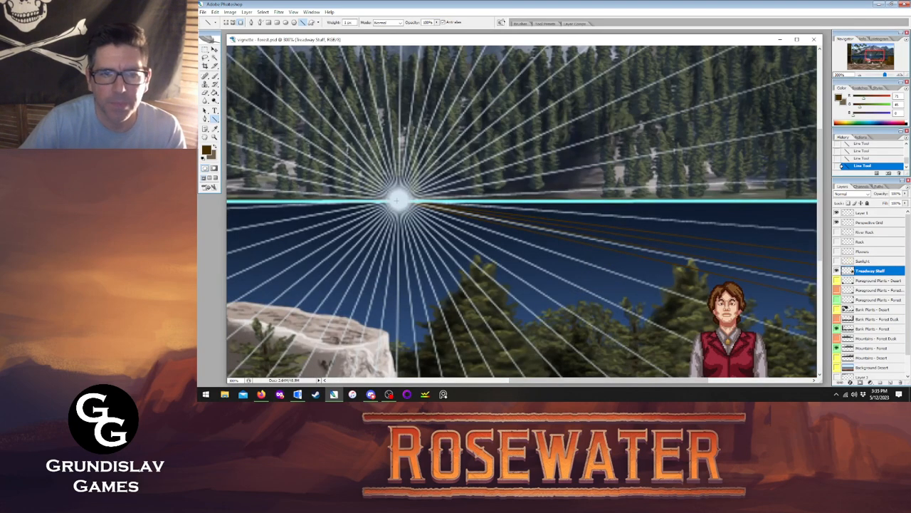
drag(399, 201, 713, 279)
drag(739, 384, 627, 384)
drag(429, 110, 711, 299)
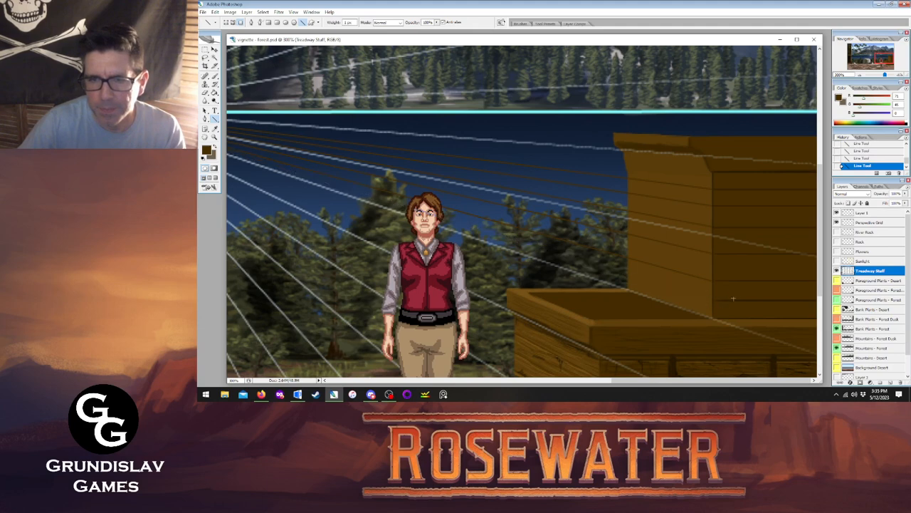
- Hide the Perspective Grid layer and remove the parts of the plank lines that extend past the box across the lake and trees
click(837, 222)
key(m)
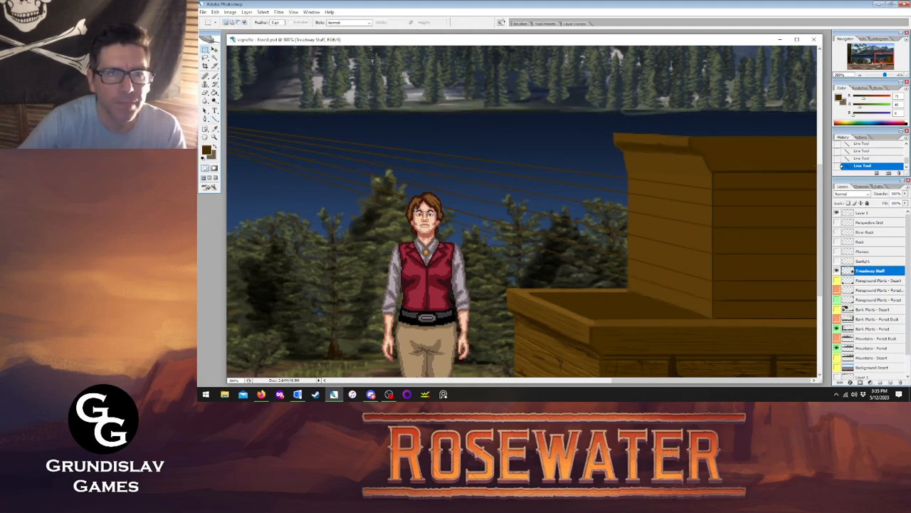
key(e)
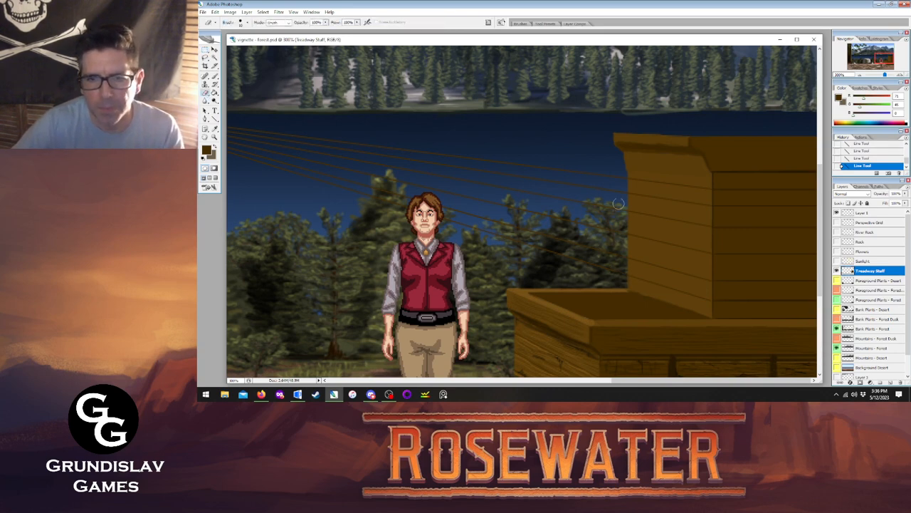
drag(618, 264, 611, 276)
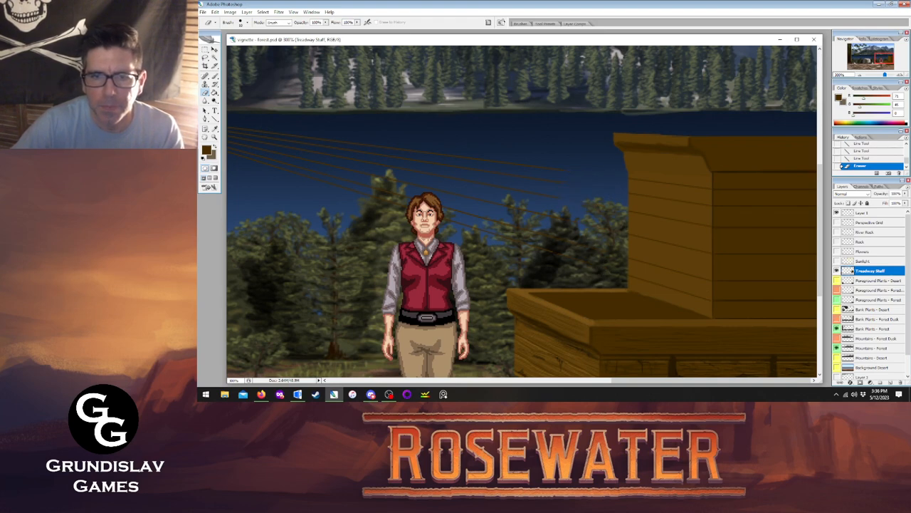
drag(553, 176, 546, 196)
click(205, 50)
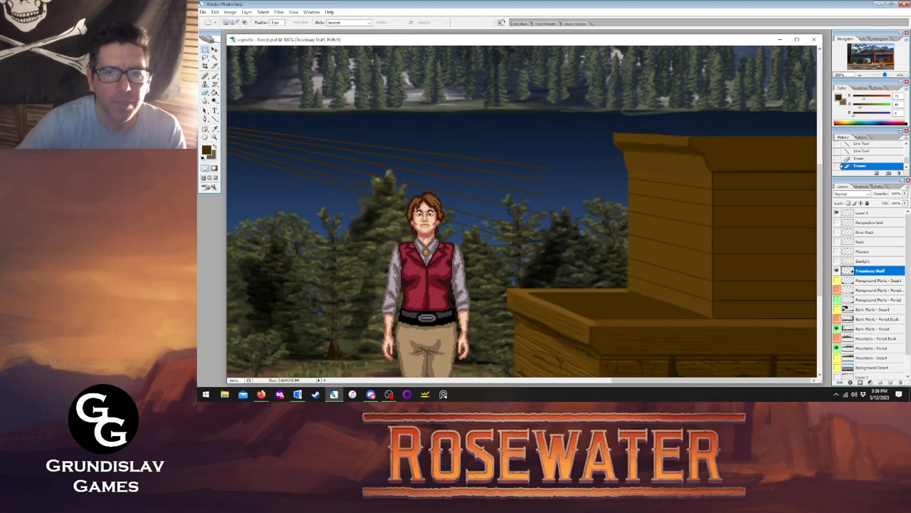
drag(576, 82, 268, 255)
key(Delete)
key(ctrl+d)
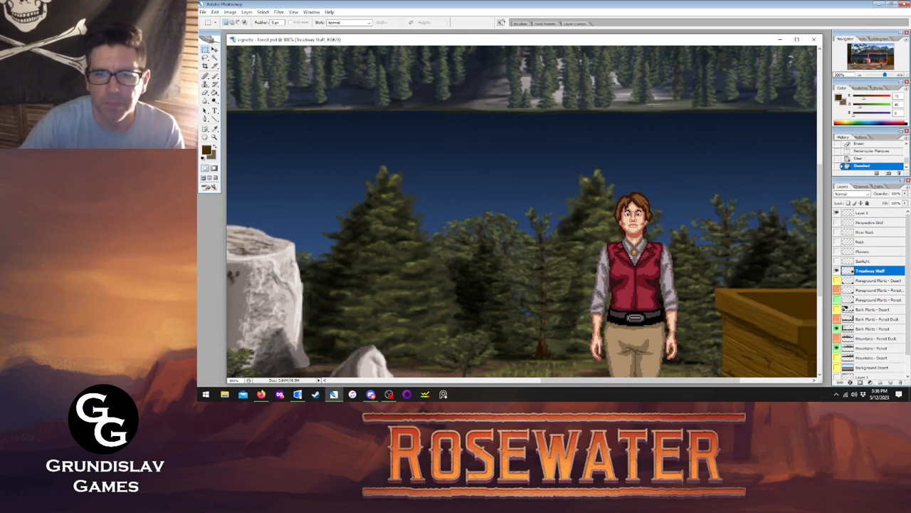
drag(627, 382, 698, 383)
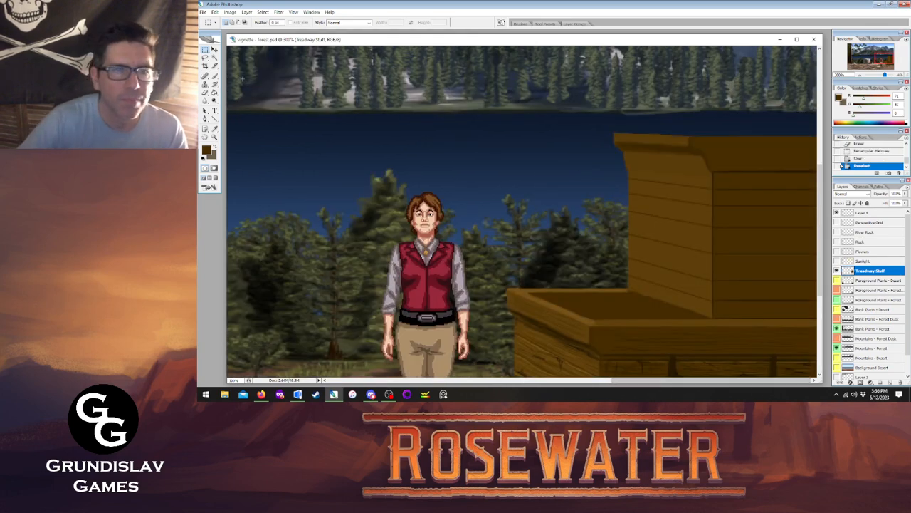
- Show the Perspective Grid layer and draw one more plank line from the vanishing point to the box's corner just below the side cornice
key(b)
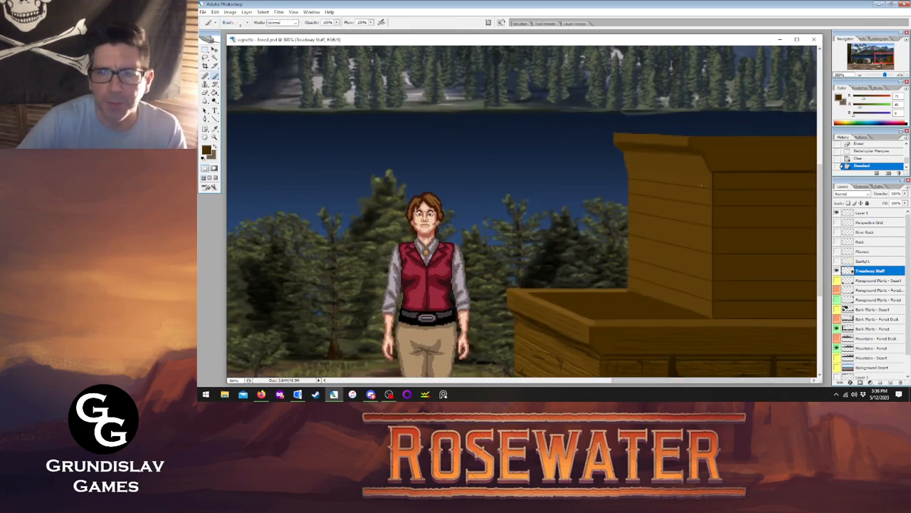
click(214, 121)
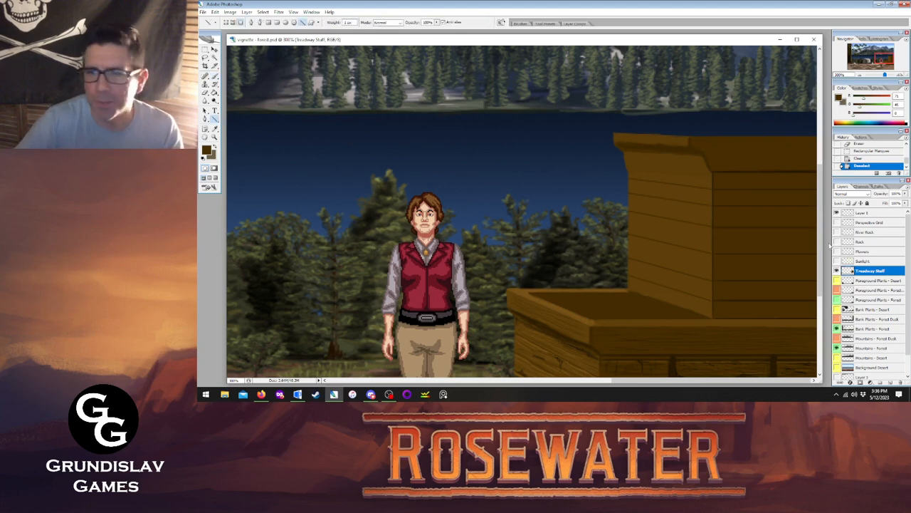
click(837, 222)
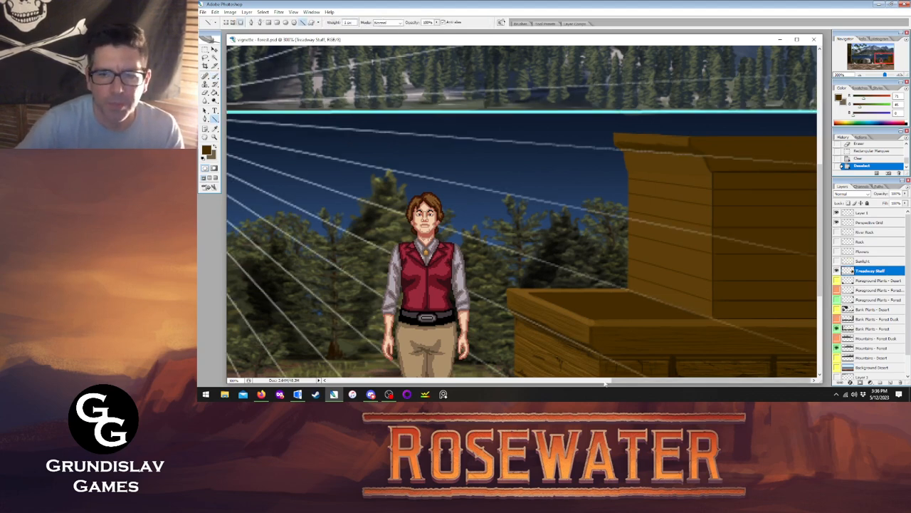
drag(618, 382, 518, 390)
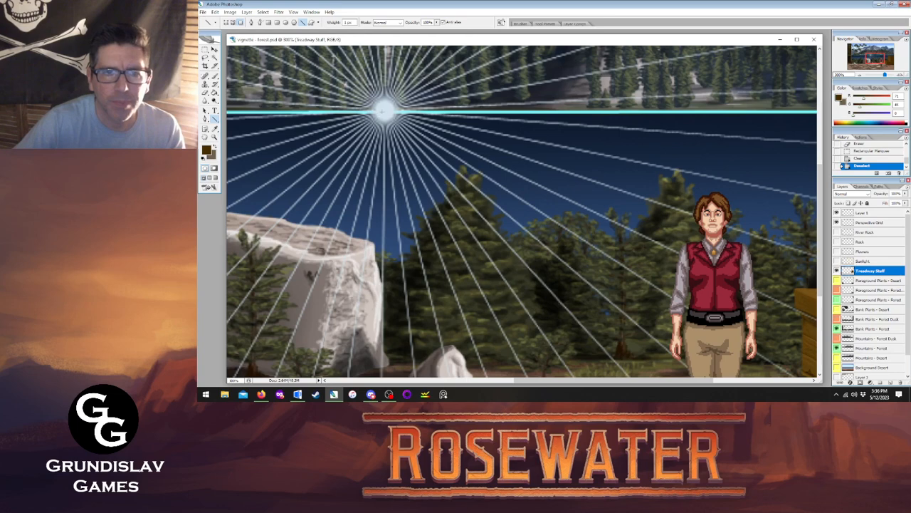
drag(382, 110, 712, 170)
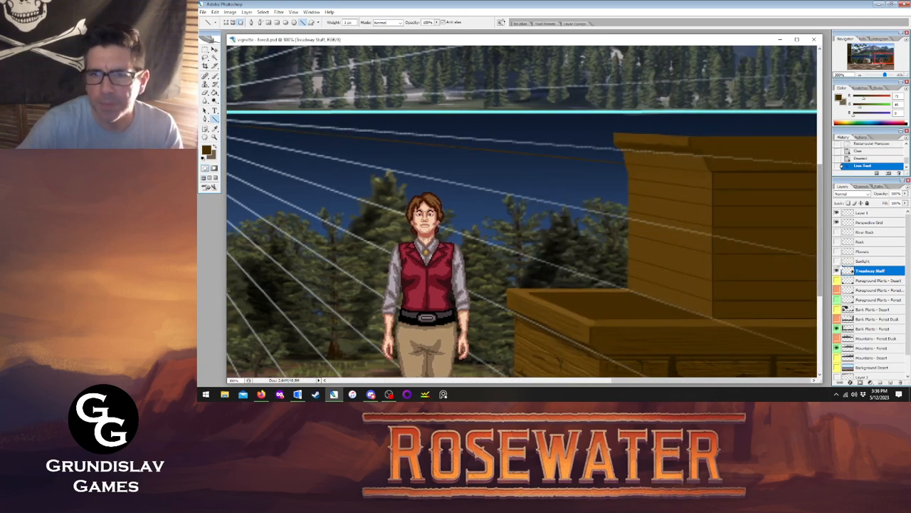
- Hide the Perspective Grid layer and erase the excess of the new cornice line between the vanishing point and the box's outer edge
click(837, 223)
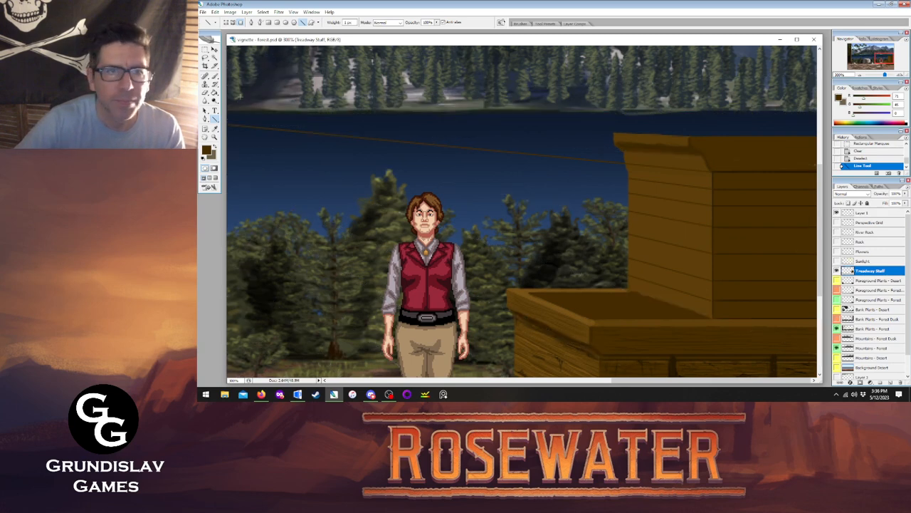
key(e)
drag(576, 157, 618, 164)
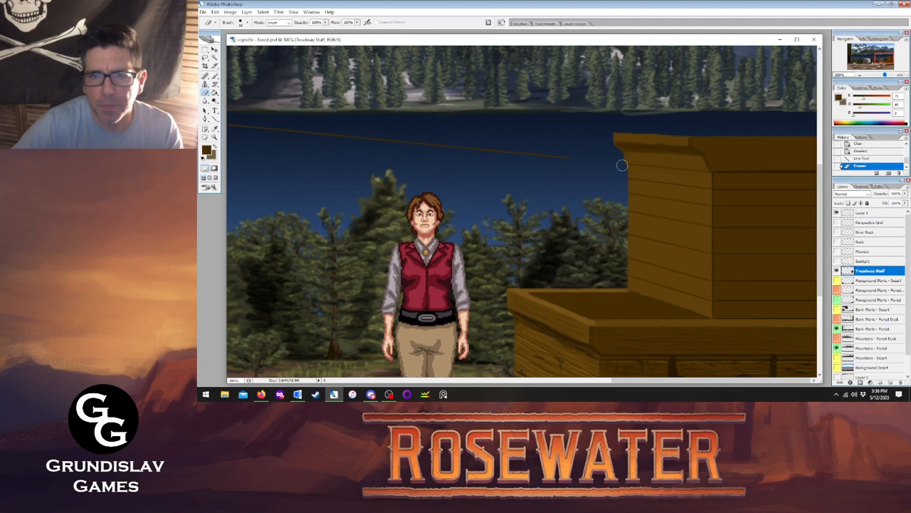
click(622, 165)
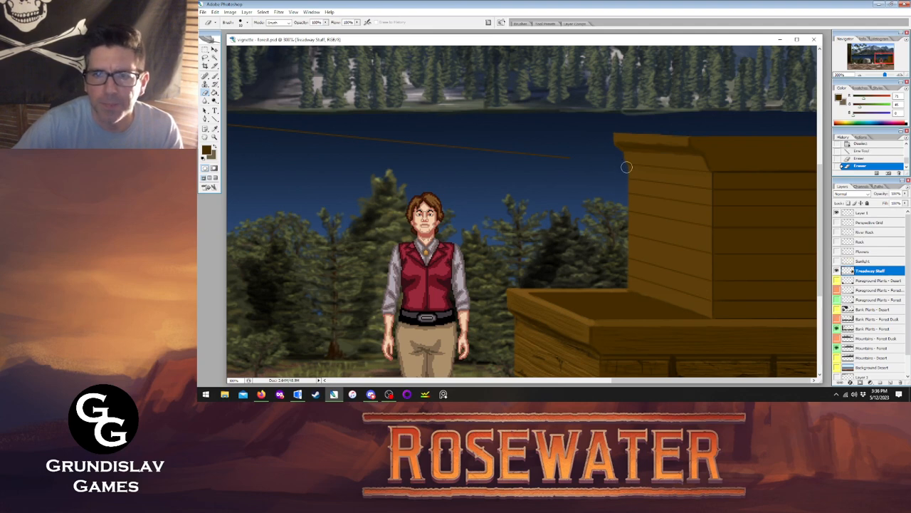
mouse_move(623, 164)
mouse_down()
mouse_move(522, 149)
mouse_move(560, 156)
mouse_move(334, 142)
mouse_move(289, 132)
mouse_up()
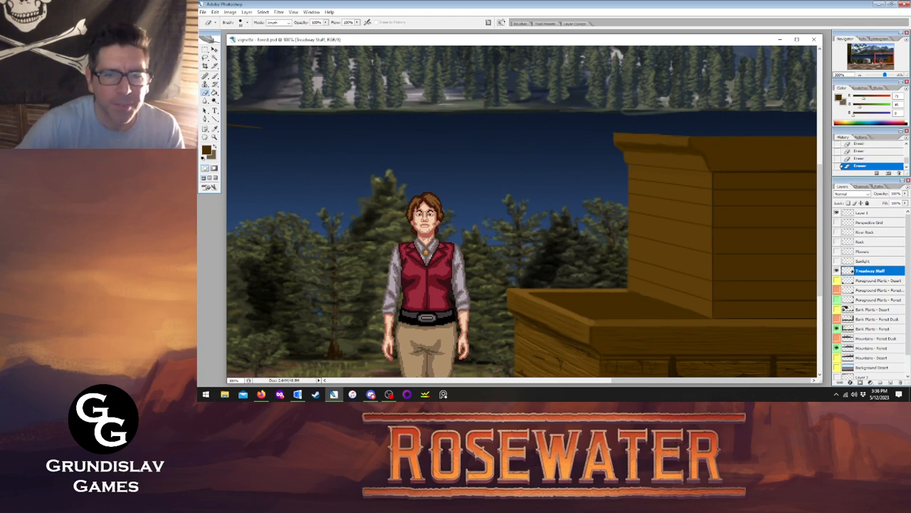
drag(630, 380, 559, 387)
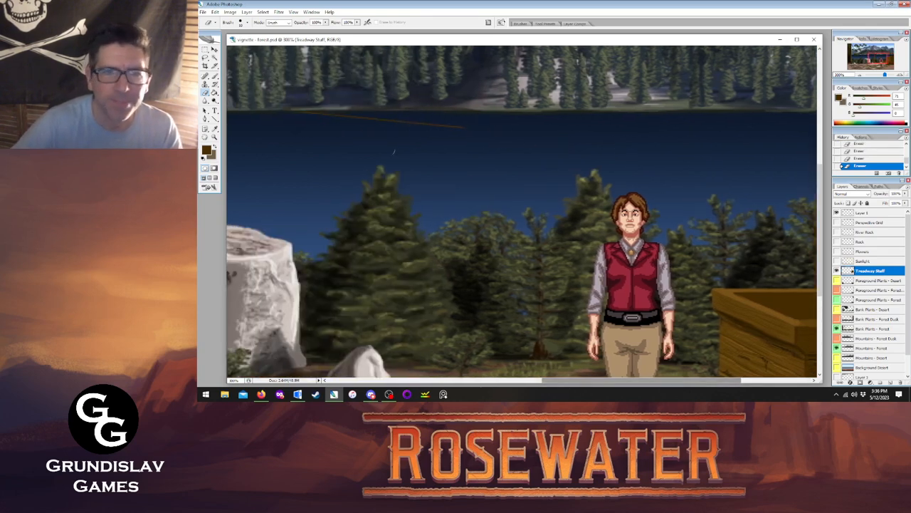
drag(302, 112, 482, 128)
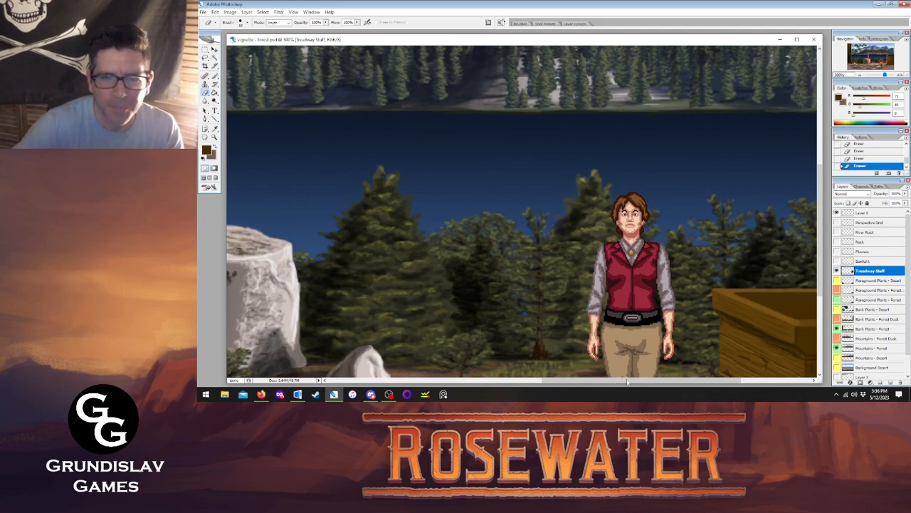
drag(624, 383, 694, 384)
- Touch up a plank line's end at the box's corner and brush fine dark brown wood grain across the side panel's planks
key(b)
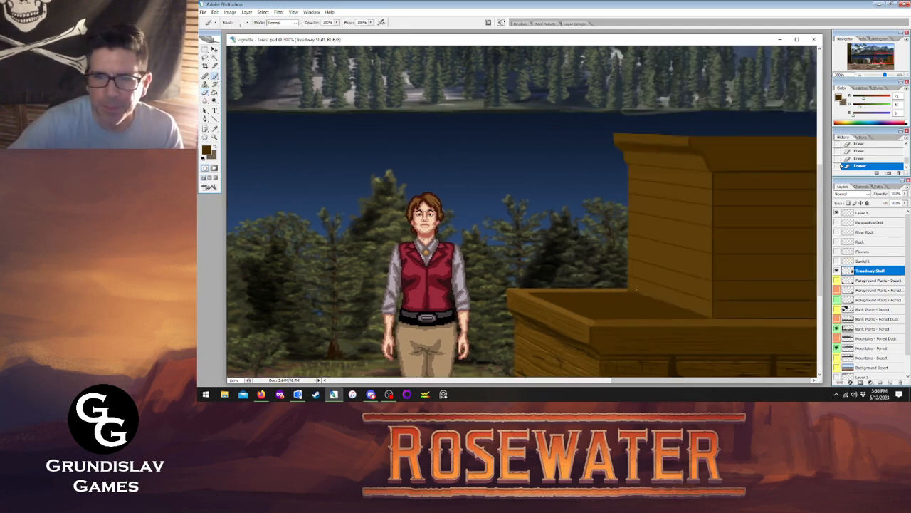
click(712, 273)
click(712, 272)
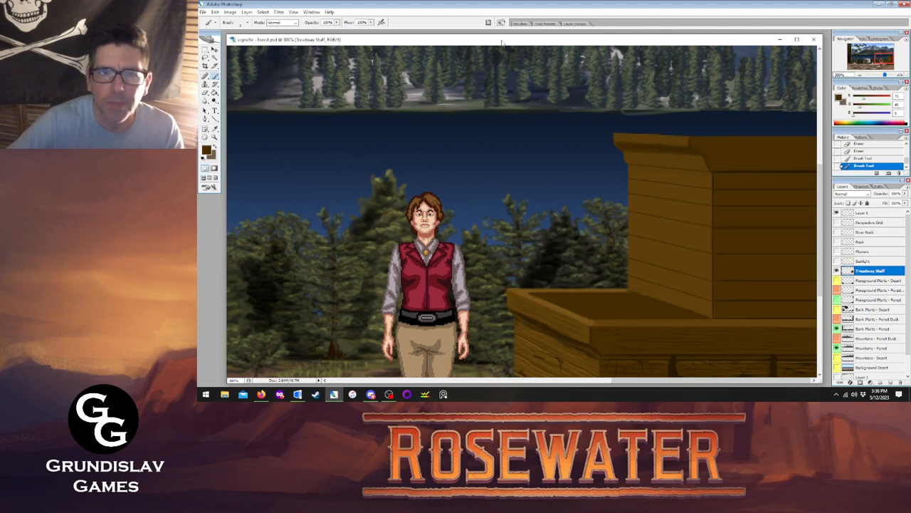
click(488, 23)
click(488, 23)
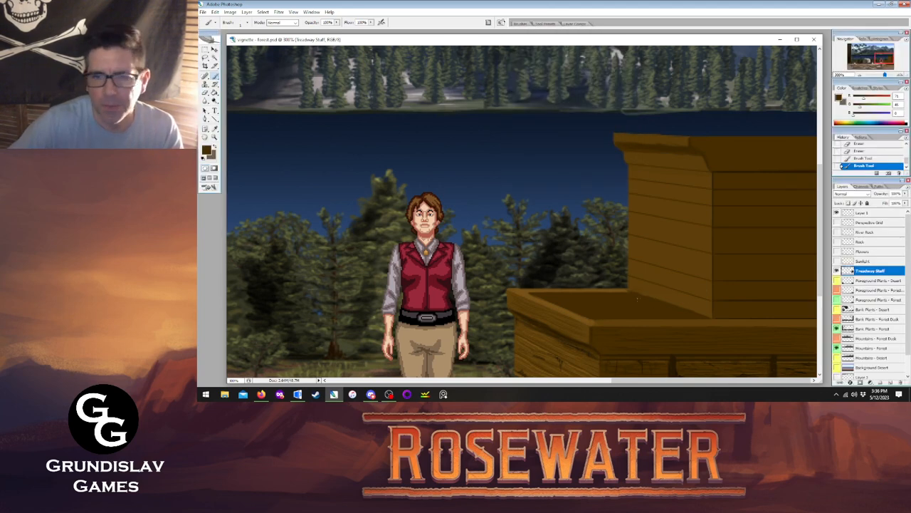
key(Tab)
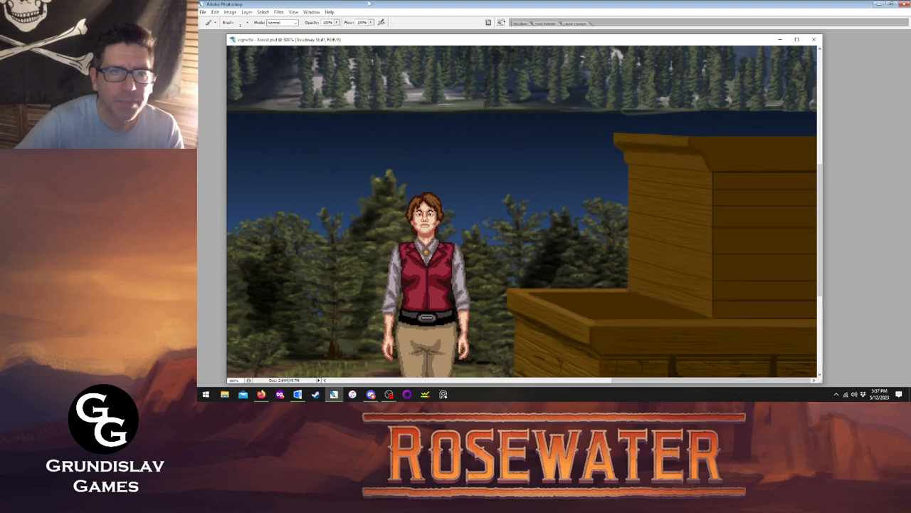
- Sample a dark brown from the box and brush fine dark wood grain across the front panel's planks
key(Tab)
key(i)
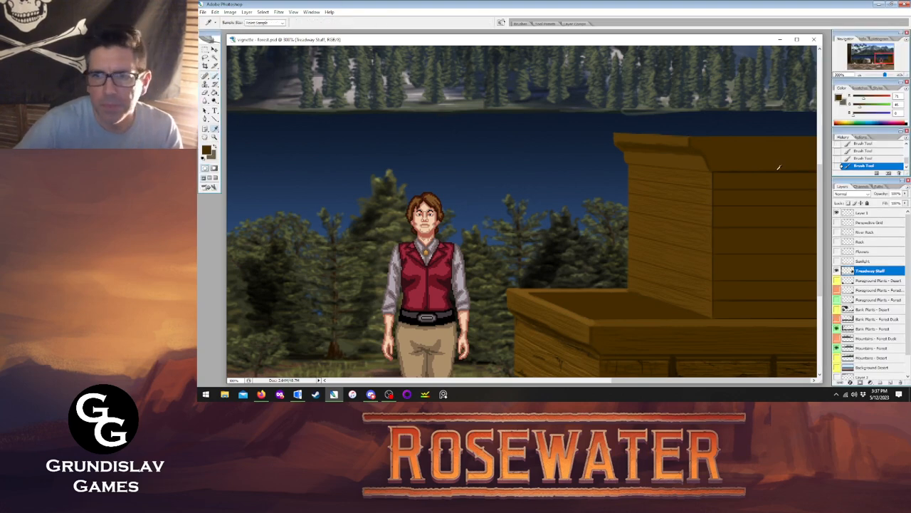
click(777, 169)
key(b)
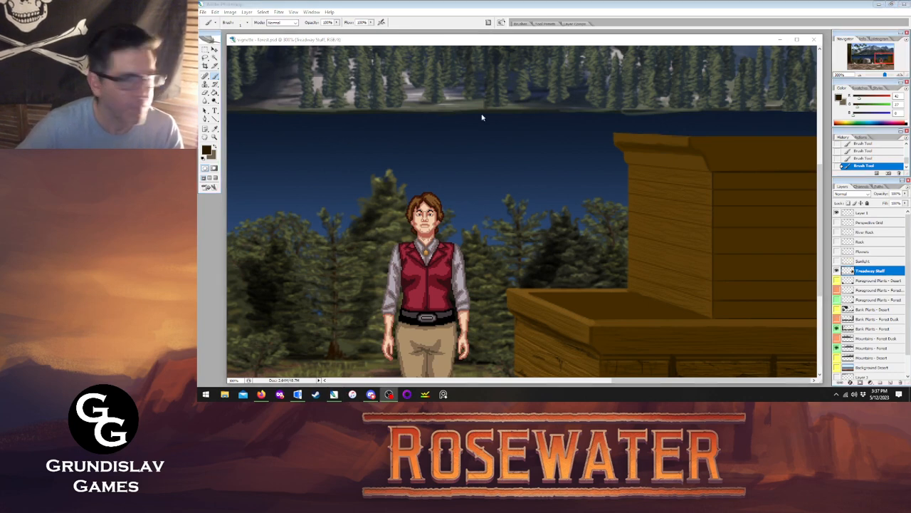
click(640, 44)
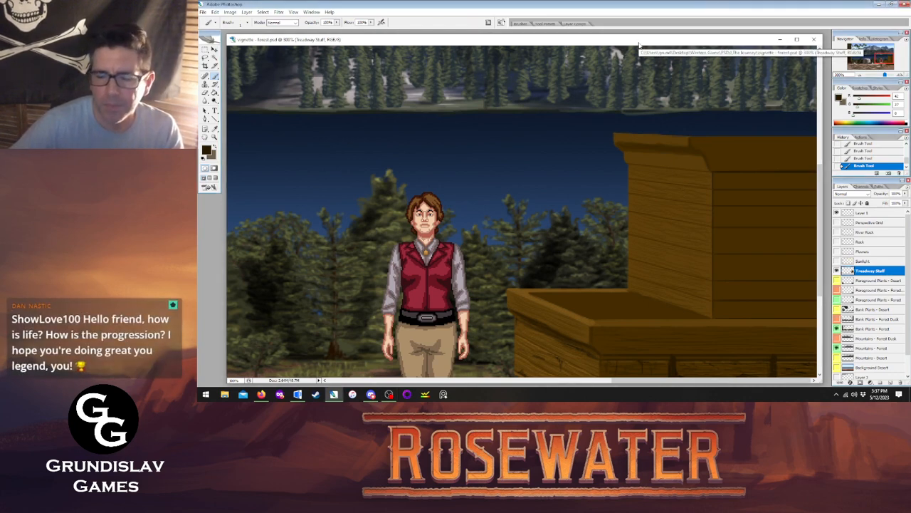
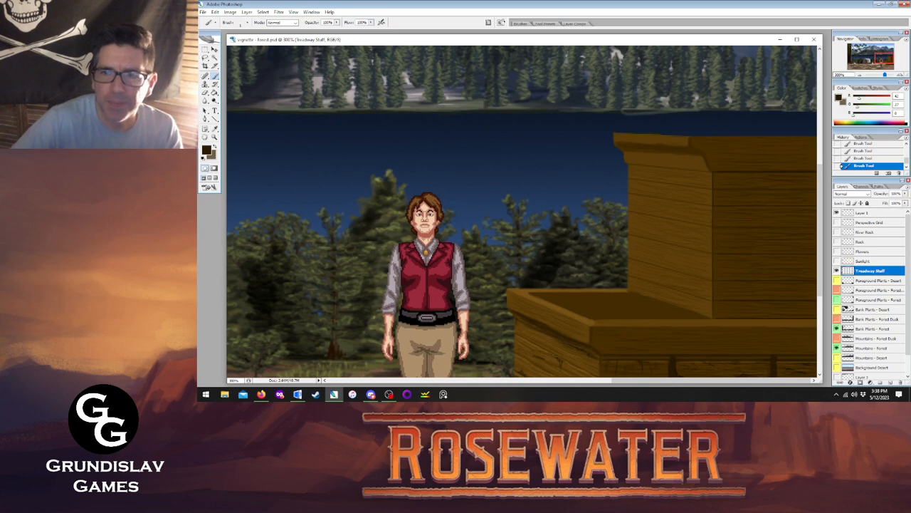
- Sample the lighter brown of the wagon bed's rail and brush light grain highlights over the box's front and side planks
key(i)
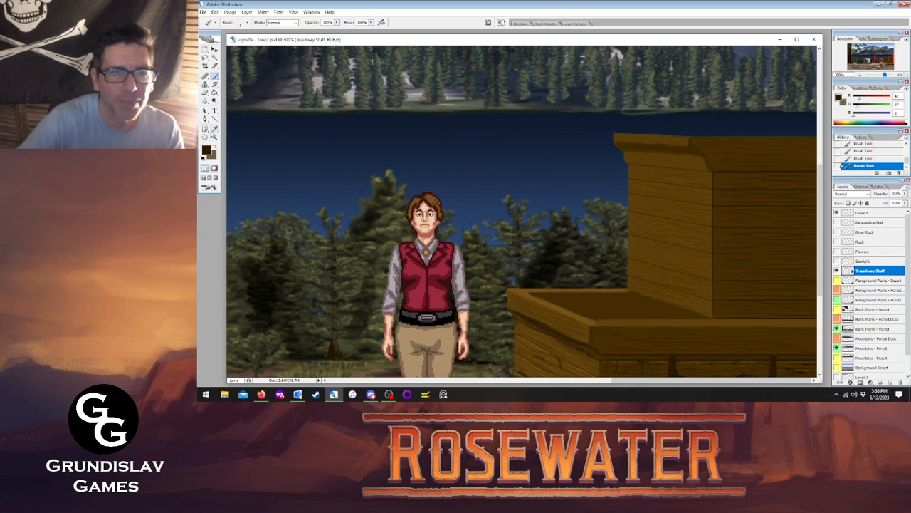
click(569, 295)
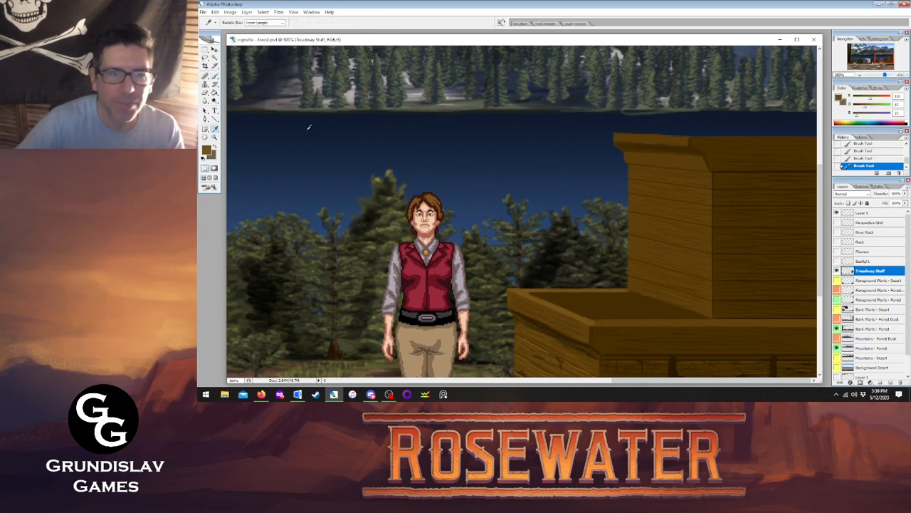
click(216, 76)
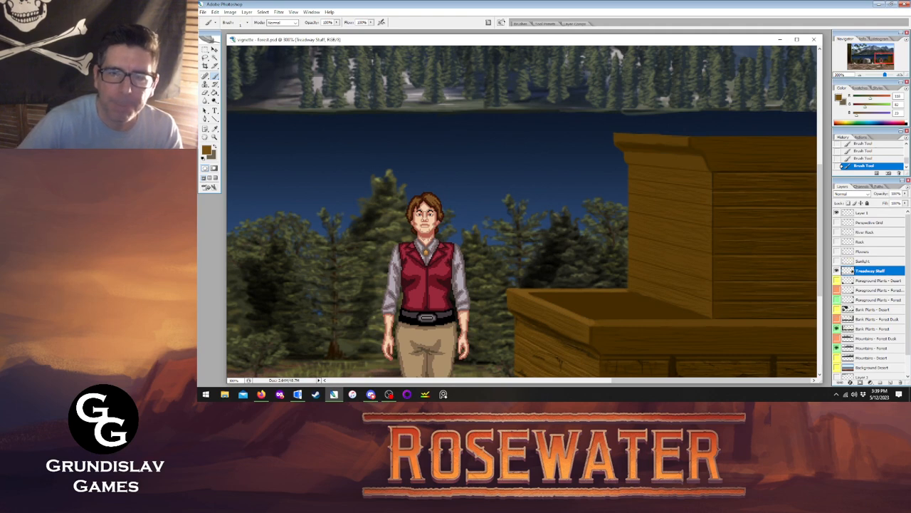
key(i)
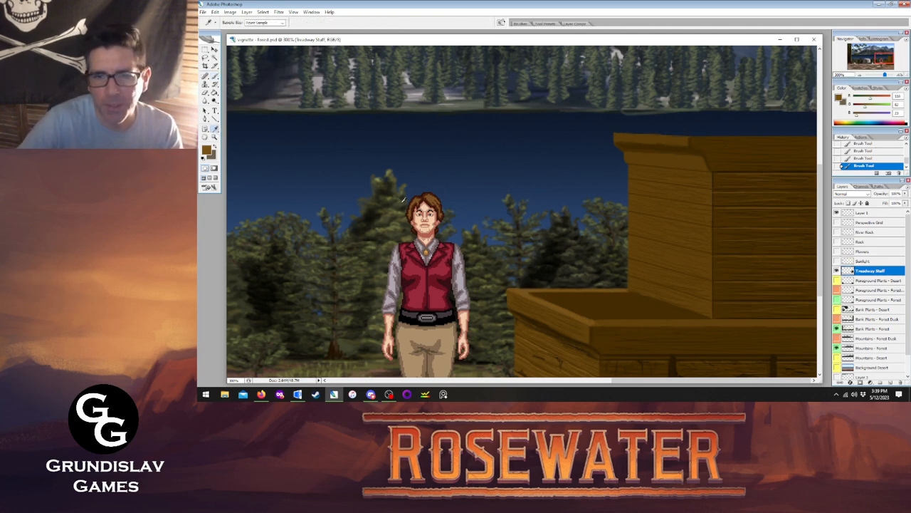
key(b)
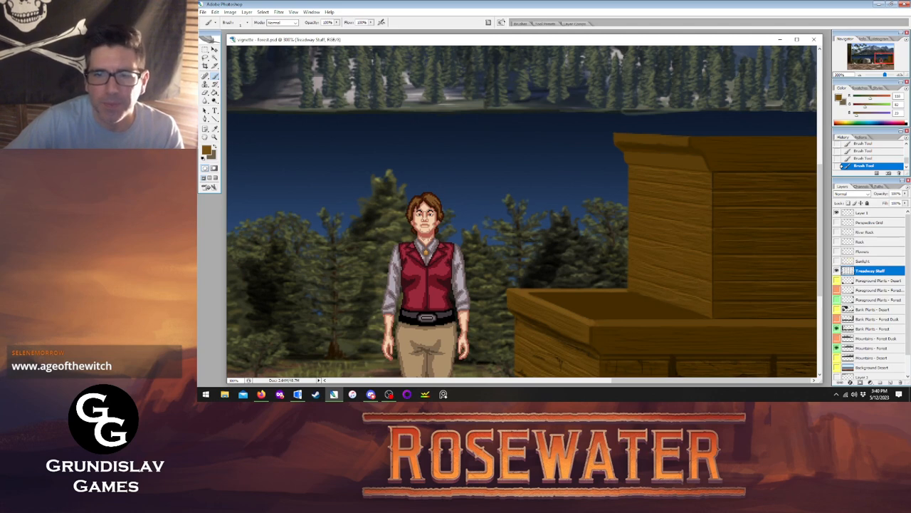
- Touch up the box's cornice with a sampled dark brown and brush a lighter brown edge along the front cornice's upper rim
click(215, 128)
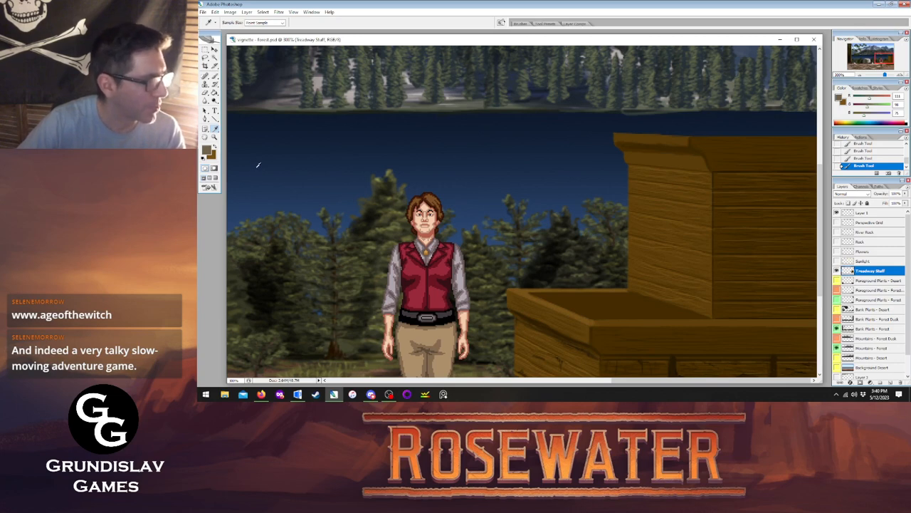
click(703, 159)
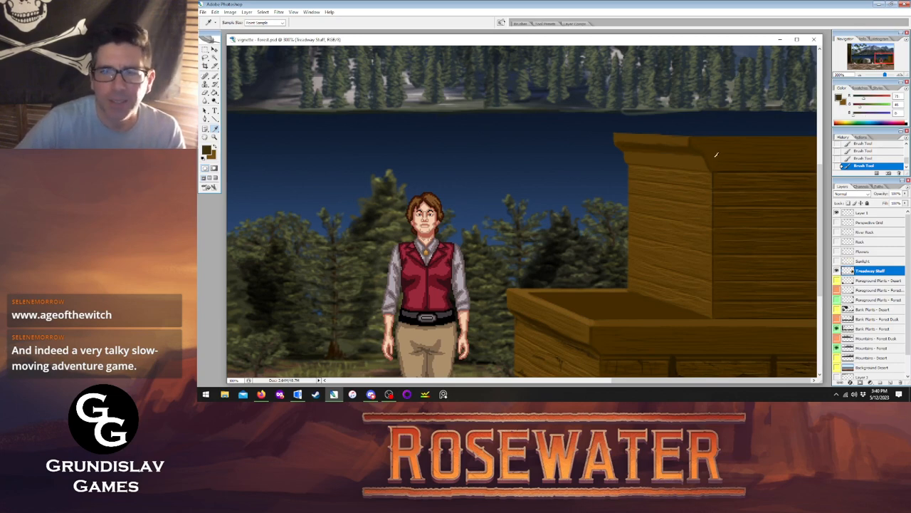
key(b)
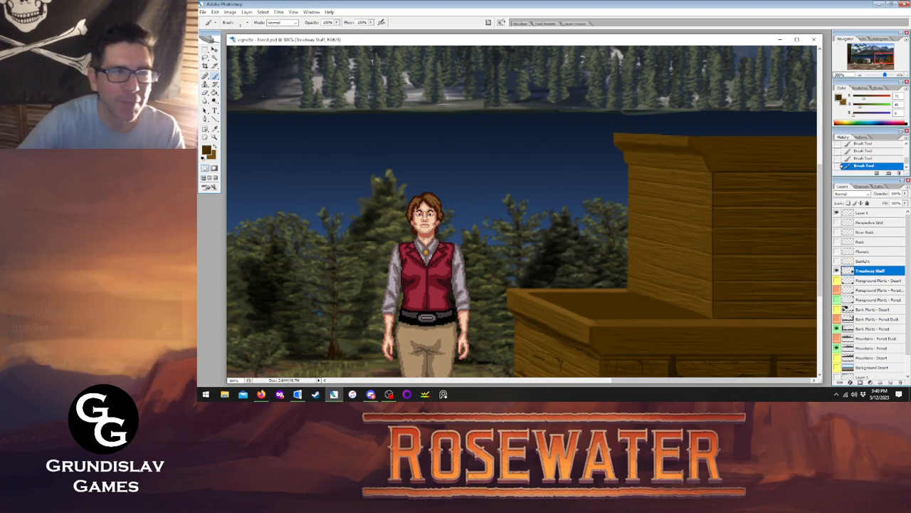
click(214, 146)
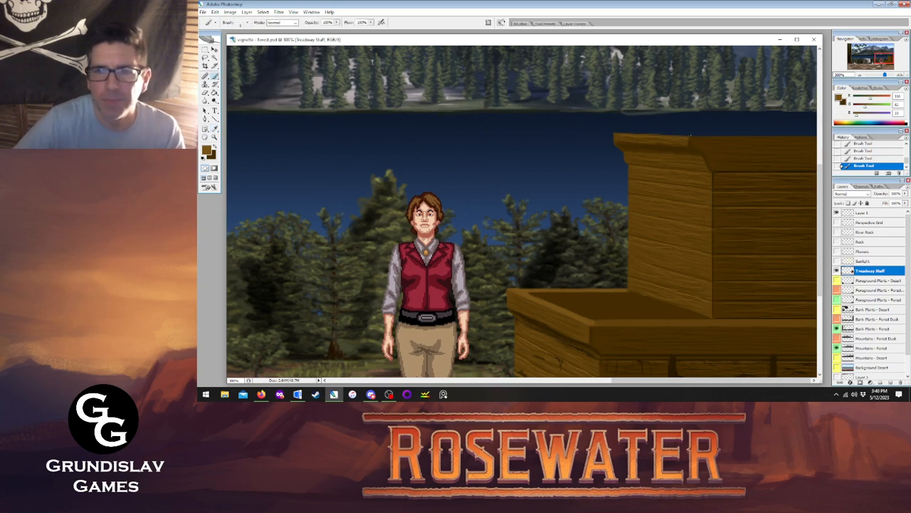
drag(692, 136, 816, 137)
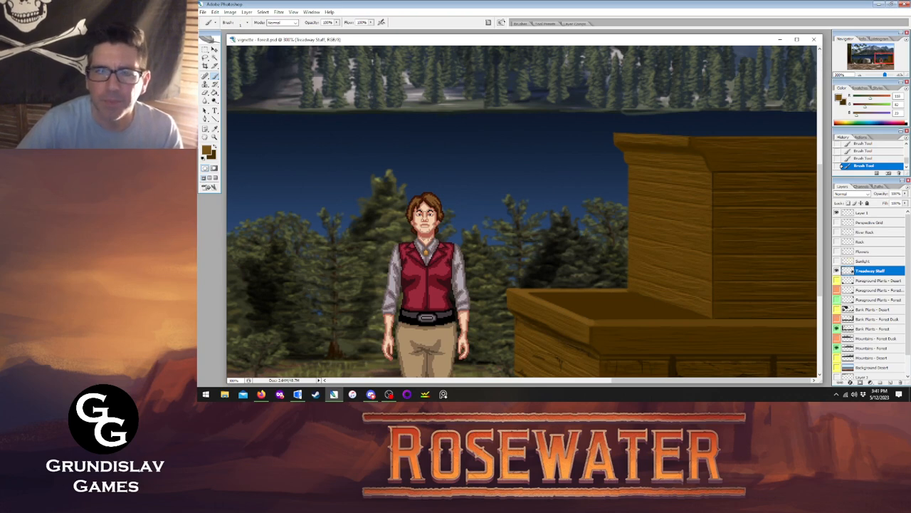
- Draw a straight light brown line across the cornice's top edge and brush in the gap beneath it along the side and front
click(215, 119)
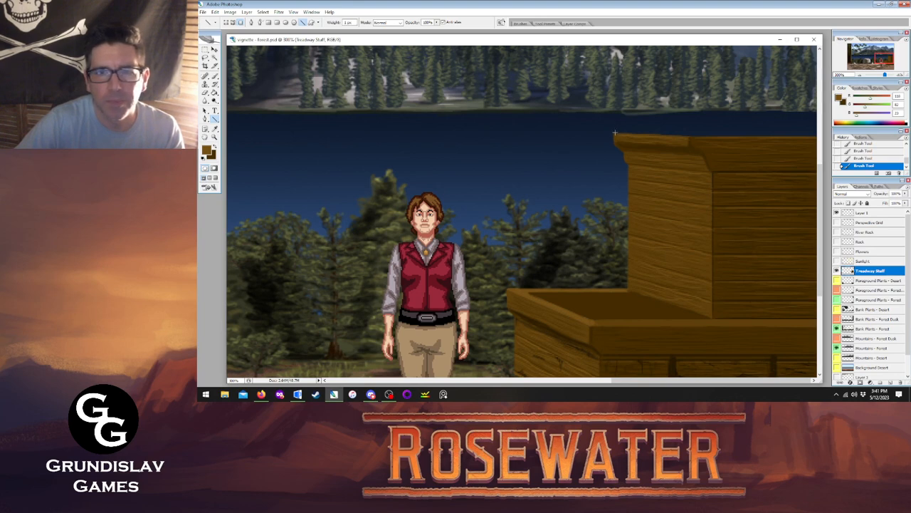
drag(613, 133, 816, 134)
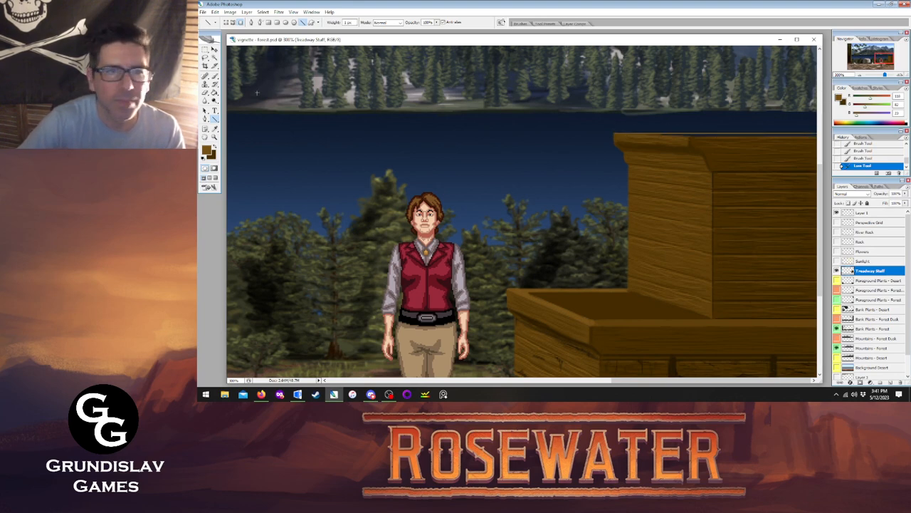
key(b)
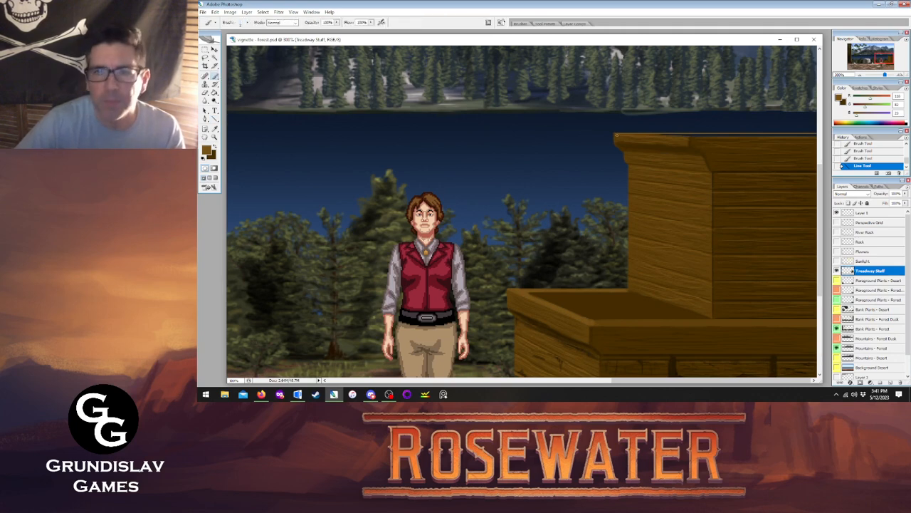
click(631, 133)
click(641, 133)
click(653, 134)
click(664, 134)
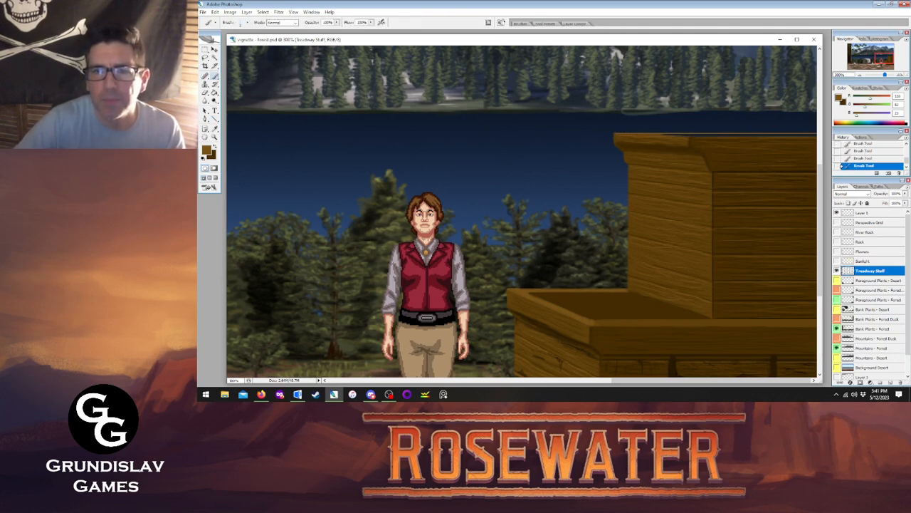
click(678, 134)
click(690, 135)
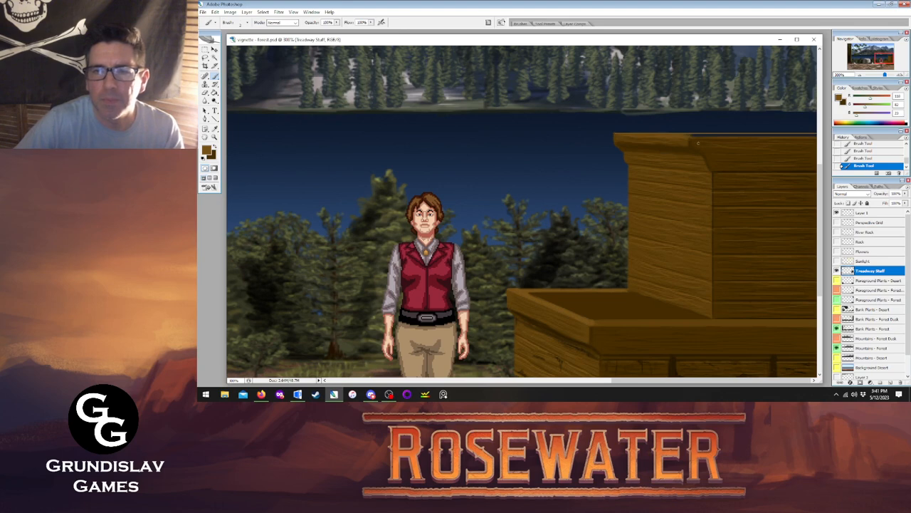
drag(695, 130, 816, 136)
key(ctrl+z)
click(690, 136)
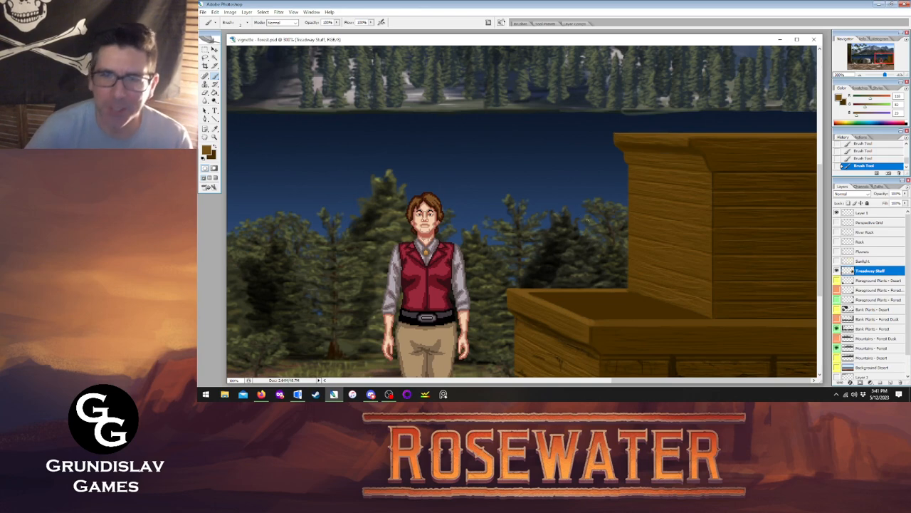
- Set the foreground colour to a near-black brown and ready a fine brush for painting
key(i)
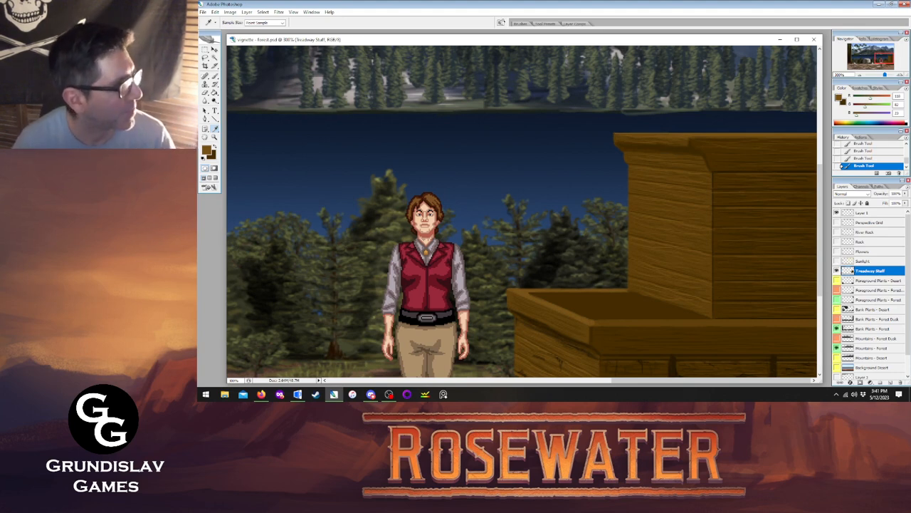
click(261, 394)
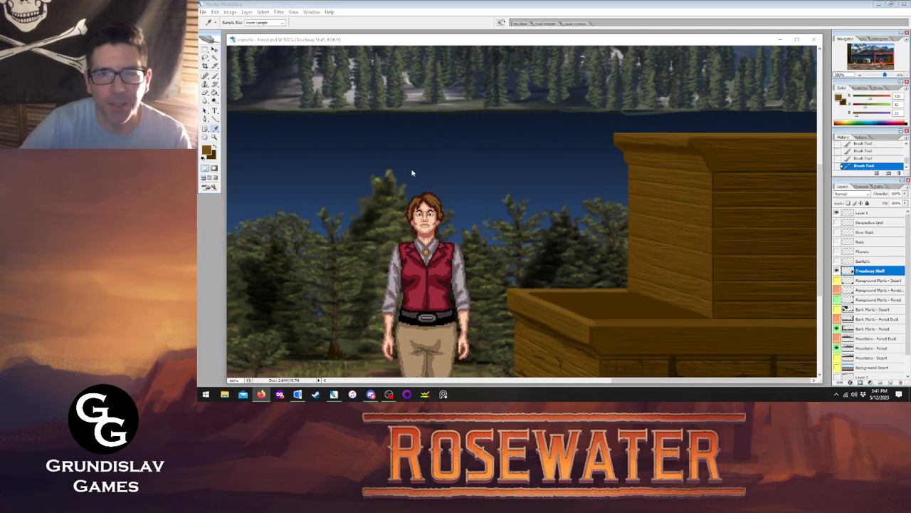
click(207, 150)
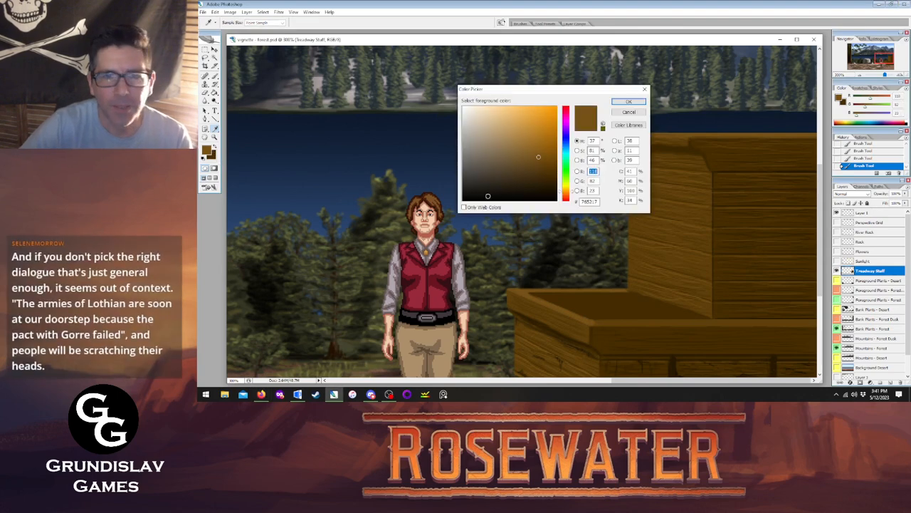
click(531, 188)
click(629, 102)
key(Tab)
key(b)
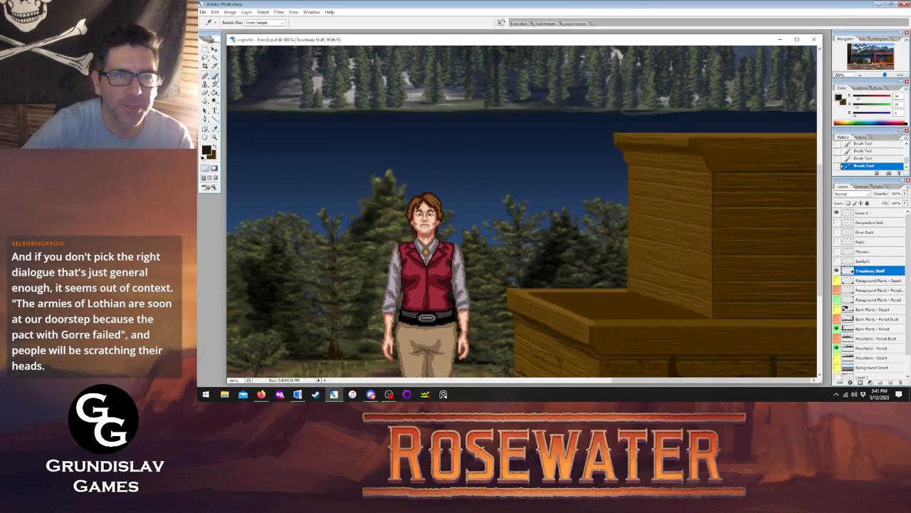
click(489, 23)
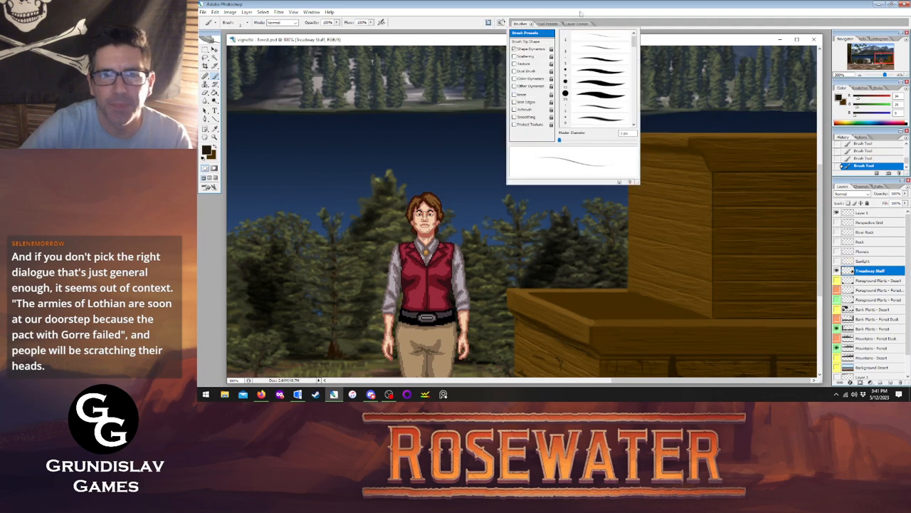
click(605, 3)
key(Tab)
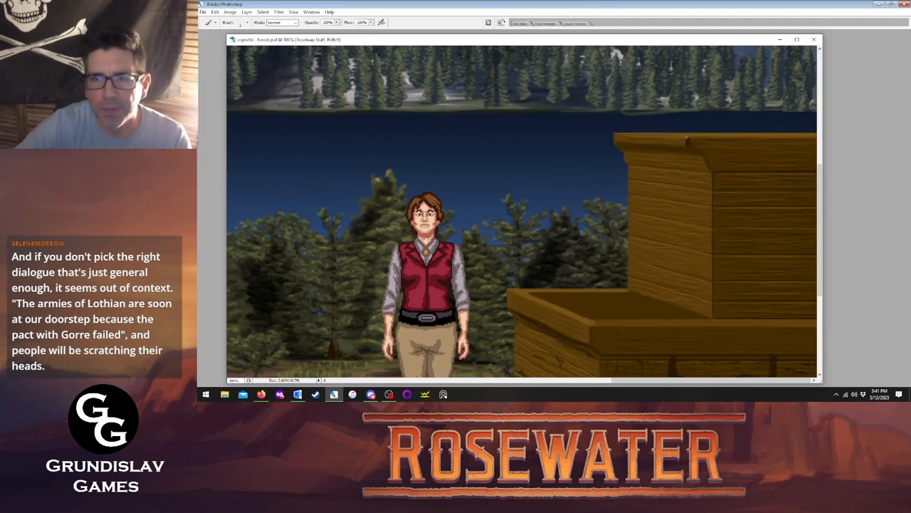
- Paint a thin near-black board along the side cornice, overhanging the lake past the box's edge, with its outer end trimmed and interior filled
drag(687, 138, 572, 136)
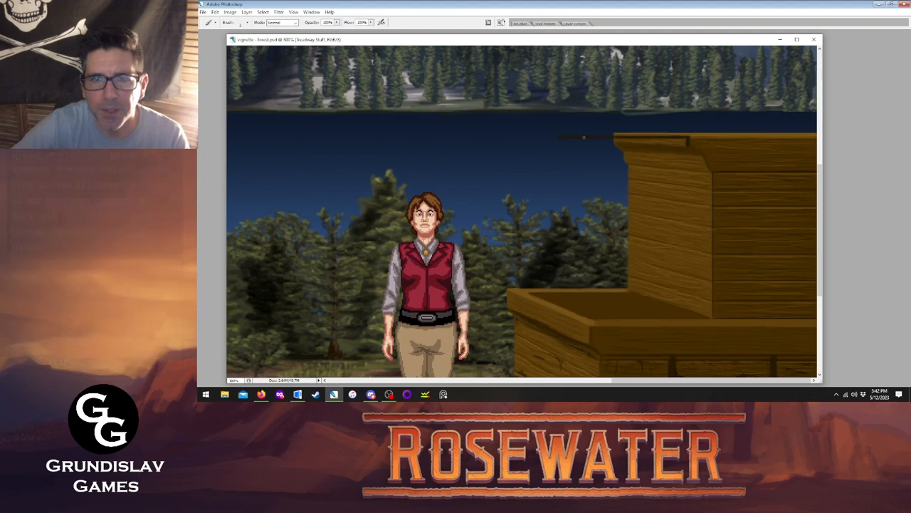
key(Tab)
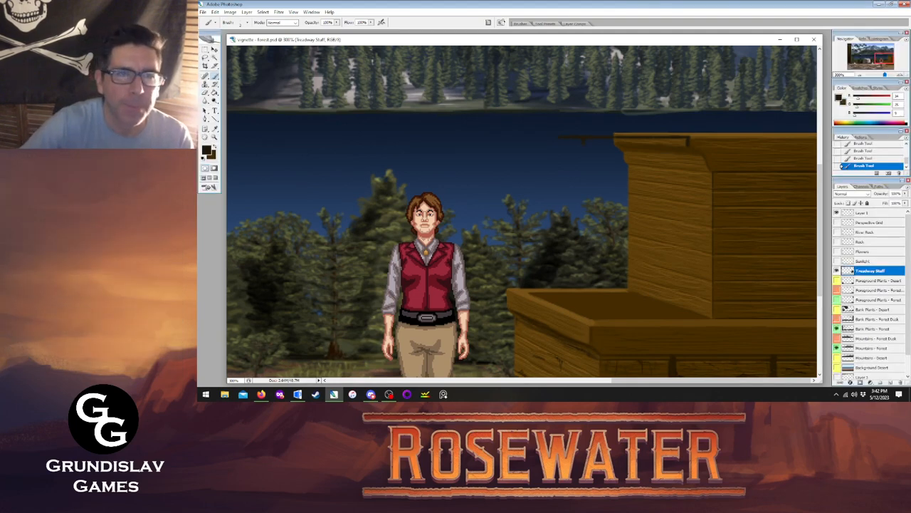
drag(565, 136, 575, 138)
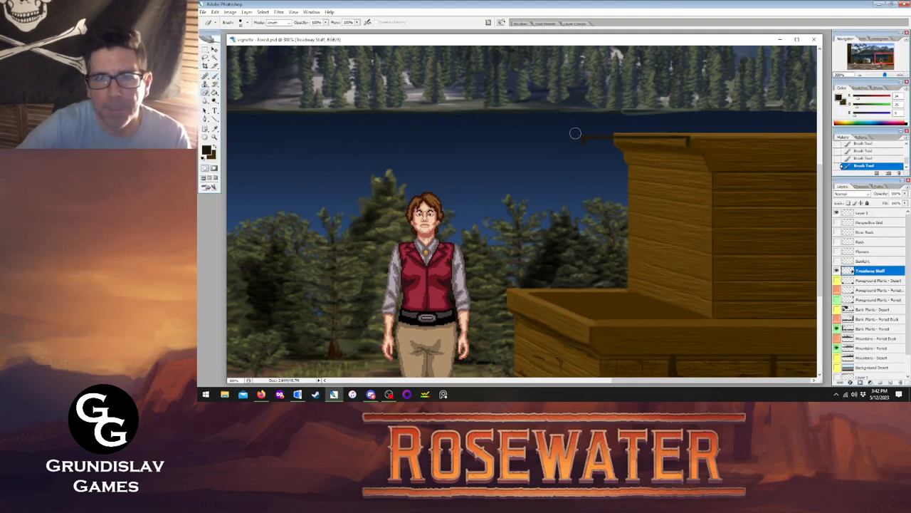
key(b)
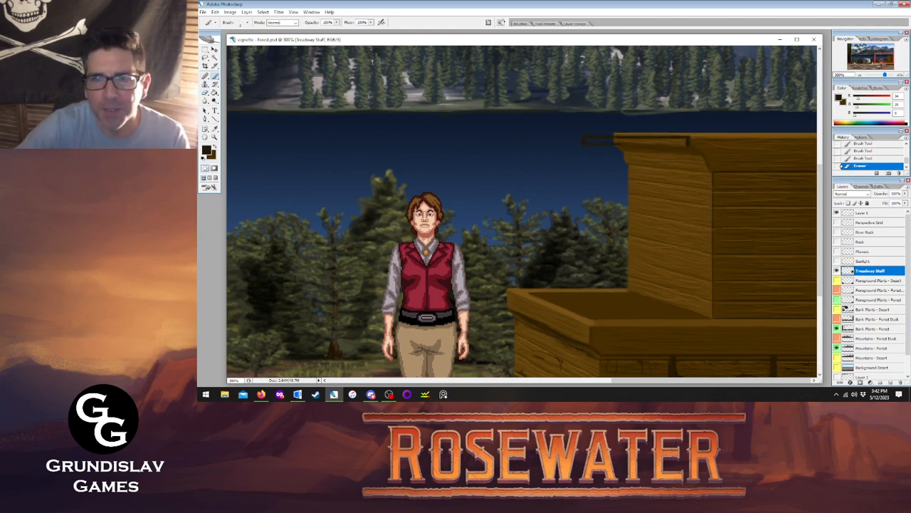
drag(623, 143, 684, 141)
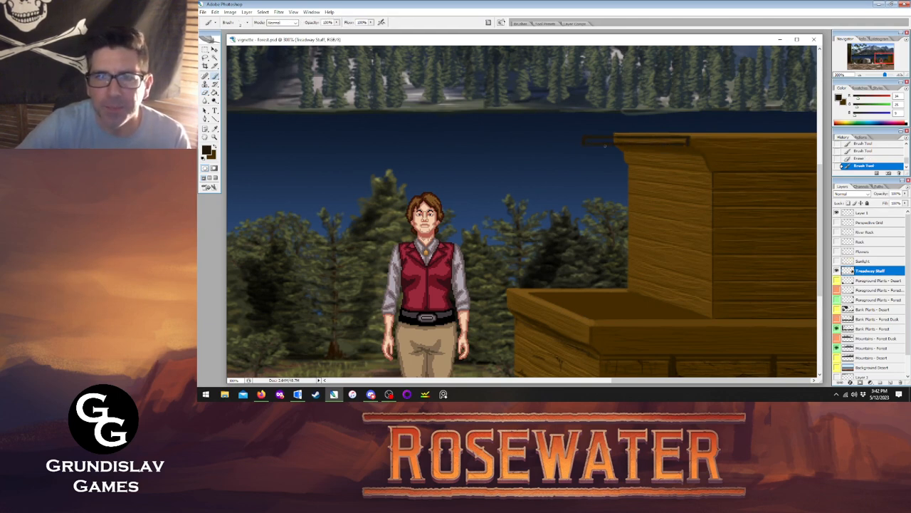
drag(615, 140, 686, 140)
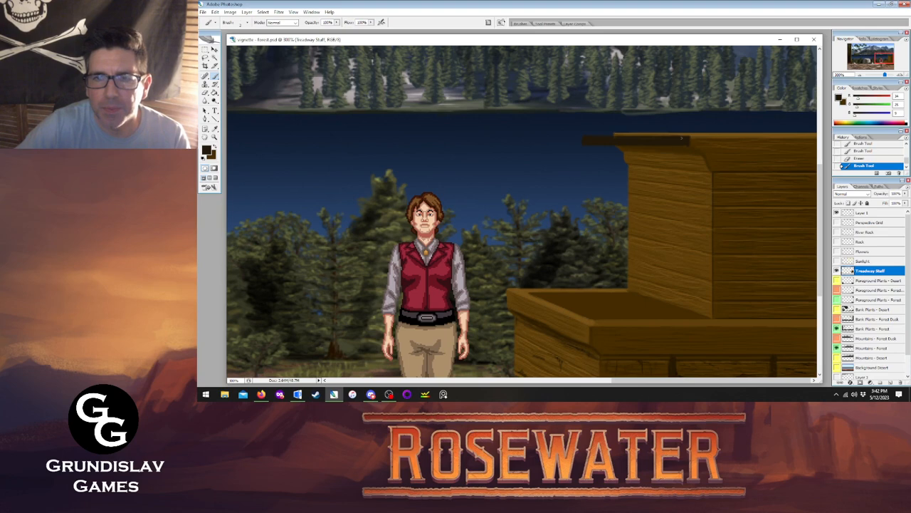
click(649, 136)
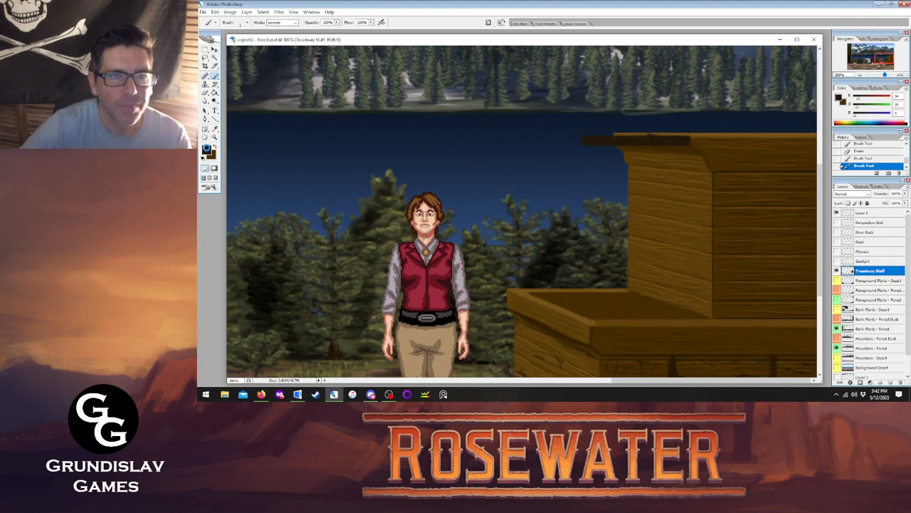
- Set the foreground colour to a slightly lighter dark brown and ready a fine brush with Other Dynamics off
click(207, 150)
click(520, 178)
click(629, 101)
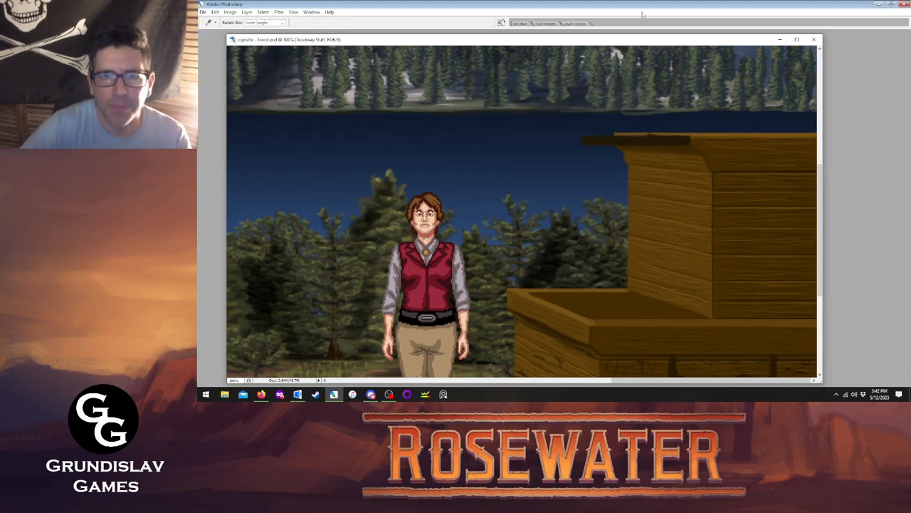
click(521, 23)
click(512, 96)
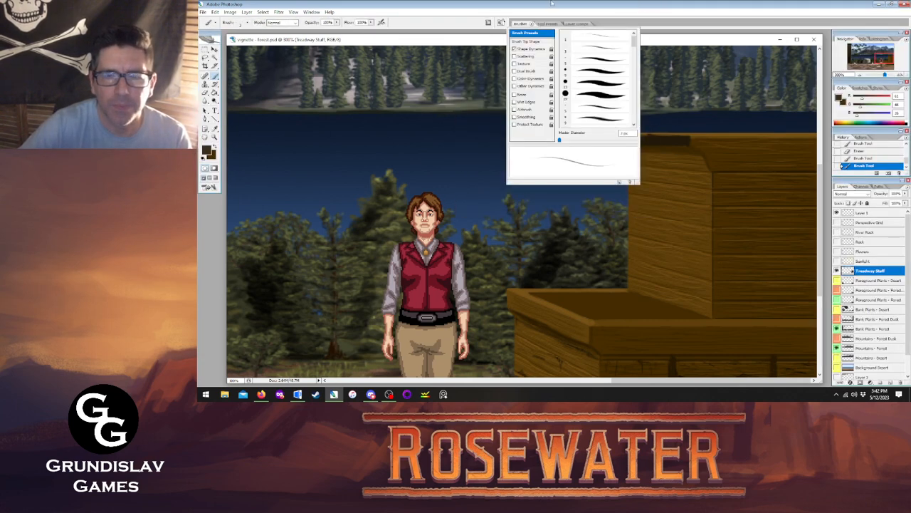
click(520, 24)
- Using the Perspective Grid as a guide, paint a thin dark brown board outward over the lake from the overhang's end and trim its underside
key(Tab)
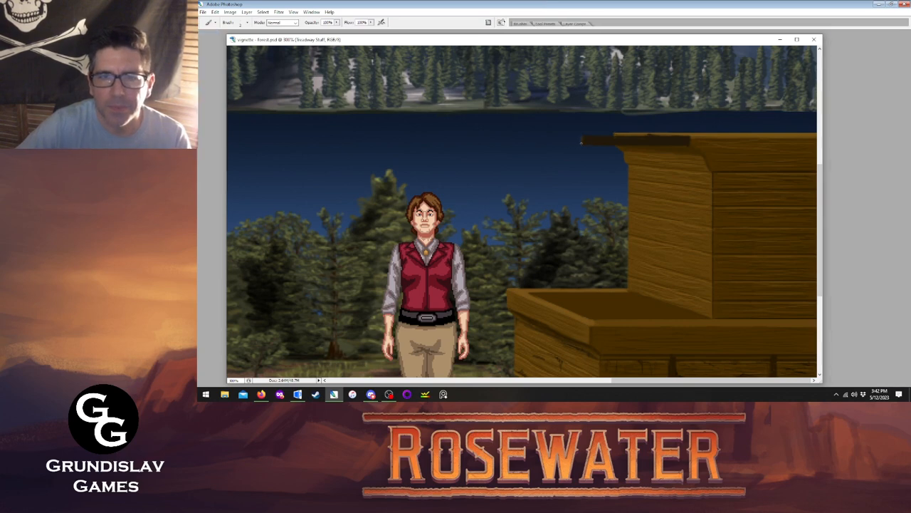
key(Tab)
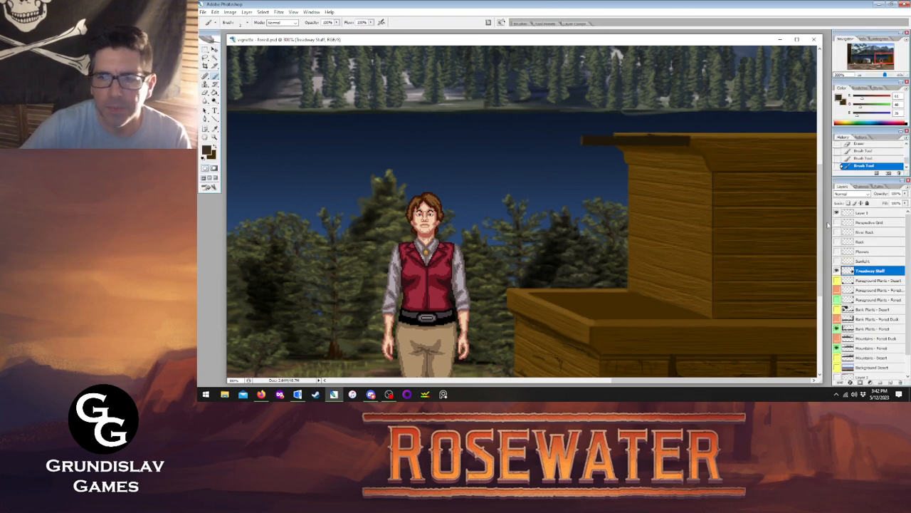
click(837, 223)
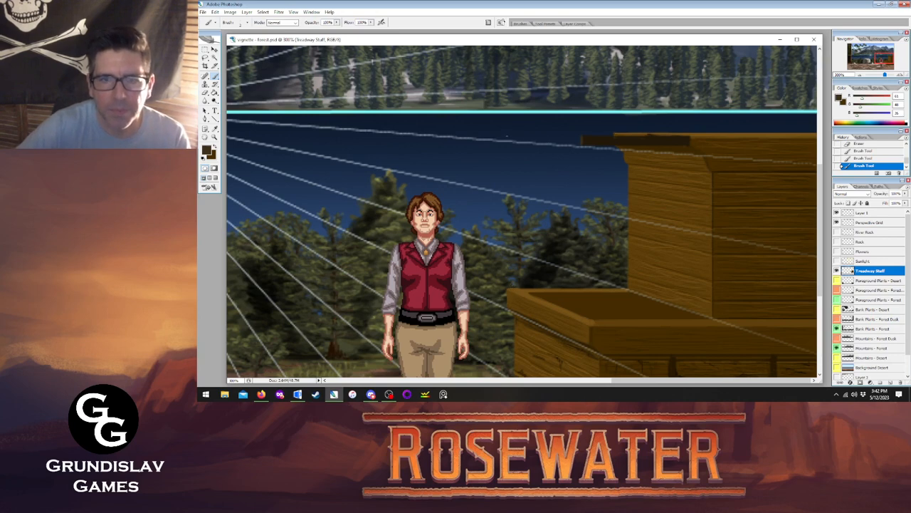
click(511, 140)
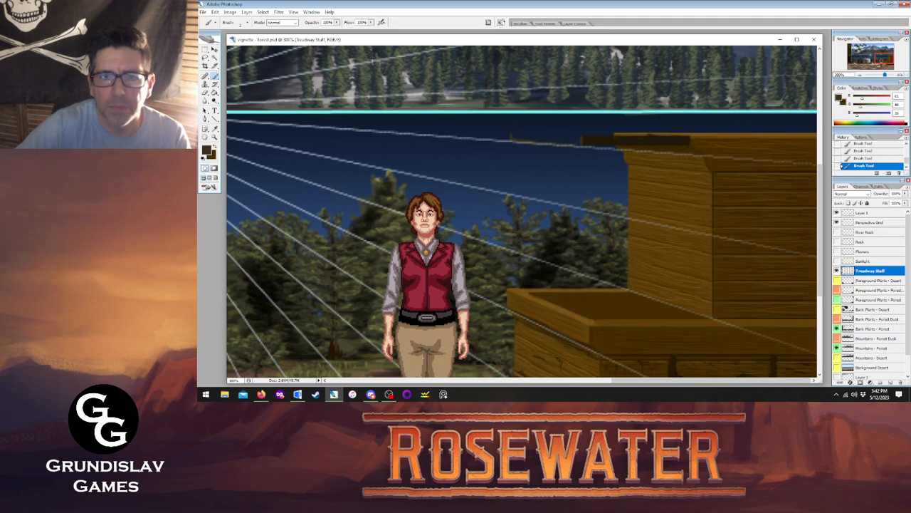
drag(510, 133, 529, 134)
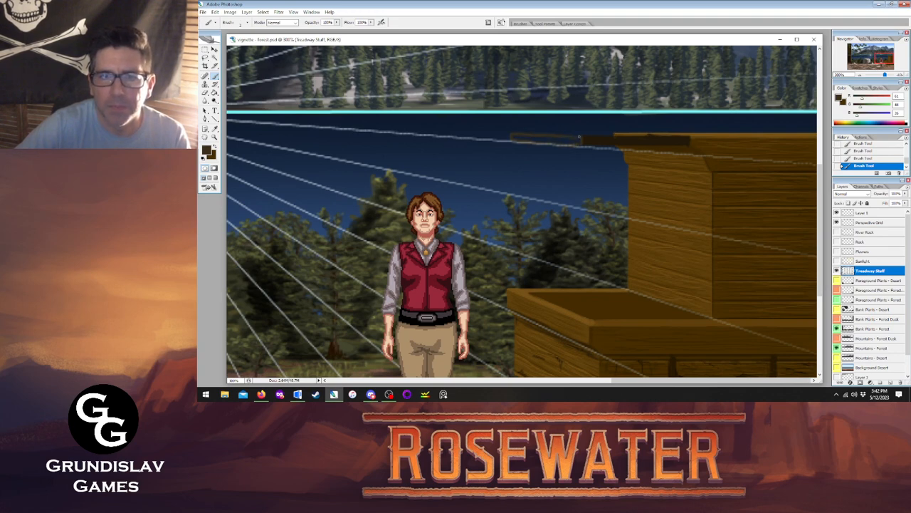
click(837, 222)
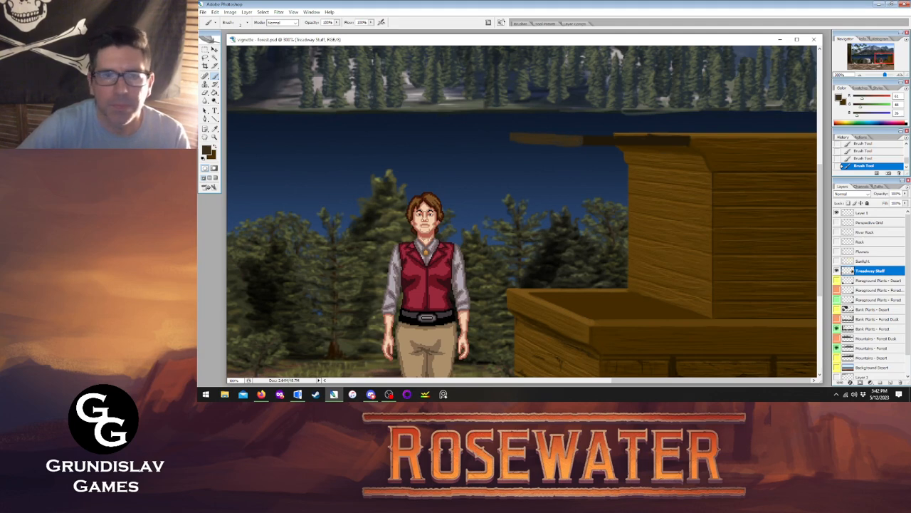
key(e)
drag(505, 145, 574, 151)
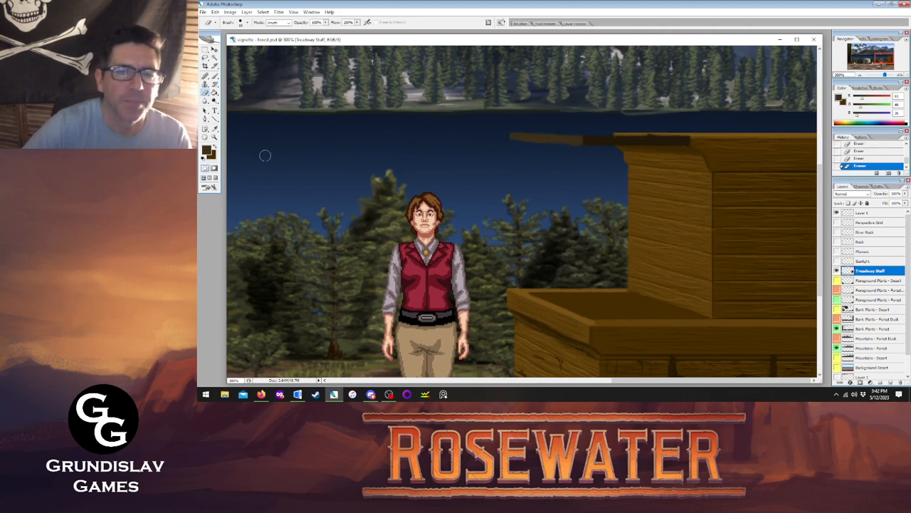
- Draw two vertical near-black posts with the Line tool from the lower box's rim corners up to the overhang, making the nearer one 7 px thick
click(207, 151)
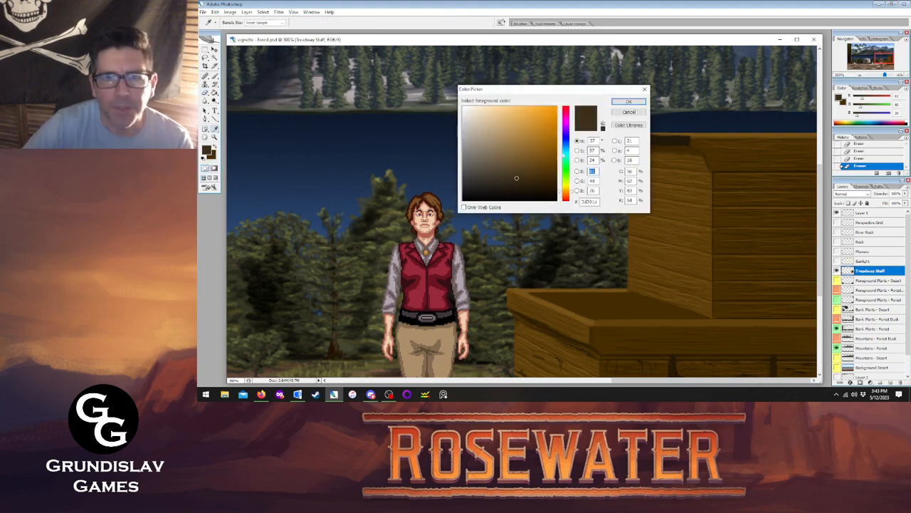
click(485, 199)
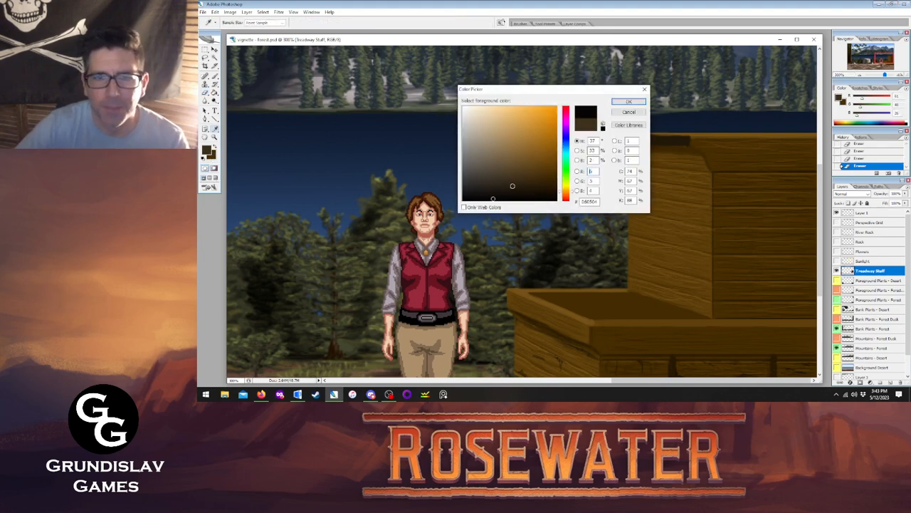
click(628, 101)
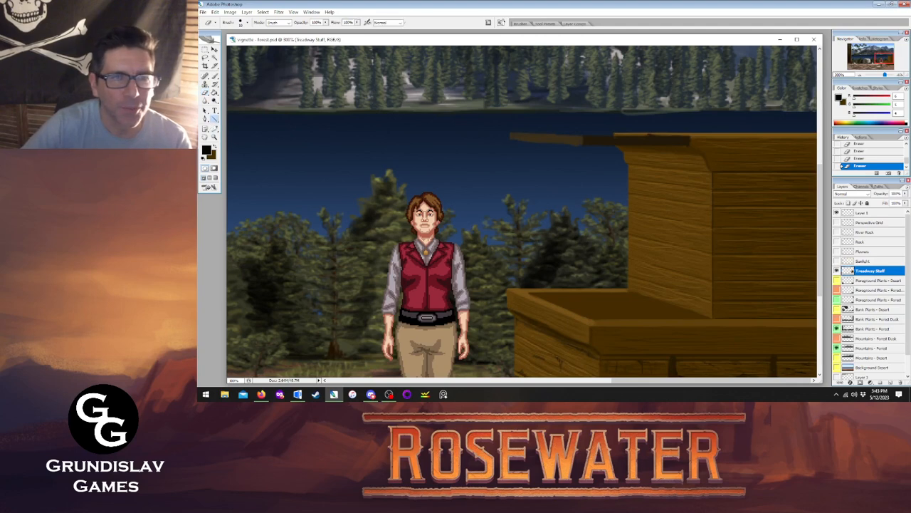
key(u)
key(])
key(])
key(])
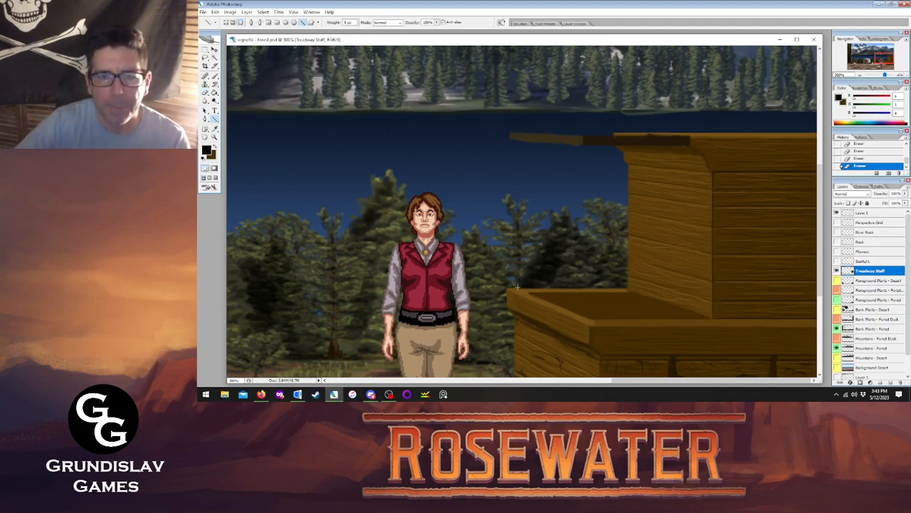
drag(515, 289, 542, 147)
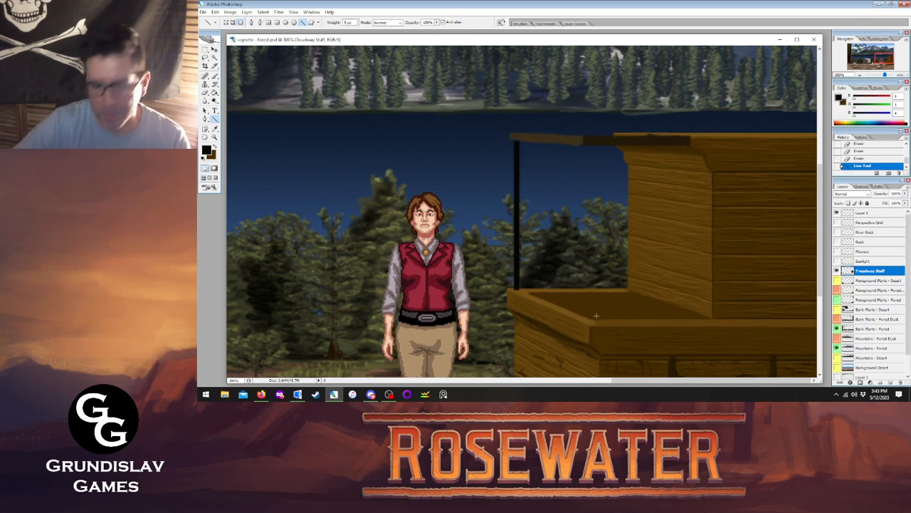
drag(592, 322, 614, 147)
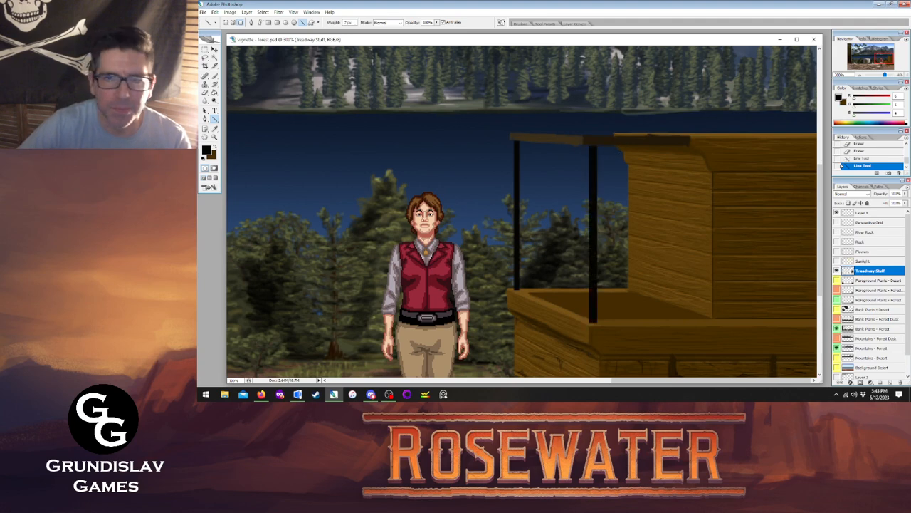
- Sample a pale blue from the sky above the mountains as the foreground colour
click(214, 76)
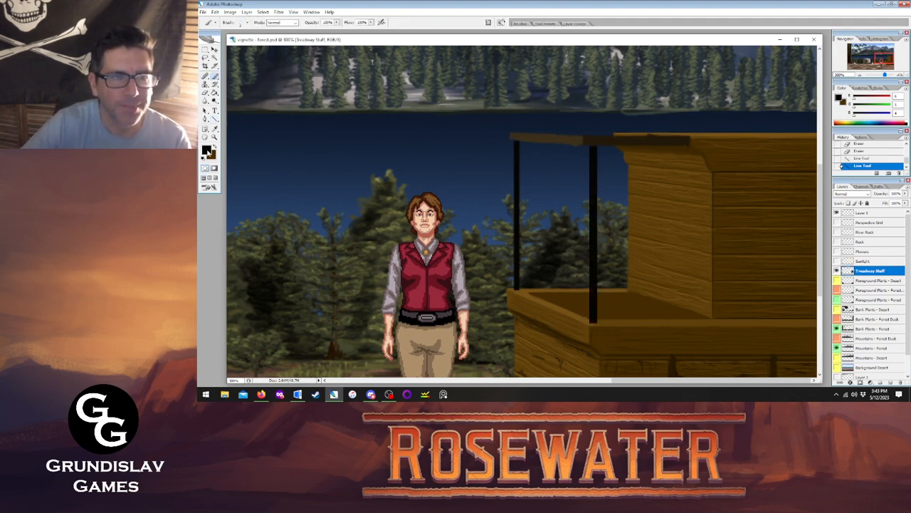
click(206, 149)
key(b)
key(Tab)
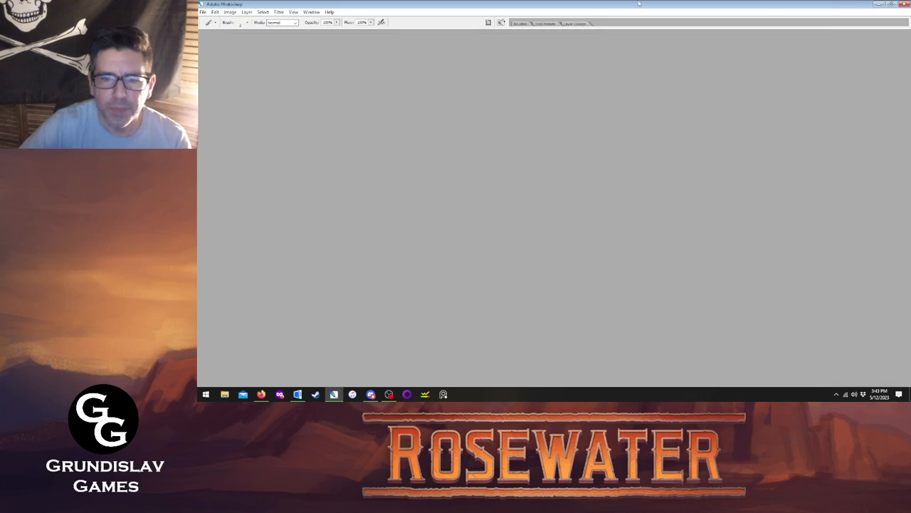
key(i)
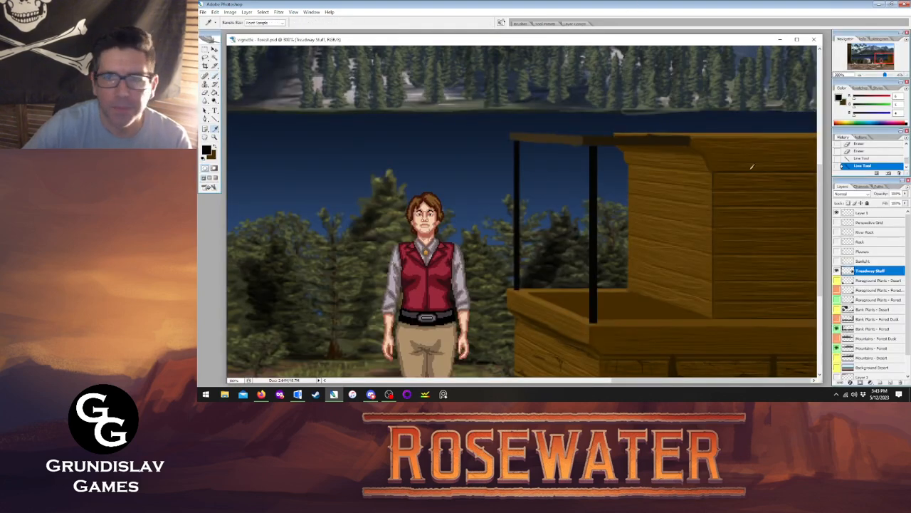
scroll(606, 71, up, 5)
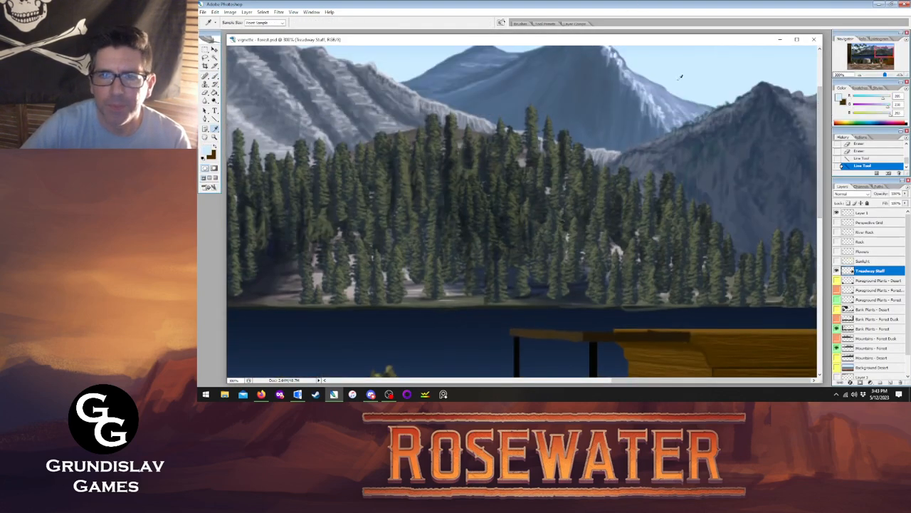
mouse_move(820, 153)
mouse_down()
mouse_move(823, 238)
mouse_move(823, 228)
mouse_up()
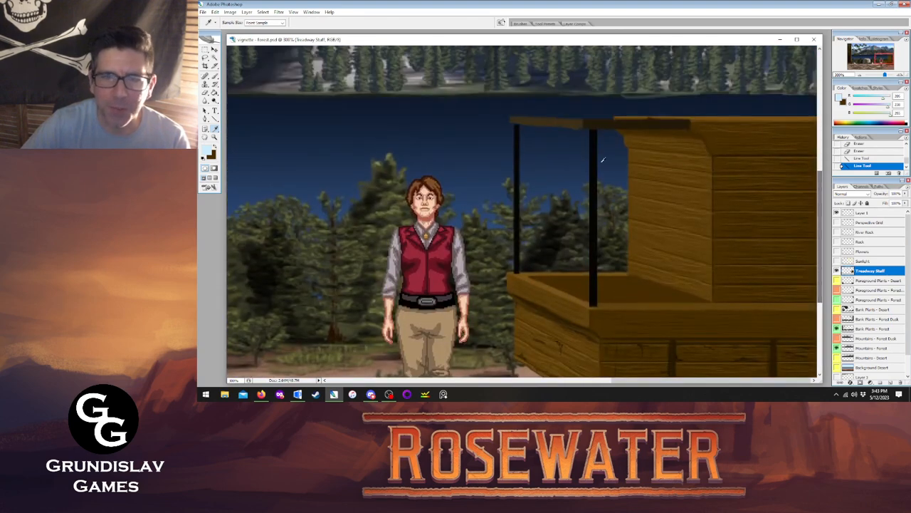
- Turn on Other Dynamics for the fine brush
key(b)
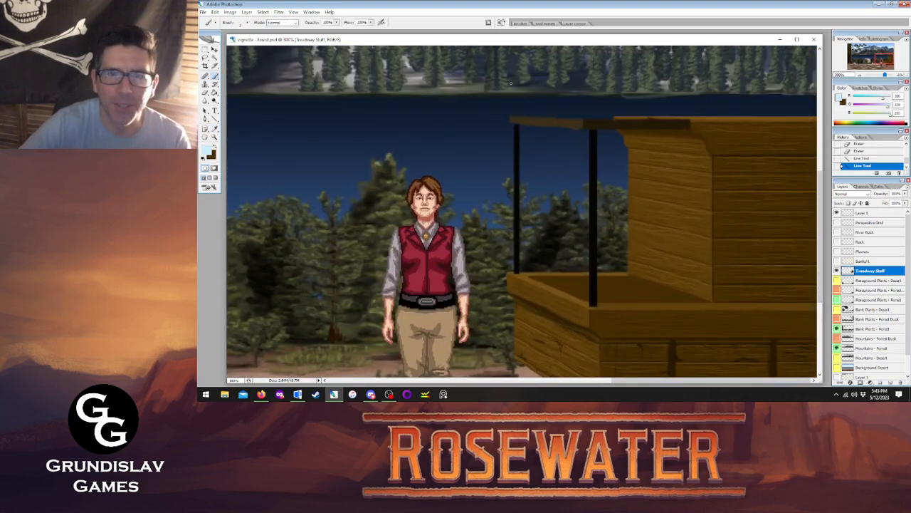
click(489, 22)
click(520, 87)
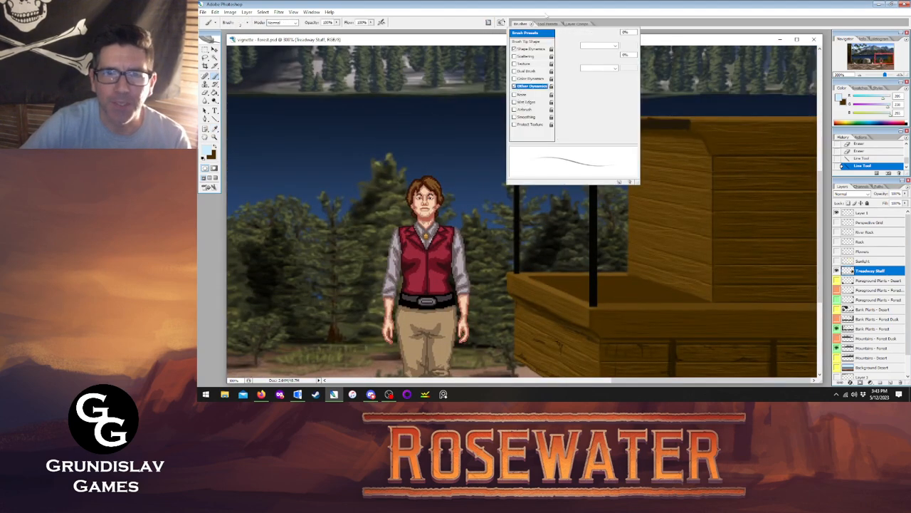
click(546, 15)
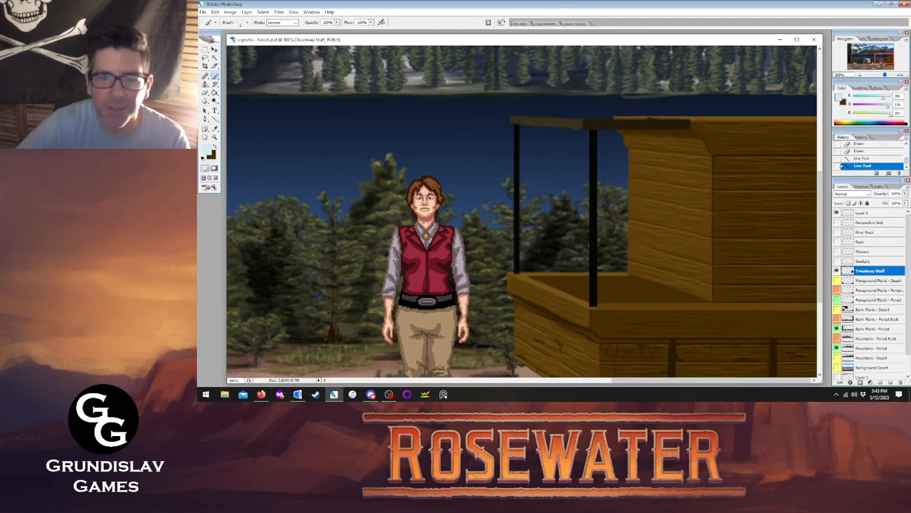
- Try a pale blue highlight stroke along the nearer post, and undo it
key(Tab)
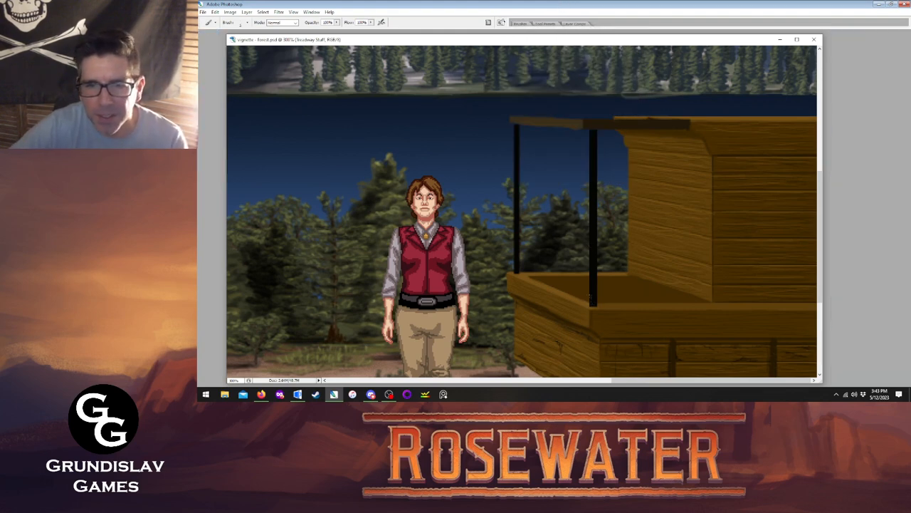
drag(592, 287, 592, 150)
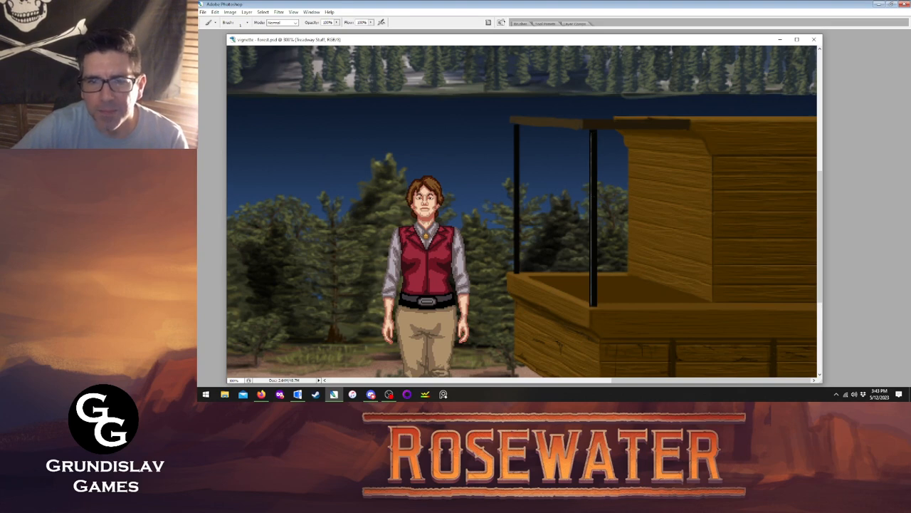
key(Tab)
key(ctrl+z)
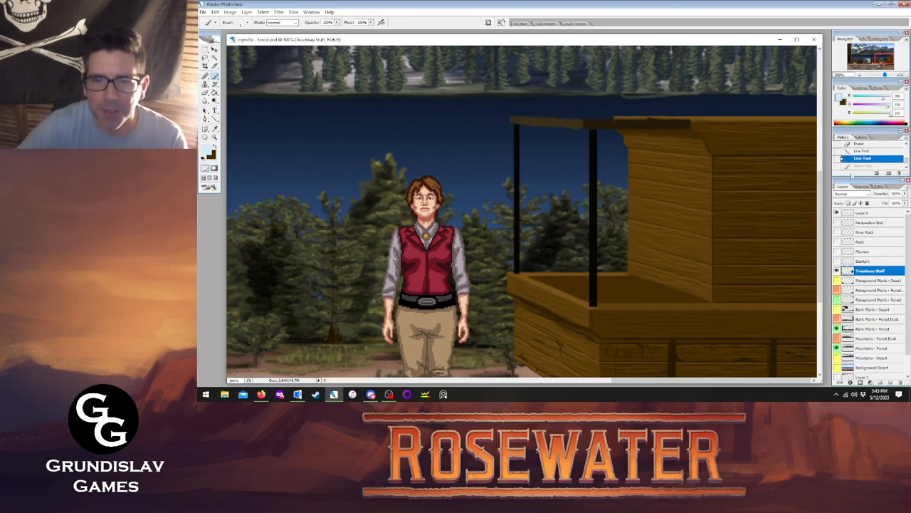
- Swap the pale blue into the background colour and sample the lake's dark blue as the foreground colour for the brush
key(z)
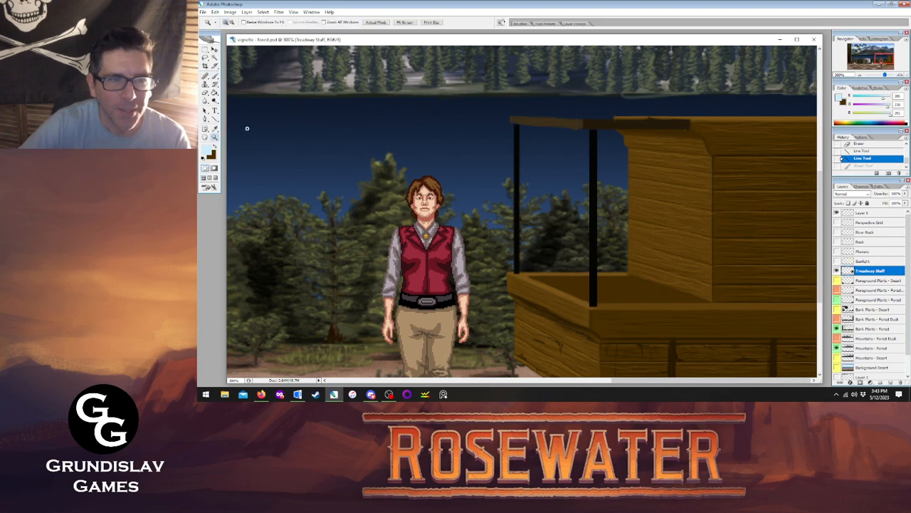
click(595, 217)
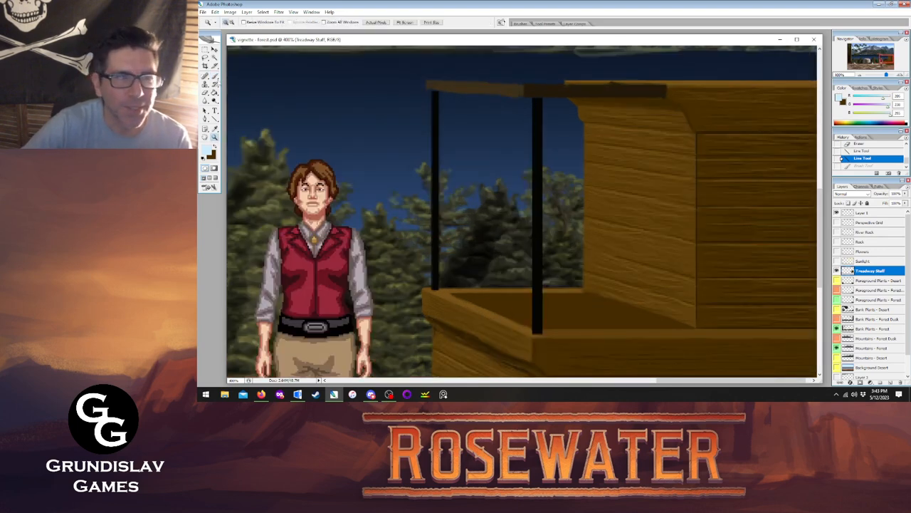
click(215, 76)
click(215, 146)
click(215, 129)
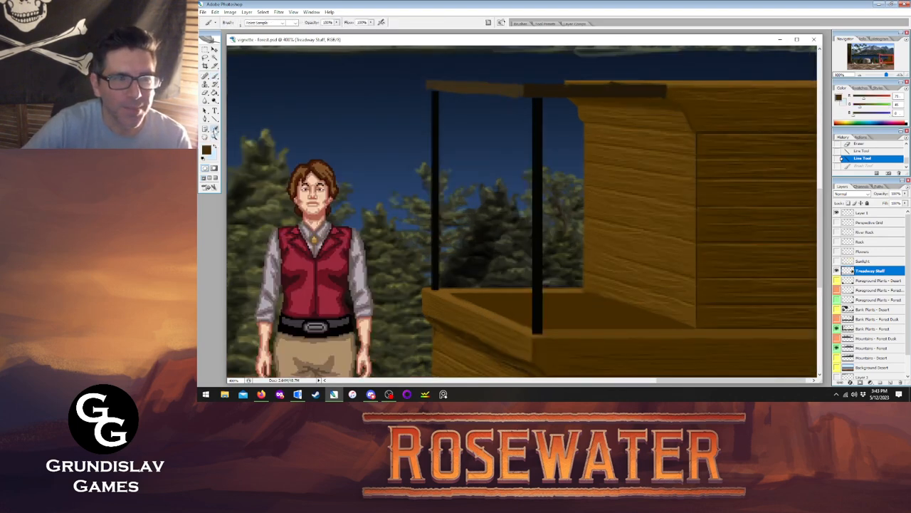
click(282, 84)
click(215, 76)
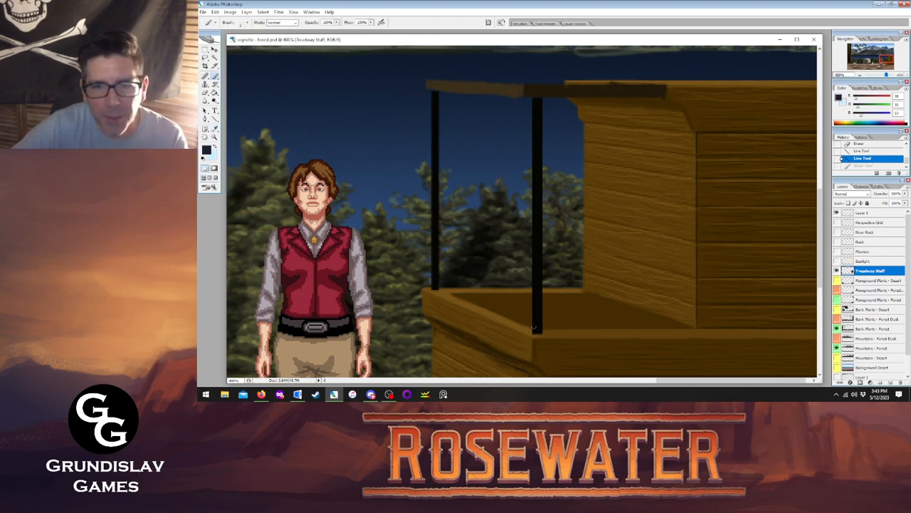
- Brush a dark blue sheen along the length of both posts and make the pale blue the foreground colour again
click(534, 332)
click(534, 335)
click(534, 306)
click(535, 281)
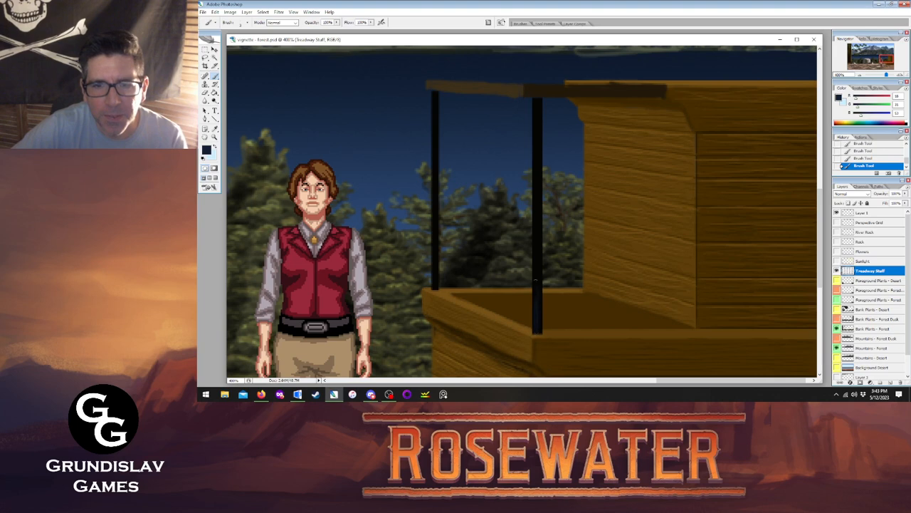
drag(534, 265, 534, 310)
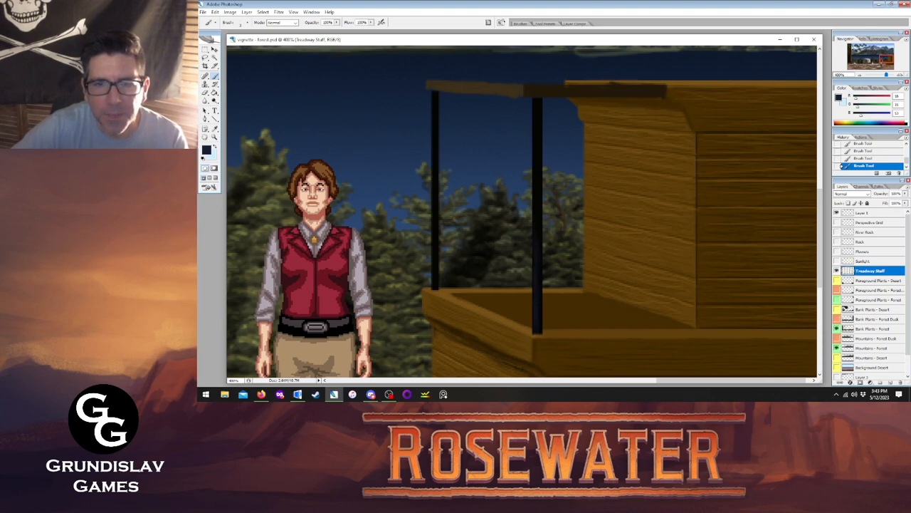
drag(535, 232, 535, 209)
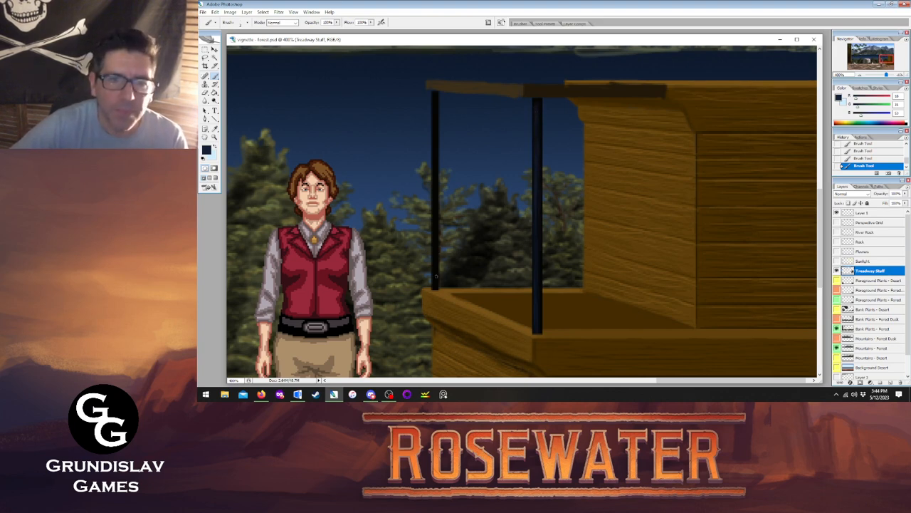
click(432, 276)
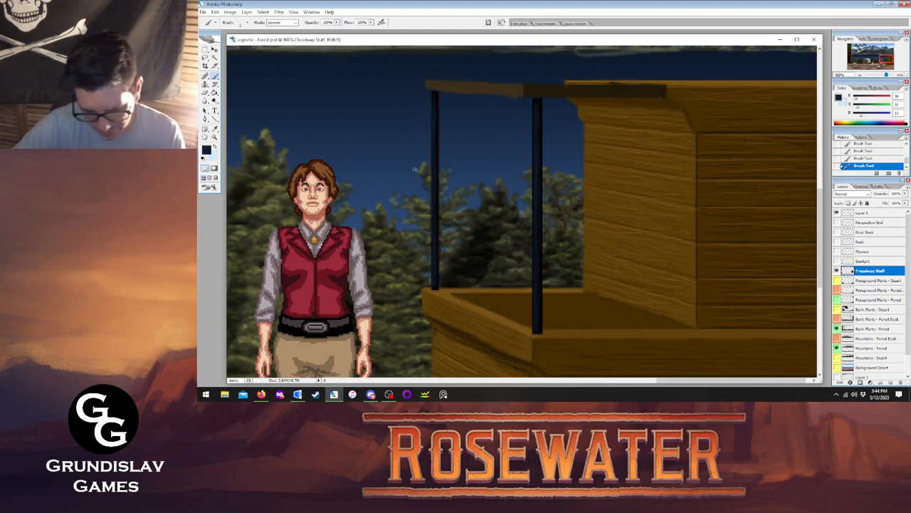
key(x)
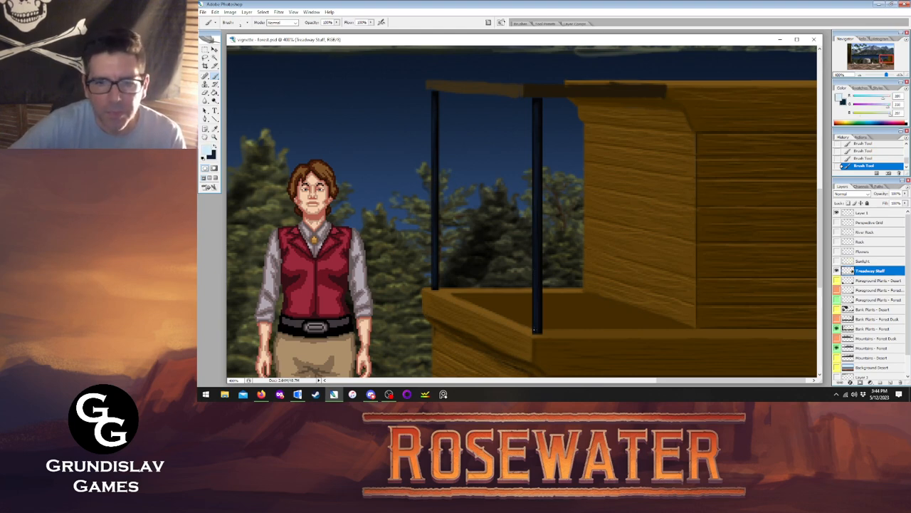
- Brush pale blue highlights up both metal posts, undoing misplaced strokes, and erase stray paint beneath the overhang between them
drag(534, 330, 534, 245)
key(ctrl+z)
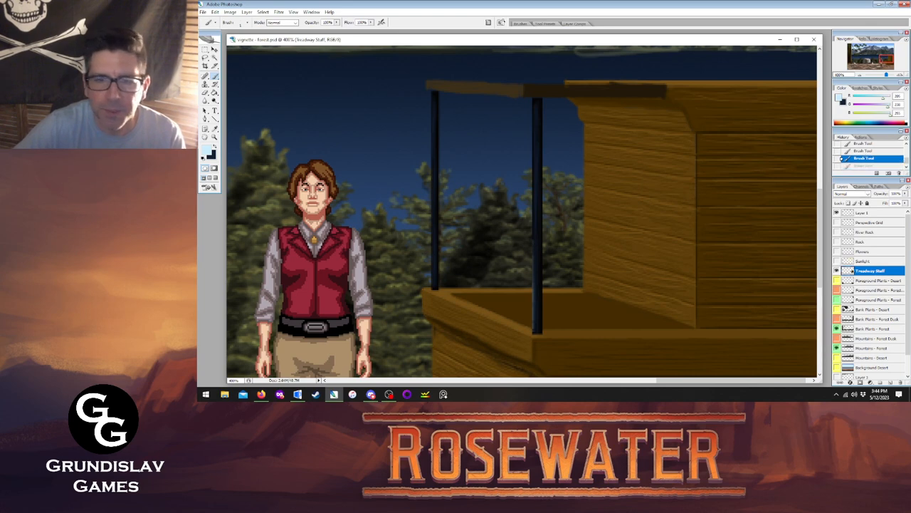
drag(535, 318, 535, 299)
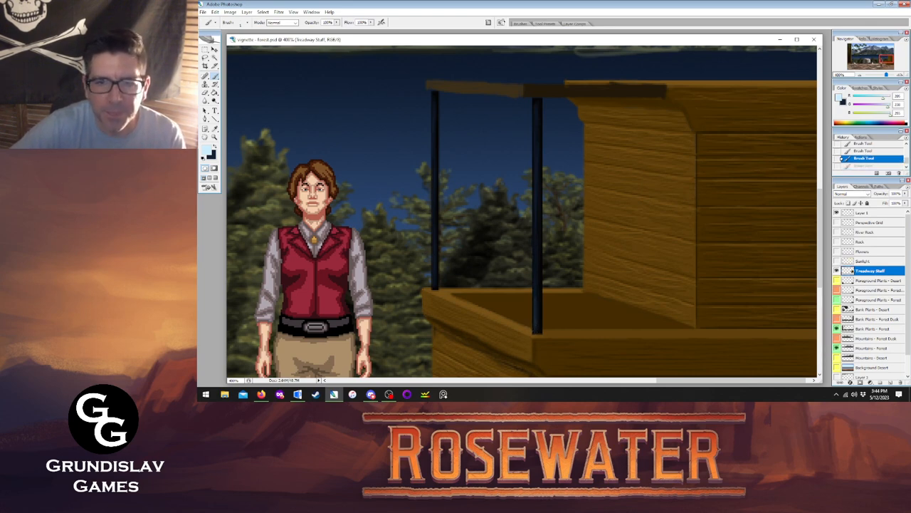
drag(536, 251, 536, 144)
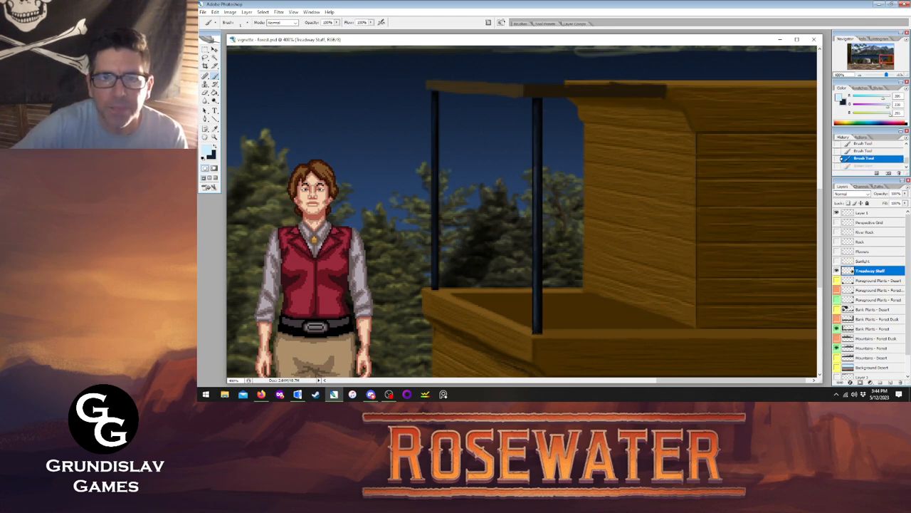
key(ctrl+z)
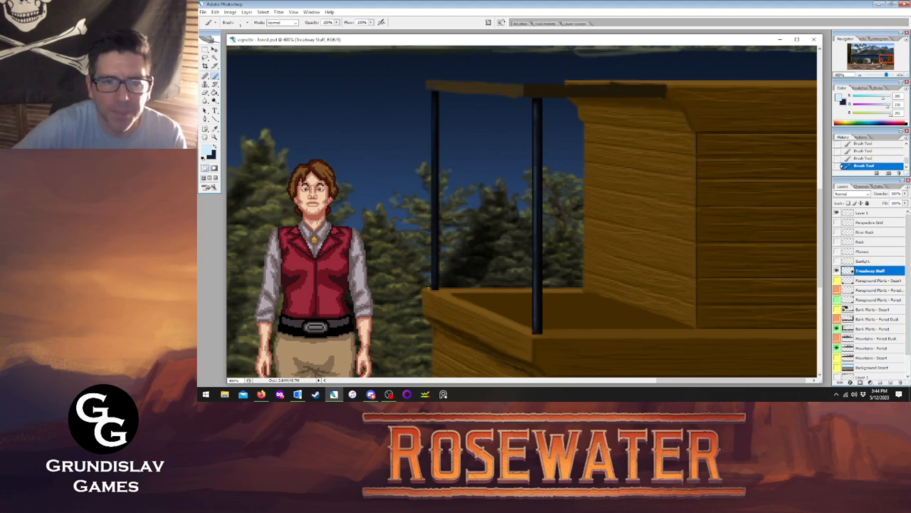
drag(432, 288, 433, 126)
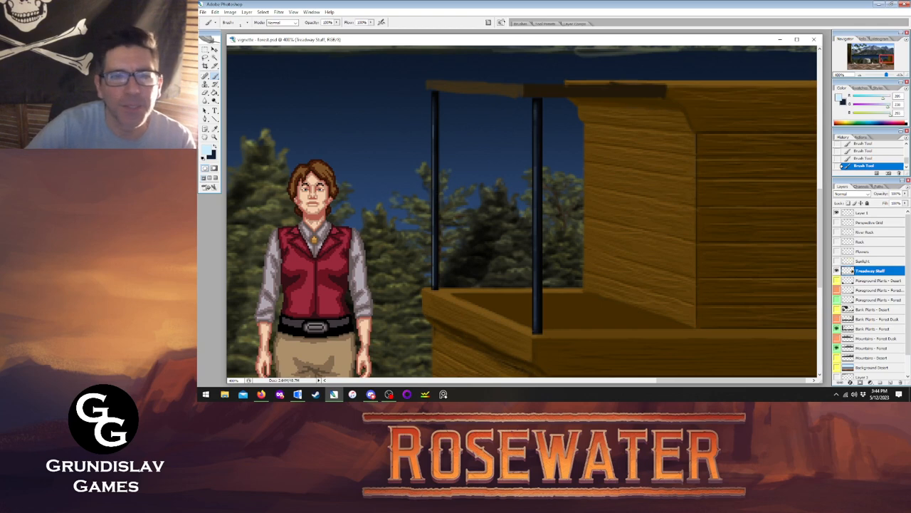
key(e)
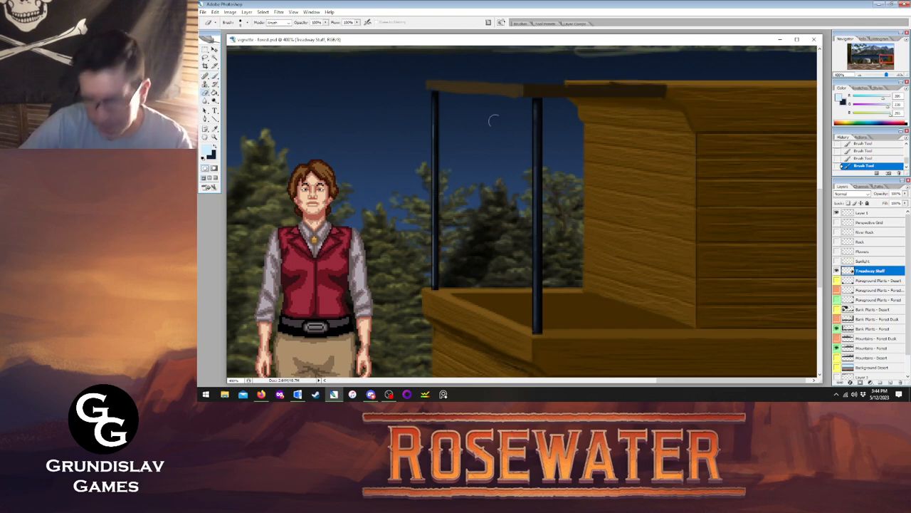
drag(517, 101, 467, 97)
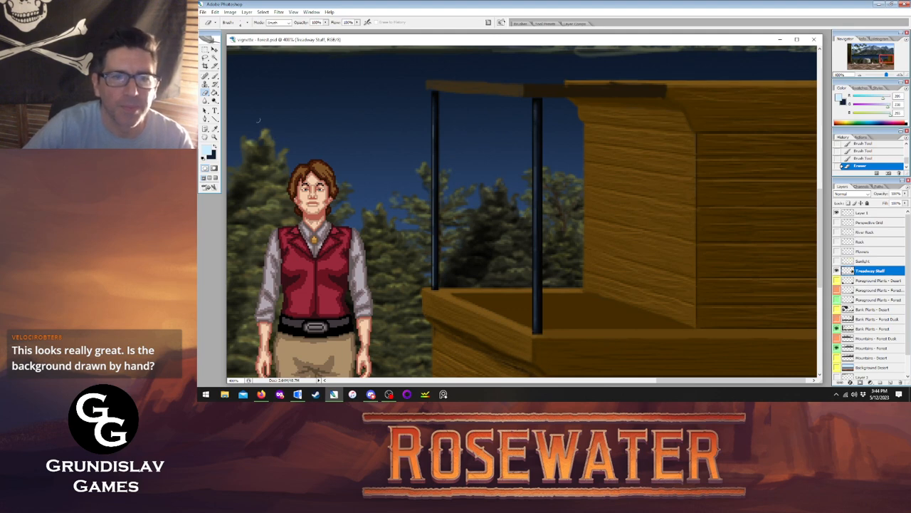
- Set the foreground colour to dark teal (R 0, G 48, B 72) and ready the Brush tool and its settings
click(207, 151)
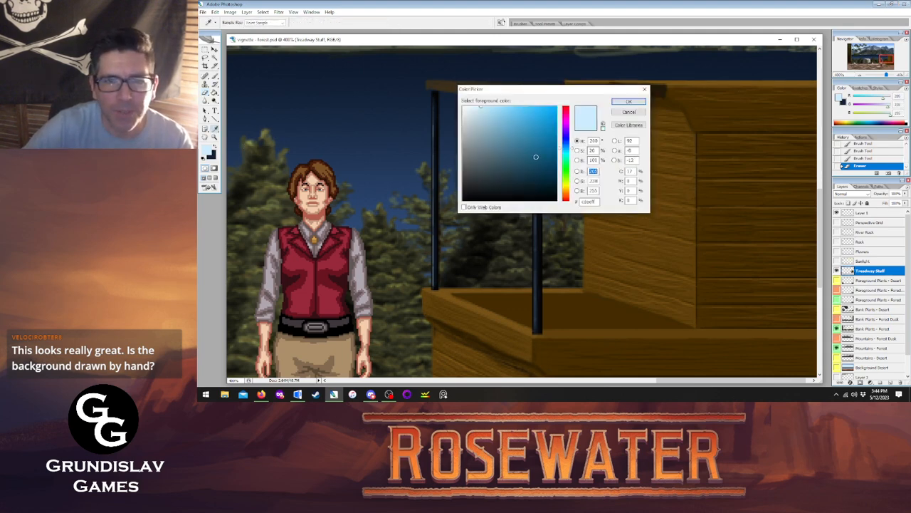
drag(544, 155, 543, 187)
click(628, 102)
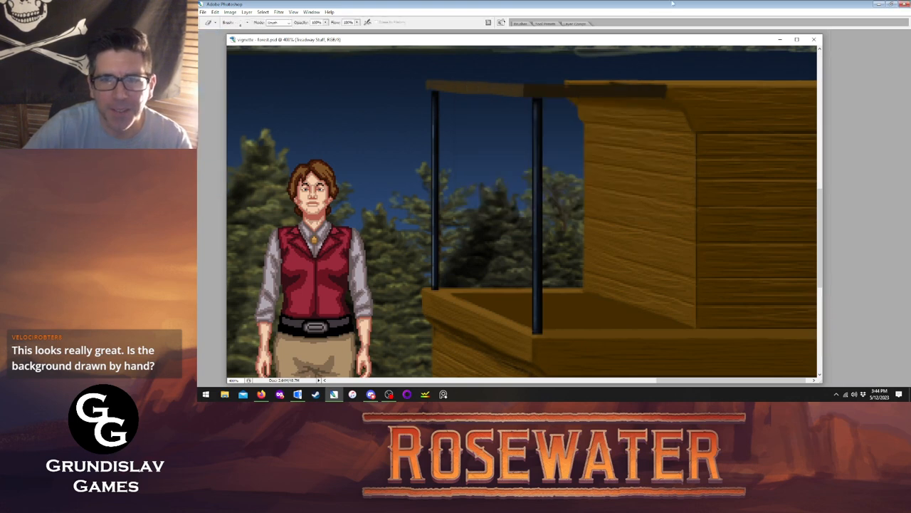
click(215, 76)
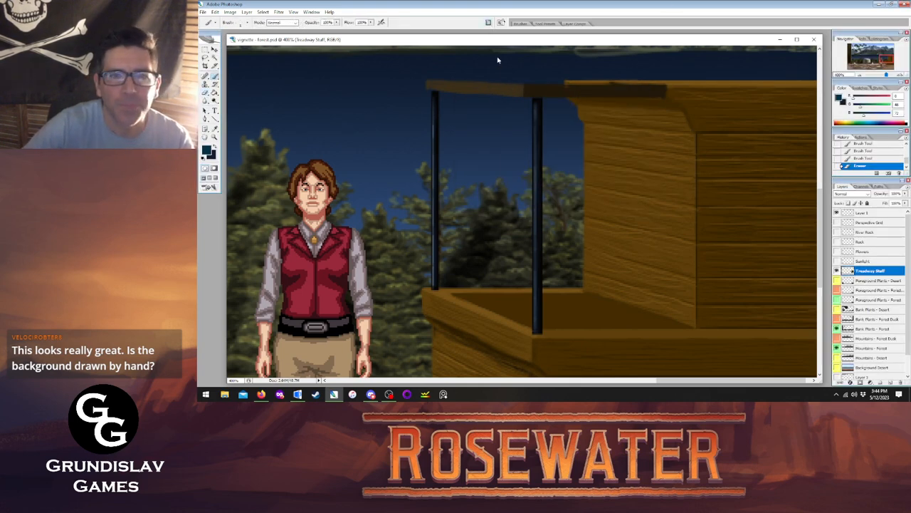
click(488, 22)
click(515, 88)
click(545, 3)
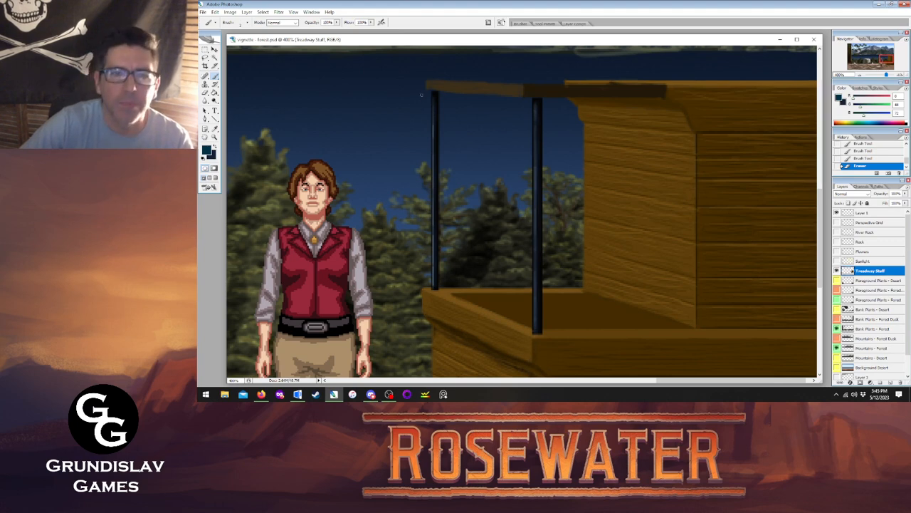
- Brush a dark teal awning outline around the side of the overhang and along its top edge onto the wagon
key(Tab)
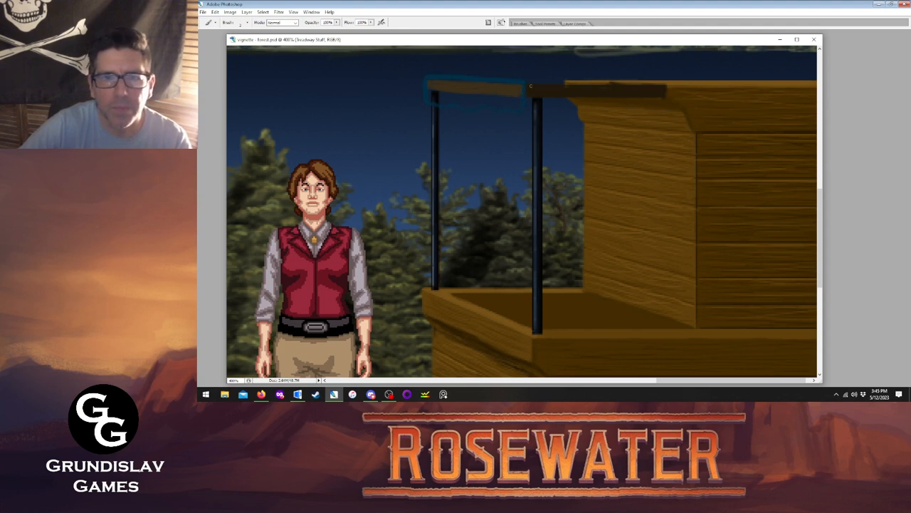
drag(522, 82, 622, 81)
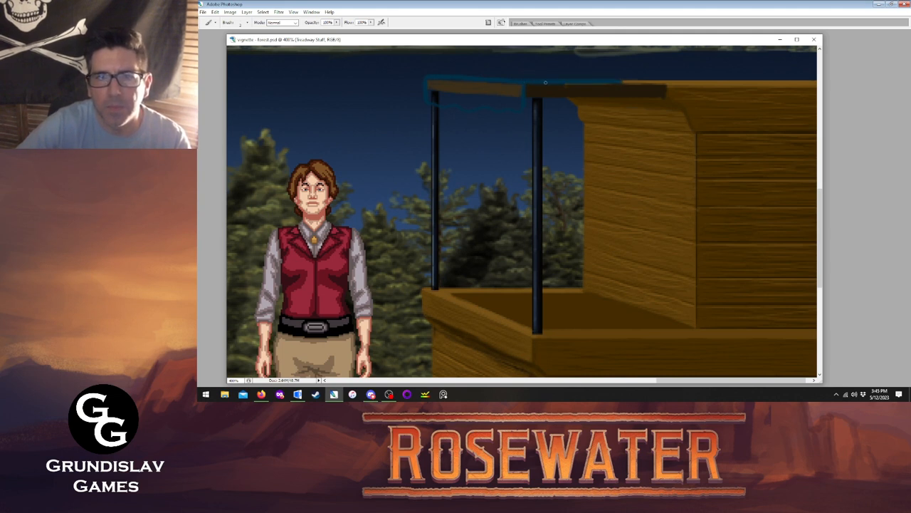
drag(546, 82, 664, 82)
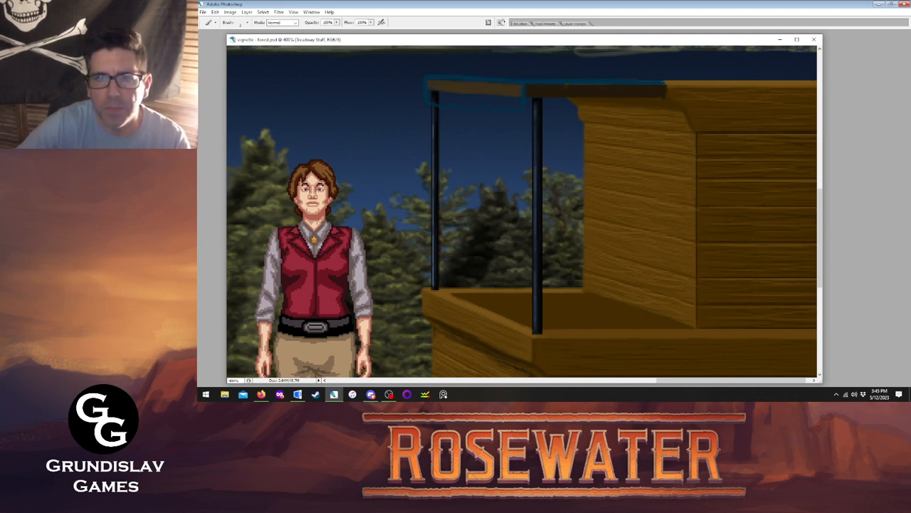
key(Tab)
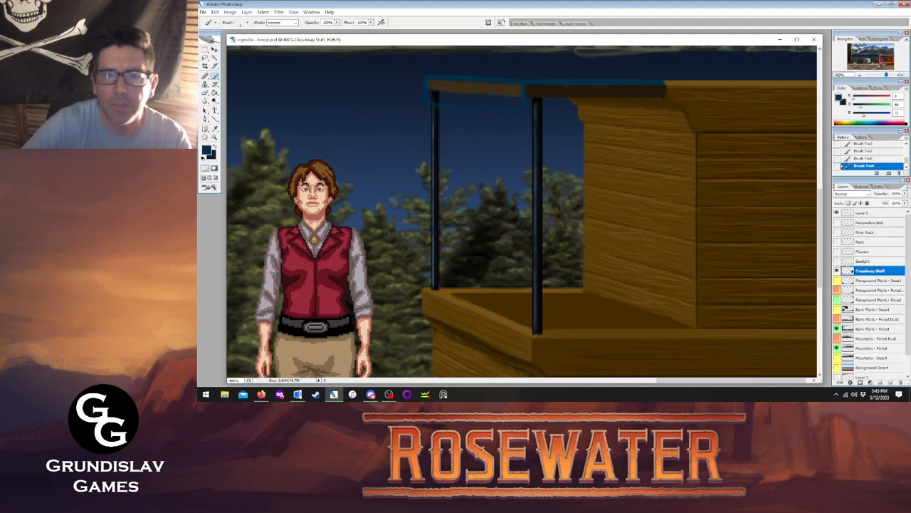
- Check the awning outline against the Perspective Grid layer, and fill the awning's side with dark teal
click(837, 222)
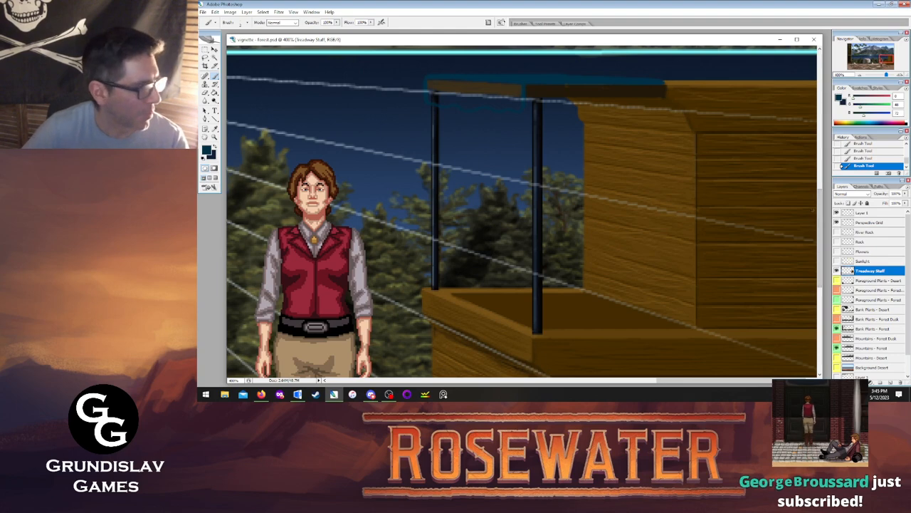
key(alt+Tab)
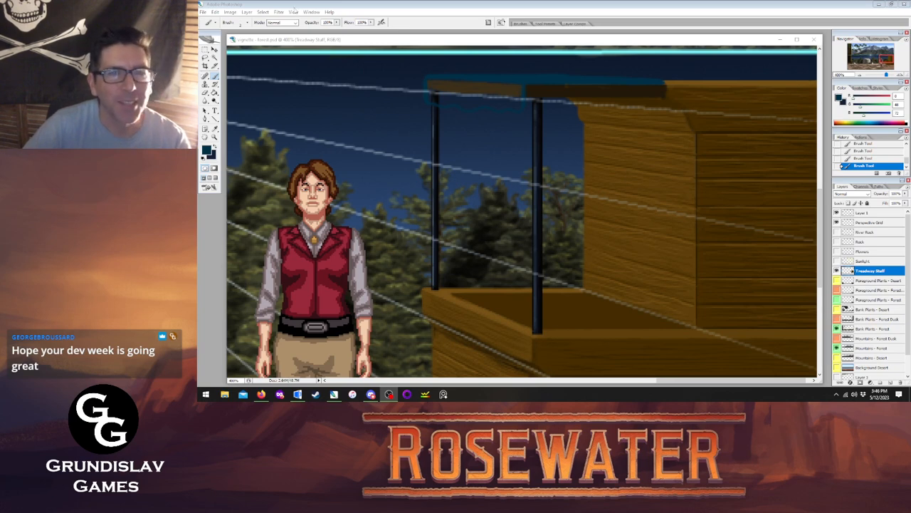
click(412, 43)
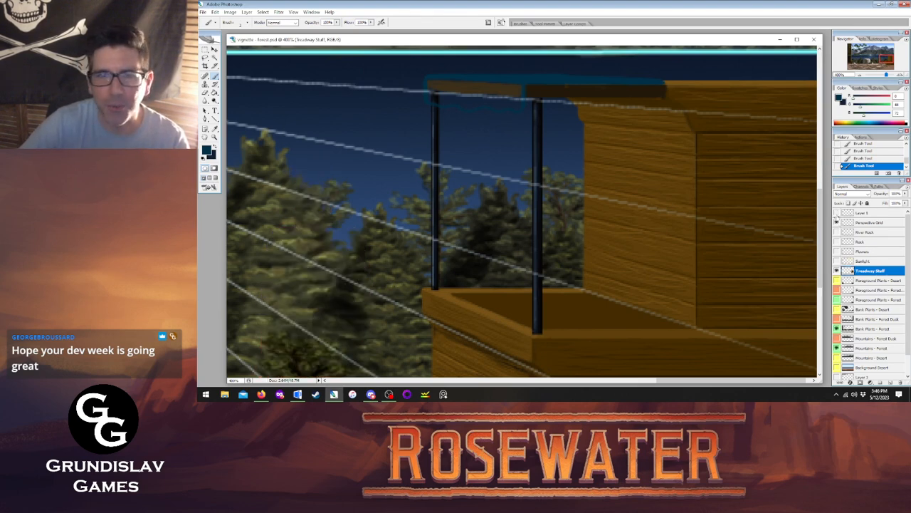
click(837, 222)
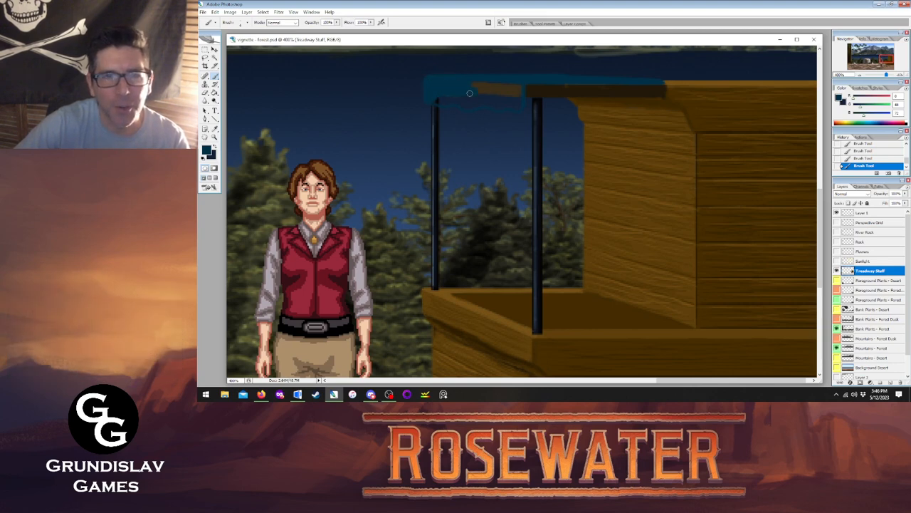
drag(488, 89, 518, 89)
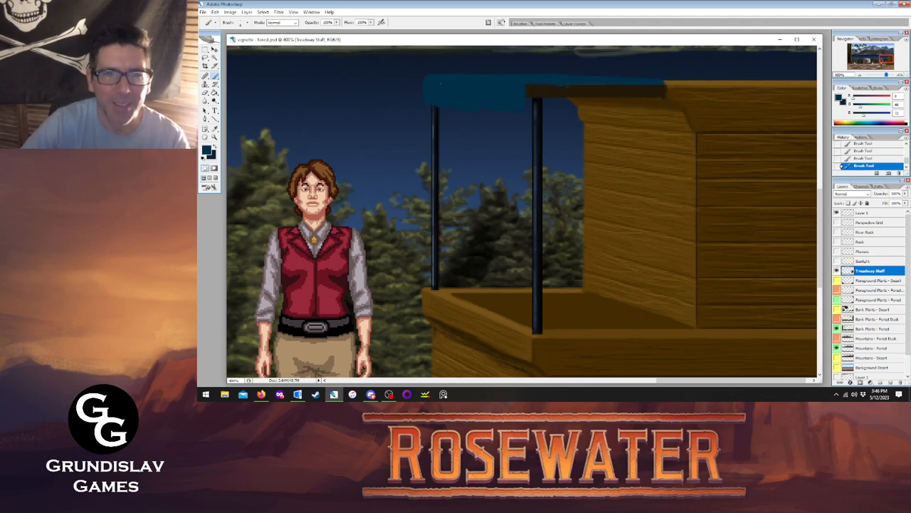
- Choose a lighter muted blue foreground colour and brush soft highlights along the awning's top edge and near corner
click(207, 151)
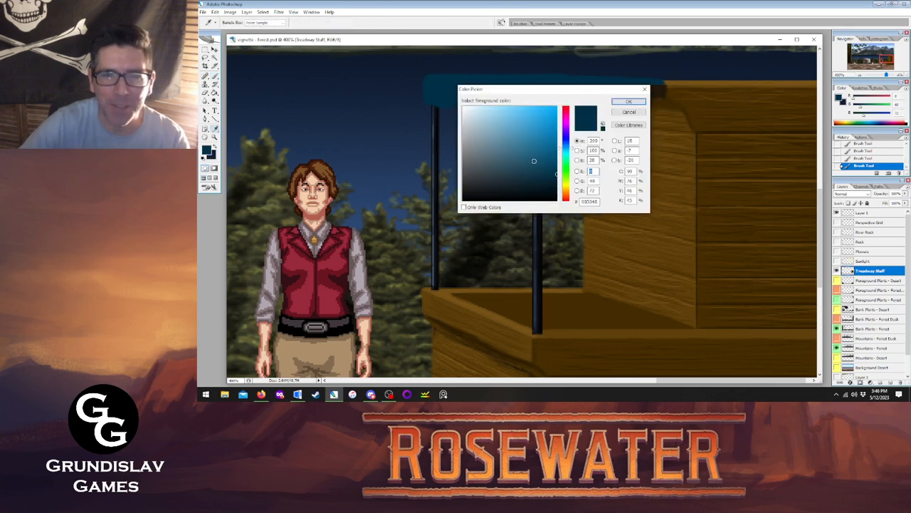
click(628, 101)
key(Tab)
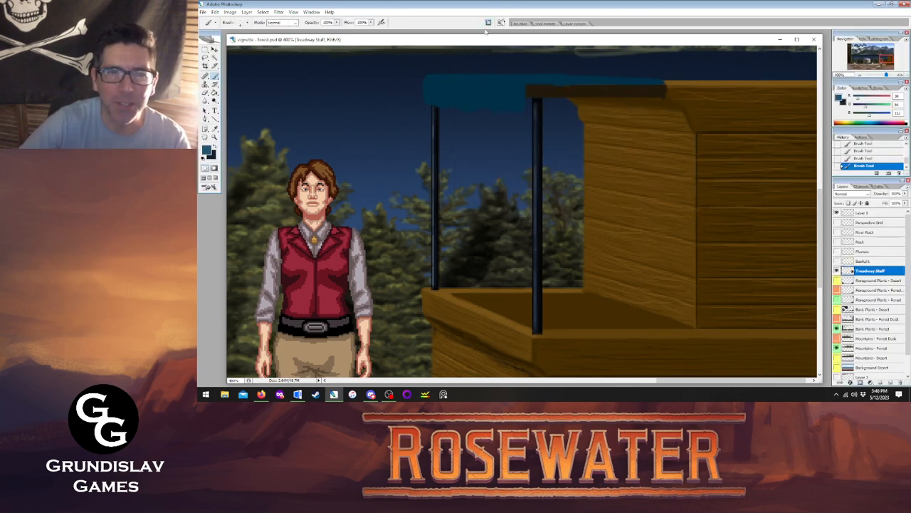
click(520, 23)
key(Tab)
key(Tab)
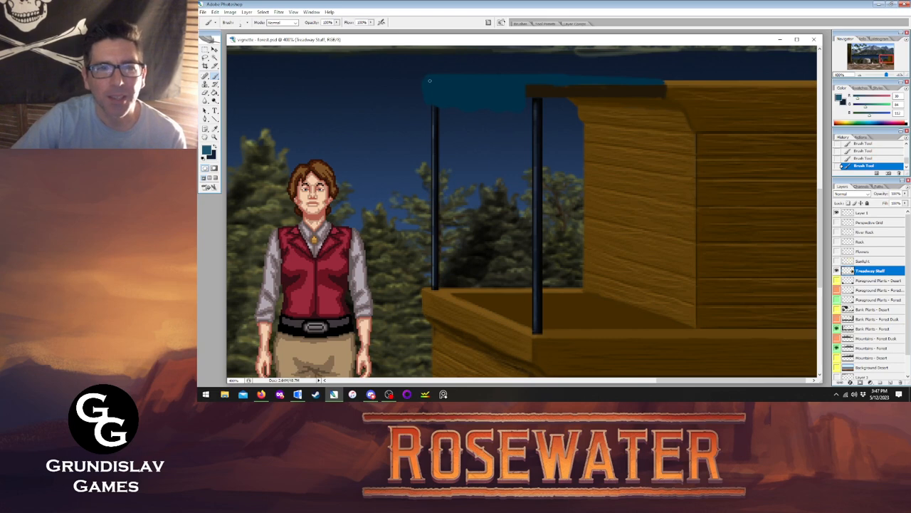
key(Tab)
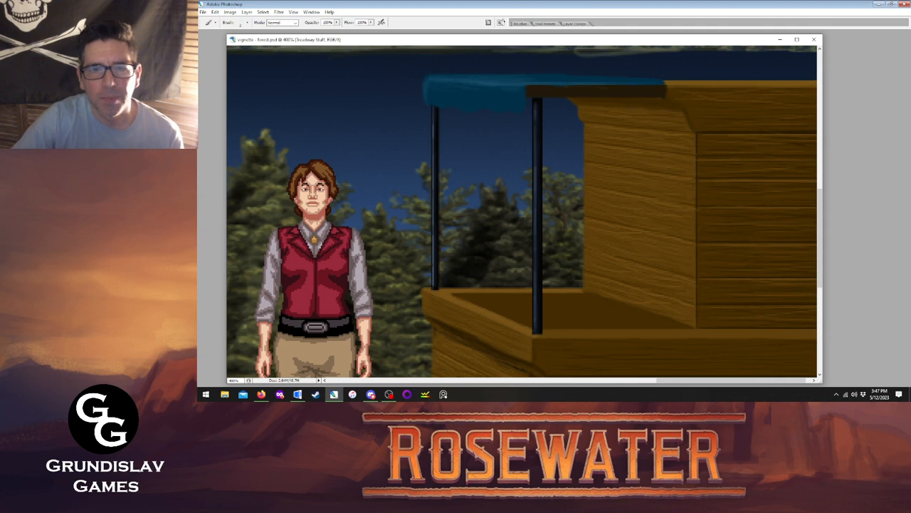
- Sample the awning's teal, darken the foreground colour to near-black blue (#011018), and return to the Brush
key(Tab)
key(i)
click(491, 96)
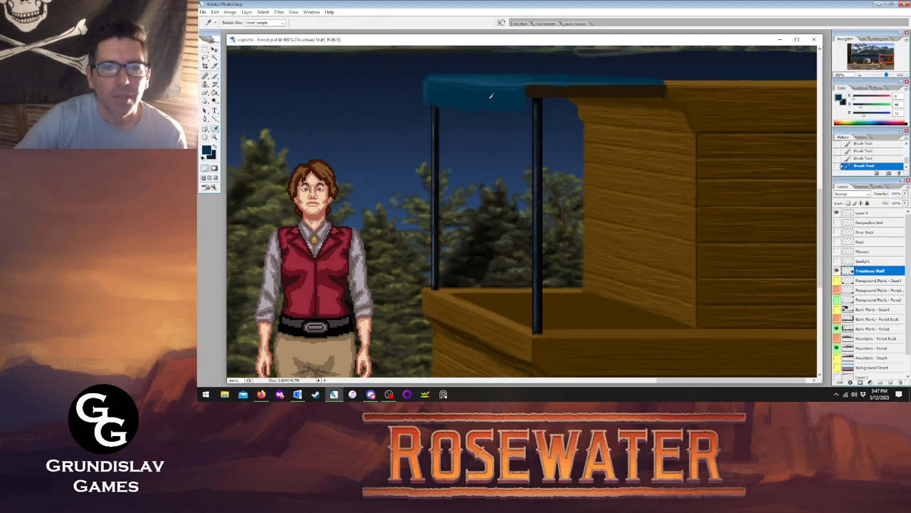
click(207, 150)
click(553, 192)
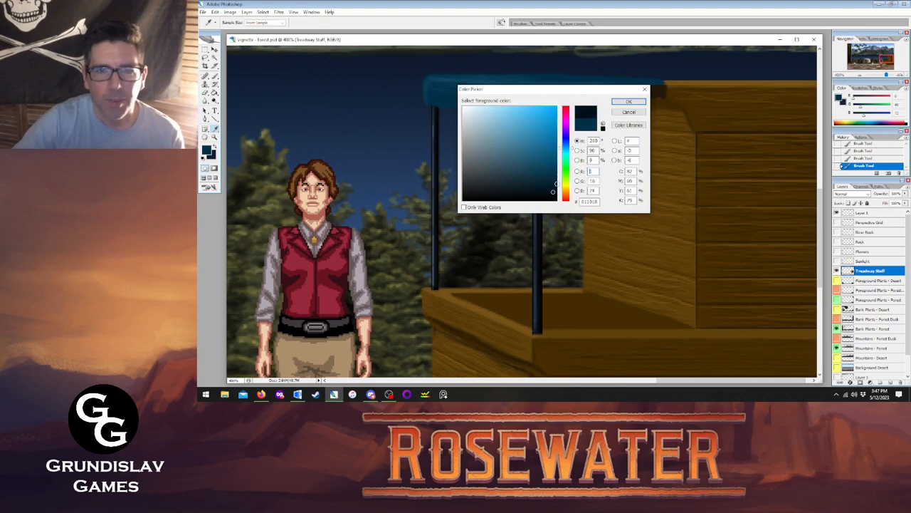
click(628, 101)
key(b)
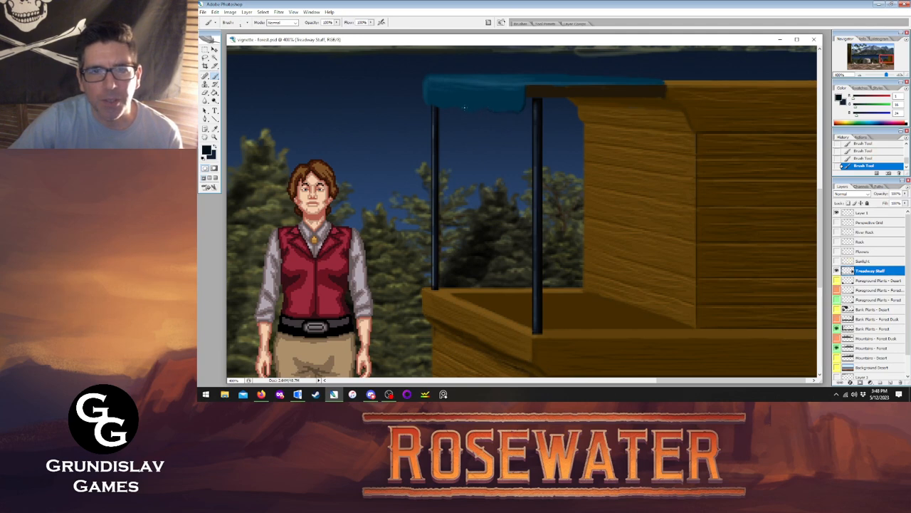
- Brush near-black blue shadows into the awning's folds and along its scalloped lower hem
mouse_move(469, 109)
mouse_down()
mouse_move(476, 109)
mouse_move(454, 106)
mouse_up()
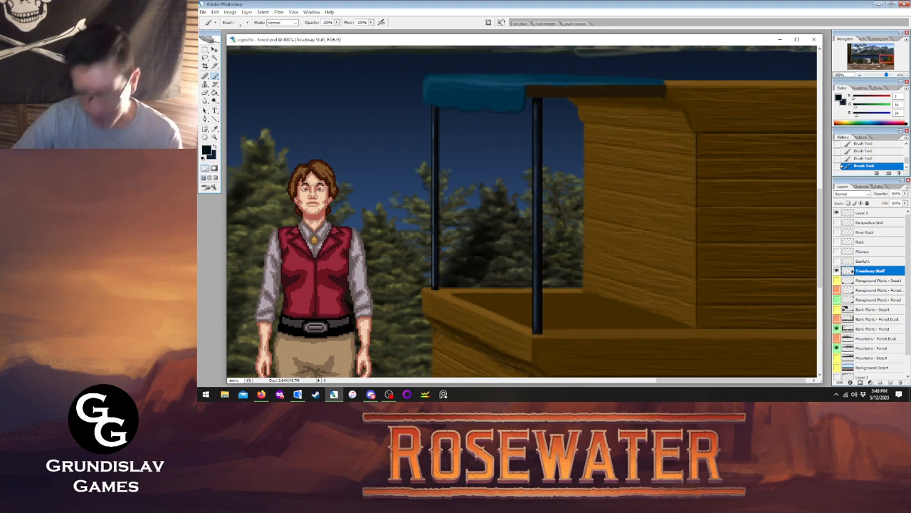
drag(460, 109, 472, 111)
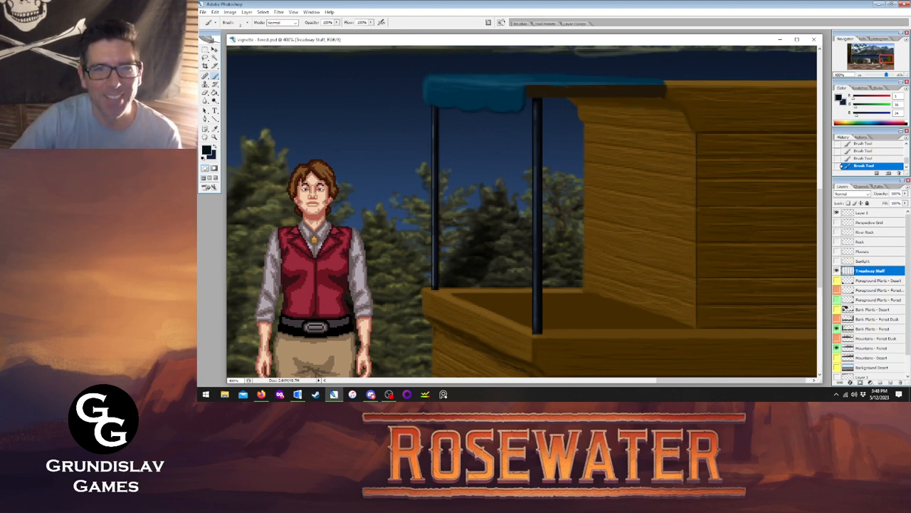
mouse_move(525, 86)
mouse_down()
mouse_move(519, 108)
mouse_move(456, 108)
mouse_up()
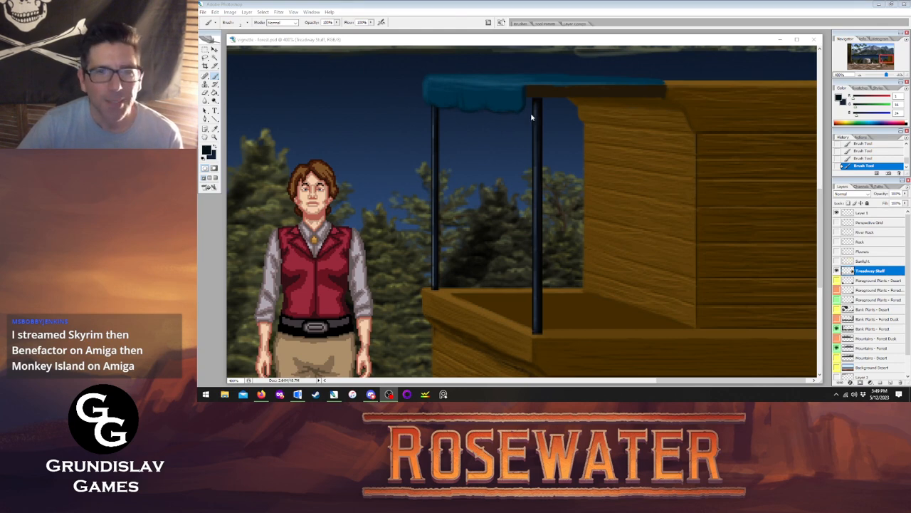
click(560, 44)
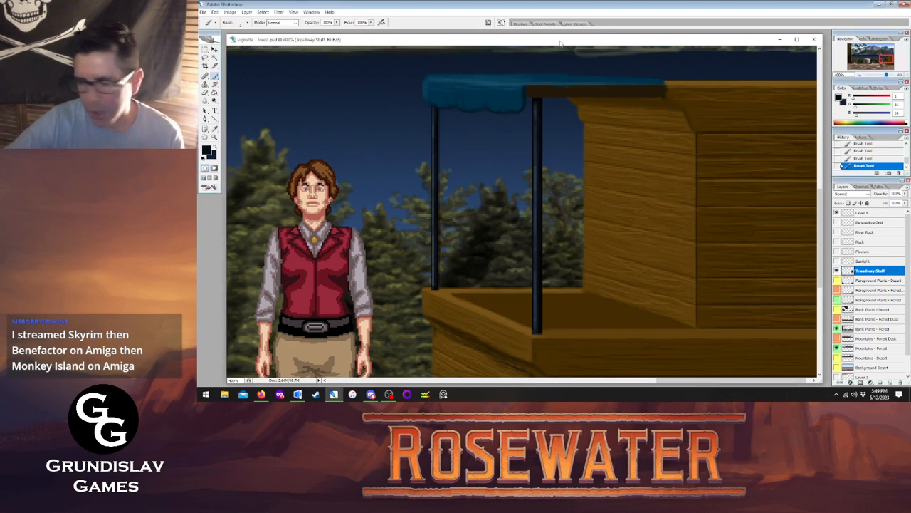
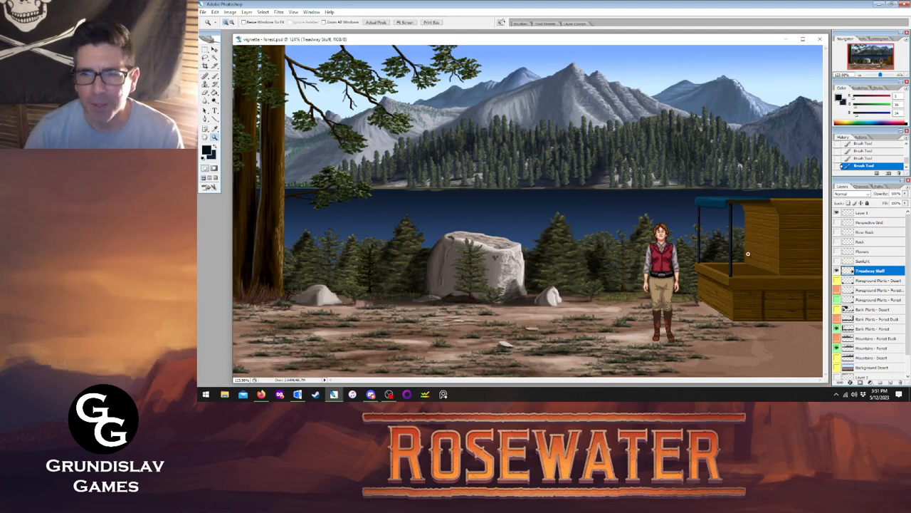
- Inspect the wagon's awning, posts and upper planks at 300% zoom
key(Tab)
click(748, 253)
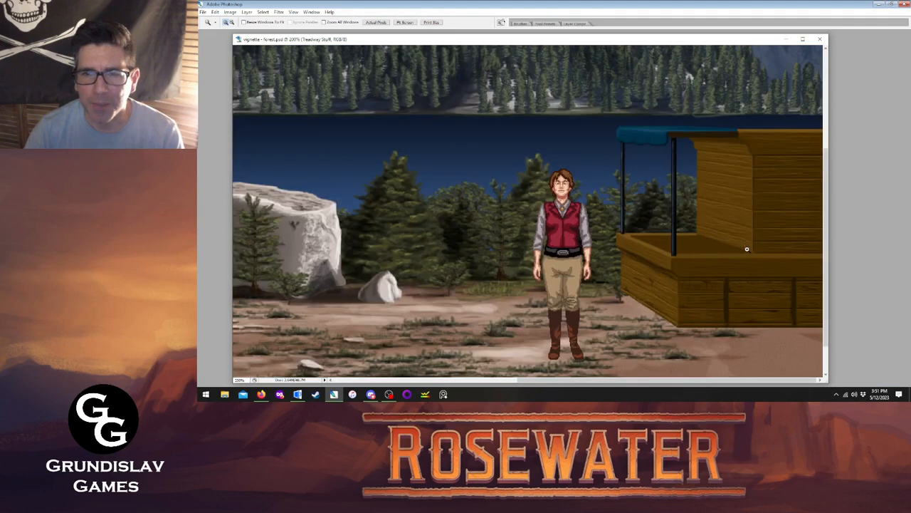
click(699, 201)
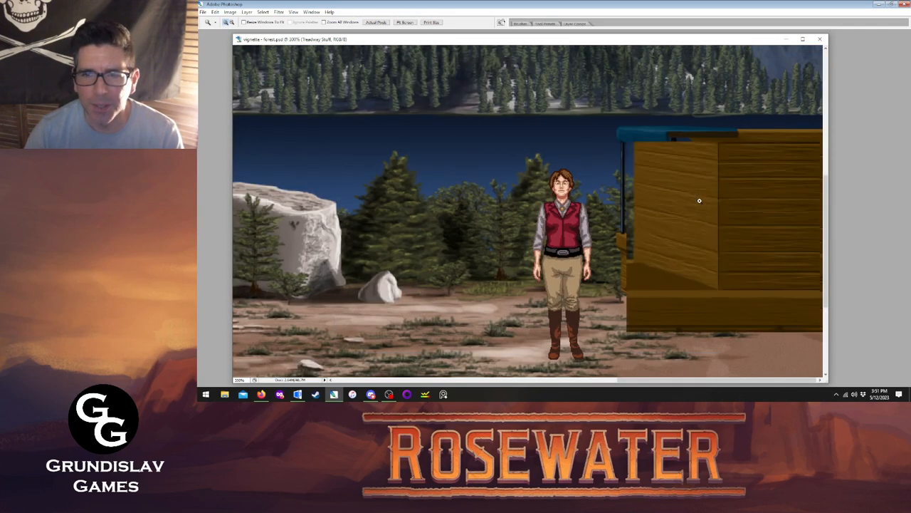
key(Tab)
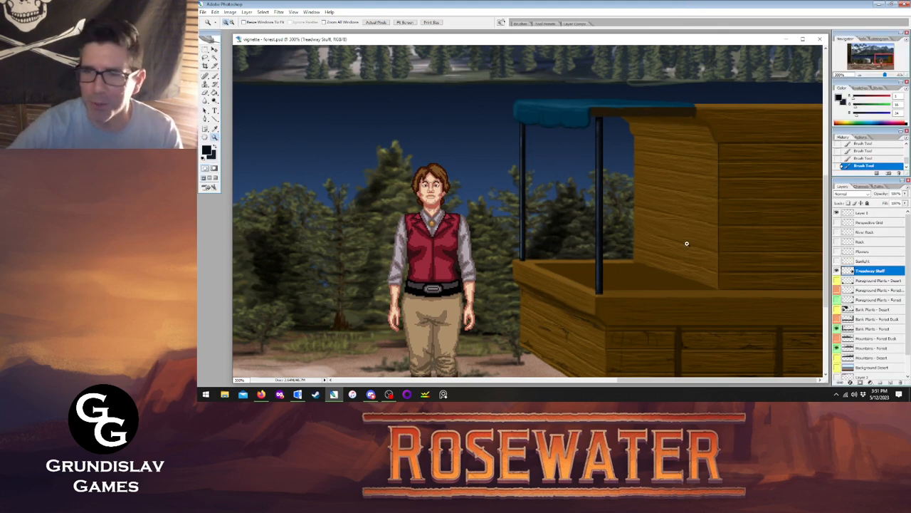
click(215, 129)
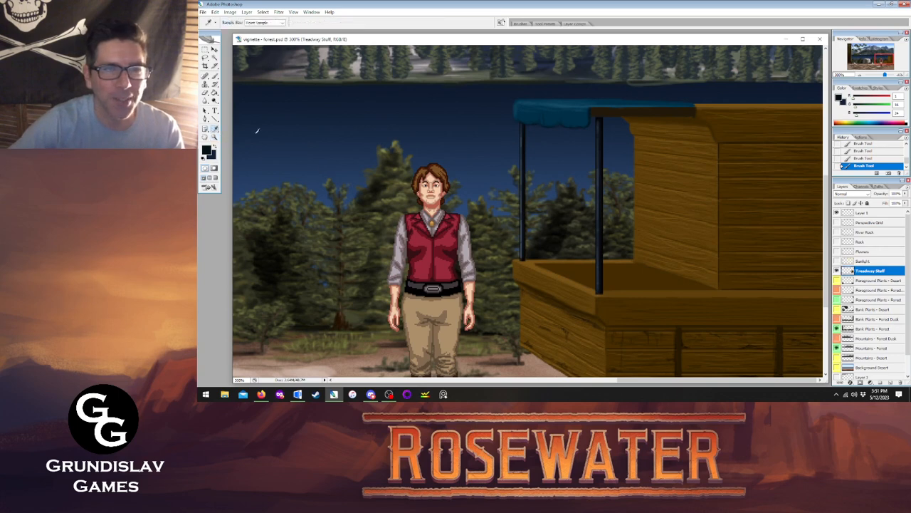
click(622, 274)
click(215, 119)
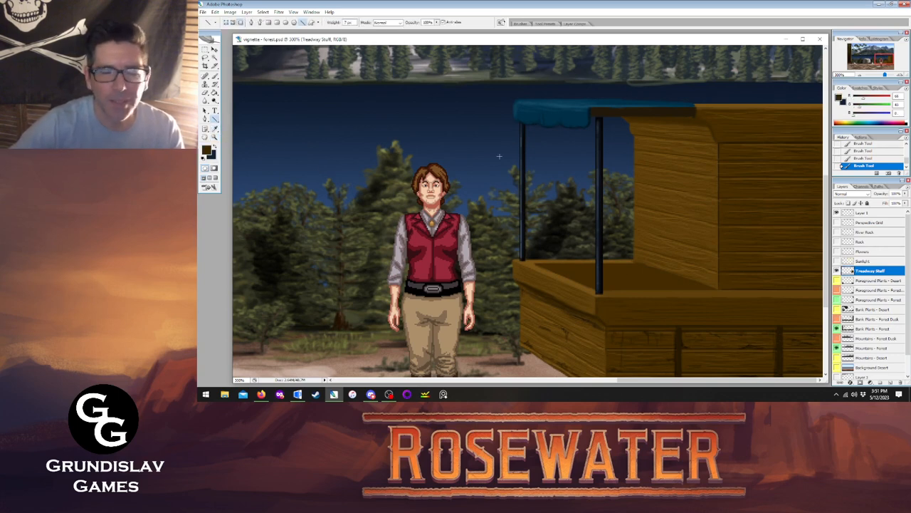
drag(714, 286, 632, 130)
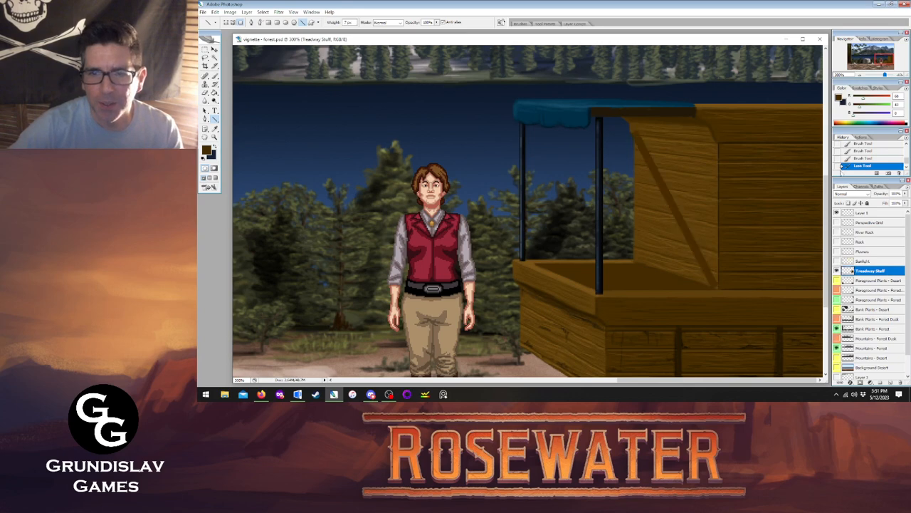
click(870, 158)
- Add a new Normal-mode layer directly above the Treadway Stuff layer
click(246, 12)
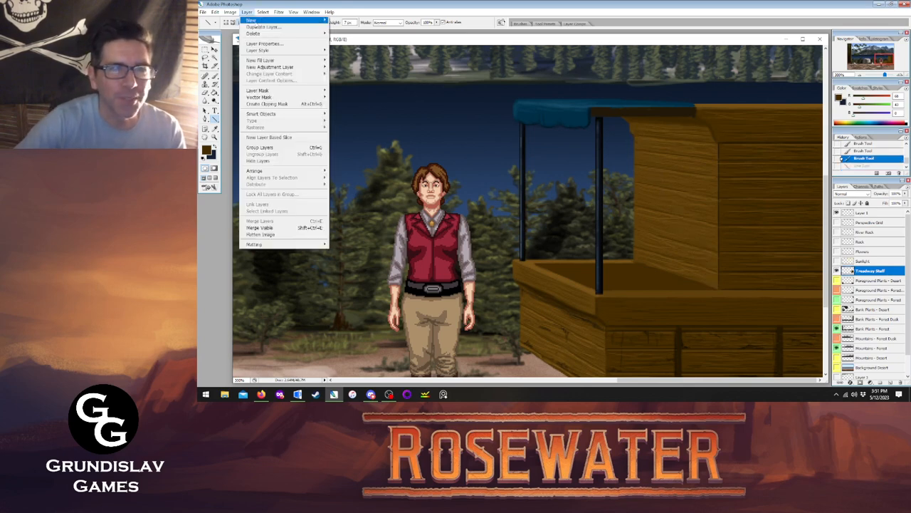
mouse_move(279, 22)
click(349, 23)
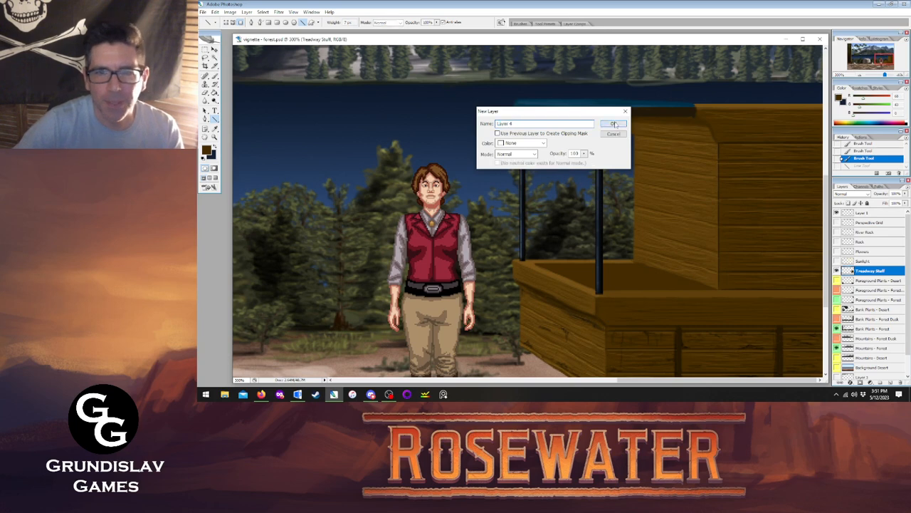
click(615, 124)
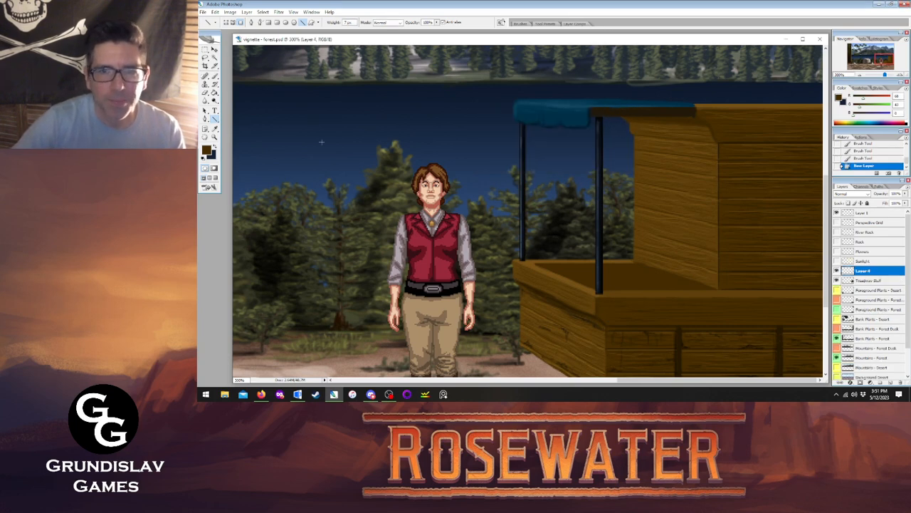
- Set the foreground colour to a very dark navy blue for the wagon's shadow
click(214, 128)
click(206, 151)
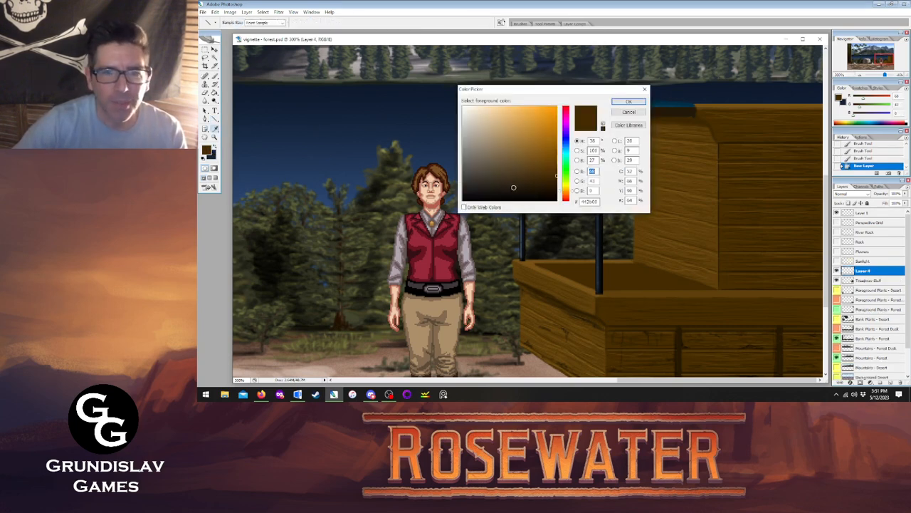
click(566, 143)
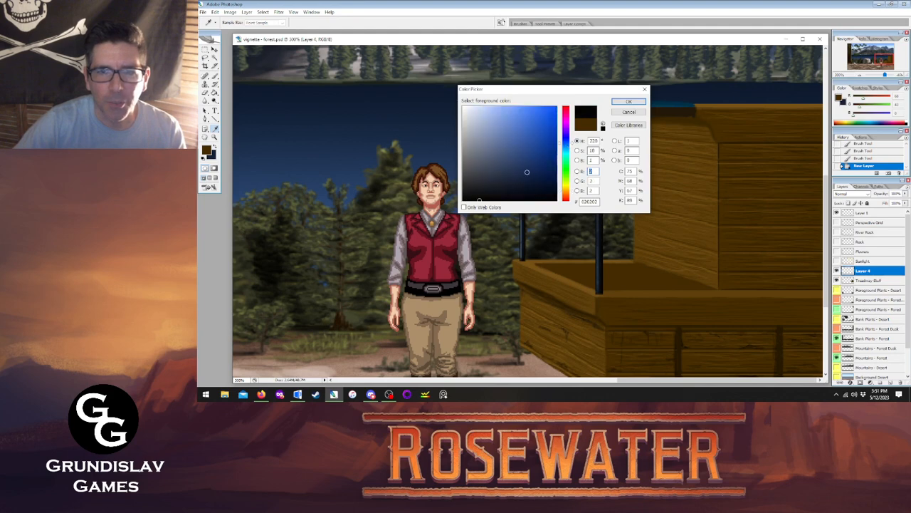
drag(525, 188, 549, 190)
click(628, 101)
- Outline a triangular shadow on the wagon's side wall with thin lines, running from the wall's lower corner up to the roof overhang
key(u)
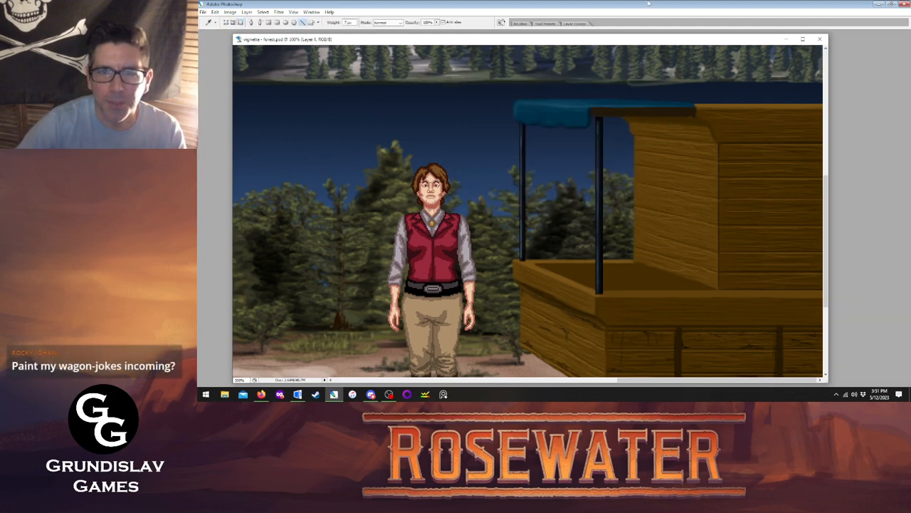
key(bracketleft)
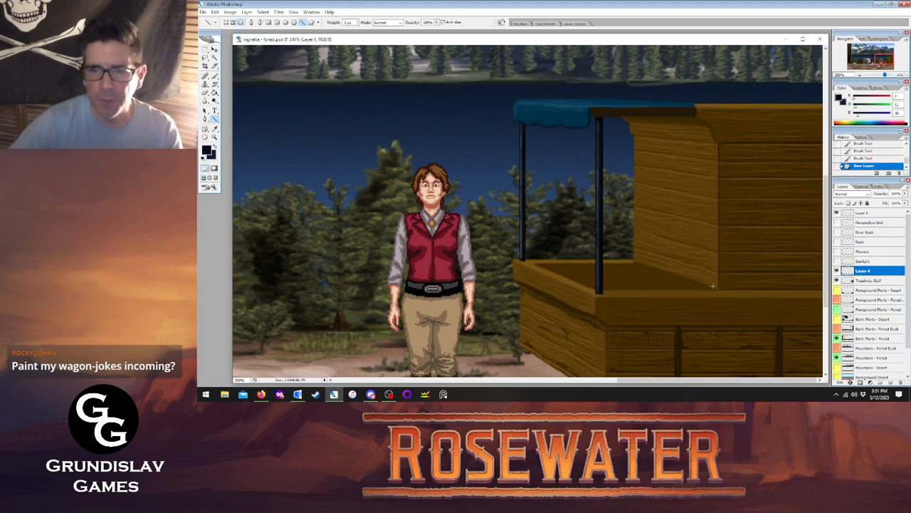
key(Tab)
drag(715, 288, 634, 137)
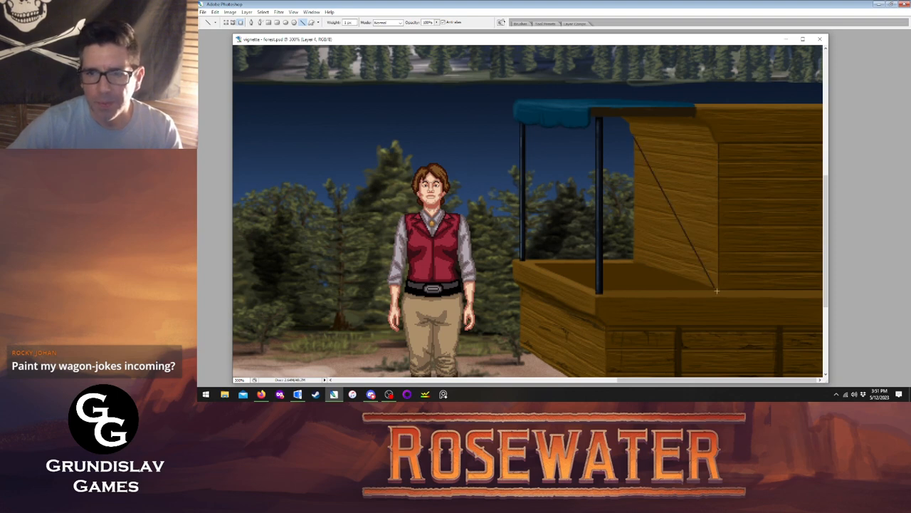
mouse_move(716, 289)
mouse_down()
mouse_move(709, 127)
mouse_move(695, 118)
mouse_move(619, 116)
mouse_up()
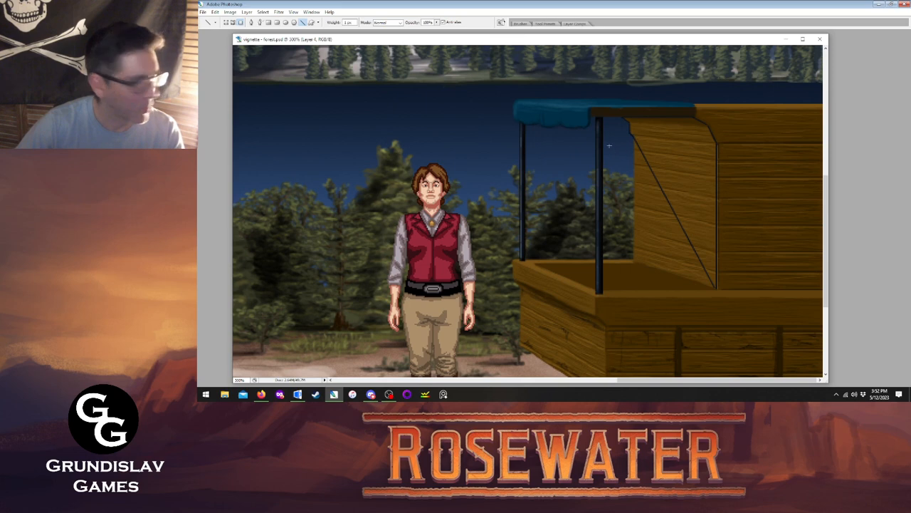
key(Tab)
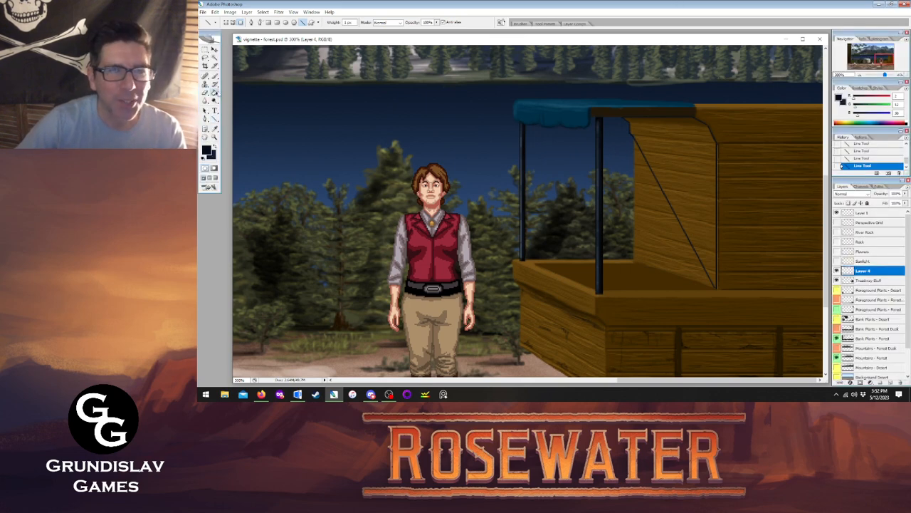
- Fill the outlined wall shadow with dark navy and brush over the gaps at its corners
click(216, 92)
click(656, 158)
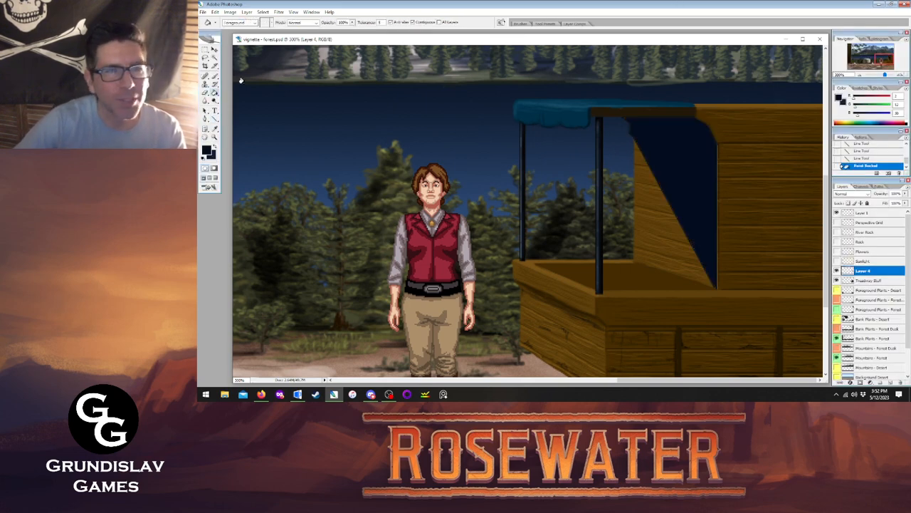
click(216, 75)
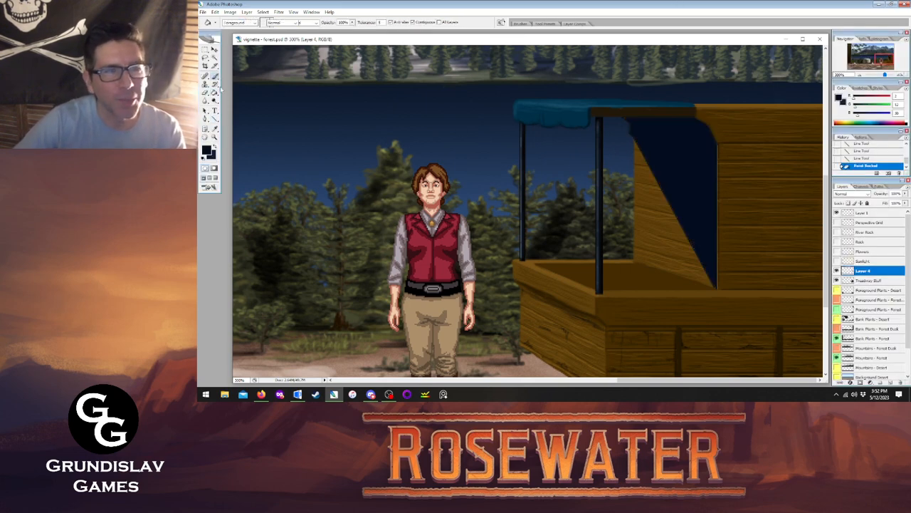
click(624, 119)
click(627, 119)
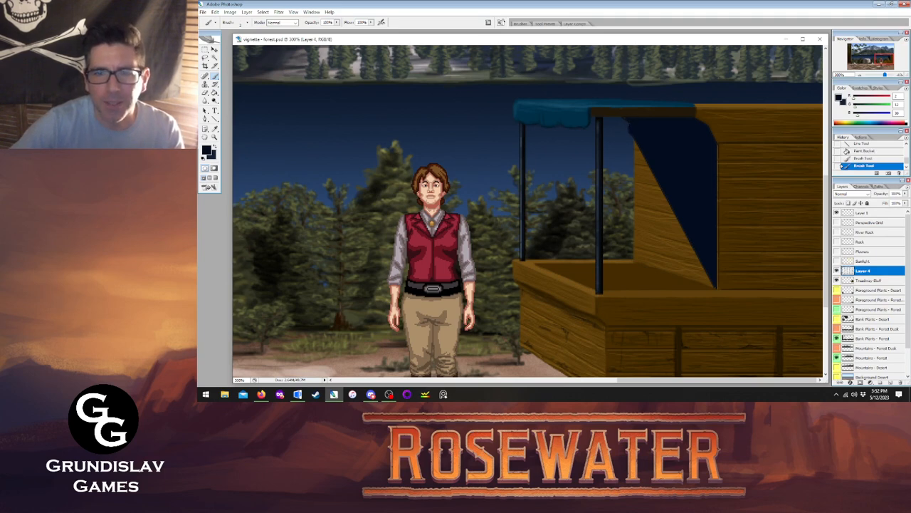
click(715, 285)
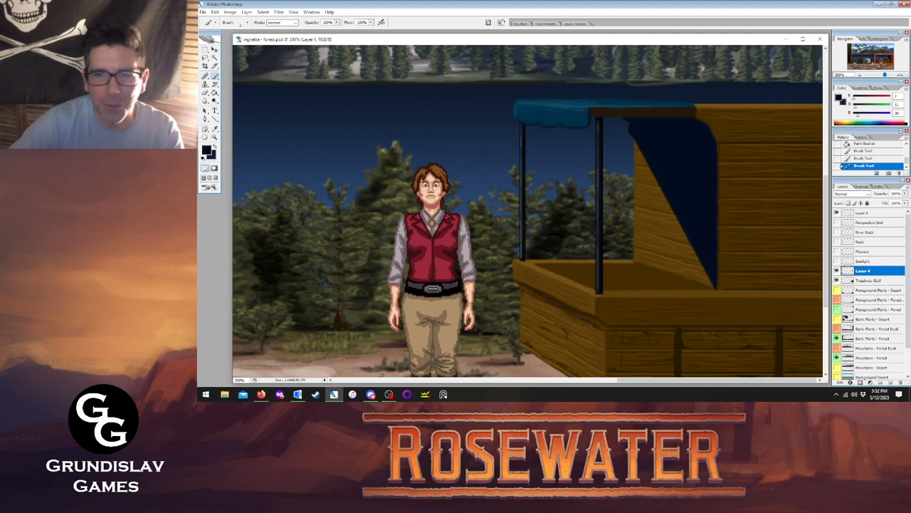
click(715, 140)
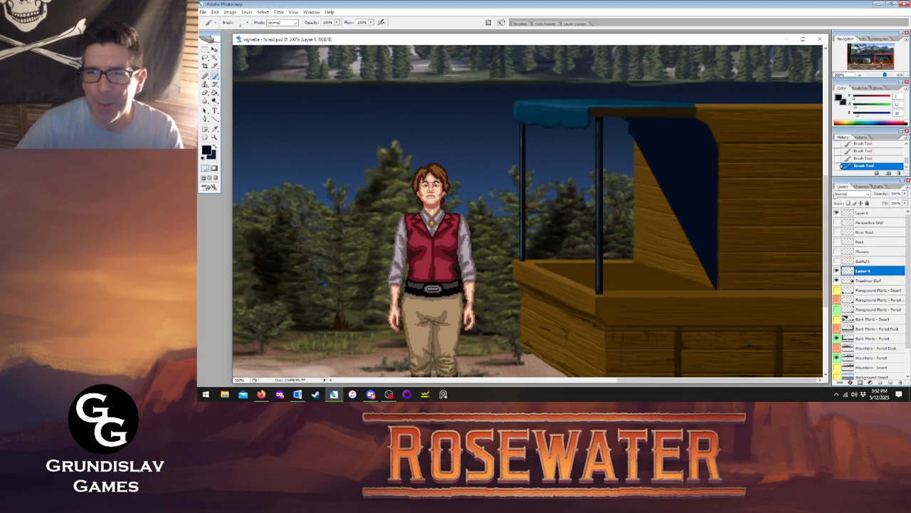
- Set the shadow layer's blend mode to Hard Light and lower its opacity to about 50%
click(850, 193)
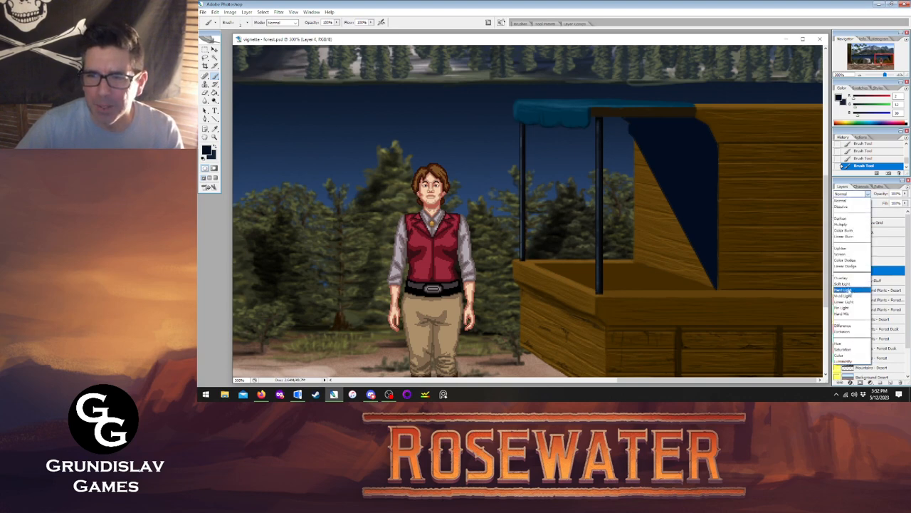
click(848, 289)
click(906, 195)
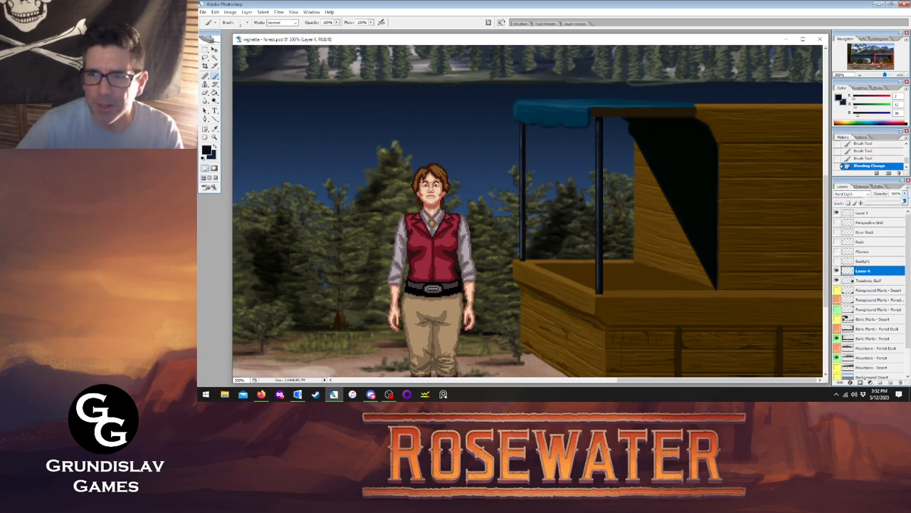
drag(904, 201, 887, 202)
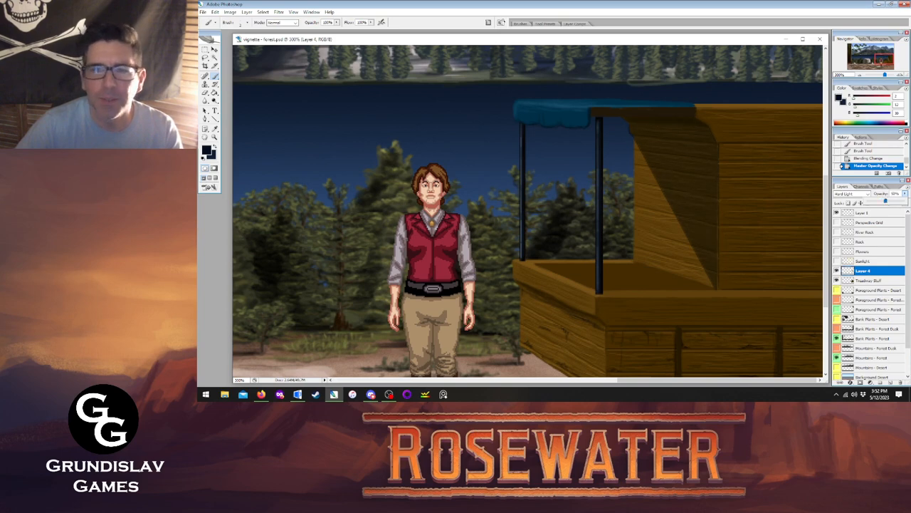
- Soften the wall shadow's edges with a Gaussian Blur and check the blurred shadow on the canvas
click(278, 12)
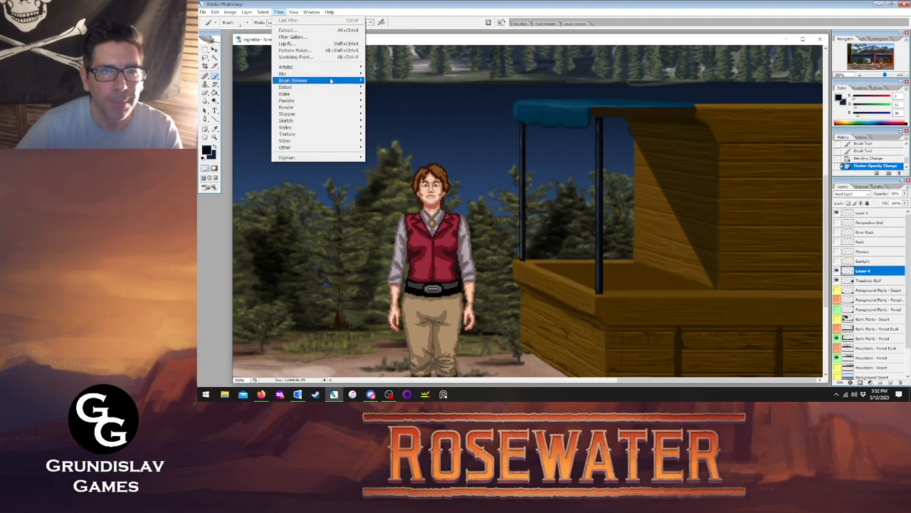
mouse_move(338, 74)
click(385, 101)
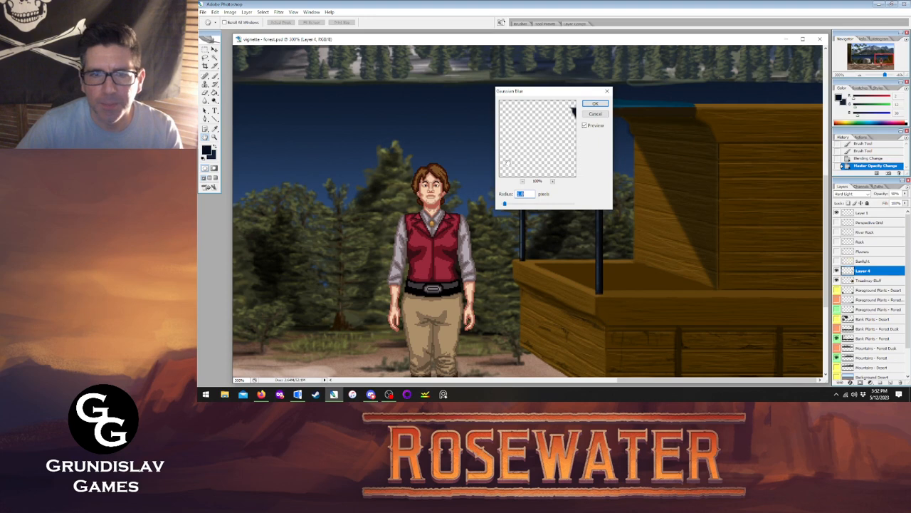
click(595, 104)
key(Tab)
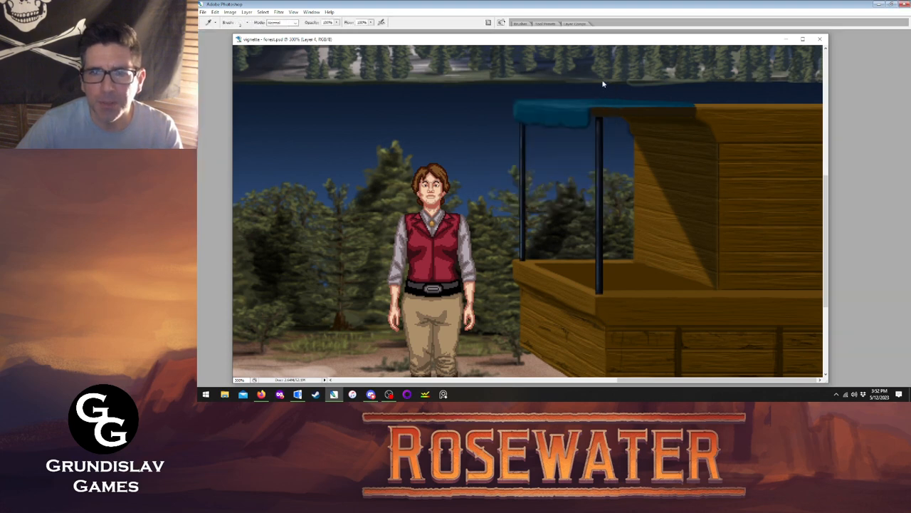
key(Tab)
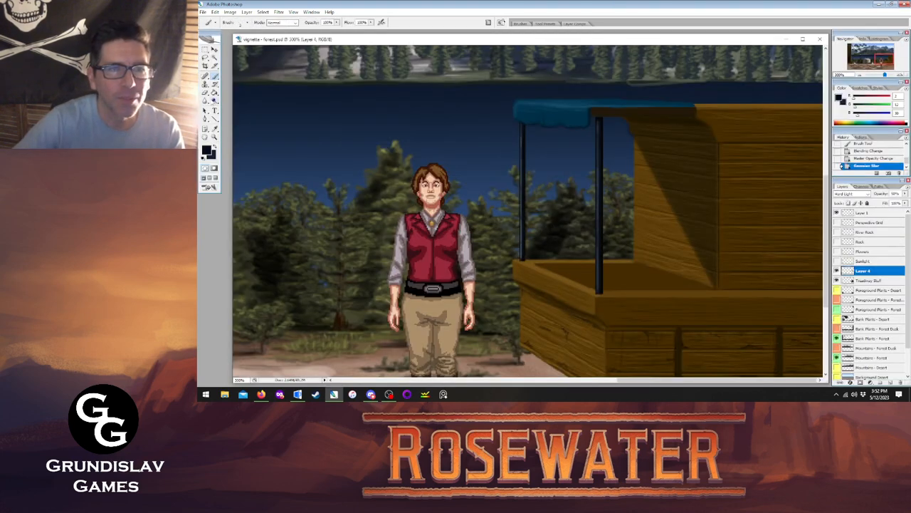
- Erase the shadow spilling past the wall's outer edge below the overhang, and merge the shadow layer down into Treadway Stuff
key(e)
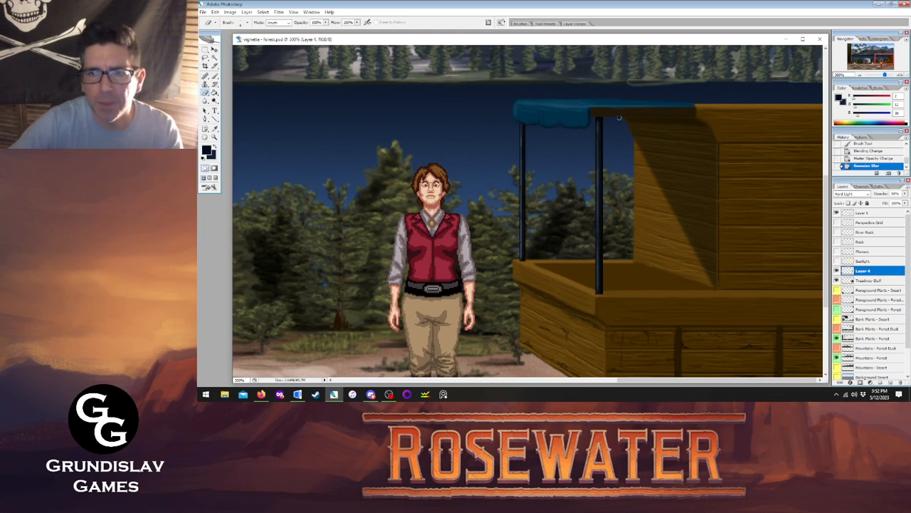
drag(621, 121, 632, 147)
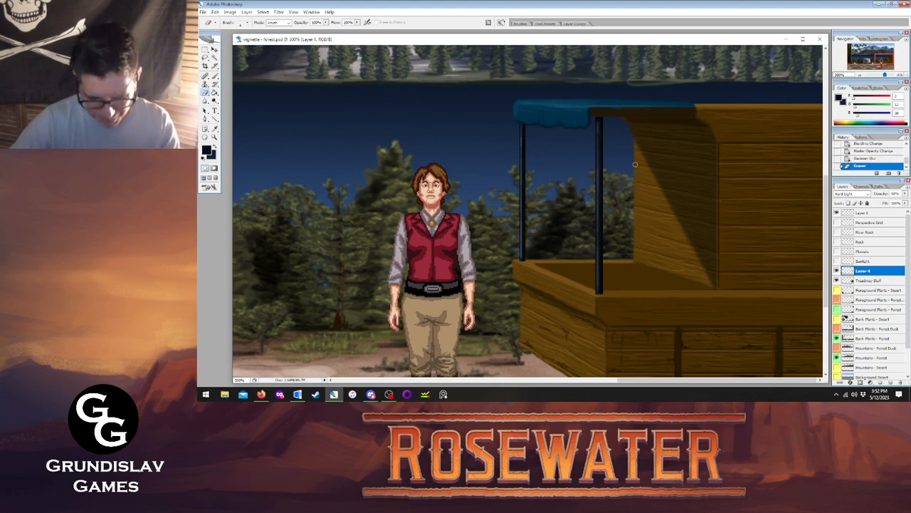
key(ctrl+e)
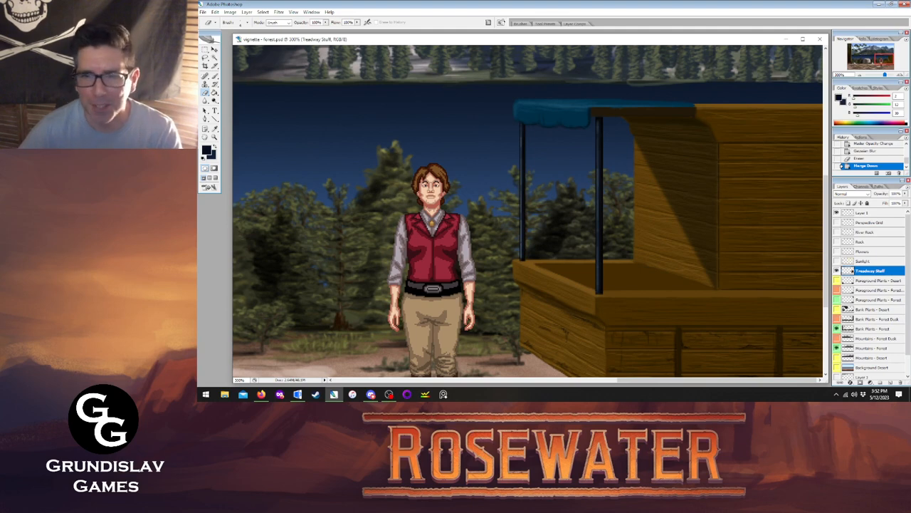
scroll(690, 253, down, 5)
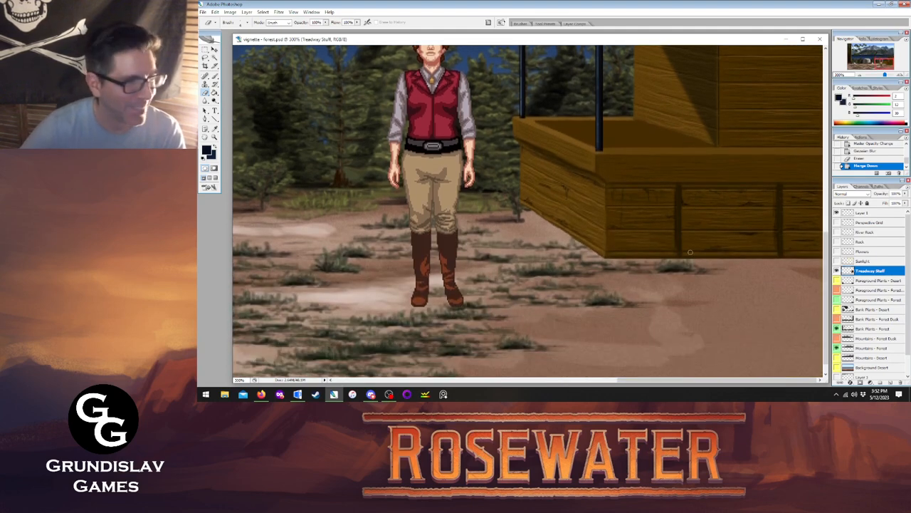
key(alt+Tab)
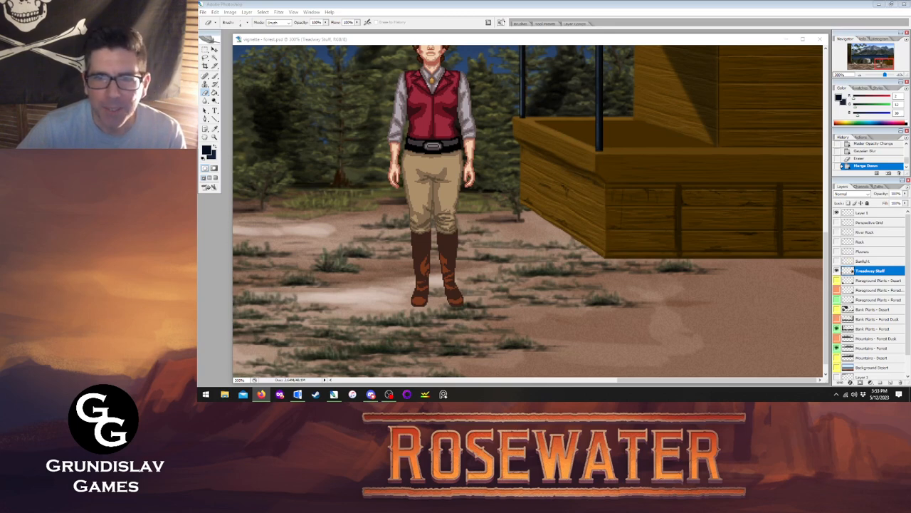
scroll(524, 266, up, 5)
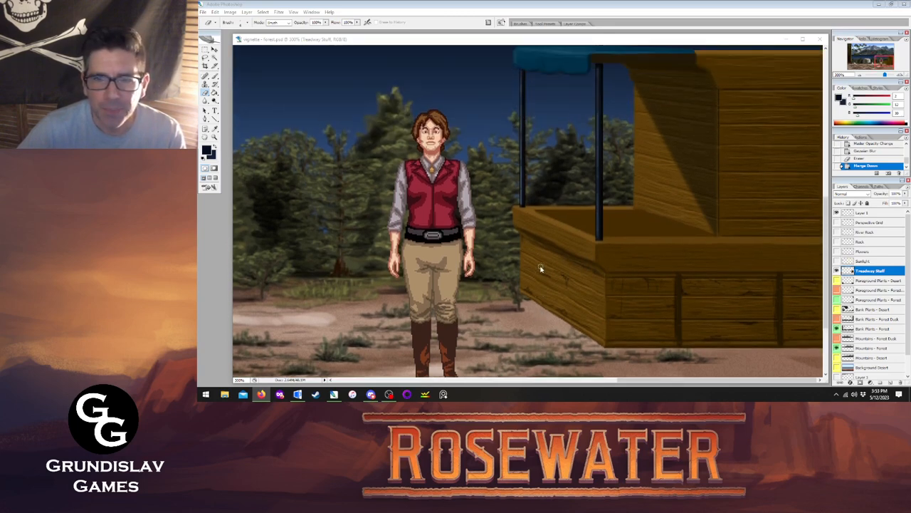
scroll(540, 268, down, 2)
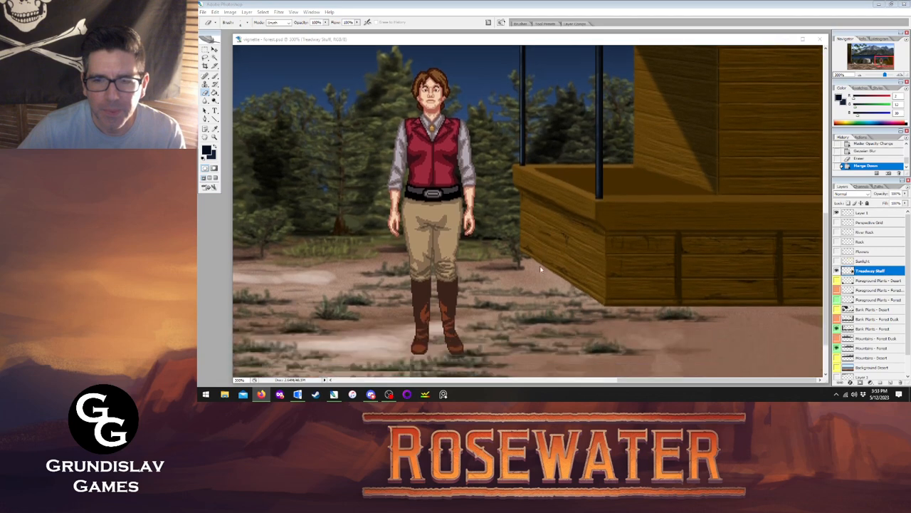
scroll(539, 268, down, 2)
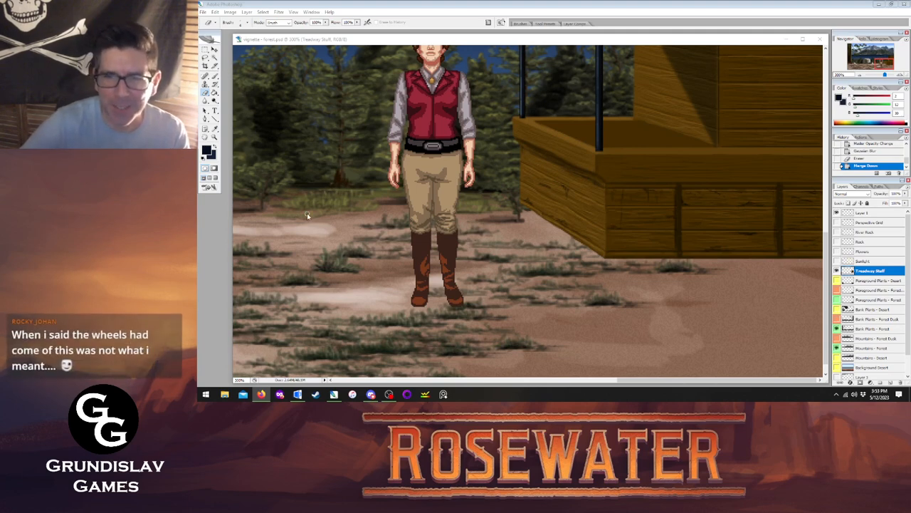
click(696, 56)
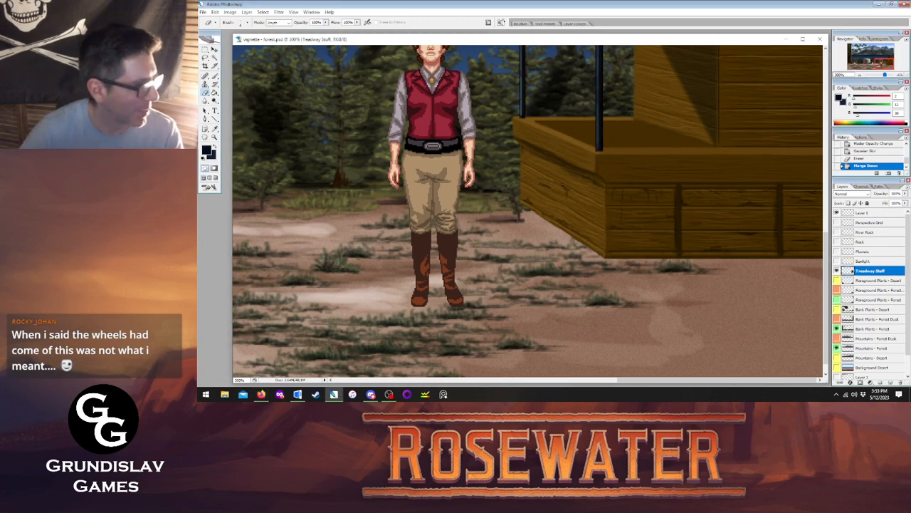
key(alt+Tab)
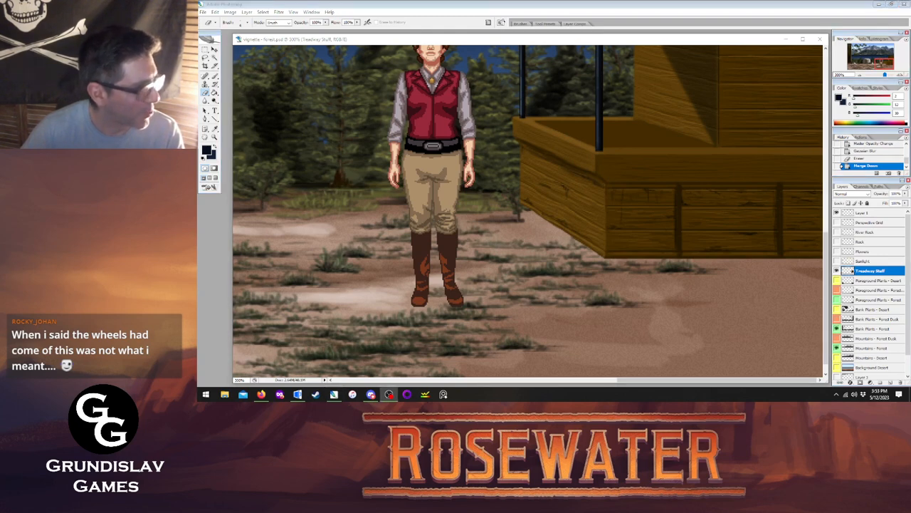
- Add a new empty layer directly above the Treadway Stuff layer with the whole vignette in view
key(alt+Tab)
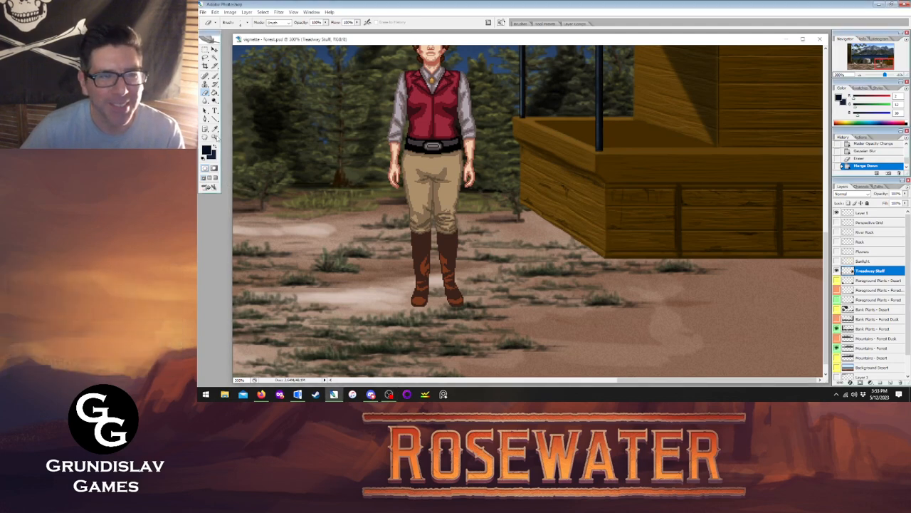
key(z)
key(Tab)
right_click(552, 206)
click(564, 211)
key(Tab)
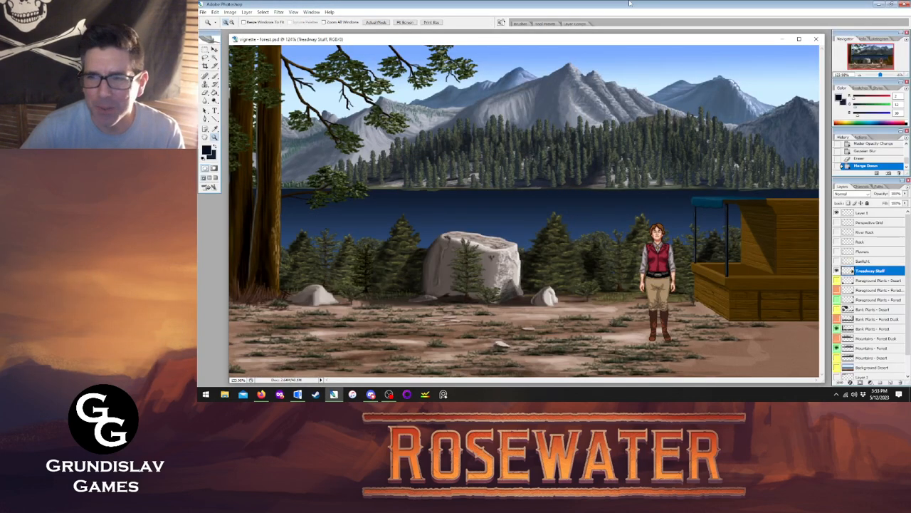
click(247, 12)
mouse_move(299, 20)
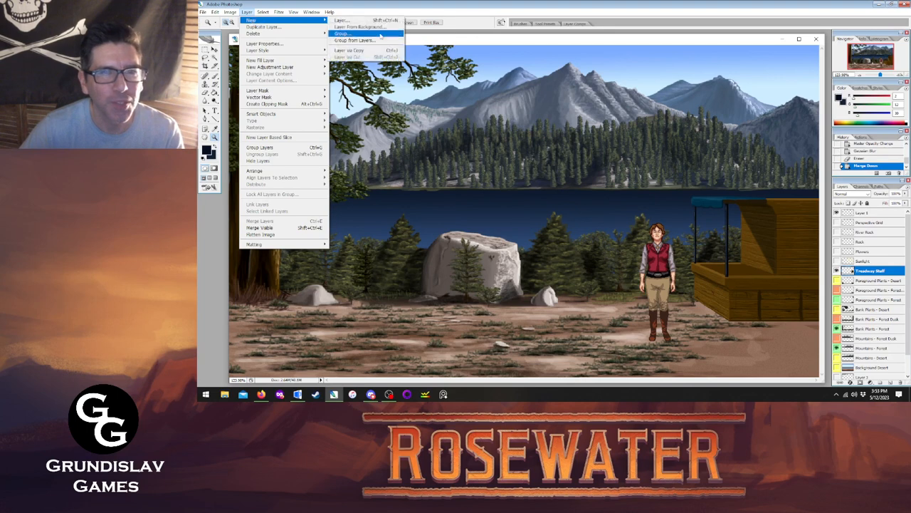
click(366, 20)
click(608, 122)
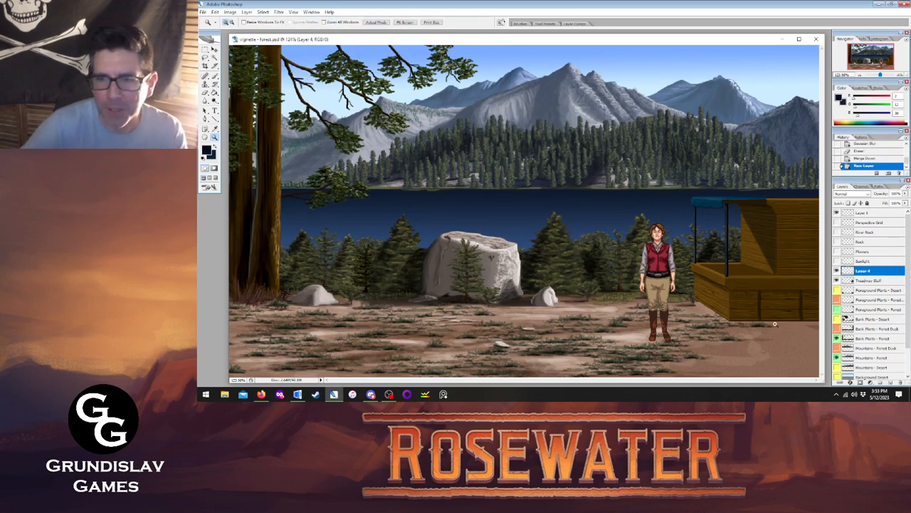
- Set up the Custom Shape tool with the thin circular ring shape for a wagon wheel
click(215, 119)
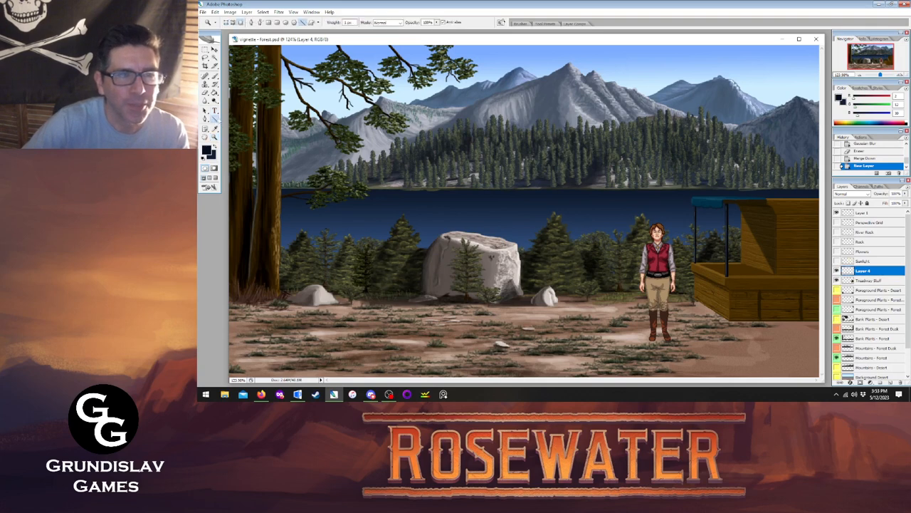
click(311, 22)
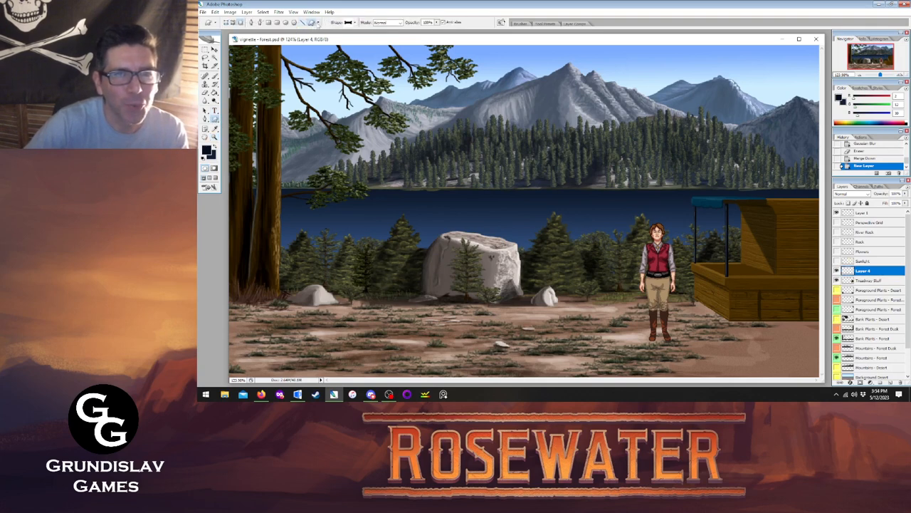
click(318, 23)
key(Tab)
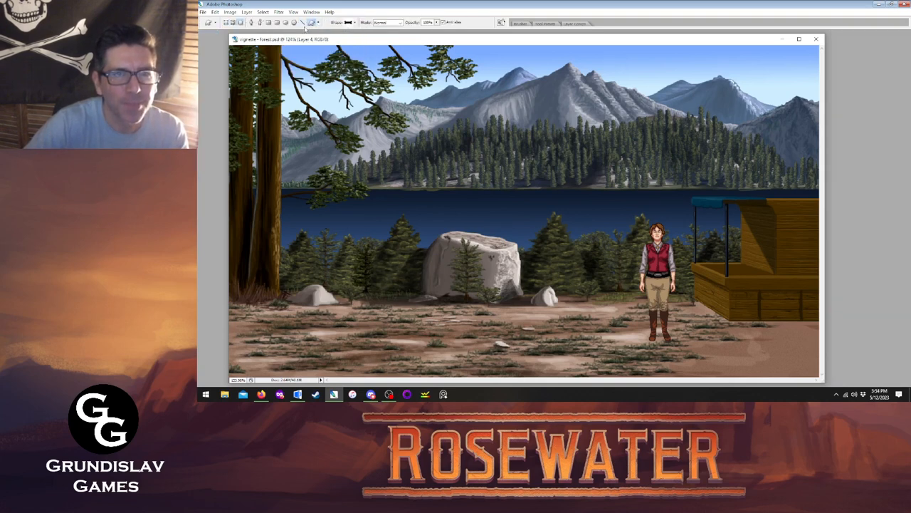
key(Tab)
click(354, 23)
scroll(381, 48, down, 3)
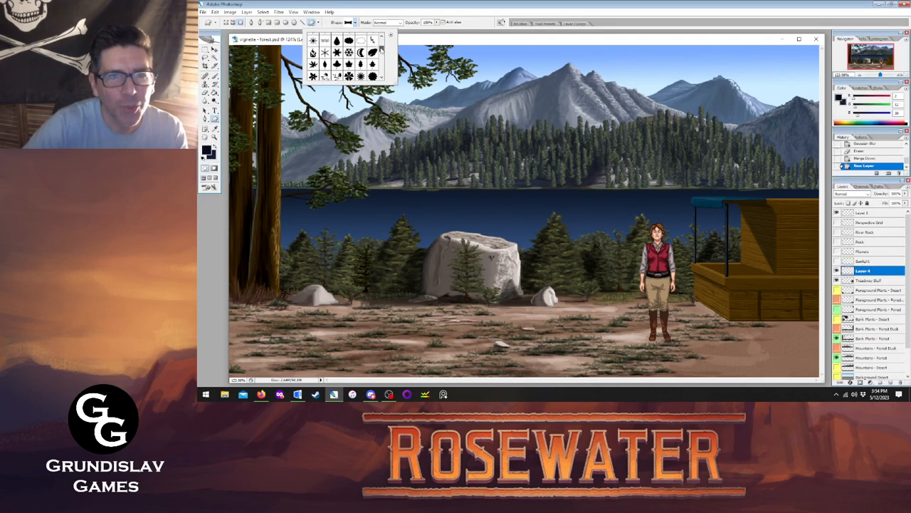
scroll(382, 47, up, 5)
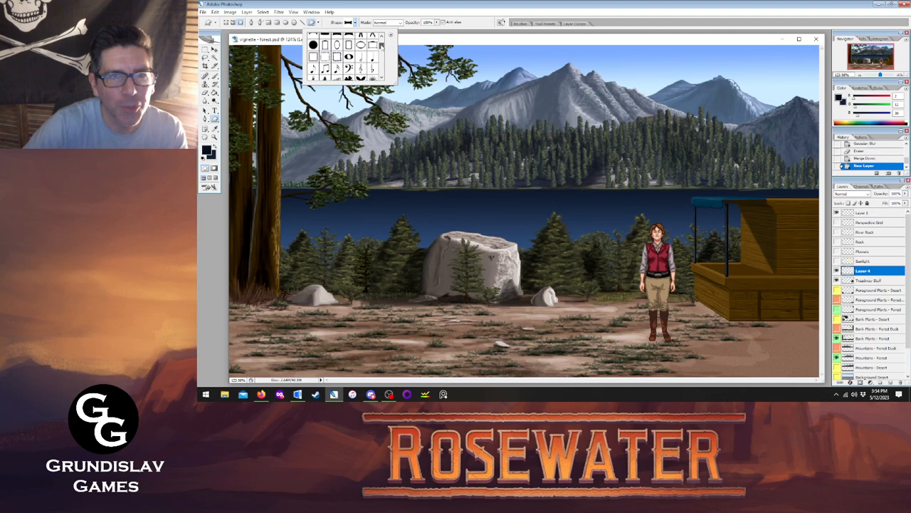
drag(381, 45, 380, 62)
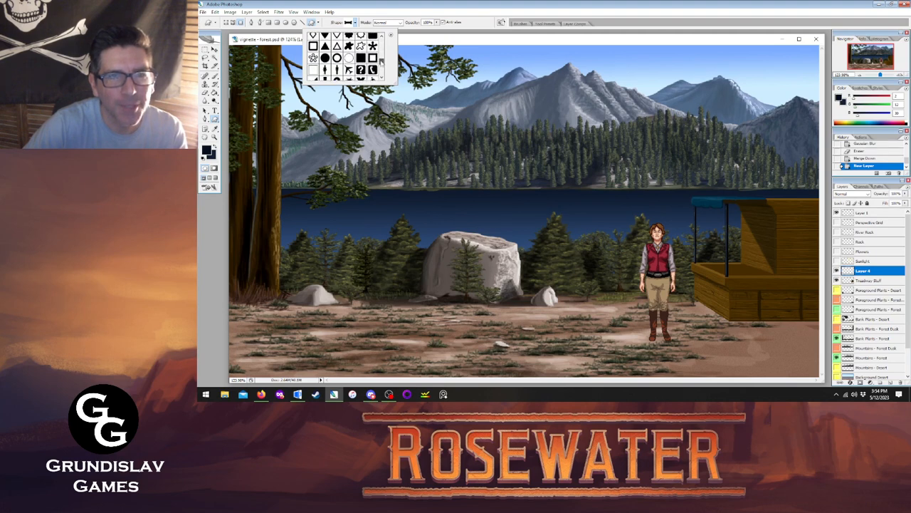
click(337, 58)
click(355, 23)
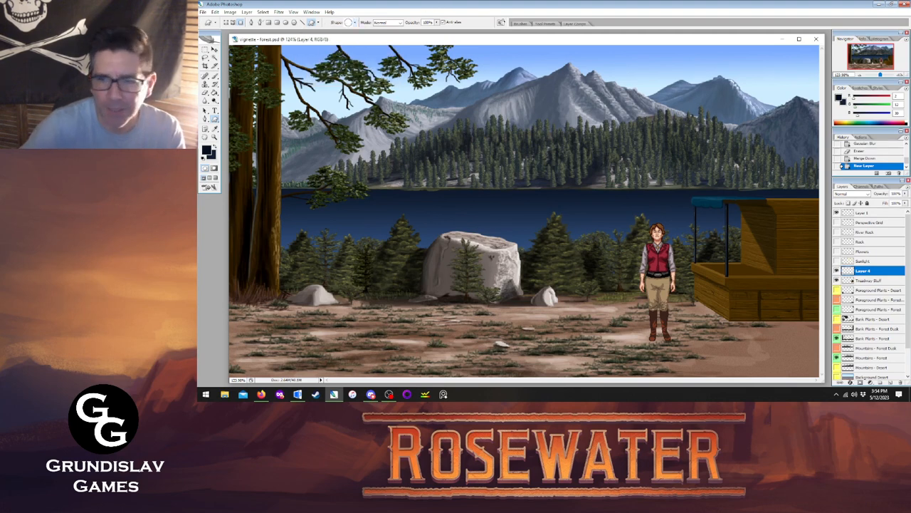
- Set the foreground colour to a dark brown and draw a large wheel ring overlapping the wagon's lower side and the ground
click(208, 150)
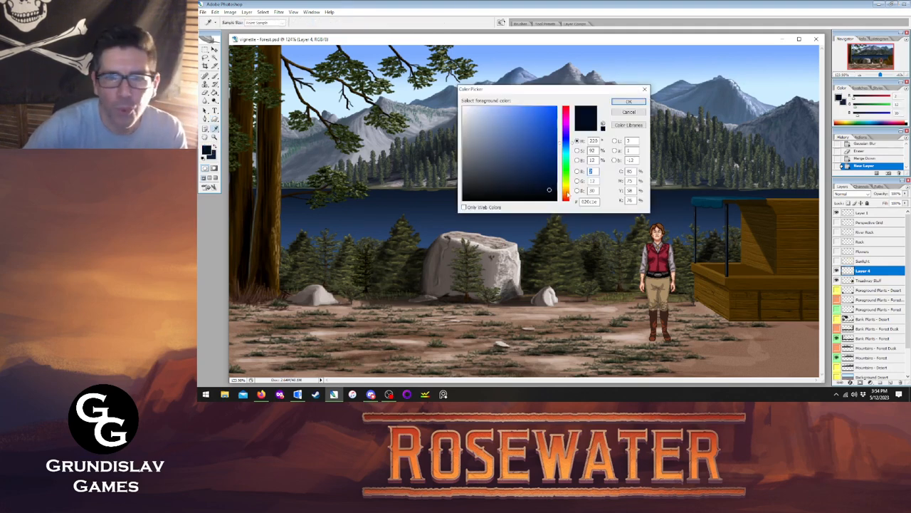
click(565, 192)
drag(500, 172, 509, 179)
click(624, 104)
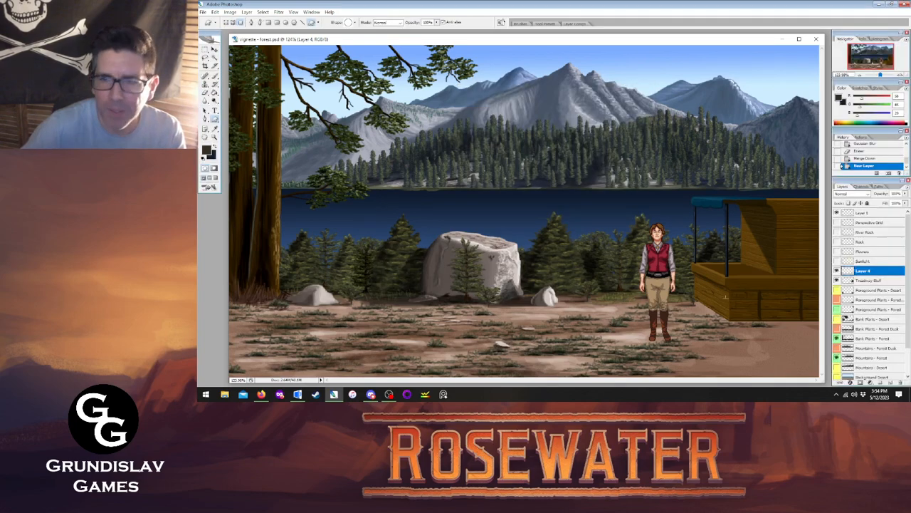
drag(745, 275, 831, 363)
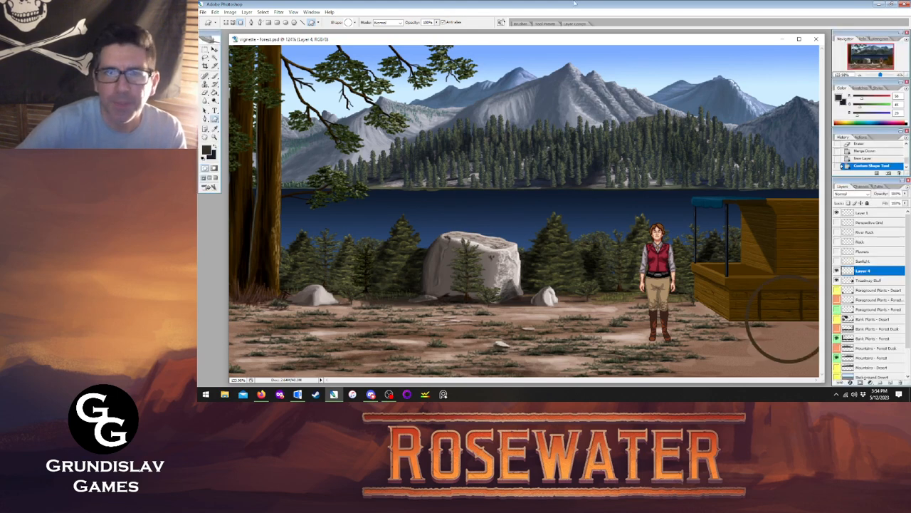
- Move the wheel ring away from the wagon to the area over the distant forest and mountains
key(Tab)
key(v)
drag(783, 308, 476, 120)
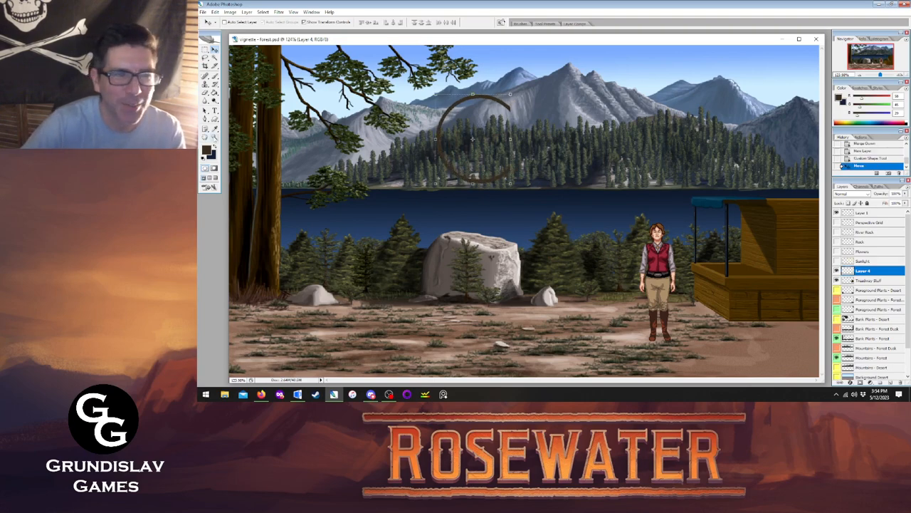
- Draw a thin vertical line with the Line tool through the wheel ring's centre, from its upper rim to its lower rim
key(z)
click(502, 142)
click(499, 185)
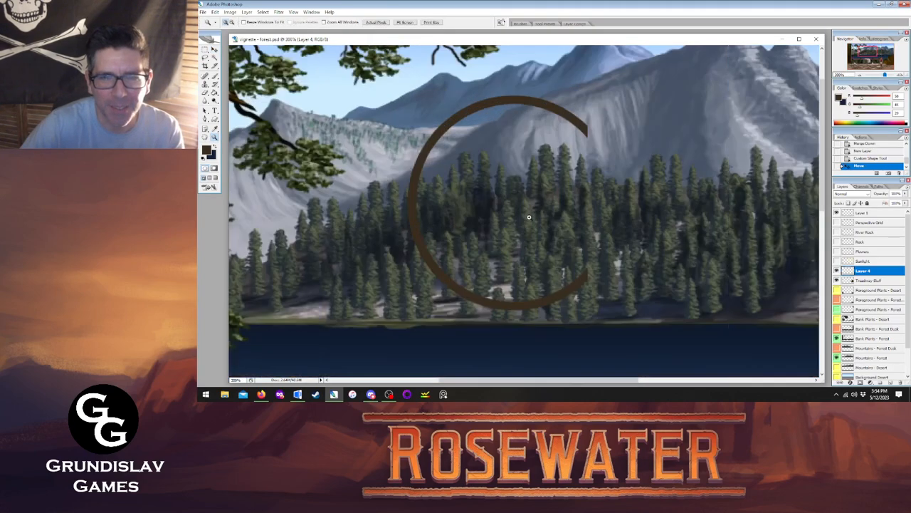
click(470, 202)
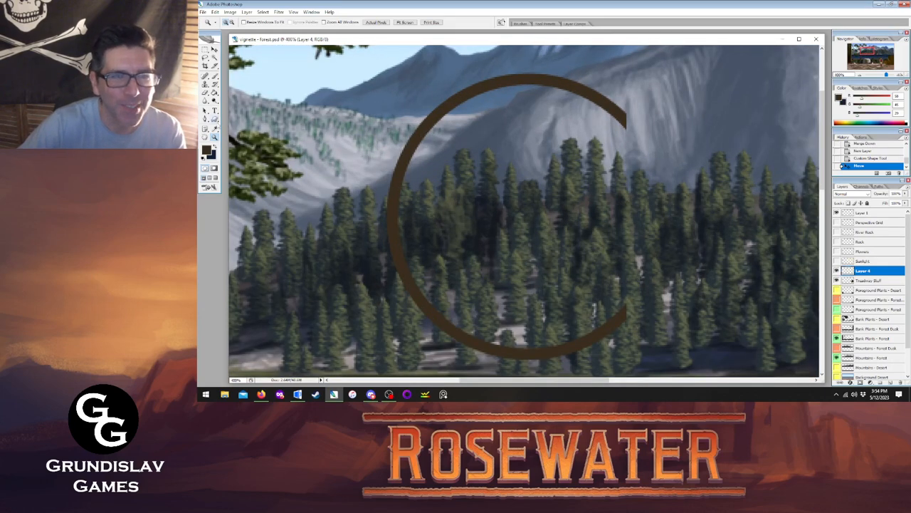
click(215, 129)
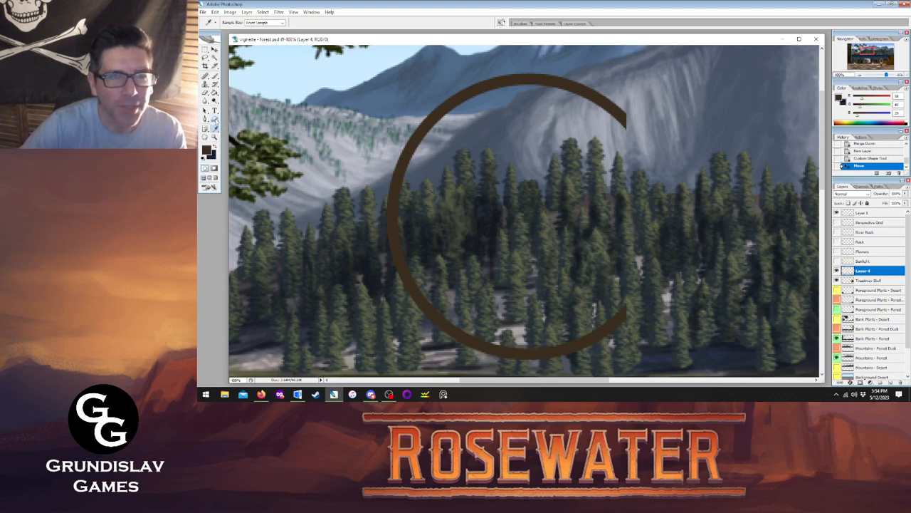
click(215, 120)
click(303, 23)
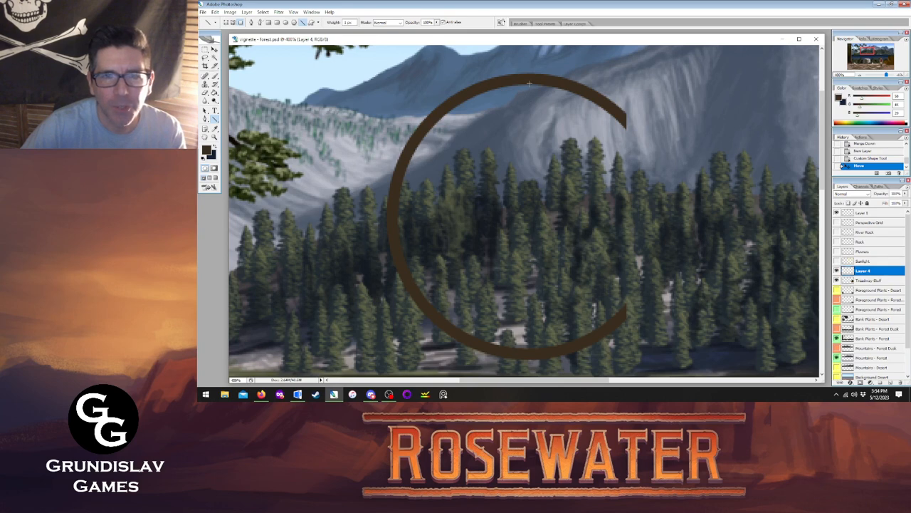
drag(529, 84, 541, 350)
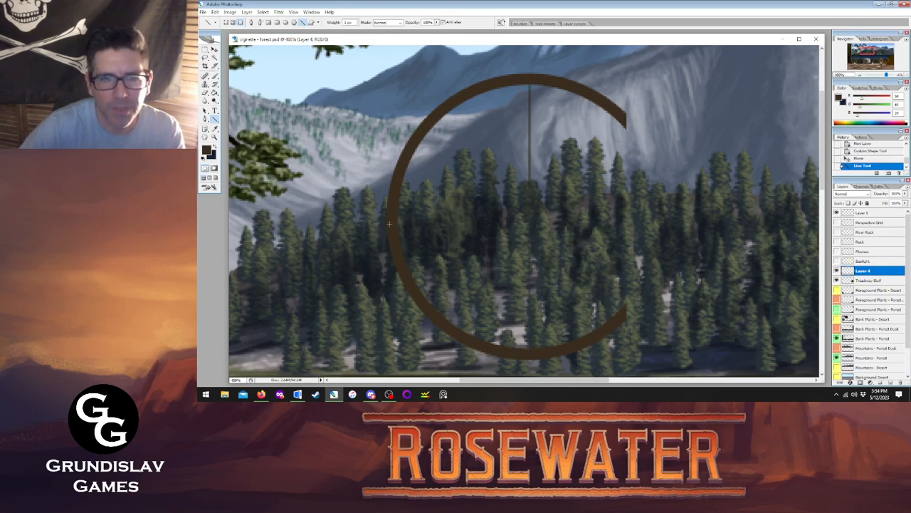
- Draw a horizontal guide line across the wheel ring and paint a round dark brown hub where the two guides cross
drag(389, 224, 638, 224)
click(214, 76)
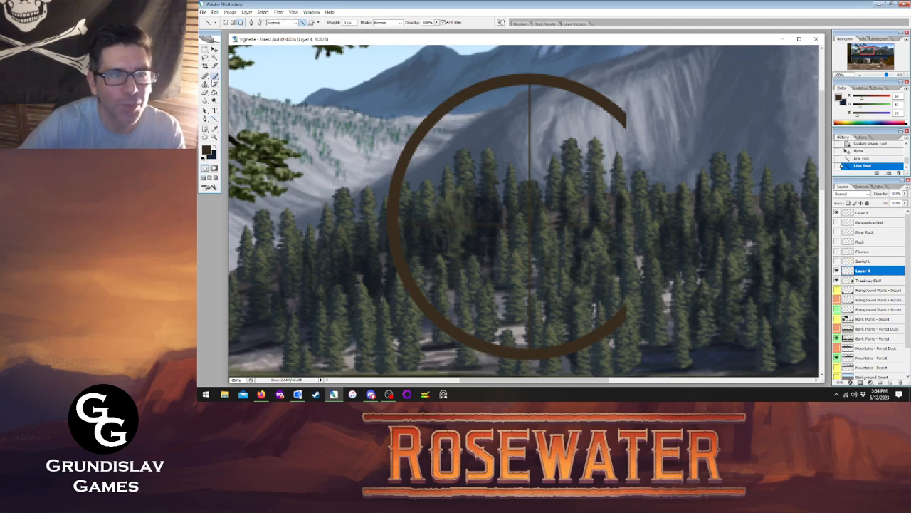
click(525, 226)
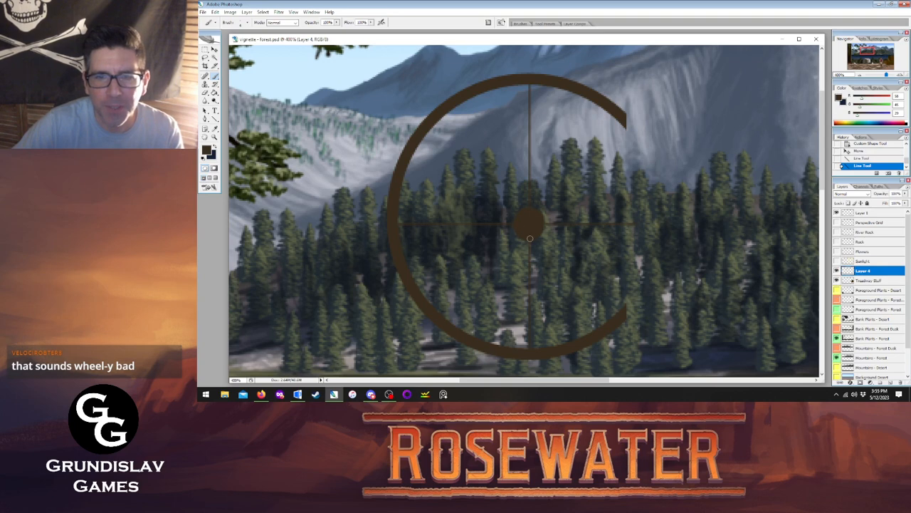
click(521, 213)
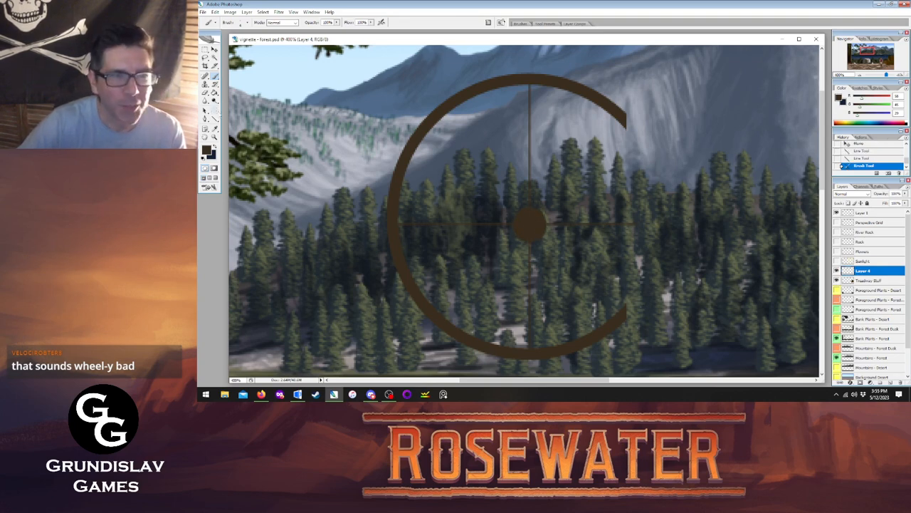
- Erase the guide lines between the hub and the wheel ring, on the hub's left and along the vertical axis
key(e)
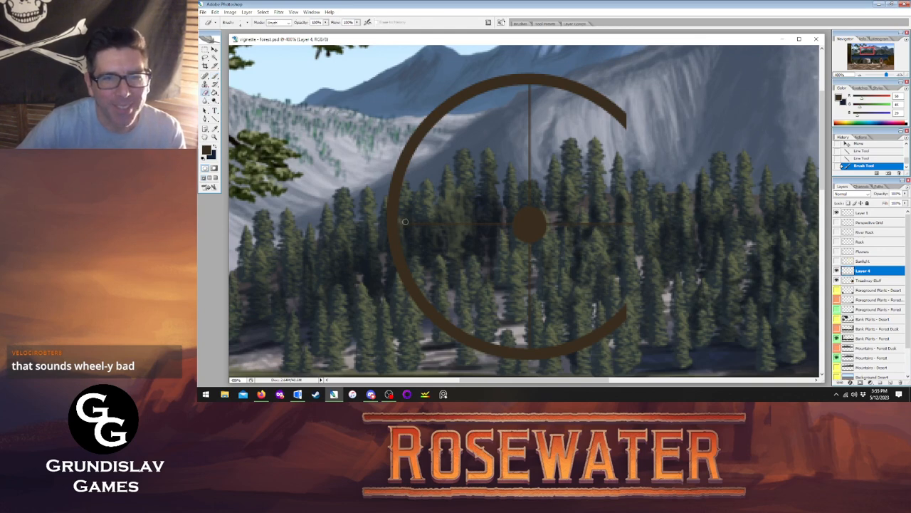
click(507, 223)
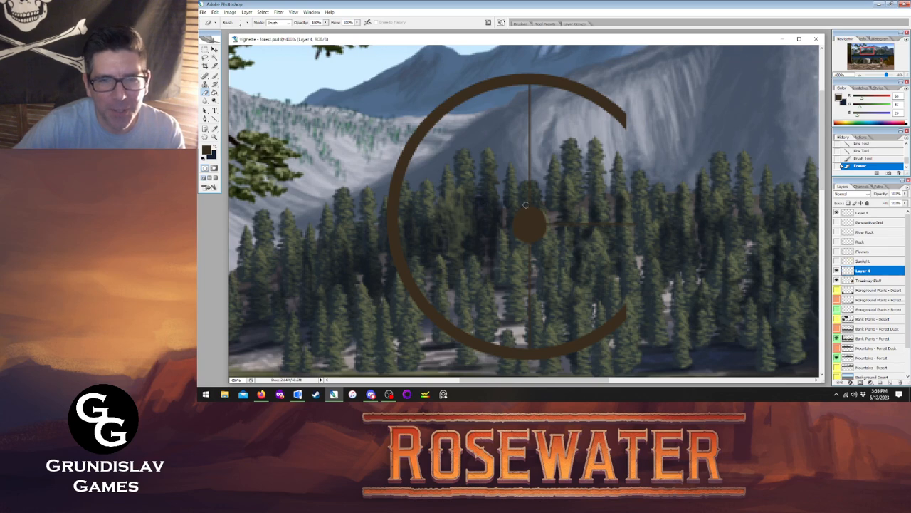
mouse_move(527, 193)
mouse_down()
mouse_move(532, 89)
mouse_move(528, 105)
mouse_up()
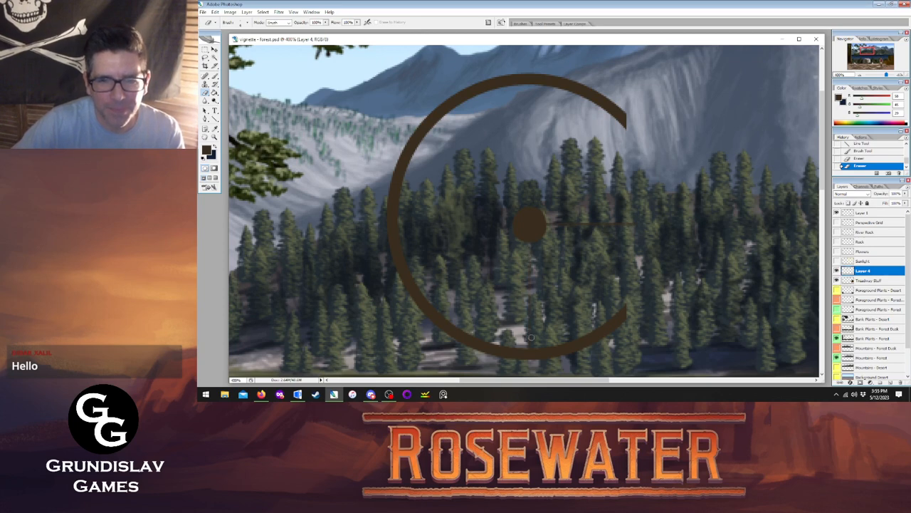
drag(528, 344, 529, 332)
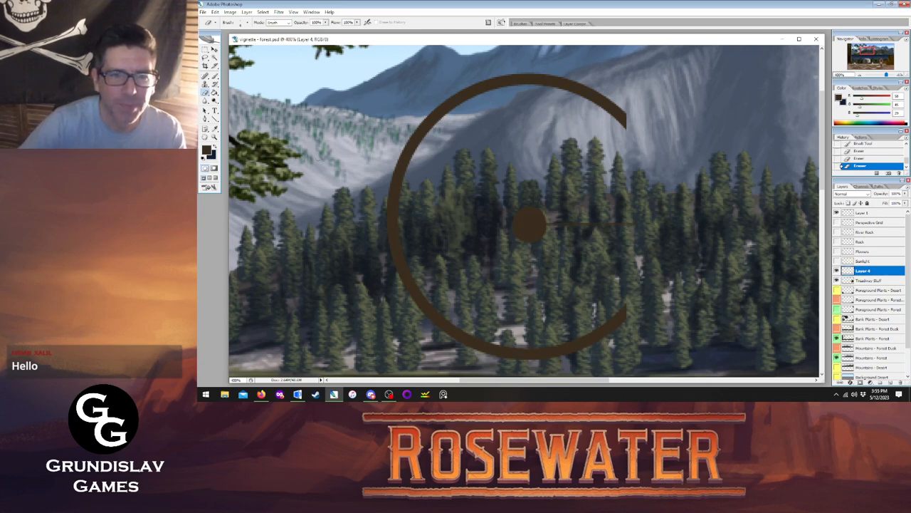
- Set the foreground color to medium brown #5d4b37 and paint a lighter disc inside the wheel's hub
key(b)
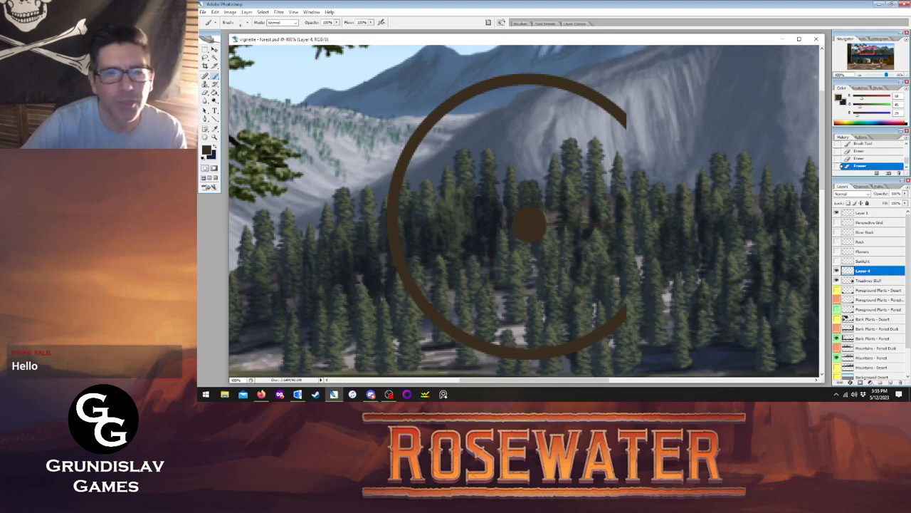
click(207, 150)
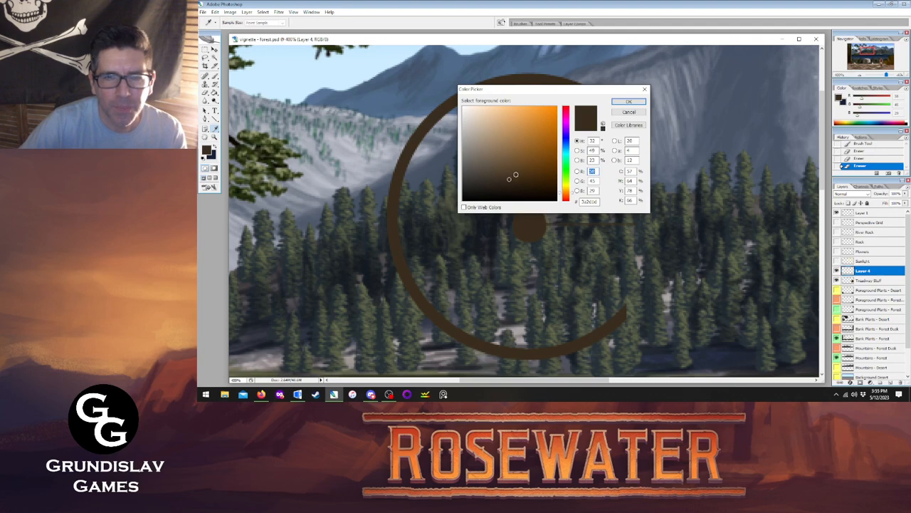
click(503, 167)
click(629, 101)
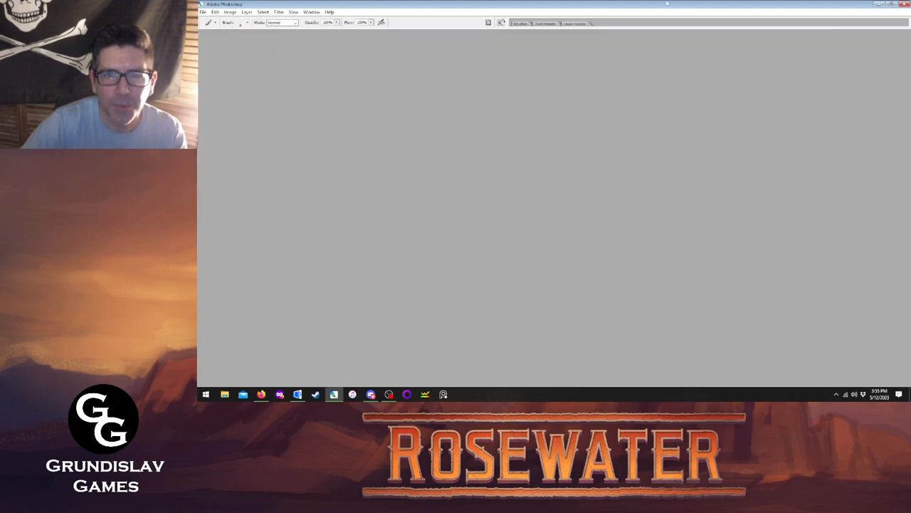
key(Tab)
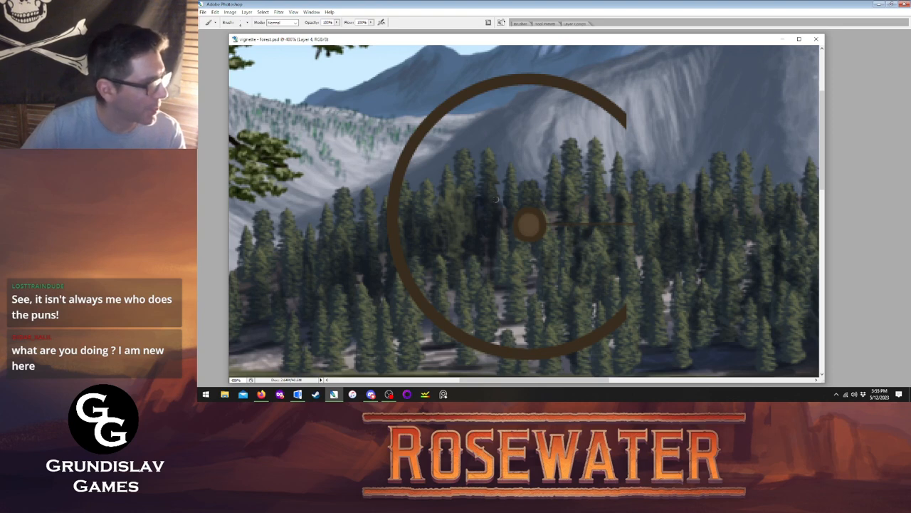
key(Tab)
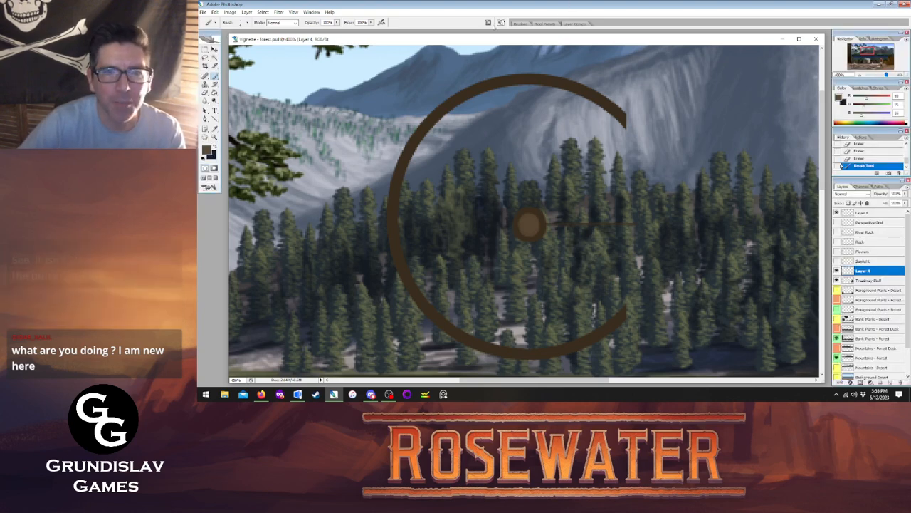
- Paint a medium brown band along the middle of the wheel's rim, leaving darker edges
key(F5)
key(F5)
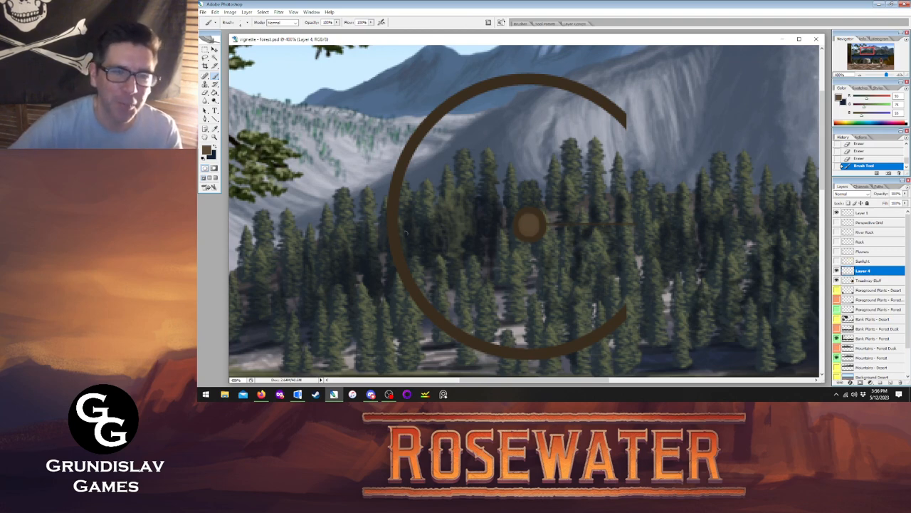
key(Tab)
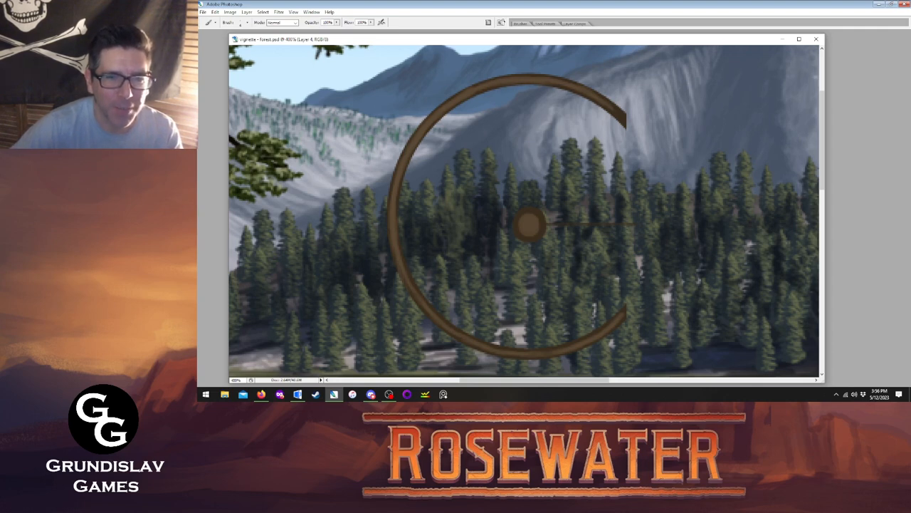
key(Tab)
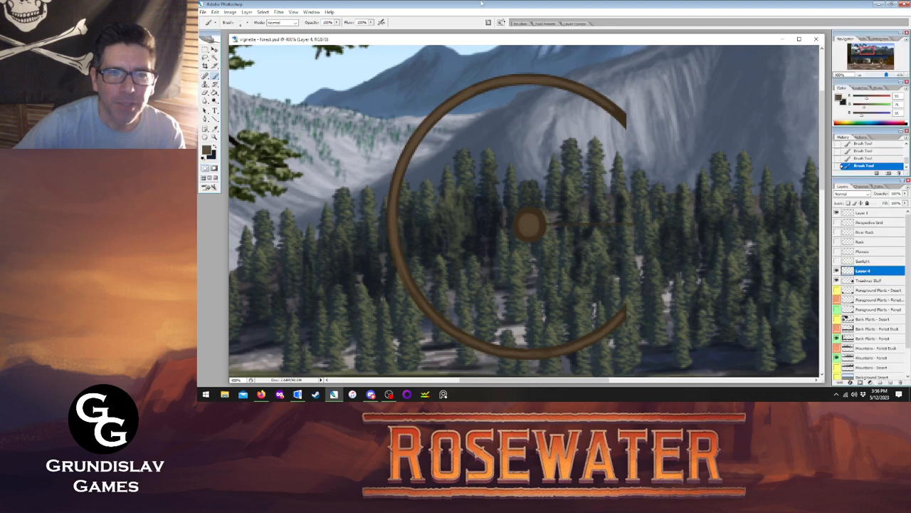
- Pick a lighter greyish brown as the foreground color and paint highlights on the hub's center and along the rim
click(208, 151)
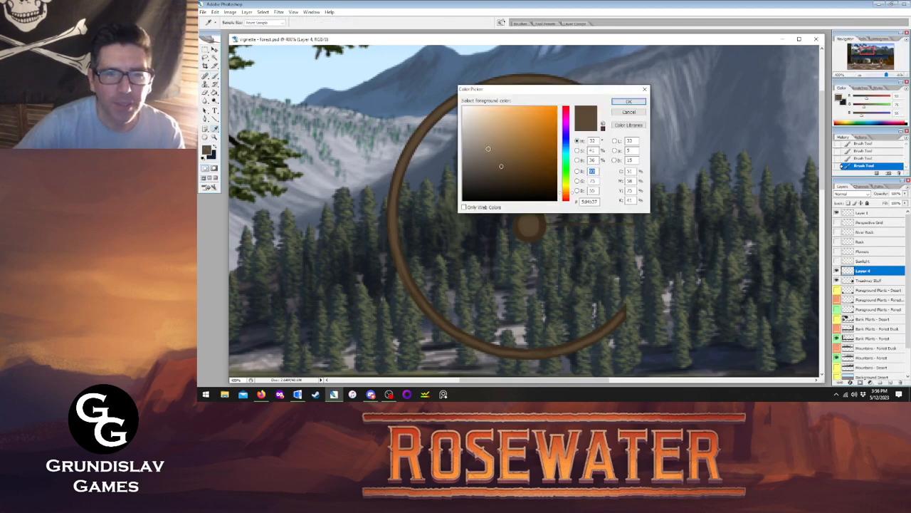
click(489, 148)
click(627, 104)
key(Tab)
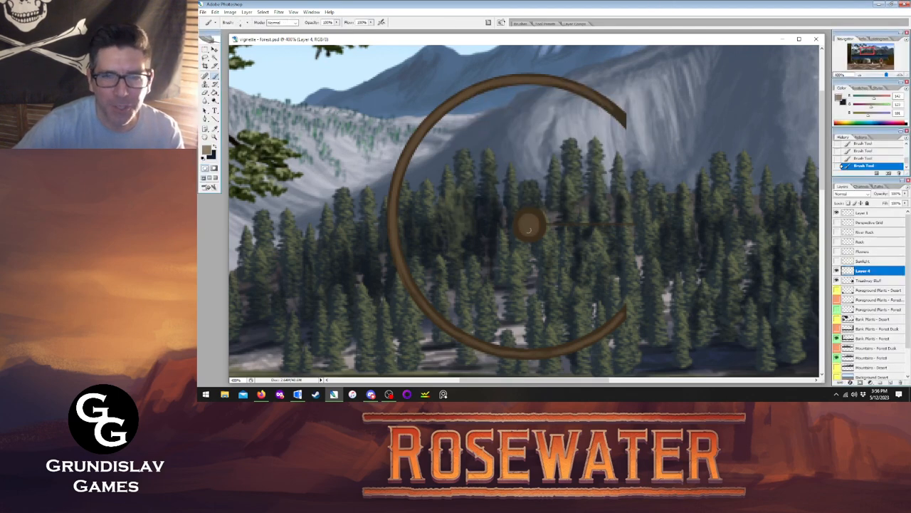
key(Tab)
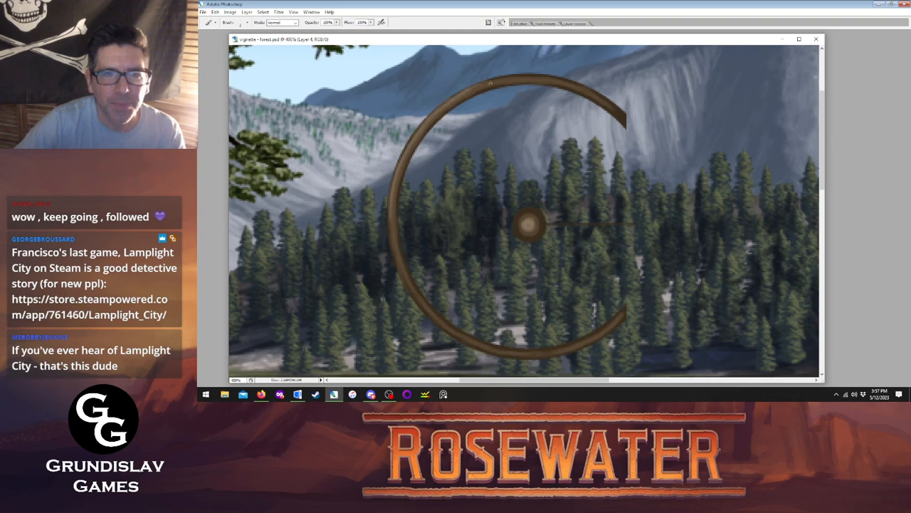
mouse_move(479, 84)
mouse_down()
mouse_move(562, 81)
mouse_move(551, 80)
mouse_move(601, 100)
mouse_up()
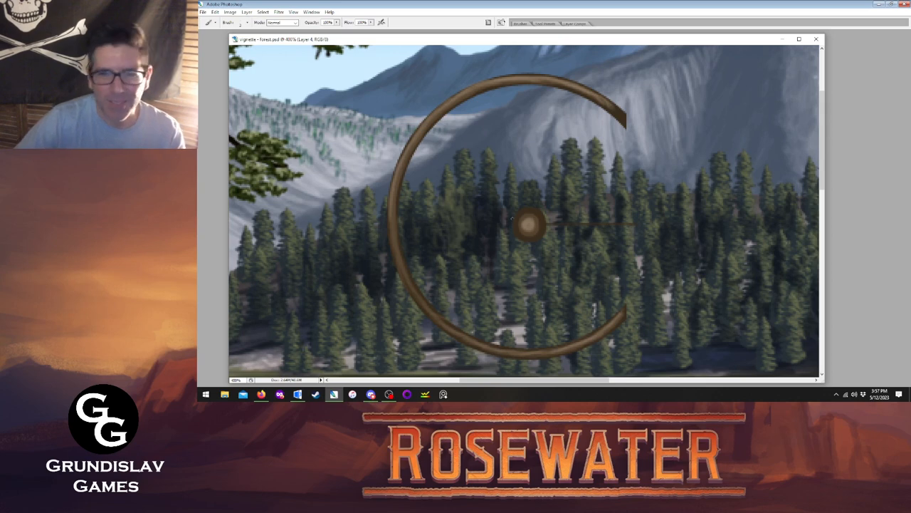
key(Tab)
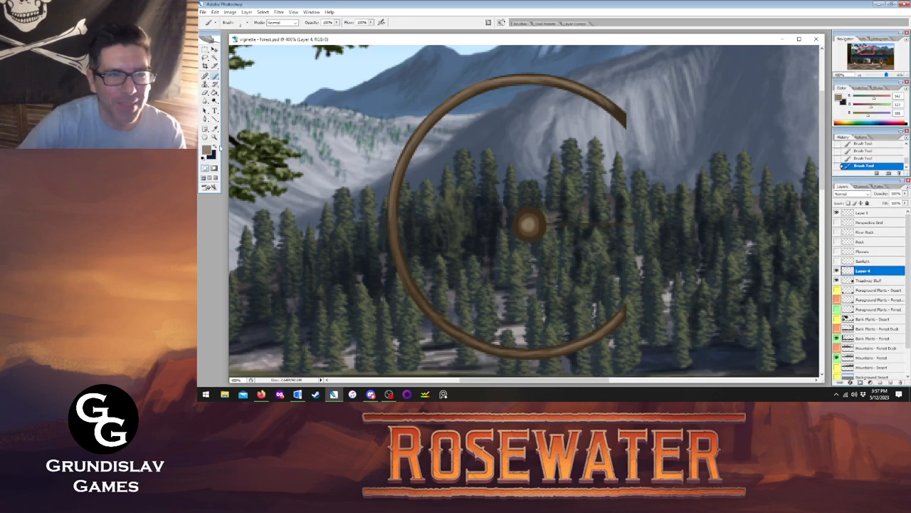
- Set the foreground color to near-black brown #120e0a and paint dark ring details and a center dot on the hub
click(206, 149)
click(504, 193)
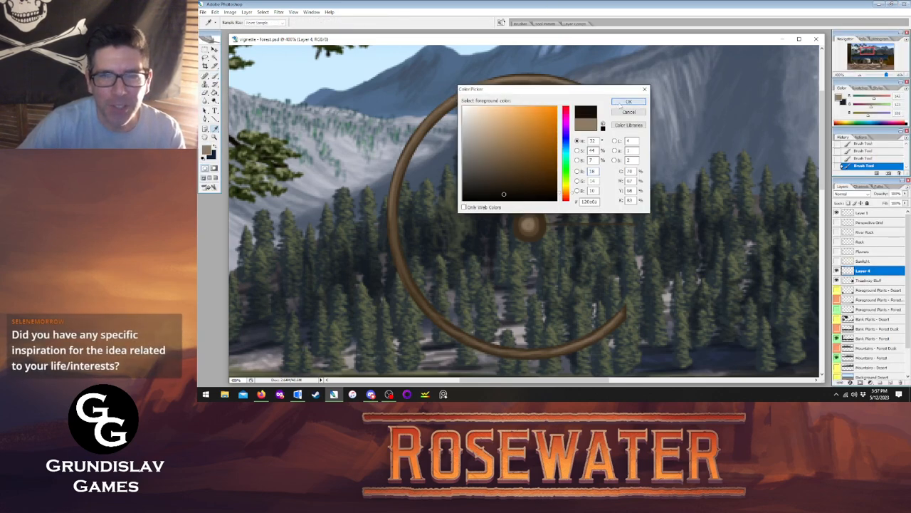
click(629, 101)
key(Tab)
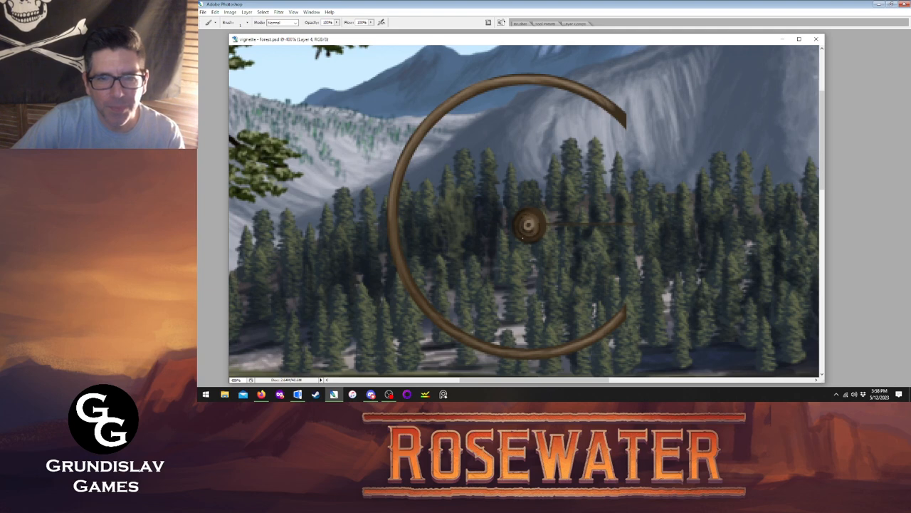
key(Tab)
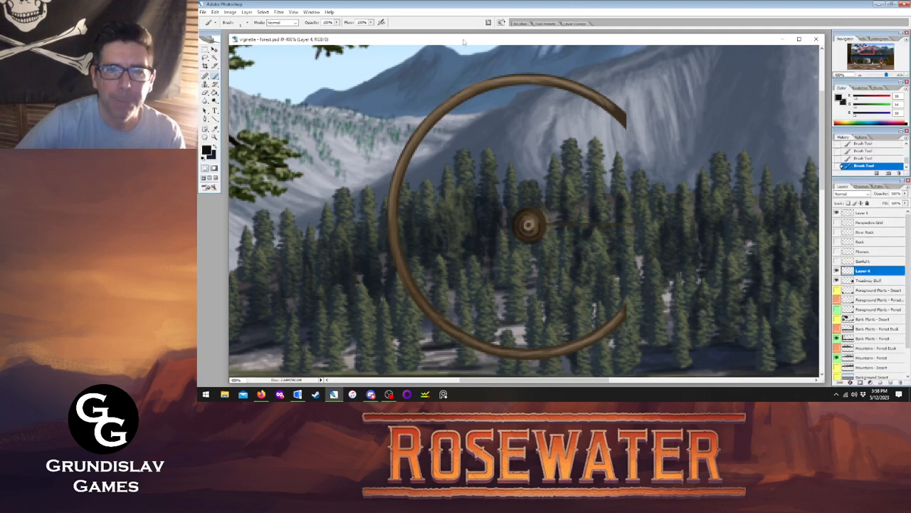
- Sample the wheel's dark brown as the foreground color and set the Line tool's weight to 6 px
key(i)
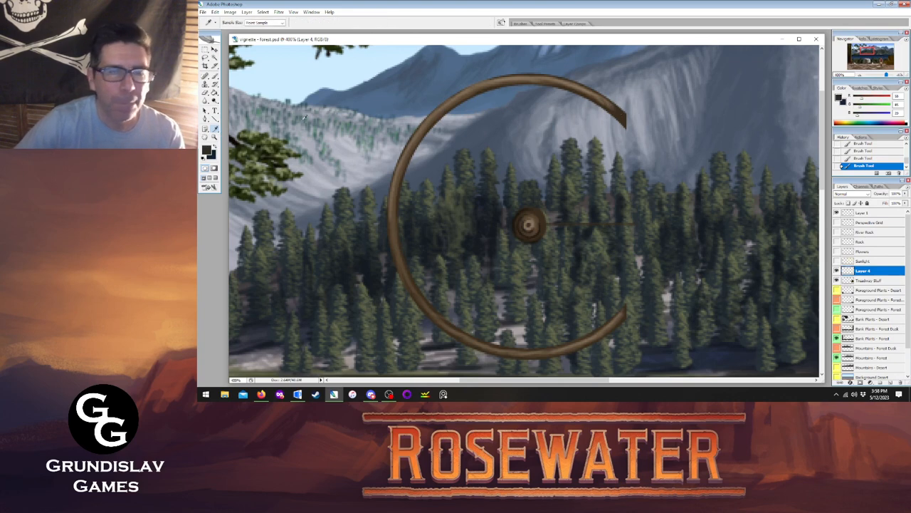
key(u)
double_click(346, 22)
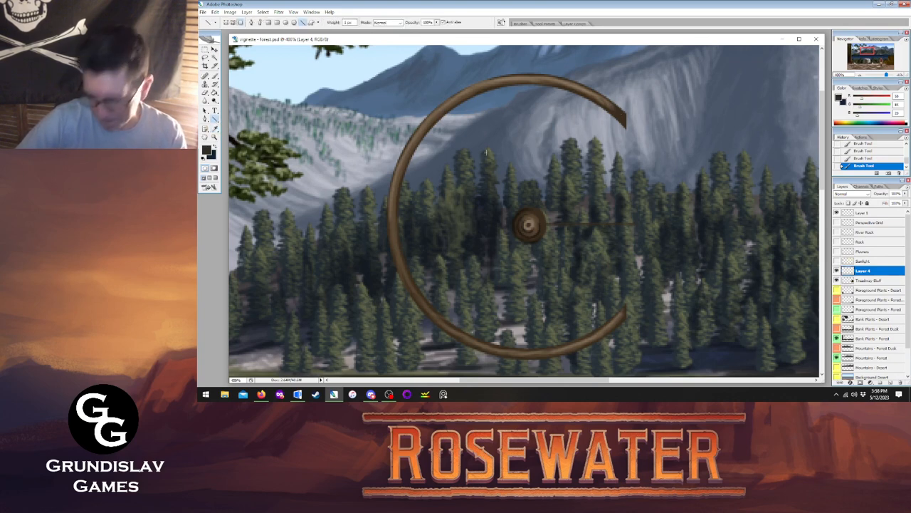
text(6)
key(Return)
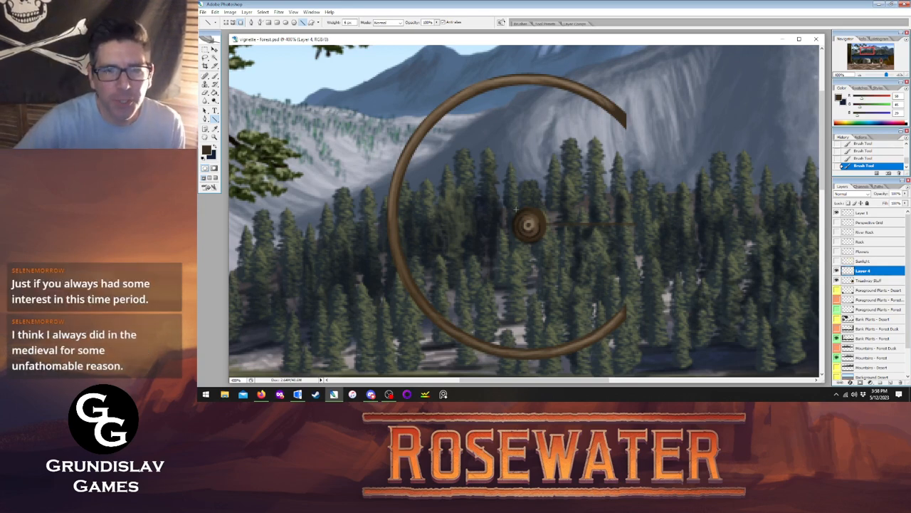
- Try a straight spoke from the hub to the rim's upper left on the wheel's layer and undo it
drag(518, 212, 466, 101)
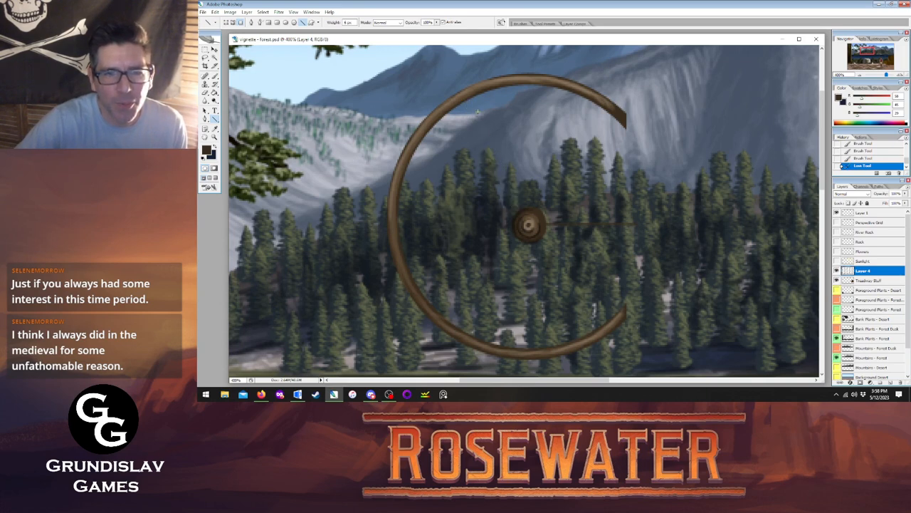
key(ctrl+z)
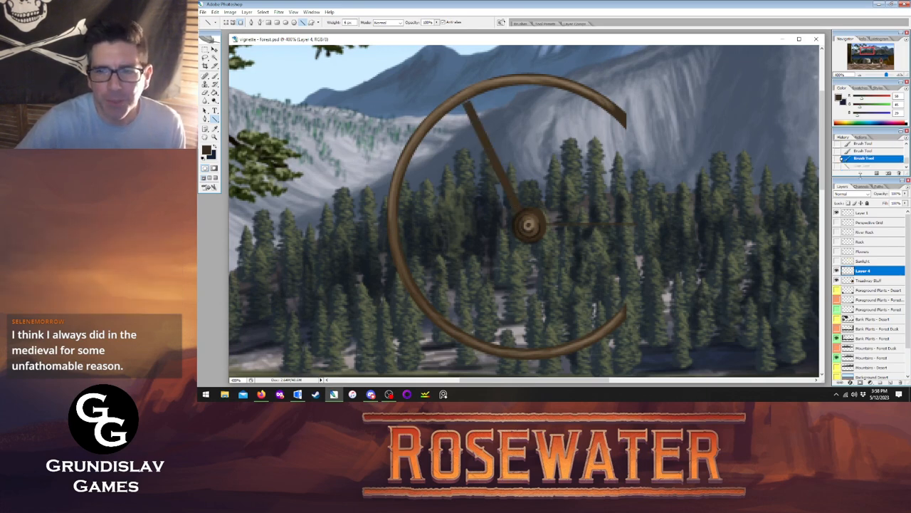
- Create a new layer directly above Treadway Stuff, beneath the wheel's layer, with the default settings
key(alt+bracketleft)
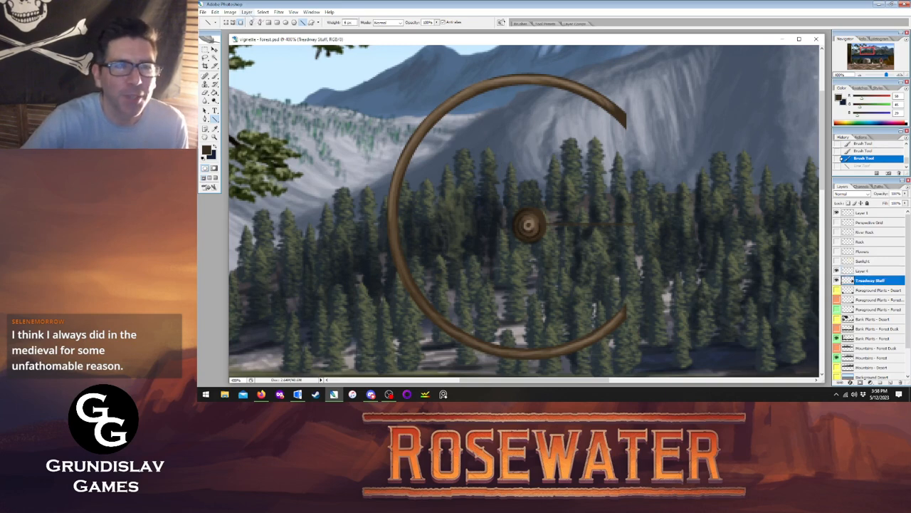
click(246, 12)
mouse_move(314, 20)
click(354, 21)
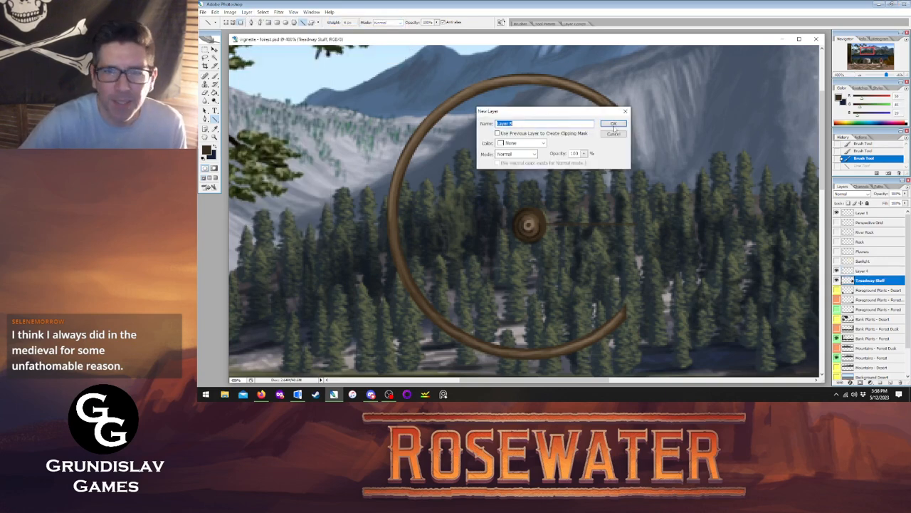
key(Return)
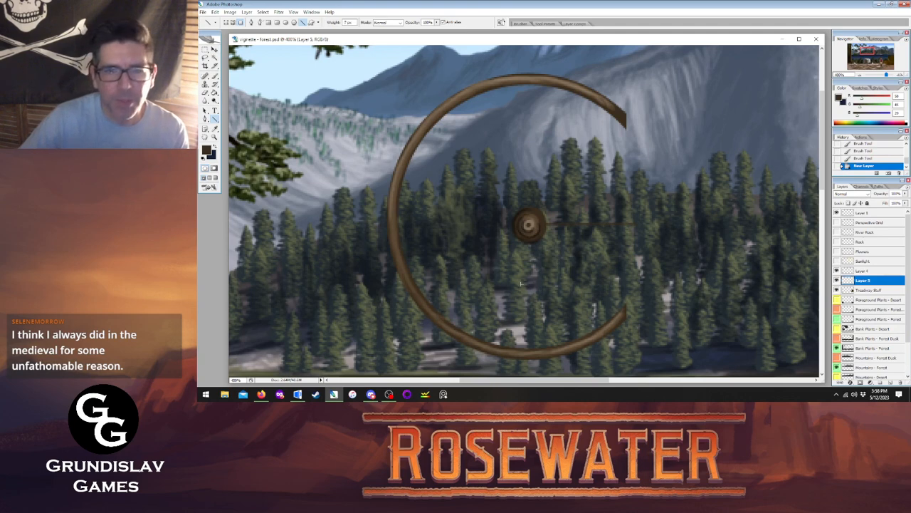
- Draw a 10 px dark brown spoke from the rim's lower left through the hub to its upper right, checking it with its layer hidden and shown
key(Tab)
drag(486, 345, 583, 92)
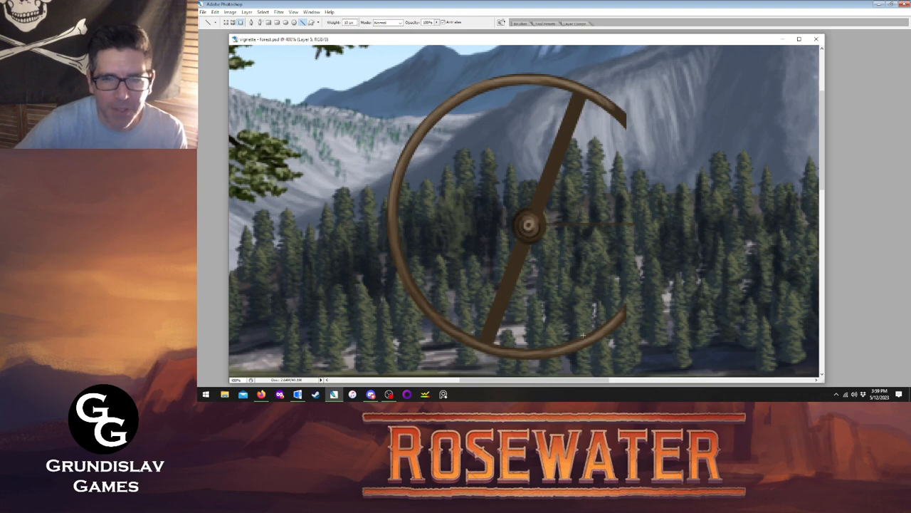
key(Tab)
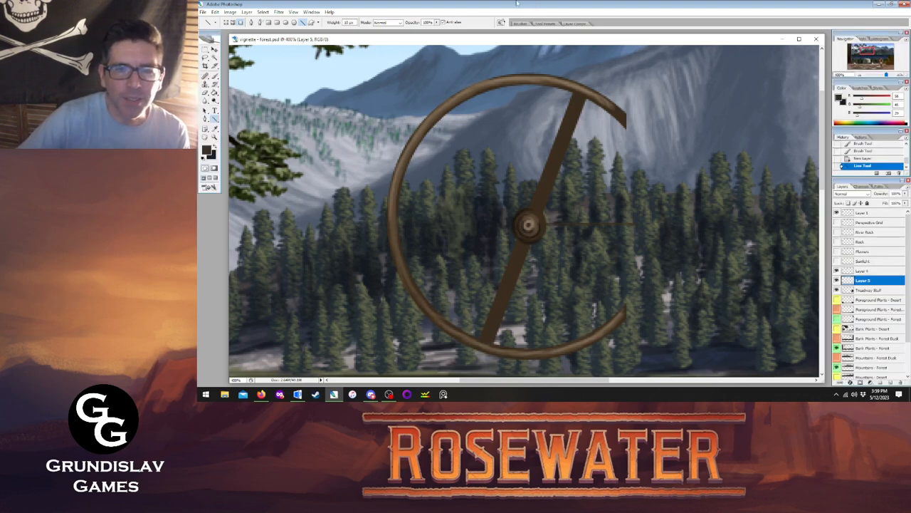
click(836, 280)
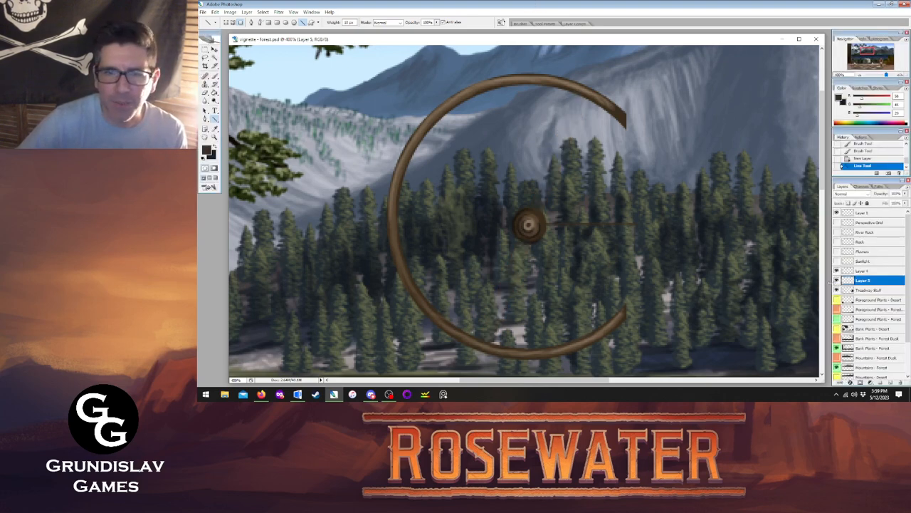
click(836, 280)
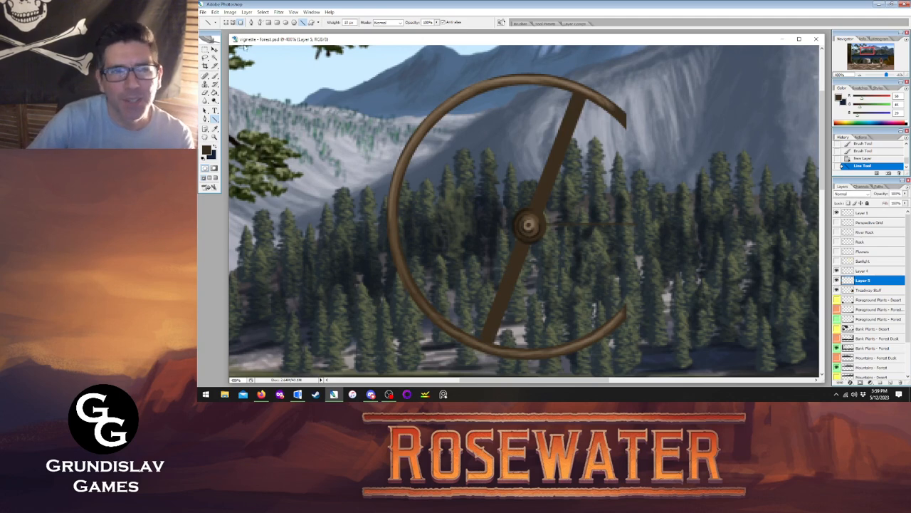
- Duplicate the spoke's layer within the same document, keeping the default name
click(246, 12)
click(265, 25)
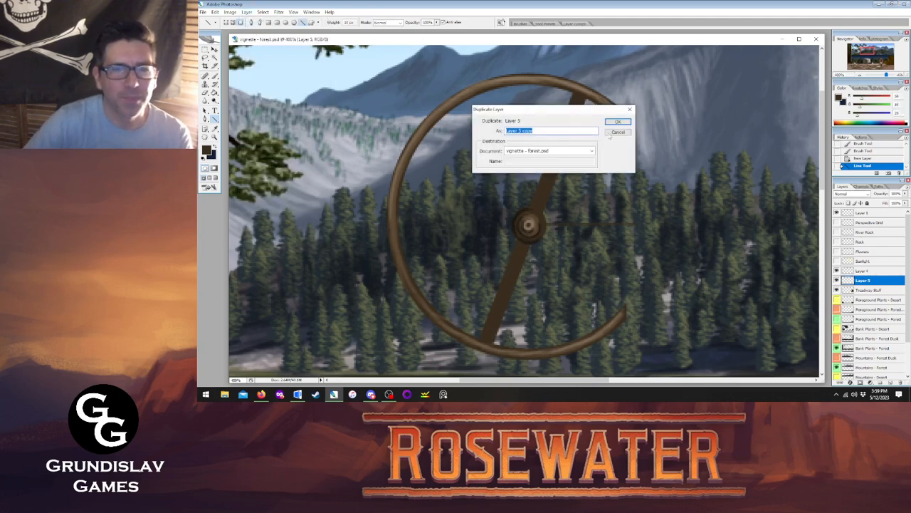
click(617, 121)
- Try flipping the whole canvas horizontally and undo it through the history
click(230, 13)
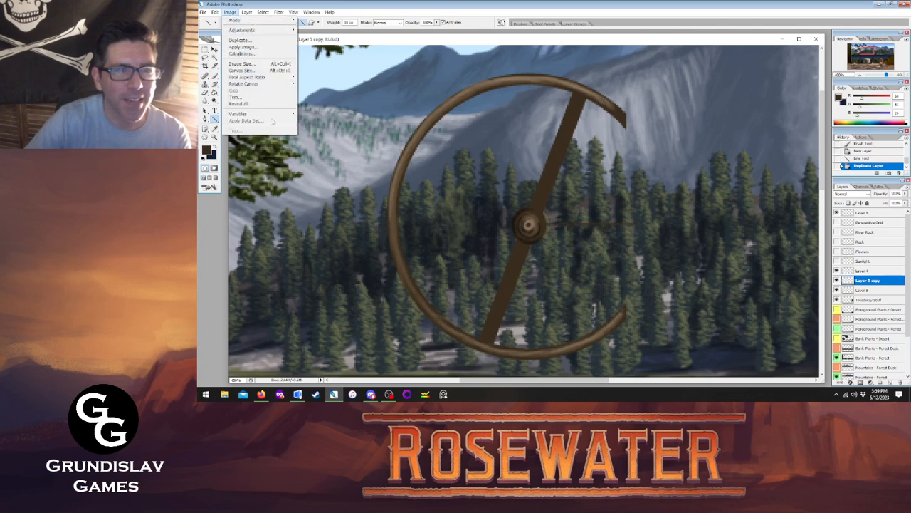
mouse_move(256, 84)
click(329, 119)
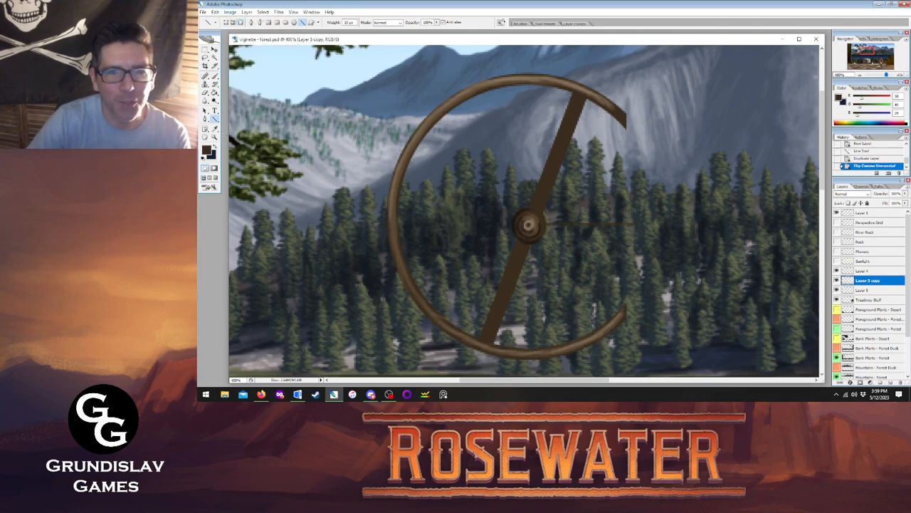
click(864, 158)
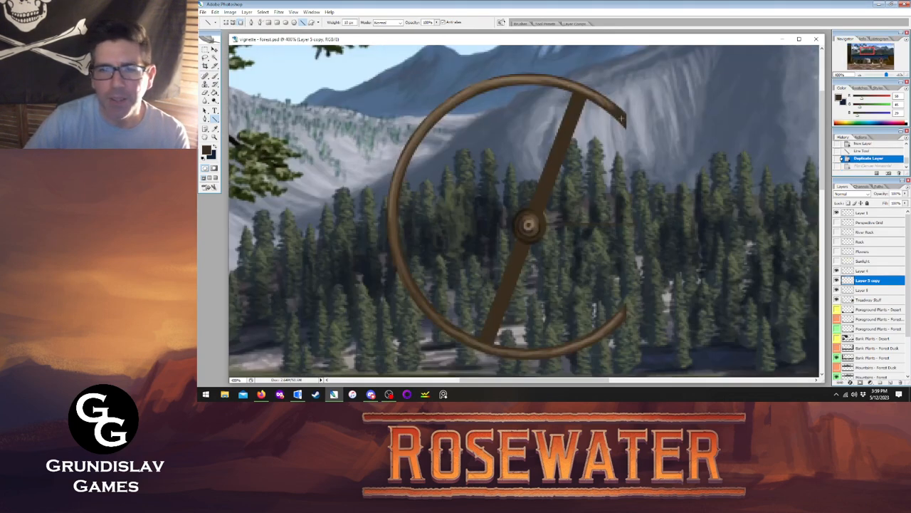
- Flip only the duplicated spoke layer horizontally to form an X with the original spoke
click(215, 12)
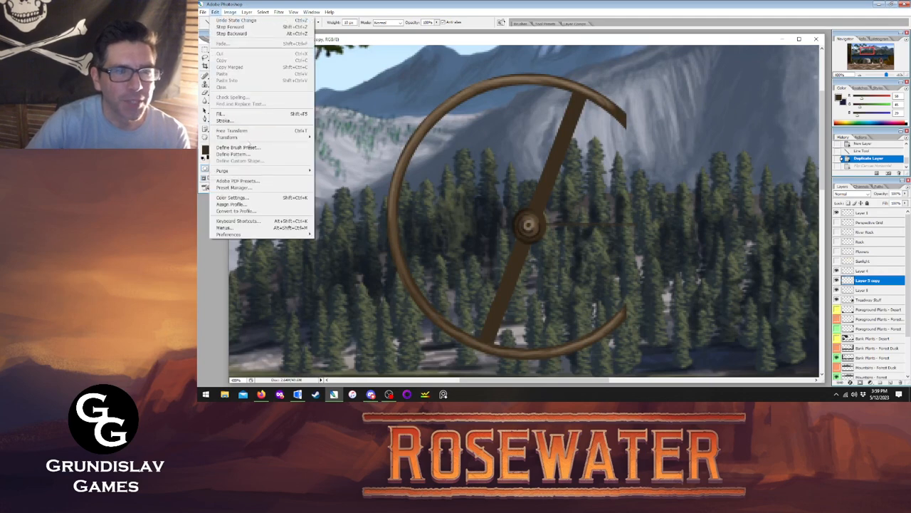
mouse_move(248, 137)
click(336, 212)
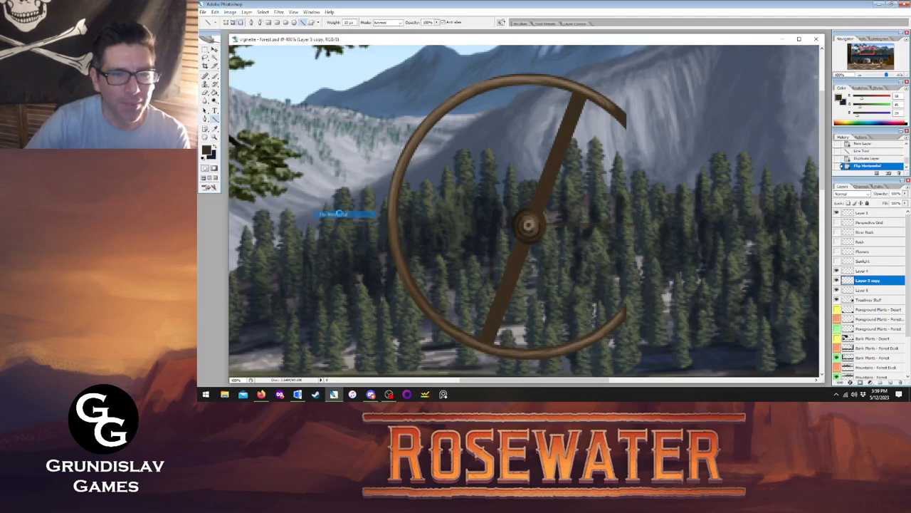
- Nudge the mirrored spoke slightly left so that the two spokes cross at the center of the hub
click(214, 49)
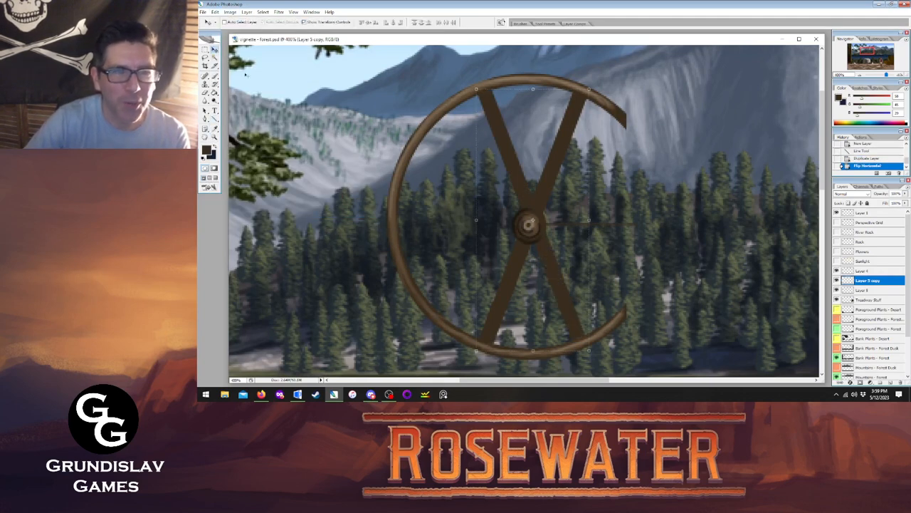
key(Left)
key(Left)
key(Left)
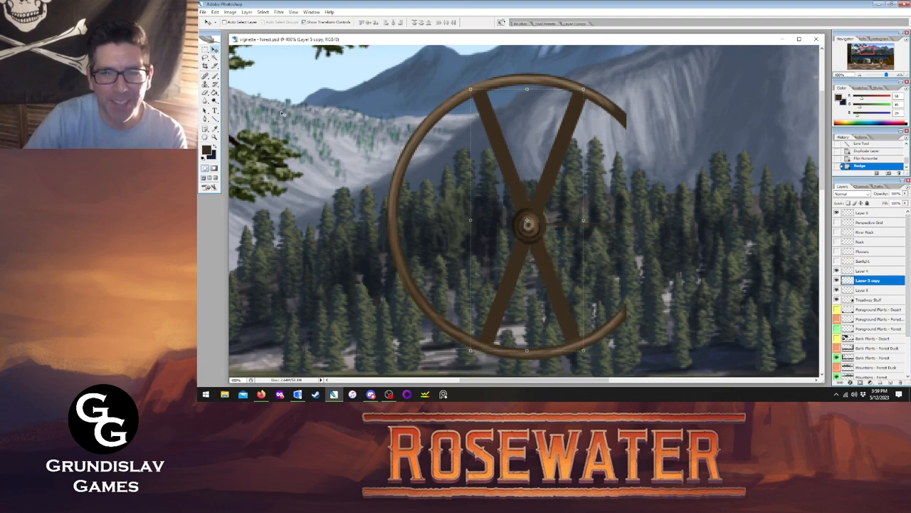
key(Left)
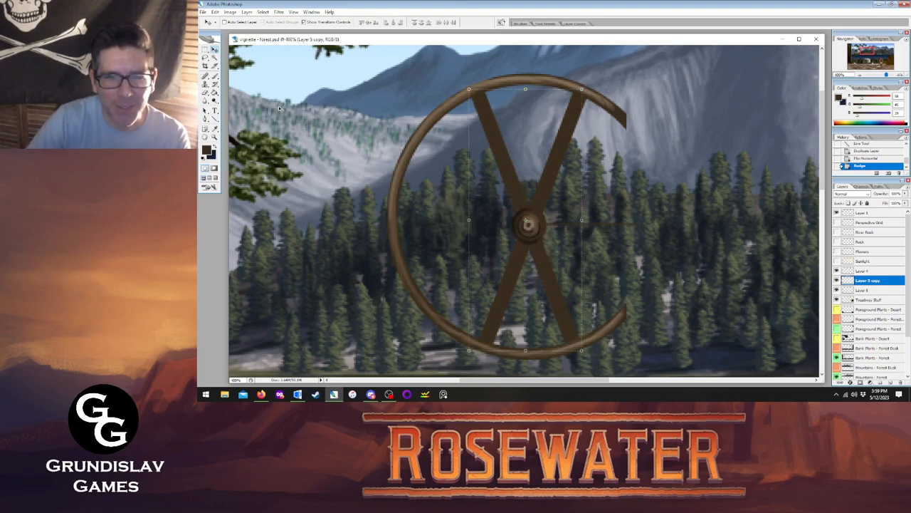
key(Left)
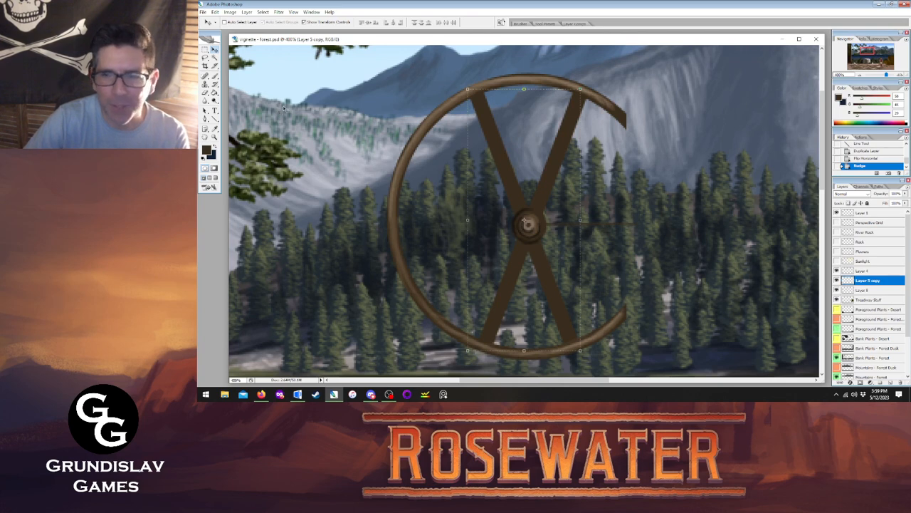
- Merge the mirrored spoke's layer down into the original spoke's layer
click(864, 291)
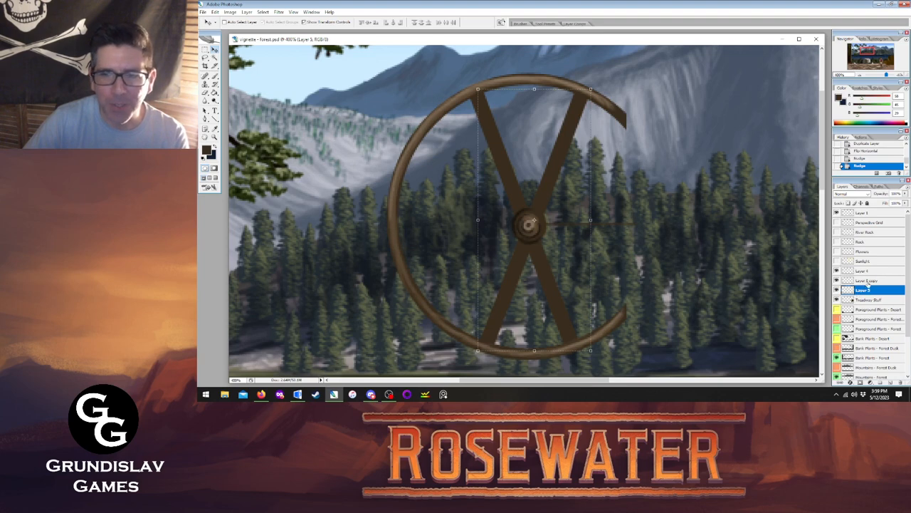
click(866, 282)
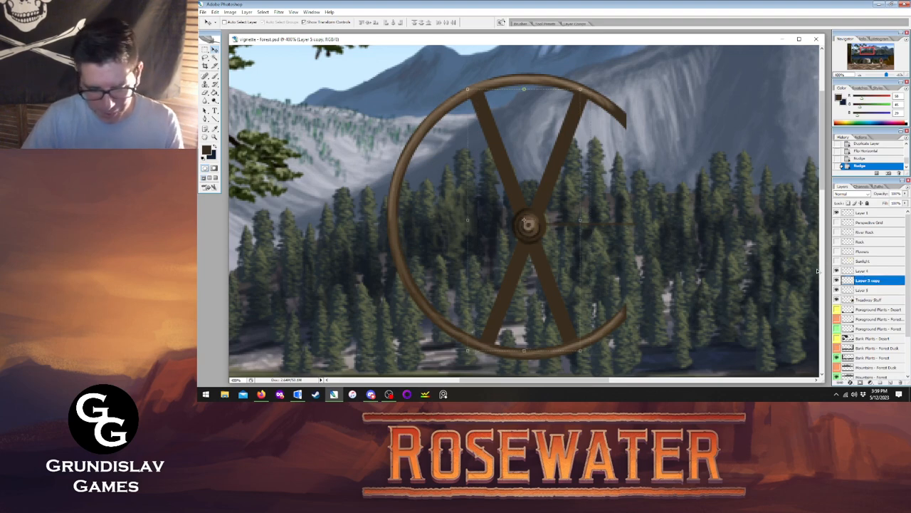
key(ctrl+e)
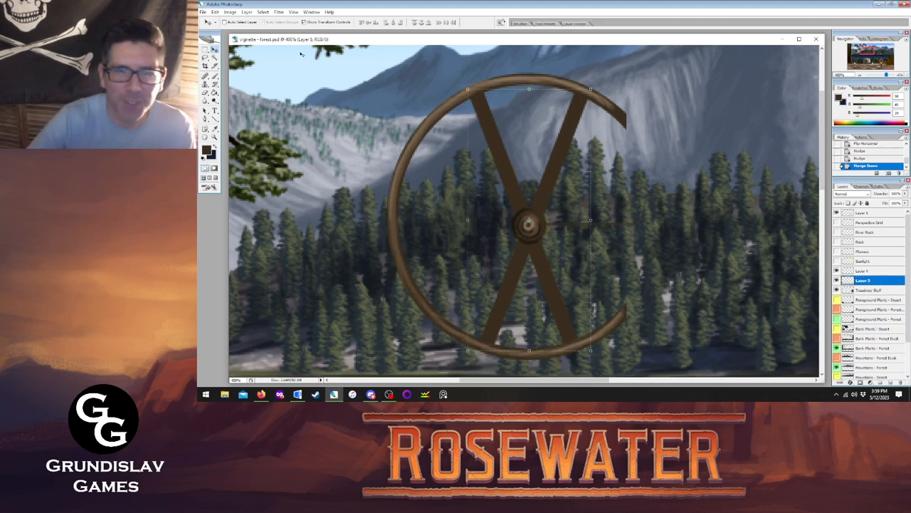
- Try rotating the merged spoke layer 90° clockwise, undo it, and check the layer by hiding and showing it
click(214, 12)
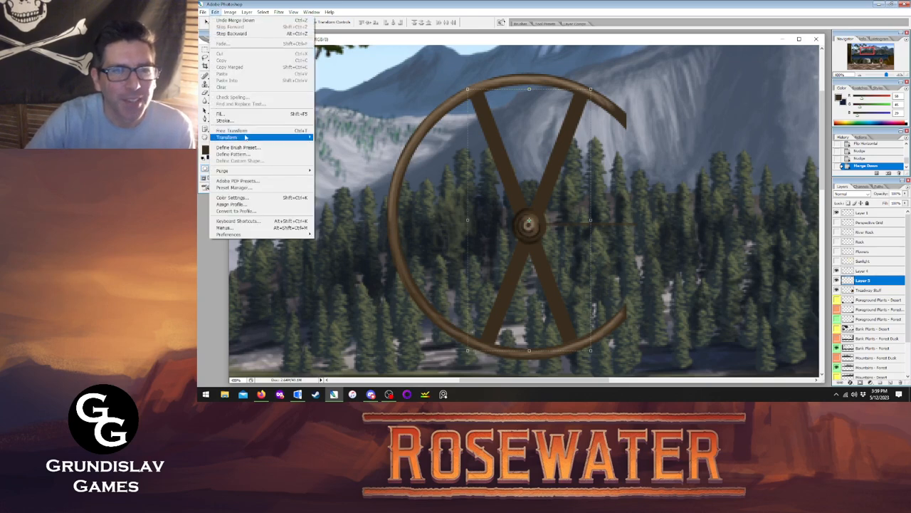
mouse_move(246, 137)
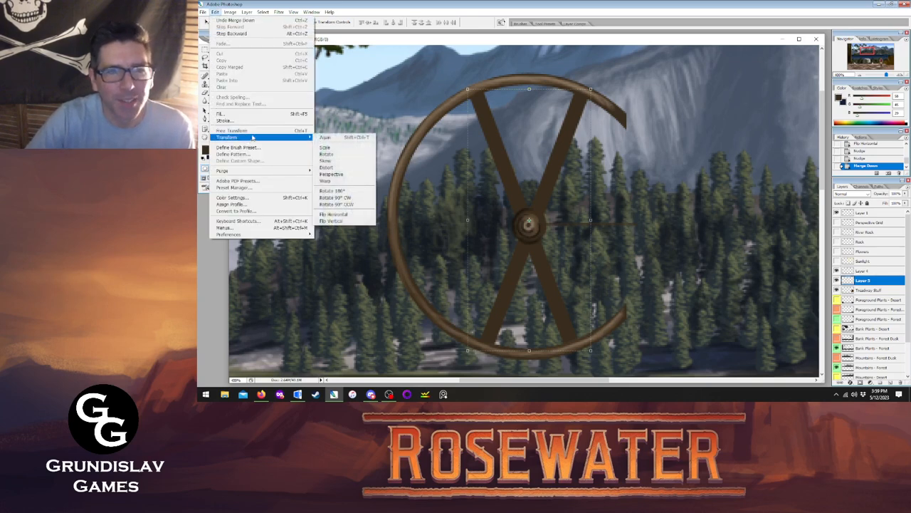
click(356, 197)
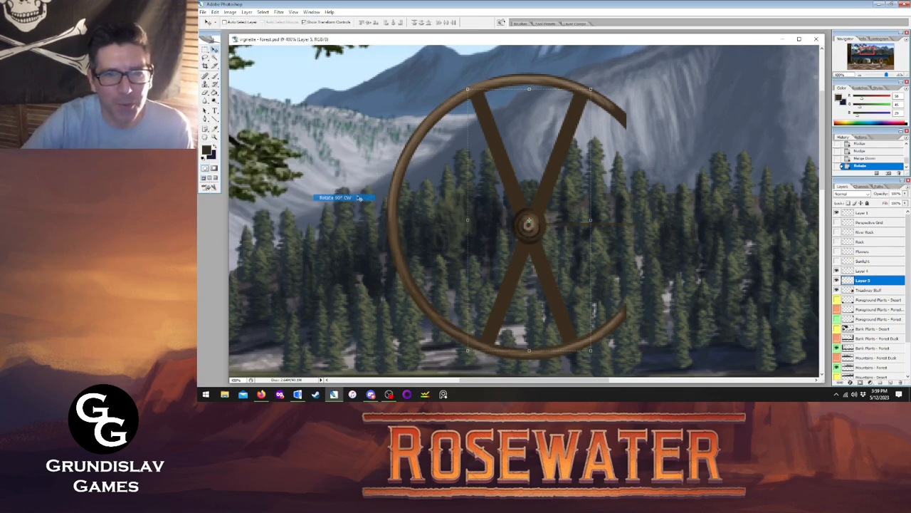
click(865, 158)
click(838, 280)
click(838, 280)
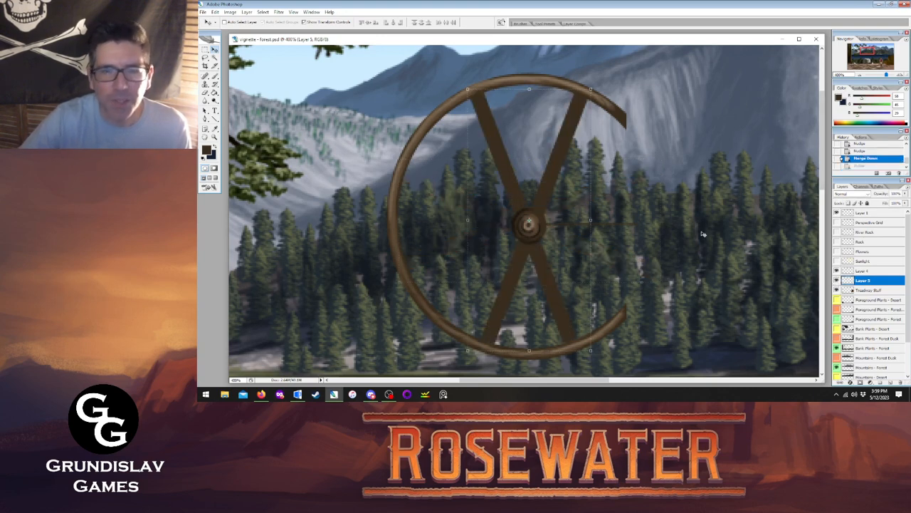
- Duplicate the merged spoke layer and rotate the copy 90° clockwise around the hub
click(246, 12)
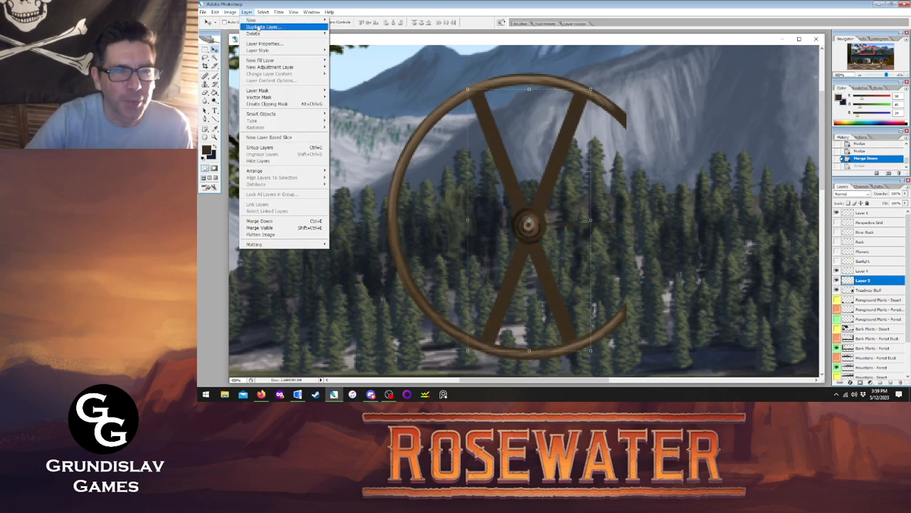
click(263, 26)
key(Return)
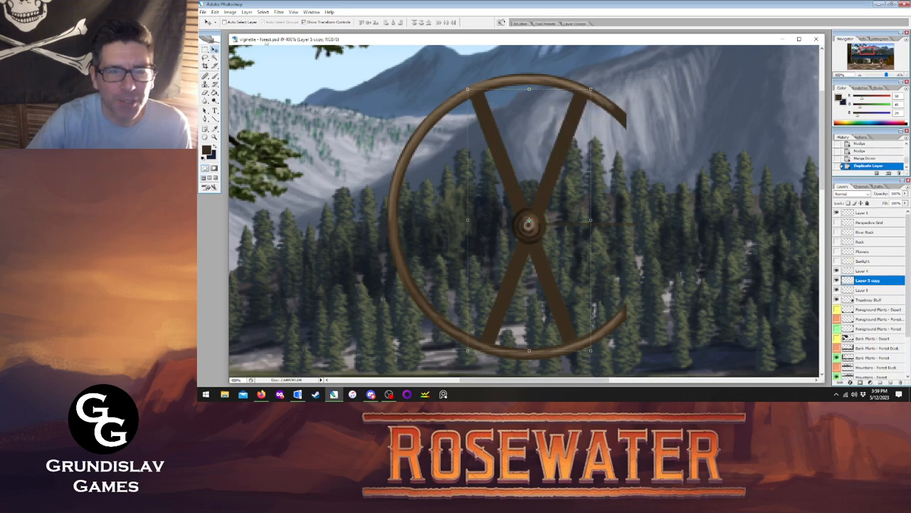
click(230, 12)
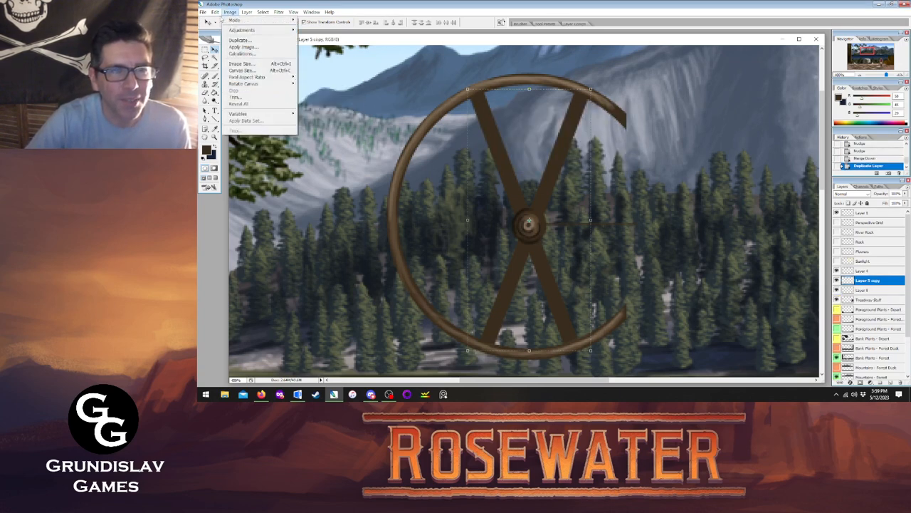
mouse_move(214, 12)
mouse_move(249, 137)
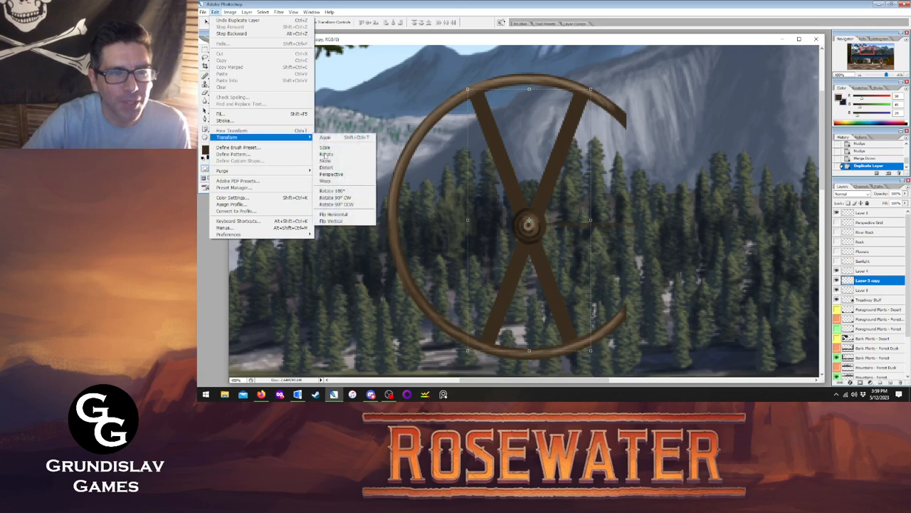
click(347, 197)
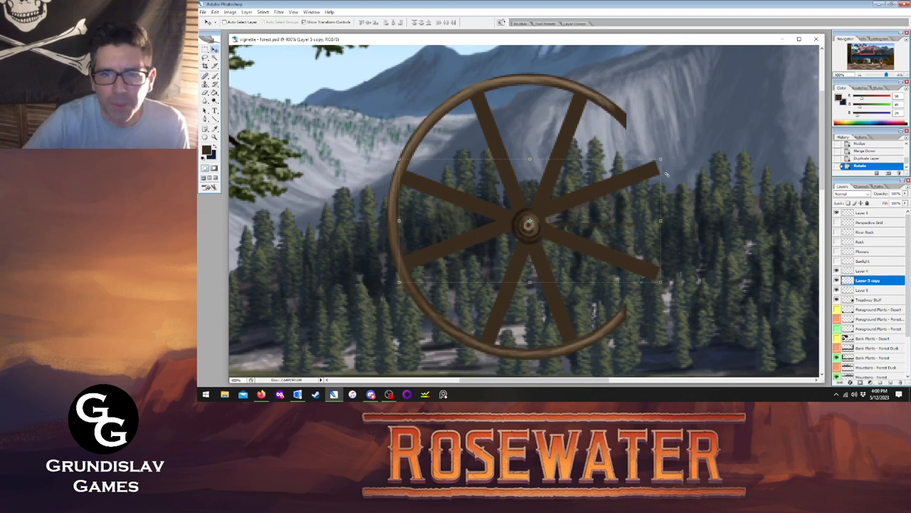
- Rotate the copied pair of spokes about 10° further clockwise around the hub and apply the transformation
key(Tab)
drag(666, 173, 670, 198)
key(Tab)
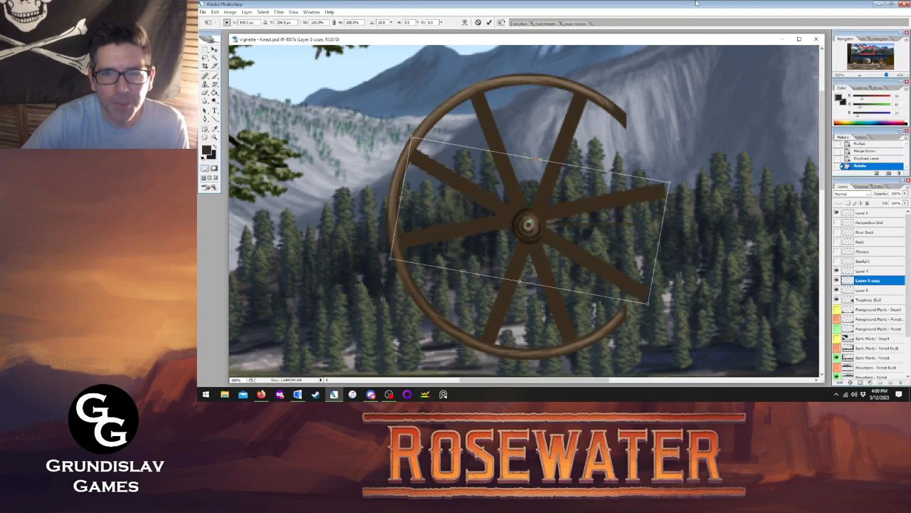
click(214, 50)
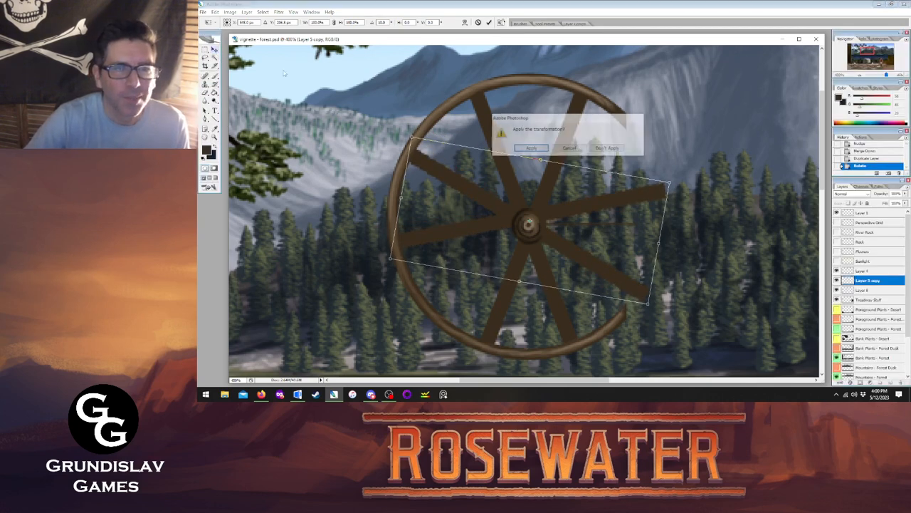
click(533, 148)
key(Tab)
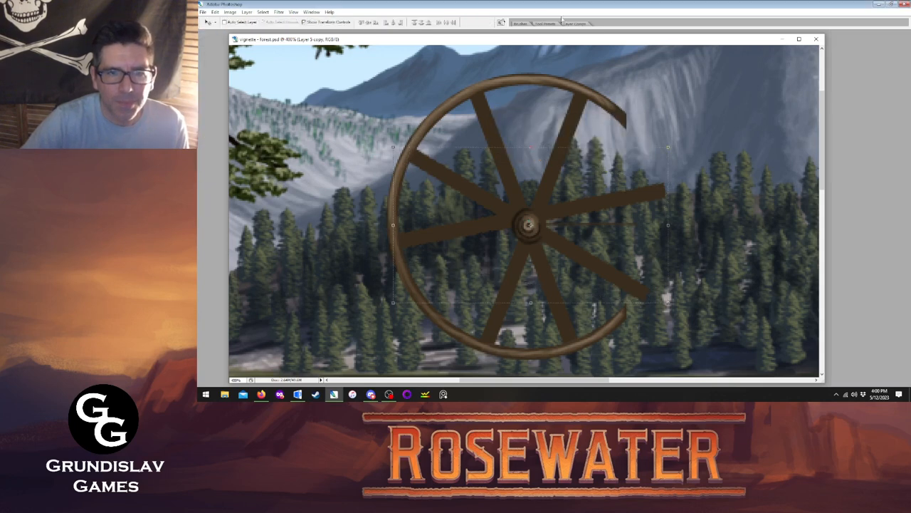
key(Tab)
- Duplicate the rotated spoke copy's layer and flip the new copy vertically
click(246, 12)
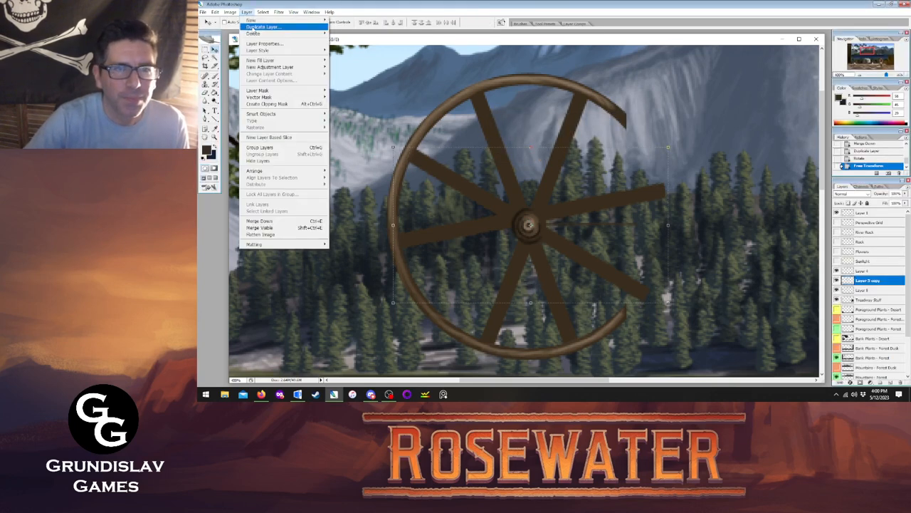
click(254, 27)
click(606, 123)
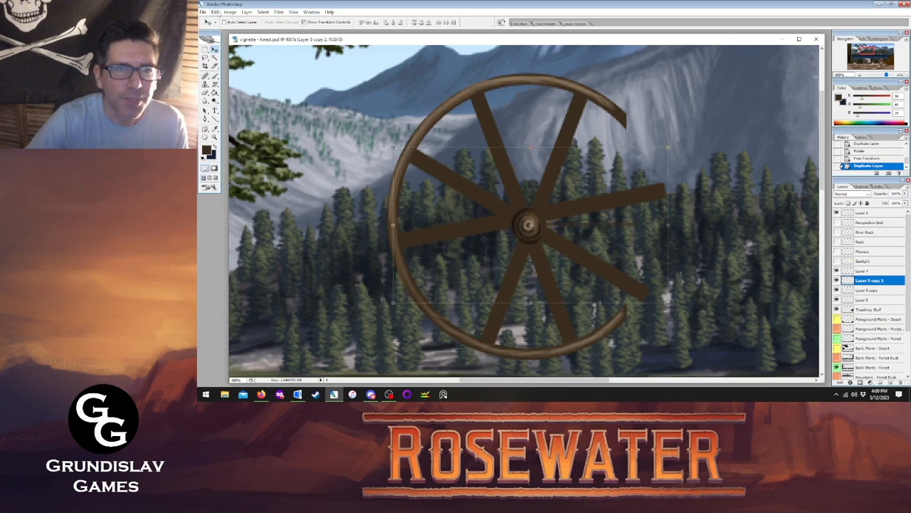
click(215, 12)
mouse_move(241, 137)
click(343, 221)
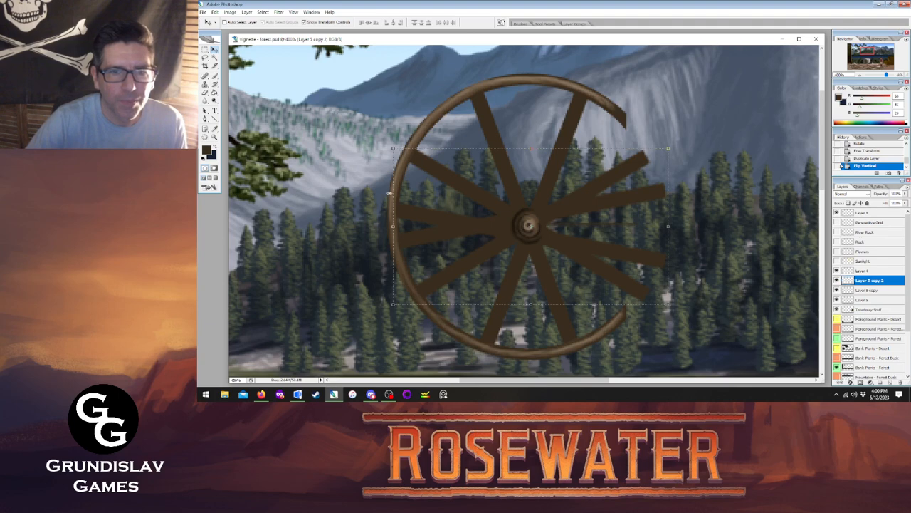
- Try rotating the vertically flipped spokes about 24° counter-clockwise around the hub and discard the transformation
click(215, 12)
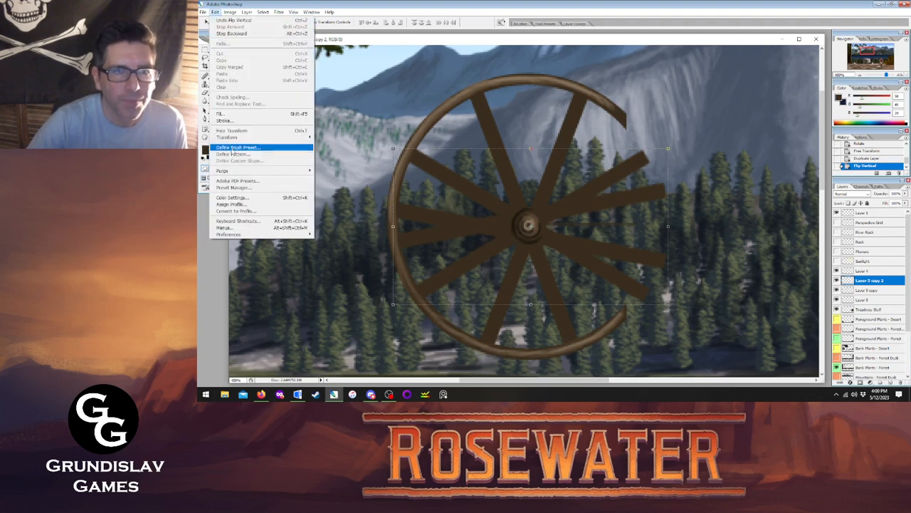
mouse_move(237, 139)
key(Escape)
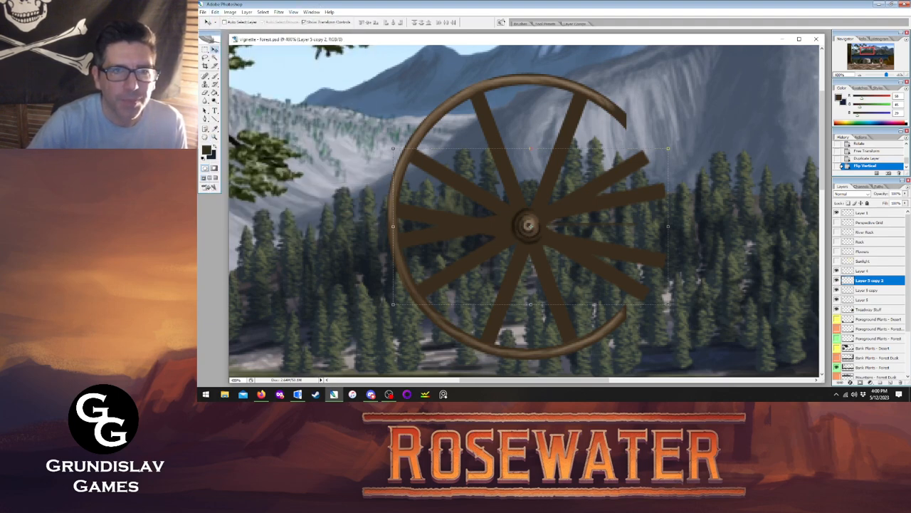
key(Tab)
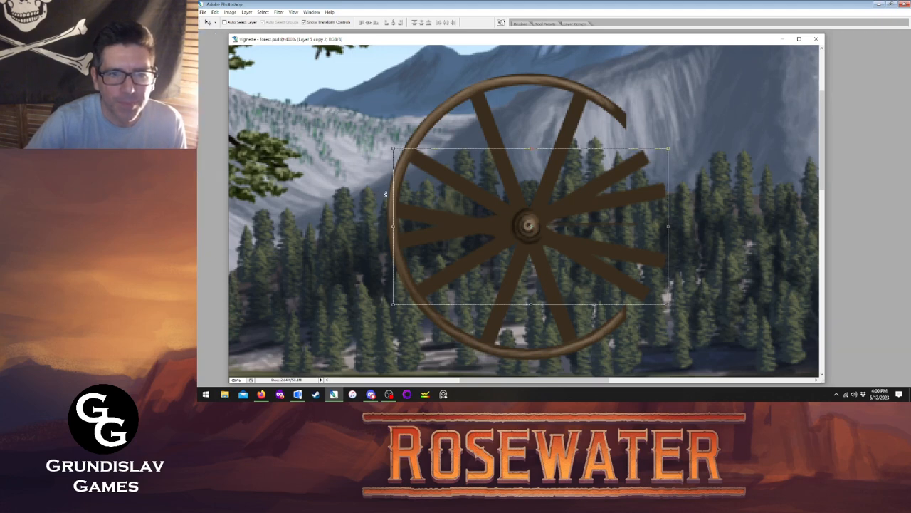
drag(382, 194, 410, 242)
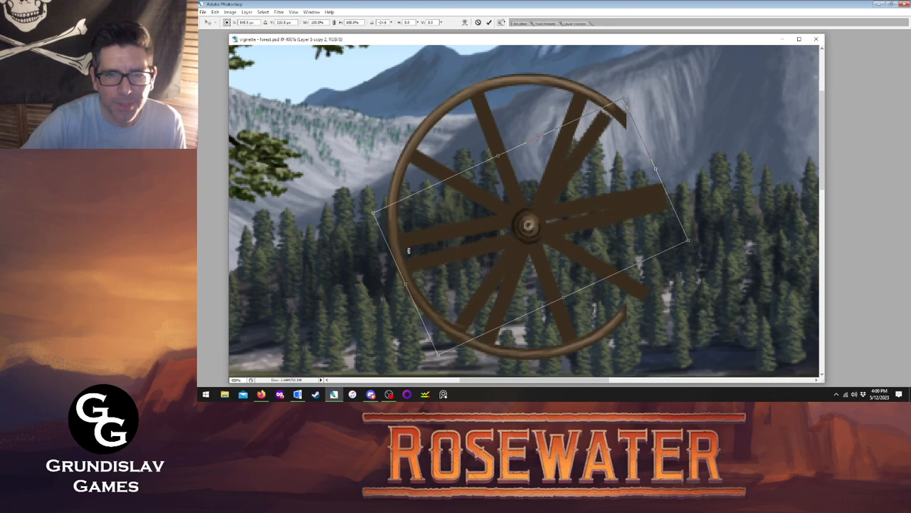
key(Tab)
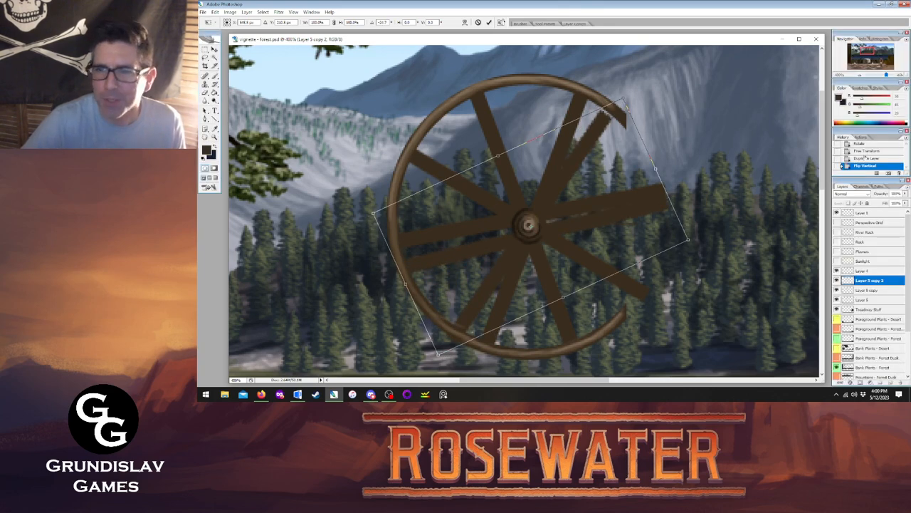
click(897, 155)
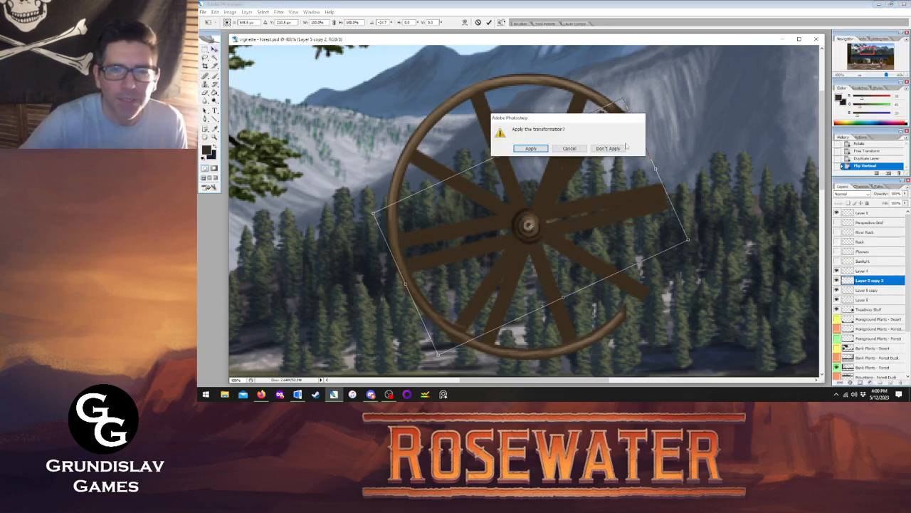
click(616, 148)
key(Escape)
key(Tab)
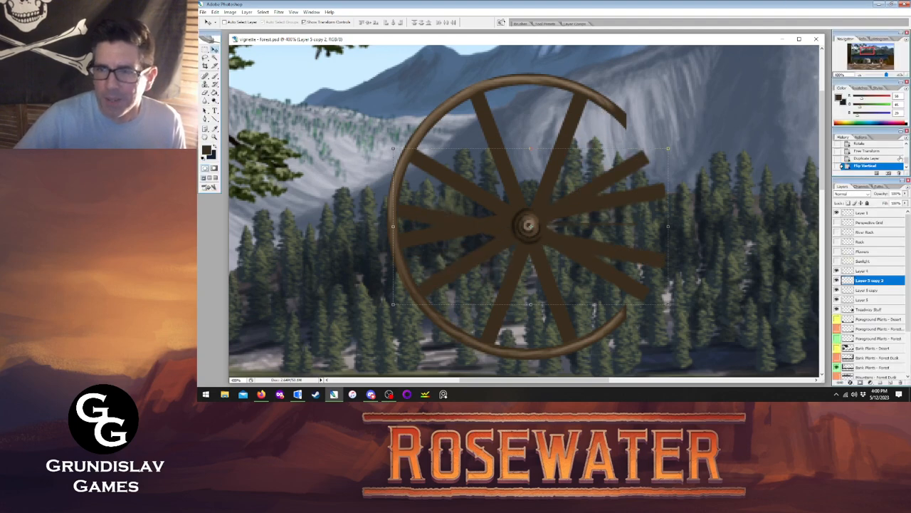
- Revert the history to the nudge right after the horizontal flip, before the two crossed spokes were merged
click(906, 141)
click(874, 162)
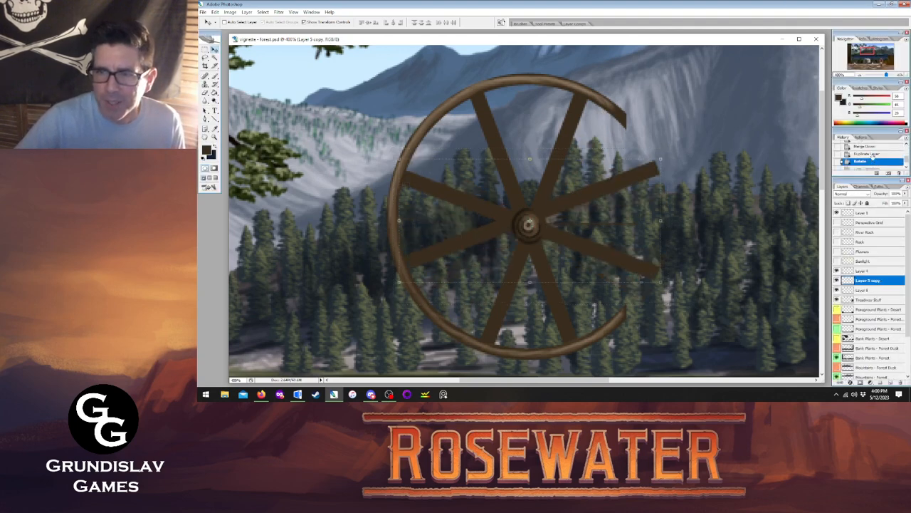
click(865, 146)
click(906, 150)
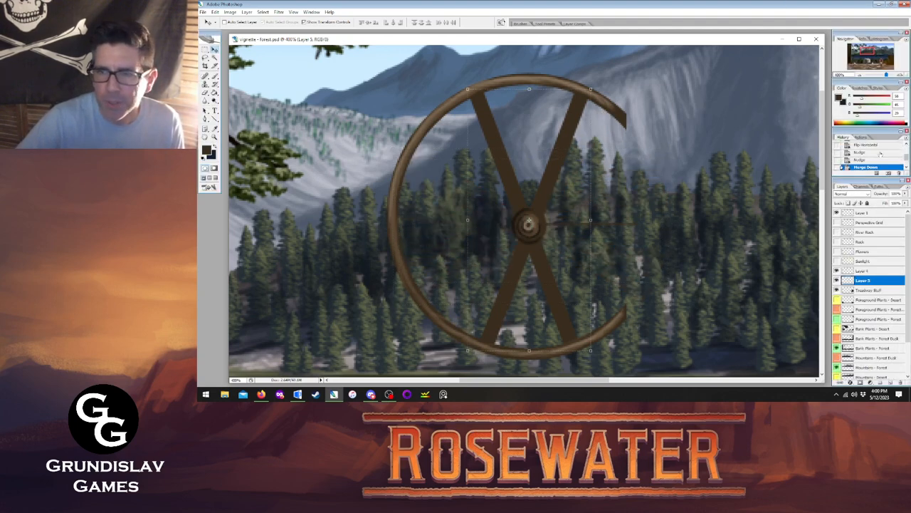
click(872, 161)
click(868, 153)
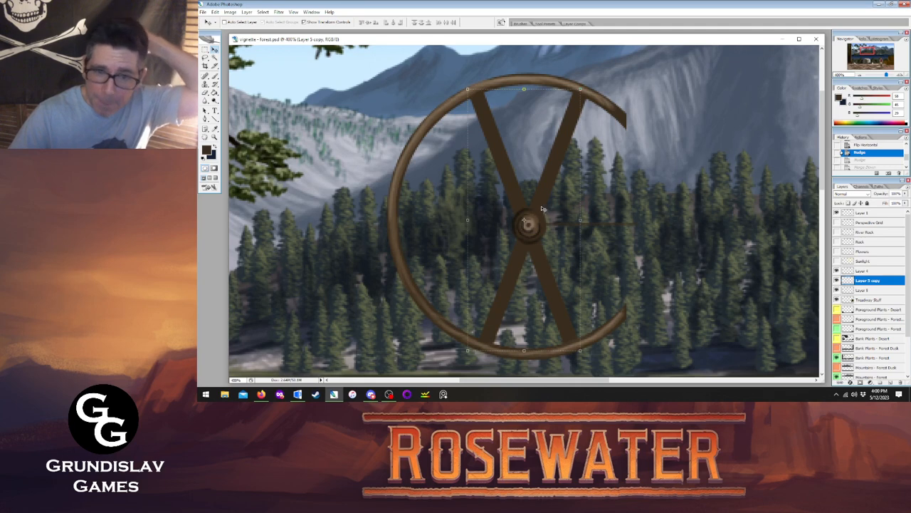
- Rotate the flipped spoke copy about 46° counter-clockwise around the hub and apply the transformation
drag(457, 240, 498, 277)
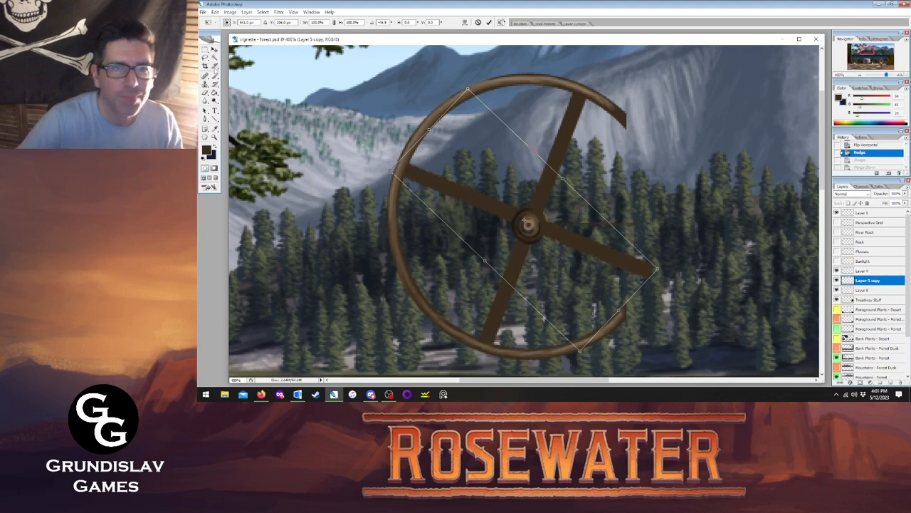
click(215, 49)
click(530, 149)
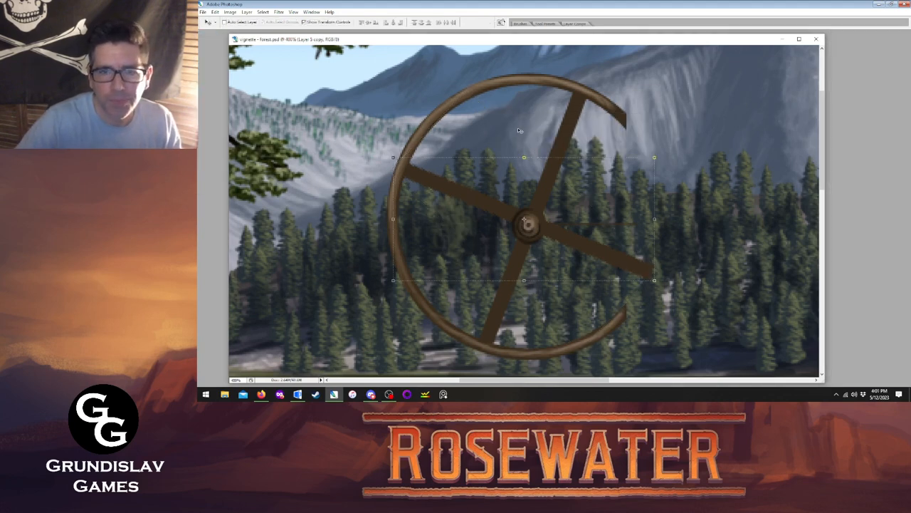
key(Tab)
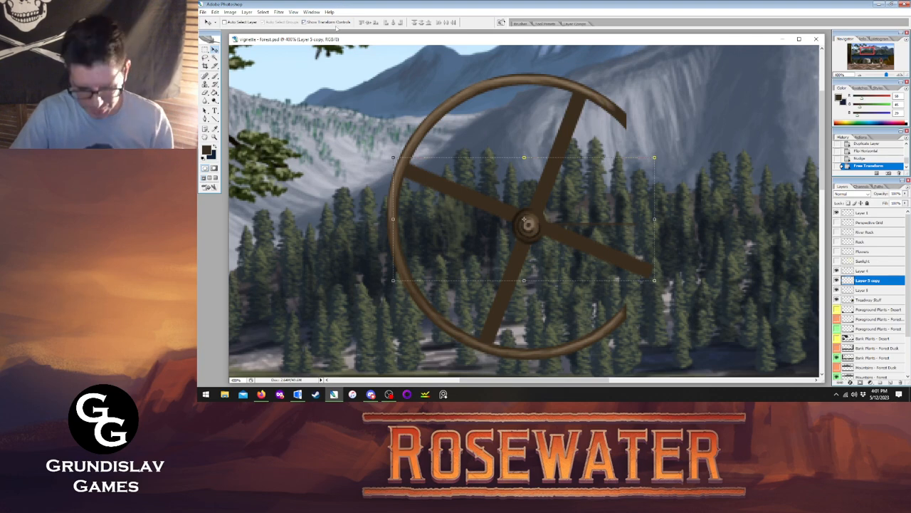
- Merge the rotated spoke down into the original spoke's layer and duplicate the merged layer
key(ctrl+e)
click(246, 12)
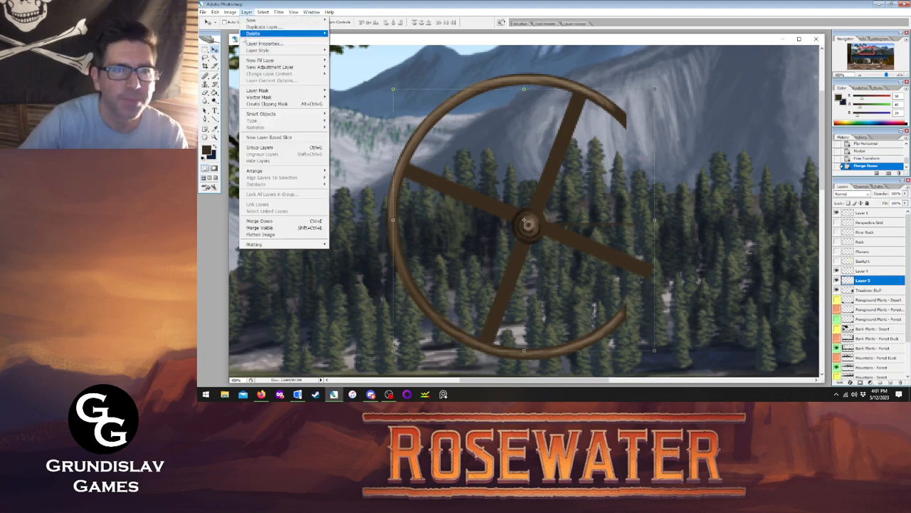
click(260, 27)
click(617, 123)
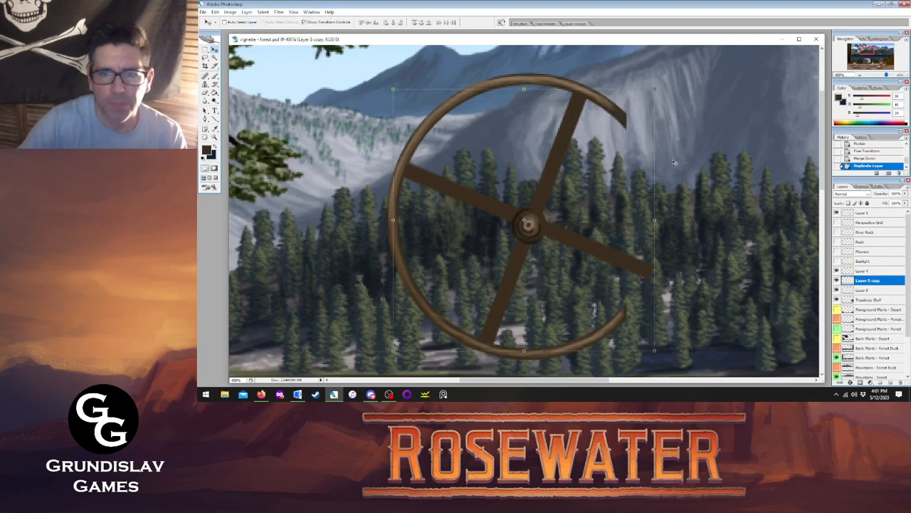
- Rotate the duplicated spoke pair about 39° clockwise around the hub and apply the transformation
key(Tab)
drag(659, 160, 661, 261)
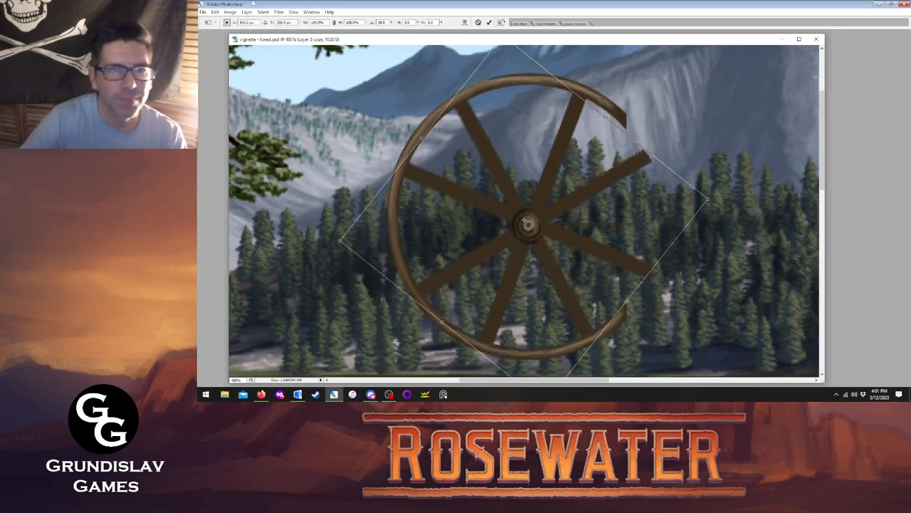
key(Tab)
key(v)
click(538, 149)
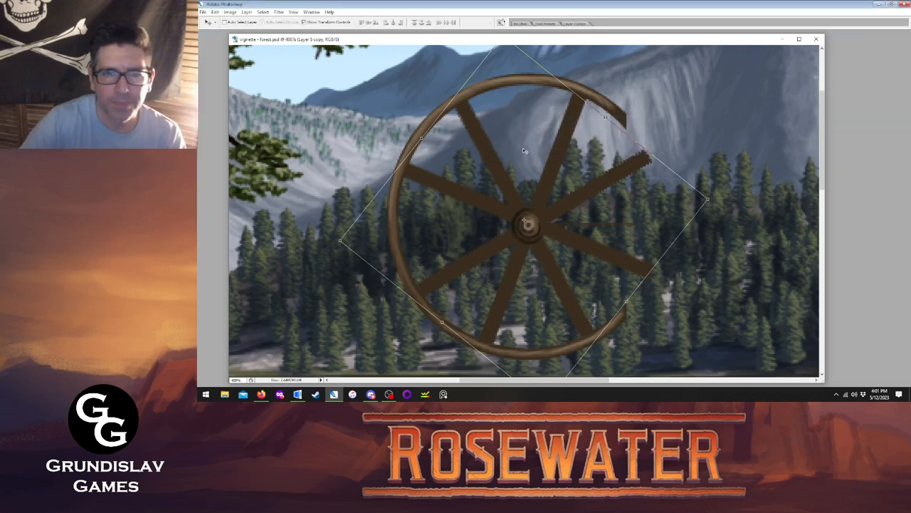
- Duplicate the rotated spoke pair's layer to get a third pair of spokes
click(247, 13)
click(264, 27)
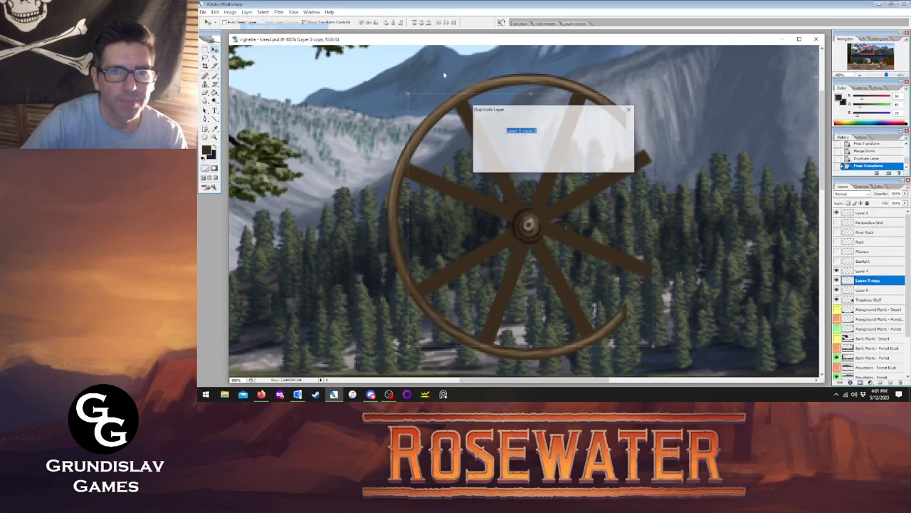
click(621, 123)
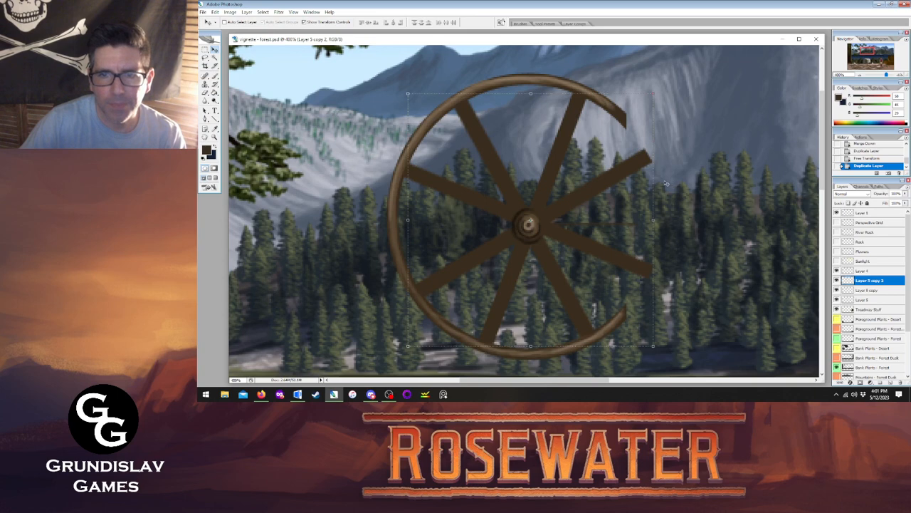
- Rotate the third spoke pair about 28° clockwise around the hub, apply it, and merge all the spoke layers into Layer 5
key(ctrl+t)
drag(658, 186, 668, 250)
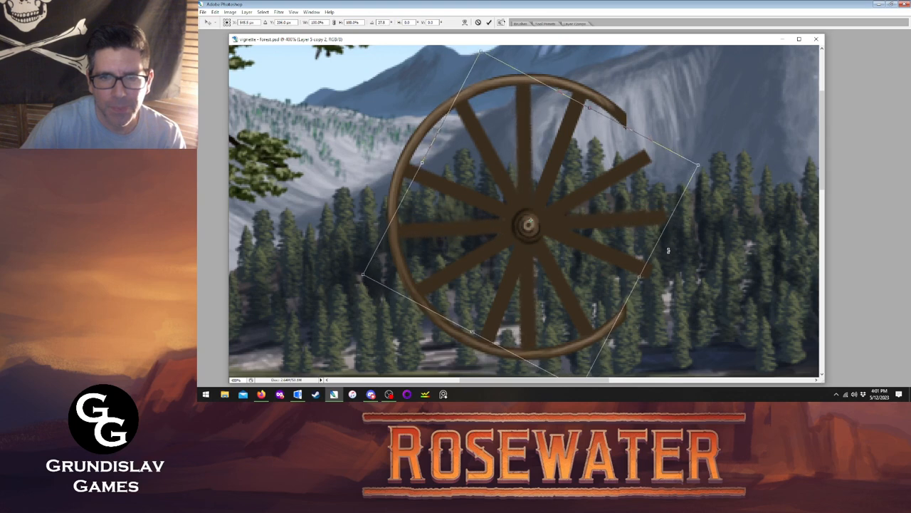
key(Tab)
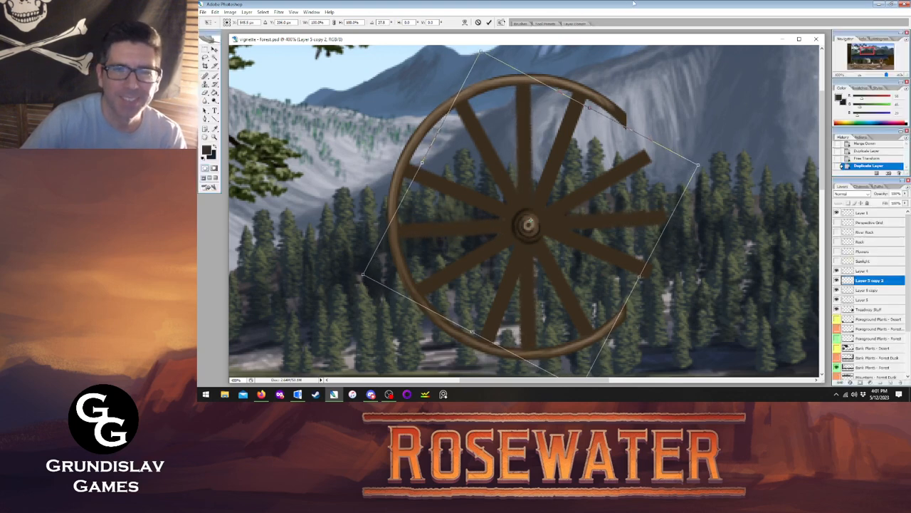
click(214, 50)
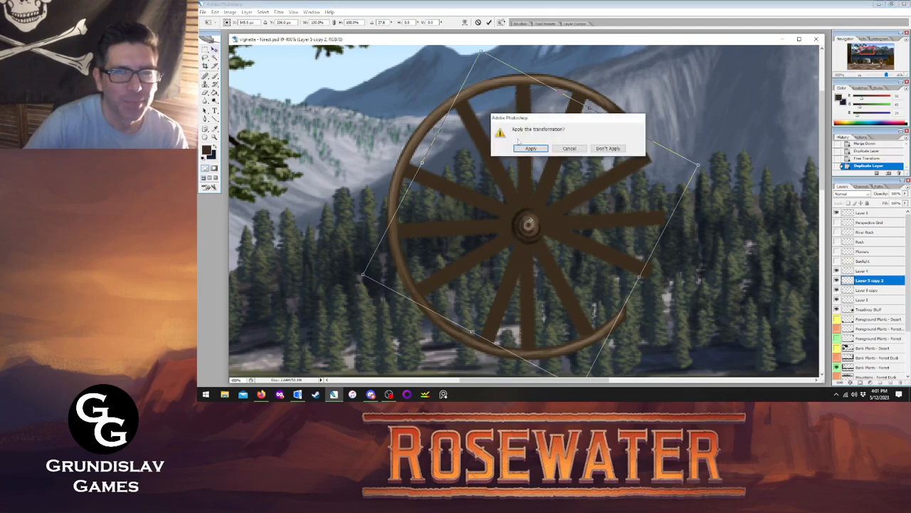
click(531, 148)
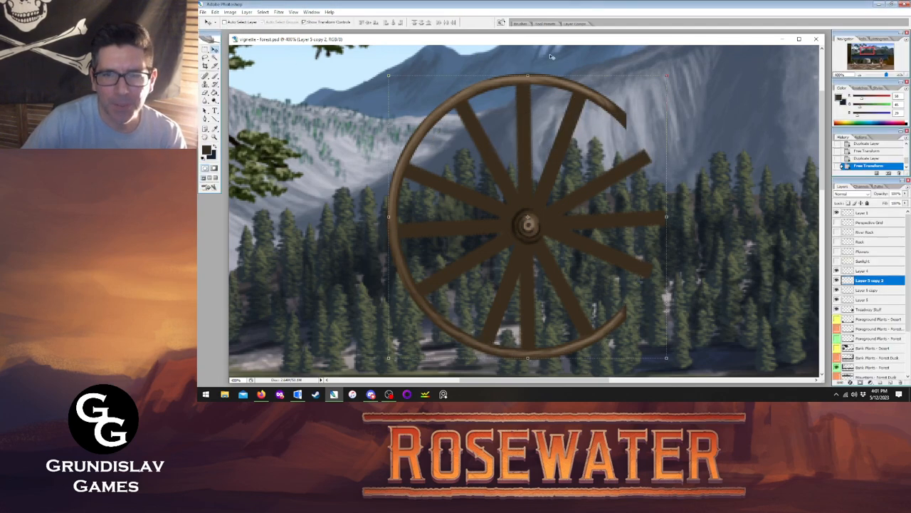
key(ctrl+e)
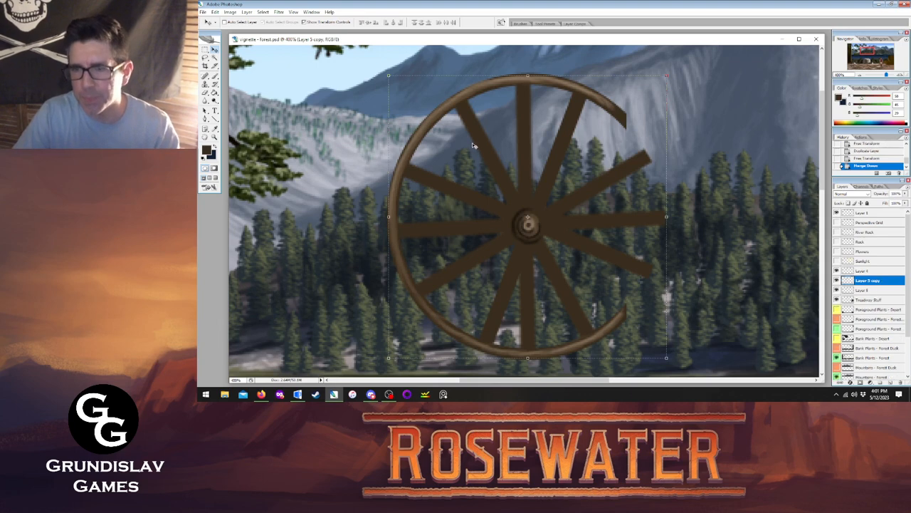
key(ctrl+e)
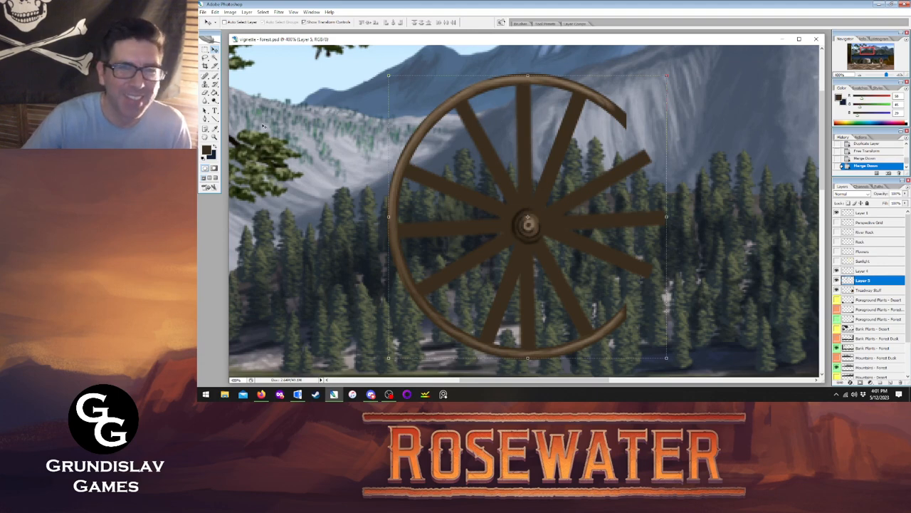
- Sample the hub's dark brown and brush a shadow along the lower edges of the left horizontal and lower-left spokes
key(z)
alt+click(528, 226)
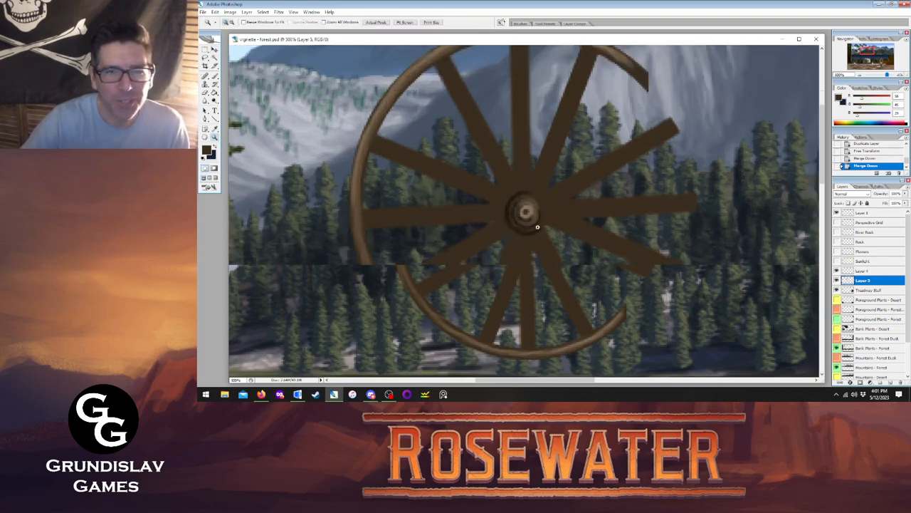
click(526, 212)
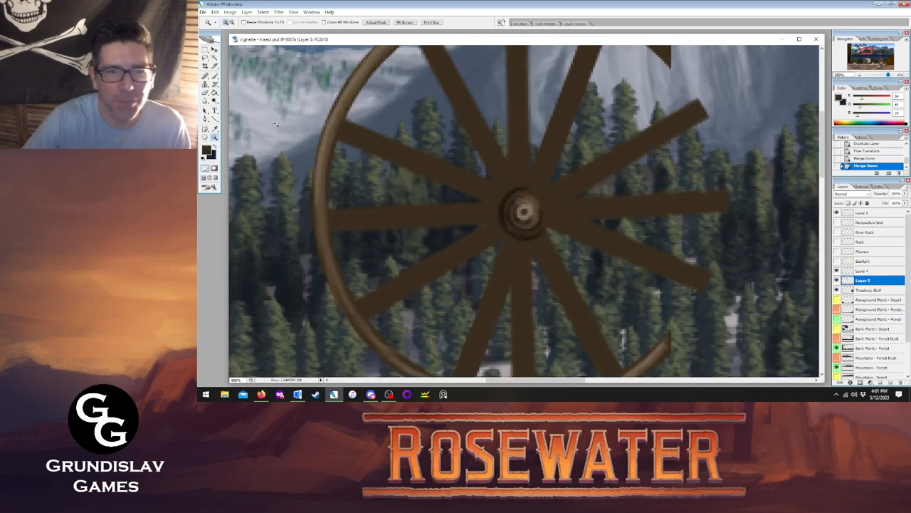
click(214, 128)
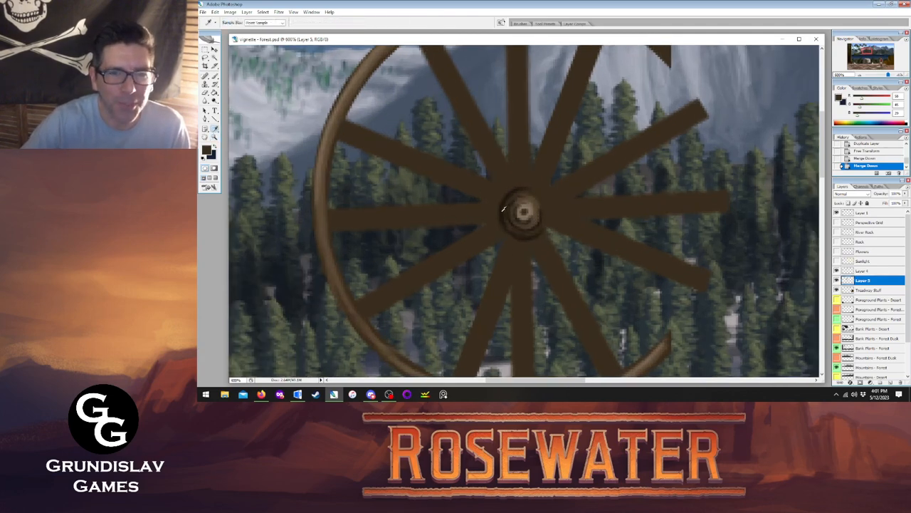
click(504, 208)
click(214, 75)
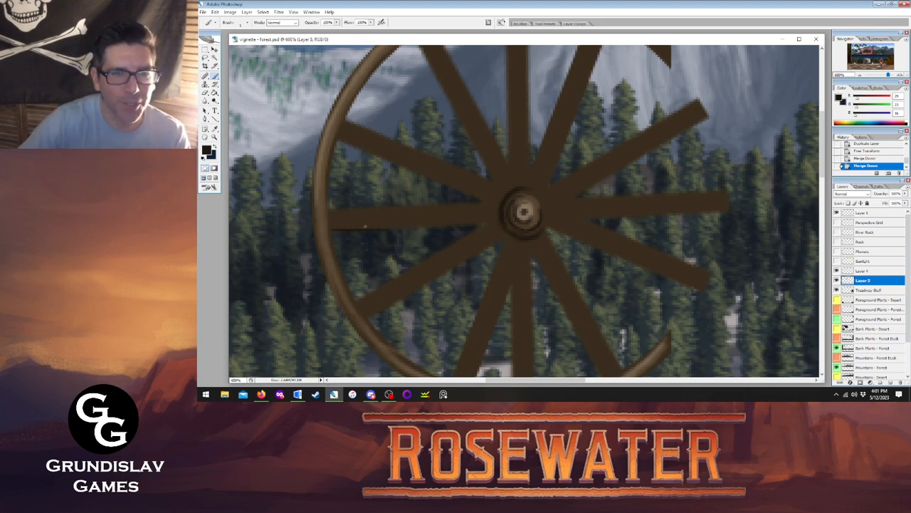
click(365, 225)
key(ctrl+z)
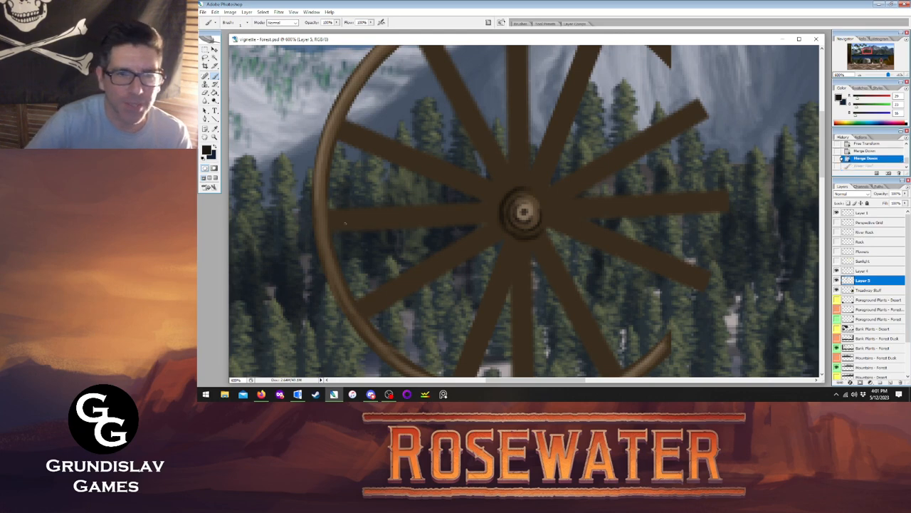
click(334, 230)
click(340, 229)
click(352, 227)
click(360, 226)
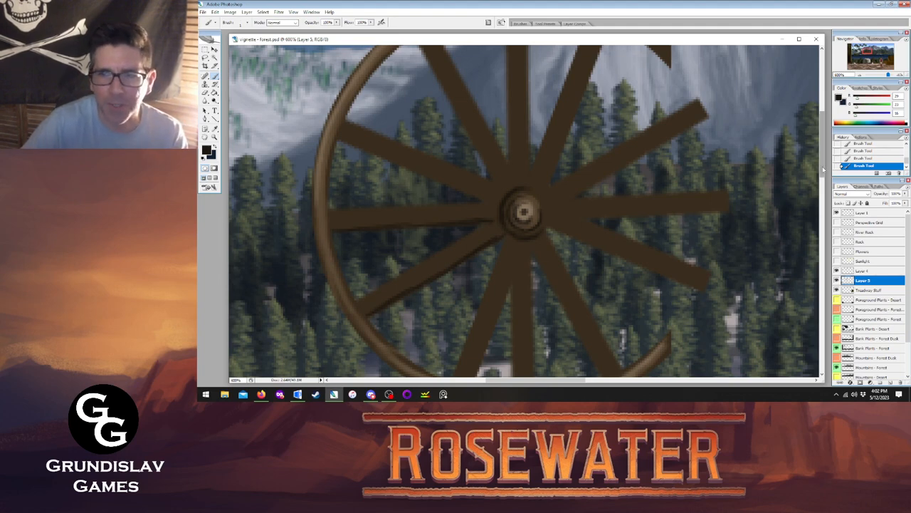
- Brush dark shading along the edges of the bottom spokes and the upper spokes of the wheel
scroll(523, 211, down, 3)
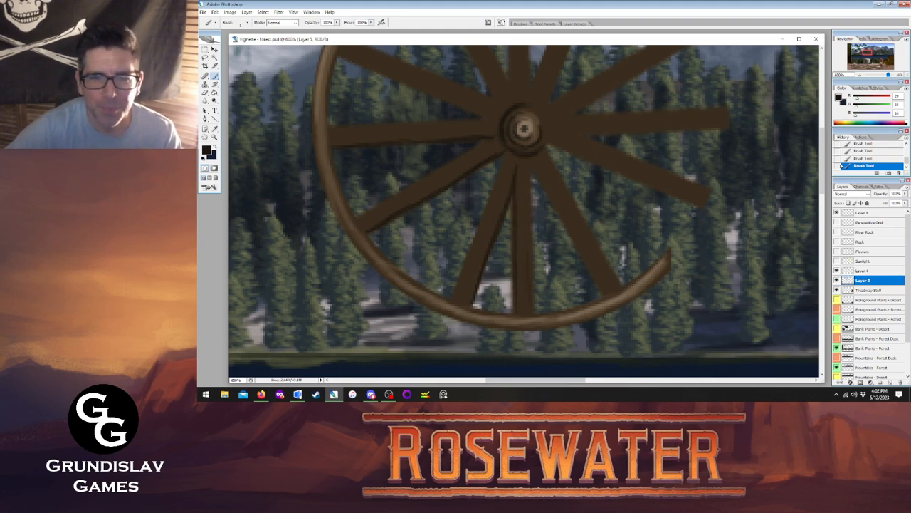
drag(532, 293, 533, 178)
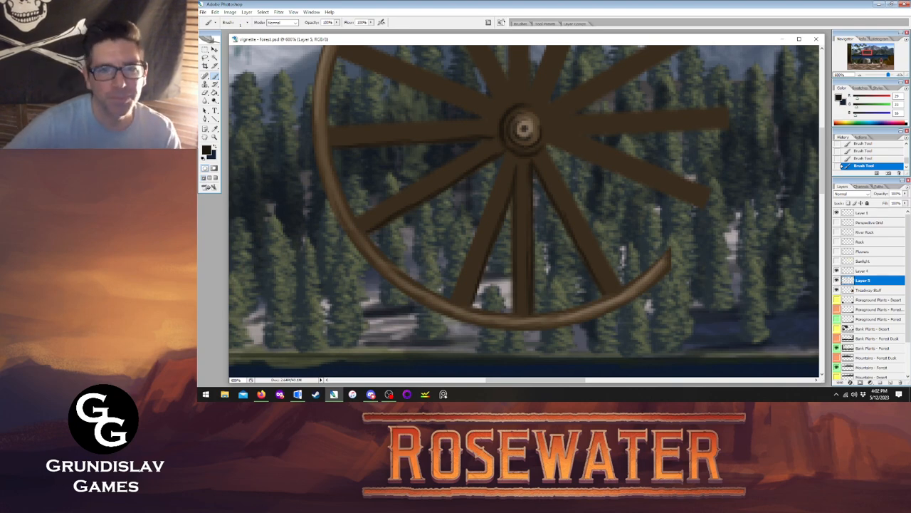
scroll(822, 201, up, 3)
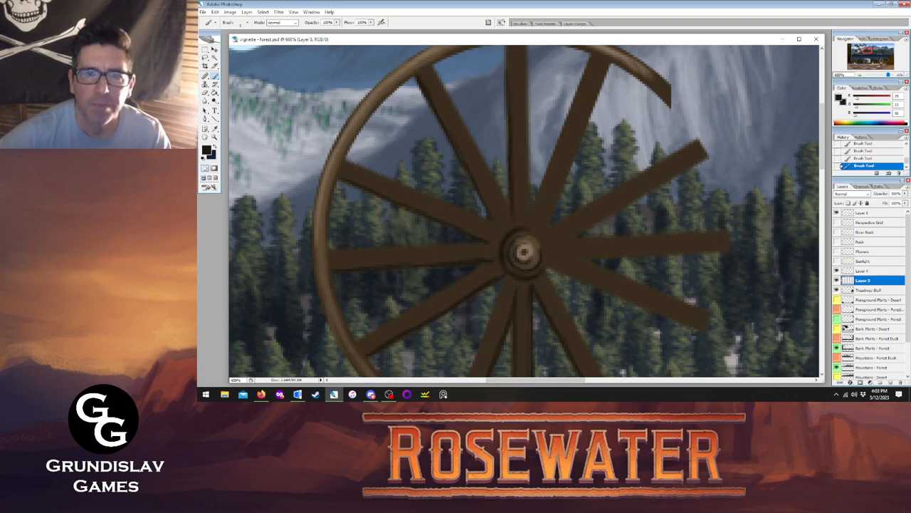
drag(822, 162, 823, 145)
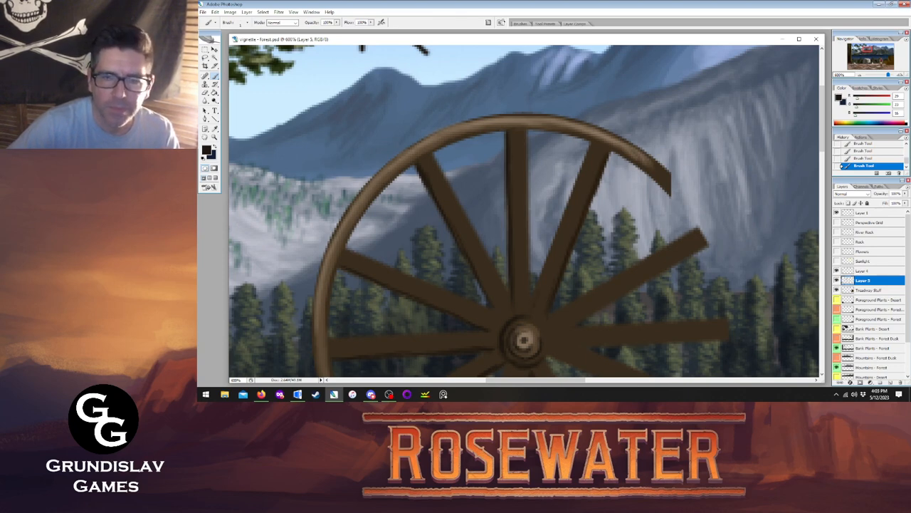
drag(563, 217, 578, 179)
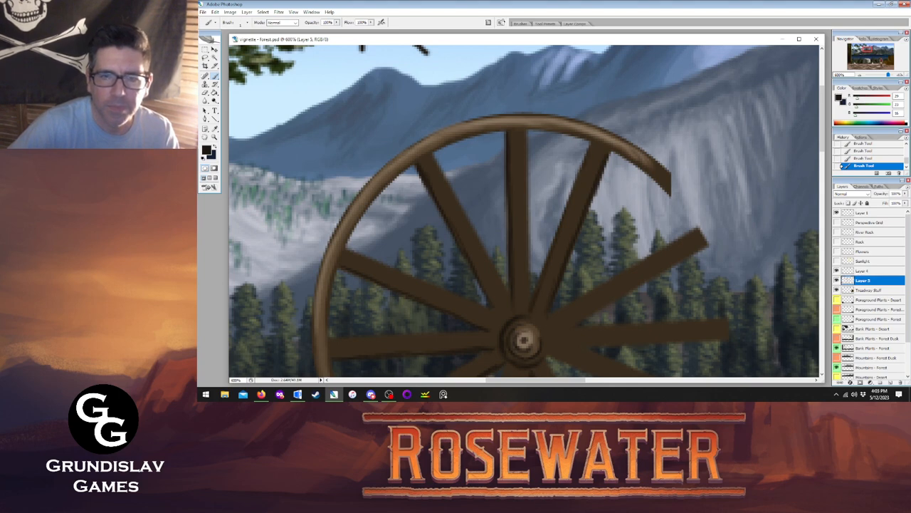
drag(552, 245, 581, 169)
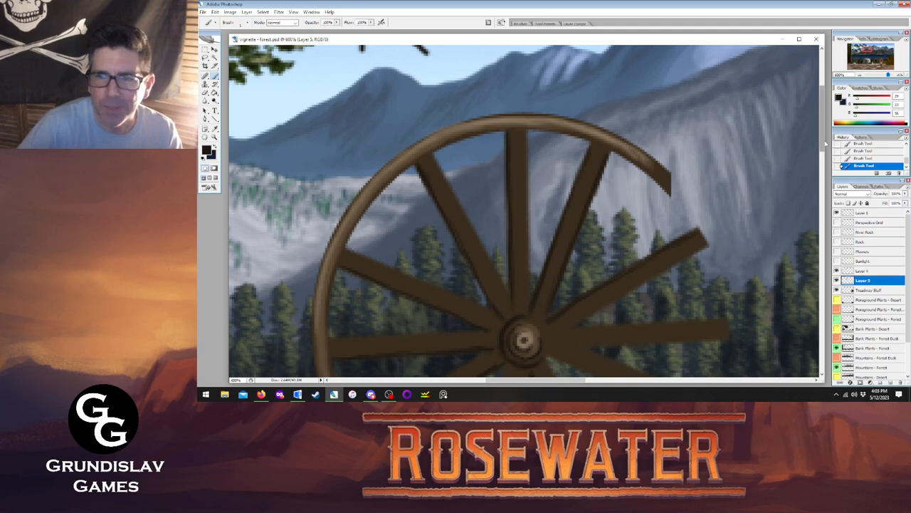
- Paint dark wood-grain lines along the spokes that meet the rim, and add lighter streaks in brown sampled from the rim
drag(824, 142, 826, 177)
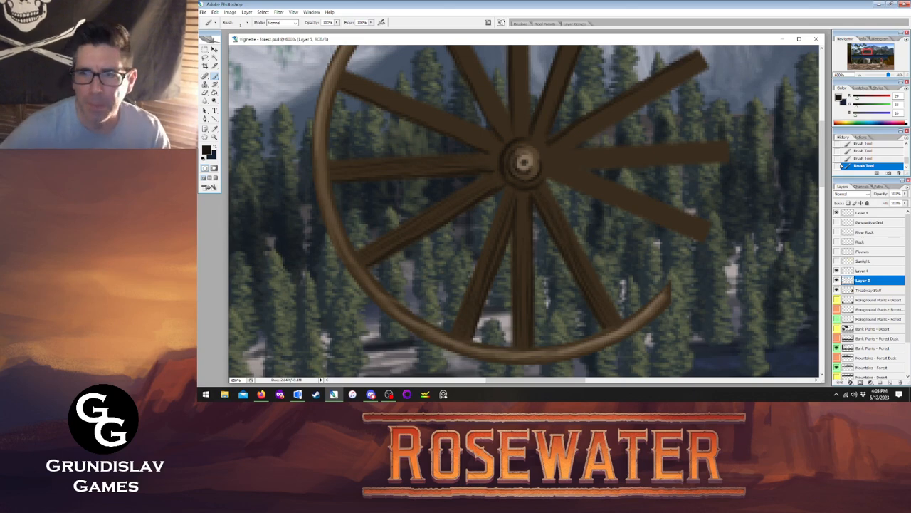
scroll(752, 140, up, 3)
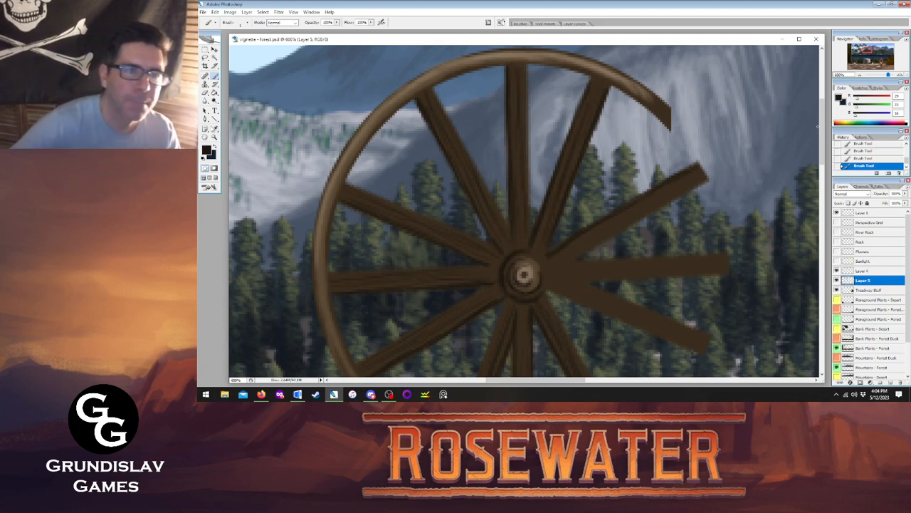
click(214, 129)
click(381, 113)
key(b)
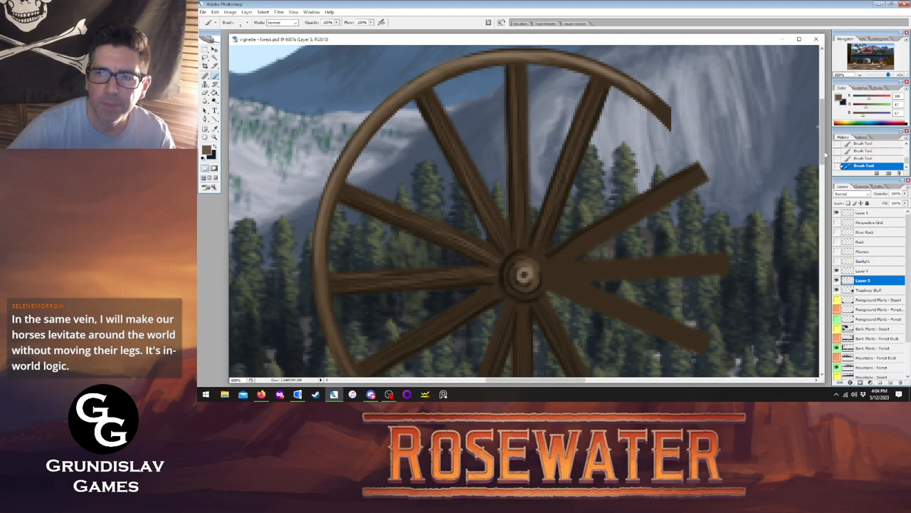
scroll(572, 214, down, 3)
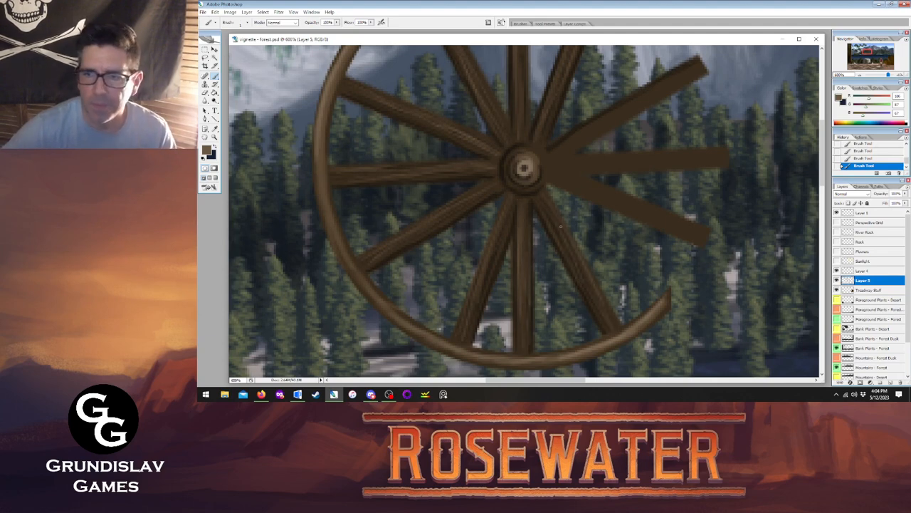
click(837, 270)
click(836, 271)
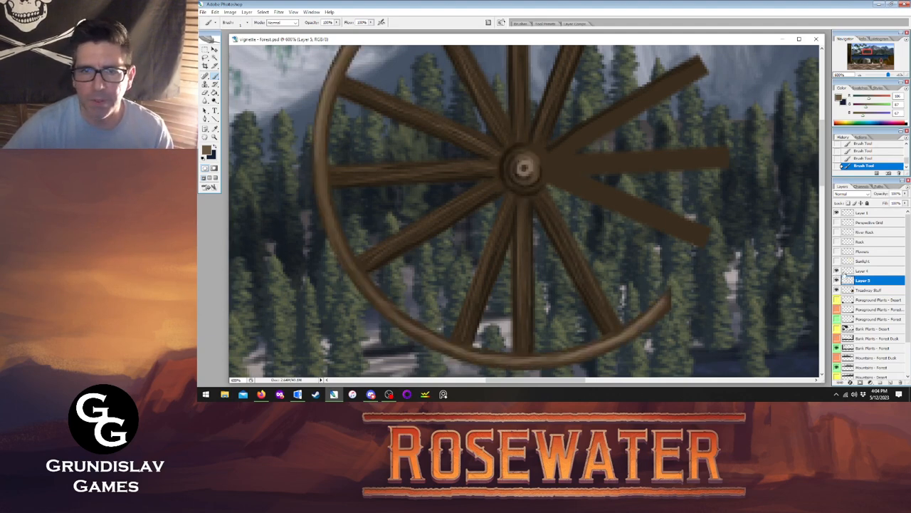
- Merge Layer 4 down into Layer 5 and move the whole wheel onto the lower side of the wagon
click(862, 272)
key(ctrl+e)
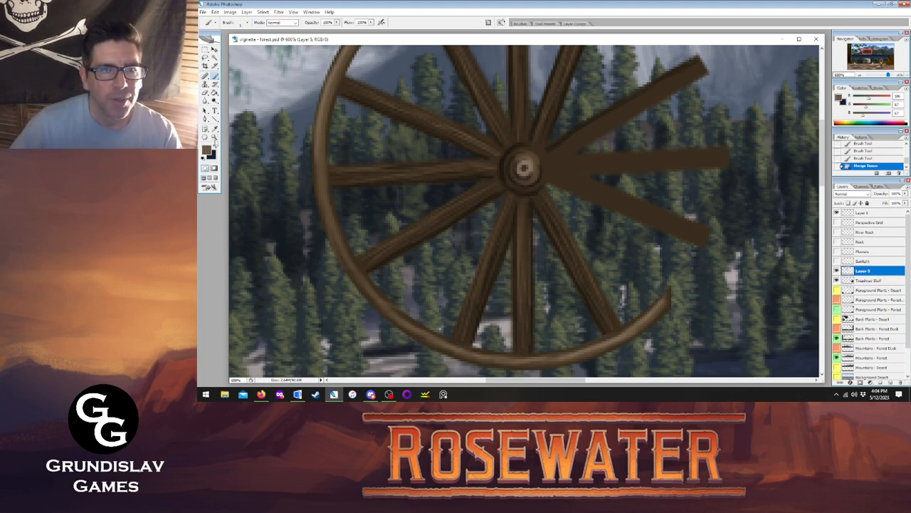
key(z)
key(ctrl+0)
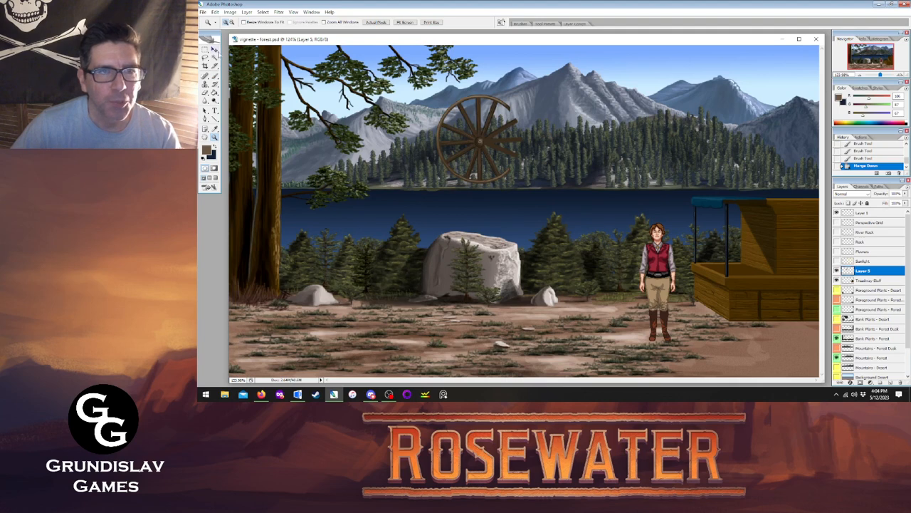
key(v)
drag(481, 132, 790, 306)
key(Left)
key(Left)
key(Up)
key(Up)
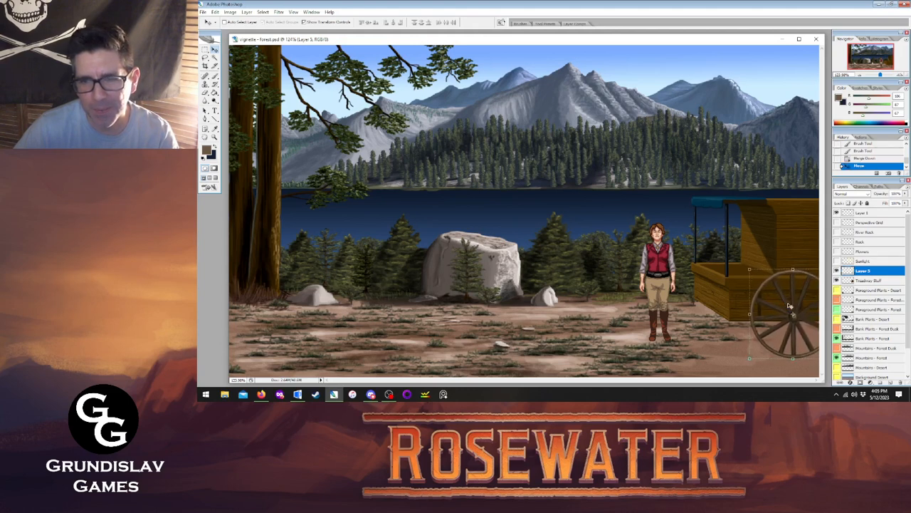
- Nudge the wheel downward so its hub sits near the bottom edge of the wagon body
key(Down)
key(Down)
key(Down)
key(Down)
key(Down)
key(Down)
key(Down)
key(Down)
key(Down)
key(Down)
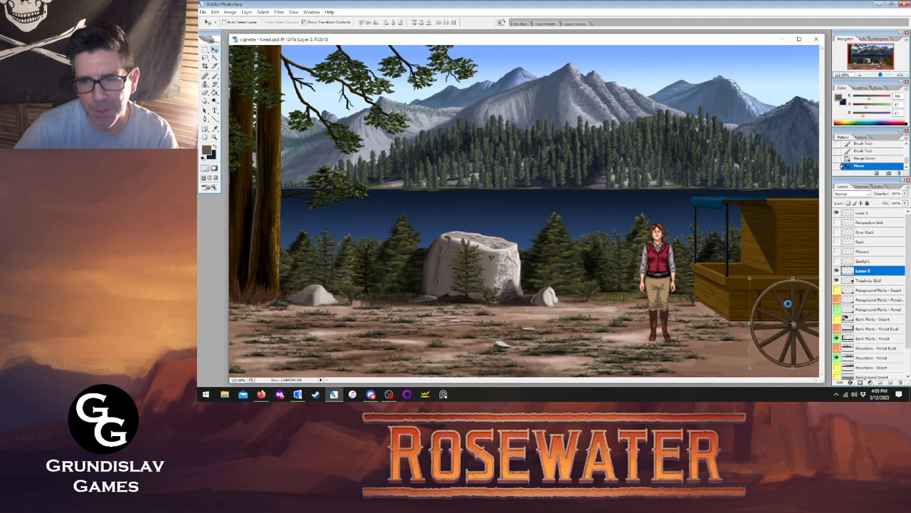
key(Down)
key(Down)
key(Down)
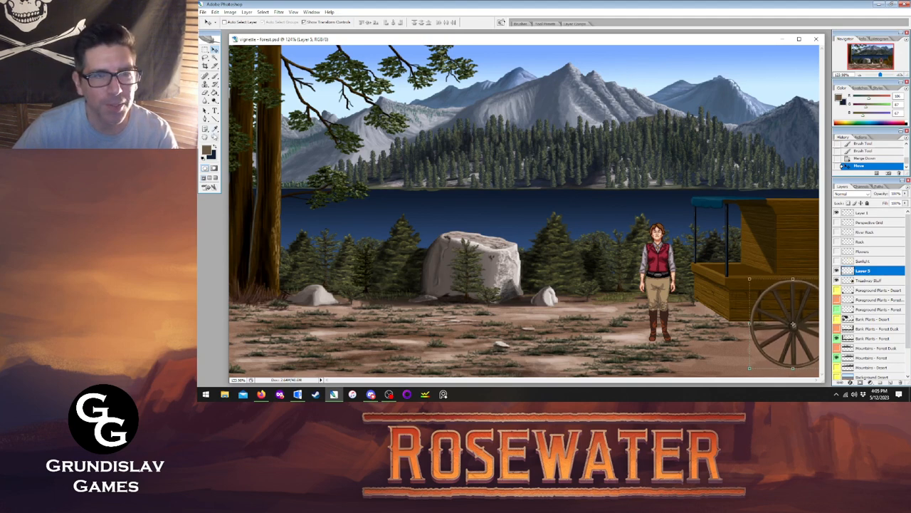
- Sample a dark brown and brush shading along the unshaded right-hand spokes, and resample the wheel's lighter brown
key(z)
click(805, 320)
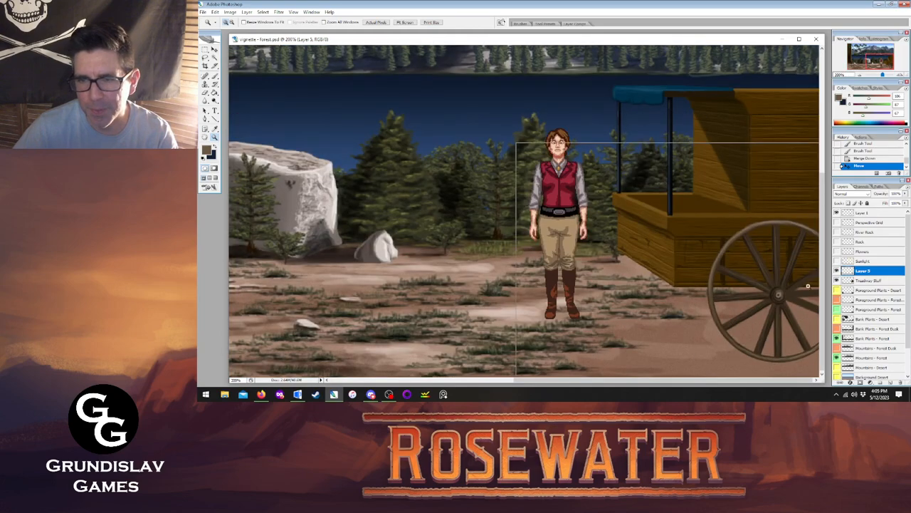
click(800, 255)
click(800, 255)
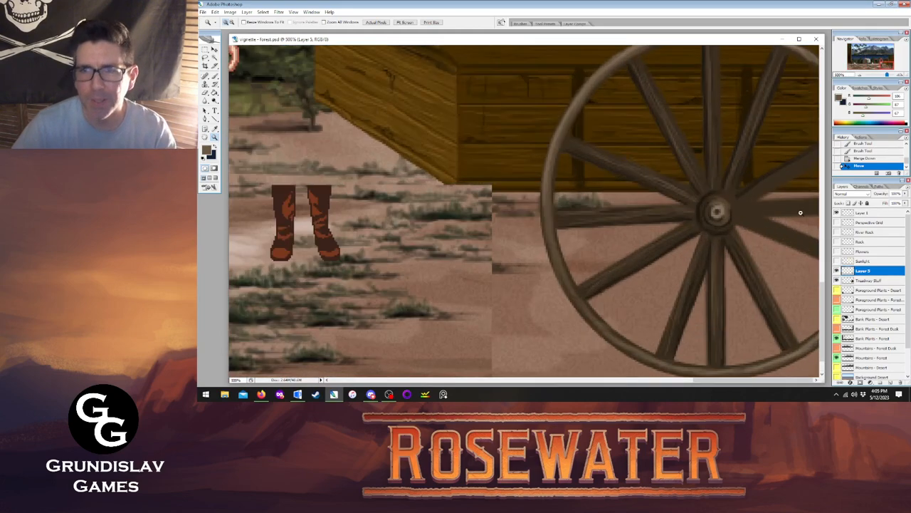
key(i)
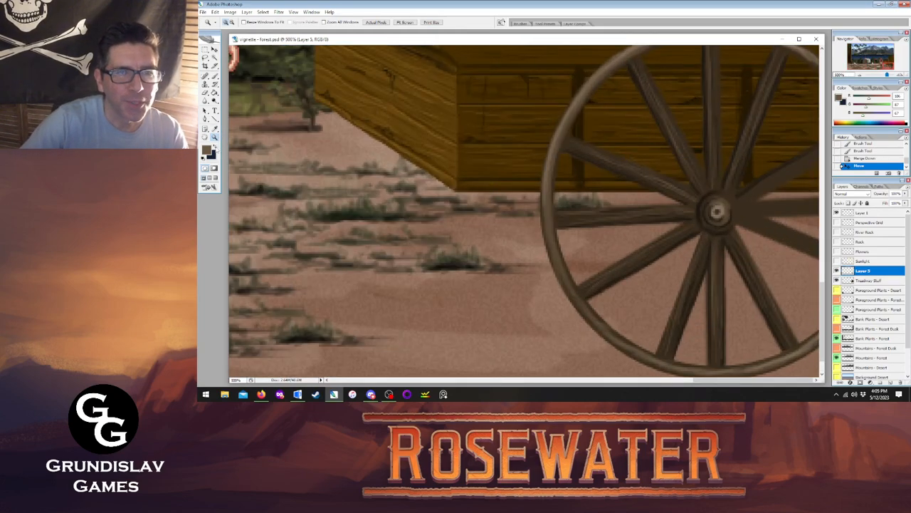
click(775, 168)
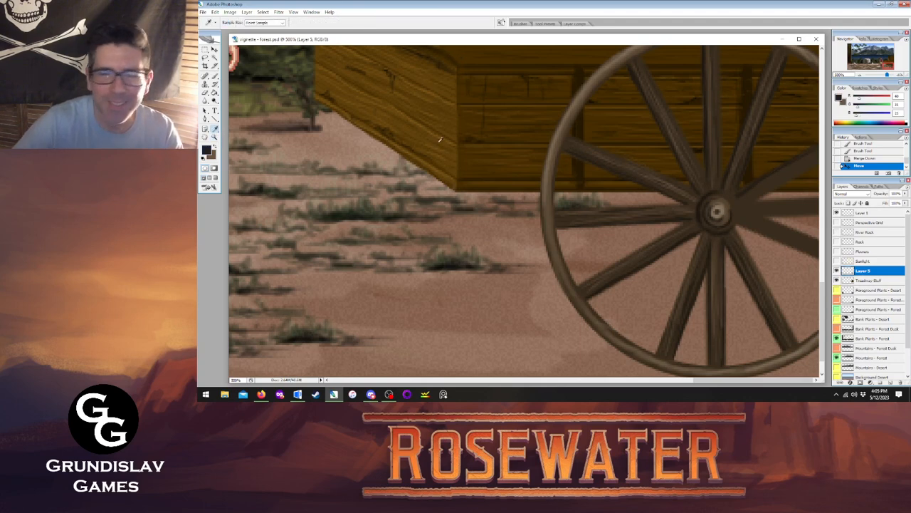
key(b)
drag(743, 225, 783, 239)
drag(749, 224, 793, 241)
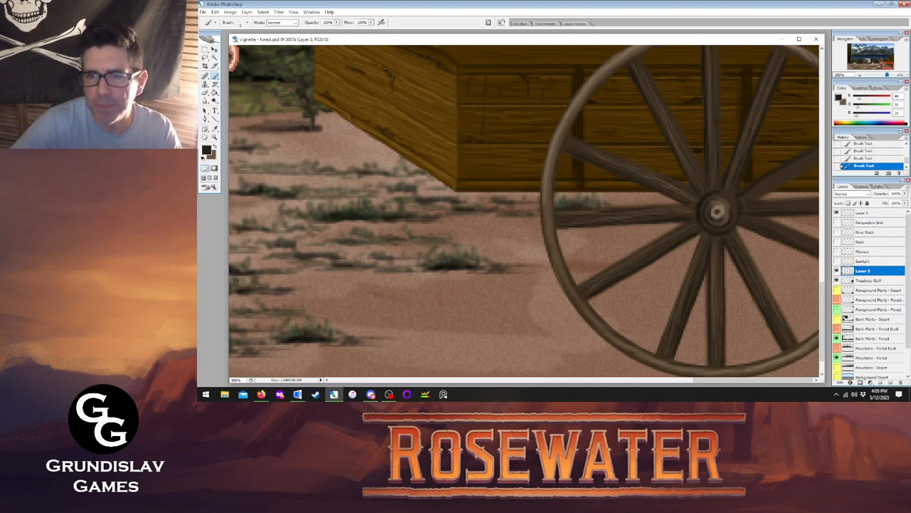
alt+click(764, 203)
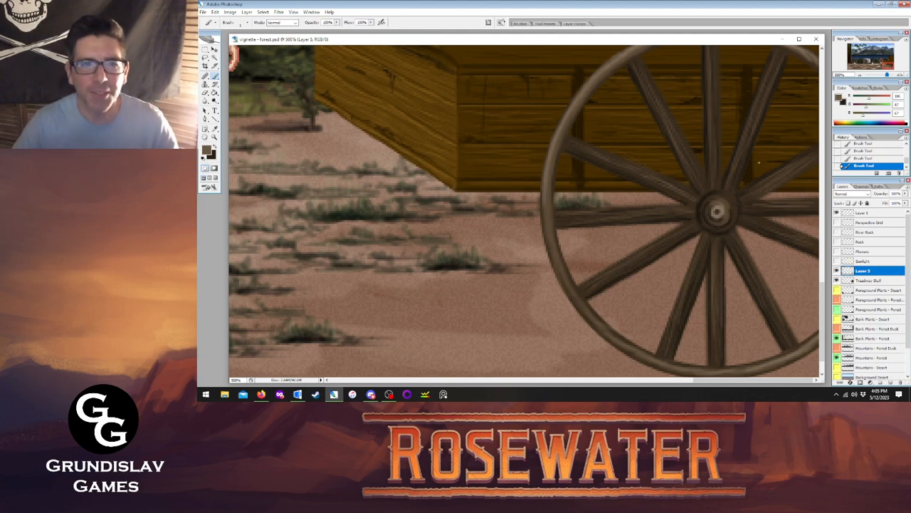
- Set the foreground colour to a very dark brown (RGB 23, 17, 10) and show the Perspective Grid layer
click(215, 137)
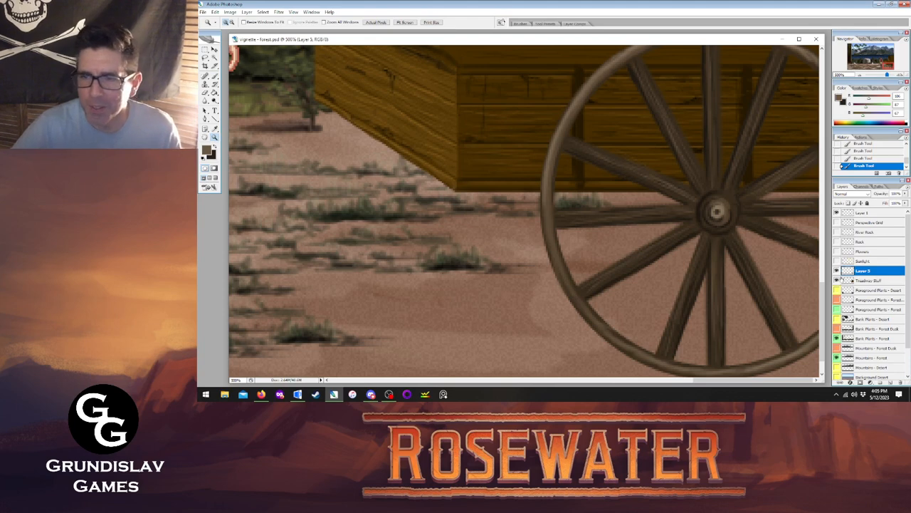
click(836, 271)
click(836, 272)
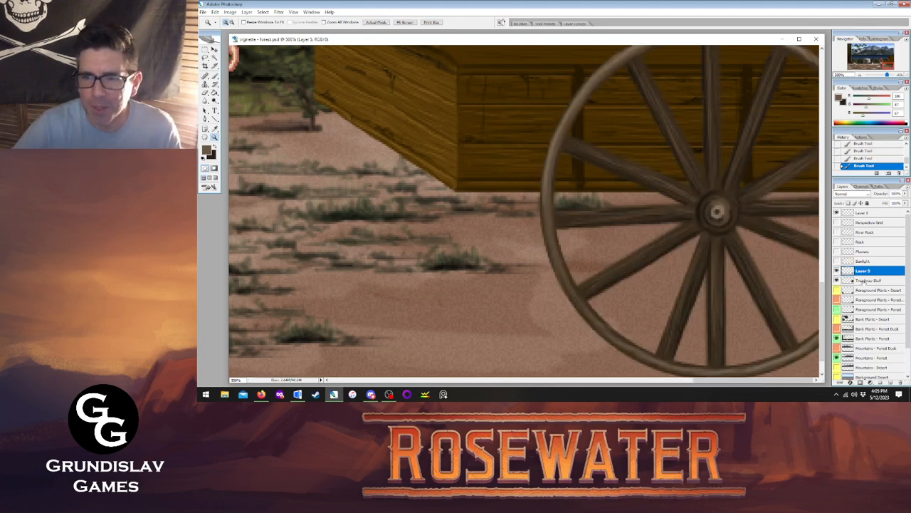
click(865, 280)
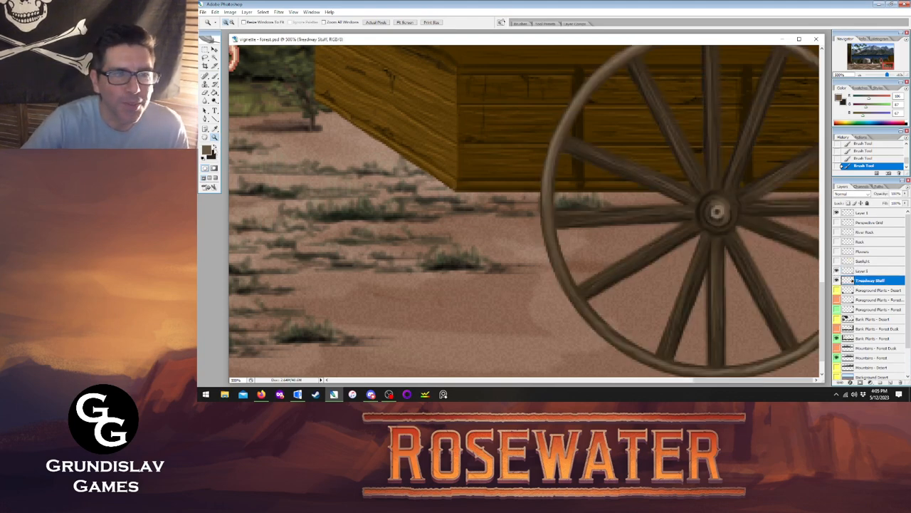
click(207, 151)
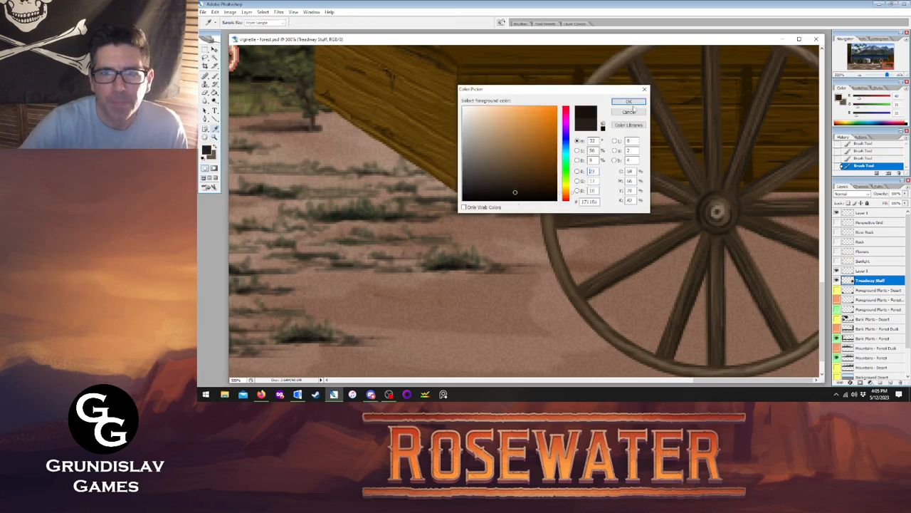
click(632, 104)
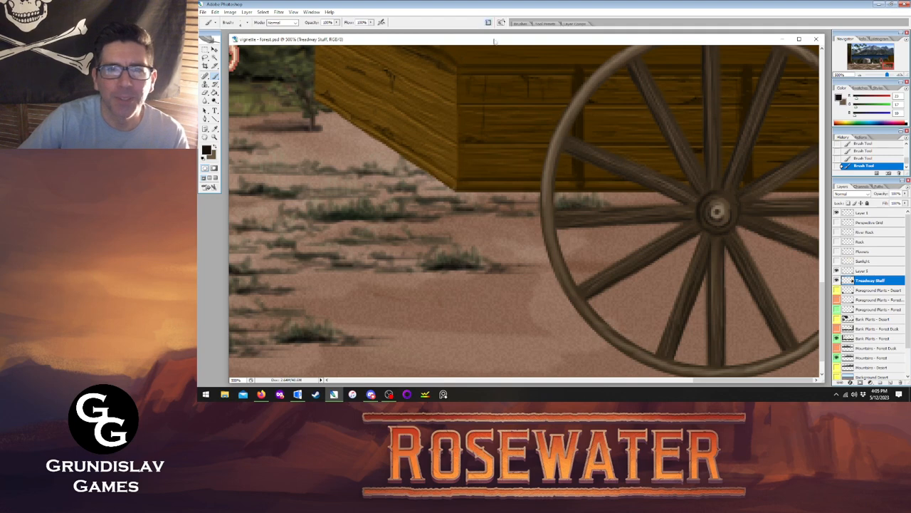
click(520, 23)
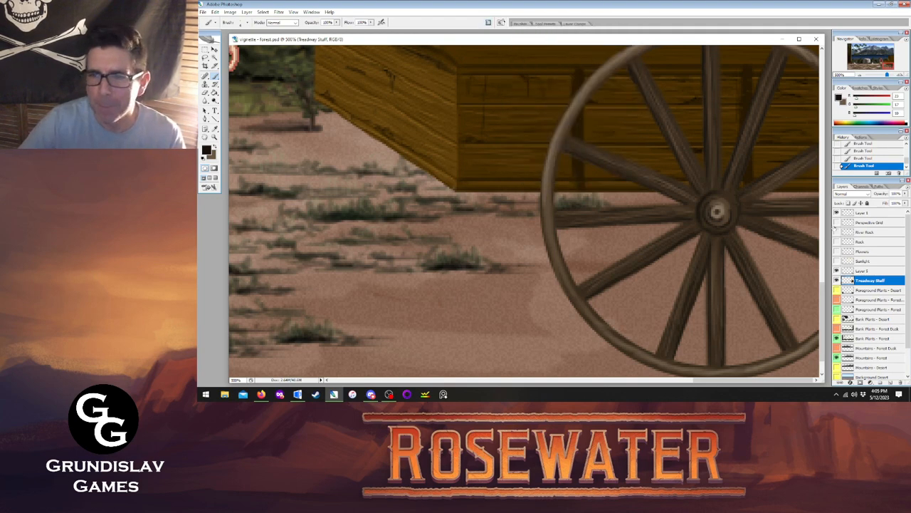
click(836, 222)
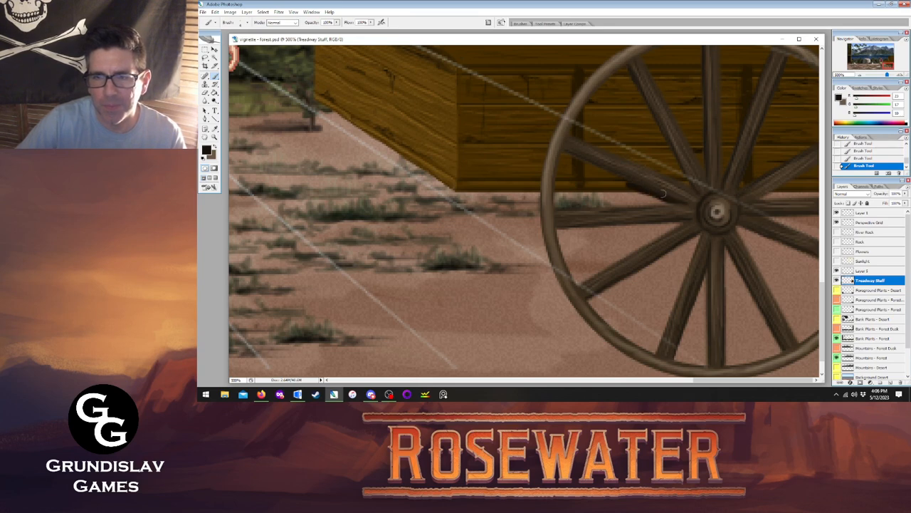
- Undo the trial stroke, add a new layer below Treadway Stuff, and brush a dark axle from the hub toward the vanishing point
key(ctrl+z)
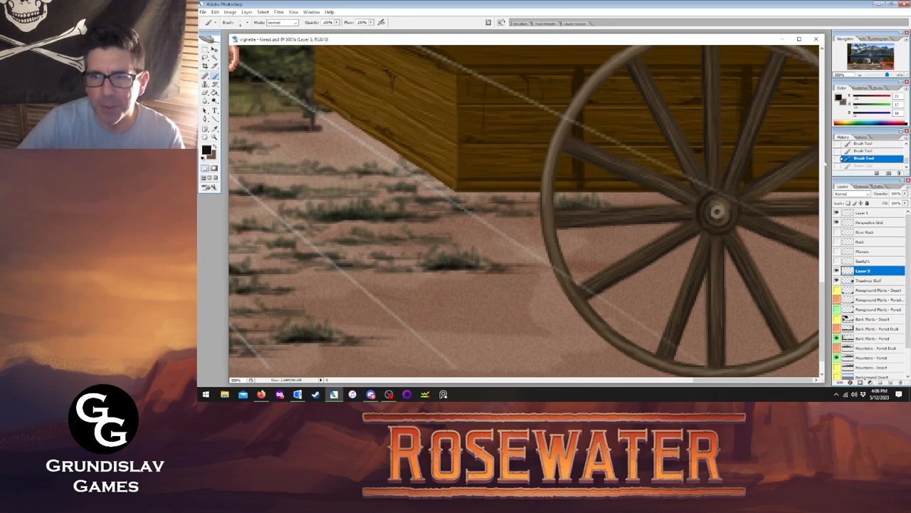
click(863, 292)
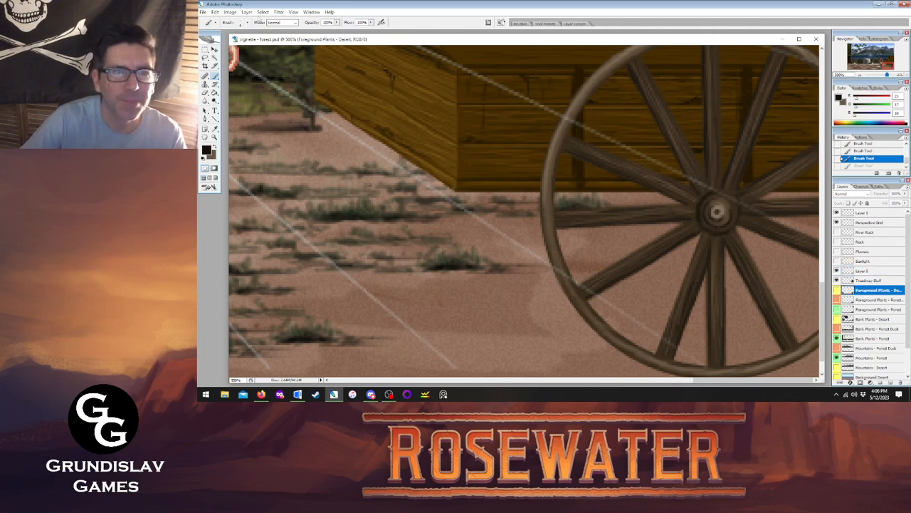
click(247, 12)
mouse_move(271, 20)
click(349, 22)
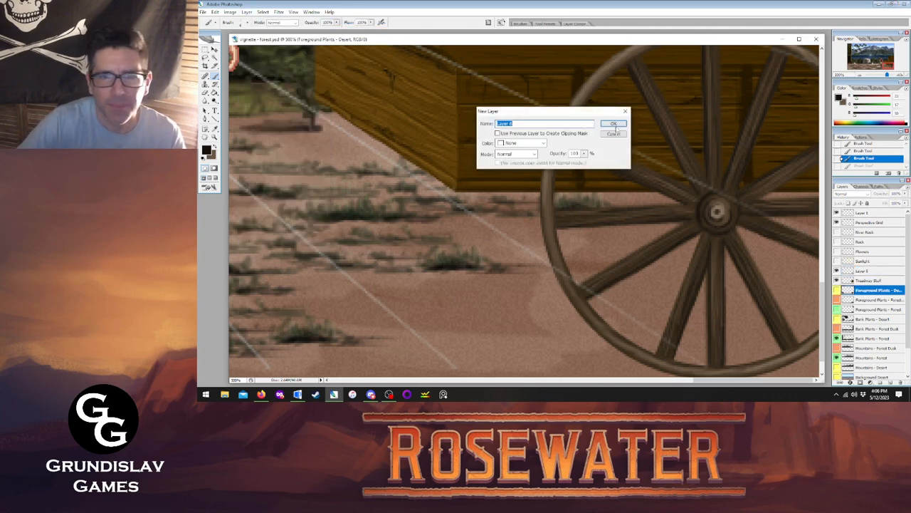
click(614, 125)
key(Tab)
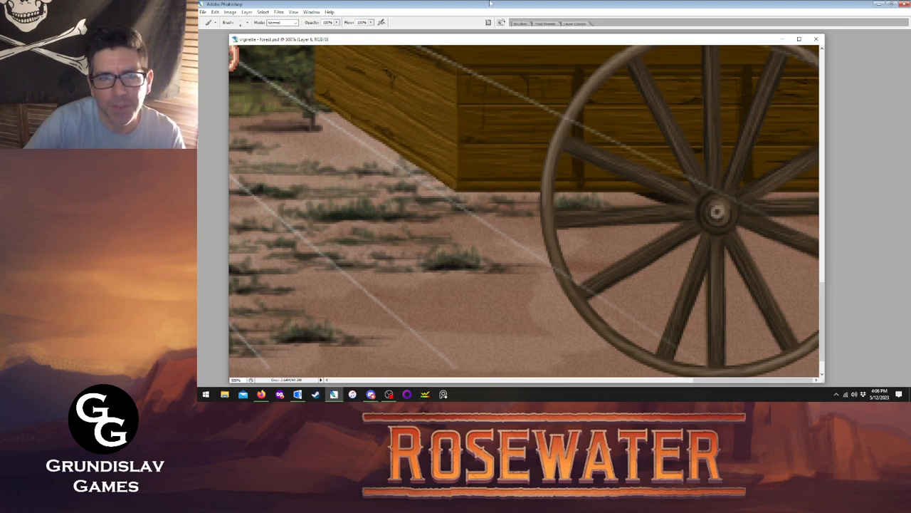
key(Tab)
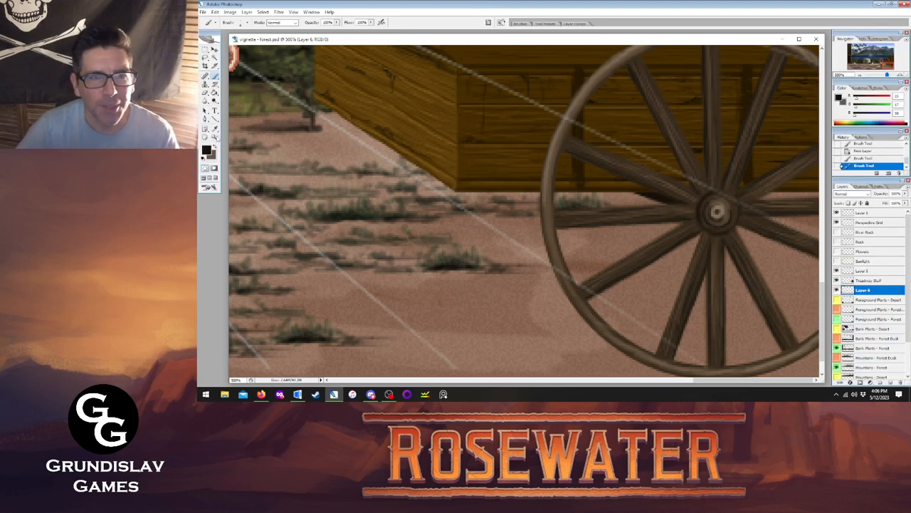
- Hide the Treadway Stuff layer, duplicate the wheel on Layer 5, and place the copy directly beneath the axle layer
click(215, 138)
right_click(585, 202)
click(601, 207)
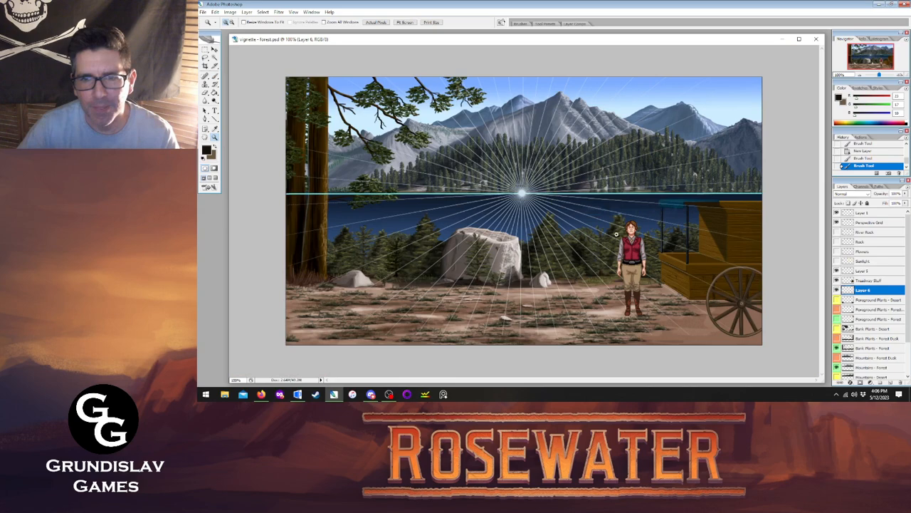
click(700, 272)
click(702, 260)
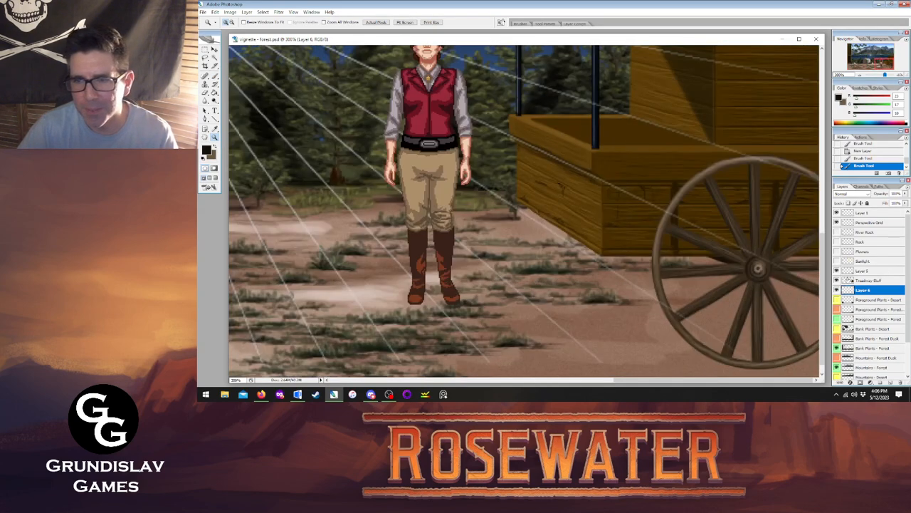
click(838, 281)
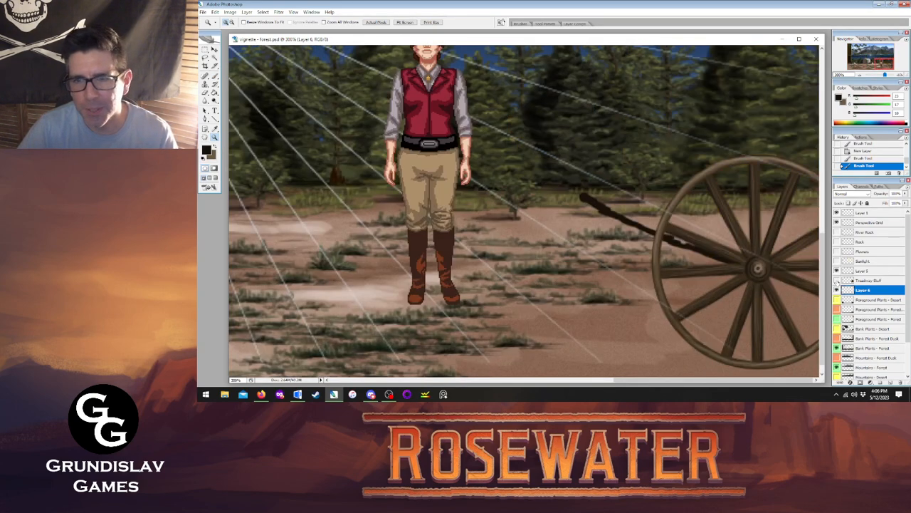
click(862, 273)
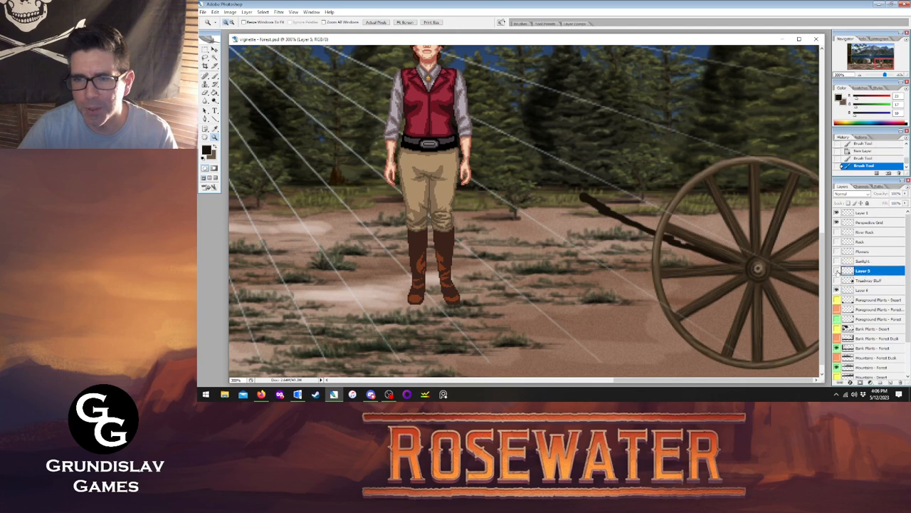
click(246, 12)
click(264, 27)
click(618, 122)
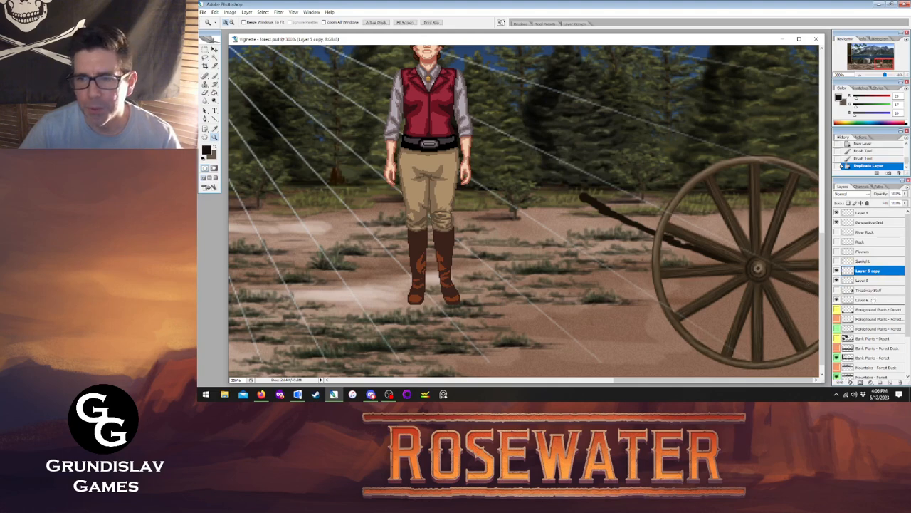
drag(873, 300, 873, 304)
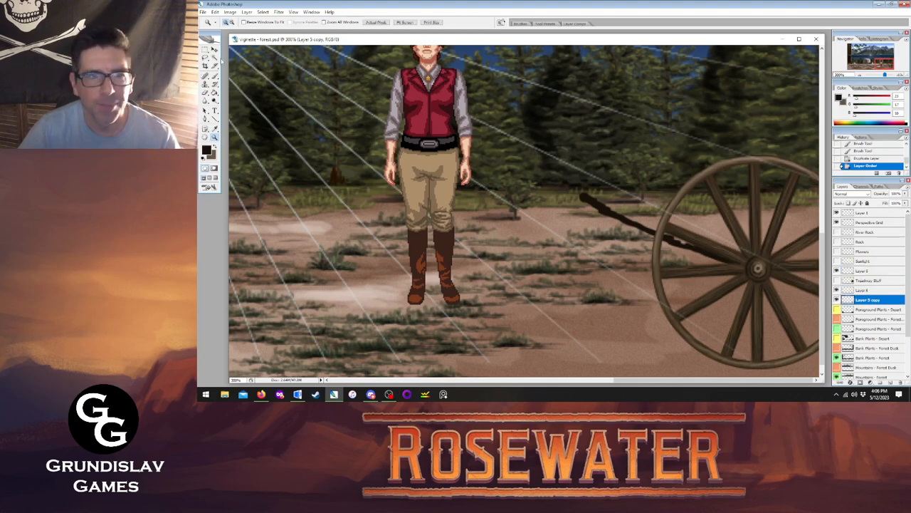
- Move the wheel copy so that its hub sits at the far end of the brushed axle
click(214, 50)
drag(783, 289, 607, 217)
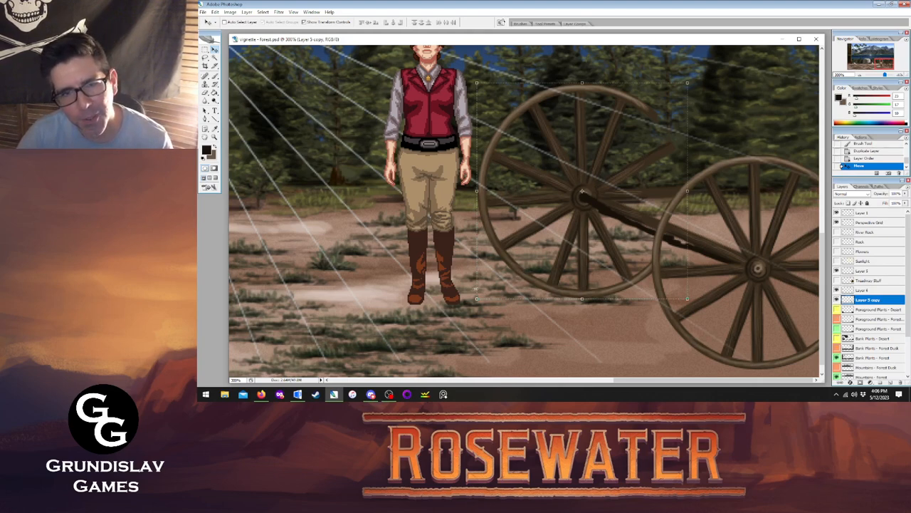
drag(478, 297, 501, 288)
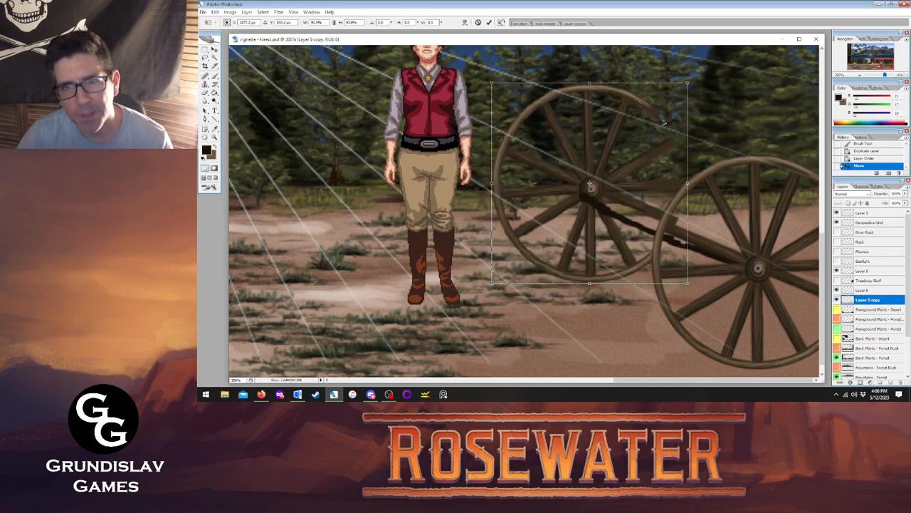
drag(687, 84, 675, 94)
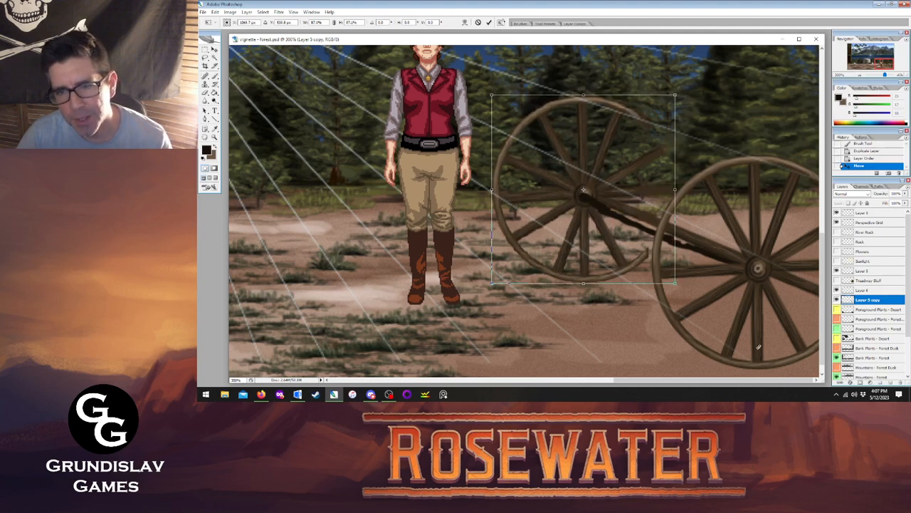
drag(491, 284, 521, 279)
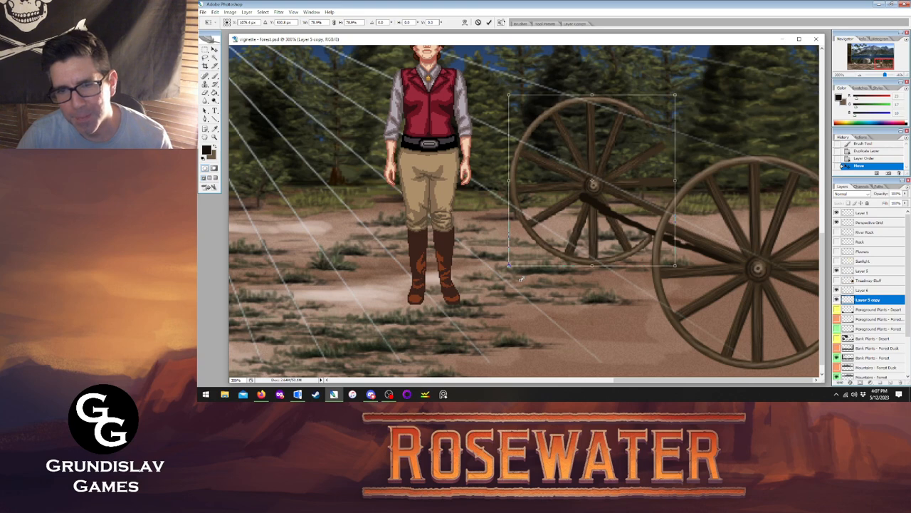
drag(521, 278, 523, 277)
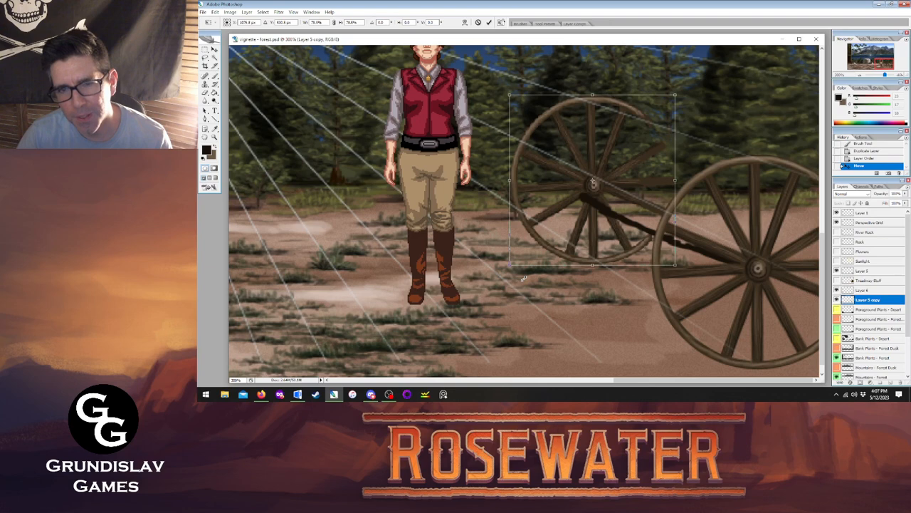
drag(524, 279, 525, 278)
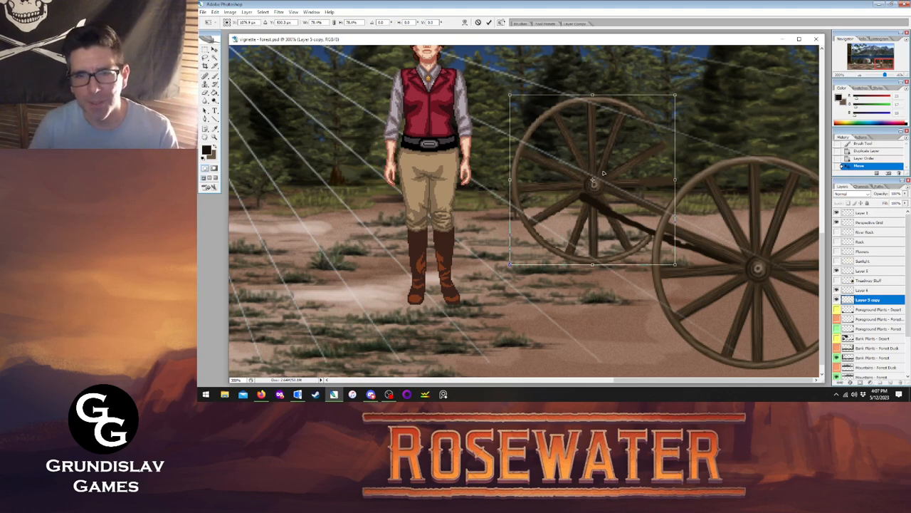
key(Left)
key(Left)
key(Left)
key(Left)
key(Left)
key(Left)
key(Left)
key(Left)
key(Left)
key(Left)
key(Right)
key(Right)
key(Right)
key(Right)
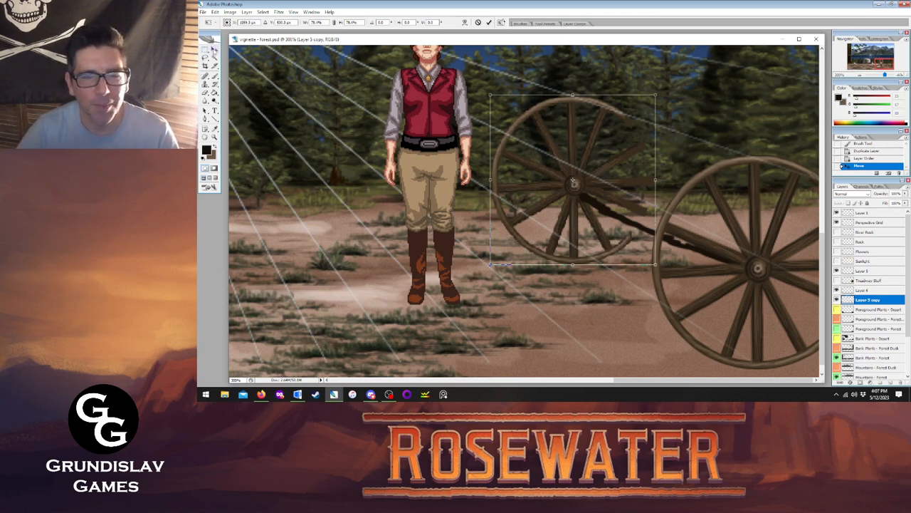
click(214, 51)
click(607, 148)
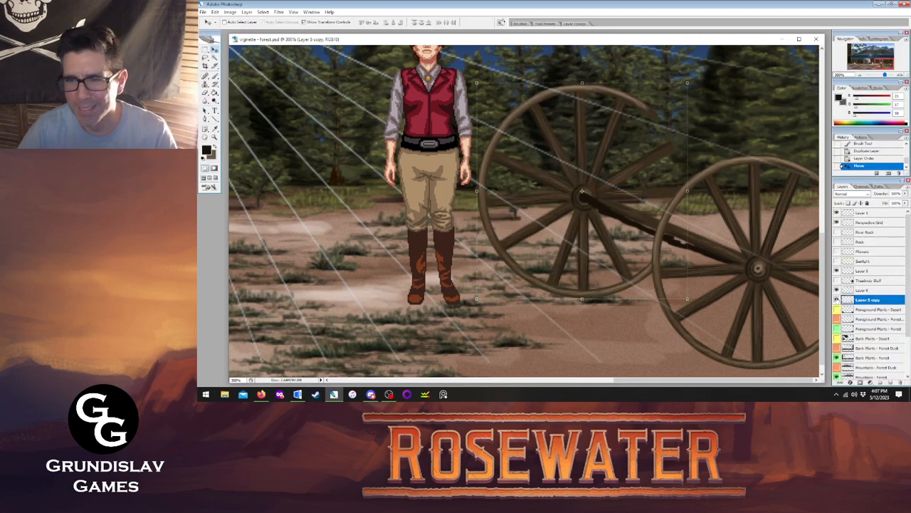
- Hide the Layer 5 copy wheel and erase the hand-brushed axle on Layer 6 with an enlarged eraser
click(837, 291)
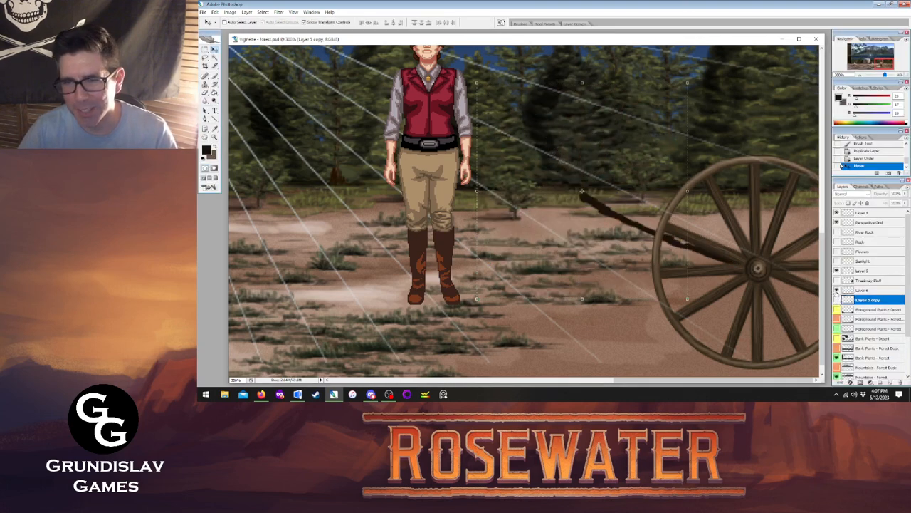
click(861, 290)
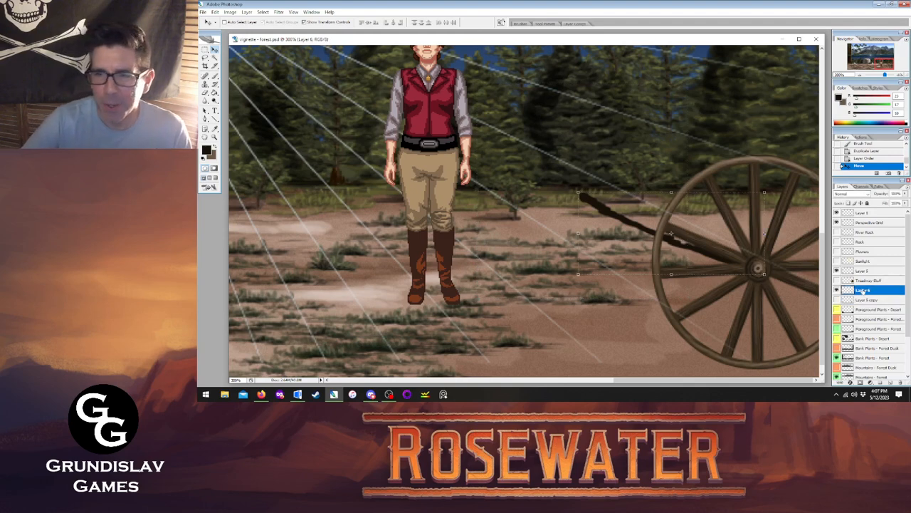
key(e)
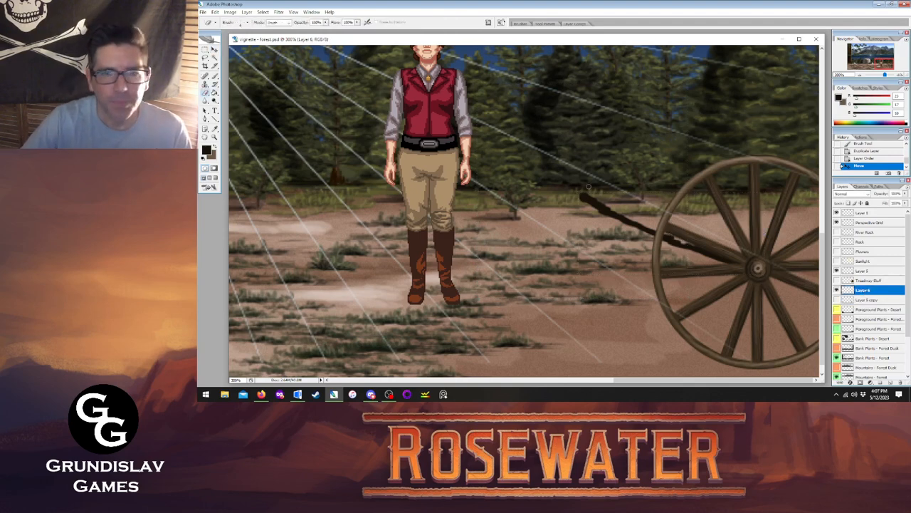
key(])
key(])
key(])
key(])
key(])
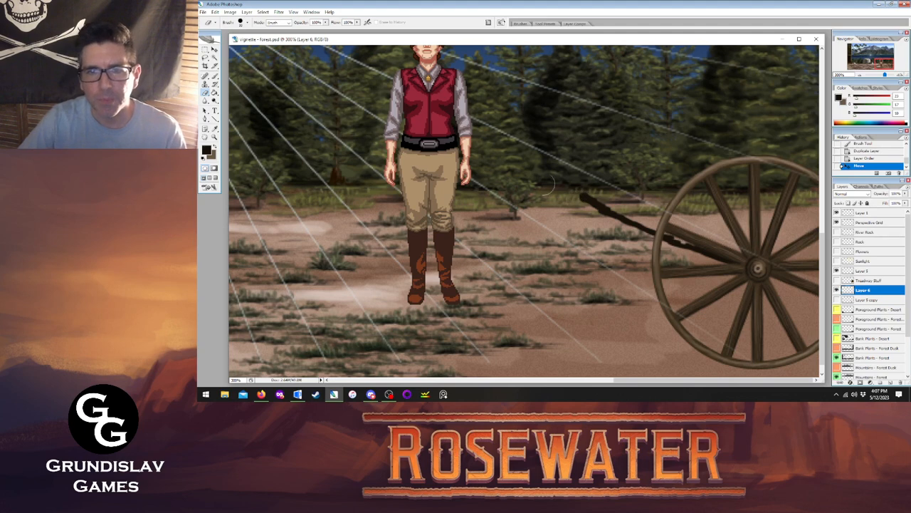
mouse_move(598, 206)
mouse_down()
mouse_move(564, 193)
mouse_move(702, 251)
mouse_up()
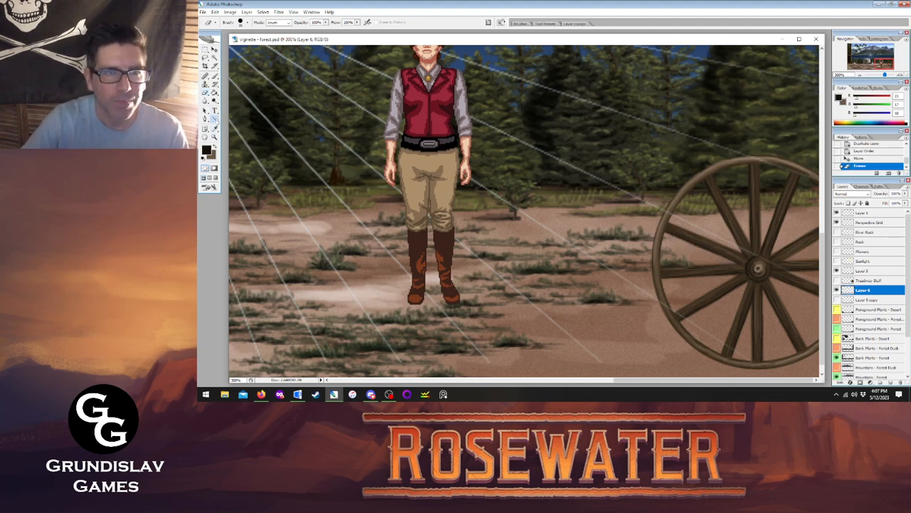
- Draw a straight dark axle line from the near wheel's hub to the vanishing point and erase most of its far portion
click(215, 119)
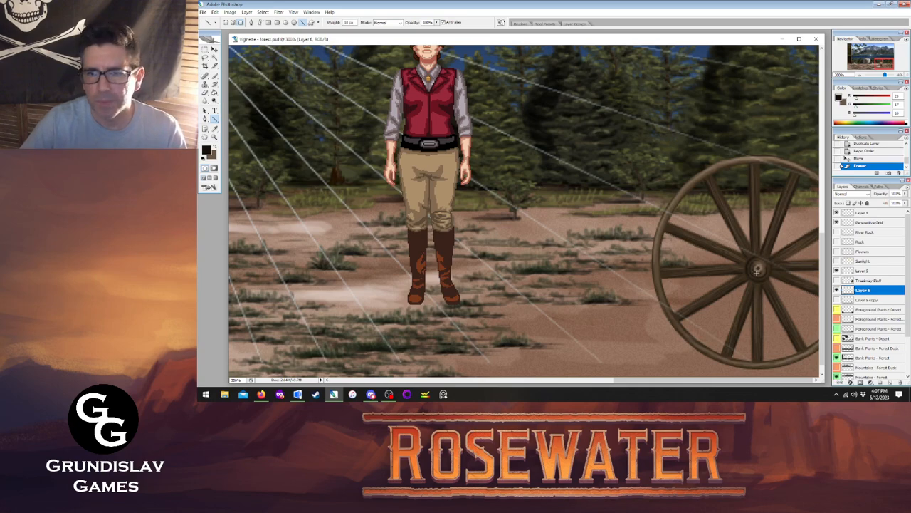
drag(758, 268, 336, 96)
key(e)
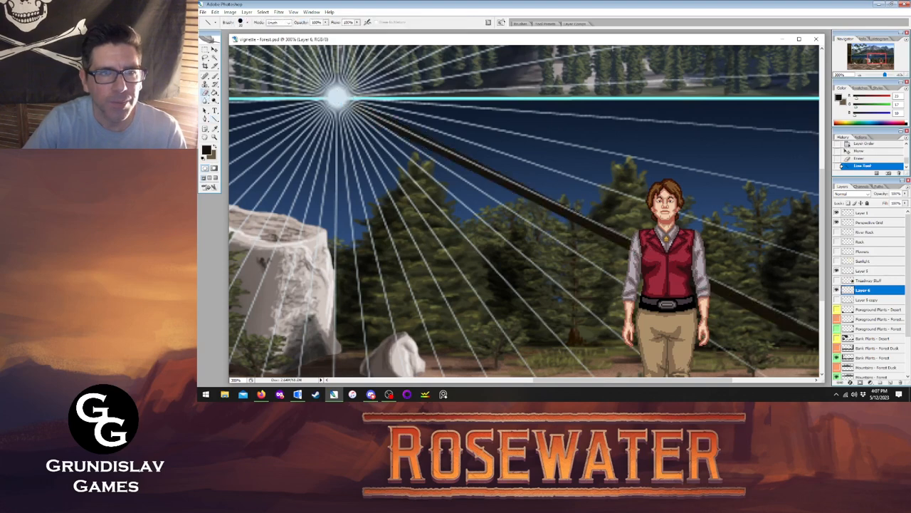
mouse_move(349, 129)
mouse_down()
mouse_move(418, 129)
mouse_move(746, 292)
mouse_move(768, 317)
mouse_up()
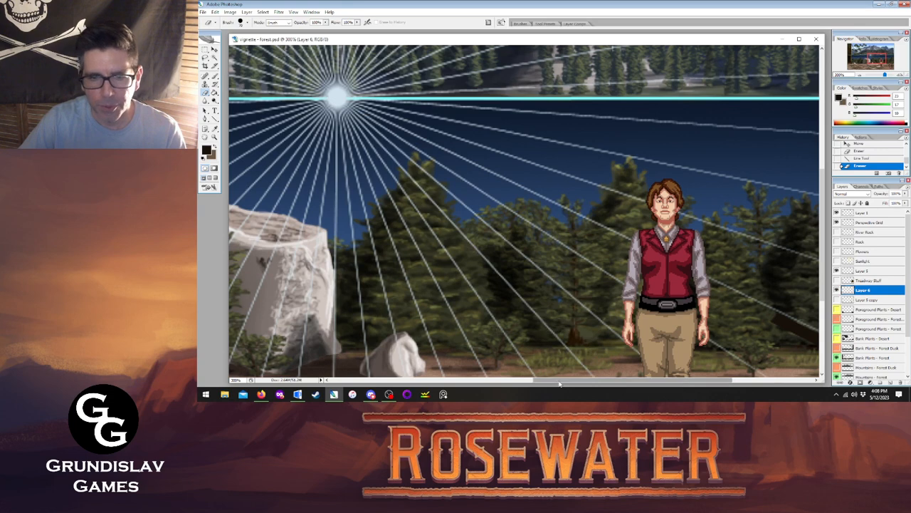
- Compare the axle with the wagon body on the Treadway Stuff layer, and trim the axle's far end with a smaller eraser
drag(562, 380, 644, 380)
drag(825, 178, 825, 242)
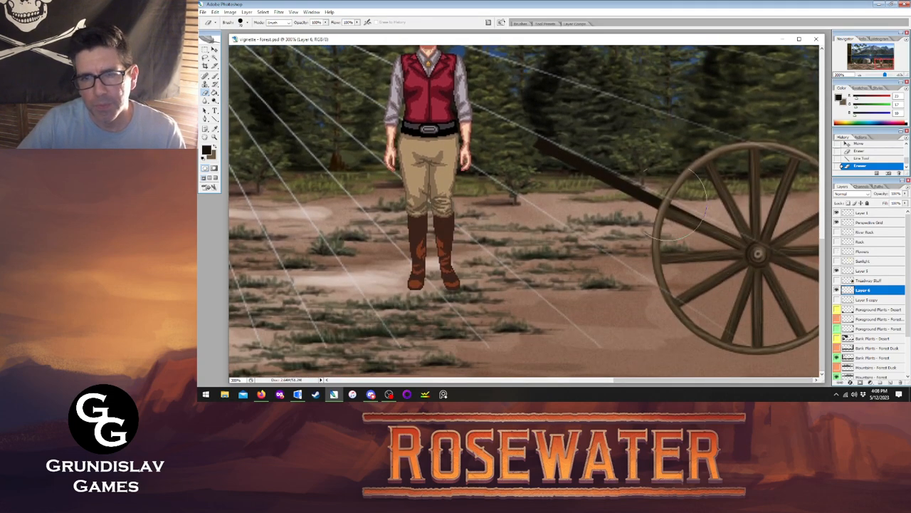
click(836, 282)
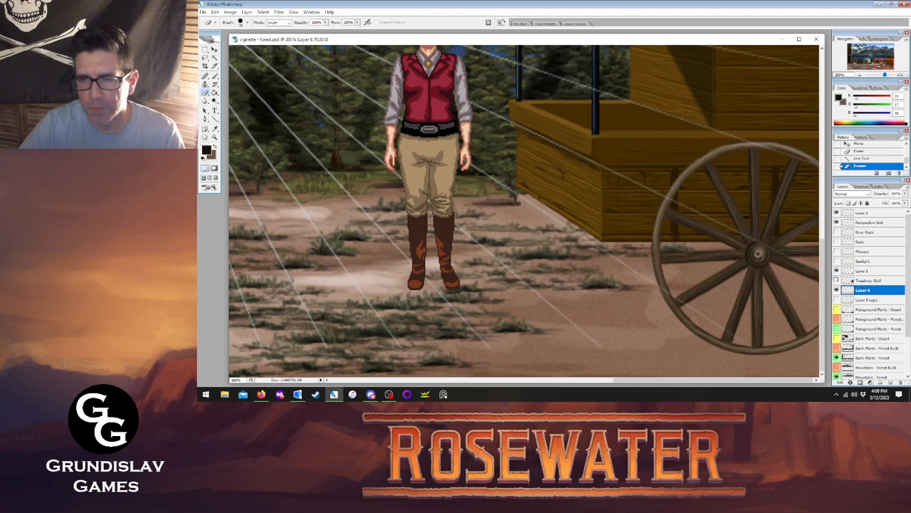
click(837, 282)
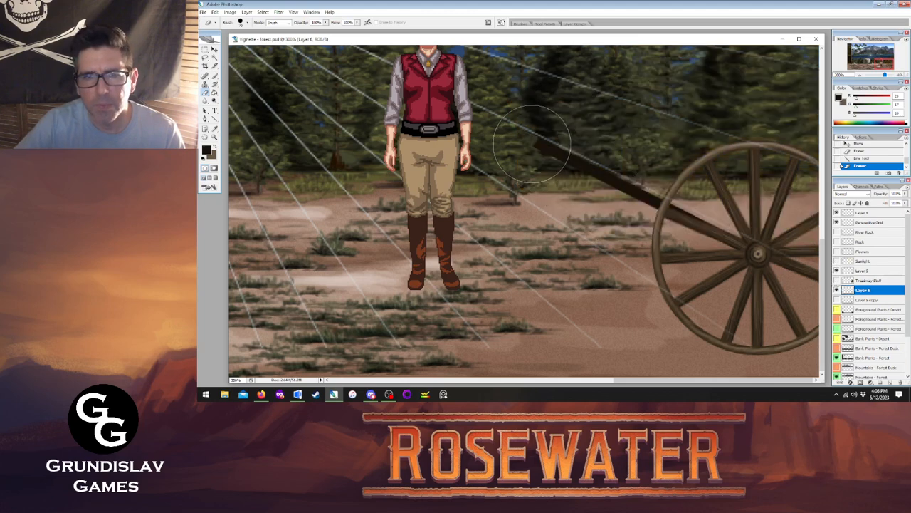
key(bracketleft)
key(bracketleft)
key(bracketleft)
key(bracketleft)
key(bracketleft)
key(bracketleft)
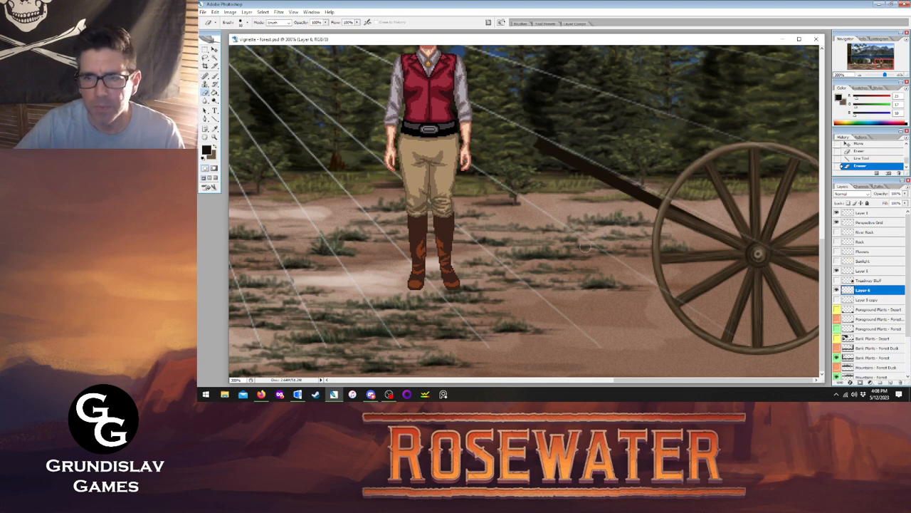
click(837, 281)
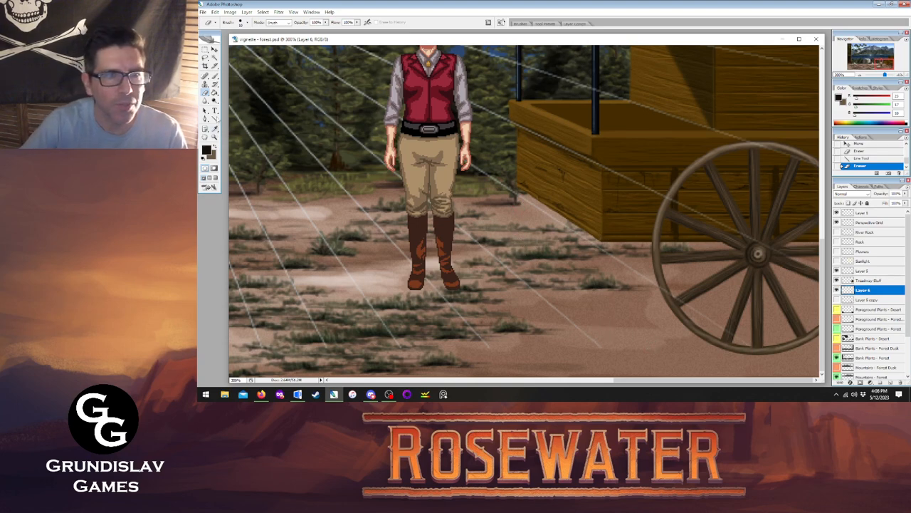
click(214, 75)
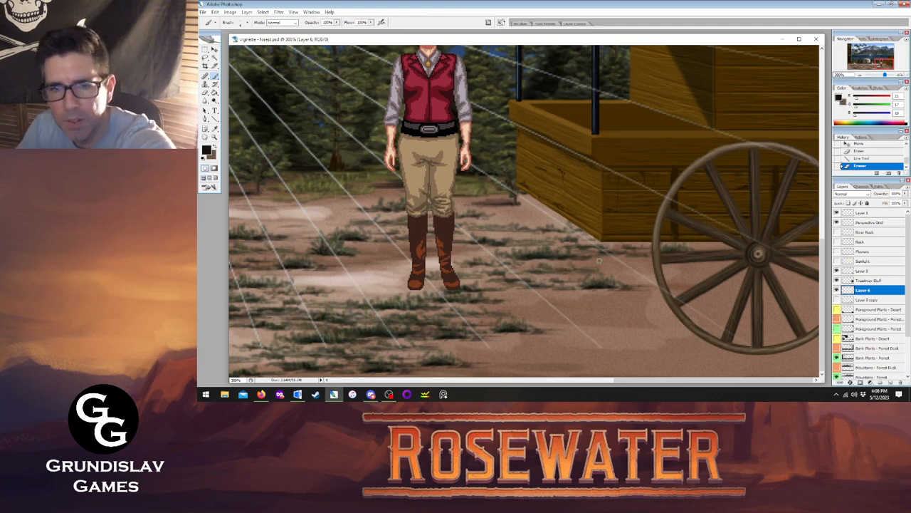
click(837, 290)
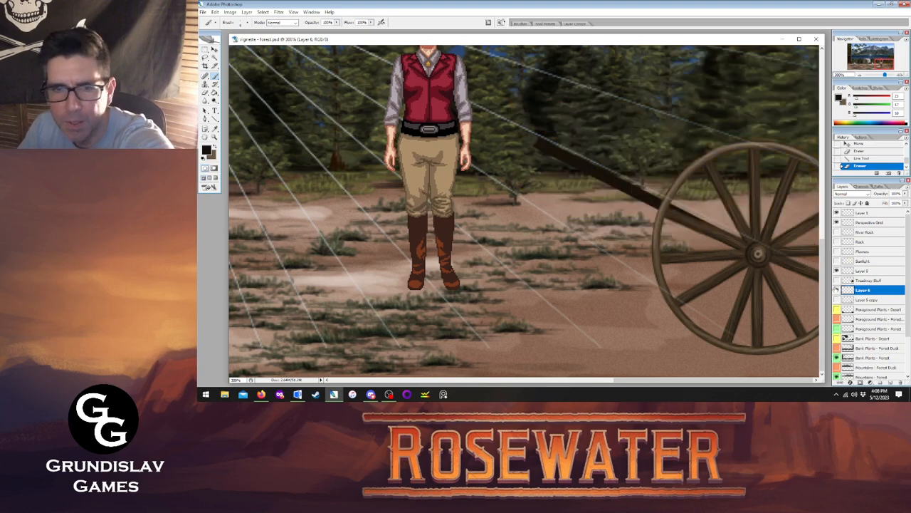
key(e)
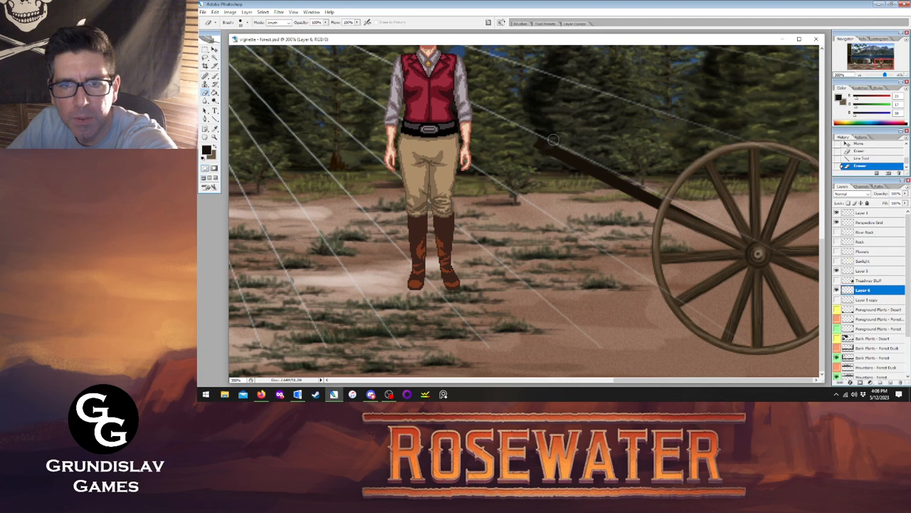
drag(557, 141, 549, 146)
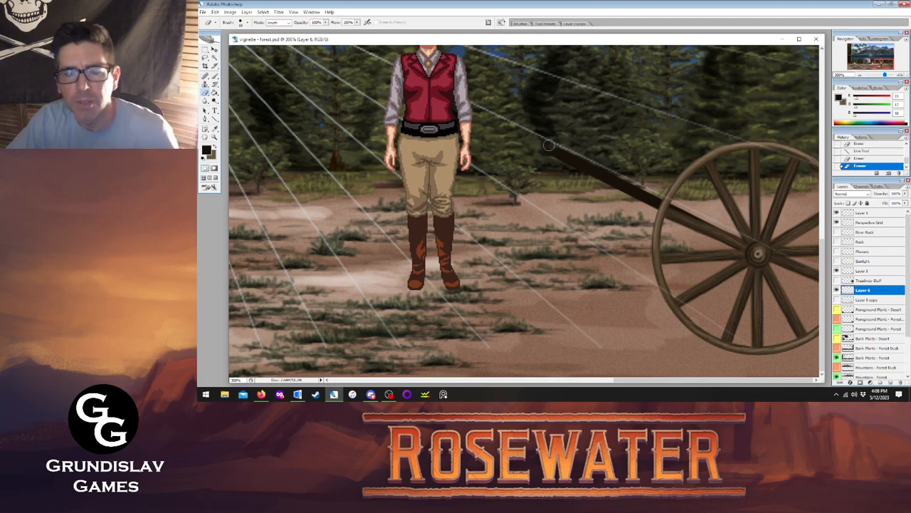
- Show the Layer 5 copy wheel and move it so that its hub meets the trimmed end of the axle
click(837, 299)
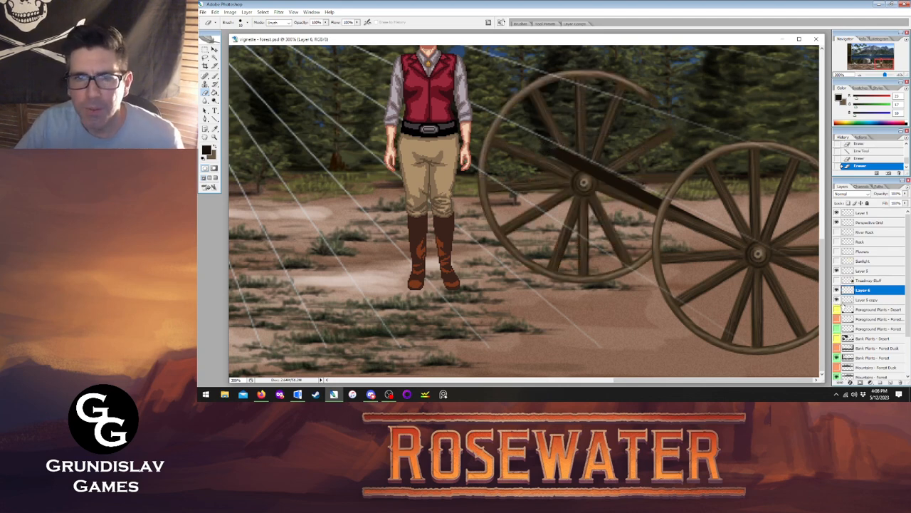
click(868, 300)
click(214, 49)
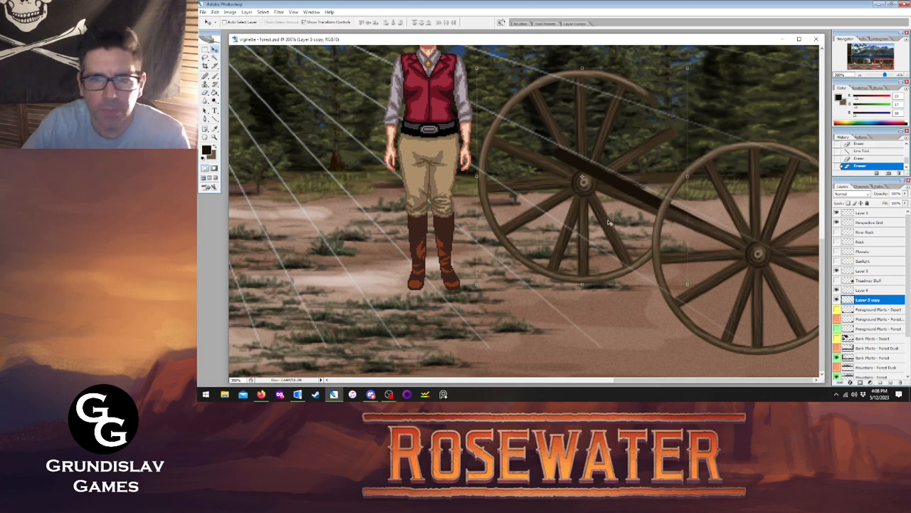
drag(608, 223, 583, 194)
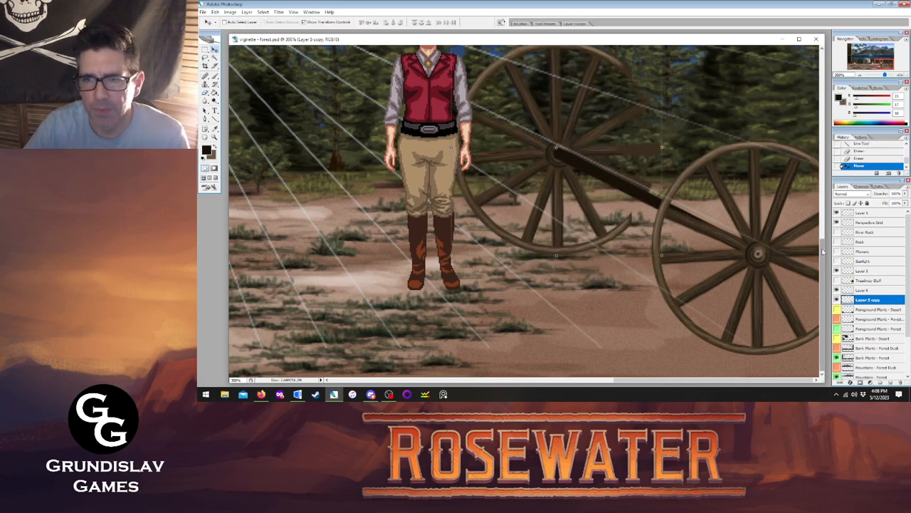
- Scale the far wheel proportionally to about 72%, keeping its hub at the axle's end, and apply the transformation
scroll(822, 250, up, 2)
click(662, 91)
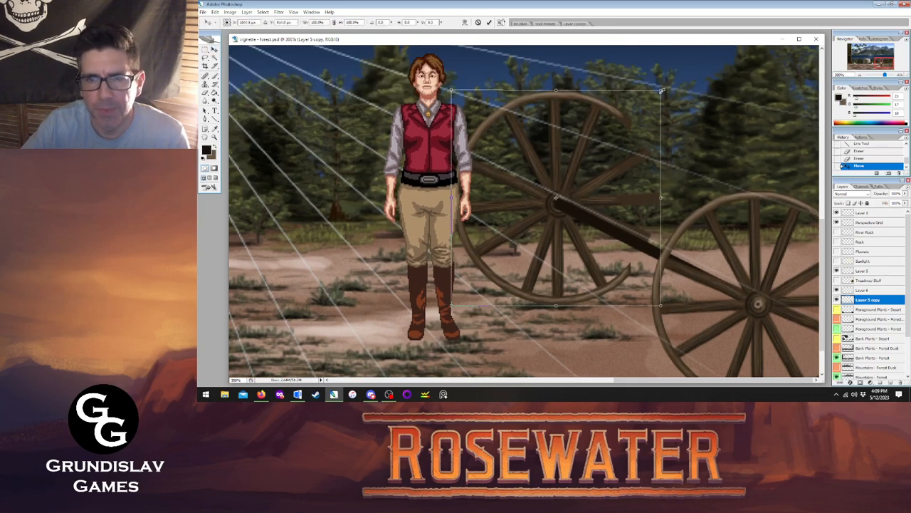
drag(662, 90, 646, 105)
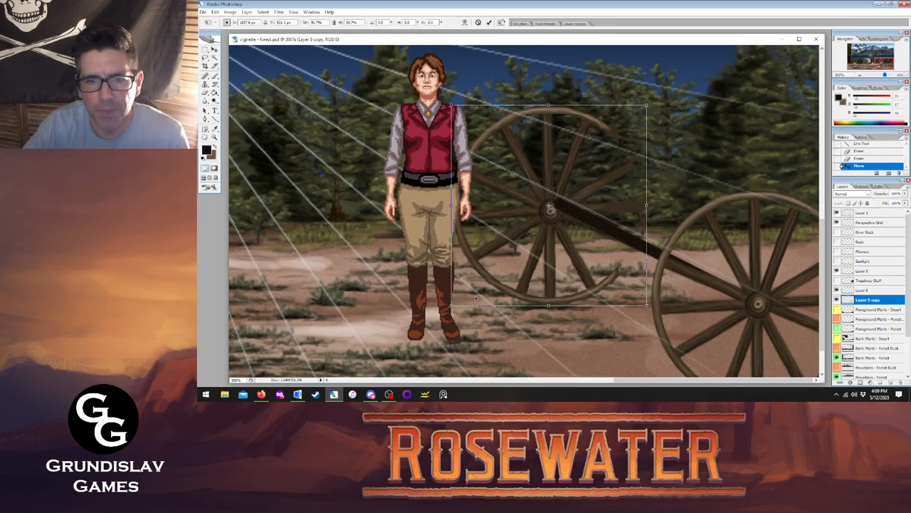
drag(452, 307, 470, 294)
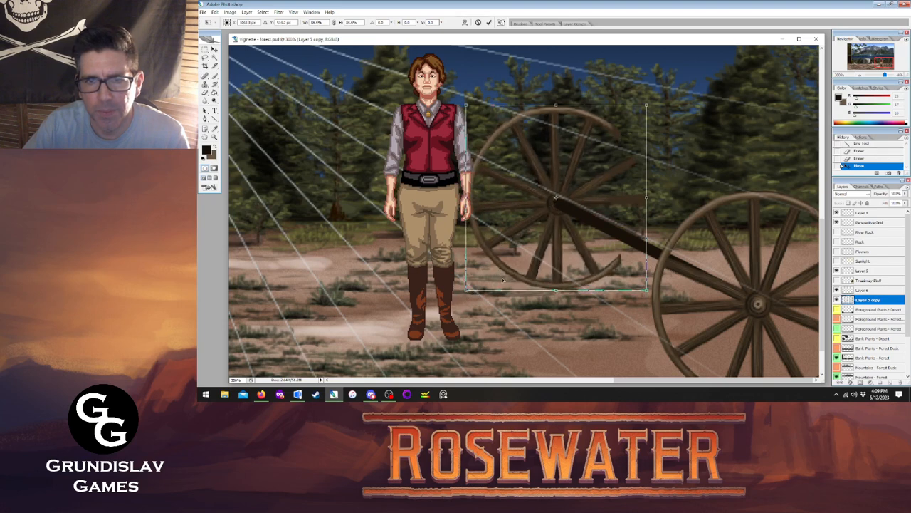
drag(644, 110, 632, 121)
drag(467, 289, 479, 278)
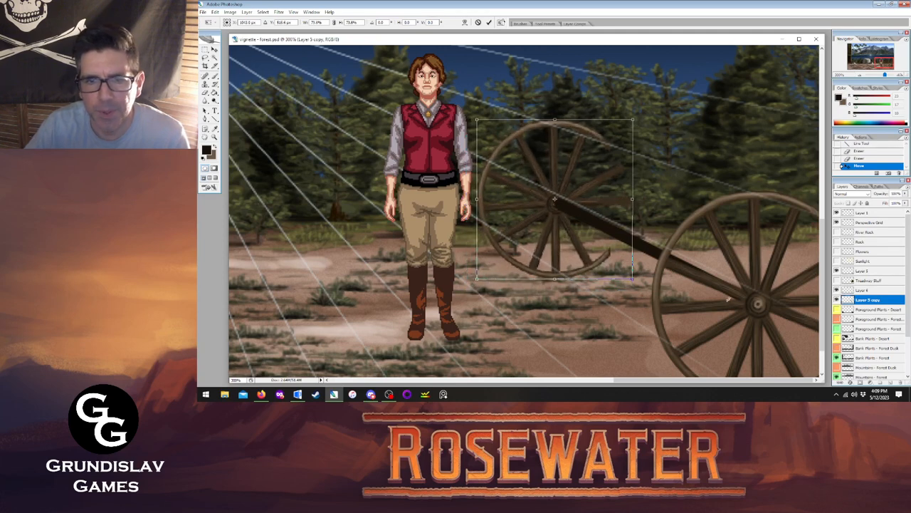
scroll(824, 258, down, 2)
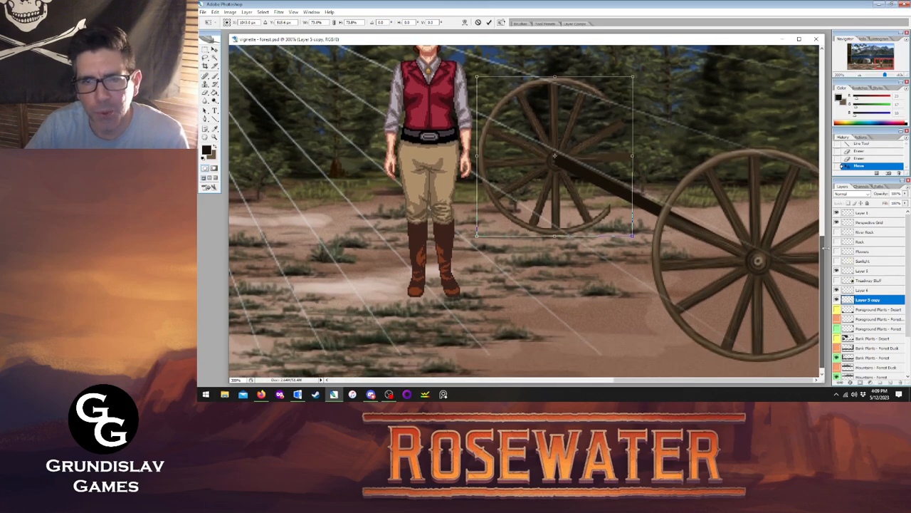
drag(479, 233, 482, 232)
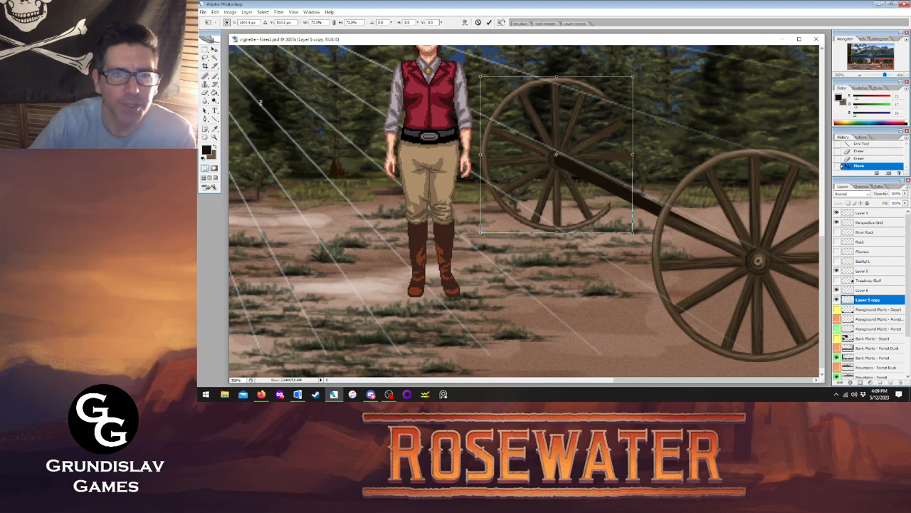
click(215, 49)
click(530, 148)
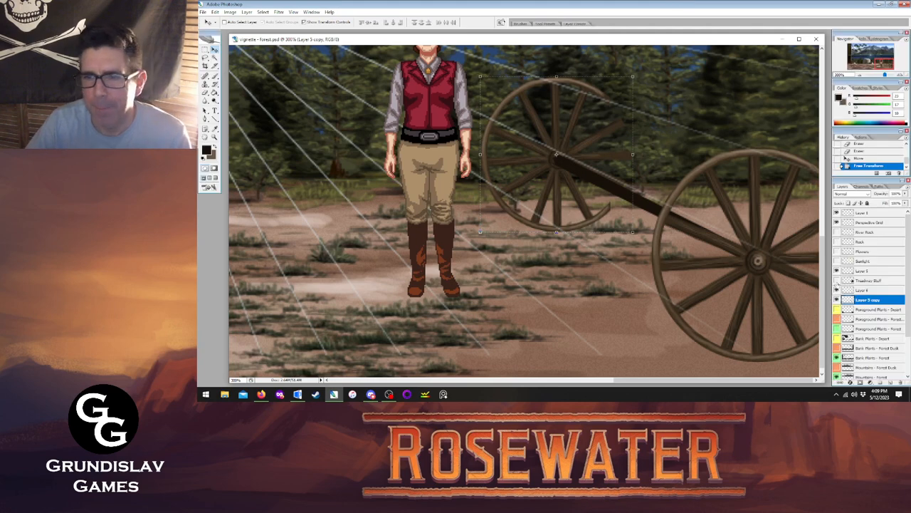
- Show the Treadway Stuff layer to compare the scaled far wheel with the wagon body
click(836, 281)
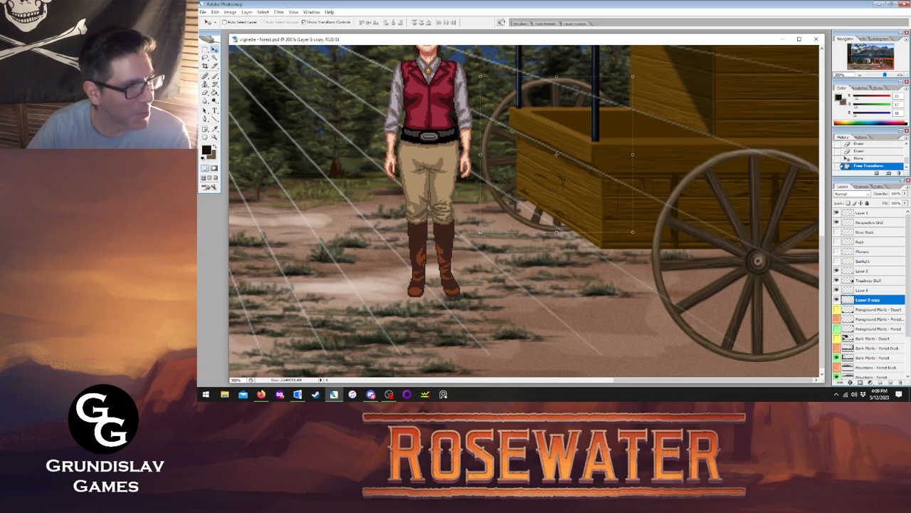
click(261, 393)
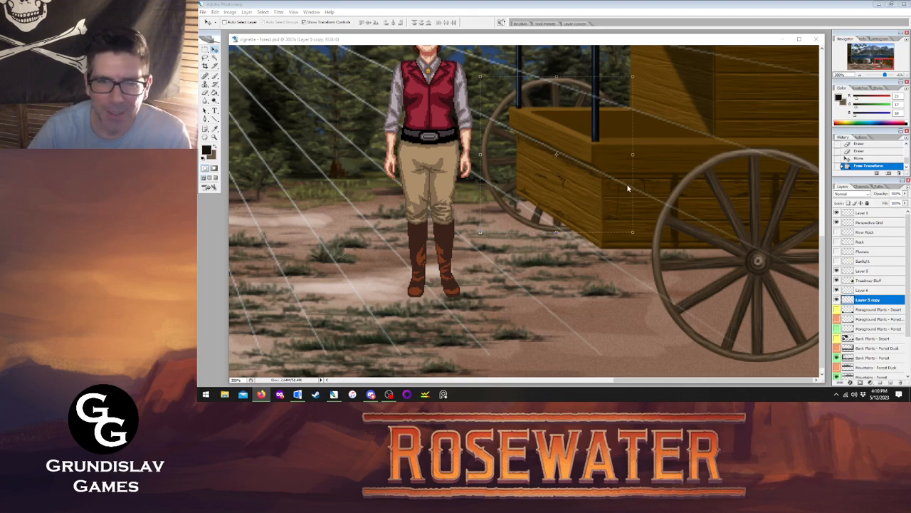
key(alt+Tab)
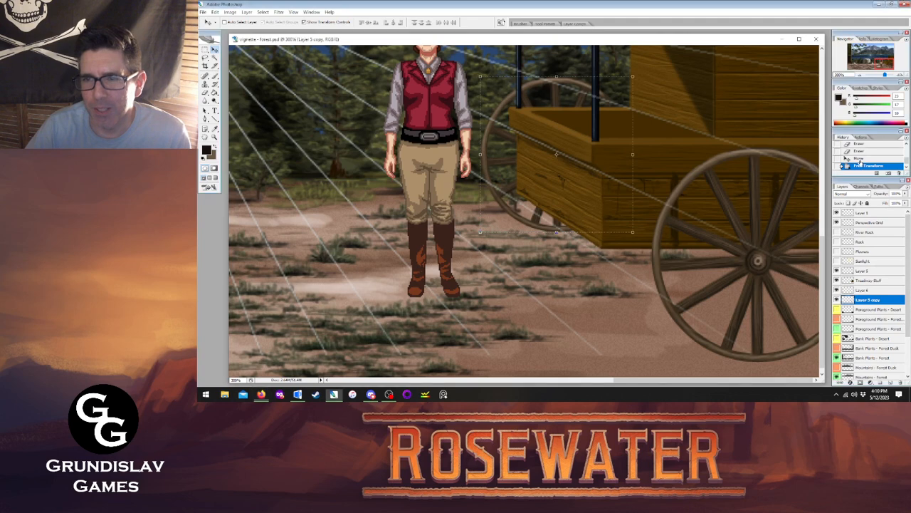
- Undo the far wheel's scaling, hide the Layer 5 copy wheel and the Layer 6 axle, and show the Treadway Stuff wagon body
key(ctrl+z)
click(859, 152)
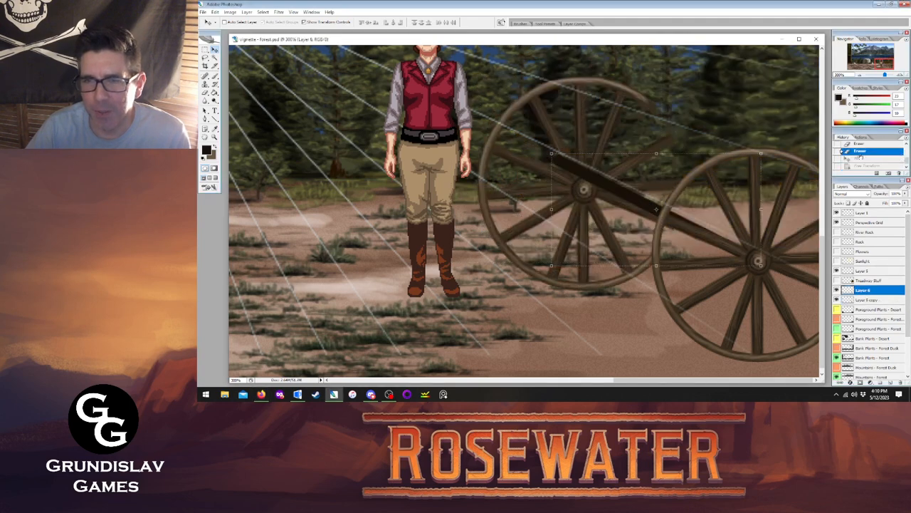
click(859, 159)
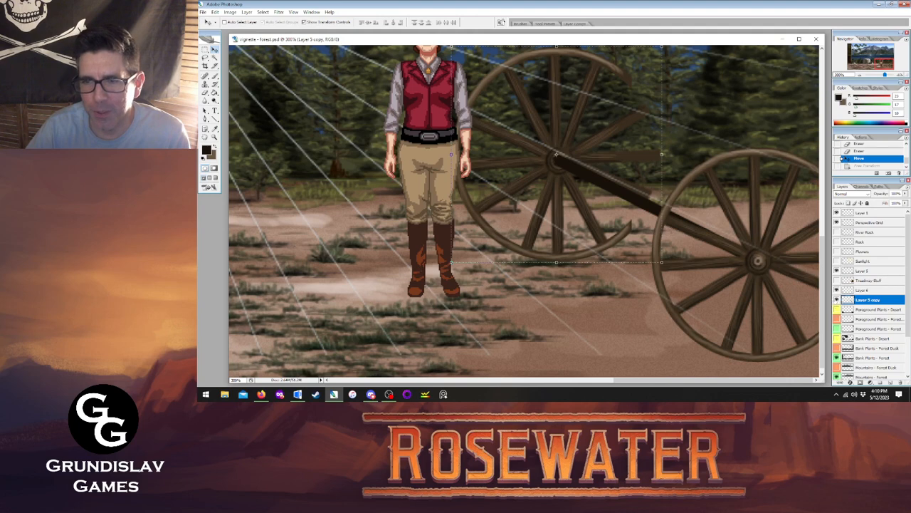
click(838, 300)
click(837, 290)
click(837, 280)
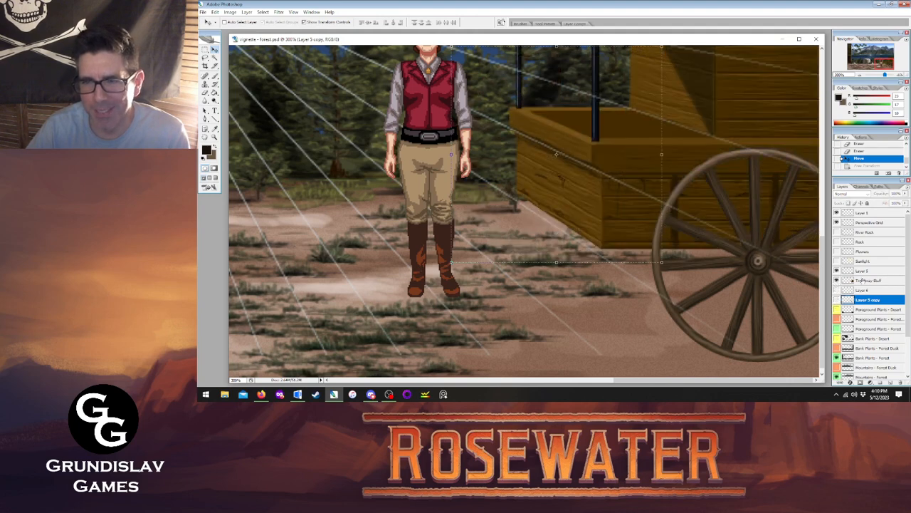
- Create a new empty layer directly above the Treadway Stuff layer for perspective guides
click(867, 281)
click(247, 12)
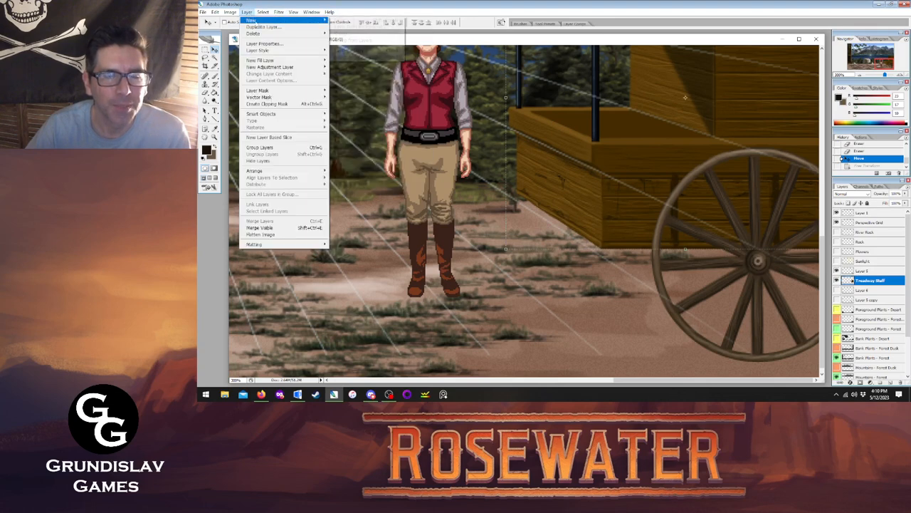
mouse_move(252, 20)
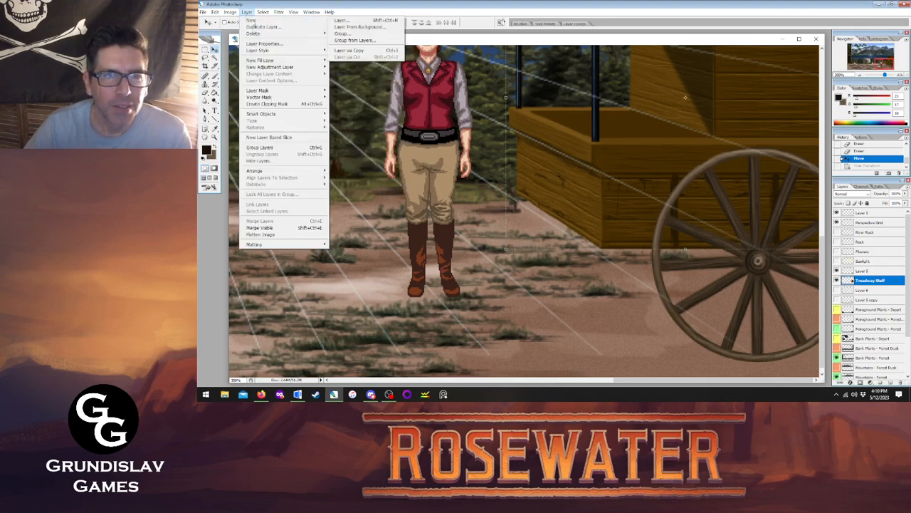
click(349, 22)
click(613, 123)
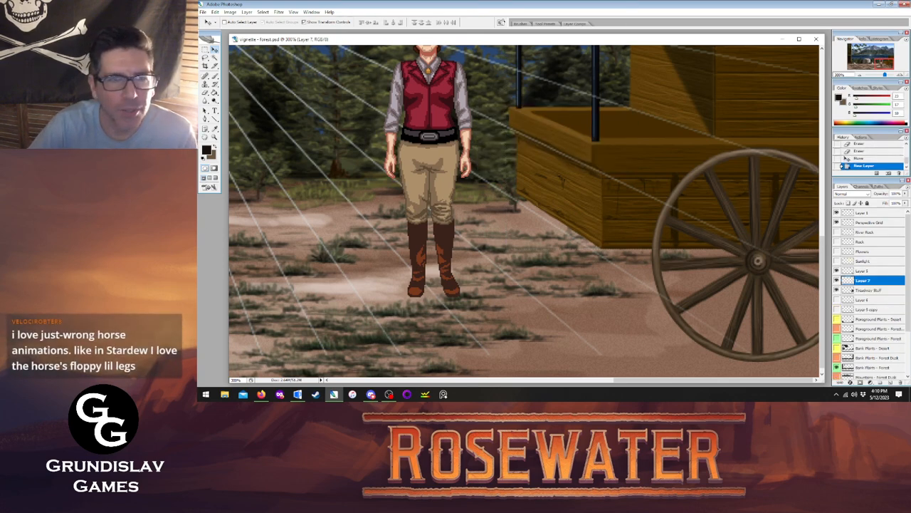
- Set the foreground color to pure bright red
click(208, 152)
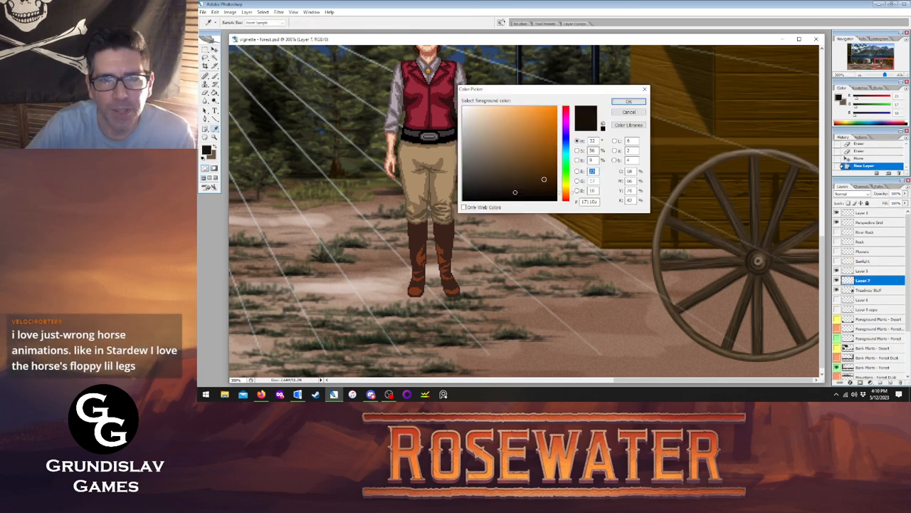
click(566, 199)
click(556, 106)
click(629, 101)
key(v)
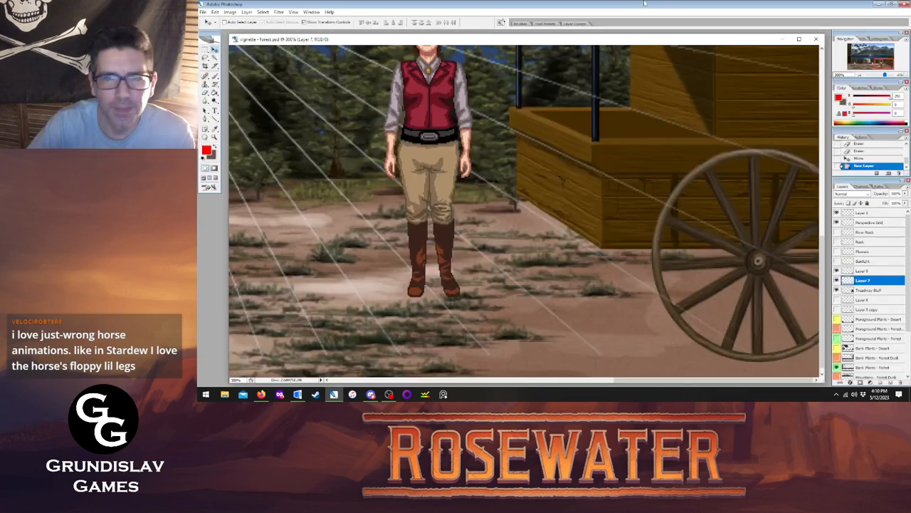
- With a thin Line tool, draw a vertical guide down from the wagon's near corner and a ground line meeting it from the near wheel's base
key(u)
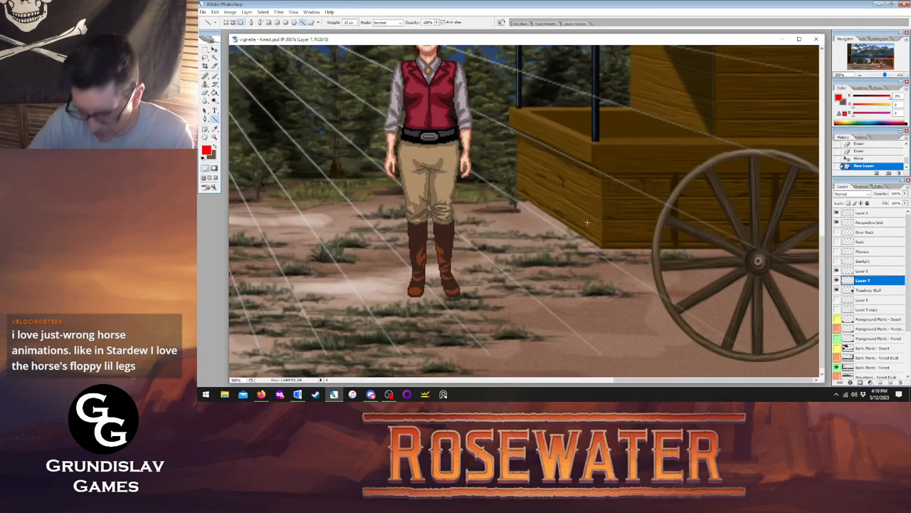
key(bracketleft)
key(bracketleft)
key(bracketleft)
key(bracketleft)
key(bracketleft)
key(bracketleft)
key(bracketleft)
key(bracketleft)
key(bracketleft)
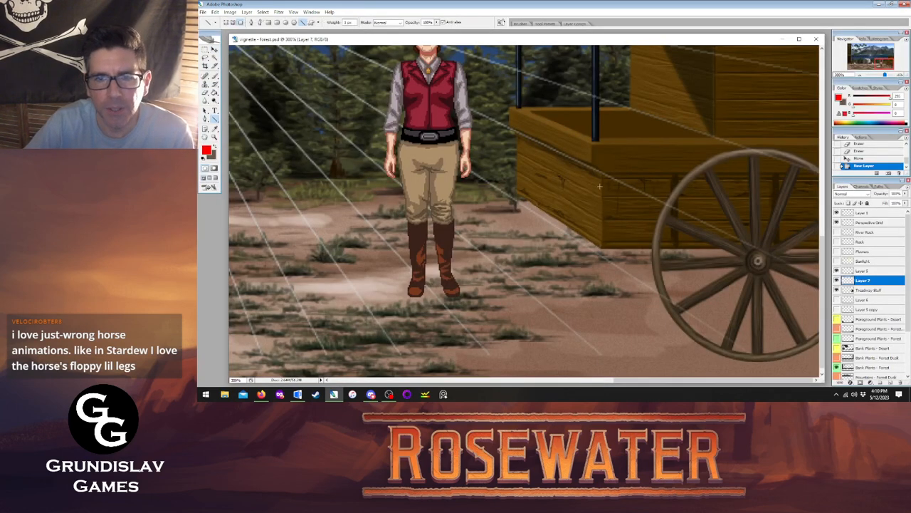
drag(602, 173, 603, 349)
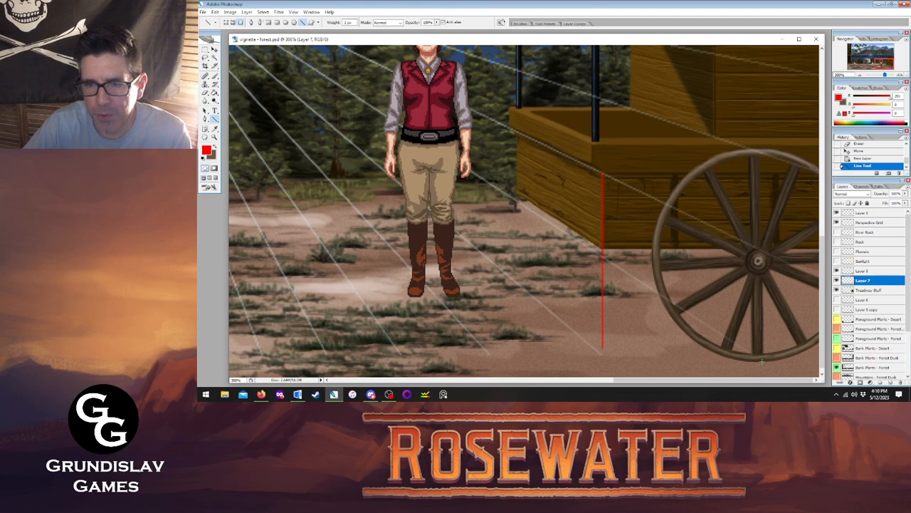
drag(761, 363, 602, 362)
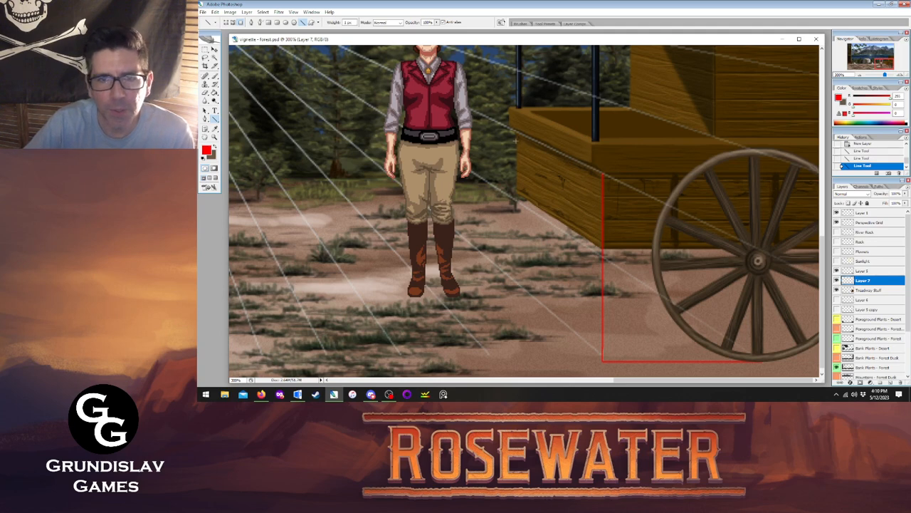
- Draw a vertical guide down from the wagon's far corner, a diagonal joining both corner guides at ground level, and a horizontal far ground line
drag(517, 138, 520, 247)
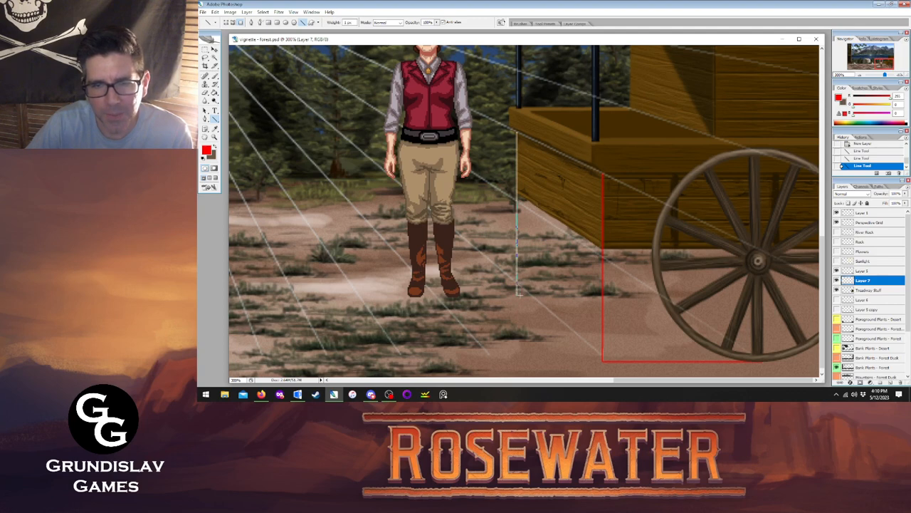
drag(520, 296, 520, 296)
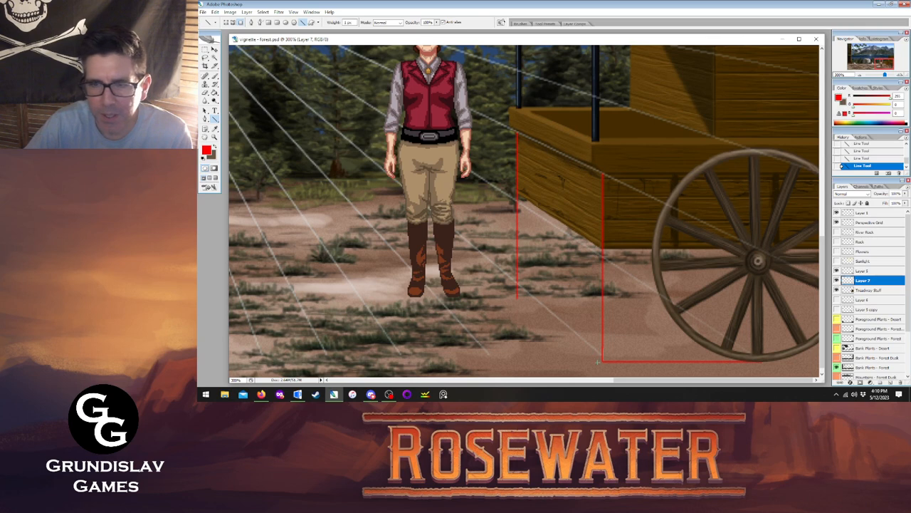
drag(598, 356, 829, 299)
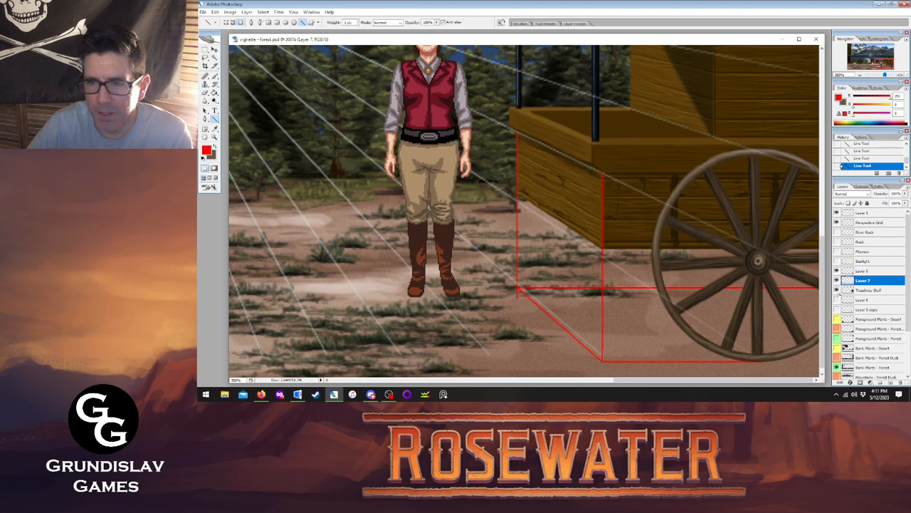
- Show the axle's Layer 6 and compare the red guides with the axle and wagon body by toggling layer visibility
click(837, 290)
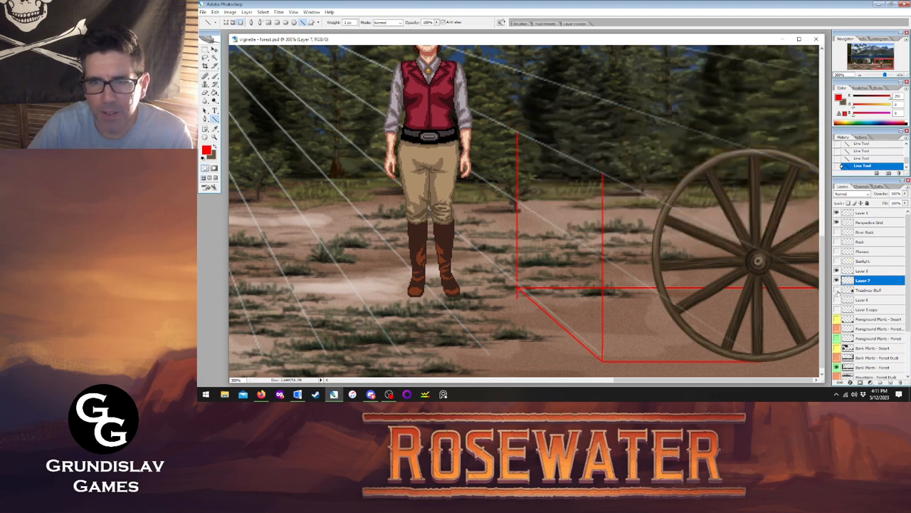
click(838, 300)
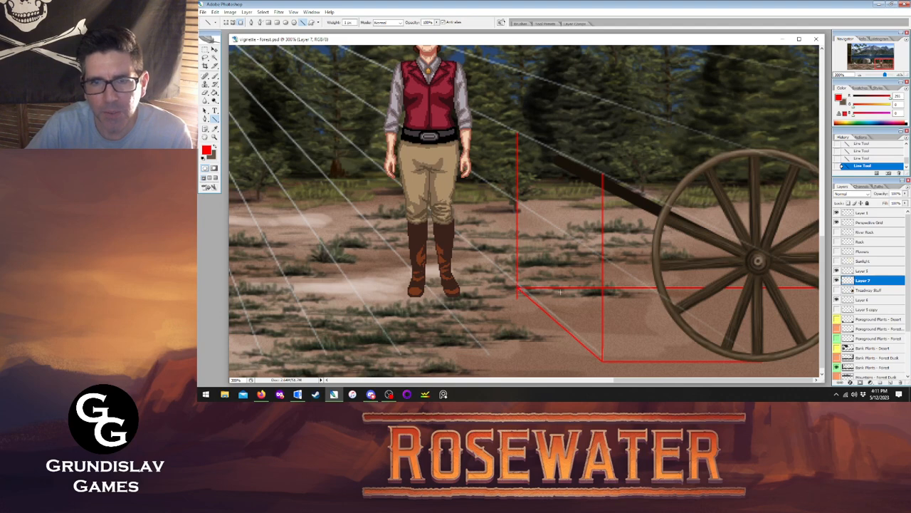
key(e)
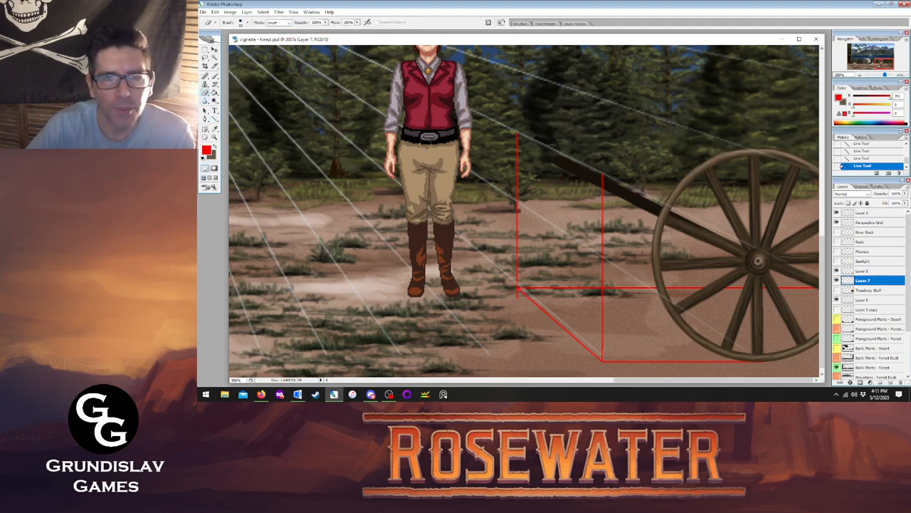
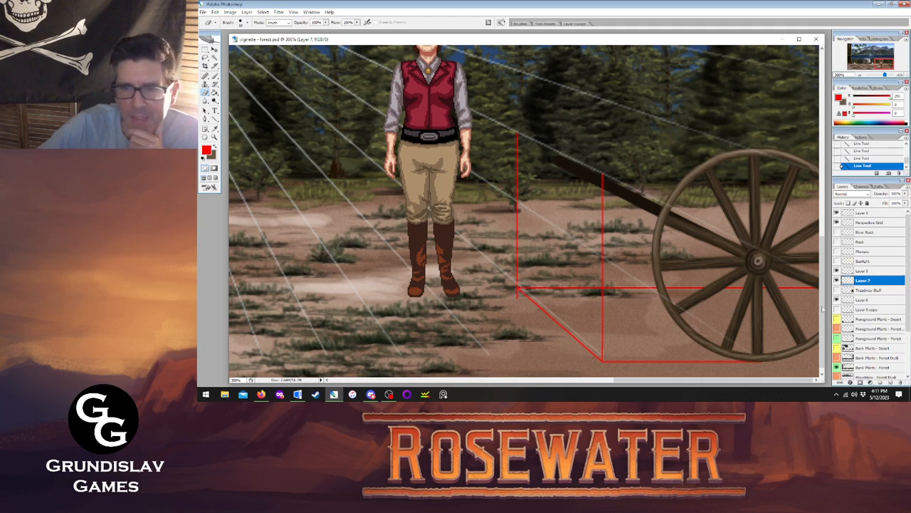
click(837, 291)
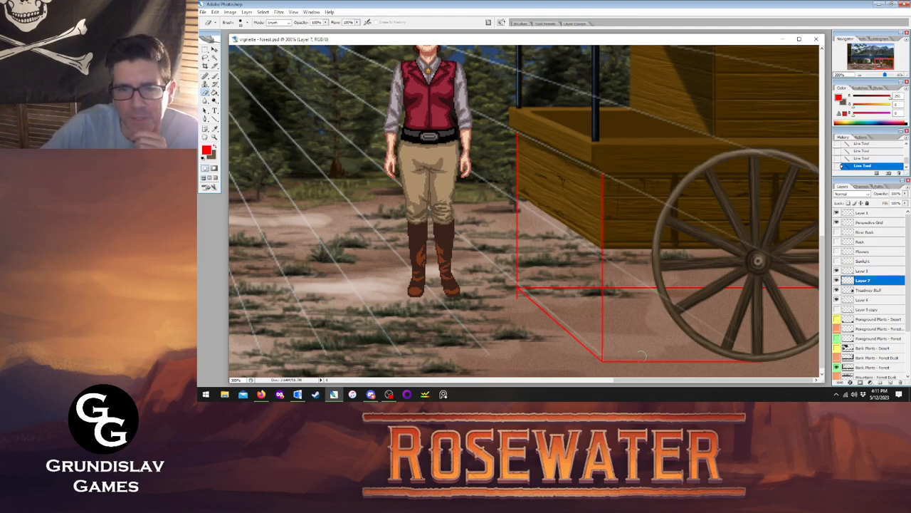
click(836, 280)
click(837, 281)
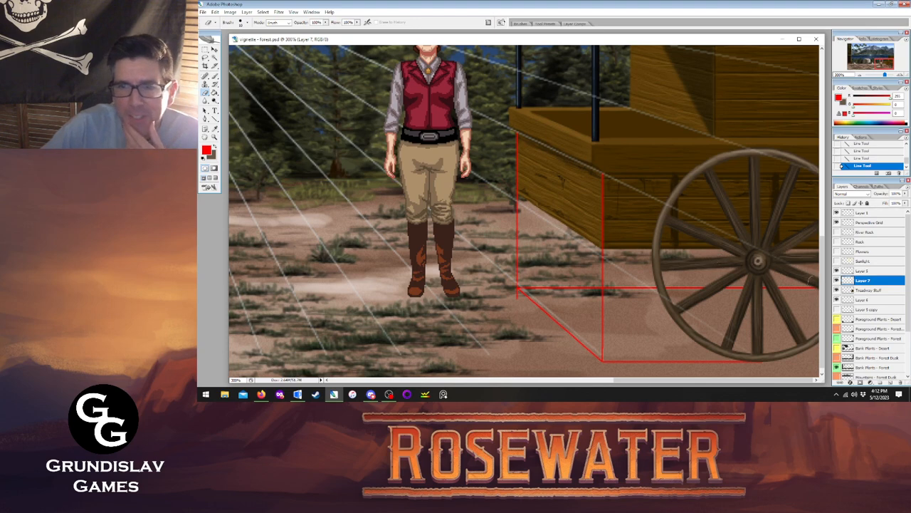
- Hide the near wheel on Layer 5, check the axle's layer, and make the guide layer, Layer 7, active
click(837, 271)
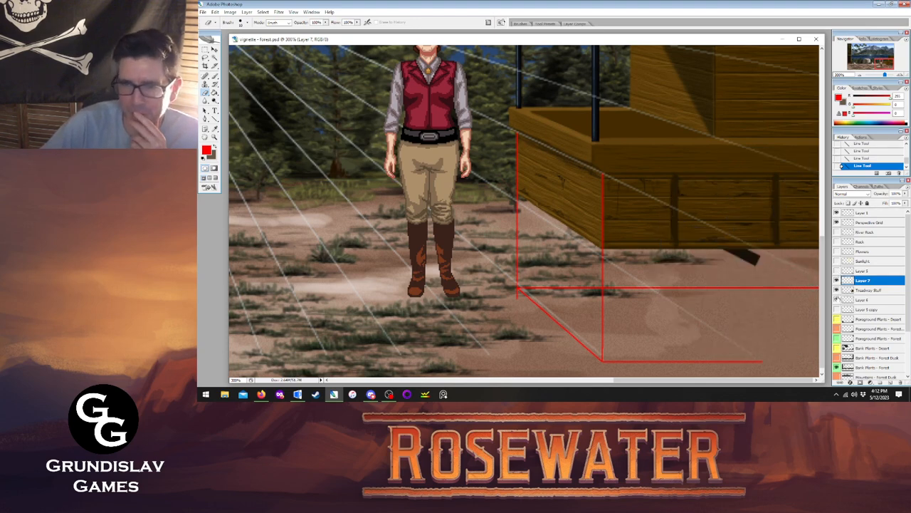
click(837, 302)
click(837, 302)
click(861, 299)
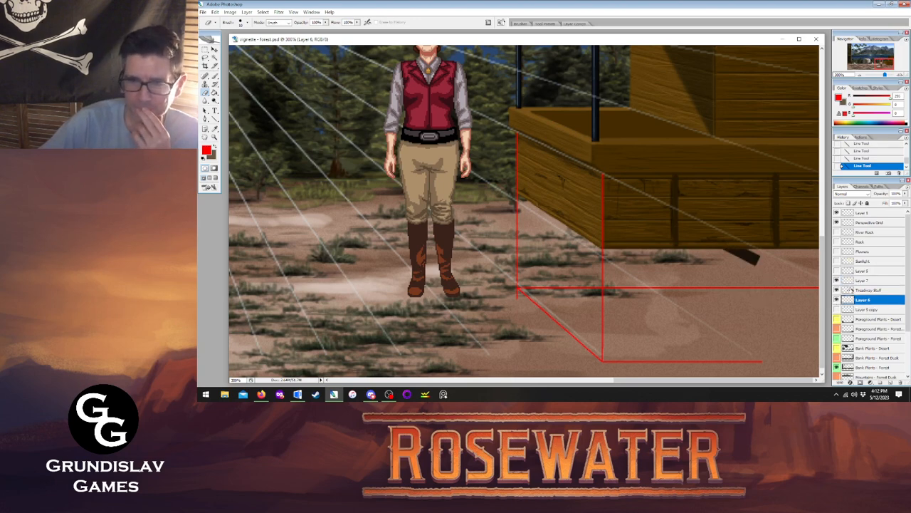
click(858, 281)
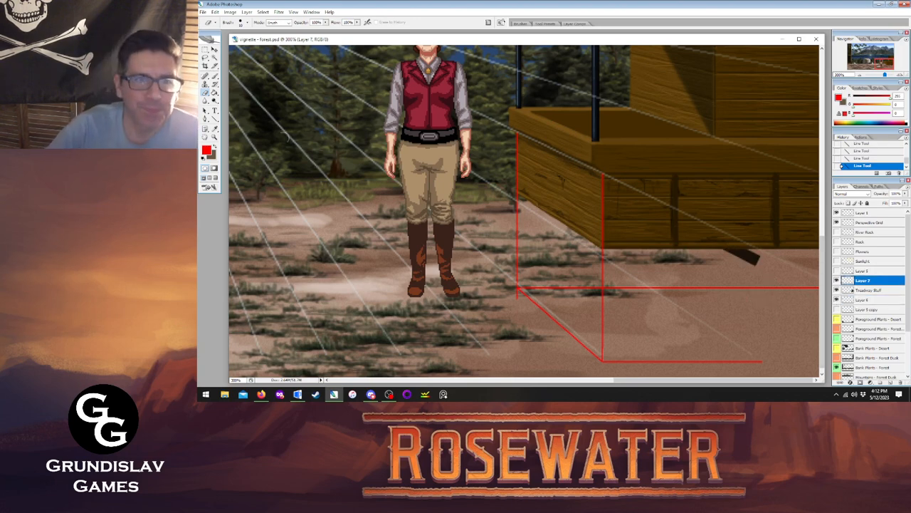
- Draw red guide lines along the wagon's bottom edge and the axle's underside, and a box from the axle's near end down to the ground line
click(214, 75)
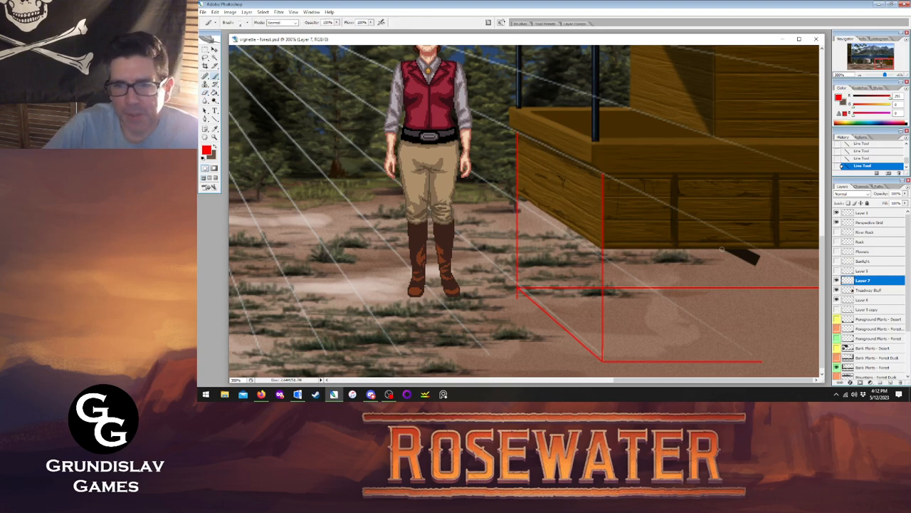
click(214, 119)
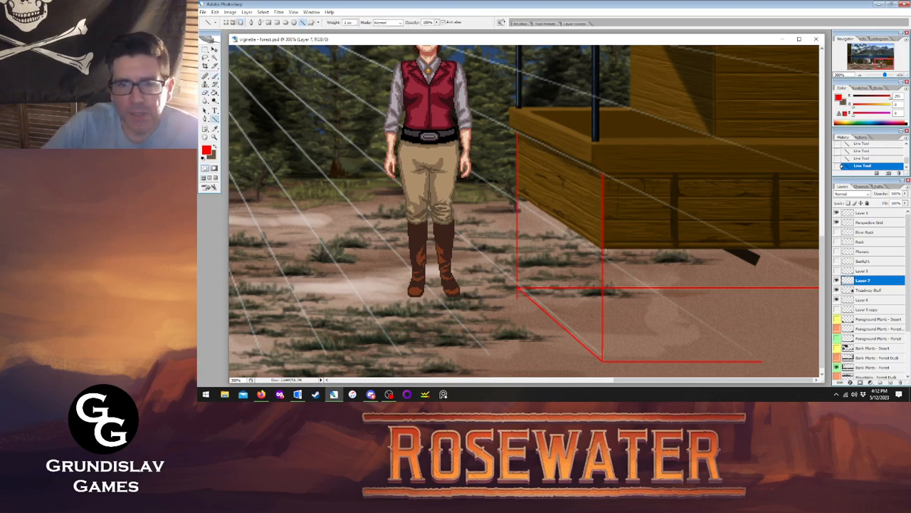
drag(602, 249, 755, 265)
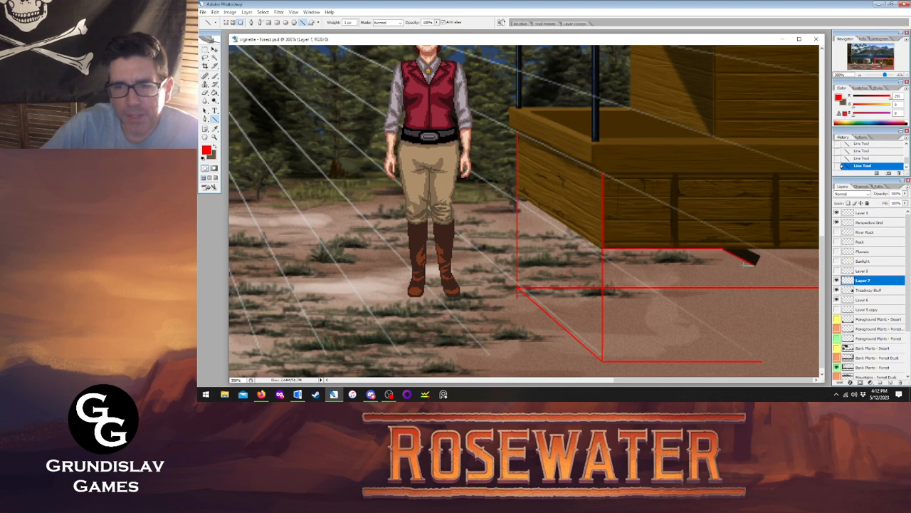
drag(753, 263, 745, 361)
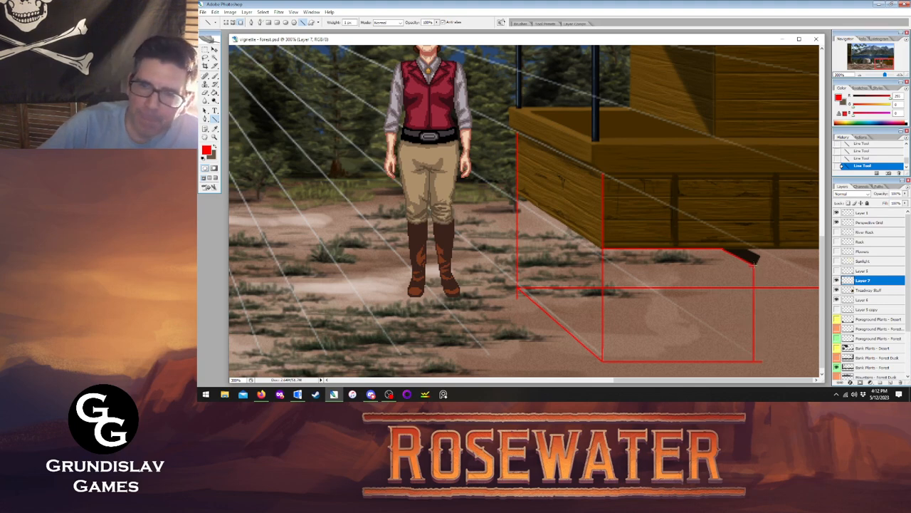
drag(730, 265, 626, 262)
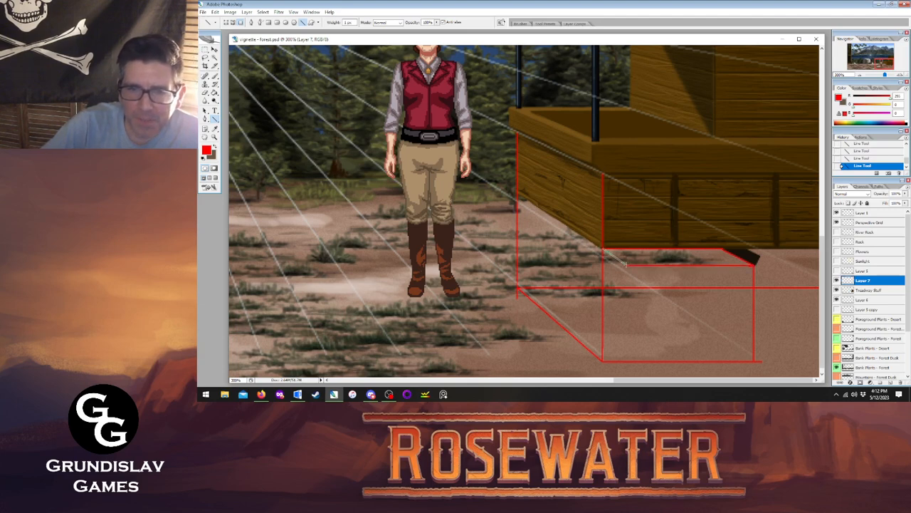
drag(626, 265, 626, 360)
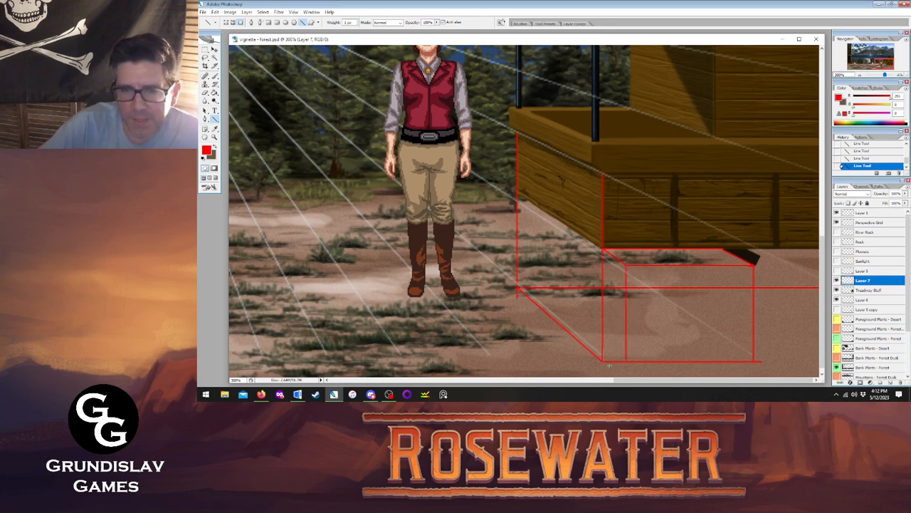
- Try extending the diagonal ground guide outward past the near corner, and erase the diagonal between the two vertical corner guides
scroll(617, 367, down, 1)
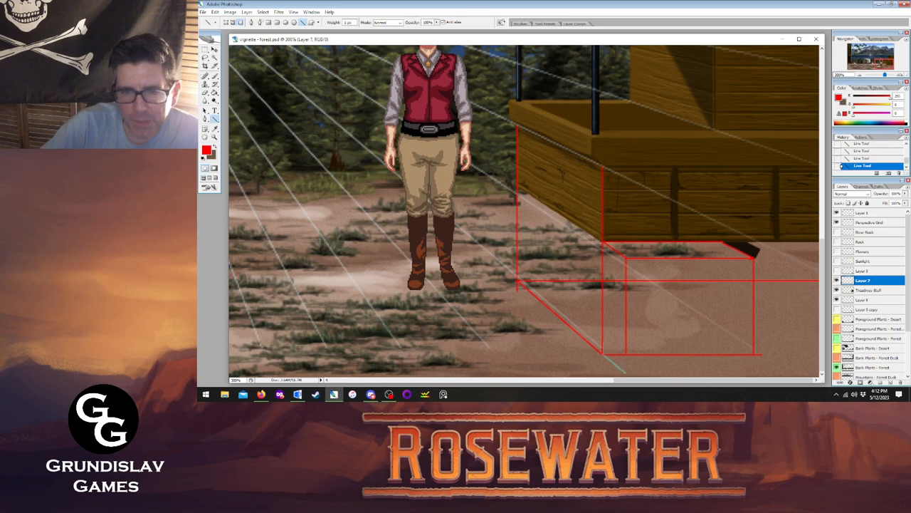
drag(626, 372, 518, 285)
key(e)
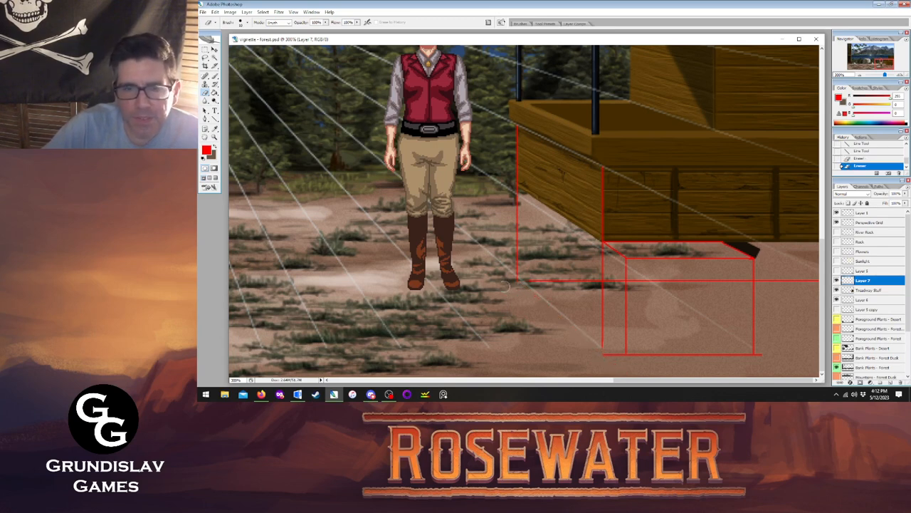
- Draw a red guide line from the perspective grid's vanishing point through the wagon's far ground corner and past the near one
key(u)
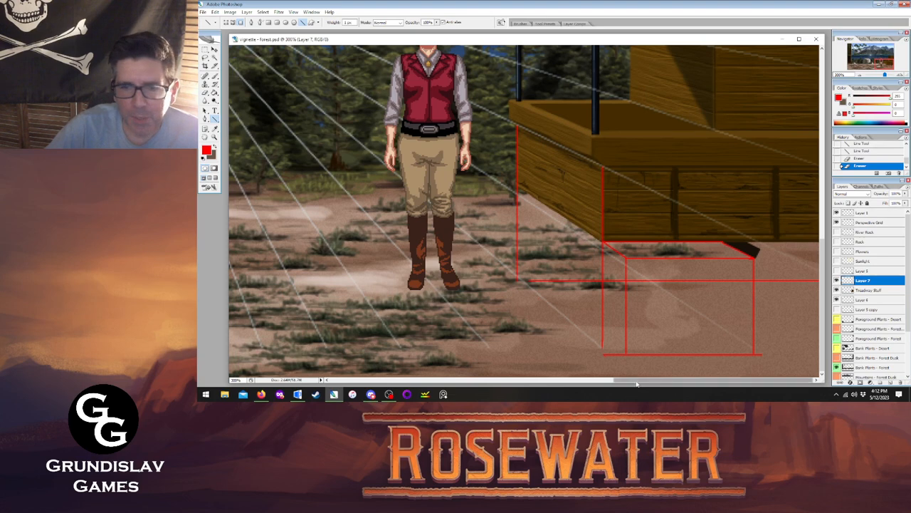
drag(627, 380, 571, 380)
drag(822, 266, 822, 196)
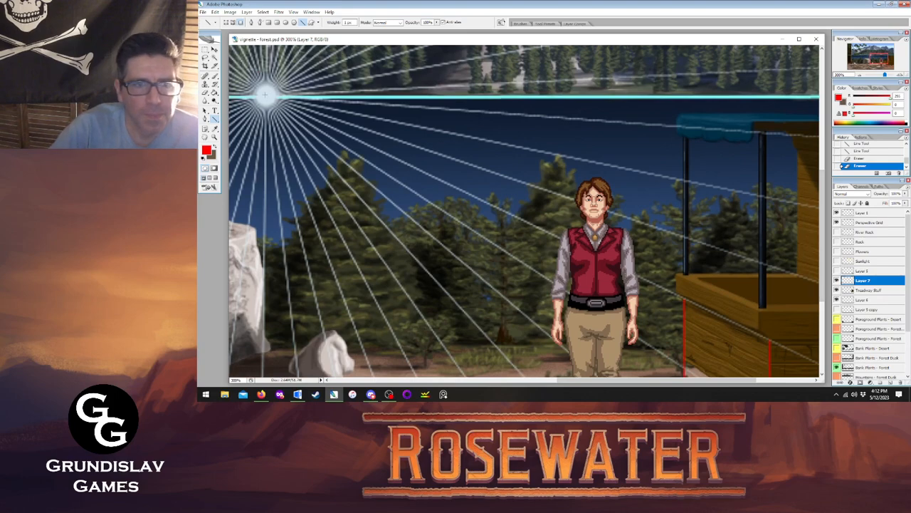
mouse_move(265, 94)
mouse_down()
mouse_move(712, 381)
mouse_move(763, 363)
mouse_move(760, 373)
mouse_move(783, 376)
mouse_up()
drag(710, 383, 763, 383)
- Brush the axle guide box's near end down to the new ground diagonal and erase its old bottom line
click(215, 76)
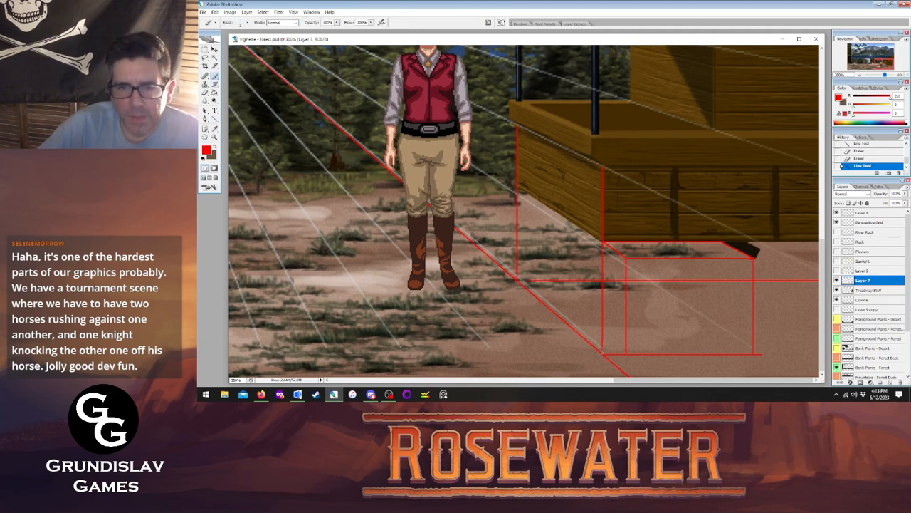
click(602, 349)
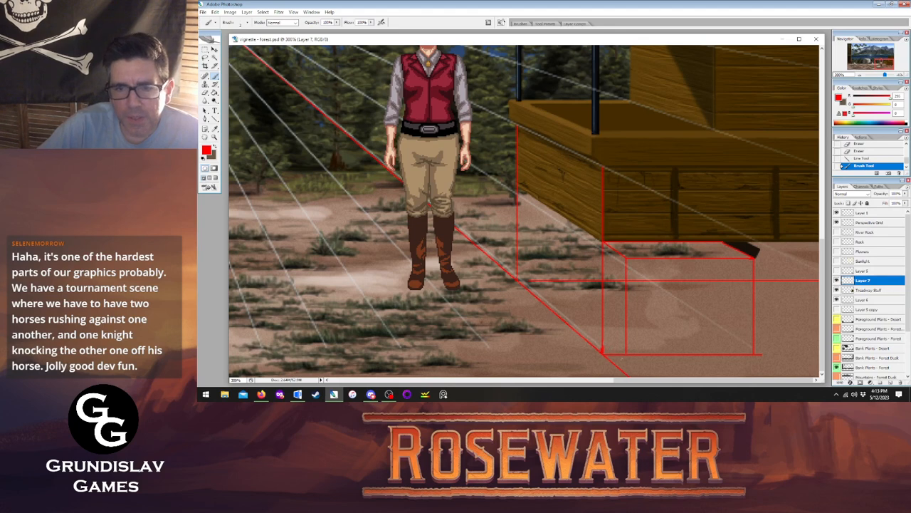
mouse_move(625, 364)
mouse_down()
mouse_move(627, 374)
mouse_move(749, 372)
mouse_move(753, 356)
mouse_up()
key(e)
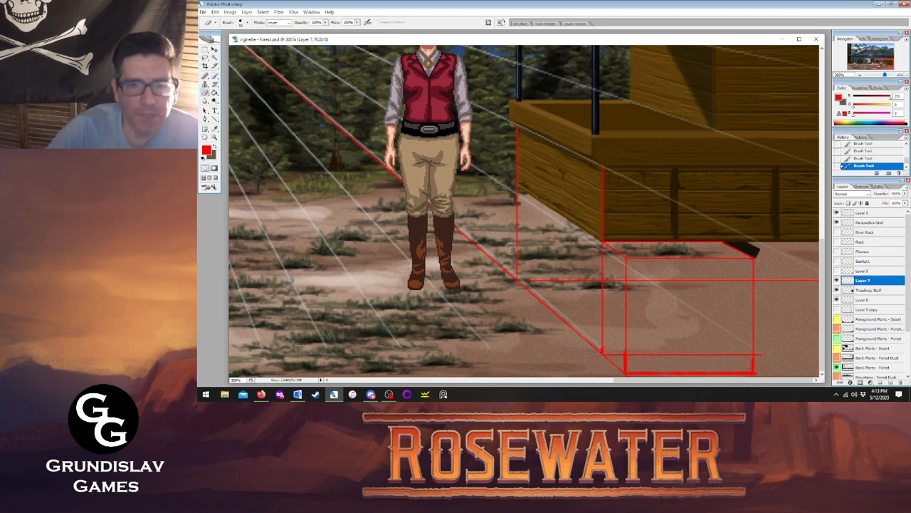
mouse_move(738, 355)
mouse_down()
mouse_move(760, 354)
mouse_move(644, 353)
mouse_move(645, 345)
mouse_move(612, 353)
mouse_up()
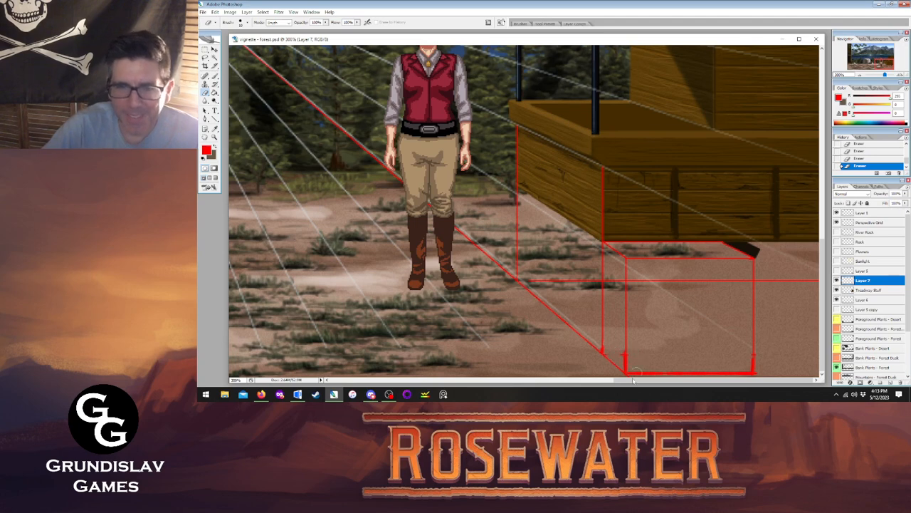
- Draw red lines along the axle's underside, across the box's far top edge, down its far corner and along the far ground
click(215, 119)
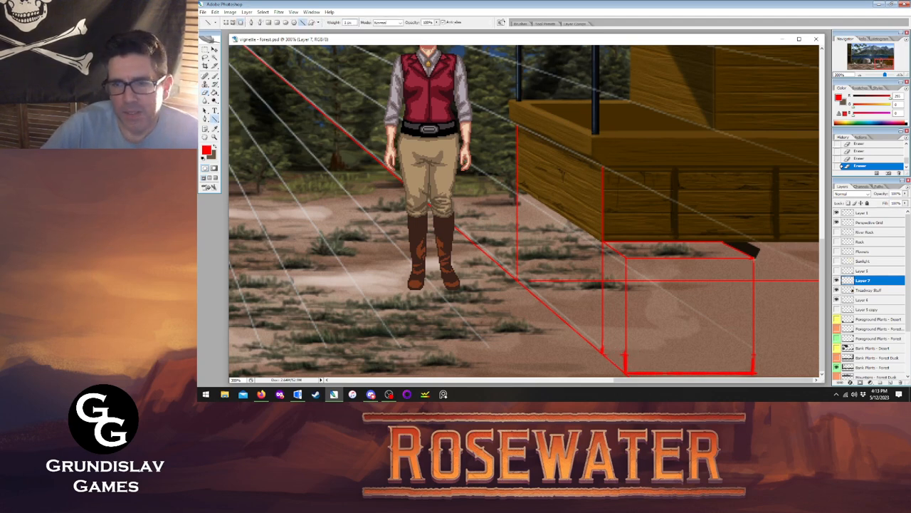
drag(755, 256, 584, 172)
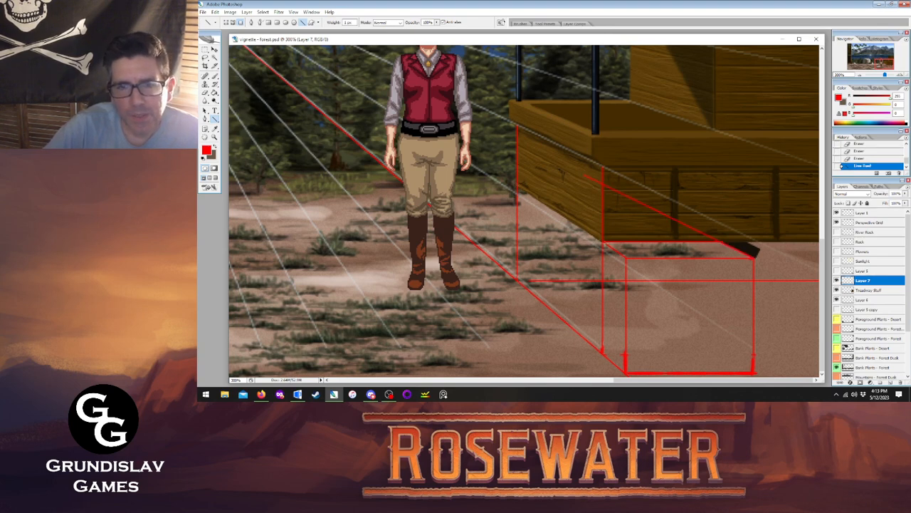
drag(604, 242, 592, 178)
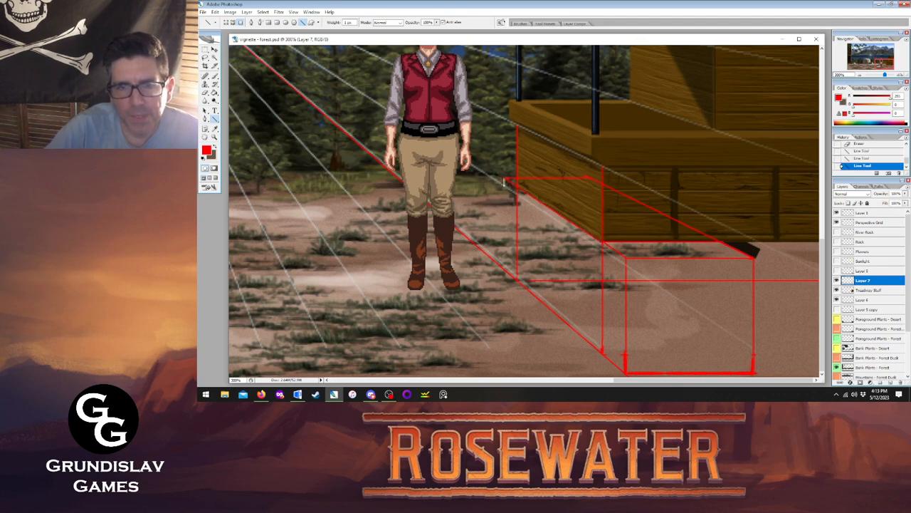
mouse_move(504, 180)
mouse_down()
mouse_move(505, 272)
mouse_move(644, 268)
mouse_move(667, 279)
mouse_up()
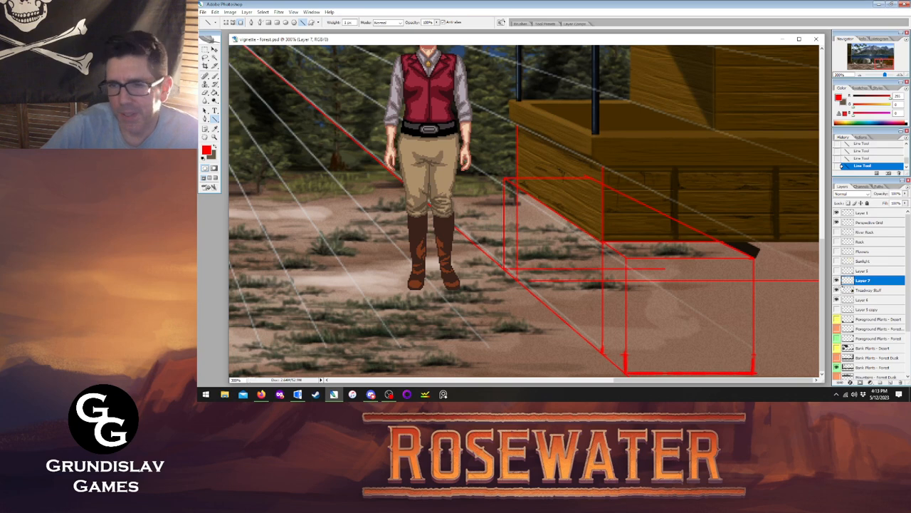
- Compare the axle with the guides by toggling the wagon body and Layer 7, and show both wheels on Layer 5 and Layer 5 copy
click(838, 290)
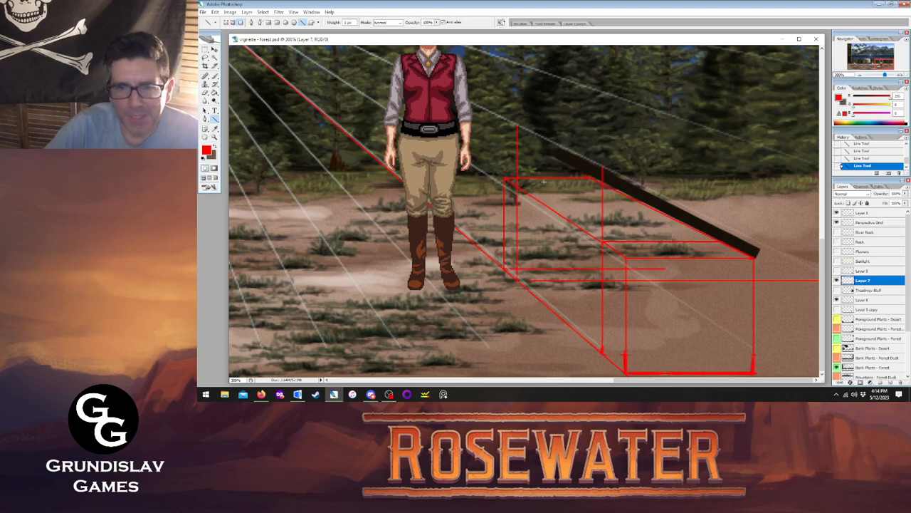
click(837, 271)
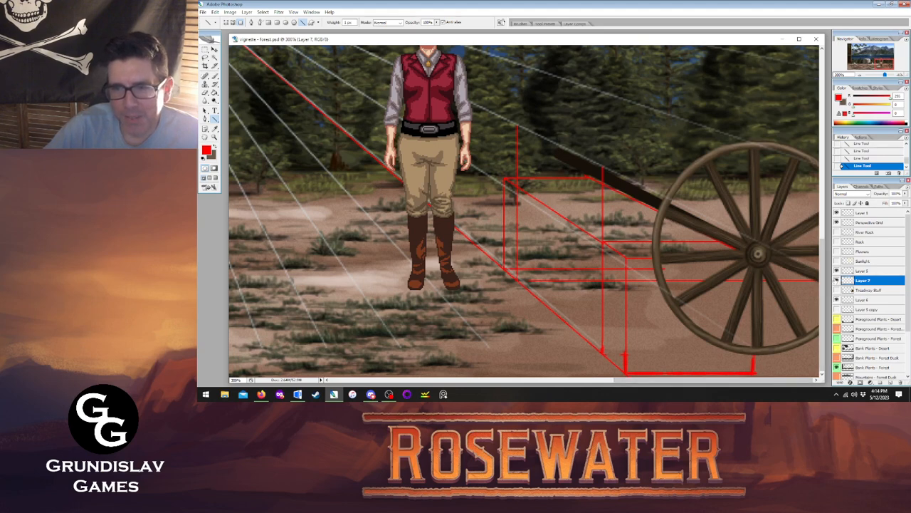
click(837, 280)
click(837, 280)
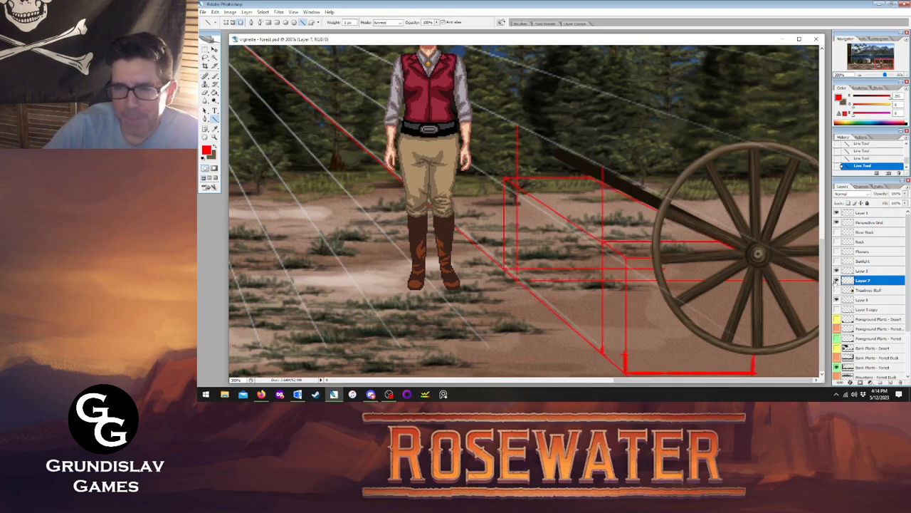
click(837, 280)
click(836, 290)
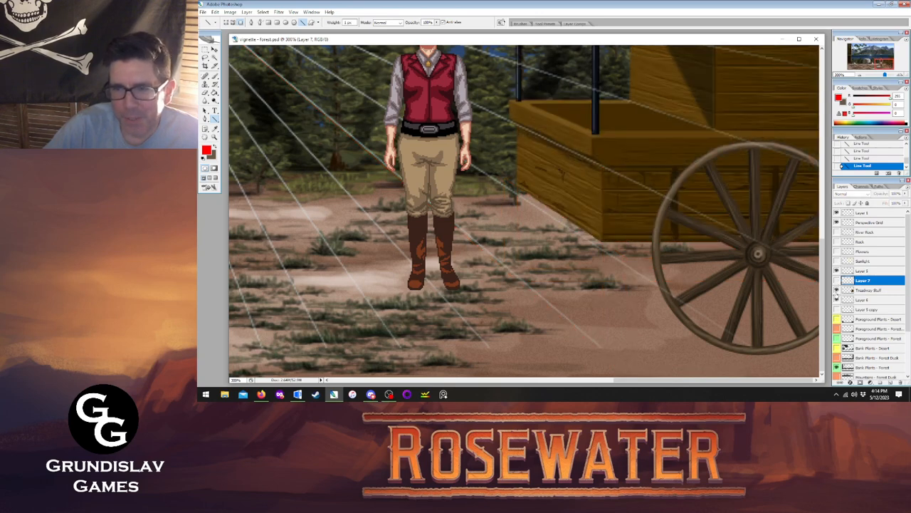
click(837, 309)
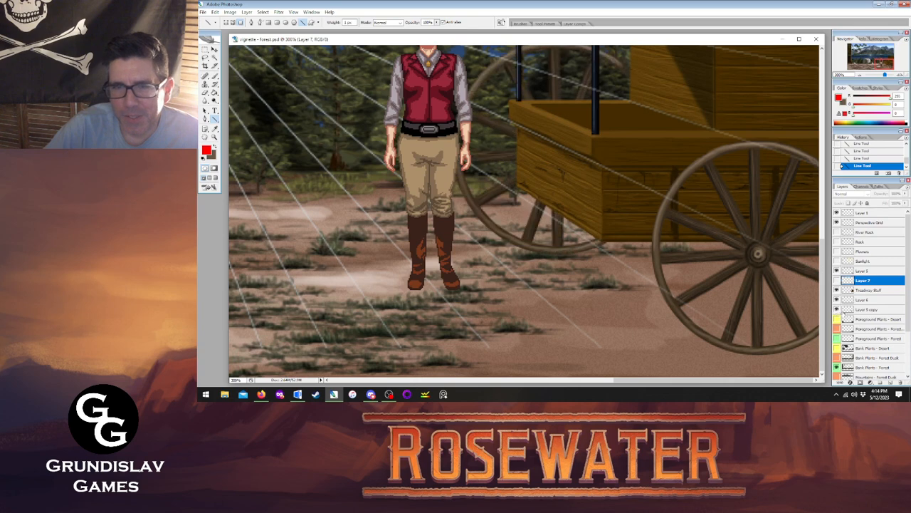
- Make Layer 5 copy active, show the Layer 7 guides, and move the far wheel slightly down toward the far ground guide
click(856, 311)
key(v)
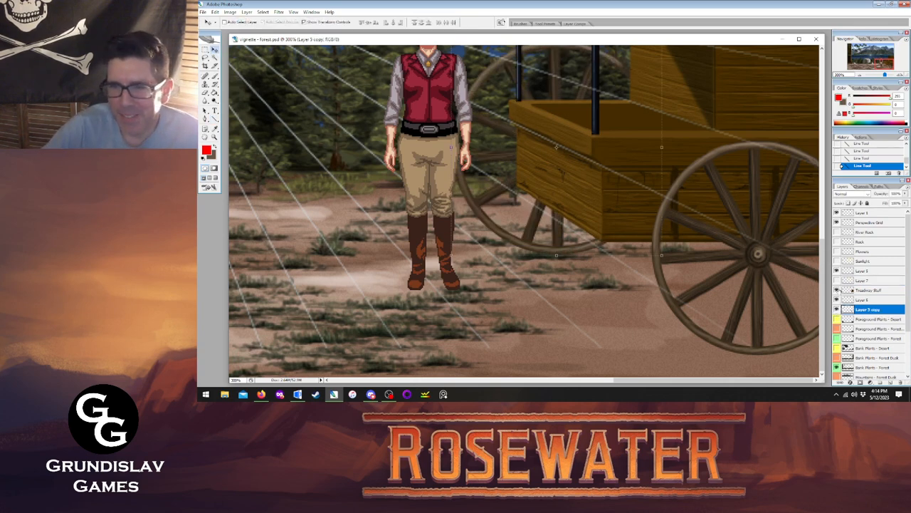
click(837, 279)
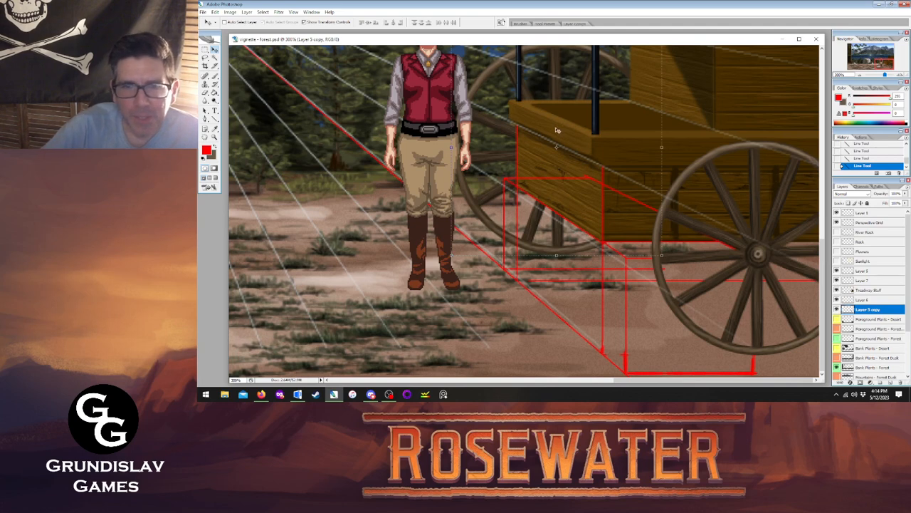
drag(556, 127, 567, 141)
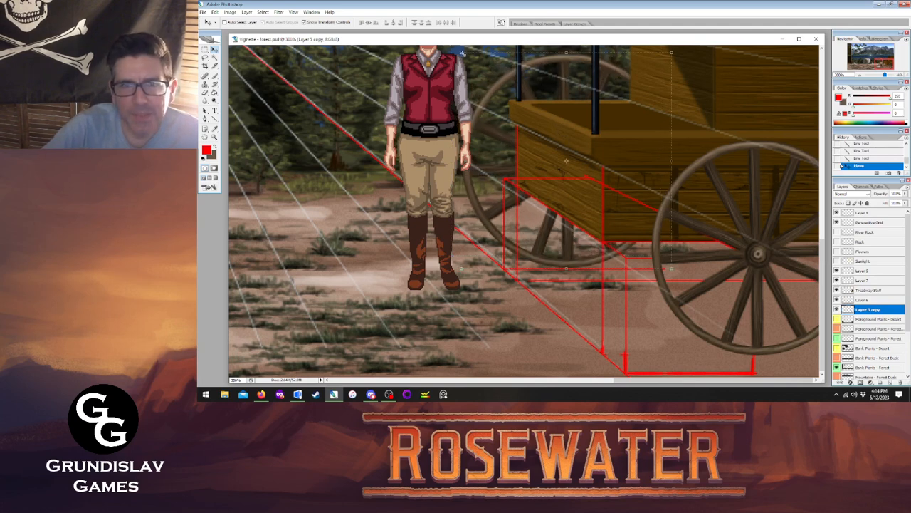
drag(462, 53, 485, 85)
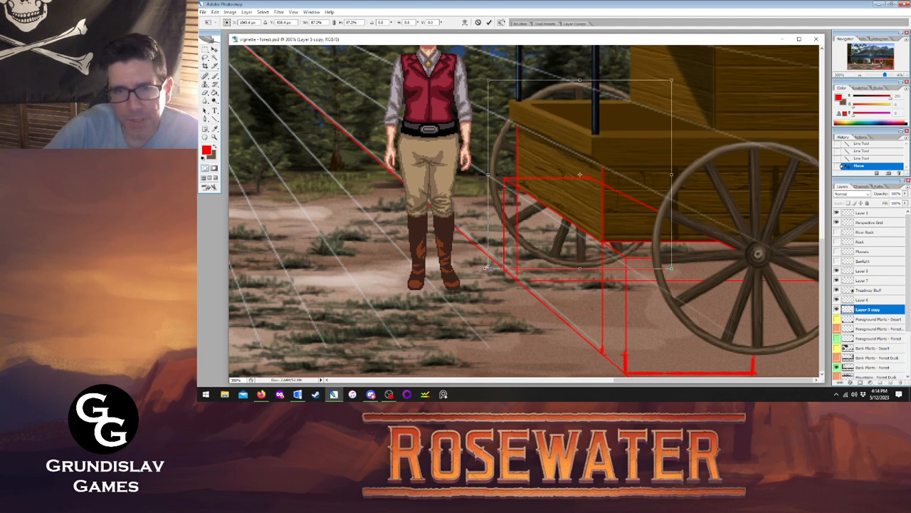
drag(485, 267, 494, 262)
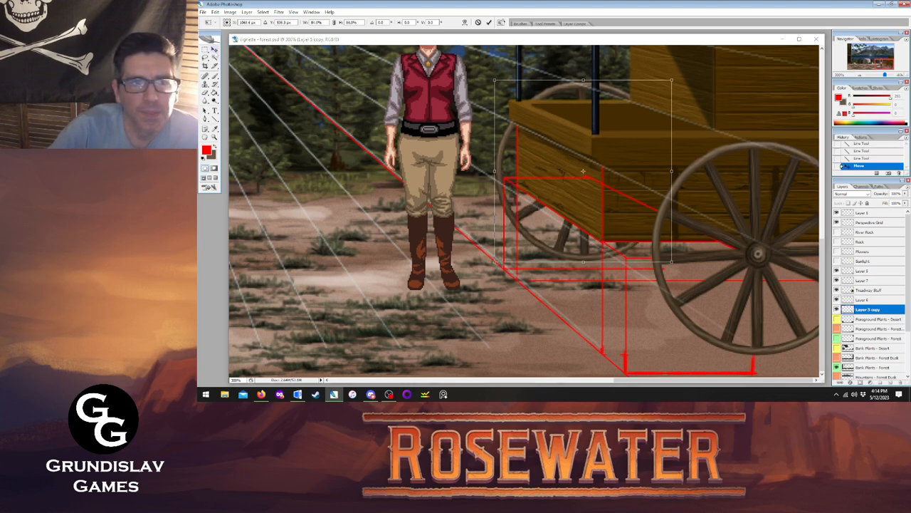
key(Tab)
click(620, 150)
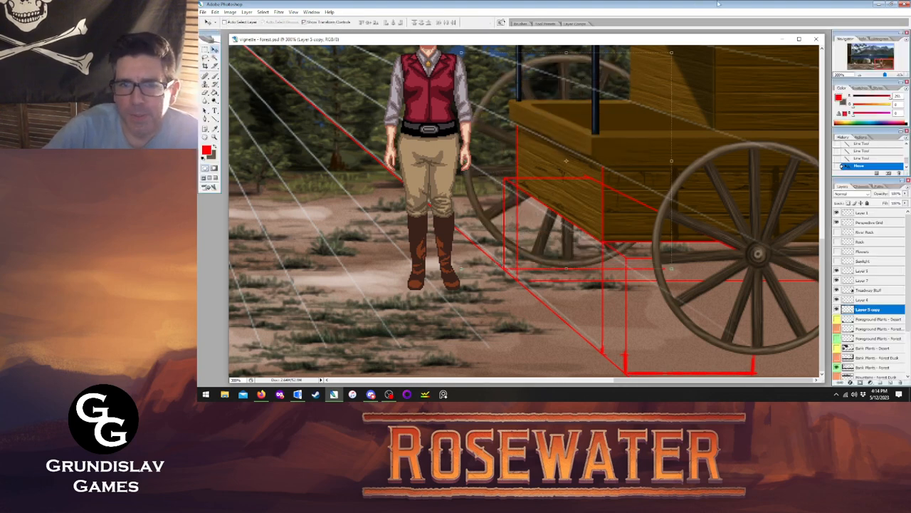
- Make the wagon body layer, Treadway Stuff, semi-transparent and reselect Layer 5 copy
click(875, 291)
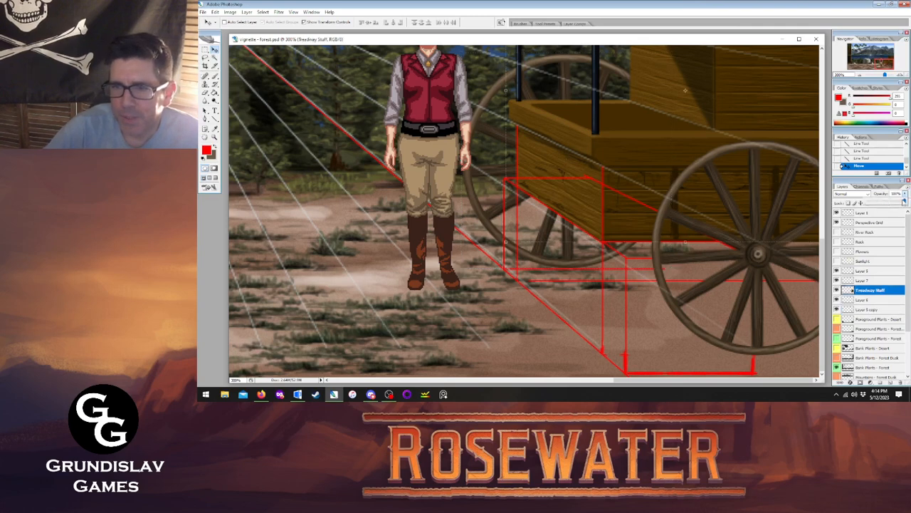
drag(886, 201, 890, 202)
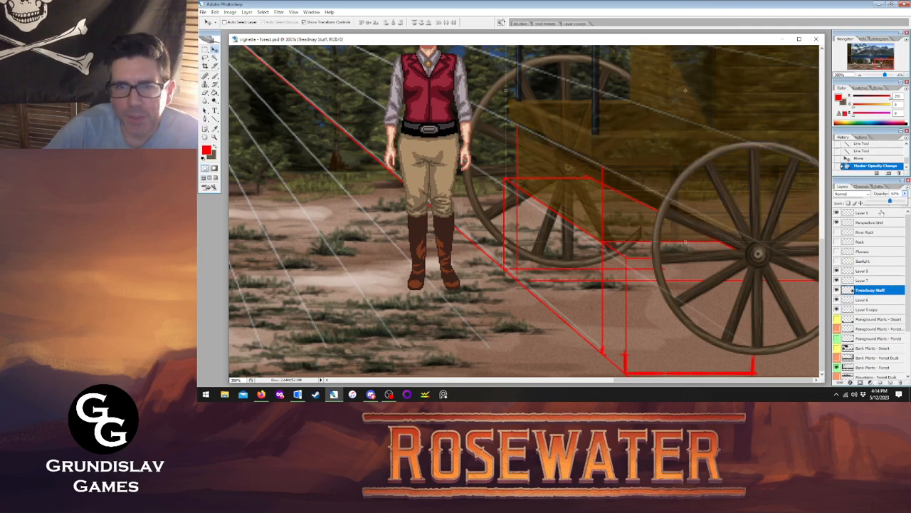
click(863, 309)
- Move the far wheel toward the axle's far end and scale it proportionally to about 78%
key(Tab)
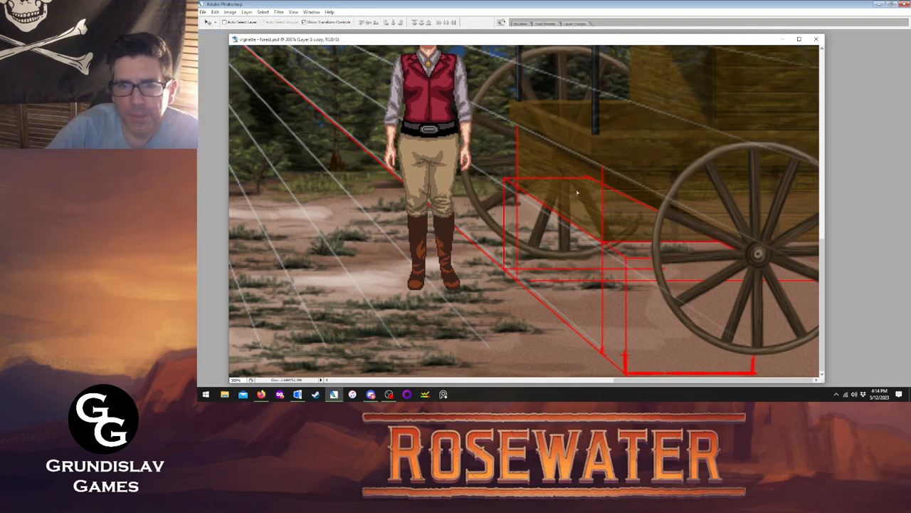
drag(577, 192, 577, 191)
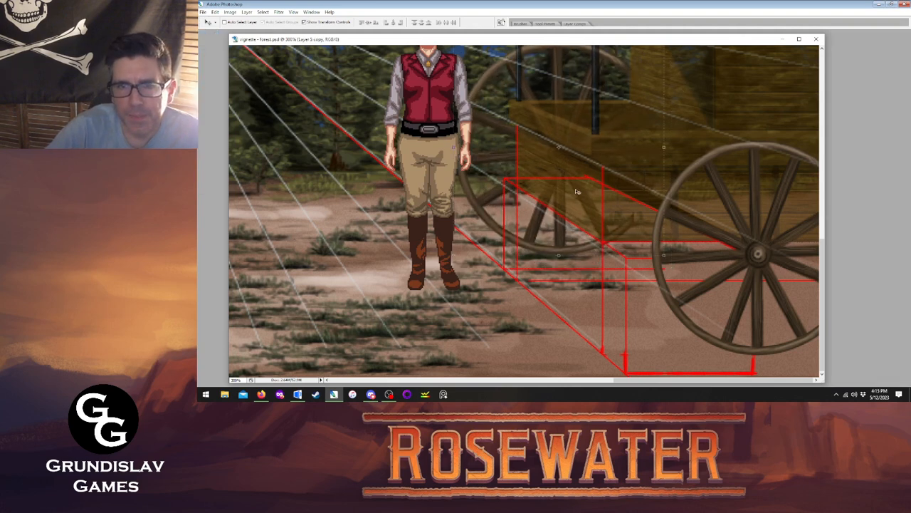
key(ctrl+t)
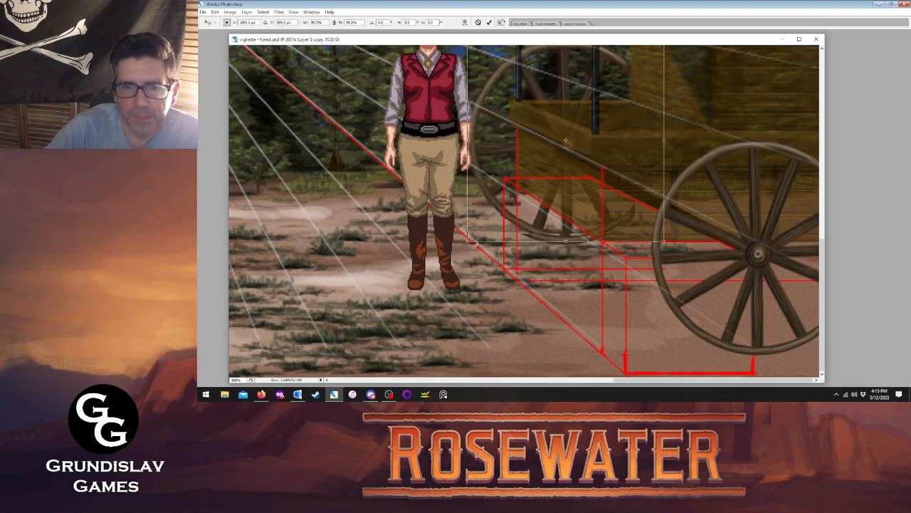
scroll(822, 206, up, 1)
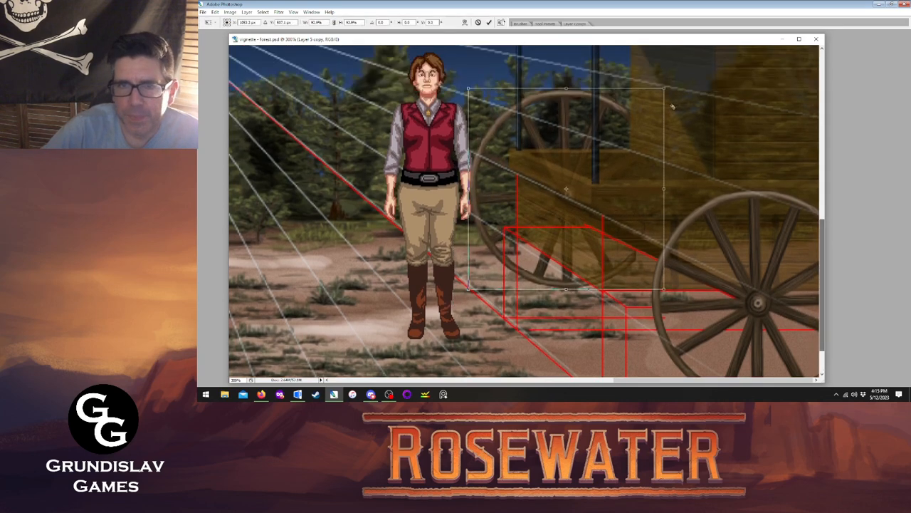
drag(654, 116, 648, 135)
drag(586, 213, 590, 205)
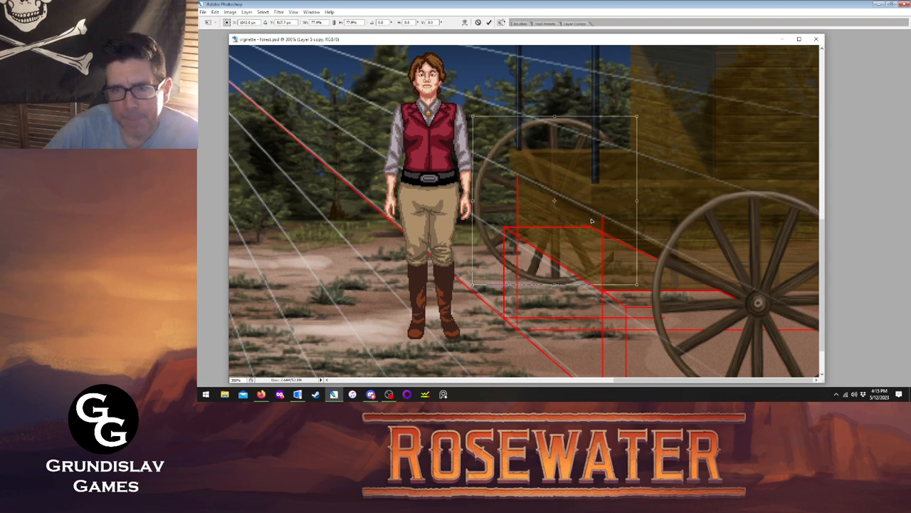
- Nudge the far wheel until its hub lines up with the far end of the axle
key(Left)
key(Left)
key(Left)
key(Left)
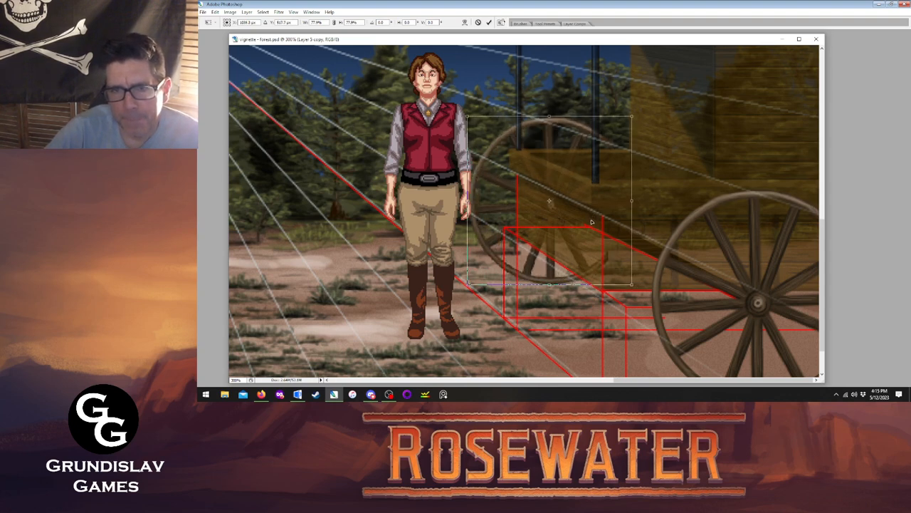
key(Left)
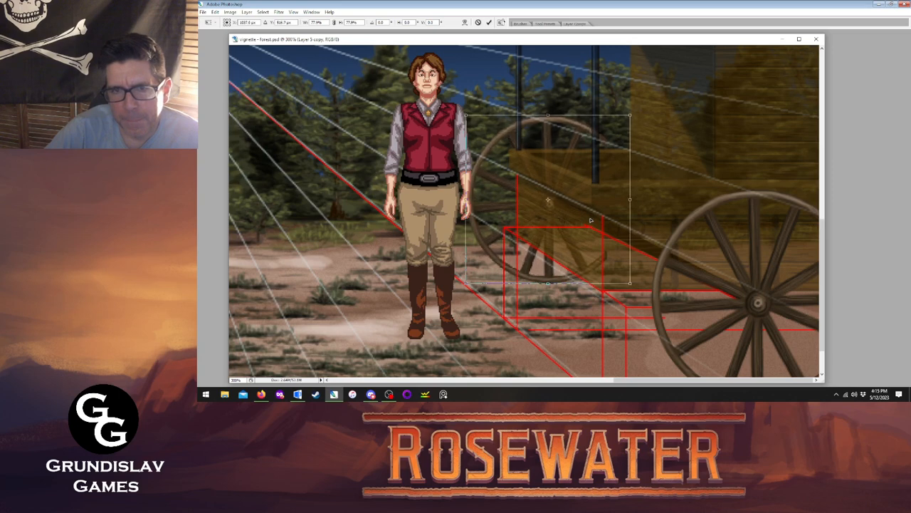
key(Down)
key(Down)
key(Right)
key(Down)
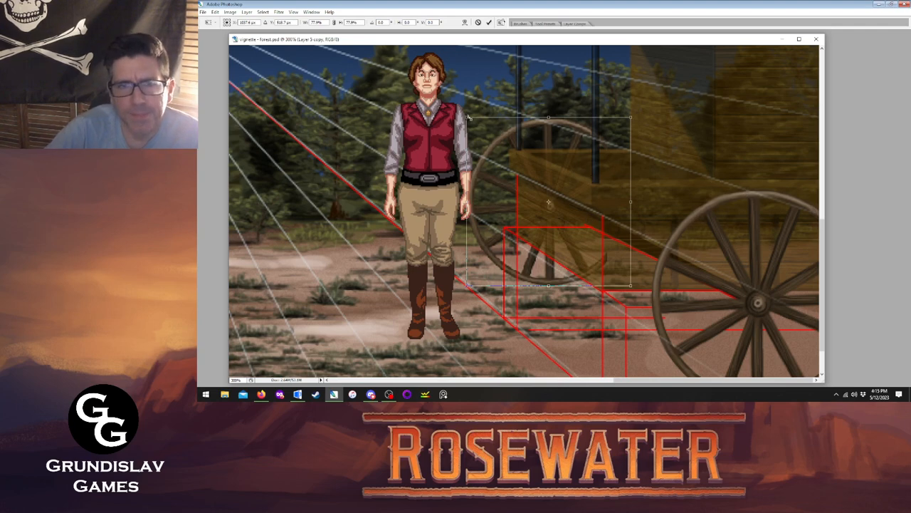
- Scale the far wheel proportionally down to about 65% and apply the transformation
drag(467, 117, 497, 151)
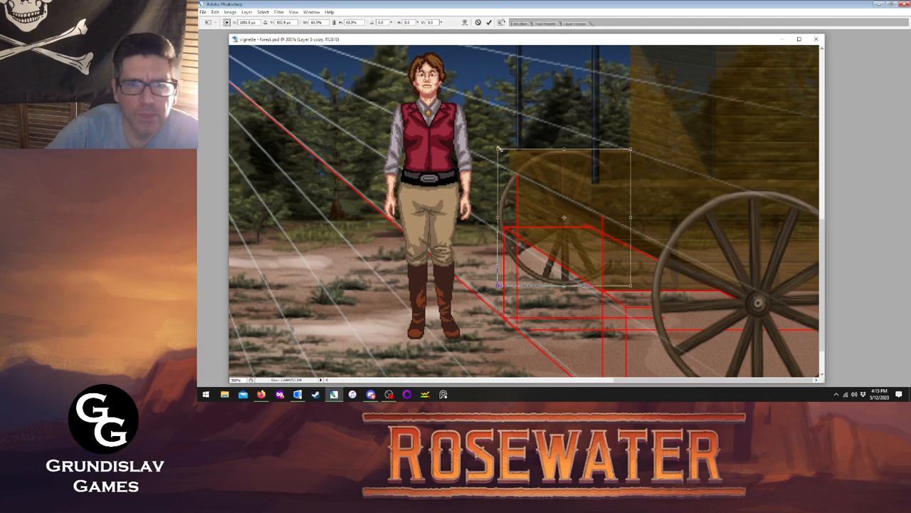
drag(498, 150, 492, 147)
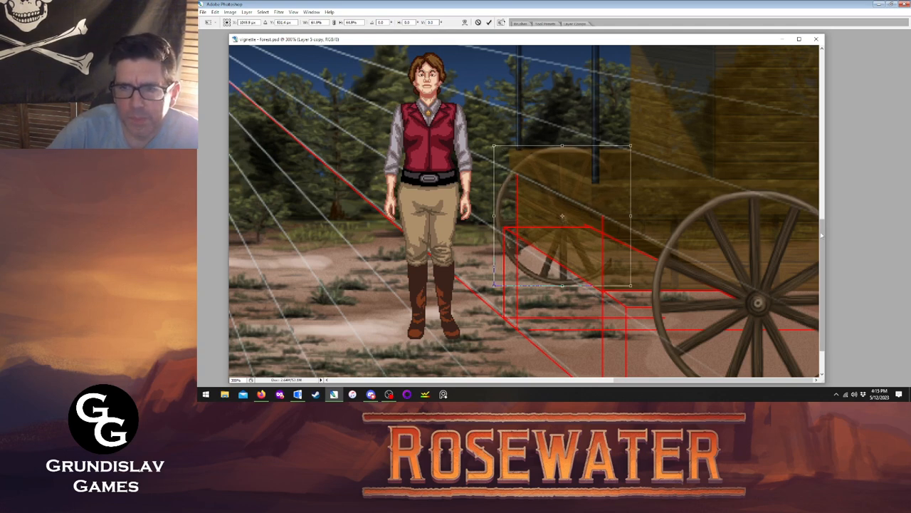
scroll(775, 266, down, 2)
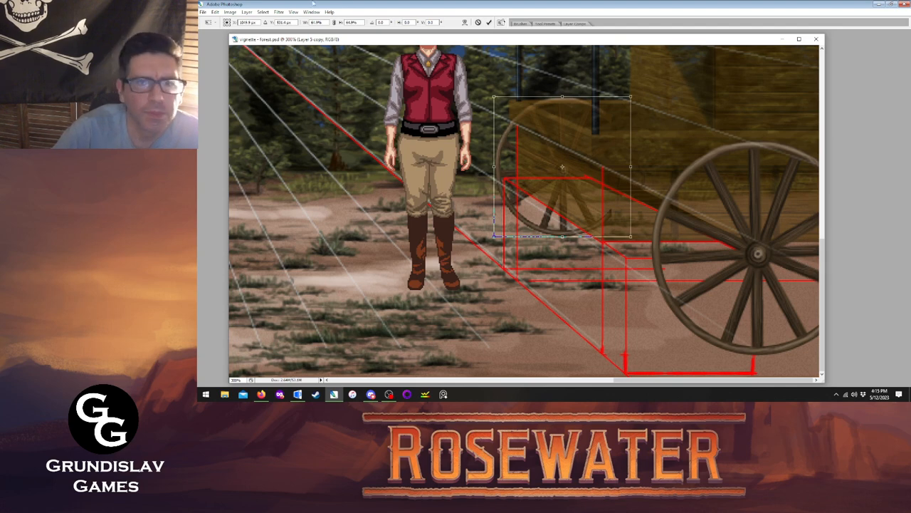
key(Tab)
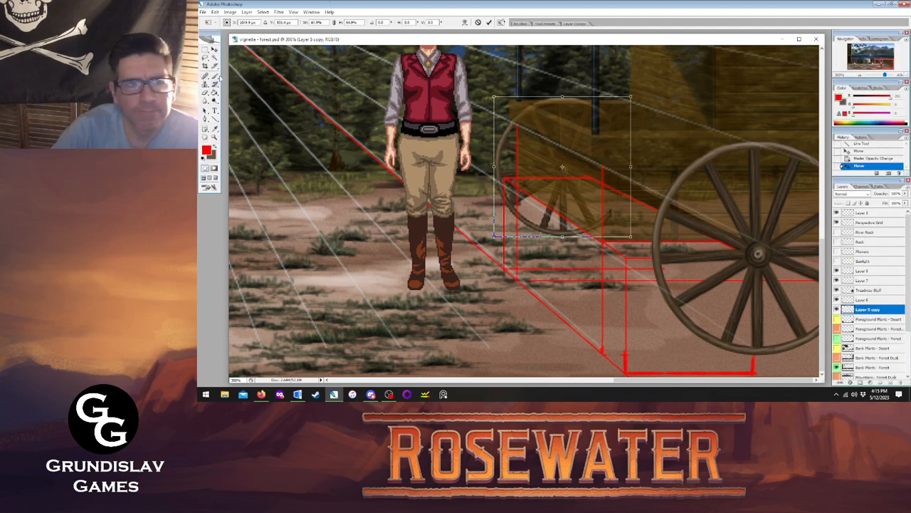
key(Tab)
click(531, 150)
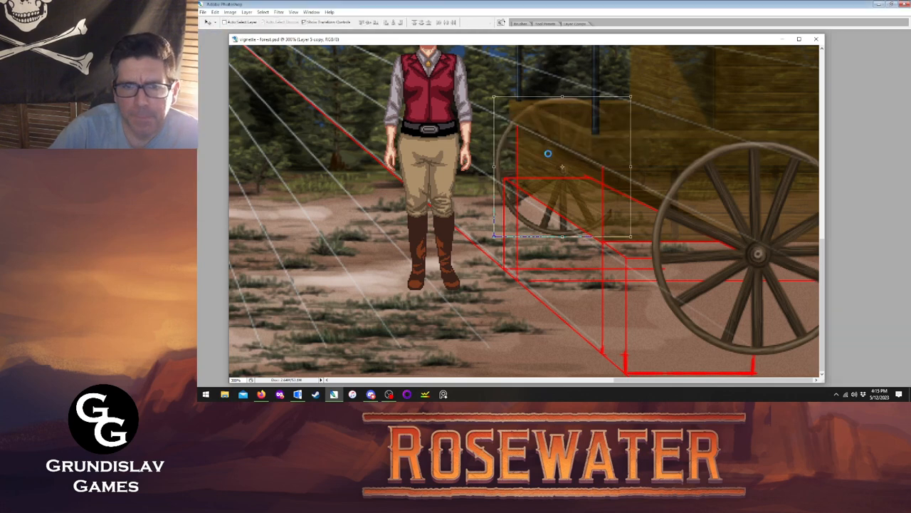
- Restore the Treadway Stuff layer to 100% opacity and hide the red Layer 7 guides
key(Tab)
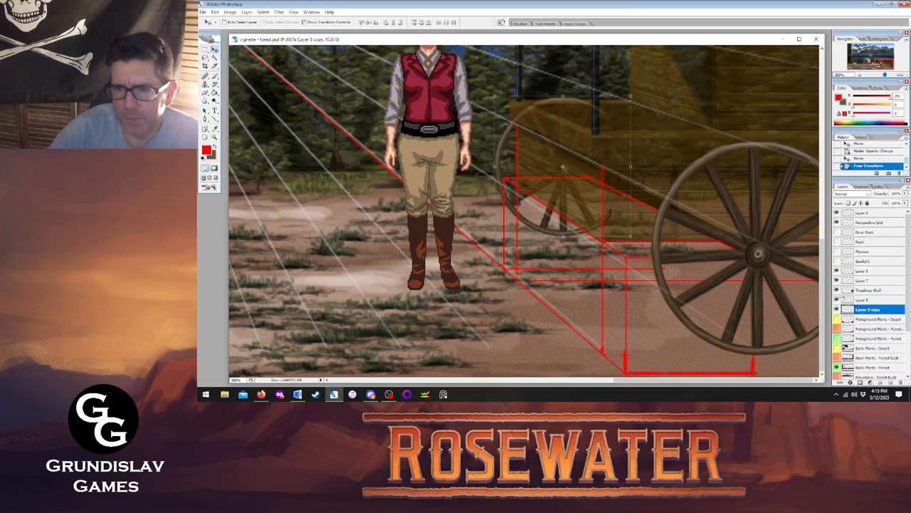
click(837, 300)
click(837, 300)
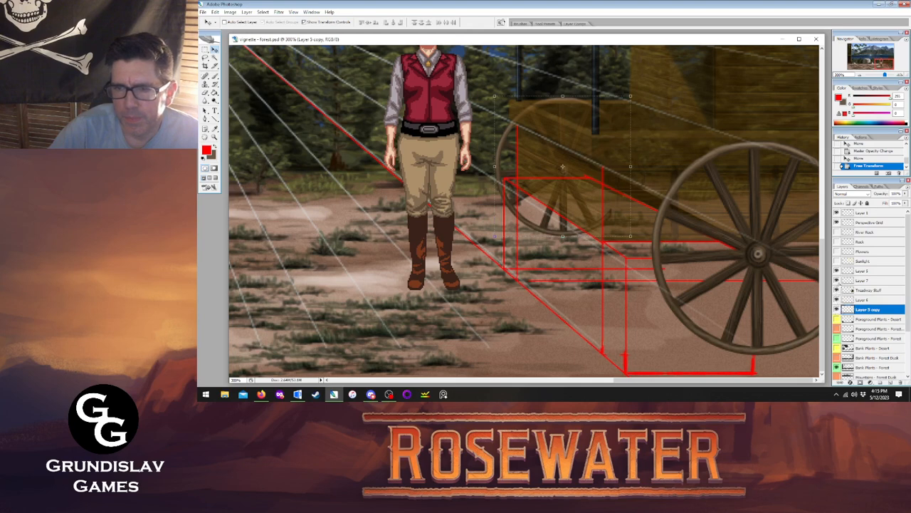
click(861, 291)
click(906, 194)
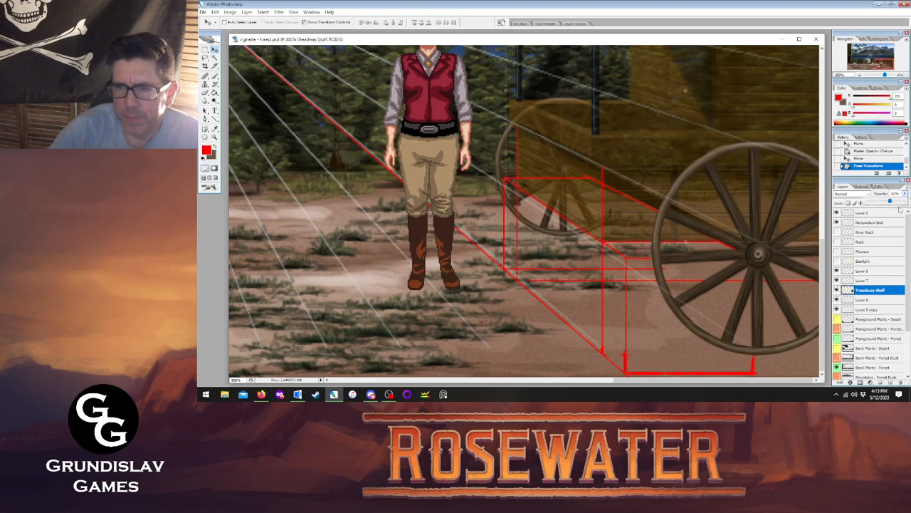
drag(890, 200, 906, 202)
click(836, 281)
click(838, 281)
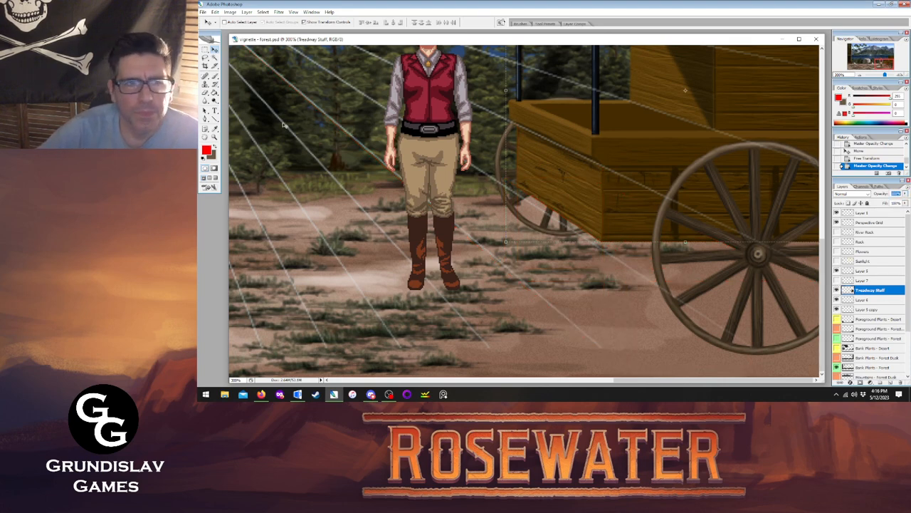
- Make the near wheel's Layer 5 active and shift the wheel slightly up and left against the wagon
key(z)
right_click(627, 183)
click(662, 189)
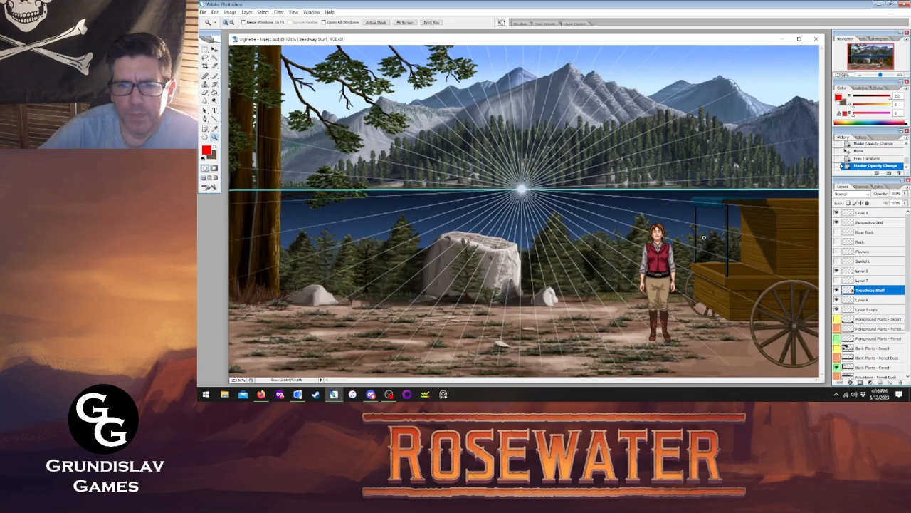
click(747, 247)
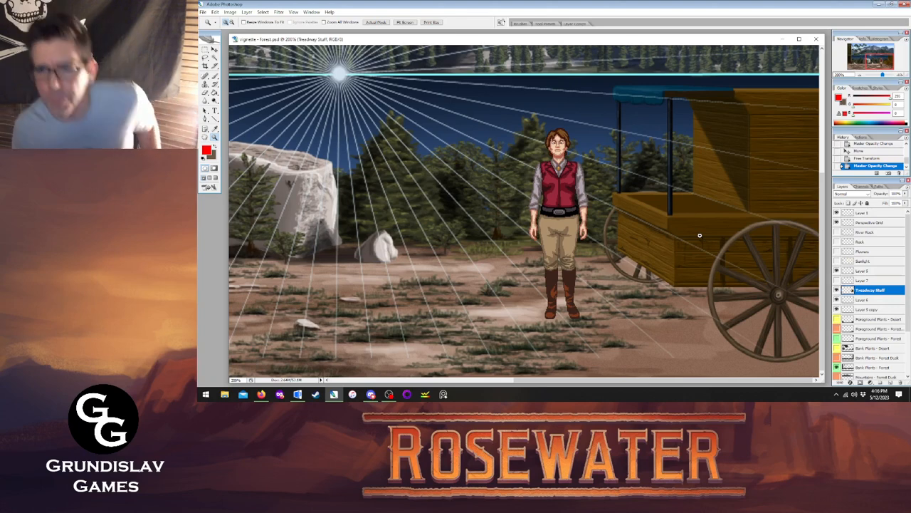
scroll(699, 235, up, 1)
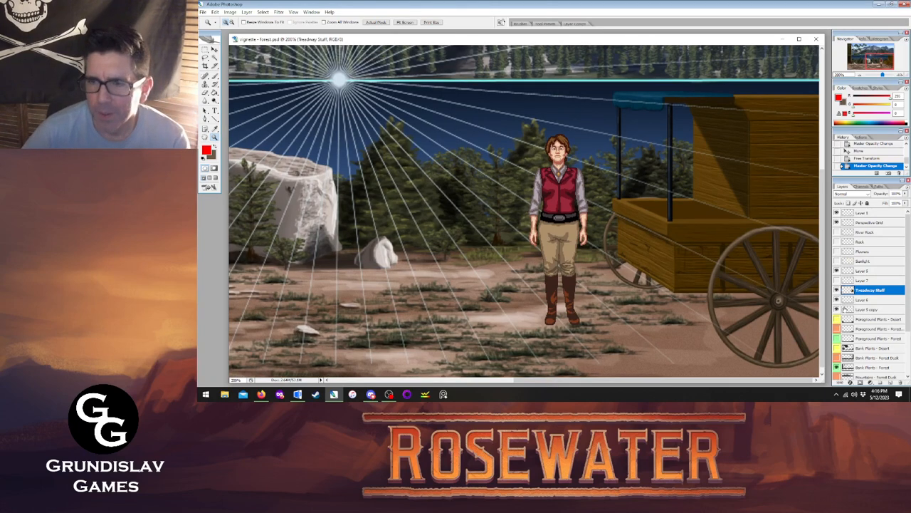
click(836, 272)
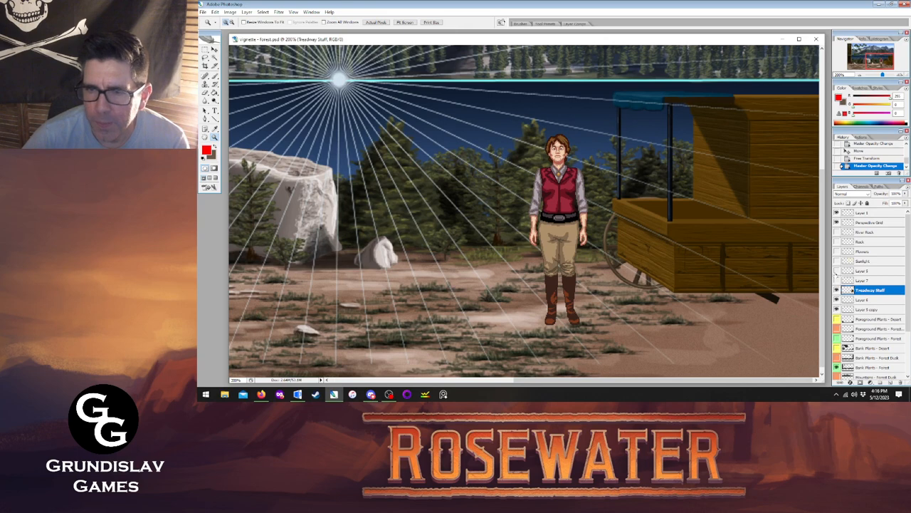
click(836, 271)
click(866, 272)
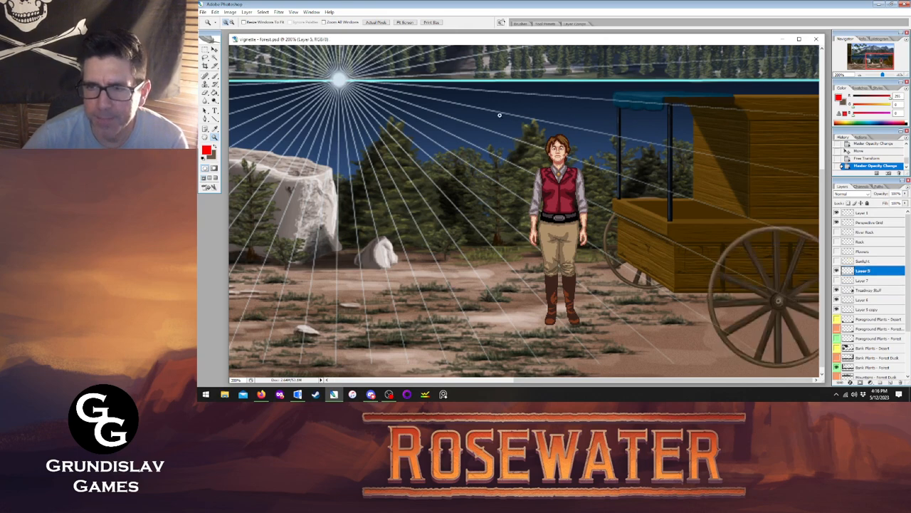
key(v)
drag(787, 304, 767, 292)
- Delete Layer 6 with the axle and Layer 5 copy with the far wheel
right_click(864, 301)
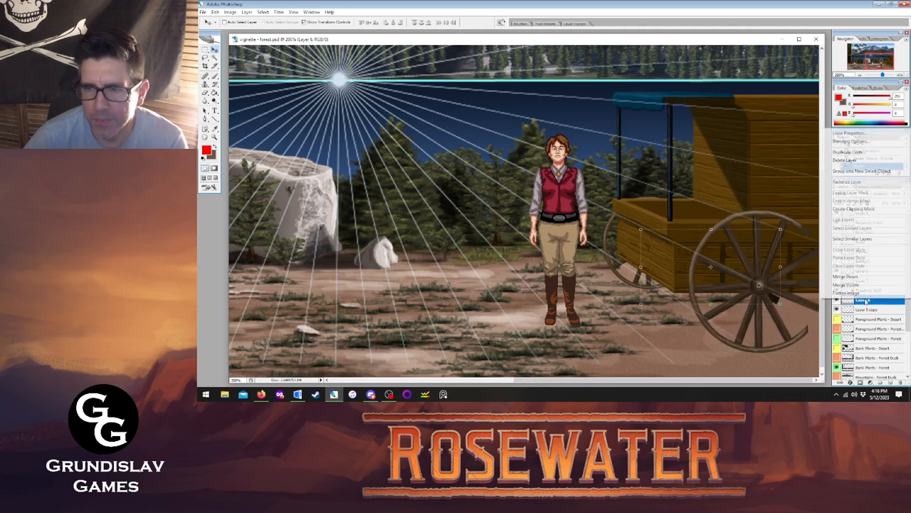
click(854, 162)
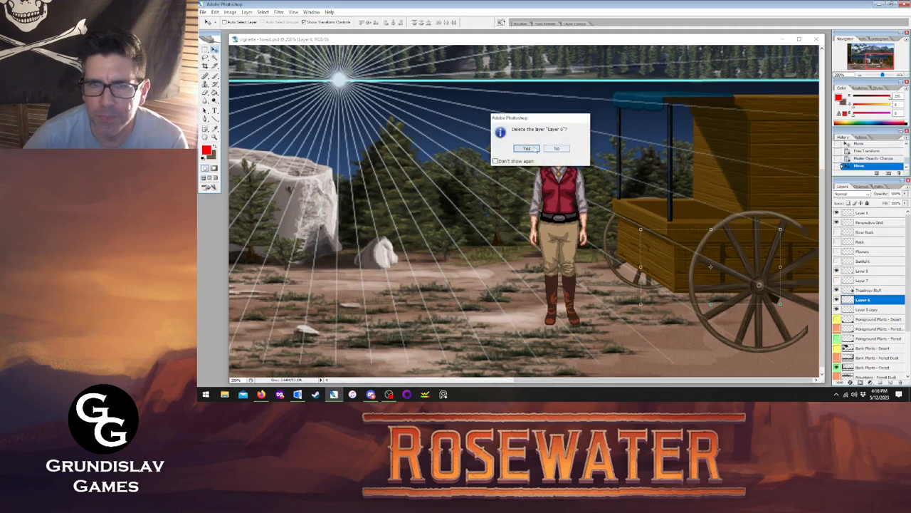
click(526, 148)
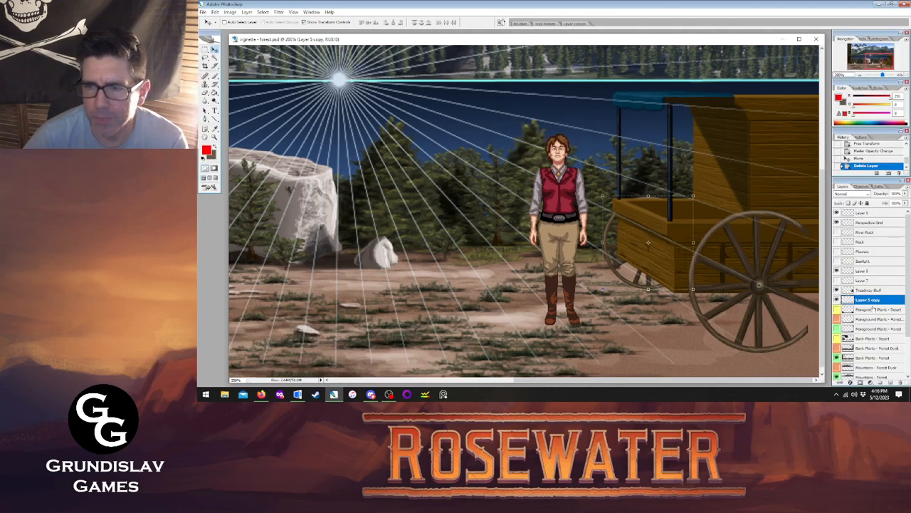
right_click(873, 309)
click(863, 312)
right_click(864, 300)
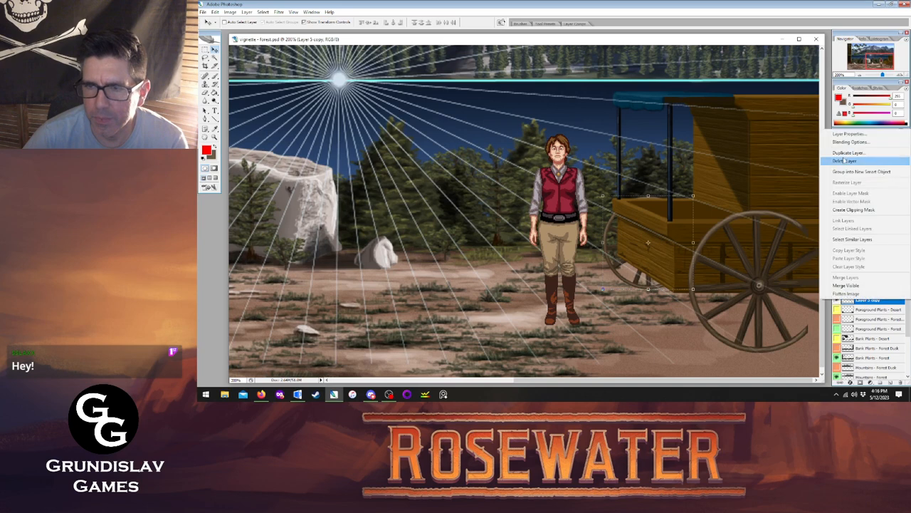
click(846, 162)
click(531, 149)
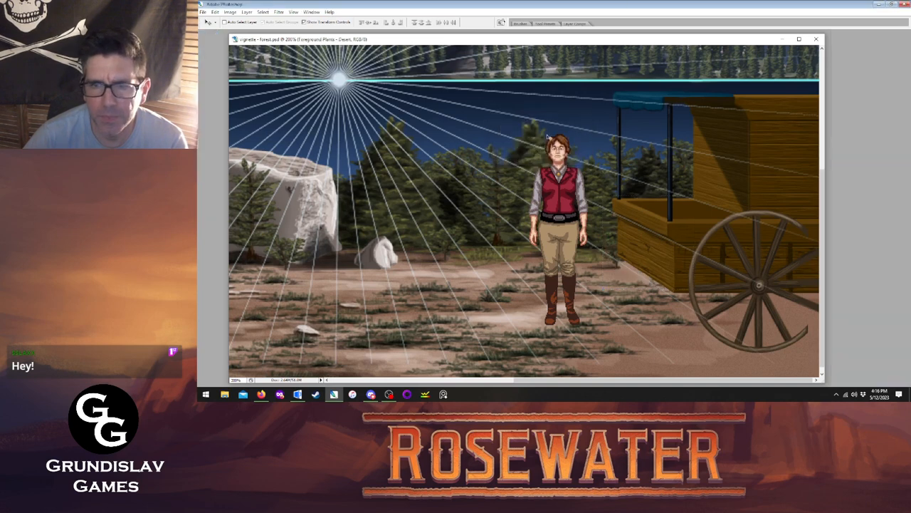
- Make the wheel's Layer 5 active again and hide the Perspective Grid layer
click(836, 271)
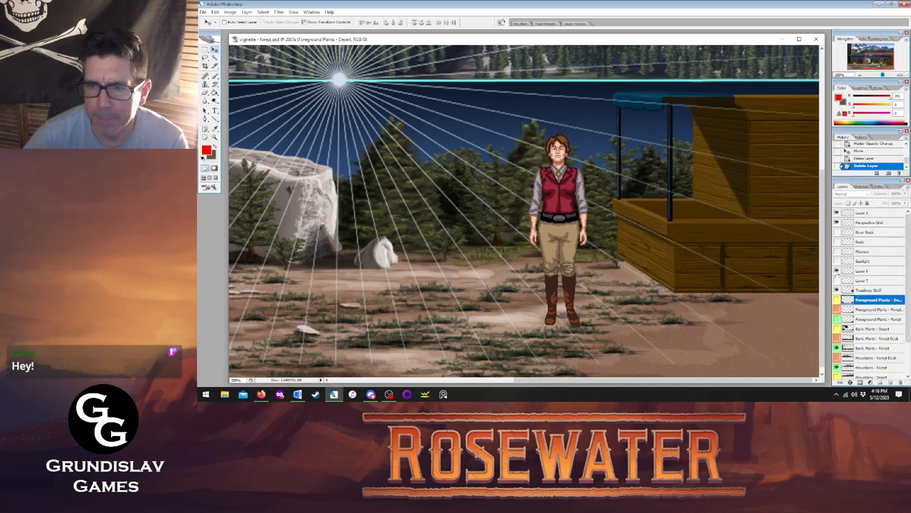
click(837, 271)
click(863, 271)
click(837, 222)
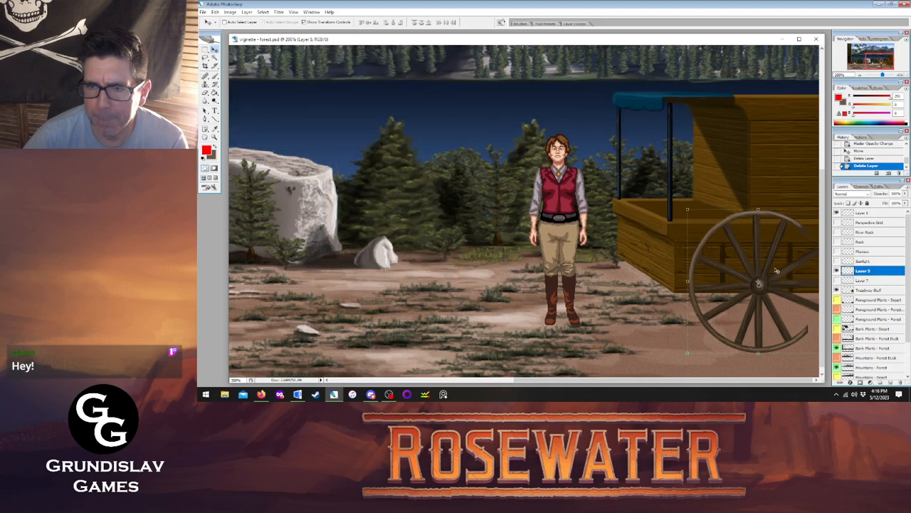
click(215, 136)
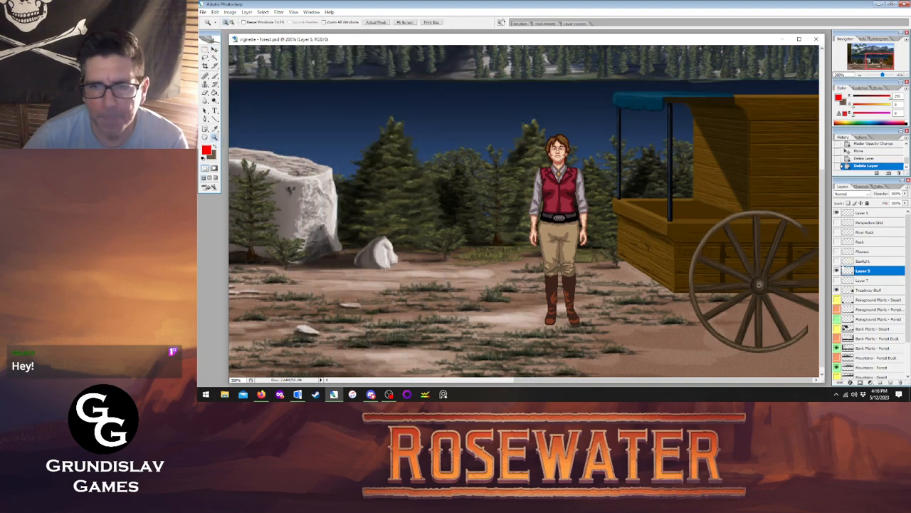
click(795, 264)
click(766, 215)
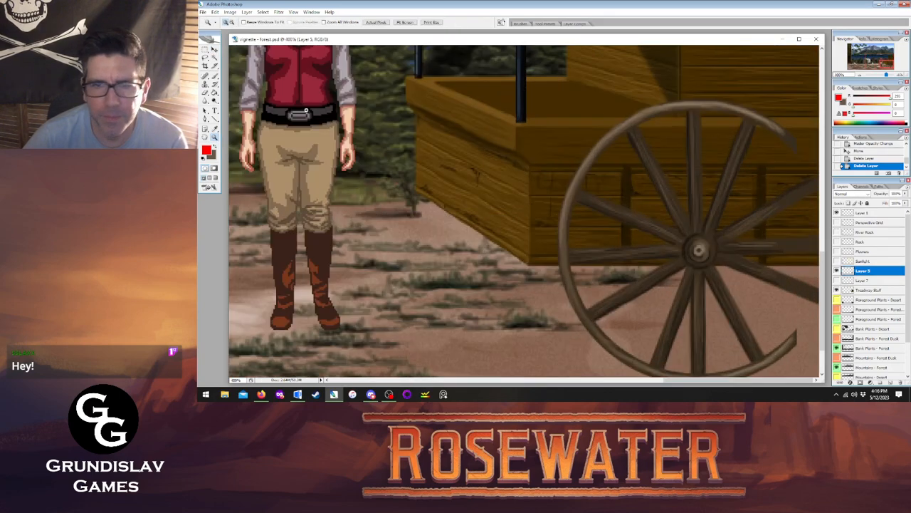
click(214, 49)
key(ctrl+t)
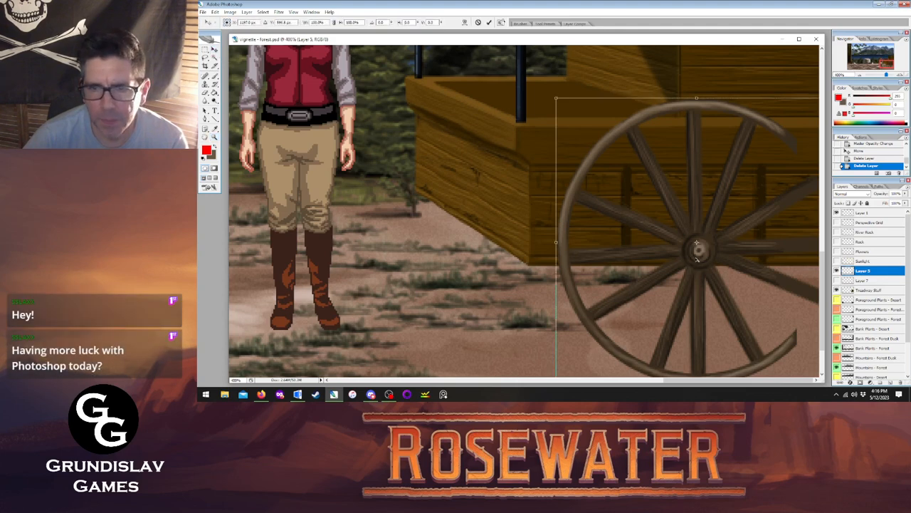
drag(696, 260, 688, 294)
drag(689, 278, 710, 261)
scroll(712, 261, down, 3)
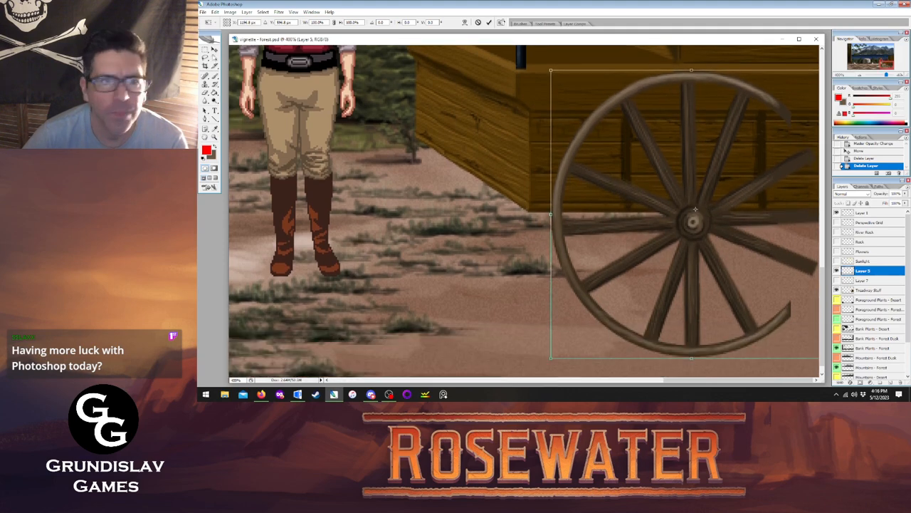
click(207, 52)
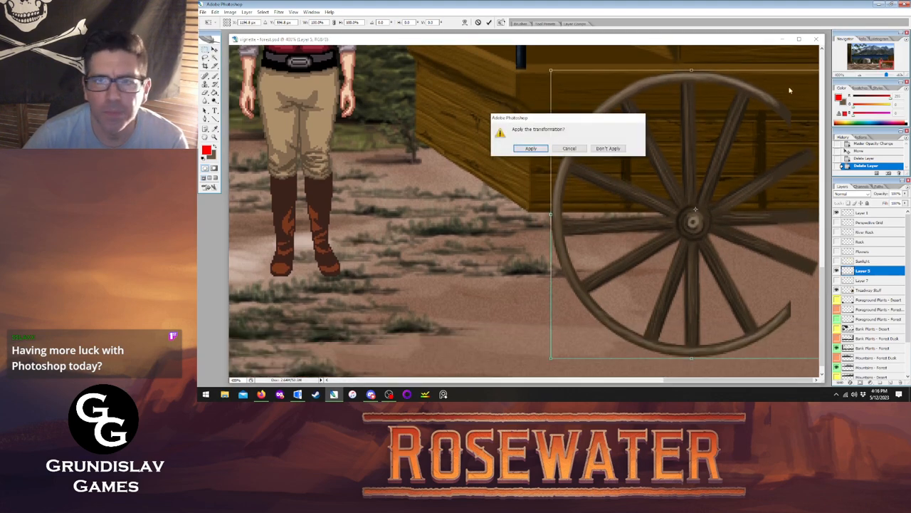
click(608, 148)
key(Tab)
key(Tab)
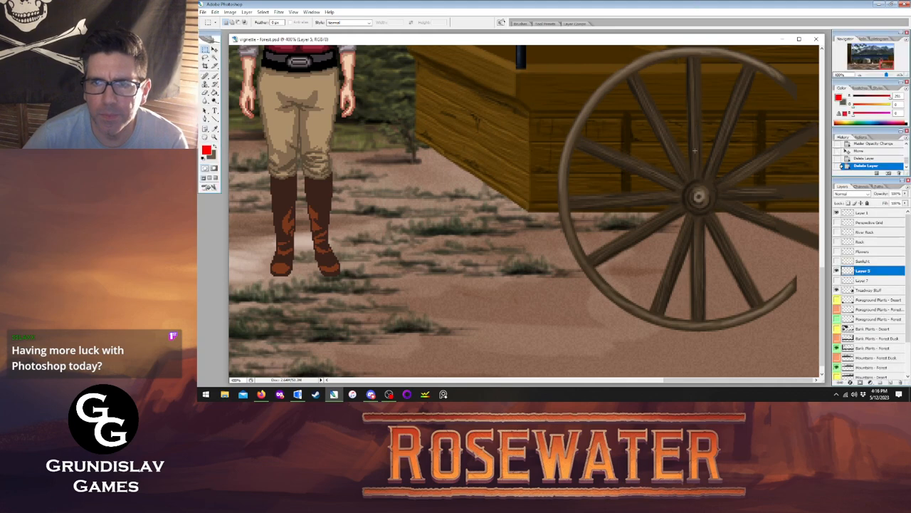
- Move the wheel left and clear its incomplete right half, cutting vertically through the hub's center
click(214, 50)
drag(696, 147, 589, 164)
click(205, 50)
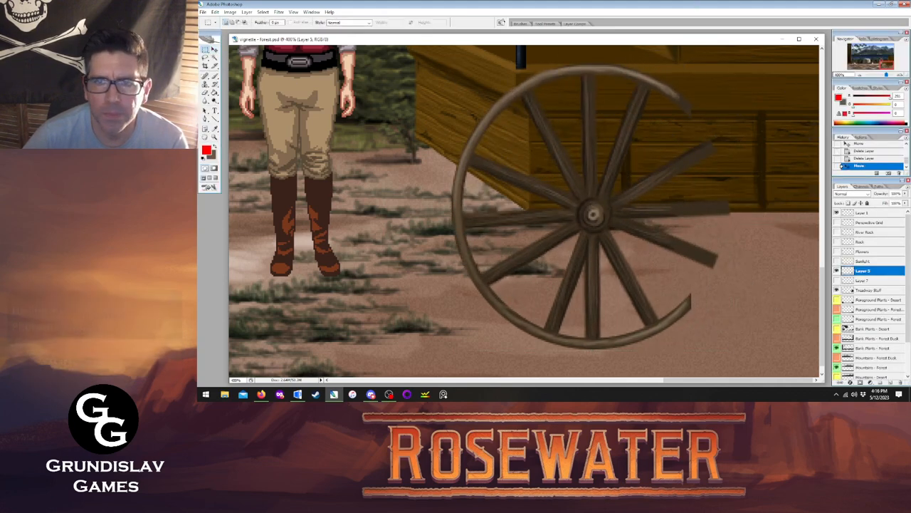
drag(768, 53, 593, 363)
key(Delete)
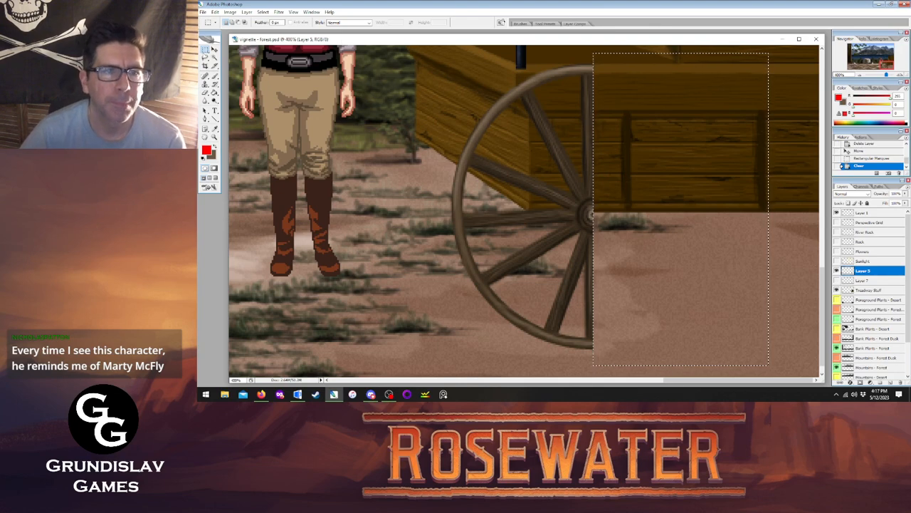
key(l)
key(ctrl+d)
- Duplicate the half-wheel layer and flip the copy horizontally
click(248, 12)
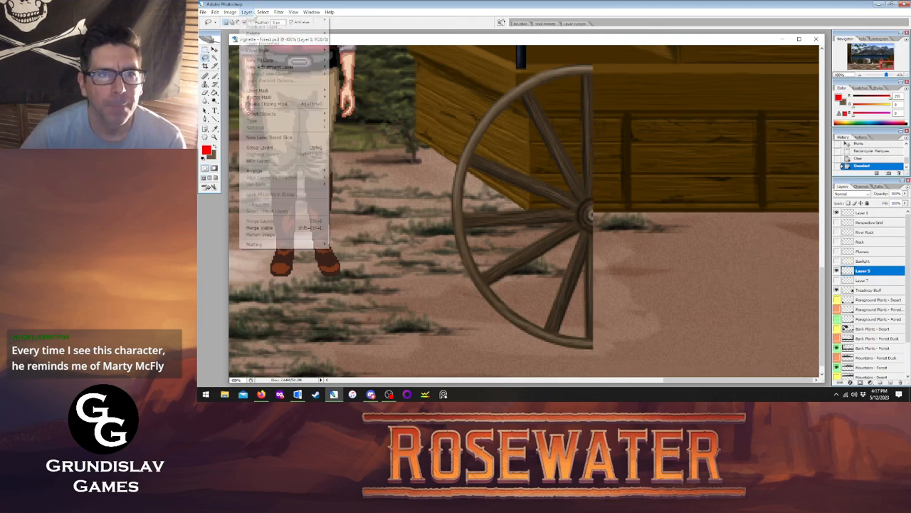
click(271, 29)
click(618, 122)
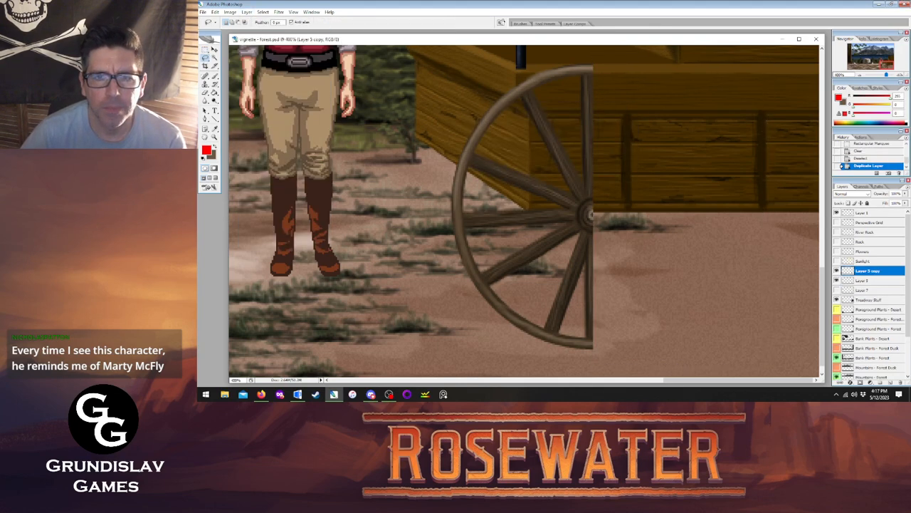
click(215, 12)
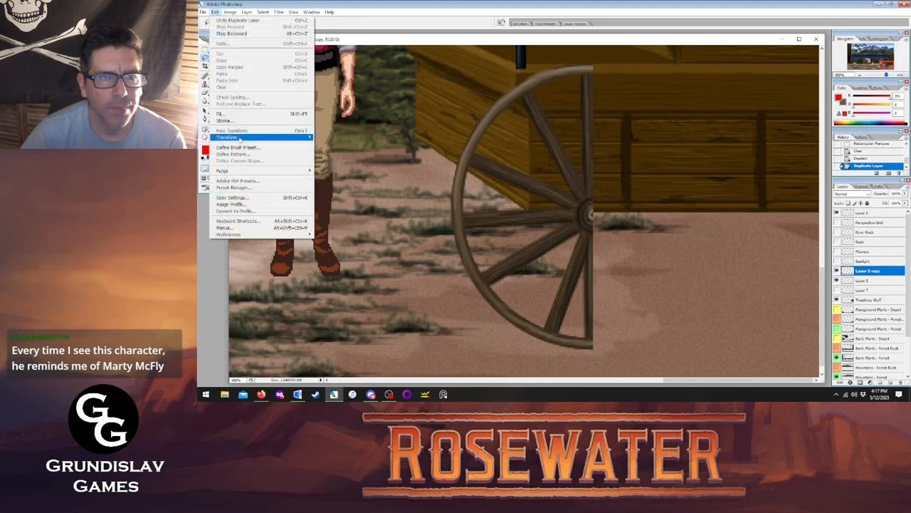
mouse_move(285, 136)
click(343, 215)
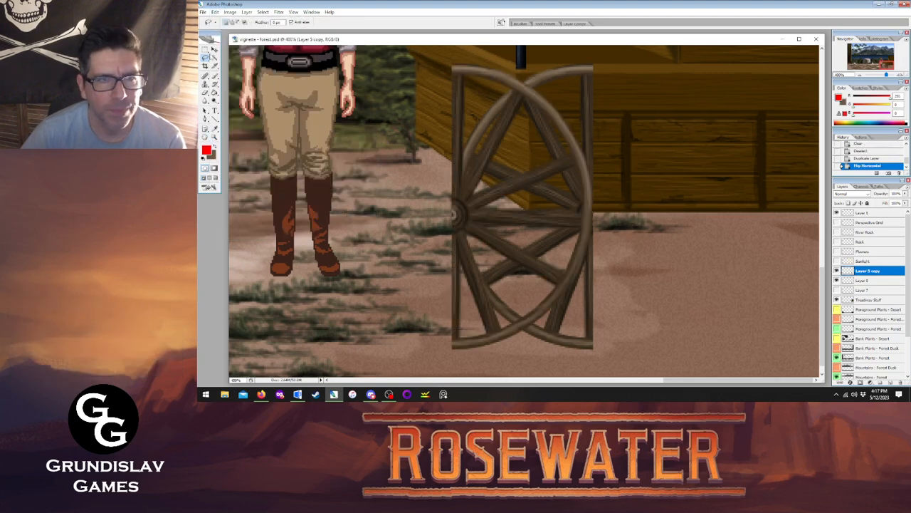
- Nudge the mirrored half right until it meets the left half at the hub and forms a full wheel
key(Right)
key(Right)
key(Right)
key(Right)
key(Right)
key(Right)
key(Right)
key(Right)
key(Right)
key(Right)
key(Right)
key(Right)
key(Right)
key(Right)
key(Right)
key(Right)
key(Right)
key(Right)
key(Right)
key(Right)
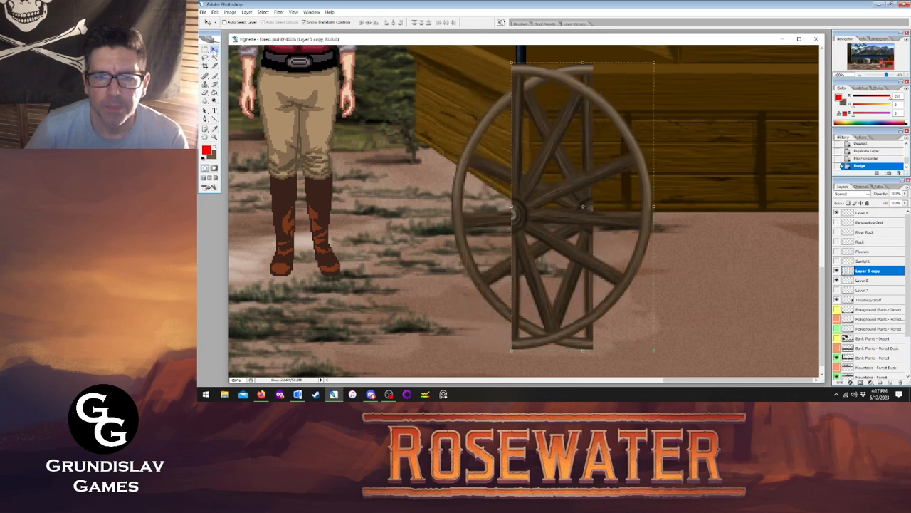
key(Left)
key(Left)
key(Left)
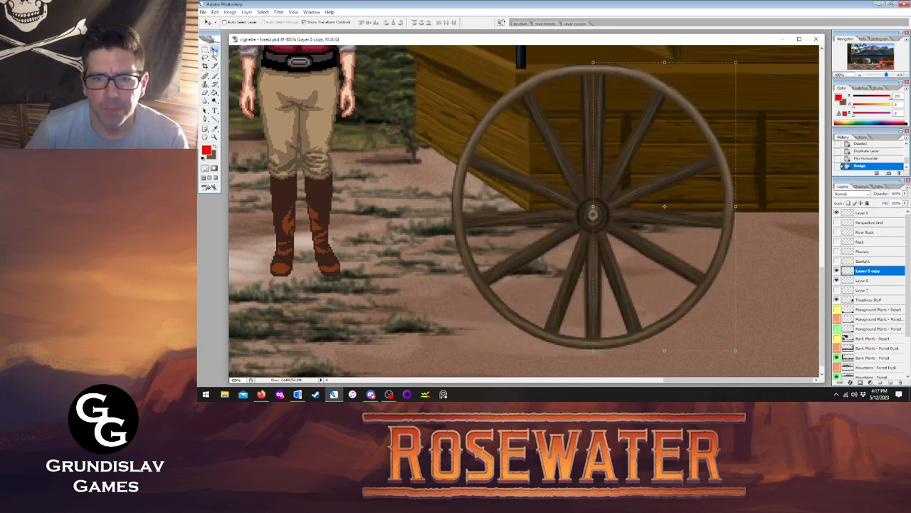
- Merge the mirrored half-wheel down into Layer 5 and move the complete wheel right and slightly down against the wagon's near side
key(ctrl+e)
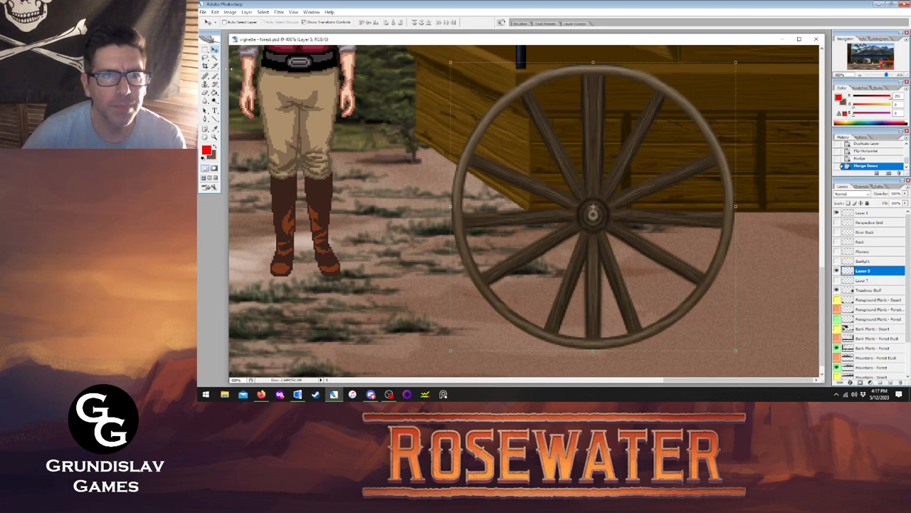
drag(594, 207, 691, 222)
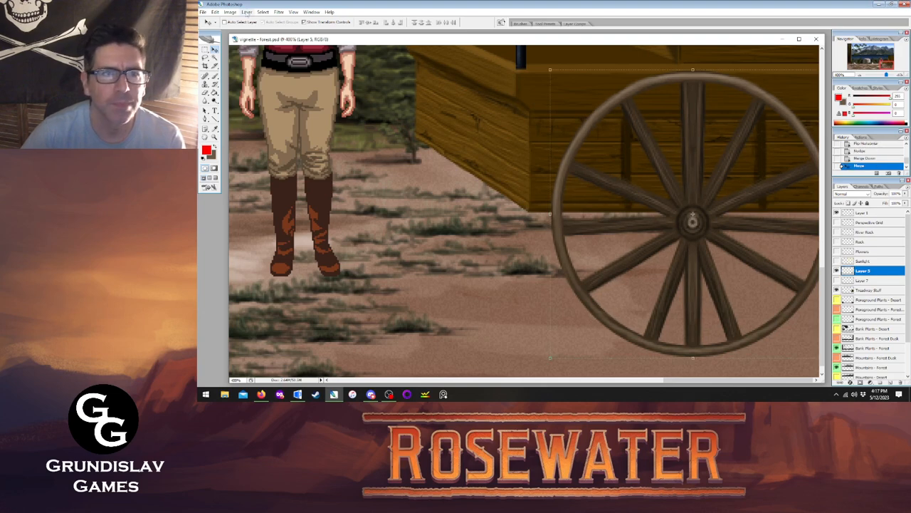
- Duplicate the complete wheel's layer and place the copy directly beneath the Treadway Stuff layer
click(247, 12)
click(264, 26)
click(620, 121)
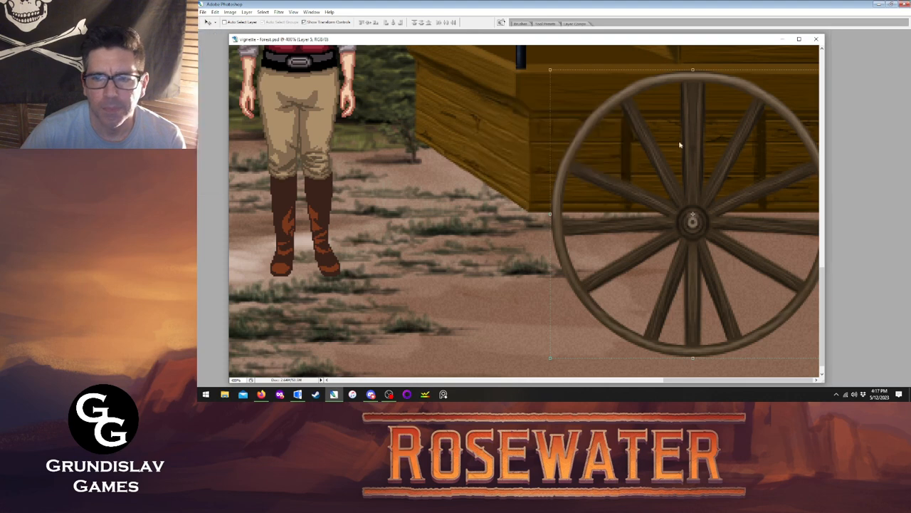
drag(861, 271, 863, 305)
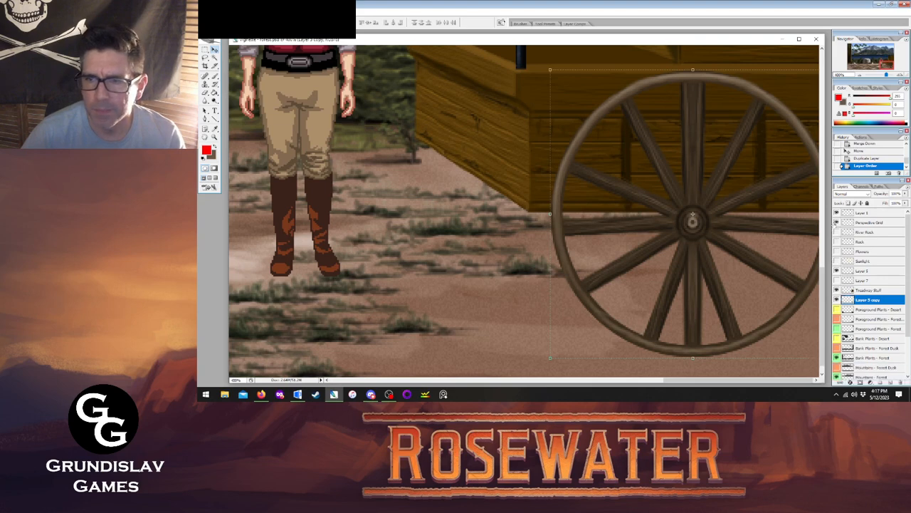
- Show the Perspective Grid layer and move the wheel copy up and left behind the wagon's far side
click(836, 223)
drag(716, 254, 543, 152)
- Scale the far wheel copy proportionally down to about 74% and apply the transformation
scroll(667, 64, up, 3)
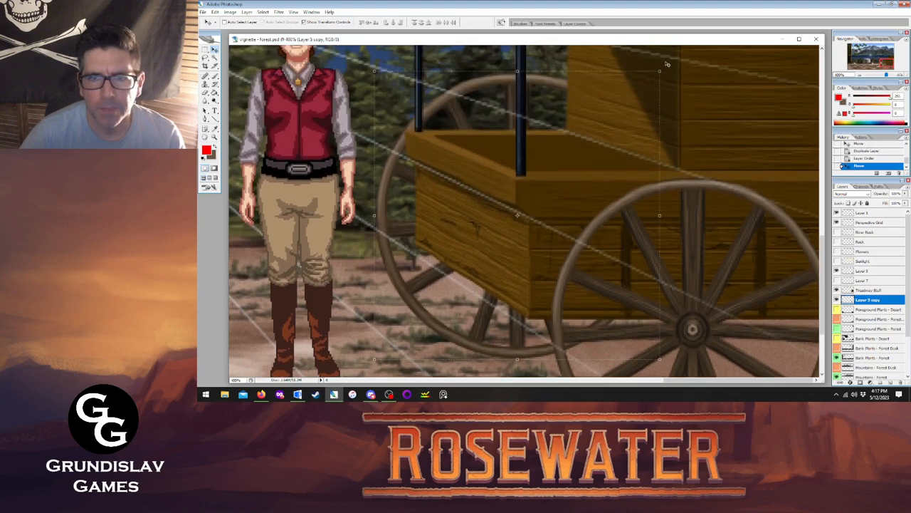
drag(661, 70, 620, 129)
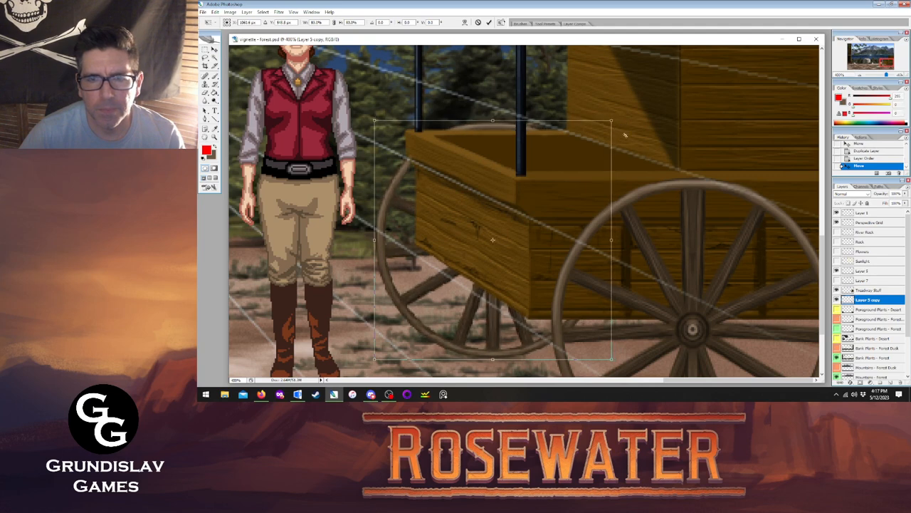
scroll(391, 246, down, 4)
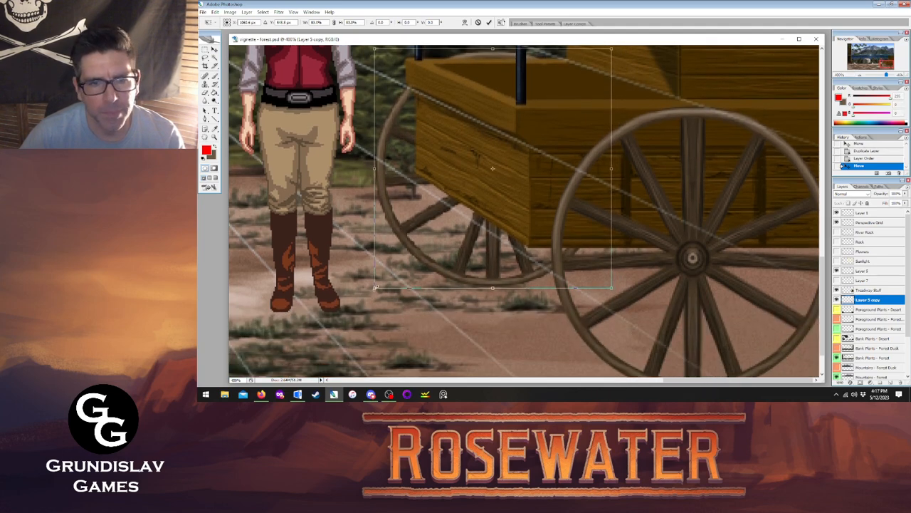
drag(377, 289, 411, 274)
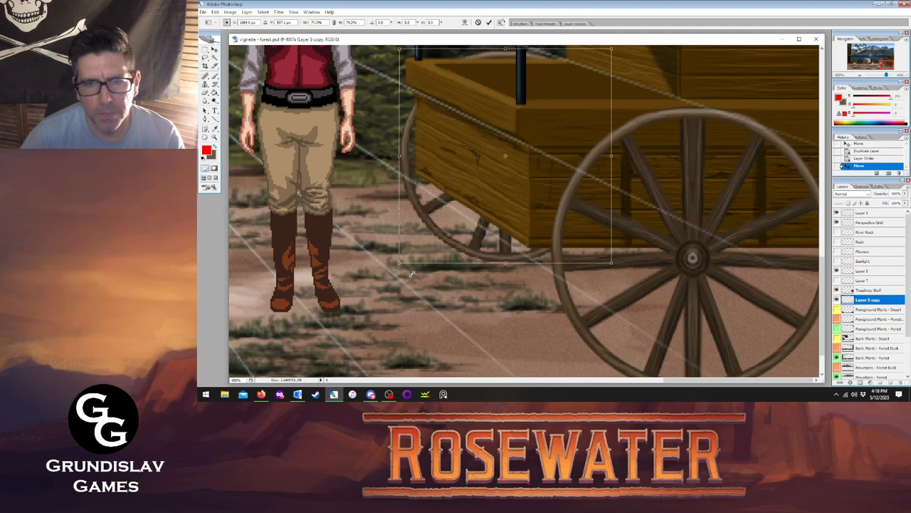
mouse_move(411, 273)
mouse_down()
mouse_move(437, 269)
mouse_move(422, 281)
mouse_up()
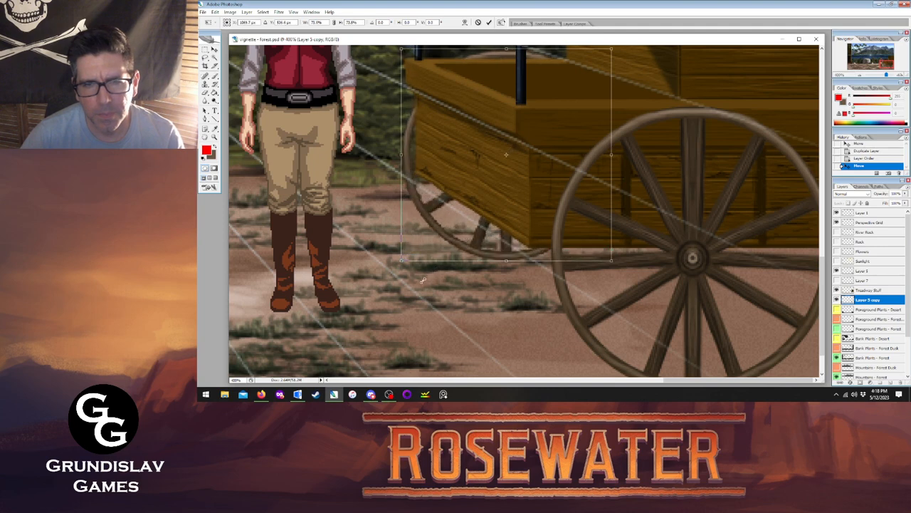
drag(423, 281, 421, 282)
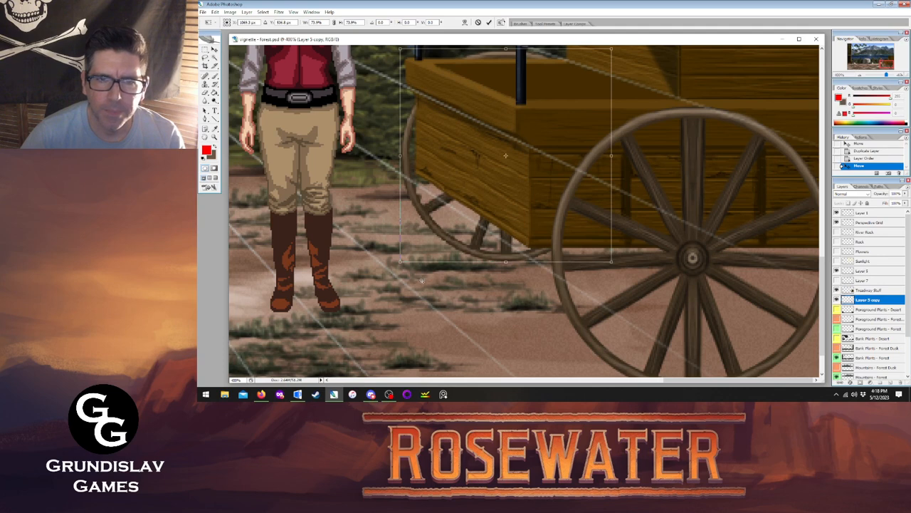
scroll(421, 282, up, 2)
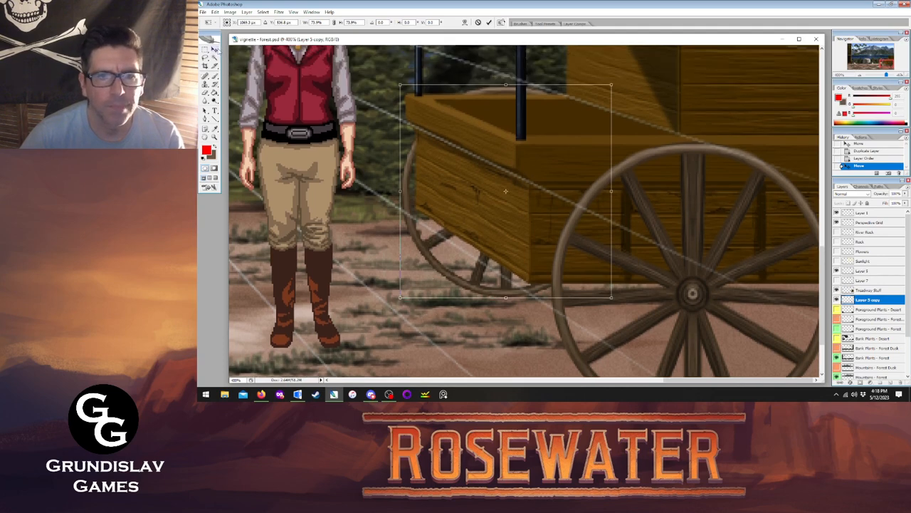
scroll(549, 267, down, 5)
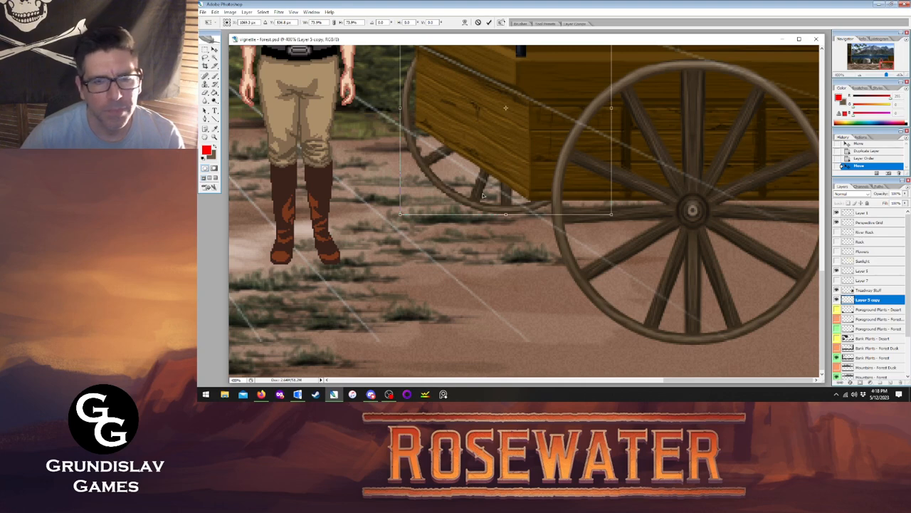
click(214, 50)
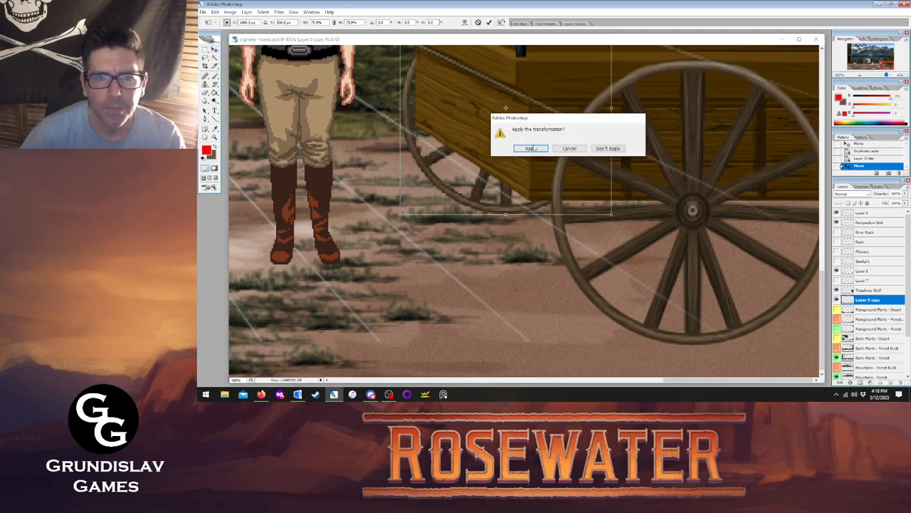
click(534, 148)
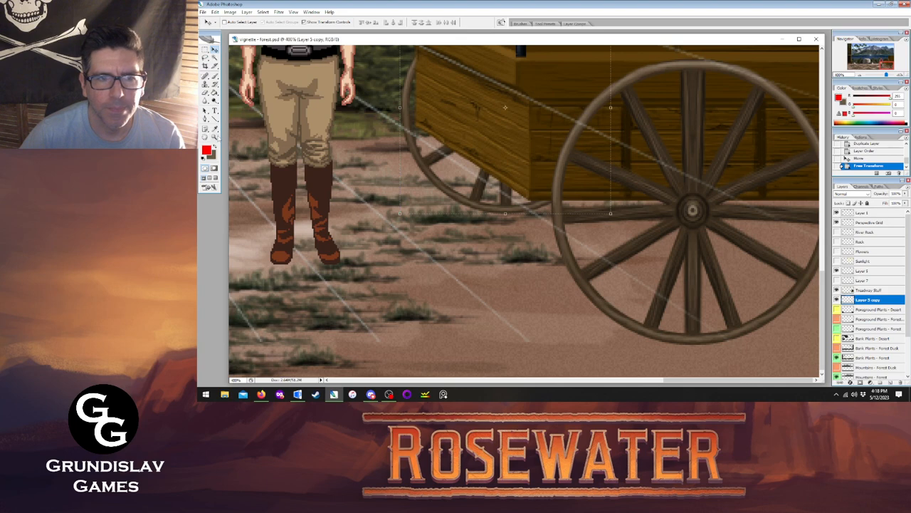
- Examine the two wheels' size and placement against the perspective grid, both across the whole scene and close up
click(215, 136)
right_click(558, 198)
click(588, 210)
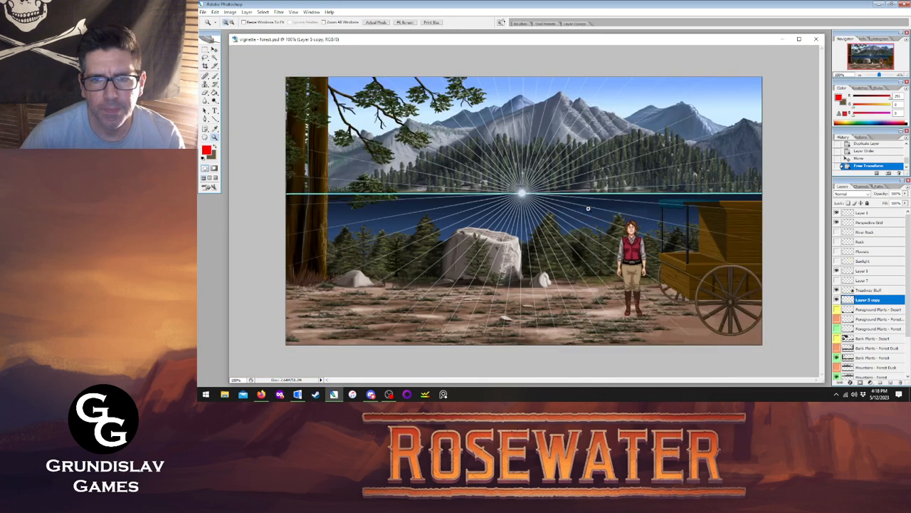
click(658, 259)
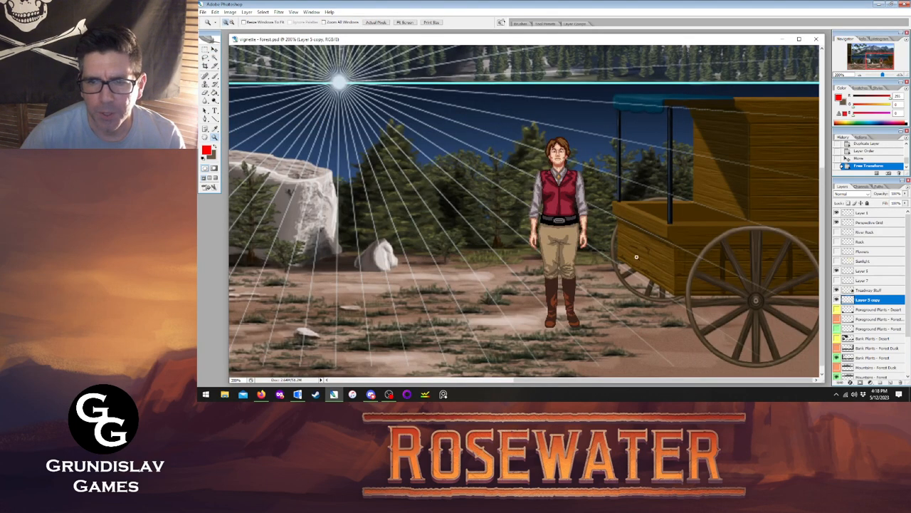
click(389, 395)
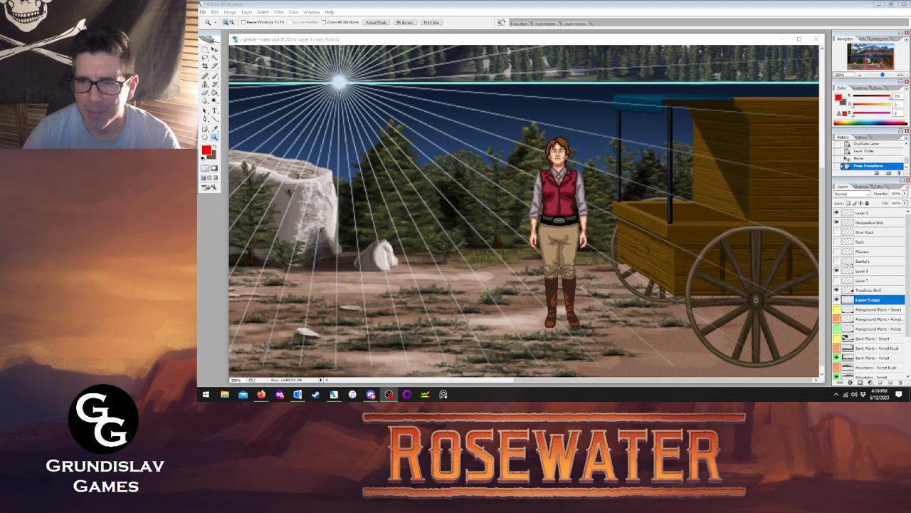
click(836, 213)
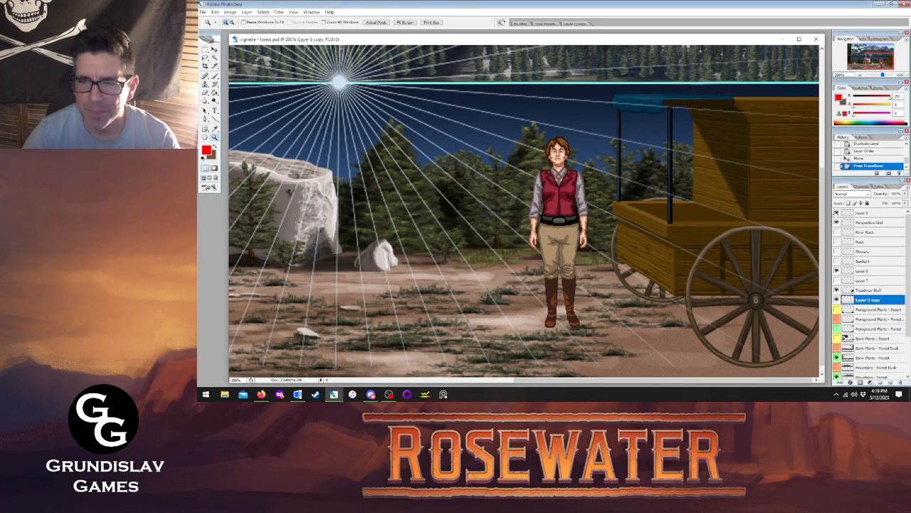
right_click(623, 183)
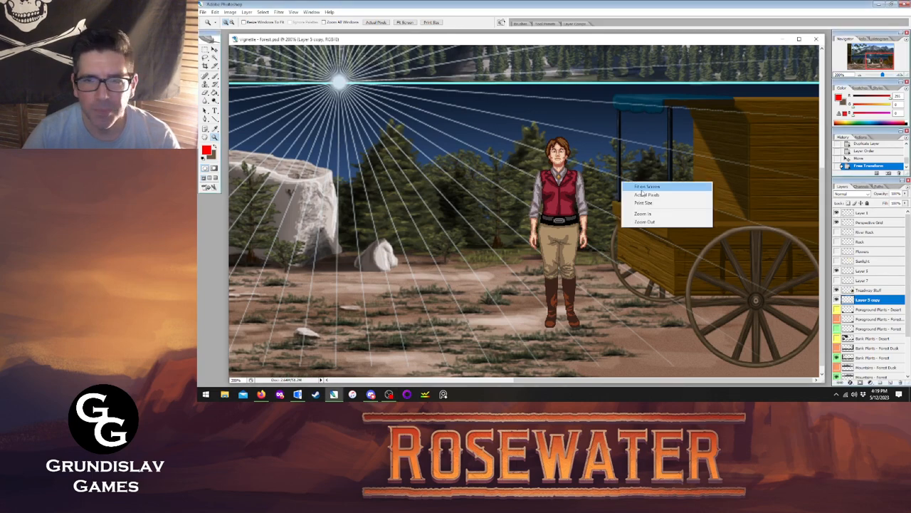
click(637, 189)
click(776, 271)
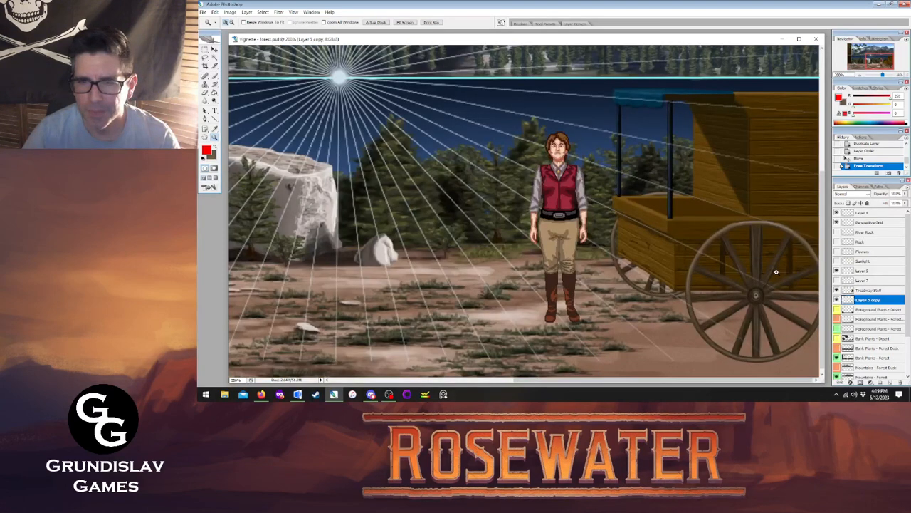
click(767, 261)
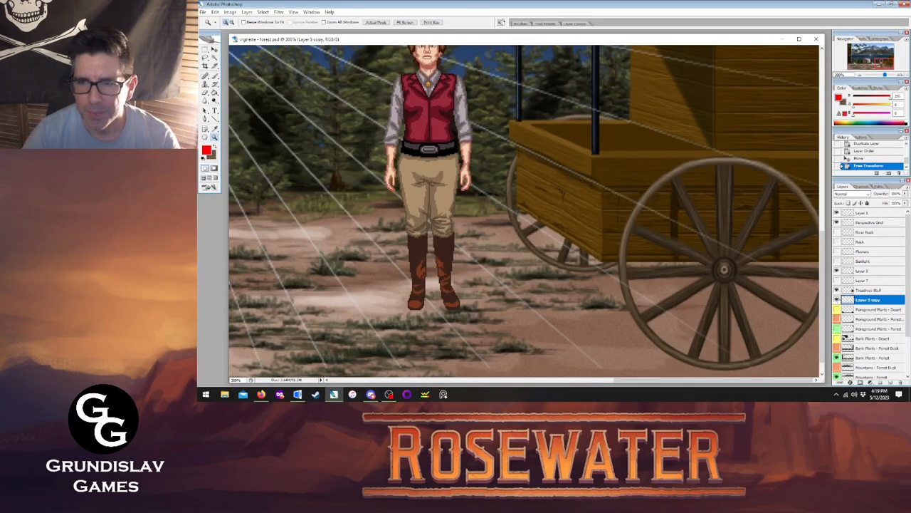
click(837, 299)
click(837, 299)
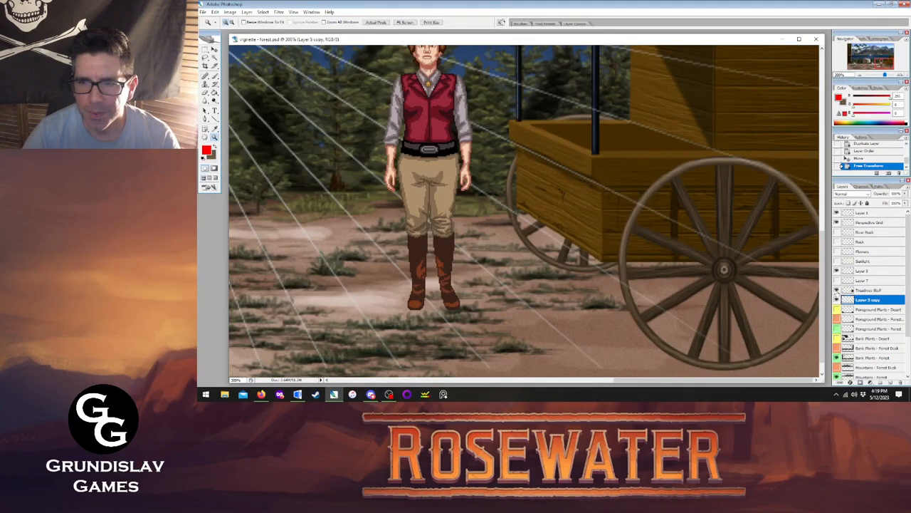
- Show Layer 7 with the old red guide lines and delete that layer
click(837, 281)
click(863, 281)
right_click(863, 281)
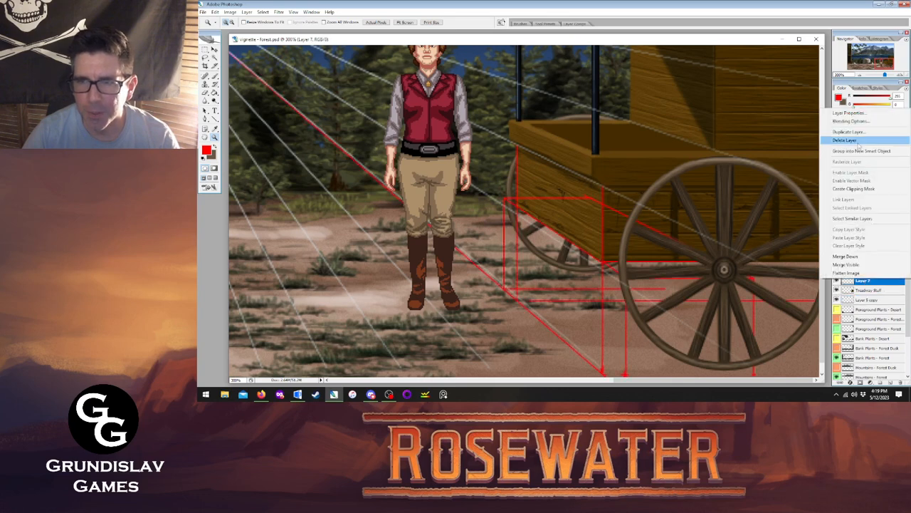
click(859, 142)
click(528, 146)
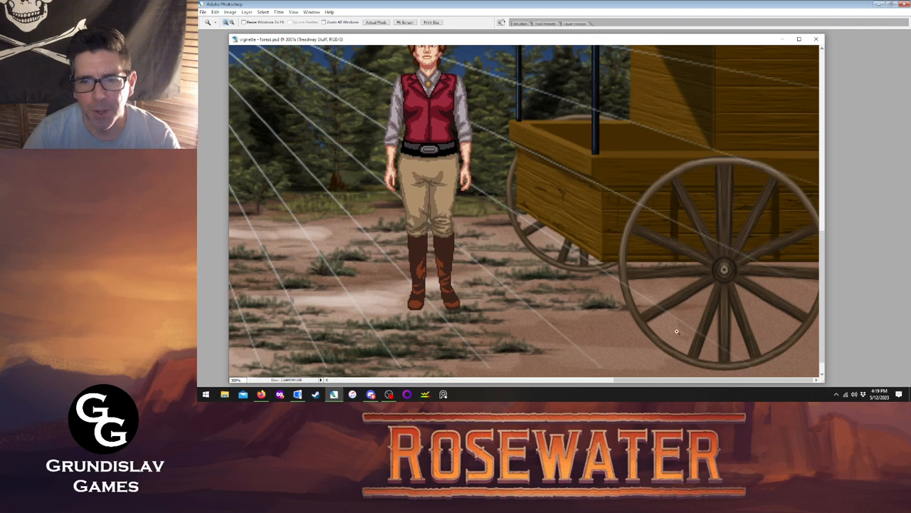
- Move the character on Layer 1 left and slightly up, away from the wagon
right_click(513, 239)
click(530, 244)
key(Tab)
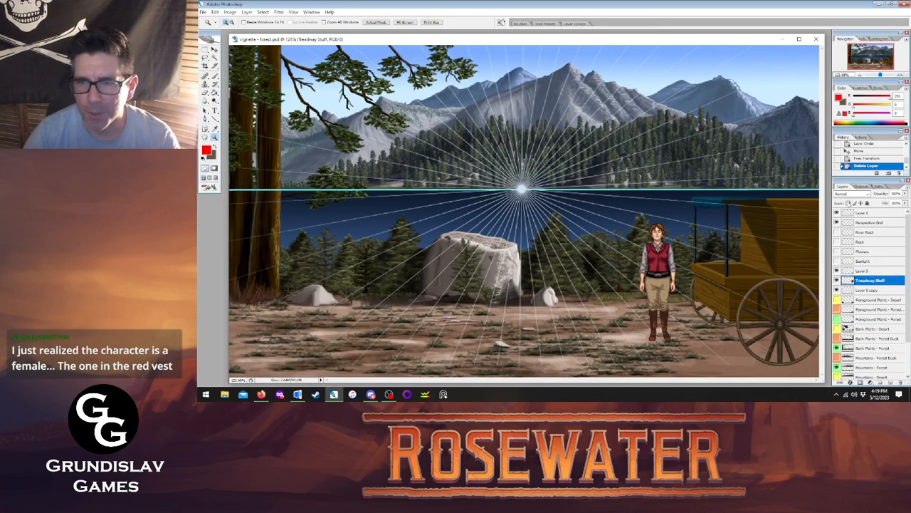
click(862, 212)
key(v)
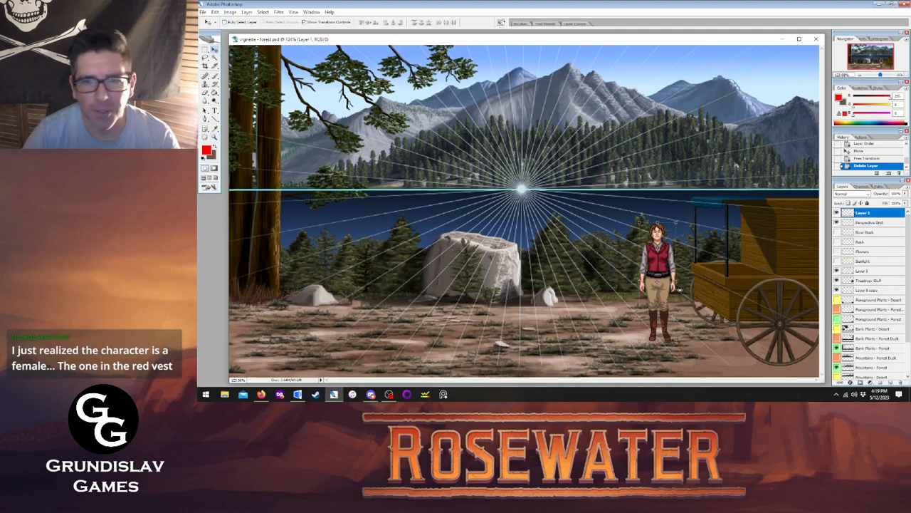
drag(664, 279, 616, 270)
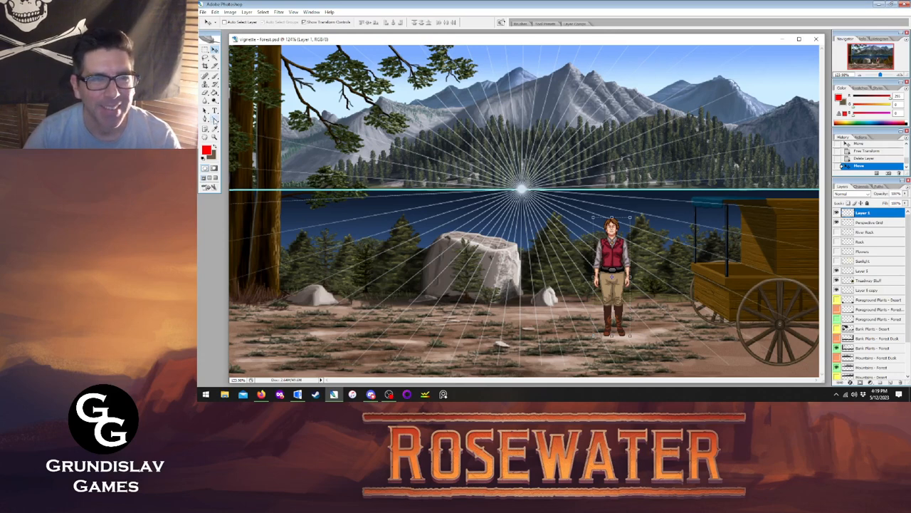
- Add a new layer directly above the near wheel's Layer 5 for guides drawn with the Line tool
click(214, 120)
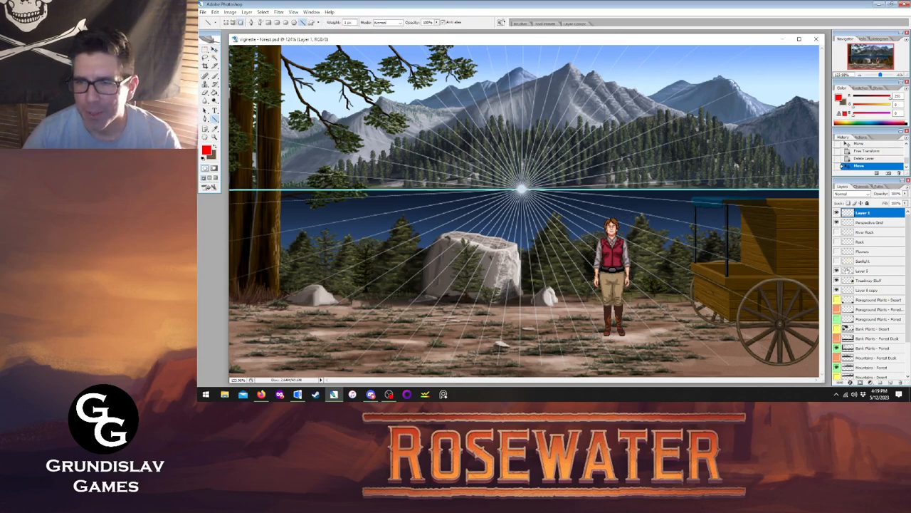
click(837, 272)
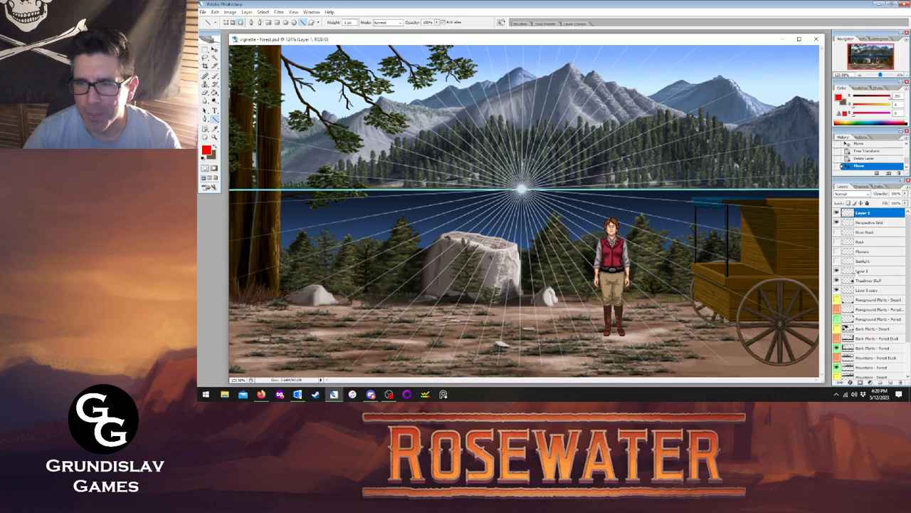
click(862, 272)
click(246, 12)
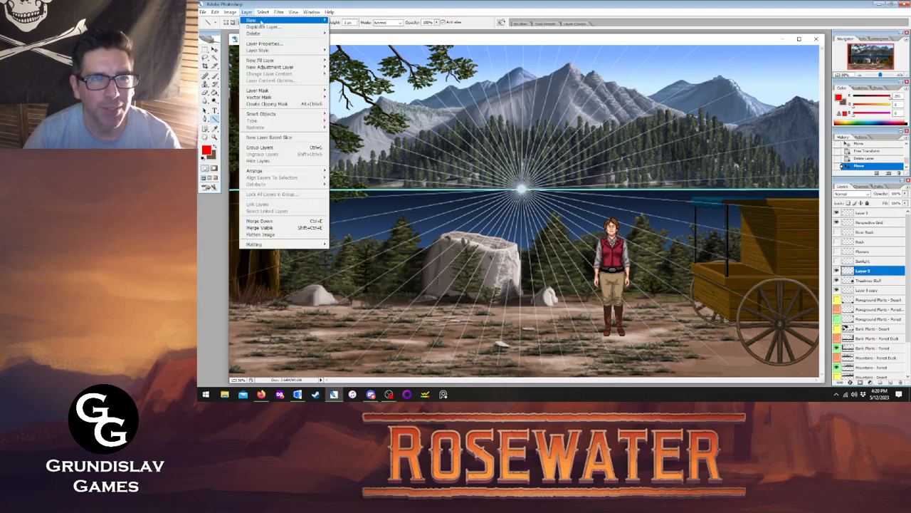
mouse_move(260, 22)
click(349, 21)
click(612, 125)
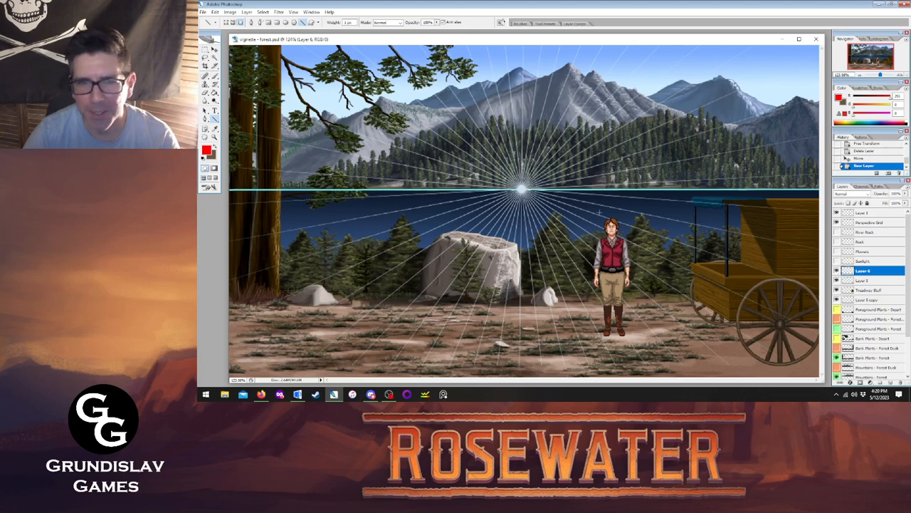
- Draw red perspective lines from the vanishing point to the near wheel's hub and rim, and hide the Treadway Stuff layer
drag(521, 189, 783, 325)
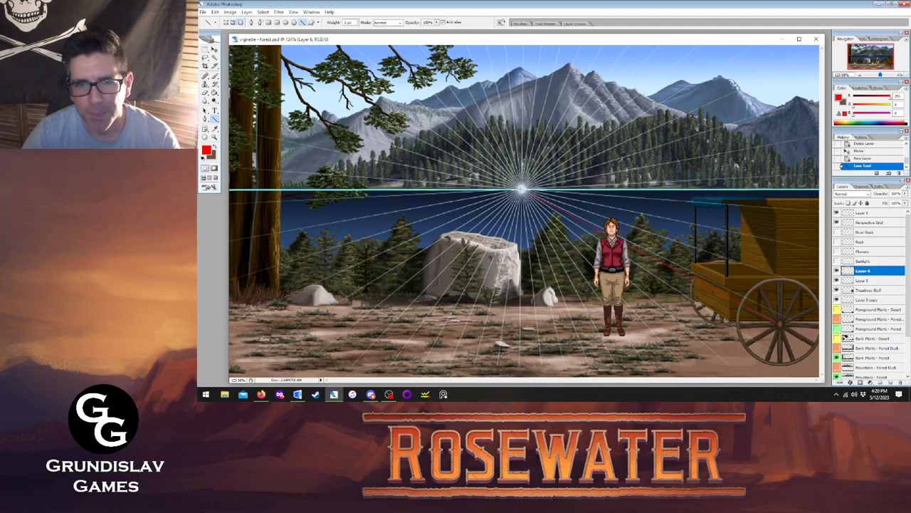
drag(522, 189, 780, 280)
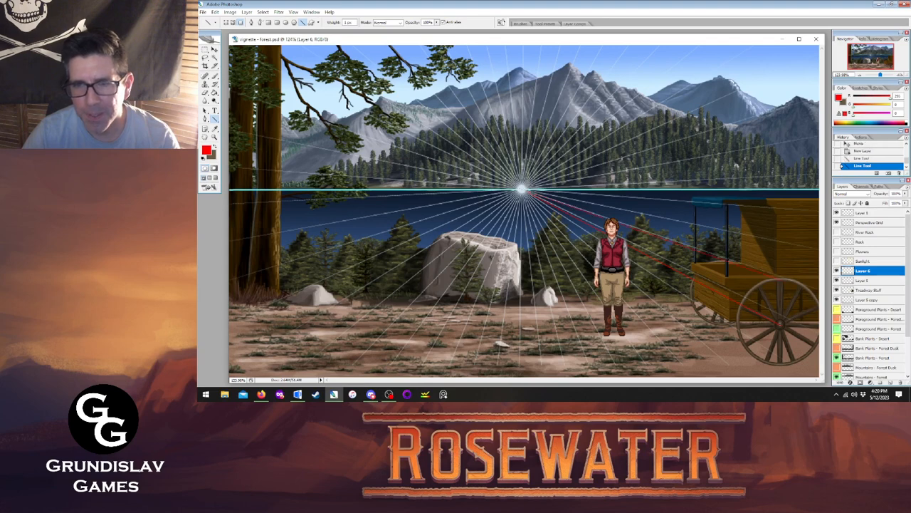
drag(521, 189, 779, 279)
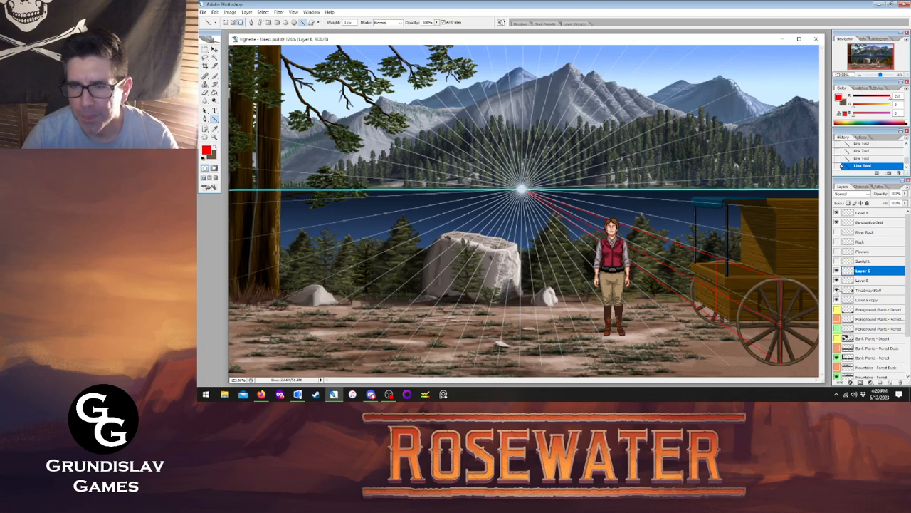
click(838, 290)
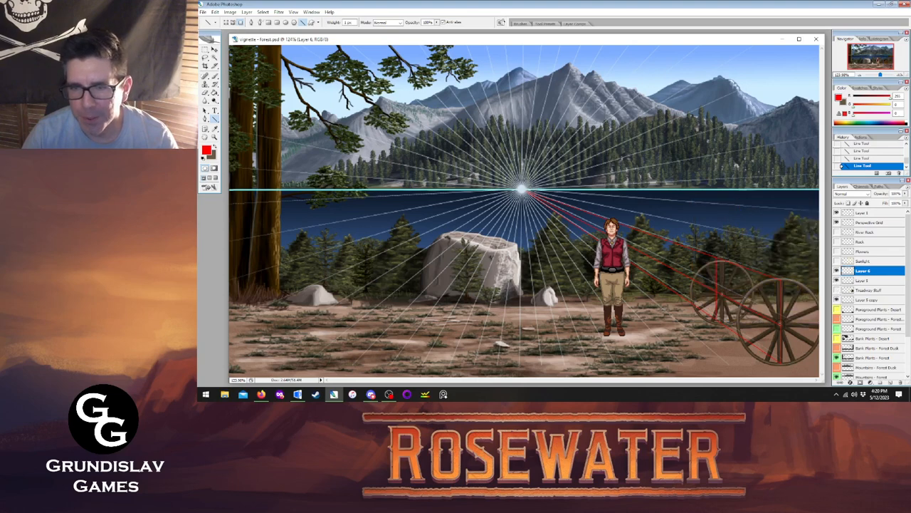
- Delete the old far-side wheel layer, Layer 5 copy
click(214, 137)
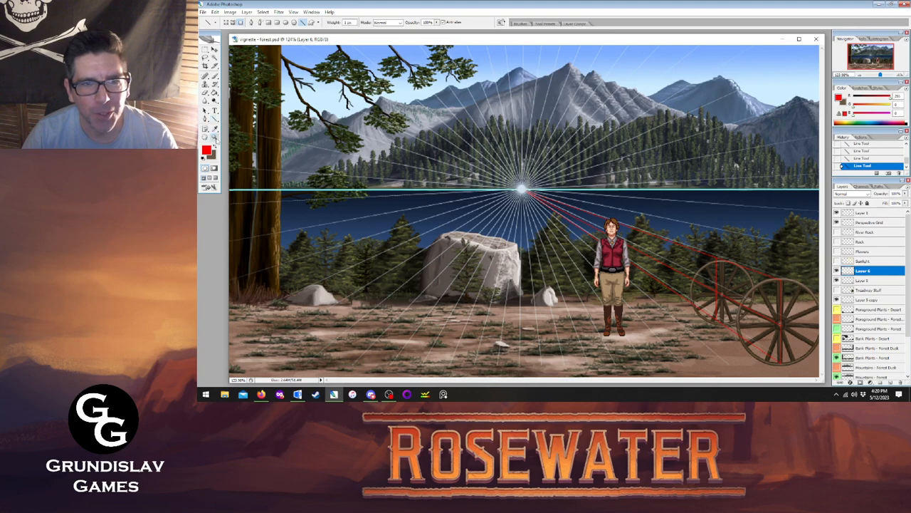
click(727, 251)
click(728, 251)
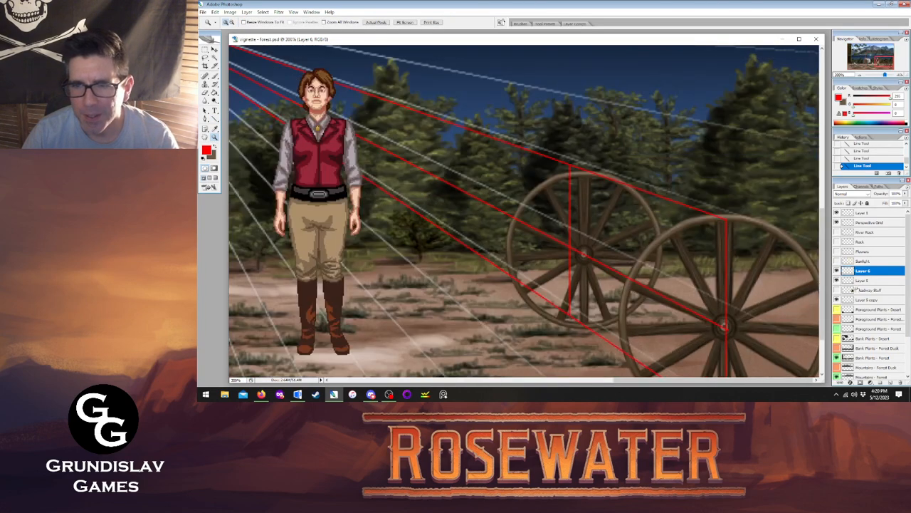
right_click(870, 305)
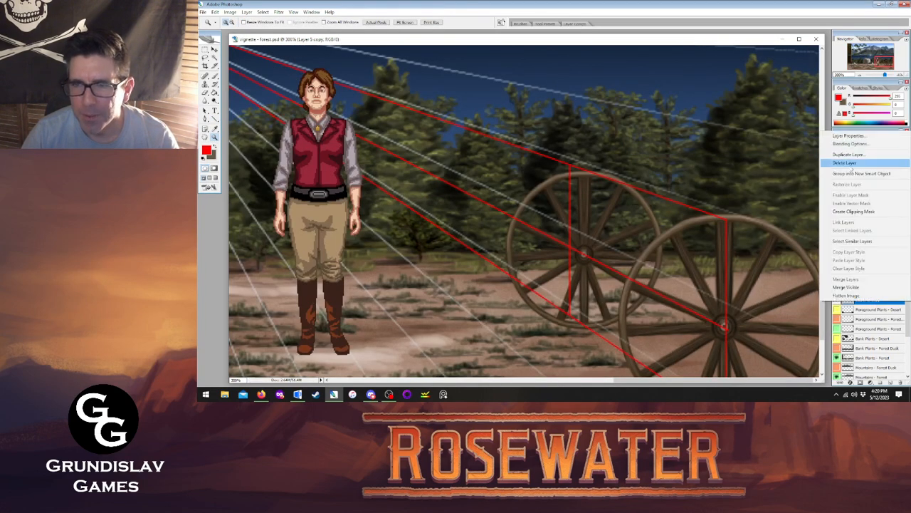
click(865, 162)
click(531, 148)
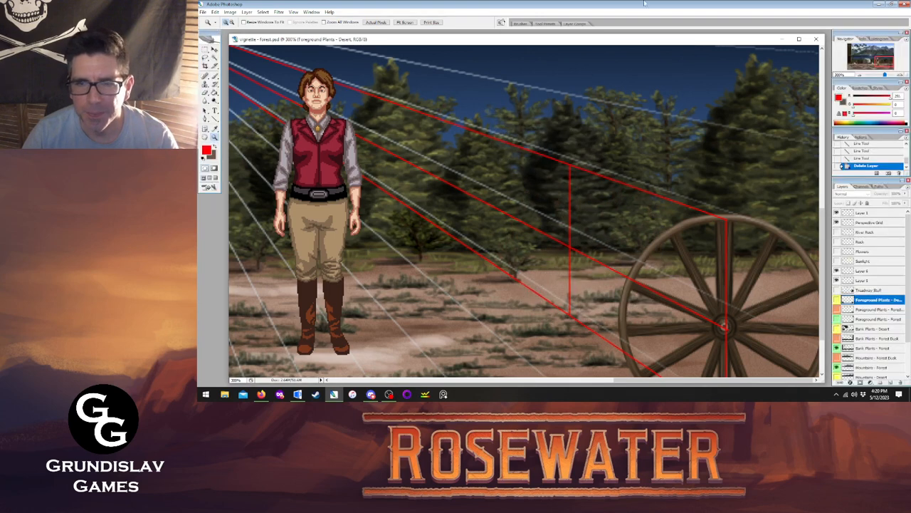
- Duplicate the near wheel's Layer 5 and place the copy directly below the Treadway Stuff layer
right_click(867, 281)
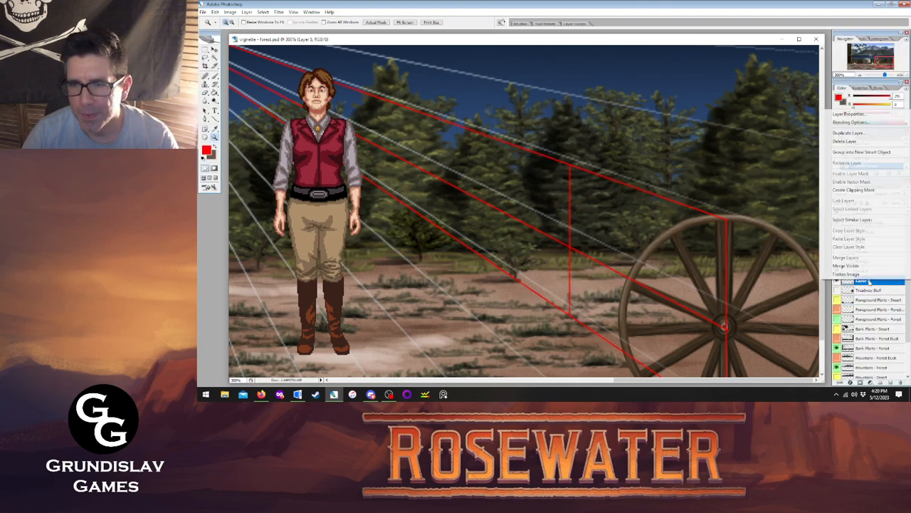
click(863, 133)
key(Return)
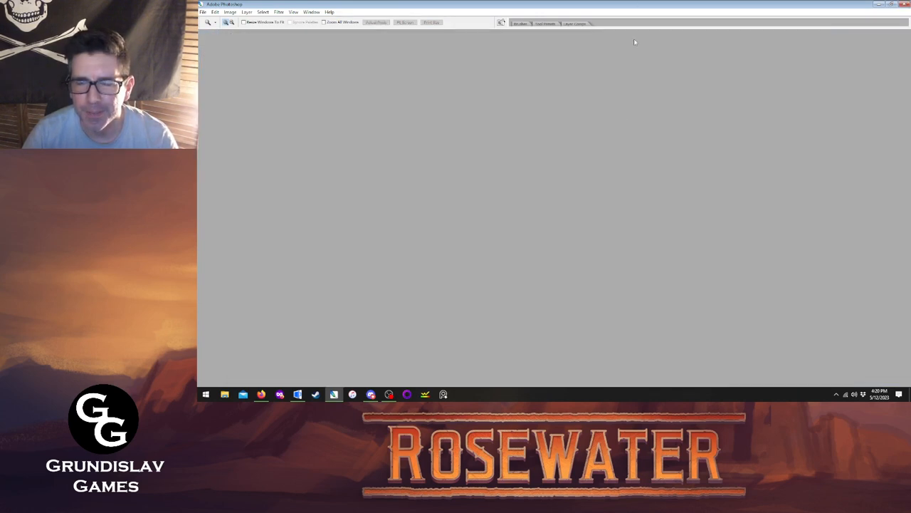
scroll(870, 262, down, 2)
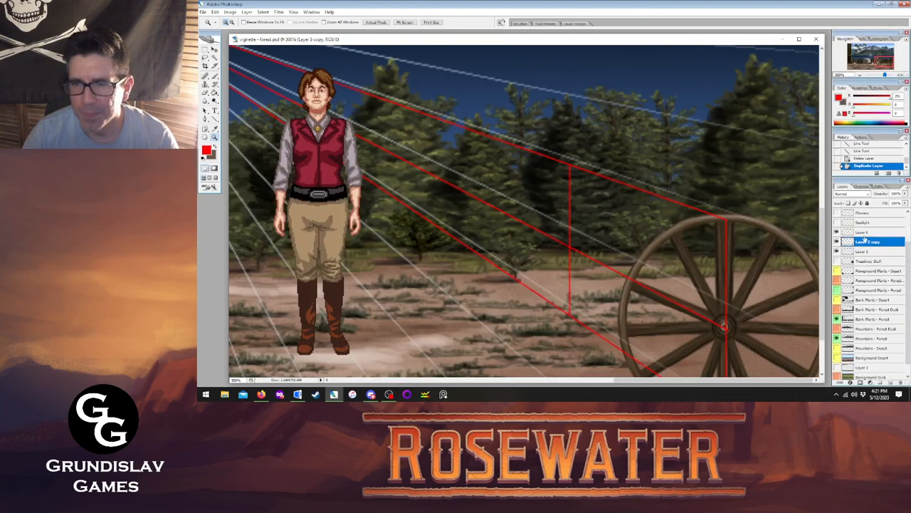
drag(866, 242, 868, 268)
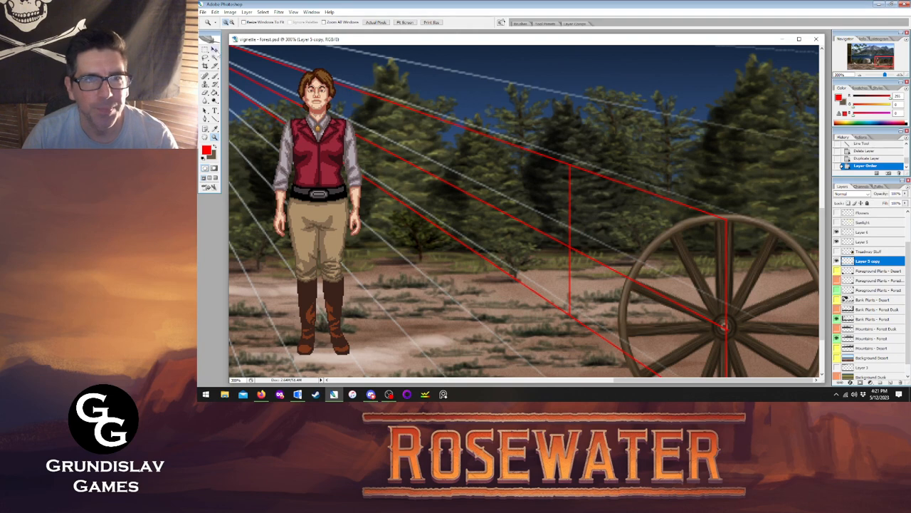
- Move the wheel copy back along the red guides to the far vertical line and scale it proportionally to about 73%
key(v)
drag(730, 332, 580, 245)
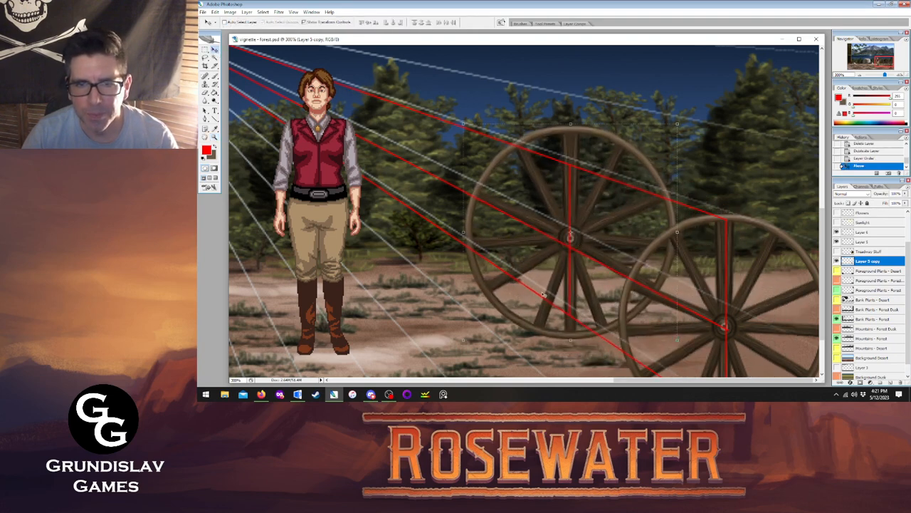
drag(463, 339, 483, 320)
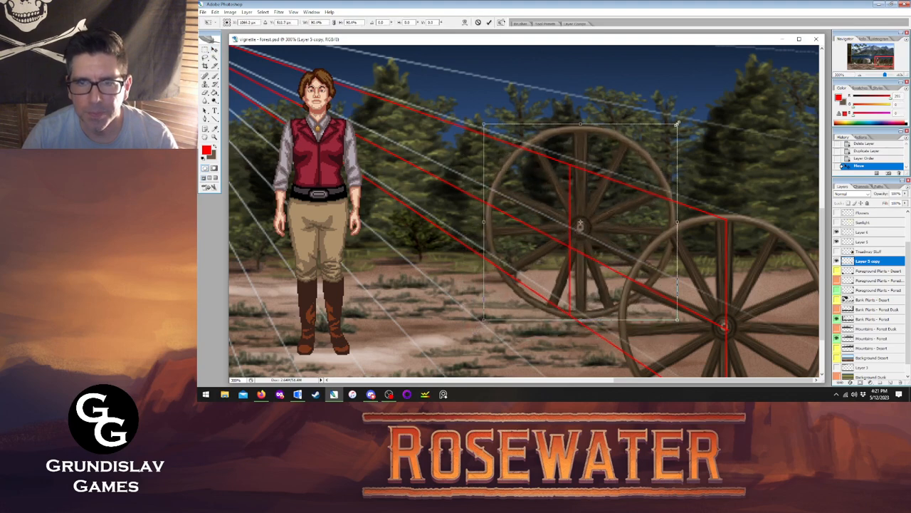
drag(677, 124, 652, 171)
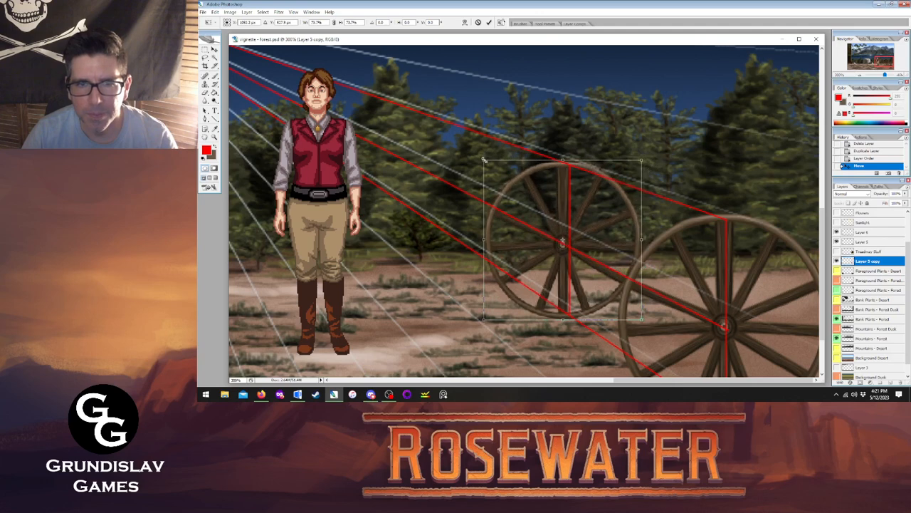
drag(484, 158, 484, 158)
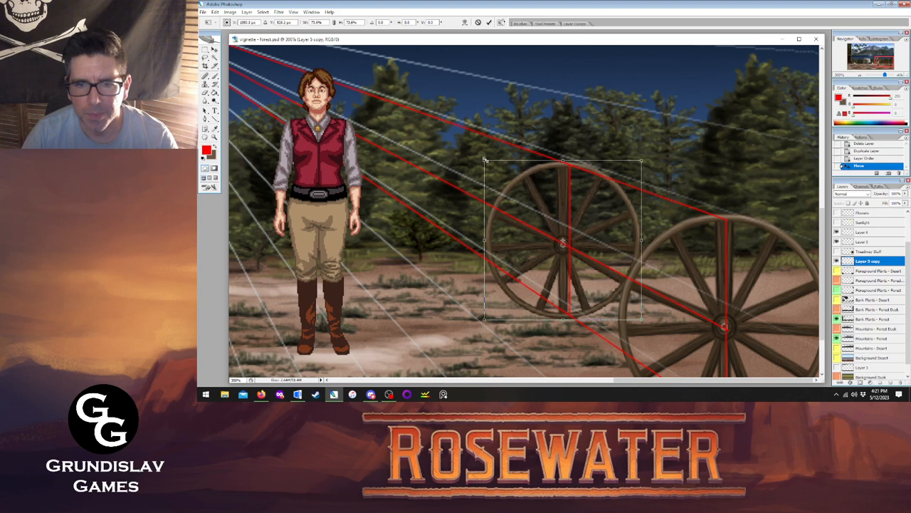
- Nudge the scaled wheel until its hub is centred on the far vertical guide, and apply the transform
drag(550, 188, 552, 189)
key(Right)
key(Right)
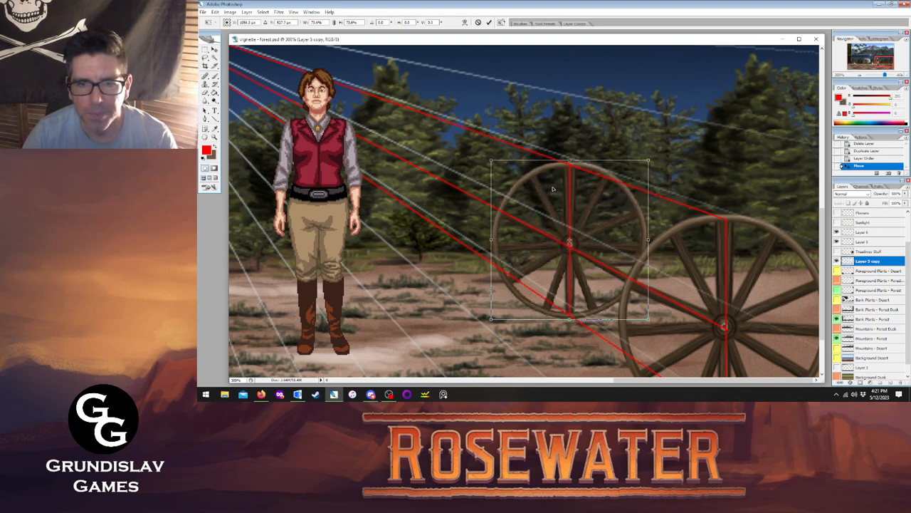
drag(554, 189, 553, 188)
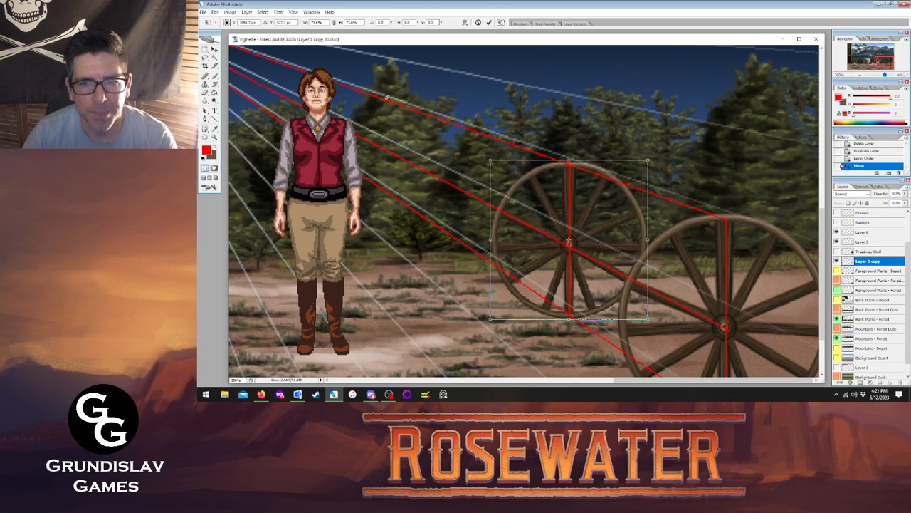
click(215, 49)
click(537, 150)
key(Tab)
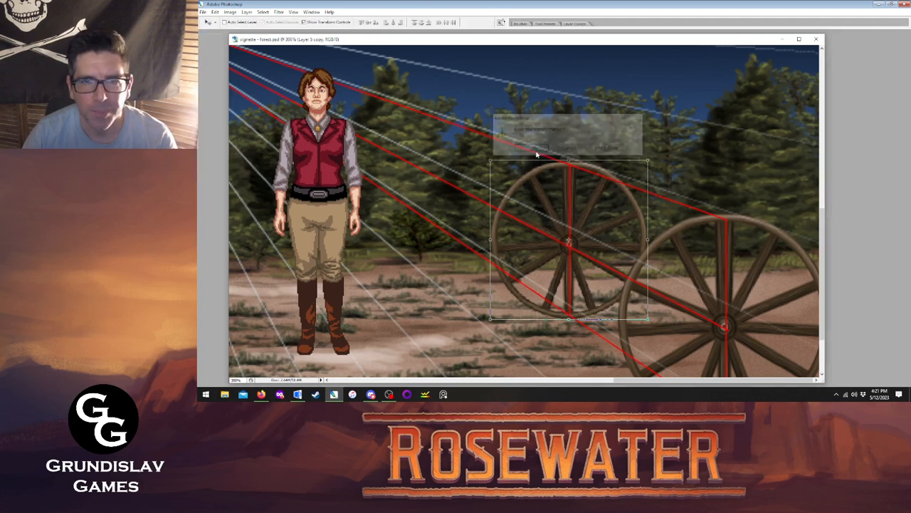
key(Tab)
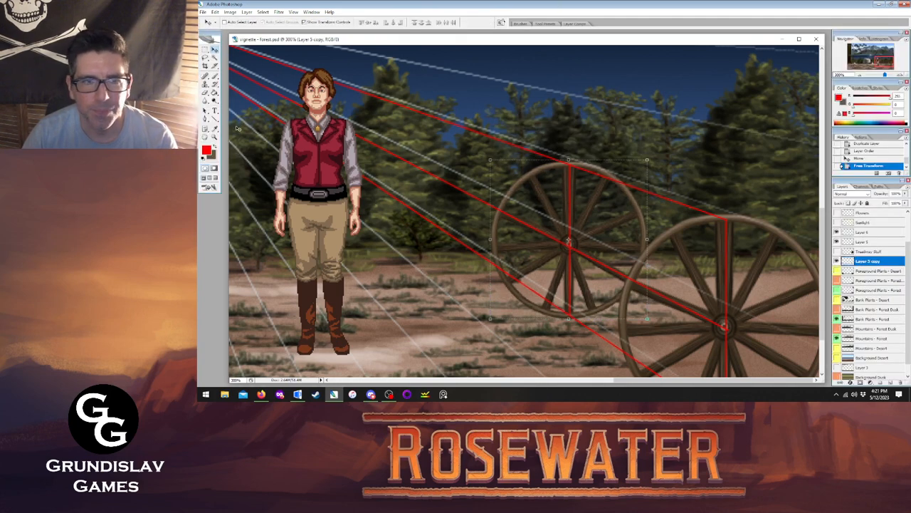
- Show the Treadway Stuff layer and check both wheels against the wagon with the Layer 6 guides off and on
key(z)
right_click(463, 175)
click(504, 189)
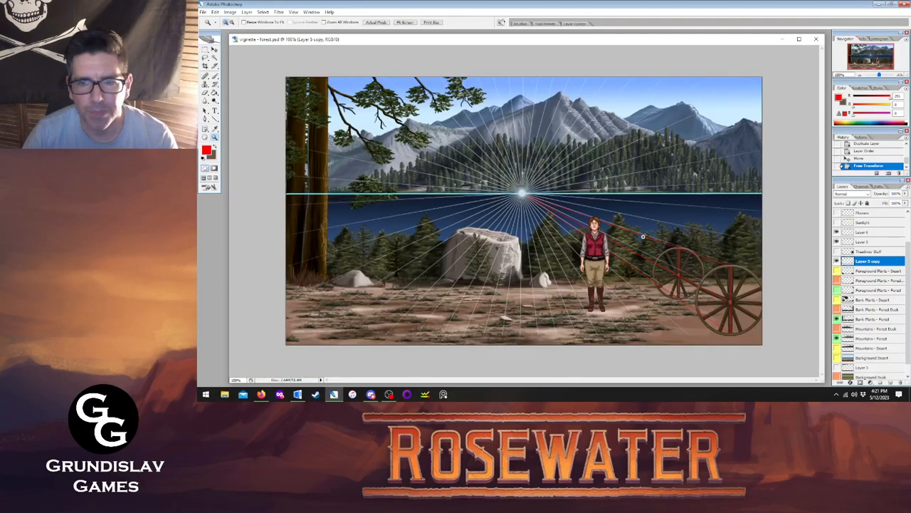
click(836, 252)
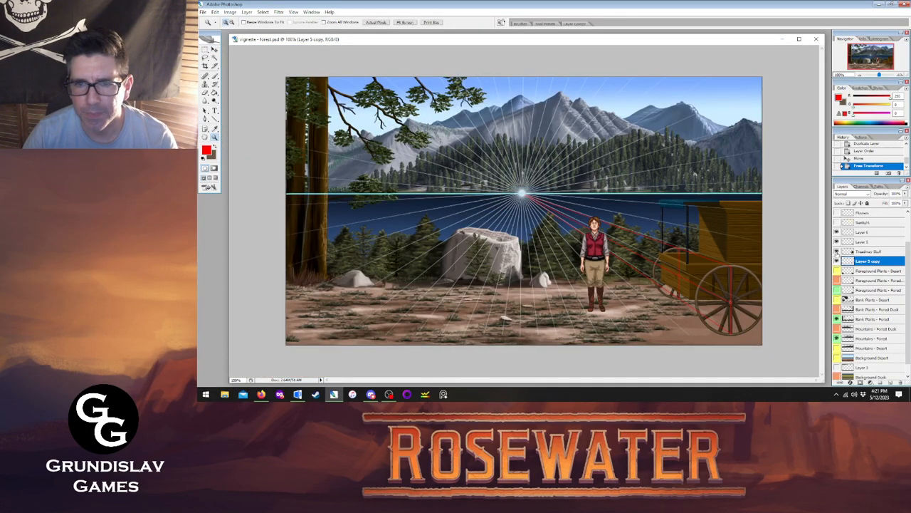
click(706, 254)
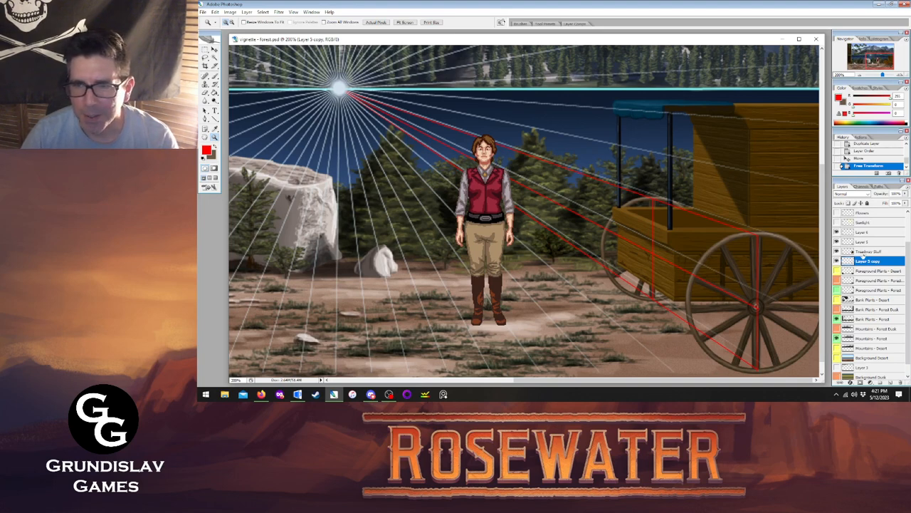
click(837, 232)
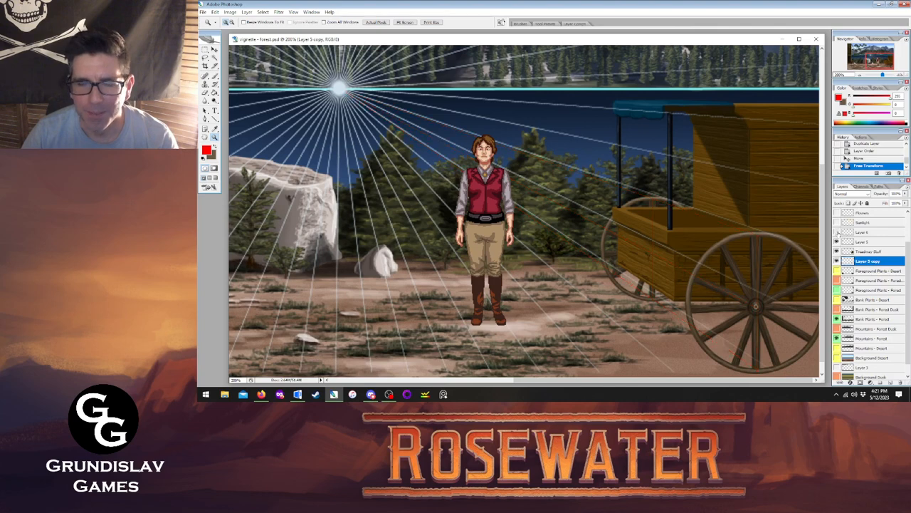
click(838, 232)
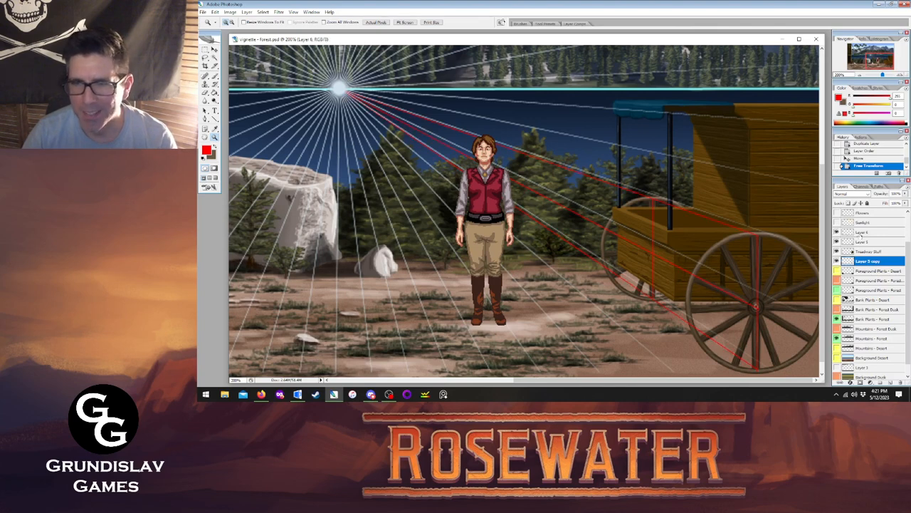
- Delete Layer 6 with the red perspective guide lines
right_click(862, 233)
click(842, 95)
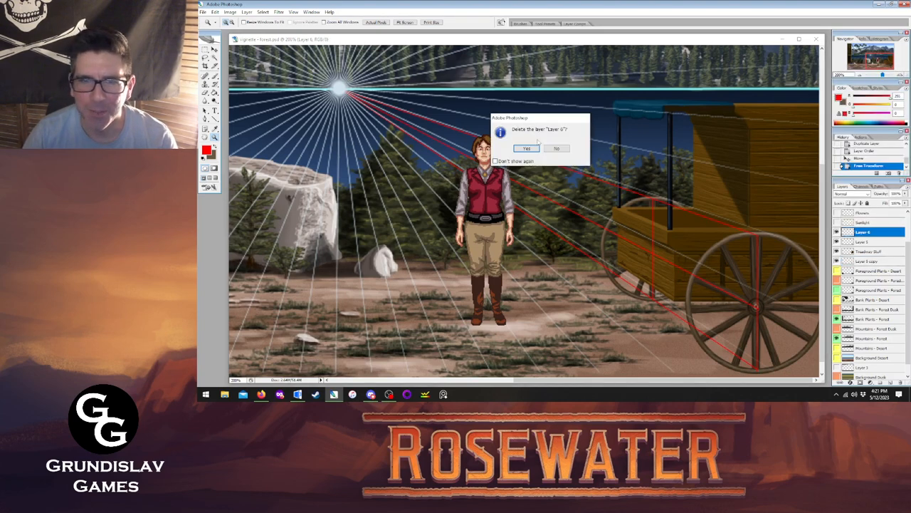
click(530, 148)
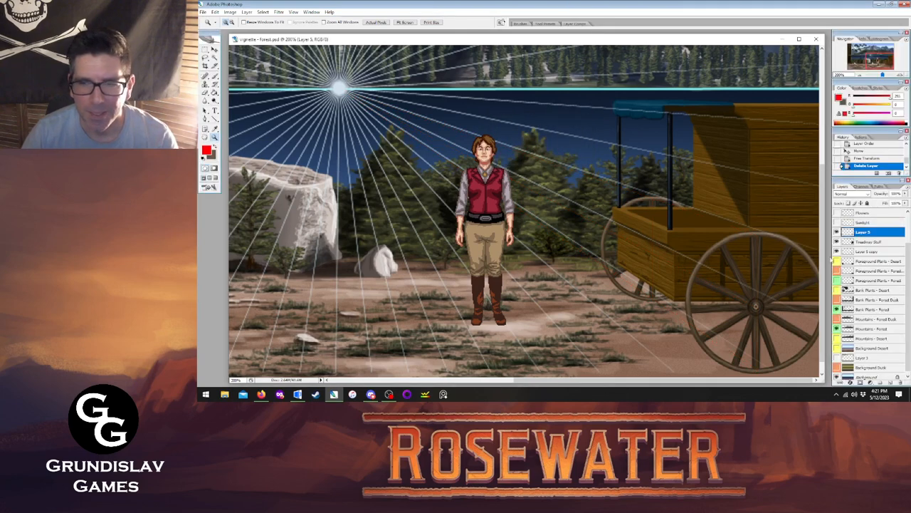
- Move the character on Layer 1 right and slightly down, closer to the wagon
scroll(664, 253, down, 1)
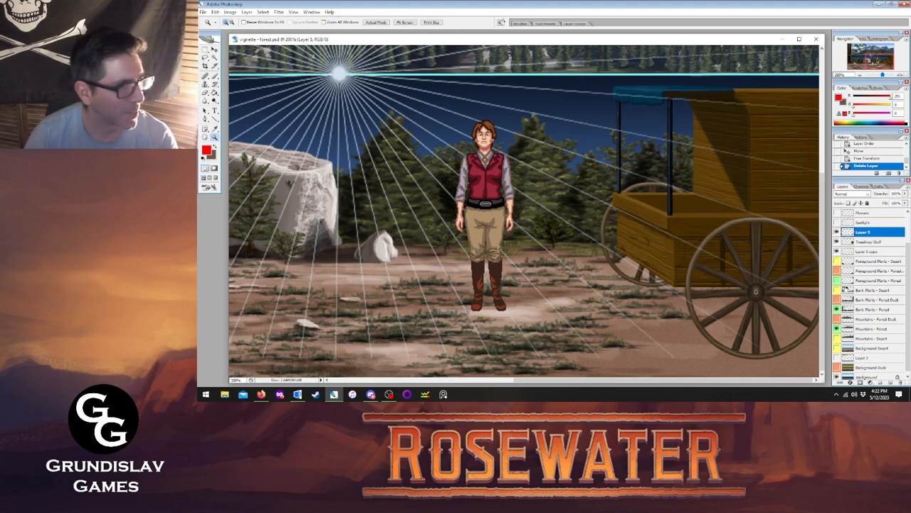
scroll(848, 255, up, 2)
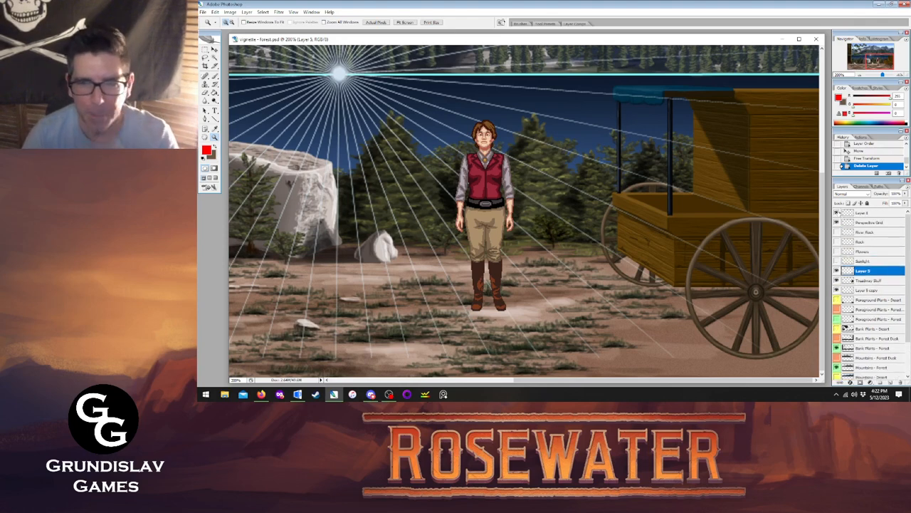
click(873, 214)
click(214, 52)
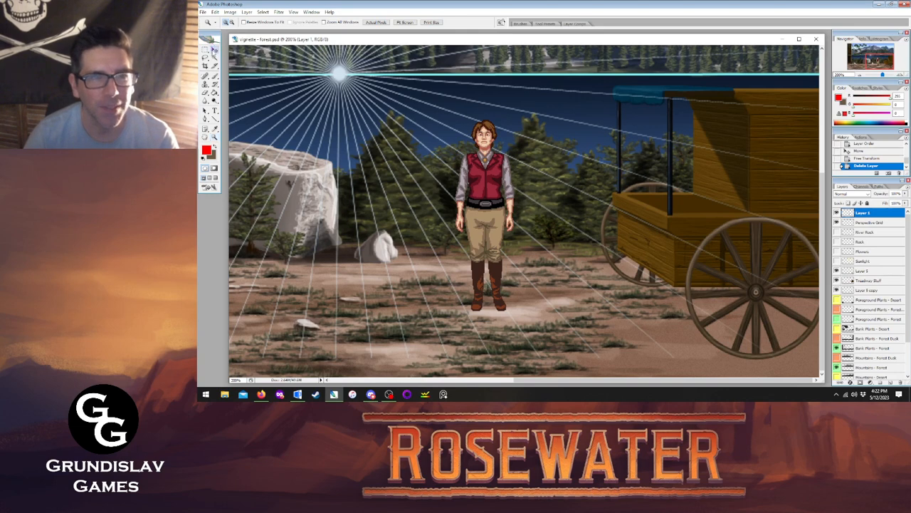
drag(493, 162, 546, 181)
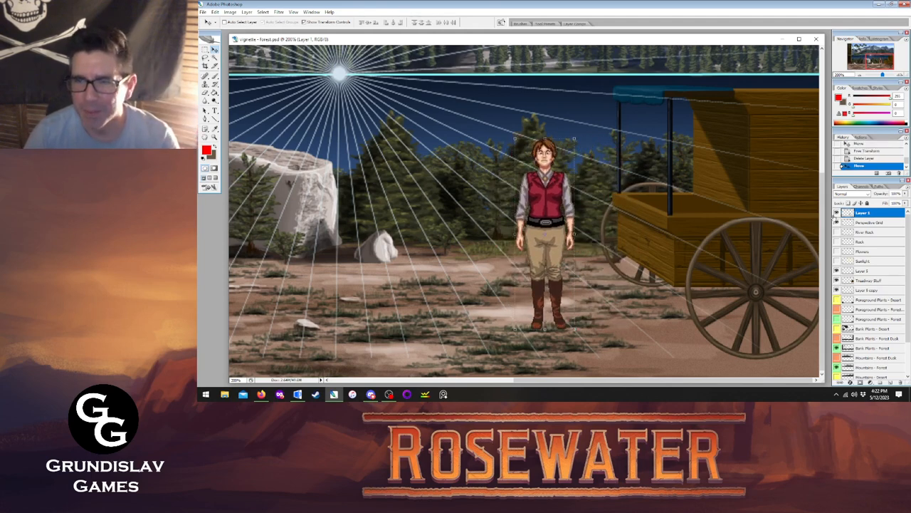
- Hide the Perspective Grid and the character's Layer 1, and toggle each wheel layer off and on to check it
click(837, 223)
click(837, 214)
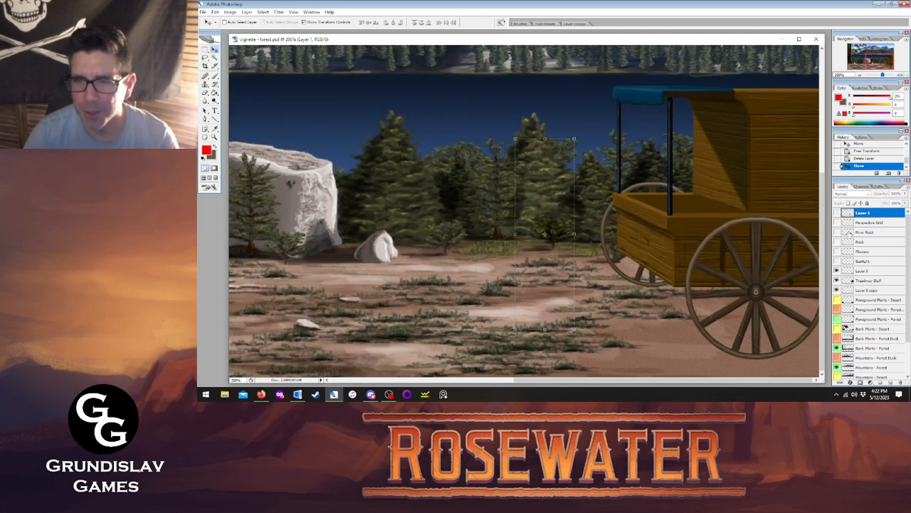
click(836, 271)
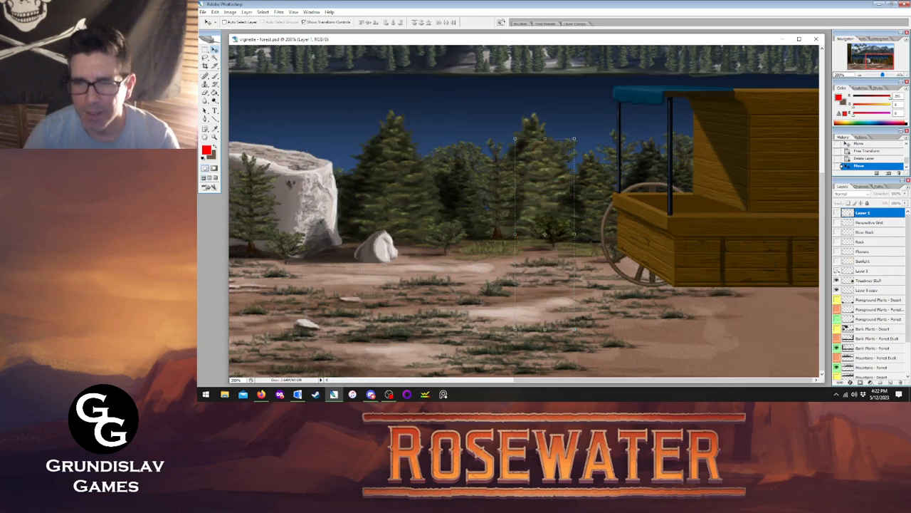
click(837, 270)
click(836, 290)
click(836, 290)
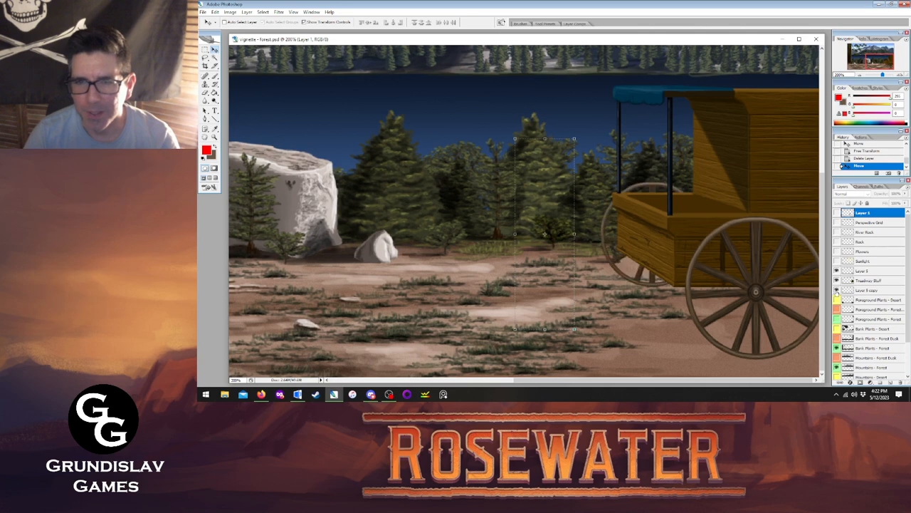
- Merge the far-side wheel, the Treadway Stuff wagon and the near wheel into a single layer
click(865, 271)
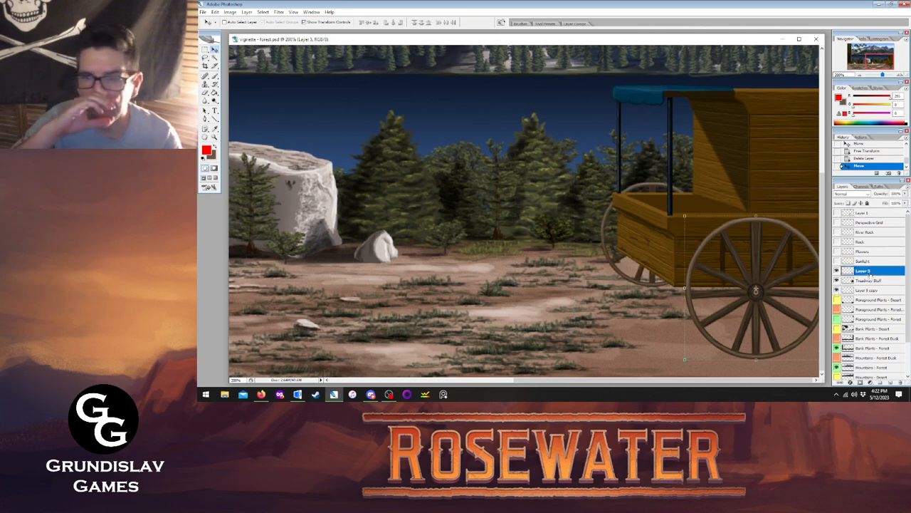
click(868, 280)
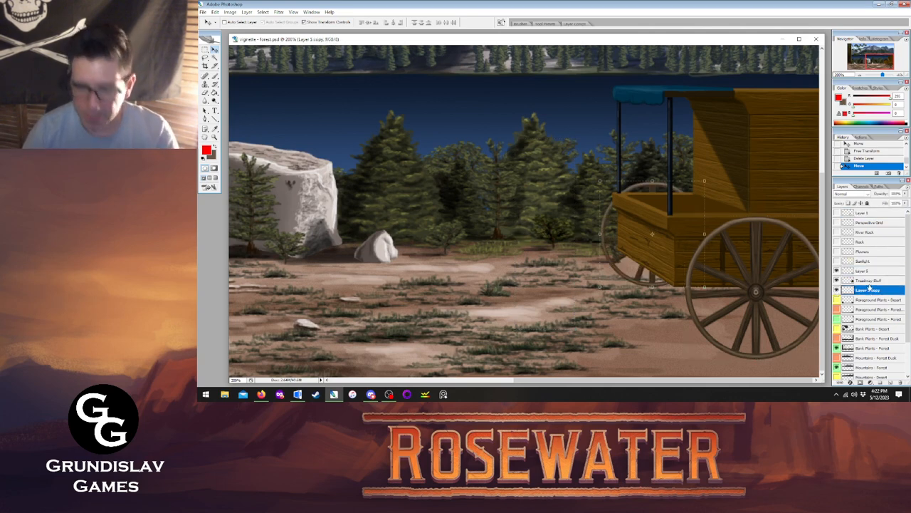
key(ctrl+e)
click(868, 271)
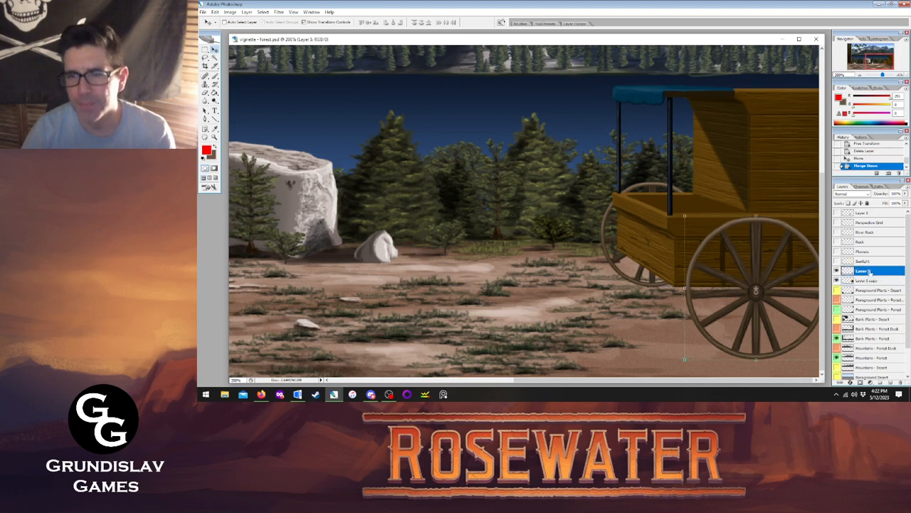
key(ctrl+e)
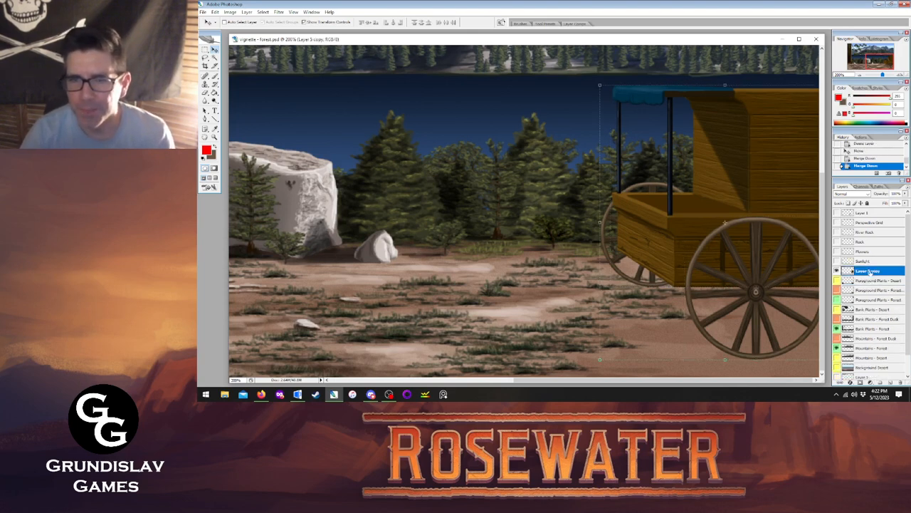
click(867, 282)
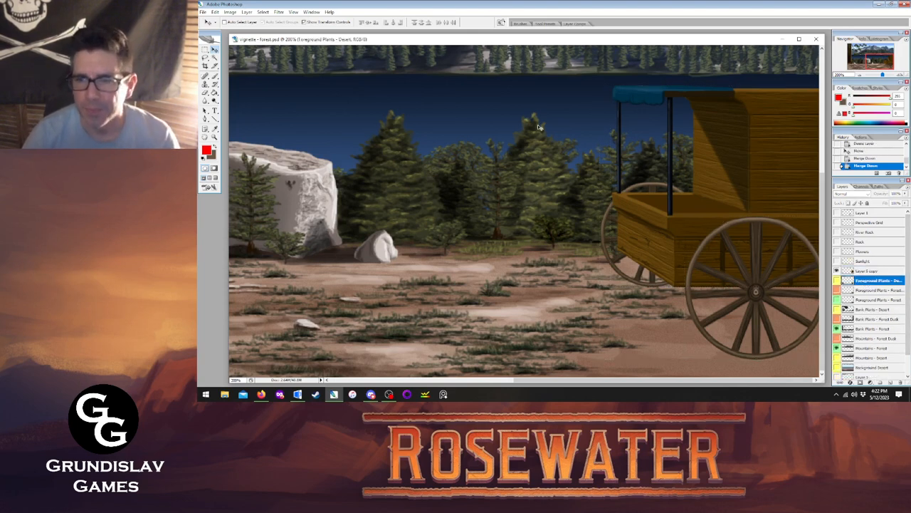
- Create a new empty layer directly beneath the merged wagon layer, Layer 5 copy
click(247, 12)
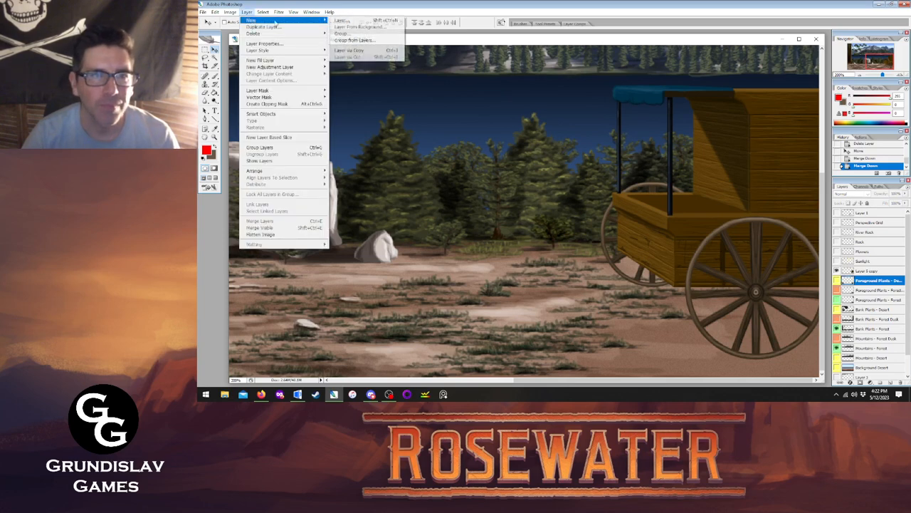
click(337, 21)
click(247, 12)
mouse_move(254, 20)
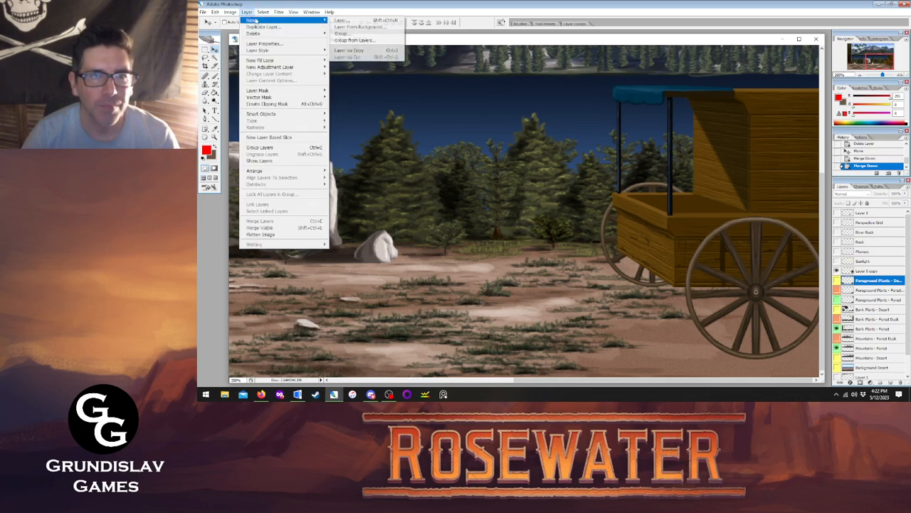
click(336, 20)
click(613, 125)
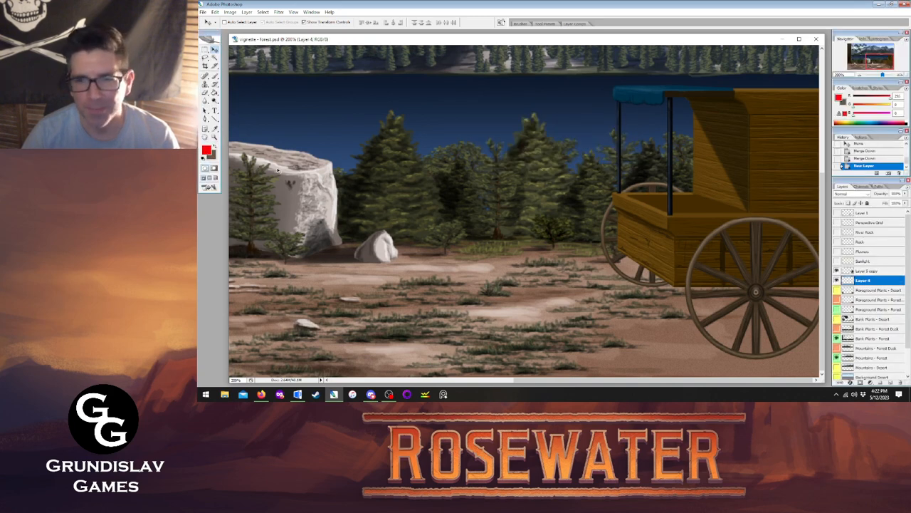
- Set the foreground colour to a very dark navy blue for the wagon's shadow
click(206, 149)
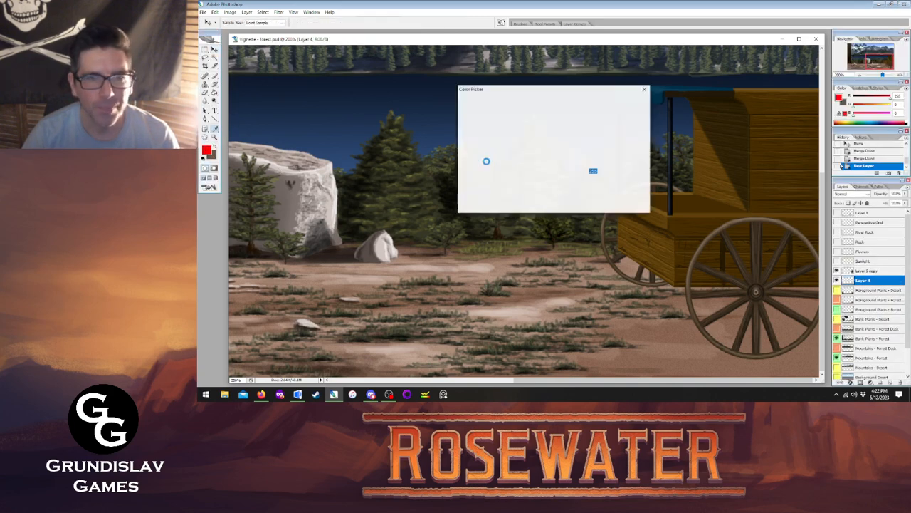
click(494, 200)
click(567, 141)
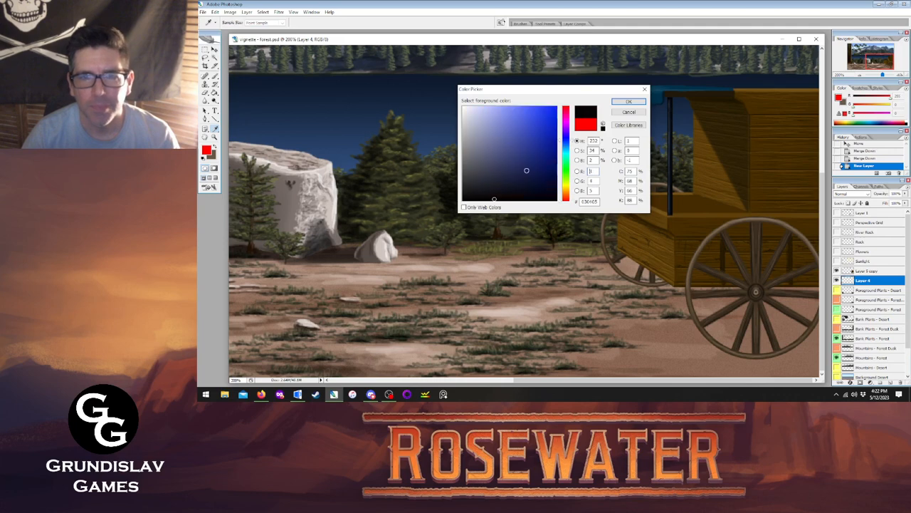
drag(521, 185, 542, 188)
click(621, 101)
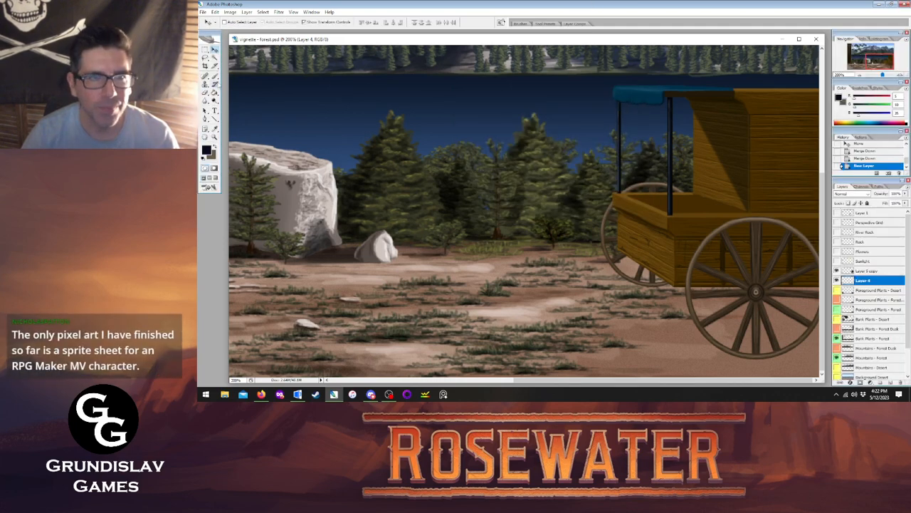
- Show the Perspective Grid and outline the wagon's ground shadow with thin straight lines from the near wheel's base
click(215, 119)
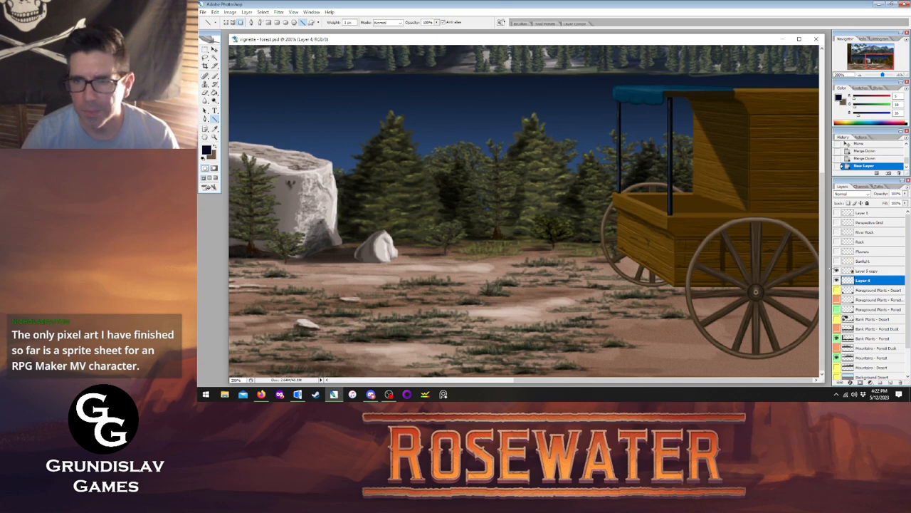
click(837, 222)
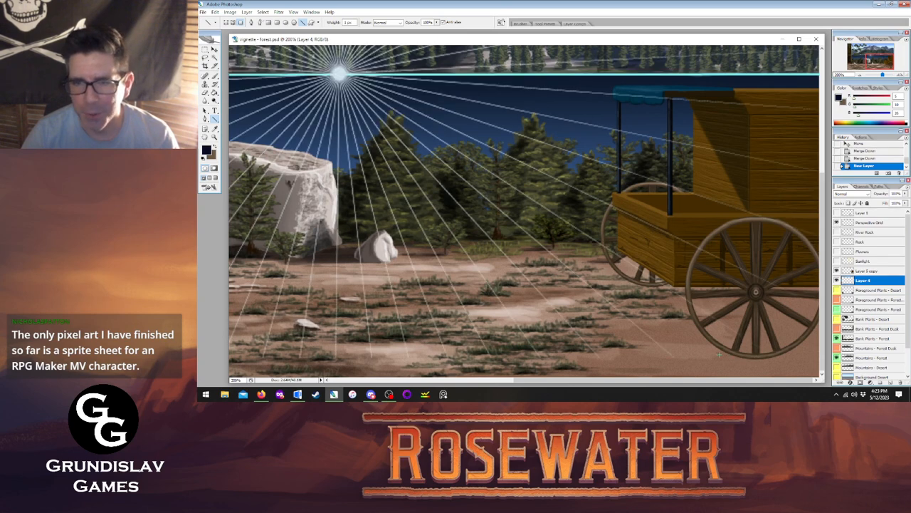
drag(720, 355, 821, 355)
mouse_move(720, 355)
mouse_down()
mouse_move(625, 283)
mouse_move(820, 285)
mouse_up()
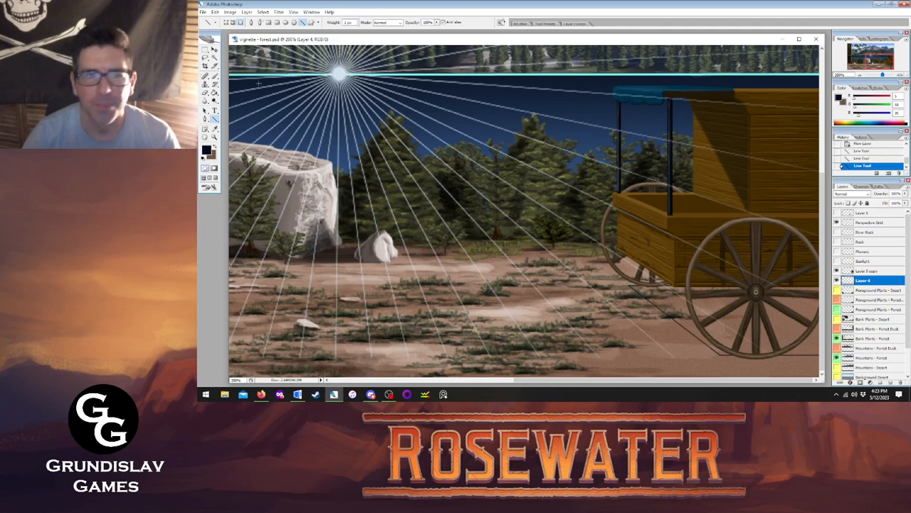
- Fill the outlined shadow area under the wagon with the dark navy and apply Gaussian Blur to it
click(214, 92)
click(687, 297)
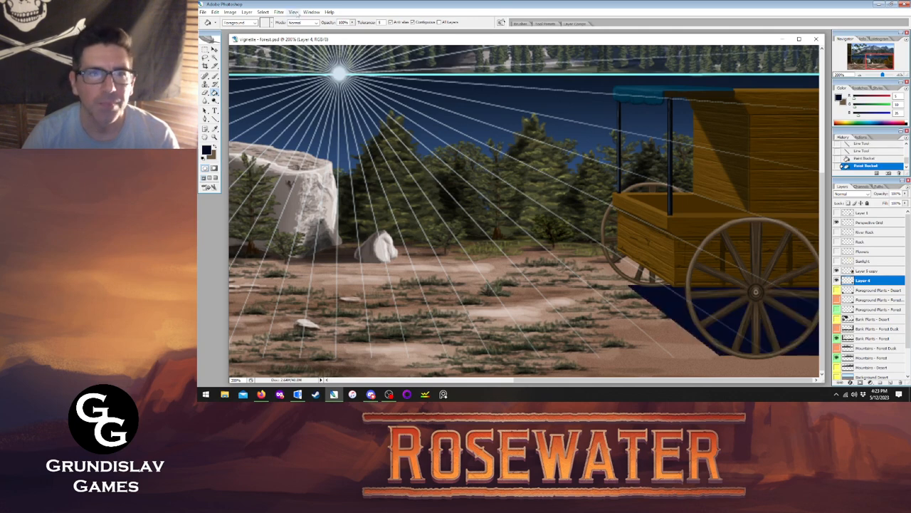
click(290, 13)
click(286, 20)
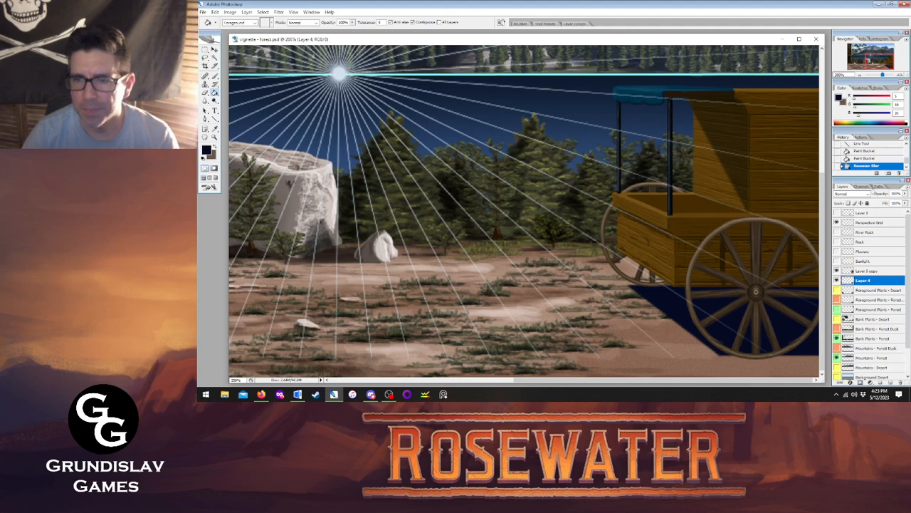
- Try Hard Light blending on the shadow's Layer 4 and return it to Normal
click(856, 194)
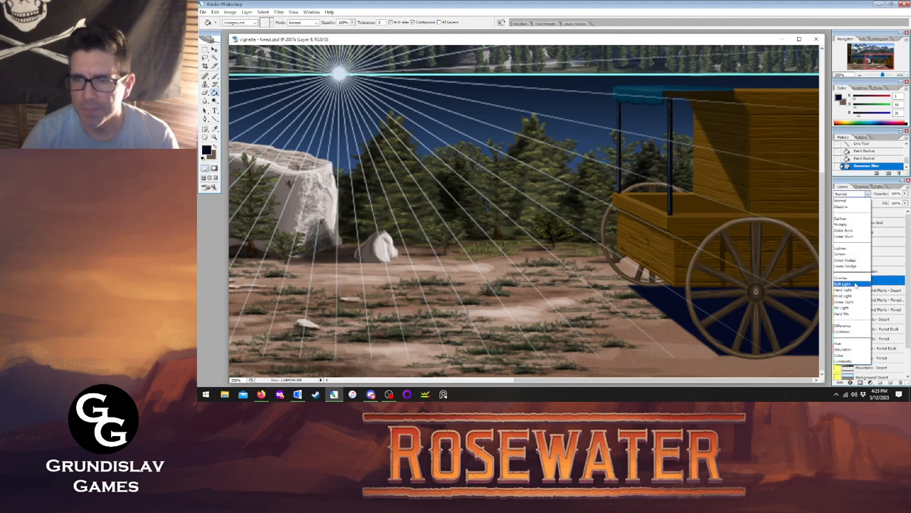
click(854, 294)
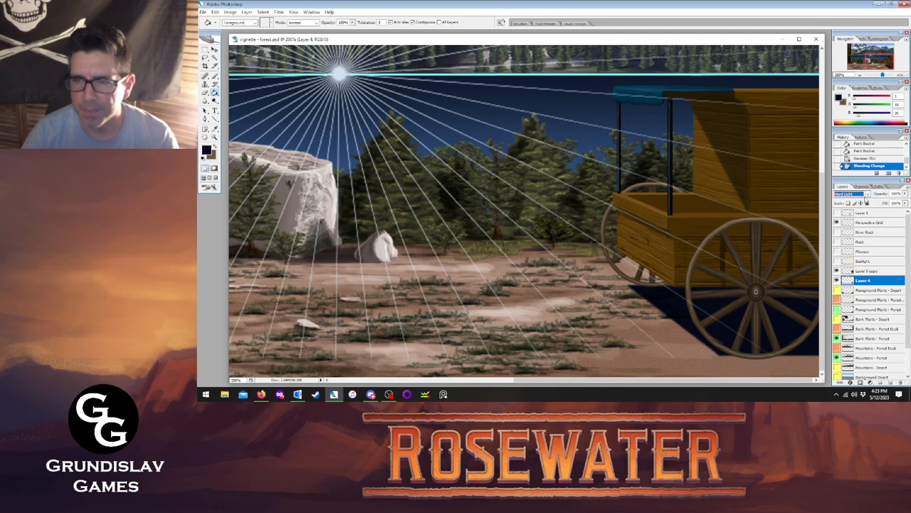
click(856, 194)
click(858, 200)
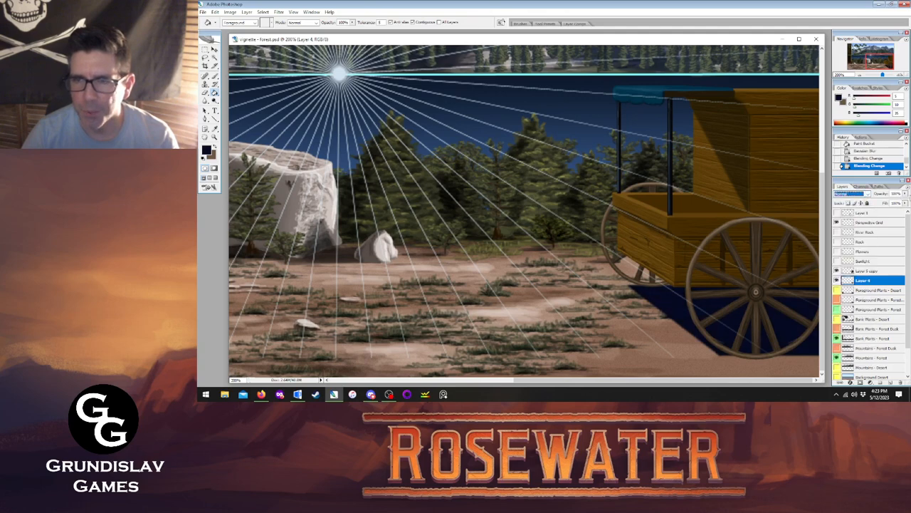
- Reduce the shadow's contrast to -100 with Brightness/Contrast and lower Layer 4's opacity to about 32%
click(905, 194)
drag(902, 202, 885, 200)
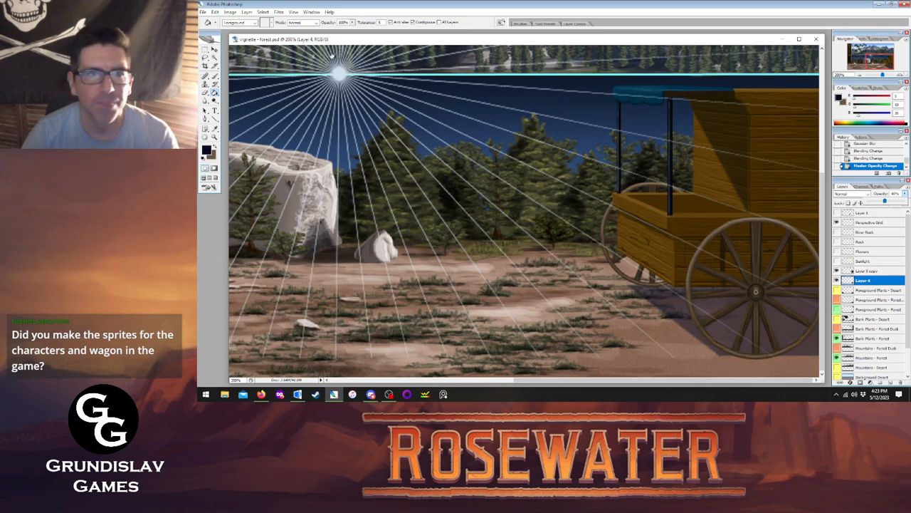
click(230, 12)
mouse_move(246, 30)
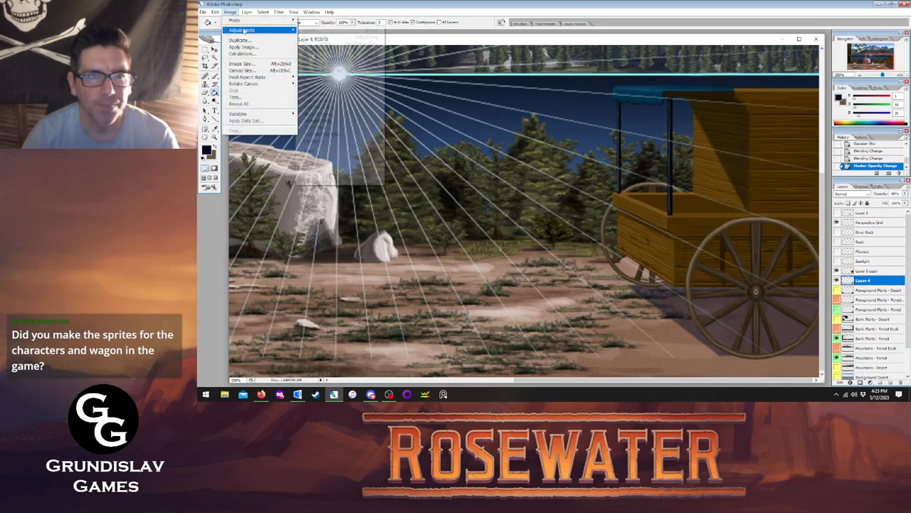
click(354, 72)
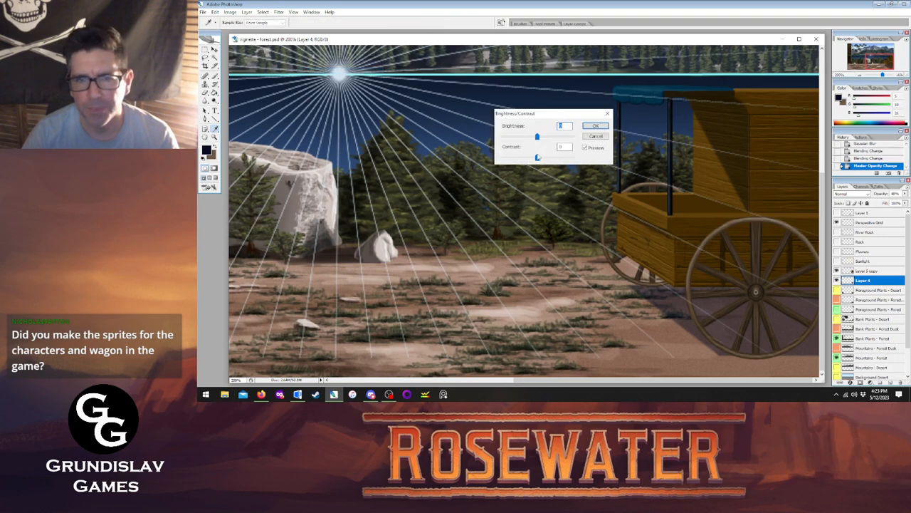
drag(537, 156, 481, 153)
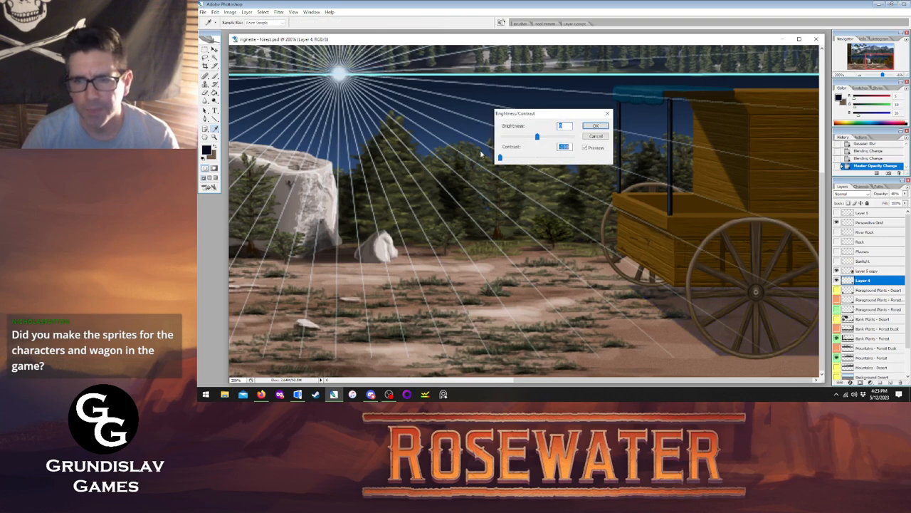
click(596, 125)
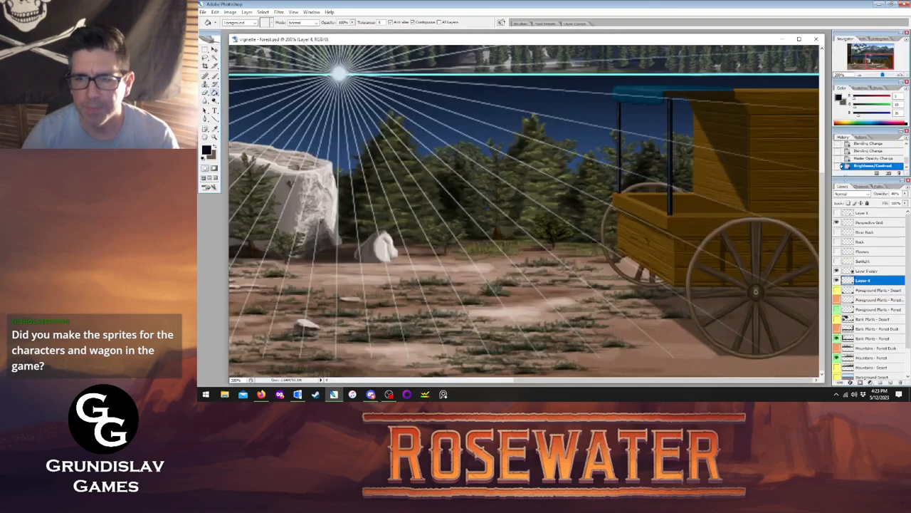
click(905, 193)
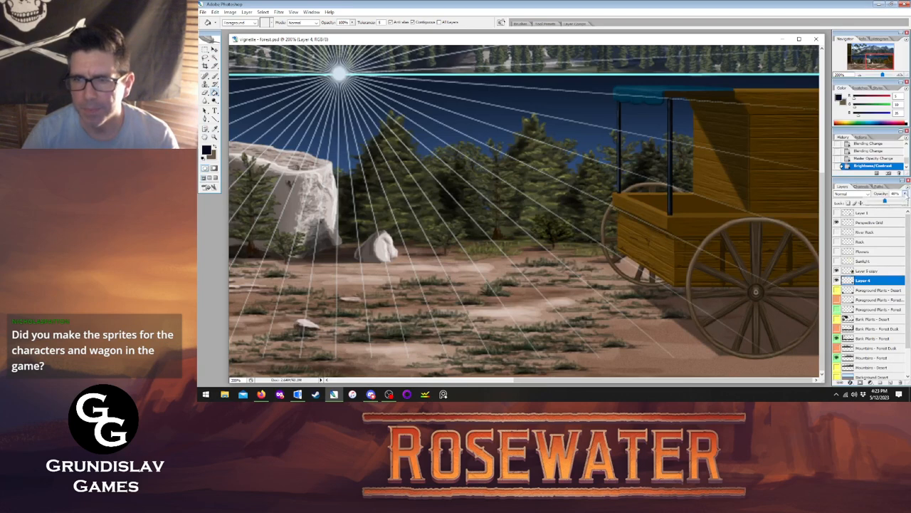
drag(885, 201, 880, 202)
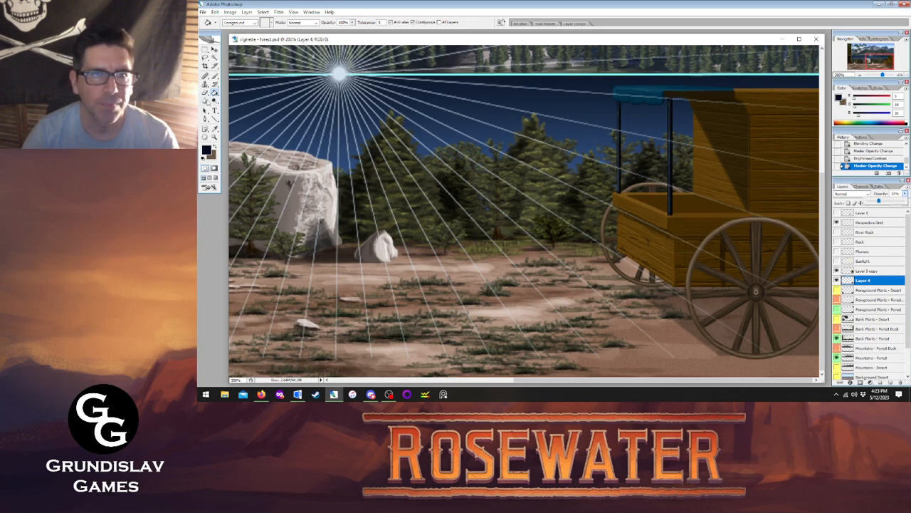
- Switch to the Eraser and choose a soft round brush with 0% hardness
click(206, 100)
key(Tab)
click(206, 93)
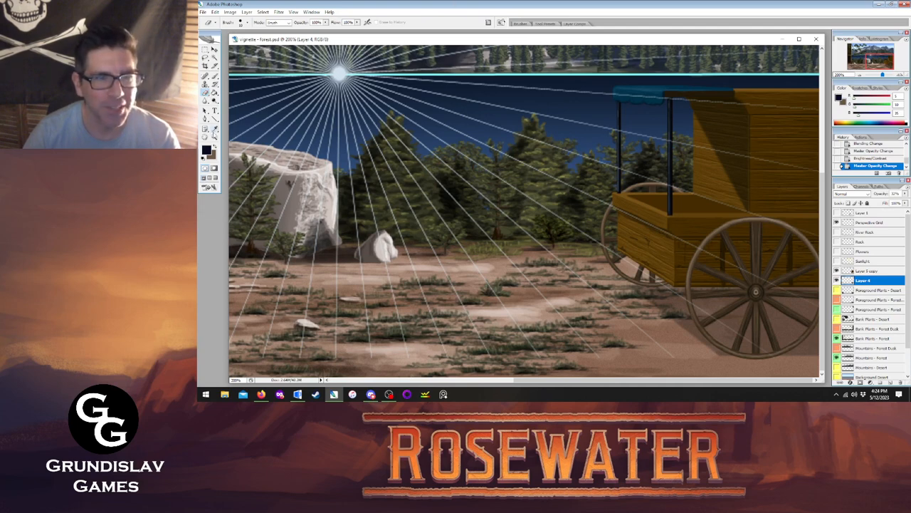
key(z)
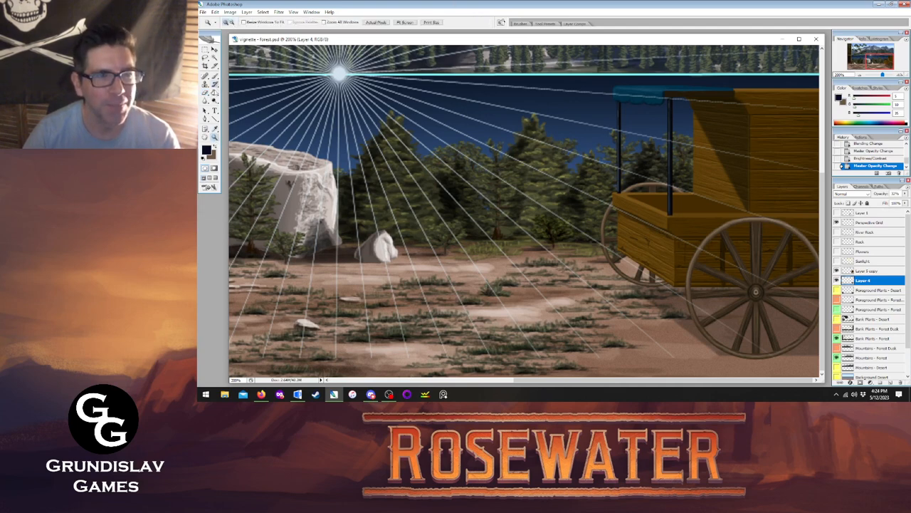
click(206, 93)
click(241, 24)
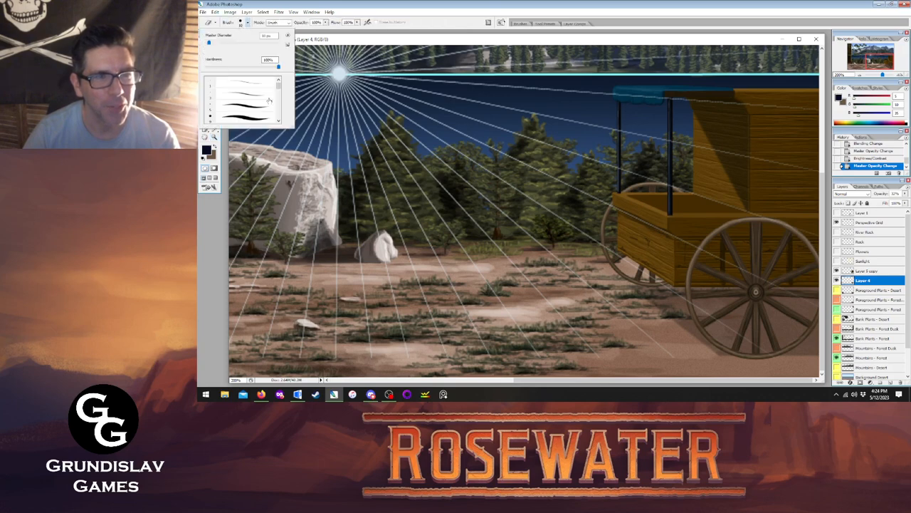
scroll(274, 96, down, 2)
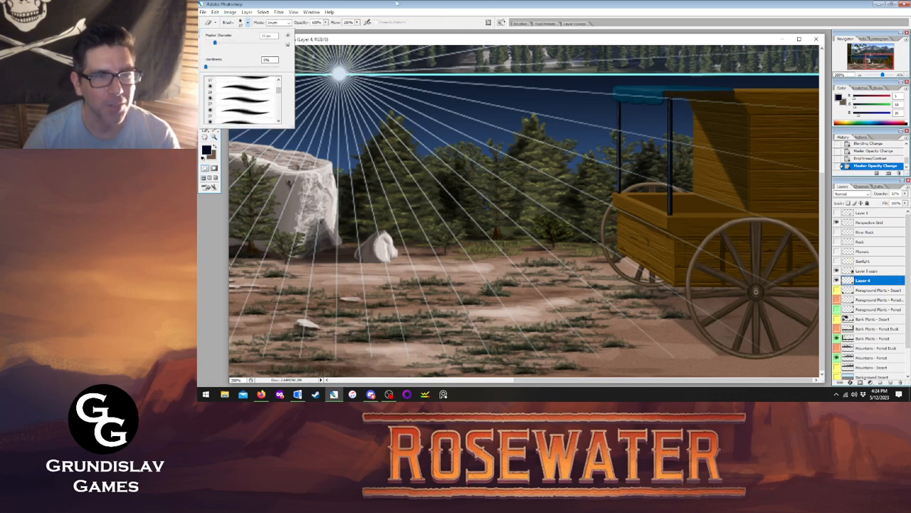
key(Escape)
- Toggle Other Dynamics for the eraser brush and enlarge the brush by four size steps
click(521, 23)
click(514, 86)
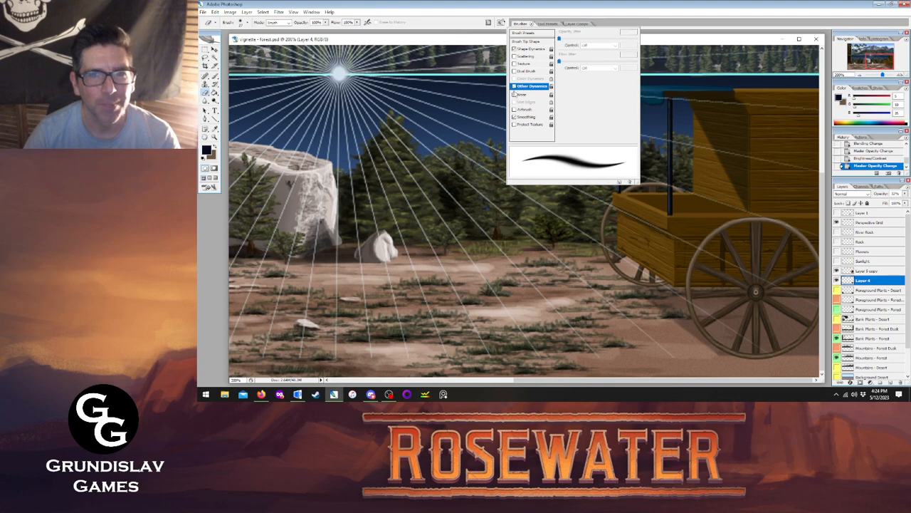
click(588, 283)
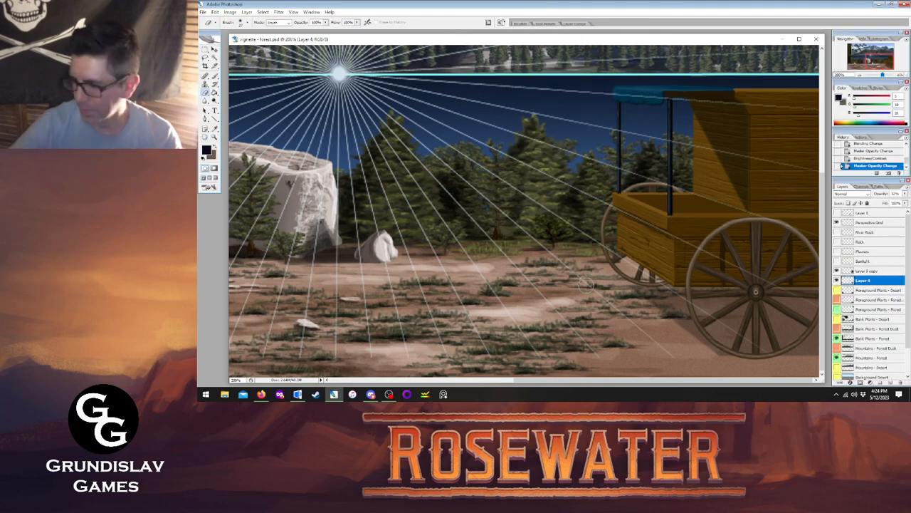
key(bracketright)
key(bracketright)
key(bracketright)
key(bracketright)
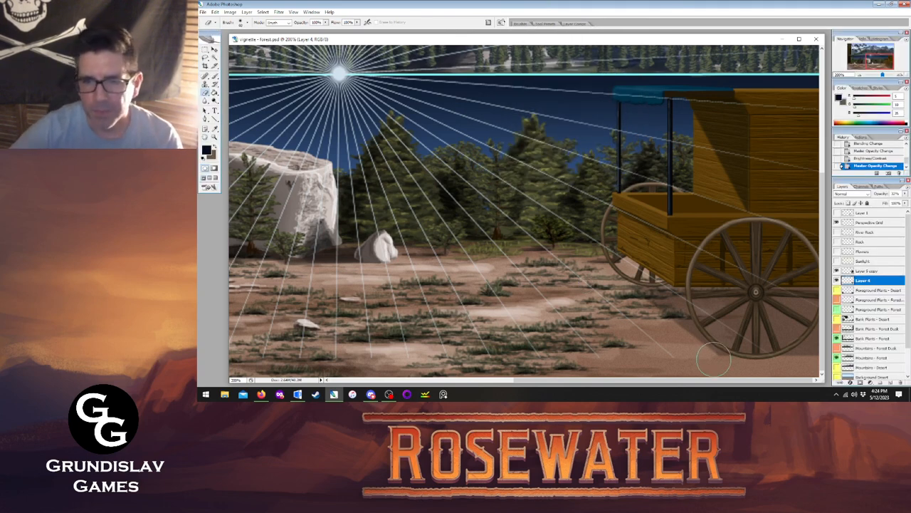
- Revert the first eraser stroke and softly erase along the shadow's slanted left edge beside the near wheel
key(Tab)
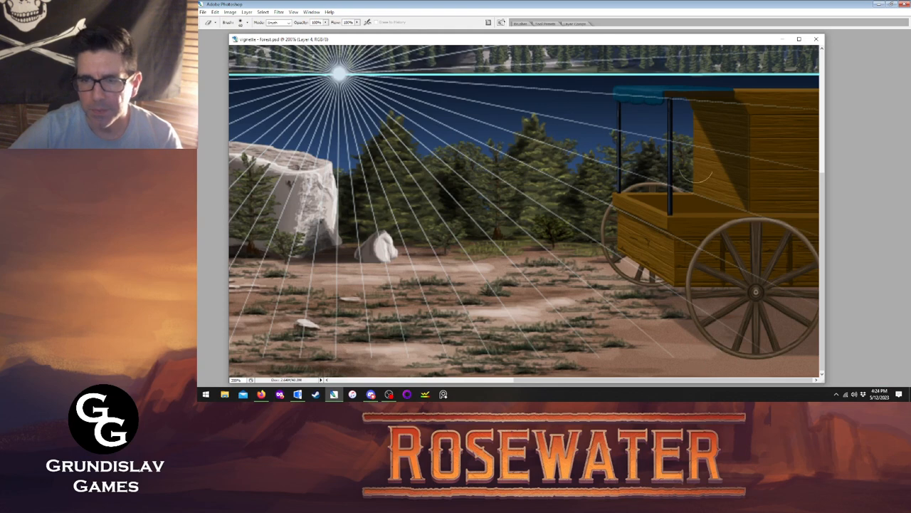
key(Tab)
click(872, 158)
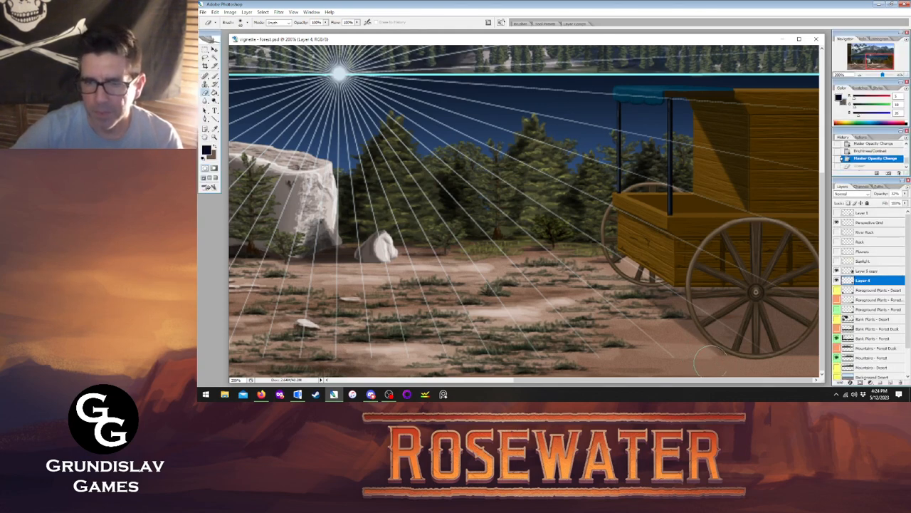
drag(679, 363, 636, 321)
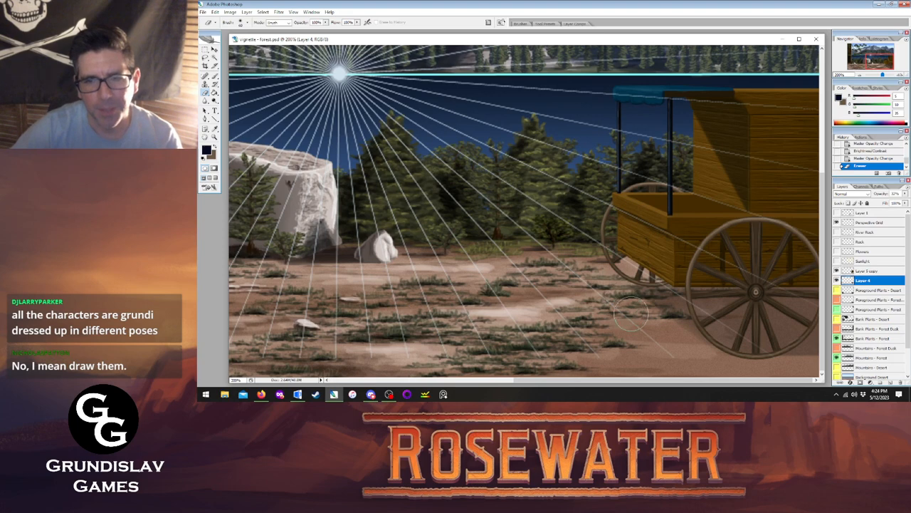
mouse_move(625, 307)
mouse_down()
mouse_move(654, 337)
mouse_move(644, 332)
mouse_move(667, 345)
mouse_up()
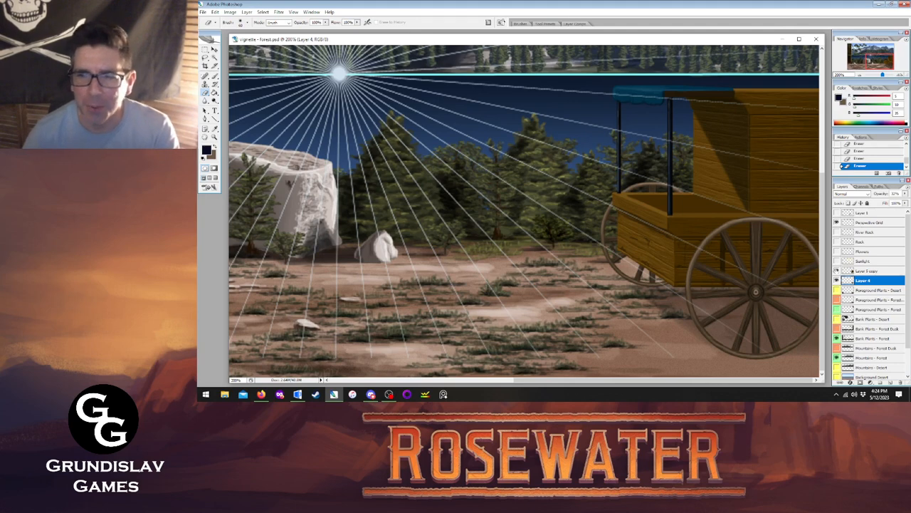
- Hide the Perspective Grid and toggle the wagon layer off and on to check the shadow beneath it
click(837, 222)
click(836, 271)
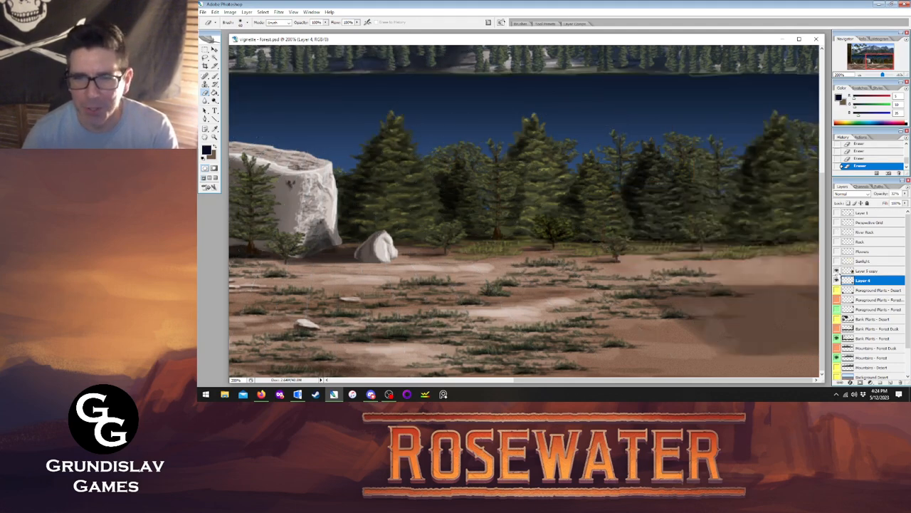
click(837, 270)
- Merge the wagon's Layer 5 copy down into the shadow's Layer 4
click(852, 271)
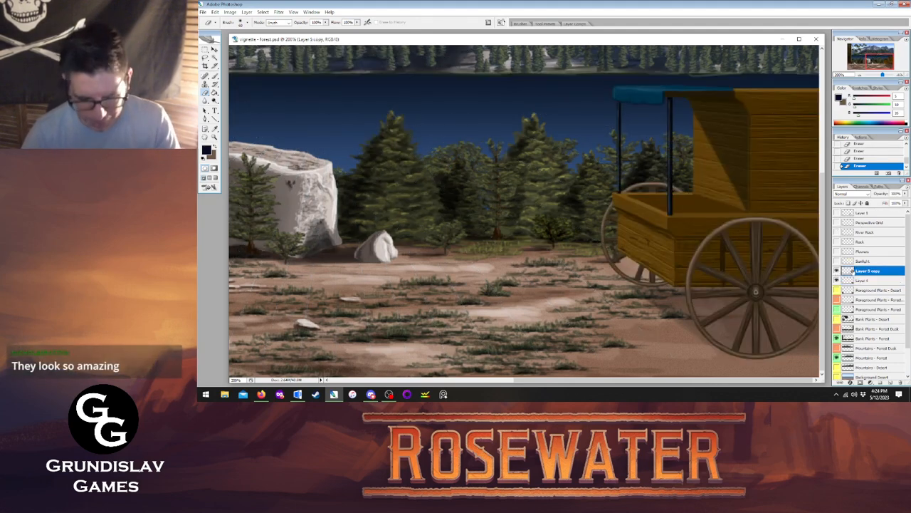
key(ctrl+e)
- Rename the merged wagon and shadow layer to Treadway Stuff
right_click(852, 271)
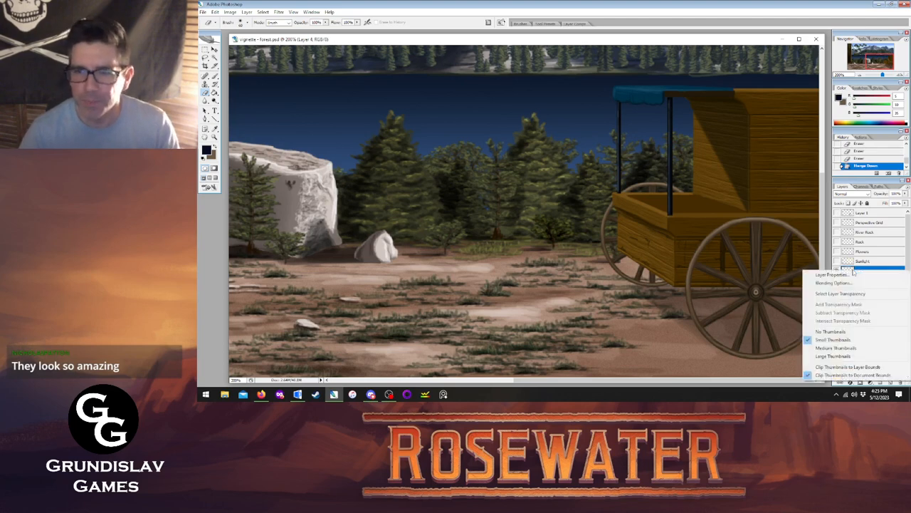
click(784, 257)
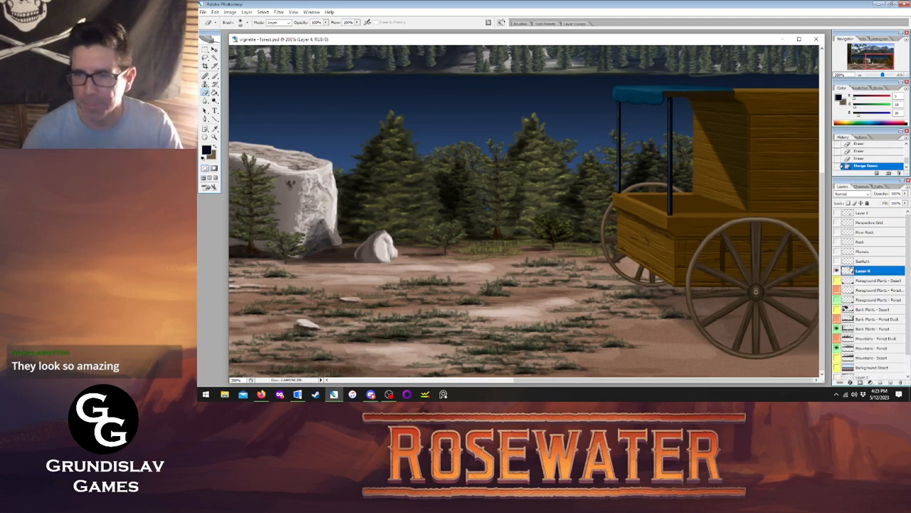
right_click(851, 270)
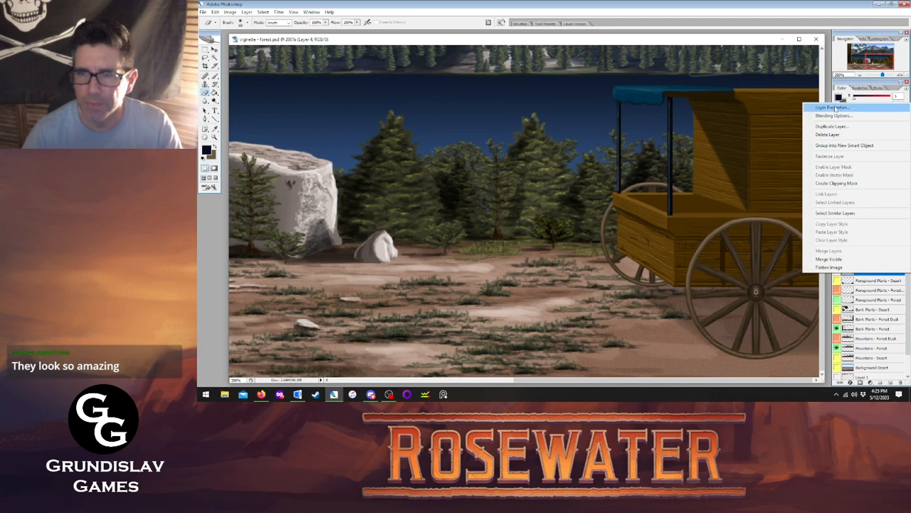
click(834, 106)
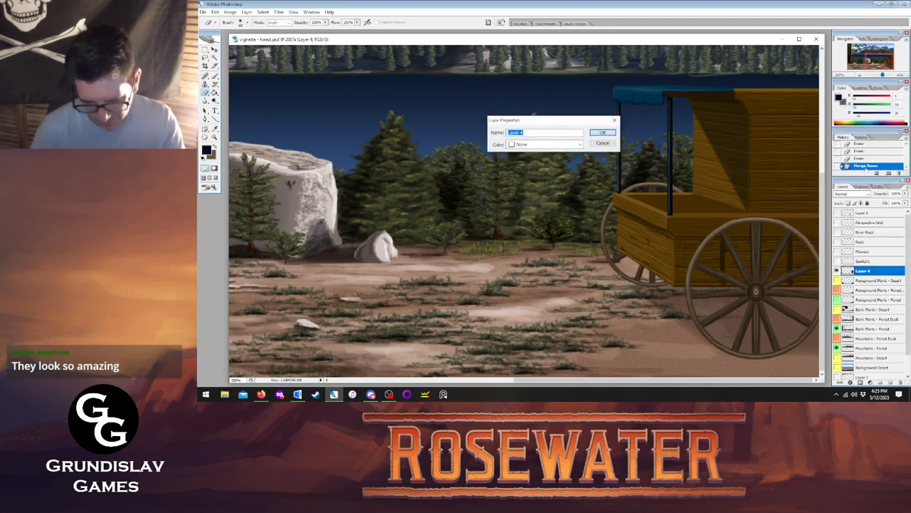
text(Treadway Stu)
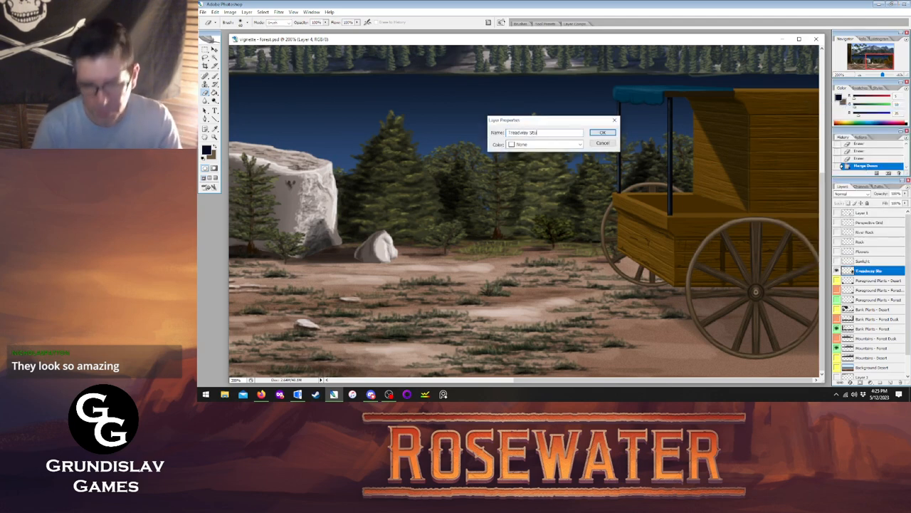
text(ff)
click(594, 136)
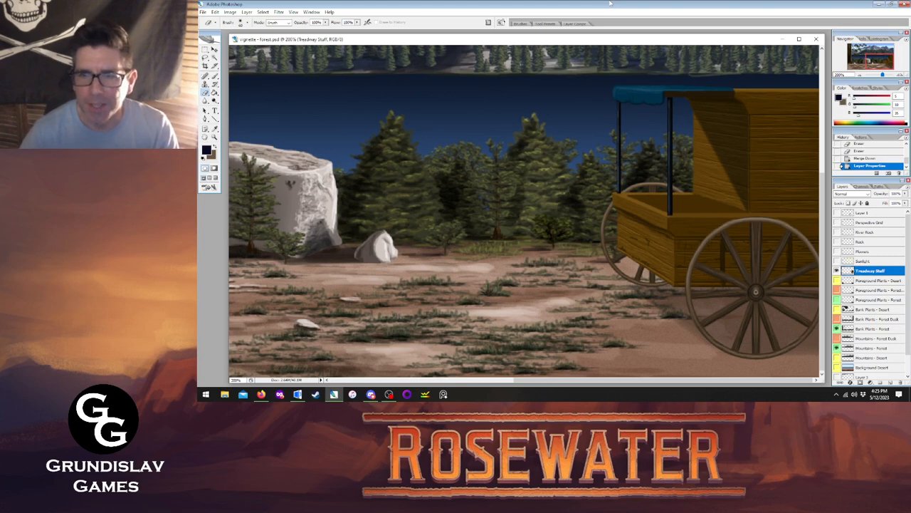
- Create a new empty layer above the Treadway Stuff layer
click(214, 137)
click(632, 231)
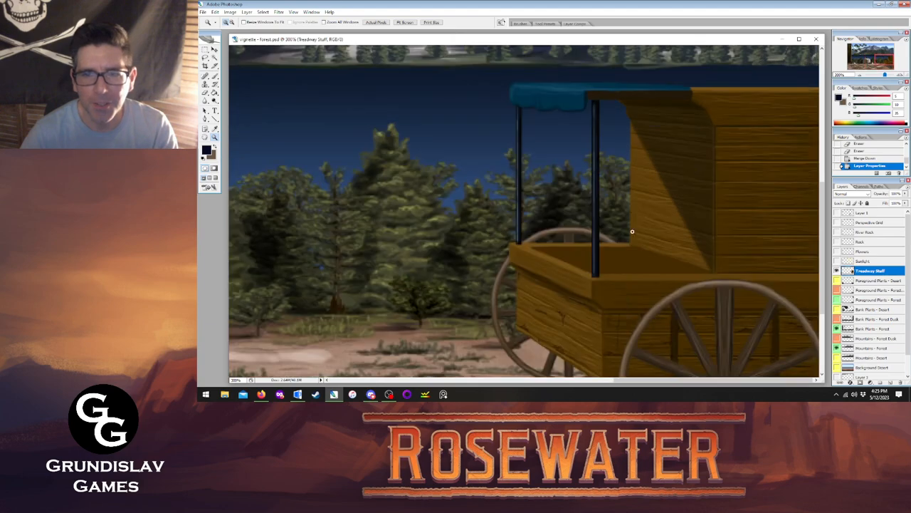
click(630, 227)
right_click(567, 200)
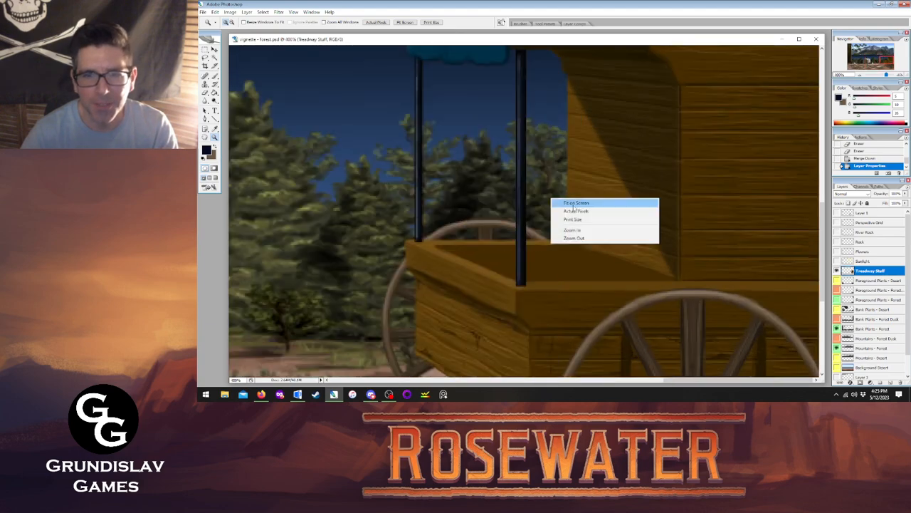
click(576, 203)
click(734, 237)
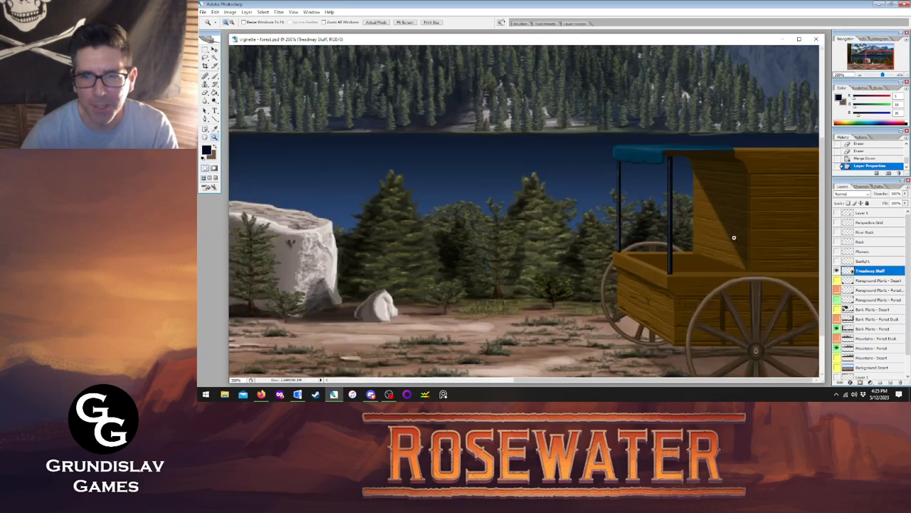
click(672, 220)
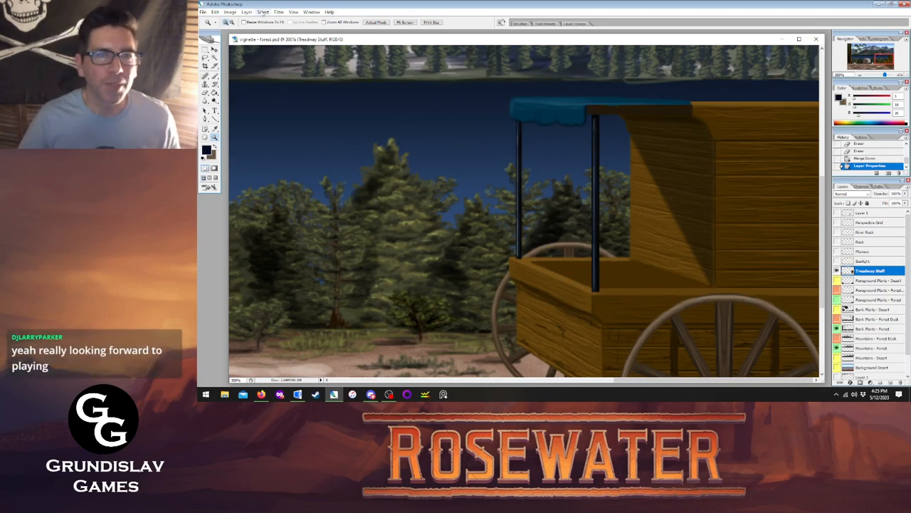
click(246, 12)
mouse_move(285, 20)
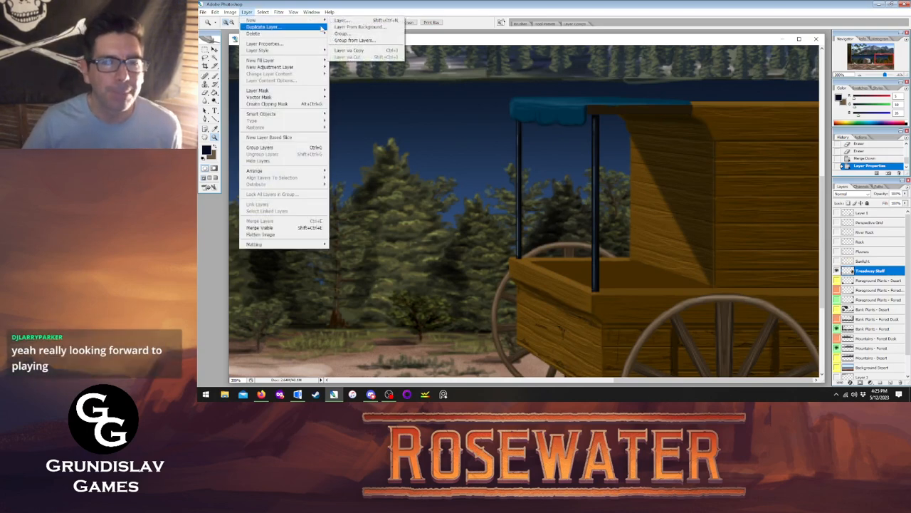
click(356, 22)
click(613, 124)
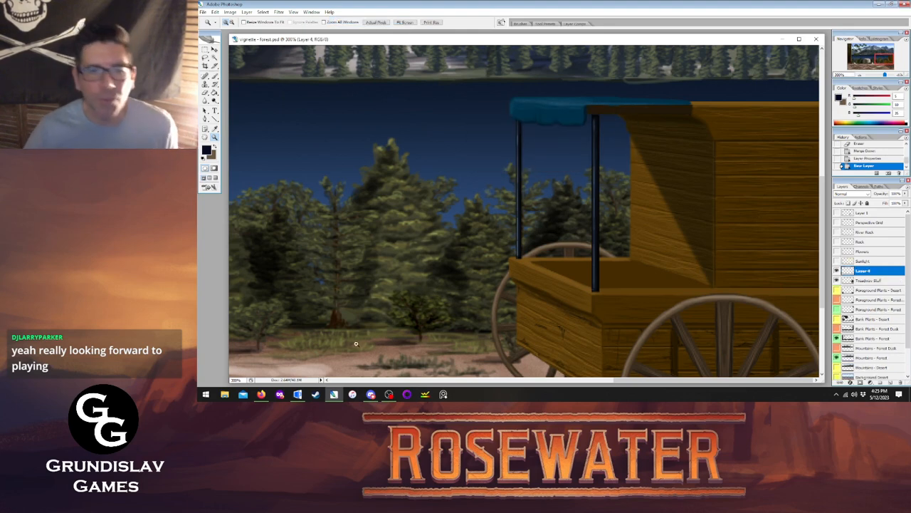
- Switch to the AGS Editor and look through the list of objects in Room 44
click(334, 393)
click(298, 394)
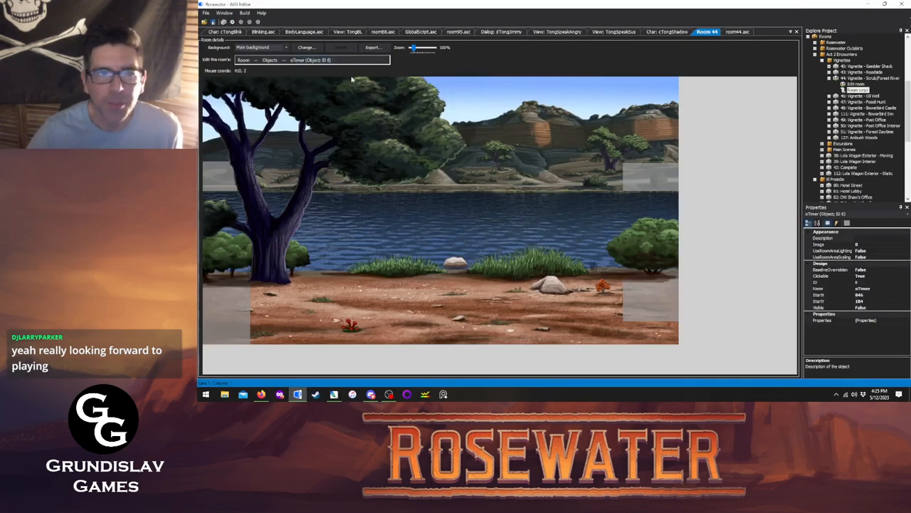
click(848, 214)
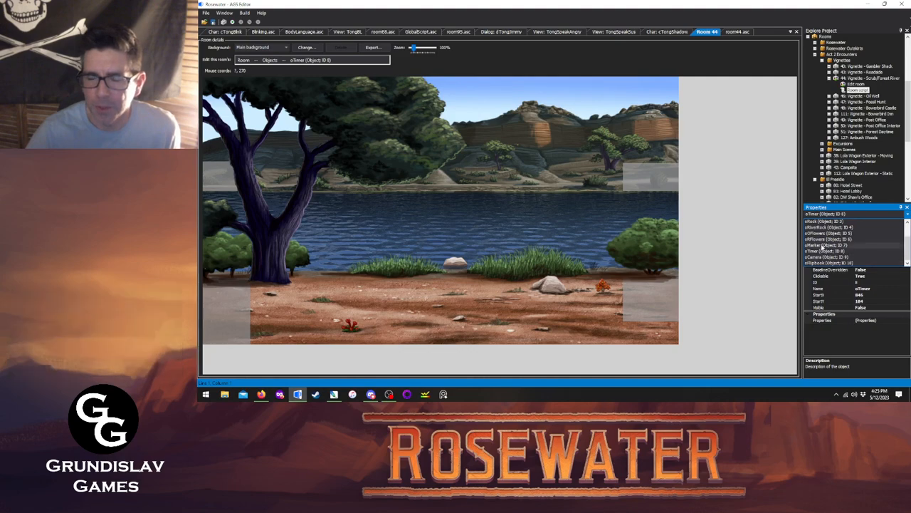
click(757, 4)
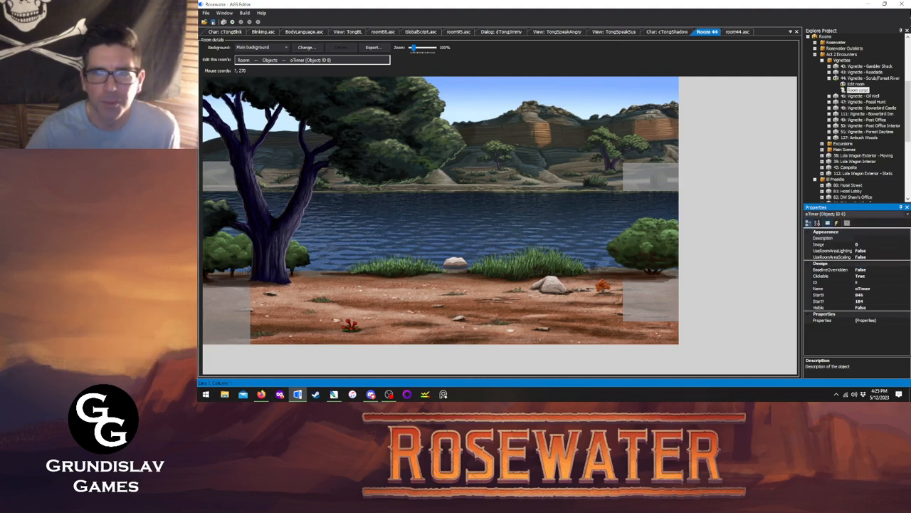
click(870, 4)
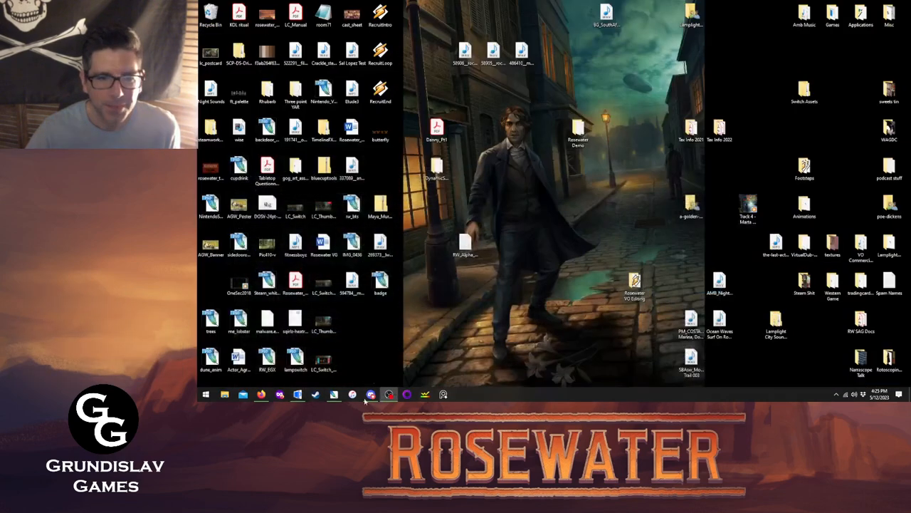
- Return to Photoshop and make the Treadway Stuff layer active, with the wagon's front box in close view
click(334, 398)
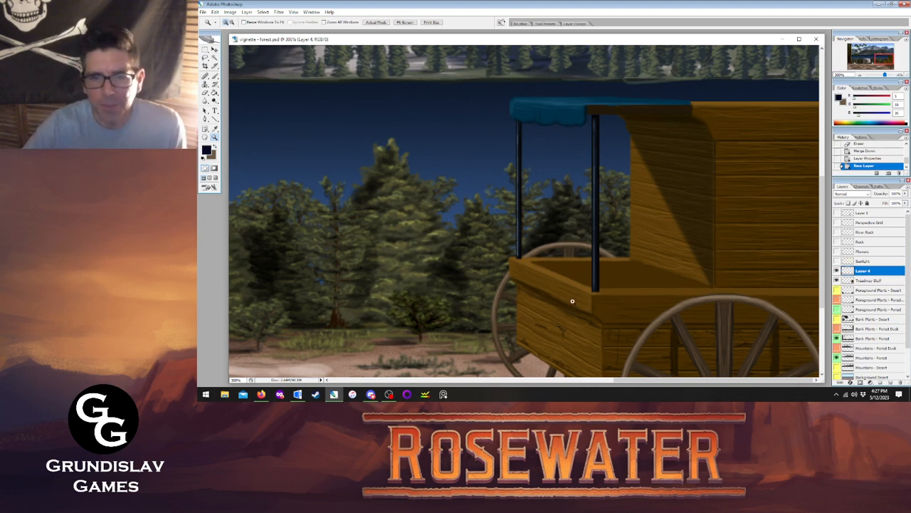
key(Tab)
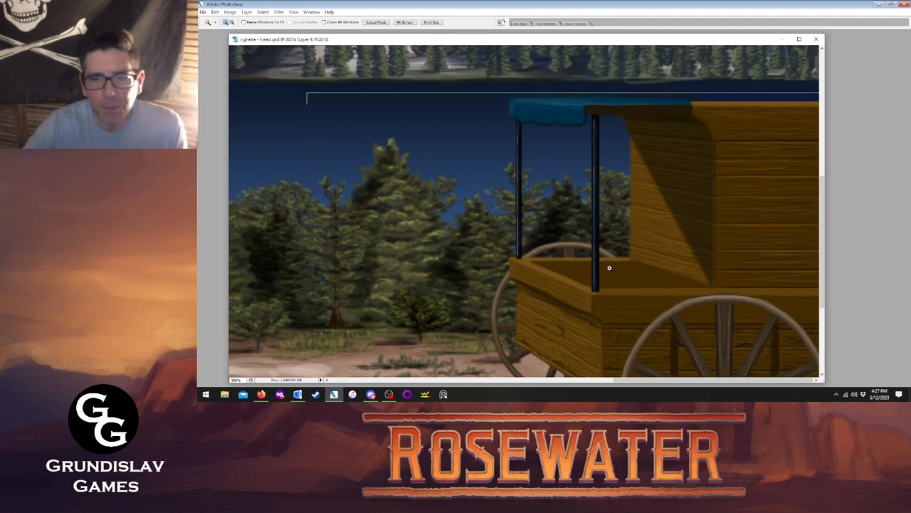
click(605, 265)
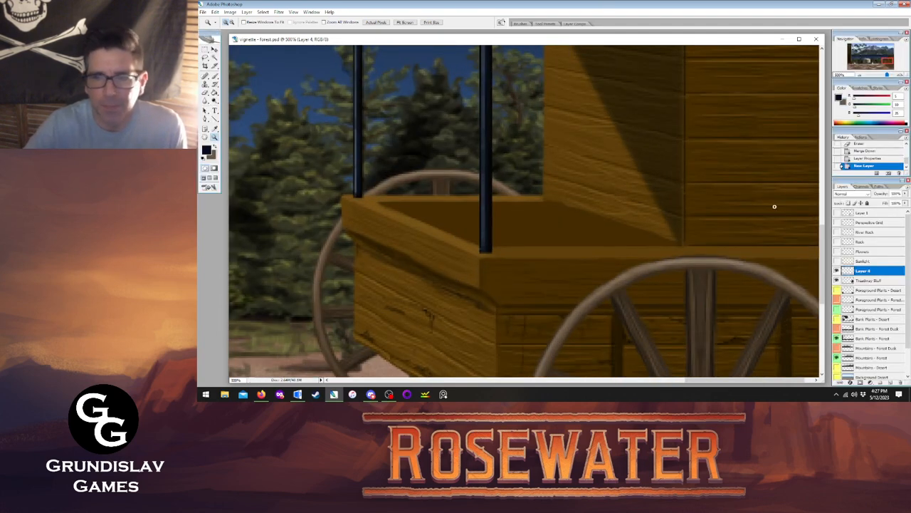
key(alt+bracketleft)
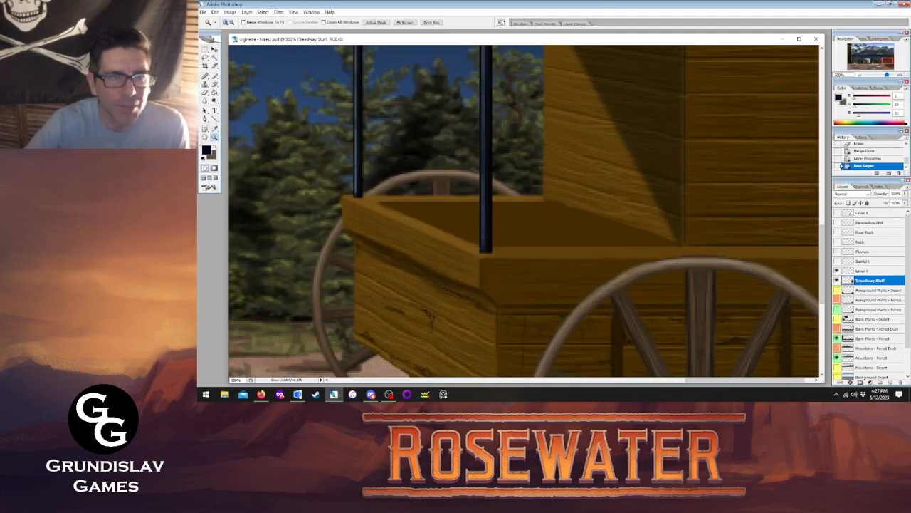
- Sample the dark brown of the wagon's inner front floor and choose a darker shade of it as the foreground colour
key(i)
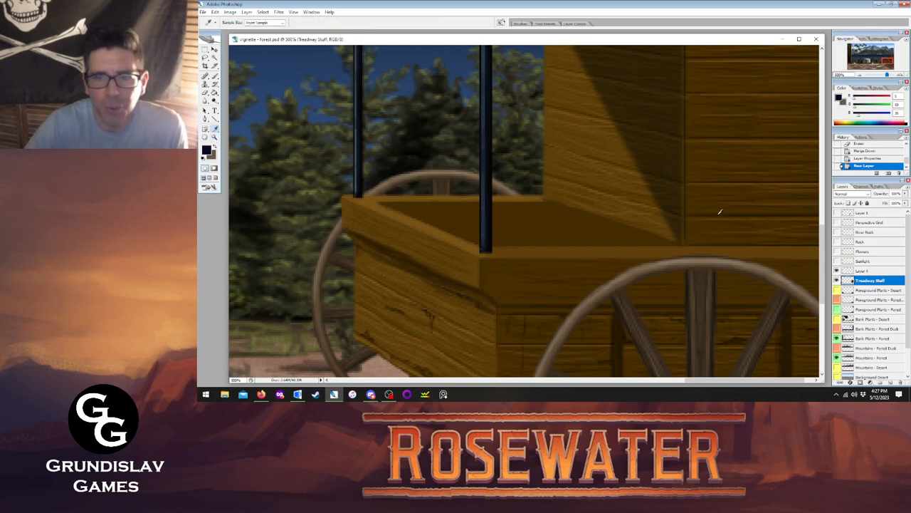
click(566, 215)
click(206, 150)
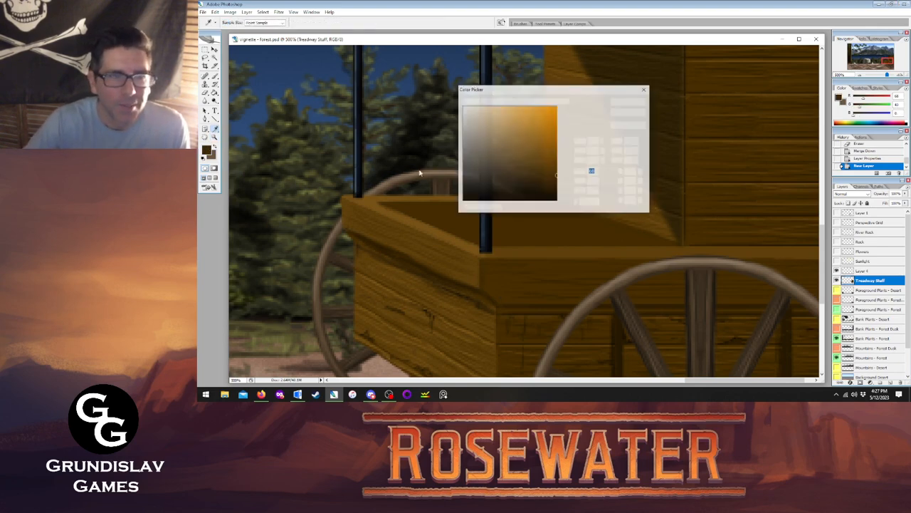
click(553, 188)
click(628, 101)
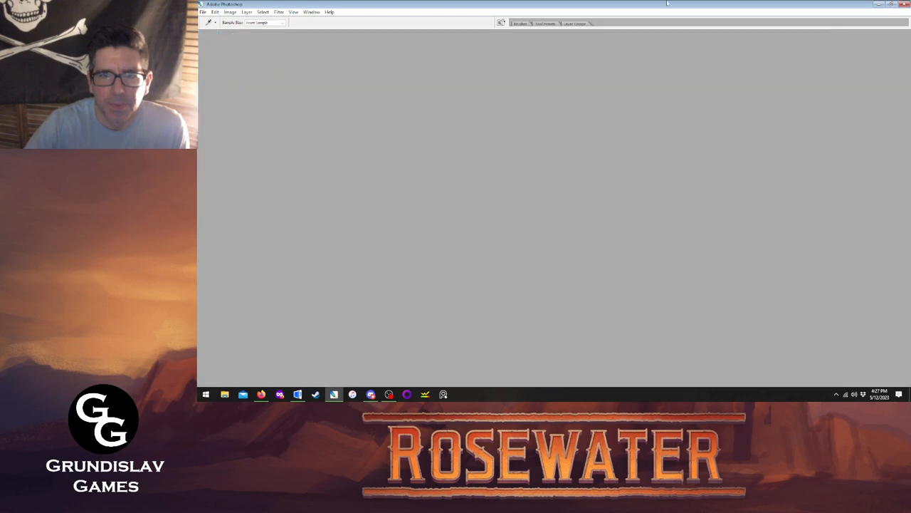
- Draw three thin dark plank lines across the wagon bed's floor on Layer 4 with the Line tool
key(u)
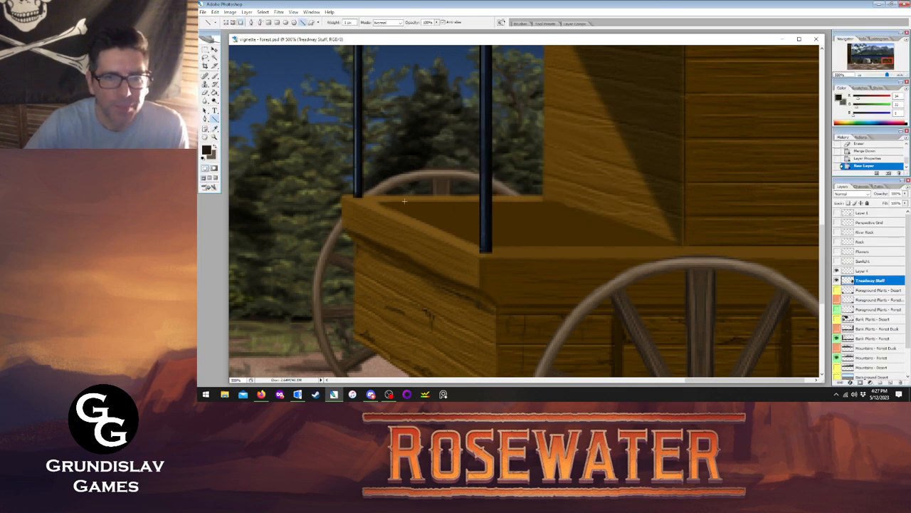
drag(398, 208, 479, 210)
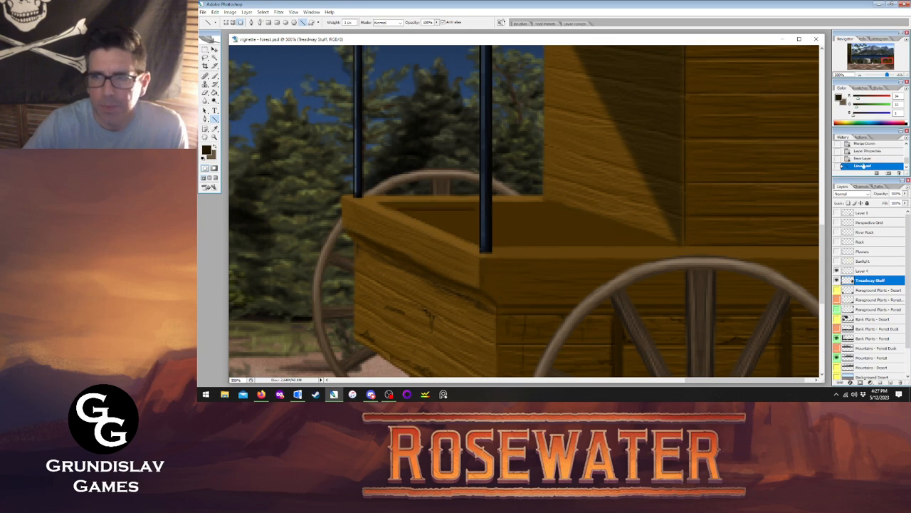
key(ctrl+z)
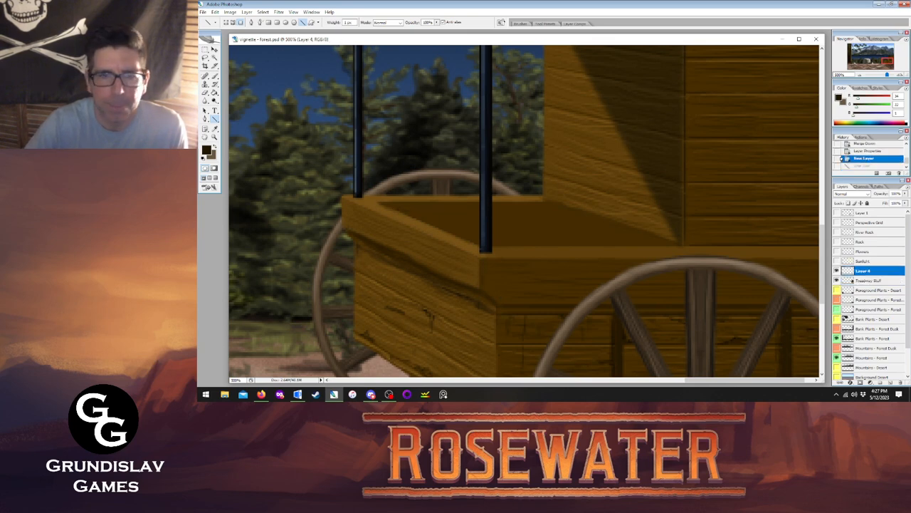
drag(393, 210, 578, 223)
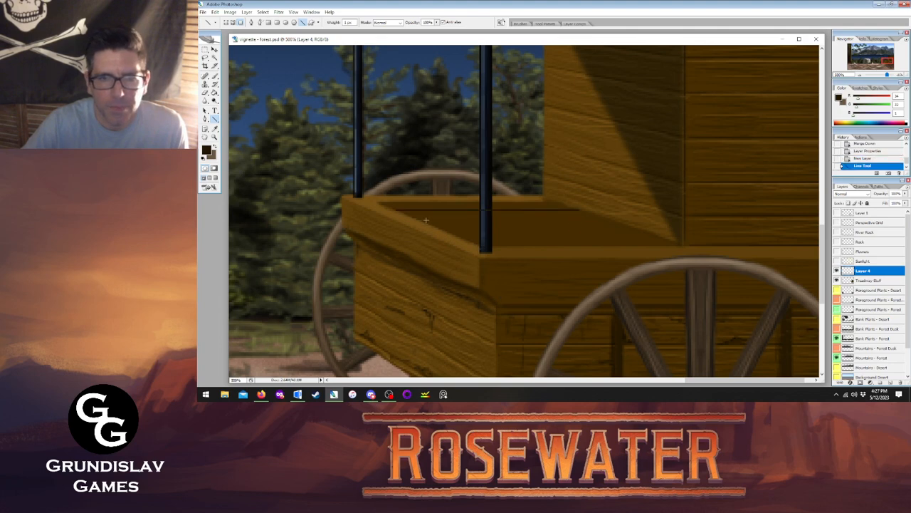
drag(423, 221, 622, 223)
drag(457, 234, 661, 237)
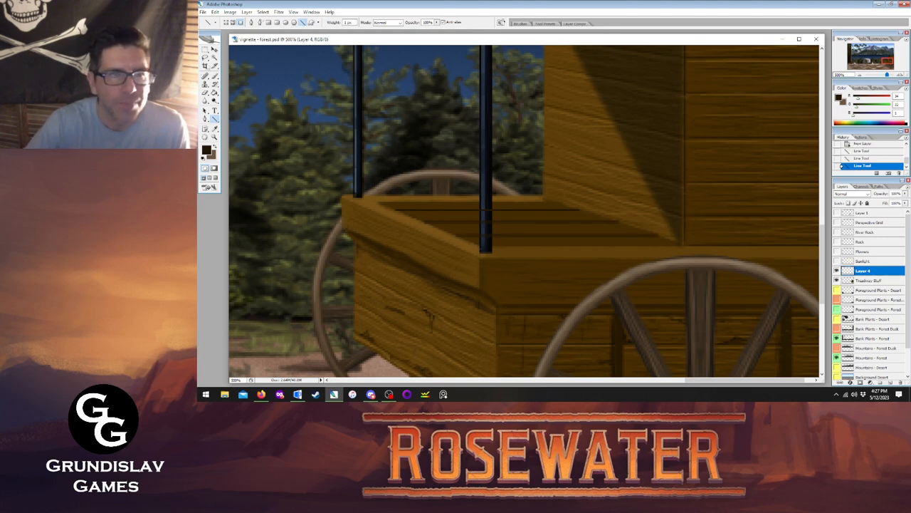
- Erase the parts of the floor lines that cross the front black post and clear the selection
key(m)
drag(480, 195, 491, 254)
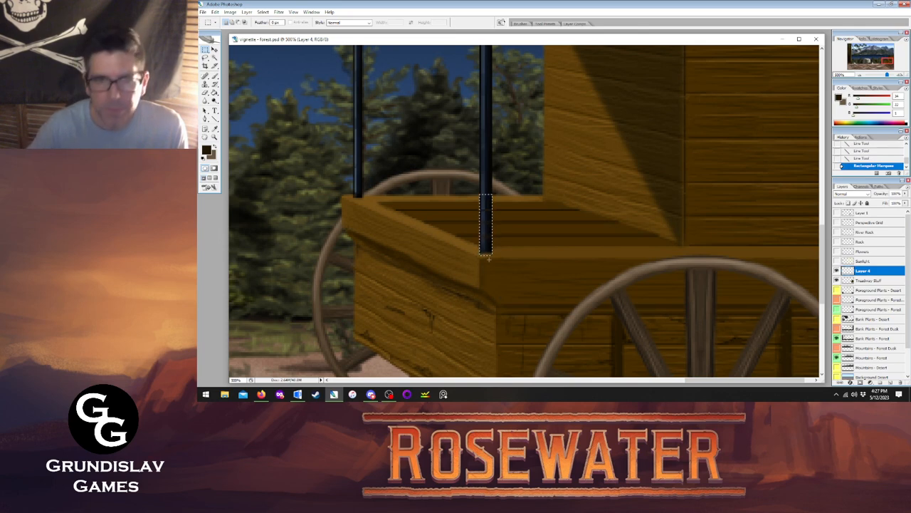
key(Delete)
key(ctrl+d)
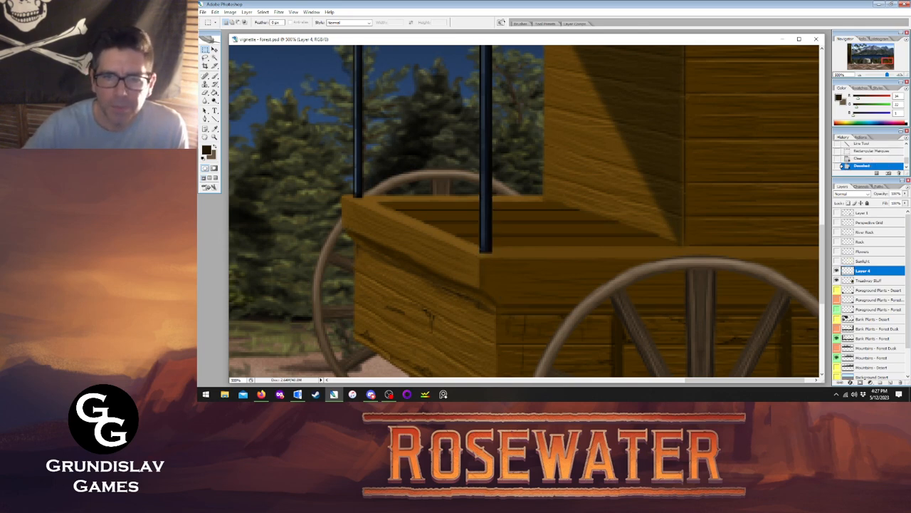
- Paint dark brush dabs along the base of the front post on the Treadway Stuff layer
key(alt+bracketleft)
key(b)
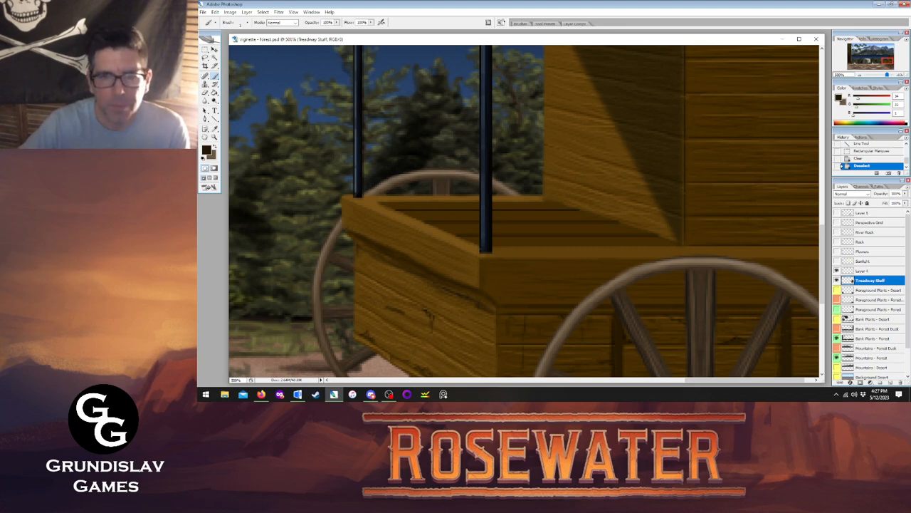
click(482, 252)
click(486, 253)
click(489, 252)
click(489, 252)
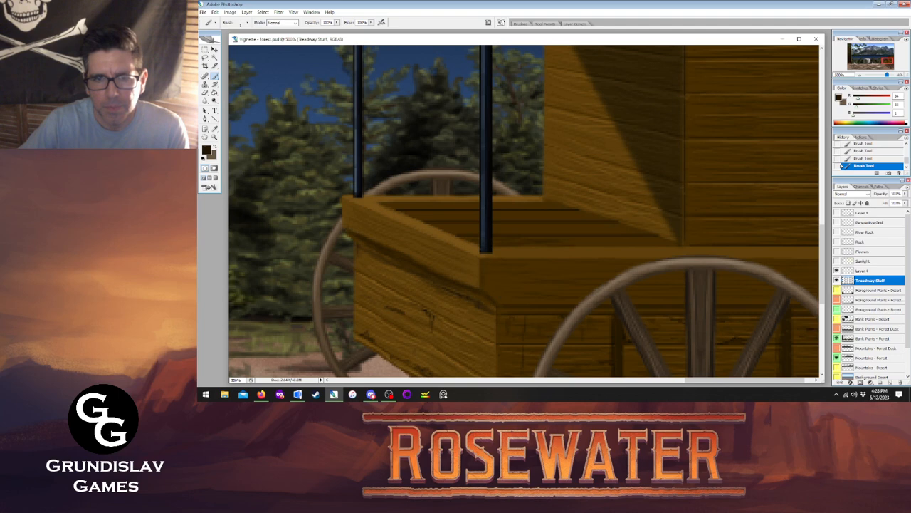
- Check the brush's dynamics settings and paint dark wood grain over the wagon bed's floorboards
click(489, 22)
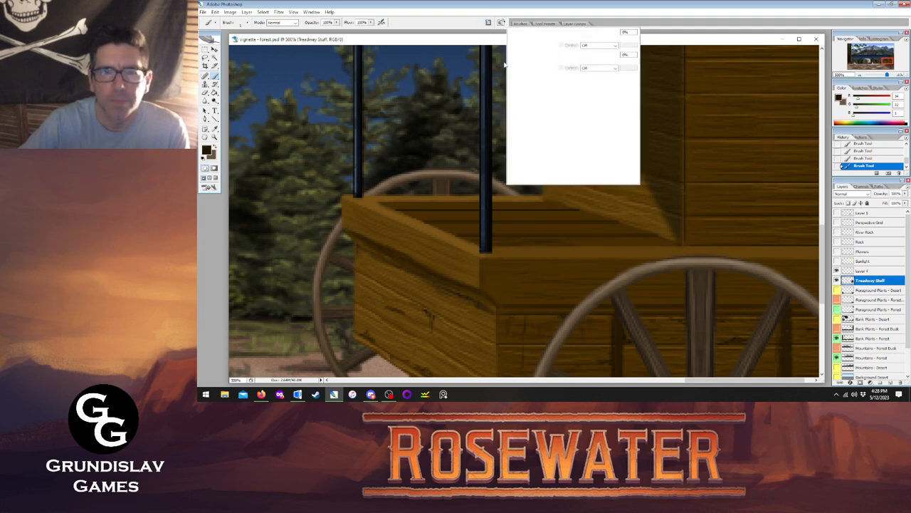
click(514, 86)
click(522, 24)
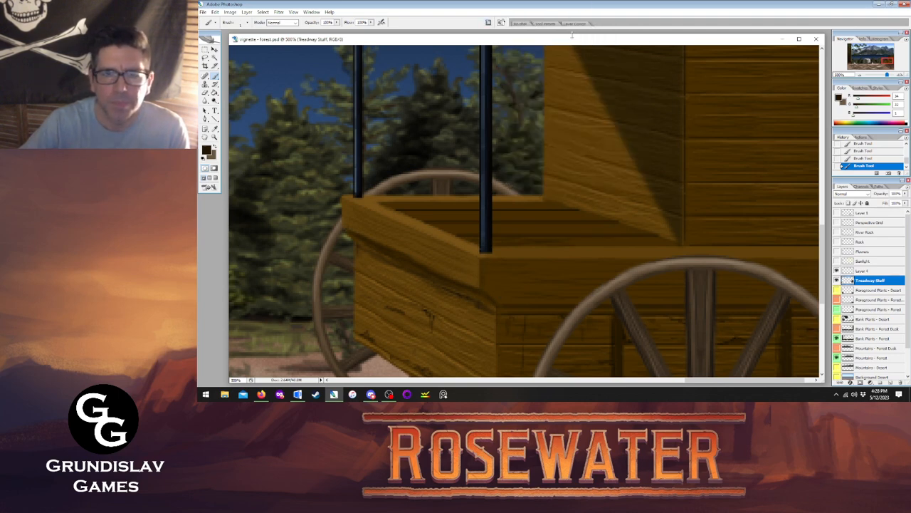
key(Tab)
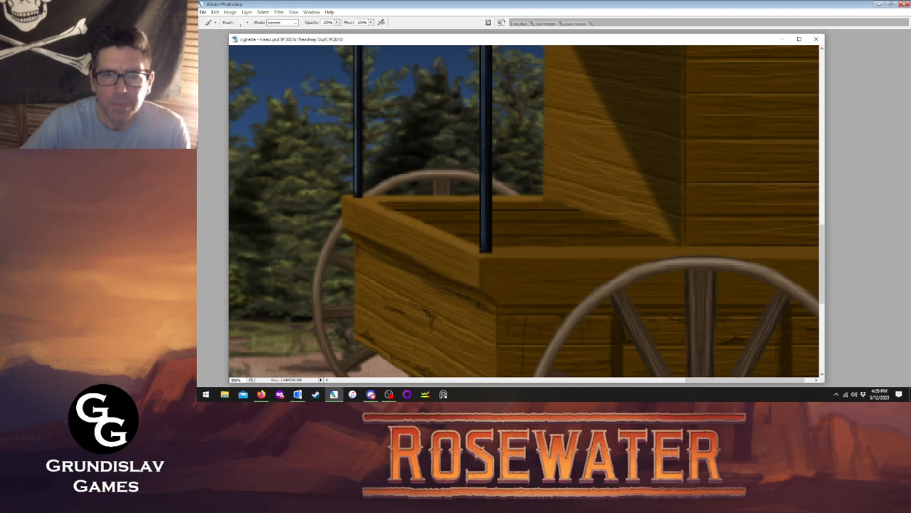
key(Tab)
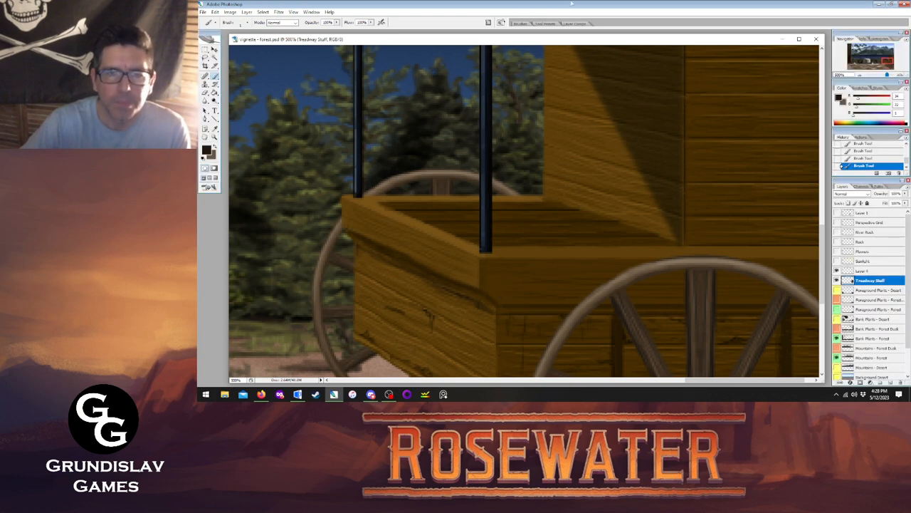
- Sample the brown of the wagon bed's angled side rail and brush lighter grain onto the floorboards
key(i)
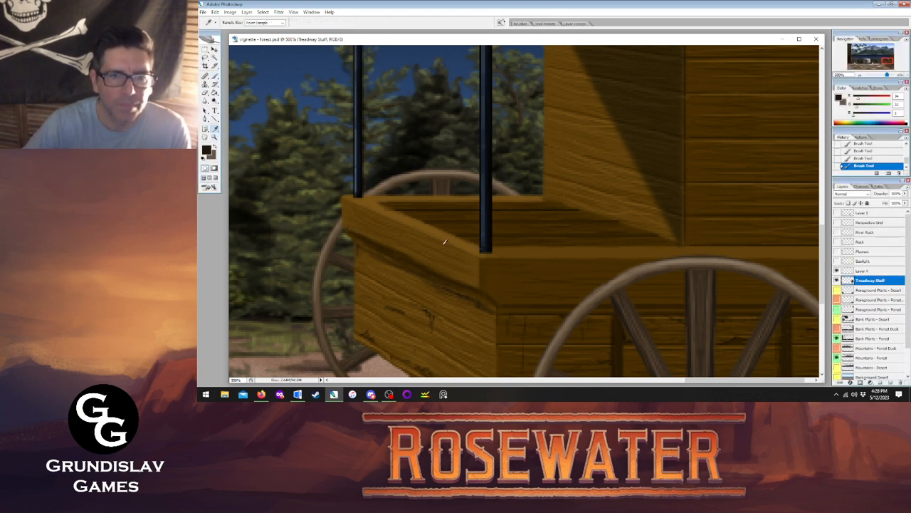
click(435, 241)
click(215, 76)
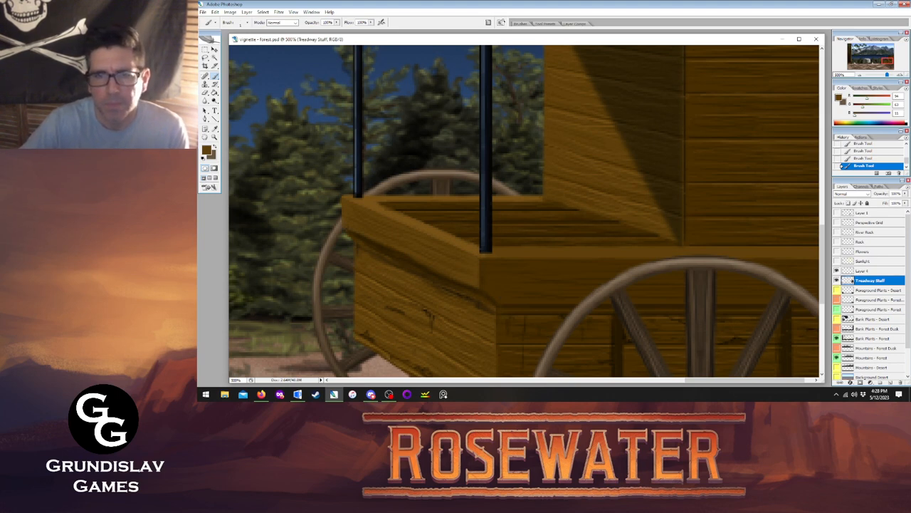
- Merge Layer 4 down into the Treadway Stuff layer
click(866, 272)
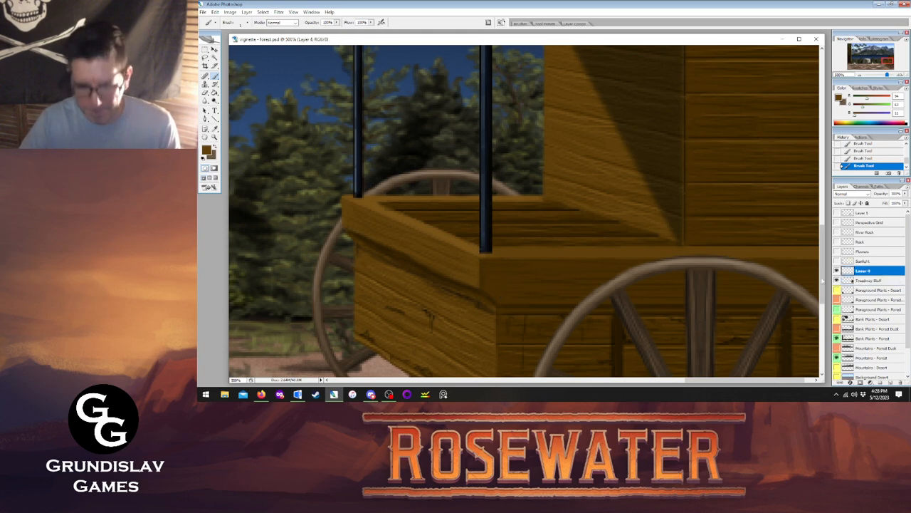
key(ctrl+e)
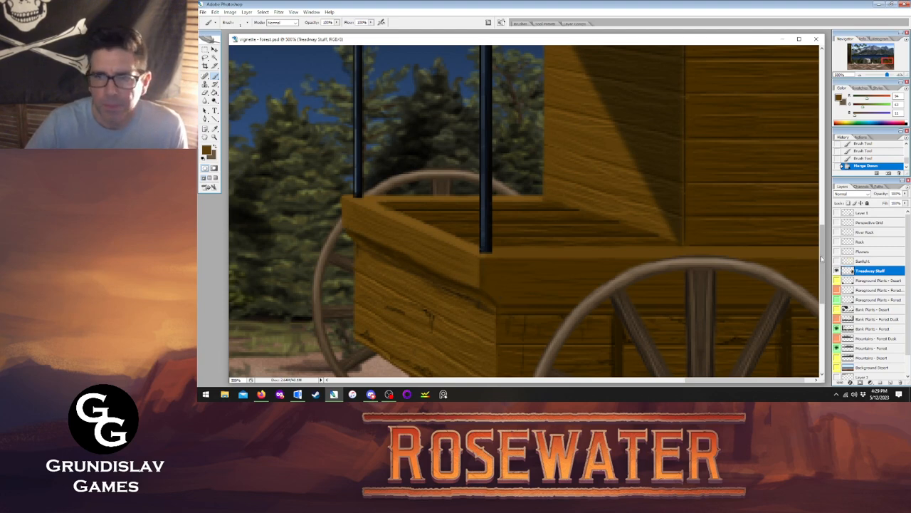
- Sample the dark brown of a plank seam on the wagon's side wall and switch to the Rectangle tool
drag(823, 256, 827, 233)
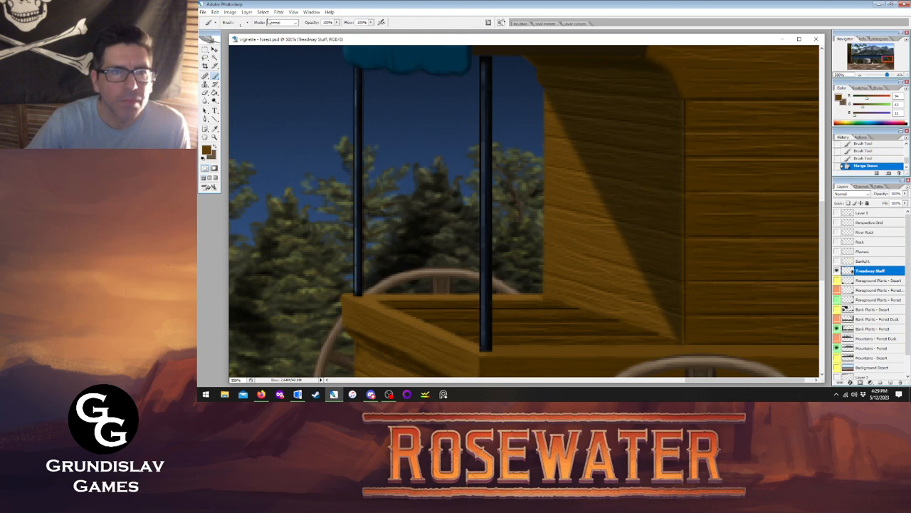
click(248, 13)
click(248, 13)
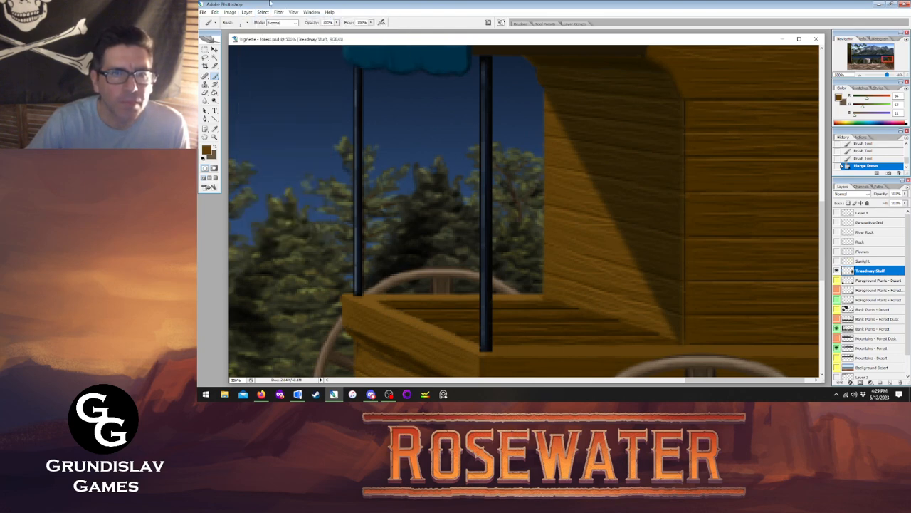
click(215, 129)
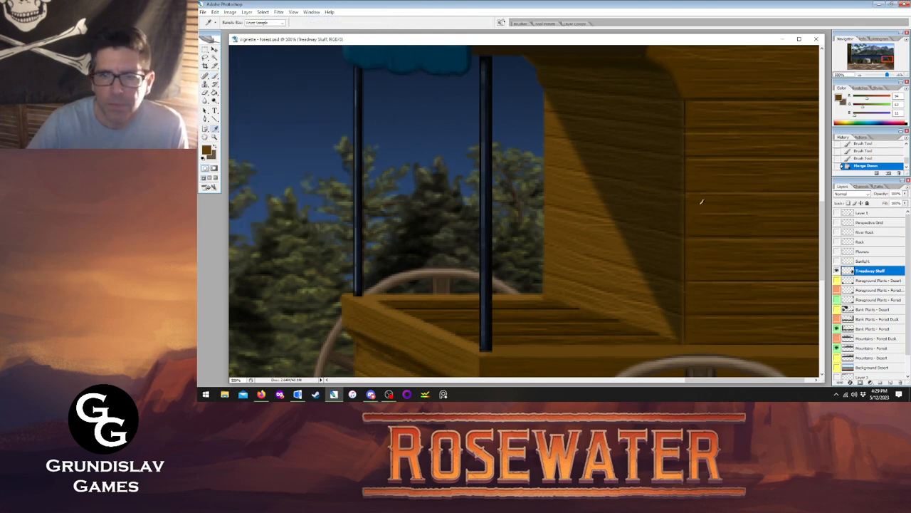
click(708, 97)
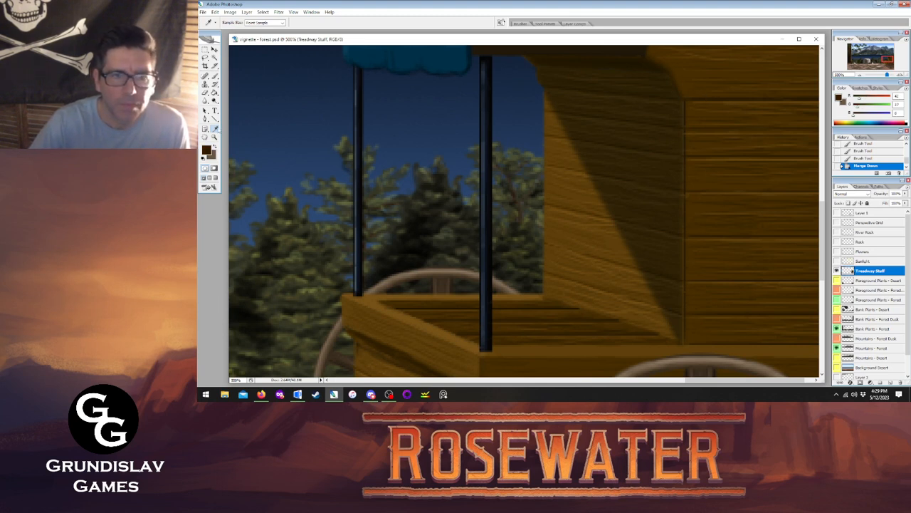
click(215, 119)
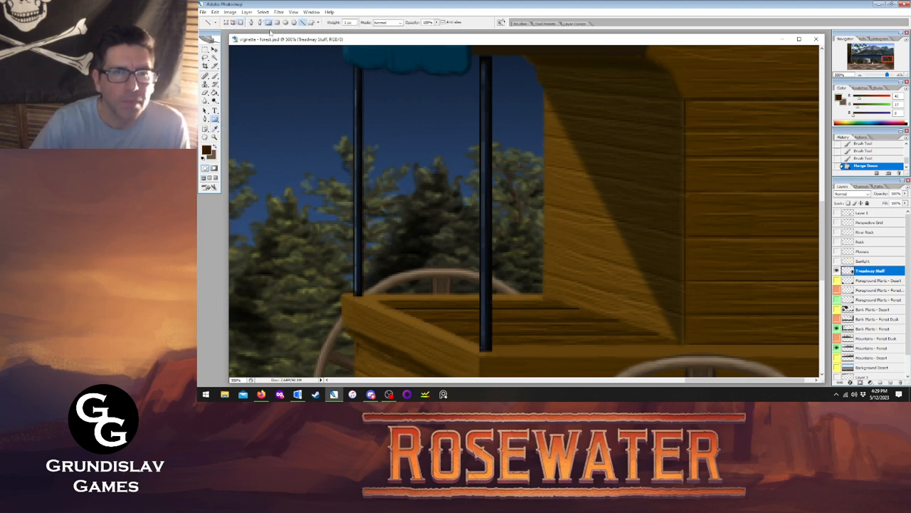
click(268, 22)
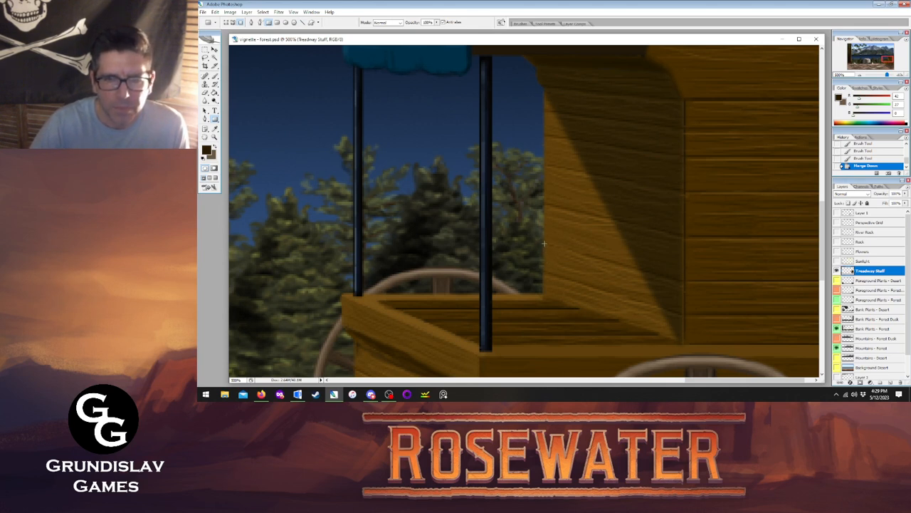
- Create a new layer named Bottles above the Treadway Stuff layer
click(246, 12)
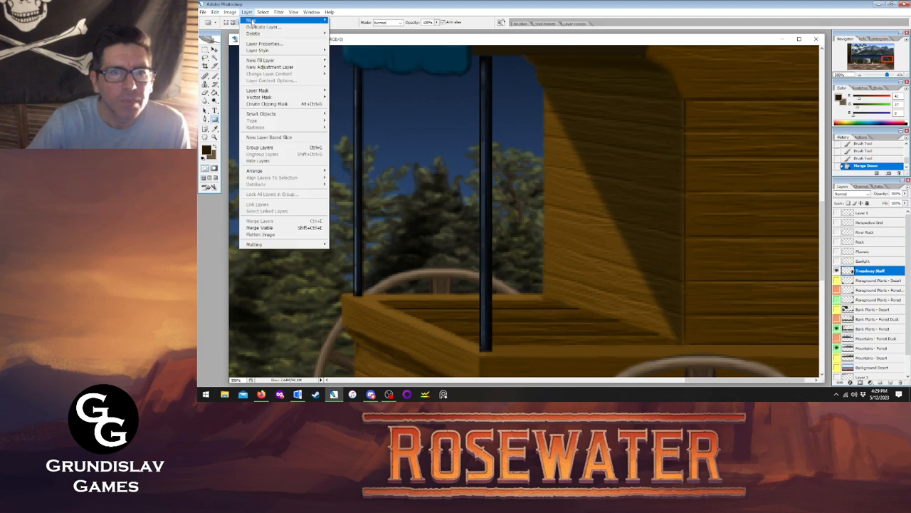
mouse_move(285, 20)
click(333, 21)
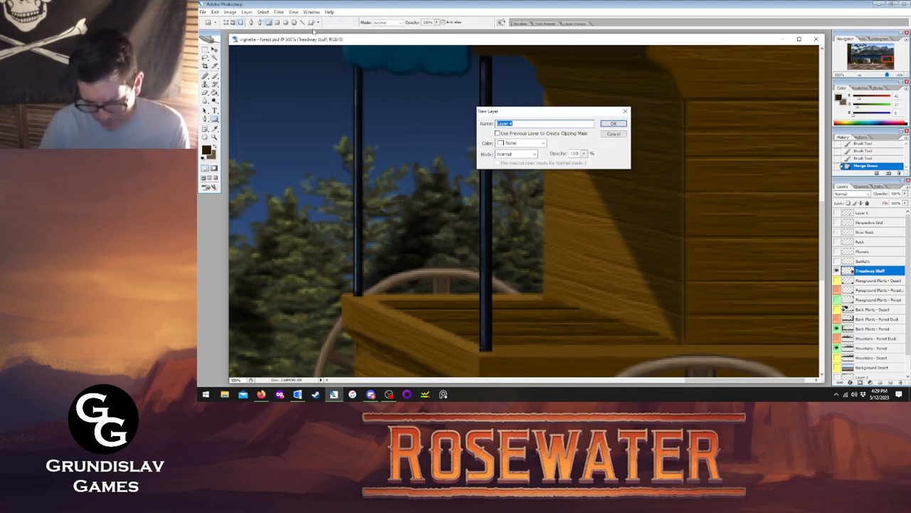
text(Bottles)
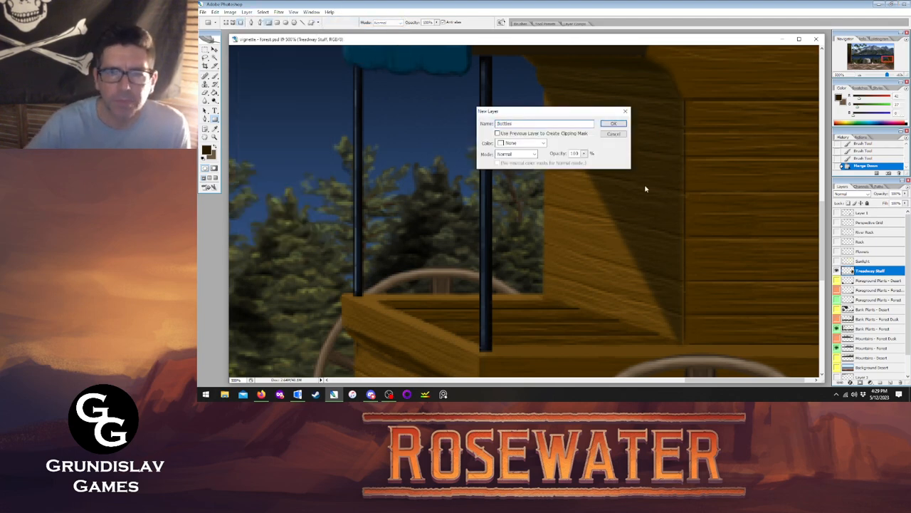
click(614, 124)
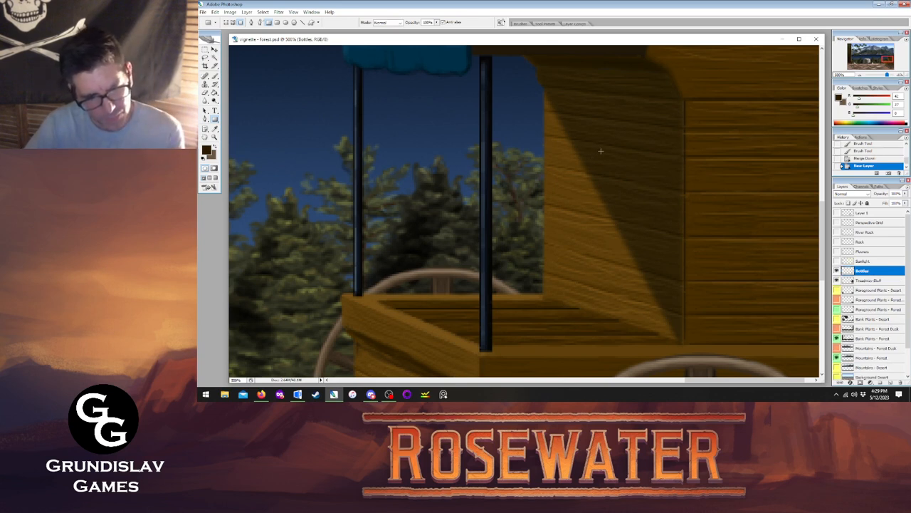
- Create a new layer named Gyroscope above the Bottles layer
click(247, 12)
mouse_move(252, 20)
click(342, 22)
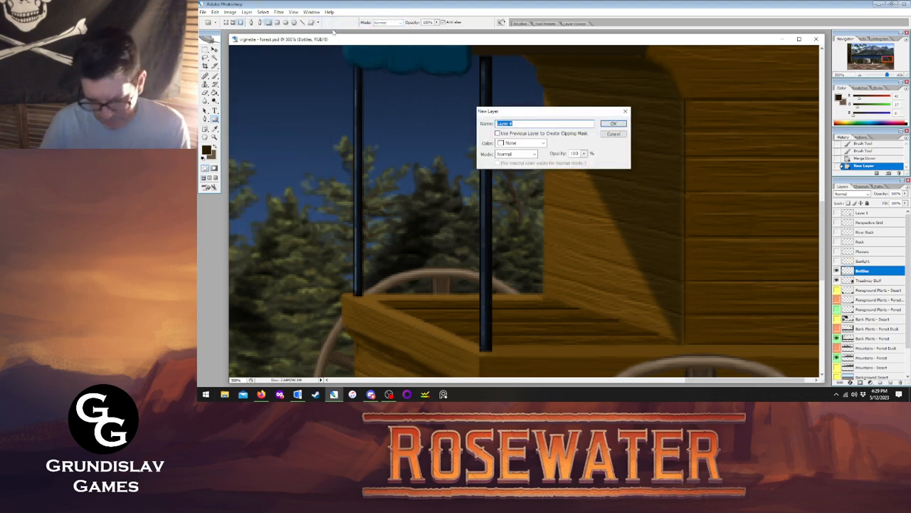
text(Gl)
text(roscope)
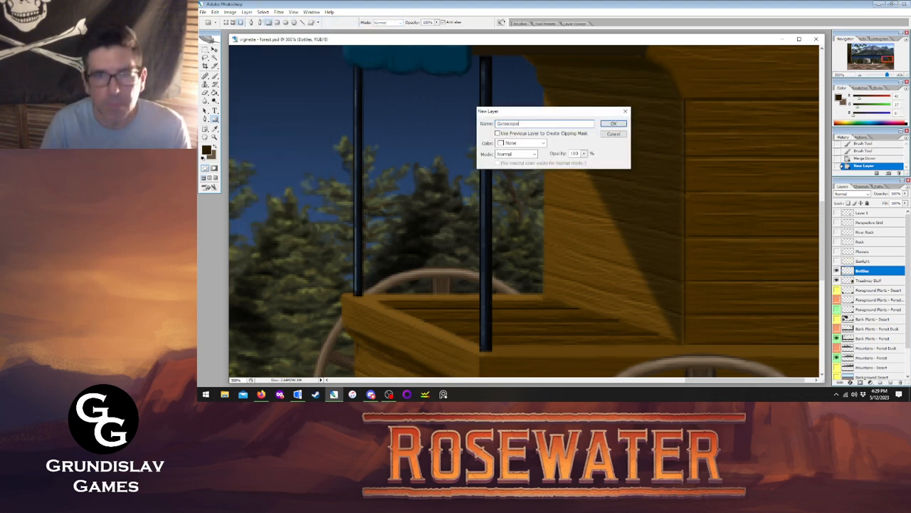
click(613, 123)
- Create a new layer named Timer above the Gyroscope layer
click(246, 12)
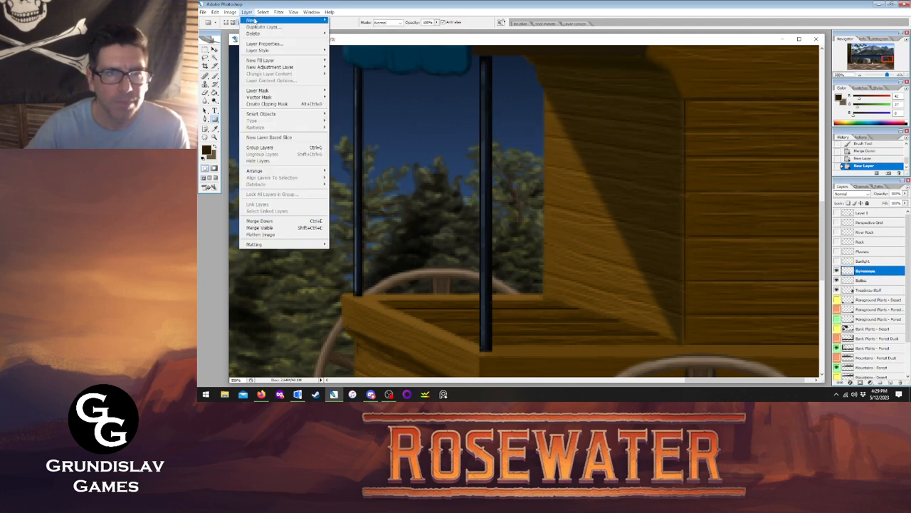
mouse_move(271, 21)
click(376, 21)
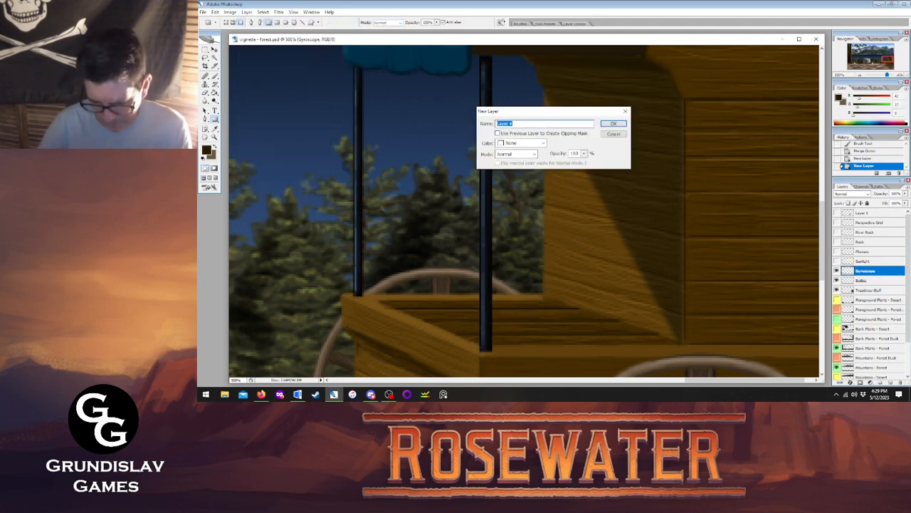
text(Tins)
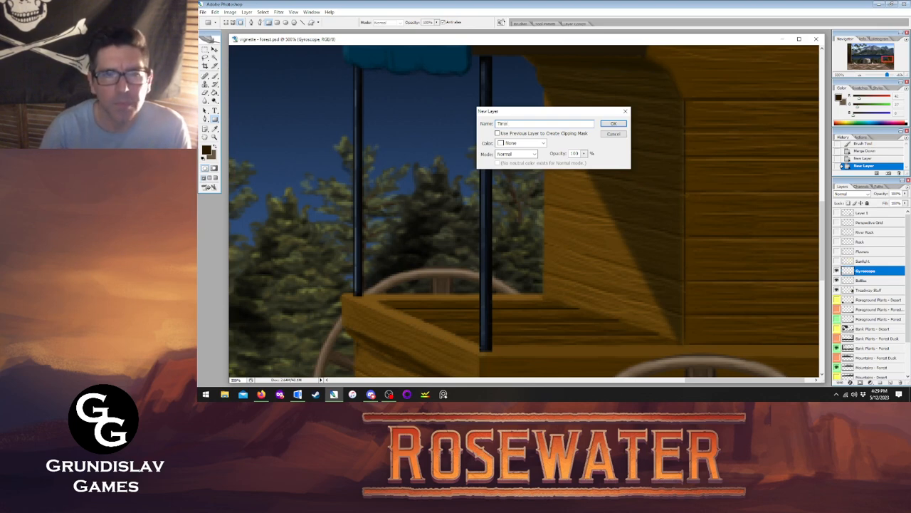
text(er)
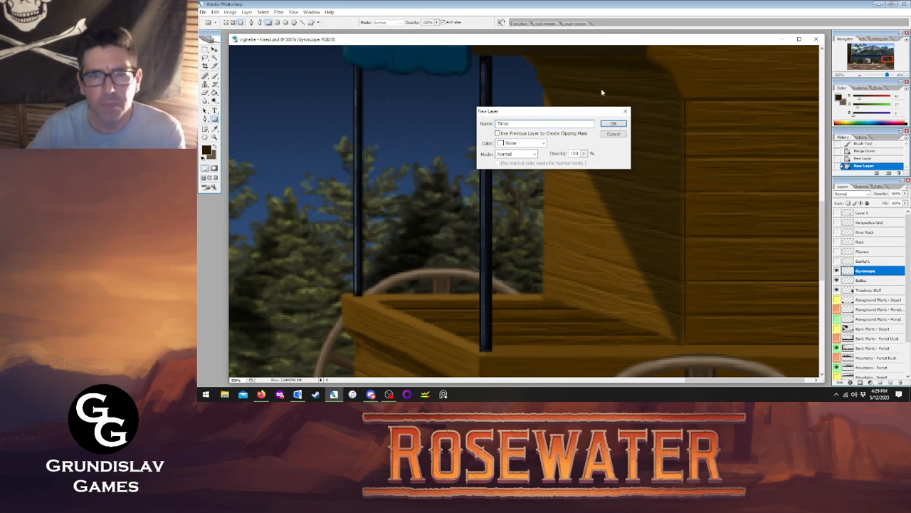
click(612, 123)
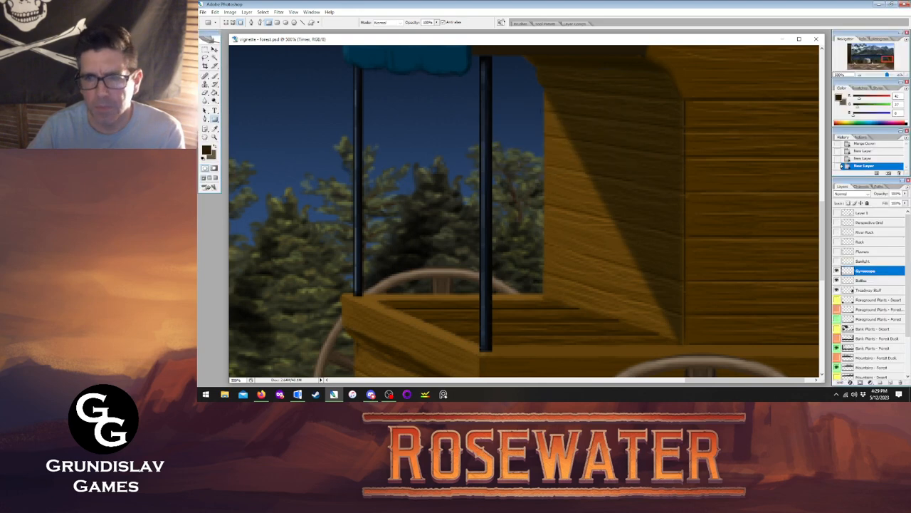
- Create a new layer named Lenses above the Timer layer
click(247, 12)
mouse_move(251, 20)
click(332, 20)
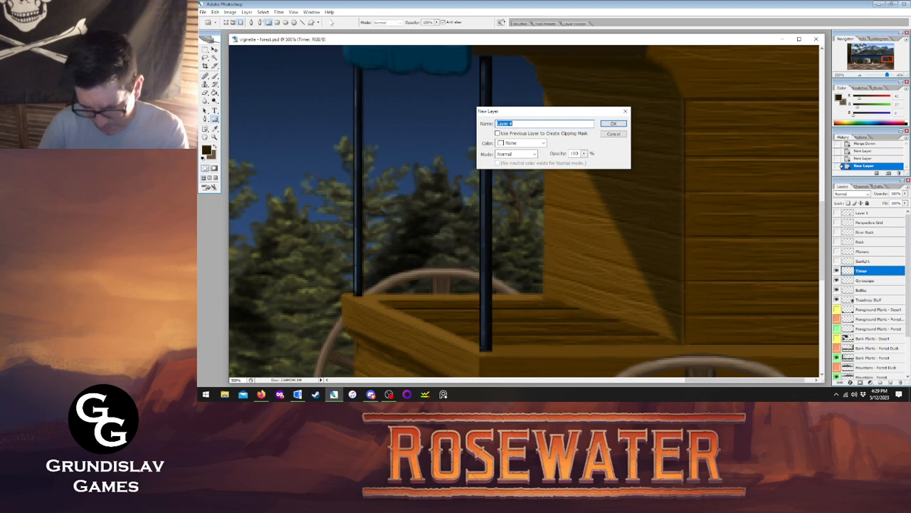
text(Lamps)
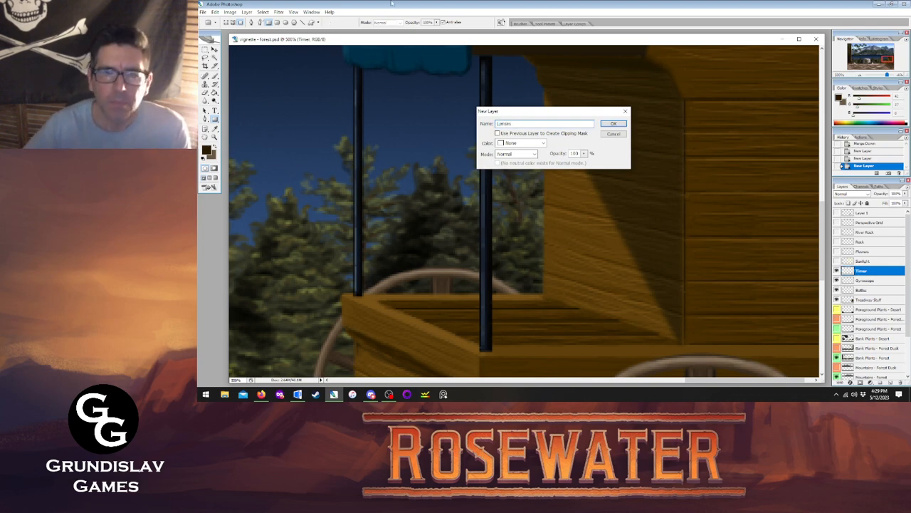
click(610, 124)
key(Tab)
key(Tab)
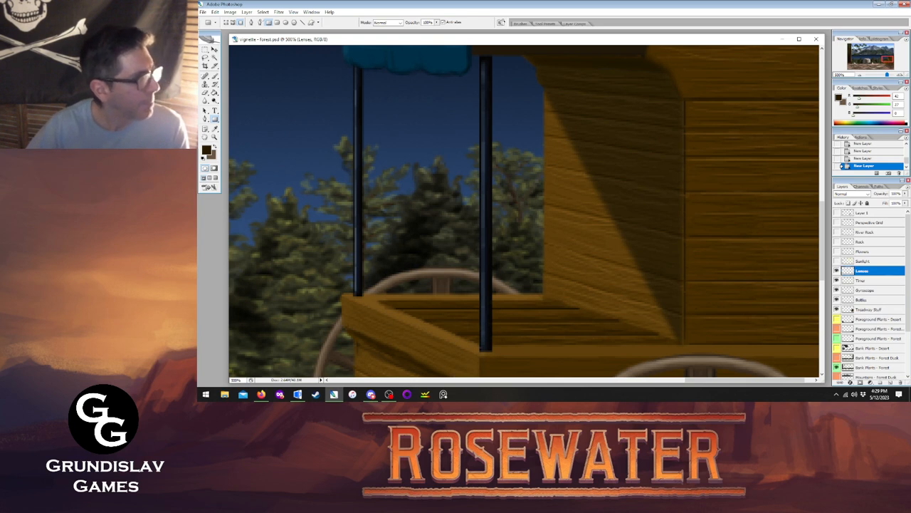
key(alt+Tab)
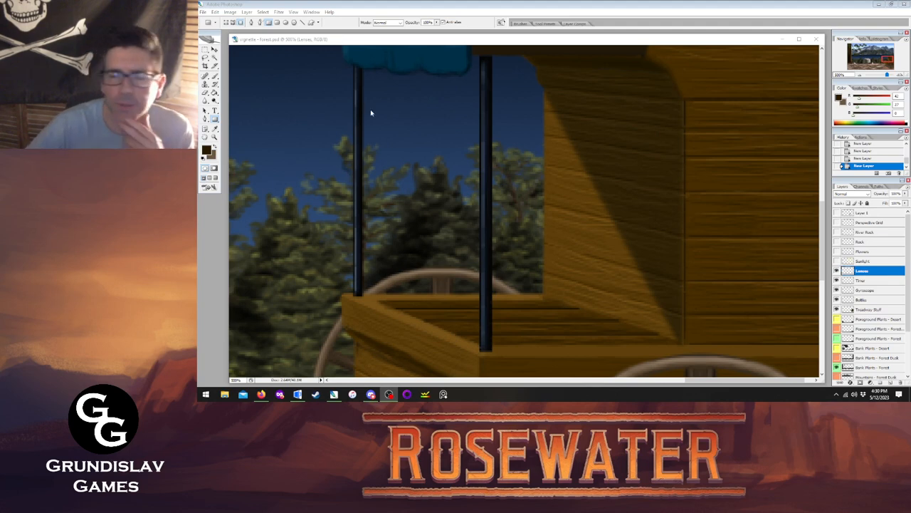
- Switch to the Brush tool and set the foreground to a golden orange
click(215, 76)
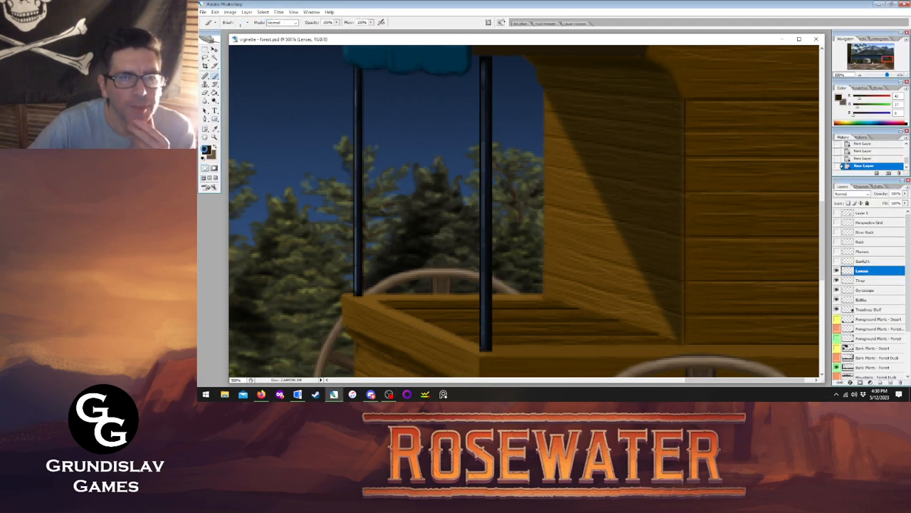
click(206, 150)
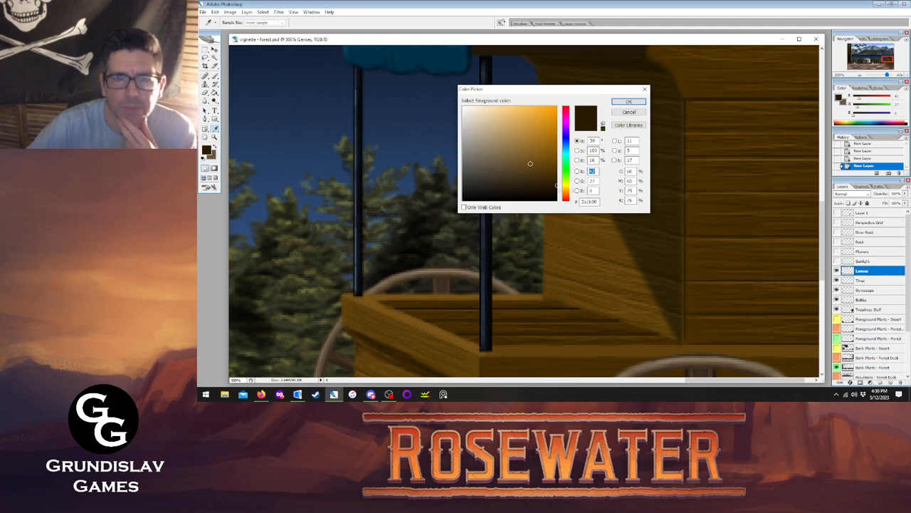
click(558, 151)
mouse_move(558, 151)
mouse_down()
mouse_move(533, 142)
mouse_move(546, 129)
mouse_up()
click(629, 102)
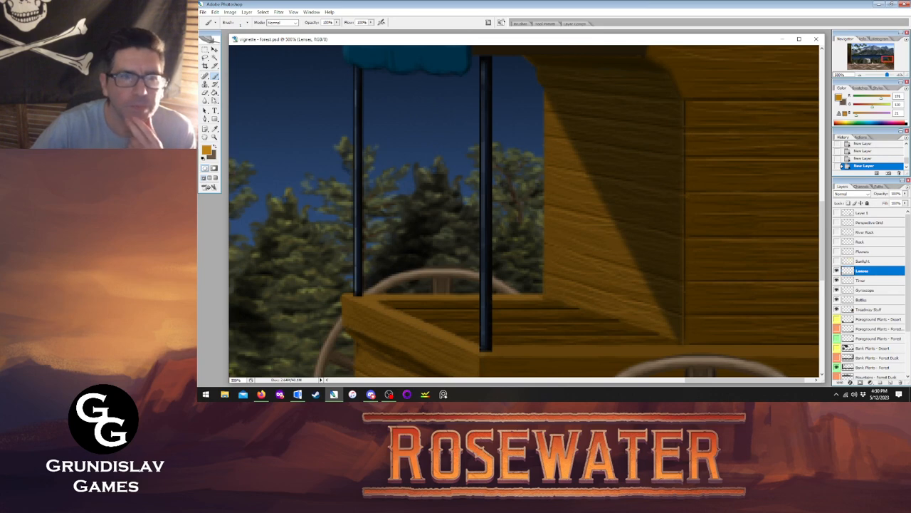
- Turn off Other Dynamics for the brush
click(488, 23)
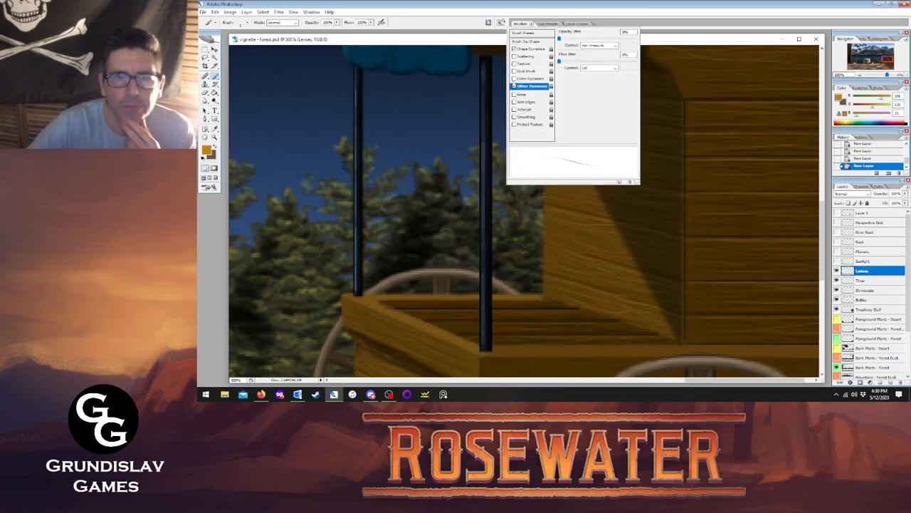
click(514, 86)
click(572, 4)
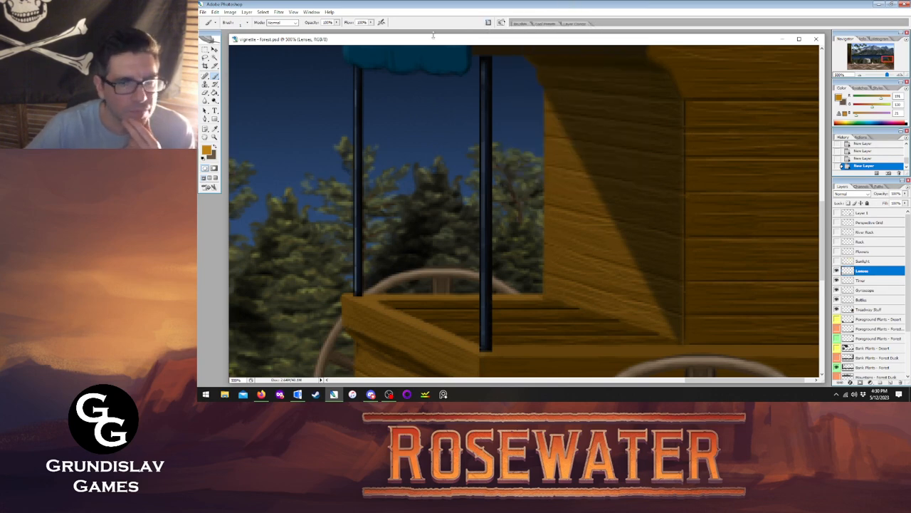
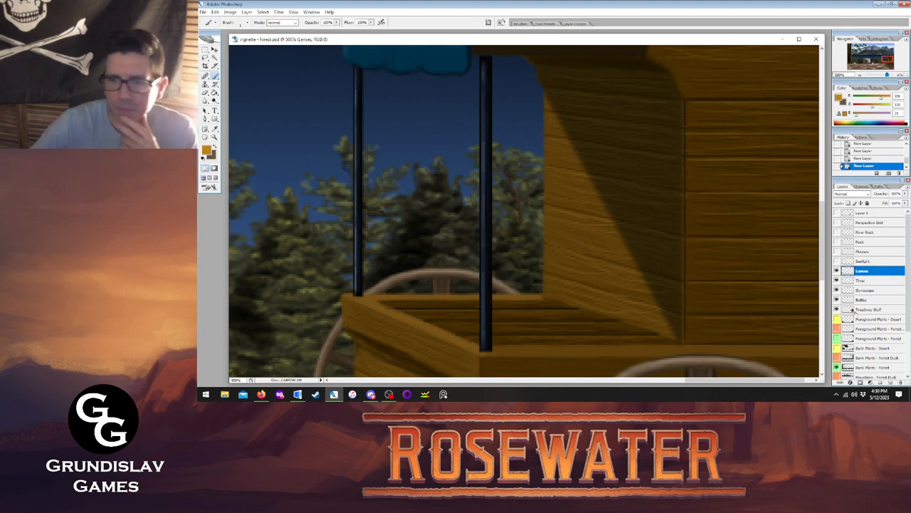
- Activate the Bottles layer and set the foreground to a dark reddish brown
click(871, 300)
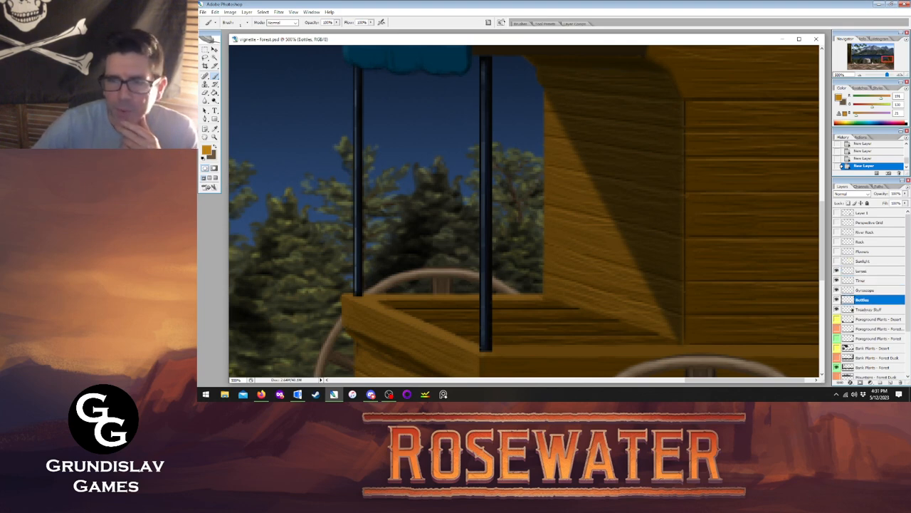
click(206, 151)
drag(545, 184, 562, 172)
click(565, 196)
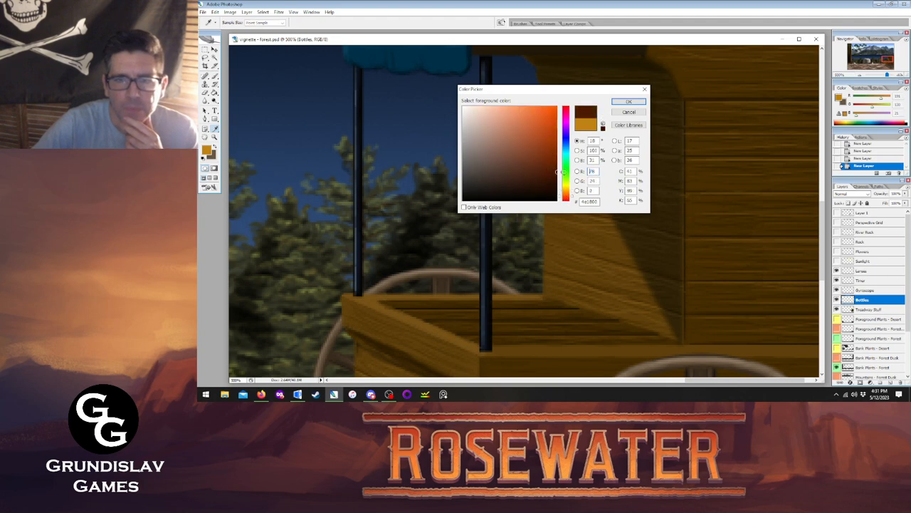
click(628, 101)
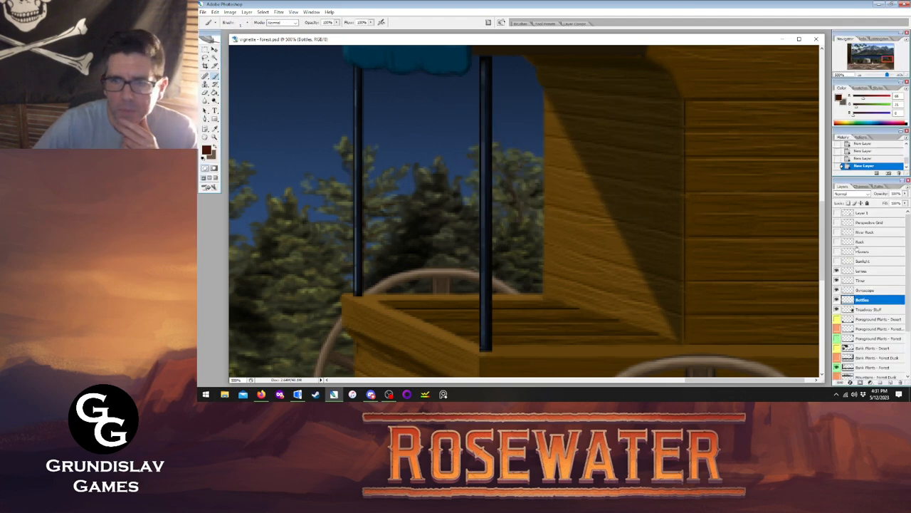
- Show the character sprite layer for scale and paint one vertical half of a reddish-brown bottle at the near end of the wagon's floorboards
click(838, 213)
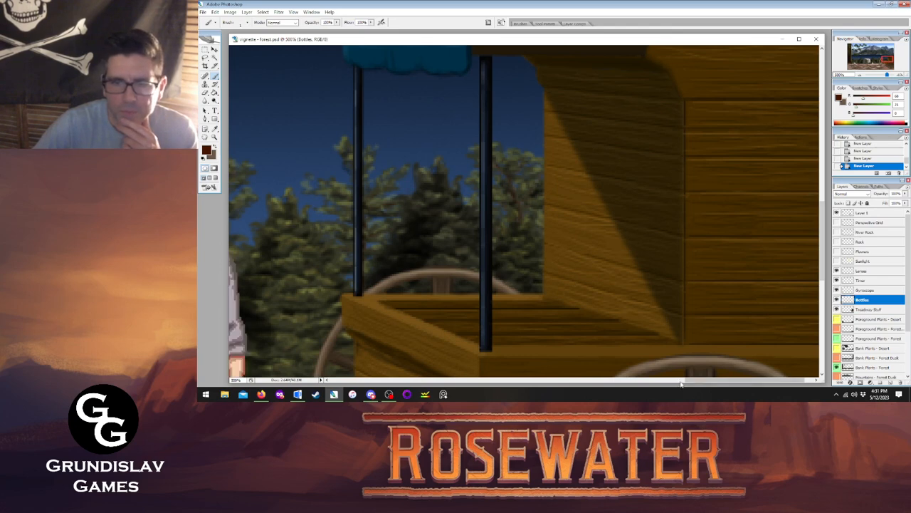
drag(692, 380, 660, 382)
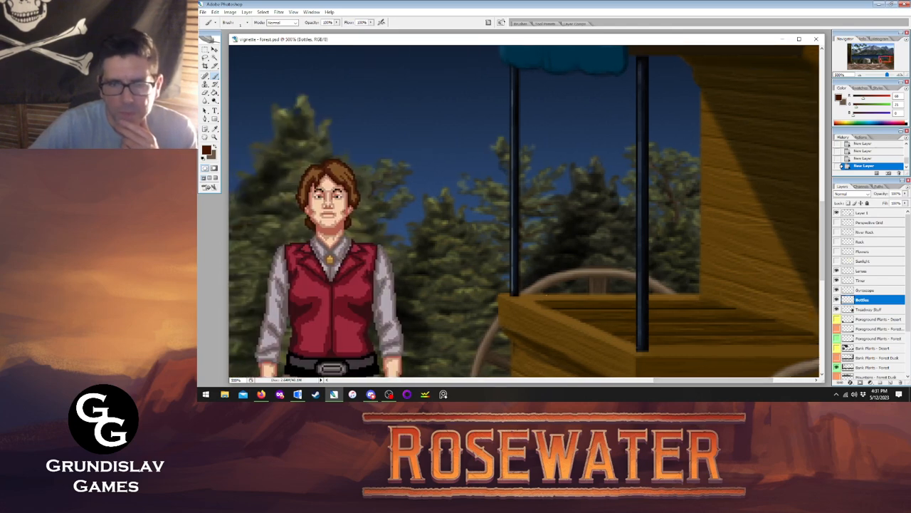
drag(550, 294, 555, 264)
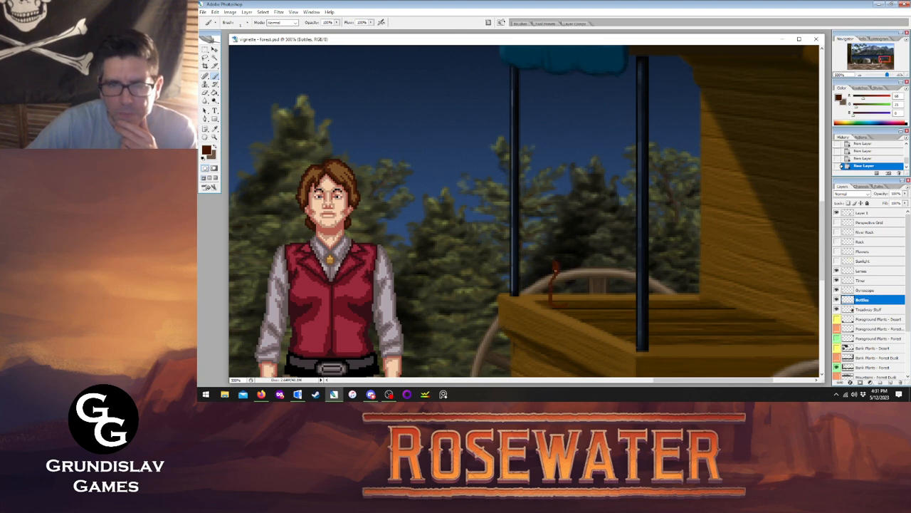
drag(555, 264, 556, 264)
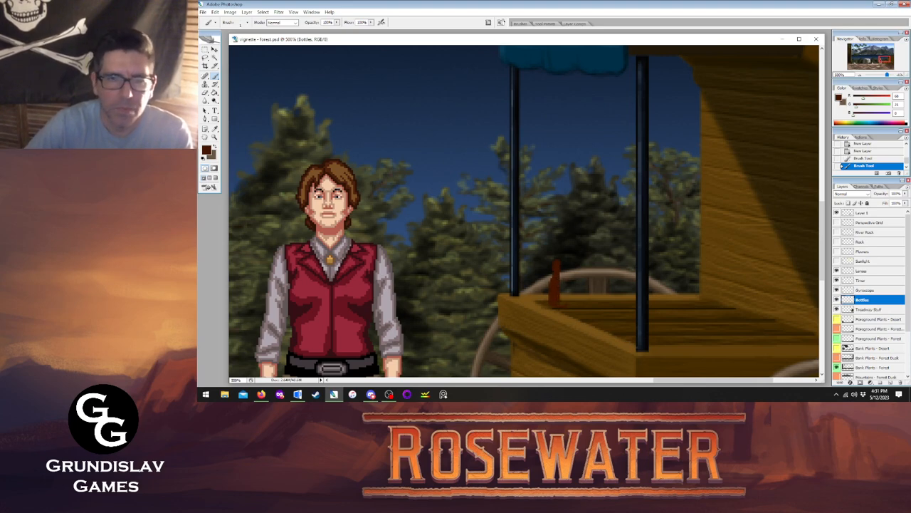
- Copy the painted reddish-brown bottle half onto its own layer and flip the copy horizontally
key(m)
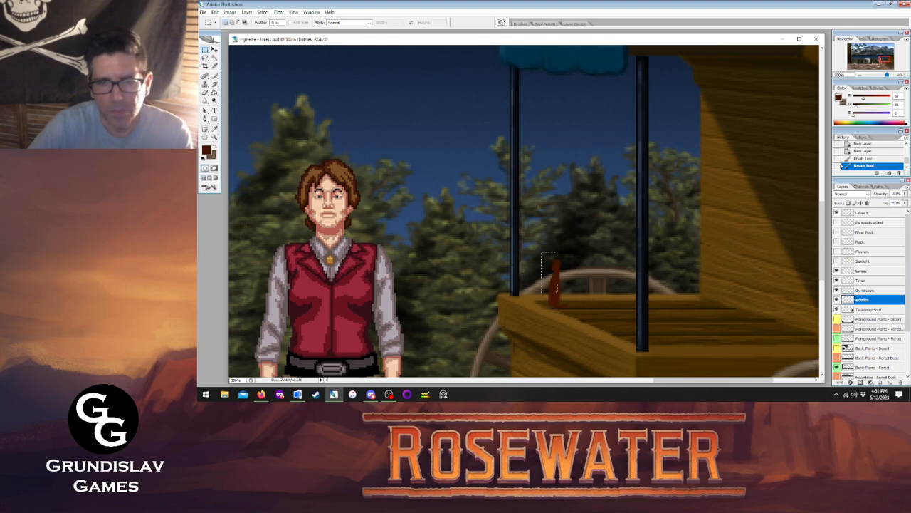
drag(557, 292, 560, 311)
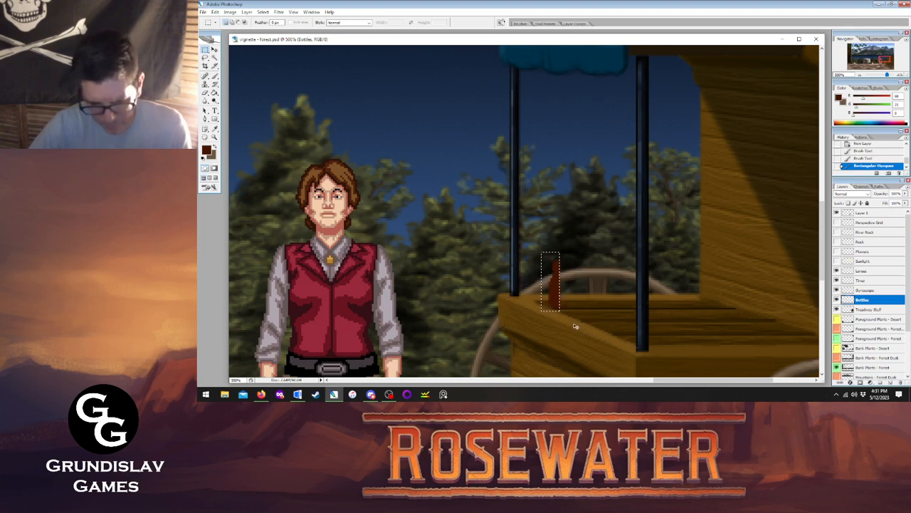
key(ctrl+c)
key(ctrl+v)
click(214, 12)
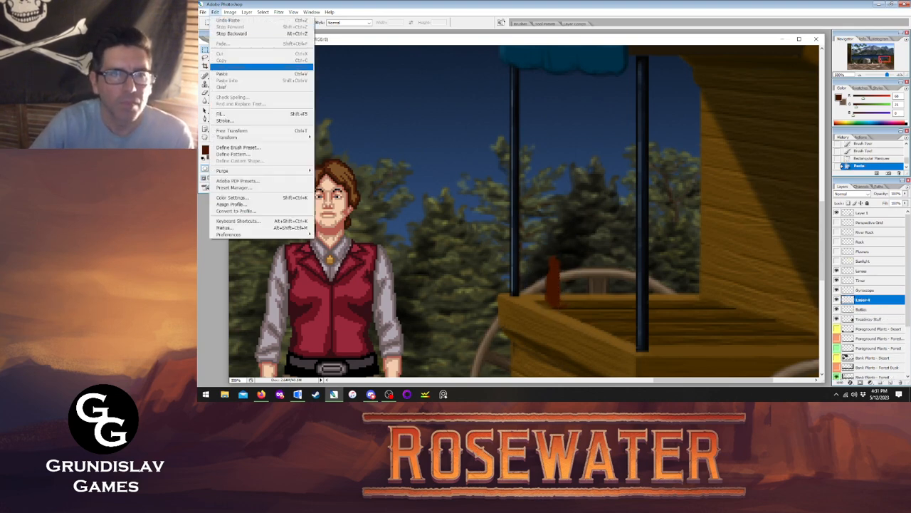
mouse_move(234, 138)
click(344, 214)
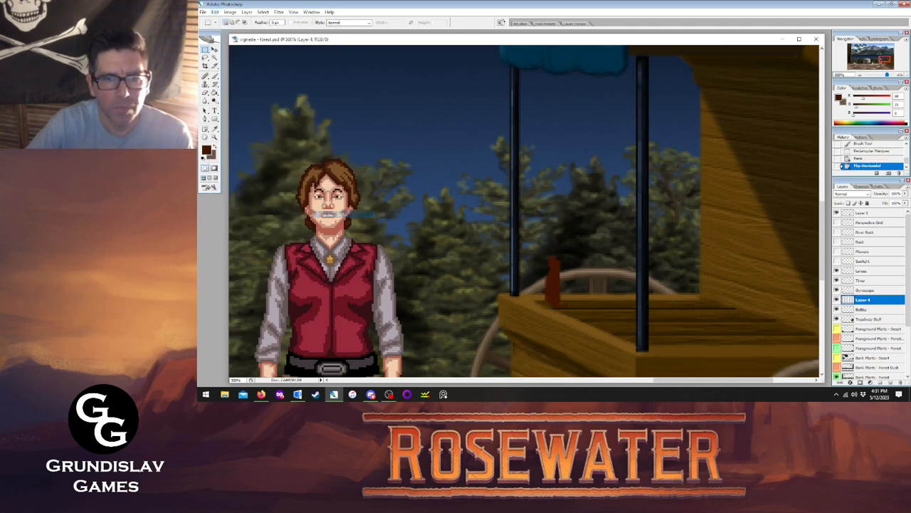
- Align the flipped half with the original to complete the reddish-brown bottle, and merge it down into the Bottles layer
click(215, 49)
drag(583, 269, 598, 265)
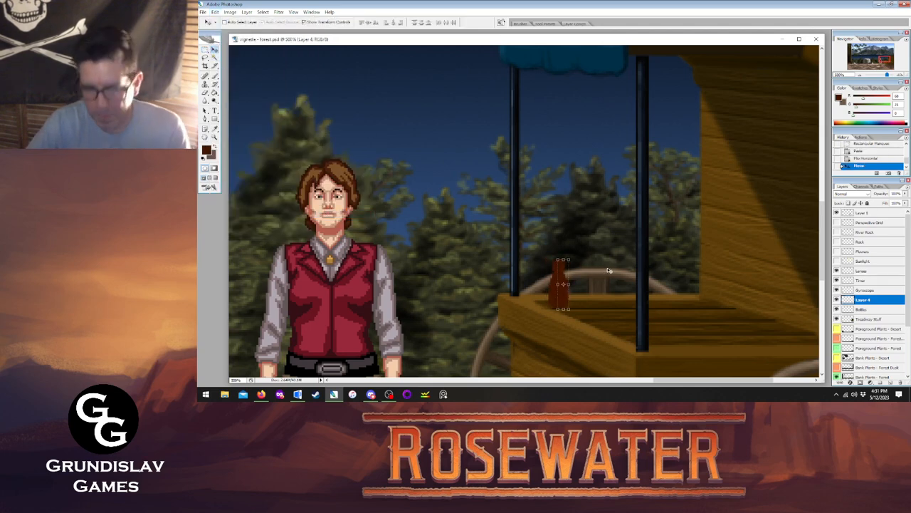
key(ctrl+e)
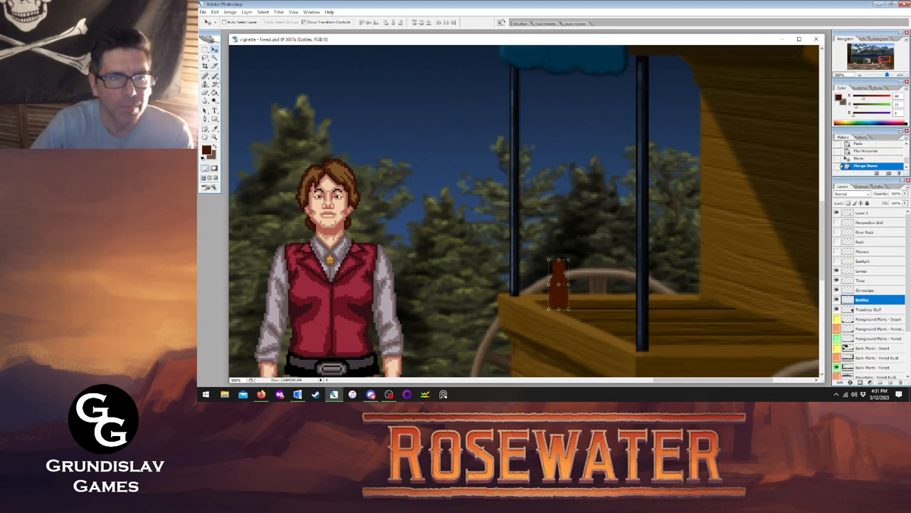
- Set the brush to a dark green and paint one vertical half of a shorter bottle just right of the reddish-brown one
click(215, 76)
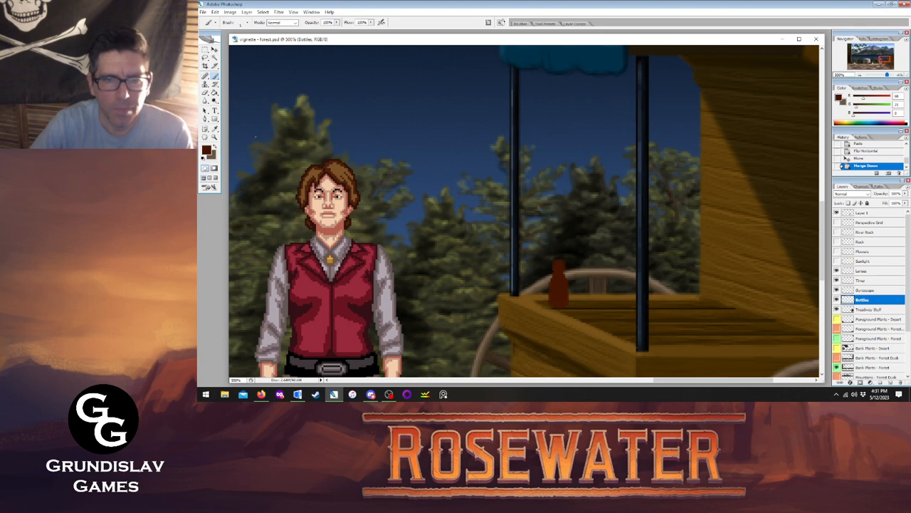
click(206, 149)
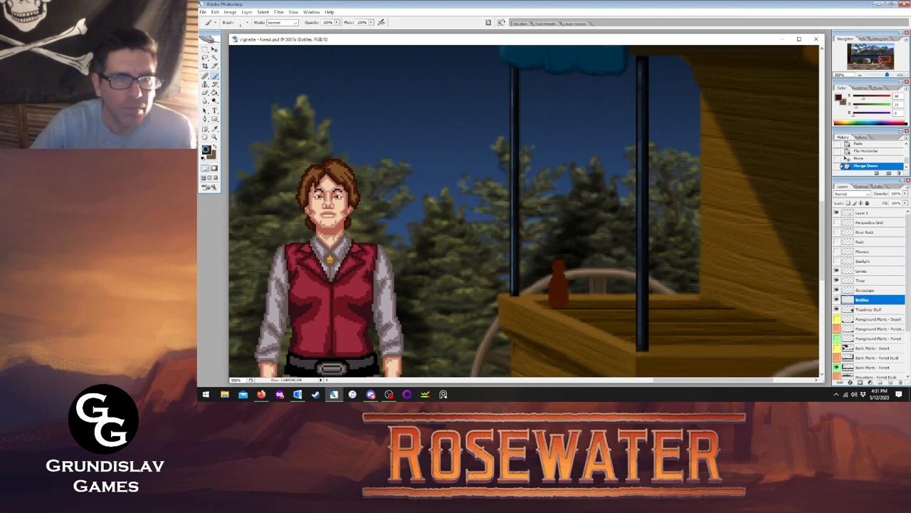
click(568, 176)
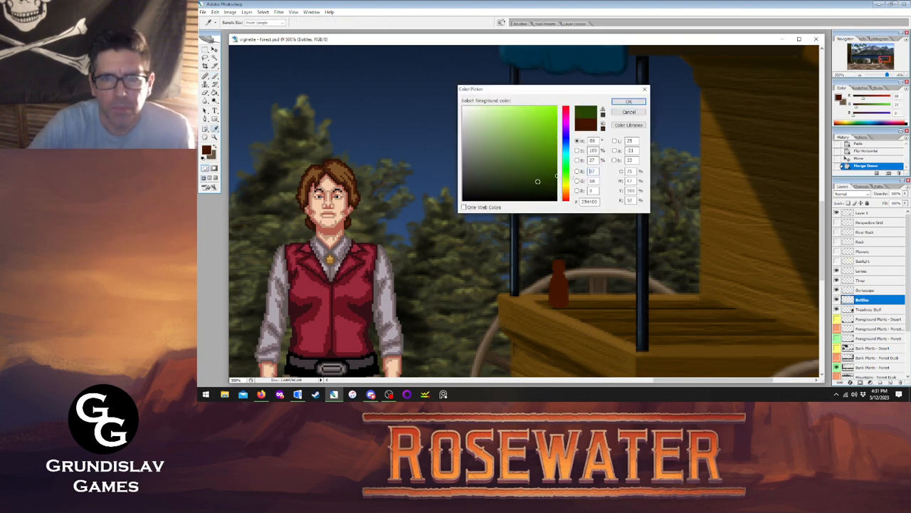
click(551, 185)
click(629, 102)
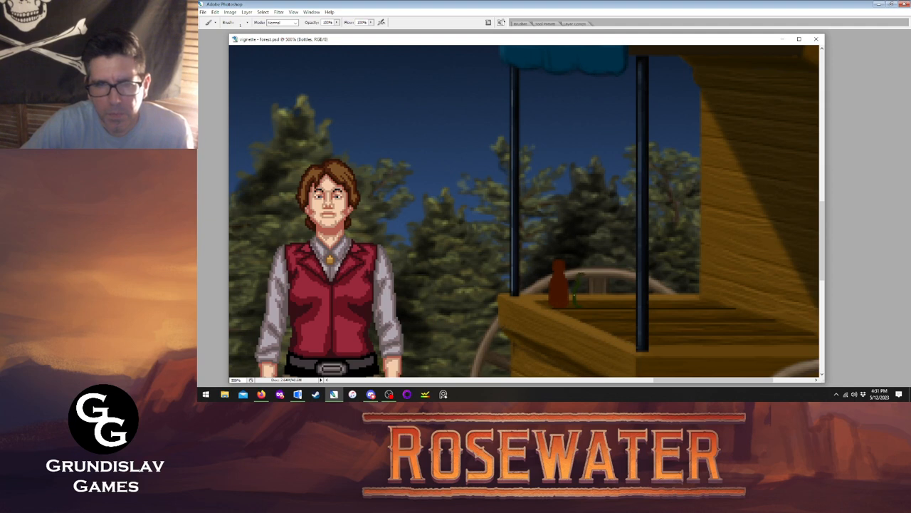
drag(582, 278, 579, 304)
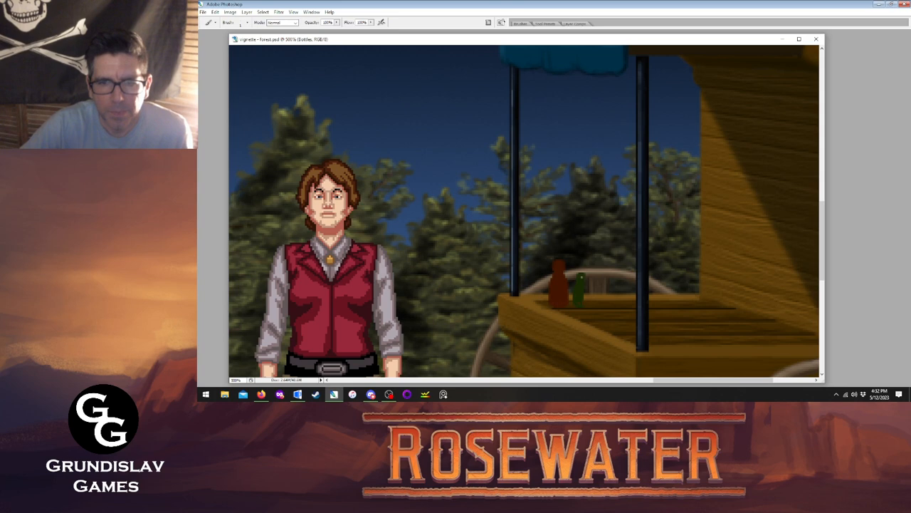
key(Tab)
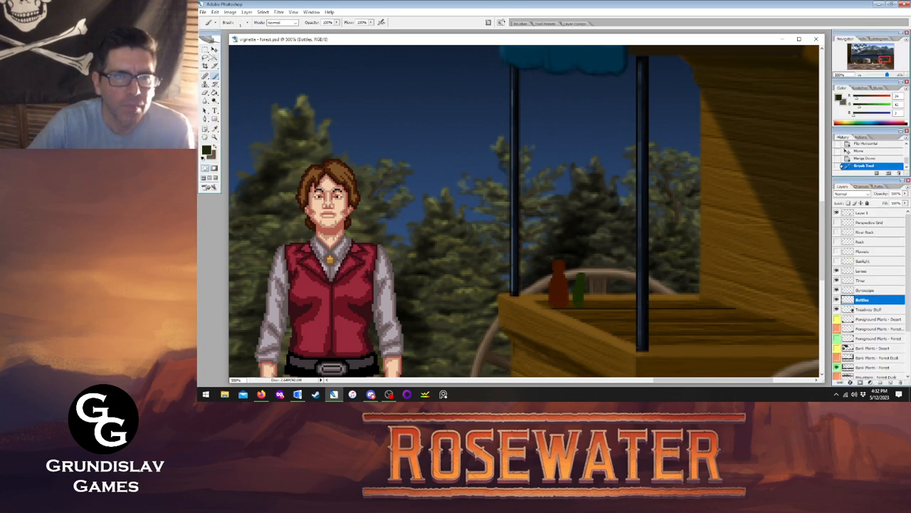
- Copy the painted green bottle half onto its own layer and flip the copy horizontally
key(m)
drag(572, 270, 586, 309)
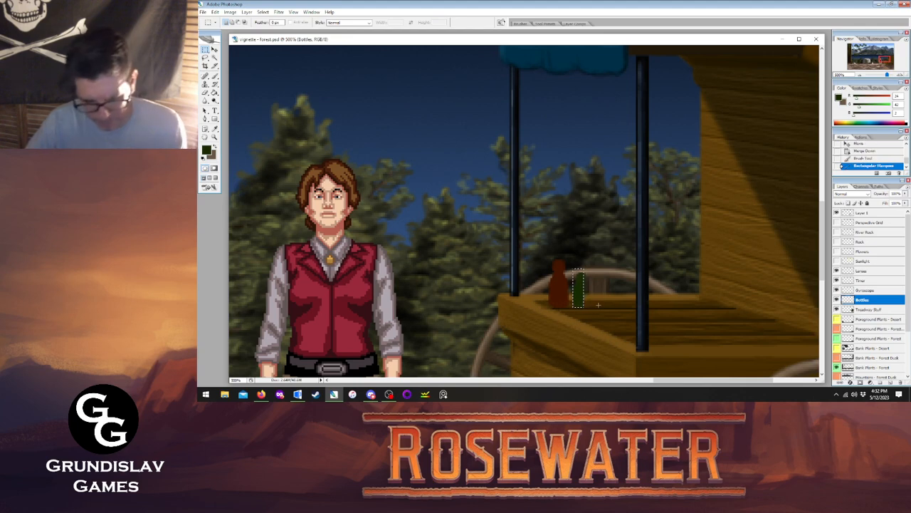
key(ctrl+c)
key(ctrl+v)
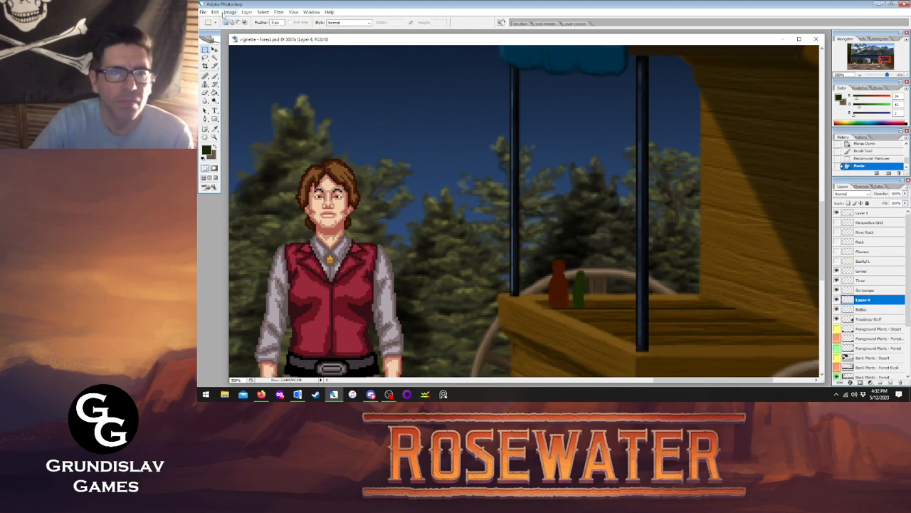
click(215, 12)
mouse_move(306, 138)
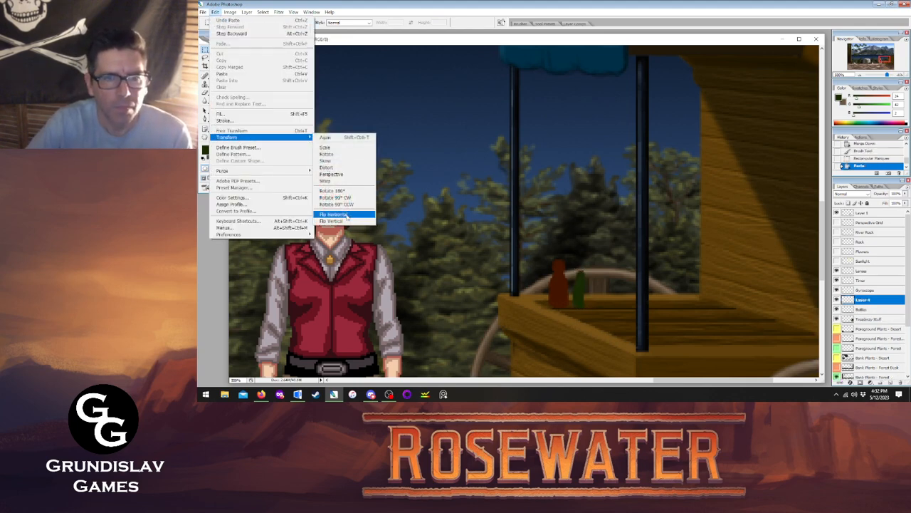
click(333, 213)
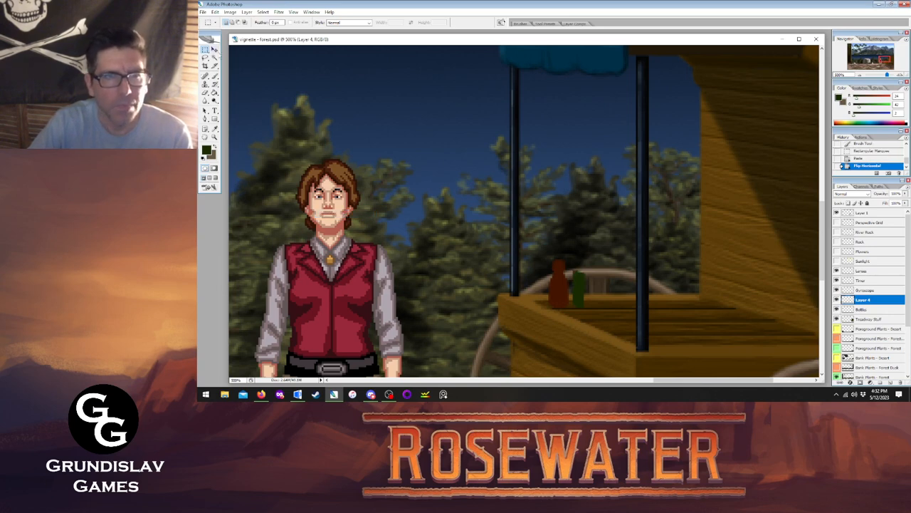
- Nudge the flipped half to the right to complete the green bottle, and merge it down into the Bottles layer
click(214, 48)
key(Right)
key(Right)
key(Right)
key(Left)
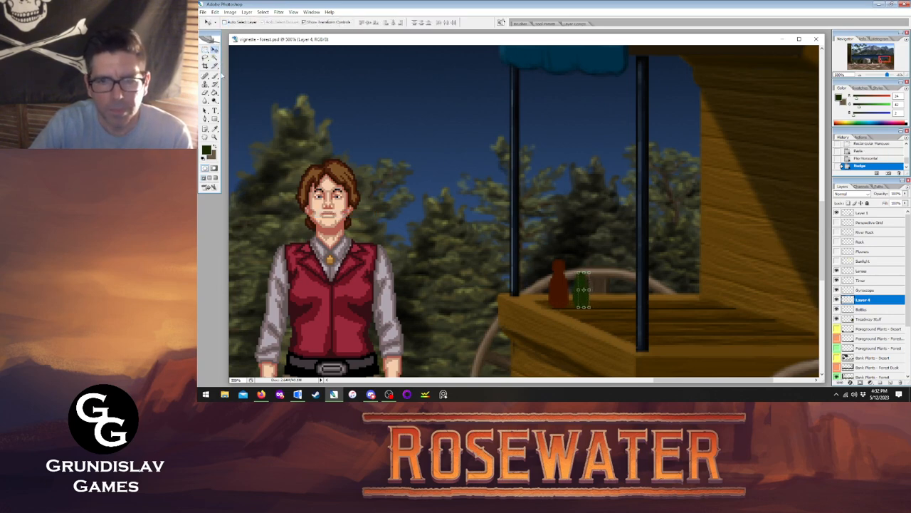
key(ctrl+e)
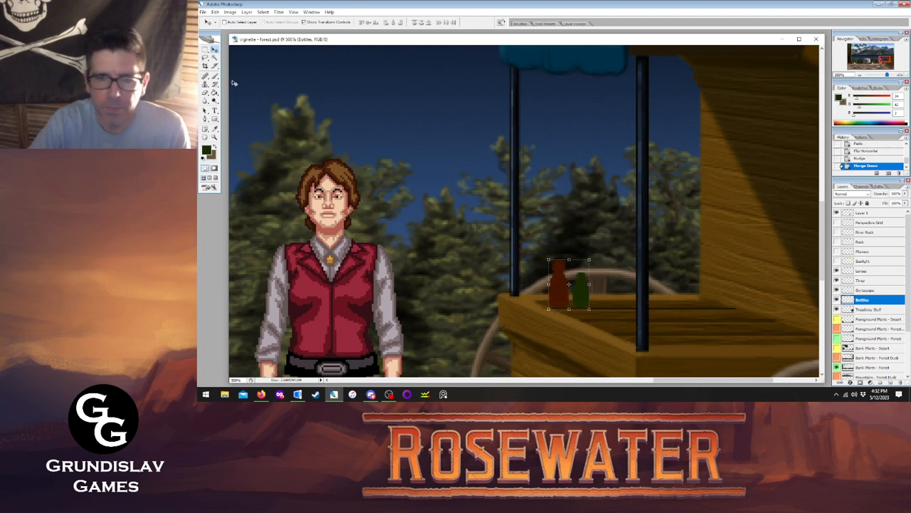
- Set the brush to a dark blue and paint one vertical half of a taller bottle just right of the green one
key(b)
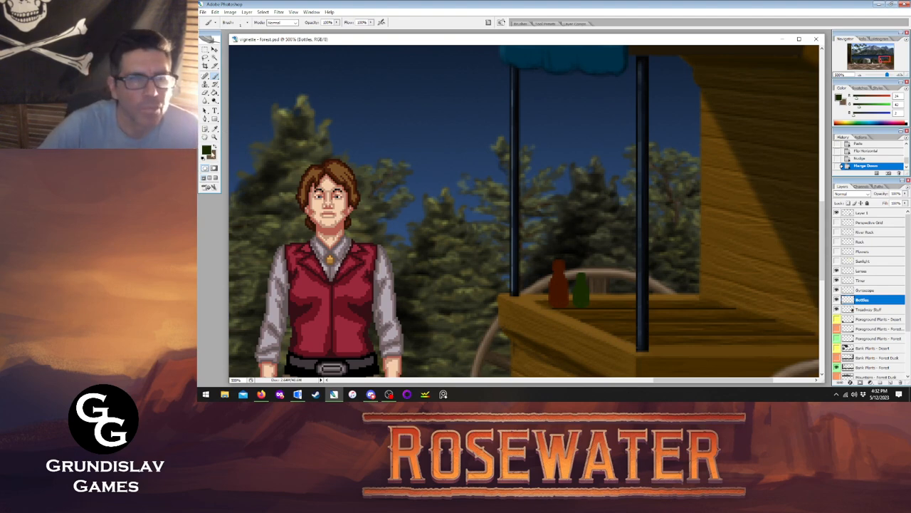
click(207, 151)
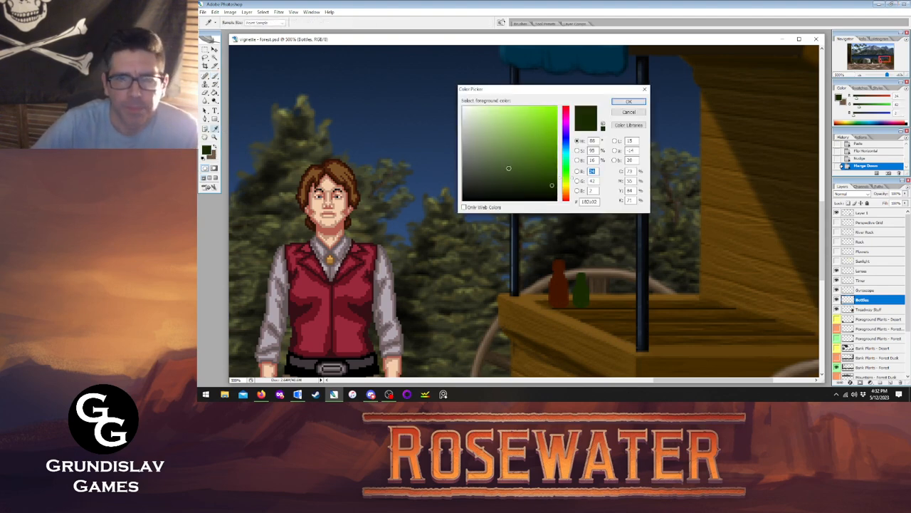
click(566, 142)
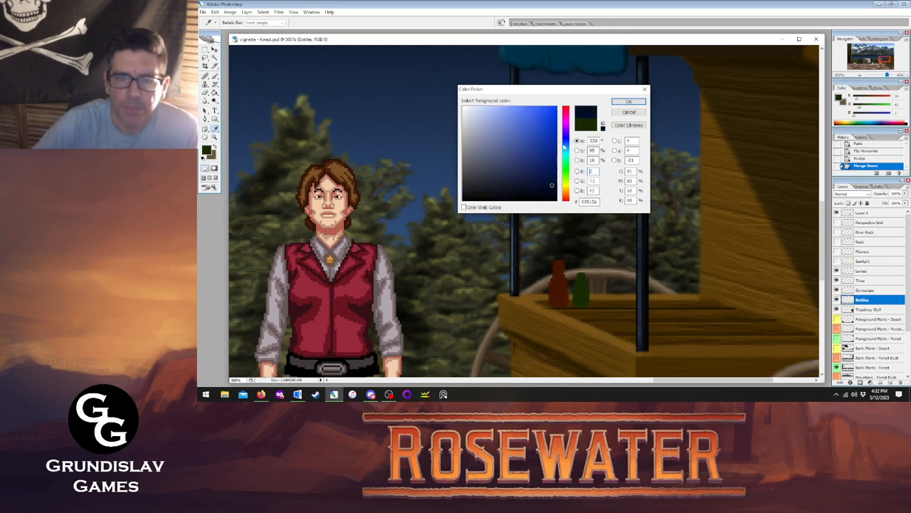
drag(538, 167, 557, 185)
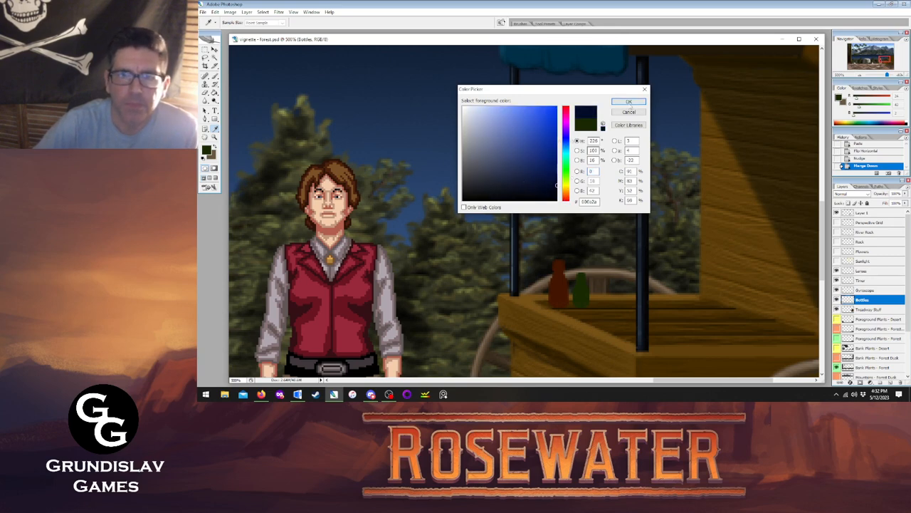
click(628, 102)
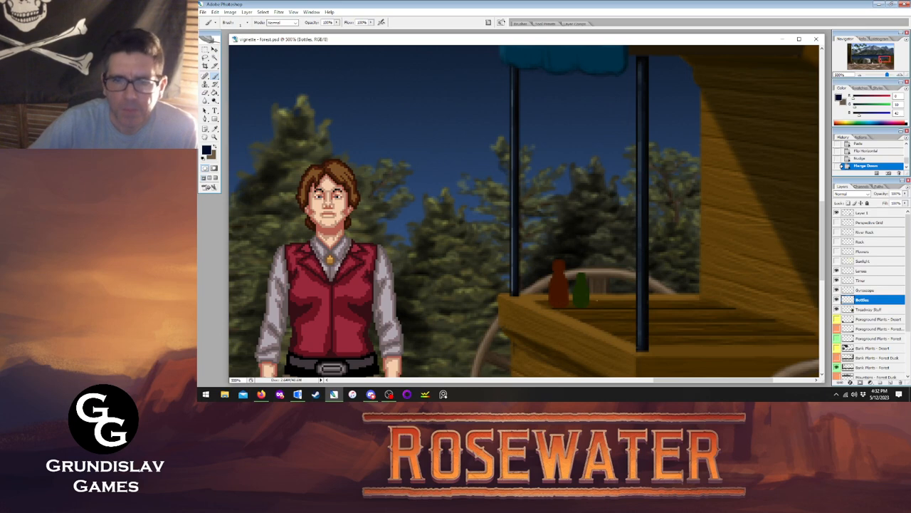
key(Tab)
drag(594, 304, 602, 257)
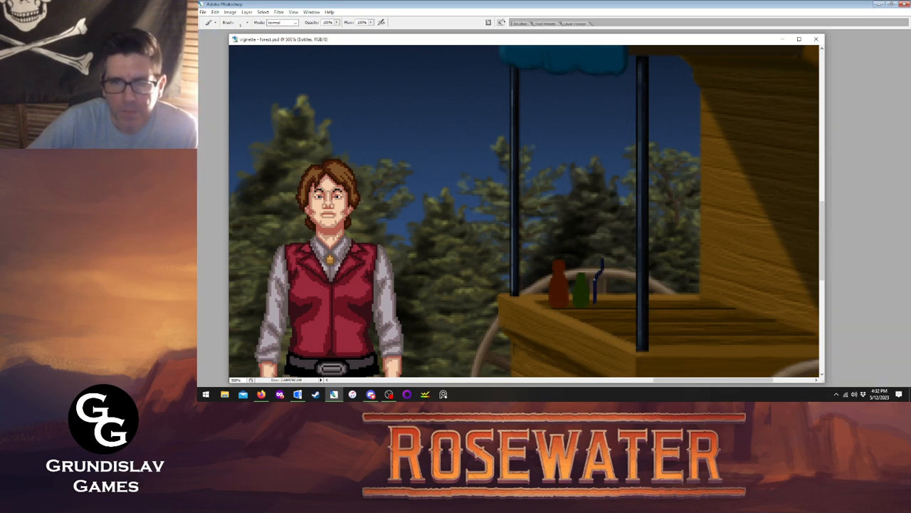
drag(599, 304, 610, 304)
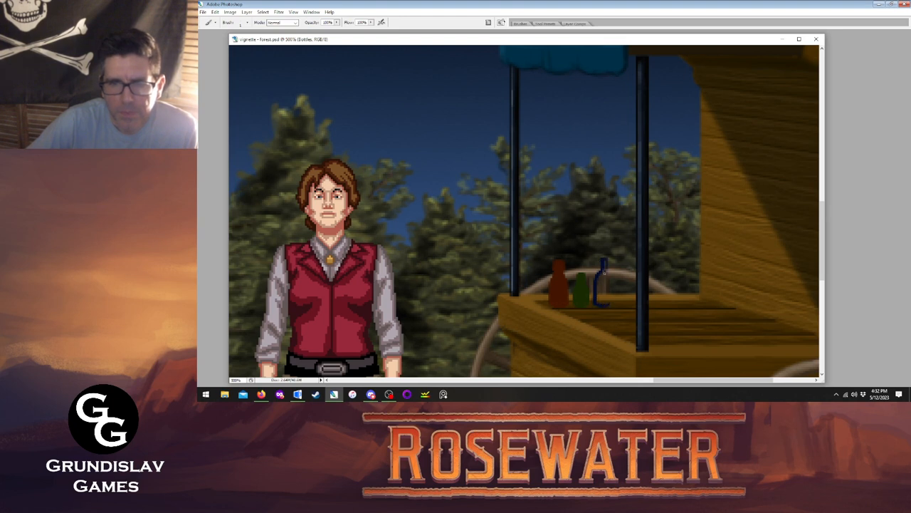
mouse_move(606, 261)
mouse_down()
mouse_move(606, 296)
mouse_move(601, 302)
mouse_move(599, 283)
mouse_move(597, 296)
mouse_up()
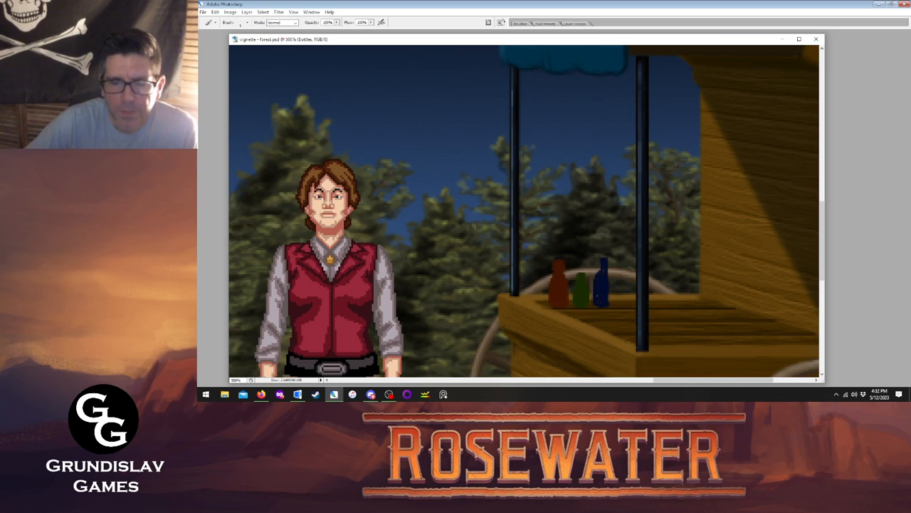
key(Tab)
- Copy the painted blue bottle half onto its own layer, nudge it up into place and flip it horizontally
key(m)
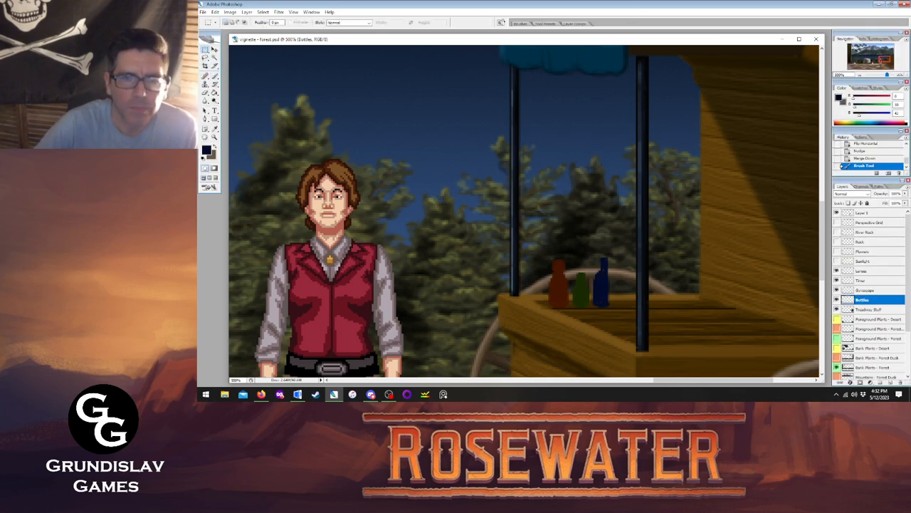
drag(594, 256, 606, 309)
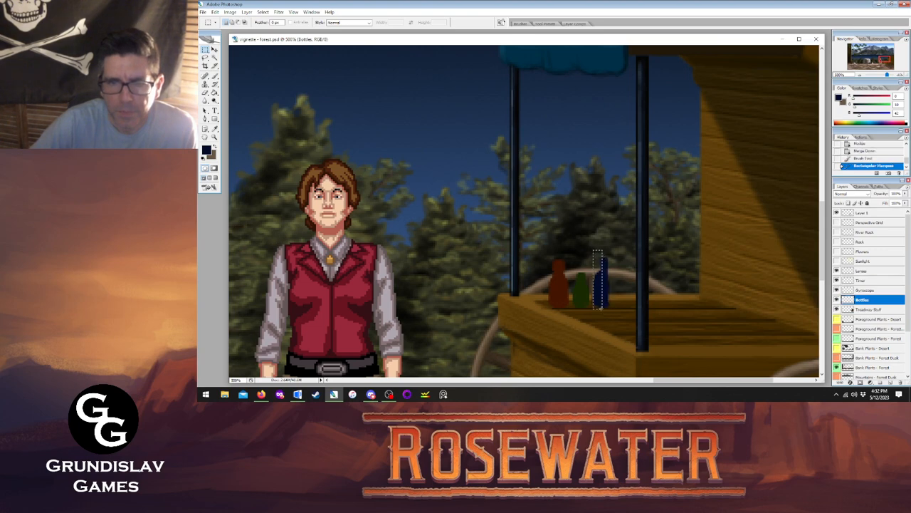
drag(601, 309, 603, 310)
drag(592, 247, 607, 313)
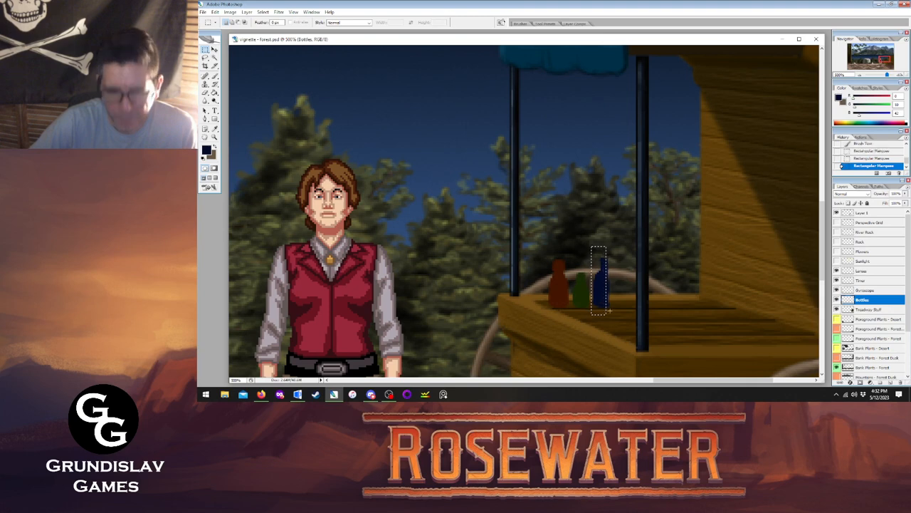
key(ctrl+c)
key(ctrl+v)
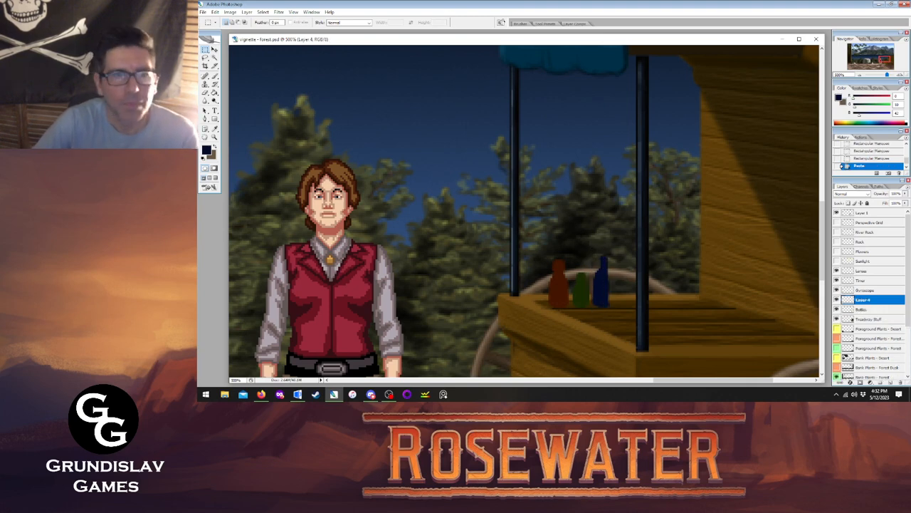
click(215, 50)
key(Up)
click(214, 12)
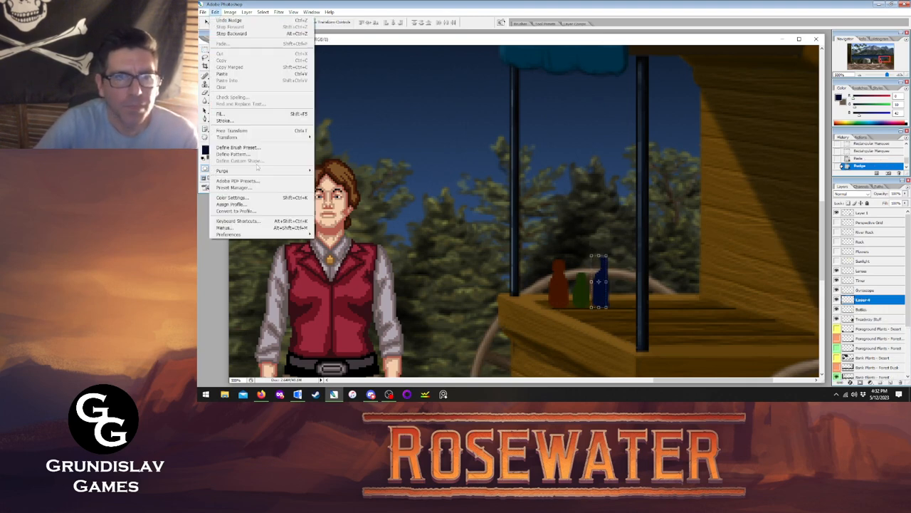
mouse_move(249, 137)
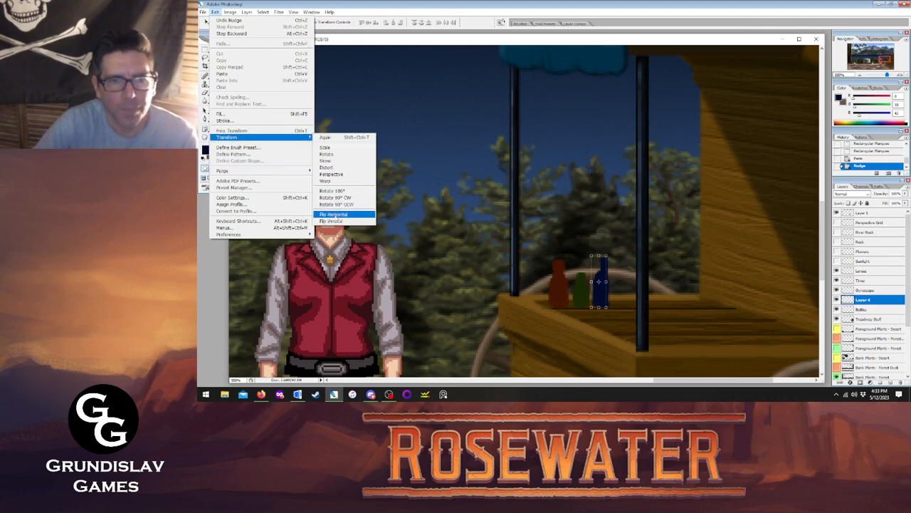
click(333, 214)
- Nudge the flipped half to the right to complete the blue bottle, and merge it down into the Bottles layer
key(Right)
key(Right)
key(Right)
key(Right)
key(Right)
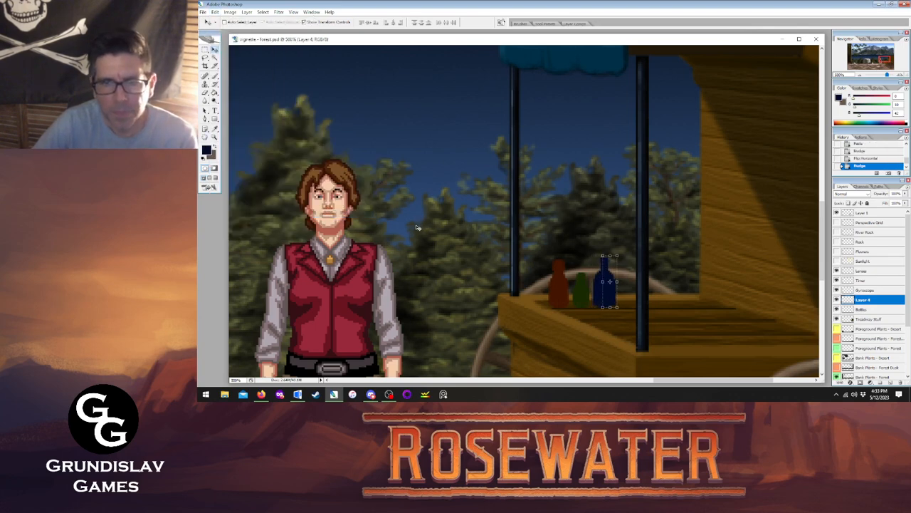
key(ctrl+e)
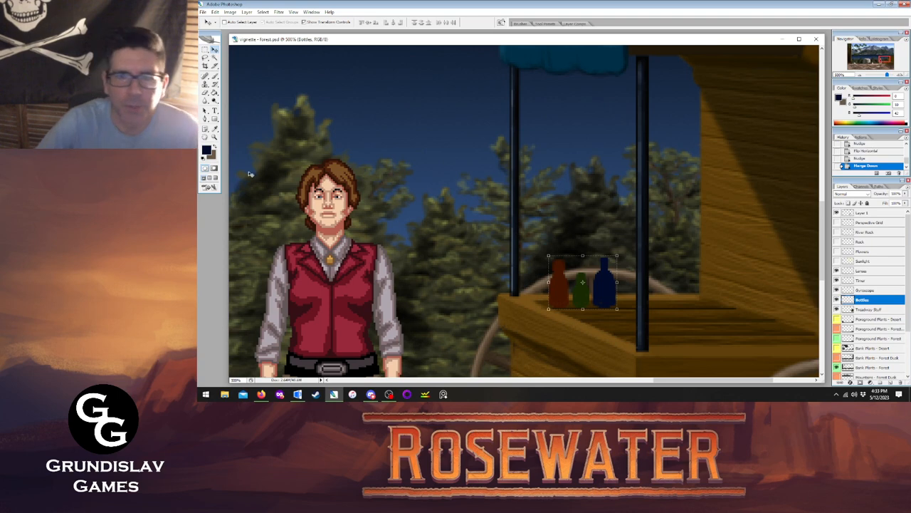
- Sample the reddish-brown bottle's color up close and choose a near-black shade of it as the foreground color
click(215, 138)
drag(521, 225, 657, 328)
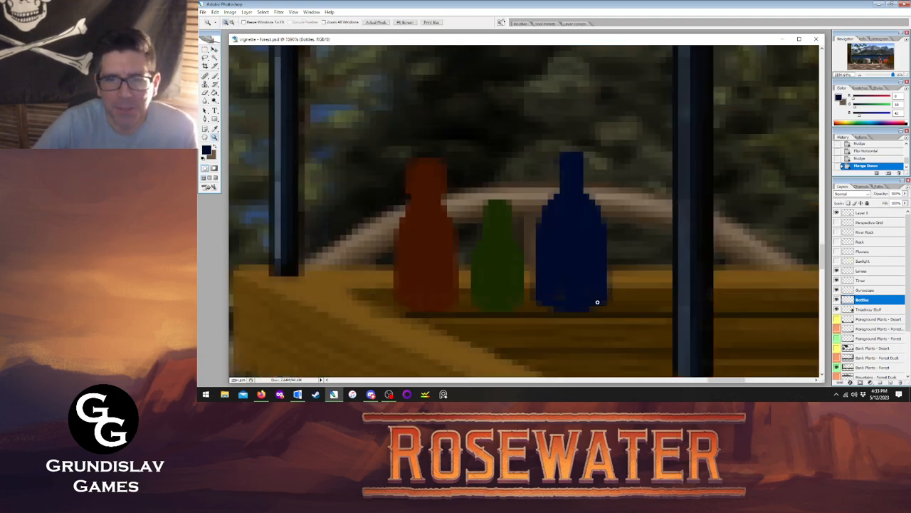
click(214, 128)
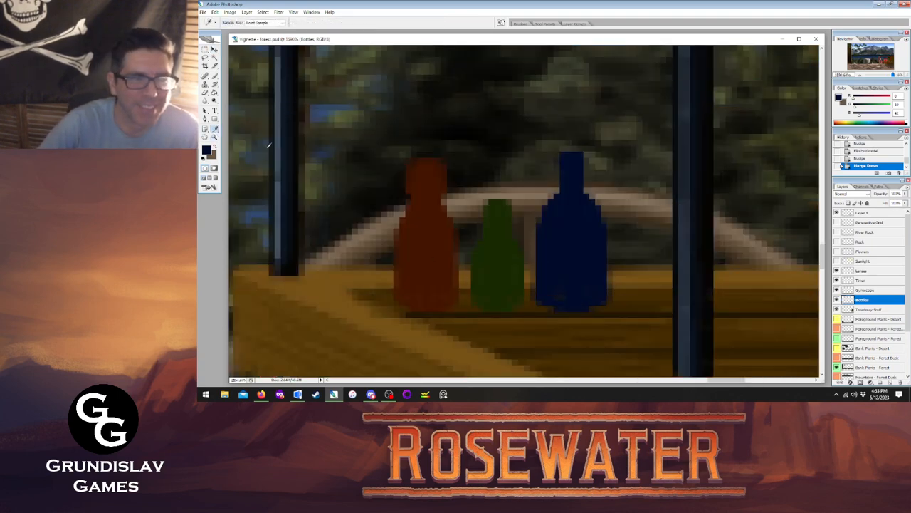
click(427, 240)
click(207, 150)
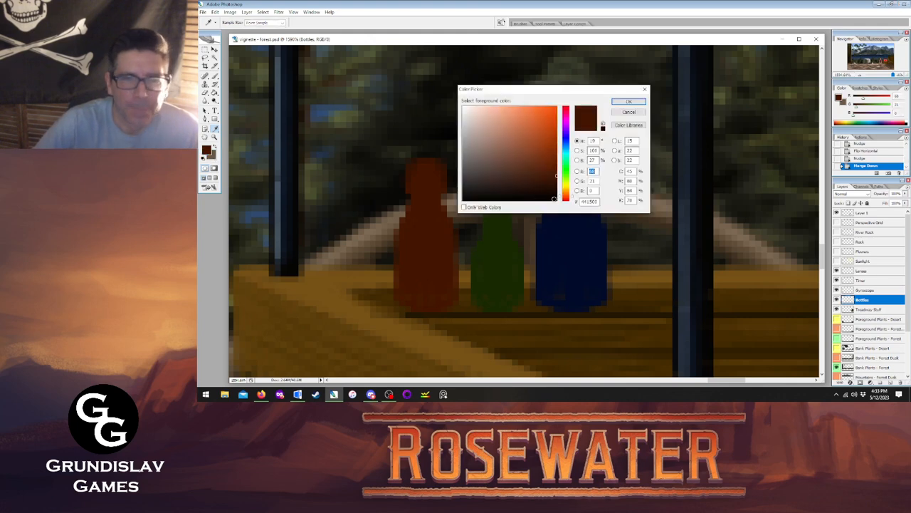
key(Return)
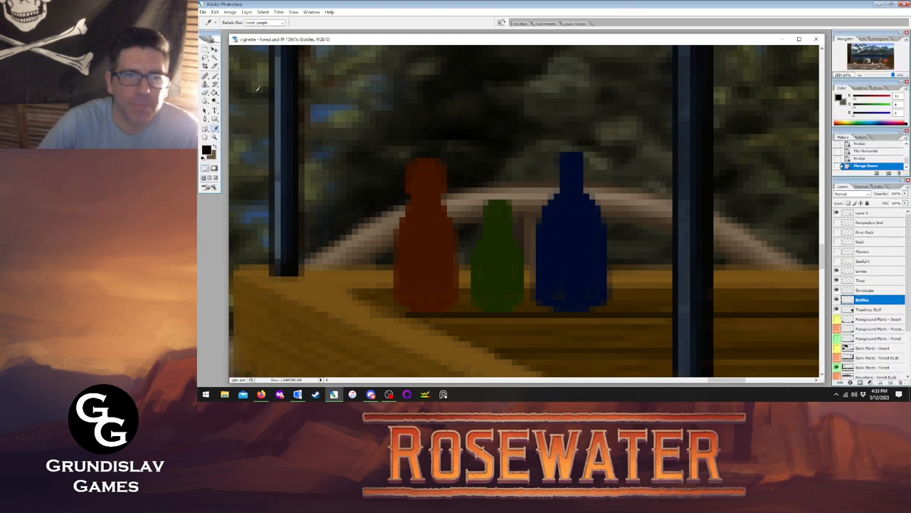
- Turn on Other Dynamics for the brush so that its opacity follows pen pressure
key(b)
key(F5)
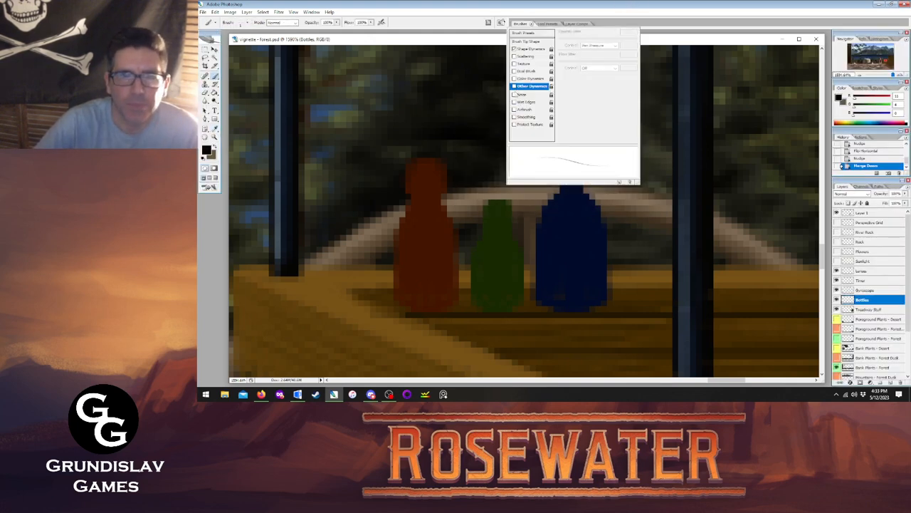
click(514, 85)
key(F5)
- Resample the reddish-brown bottle and set up a dark brown for shading and a lighter brown for highlights as the two painting colors
click(216, 130)
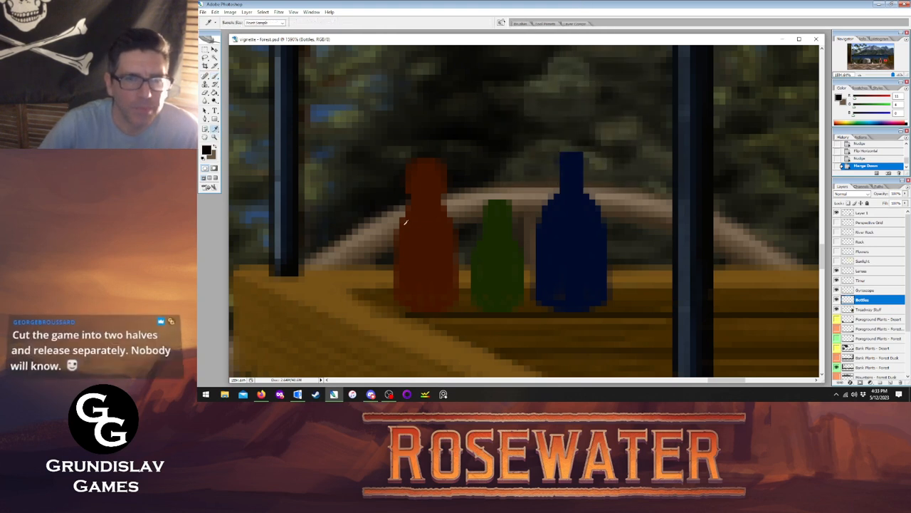
click(427, 219)
click(207, 150)
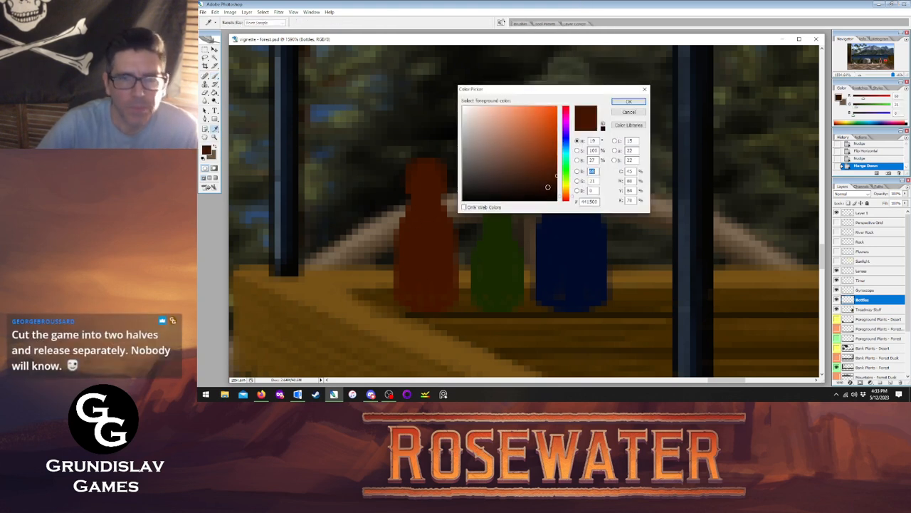
click(551, 186)
click(629, 102)
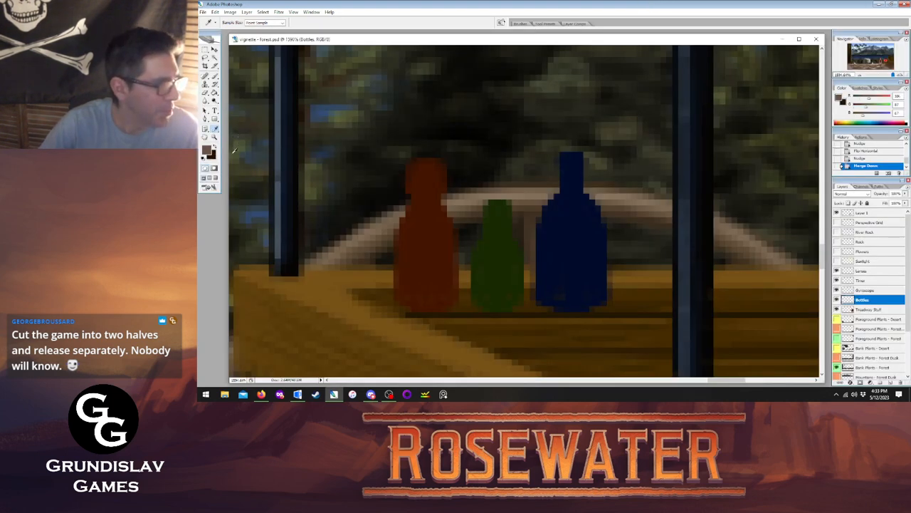
click(403, 211)
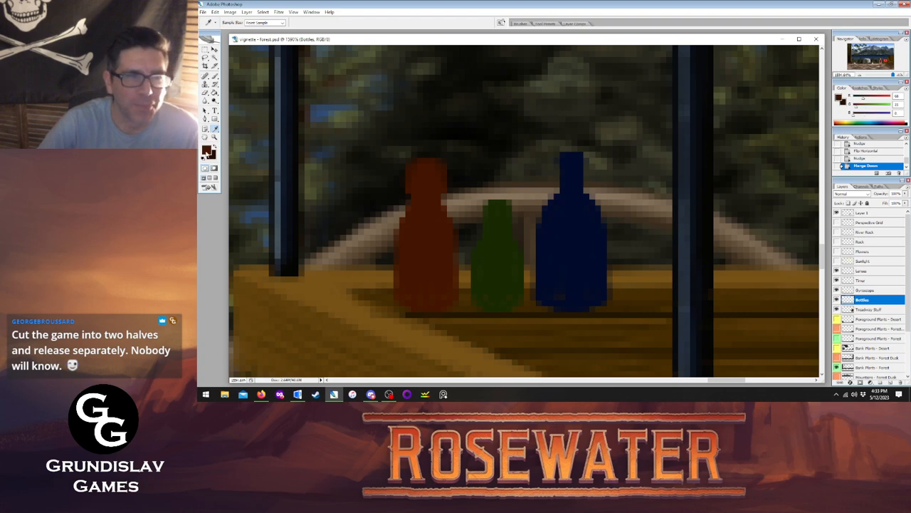
click(207, 152)
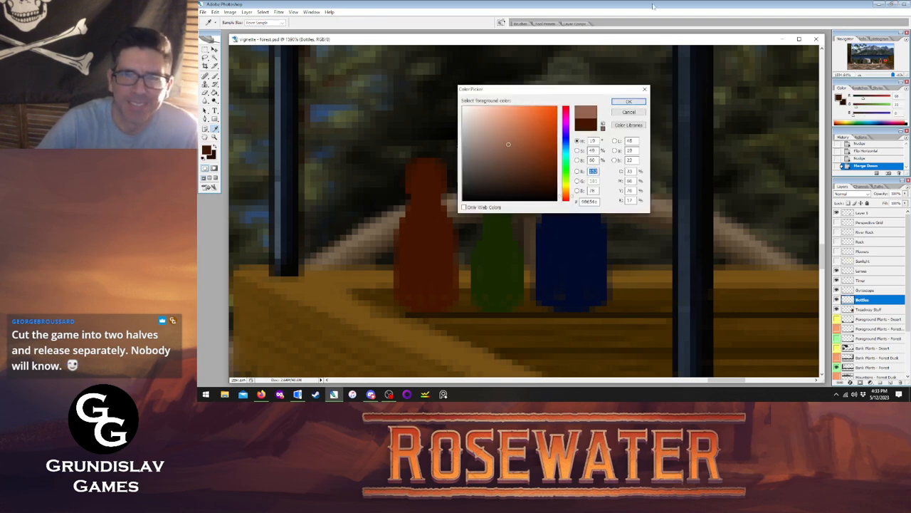
key(Return)
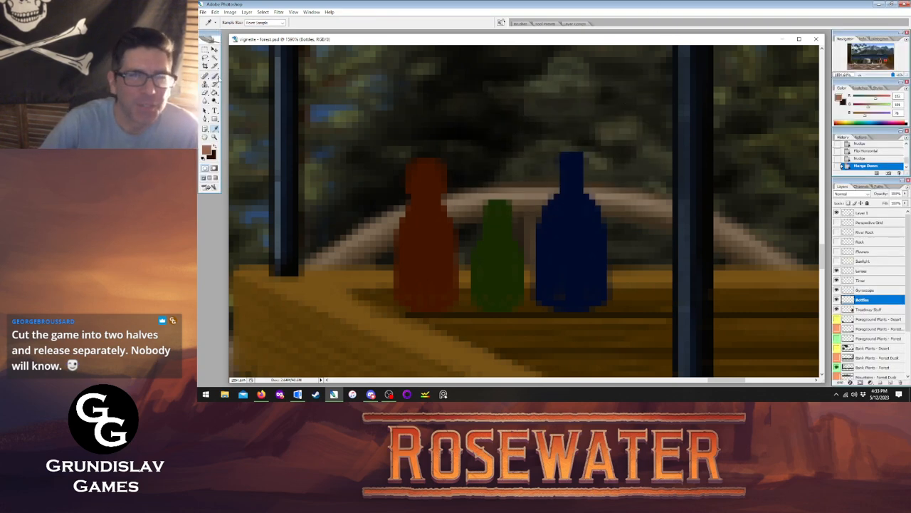
- Brush dark brown shading onto the base, body and neck of the reddish-brown bottle
click(214, 76)
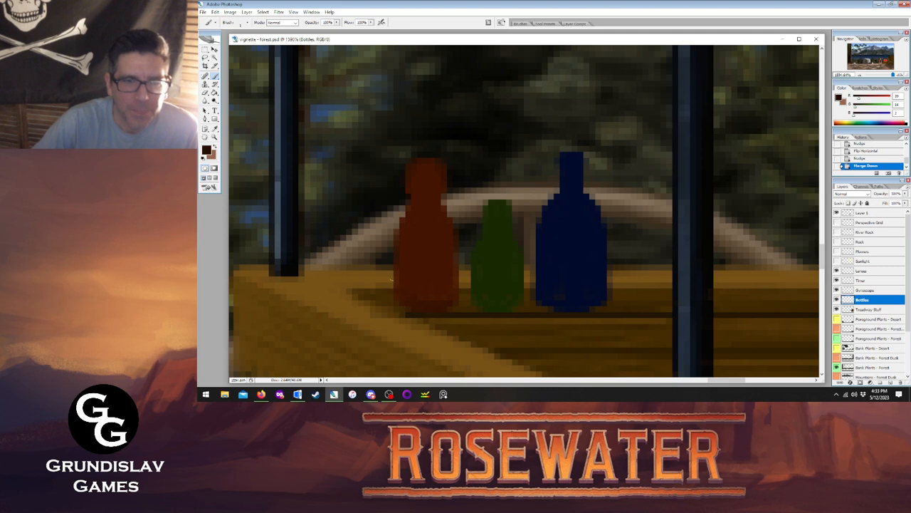
click(445, 294)
click(391, 294)
click(427, 303)
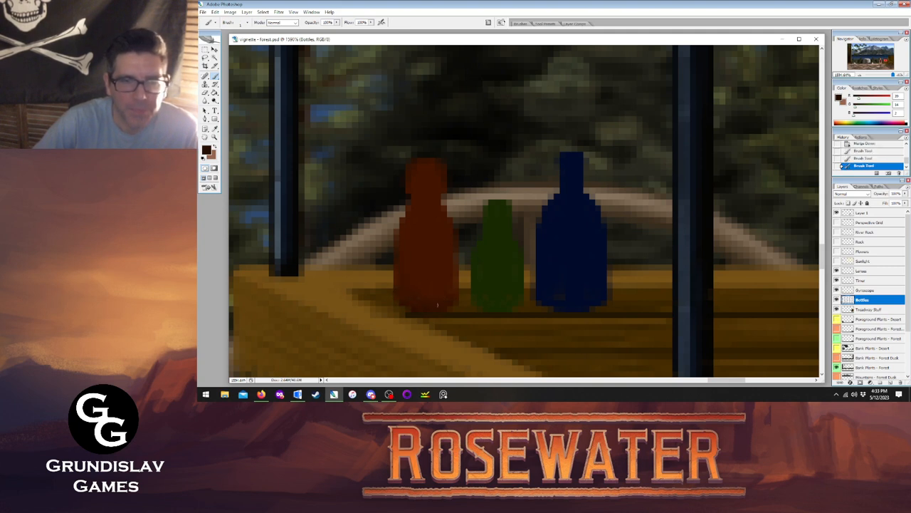
click(431, 300)
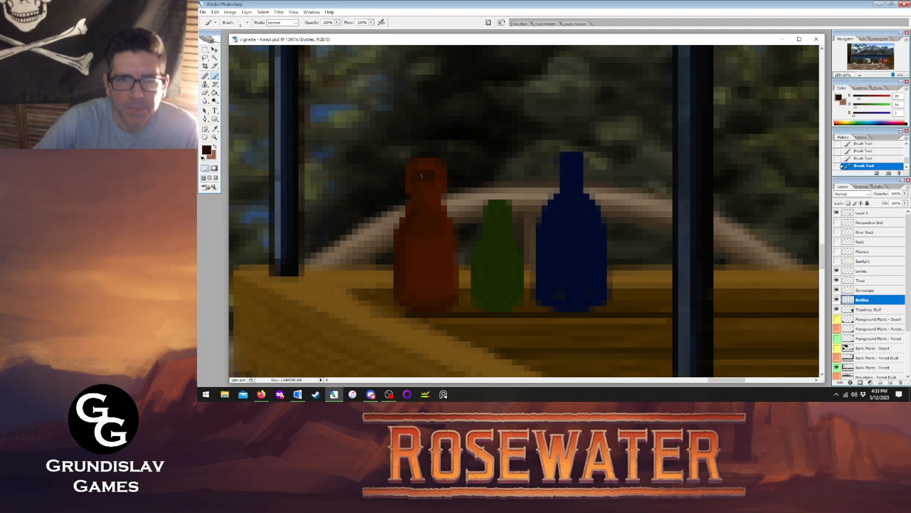
- Paint lighter brown highlights along the neck, shoulders and body of the reddish-brown bottle
alt+click(427, 206)
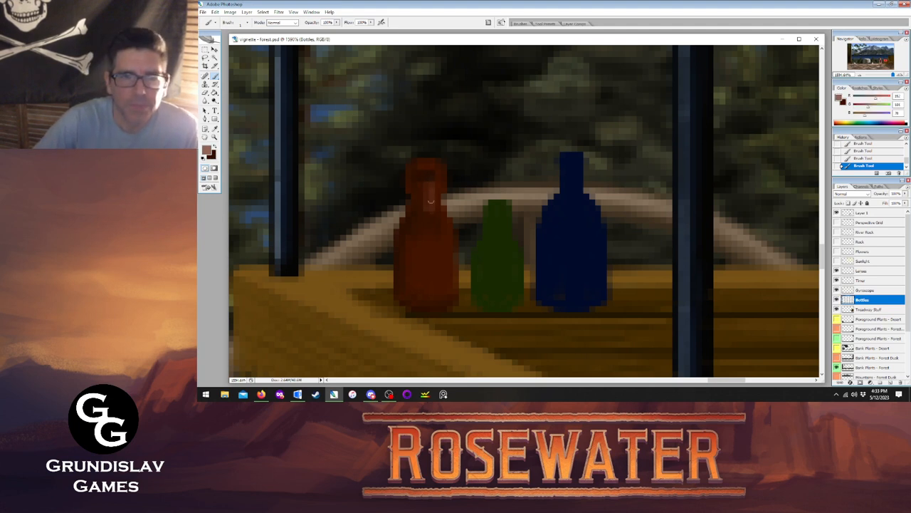
drag(430, 201, 427, 184)
mouse_move(449, 229)
mouse_down()
mouse_move(436, 298)
mouse_move(402, 256)
mouse_move(412, 172)
mouse_up()
mouse_move(413, 165)
mouse_down()
mouse_move(422, 196)
mouse_move(420, 170)
mouse_up()
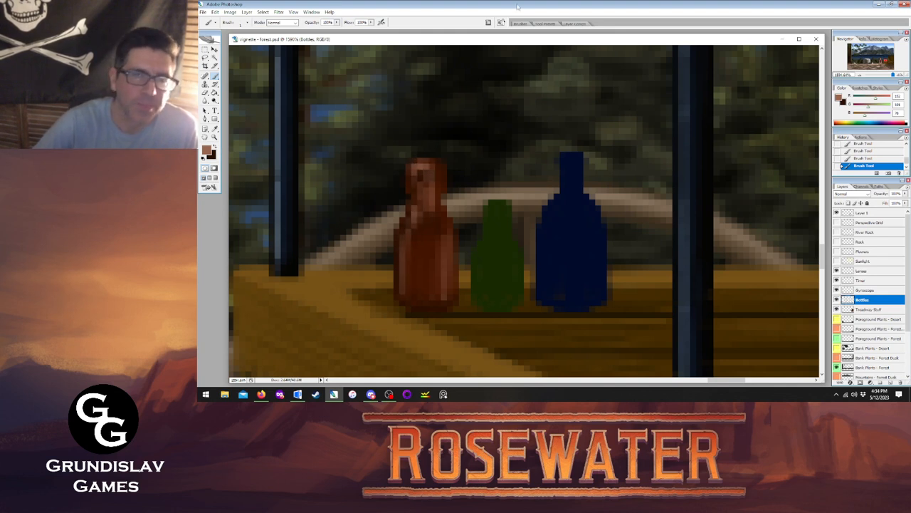
- Sample the green bottle's color and set the foreground to a very dark green at 6% brightness
click(215, 128)
key(x)
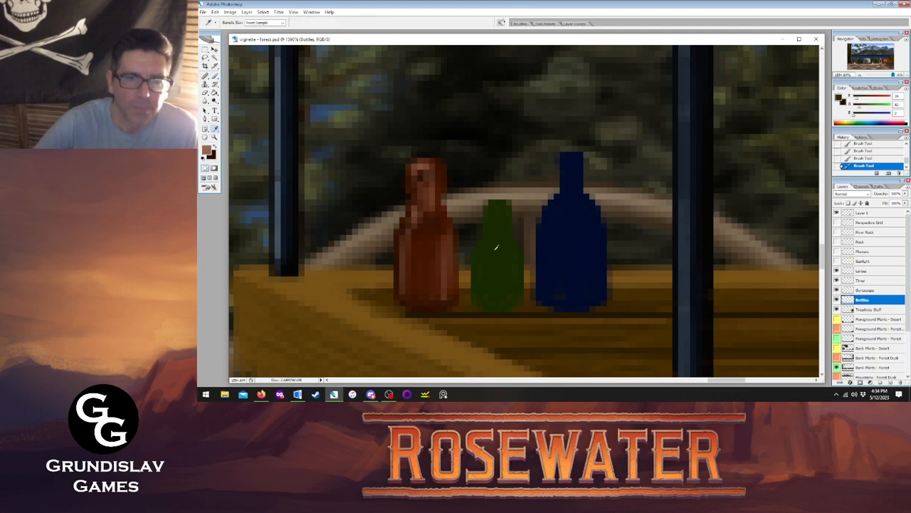
click(207, 151)
click(551, 195)
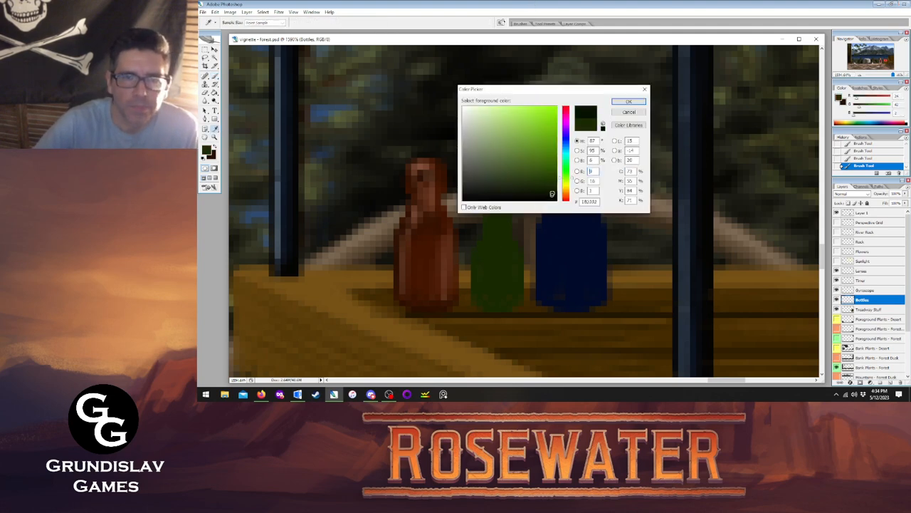
click(625, 102)
key(Tab)
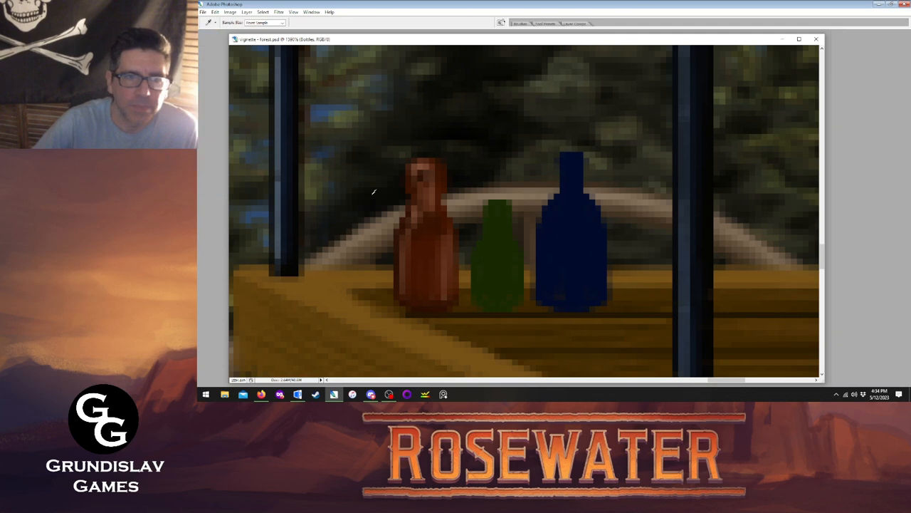
- Set up a lighter muted green beside the very dark green, and brush dark shading around the base of the green bottle
key(Tab)
click(207, 151)
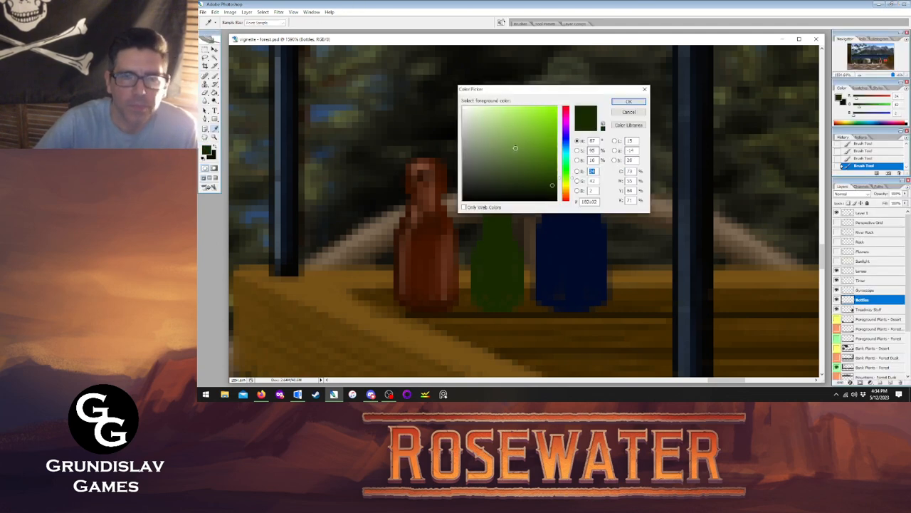
click(513, 147)
click(630, 101)
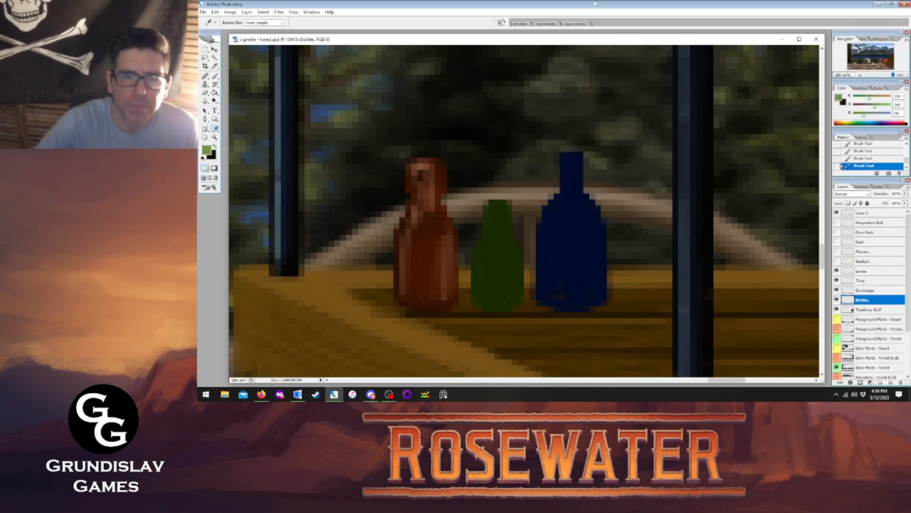
key(b)
key(x)
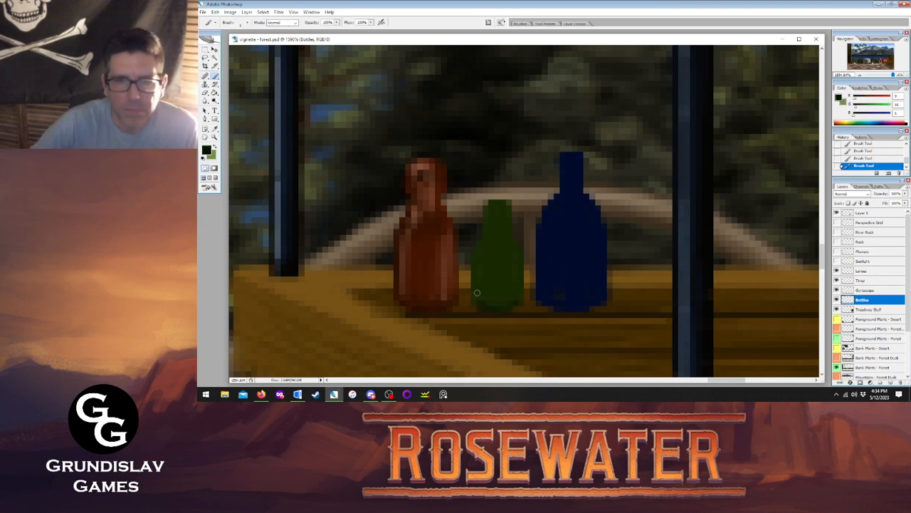
- Brush lighter green highlights along the neck, shoulder and body of the green bottle
key(x)
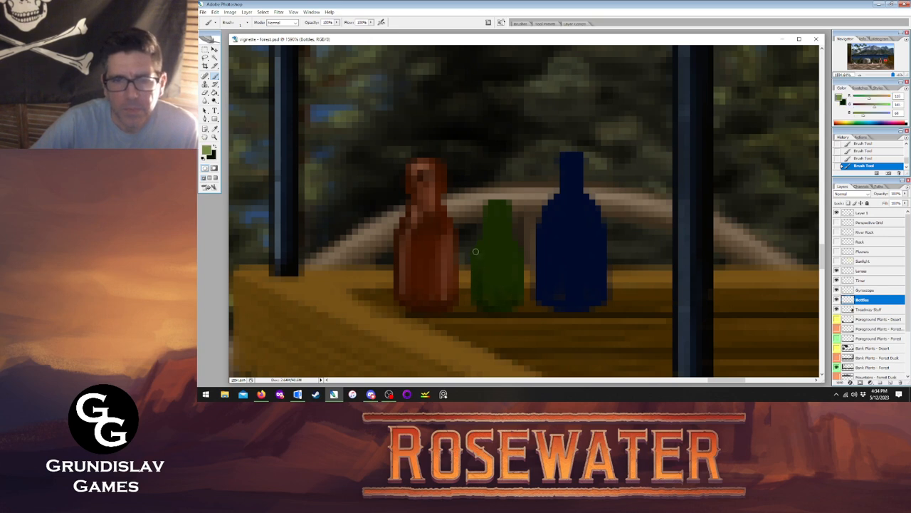
mouse_move(476, 252)
mouse_down()
mouse_move(490, 244)
mouse_move(490, 206)
mouse_move(495, 216)
mouse_up()
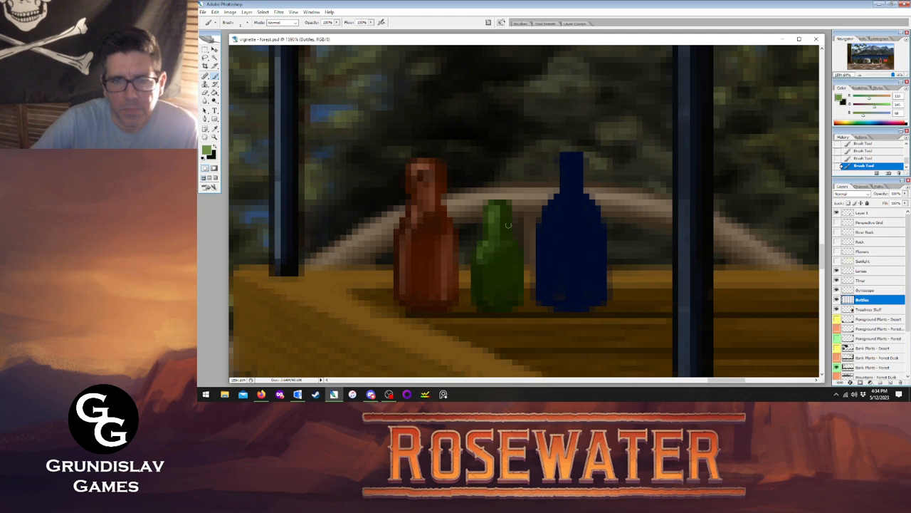
key(x)
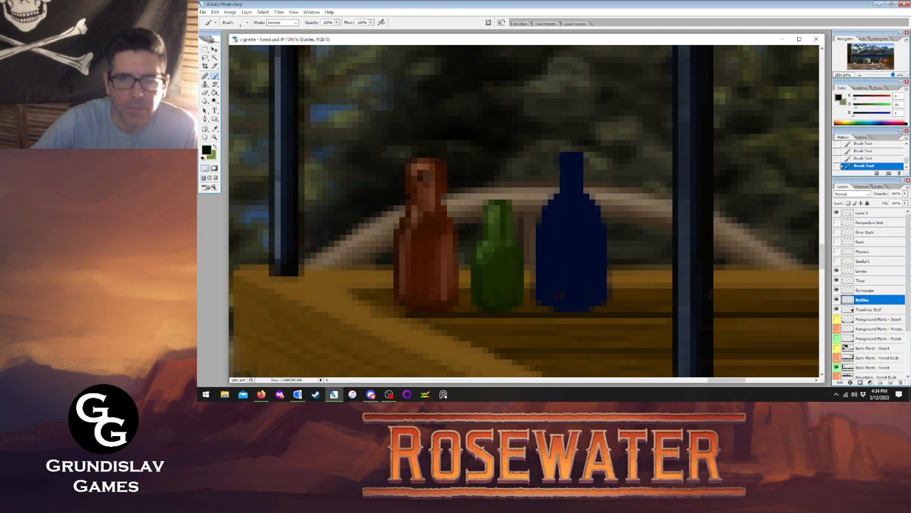
- Sample the blue bottle's color and set up a very dark navy for shading and the grayish blue 3b476e for highlights
key(i)
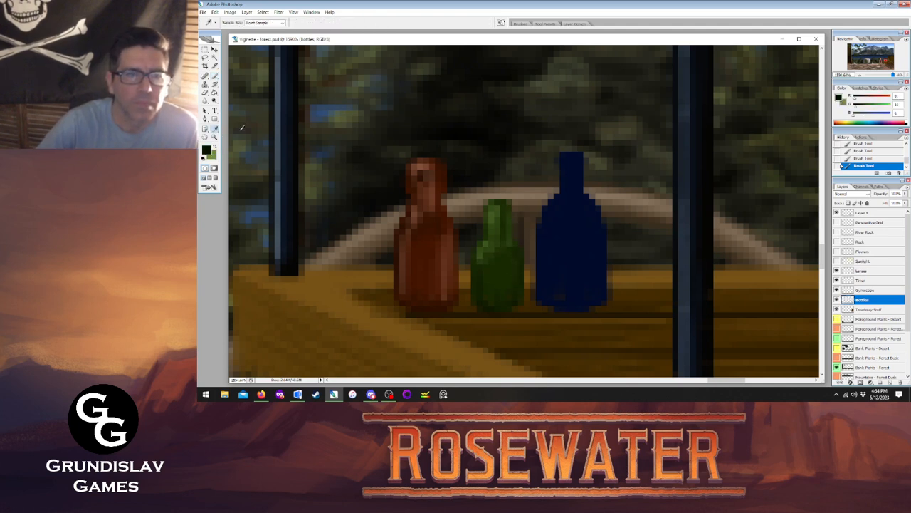
click(206, 149)
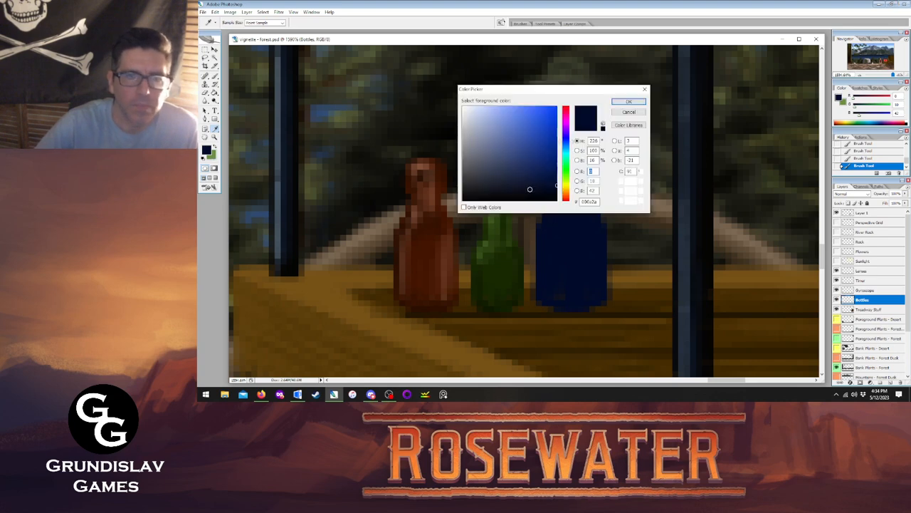
click(627, 102)
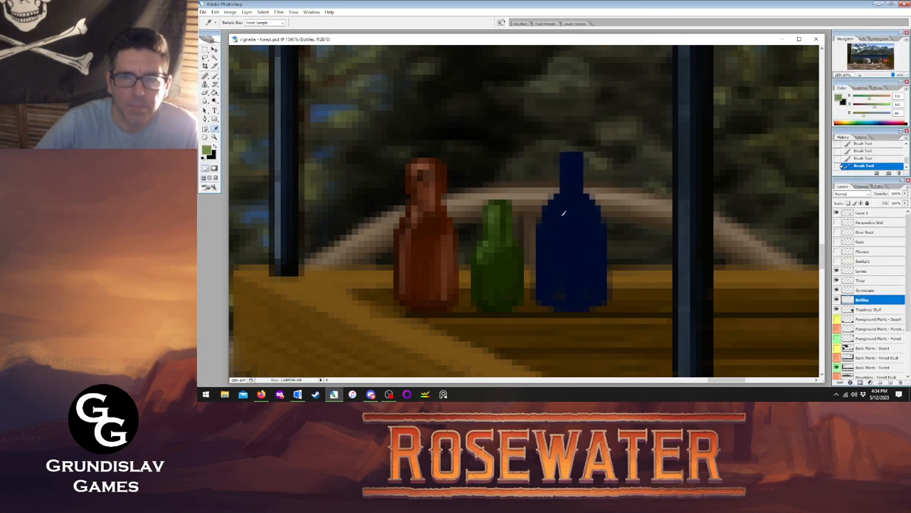
key(Tab)
key(Tab)
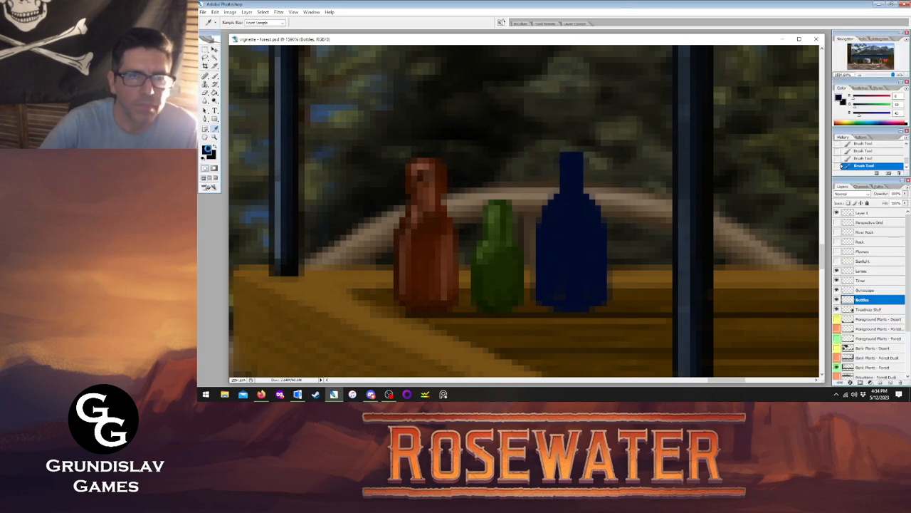
click(207, 150)
click(629, 102)
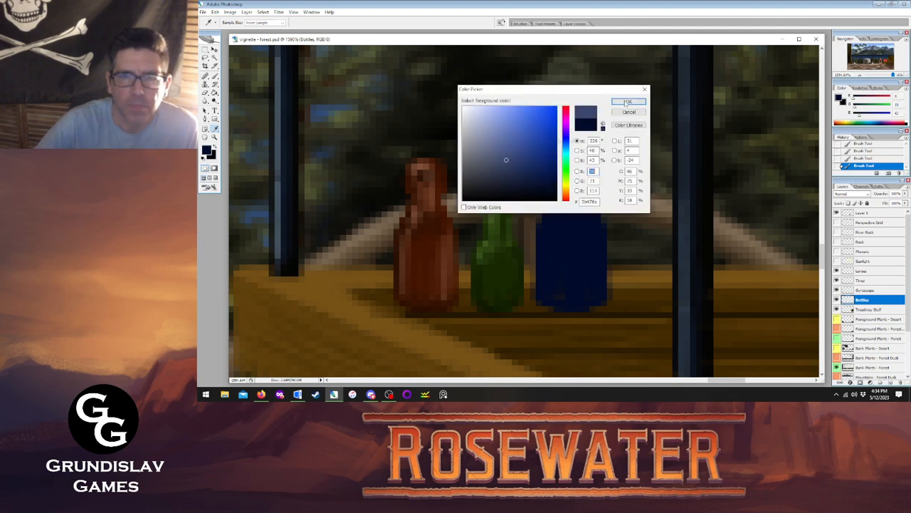
- Shade the blue bottle's base with dark navy and paint grayish-blue highlights on its neck, shoulders and body
key(b)
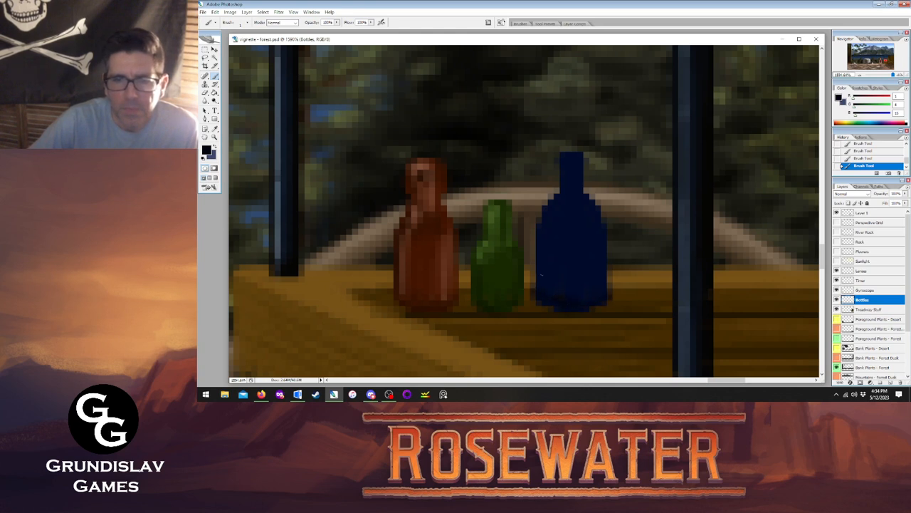
key(x)
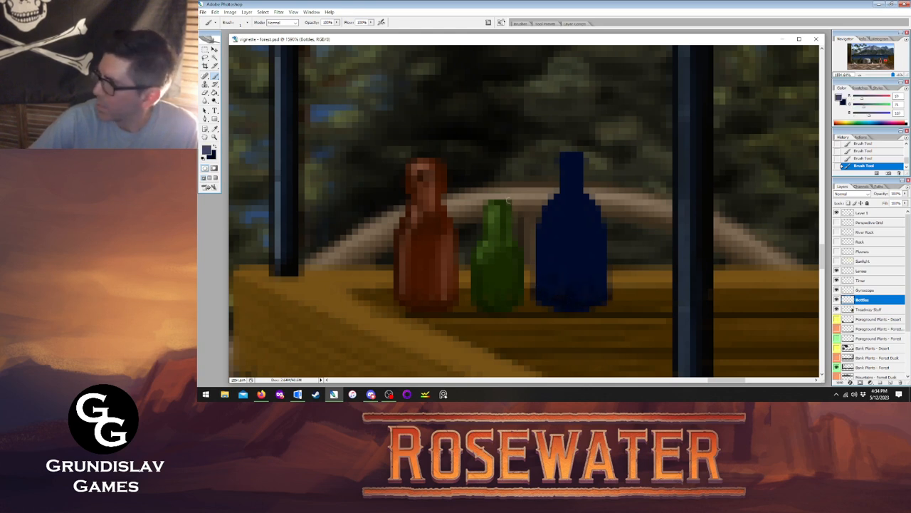
click(559, 160)
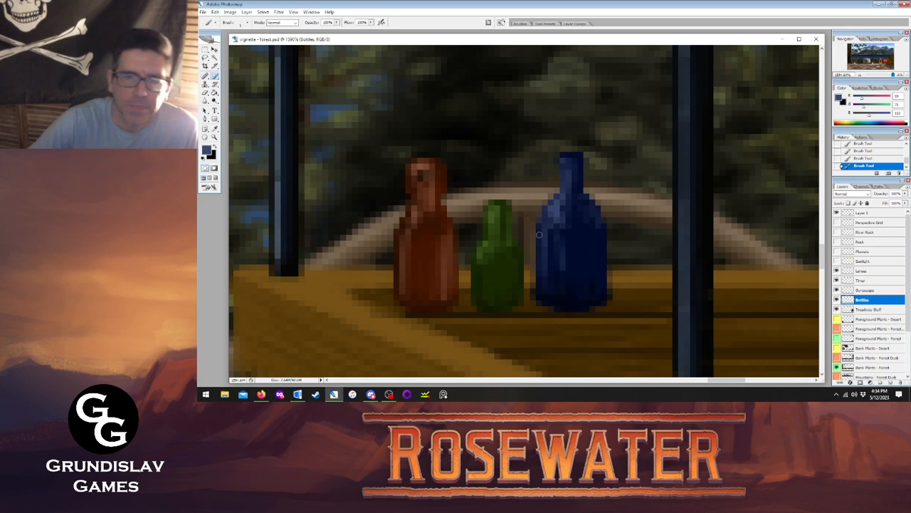
- Switch the foreground to a neutral gray and paint a rectangular label on the front of each of the three bottles
click(208, 150)
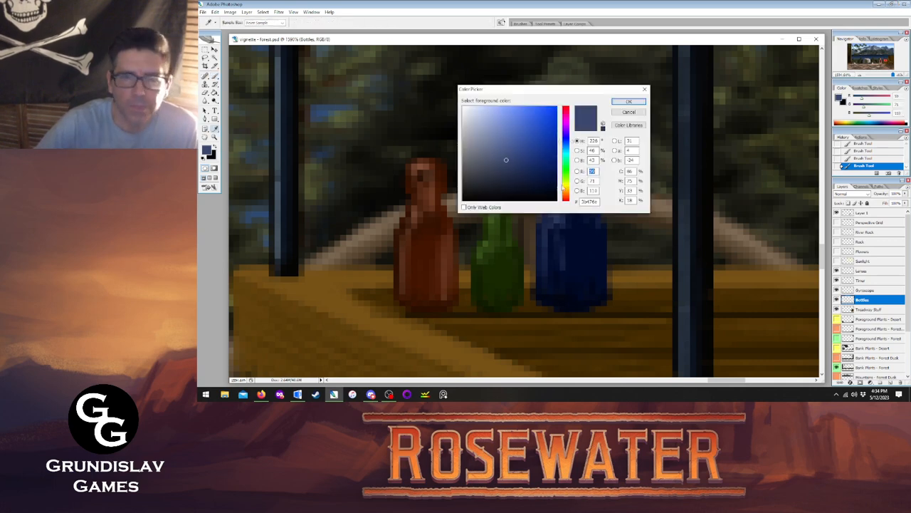
click(625, 101)
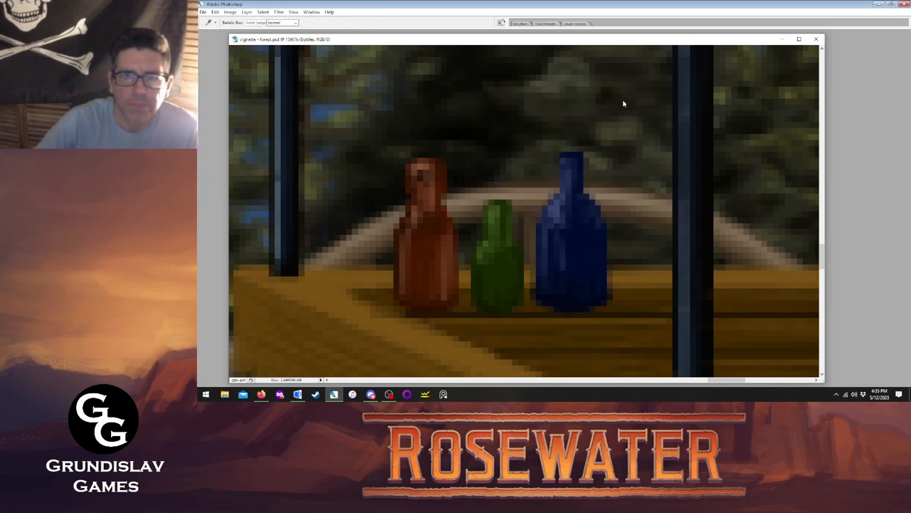
key(Tab)
mouse_move(412, 274)
mouse_down()
mouse_move(413, 245)
mouse_move(437, 276)
mouse_up()
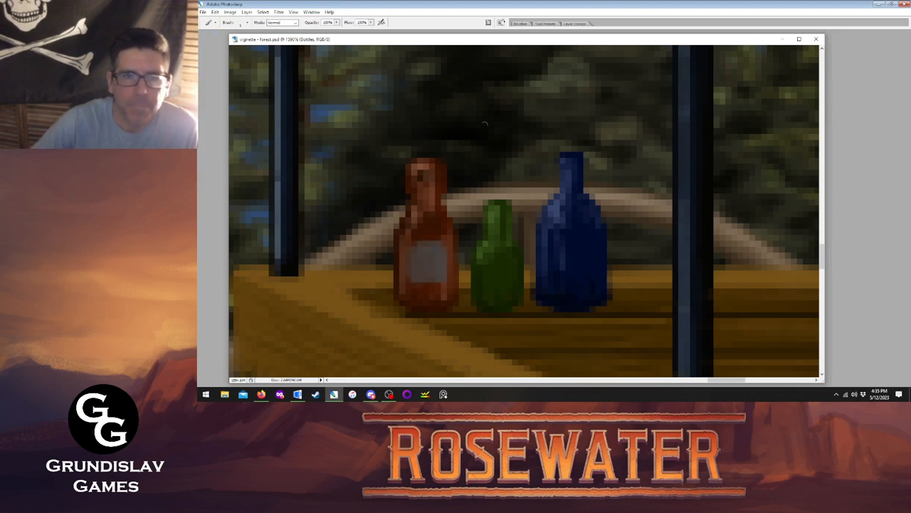
key(Tab)
key(Tab)
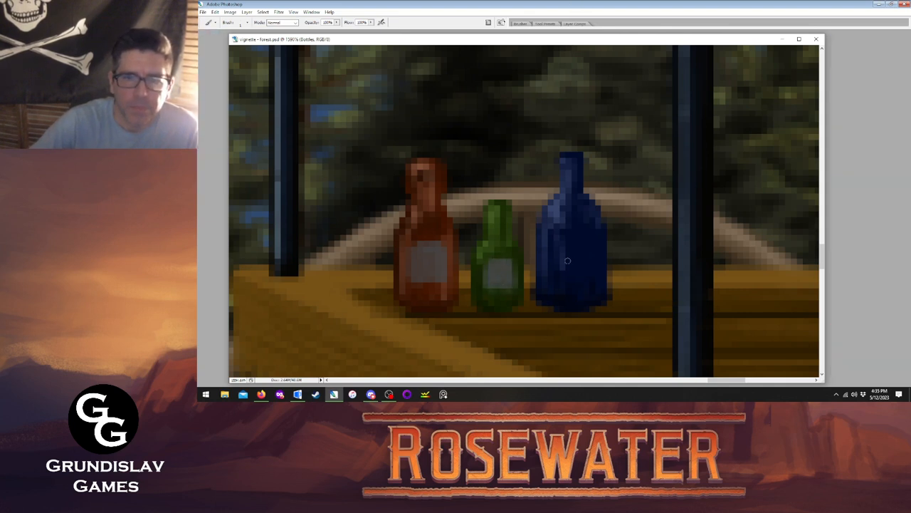
mouse_move(567, 260)
mouse_down()
mouse_move(563, 230)
mouse_move(573, 274)
mouse_move(592, 249)
mouse_move(569, 265)
mouse_up()
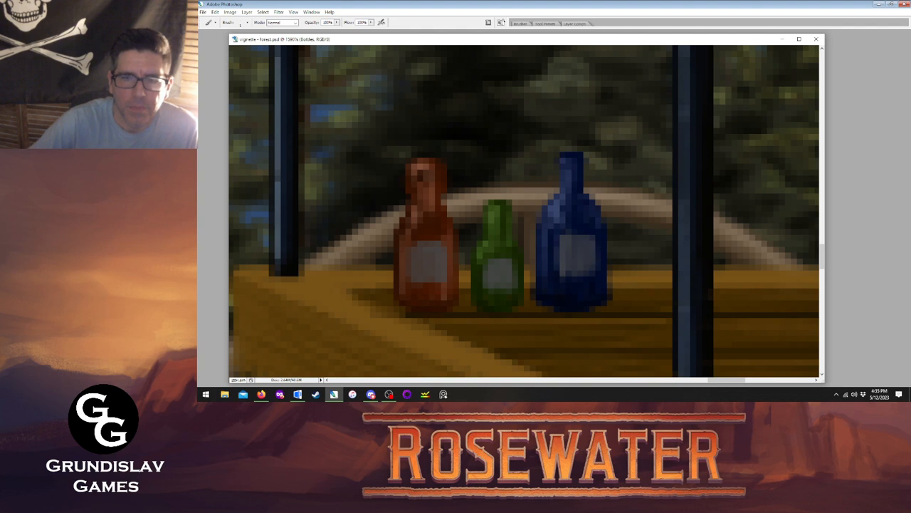
- Set the foreground to near-black and dab small dark markings and shading onto the gray labels of the three bottles
key(Tab)
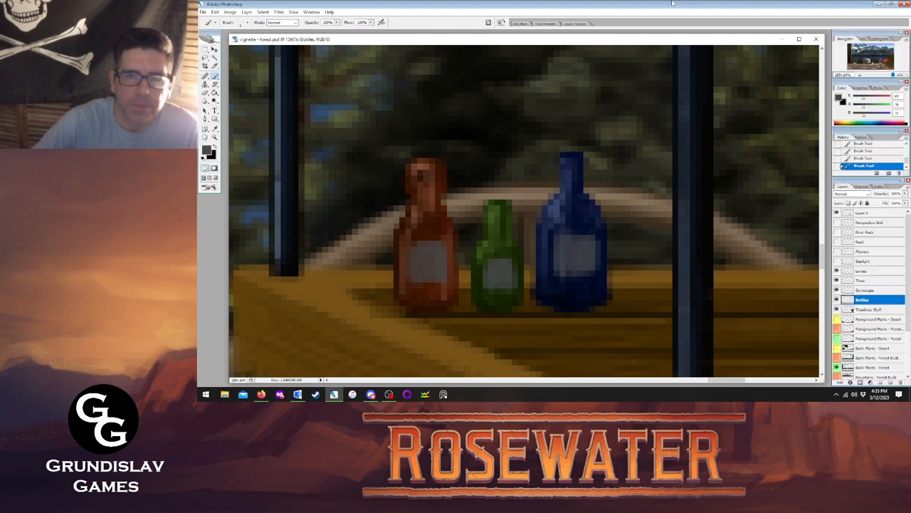
click(207, 151)
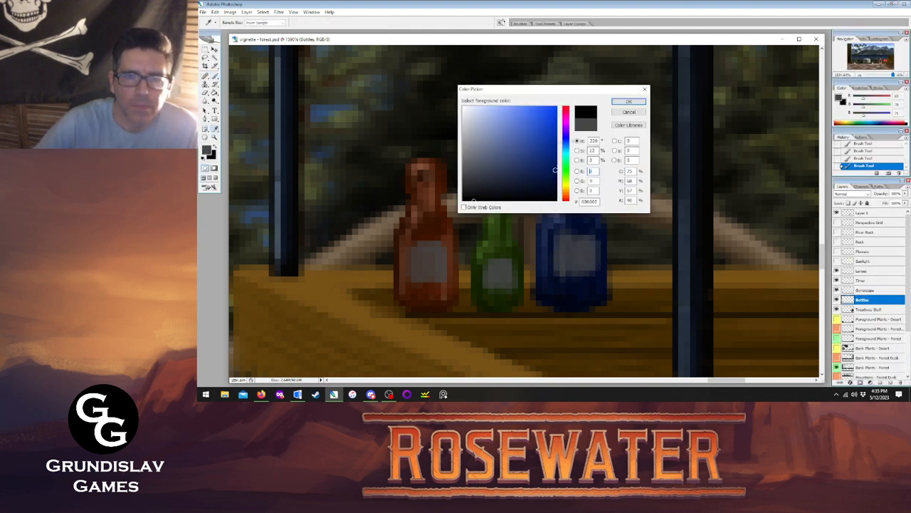
click(629, 101)
key(Tab)
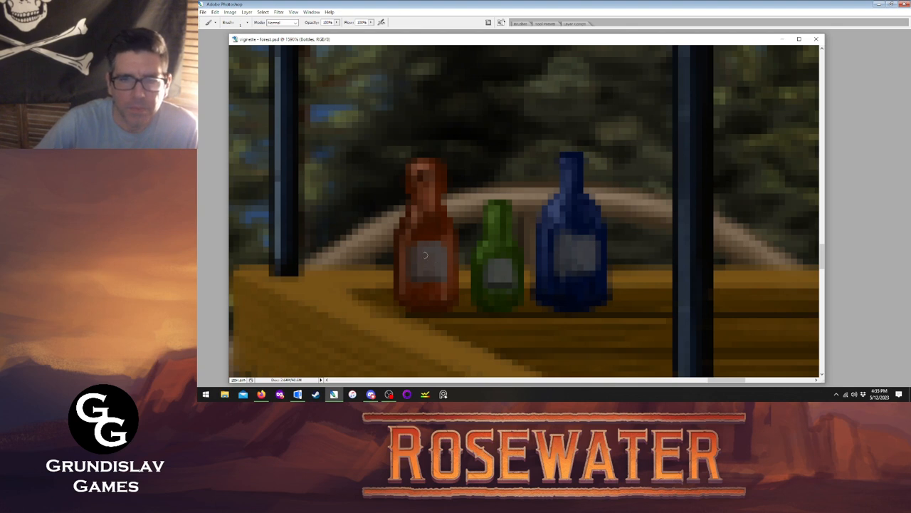
key(Tab)
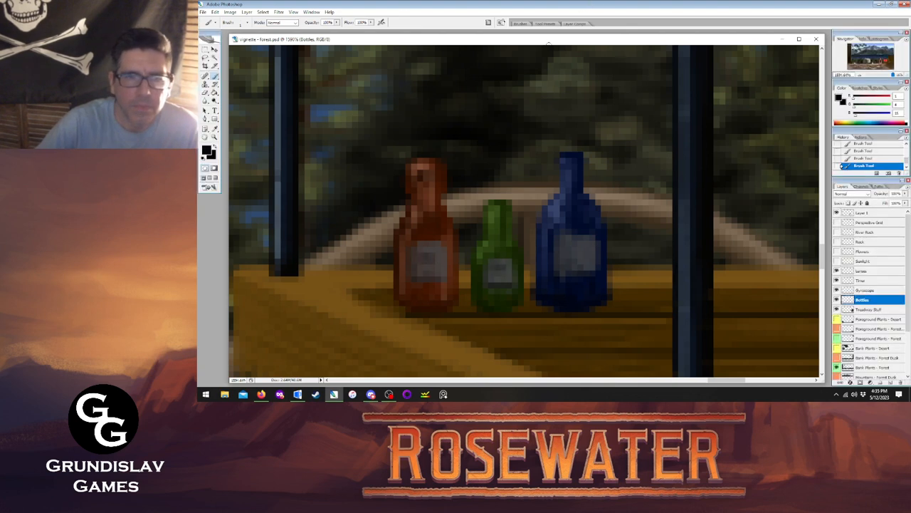
key(Tab)
click(574, 252)
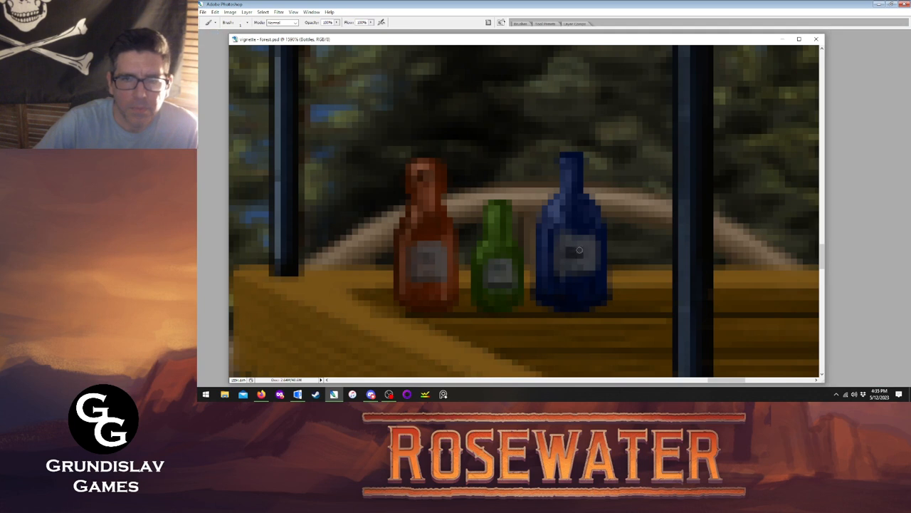
- Brush dark contact shadows onto the wagon's shelf beneath and around the bases of the three bottles
key(Tab)
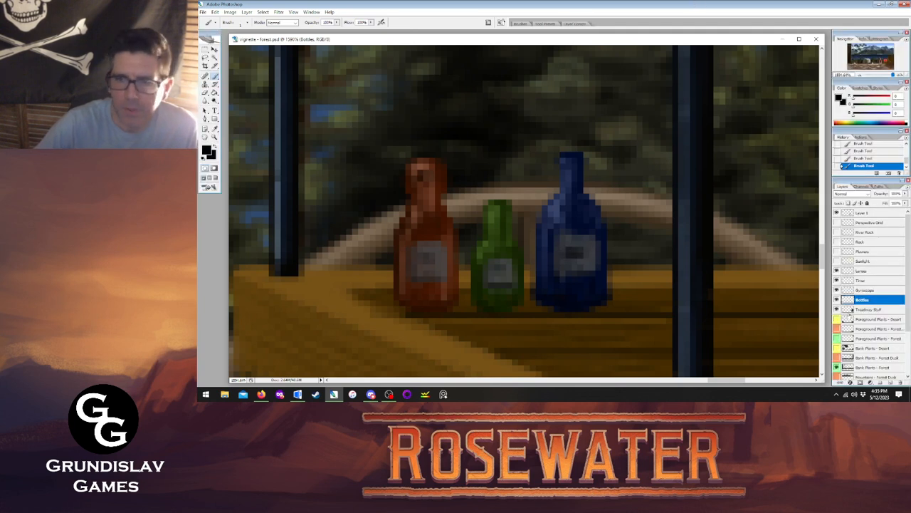
key(Tab)
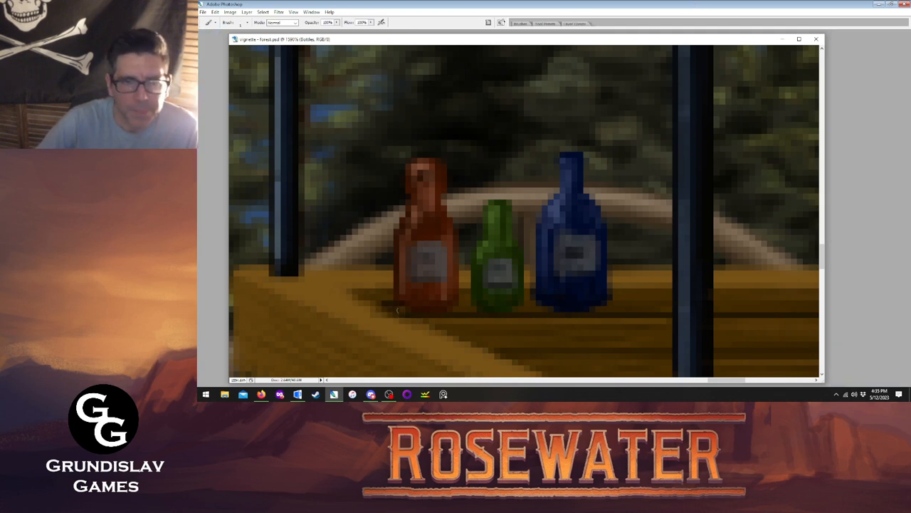
mouse_move(406, 311)
mouse_down()
mouse_move(426, 320)
mouse_move(522, 311)
mouse_move(534, 297)
mouse_move(564, 312)
mouse_move(611, 305)
mouse_move(581, 321)
mouse_move(538, 322)
mouse_move(603, 320)
mouse_up()
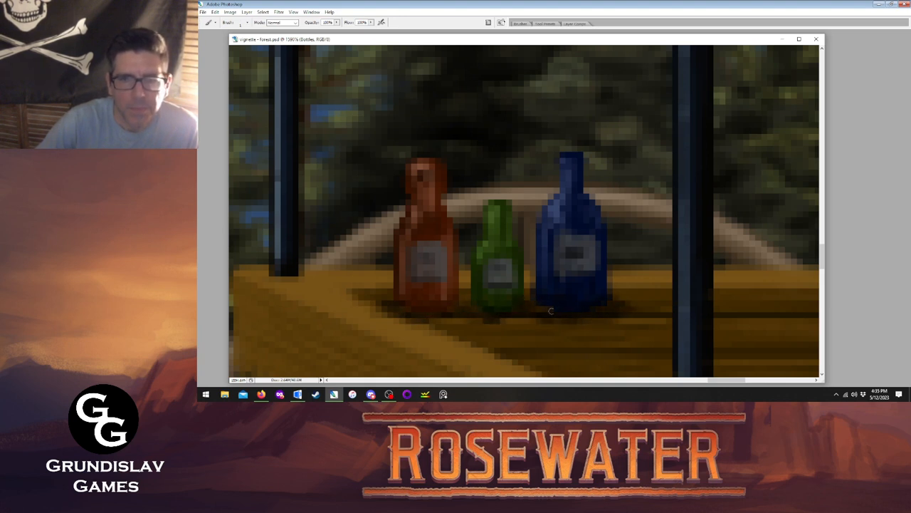
drag(550, 310, 507, 320)
drag(447, 297, 387, 304)
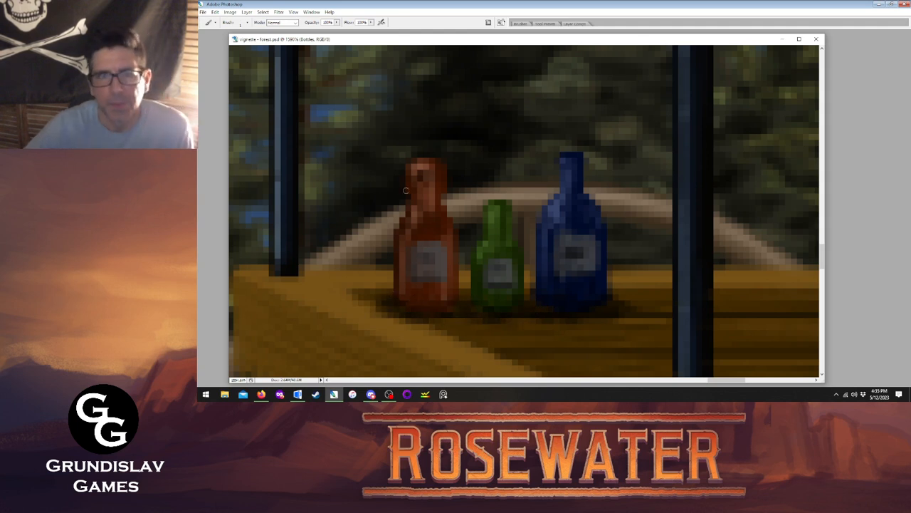
key(Tab)
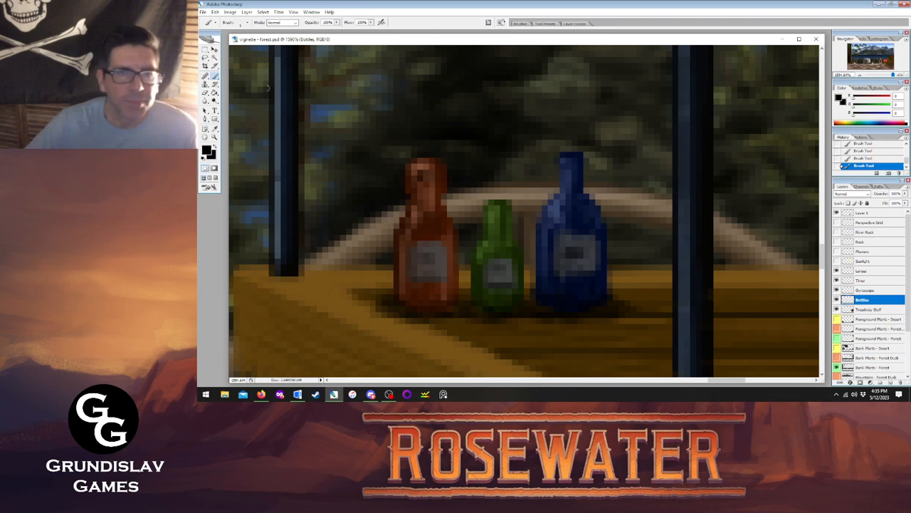
- Move the group of bottles on the Bottles layer slightly up and left, closer to the wagon's left post
key(z)
key(ctrl+alt+0)
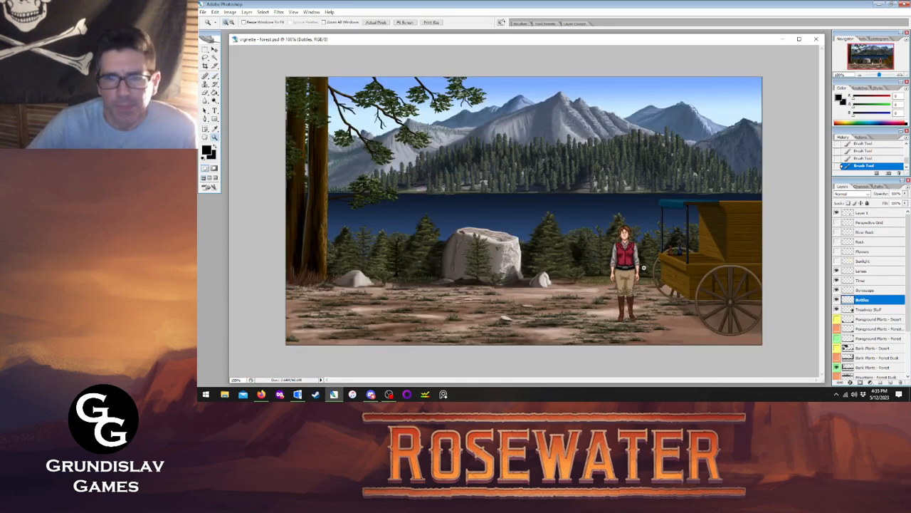
click(678, 273)
click(640, 204)
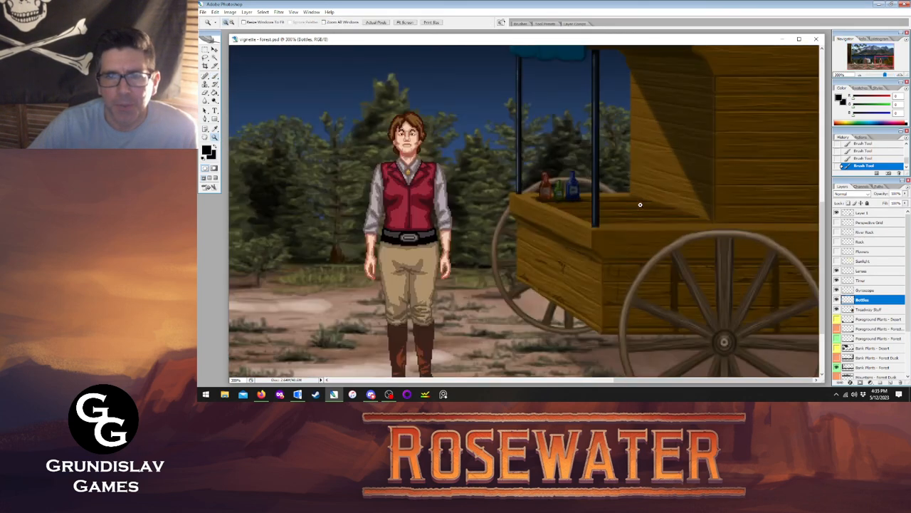
click(518, 171)
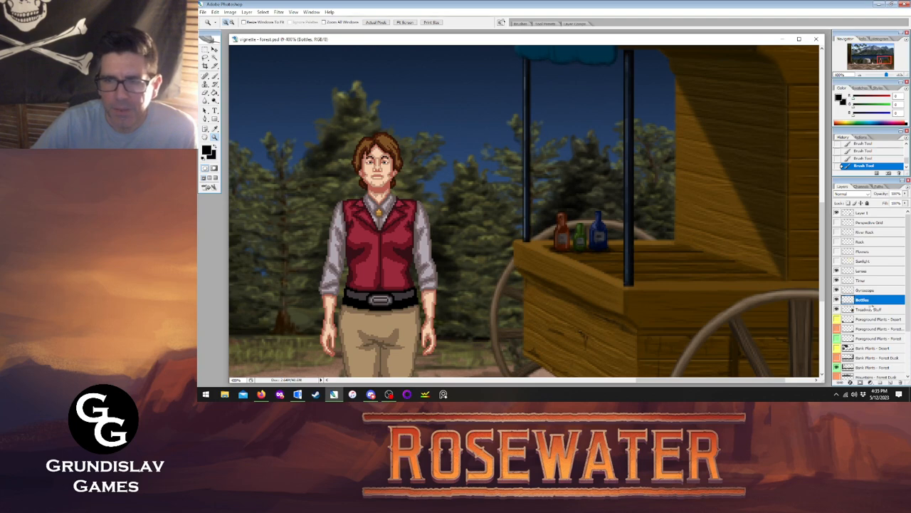
key(v)
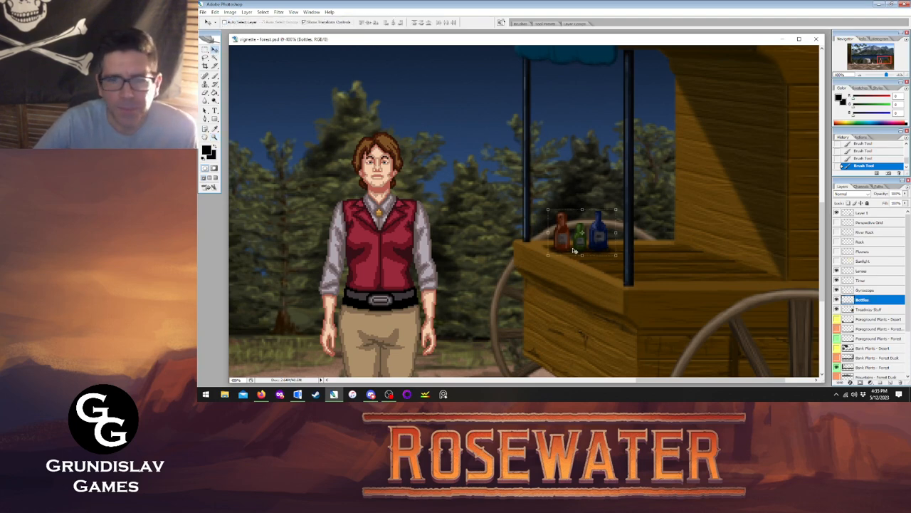
mouse_move(573, 249)
mouse_down()
mouse_move(650, 242)
mouse_move(557, 242)
mouse_up()
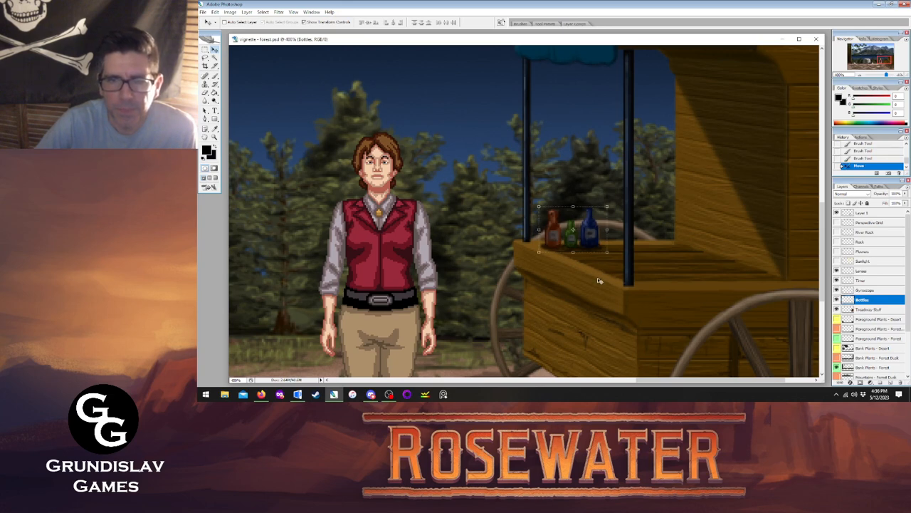
- Examine the bottles on the wagon shelf up close and within the whole forest scene
click(862, 280)
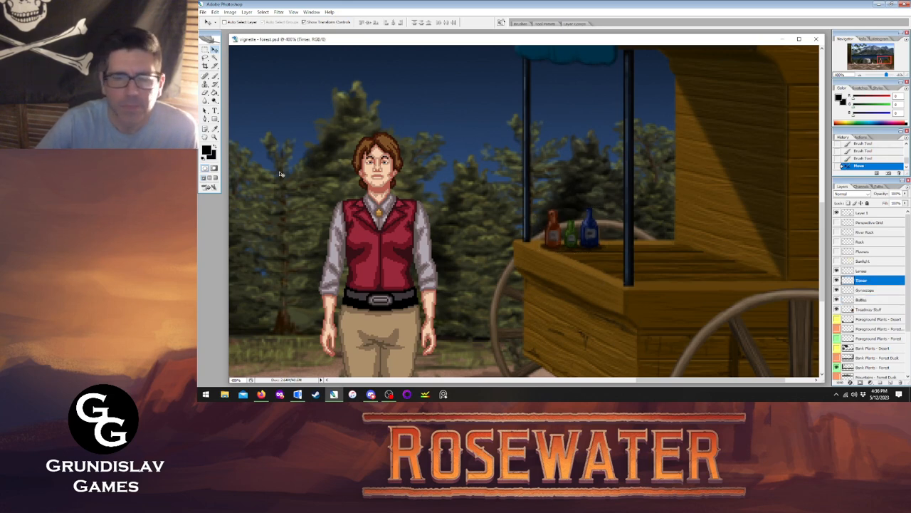
click(205, 137)
click(214, 136)
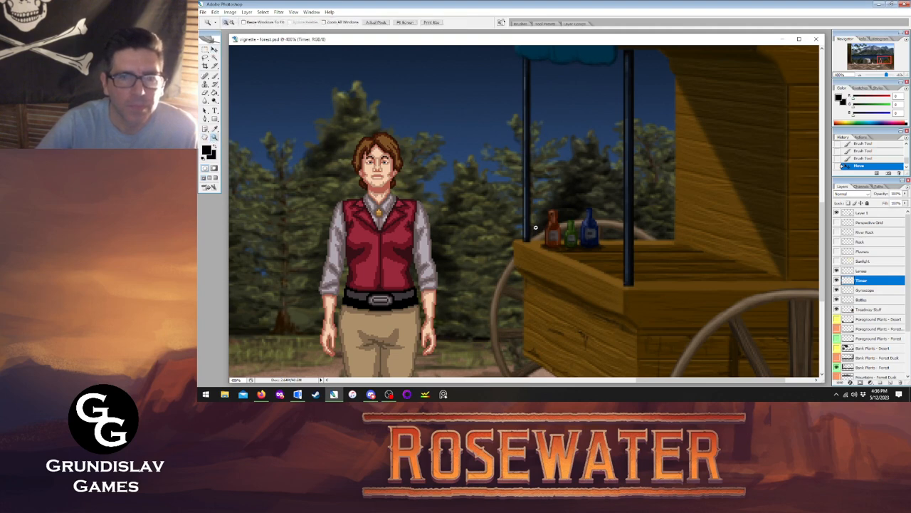
click(591, 237)
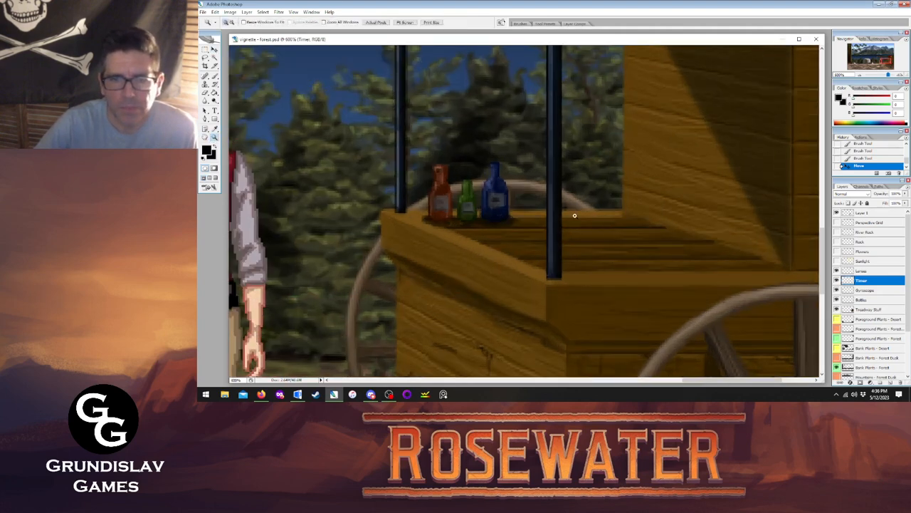
right_click(596, 262)
click(630, 277)
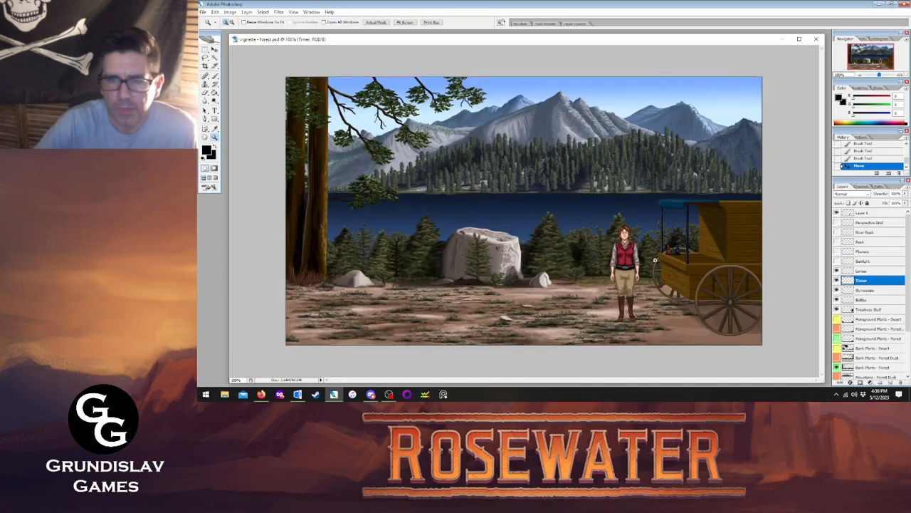
click(695, 237)
click(675, 206)
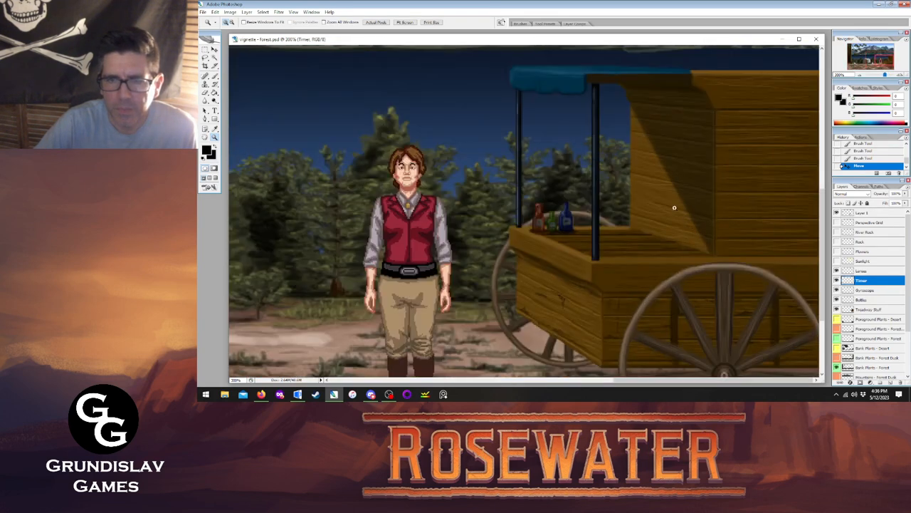
click(687, 214)
- On the Lenses layer, paint a small dark olive-brown blob with a larger brush on the wagon shelf near the wooden wall
click(870, 292)
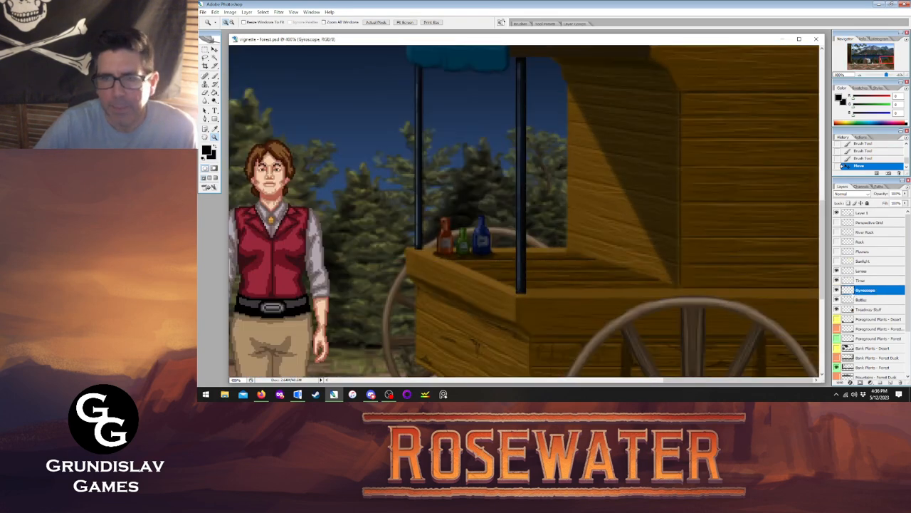
click(862, 272)
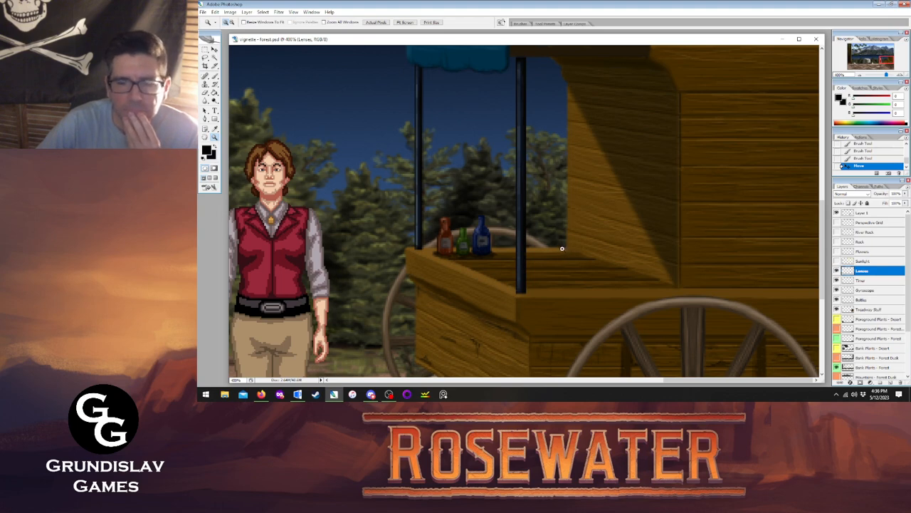
key(b)
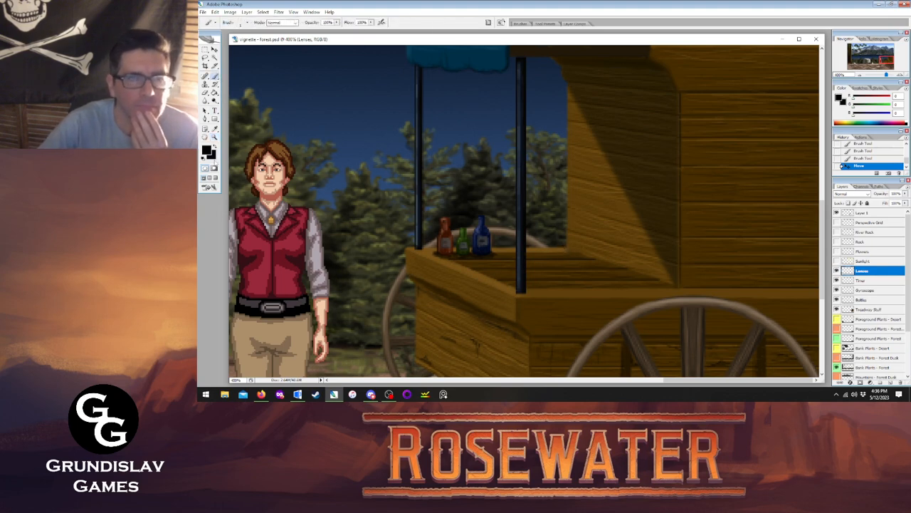
click(209, 150)
click(565, 190)
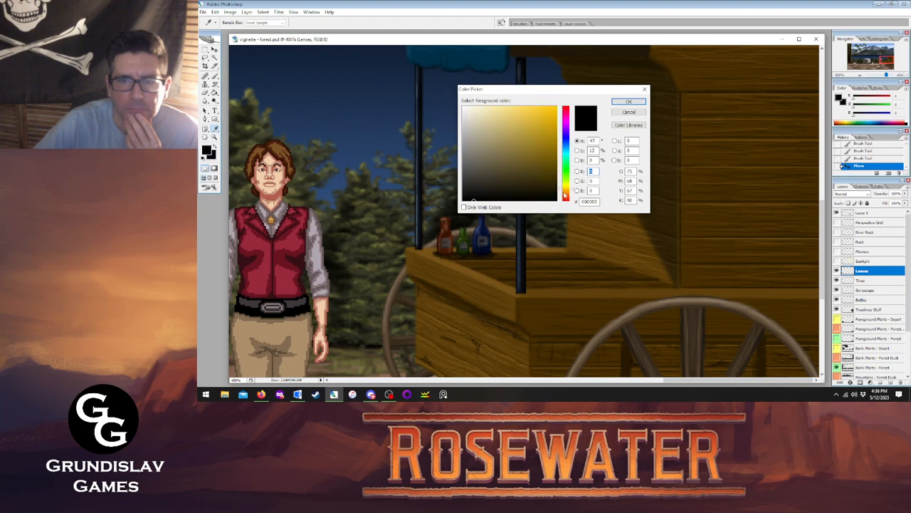
drag(529, 171, 539, 172)
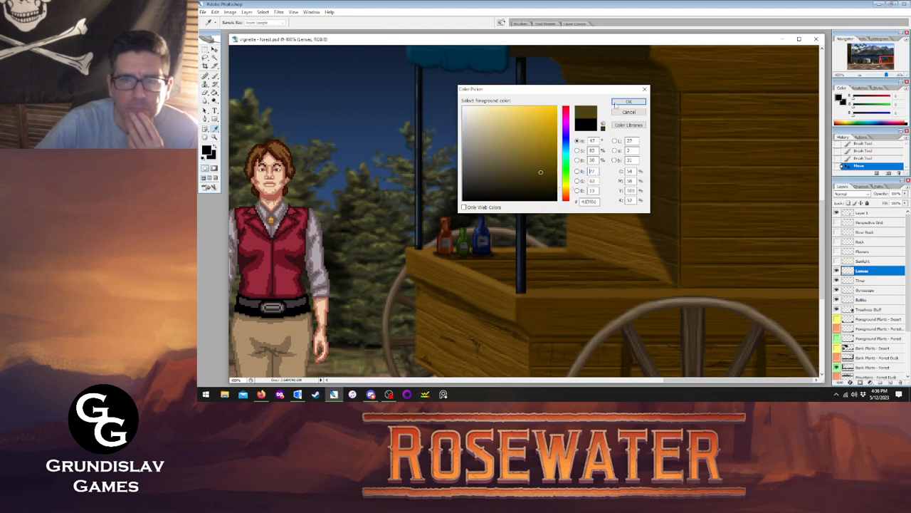
click(616, 103)
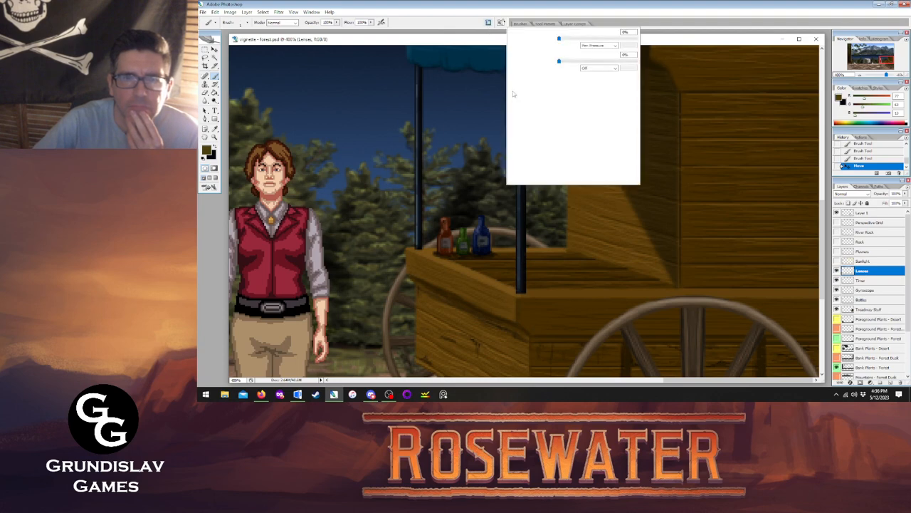
click(520, 24)
click(614, 3)
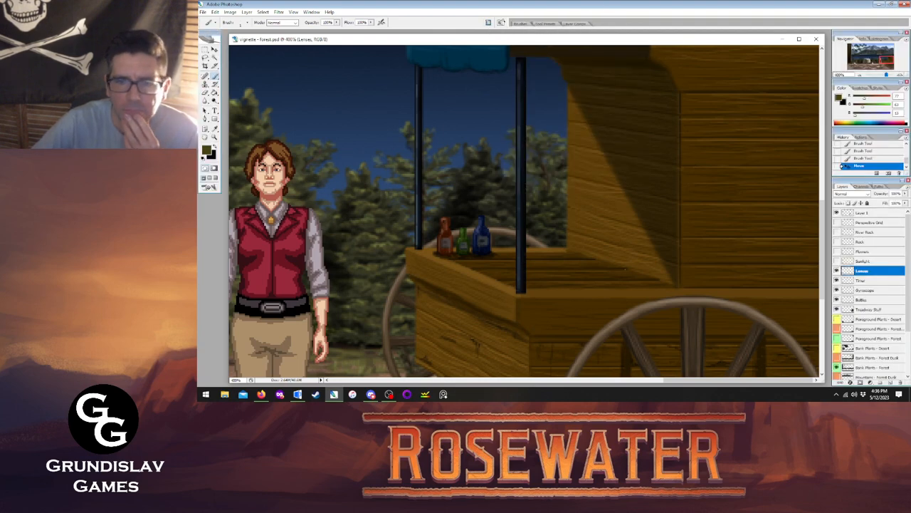
key(bracketright)
key(bracketright)
key(Tab)
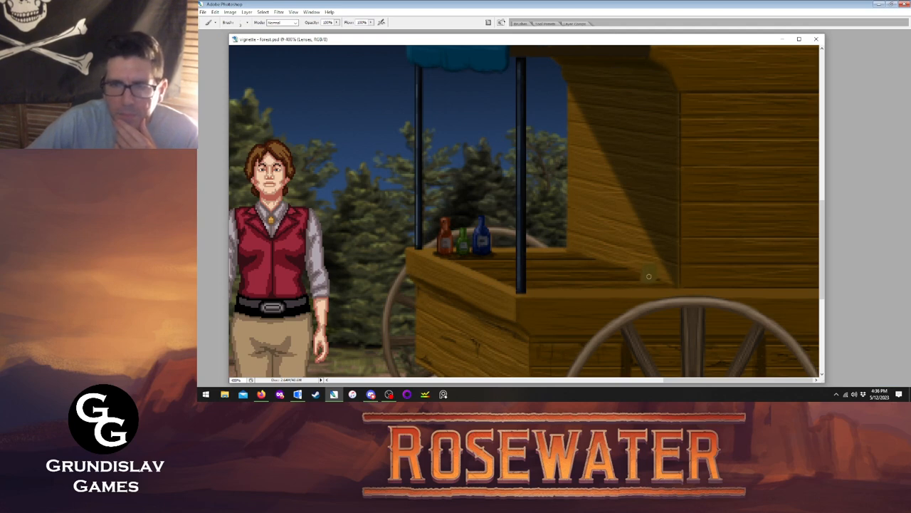
key(Tab)
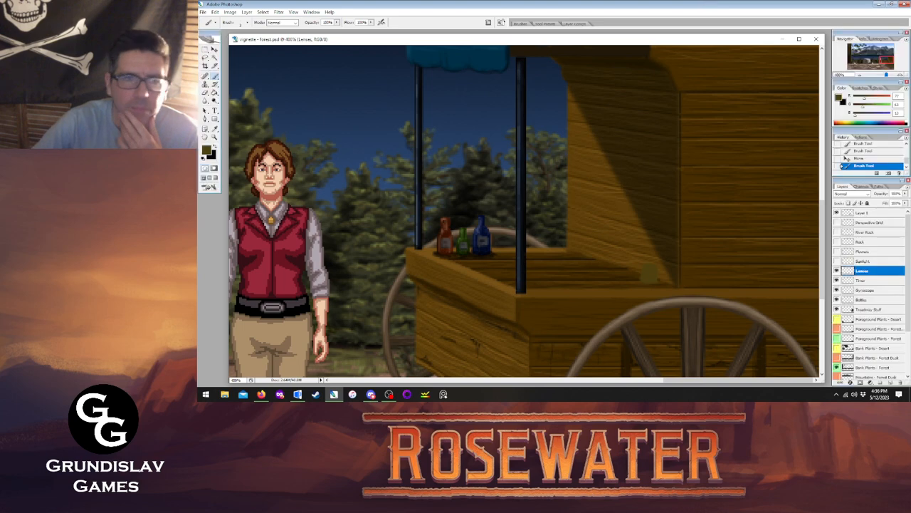
- Switch the foreground to dark yellow #846600, repaint the blob and add three more rounded shapes in a row along the shelf
click(207, 151)
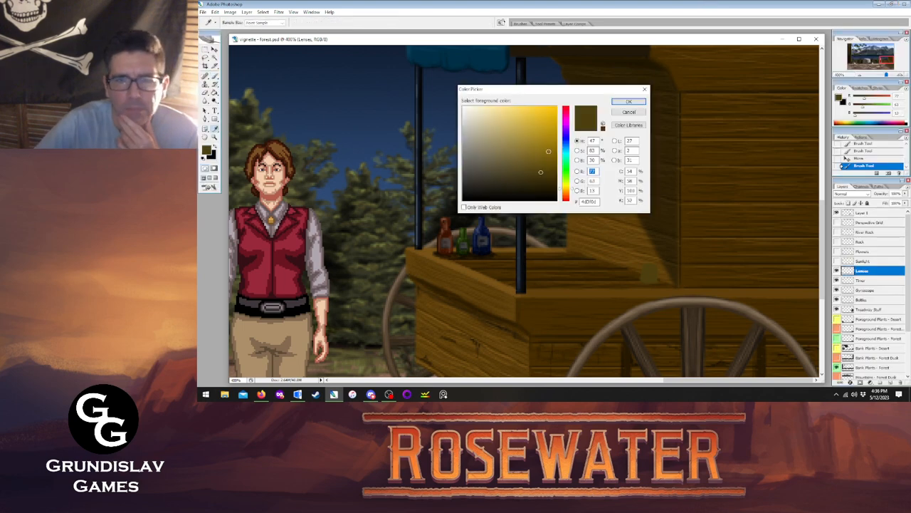
drag(554, 156, 560, 152)
click(627, 100)
key(Tab)
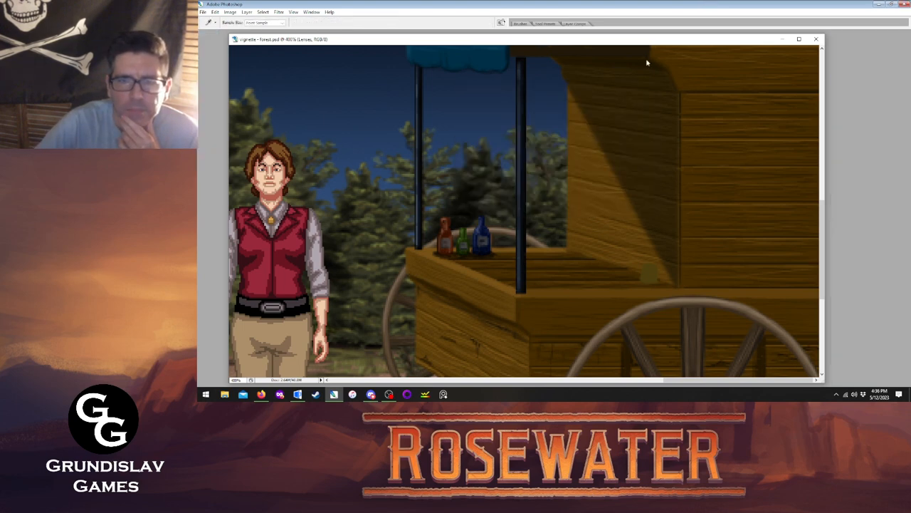
key(Tab)
key(Tab)
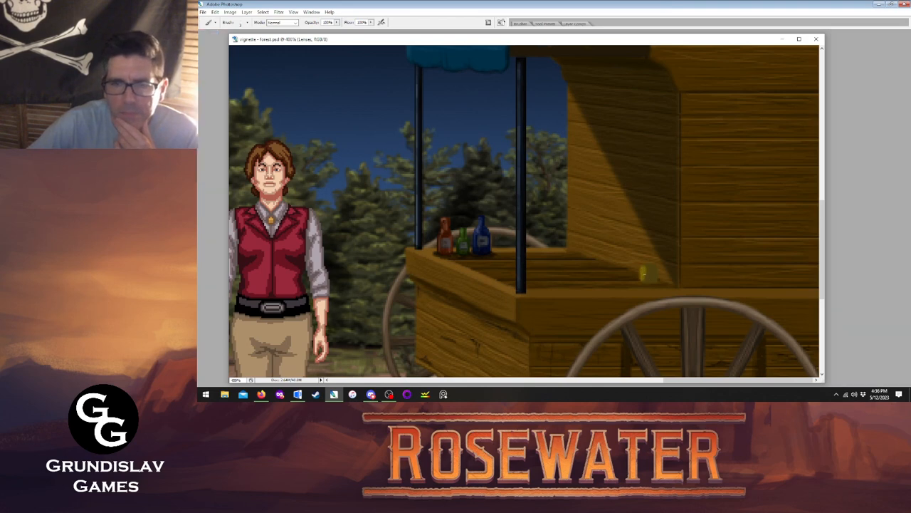
drag(644, 274, 653, 275)
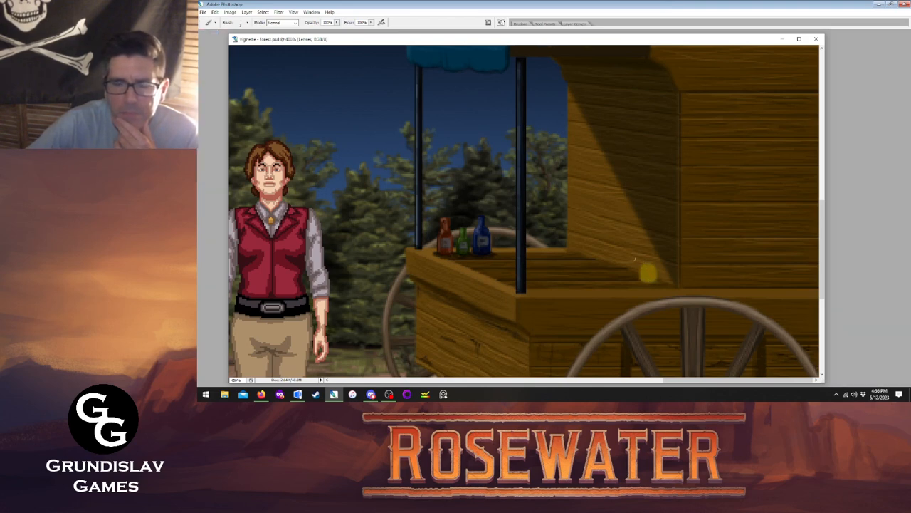
drag(627, 264, 630, 269)
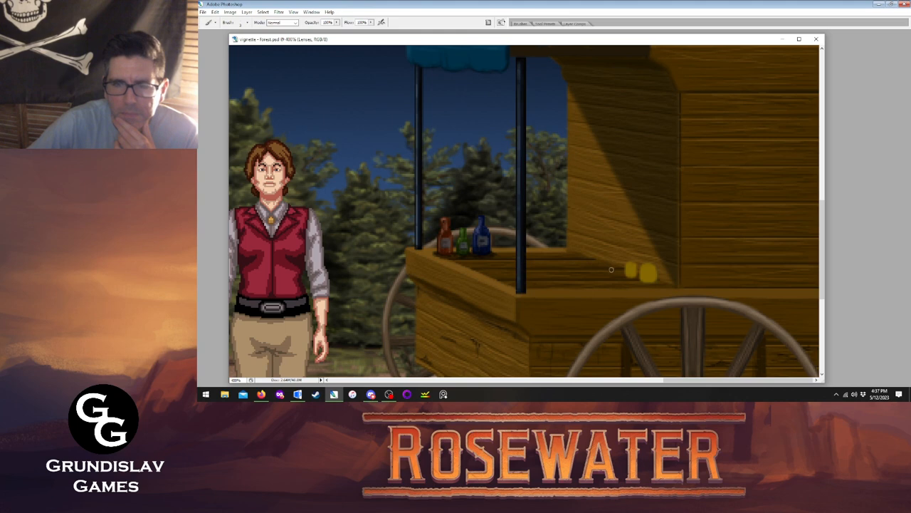
drag(609, 266, 613, 272)
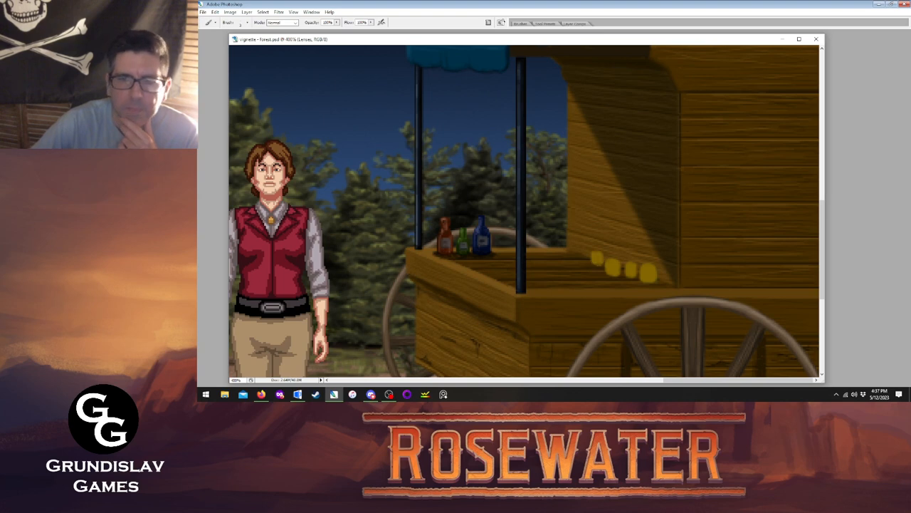
- Prepare a dark brown and a light gold as the two painting colors for detailing the four yellow shapes
key(Tab)
click(215, 138)
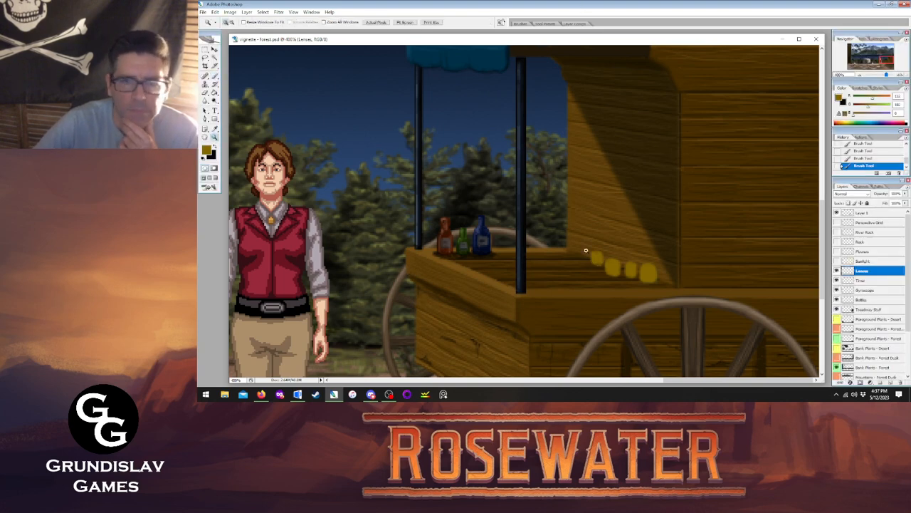
drag(587, 250, 680, 296)
key(b)
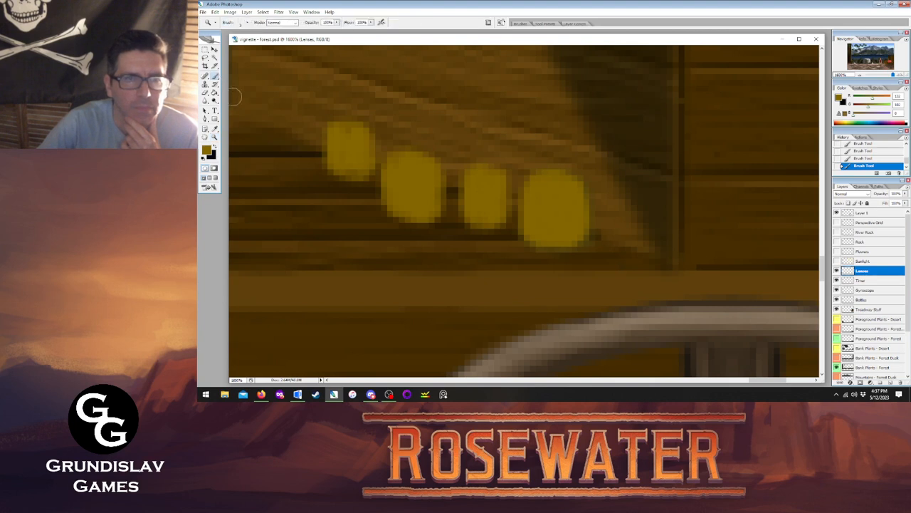
click(206, 150)
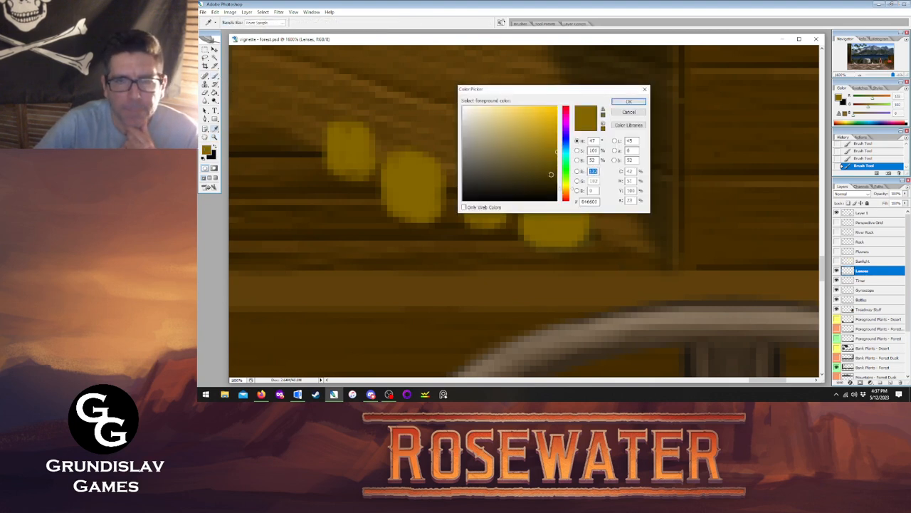
click(628, 101)
key(Tab)
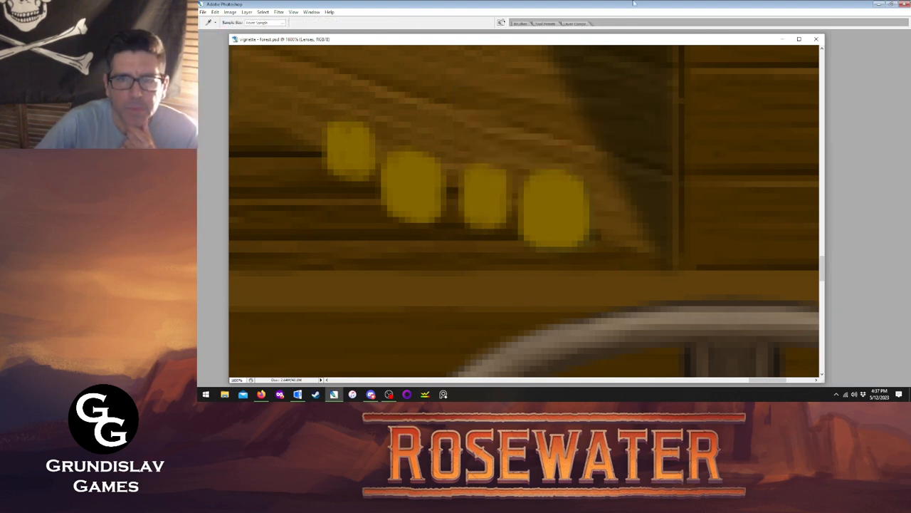
key(Tab)
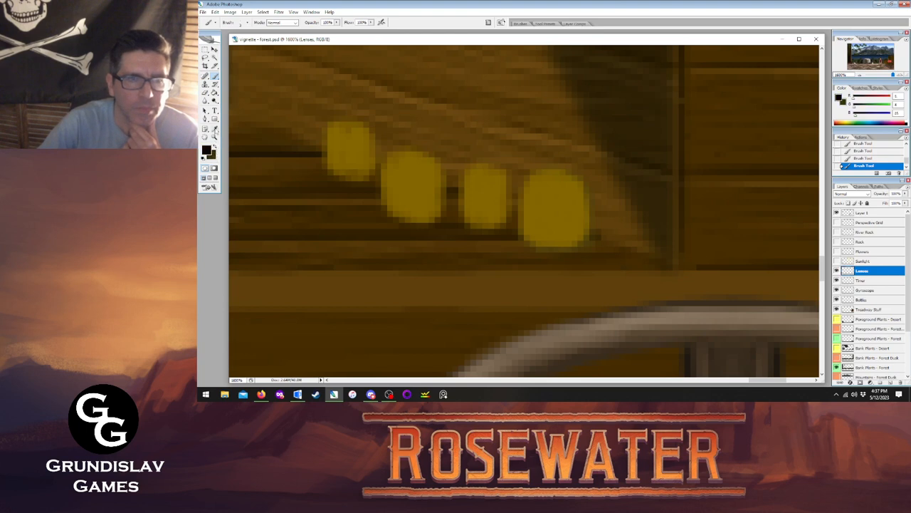
click(206, 150)
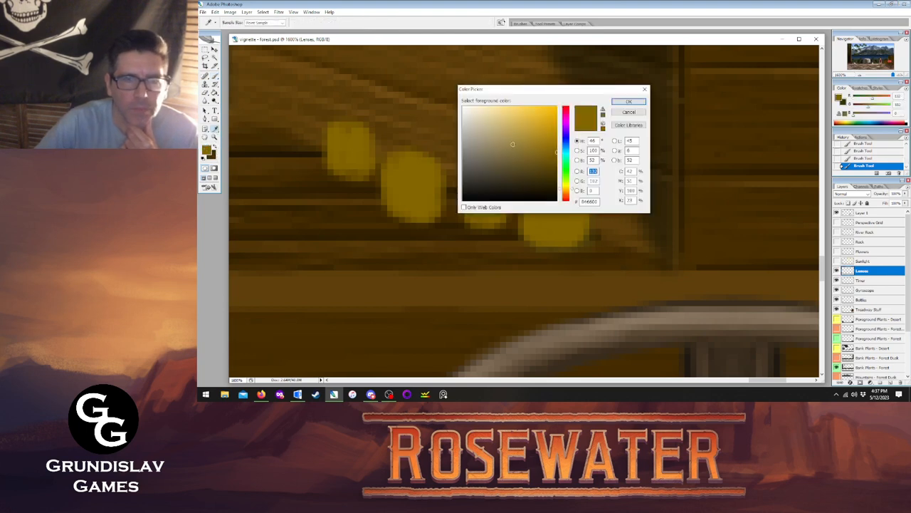
click(626, 100)
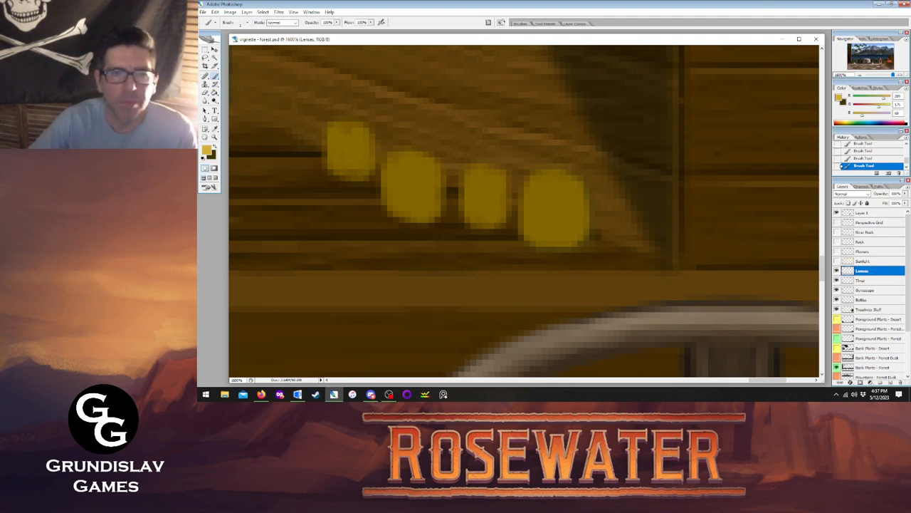
- Toggle the brush's Other Dynamics and paint thin dark brown curved bands across the four yellow lens shapes
click(488, 23)
click(513, 88)
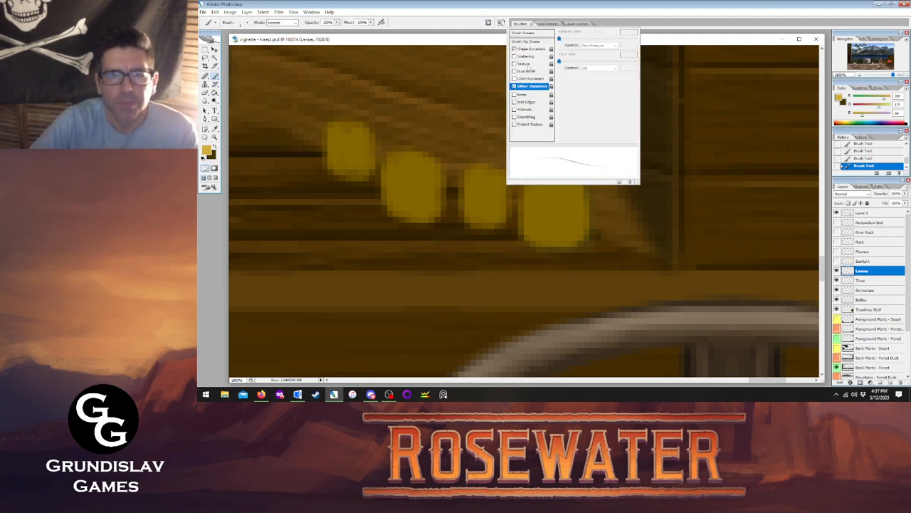
click(478, 88)
key(x)
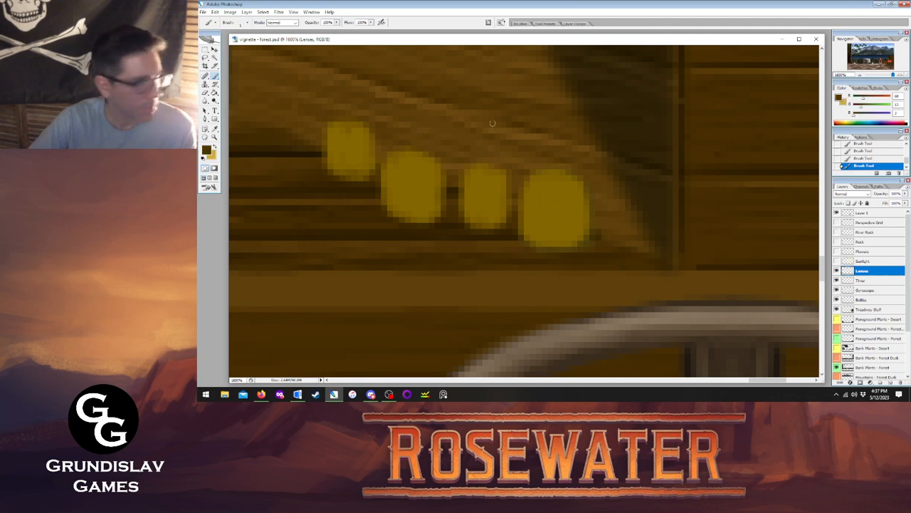
key(Tab)
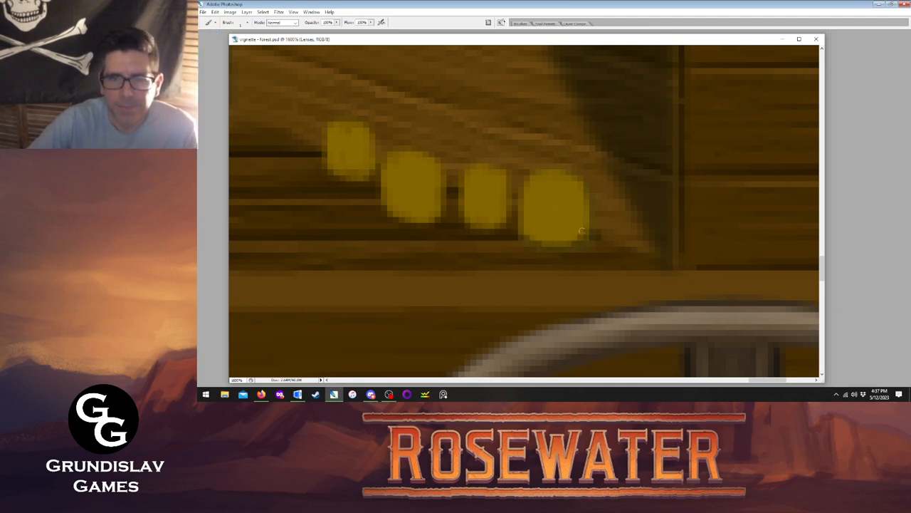
drag(519, 204, 578, 209)
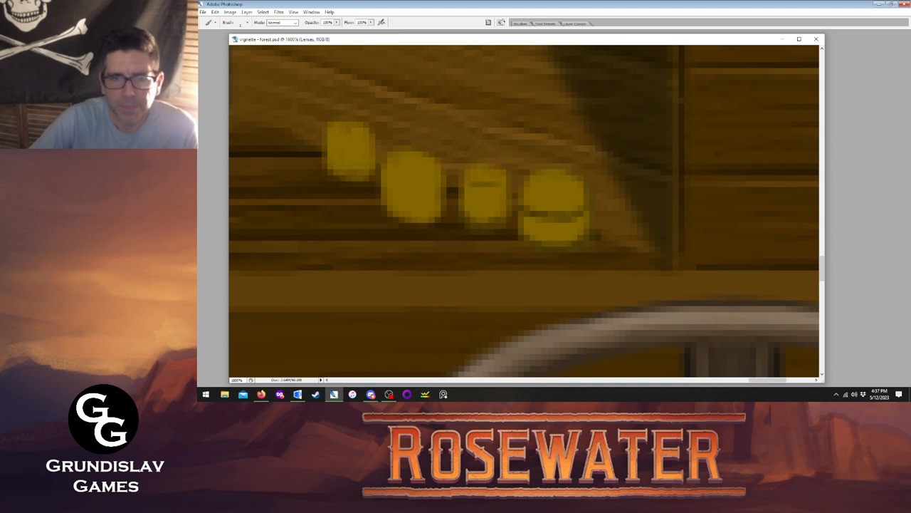
drag(521, 185, 562, 189)
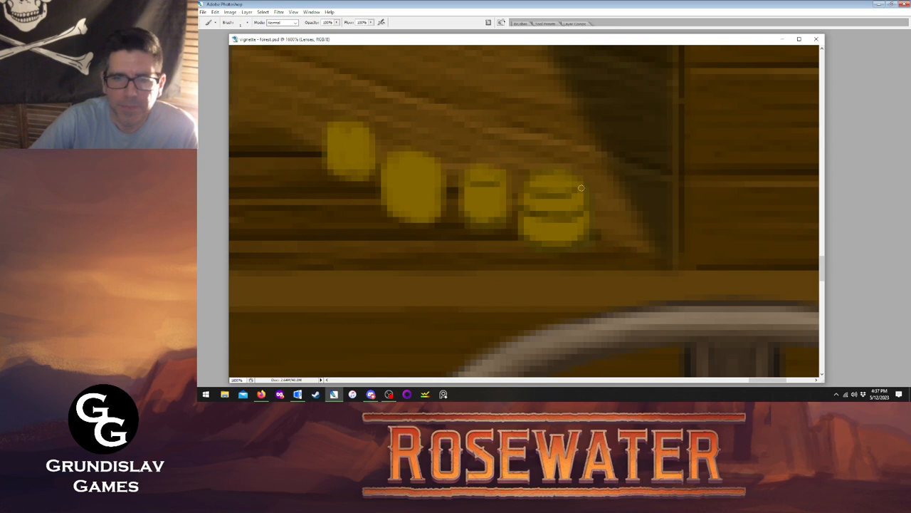
mouse_move(382, 196)
mouse_down()
mouse_move(398, 213)
mouse_move(437, 203)
mouse_up()
drag(383, 181, 435, 192)
mouse_move(382, 167)
mouse_down()
mouse_move(407, 182)
mouse_move(435, 173)
mouse_move(405, 169)
mouse_move(422, 164)
mouse_up()
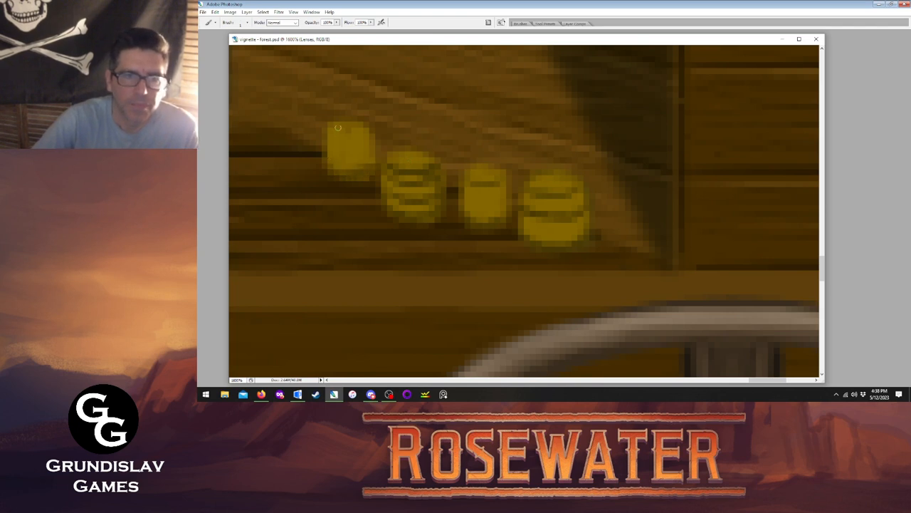
drag(325, 134, 356, 135)
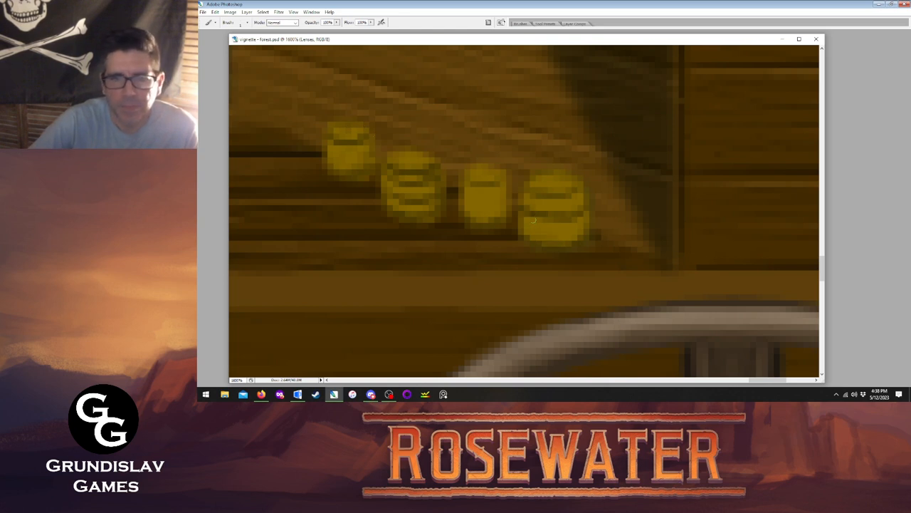
- Paint light gold highlight bands beneath the dark bands on the four yellow lenses
mouse_move(535, 222)
mouse_down()
mouse_move(582, 222)
mouse_move(562, 229)
mouse_up()
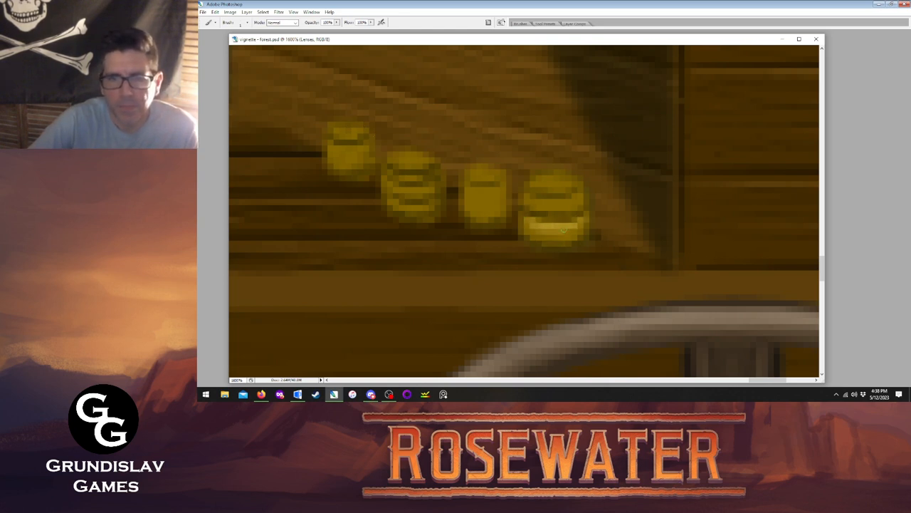
drag(526, 200, 583, 203)
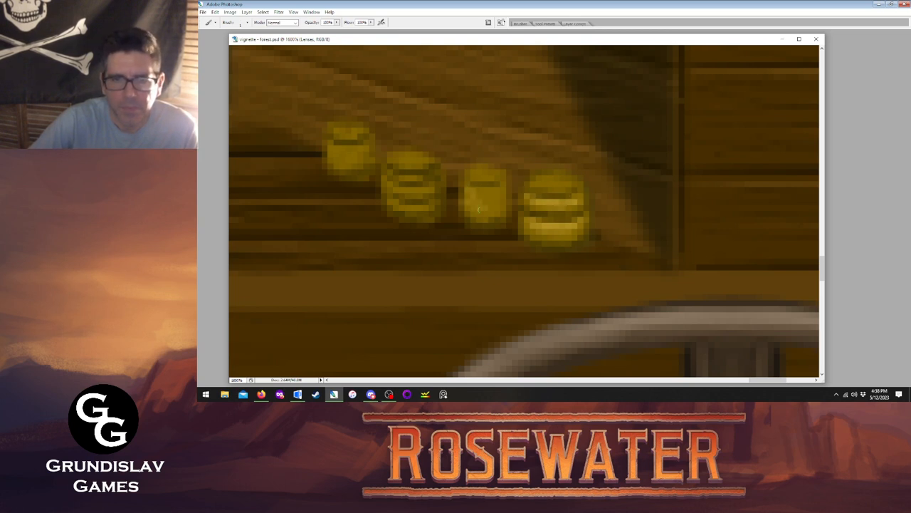
mouse_move(463, 201)
mouse_down()
mouse_move(474, 186)
mouse_move(498, 189)
mouse_move(482, 197)
mouse_up()
mouse_move(398, 173)
mouse_down()
mouse_move(386, 175)
mouse_move(440, 175)
mouse_move(388, 194)
mouse_move(439, 205)
mouse_up()
mouse_move(326, 143)
mouse_down()
mouse_move(361, 147)
mouse_move(324, 150)
mouse_move(340, 164)
mouse_up()
- Change the foreground color to grey-blue #7099a0 and paint a small glass patch on top of each of the four lenses
key(Tab)
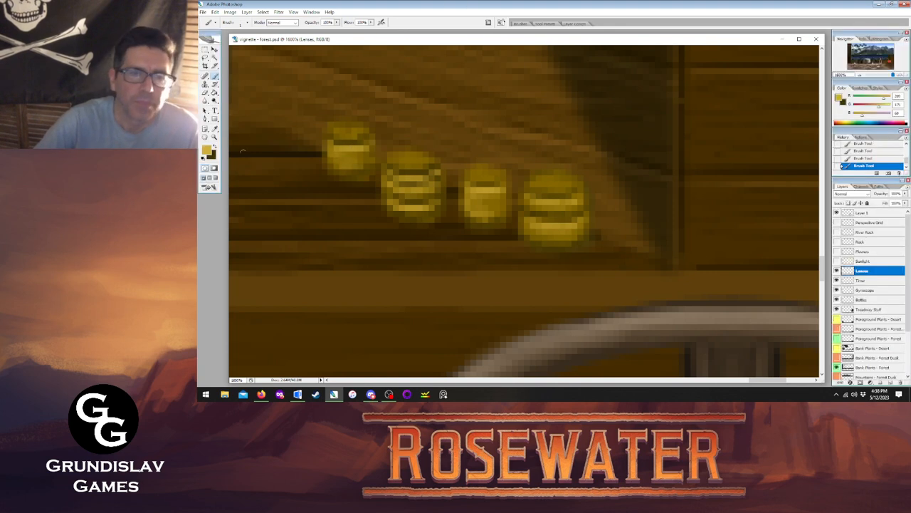
click(207, 153)
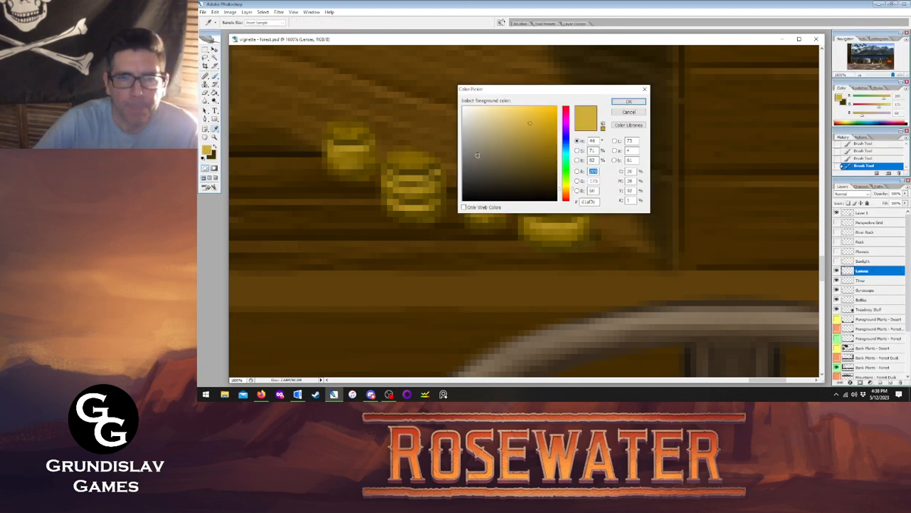
drag(477, 157, 491, 141)
click(566, 157)
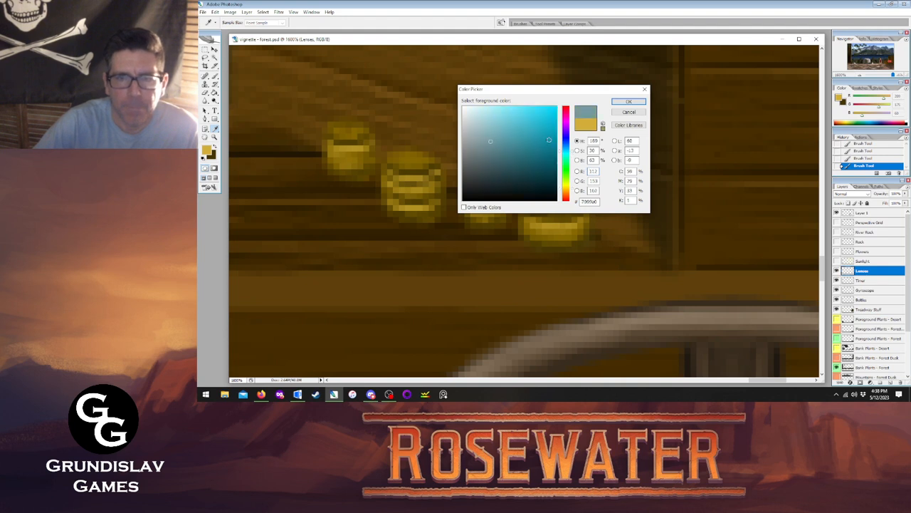
click(633, 103)
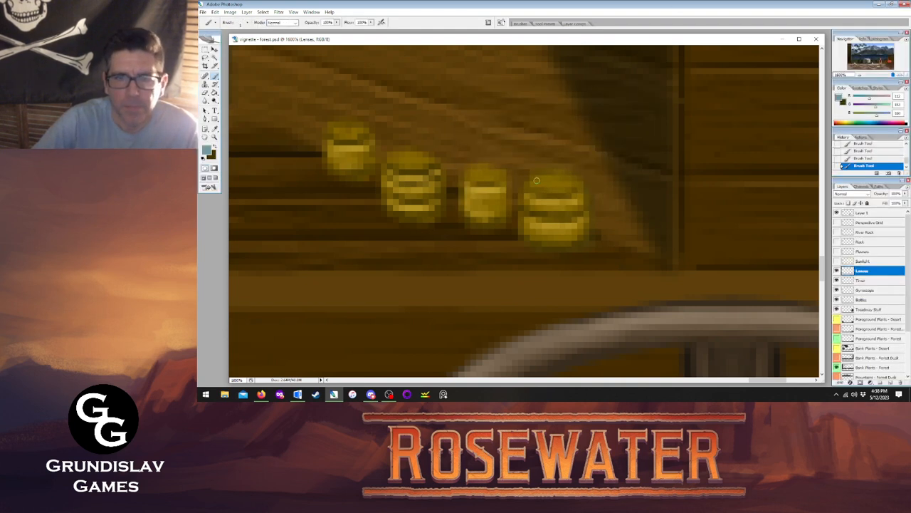
key(Tab)
mouse_move(541, 181)
mouse_down()
mouse_move(565, 182)
mouse_move(544, 183)
mouse_up()
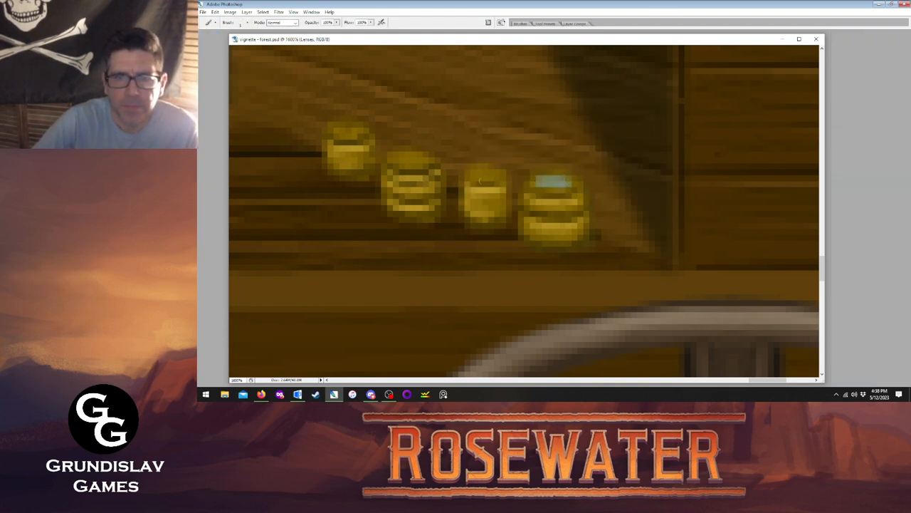
drag(491, 172, 475, 172)
mouse_move(408, 160)
mouse_down()
mouse_move(425, 162)
mouse_move(418, 157)
mouse_up()
mouse_move(352, 138)
mouse_down()
mouse_move(338, 133)
mouse_move(361, 133)
mouse_up()
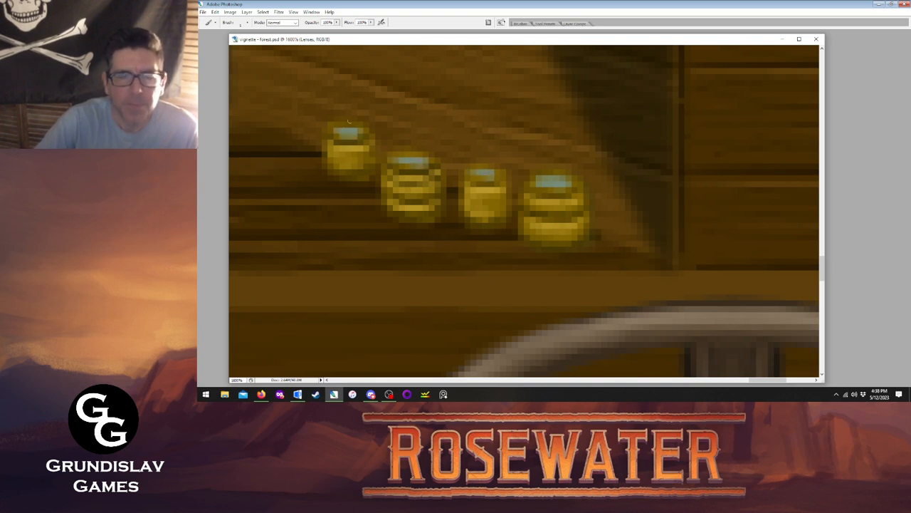
- Change the foreground color to black #000000 and paint soft shadows around the bases and sides of the four lenses
key(Tab)
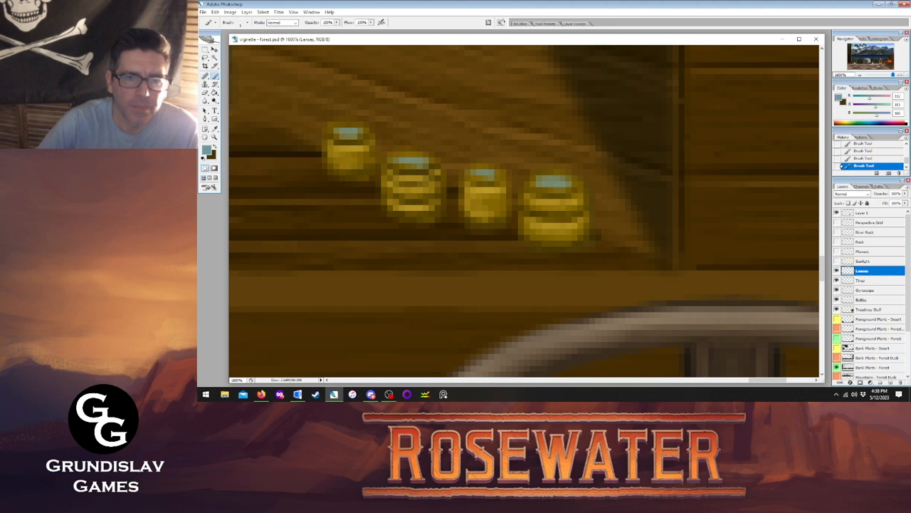
click(207, 149)
drag(496, 181, 500, 200)
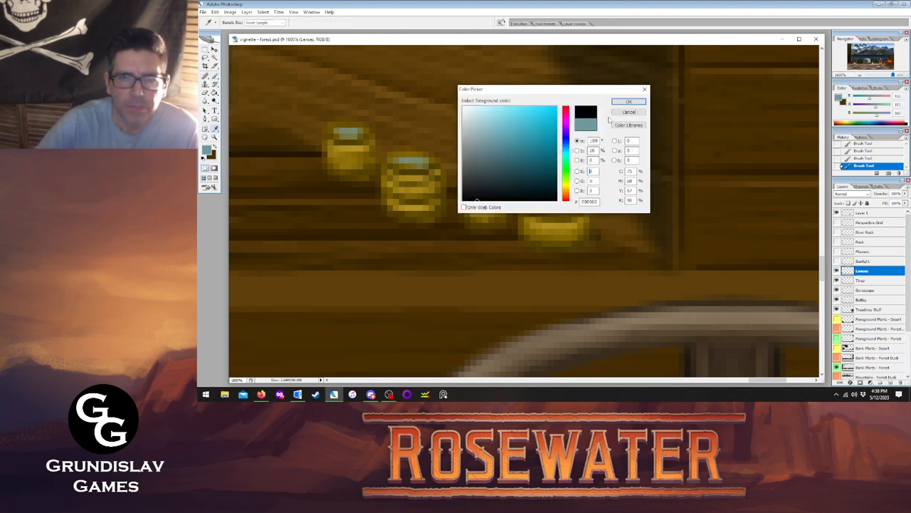
click(627, 102)
key(Tab)
key(b)
key(Tab)
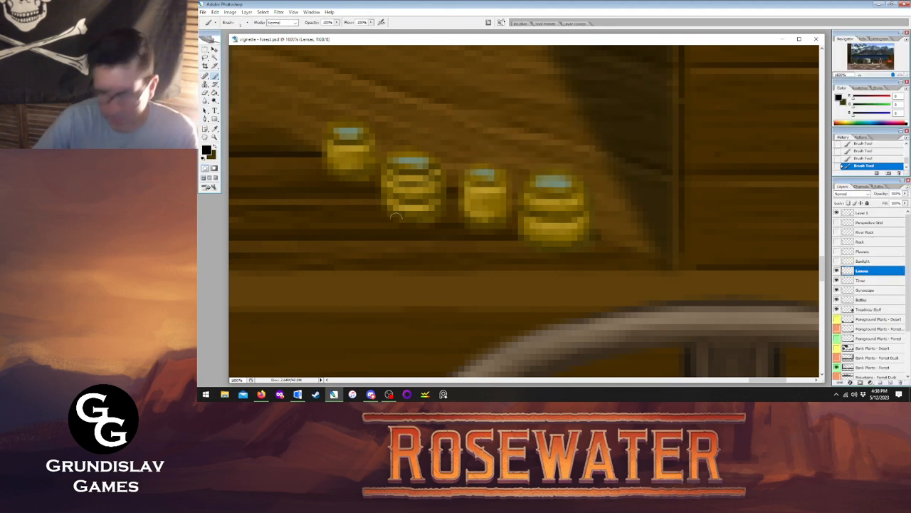
key(Tab)
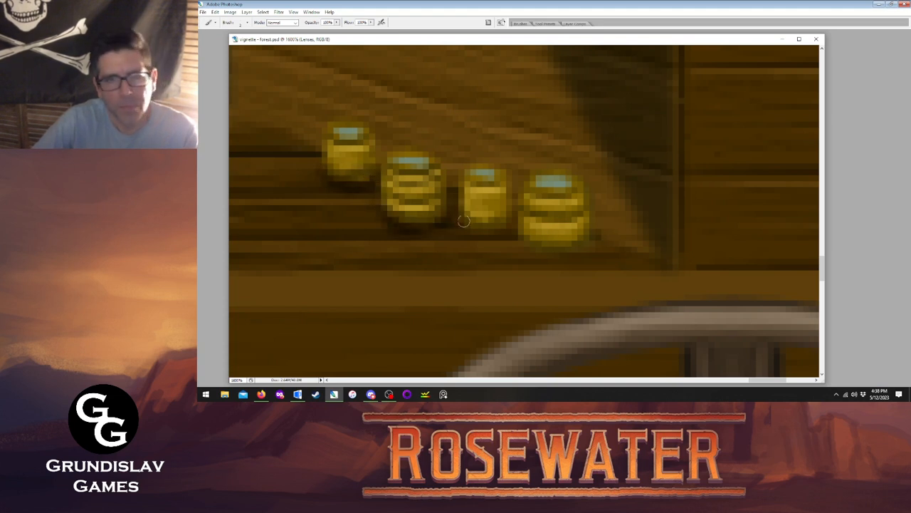
mouse_move(464, 222)
mouse_down()
mouse_move(478, 233)
mouse_move(514, 223)
mouse_move(535, 252)
mouse_move(583, 246)
mouse_move(595, 230)
mouse_move(597, 187)
mouse_move(583, 176)
mouse_up()
drag(509, 221, 503, 162)
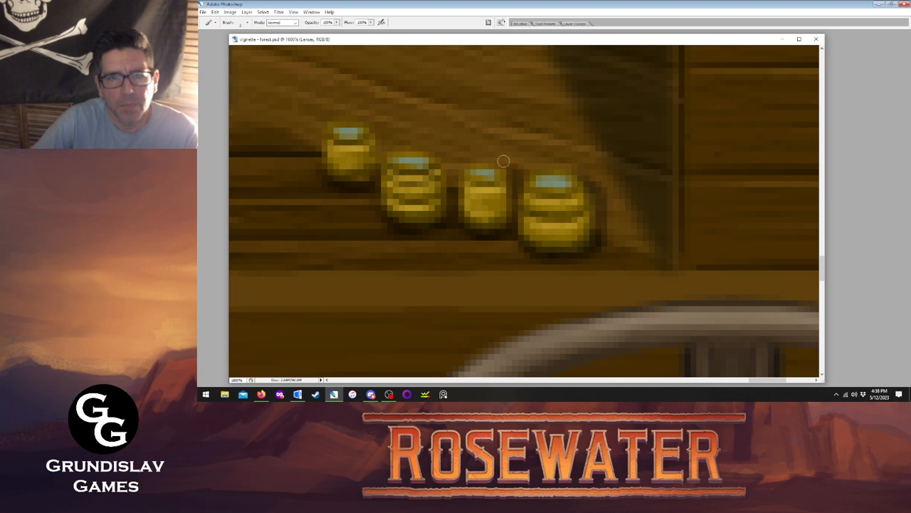
drag(451, 198, 443, 175)
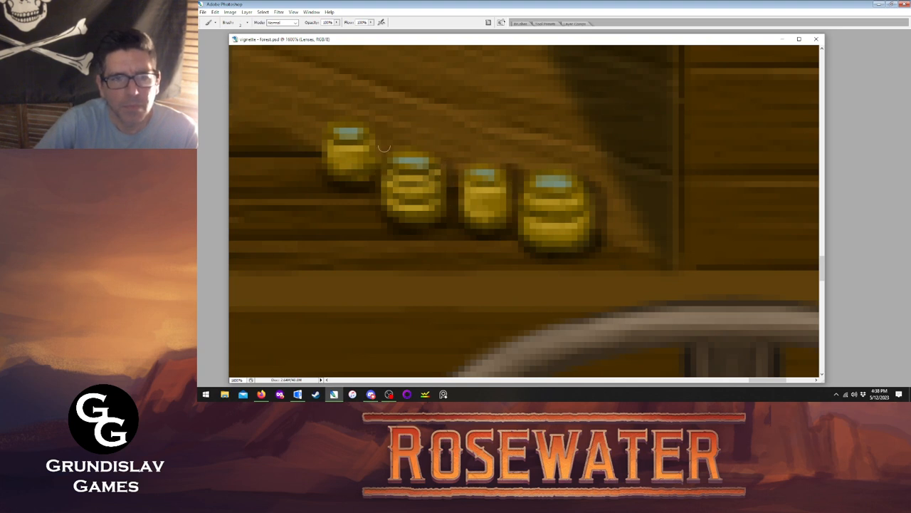
- View the wagon at 200% and make the Gyroscope layer active
key(Tab)
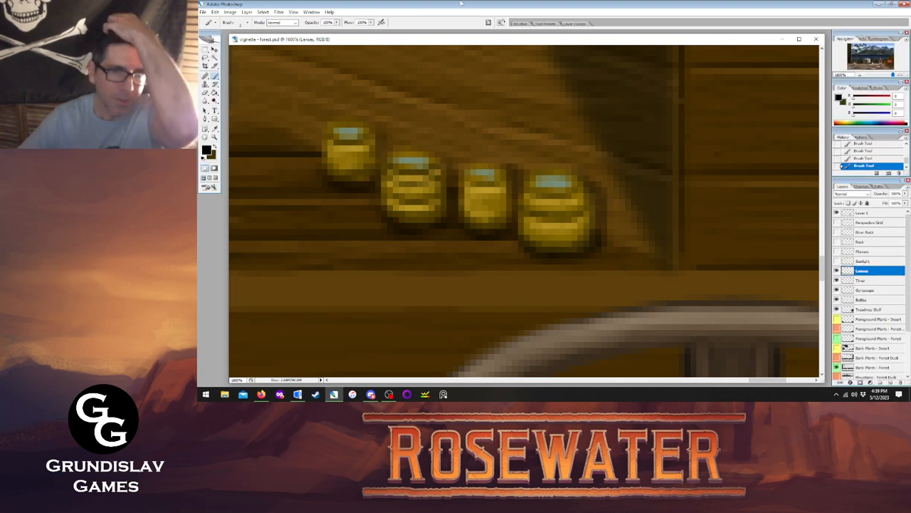
key(z)
right_click(366, 173)
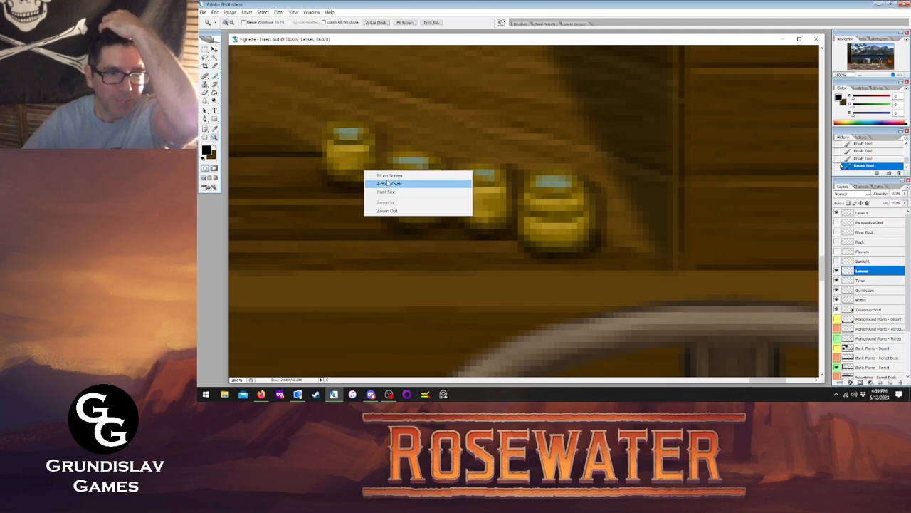
click(387, 179)
click(659, 249)
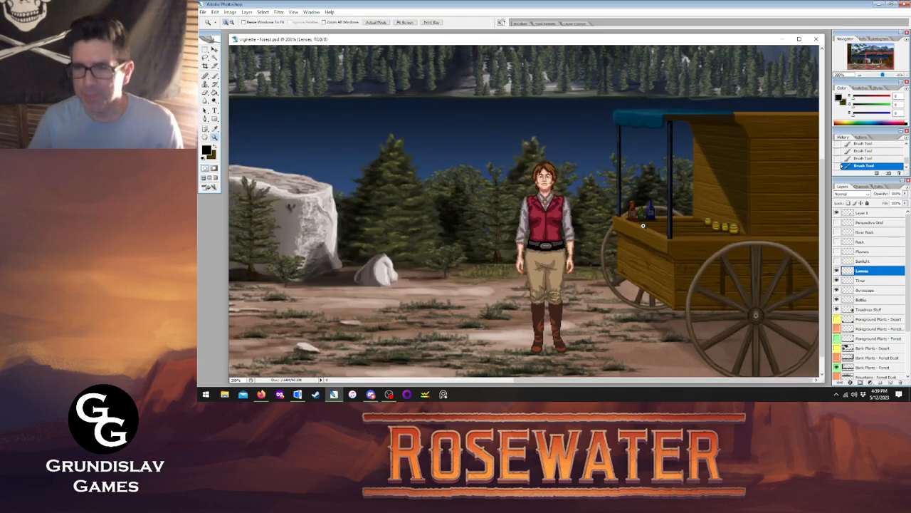
click(870, 290)
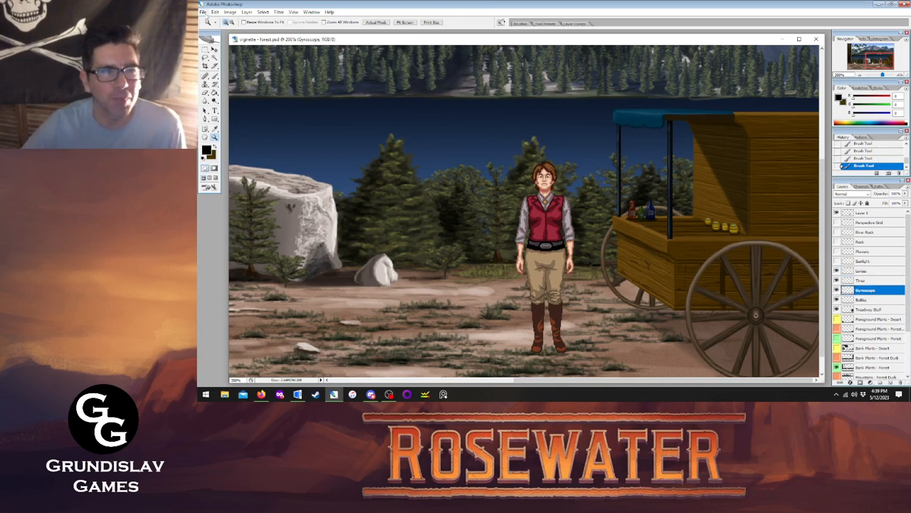
- Open fordham_bedroom_night from the PSDs > Multiple folder inside the desktop's poe-dickens folder
click(204, 12)
click(215, 27)
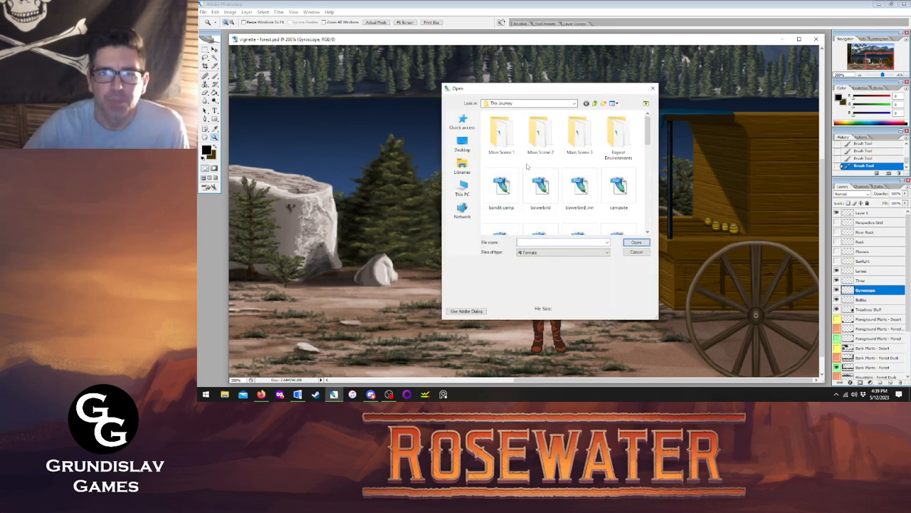
click(462, 144)
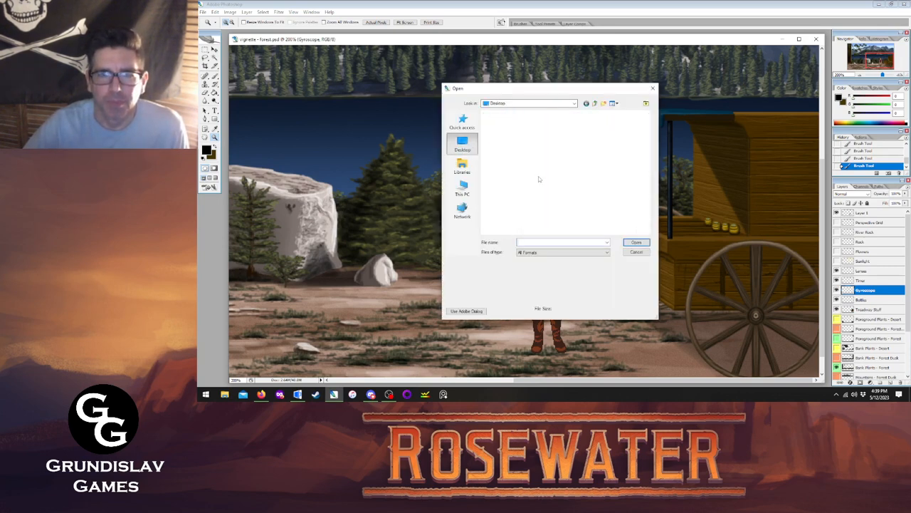
scroll(527, 177, down, 5)
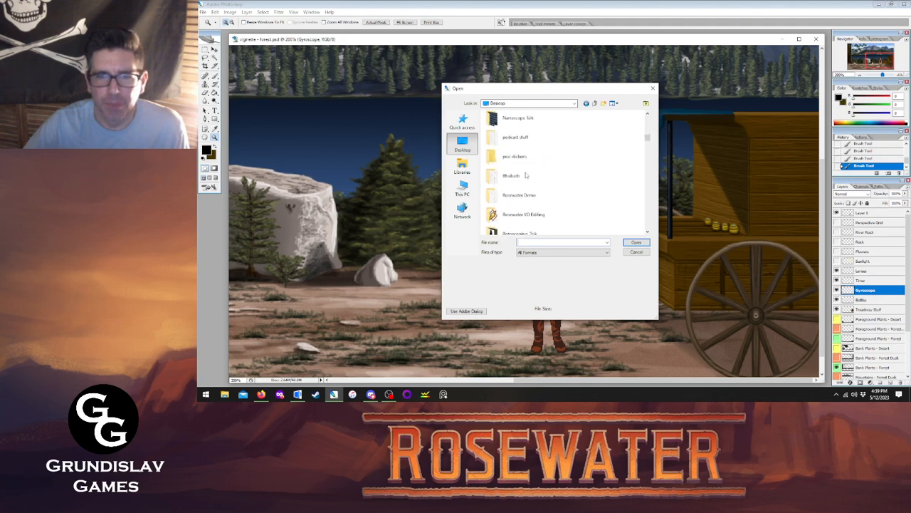
scroll(526, 175, up, 1)
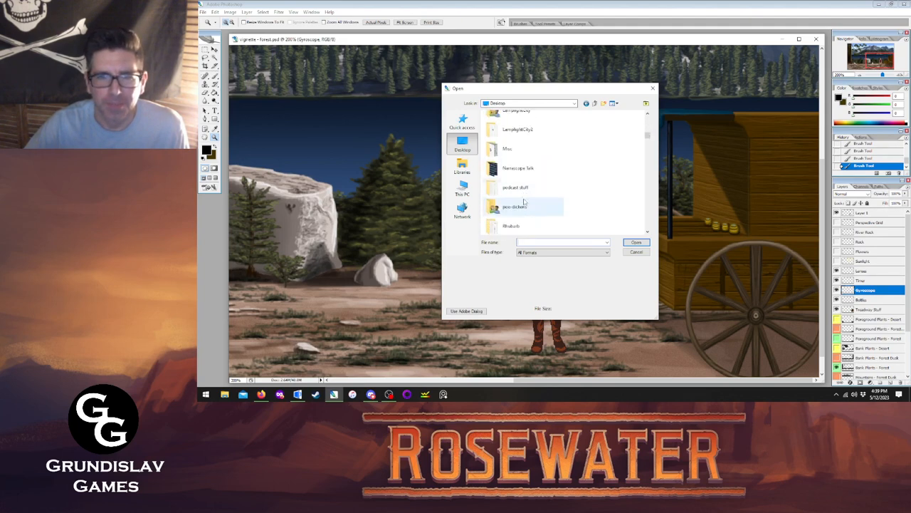
double_click(526, 206)
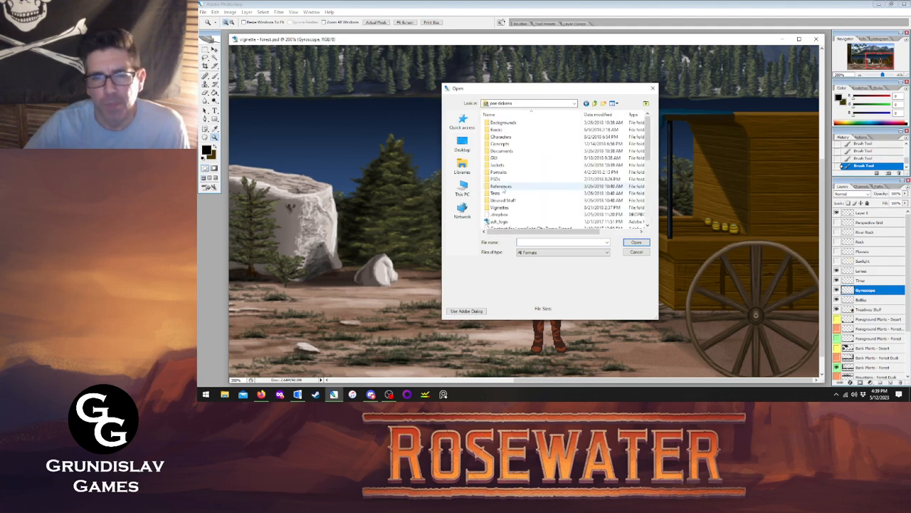
double_click(500, 179)
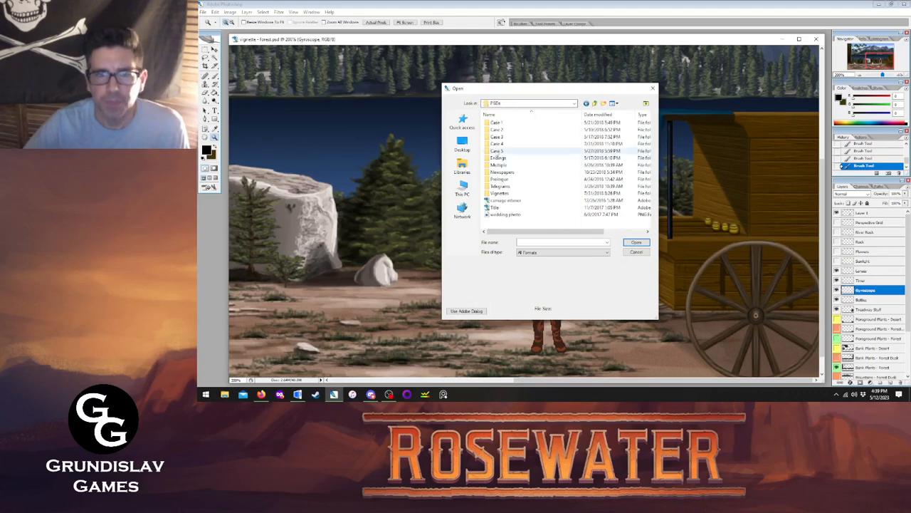
double_click(499, 166)
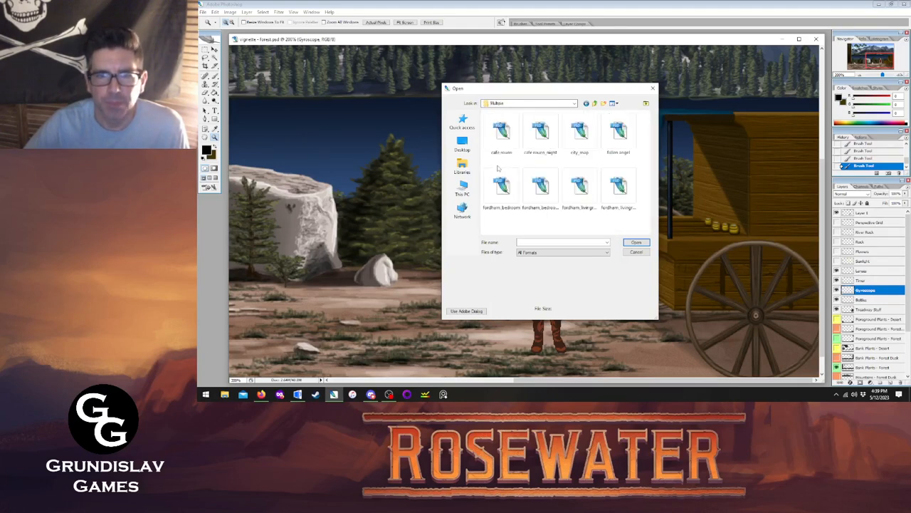
double_click(536, 185)
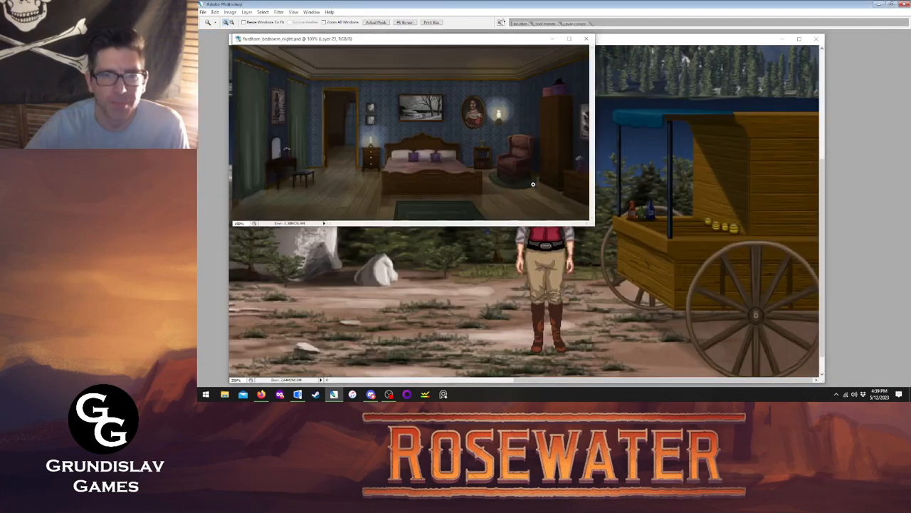
- Close the night bedroom file and open fordham_bedroom from the same Multiple folder
click(585, 39)
click(202, 12)
click(212, 27)
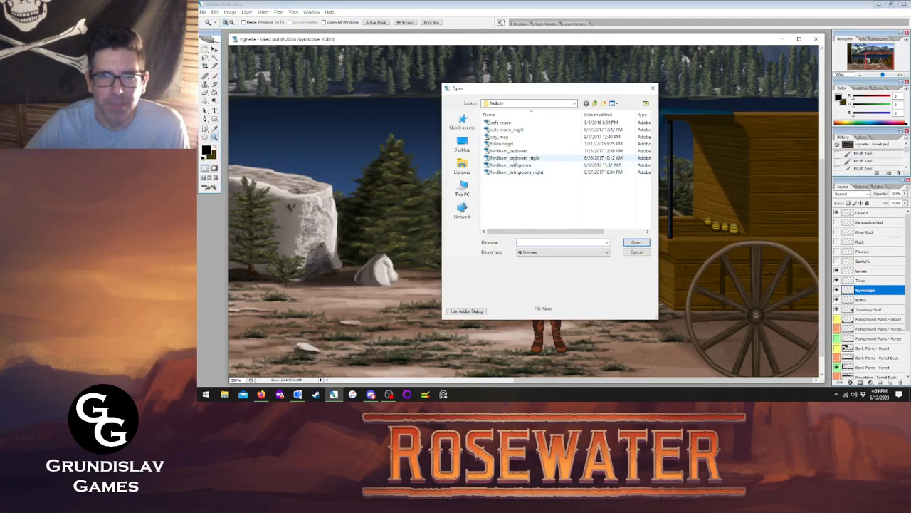
double_click(511, 151)
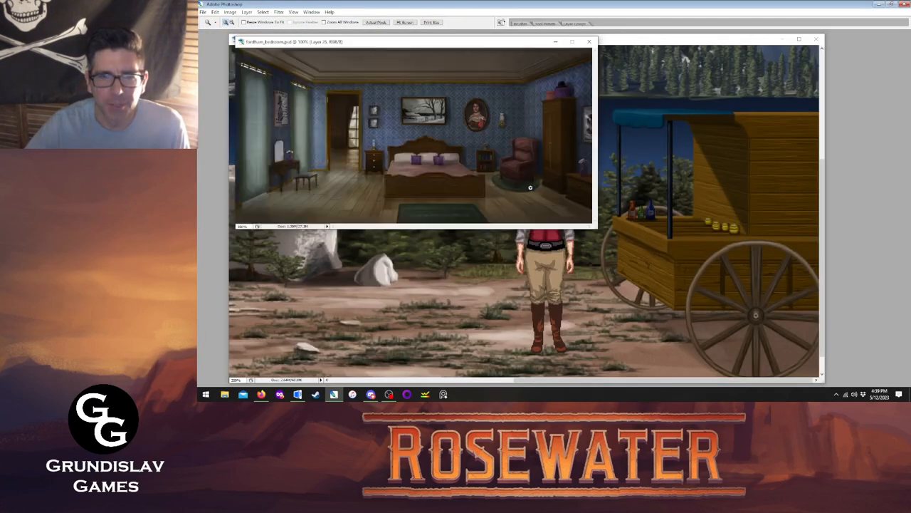
- Examine the gold trophy on the bookcase up close and toggle layer visibility to identify which layer holds it
click(504, 182)
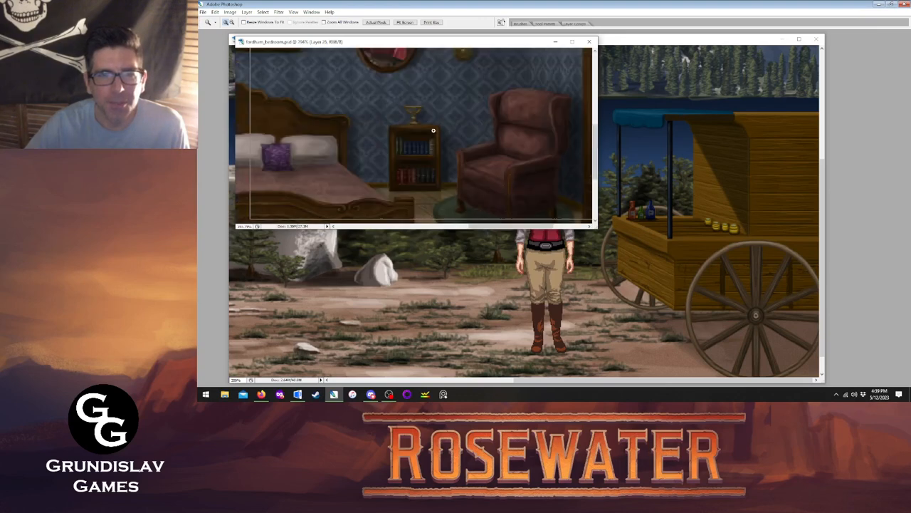
click(406, 131)
click(406, 132)
click(406, 132)
click(406, 132)
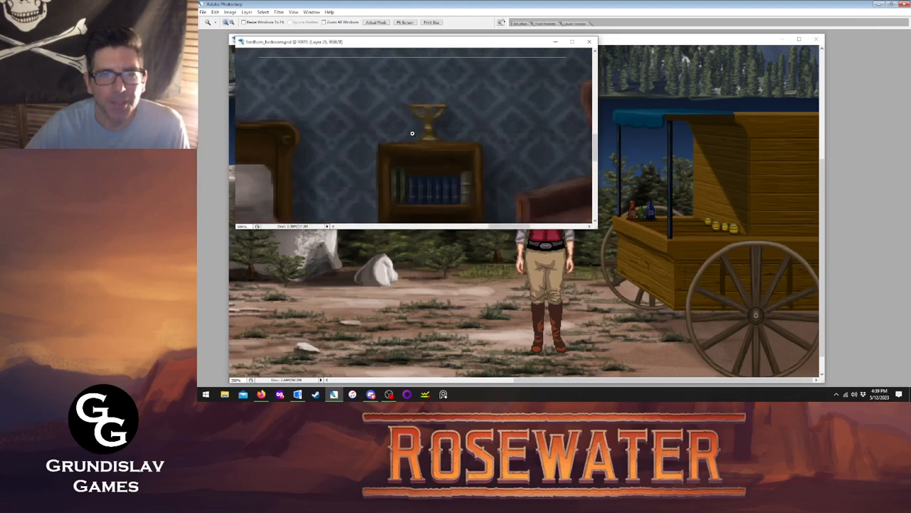
click(407, 132)
key(Tab)
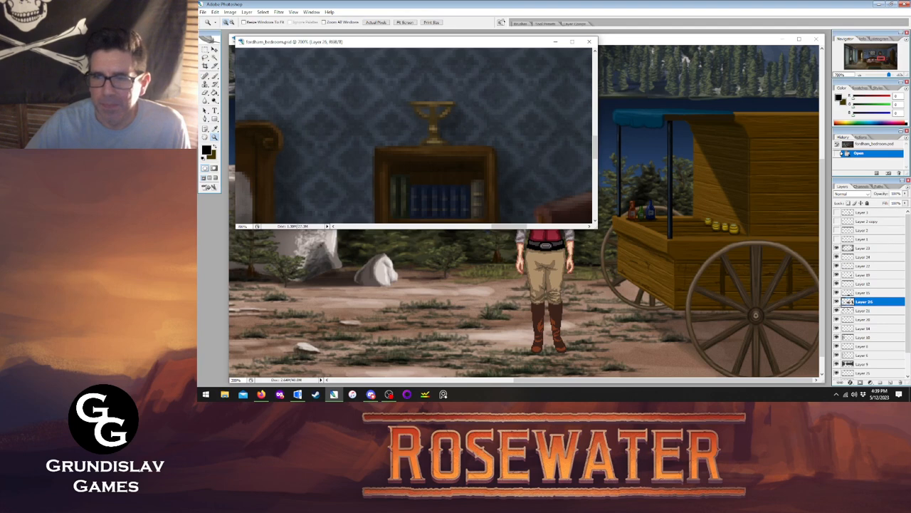
click(837, 302)
click(837, 301)
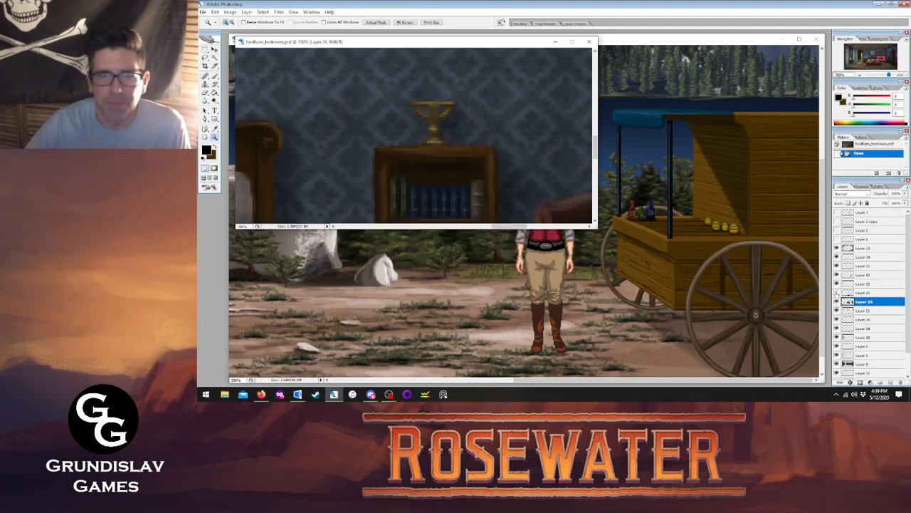
click(836, 284)
click(837, 285)
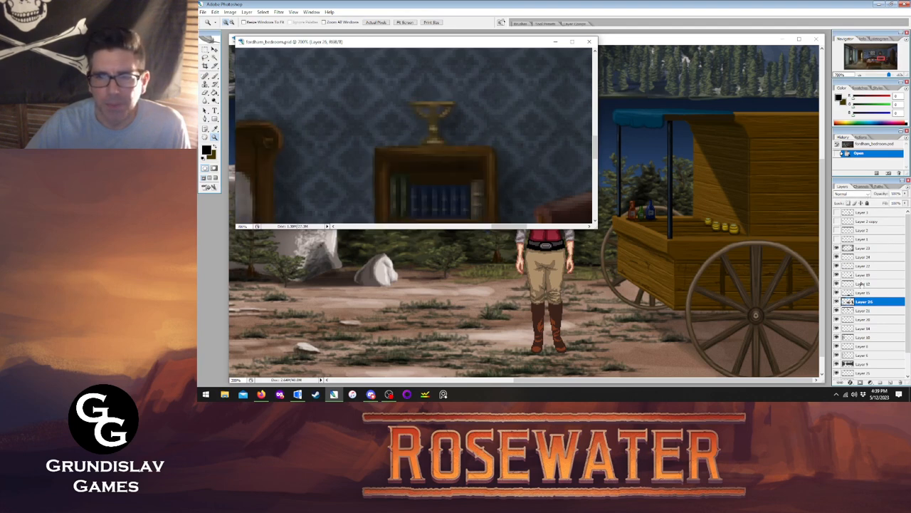
click(837, 285)
click(837, 285)
- Make the trophy's layer active and draw a rectangular marquee selection around the gold trophy on top of the bookcase
click(860, 285)
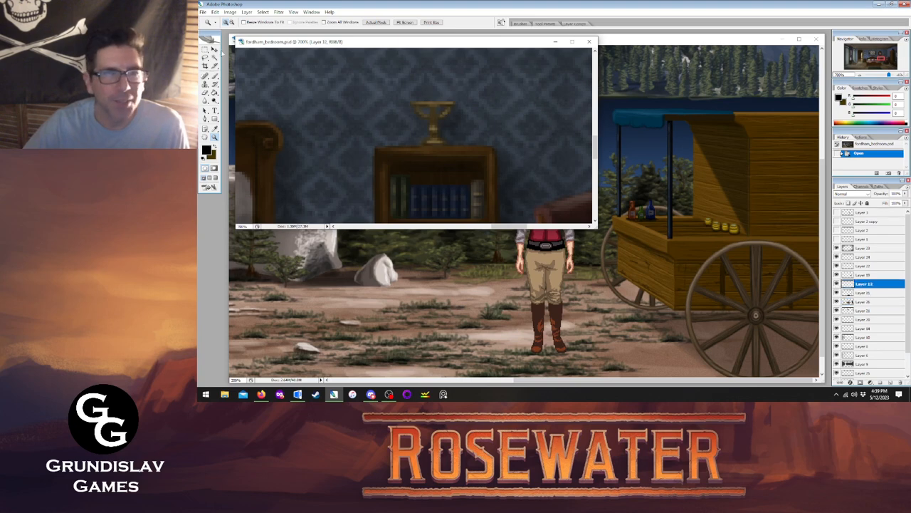
click(207, 51)
drag(461, 146, 473, 153)
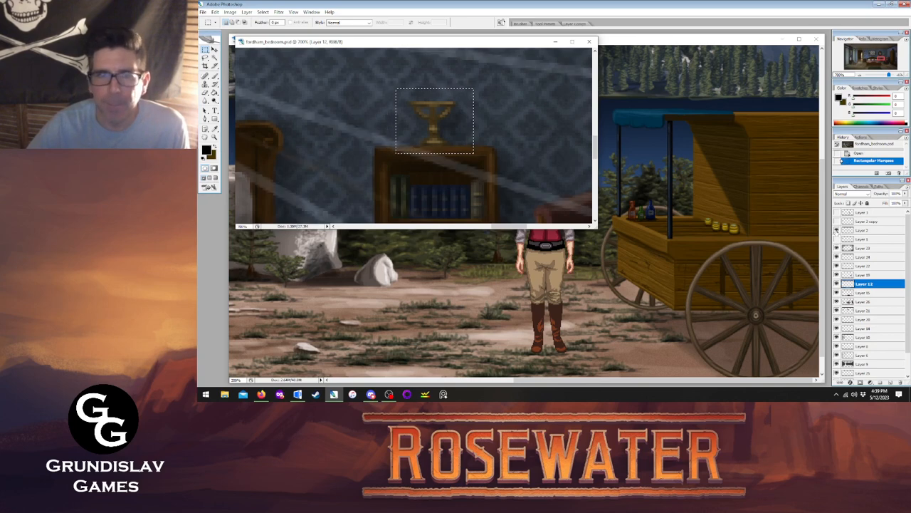
- Examine the bedroom scene around the trophy by toggling the visibility of the character and guide-line layers
click(837, 214)
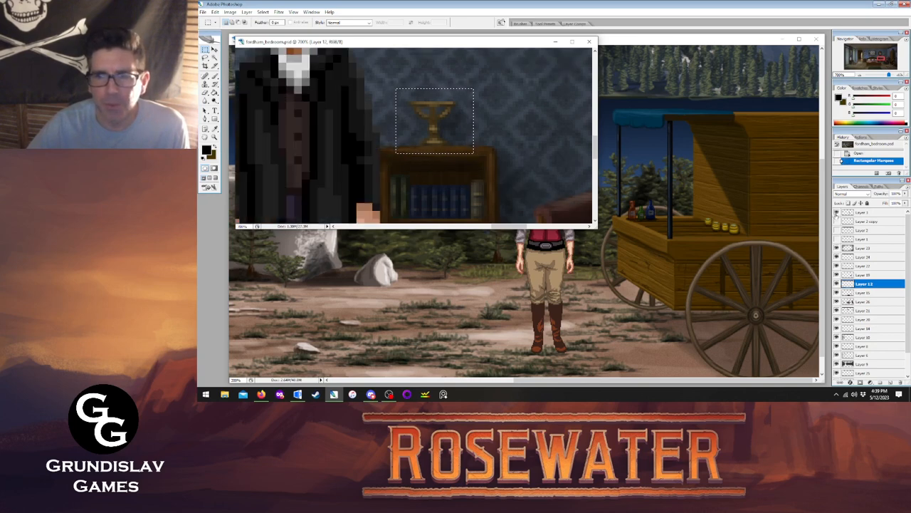
click(836, 214)
click(836, 214)
scroll(405, 144, up, 9)
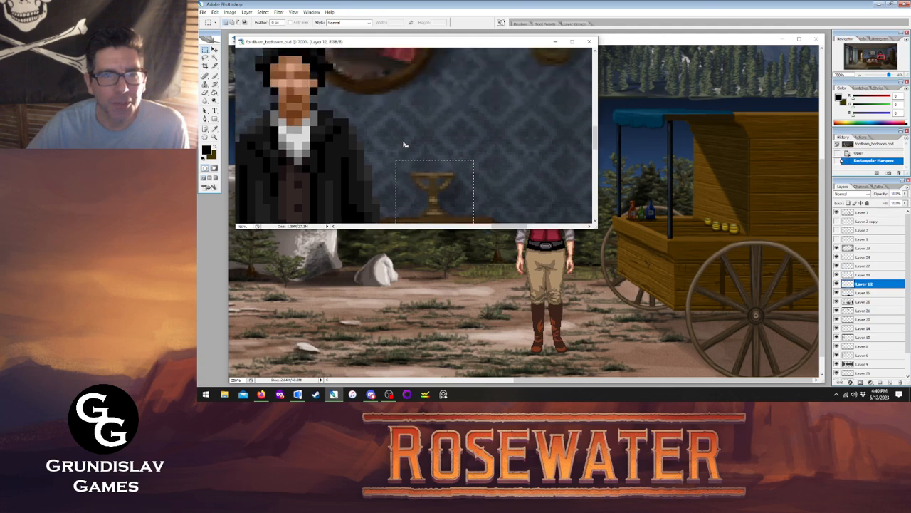
scroll(413, 135, down, 6)
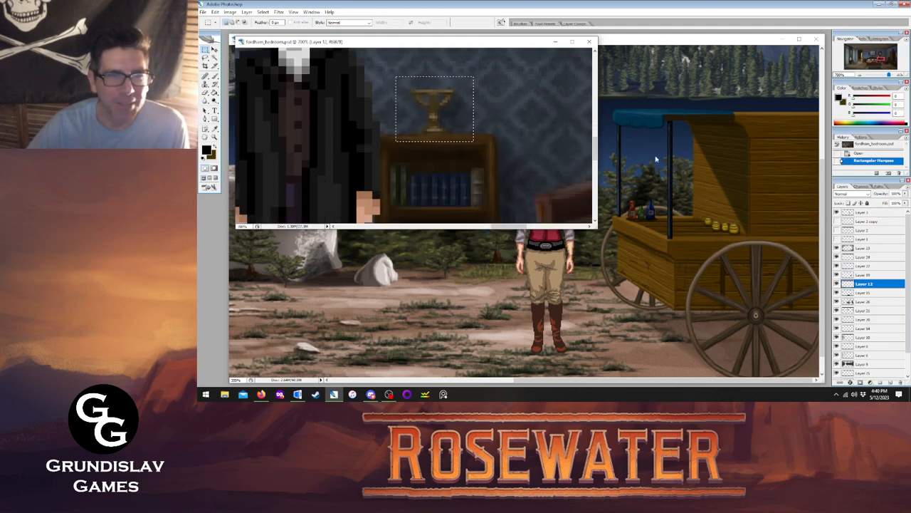
click(837, 213)
click(836, 239)
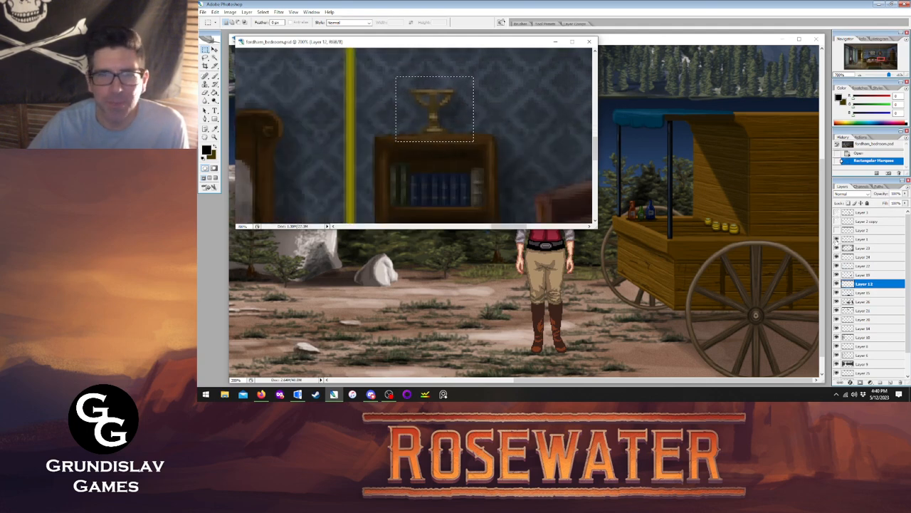
click(837, 239)
click(836, 238)
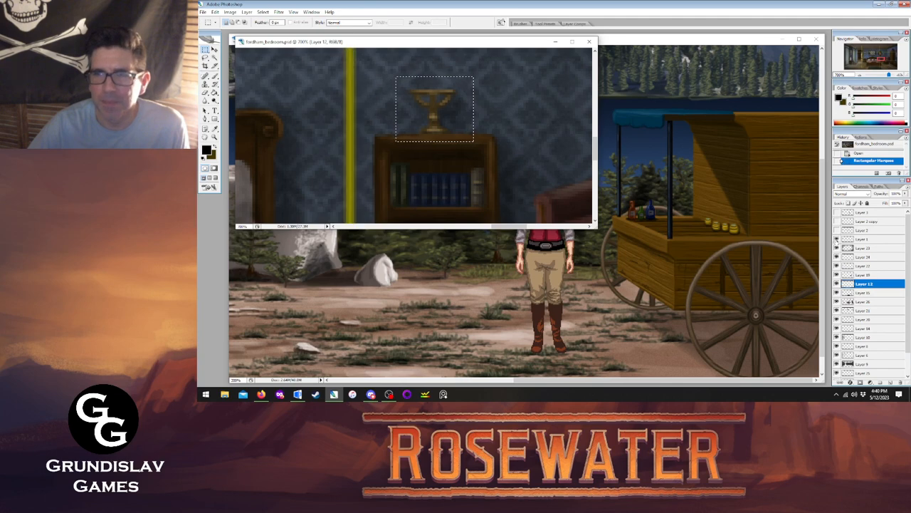
click(837, 238)
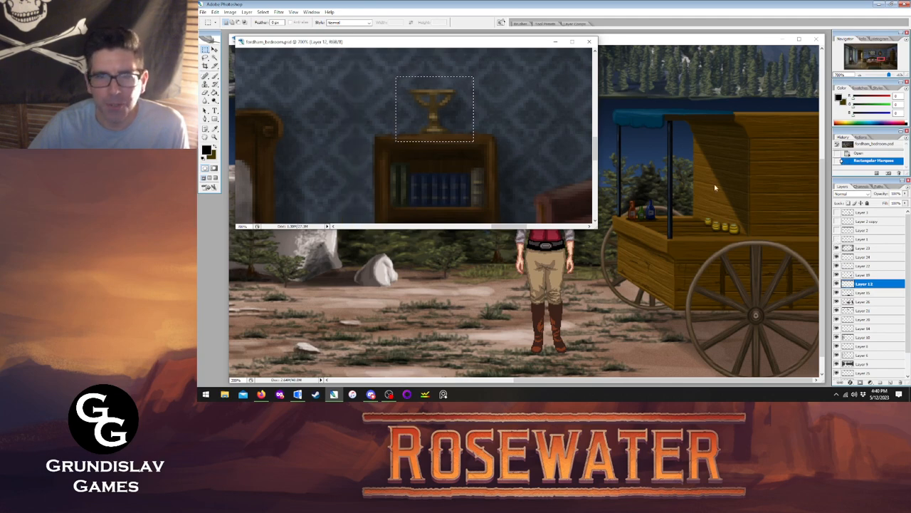
- Close the bedroom file without saving and paste the copied trophy into the forest vignette's Gyroscope layer
click(589, 41)
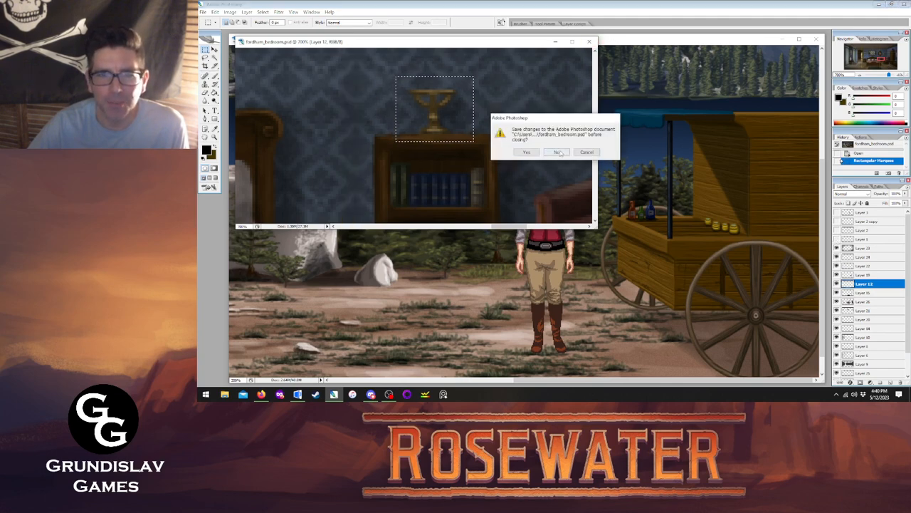
click(556, 151)
key(ctrl+v)
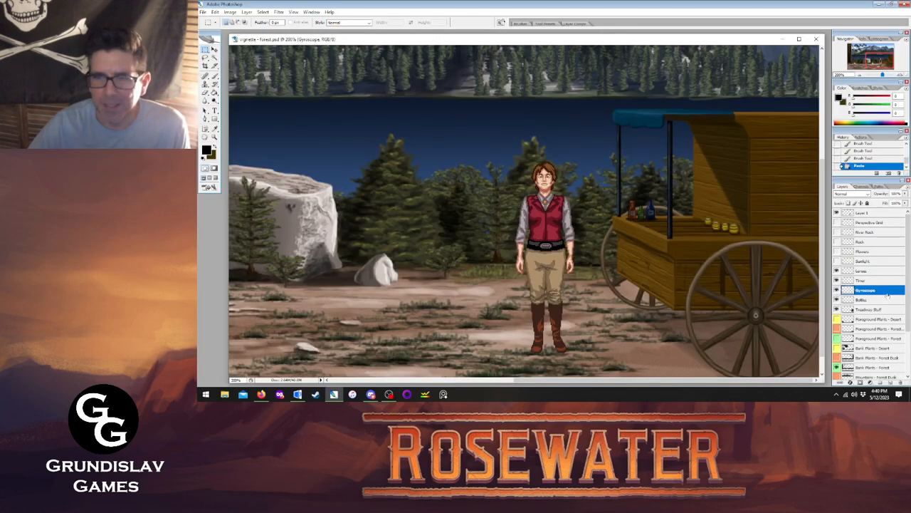
- Move the pasted trophy onto the wagon's counter, between the front awning post and the row of brass lenses
click(215, 50)
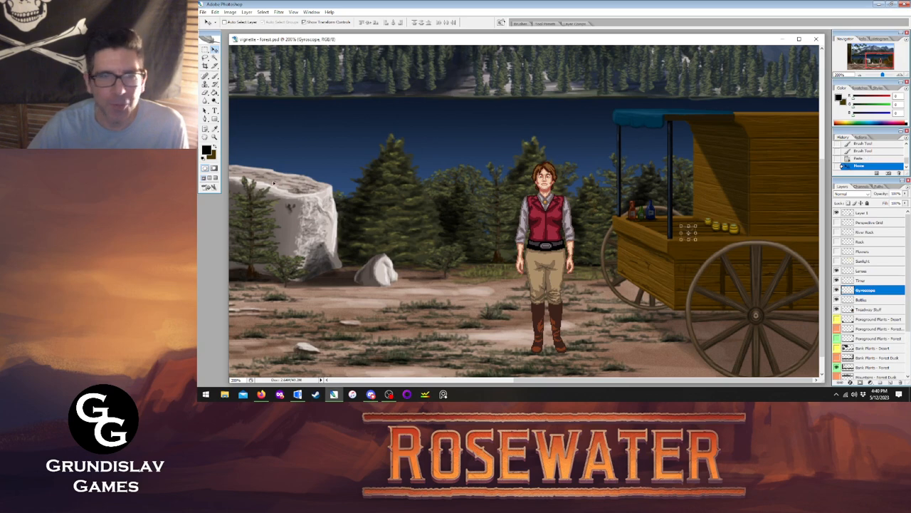
click(215, 138)
click(680, 212)
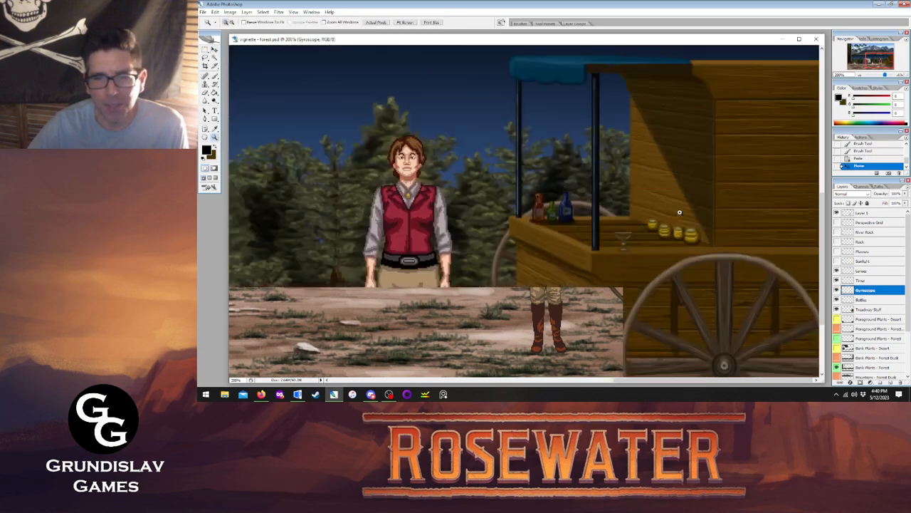
click(613, 212)
click(611, 213)
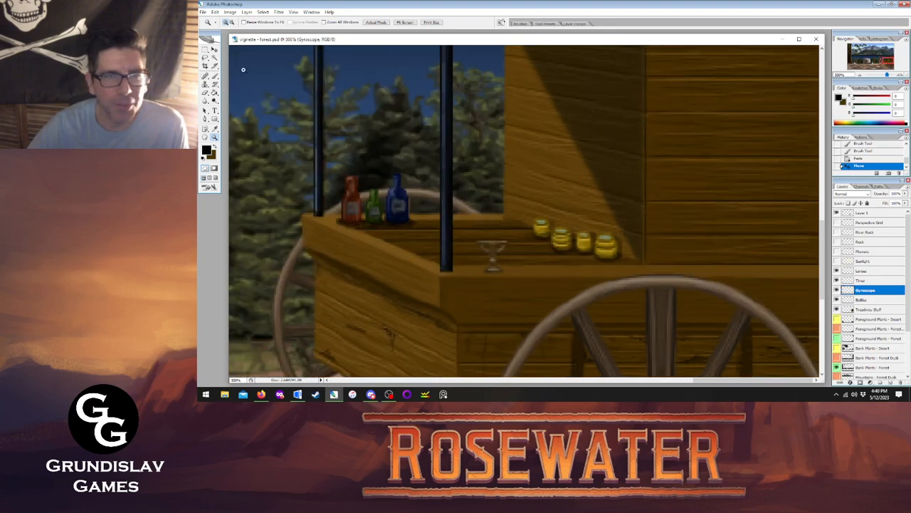
click(214, 49)
drag(554, 332, 543, 299)
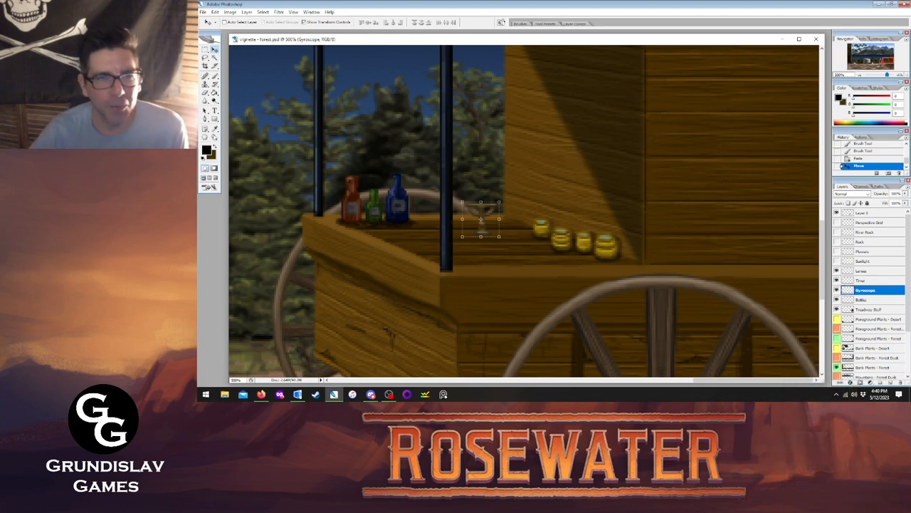
- Raise the trophy's contrast to +38 with a Brightness/Contrast adjustment on the Gyroscope layer
click(215, 137)
click(487, 220)
click(528, 212)
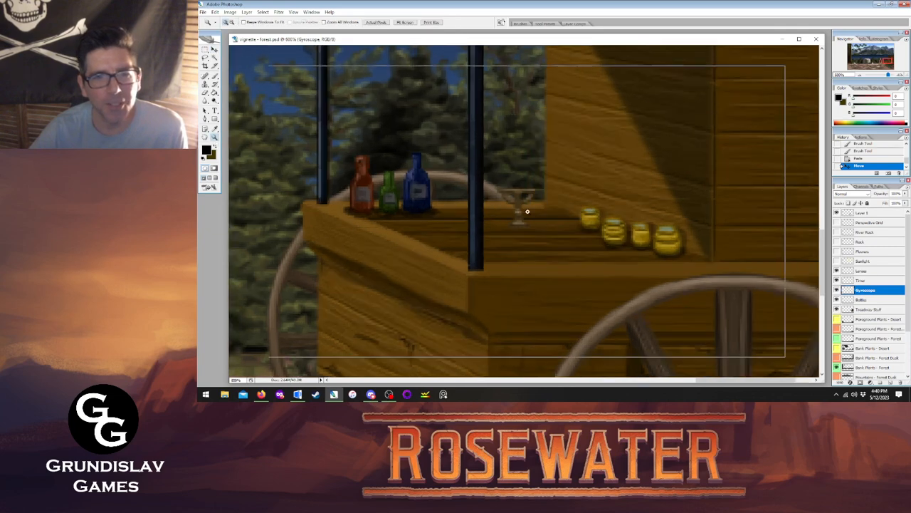
click(525, 211)
click(555, 215)
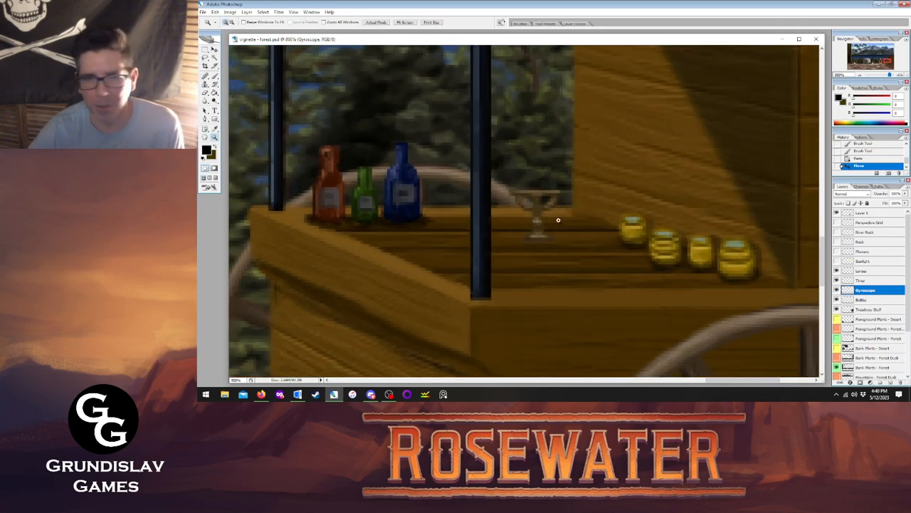
click(230, 12)
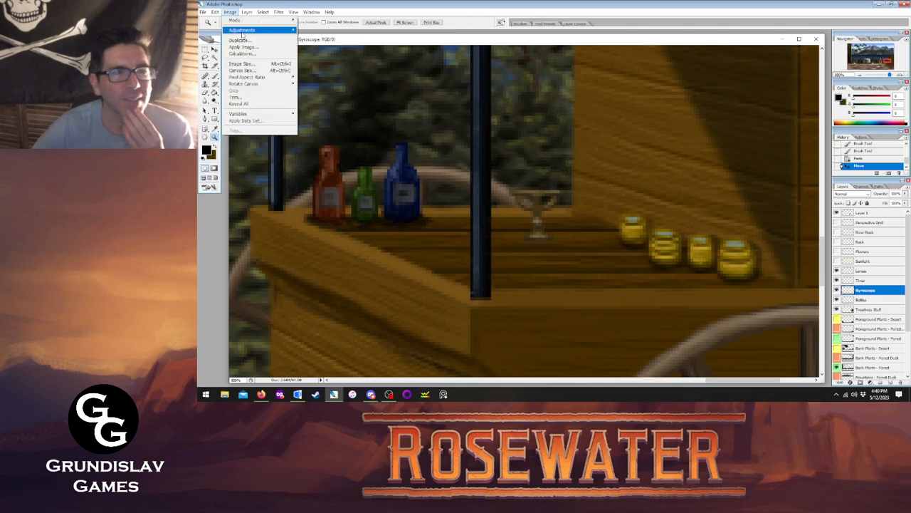
mouse_move(242, 30)
click(324, 68)
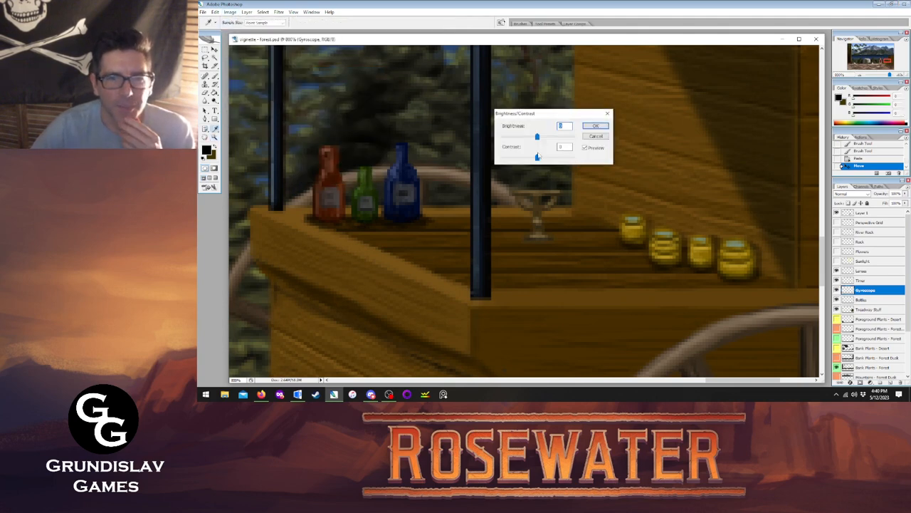
drag(538, 156, 536, 138)
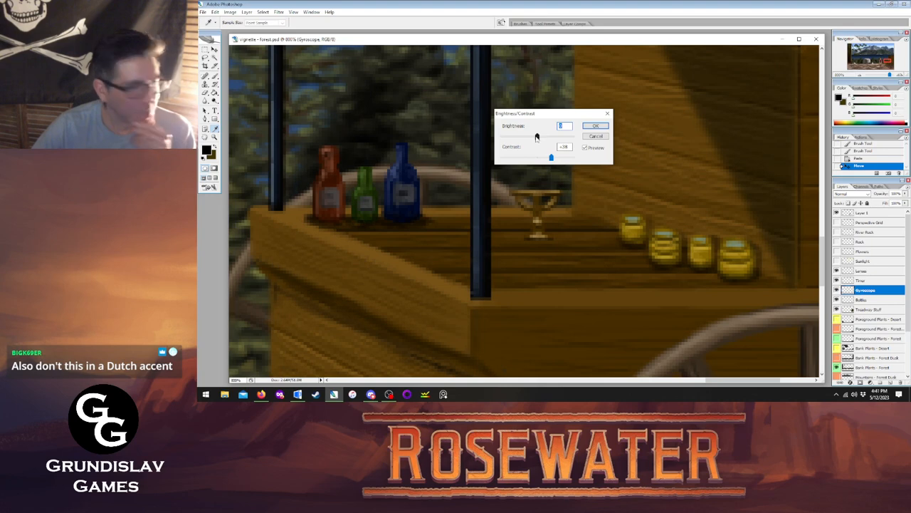
click(596, 126)
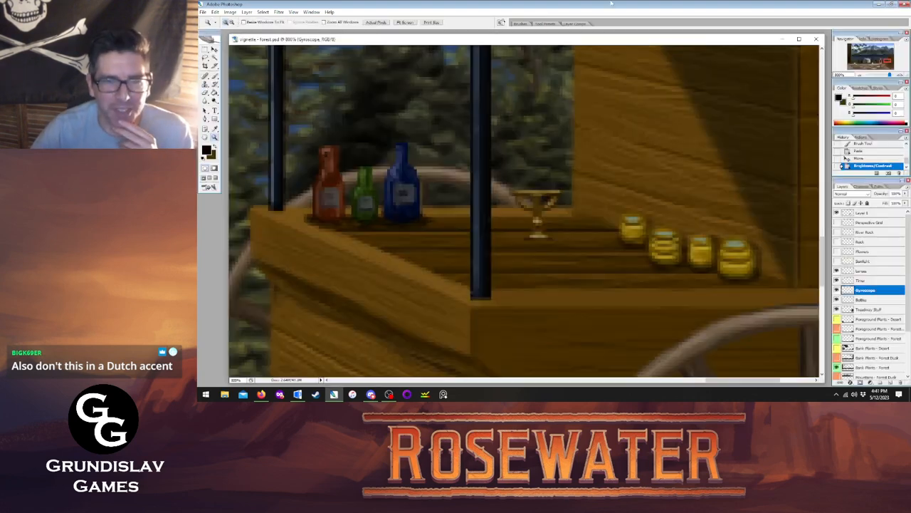
- Check the wagon against the perspective grid and paint a dark shadow beside the trophy's base with the Brush tool
click(837, 223)
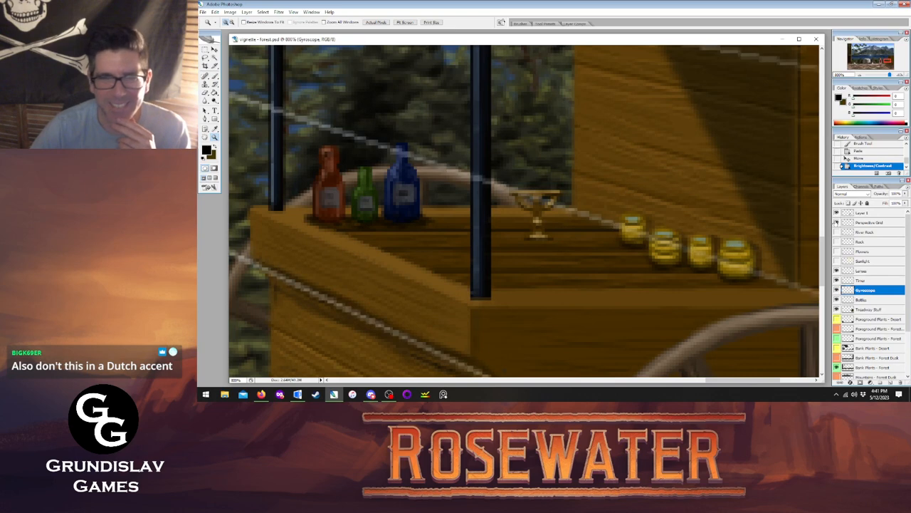
click(836, 223)
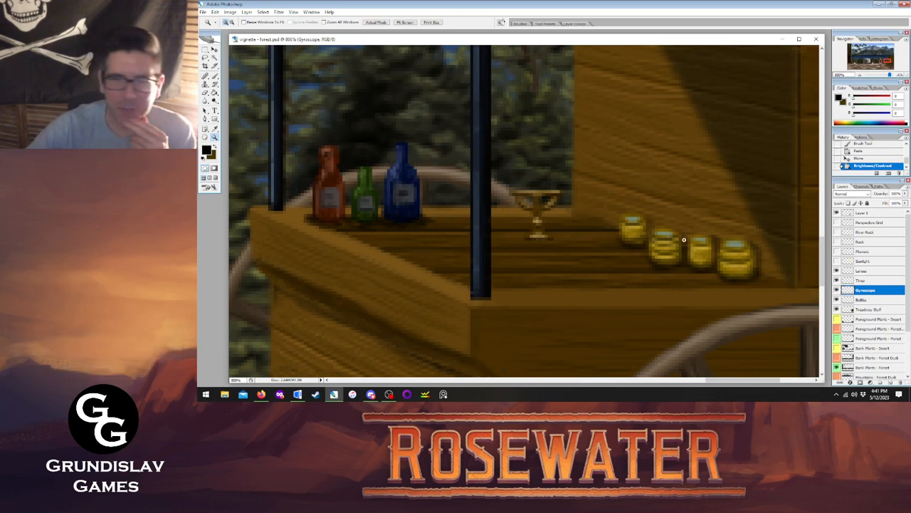
key(b)
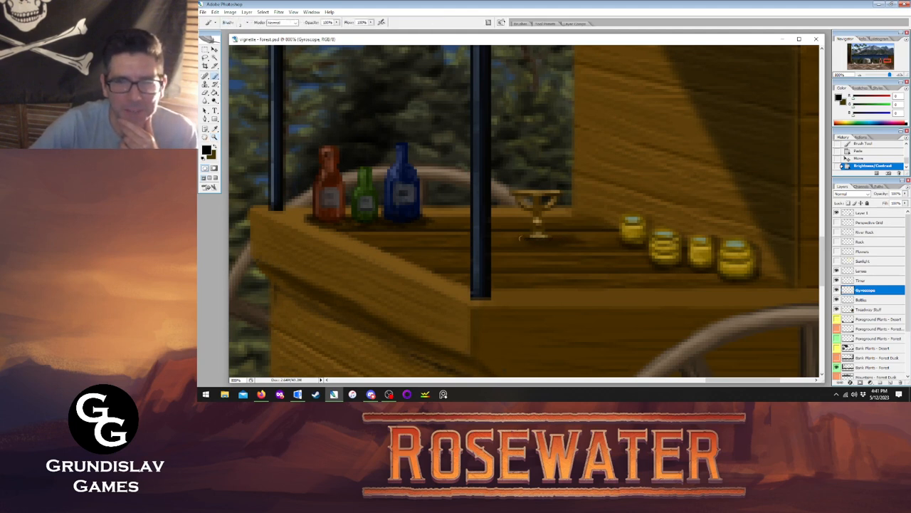
click(576, 241)
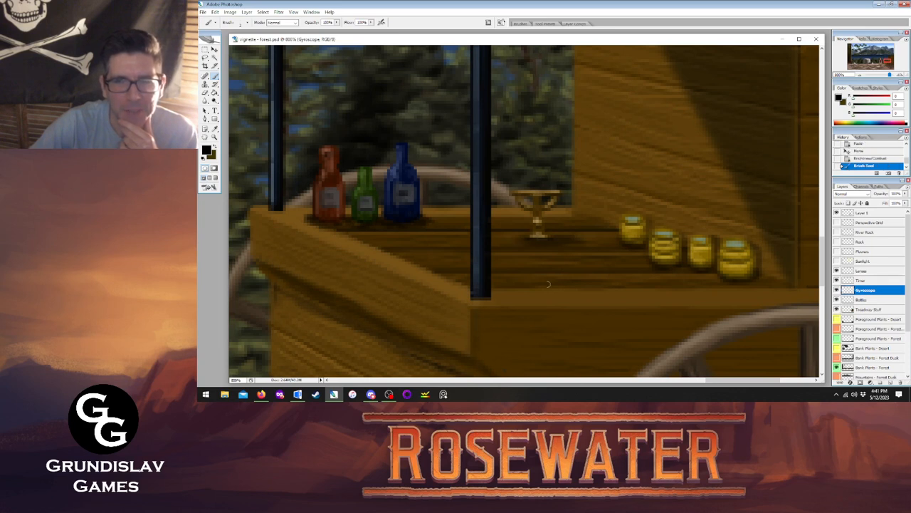
key(ctrl+z)
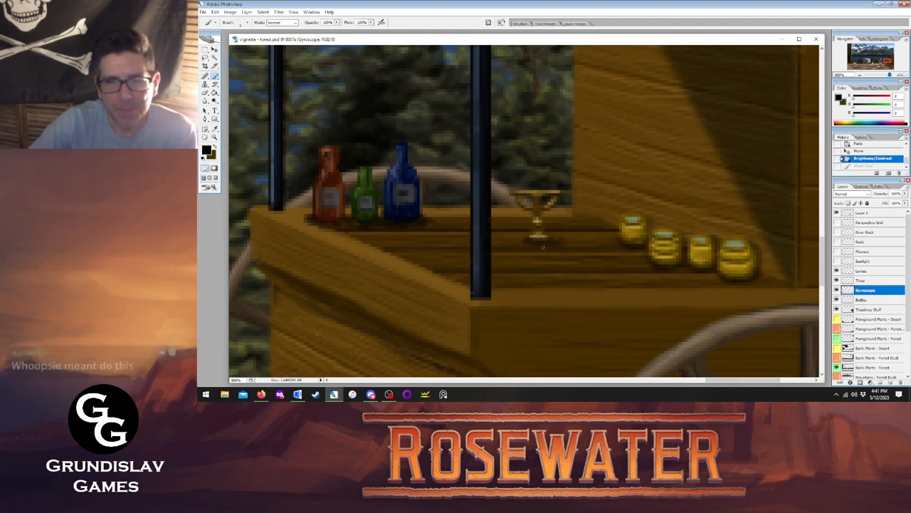
key(ctrl+z)
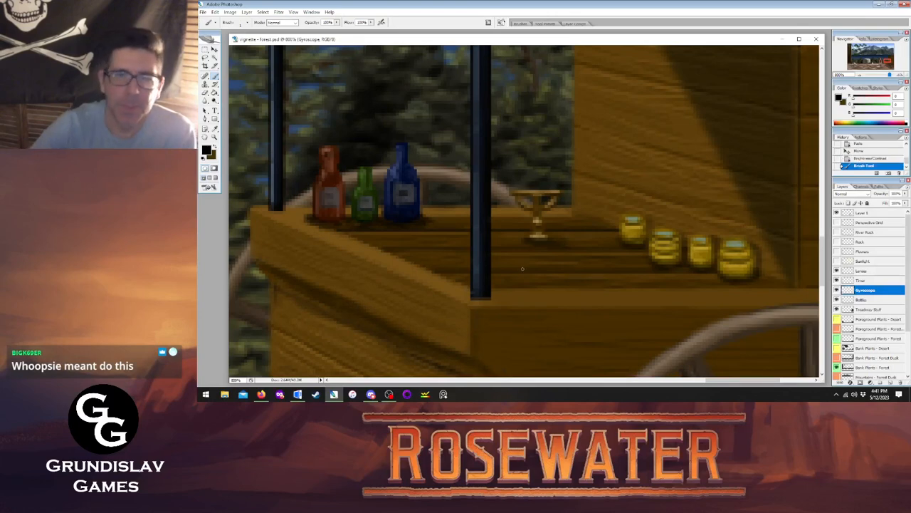
- Review the shaded trophy beside the bottles and lenses in the full scene and up close
key(z)
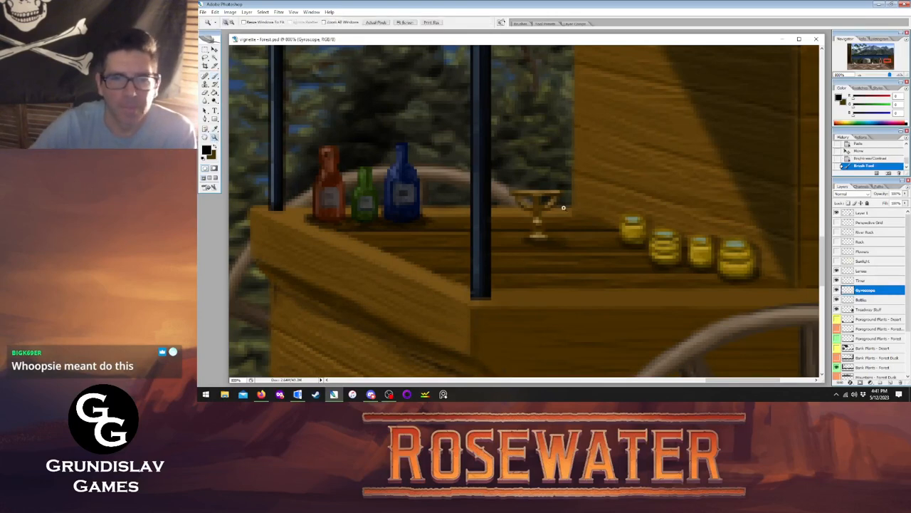
right_click(562, 209)
click(589, 223)
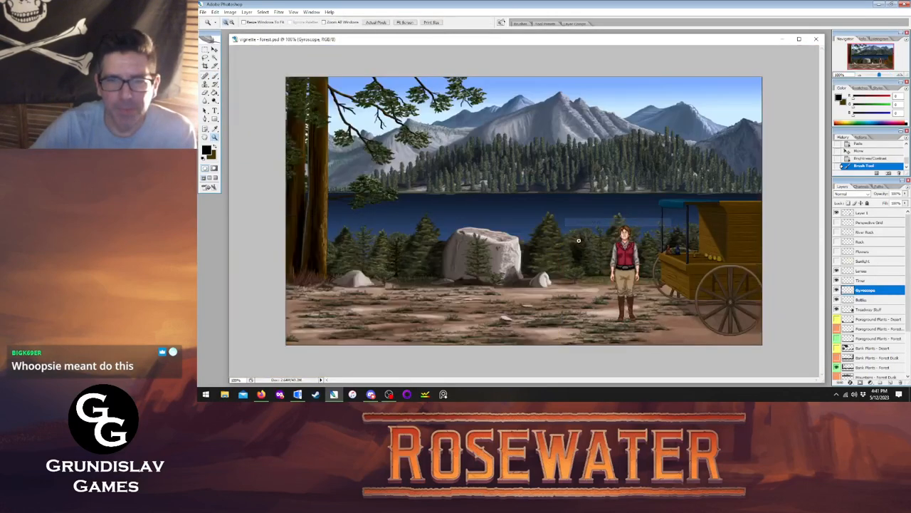
click(662, 252)
click(669, 213)
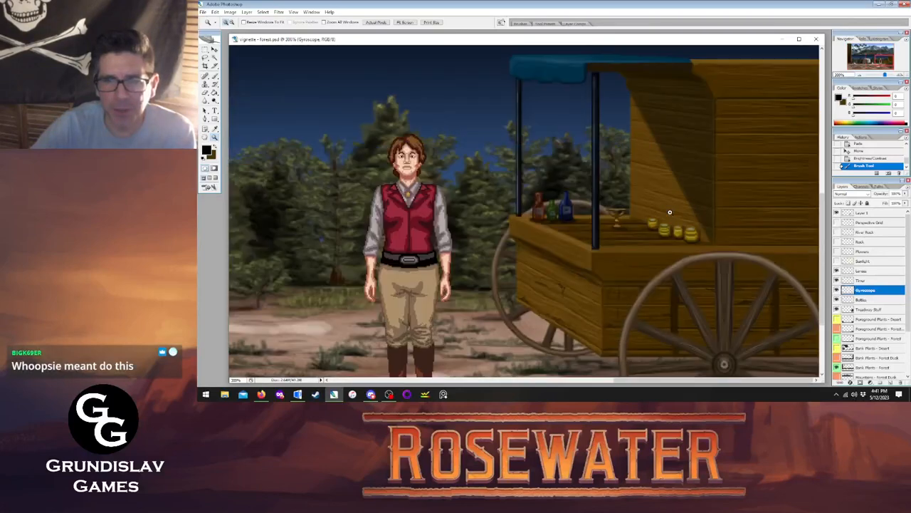
click(613, 209)
click(614, 210)
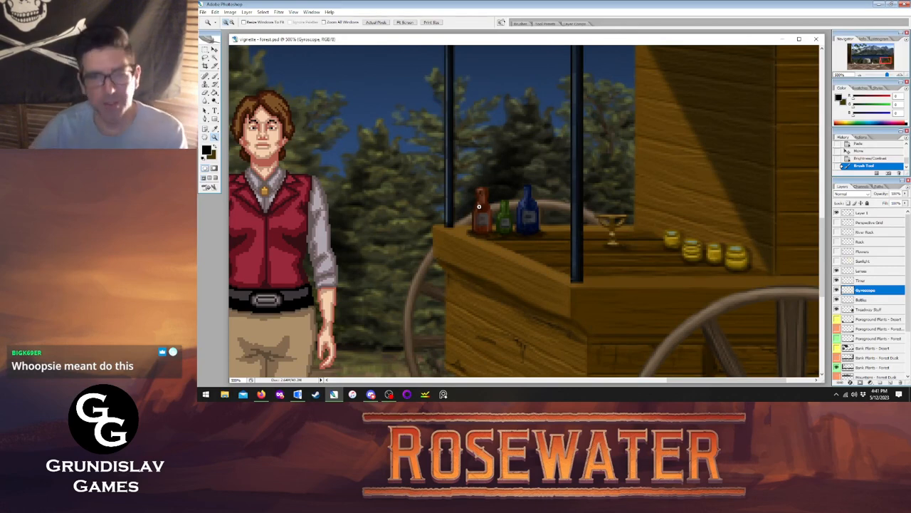
- Switch to the AGS Editor and open the dPhotos dialog from the Journey > Vignettes dialogs
click(879, 4)
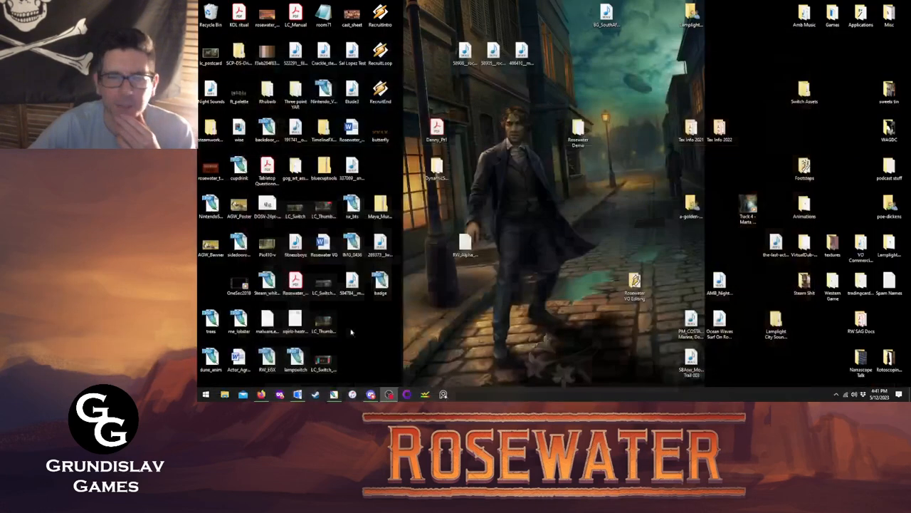
click(297, 394)
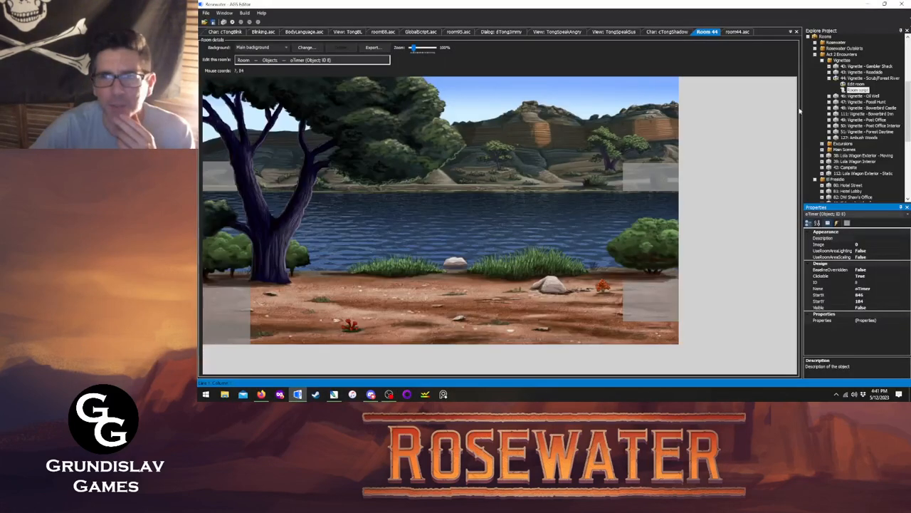
scroll(819, 113, up, 5)
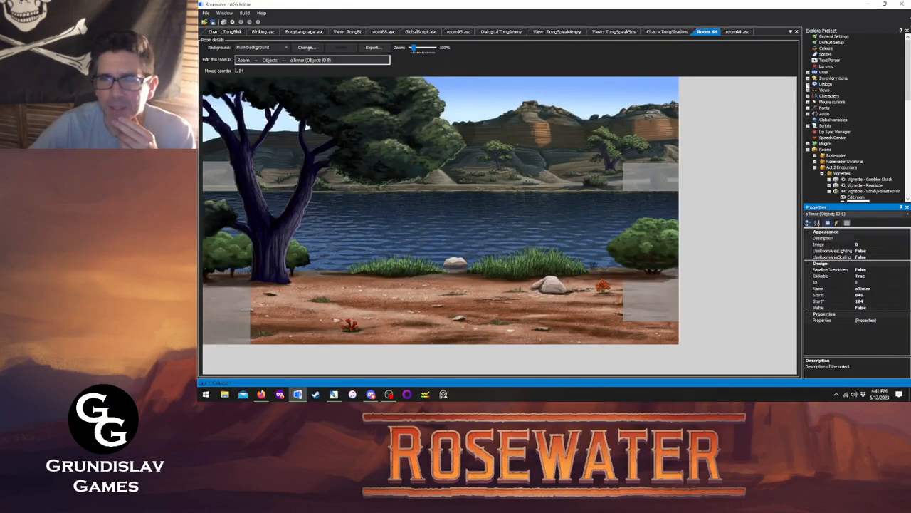
click(808, 84)
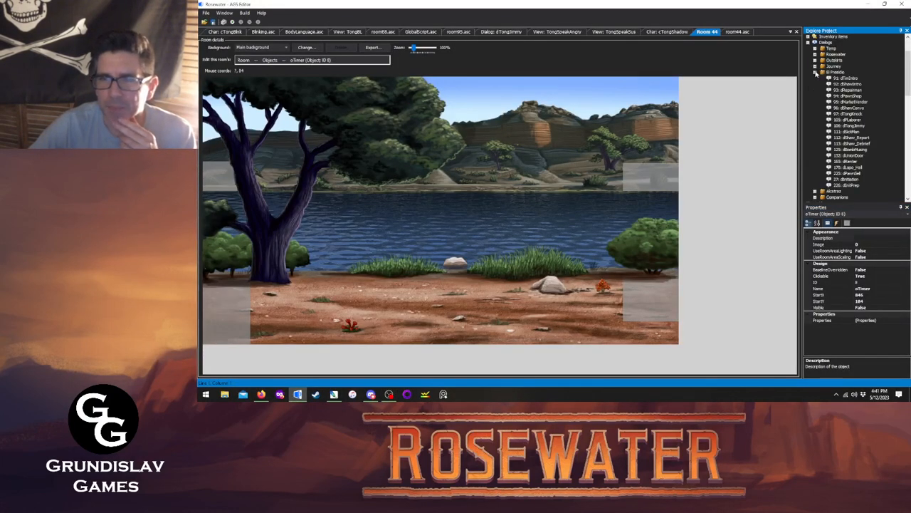
click(816, 67)
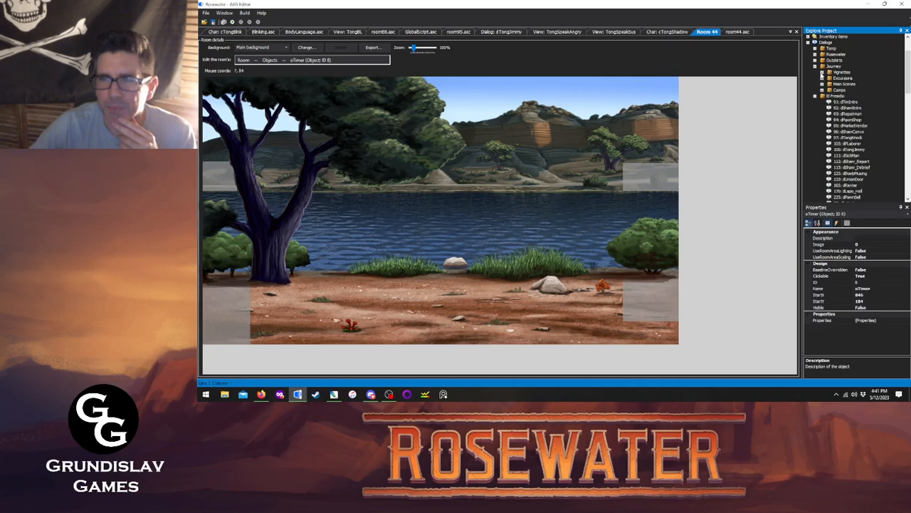
click(822, 72)
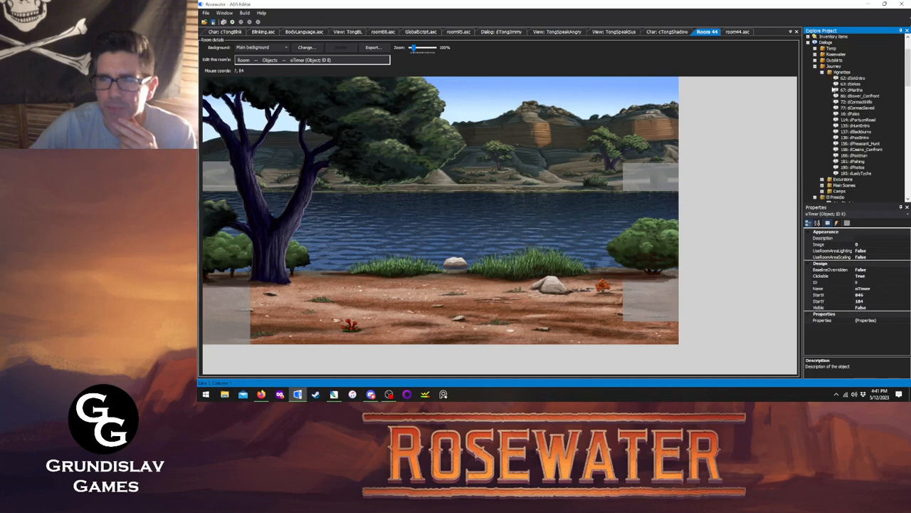
double_click(853, 167)
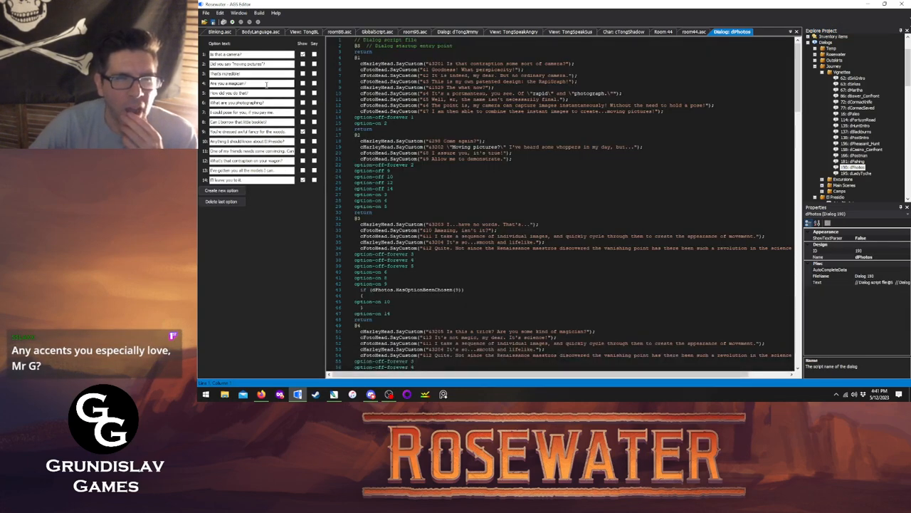
- Read through the dPhotos script to the photographer's lines describing the timer on his wagon
scroll(451, 210, down, 20)
scroll(450, 210, down, 10)
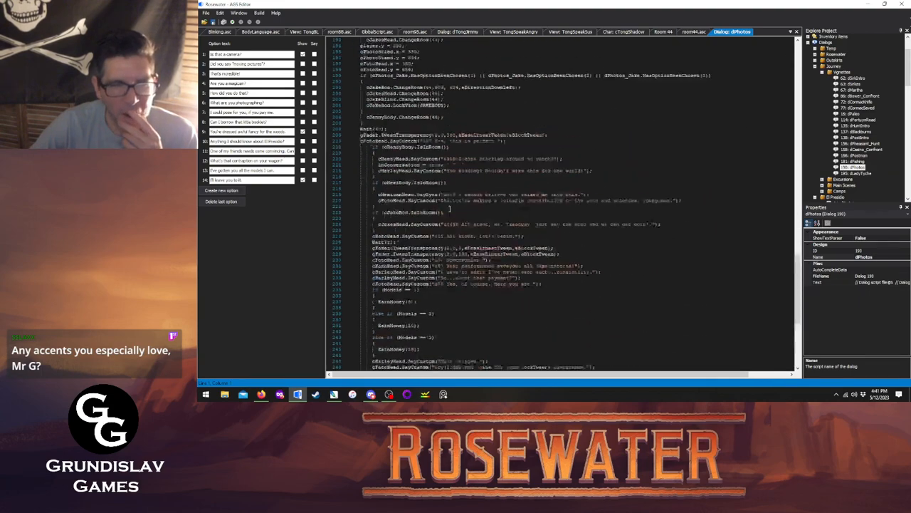
scroll(449, 208, up, 7)
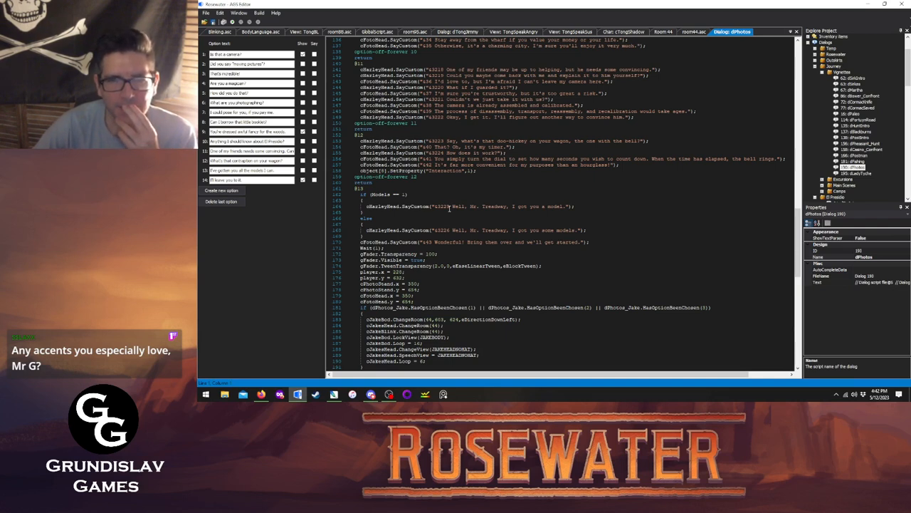
- Switch back to Photoshop and make the Timer layer active, with the wagon's shelf shown at 700%
click(864, 4)
click(334, 394)
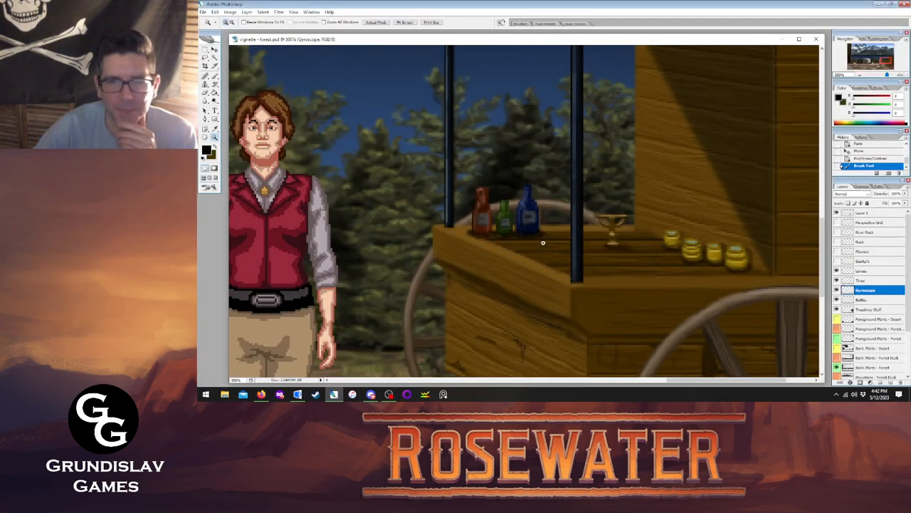
click(543, 243)
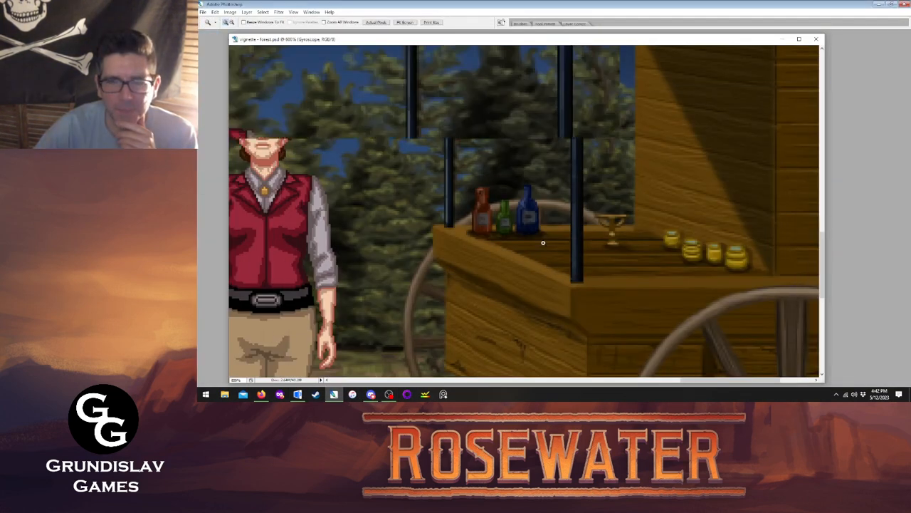
click(534, 230)
click(550, 4)
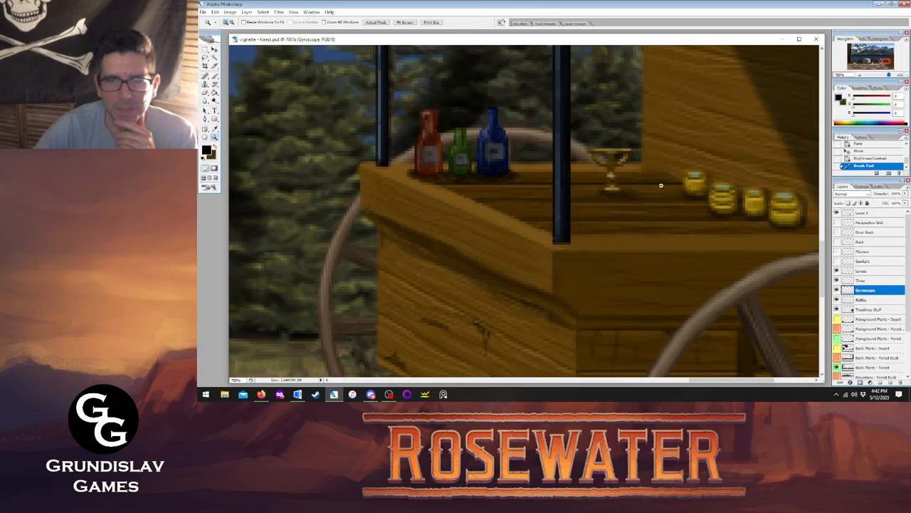
click(870, 280)
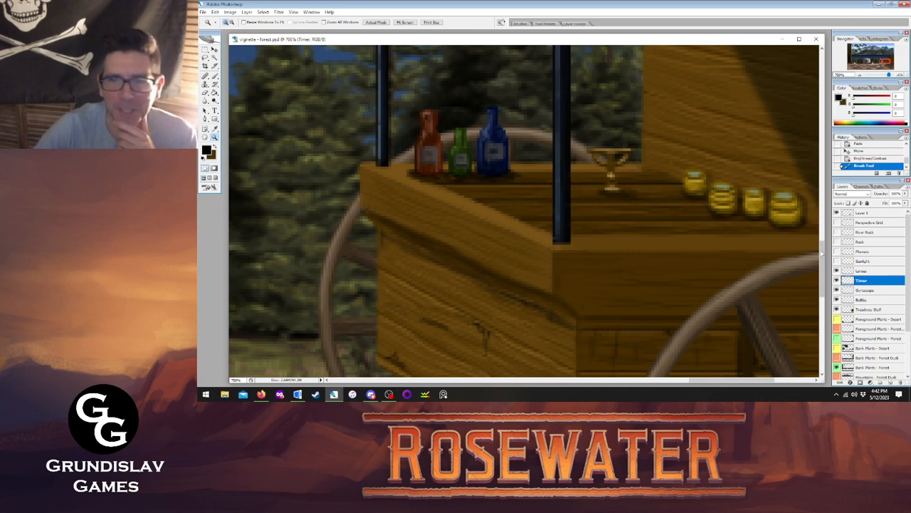
scroll(712, 199, up, 3)
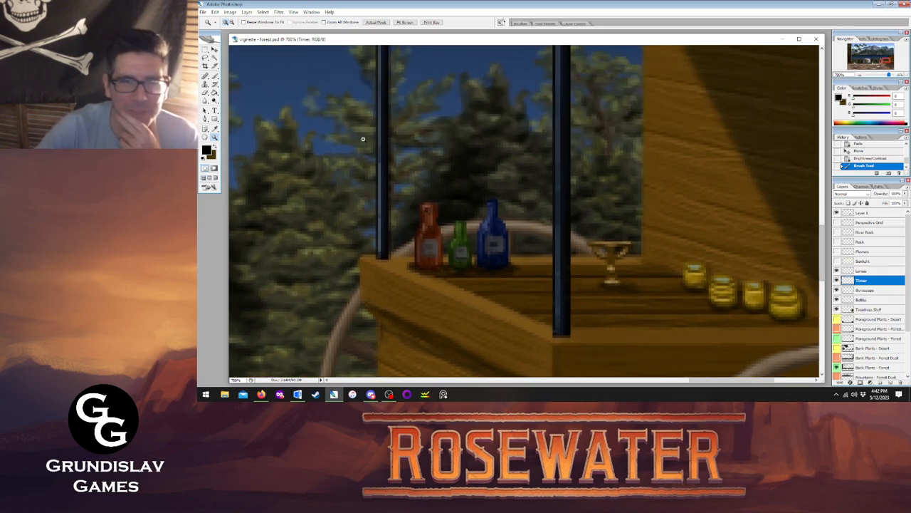
- Set the foreground colour to a dark reddish brown with hue 23, saturation 76 and brightness 25
click(214, 76)
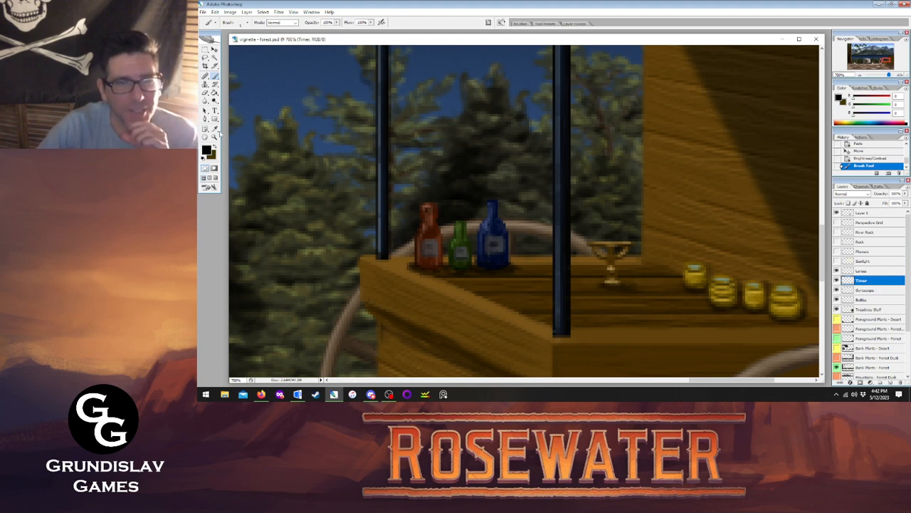
click(215, 129)
click(214, 146)
click(207, 150)
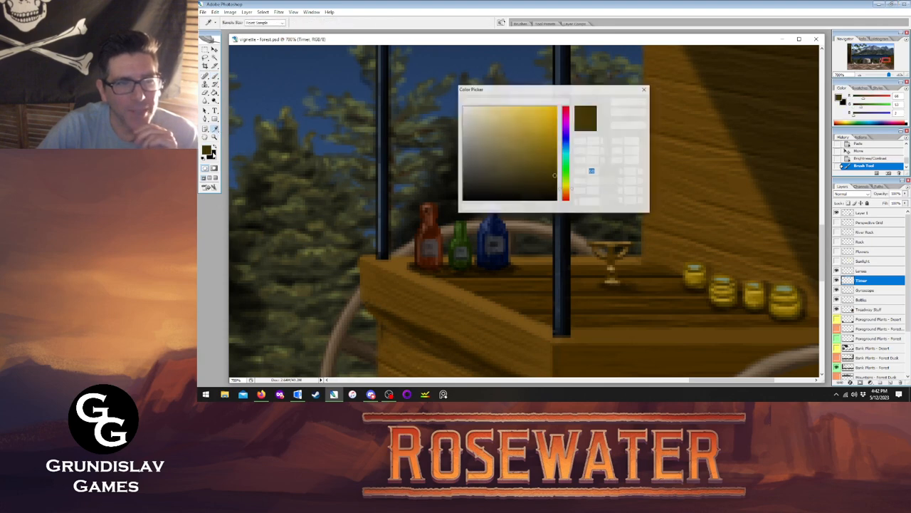
click(565, 195)
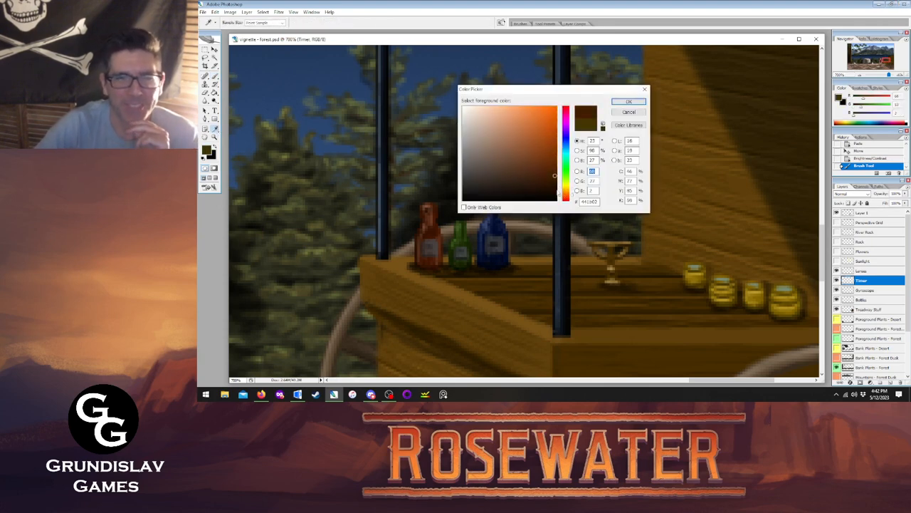
mouse_move(538, 173)
mouse_down()
mouse_move(520, 159)
mouse_move(513, 173)
mouse_move(538, 168)
mouse_move(505, 179)
mouse_move(499, 172)
mouse_move(537, 167)
mouse_move(548, 177)
mouse_move(532, 177)
mouse_up()
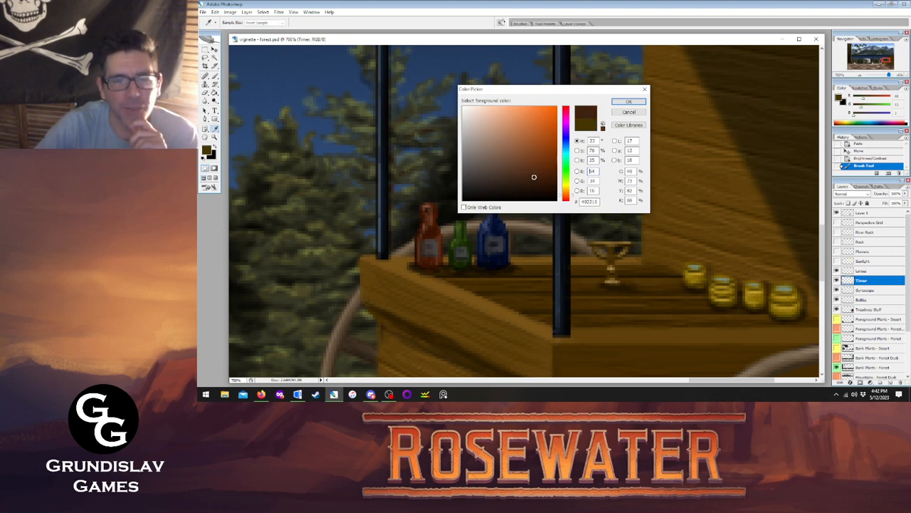
click(628, 101)
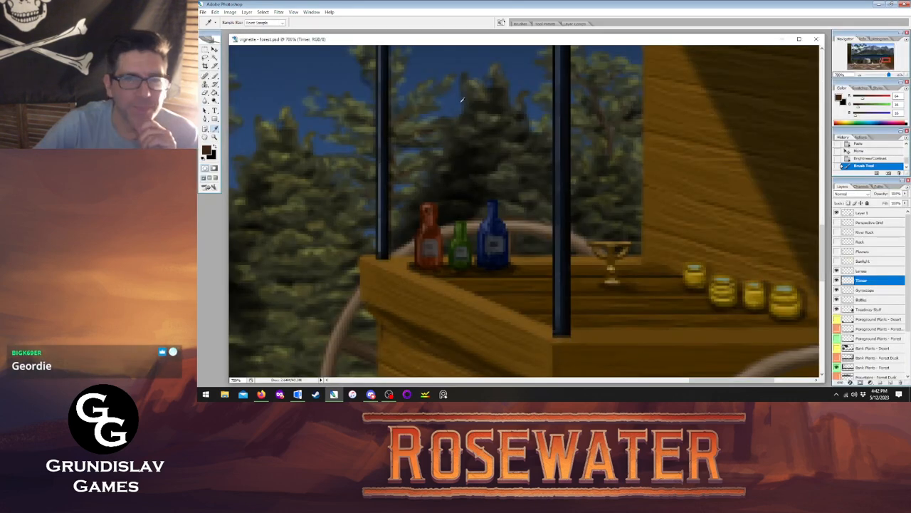
- Toggle the brush's Other Dynamics and paint a solid brown rounded timer body on the shelf in front of the blue bottle
key(b)
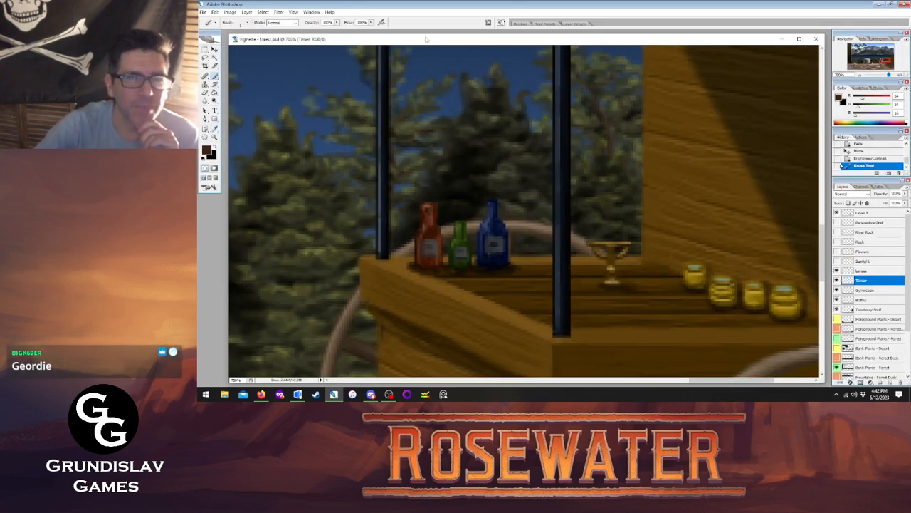
click(489, 23)
click(514, 86)
click(489, 24)
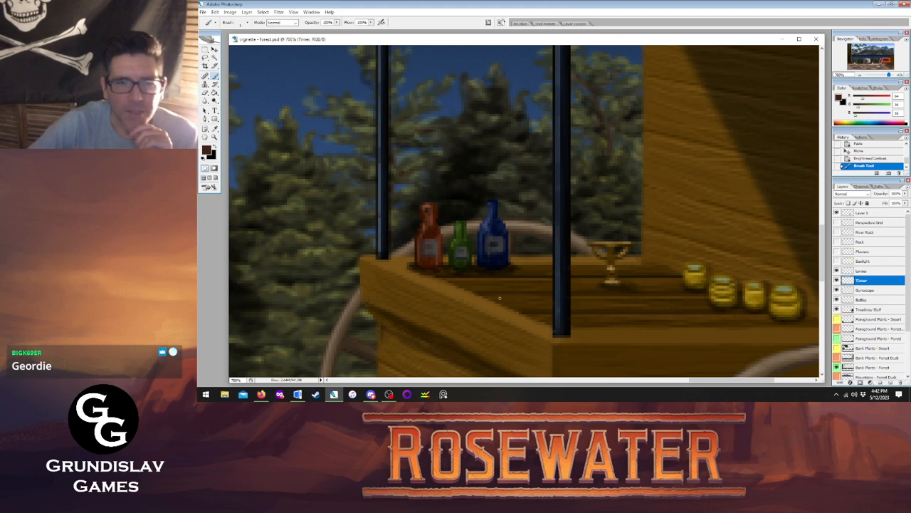
key(Tab)
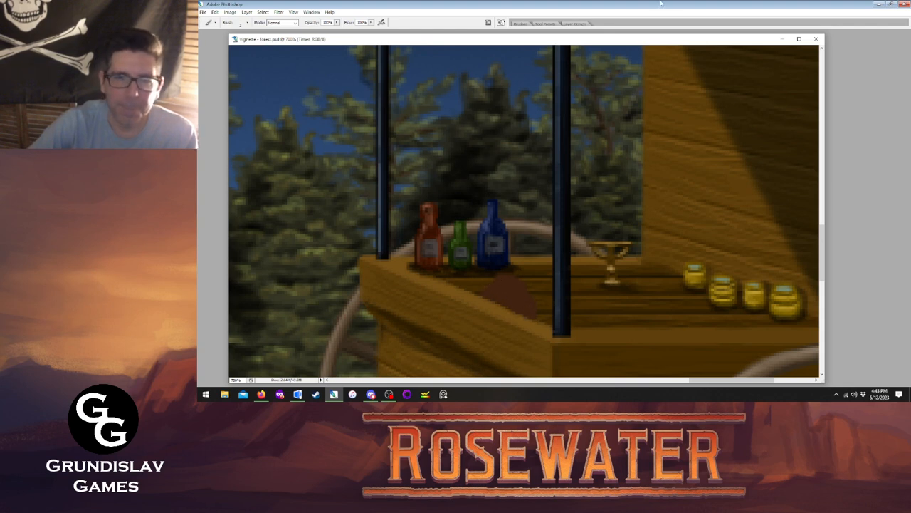
key(Tab)
- Choose a darker brown and paint the timer's shaded side next to the front pole
click(207, 152)
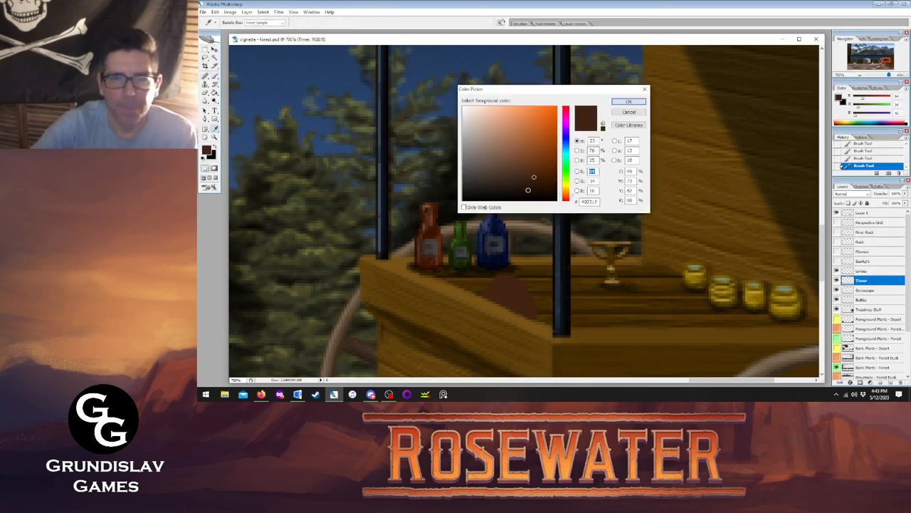
click(536, 188)
click(630, 102)
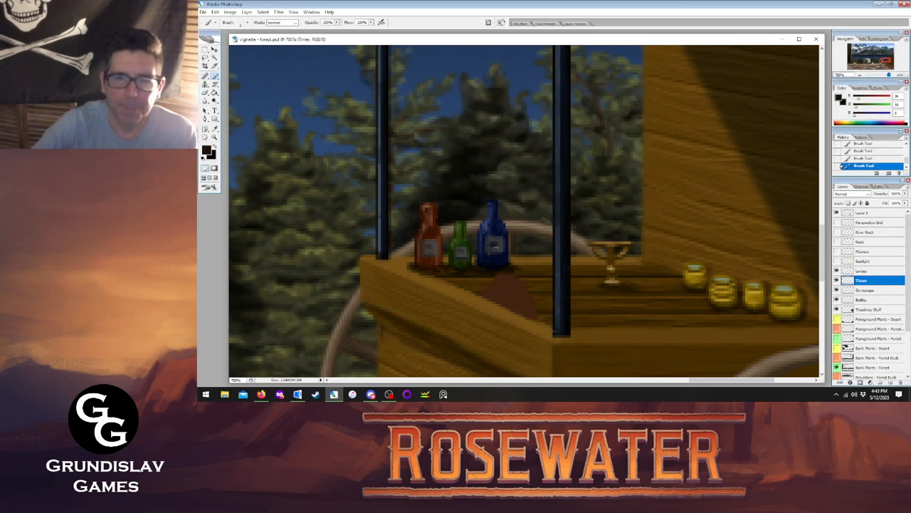
key(Tab)
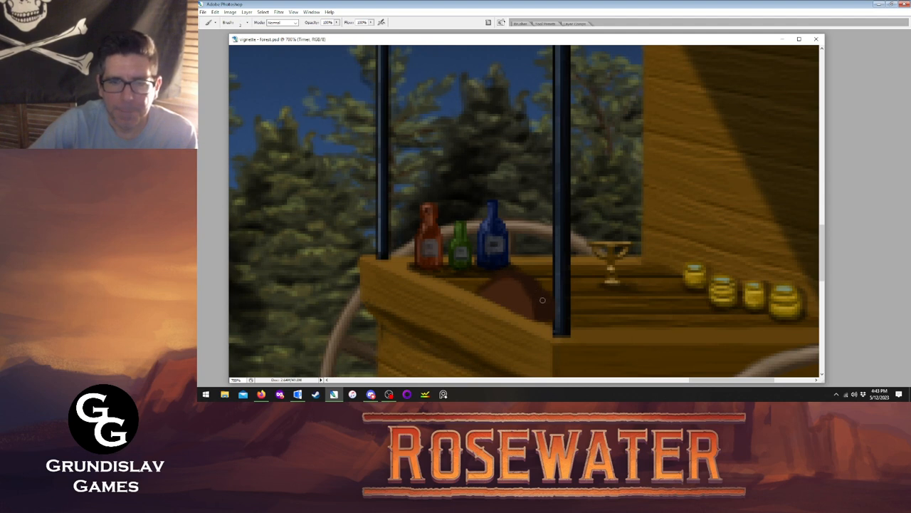
key(Tab)
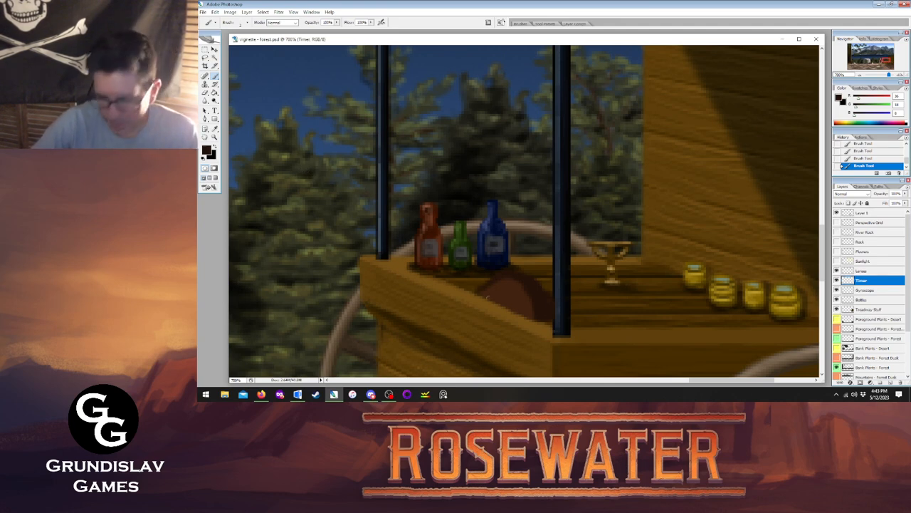
key(Tab)
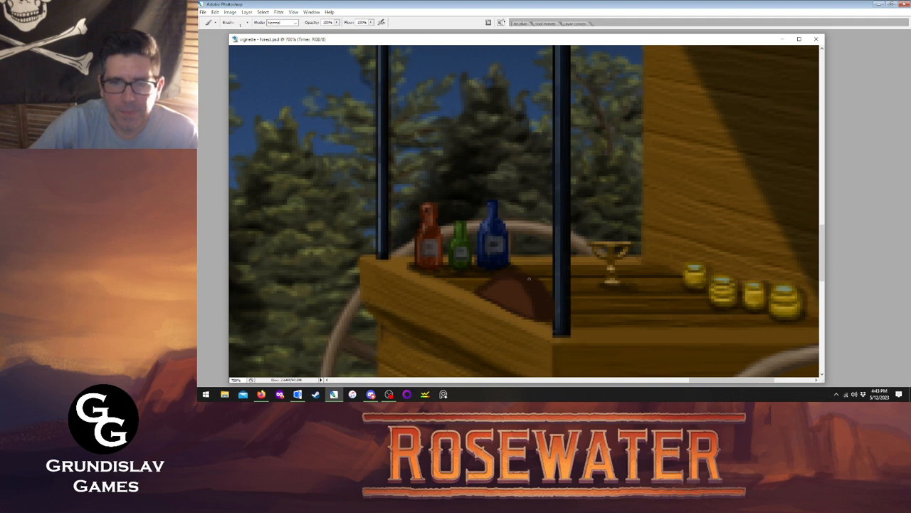
- Choose a near-black brown and deepen the shadow on the timer's dark side, using pen-pressure opacity in Other Dynamics
key(Tab)
key(i)
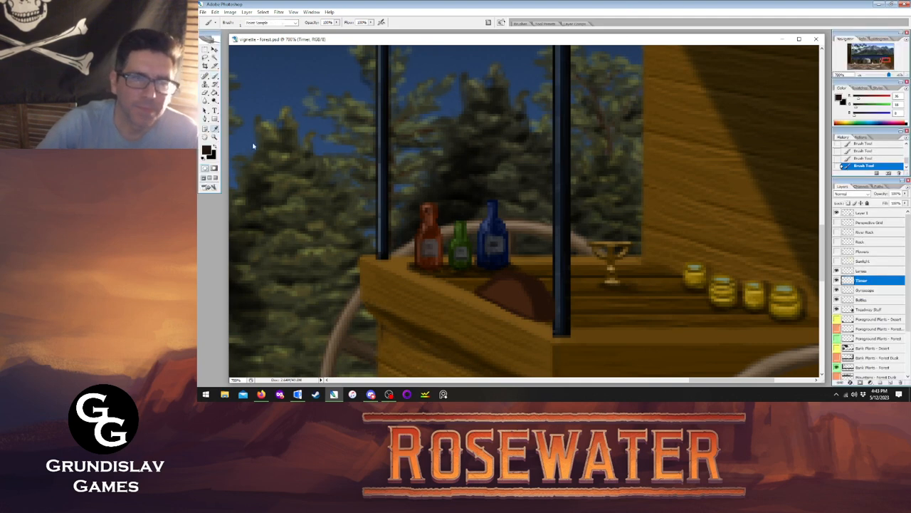
click(206, 151)
click(537, 195)
click(633, 102)
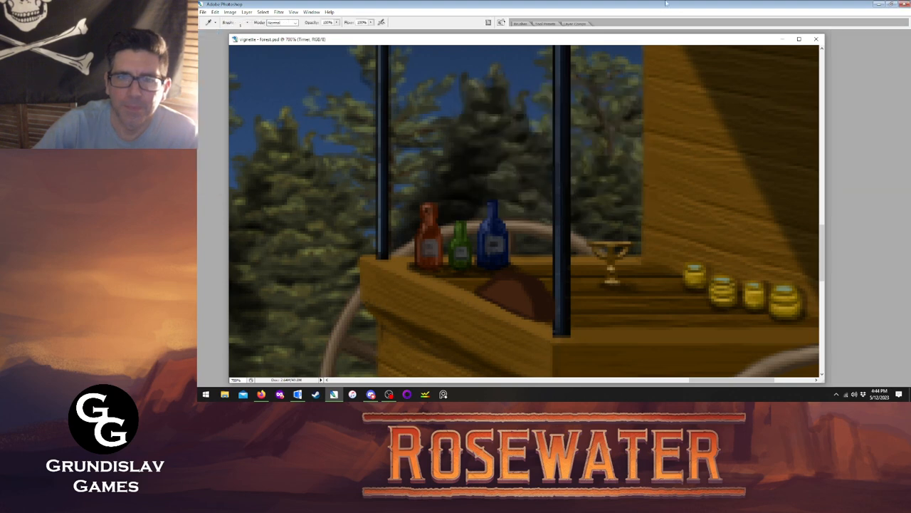
right_click(500, 51)
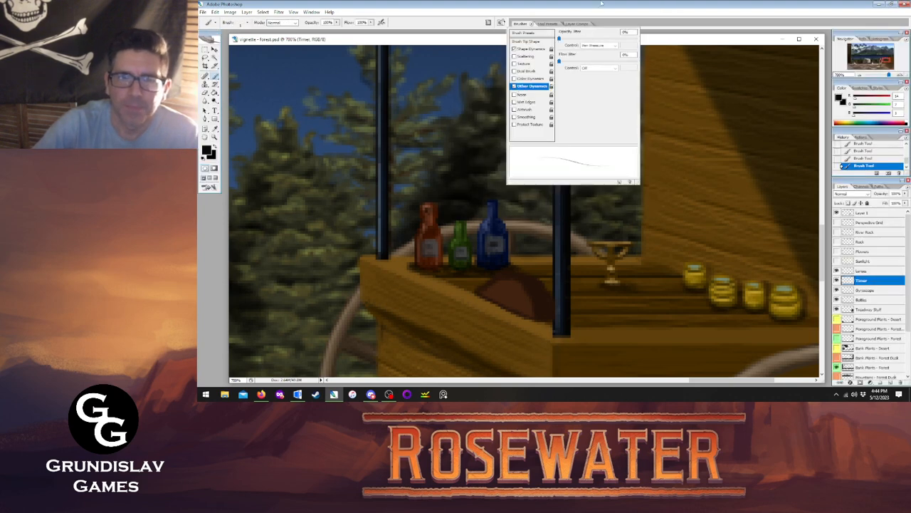
key(Escape)
key(Tab)
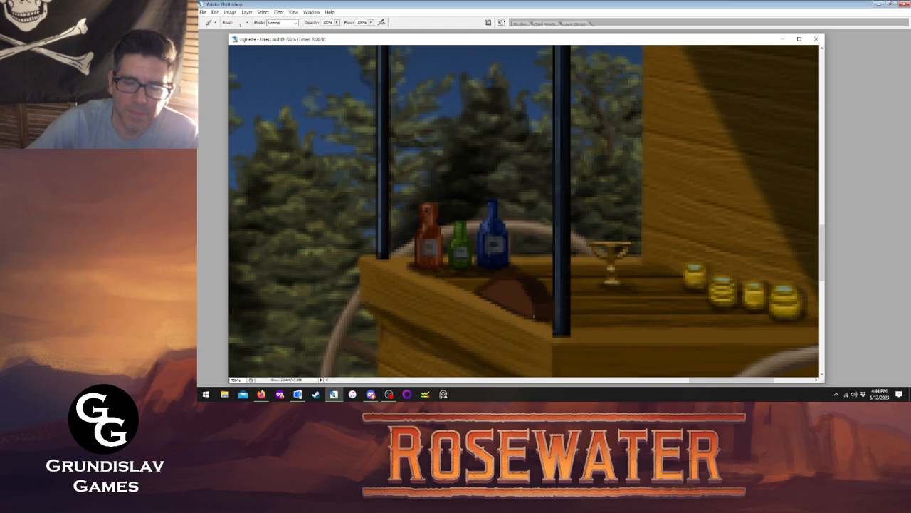
key(Tab)
- Sample the timer's browns to return the foreground colour to the lighter body brown
key(i)
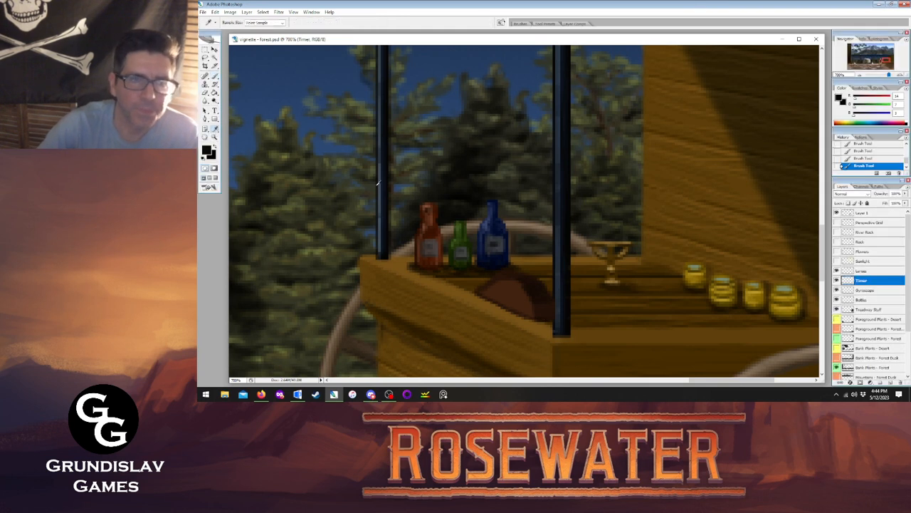
key(b)
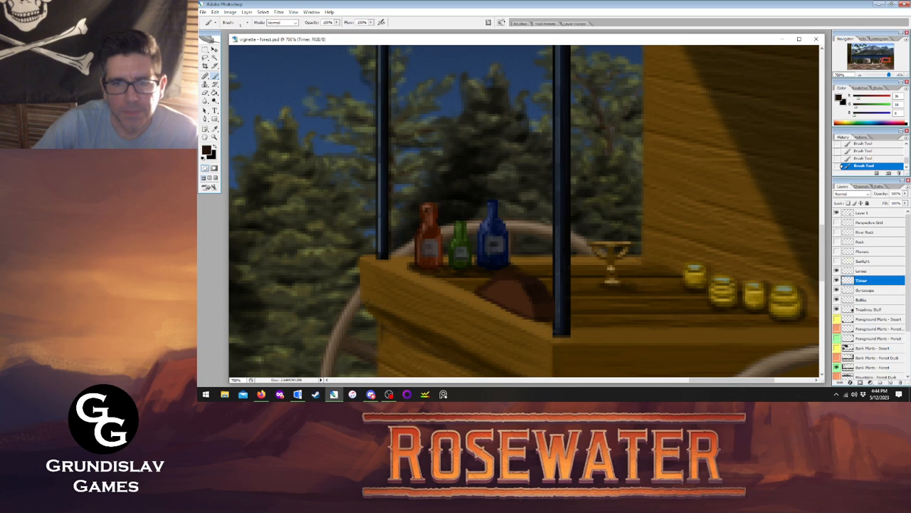
key(i)
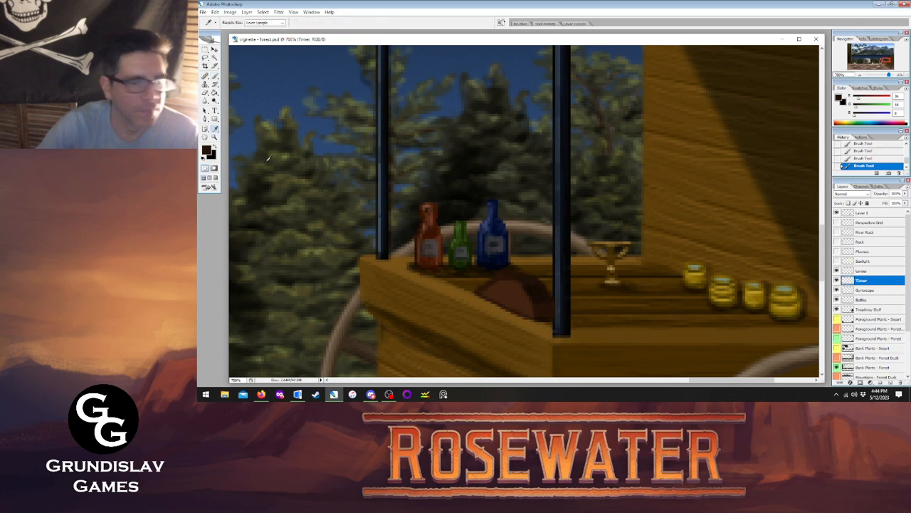
click(250, 161)
key(b)
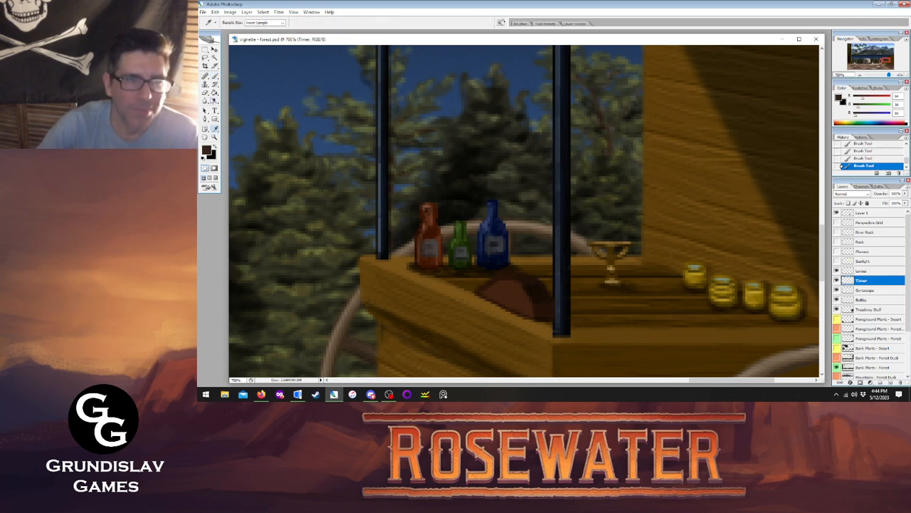
- Shrink the Eraser and trim the timer's upper edge and the corner farthest from the pole
key(bracketleft)
key(bracketleft)
key(bracketleft)
key(bracketleft)
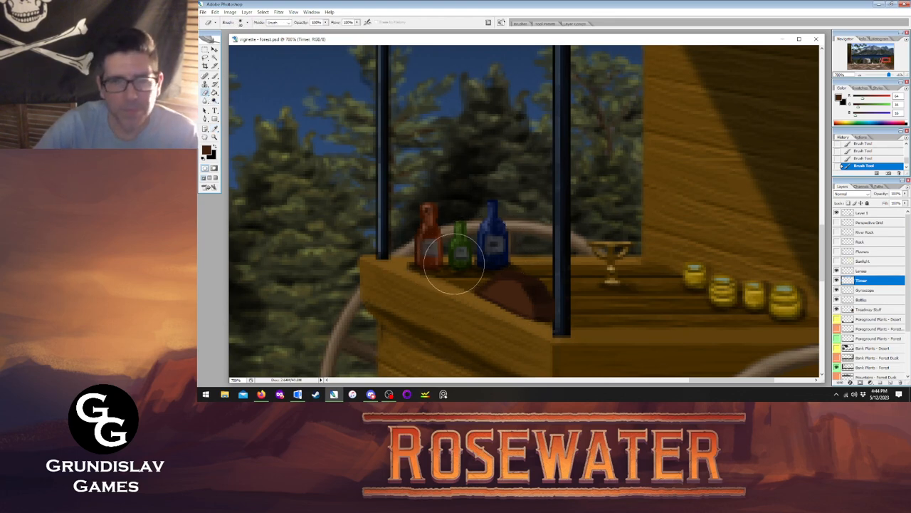
key(bracketleft)
key(bracketleft)
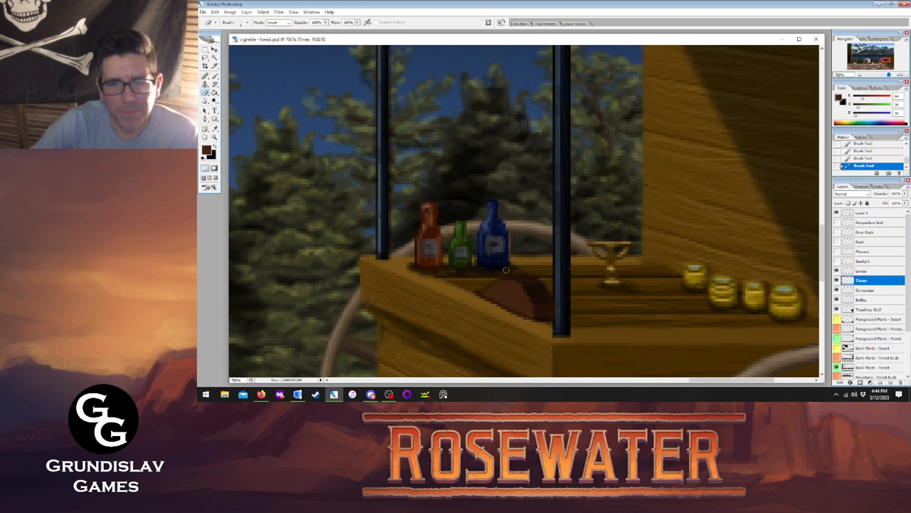
click(535, 274)
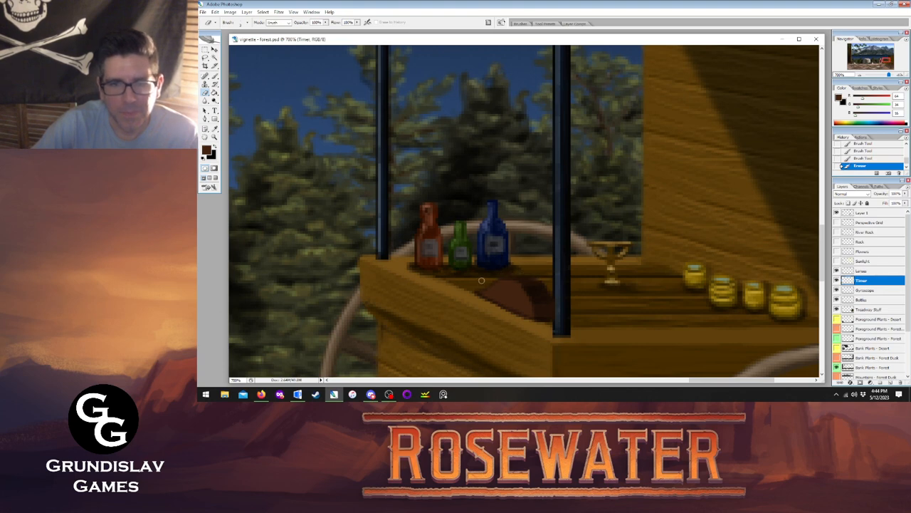
click(476, 288)
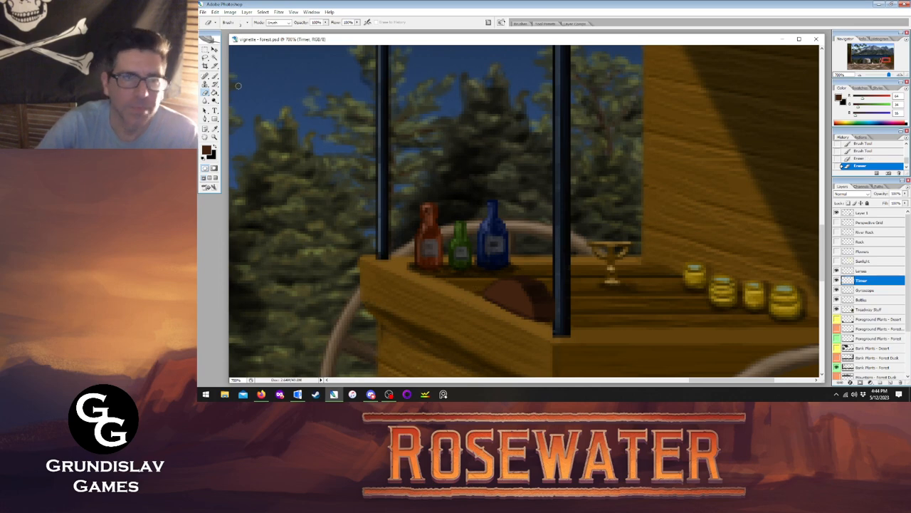
- Touch up the timer's trimmed top edge with brown brush strokes
key(b)
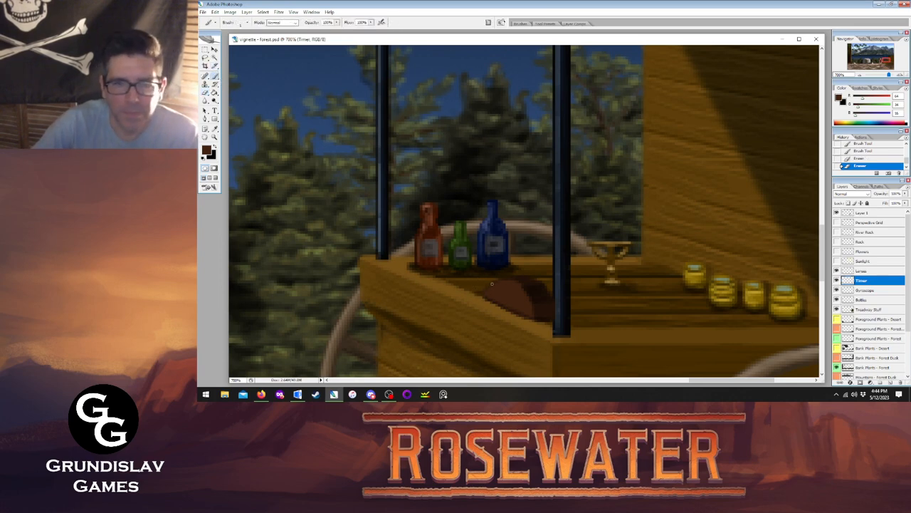
click(491, 283)
click(507, 278)
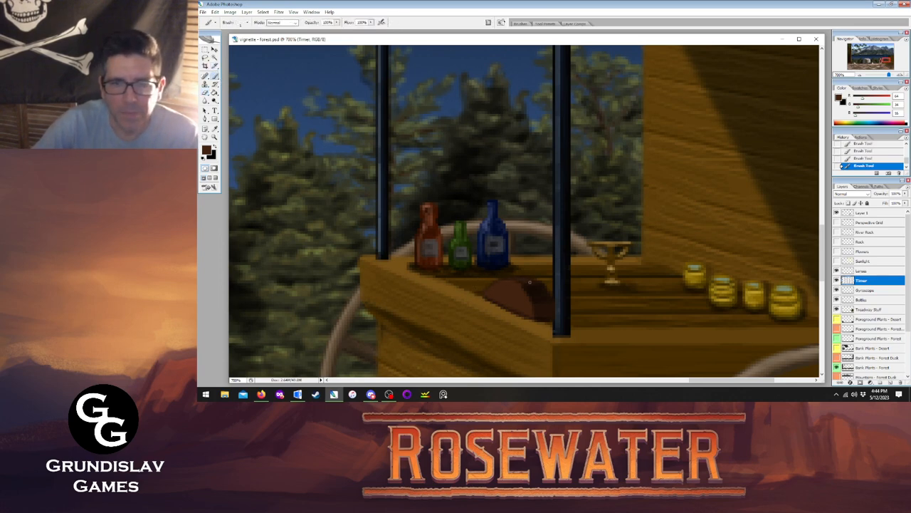
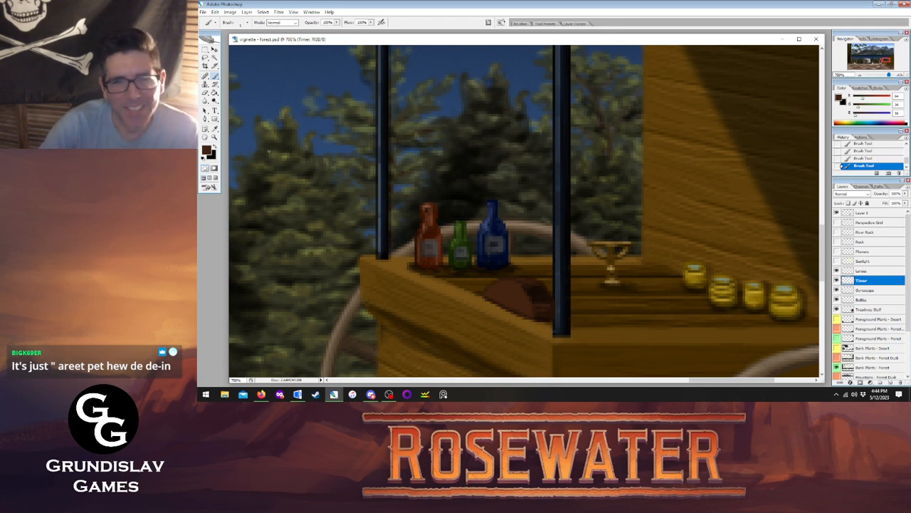
- Sample a near-black brown from the timer's dark side and brush thin shadow lines onto its body
click(215, 129)
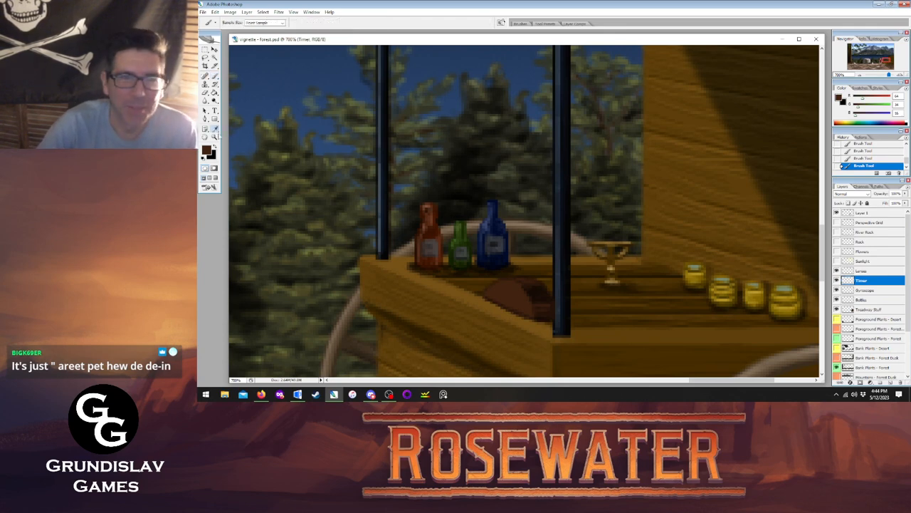
click(528, 288)
click(215, 76)
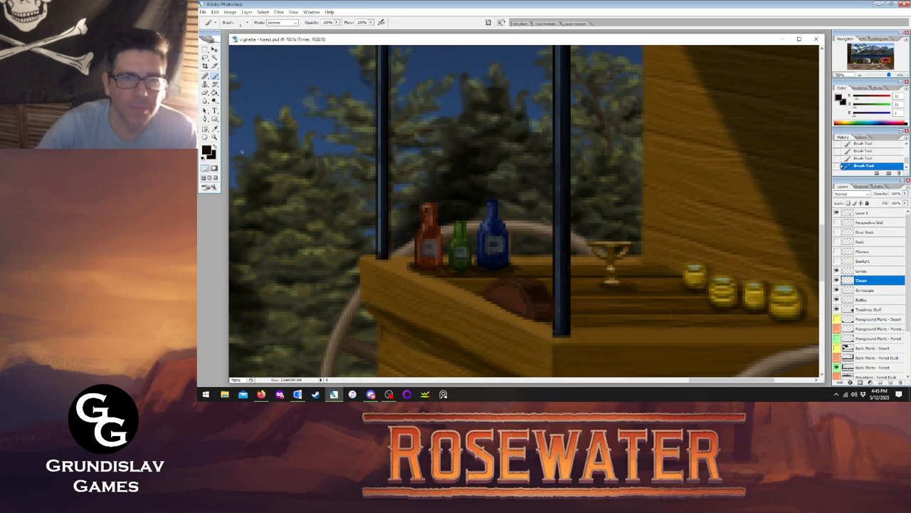
- Set the foreground colour to orange-brown (RGB 104, 37, 0), turn off Other Dynamics, and paint a solid round dial on the timer's front
click(206, 150)
drag(543, 160, 565, 163)
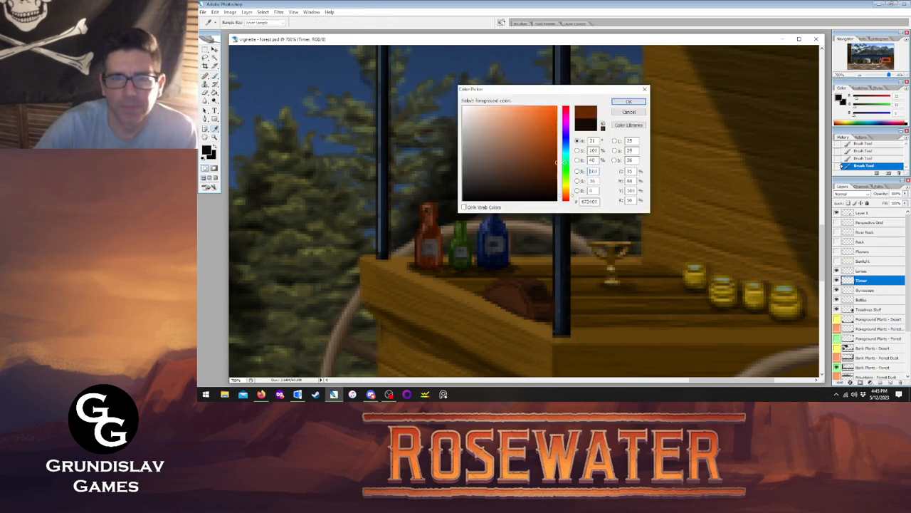
click(626, 103)
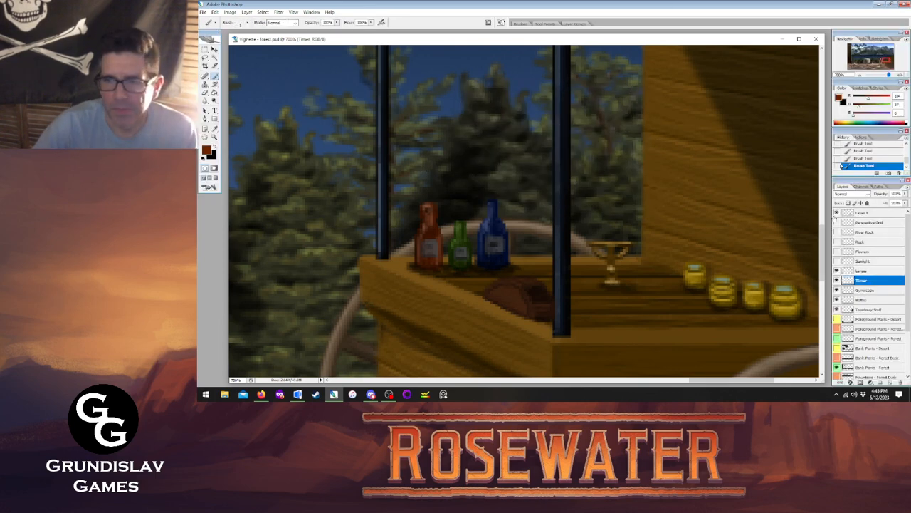
mouse_move(694, 380)
mouse_down()
mouse_move(667, 382)
mouse_move(698, 384)
mouse_up()
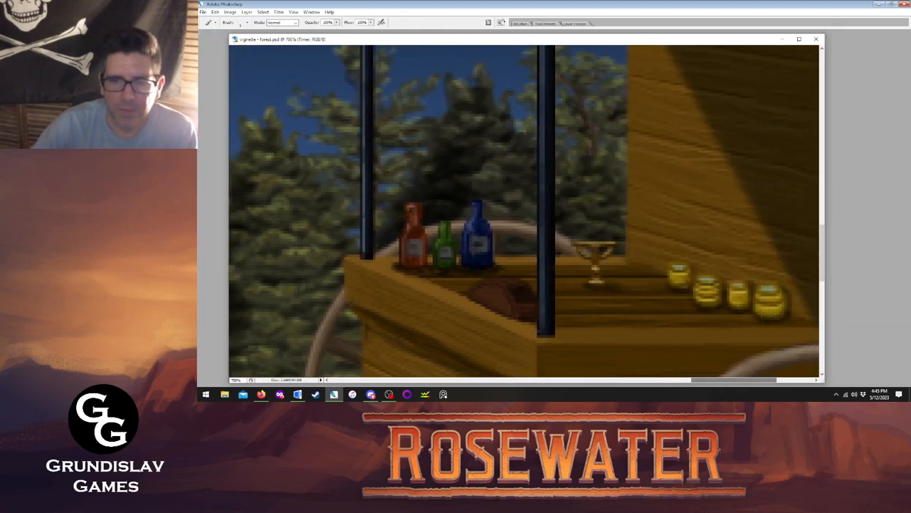
key(Tab)
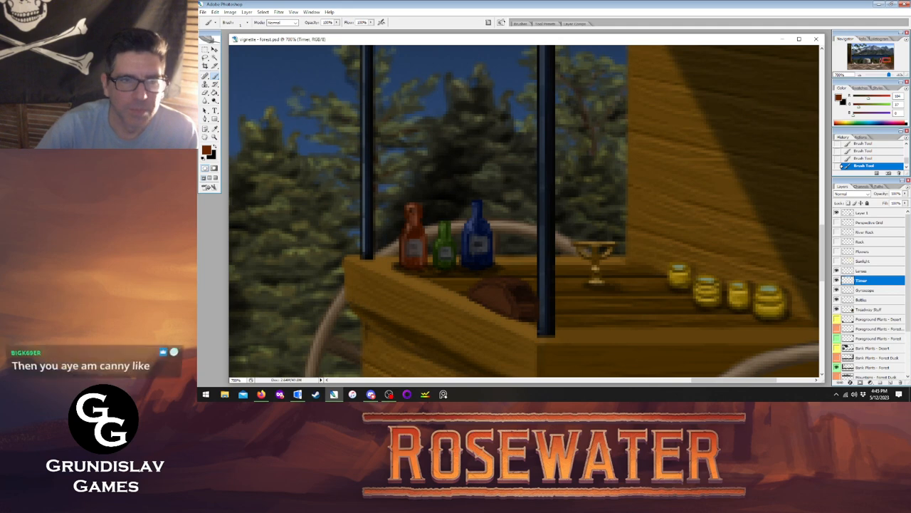
click(520, 23)
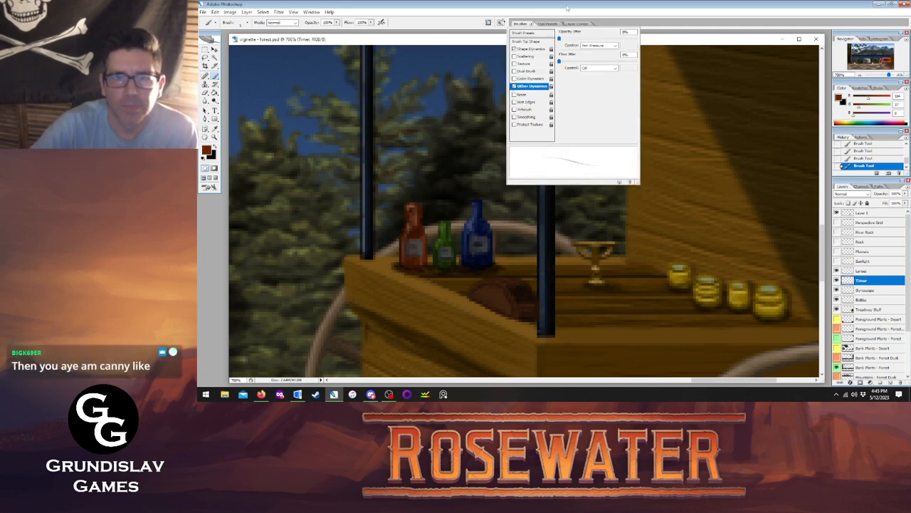
click(514, 86)
key(Tab)
key(Tab)
key(Tab)
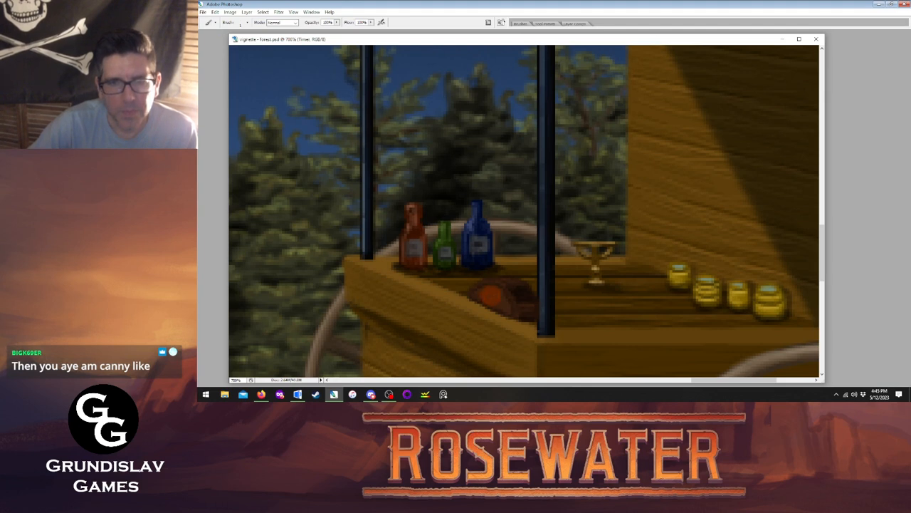
key(Tab)
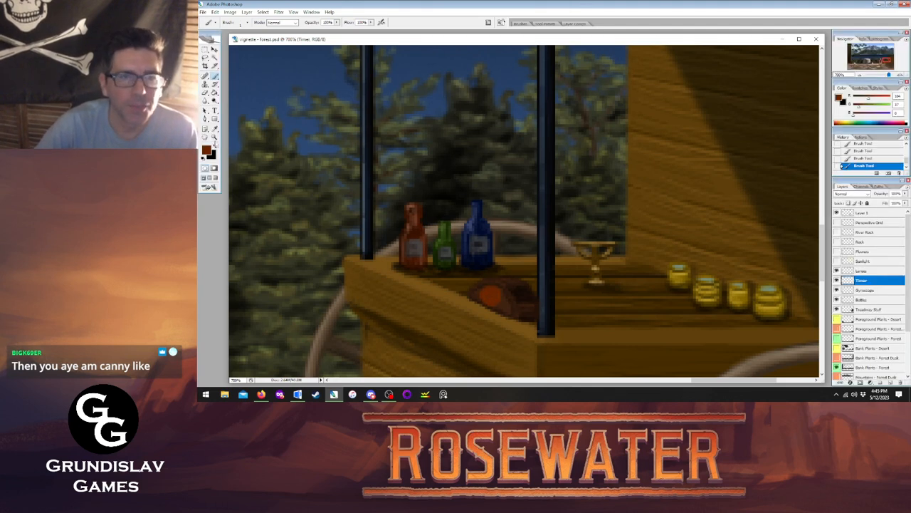
- Set the foreground colour to a very dark brown for close-up detailing of the timer's orange dial at 1600% zoom
click(214, 137)
click(504, 282)
click(535, 225)
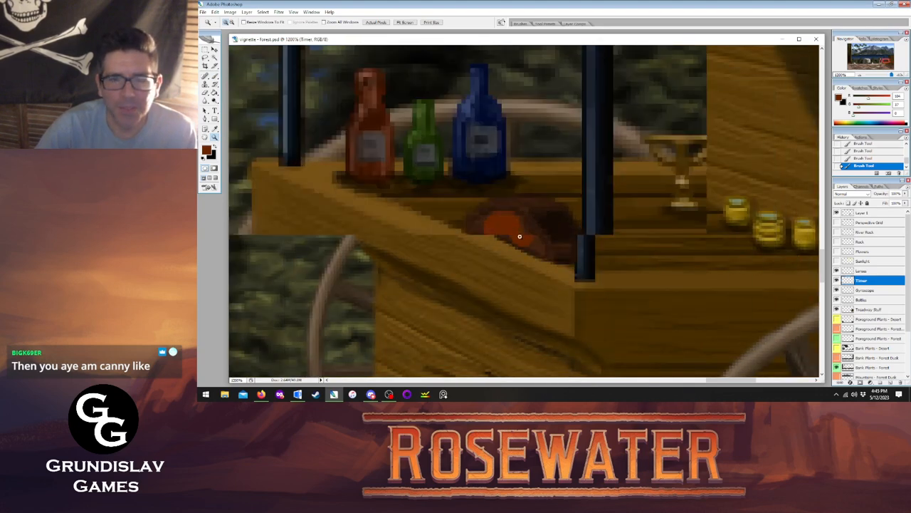
click(523, 213)
click(512, 202)
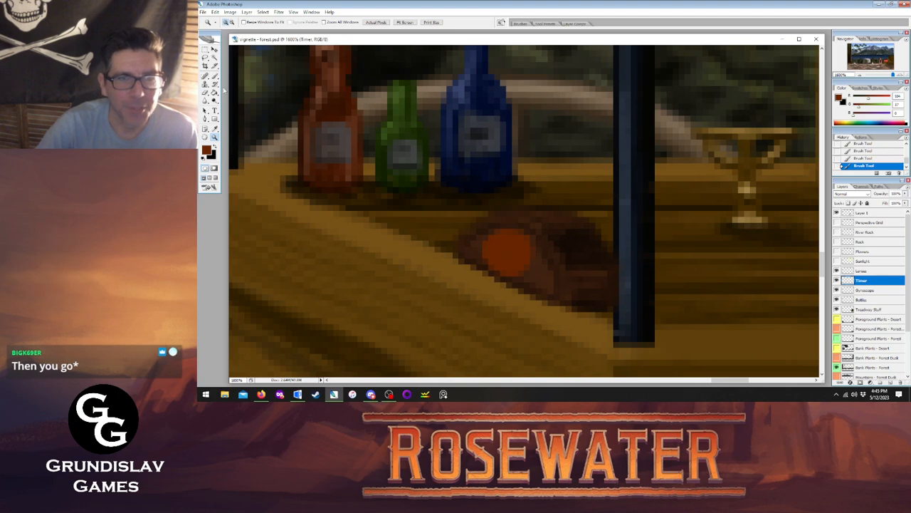
key(b)
click(206, 150)
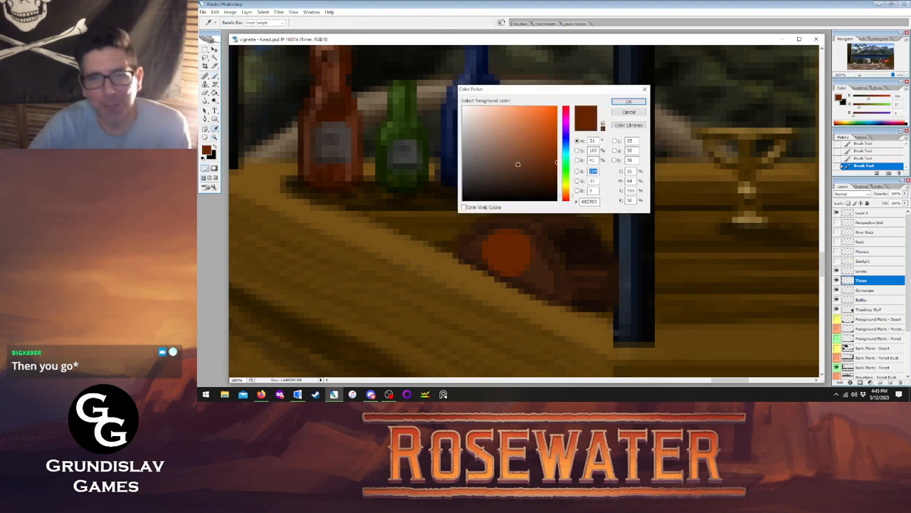
click(555, 177)
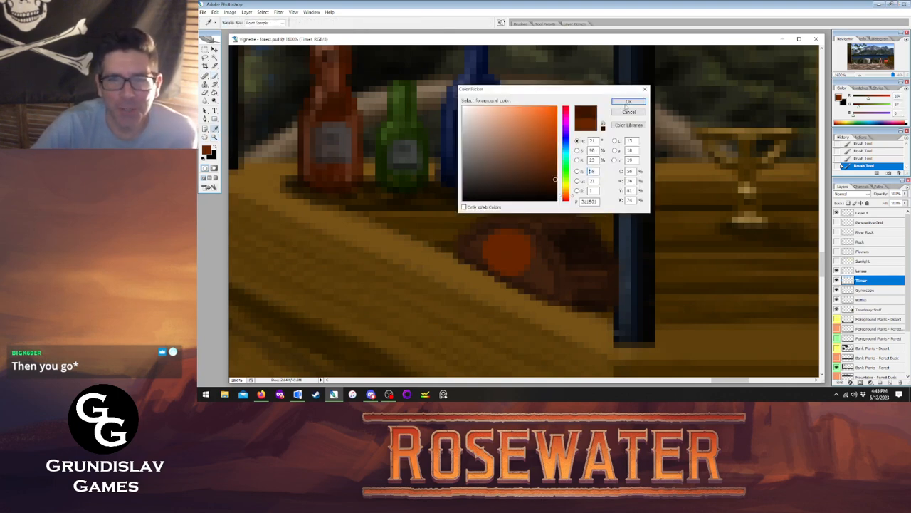
click(629, 102)
- Turn Other Dynamics back on and paint a dark vertical mark and soft shading on the orange dial
key(Tab)
key(Tab)
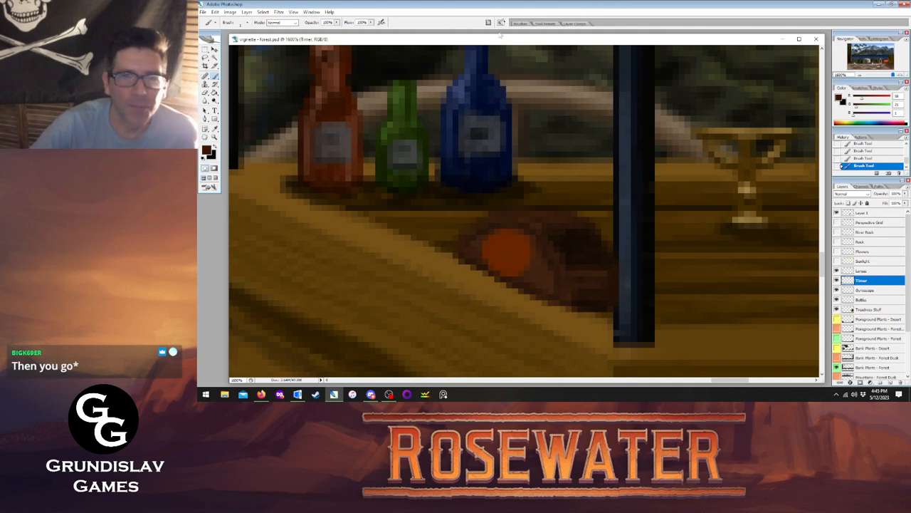
click(489, 22)
key(Tab)
key(Tab)
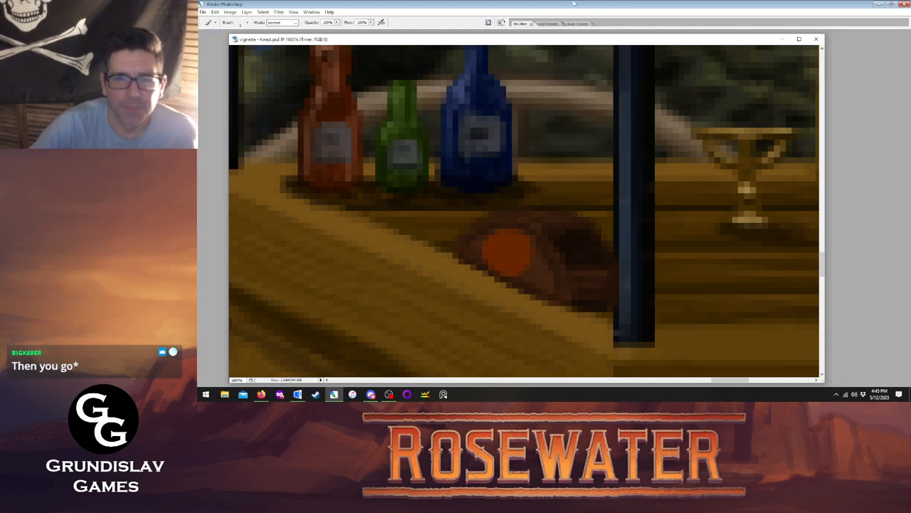
key(Tab)
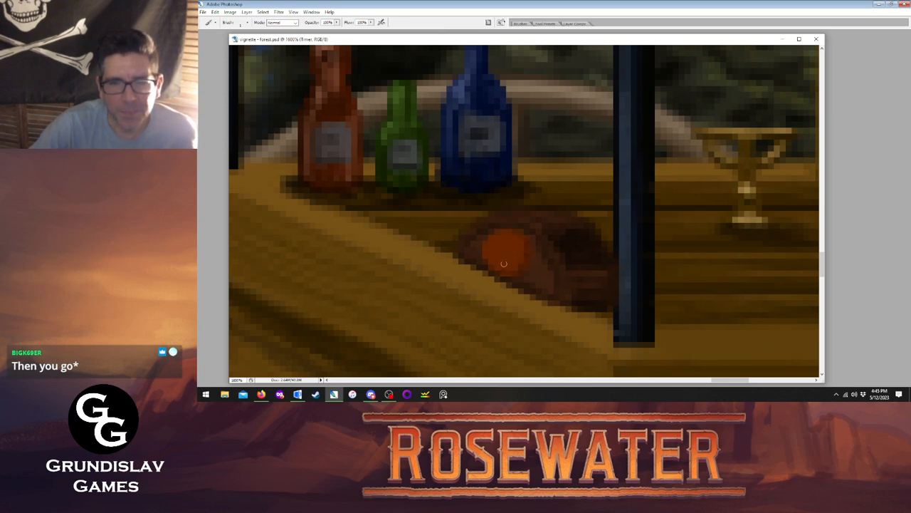
drag(507, 245, 505, 267)
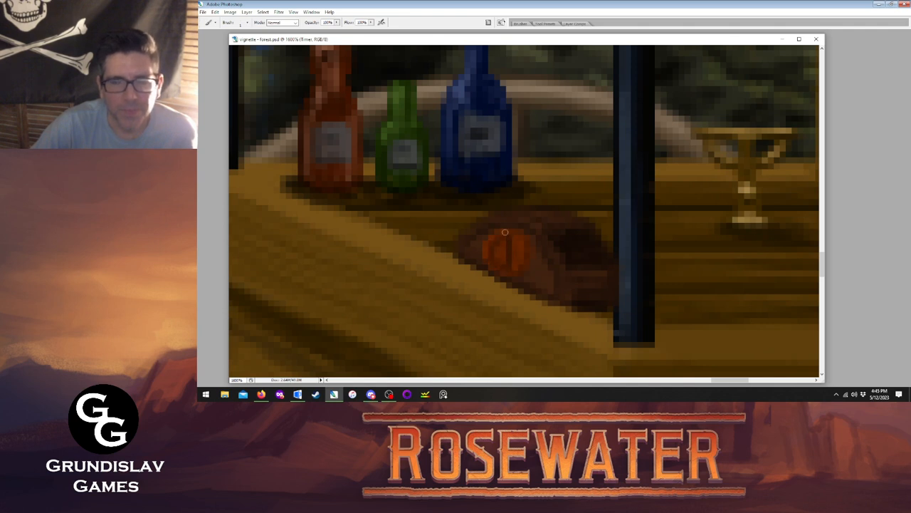
- Choose a lighter orange (RGB 175, 93, 49) and brush highlights onto the timer's dial beside the dark mark
key(Tab)
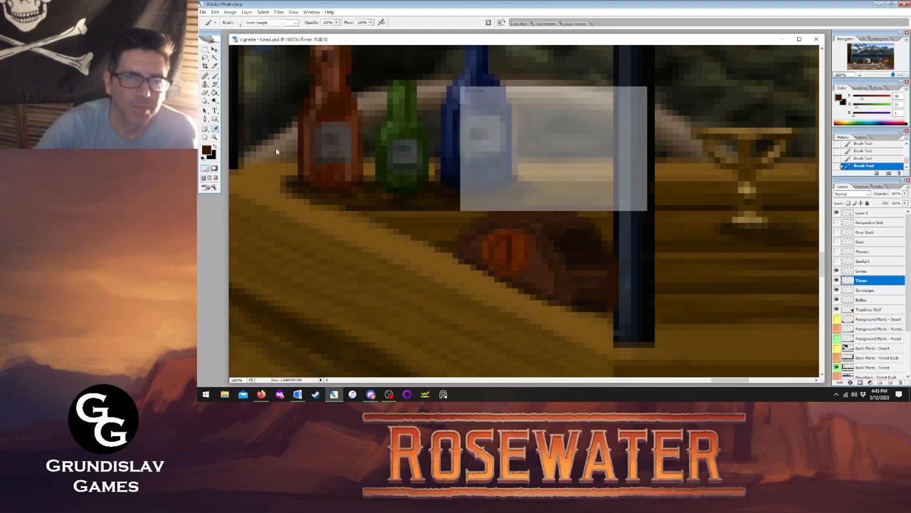
click(531, 135)
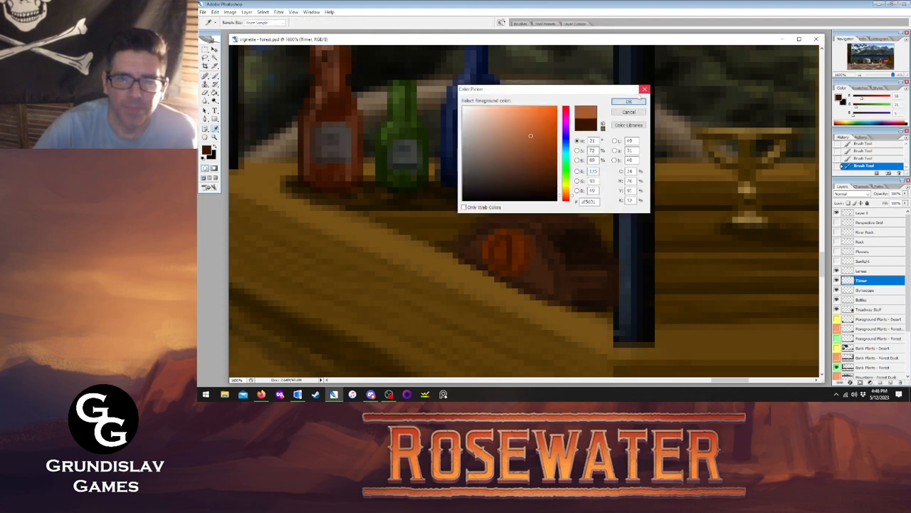
click(629, 102)
key(Tab)
drag(491, 255, 506, 237)
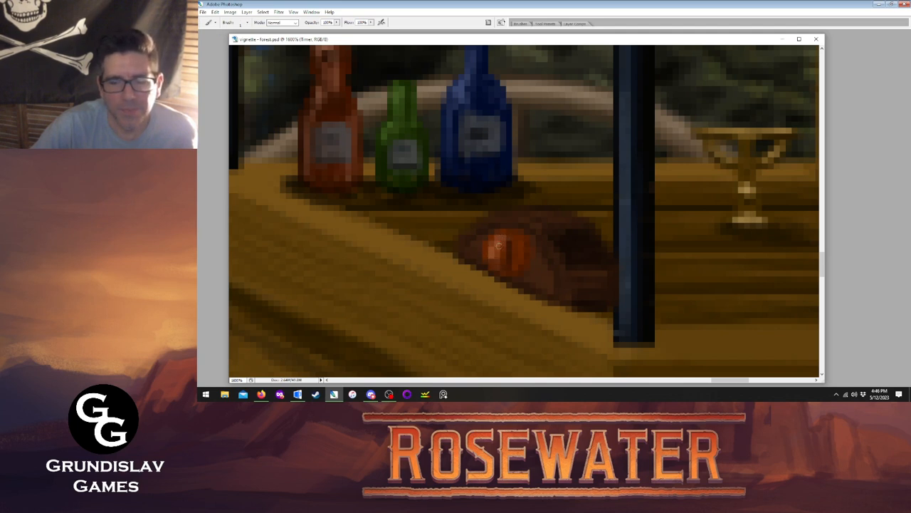
key(Tab)
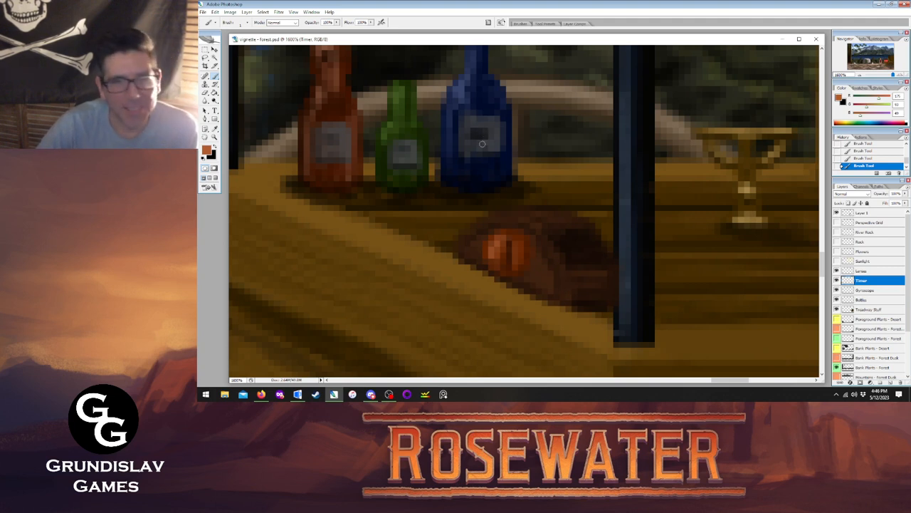
- Sample the trophy's dark gold, turn off Other Dynamics, and paint a solid bell shape on top of the timer
key(i)
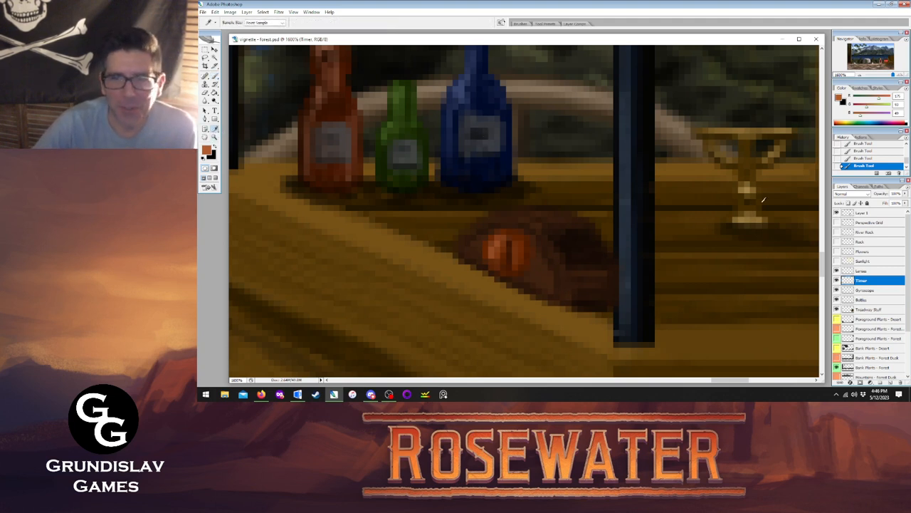
click(749, 151)
key(b)
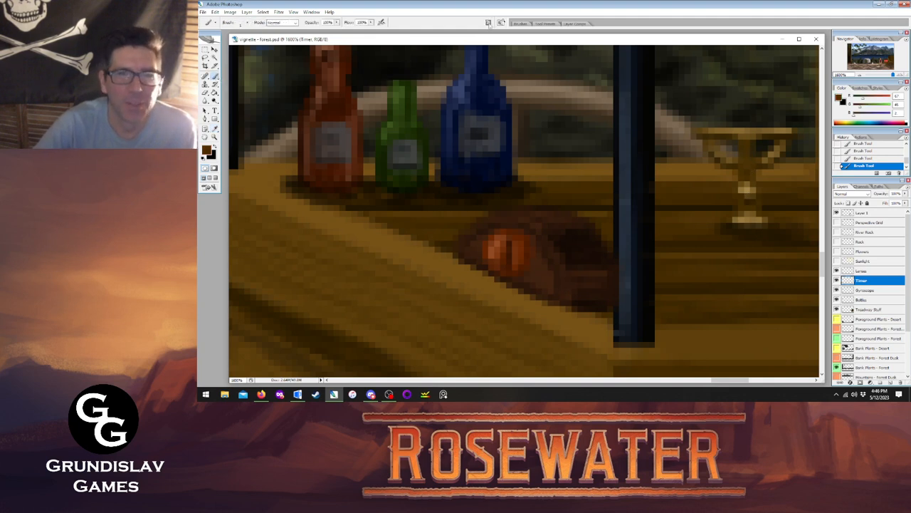
click(489, 23)
click(513, 87)
click(596, 4)
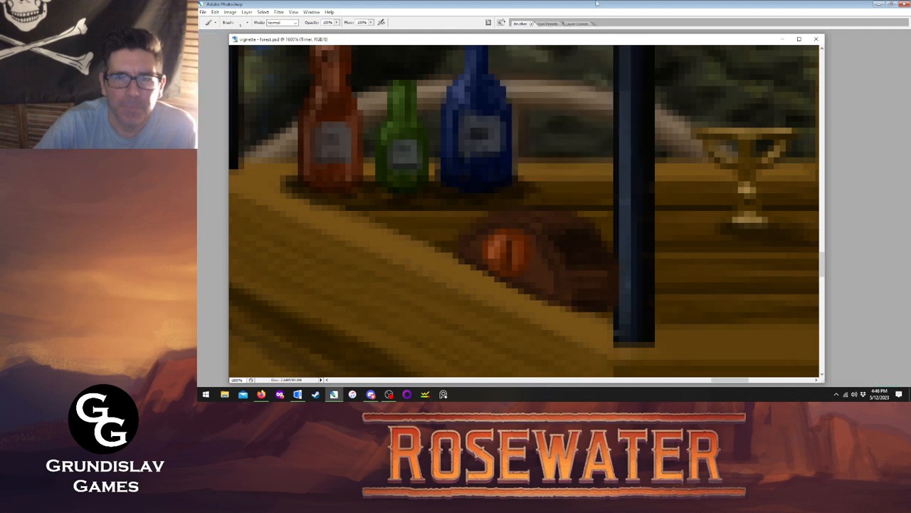
key(Tab)
key(Tab)
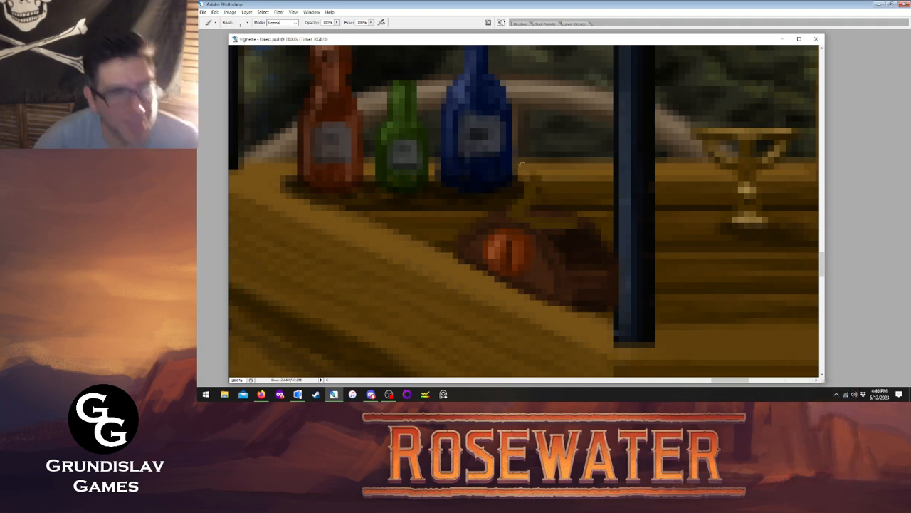
mouse_move(538, 175)
mouse_down()
mouse_move(562, 181)
mouse_move(560, 208)
mouse_move(543, 214)
mouse_move(543, 176)
mouse_up()
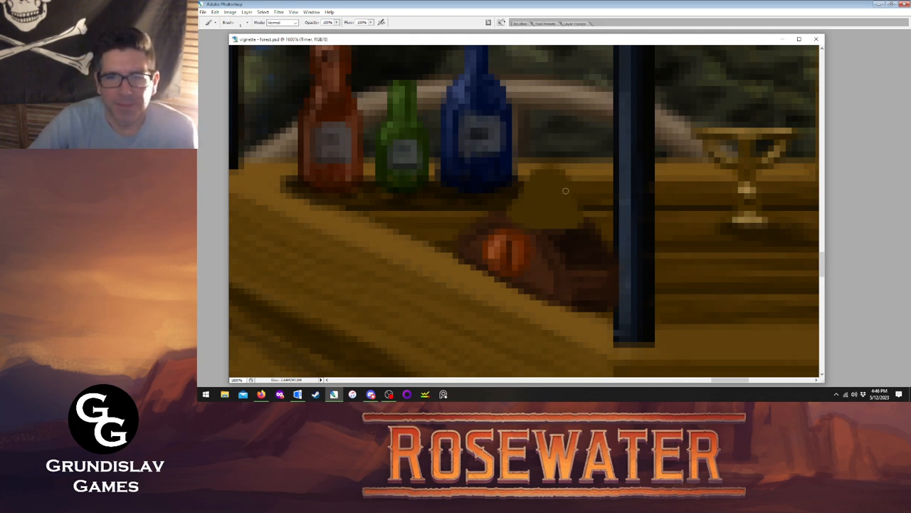
- Sample the trophy's light gold, turn on Other Dynamics, and brush highlights over the bell's crown and rim
key(Tab)
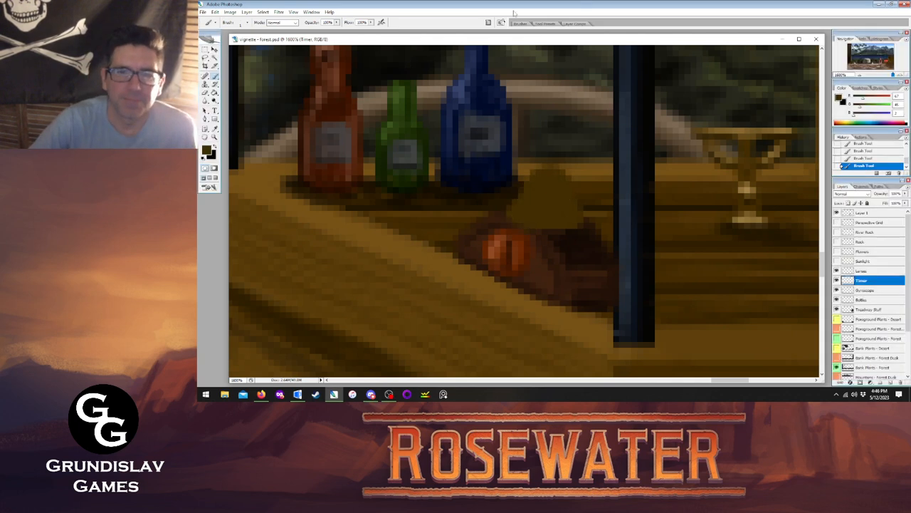
key(i)
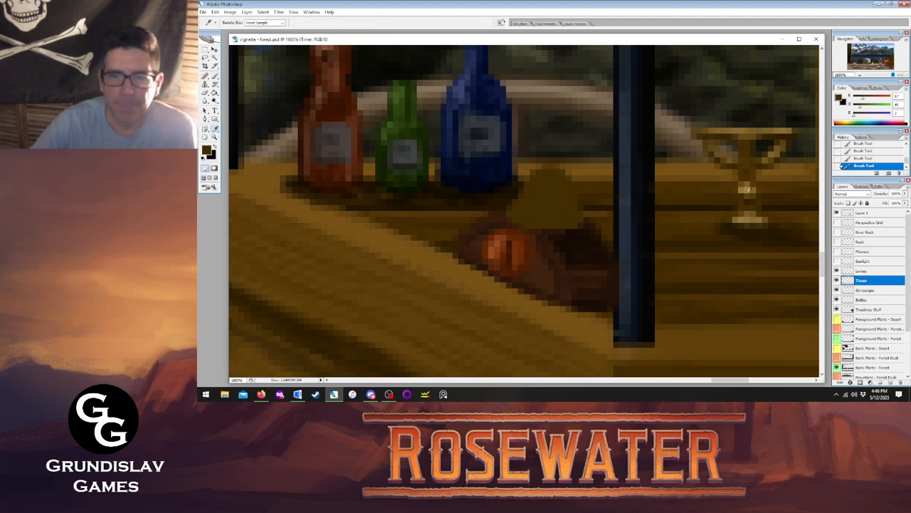
click(748, 189)
key(b)
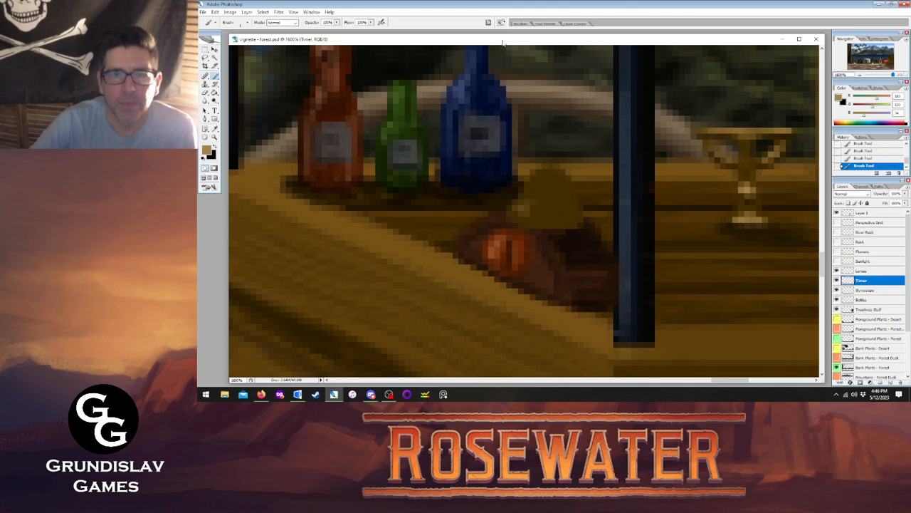
click(521, 24)
click(514, 87)
key(Tab)
key(Tab)
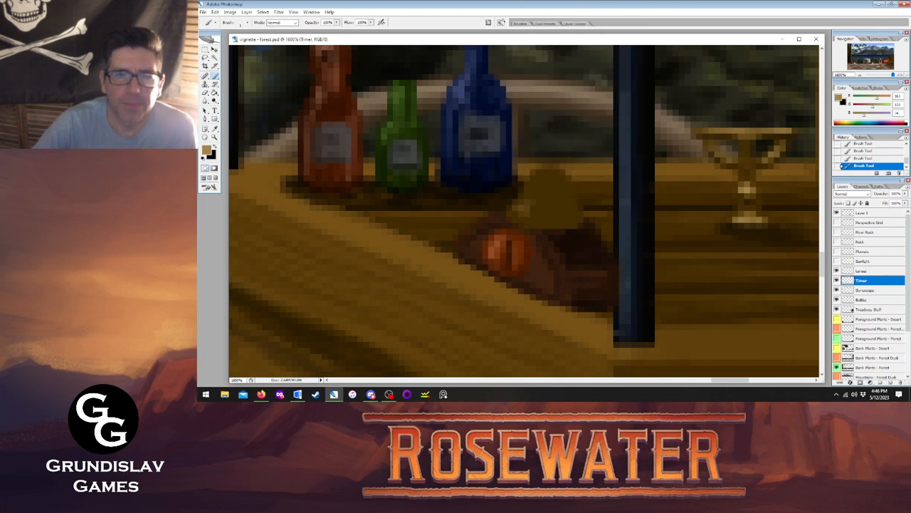
mouse_move(522, 197)
mouse_down()
mouse_move(553, 168)
mouse_move(531, 175)
mouse_move(547, 180)
mouse_move(530, 196)
mouse_move(545, 179)
mouse_move(539, 172)
mouse_move(537, 205)
mouse_move(513, 207)
mouse_move(566, 207)
mouse_move(524, 206)
mouse_move(541, 205)
mouse_move(530, 186)
mouse_move(552, 168)
mouse_up()
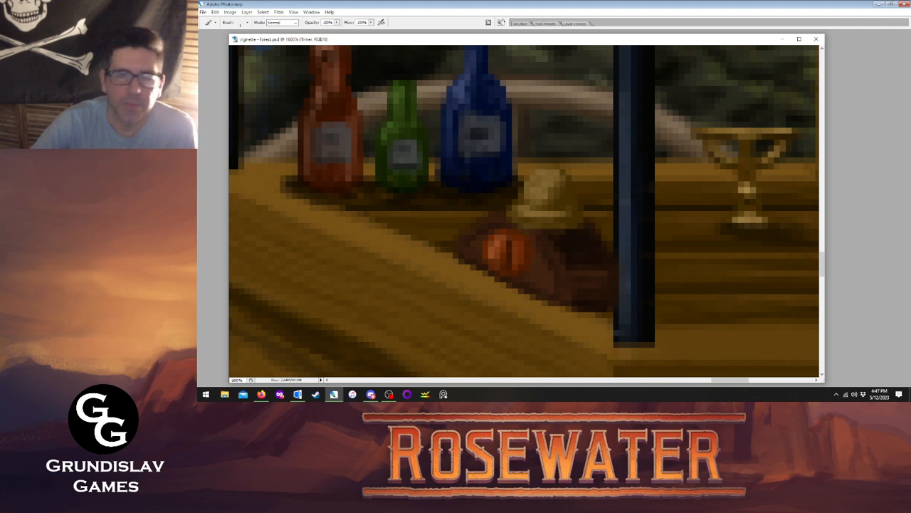
- Sample the trophy's dark brown shade and paint shadow lines across the bell's upper part to define its knob
key(Tab)
key(i)
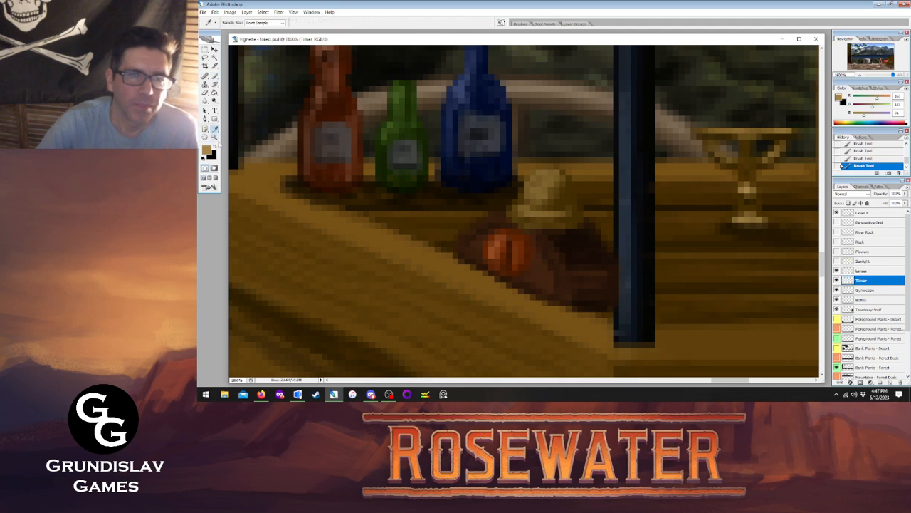
click(751, 178)
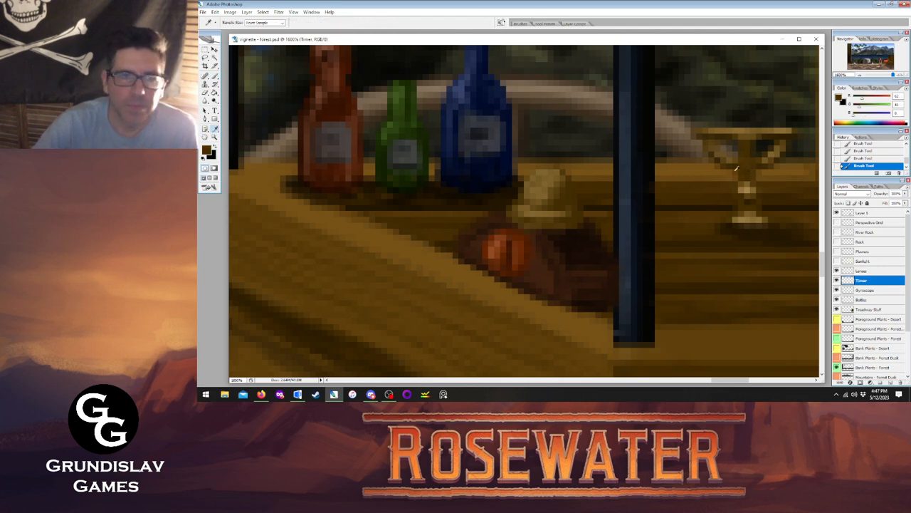
key(b)
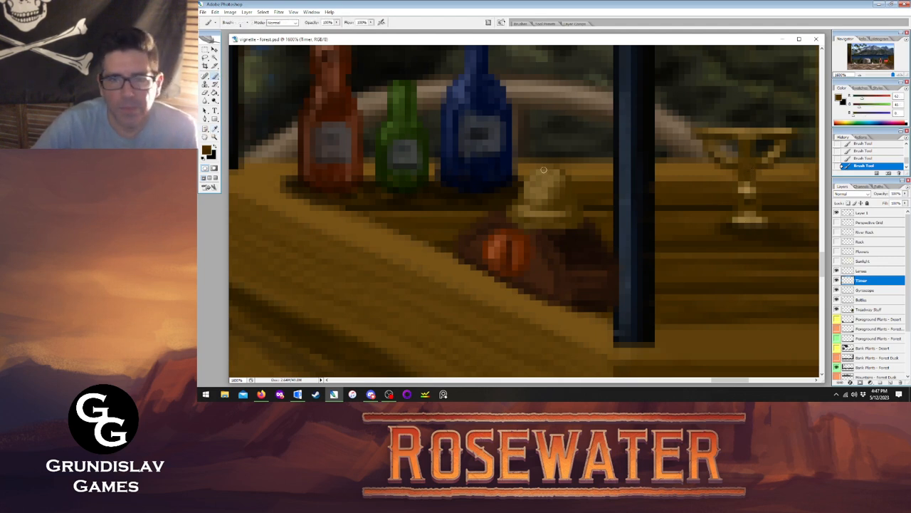
click(547, 171)
mouse_move(530, 176)
mouse_down()
mouse_move(562, 175)
mouse_move(539, 184)
mouse_up()
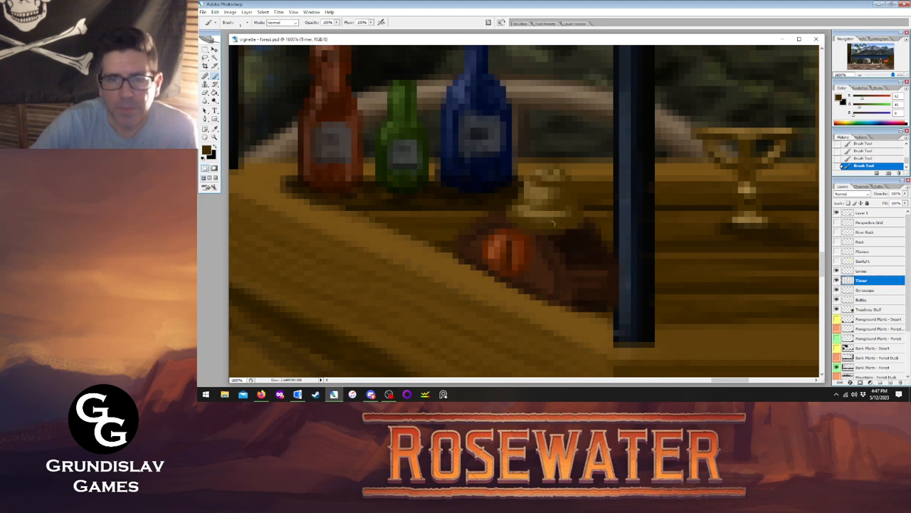
- Choose a near-black brown and paint dark shadow accents around the bell's knob and sides on the Timer layer
click(207, 149)
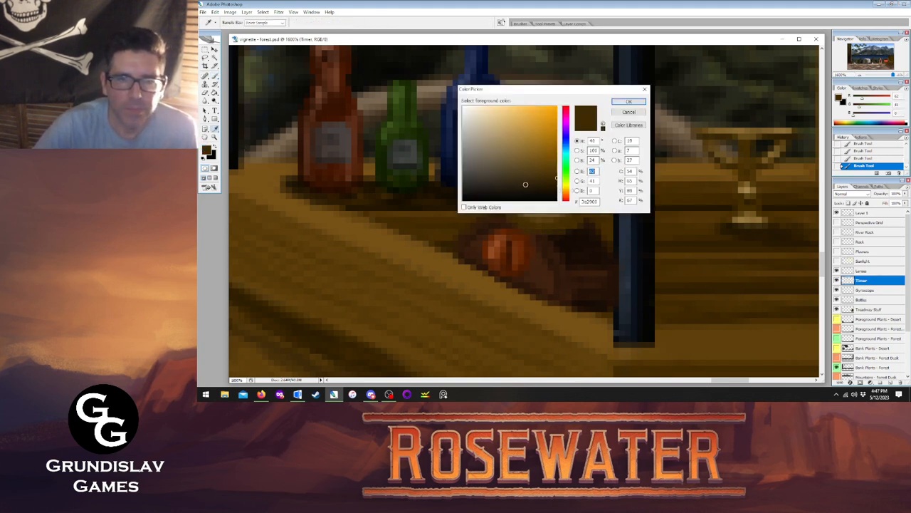
click(556, 193)
click(630, 101)
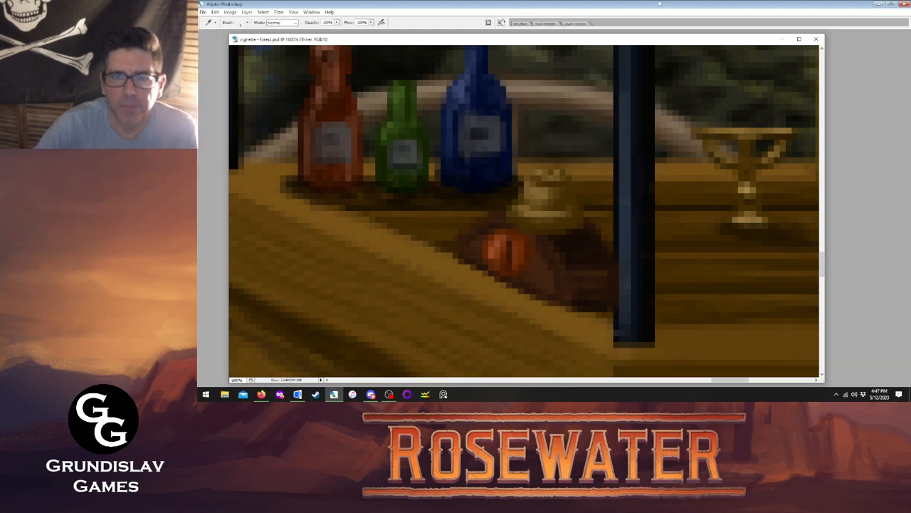
key(Tab)
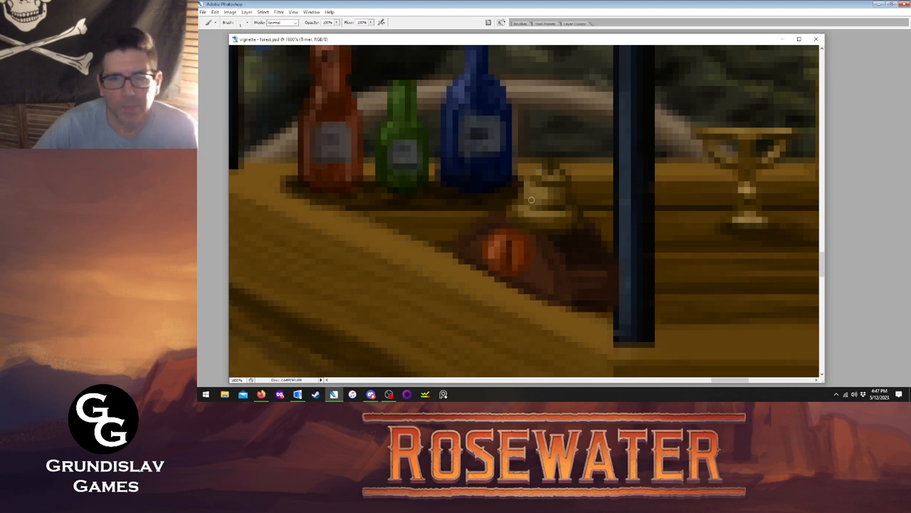
key(Tab)
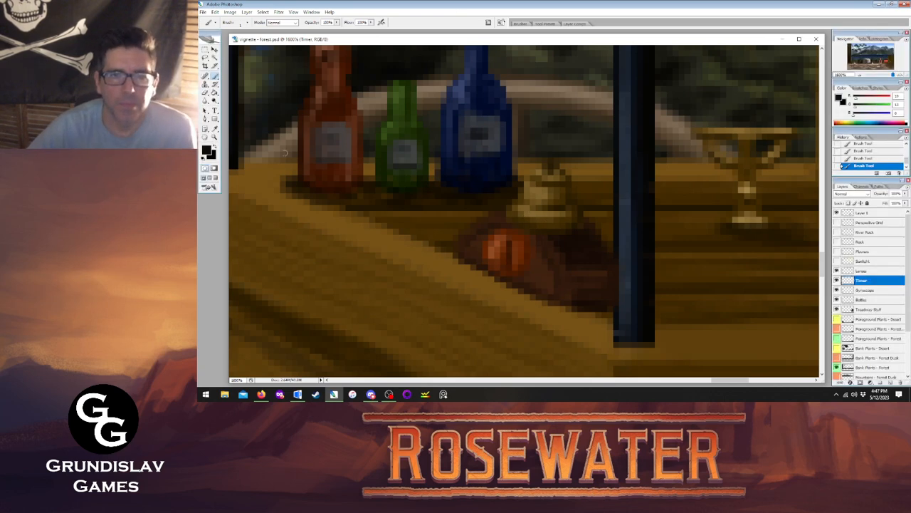
- Examine the finished timer at actual size, then closer up among the other props on the wagon's counter
key(z)
right_click(512, 173)
click(538, 185)
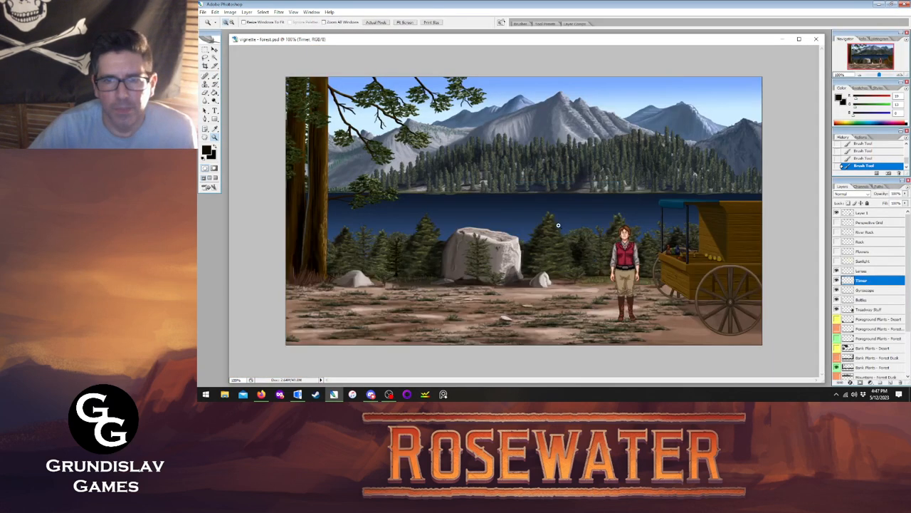
click(666, 263)
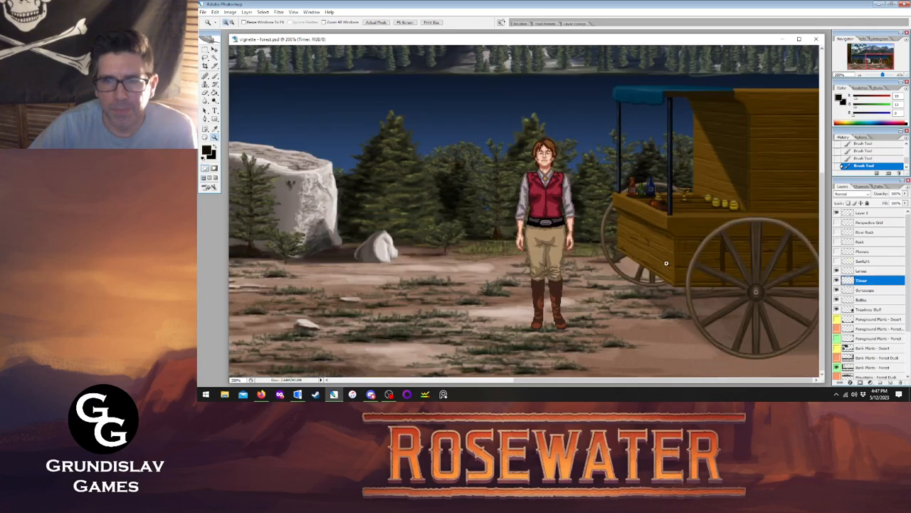
click(657, 211)
click(656, 210)
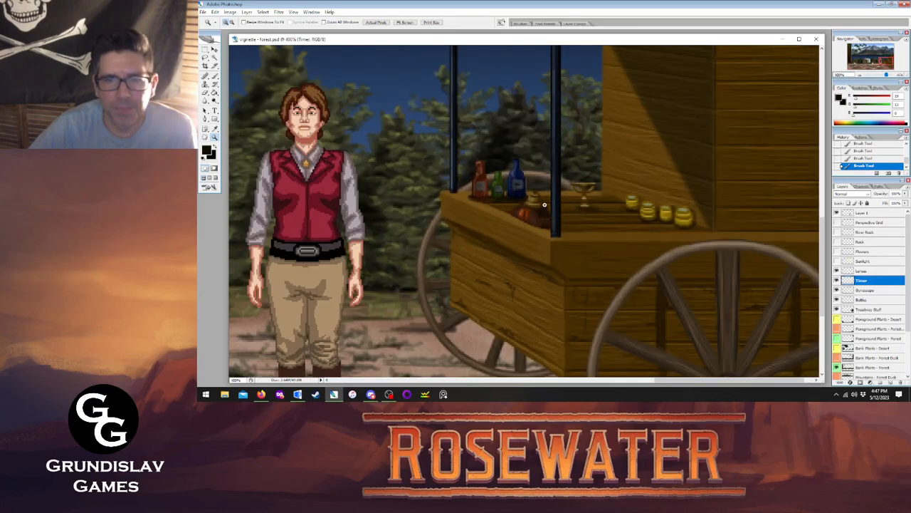
click(547, 248)
click(605, 249)
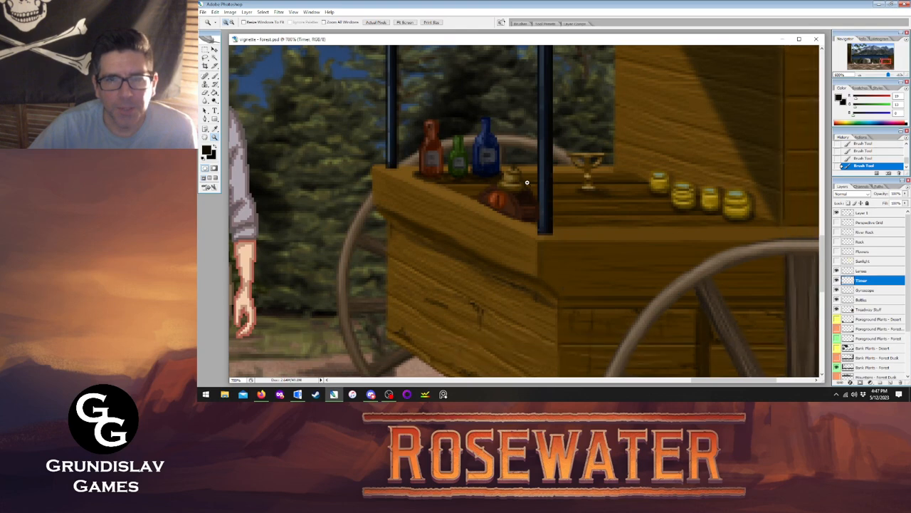
click(675, 264)
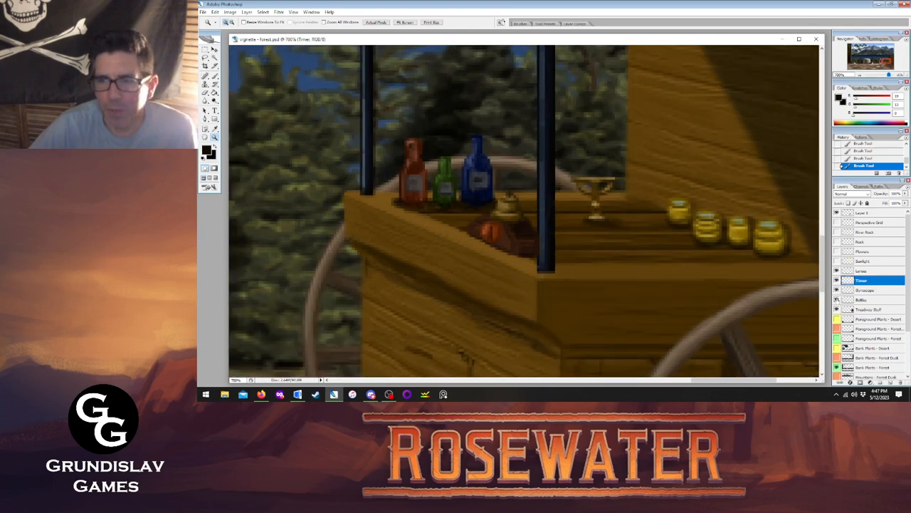
- Hide the Bottles layer and move the timer to the counter's back-left corner beside the rear post
click(837, 299)
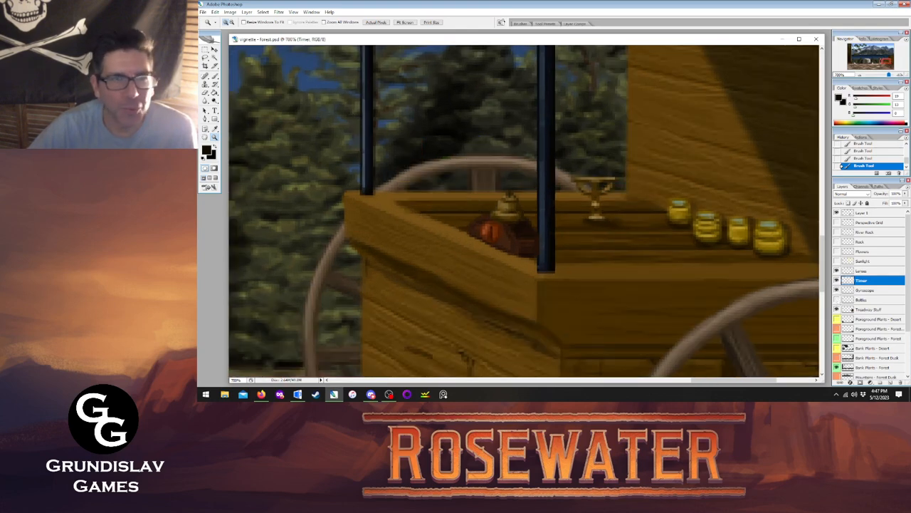
key(v)
drag(513, 243, 440, 216)
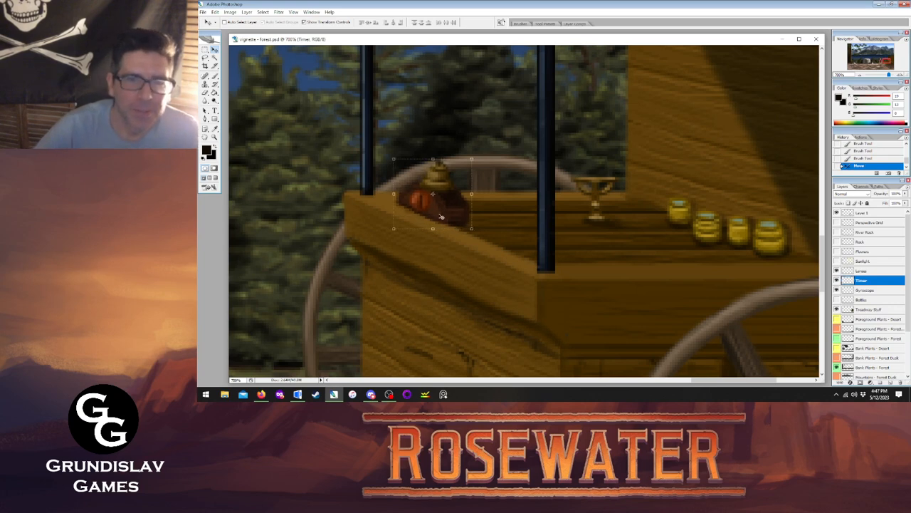
- Brush near-black shading onto the timer's wooden base and edges with the pressure-sensitive brush
key(l)
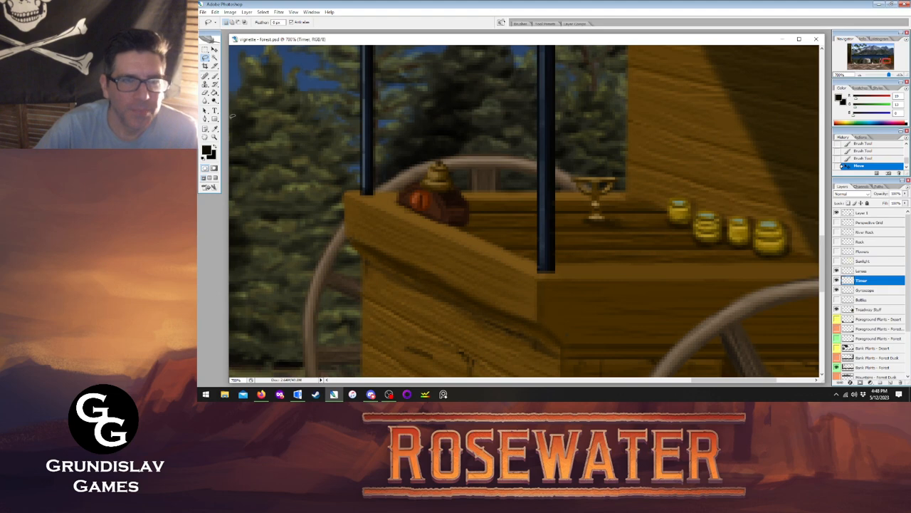
key(i)
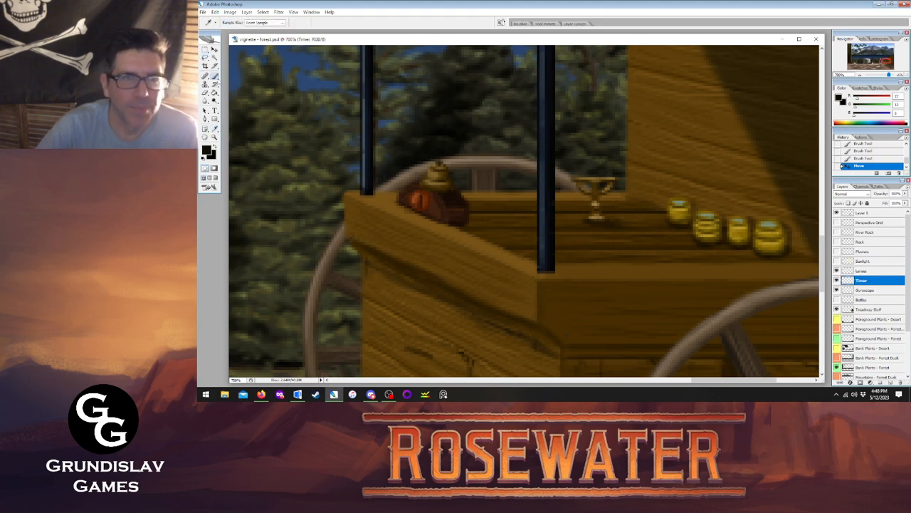
key(b)
key(F5)
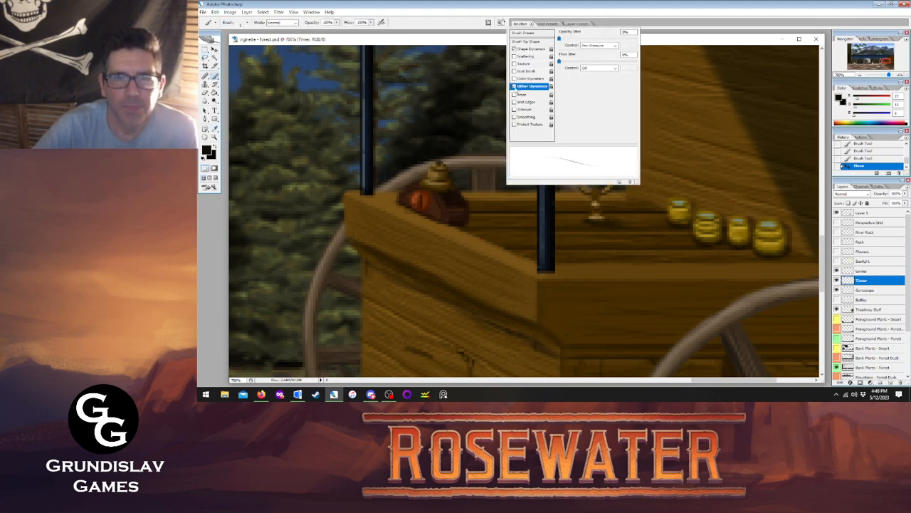
key(F5)
key(Tab)
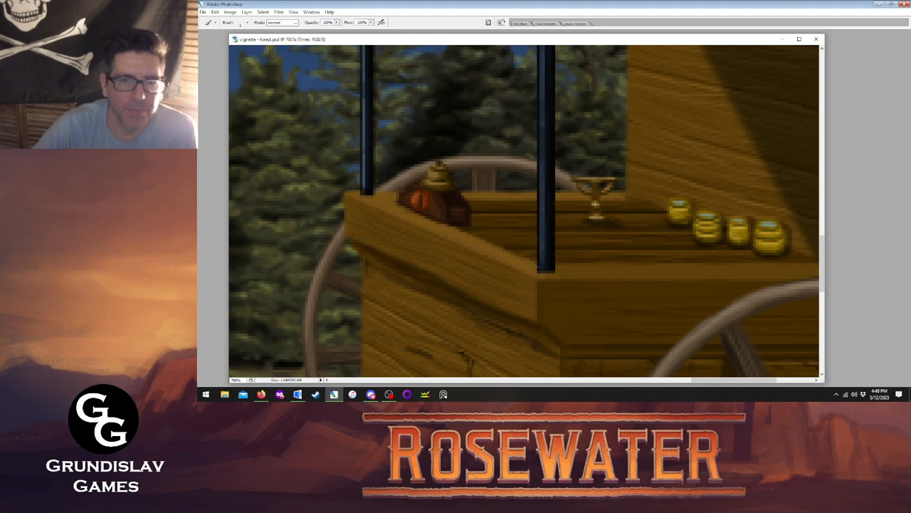
key(Tab)
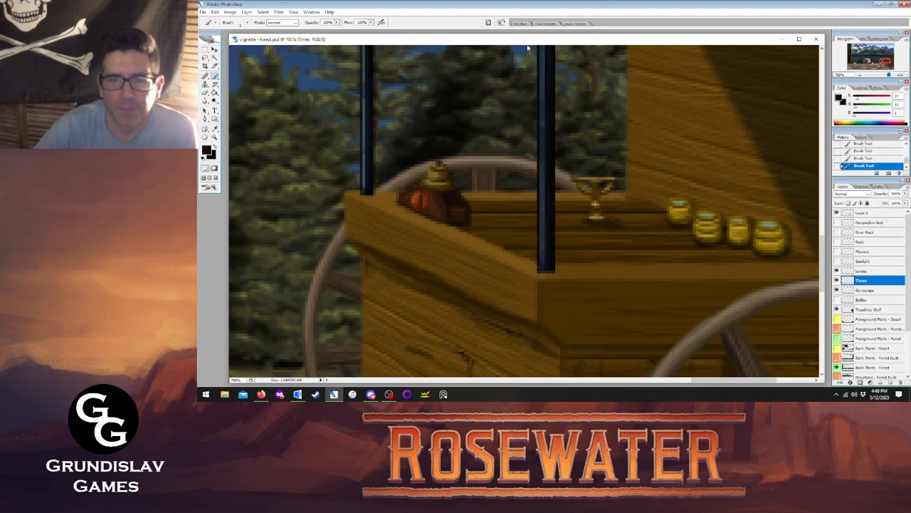
- Move the gyroscope on its layer toward the counter's rear edge, next to the wagon's wall
click(866, 290)
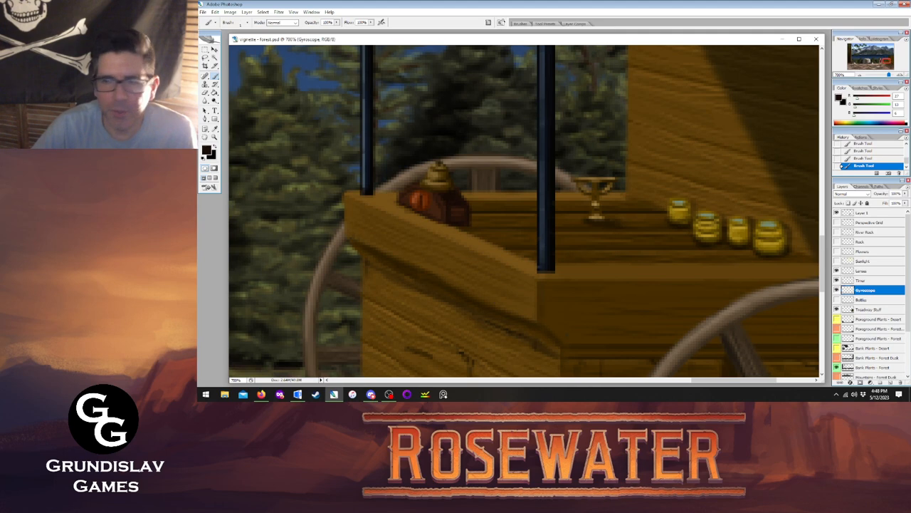
key(v)
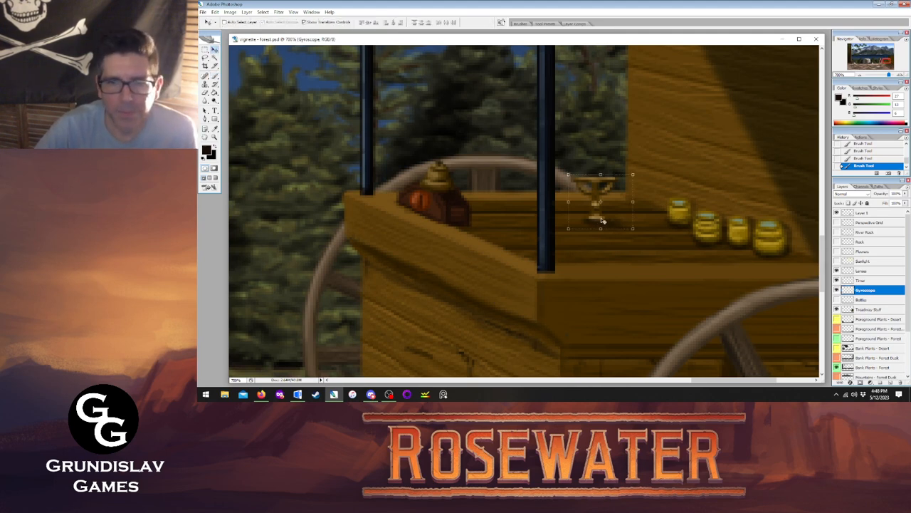
drag(601, 221, 615, 206)
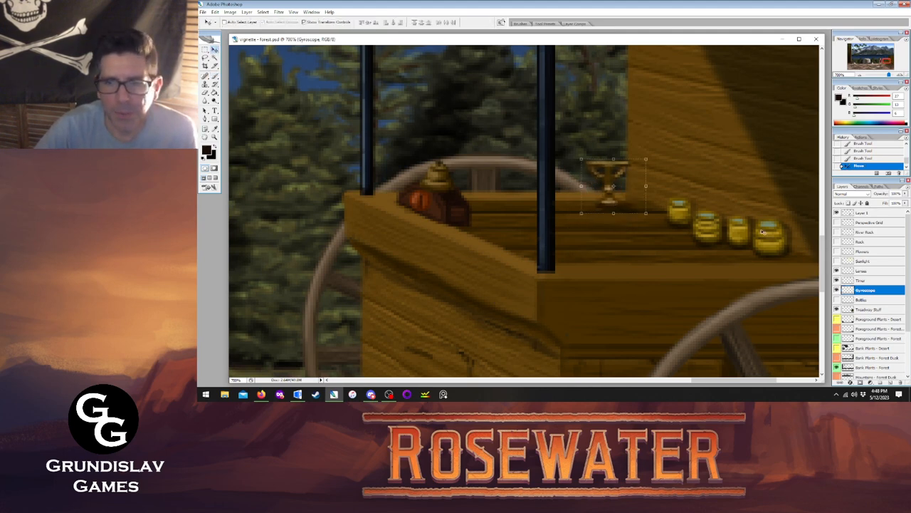
- Show the Bottles layer, move the bottles between the front post and the yellow jars, and place the gyroscope between the timer and the front post
click(860, 300)
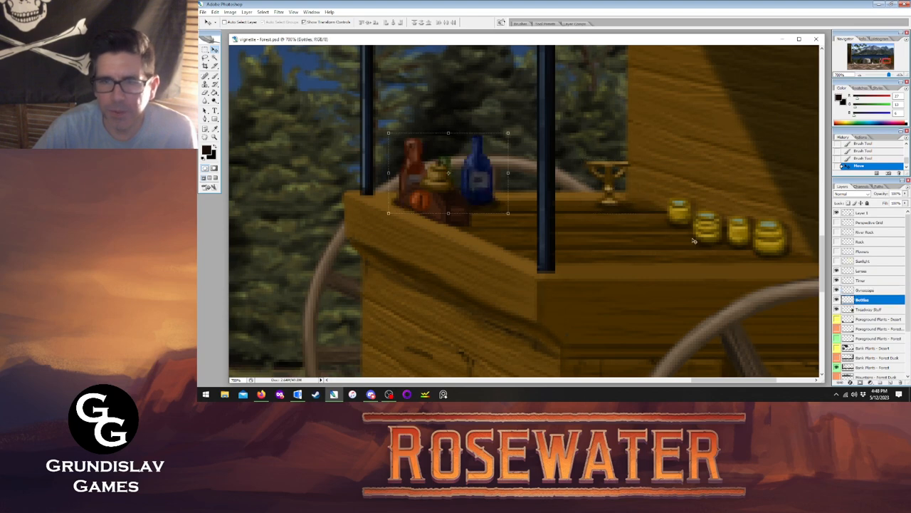
drag(476, 178, 638, 234)
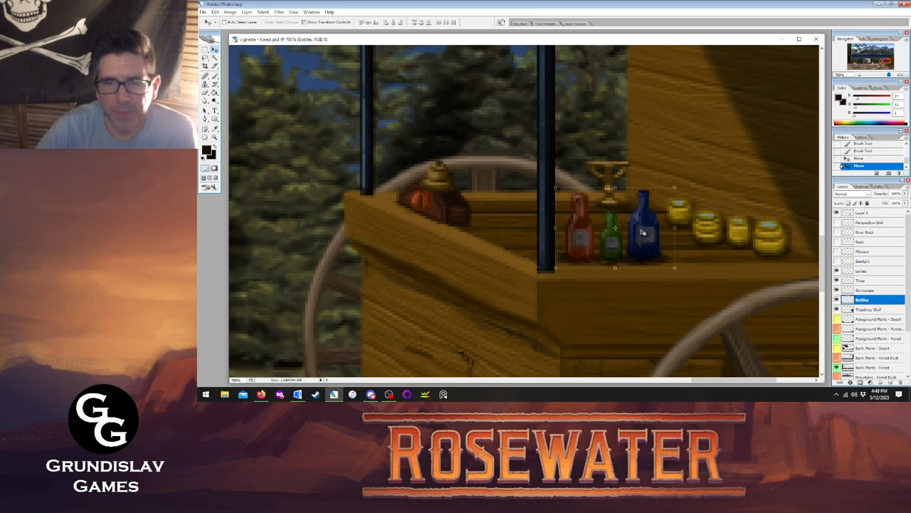
click(865, 291)
drag(615, 168, 512, 212)
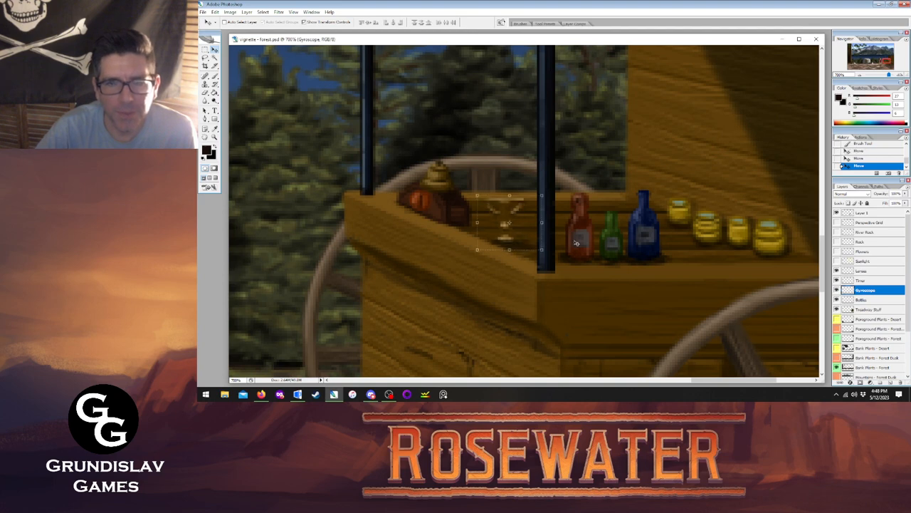
- Check the rearranged props in the whole scene at 100%, then closer up on the wagon's counter
key(z)
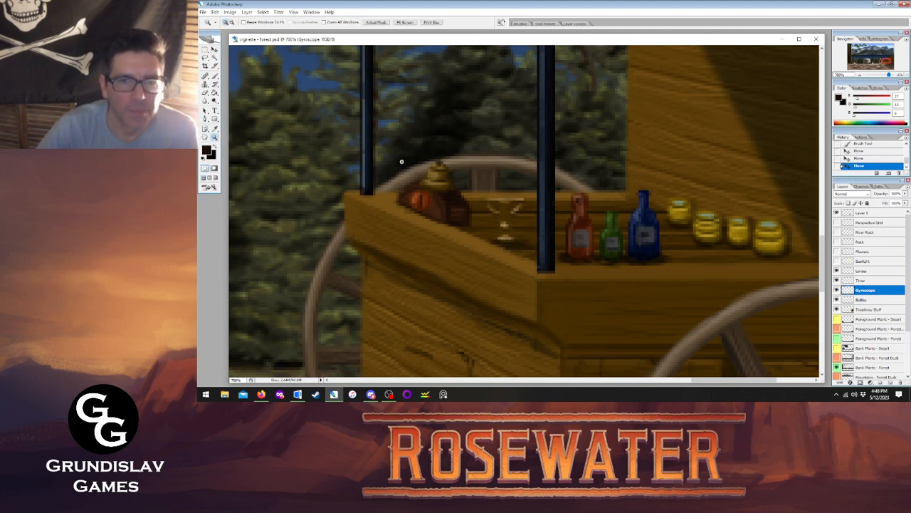
right_click(537, 192)
click(556, 213)
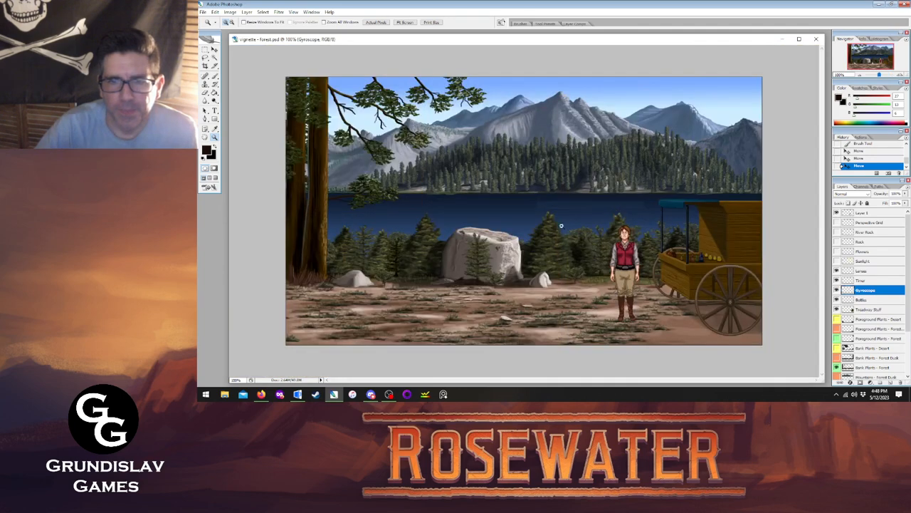
click(601, 252)
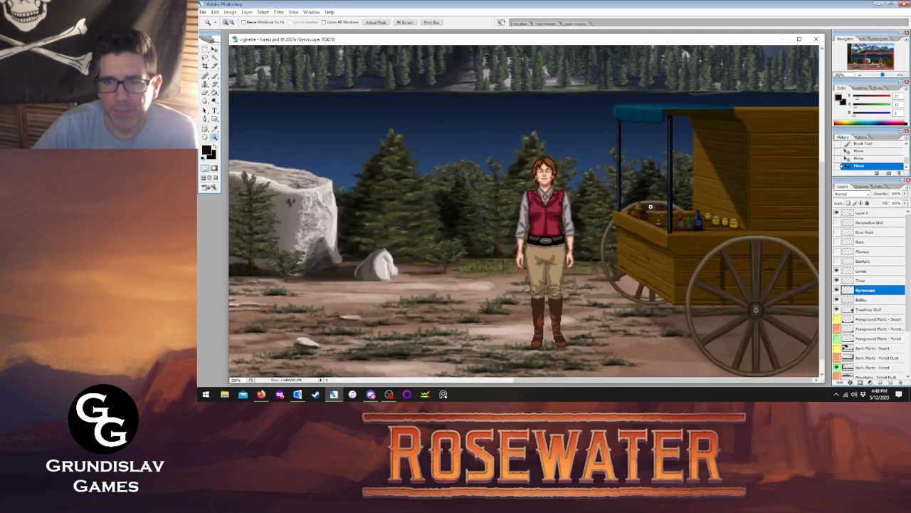
click(679, 210)
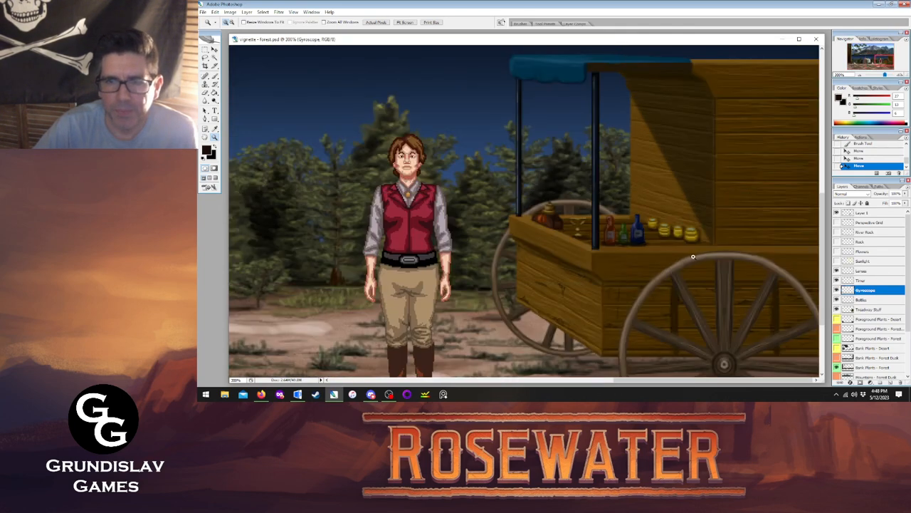
click(594, 219)
click(548, 209)
- Apply Brightness/Contrast to the Bottles layer, raising contrast to about +31 and brightness slightly
click(862, 301)
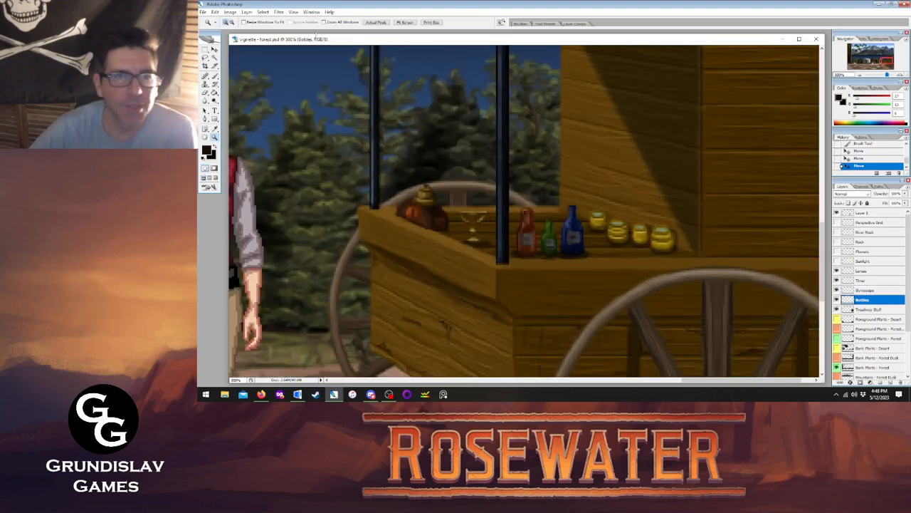
click(230, 12)
mouse_move(245, 30)
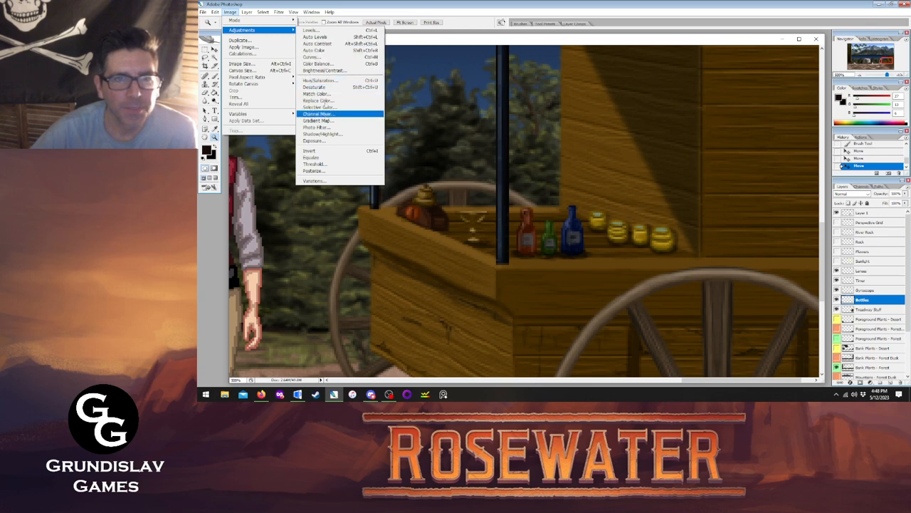
click(324, 70)
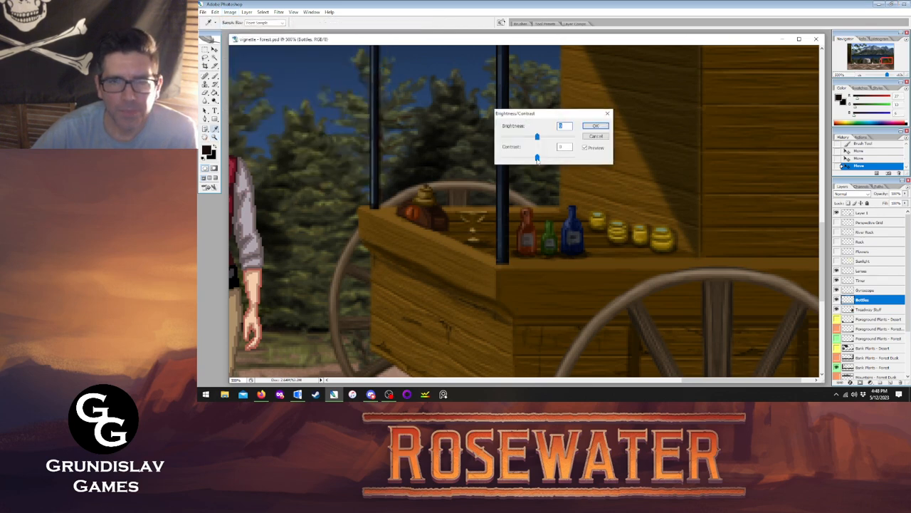
drag(537, 158, 546, 158)
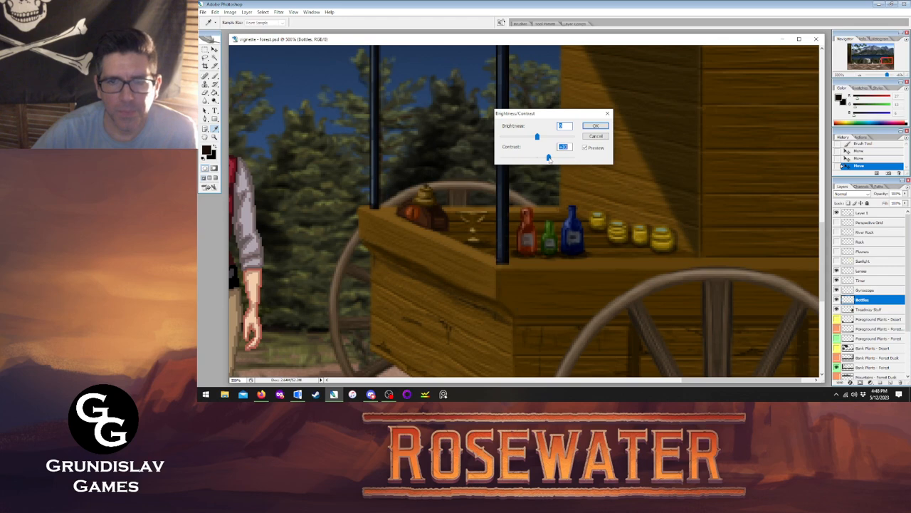
drag(539, 138, 541, 137)
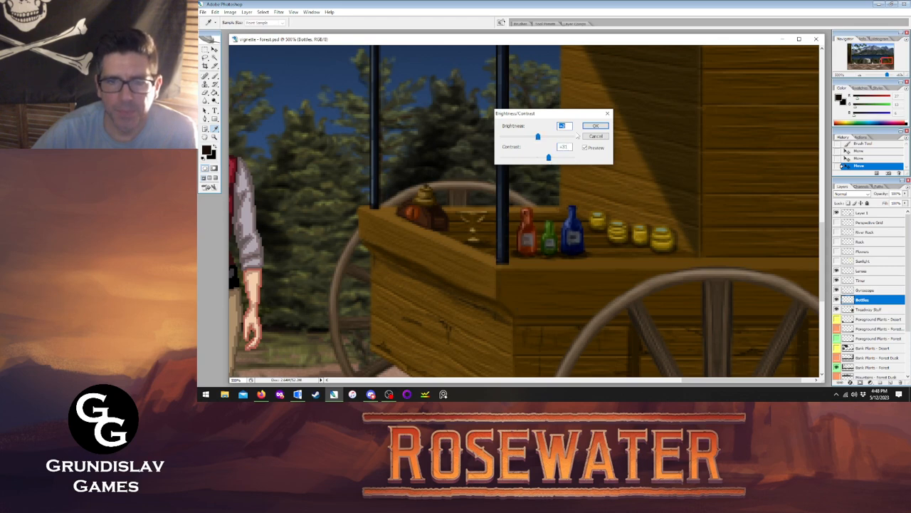
click(595, 126)
key(z)
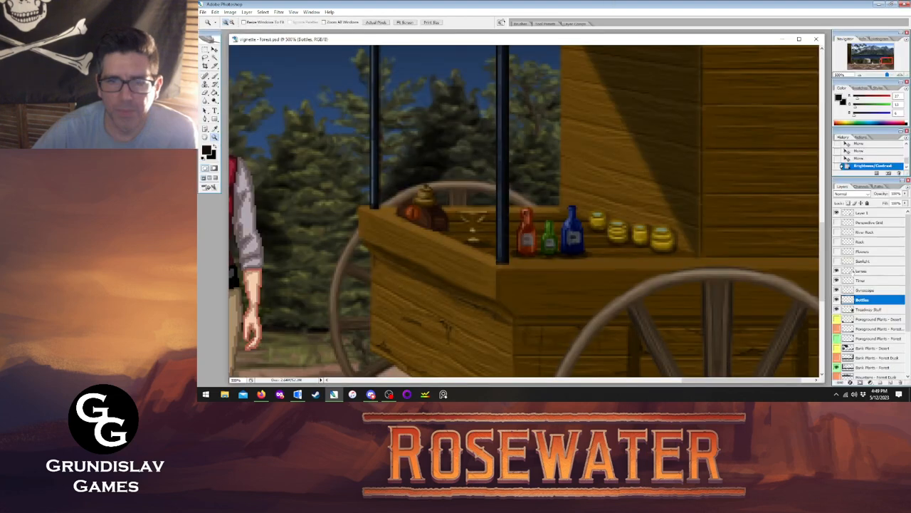
- Apply Brightness/Contrast to the Gyroscope layer, raising contrast to about +20 and brightness slightly
click(863, 290)
click(230, 12)
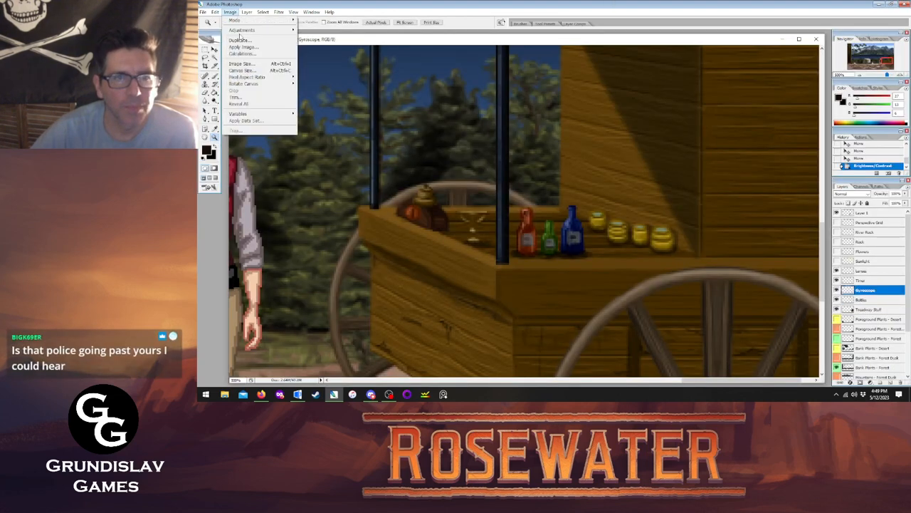
mouse_move(242, 30)
click(346, 71)
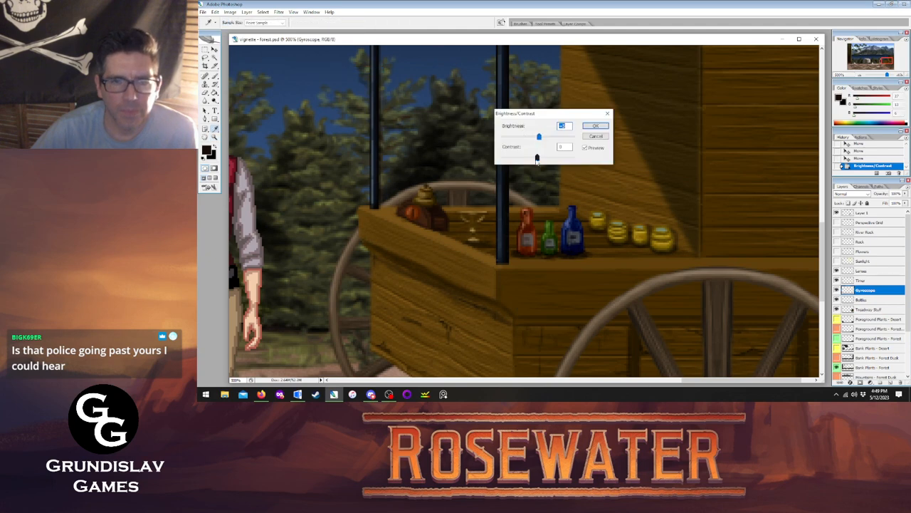
drag(537, 159, 546, 158)
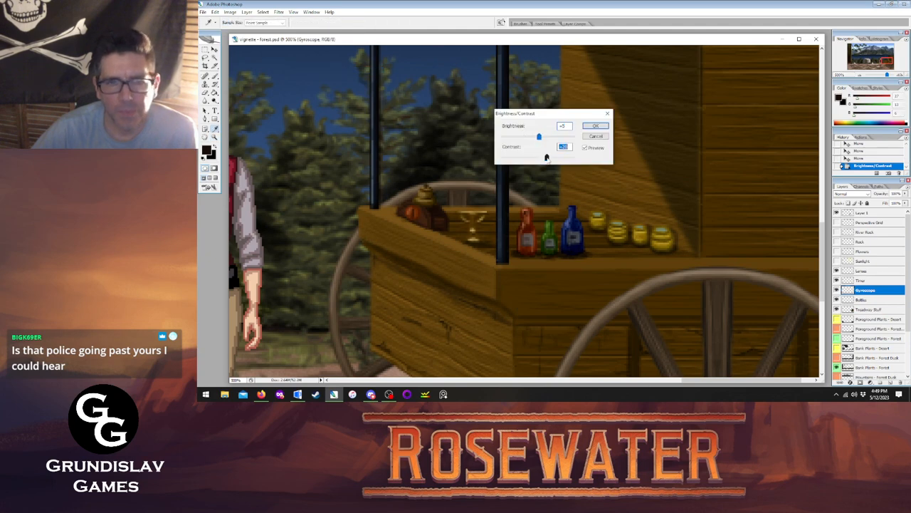
click(596, 126)
key(z)
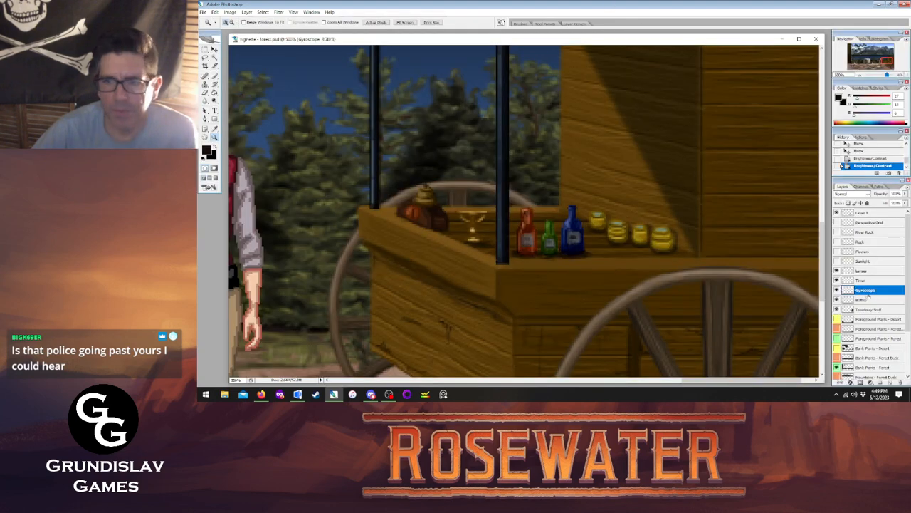
- Apply Brightness/Contrast to the Lenses layer, raising contrast to about +13 and brightness slightly
click(864, 272)
click(230, 12)
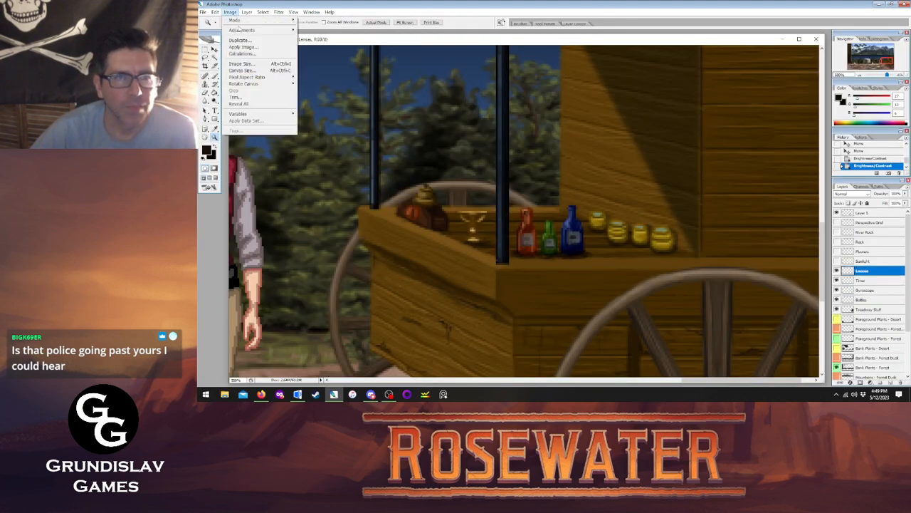
mouse_move(244, 32)
click(326, 71)
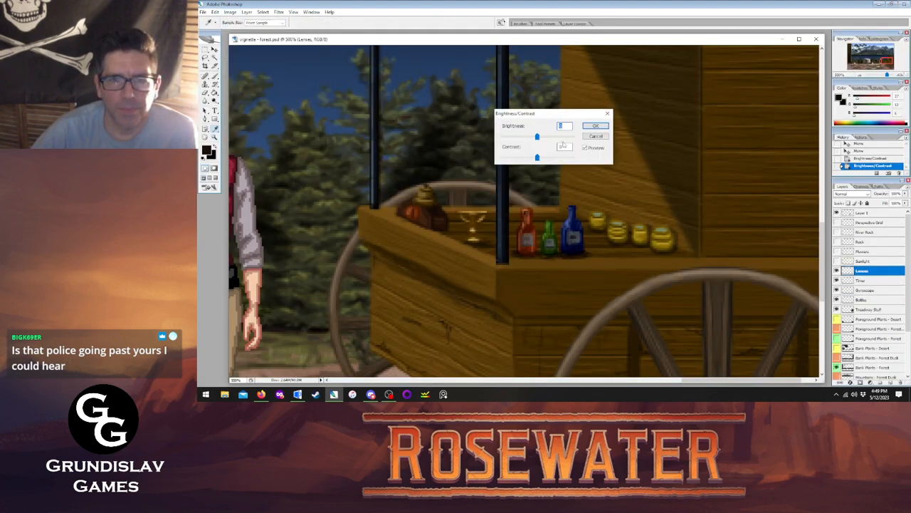
drag(537, 136, 546, 159)
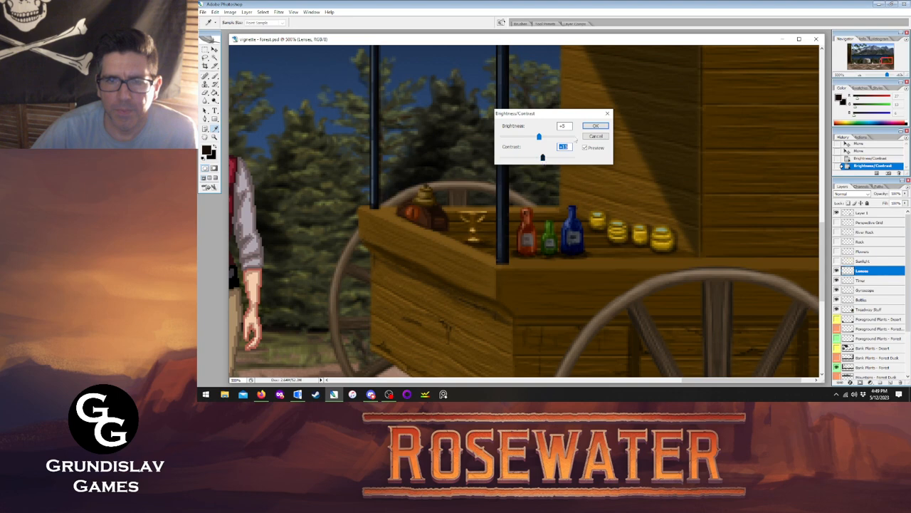
click(595, 125)
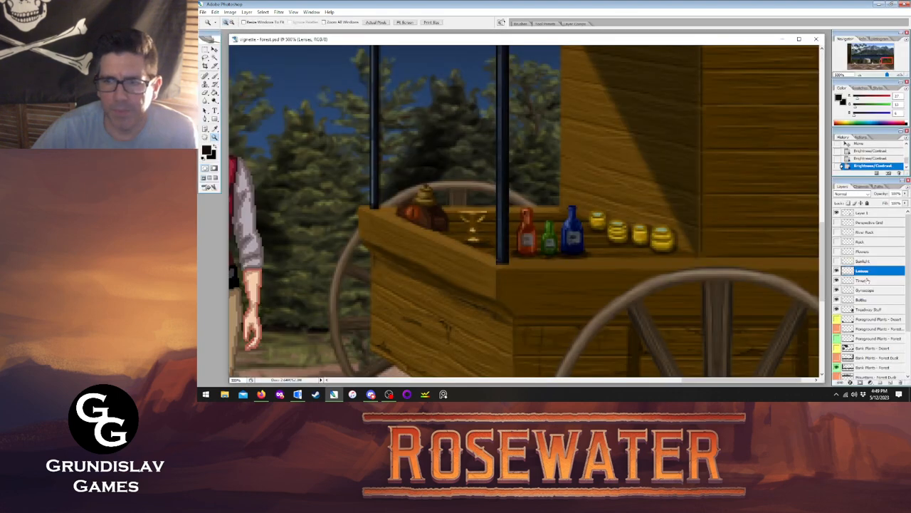
- Apply Brightness/Contrast to the Timer layer, raising contrast to about +27 and brightness slightly
click(863, 280)
click(230, 12)
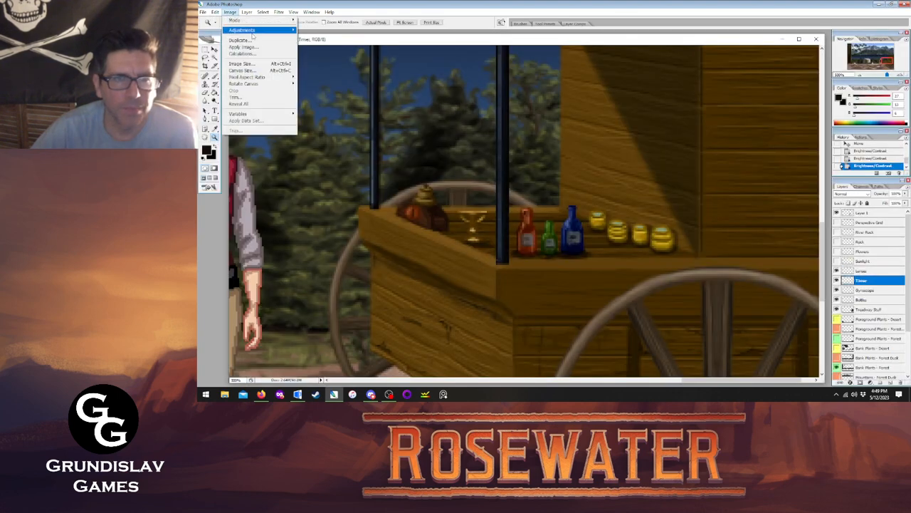
mouse_move(253, 33)
click(328, 70)
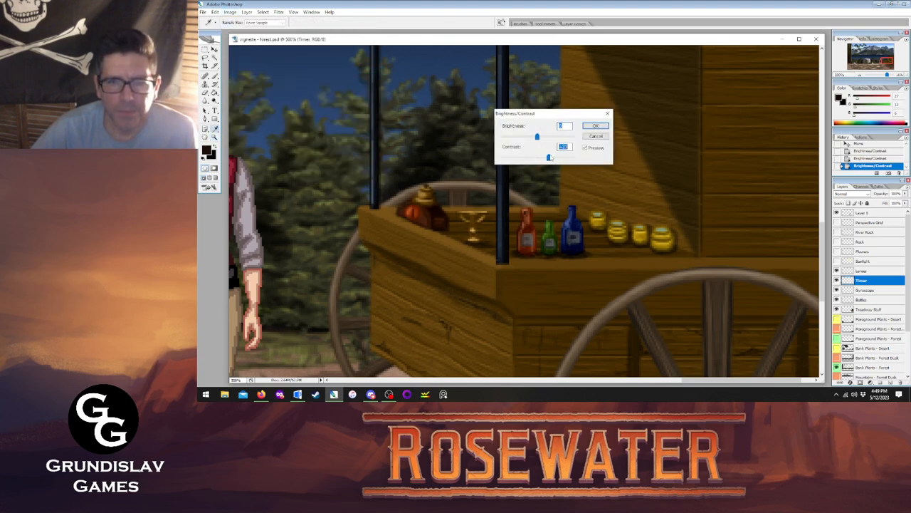
drag(550, 157, 541, 139)
click(595, 127)
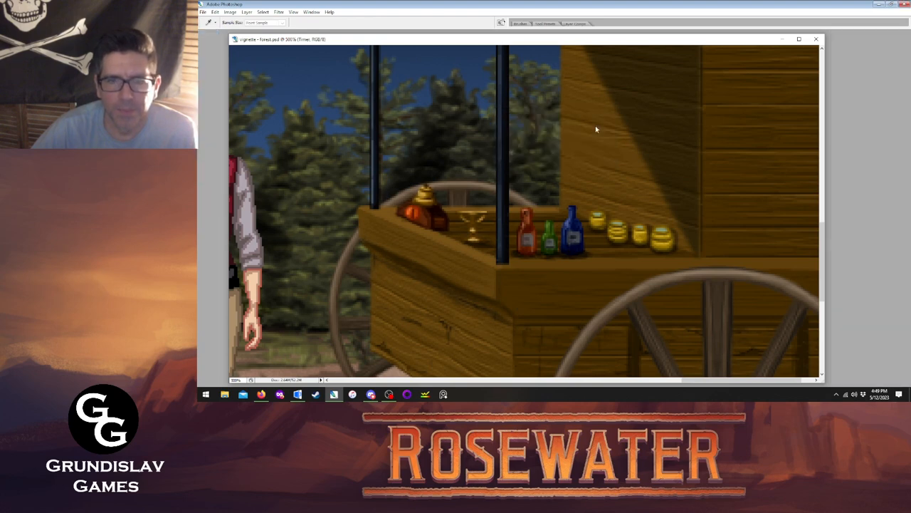
- Review the props in the whole scene and move the bottles on the Bottles layer back toward the counter's rear edge
click(214, 137)
right_click(492, 193)
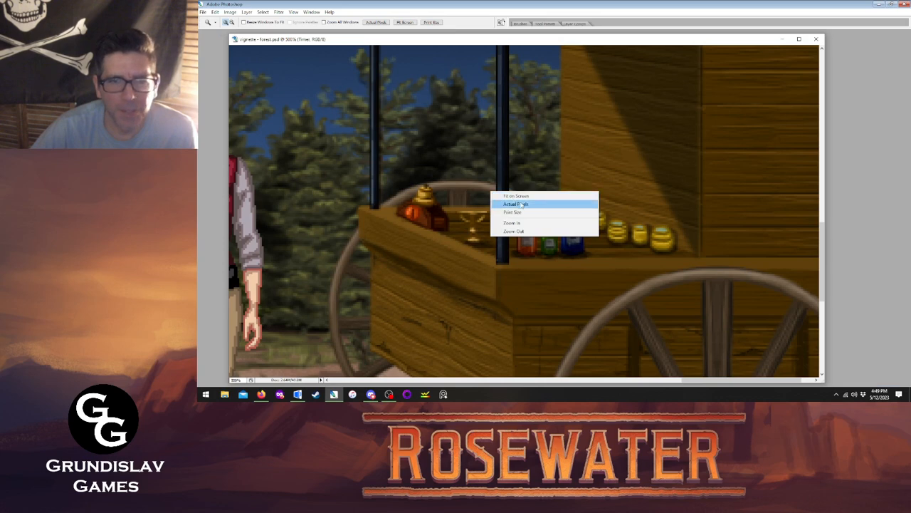
click(527, 204)
click(598, 240)
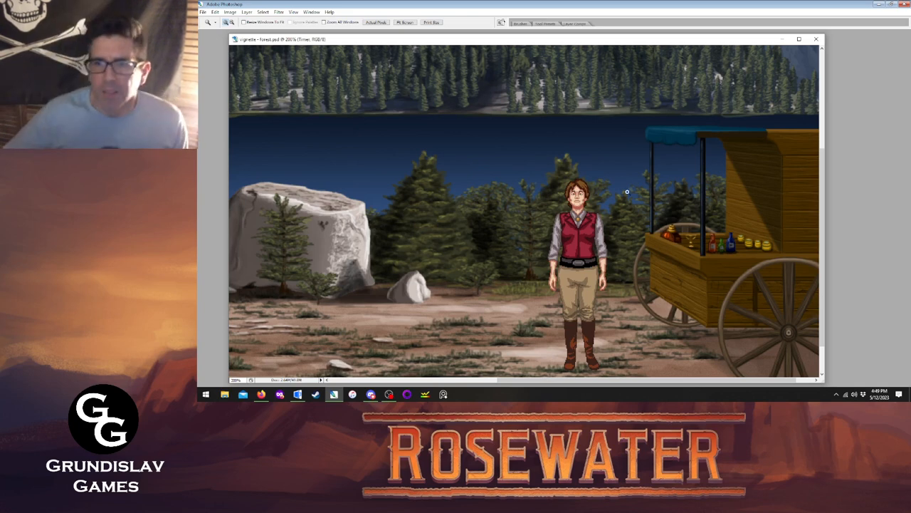
key(Tab)
click(870, 299)
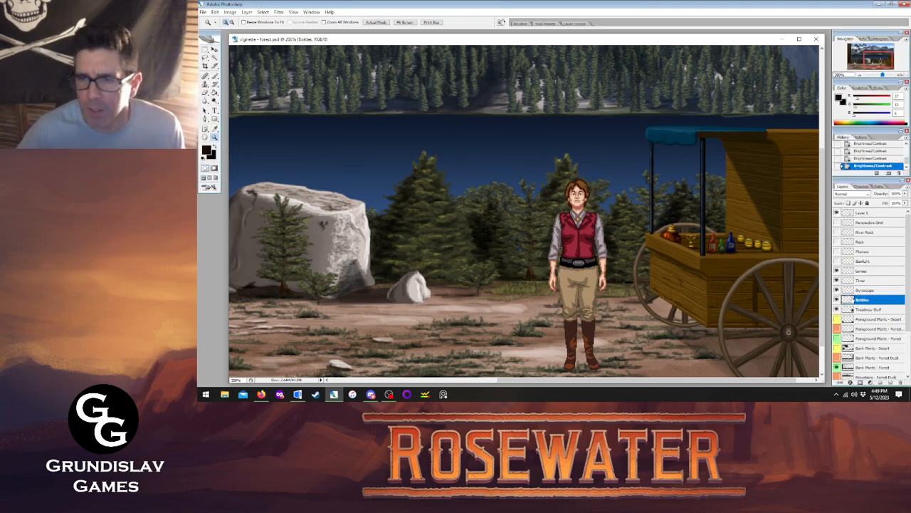
click(706, 241)
drag(636, 201, 306, 60)
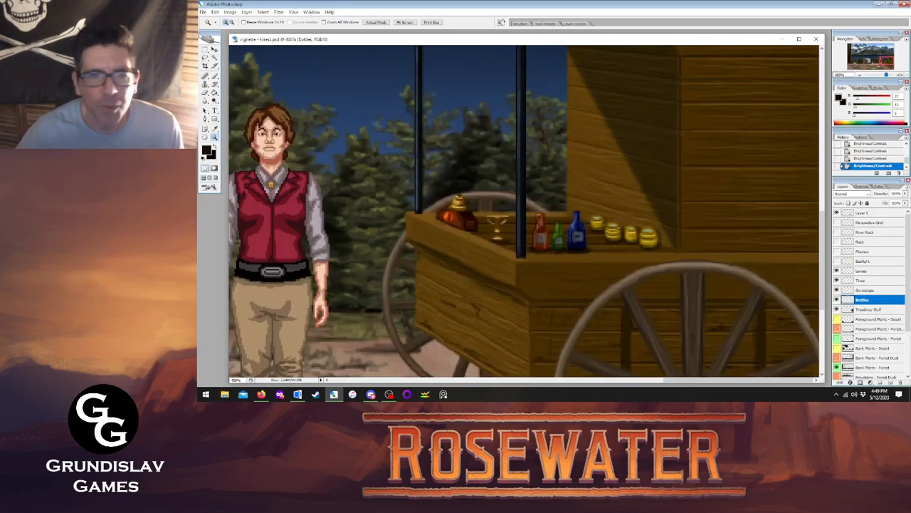
click(214, 49)
drag(571, 243, 565, 210)
- Scale the bottles down to about 84% and nudge them into place at the counter's rear edge, close beside the front post
drag(588, 175, 573, 209)
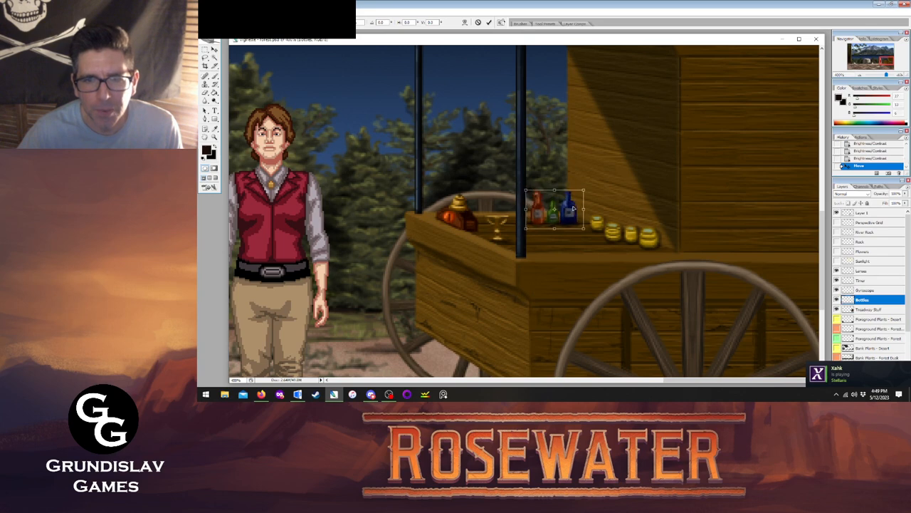
key(Up)
key(Up)
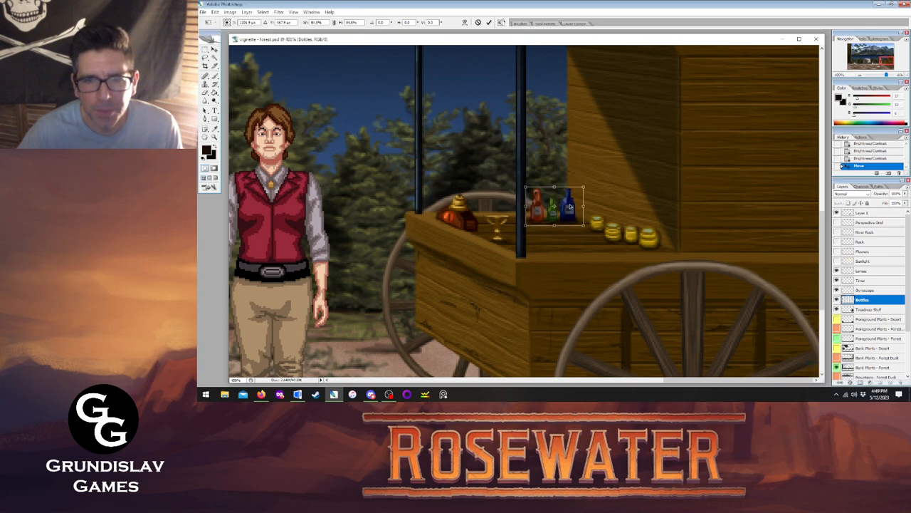
click(215, 50)
click(530, 149)
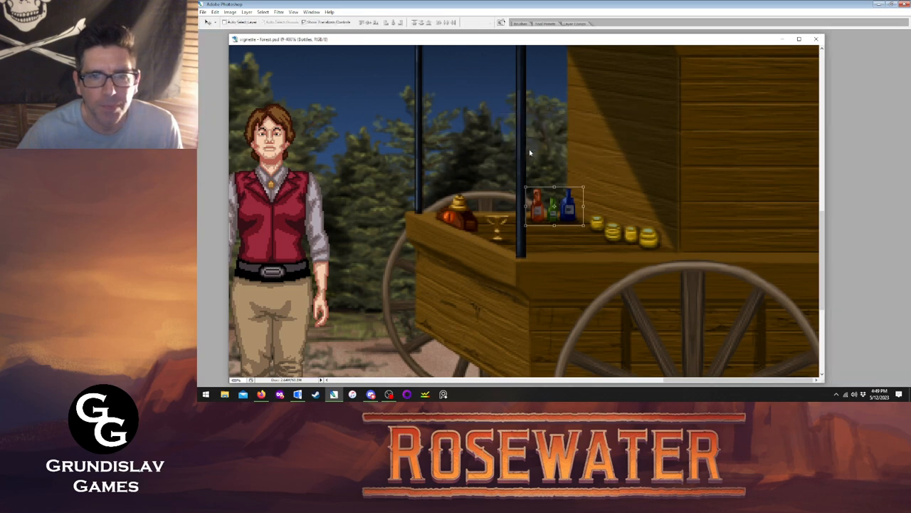
key(Tab)
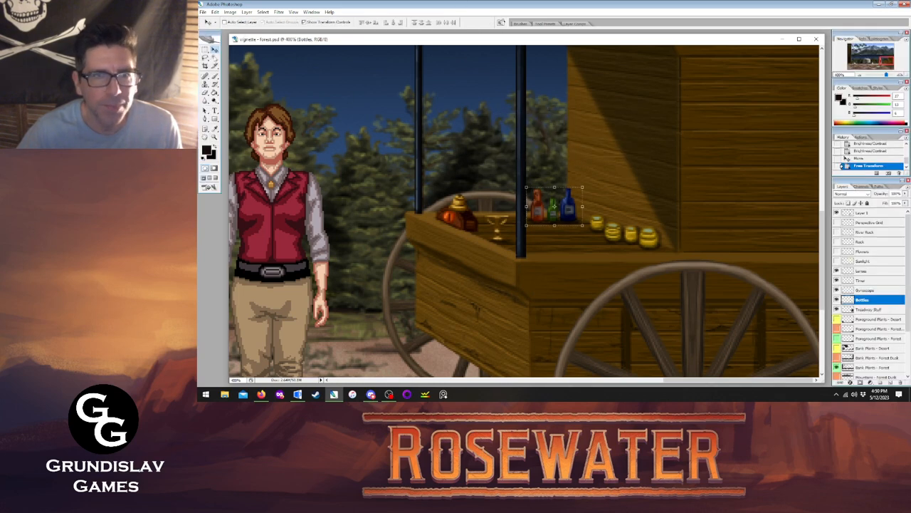
click(205, 58)
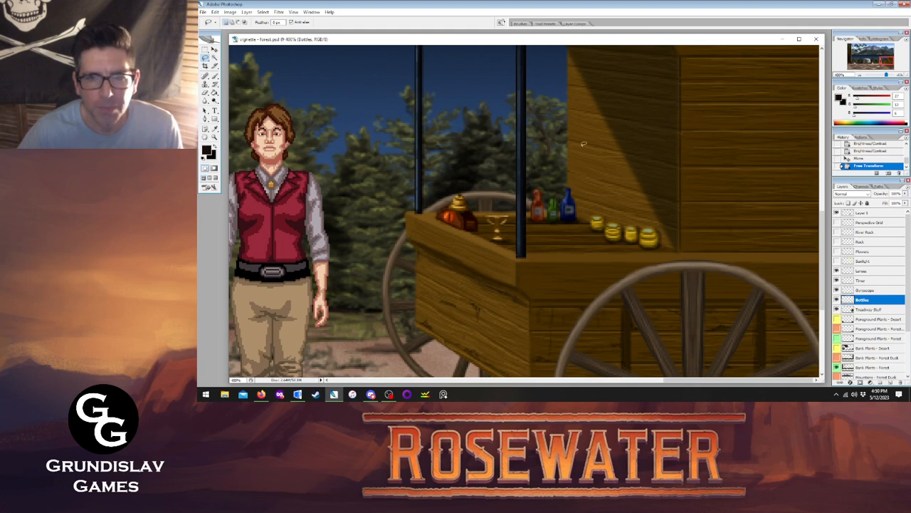
click(214, 49)
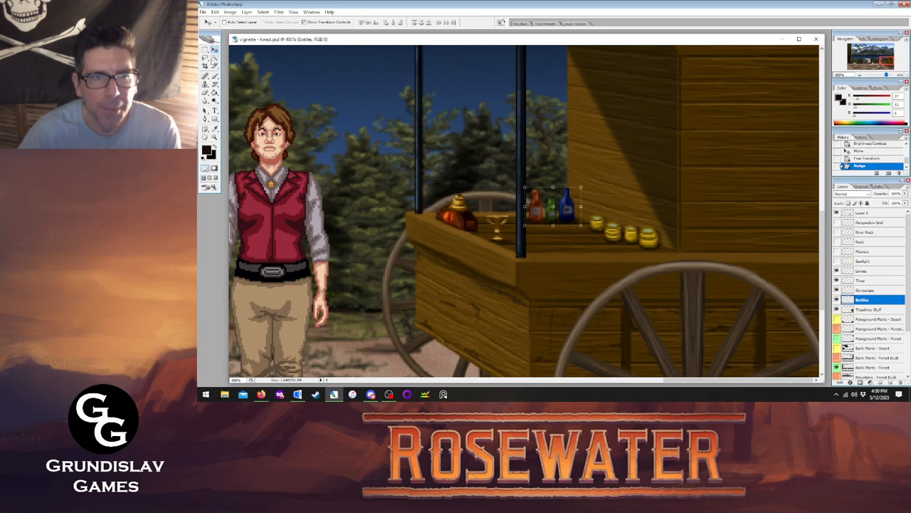
click(206, 58)
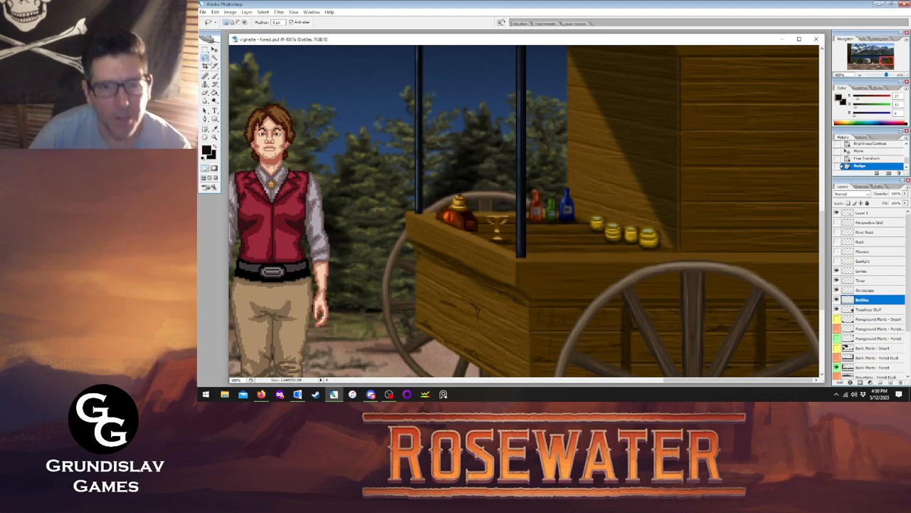
- Start opening an image file and browse to the Backgrounds folder inside poe-dickens
click(203, 12)
click(208, 27)
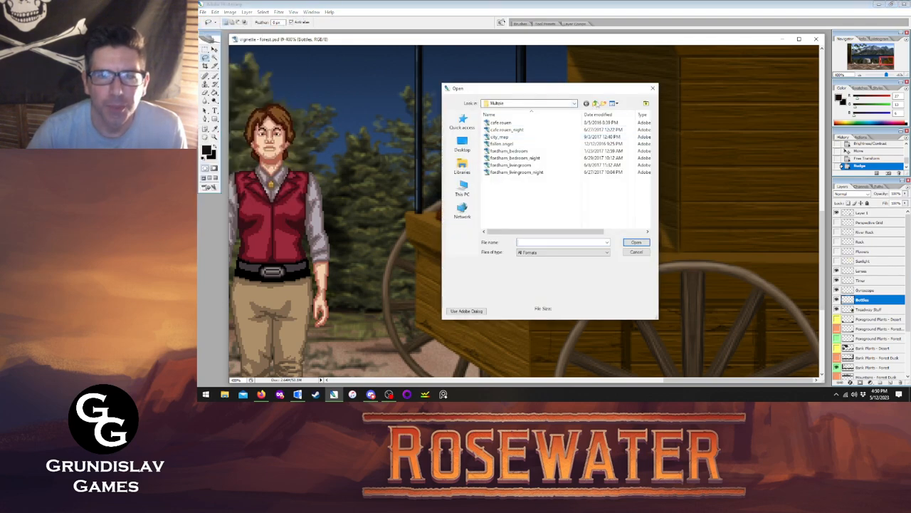
click(596, 103)
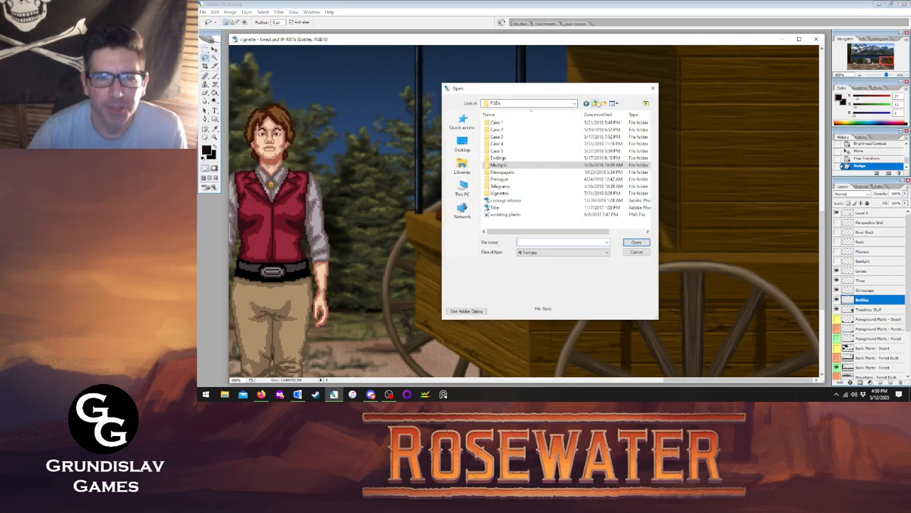
click(596, 103)
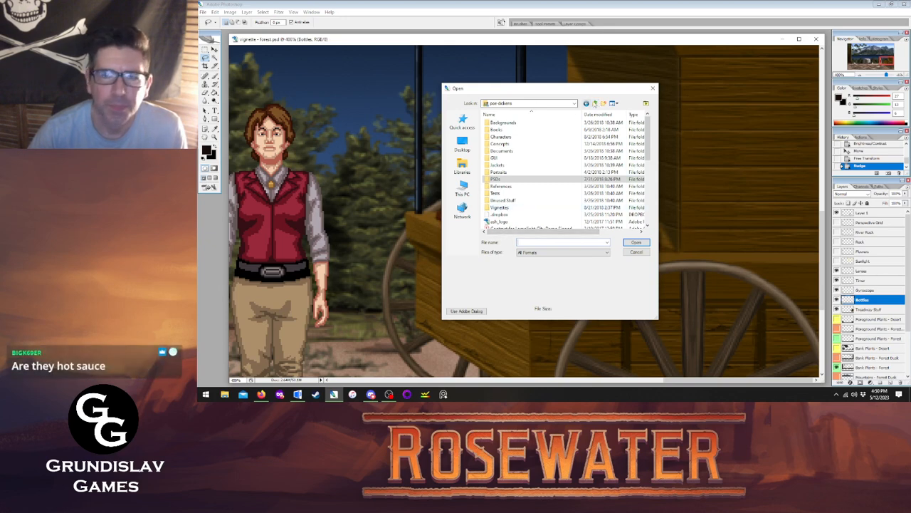
click(595, 103)
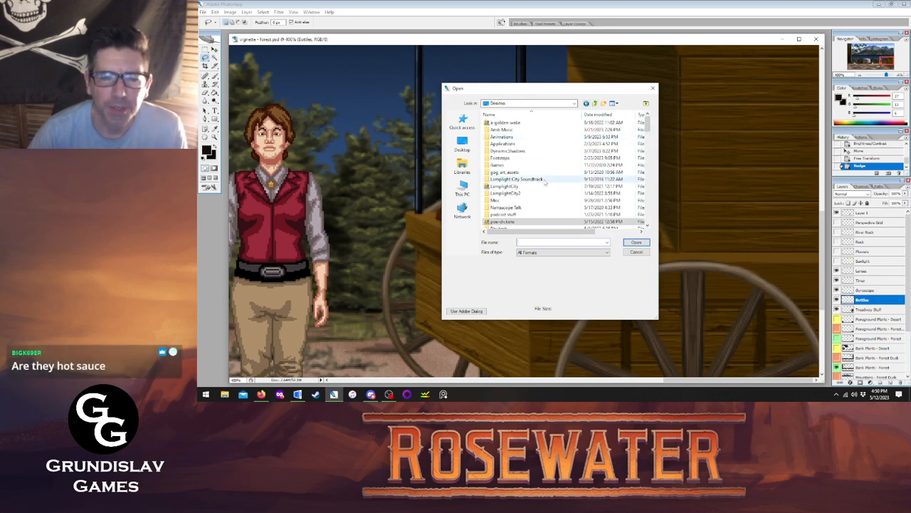
double_click(514, 222)
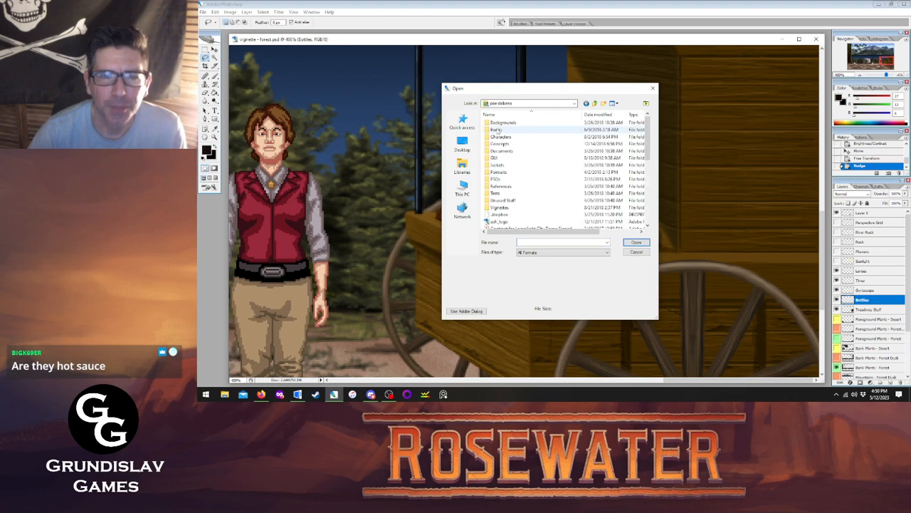
double_click(497, 123)
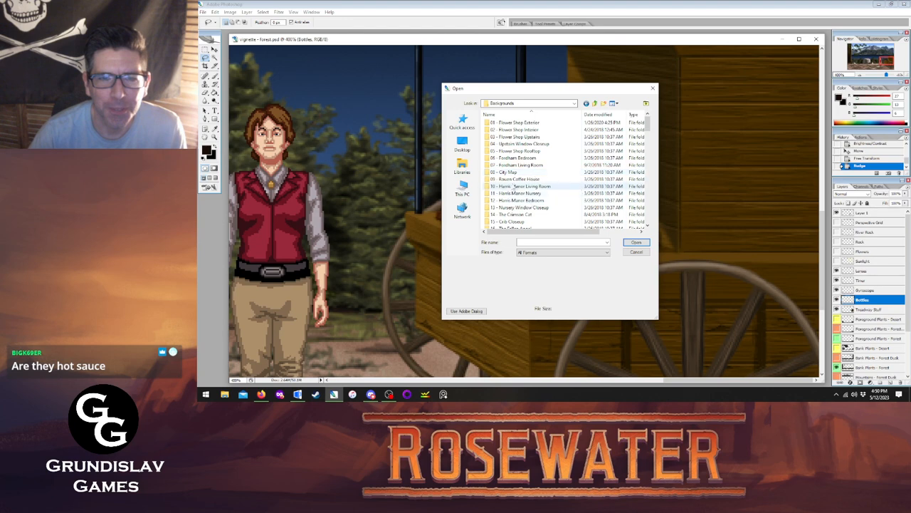
- Open gyroscope_1 from the Gyroscope folder in 06 - Fordham Bedroom and select its whole canvas
double_click(514, 164)
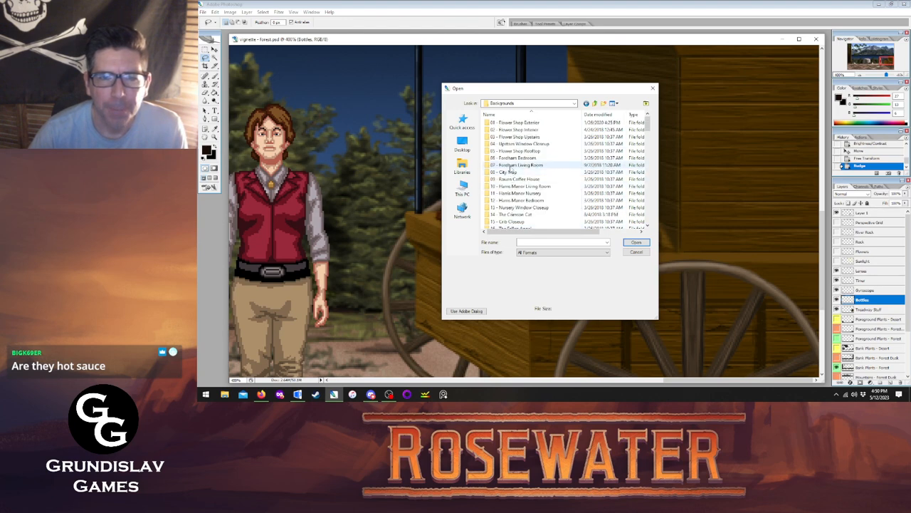
click(595, 104)
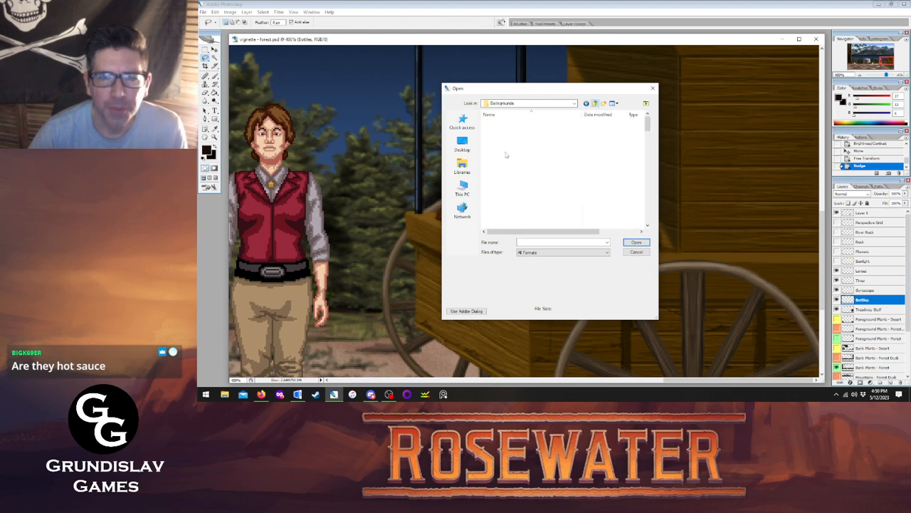
double_click(502, 157)
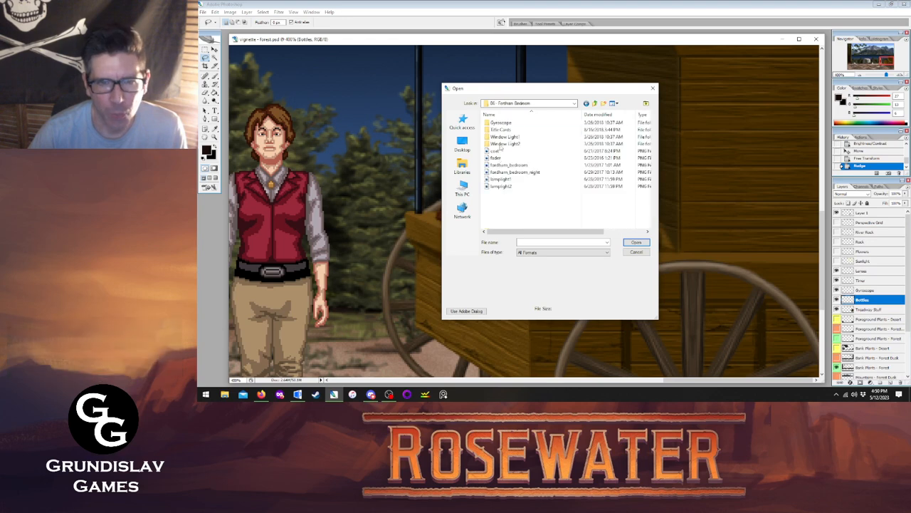
double_click(501, 123)
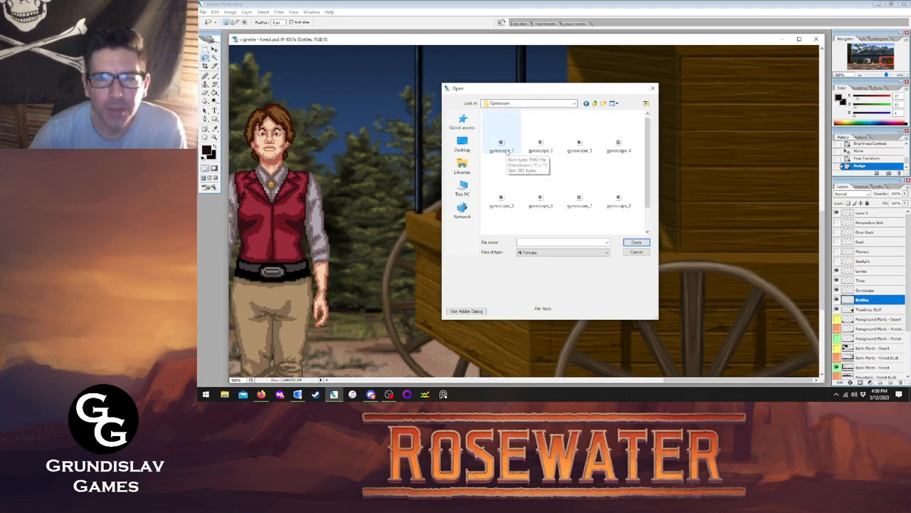
scroll(504, 152, down, 1)
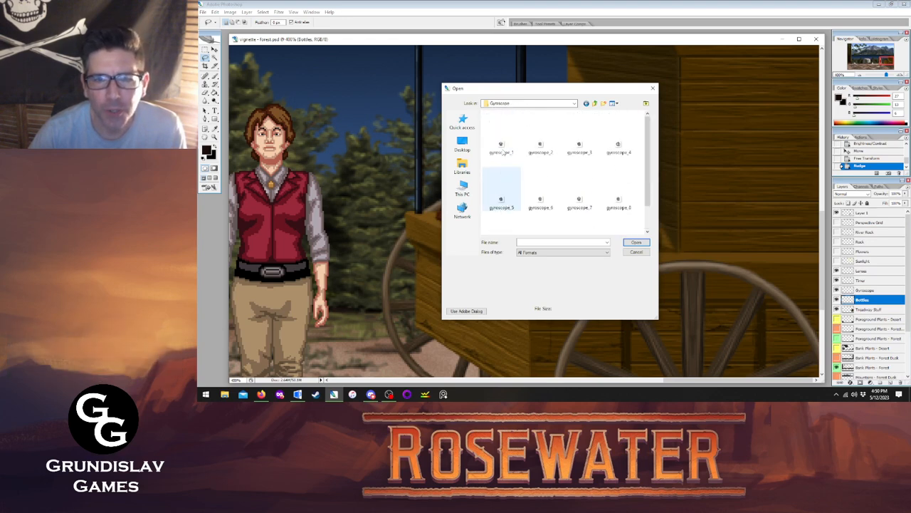
scroll(502, 146, up, 1)
double_click(502, 136)
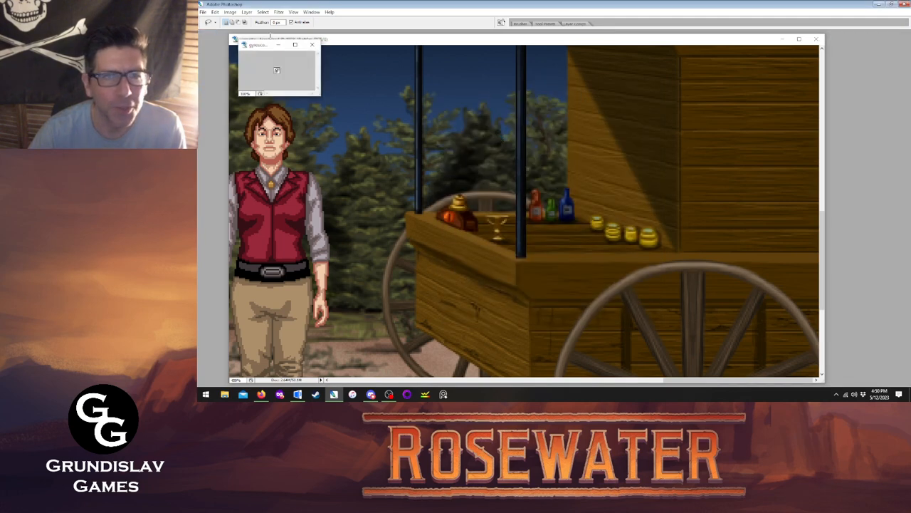
click(263, 12)
click(267, 21)
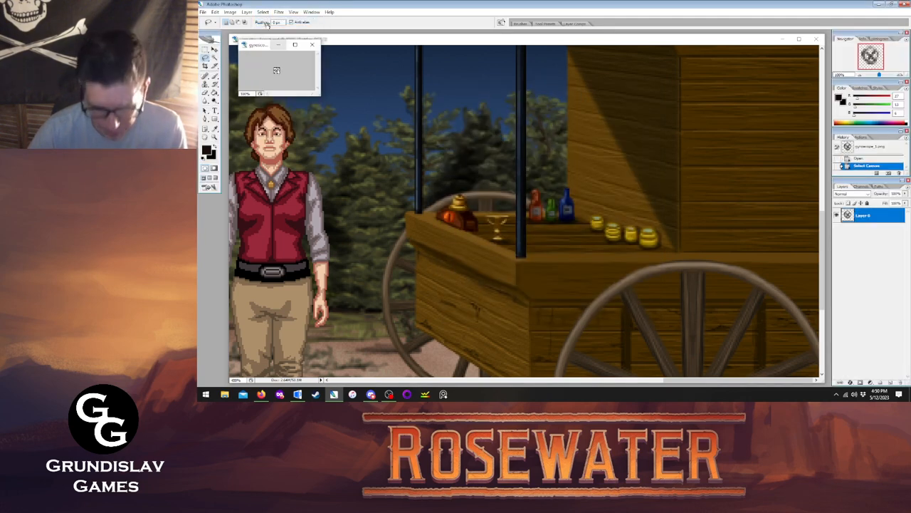
- Paste the gyroscope sprite into the forest vignette, try it over the golden stand on the counter, and revert to before the paste
key(ctrl+c)
click(311, 45)
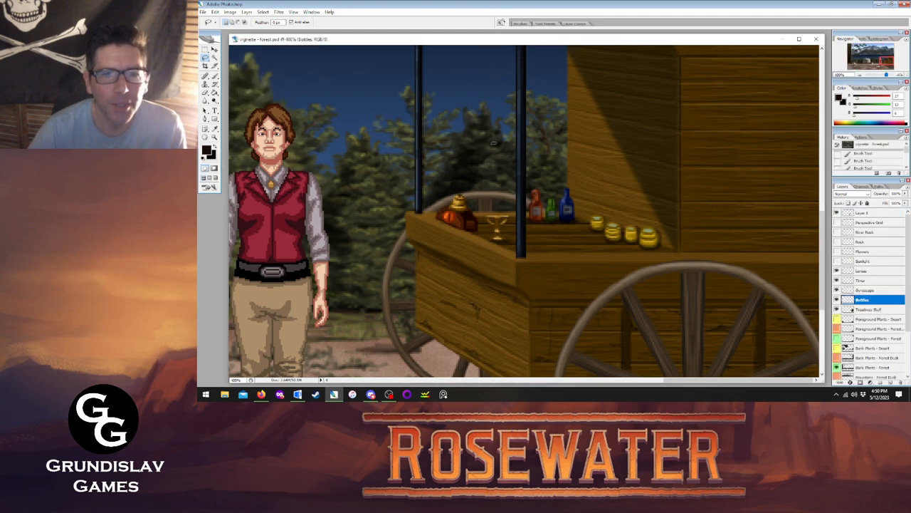
key(ctrl+v)
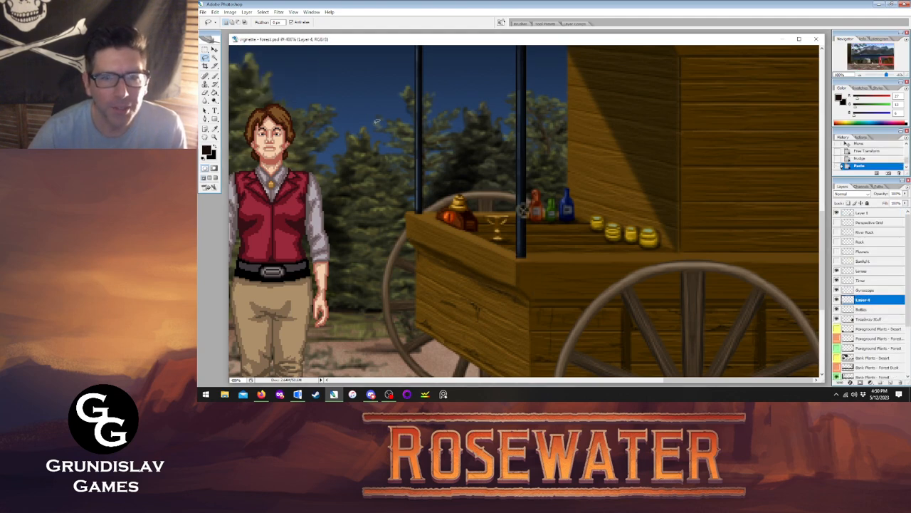
key(v)
drag(621, 231, 595, 235)
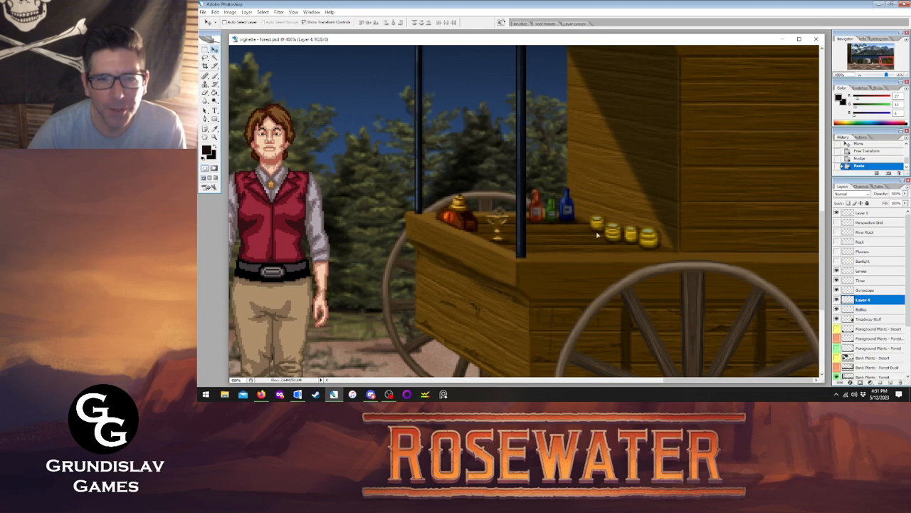
drag(597, 235, 597, 235)
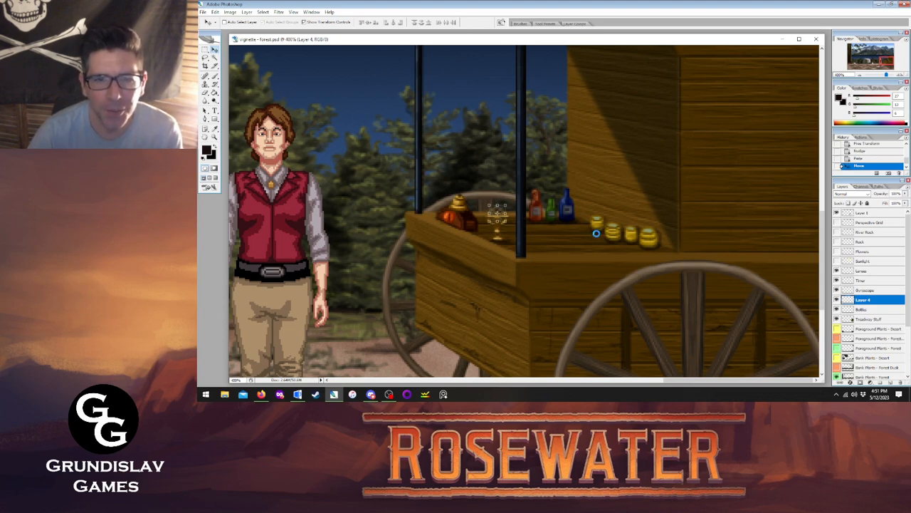
key(l)
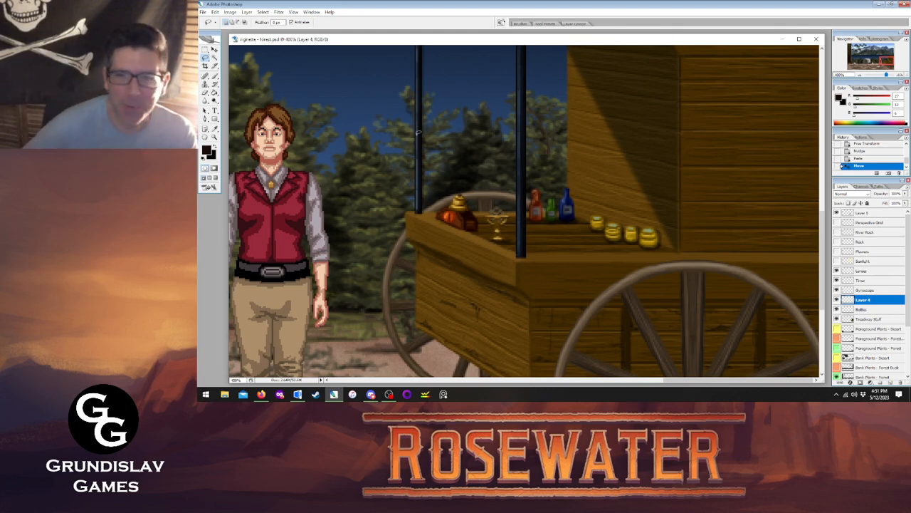
click(859, 158)
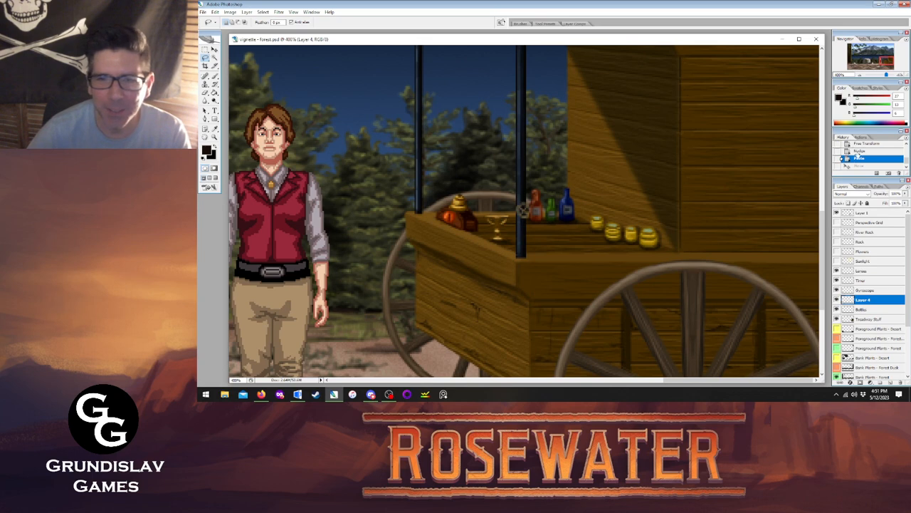
click(859, 151)
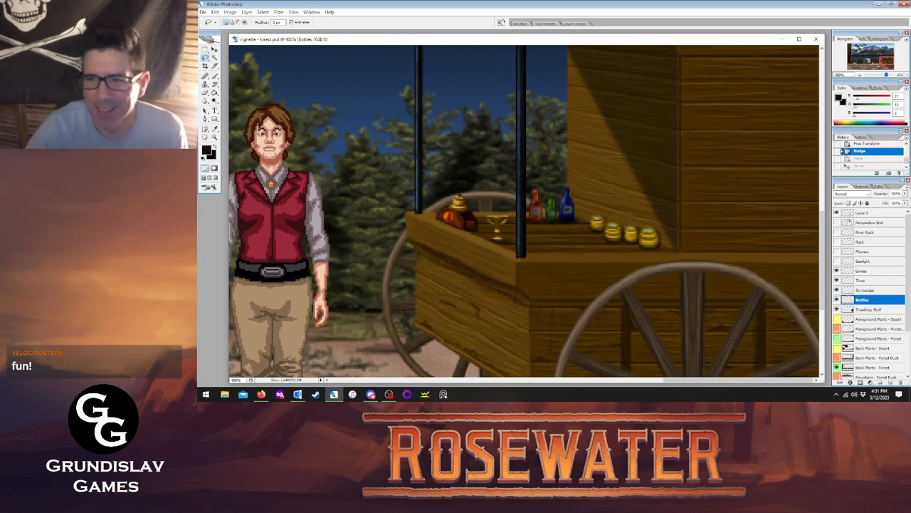
- Hide the standing character's layer and the wagon's prop layers, including Gyroscope and Bottles
click(836, 213)
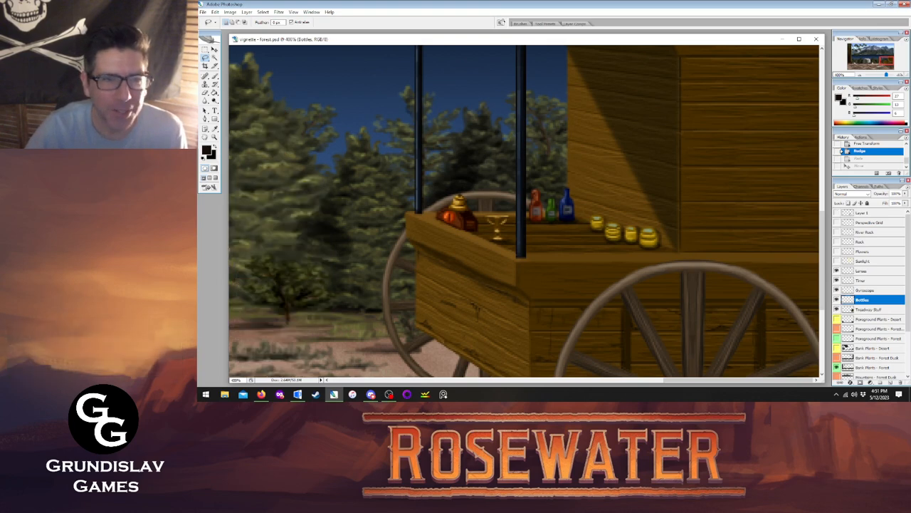
key(z)
key(ctrl+0)
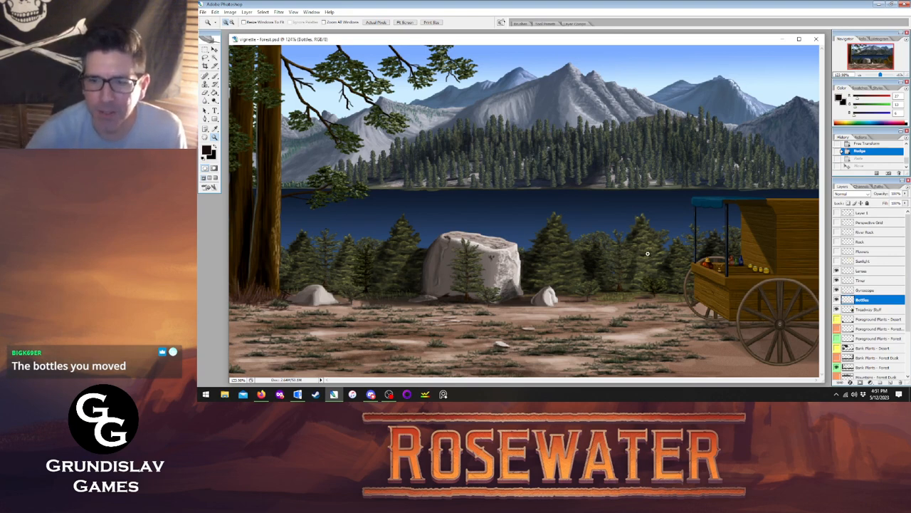
click(837, 292)
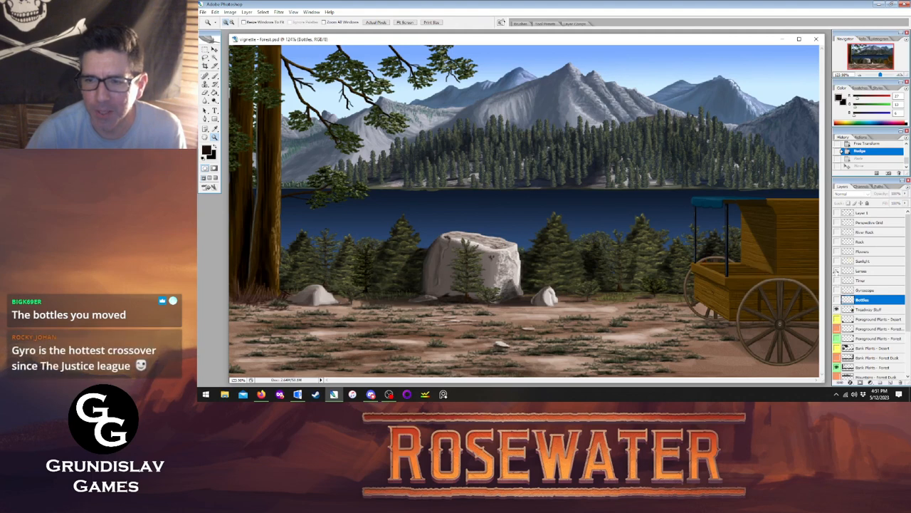
- Hide the Bank Plants - Forest, Mountains - Forest and Background layers and make the Treadway Stuff layer active
scroll(837, 310, down, 5)
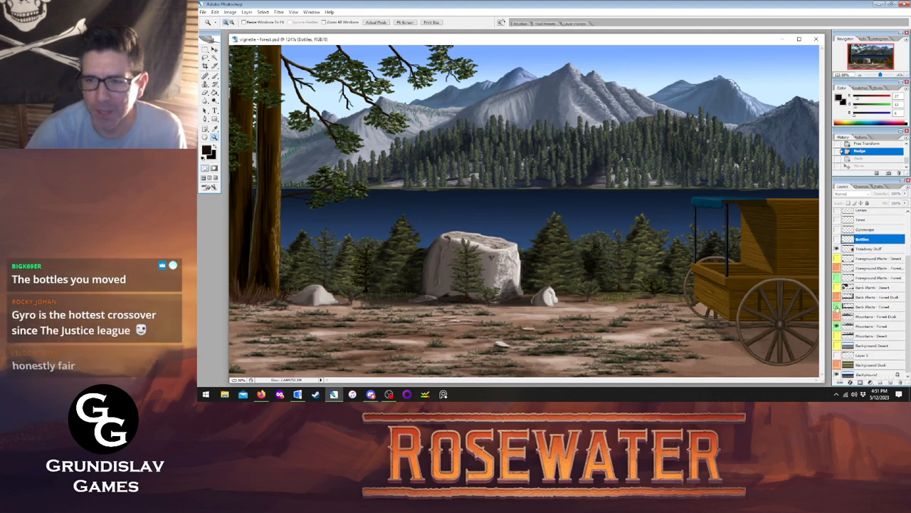
click(837, 308)
click(837, 326)
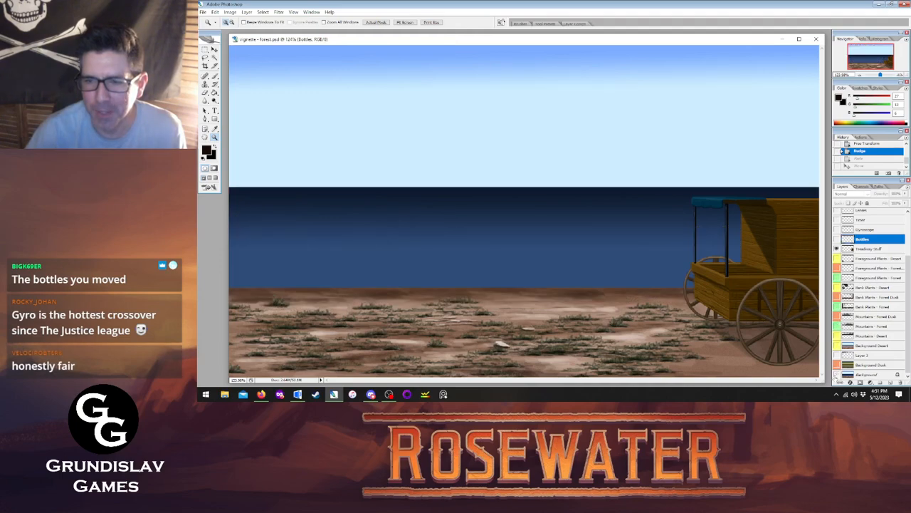
click(836, 376)
click(867, 250)
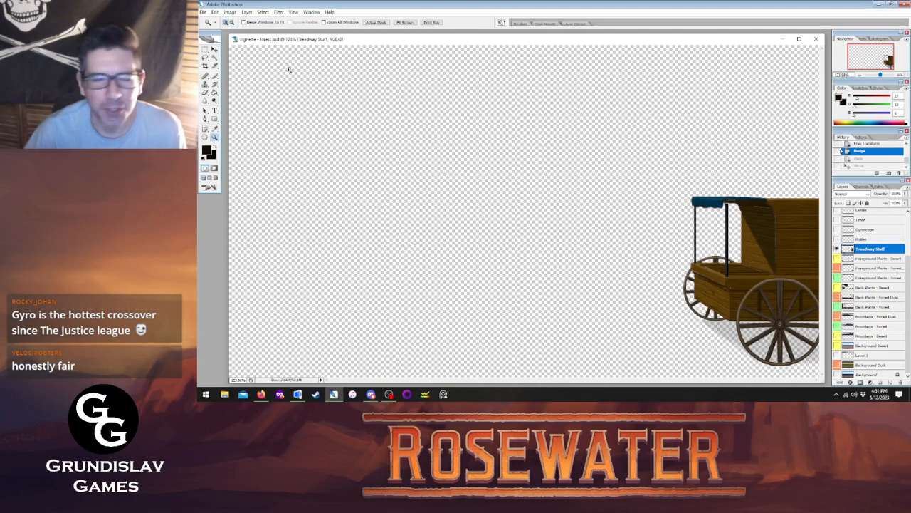
- Select a rectangle around the whole wagon and crop the image to it
key(m)
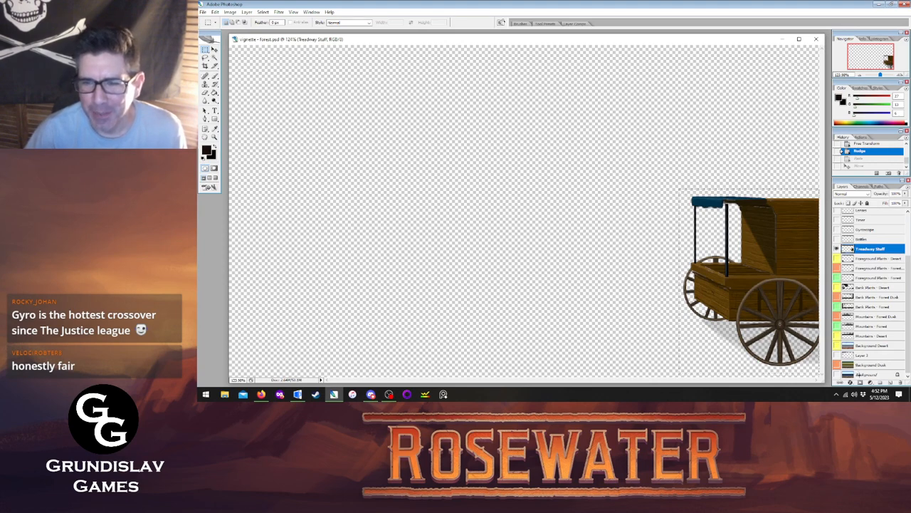
drag(860, 374, 860, 371)
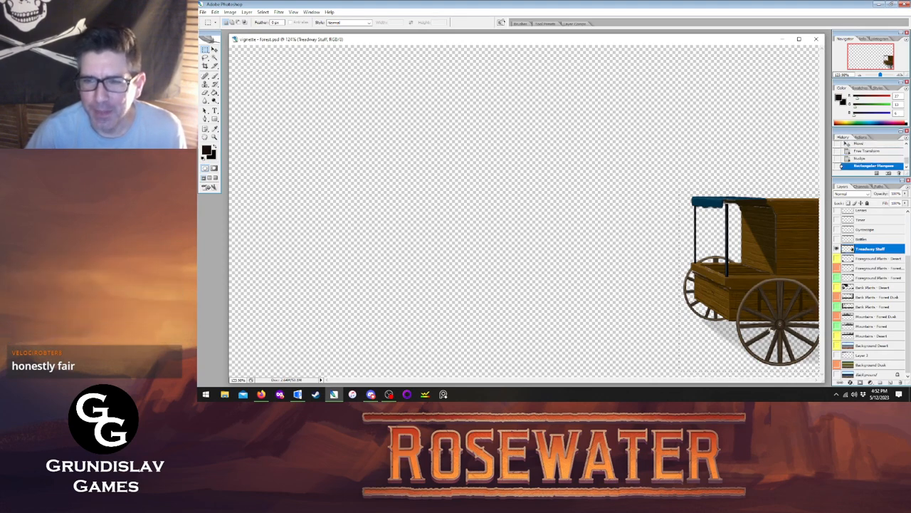
click(230, 12)
click(242, 92)
- Start saving the cropped wagon as a separate file and browse up to the Western Game folder
click(203, 12)
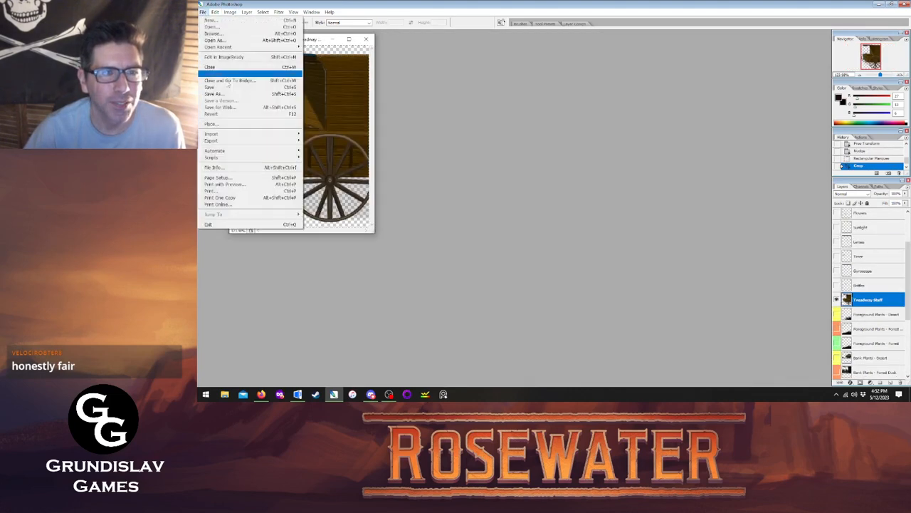
click(225, 101)
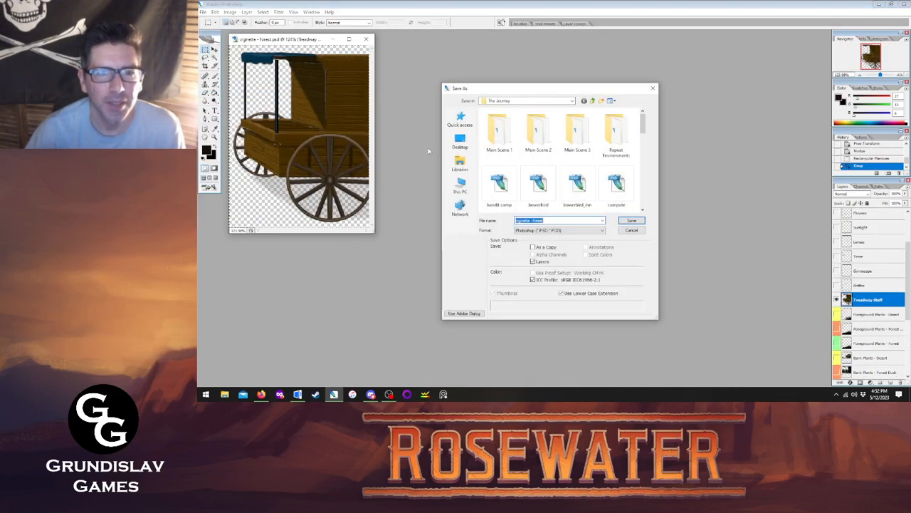
click(593, 101)
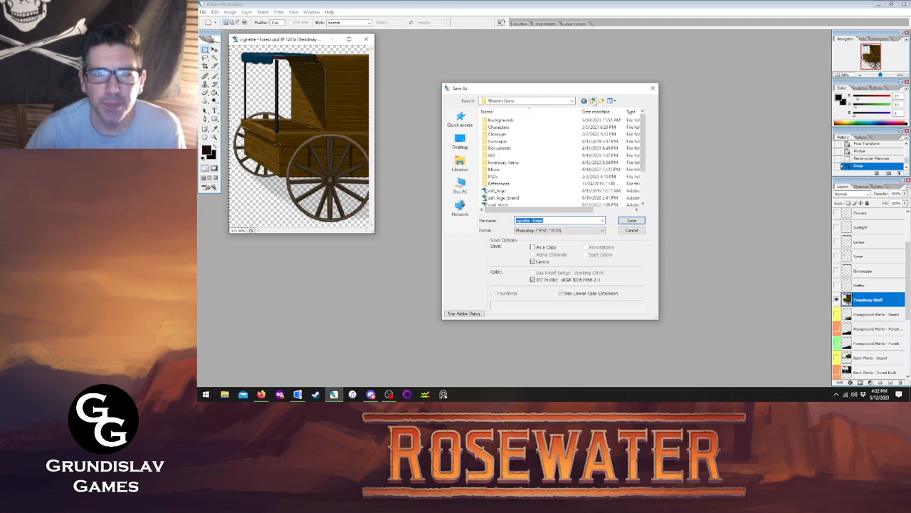
- Browse the save location to Backgrounds > 44 - Journey Vignette Scrub-Forest Riverside > Forest
scroll(539, 173, down, 11)
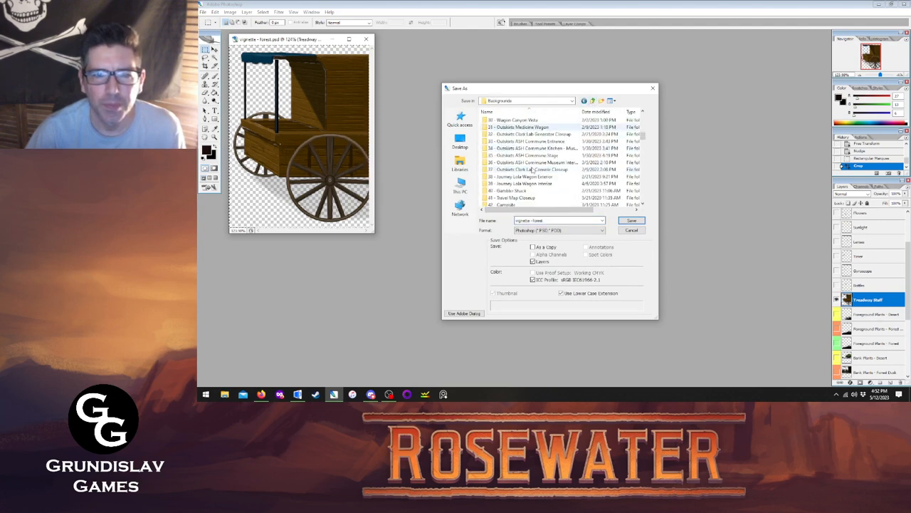
scroll(534, 162, down, 1)
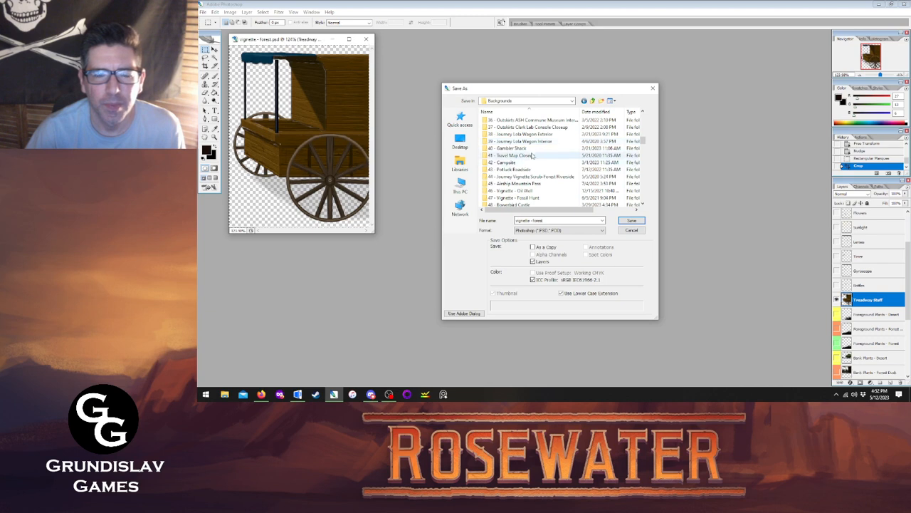
scroll(524, 162, down, 1)
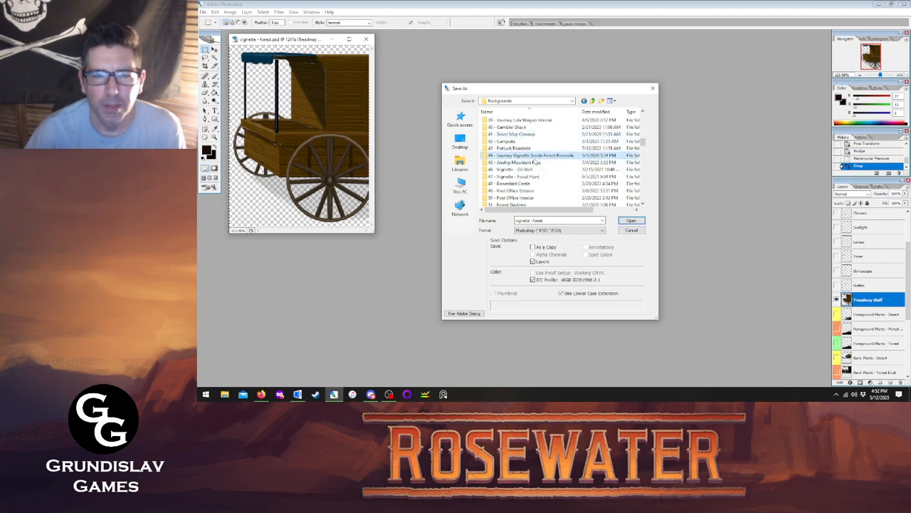
double_click(530, 155)
double_click(492, 119)
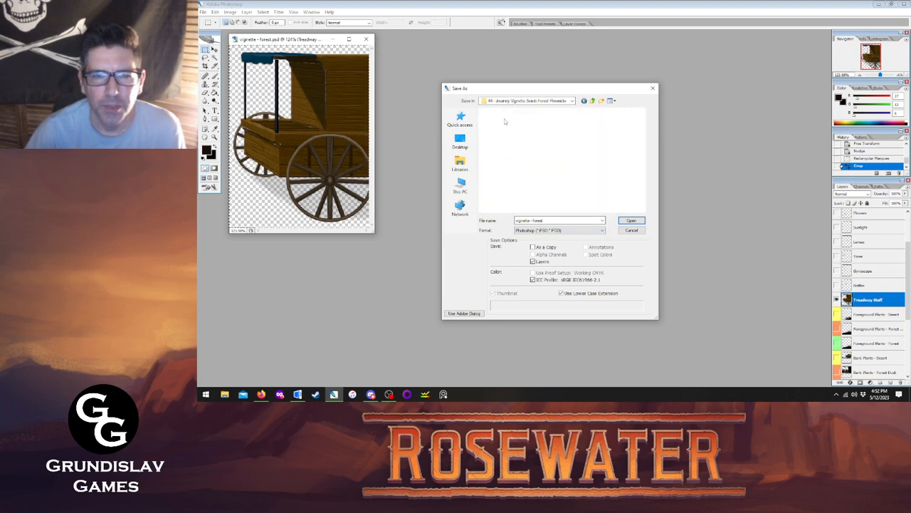
- Save the cropped wagon as a non-interlaced PNG named wagon in the Forest folder
click(552, 230)
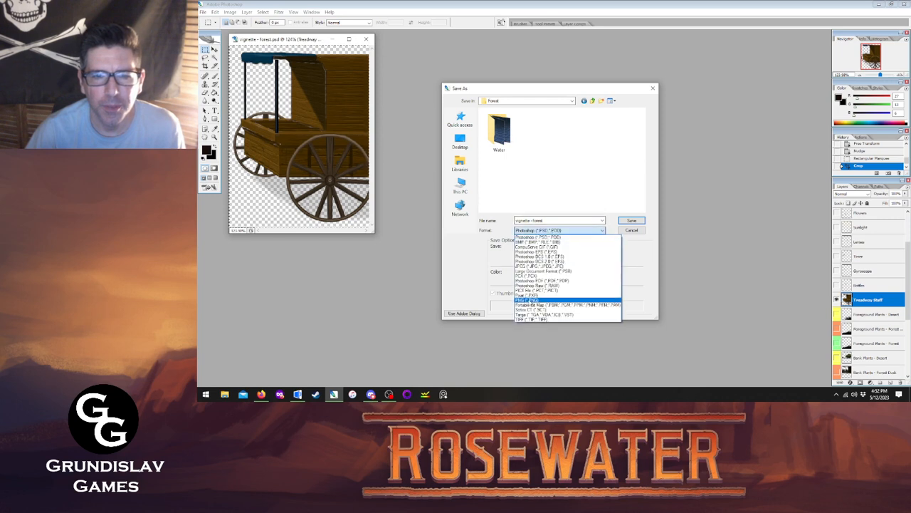
click(548, 305)
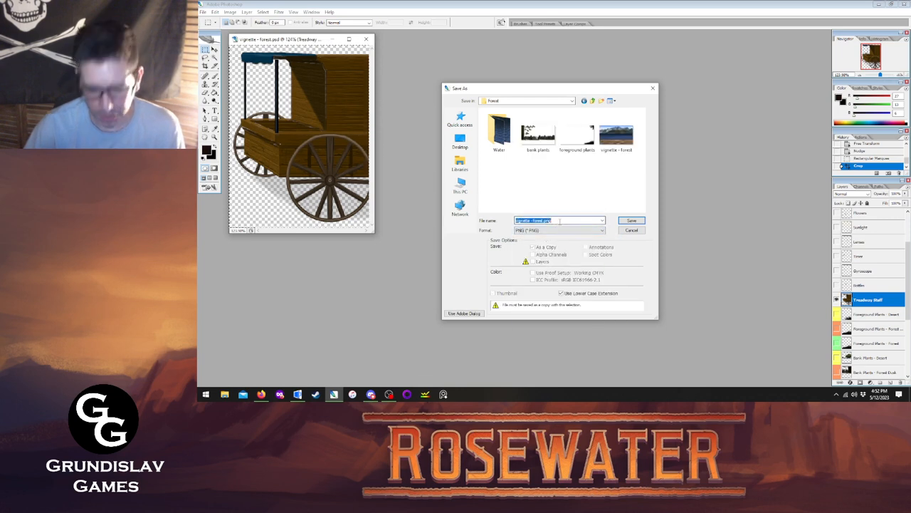
text(wagon)
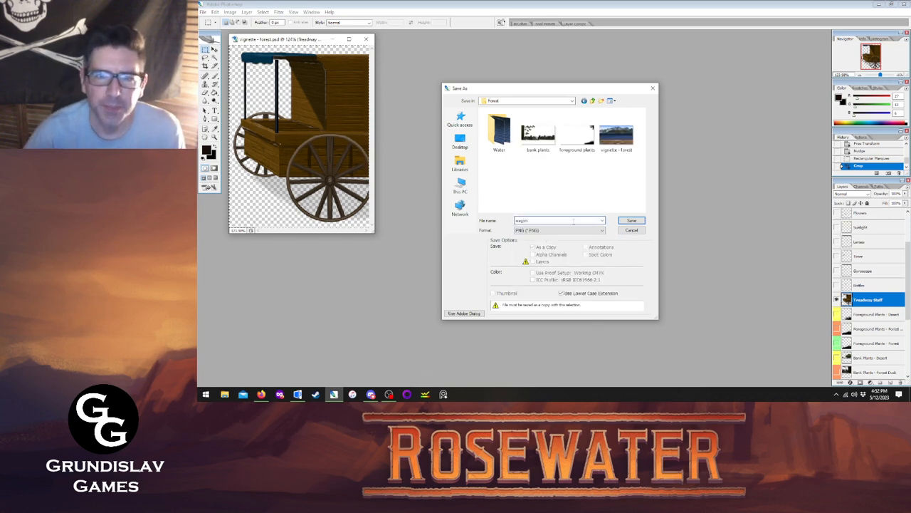
click(631, 220)
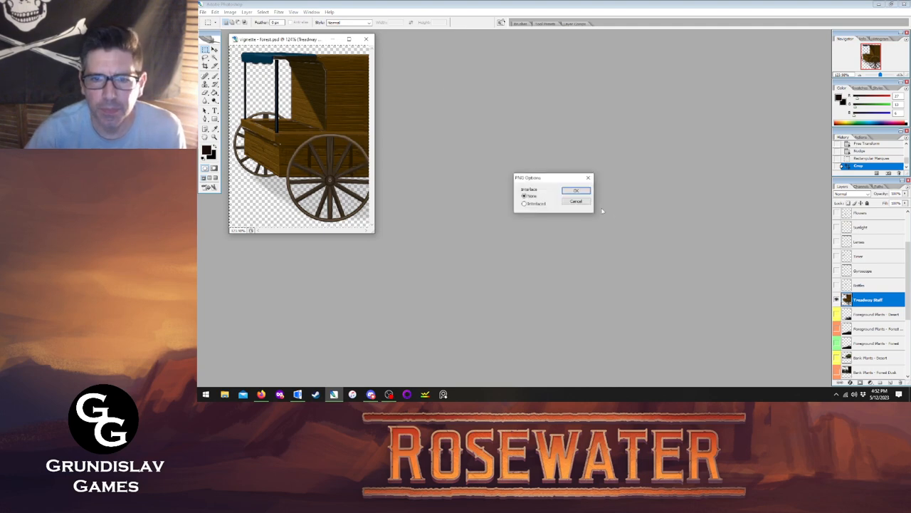
click(571, 190)
- Revert the crop and show the item layers from Bottles up to Lenses in place of Treadway Stuff
click(864, 158)
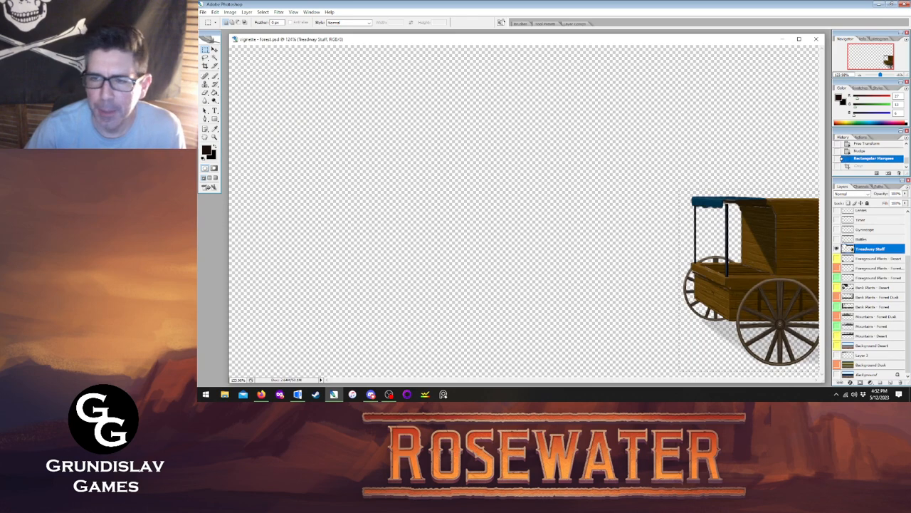
drag(837, 239, 836, 212)
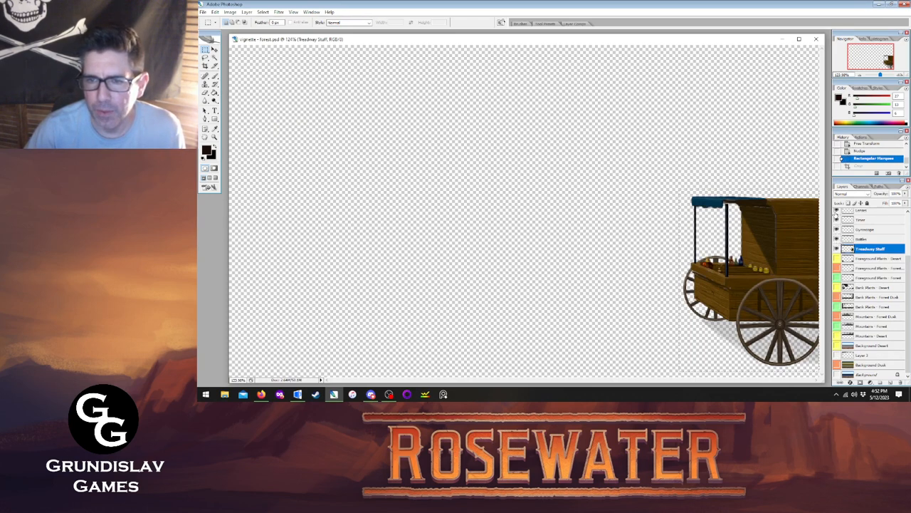
click(837, 248)
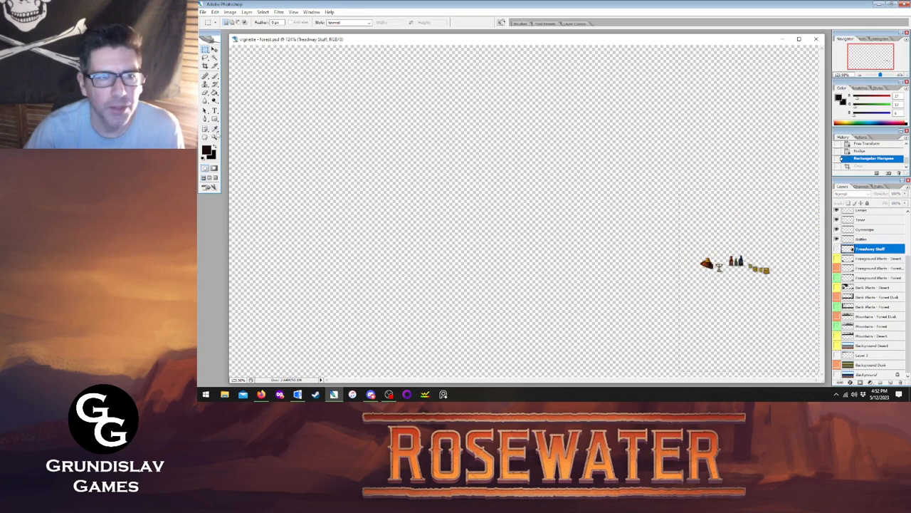
- Try to crop the image to a rectangular selection around the three bottles on the Bottles layer
key(z)
click(719, 265)
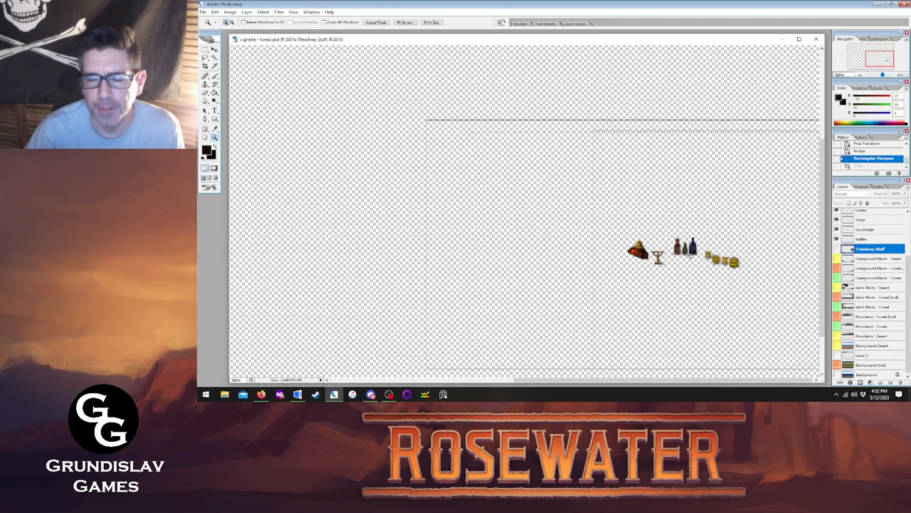
click(675, 253)
click(610, 207)
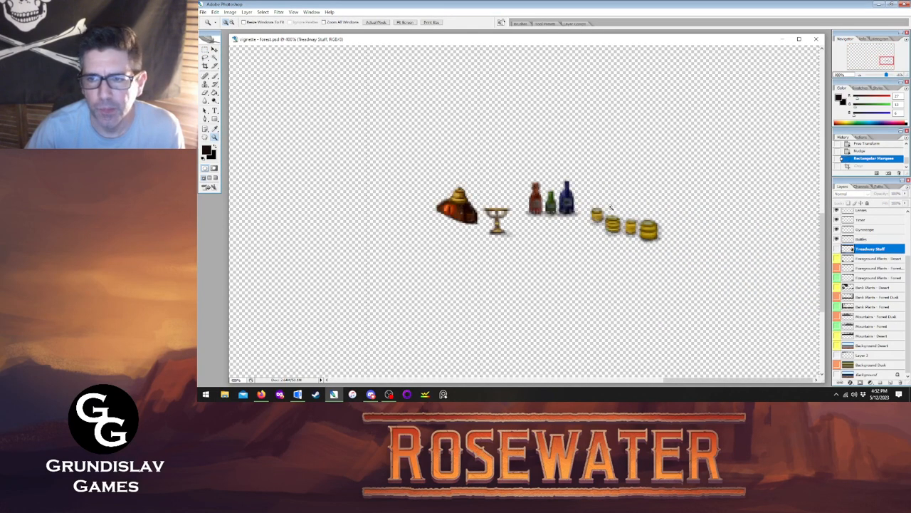
click(877, 240)
click(206, 52)
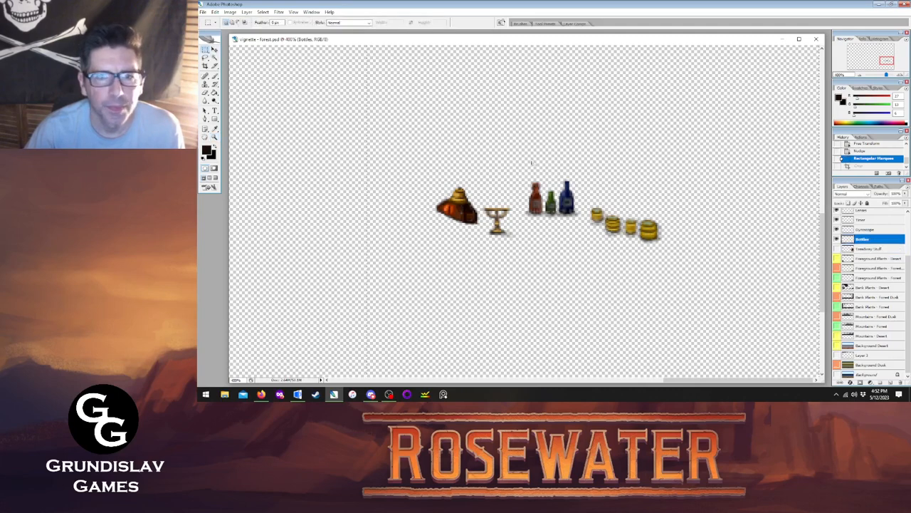
key(ctrl+d)
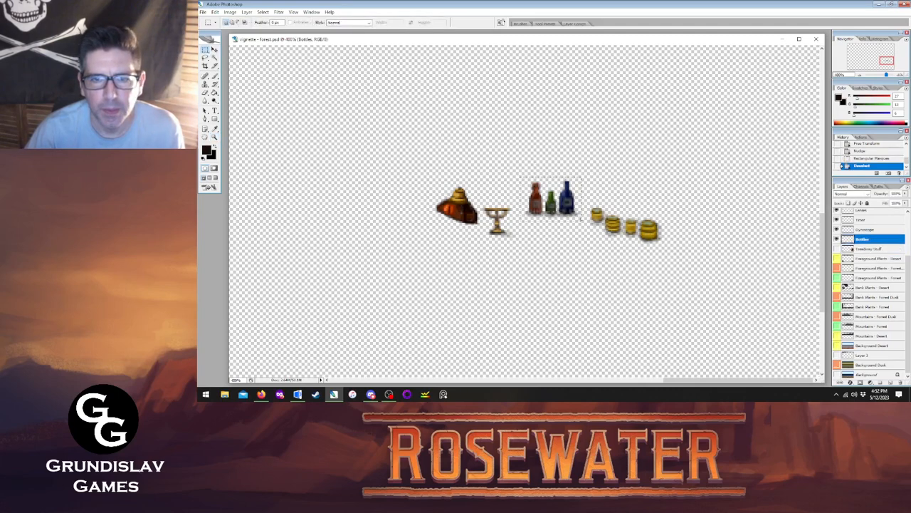
drag(581, 219, 582, 221)
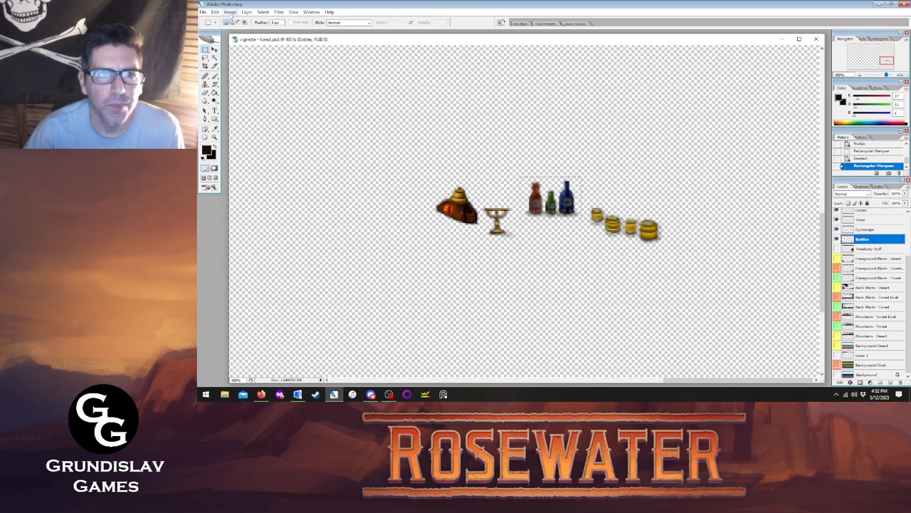
click(230, 12)
click(237, 91)
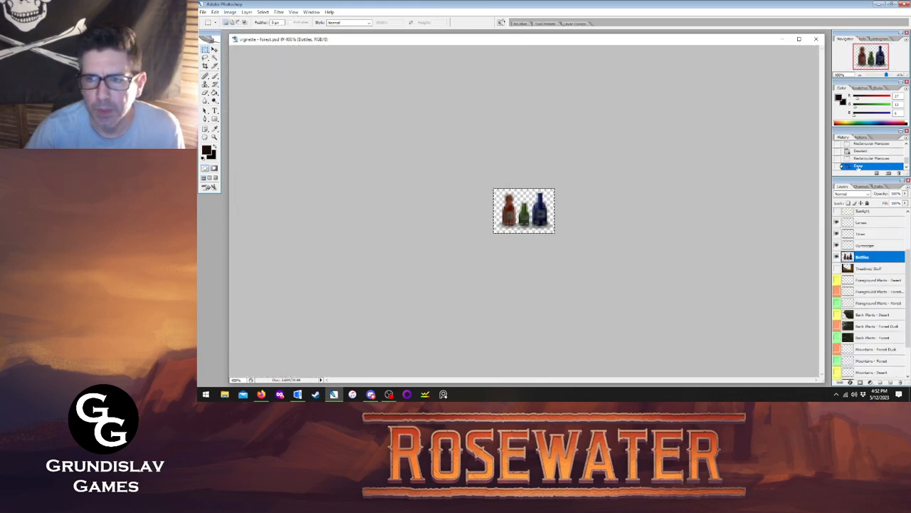
click(860, 158)
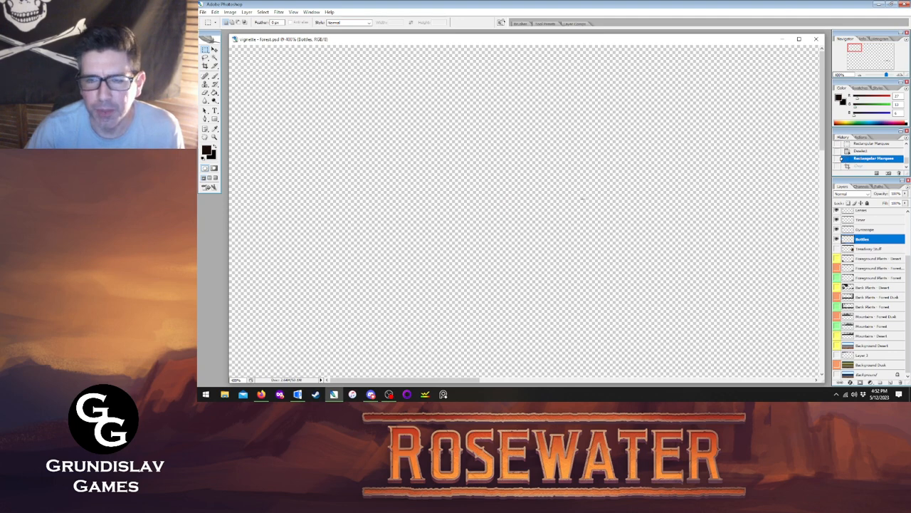
- Clear the selection around the bottles and add a new layer directly above Treadway Stuff
key(z)
right_click(554, 184)
click(570, 186)
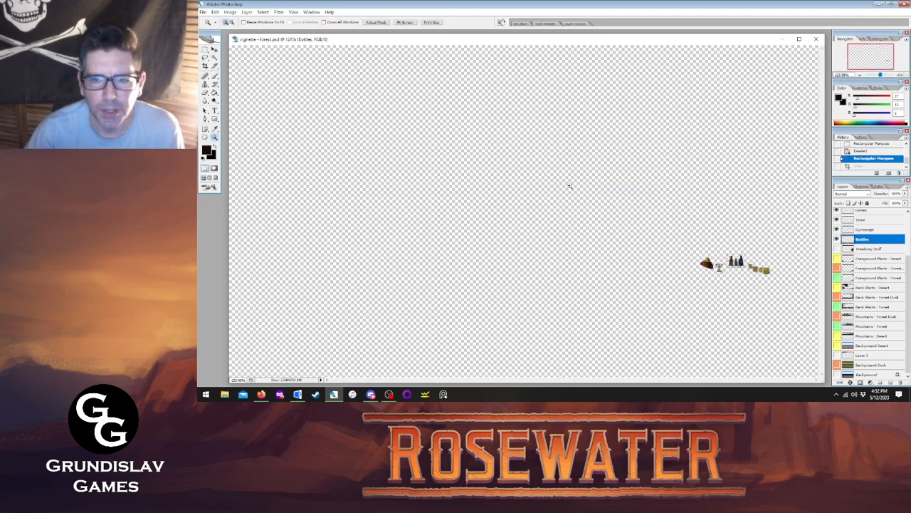
click(728, 268)
click(697, 223)
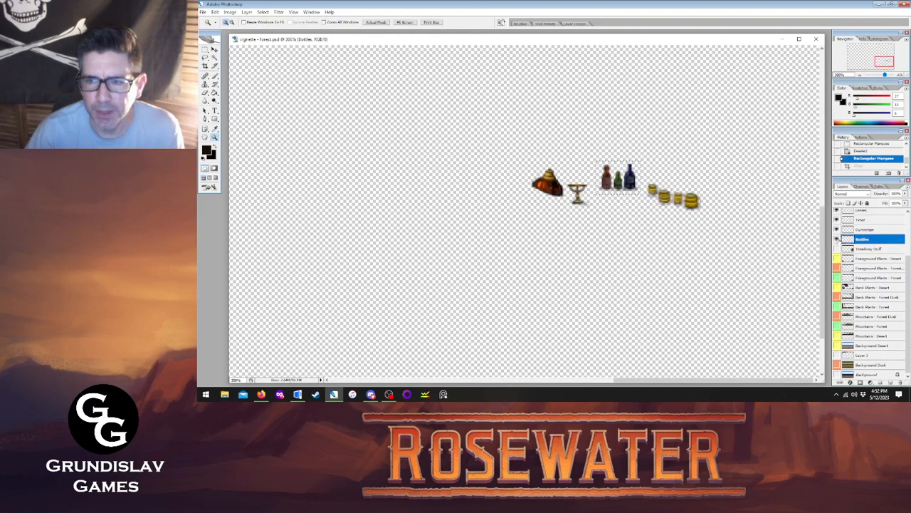
click(872, 250)
key(l)
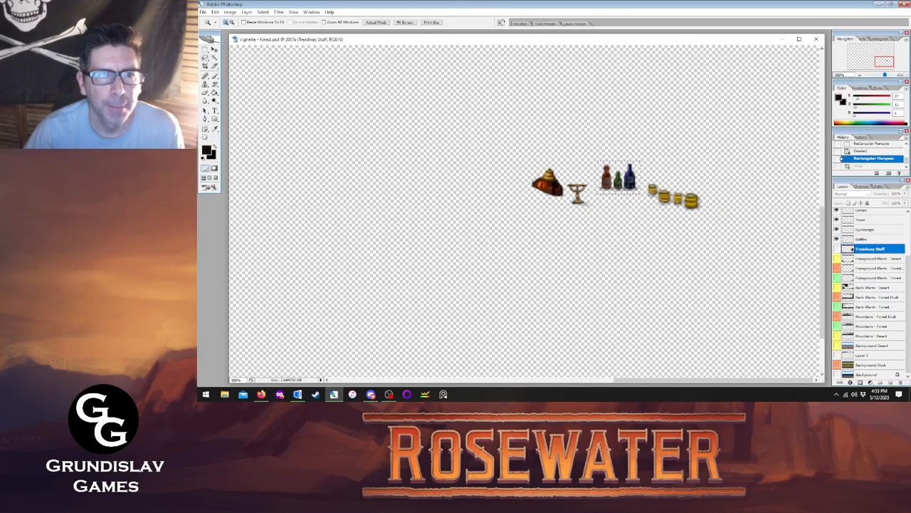
key(ctrl+d)
click(245, 13)
mouse_move(255, 20)
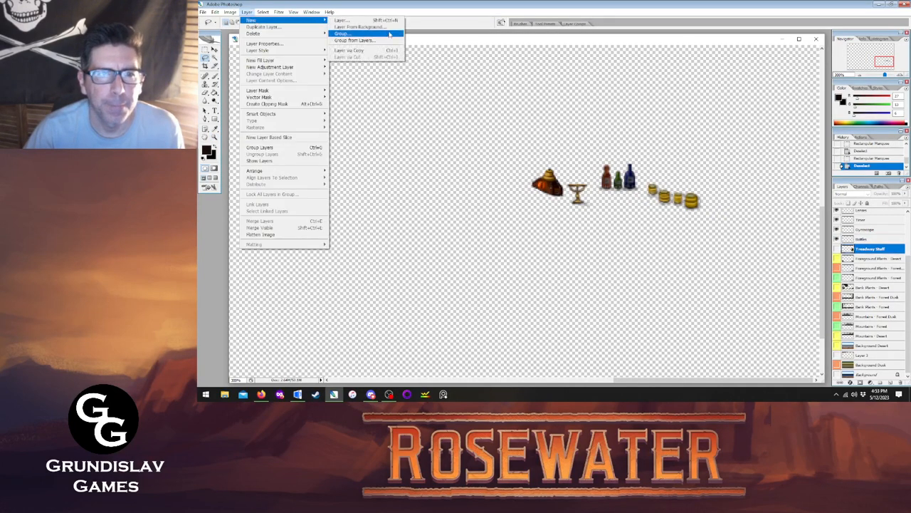
click(360, 21)
click(612, 124)
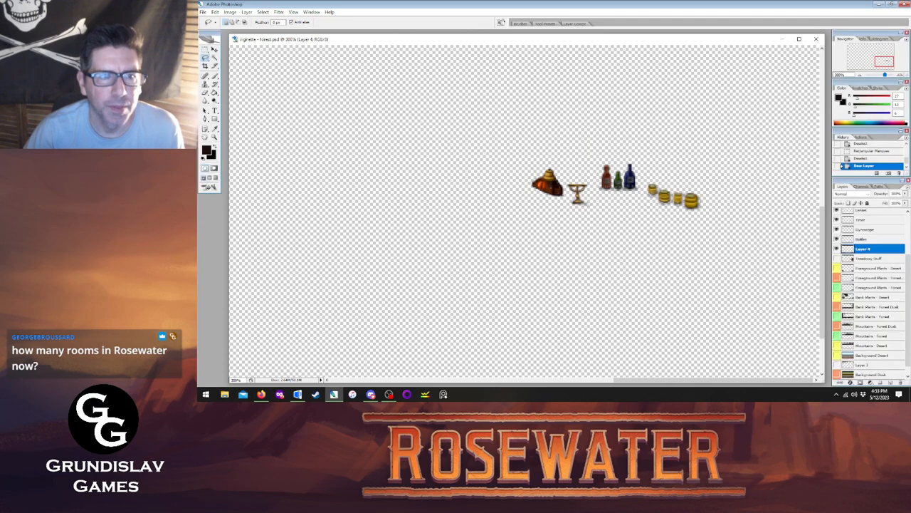
- Draw a filled black rectangle behind all the items on the new layer and set the layer's opacity to 1%
click(209, 151)
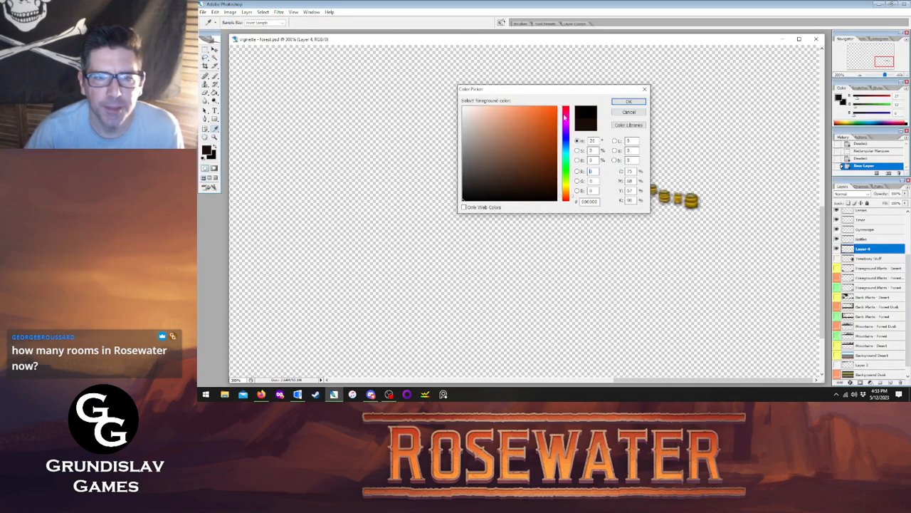
click(628, 112)
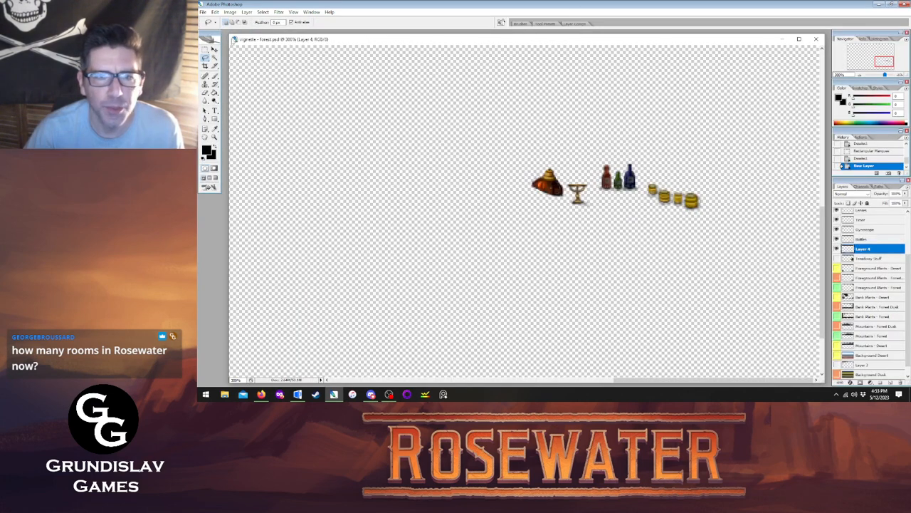
key(u)
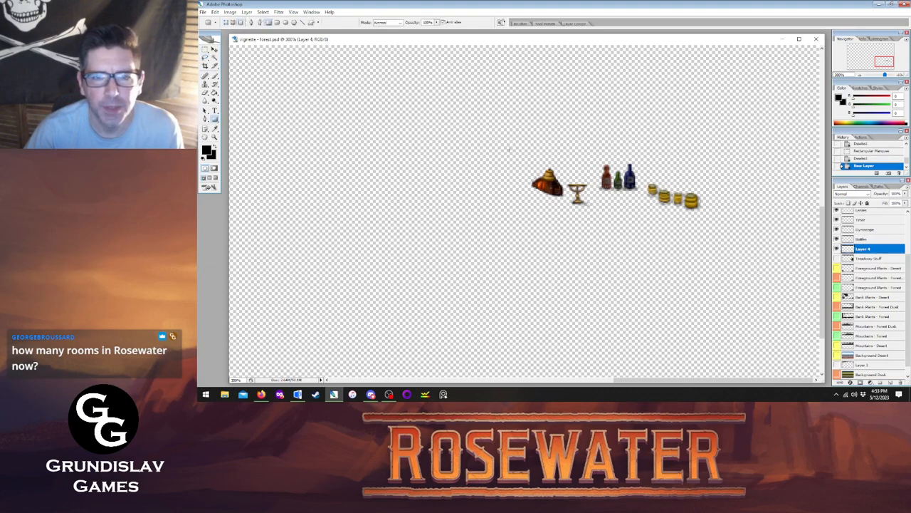
drag(510, 147, 719, 242)
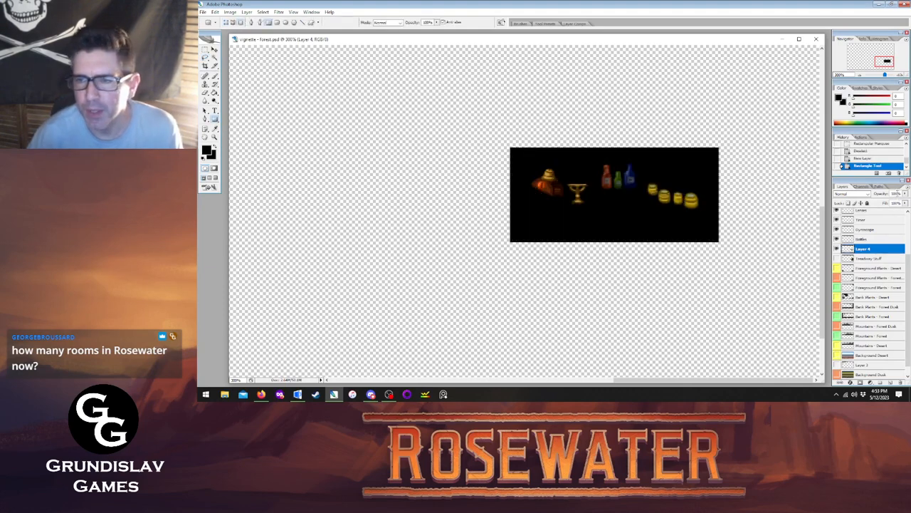
double_click(897, 194)
text(1)
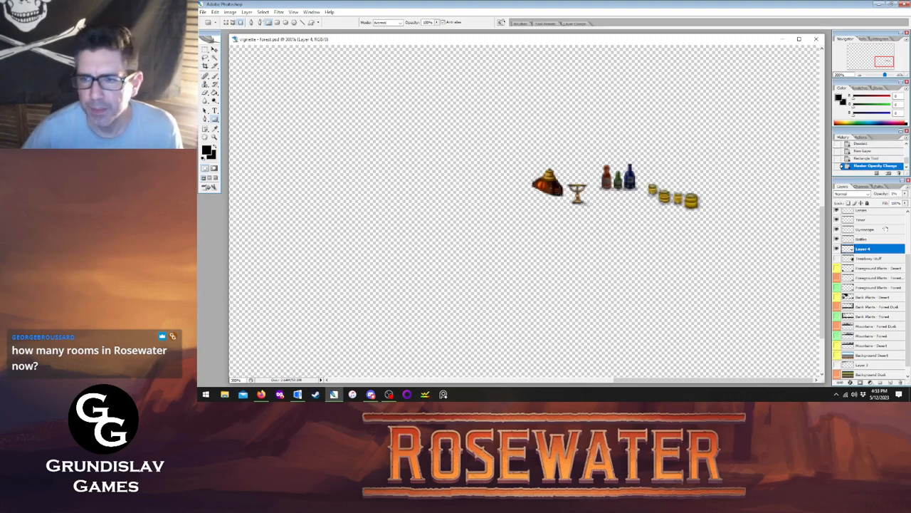
- Crop the image to a rectangular selection with a small margin around the three bottles on the Bottles layer
click(870, 239)
key(m)
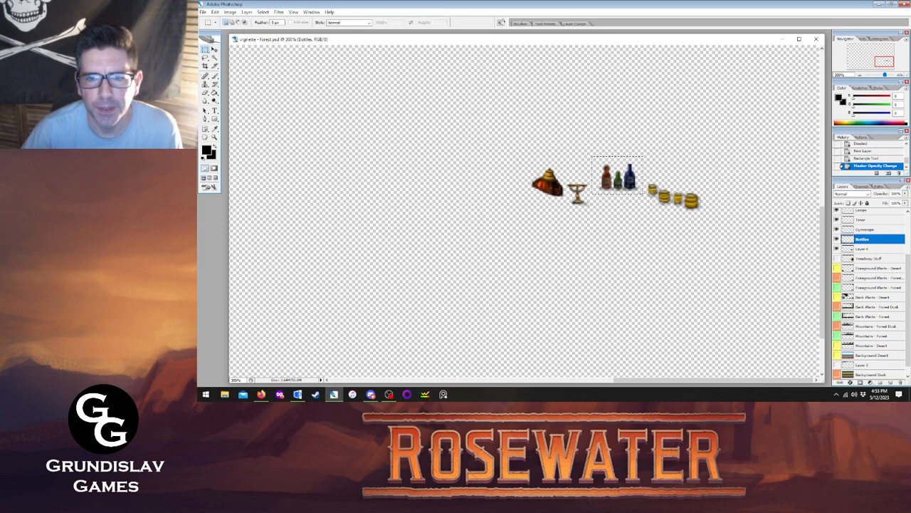
drag(641, 194, 642, 197)
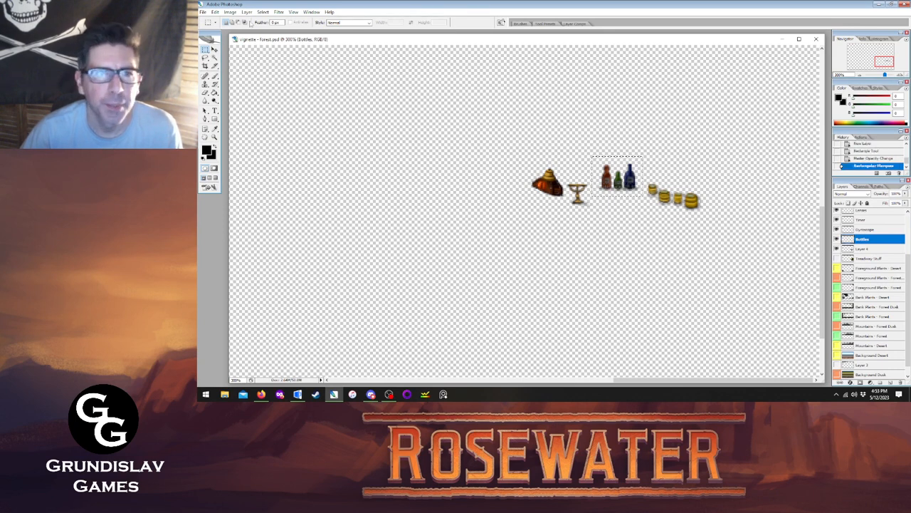
click(230, 12)
click(238, 91)
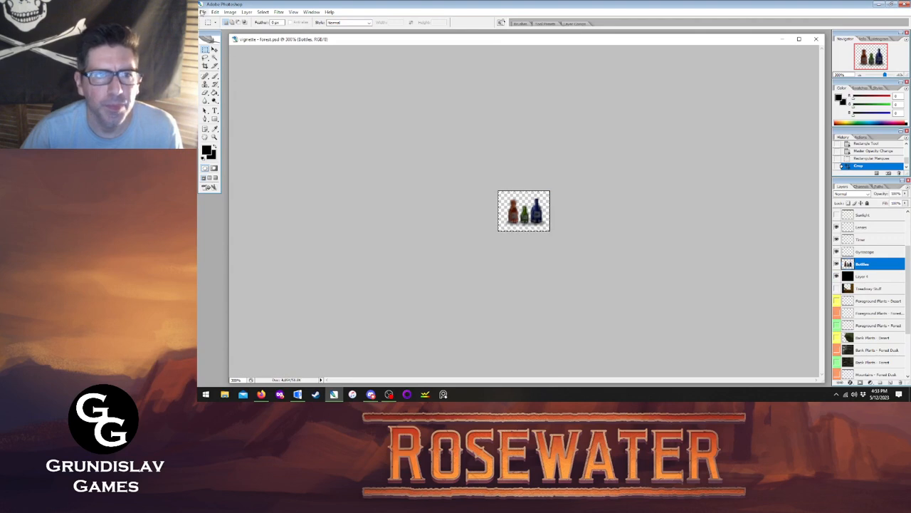
- Save the cropped bottles as a non-interlaced PNG named bottles in the Forest folder of background 44 - Journey Vignette Scrub-Forest Riverside
click(203, 12)
click(248, 96)
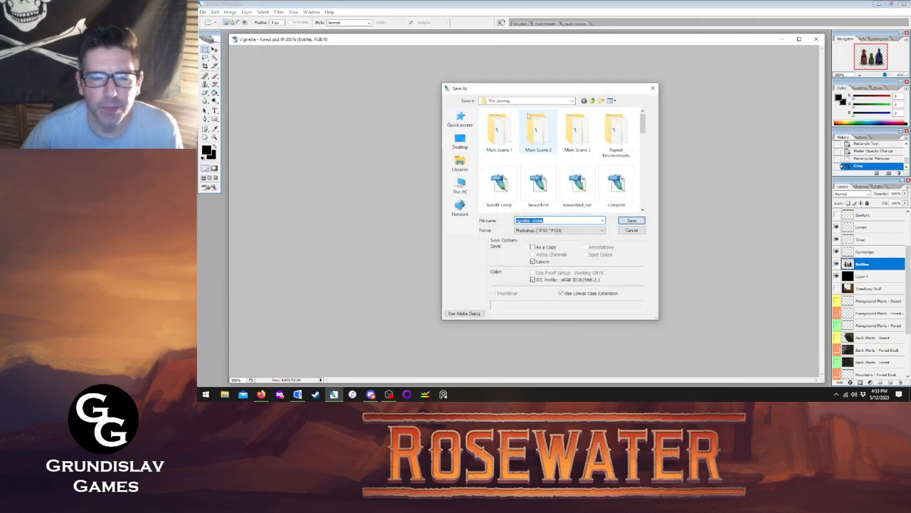
click(592, 102)
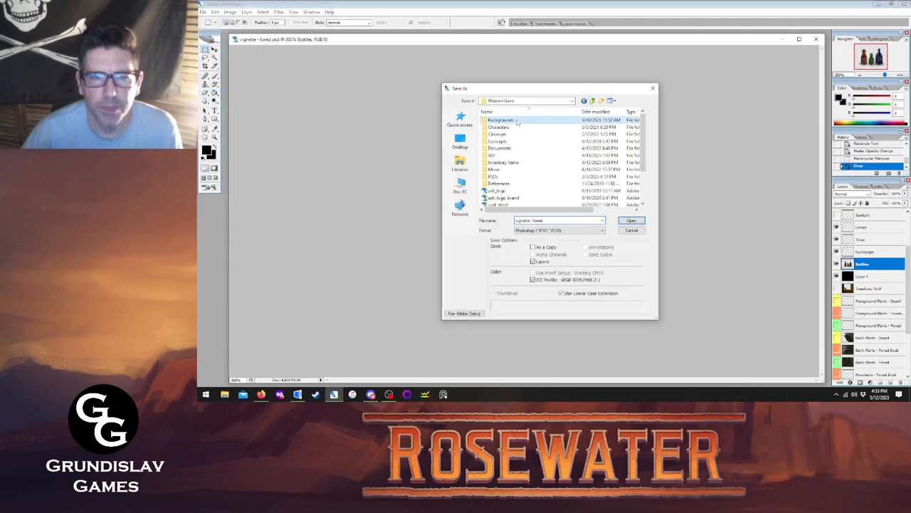
scroll(527, 160, down, 10)
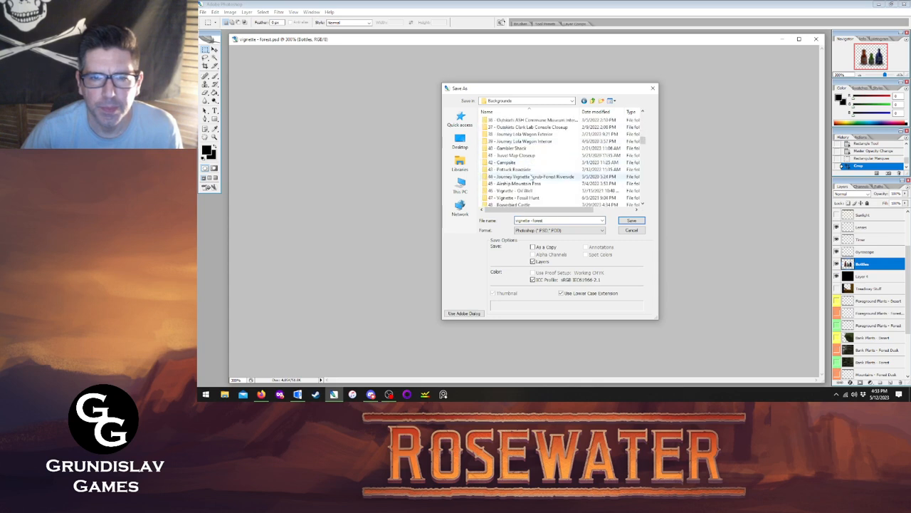
double_click(534, 176)
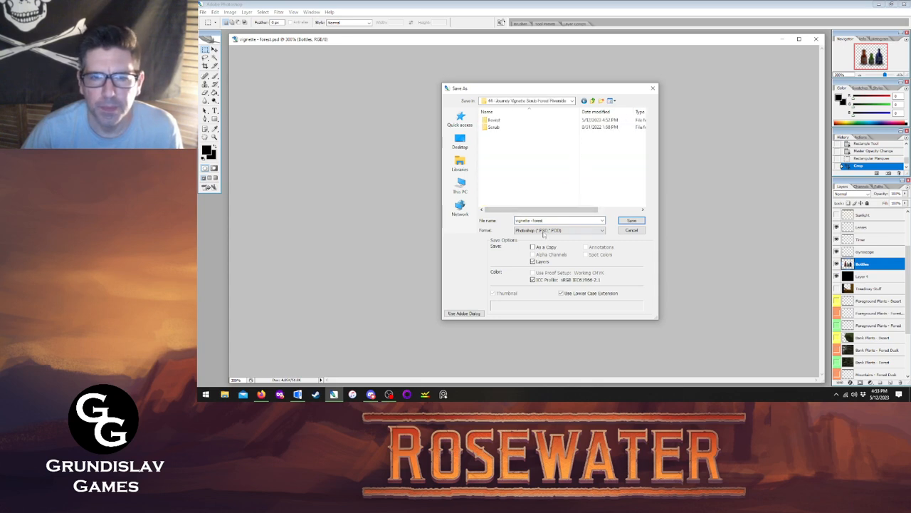
click(545, 232)
click(530, 300)
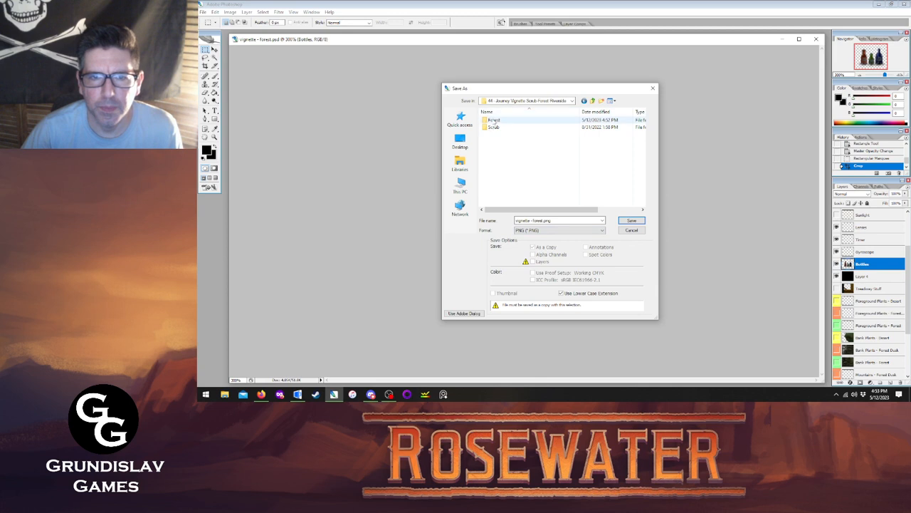
double_click(493, 120)
triple_click(548, 220)
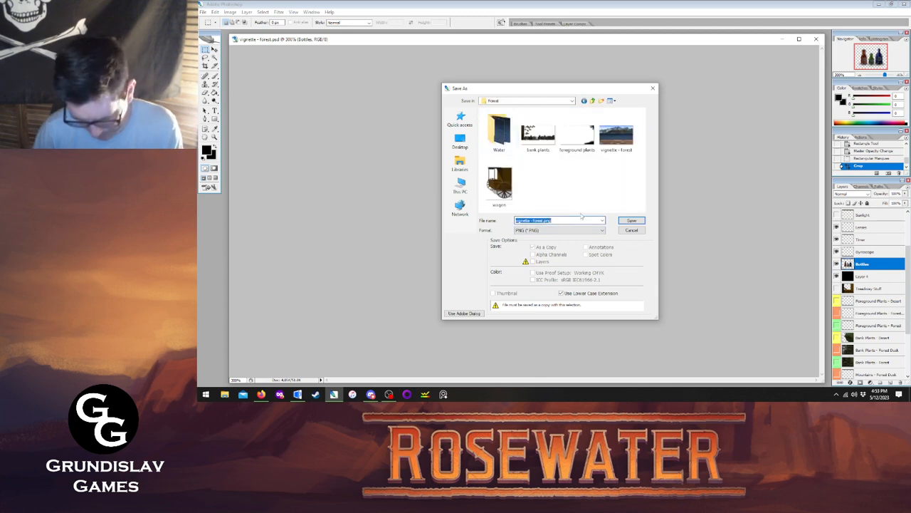
text(bottles)
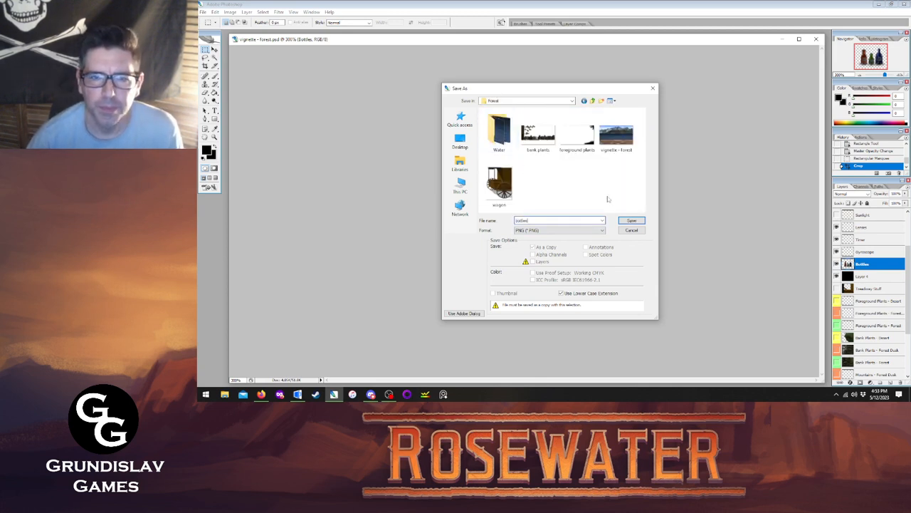
click(631, 220)
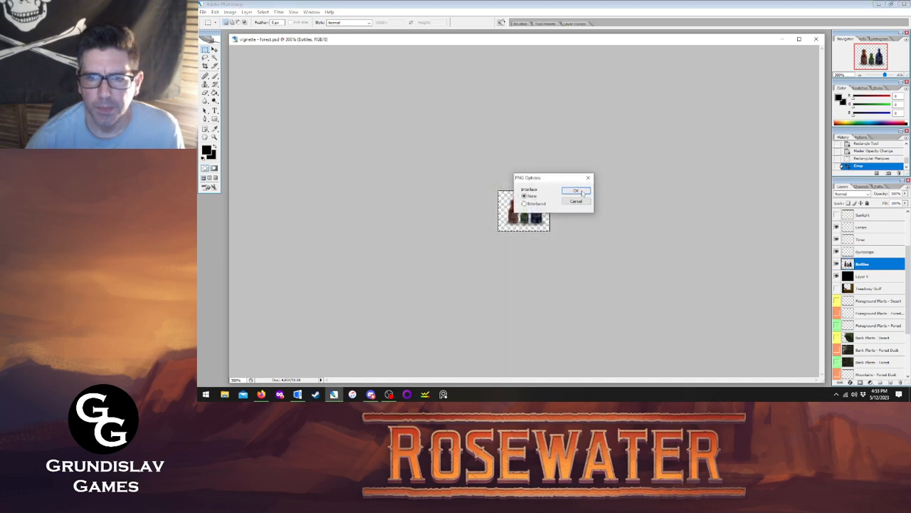
click(583, 189)
- Revert the bottles crop and crop the image to a rectangular selection around the gyroscope on the Gyroscope layer
click(869, 157)
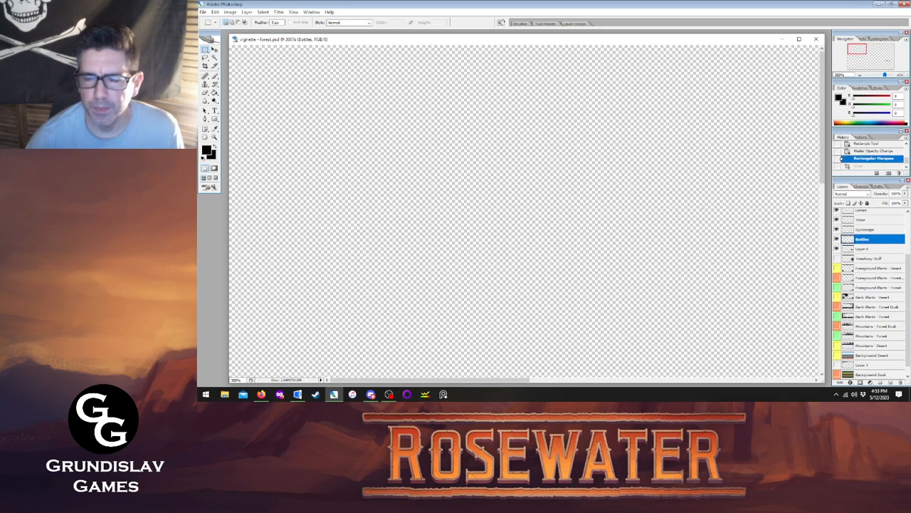
scroll(702, 207, down, 10)
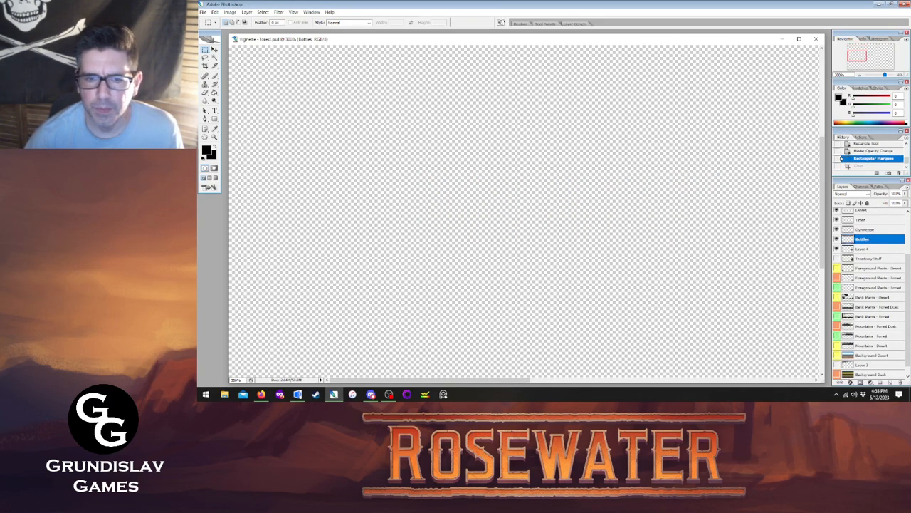
scroll(525, 210, right, 10)
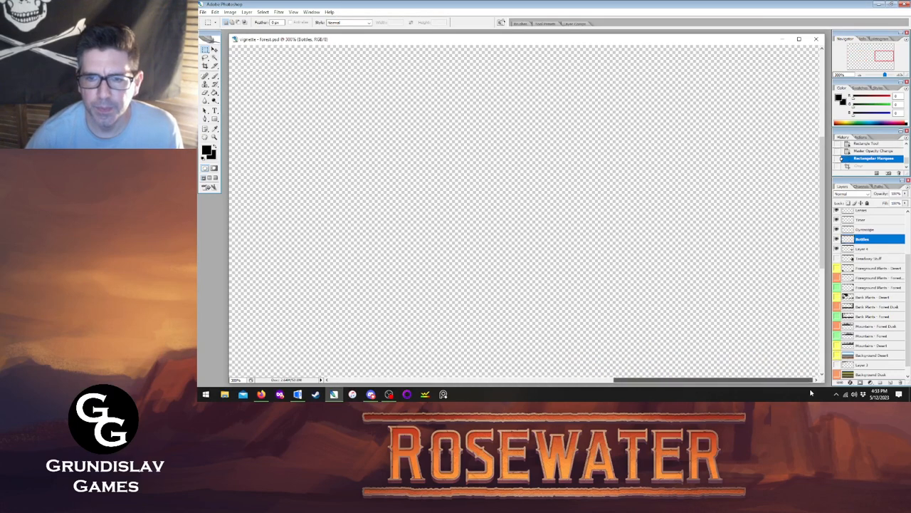
scroll(524, 210, down, 5)
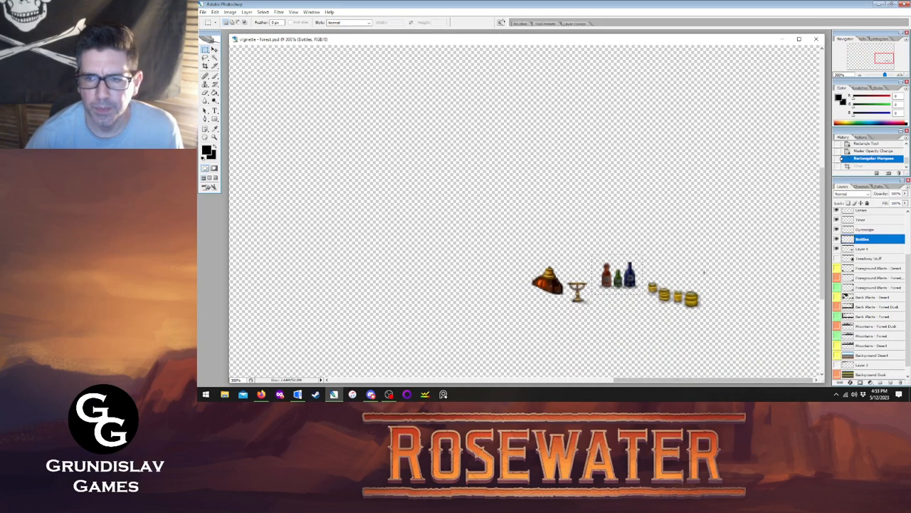
click(880, 229)
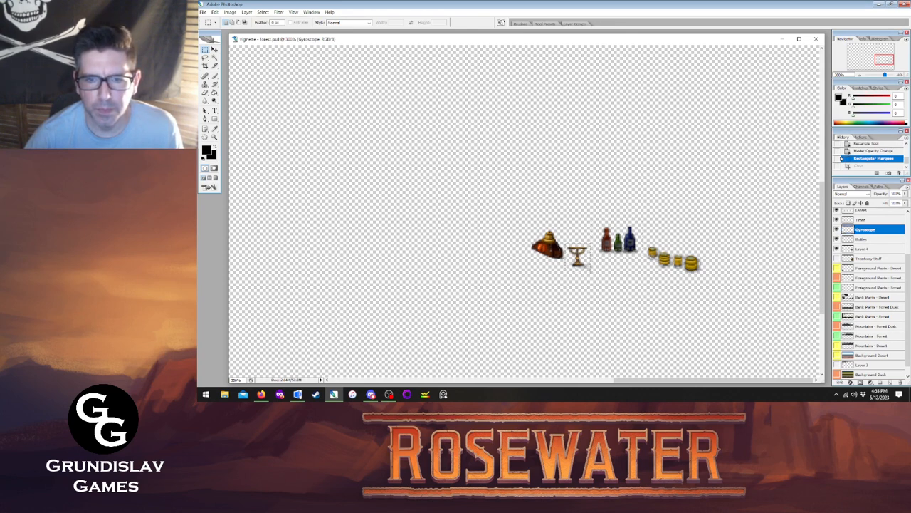
drag(566, 244, 591, 270)
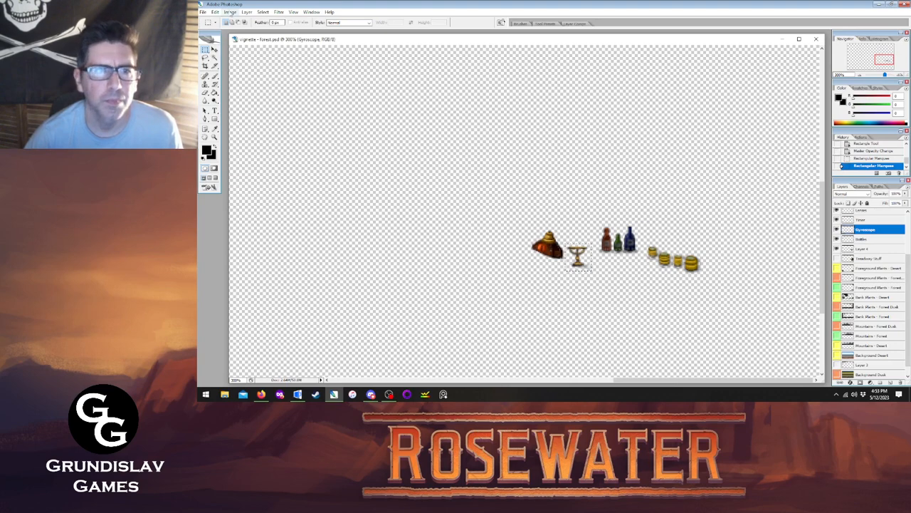
click(230, 12)
click(235, 91)
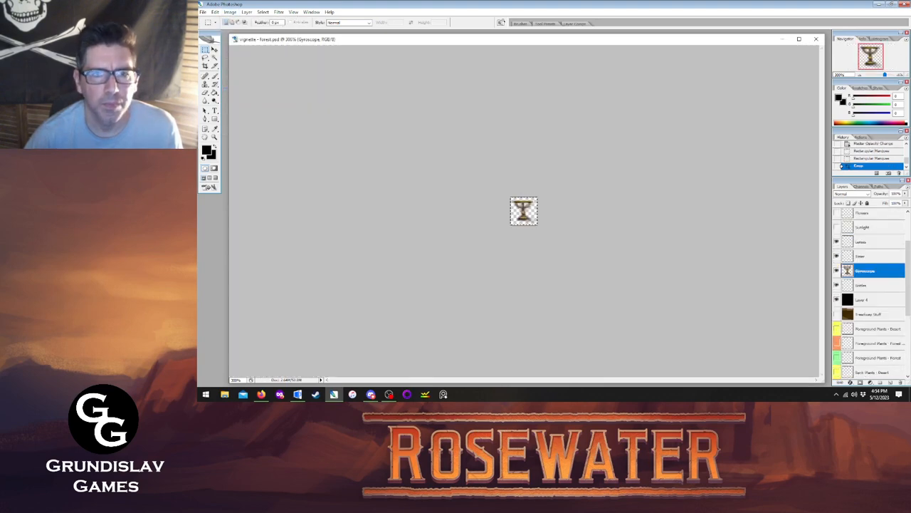
- Start saving a copy of the cropped gyroscope and browse to the Forest folder inside Backgrounds, 44 - Journey Vignette Scrub-Forest Riverside
click(203, 12)
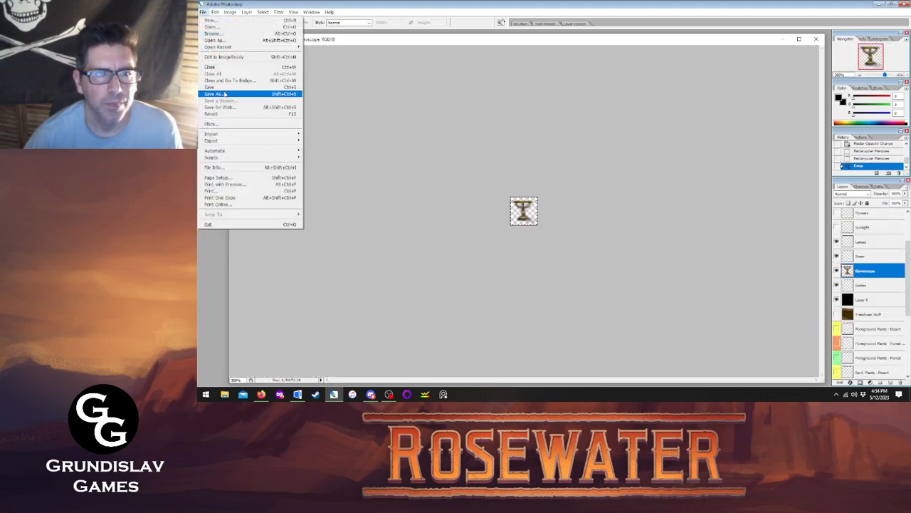
click(228, 94)
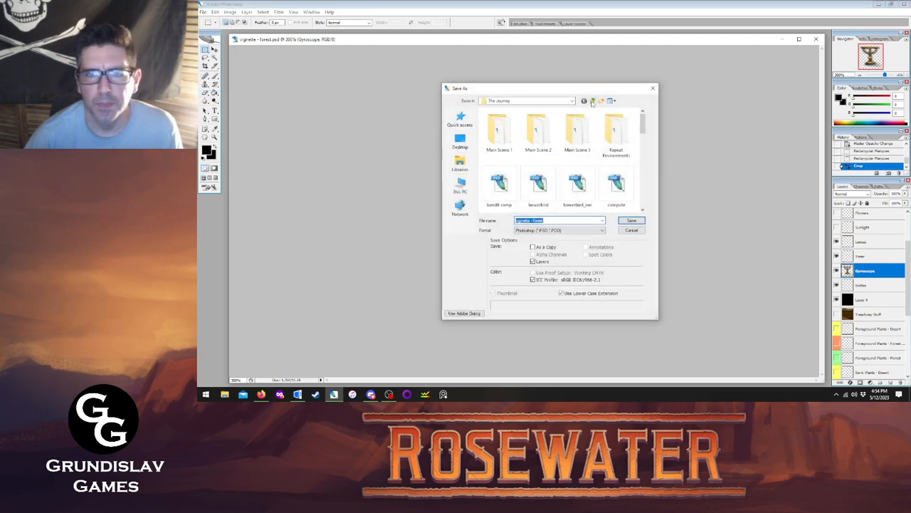
click(592, 101)
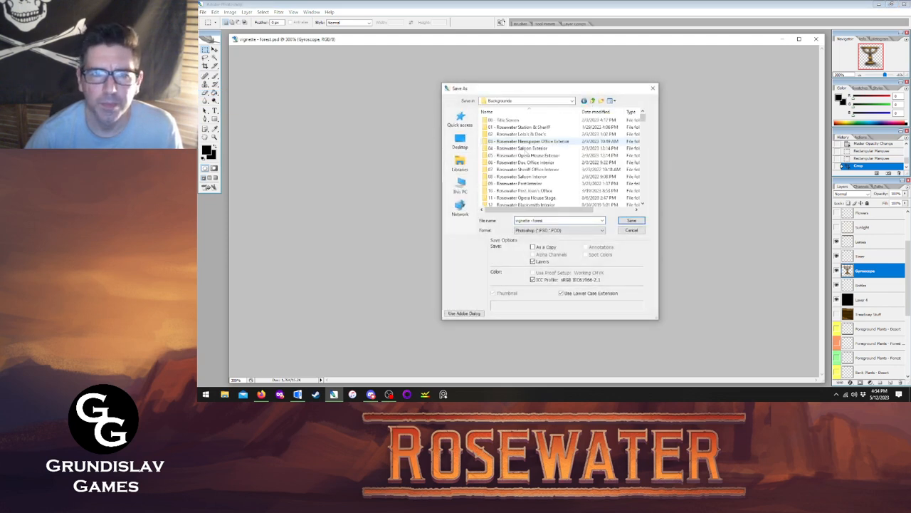
scroll(530, 146, down, 12)
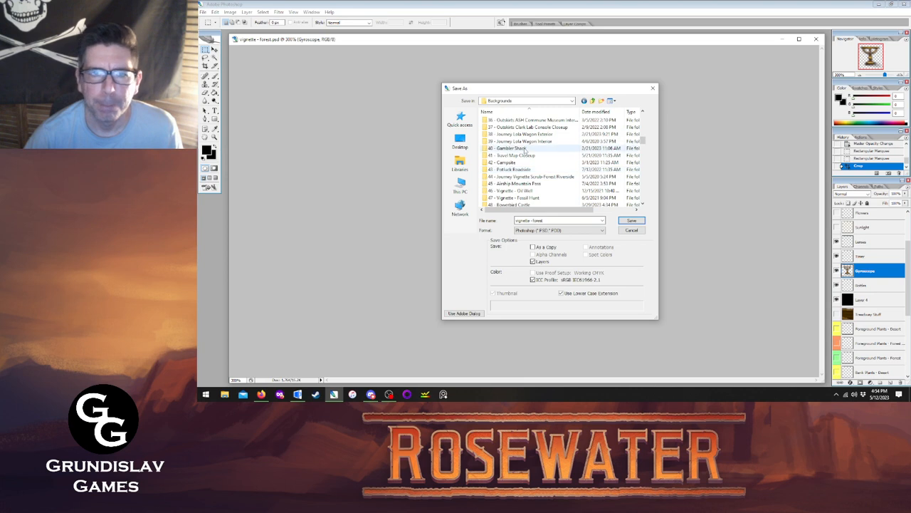
scroll(525, 148, up, 1)
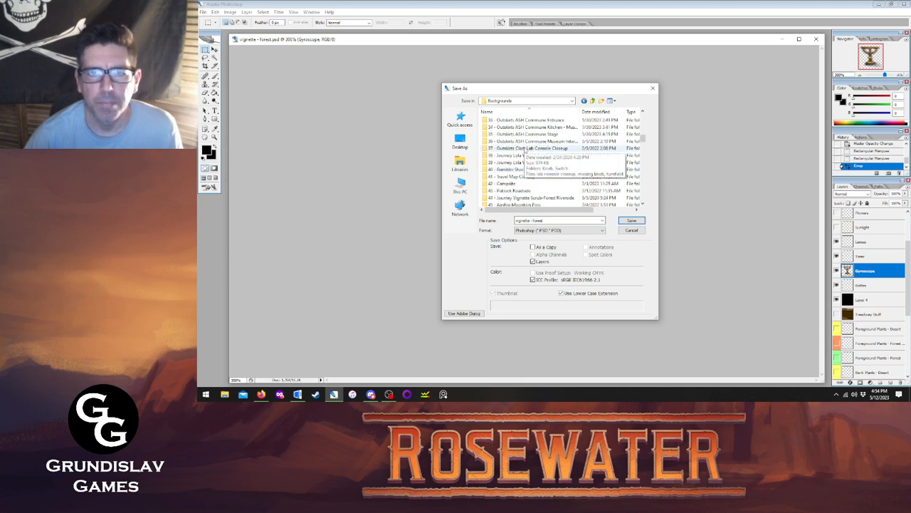
scroll(525, 148, down, 3)
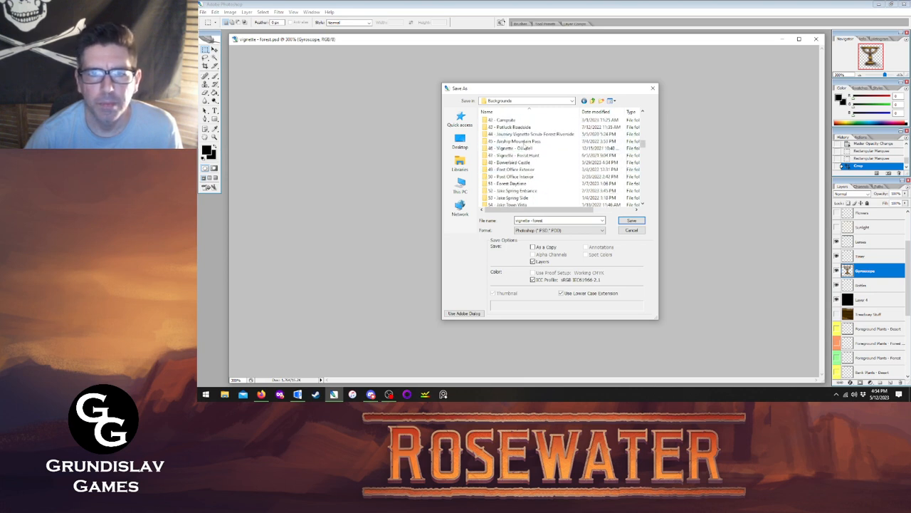
double_click(522, 134)
double_click(506, 121)
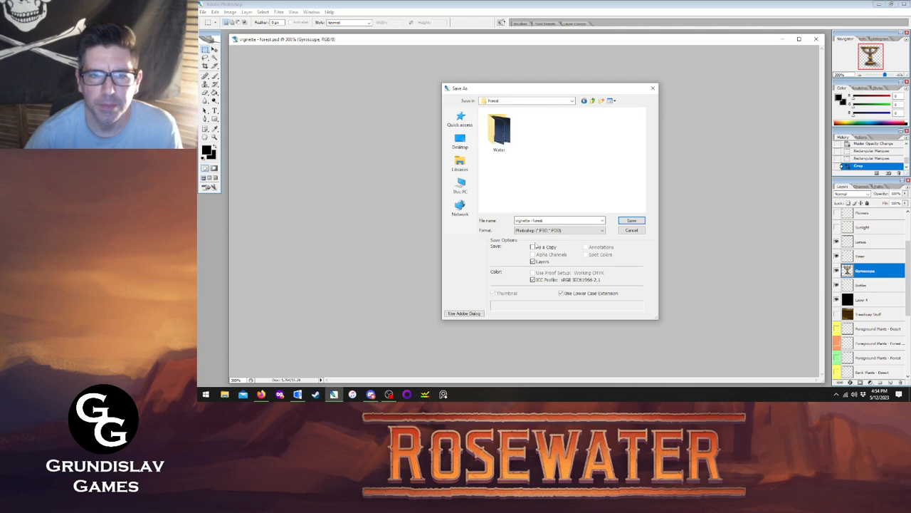
- Save the cropped gyroscope in the Forest folder as a PNG named gyroscope with no interlacing
click(558, 230)
click(556, 301)
click(557, 220)
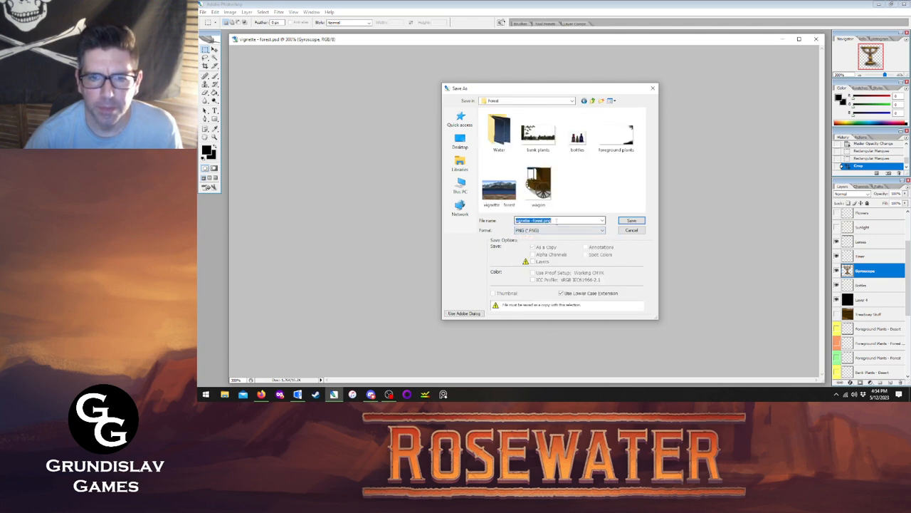
text(gyrosc)
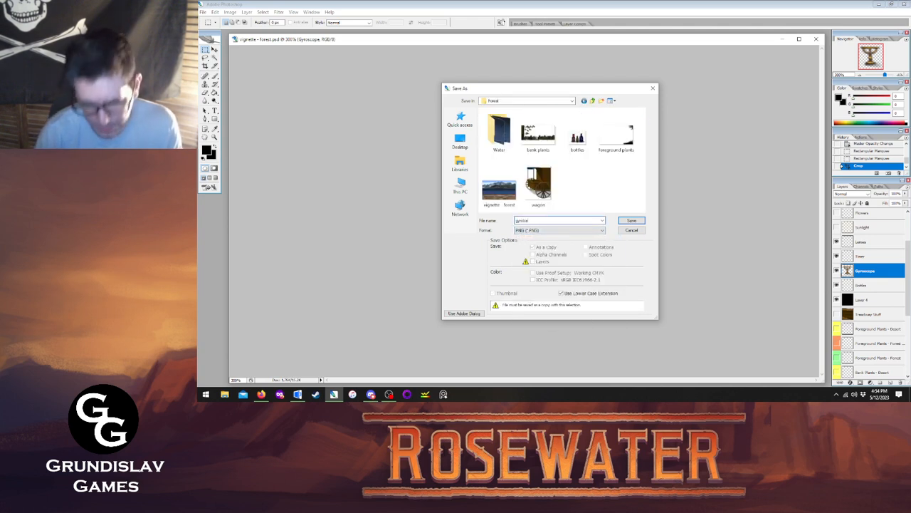
text(ope)
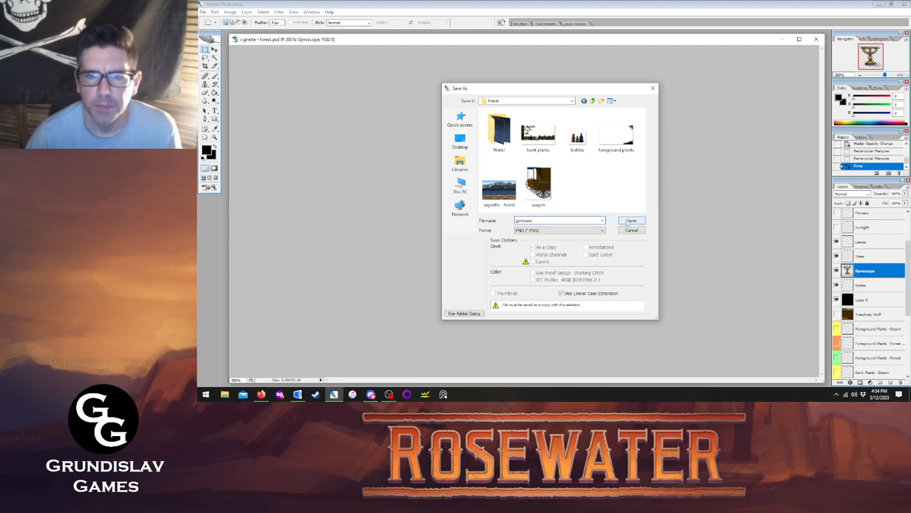
click(628, 223)
click(577, 191)
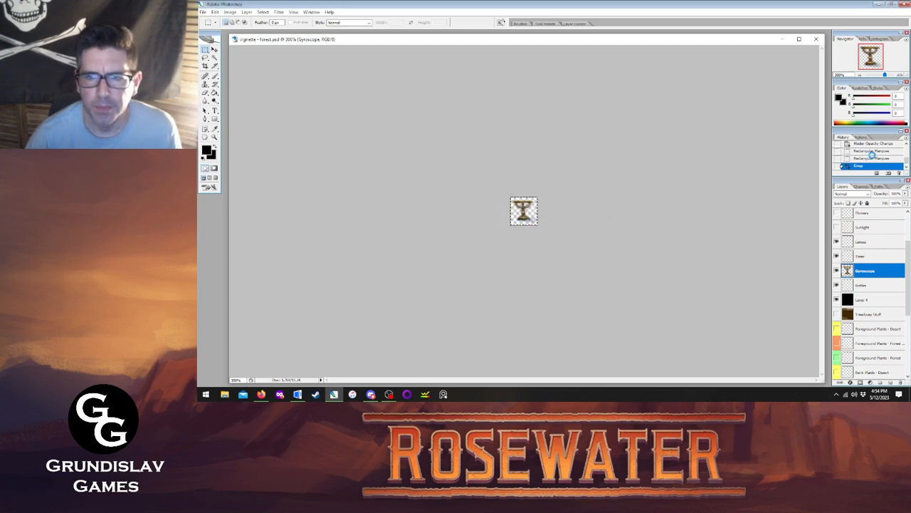
- Revert the gyroscope crop and crop the image to a rectangular selection around the four yellow lenses on the Lenses layer
click(870, 158)
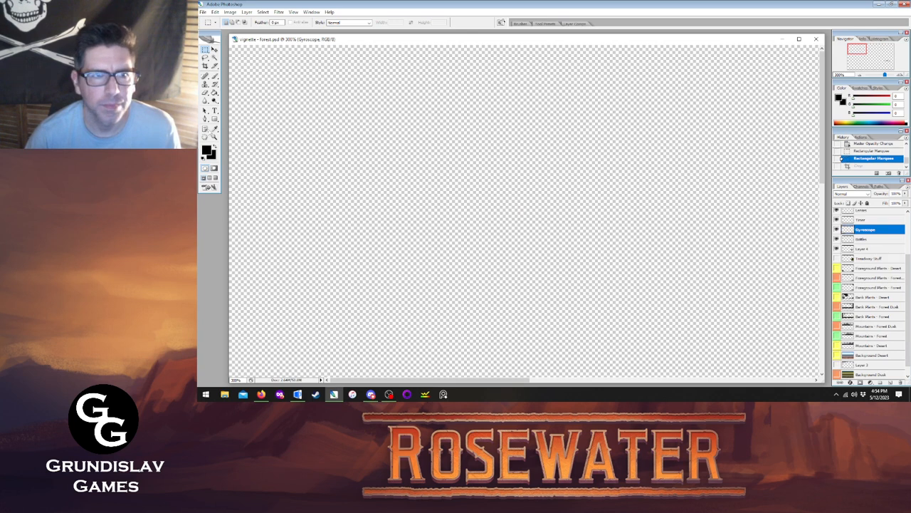
click(214, 138)
key(ctrl+0)
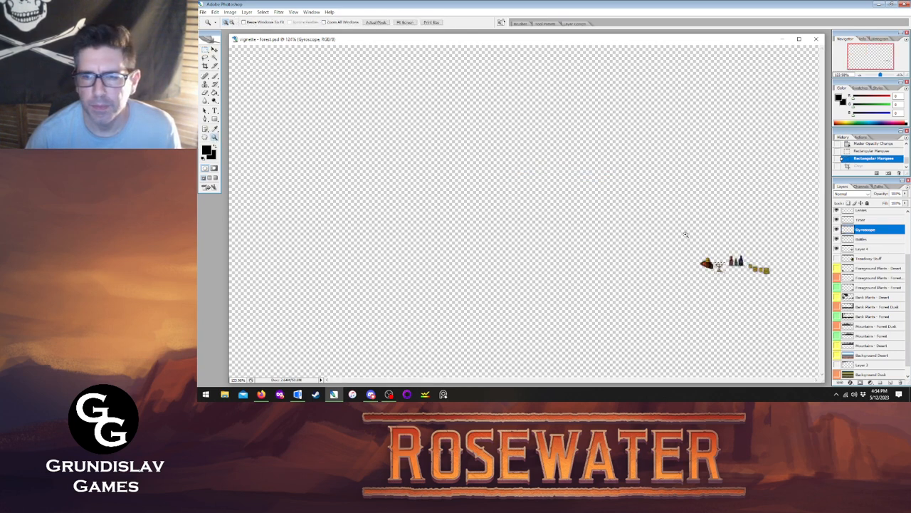
drag(684, 231, 781, 293)
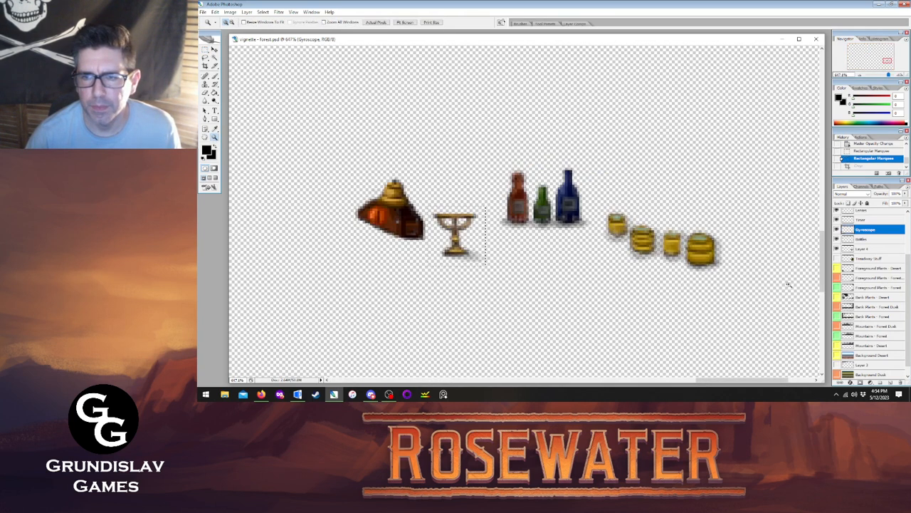
click(866, 213)
key(m)
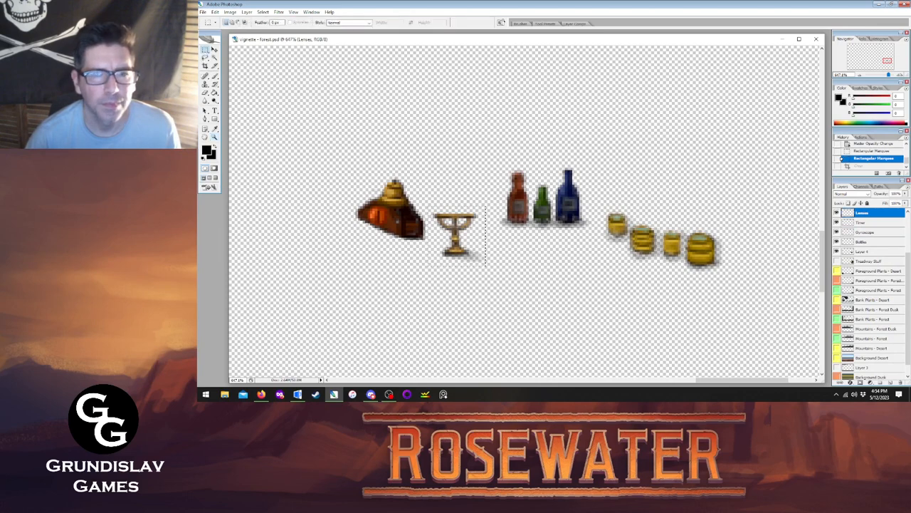
drag(712, 260, 732, 277)
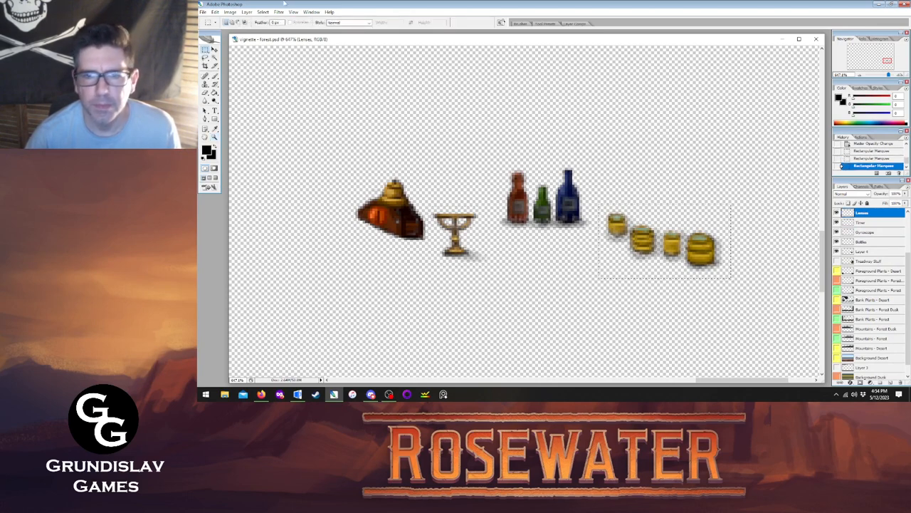
click(230, 13)
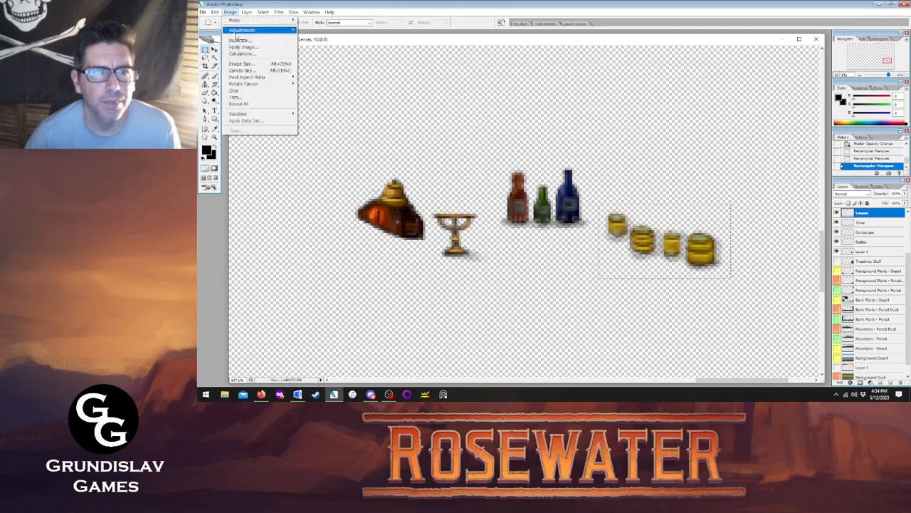
click(235, 91)
- Start saving a copy of the cropped lenses and browse to Backgrounds, 44 - Journey Vignette Scrub-Forest Riverside, Forest
click(202, 12)
click(210, 87)
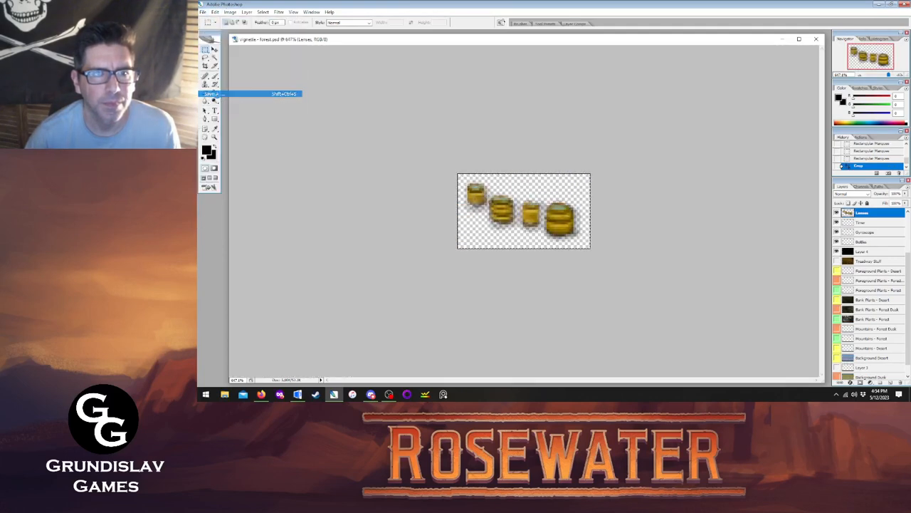
click(594, 103)
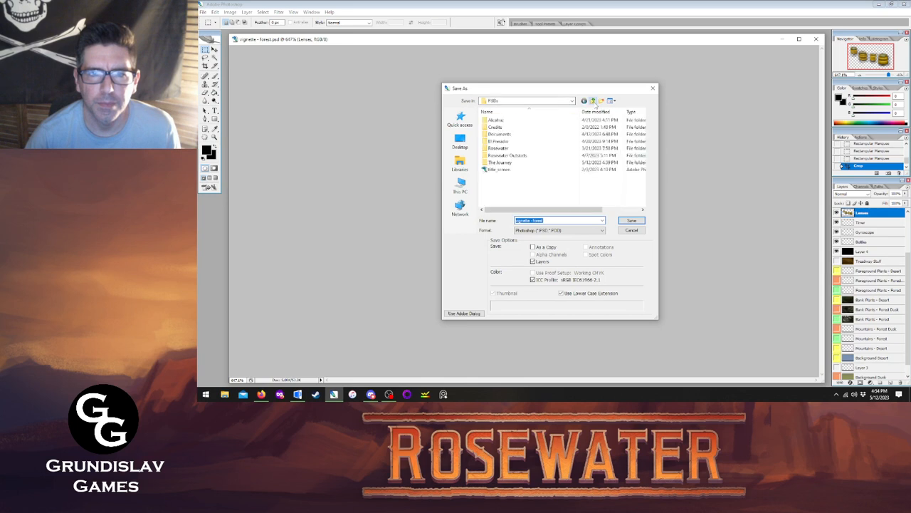
click(595, 103)
double_click(514, 121)
scroll(522, 166, down, 5)
scroll(520, 166, down, 8)
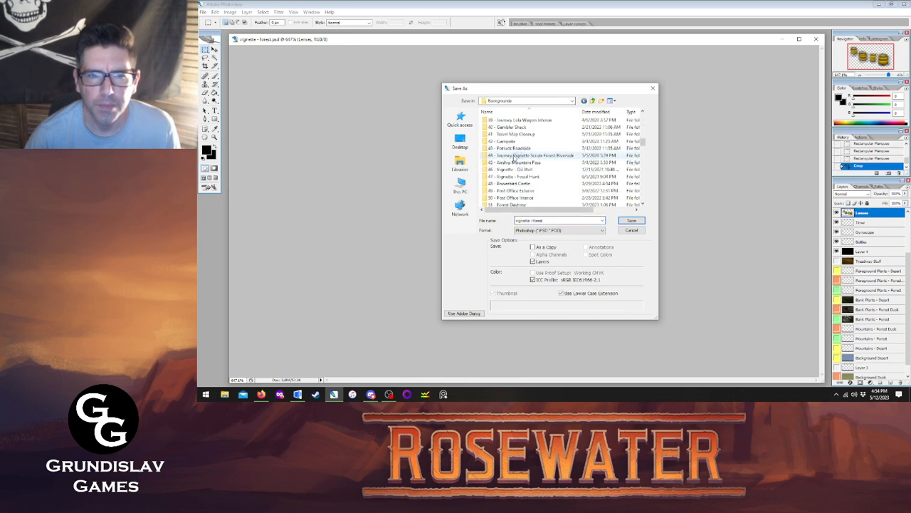
double_click(514, 154)
double_click(507, 126)
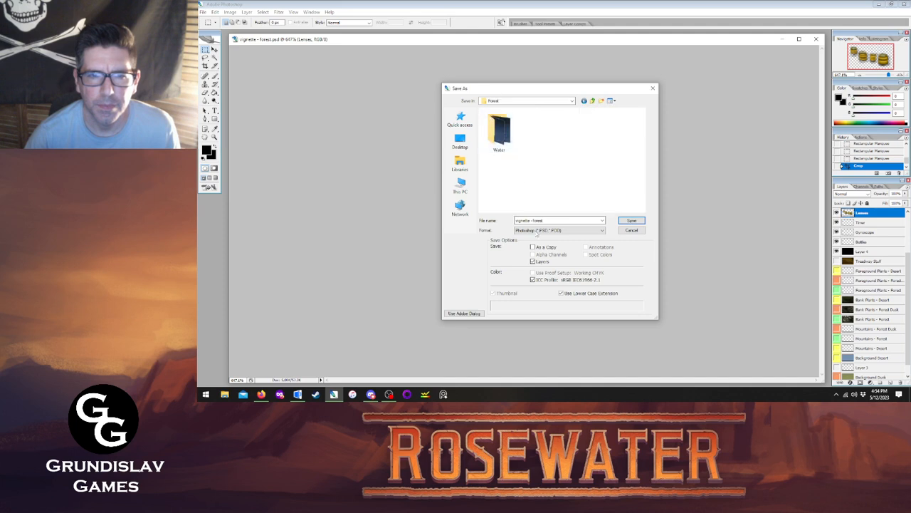
- Save the cropped lenses in the Forest folder as a PNG named lenses with no interlacing
click(566, 231)
click(538, 299)
triple_click(559, 221)
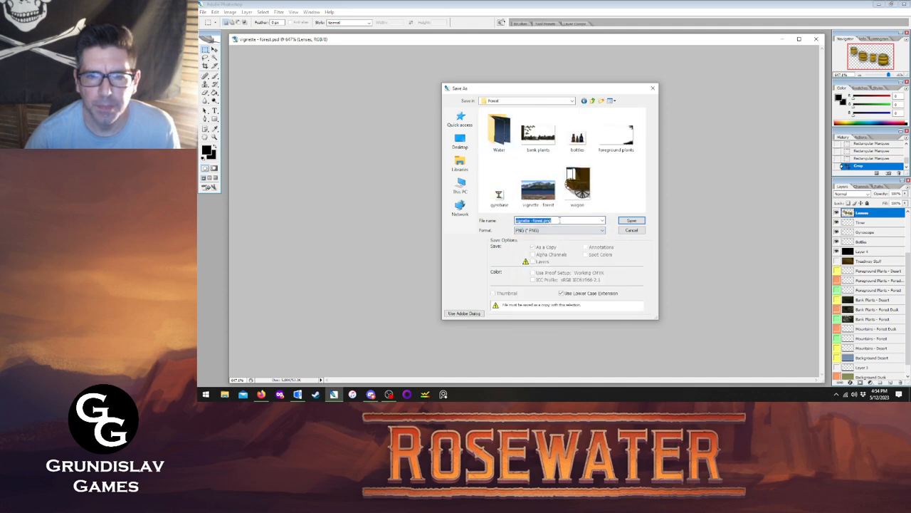
text(lenses)
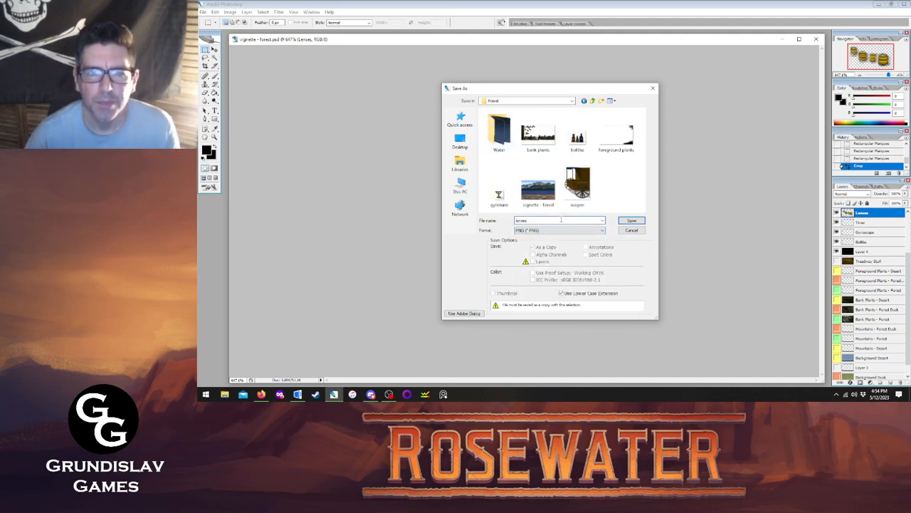
click(631, 220)
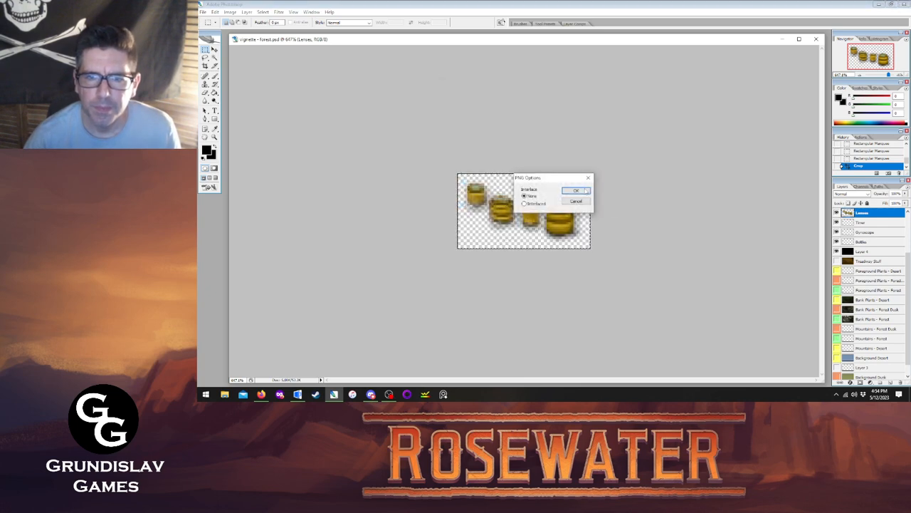
click(582, 187)
- Revert the lenses crop and crop the image to a rectangular selection around the brown and gold timer on the Timer layer
key(ctrl+z)
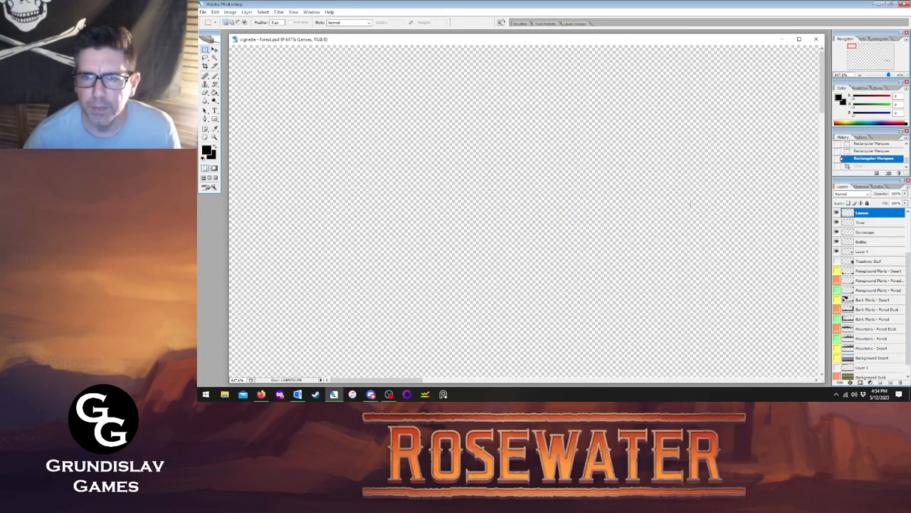
click(215, 137)
right_click(377, 160)
click(408, 167)
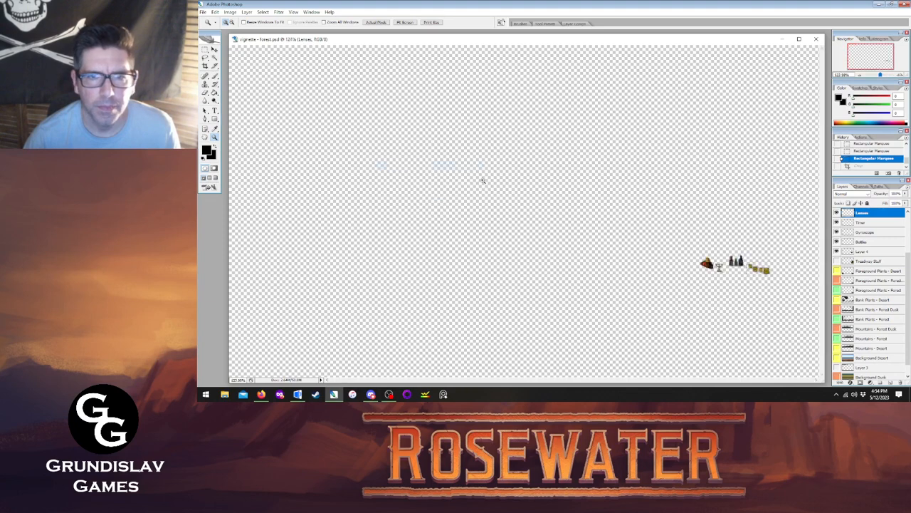
drag(772, 278, 786, 292)
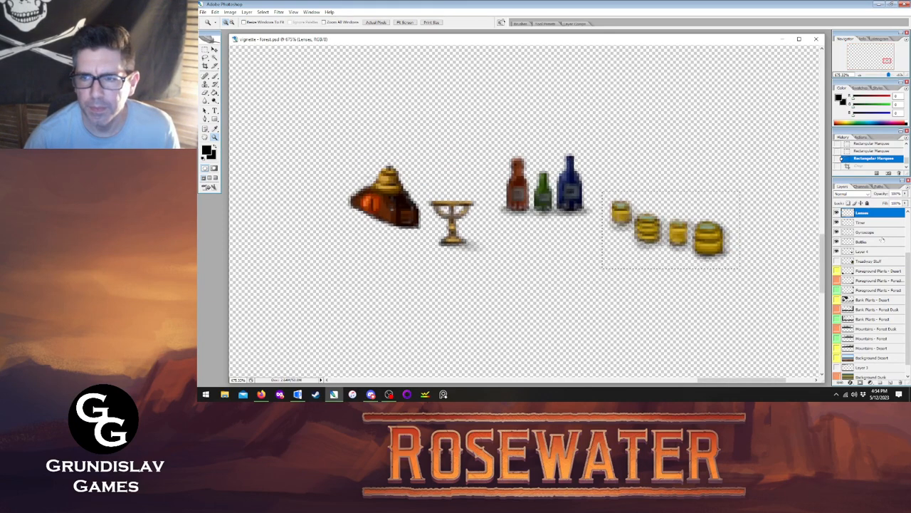
click(864, 222)
key(m)
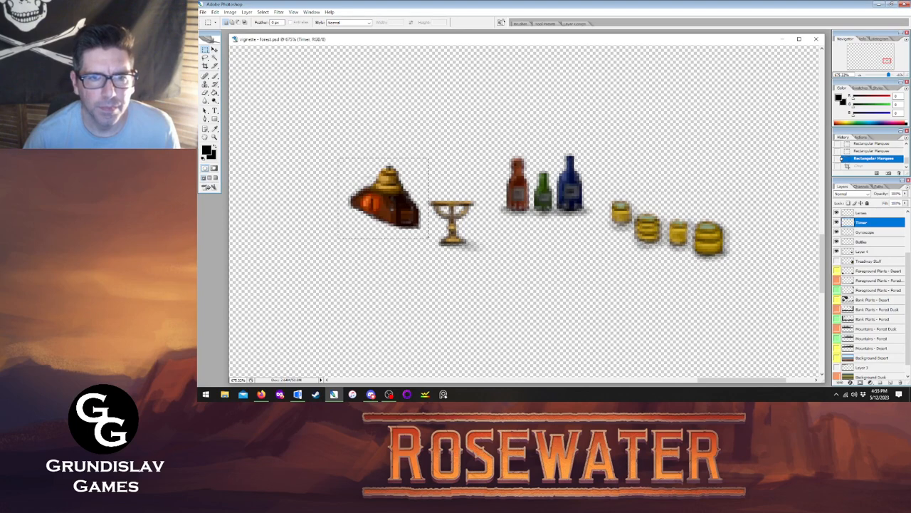
click(230, 12)
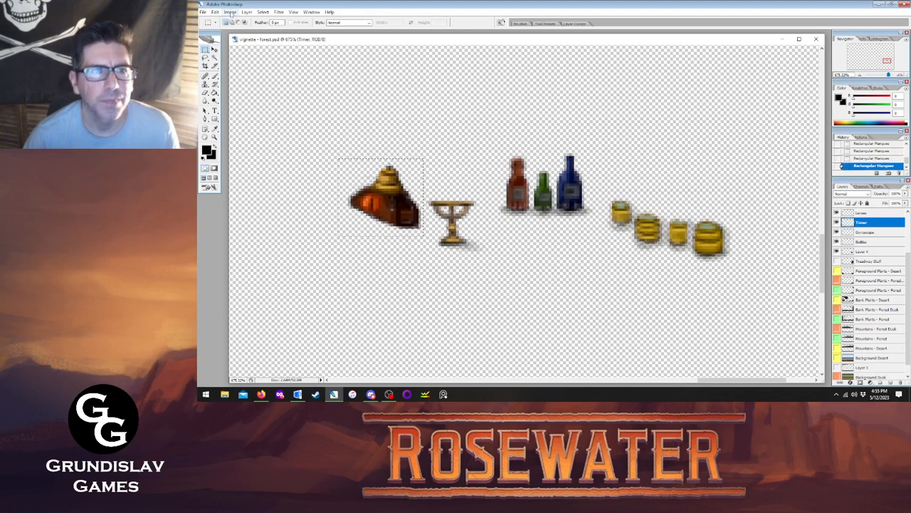
click(243, 90)
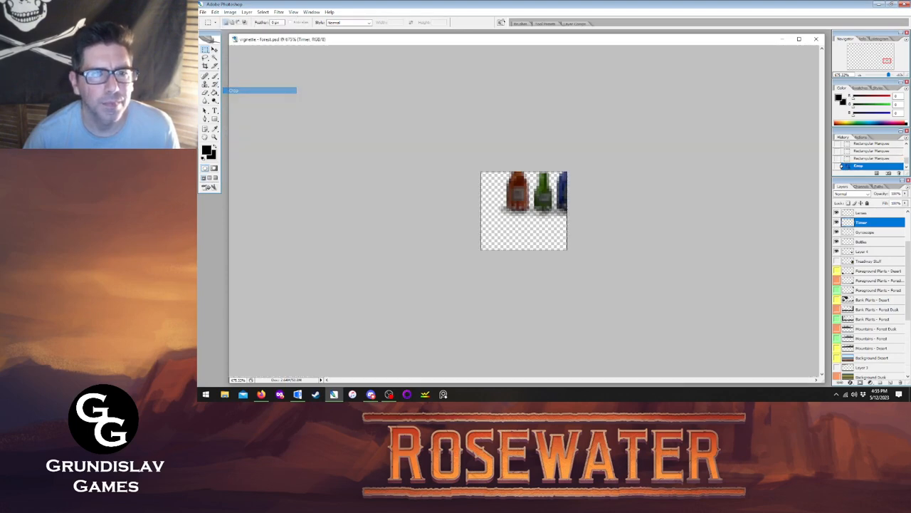
- Start saving a copy of the cropped timer and browse to the Forest folder inside Backgrounds, 44 - Journey Vignette Scrub-Forest Riverside
click(203, 12)
click(214, 94)
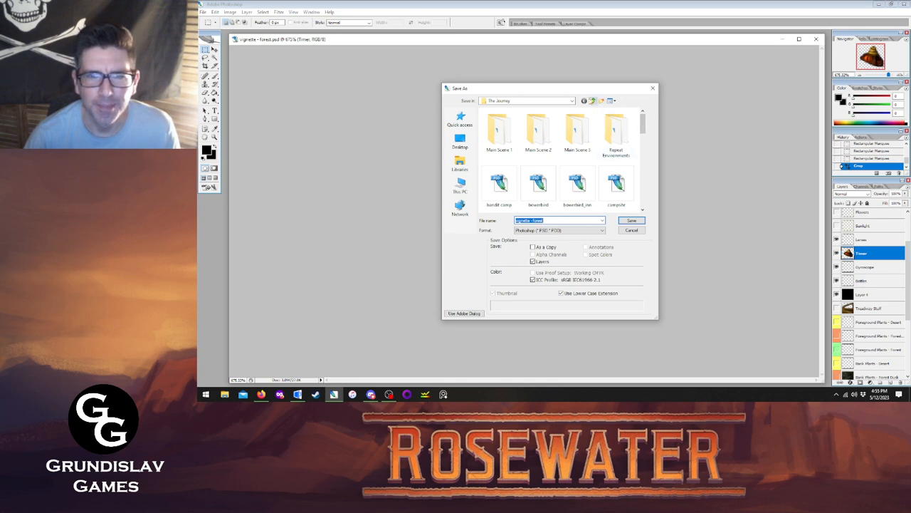
click(592, 101)
click(592, 101)
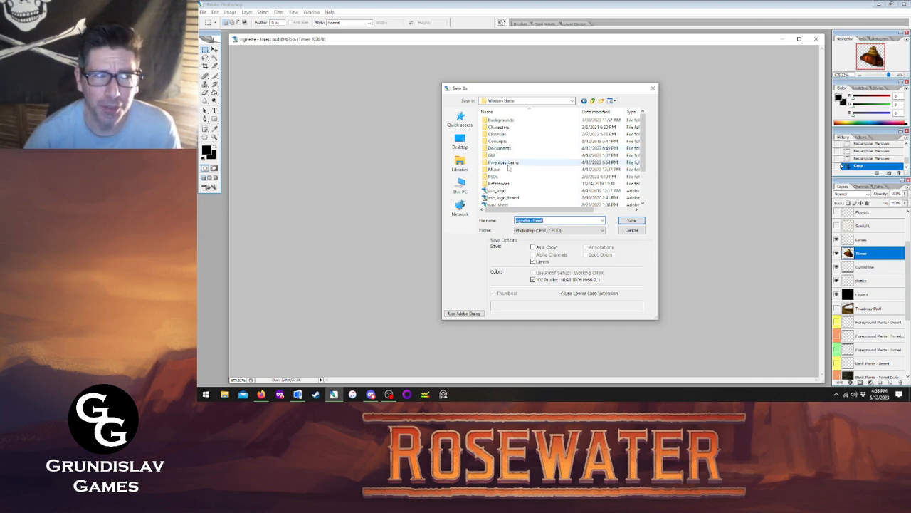
double_click(503, 120)
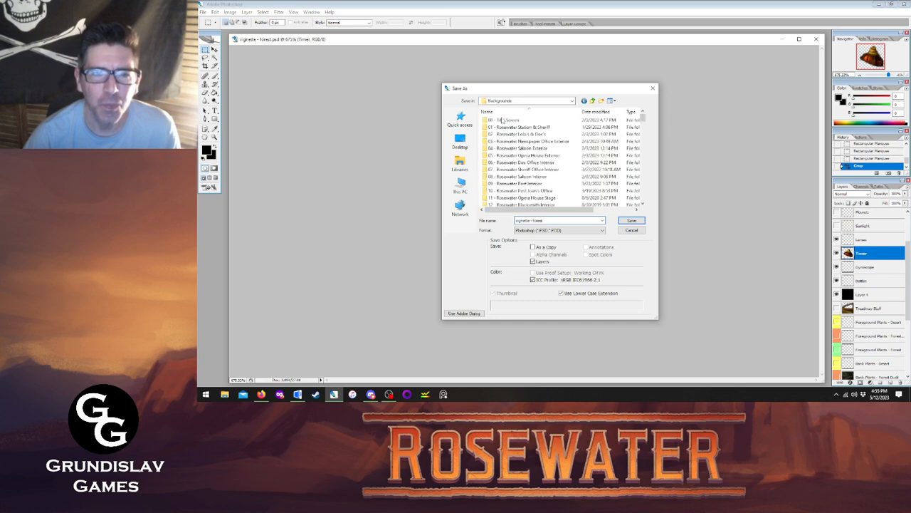
scroll(531, 163, down, 6)
scroll(531, 163, down, 12)
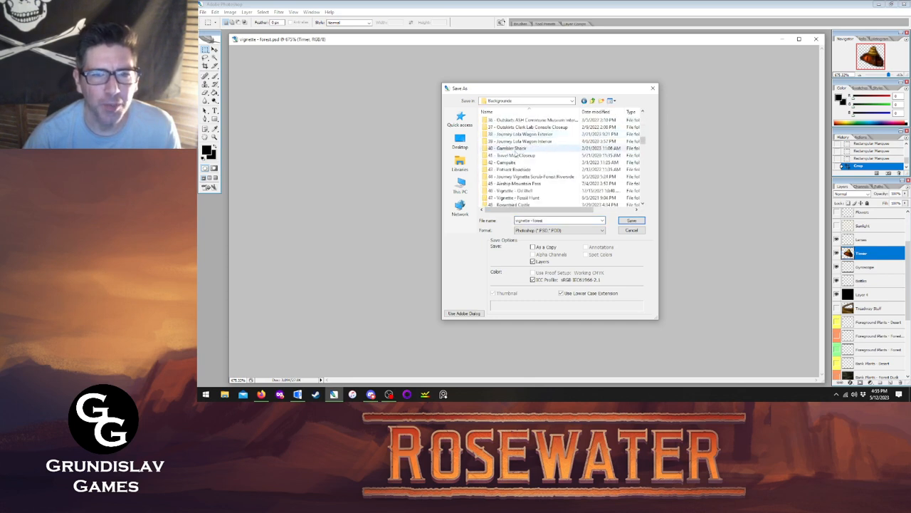
scroll(513, 149, down, 10)
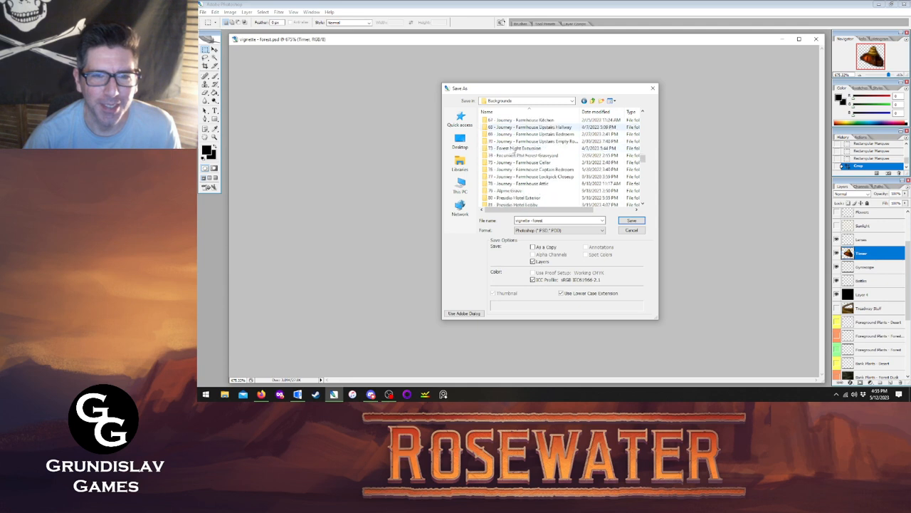
scroll(513, 150, up, 15)
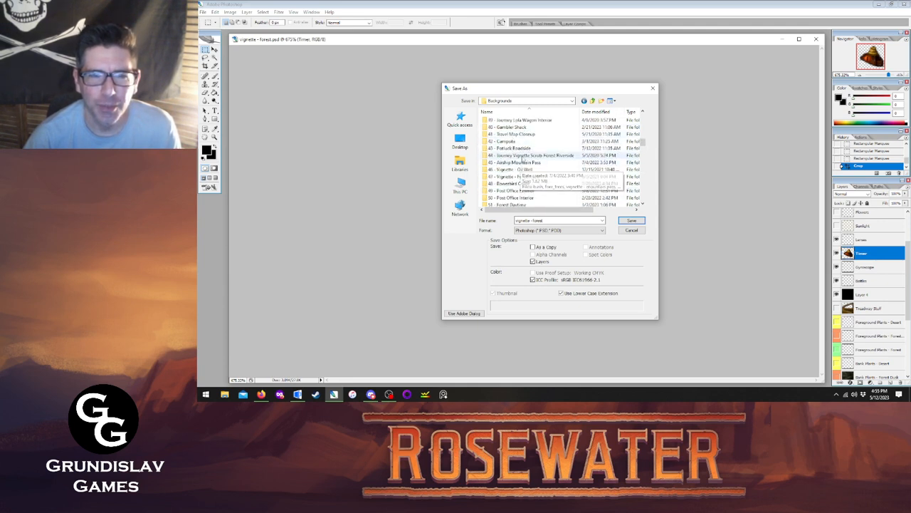
double_click(514, 155)
double_click(492, 120)
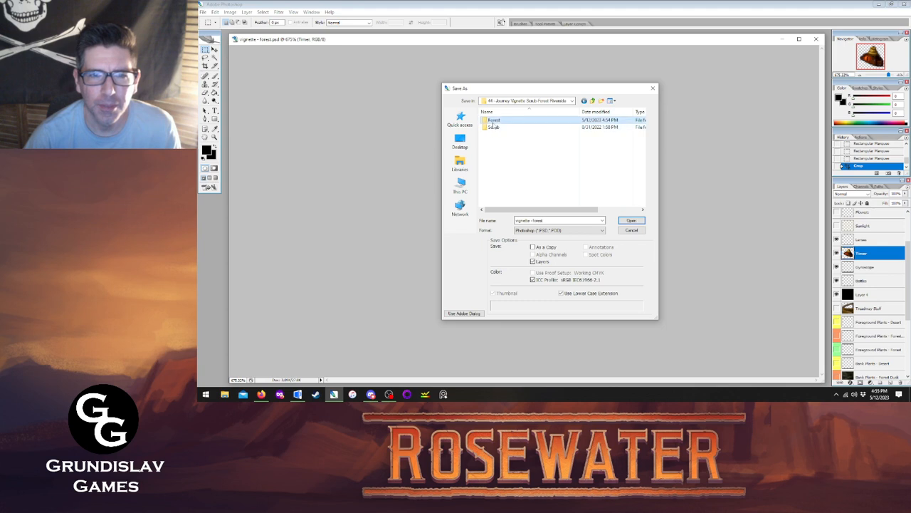
- Save the cropped timer in the Forest folder as a PNG named timer with no interlacing
click(559, 230)
click(550, 304)
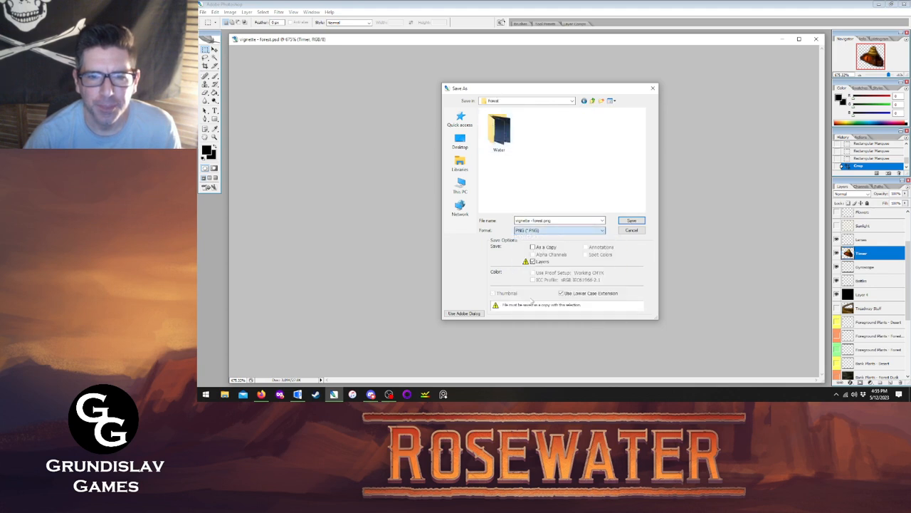
key(BackSpace)
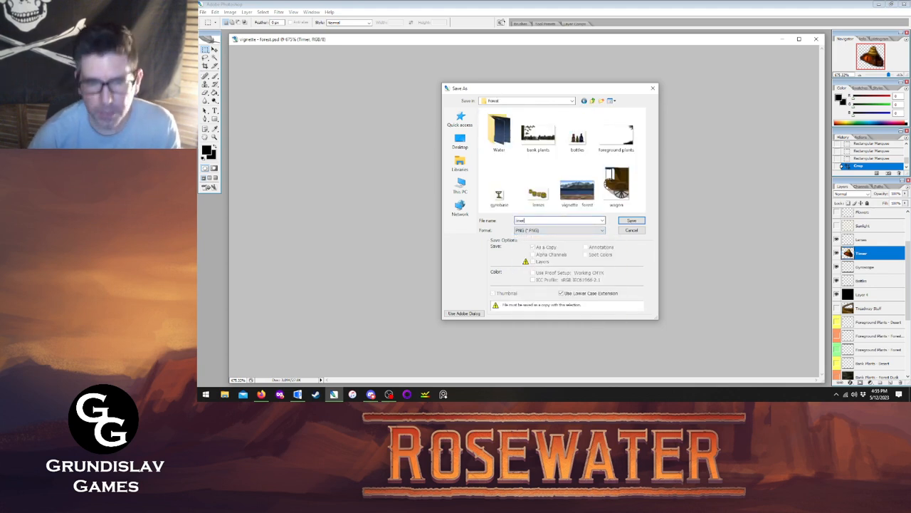
key(Return)
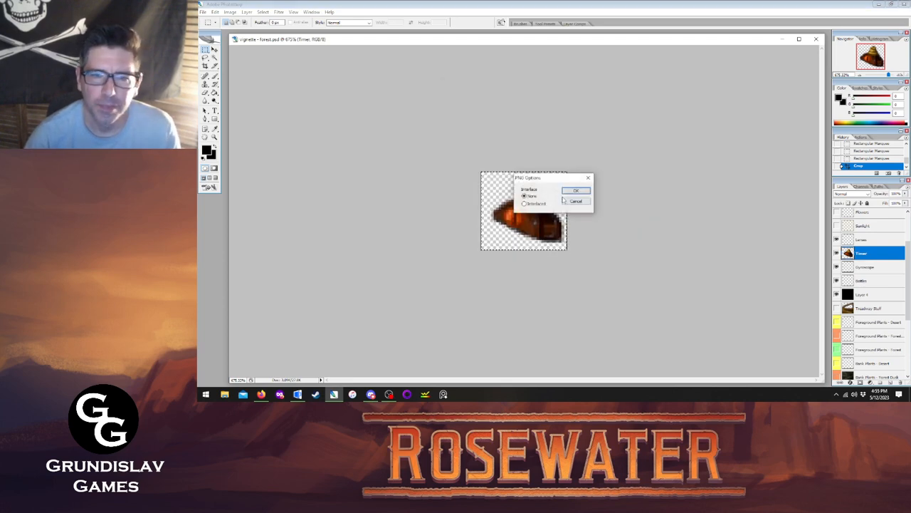
click(575, 190)
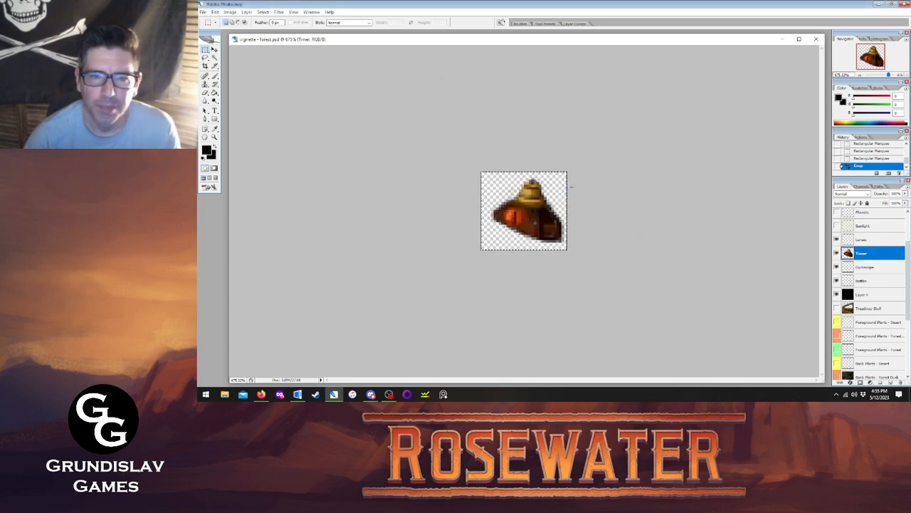
- Revert the timer crop to restore the full vignette canvas
click(865, 158)
key(z)
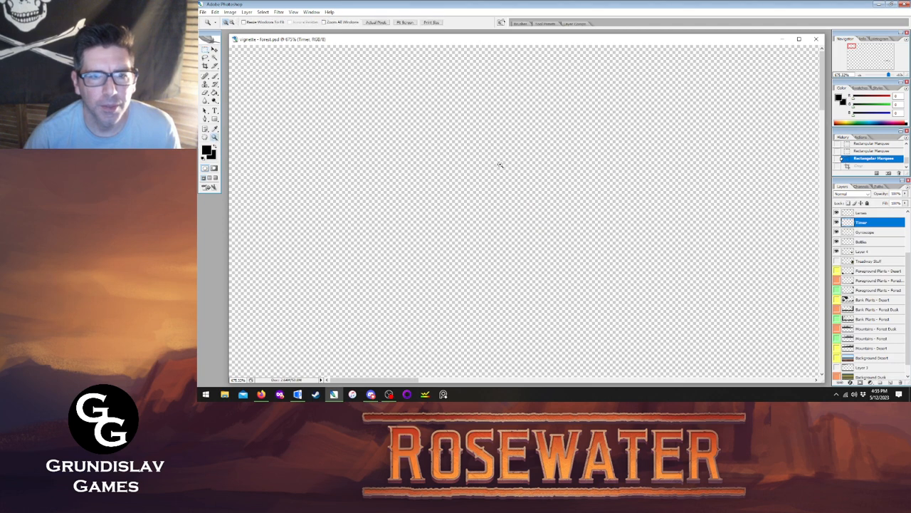
right_click(502, 166)
click(521, 170)
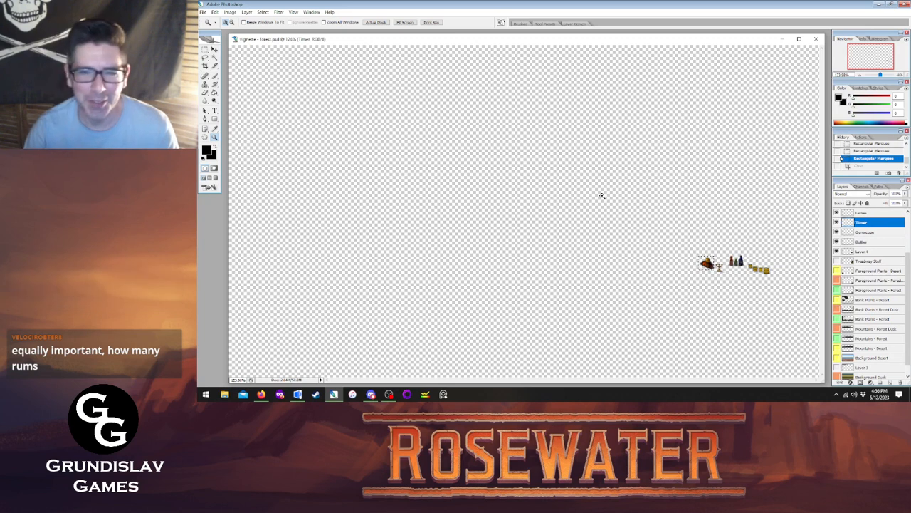
- Hide the Timer, Layer 4, Gyroscope, Bottles and Lenses layers
scroll(835, 261, up, 3)
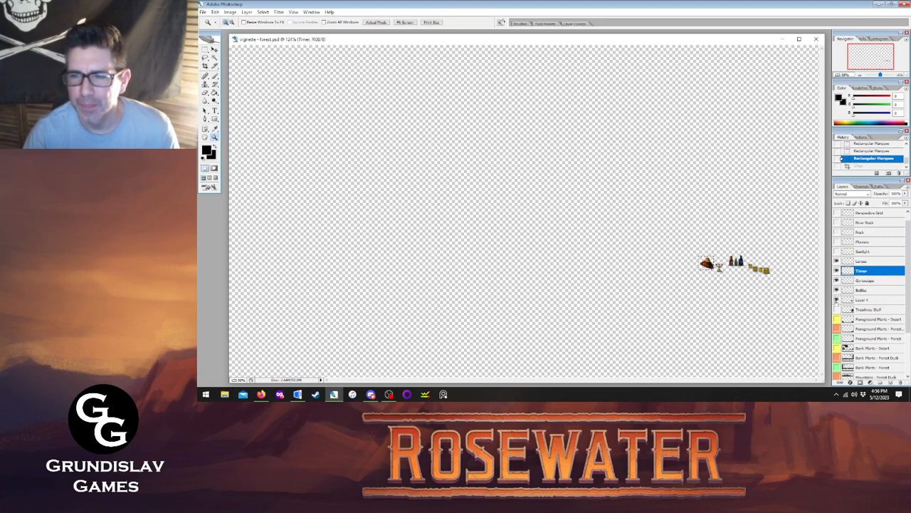
click(836, 270)
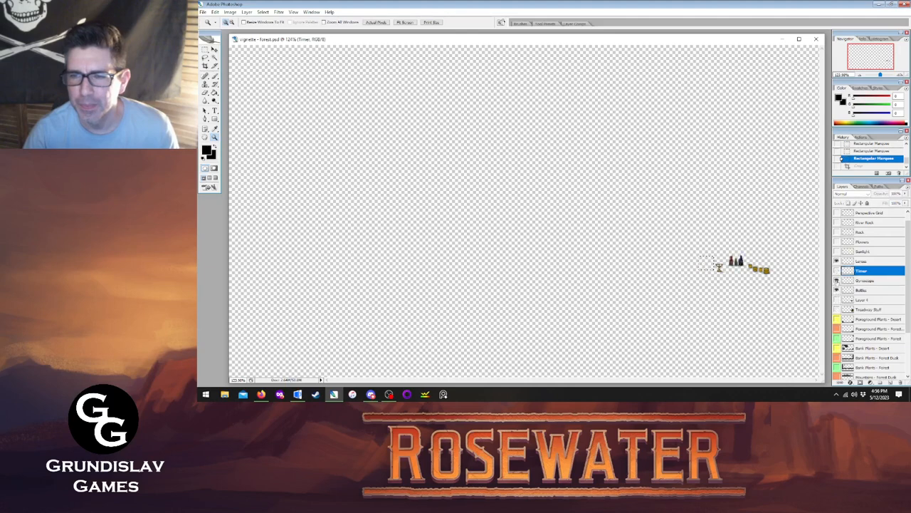
click(836, 281)
click(836, 290)
click(837, 261)
scroll(849, 294, down, 3)
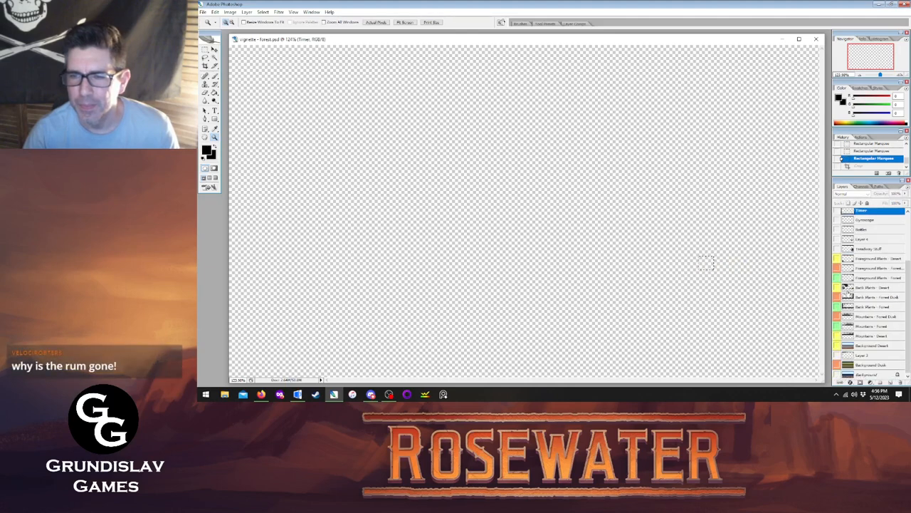
- Show the Background, Mountains - Forest, Bank Plants - Forest and Foreground Plants - Forest layers, and clear the selection around the timer
click(838, 354)
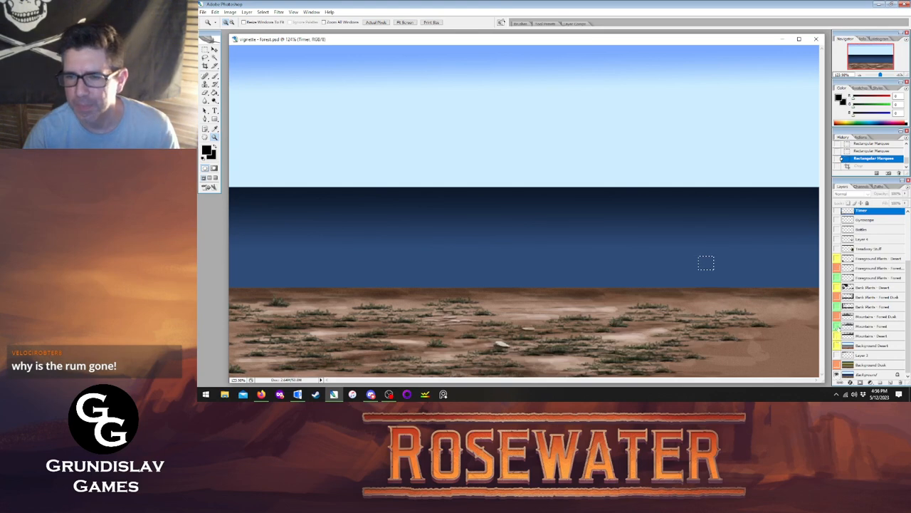
click(837, 326)
click(836, 306)
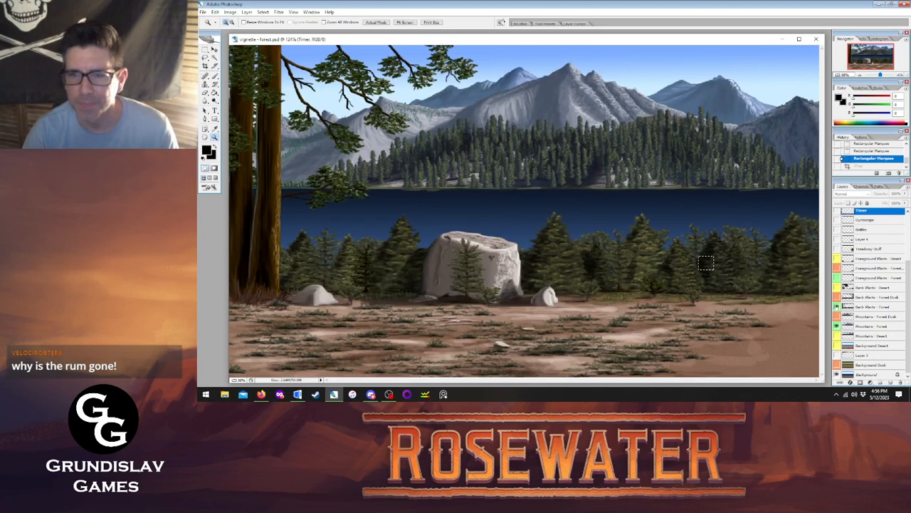
key(l)
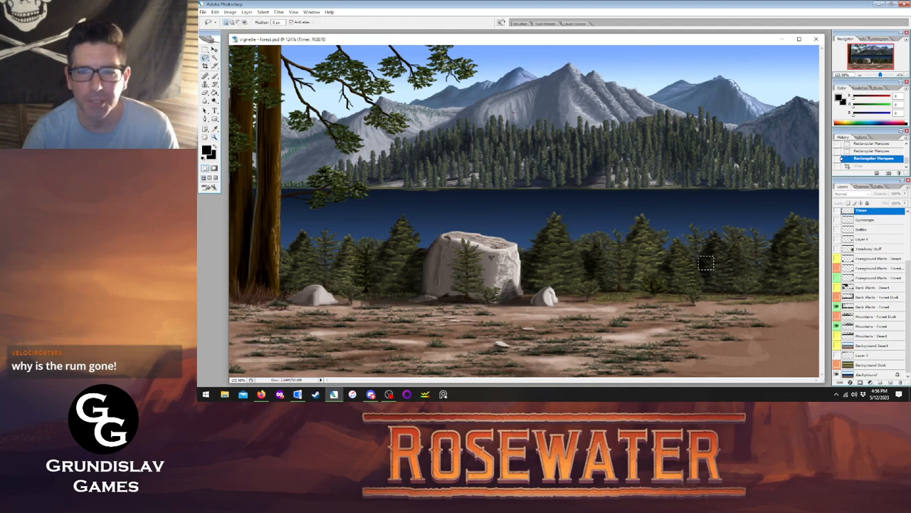
key(ctrl+d)
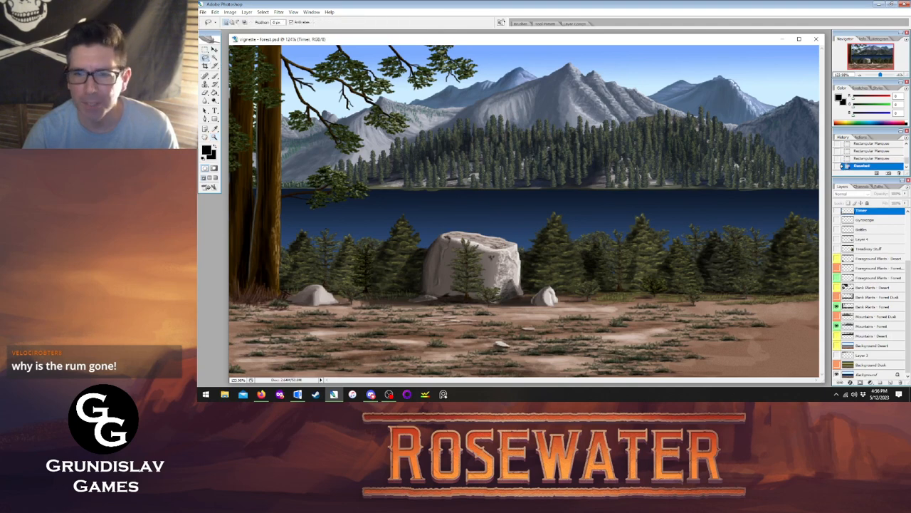
click(837, 278)
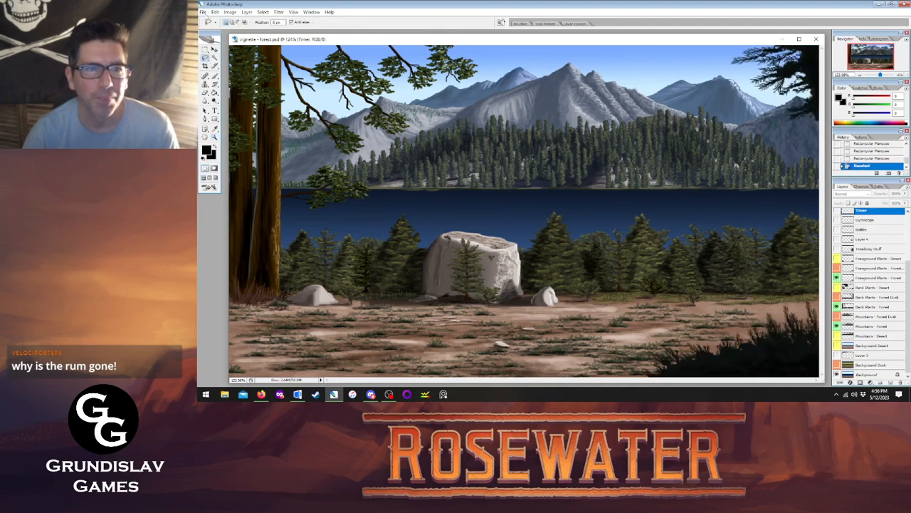
- Save the forest vignette document
click(203, 12)
click(226, 87)
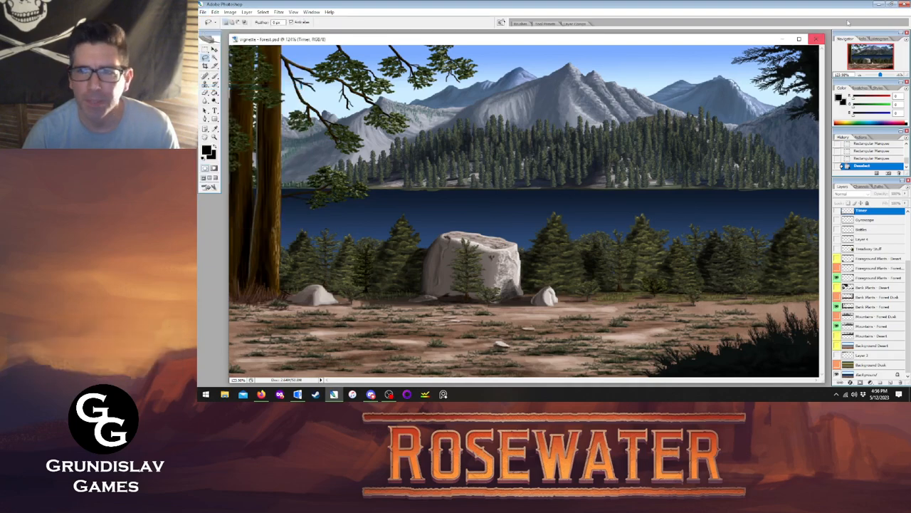
- Close the forest vignette document, put Photoshop away and switch to the AGS Editor
click(817, 40)
click(879, 4)
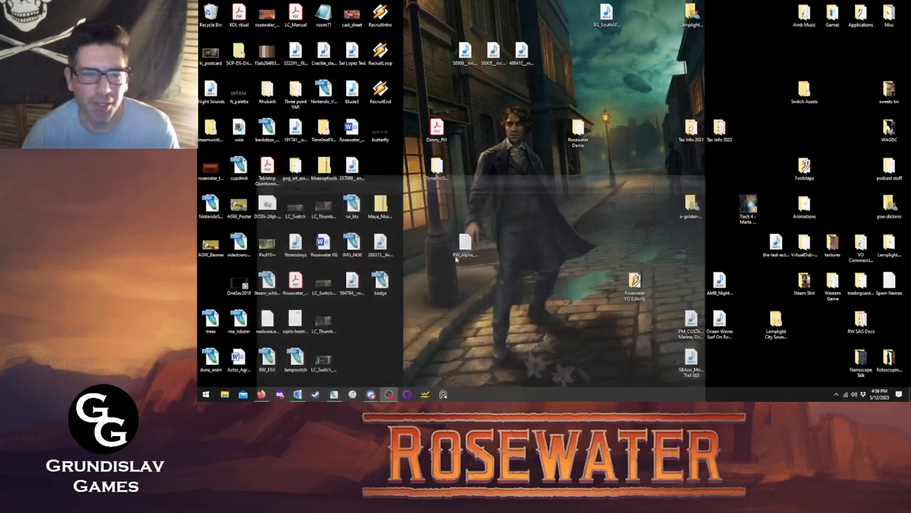
click(298, 393)
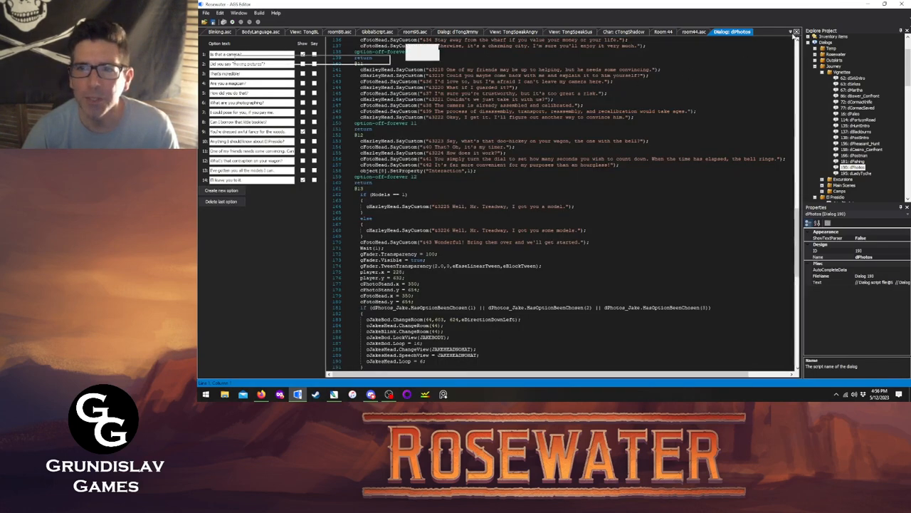
- Close the dPhotos dialog and bring up the project's sprites
click(791, 32)
click(791, 32)
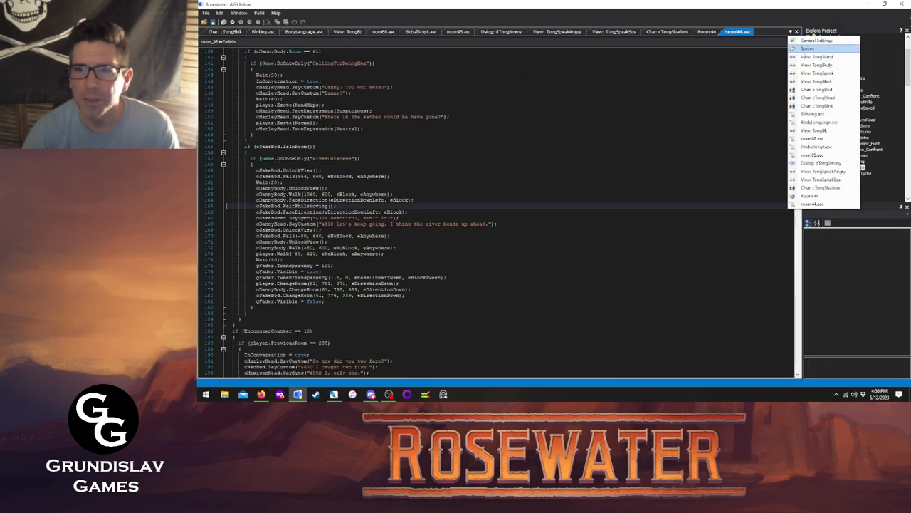
click(806, 49)
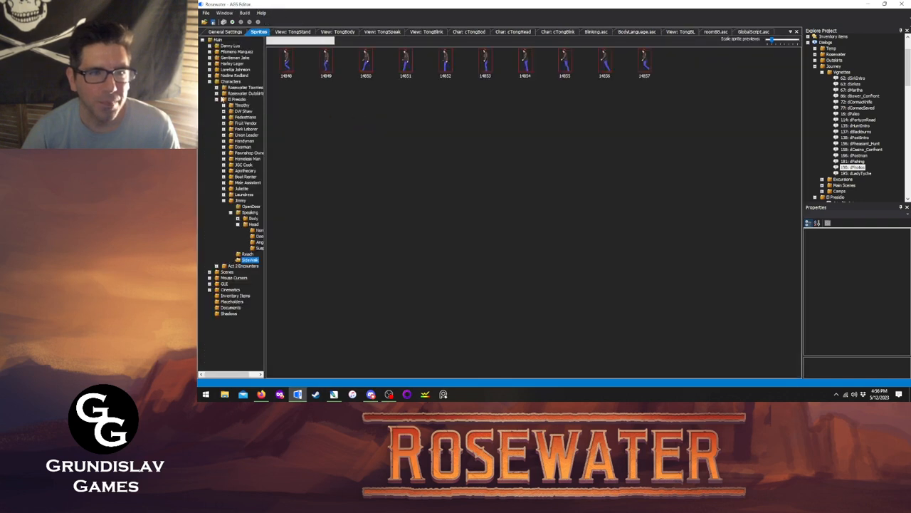
- Collapse the Characters sprite folder and open the Forest subfolder of scene 44's sprites
click(210, 83)
click(210, 87)
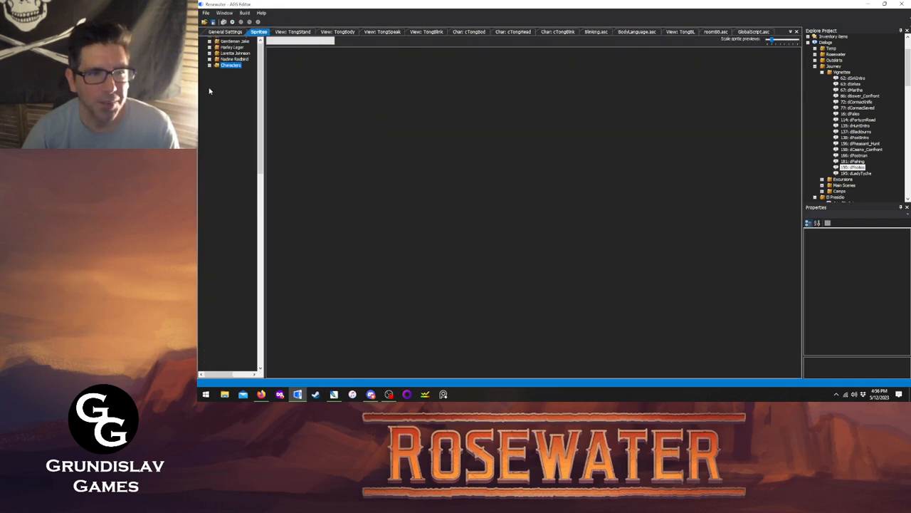
scroll(233, 131, down, 1)
scroll(233, 131, down, 5)
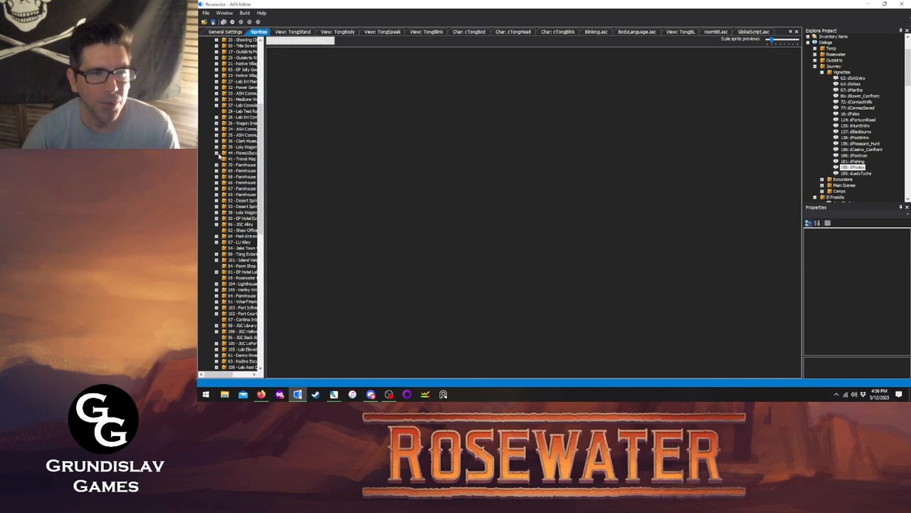
double_click(243, 154)
click(224, 159)
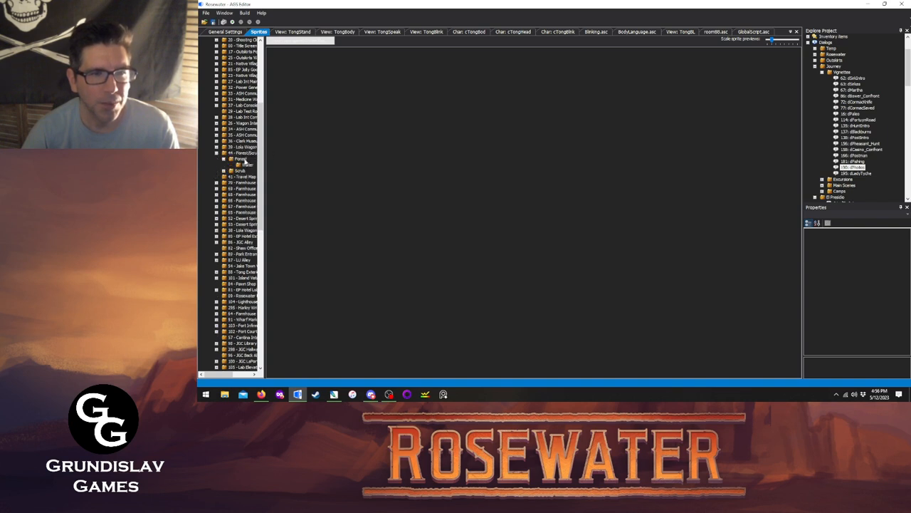
click(242, 160)
- Start importing new sprites and browse to Western Game's Backgrounds, 44 - Journey Vignette Scrub-Forest Riverside, Forest folder
right_click(401, 200)
click(428, 206)
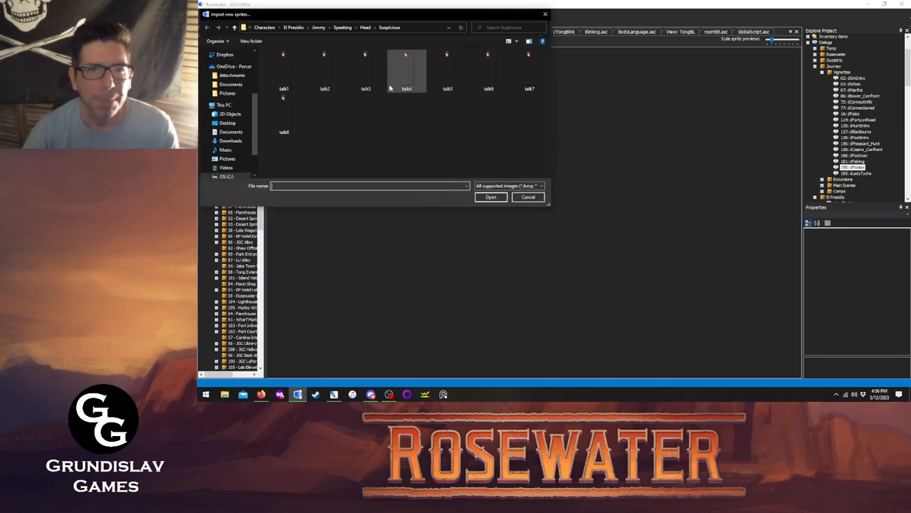
click(264, 27)
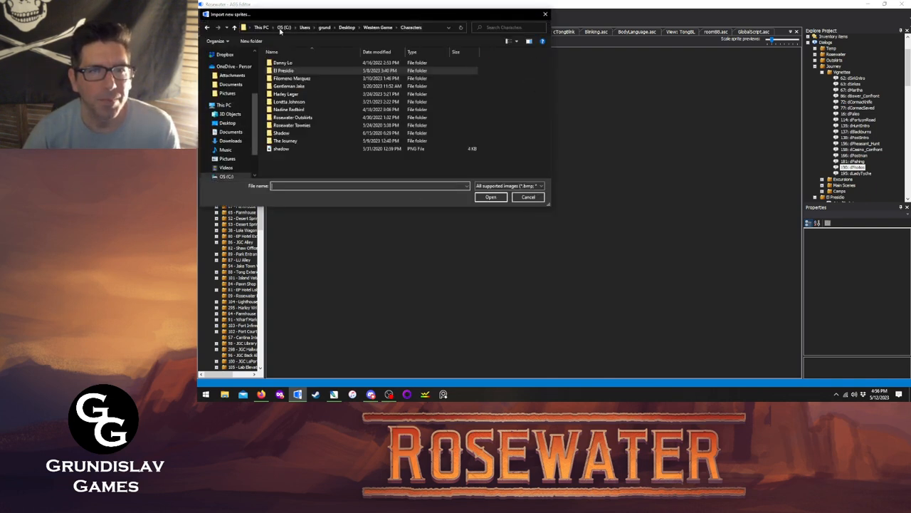
click(376, 28)
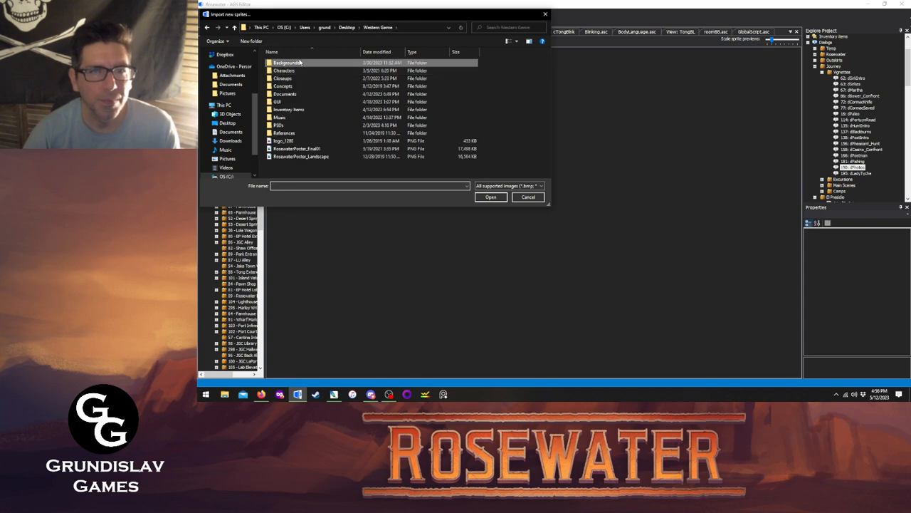
double_click(288, 63)
scroll(318, 102, down, 12)
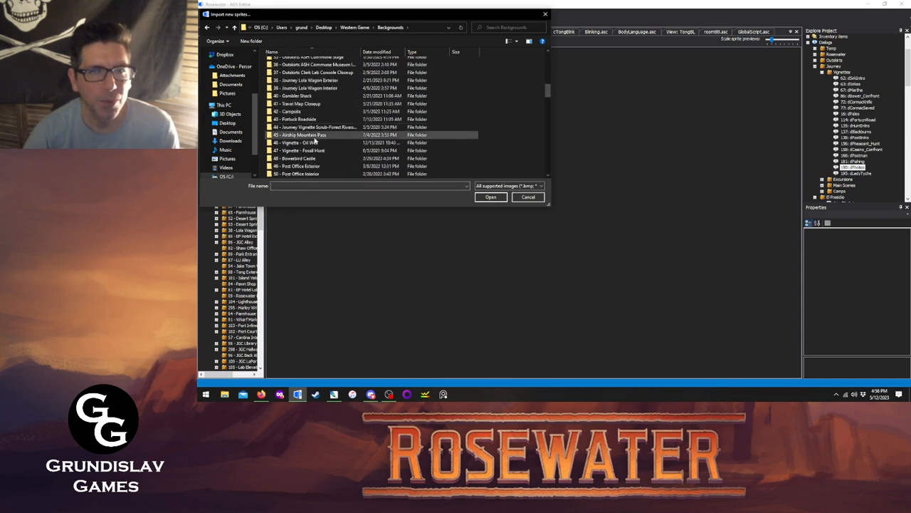
double_click(307, 128)
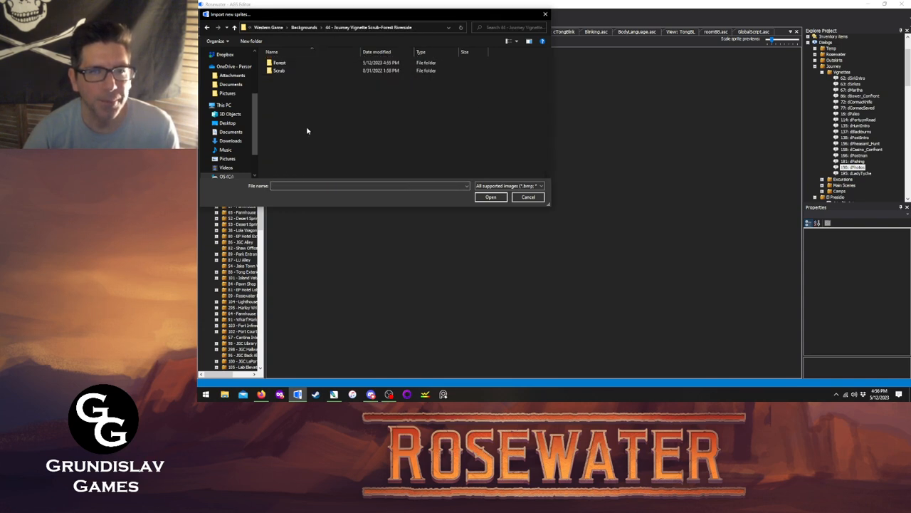
double_click(285, 63)
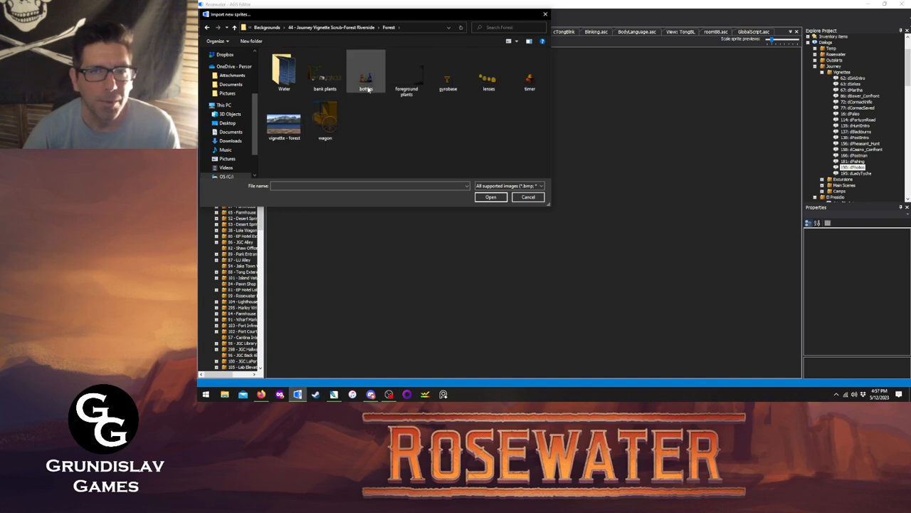
- Import the bottles, gyrobase, lenses, timer and wagon images together as sprites into the Forest folder
click(367, 87)
ctrl+click(448, 74)
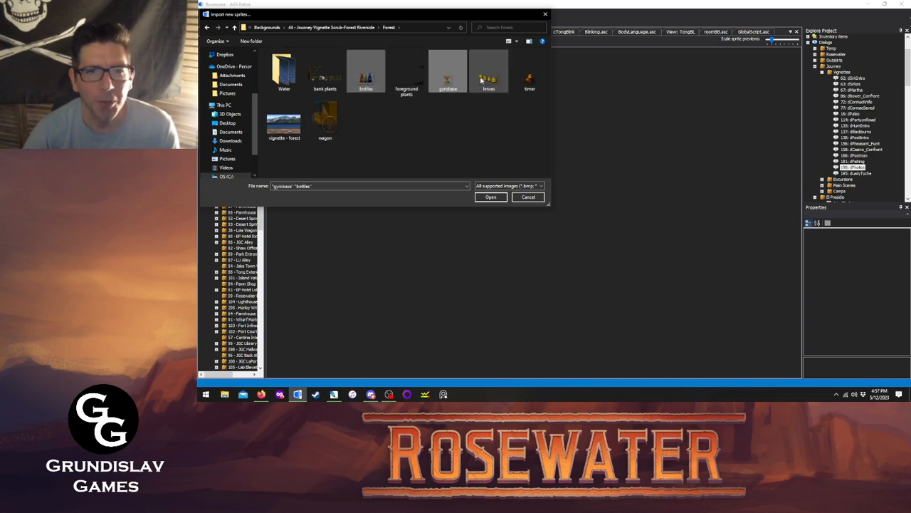
ctrl+click(489, 74)
ctrl+click(529, 74)
ctrl+click(340, 136)
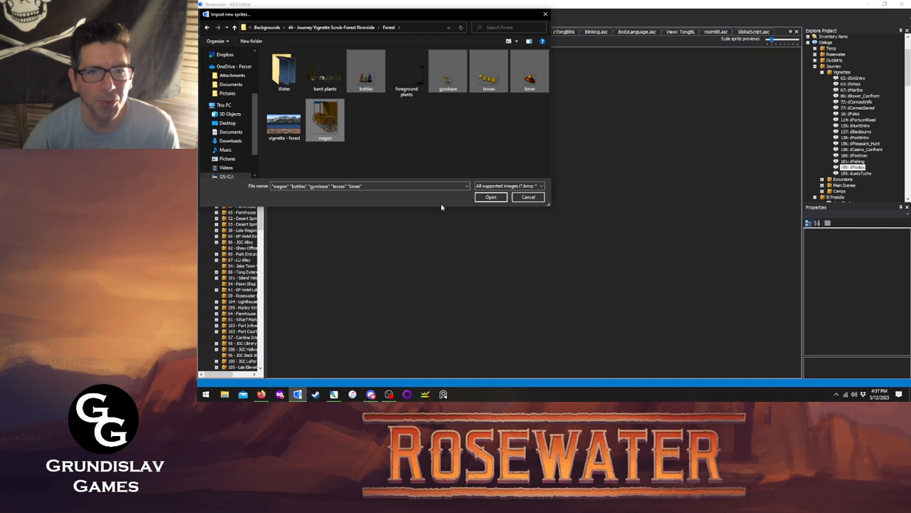
click(491, 198)
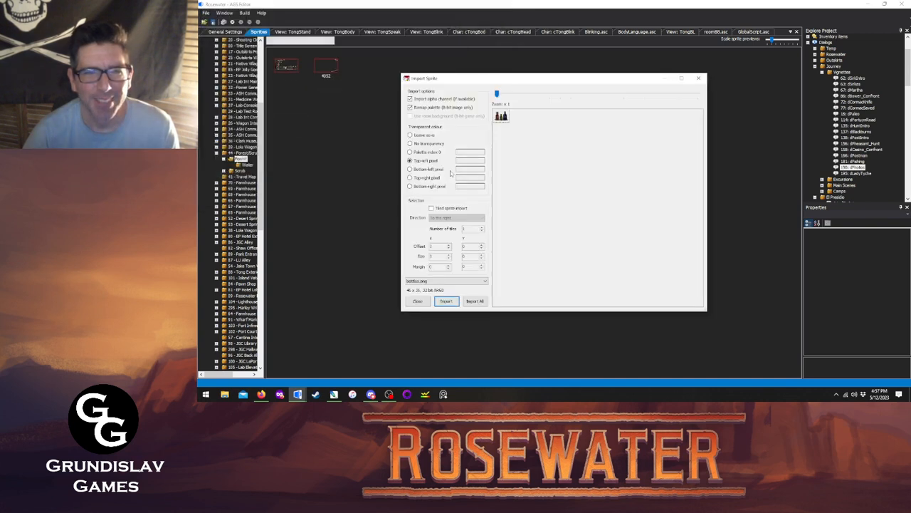
click(475, 301)
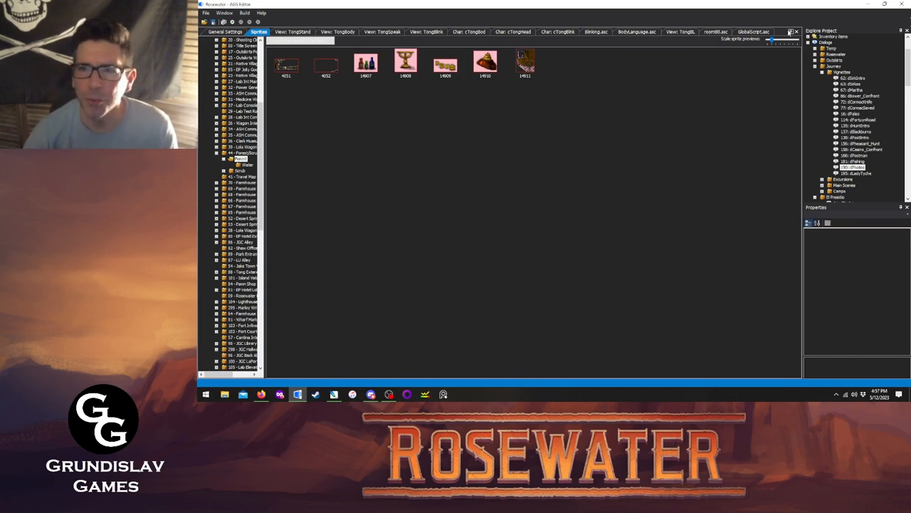
- Bring up Room 44 and switch it to editing walkable areas
click(790, 32)
click(812, 197)
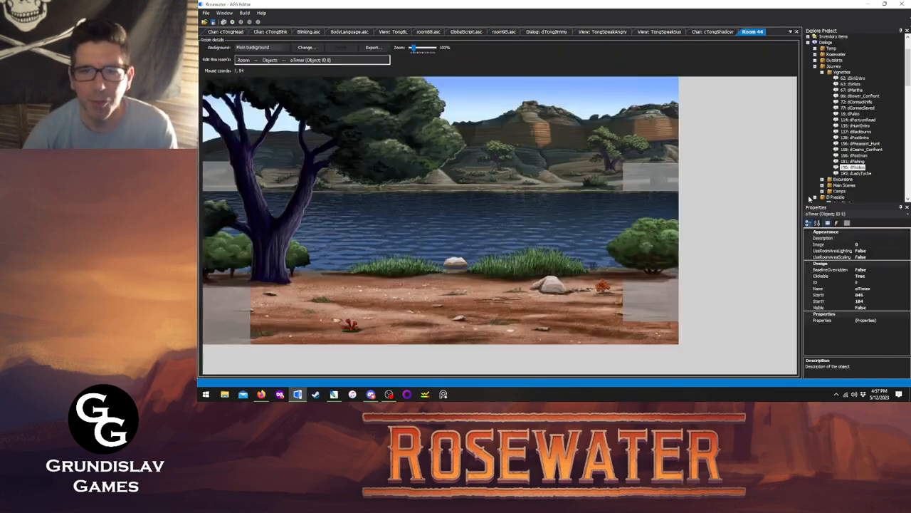
click(255, 60)
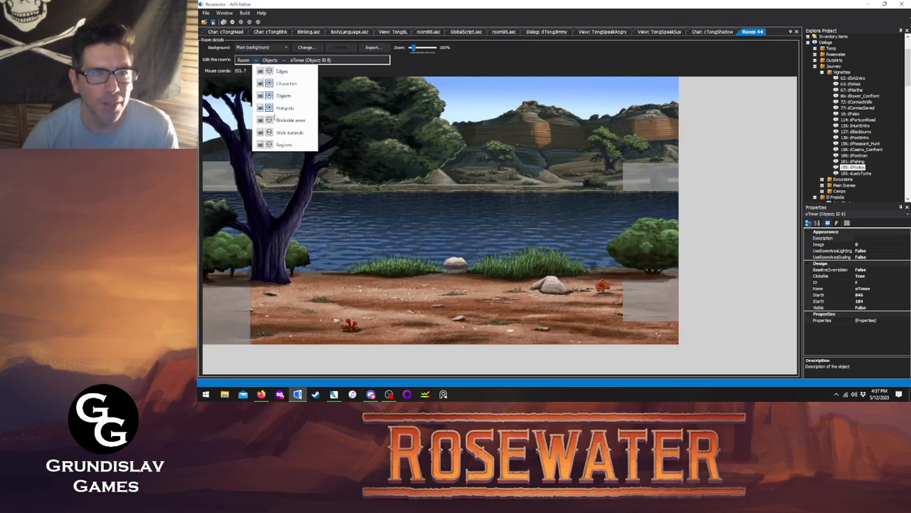
click(273, 119)
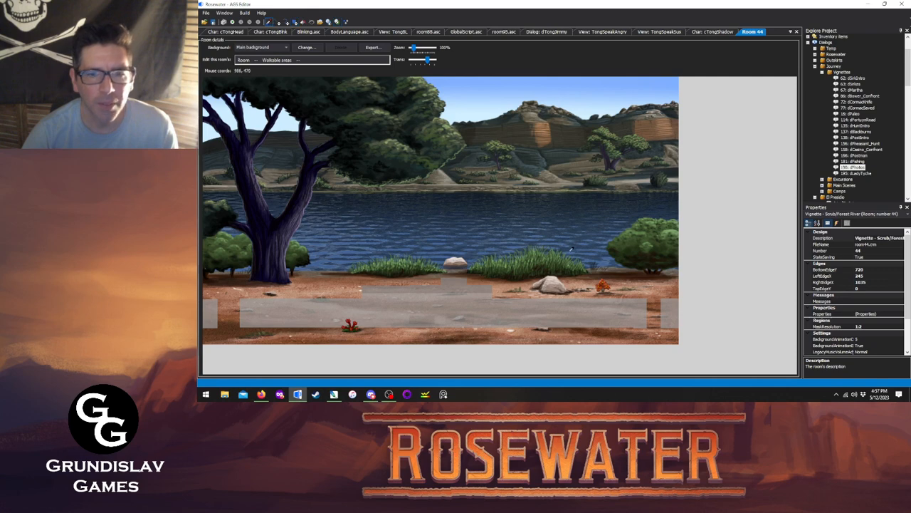
- Go through Room 44's walkable areas 1 to 5 to examine the ground each one covers
click(592, 308)
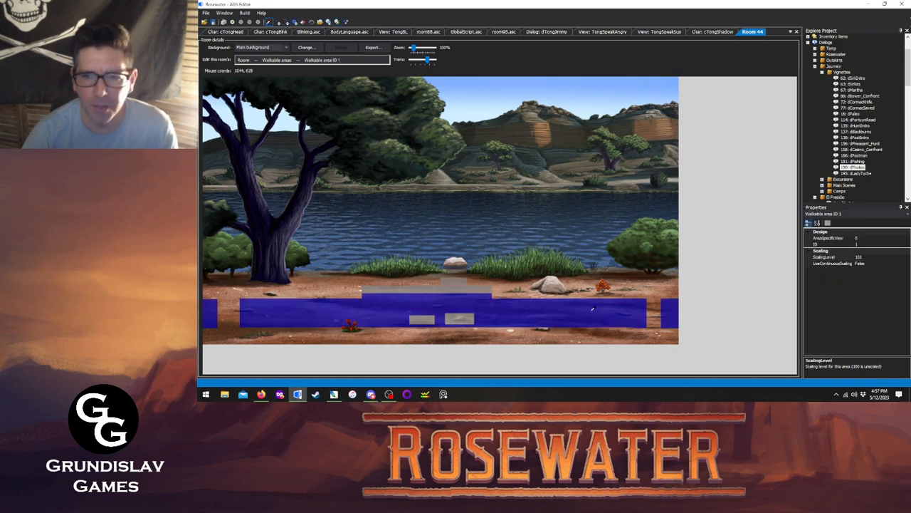
click(832, 214)
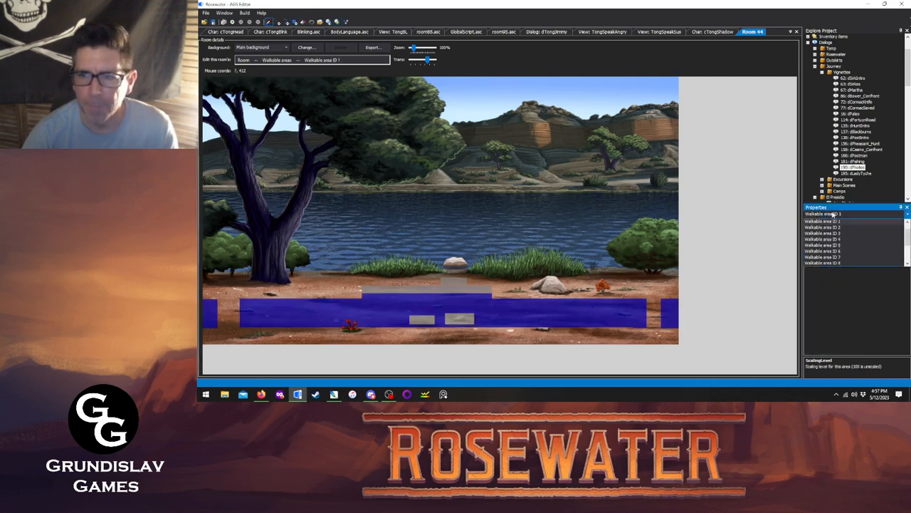
click(843, 226)
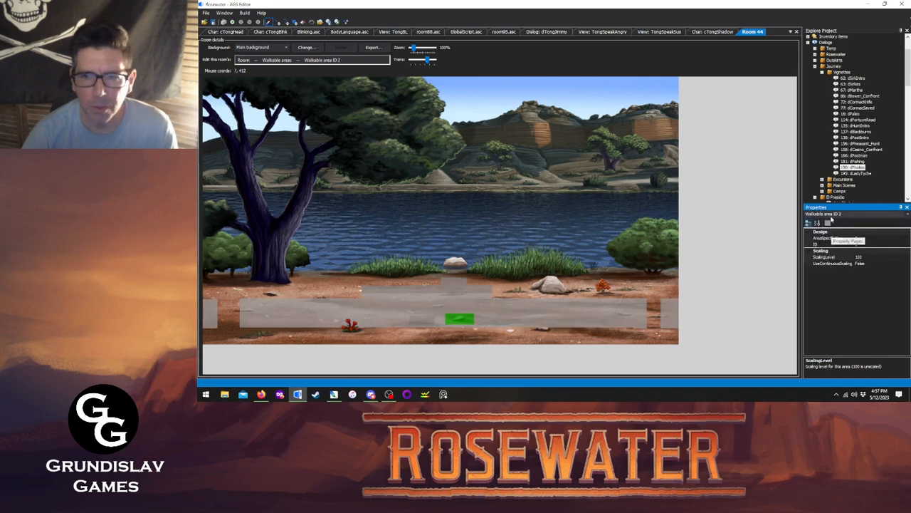
click(832, 214)
click(830, 227)
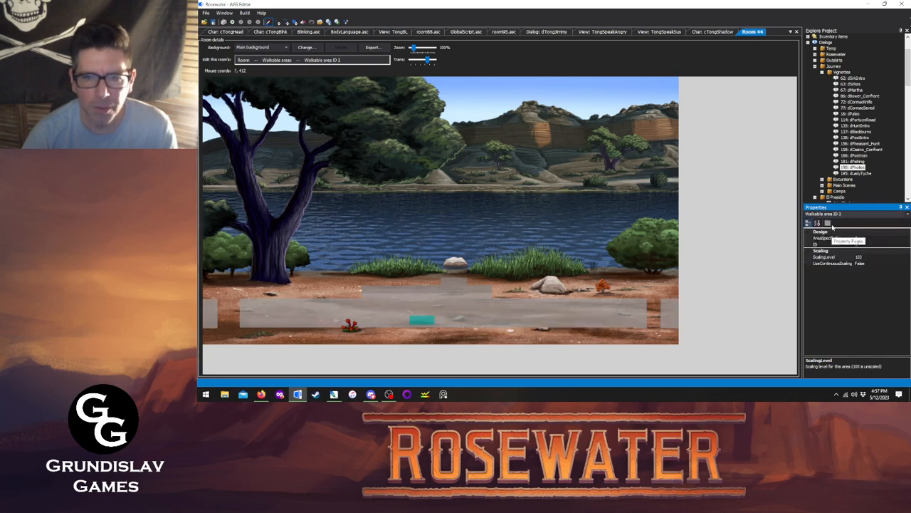
click(833, 215)
click(832, 226)
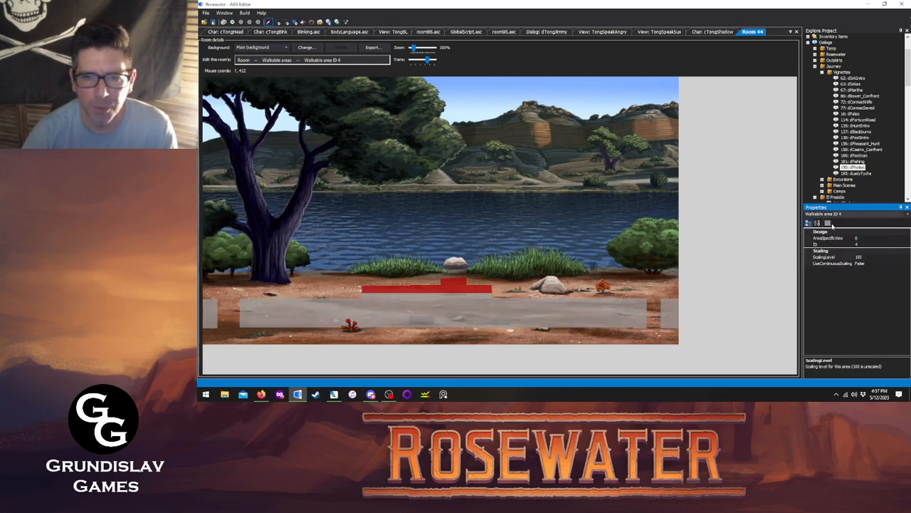
click(831, 214)
click(831, 229)
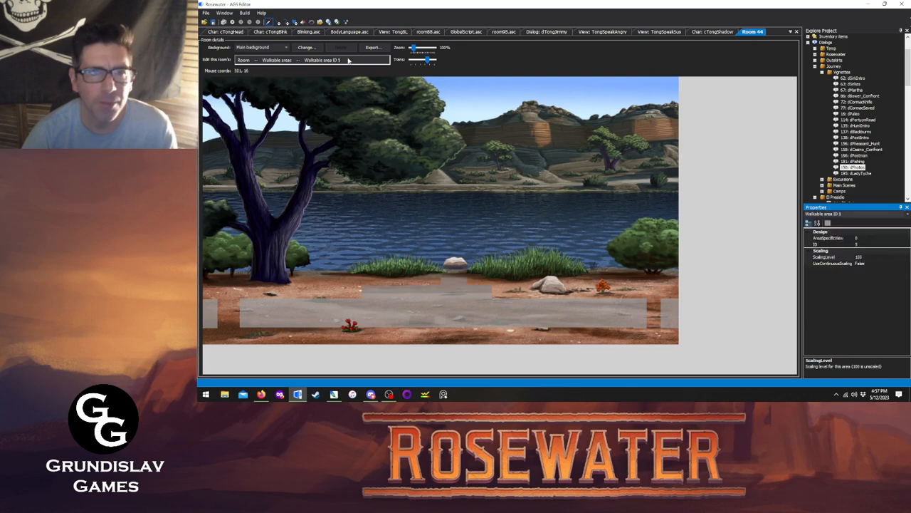
click(277, 22)
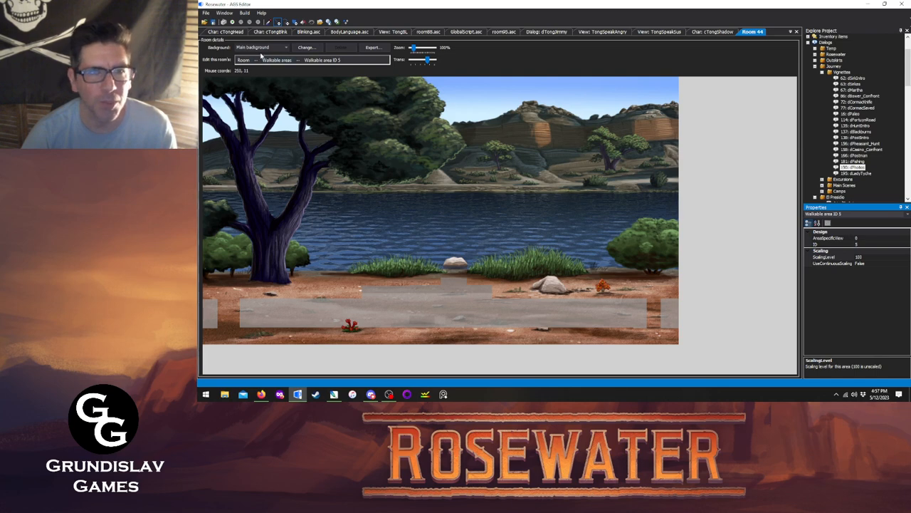
- Display Background 1 in Room 44 and switch to editing the room's objects
click(285, 48)
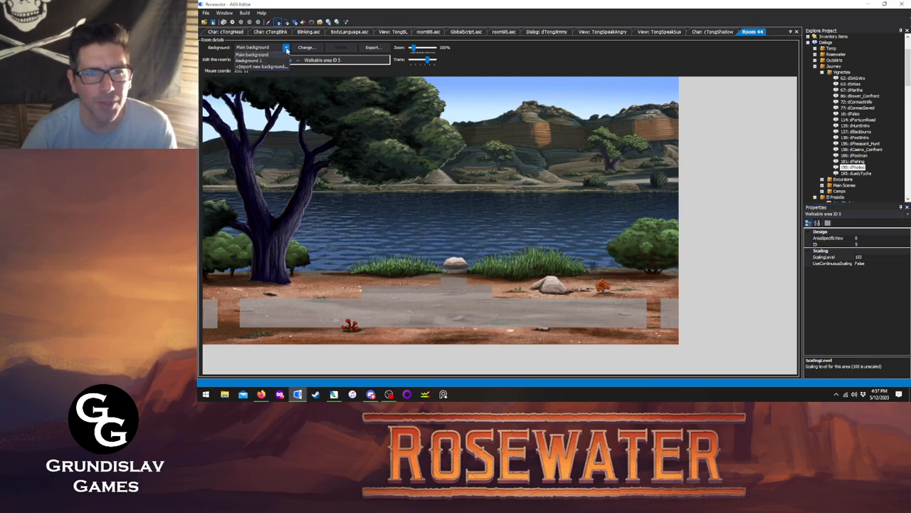
click(265, 61)
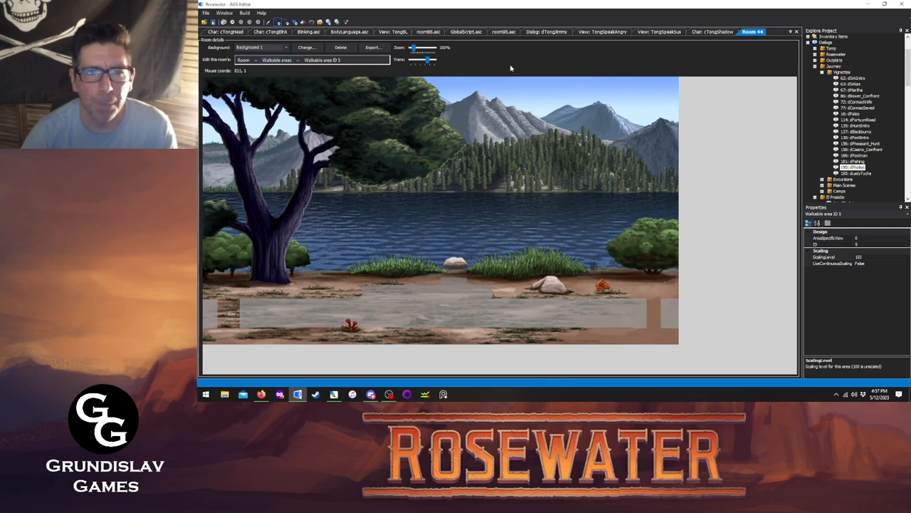
click(245, 60)
click(282, 96)
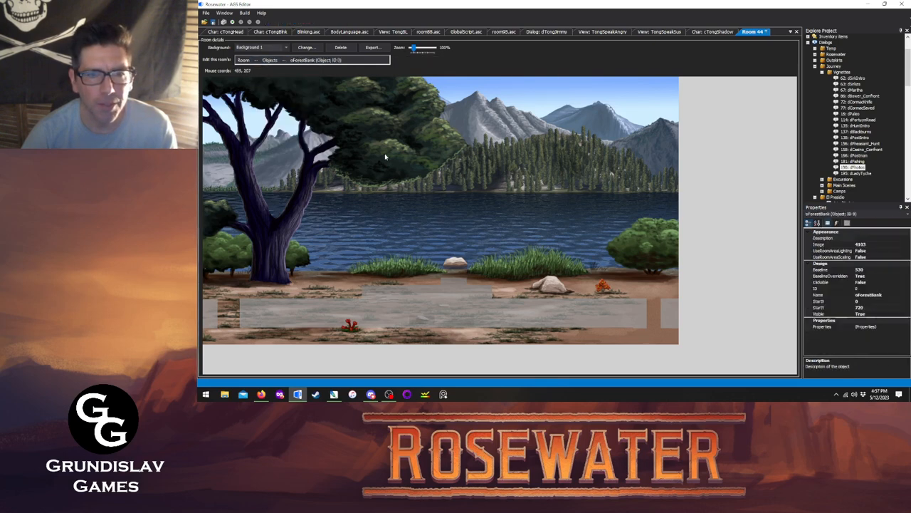
- Set the image of the oForestBank object to sprite 4051 from the Forest folder
click(883, 245)
click(907, 245)
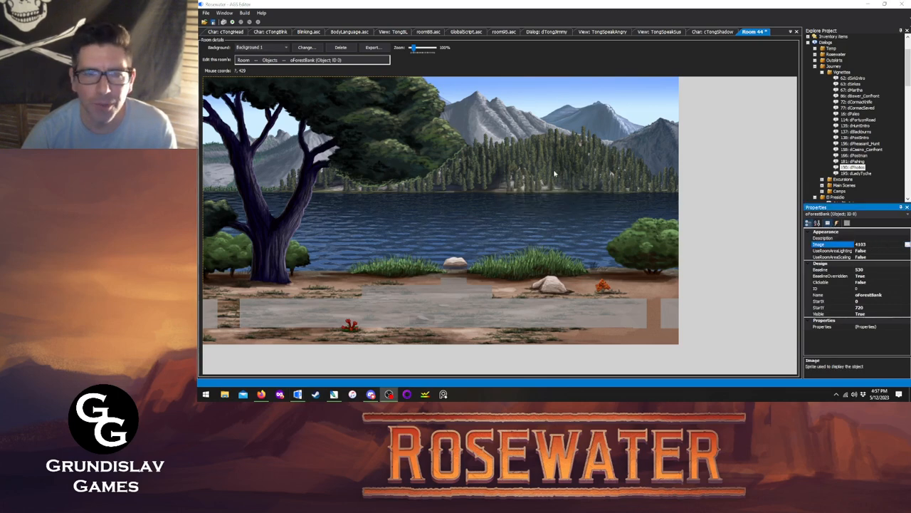
click(478, 240)
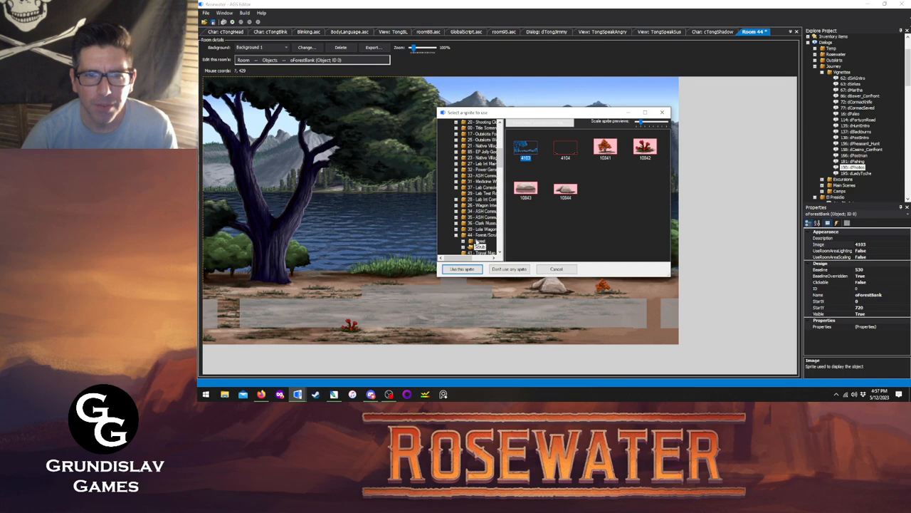
double_click(524, 147)
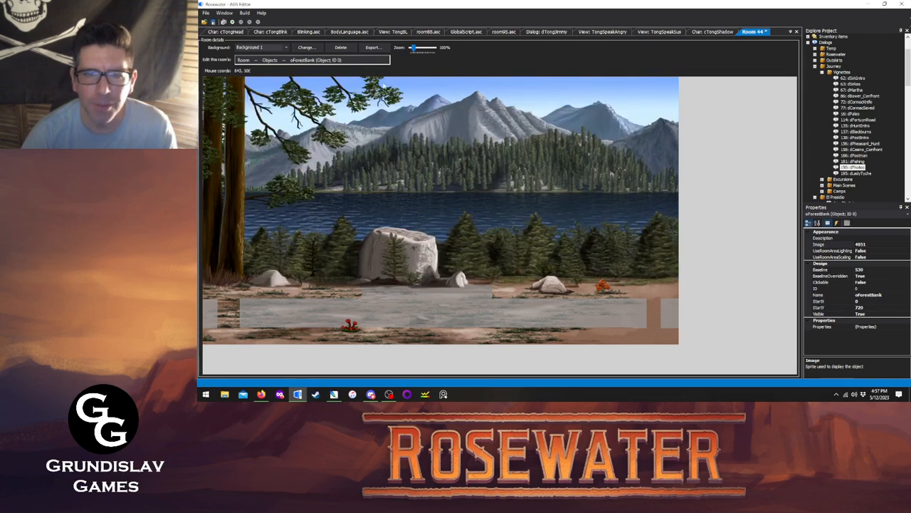
- Add a new object to Room 44 and name it oWagon
right_click(506, 143)
click(531, 145)
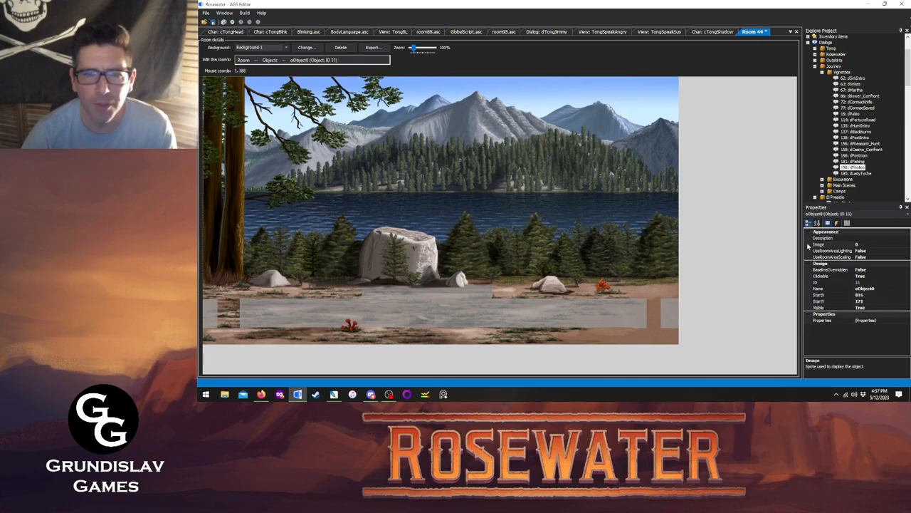
click(883, 287)
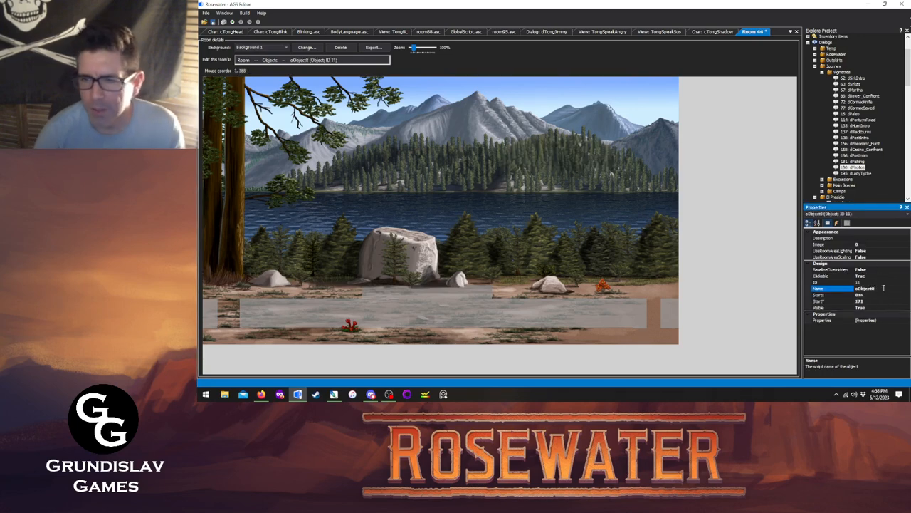
key(BackSpace)
key(BackSpace)
key(BackSpace)
key(BackSpace)
key(BackSpace)
key(BackSpace)
key(BackSpace)
text(Wagon)
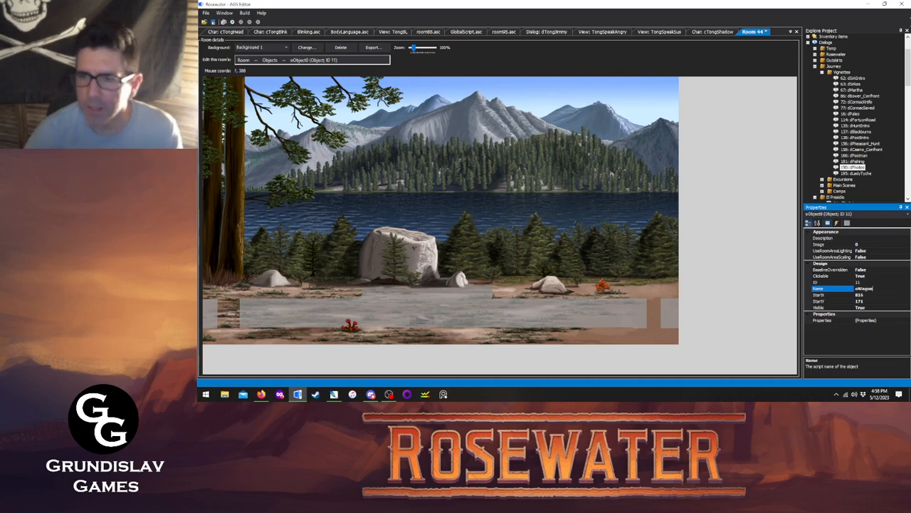
- Set the oWagon object's Visible and Clickable properties to False
click(884, 309)
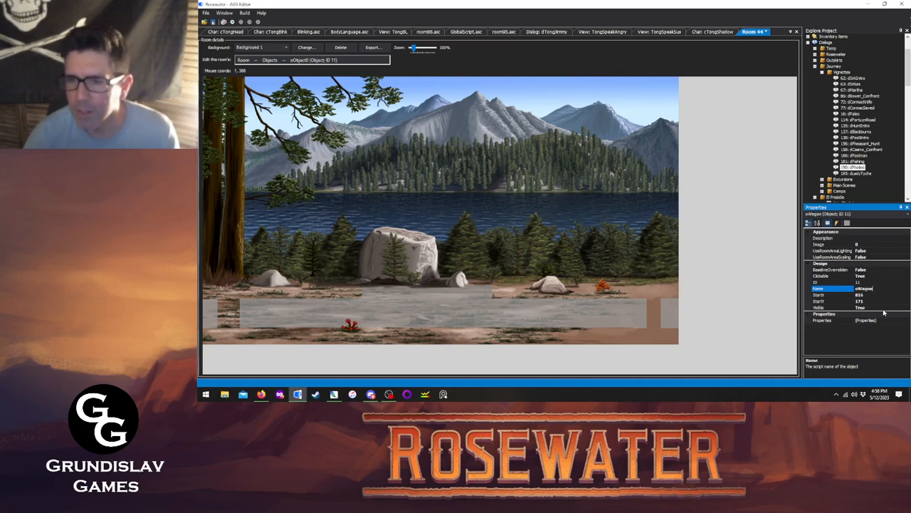
click(907, 308)
click(864, 319)
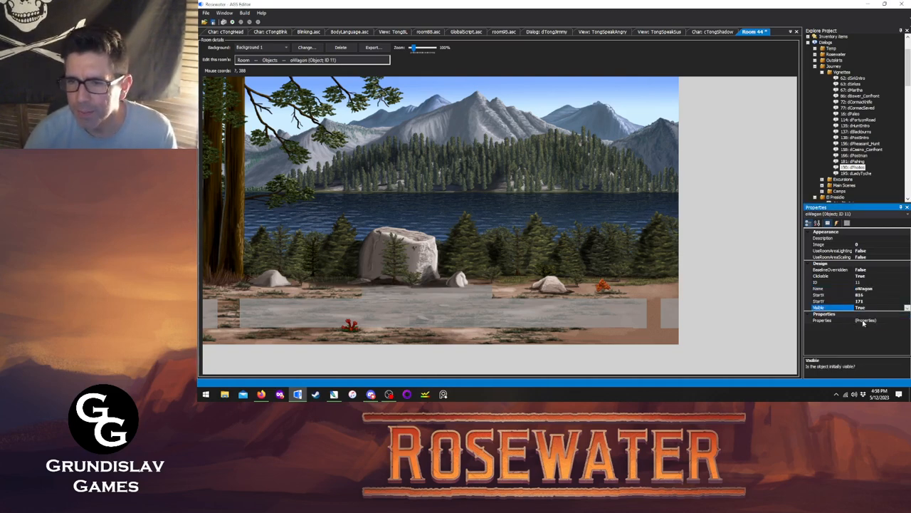
click(875, 276)
click(905, 275)
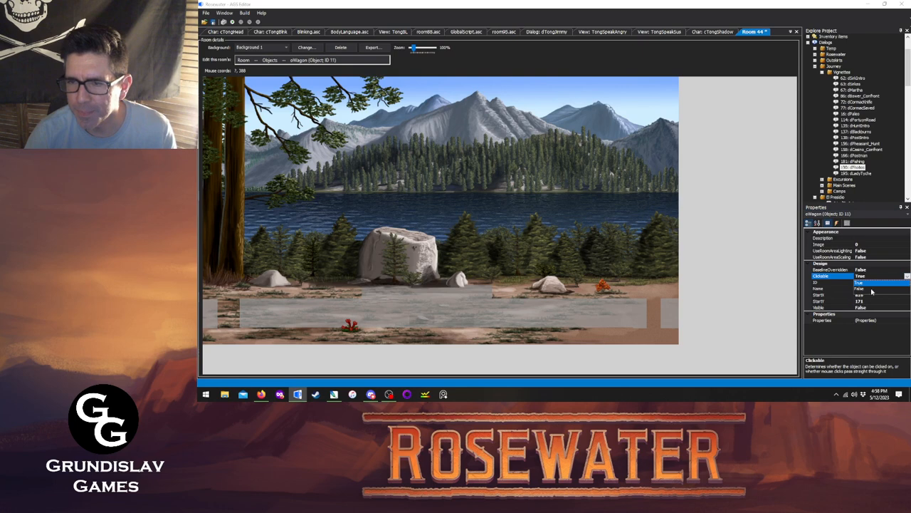
click(875, 288)
- Set the image of the oWagon object to sprite 14911 from the Forest folder
click(873, 245)
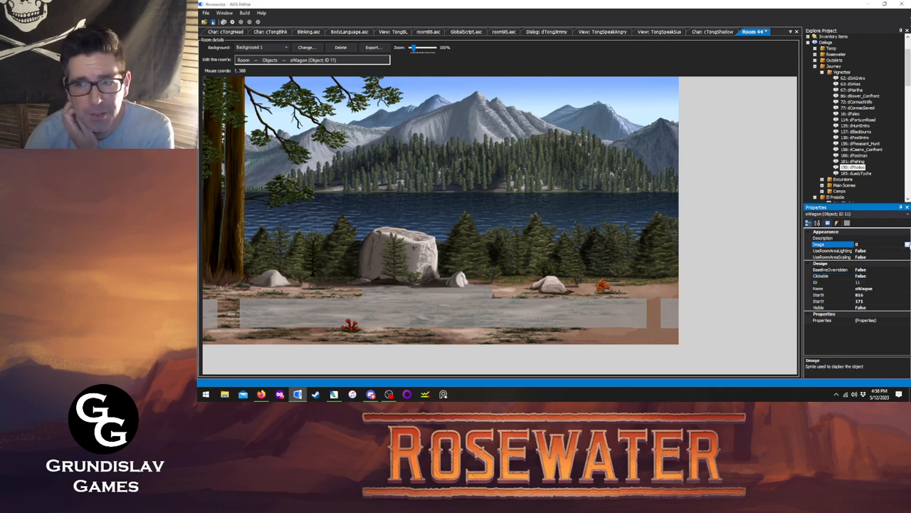
click(906, 244)
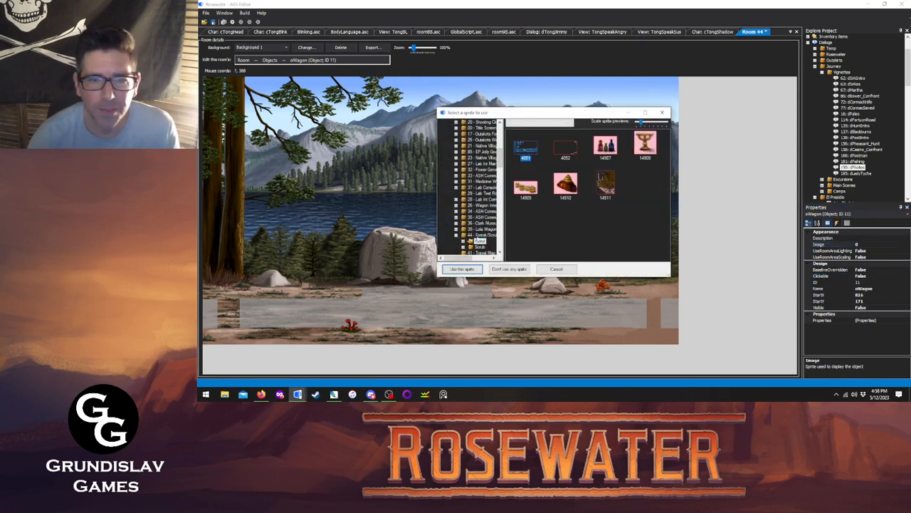
click(606, 187)
click(662, 113)
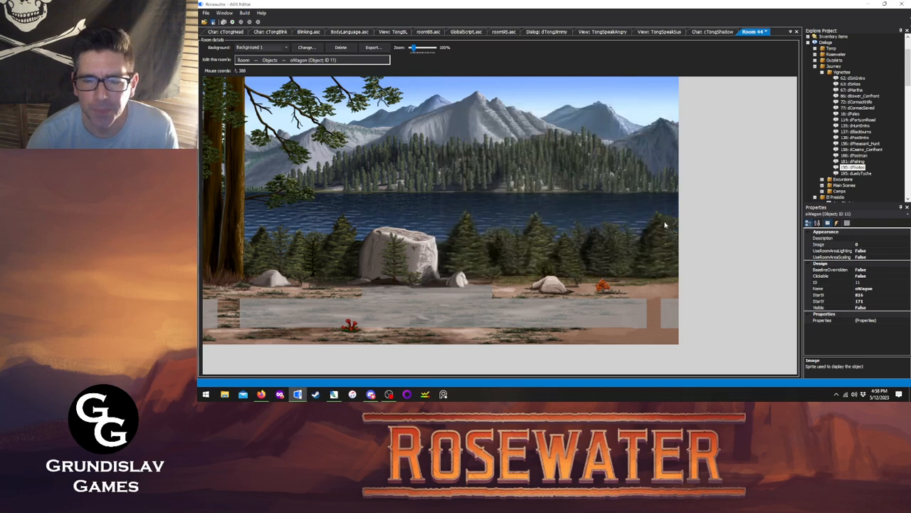
- Restore the StartX of the oForestBank object to 0
click(575, 102)
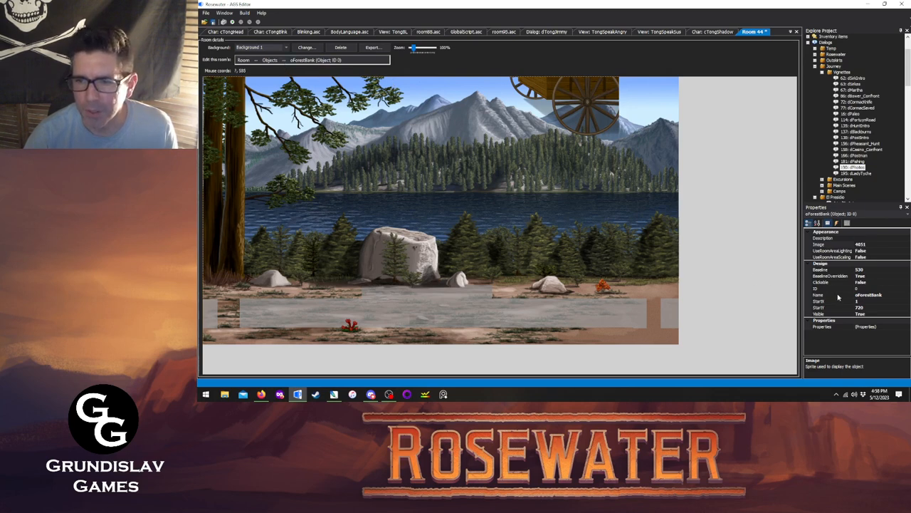
click(860, 301)
key(BackSpace)
text(0)
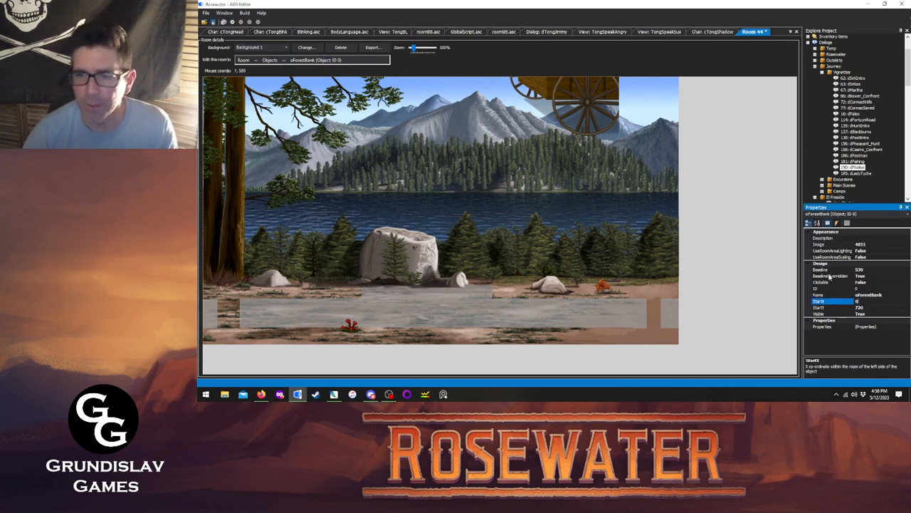
- Hide the forest bank in the editor and move oWagon onto the riverbank's right end, at StartX 975 and StartY 720
click(283, 62)
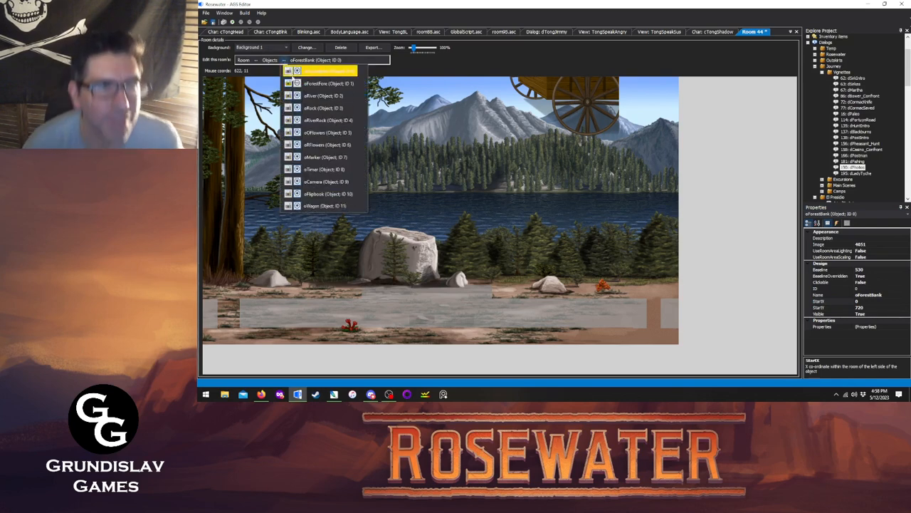
click(288, 83)
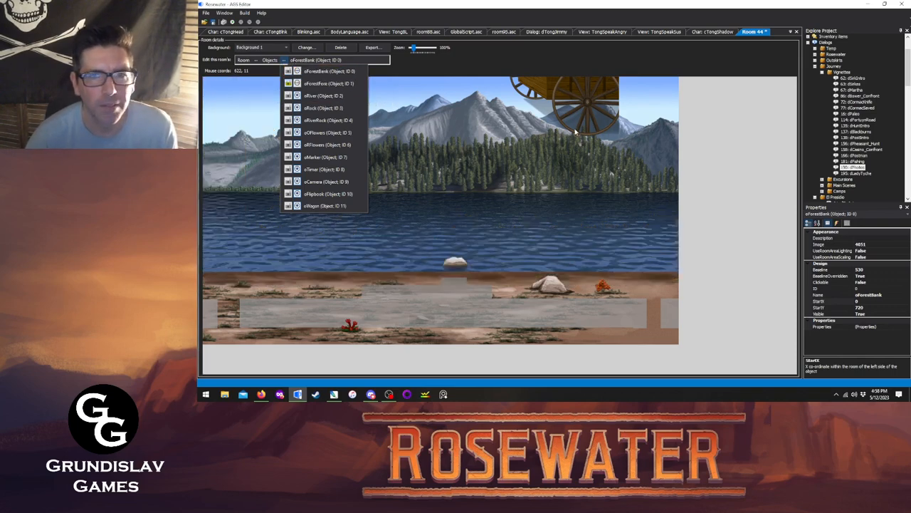
click(569, 113)
drag(569, 114, 623, 311)
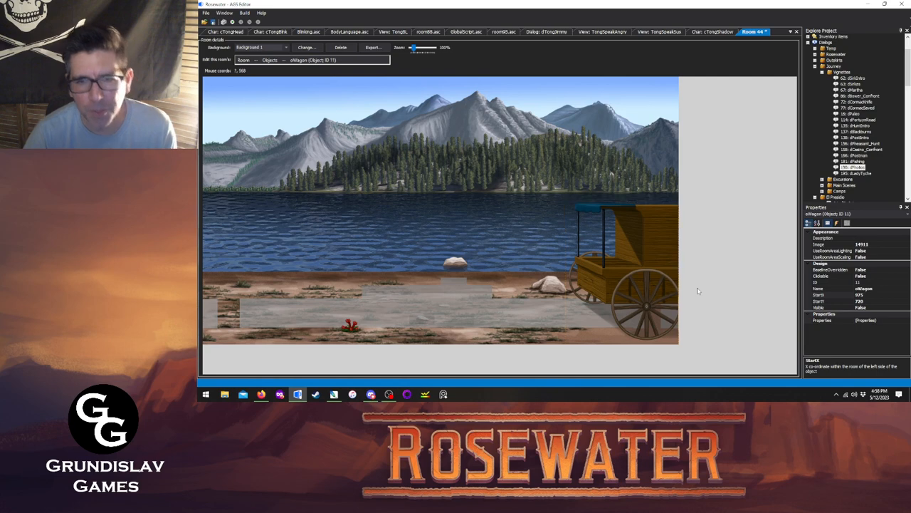
- Using walkable area ID 5, draw a stepped boundary of connected lines across the existing path just before the wagon's front wheel
click(258, 61)
click(285, 119)
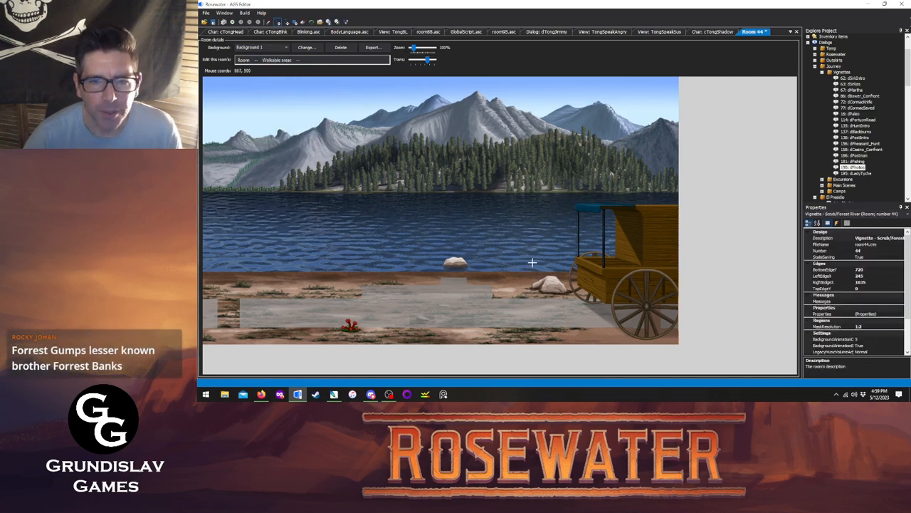
click(840, 215)
click(839, 257)
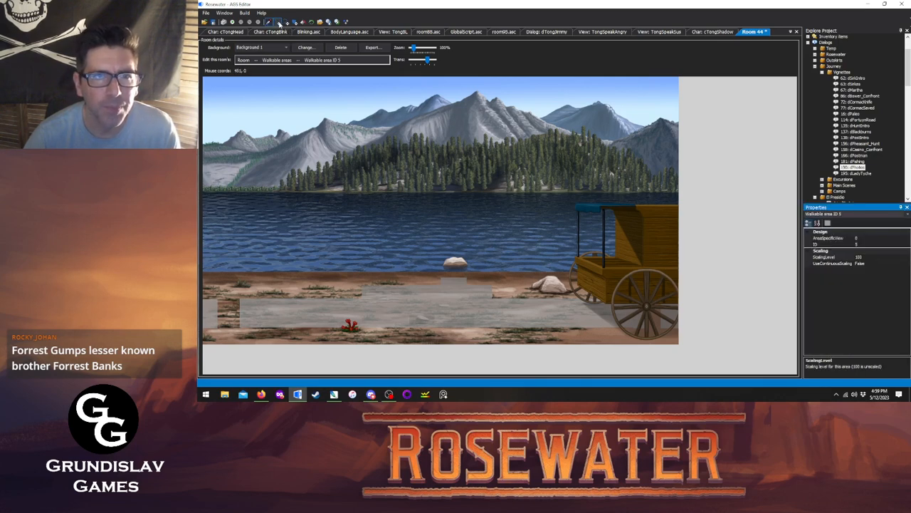
click(279, 22)
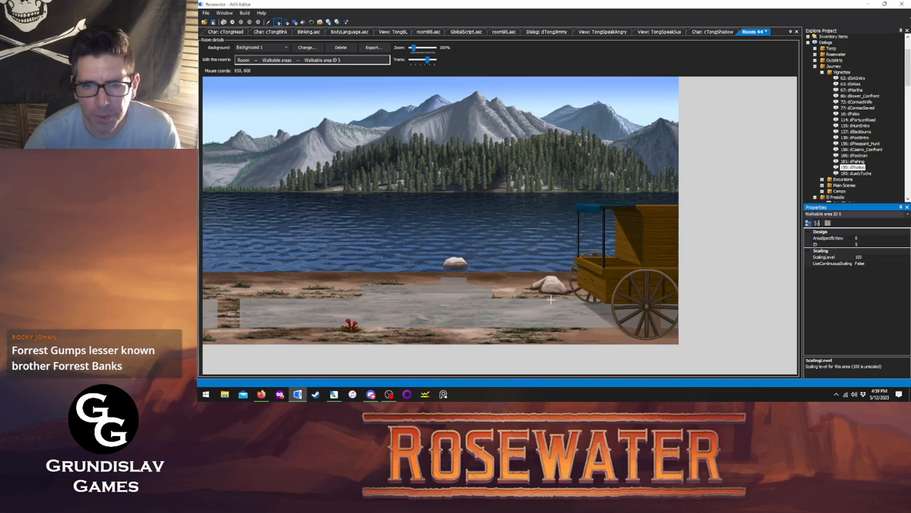
drag(547, 299, 550, 312)
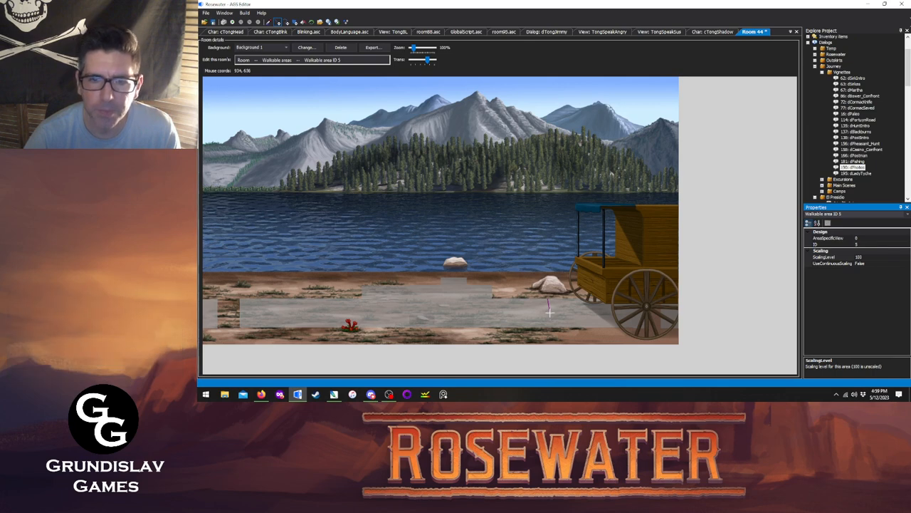
click(548, 311)
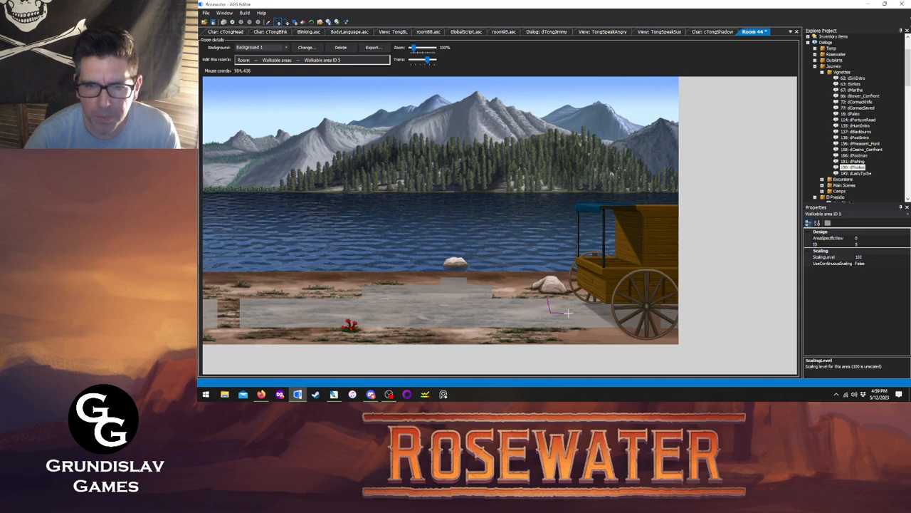
click(568, 313)
click(569, 325)
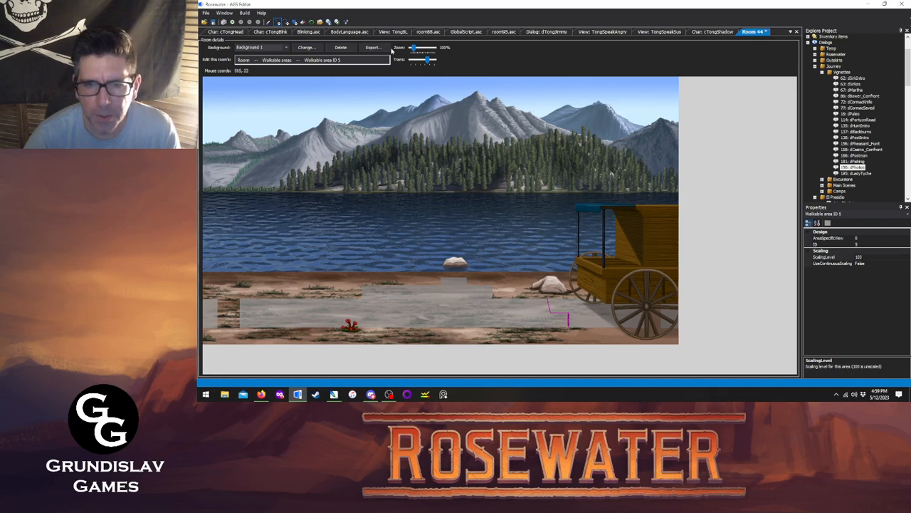
- Fill the path section beneath the wagon with walkable area 5 and save the game
click(303, 22)
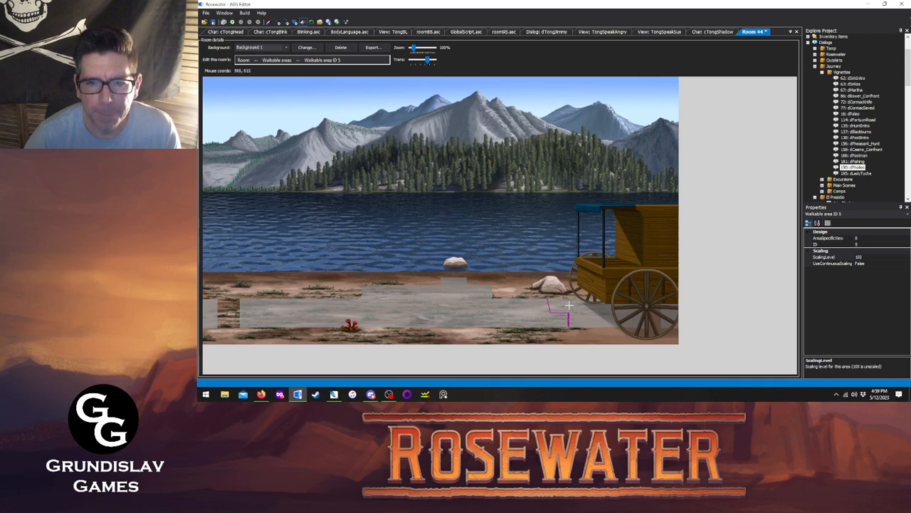
click(568, 306)
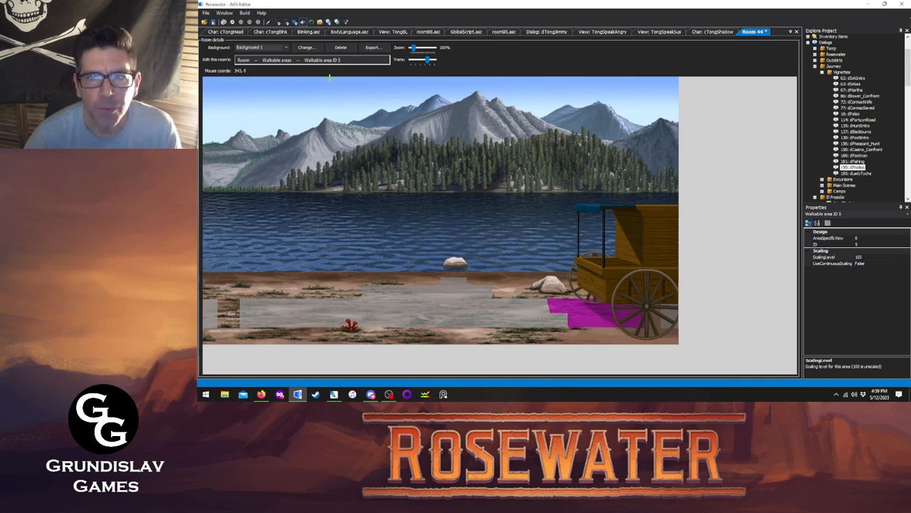
click(212, 23)
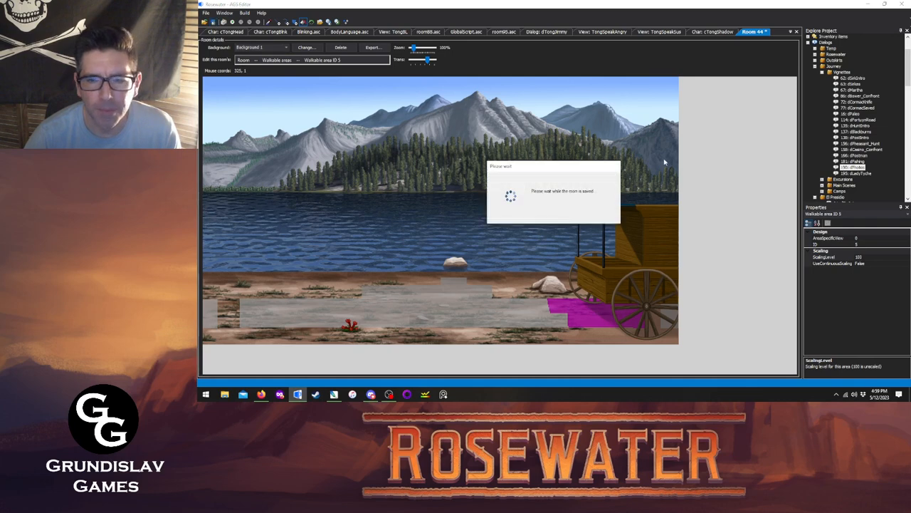
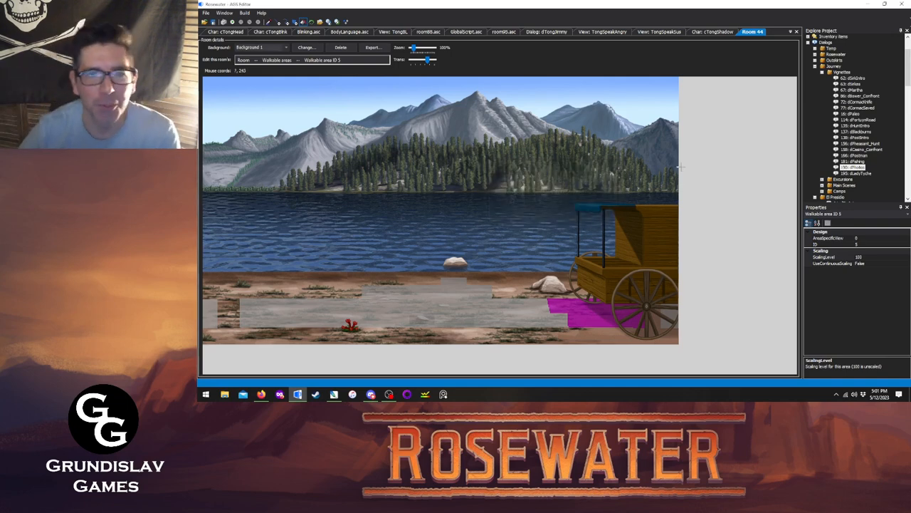
- Review the game statistics for sprite, view, character and dialog totals
click(247, 14)
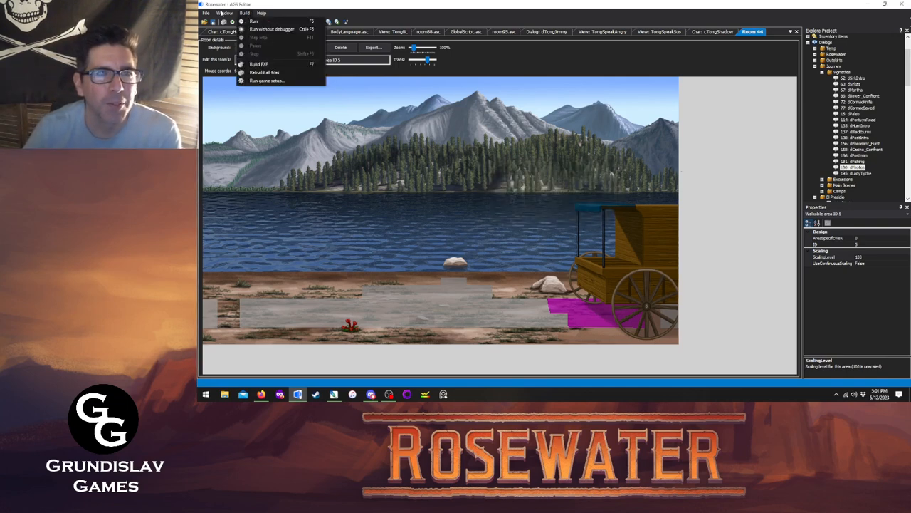
mouse_move(206, 15)
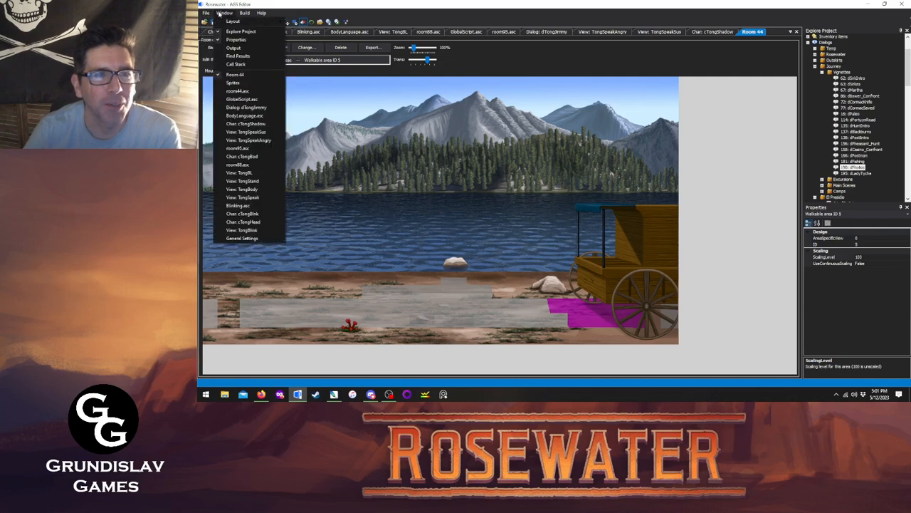
mouse_move(244, 14)
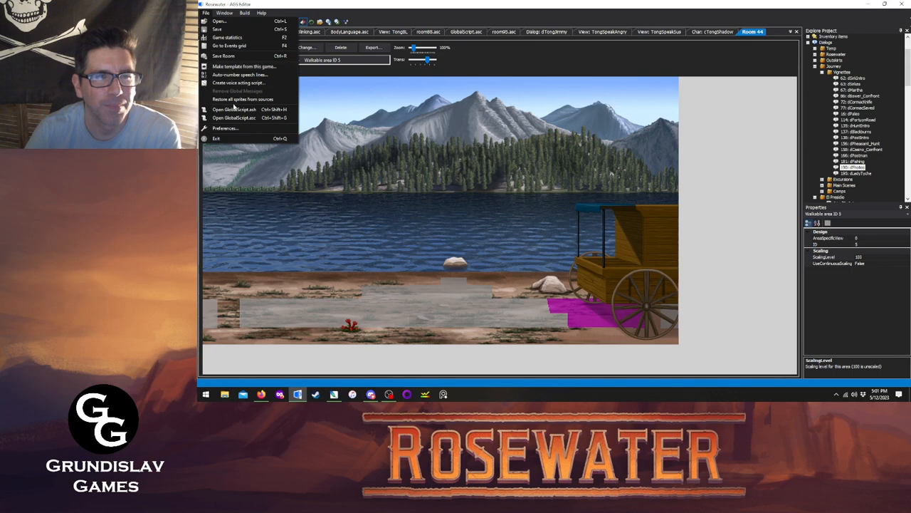
click(226, 37)
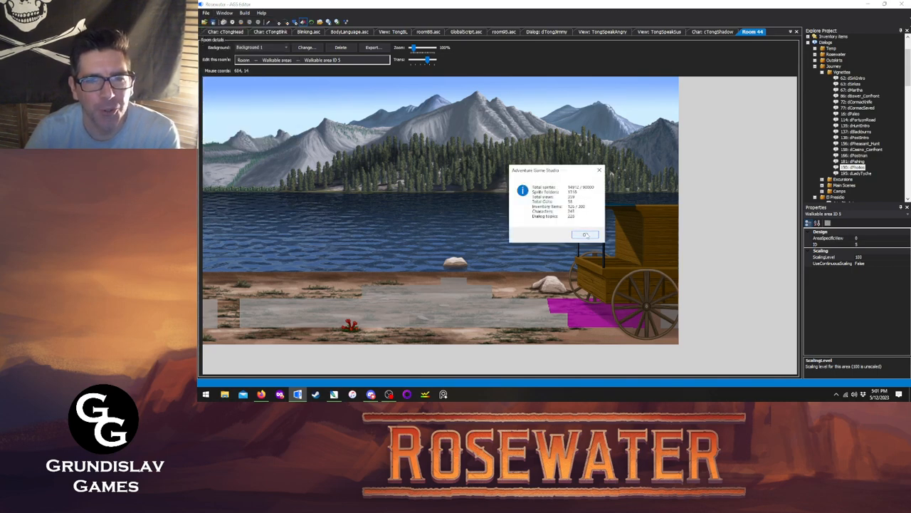
click(585, 234)
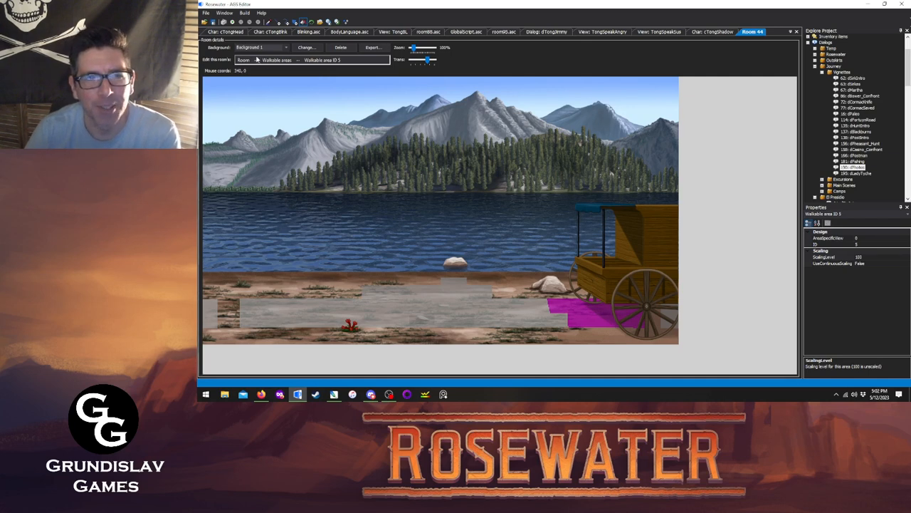
- Return to editing Room 44's objects, add a new object near the wagon and name it oBottles
click(257, 59)
click(285, 95)
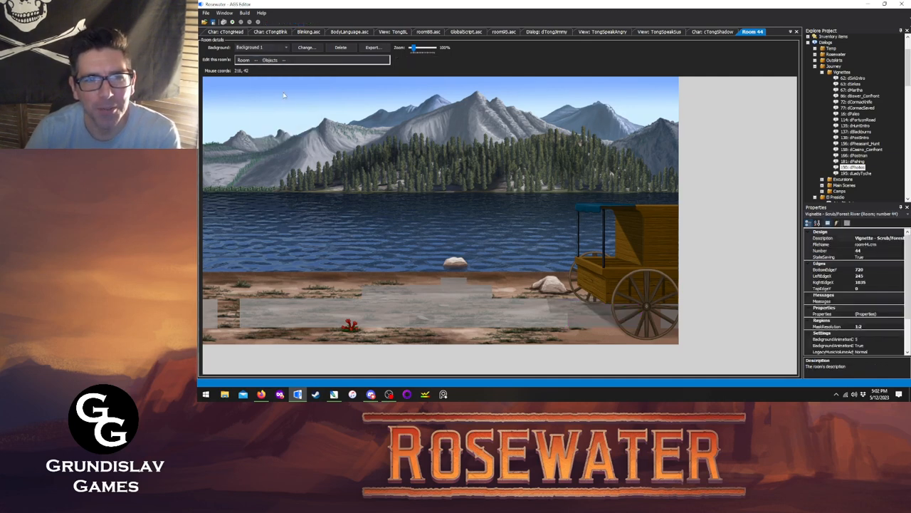
right_click(527, 250)
click(551, 262)
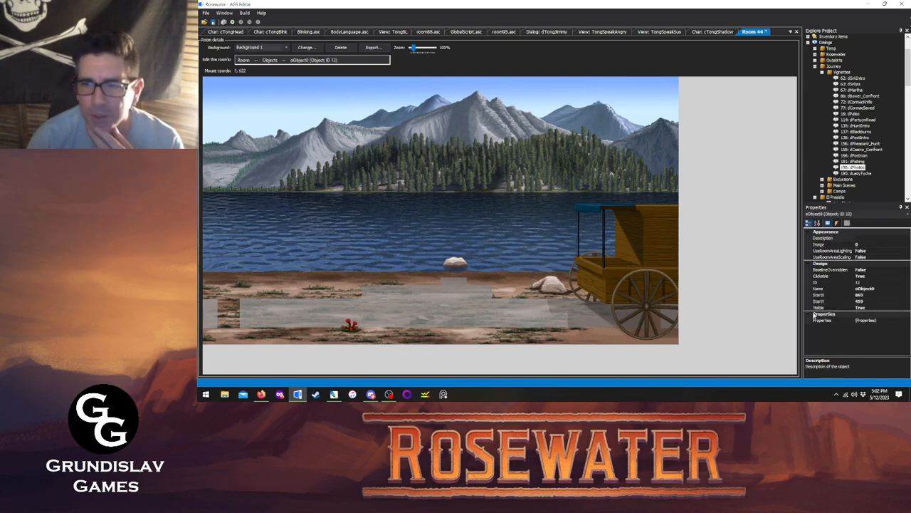
click(878, 288)
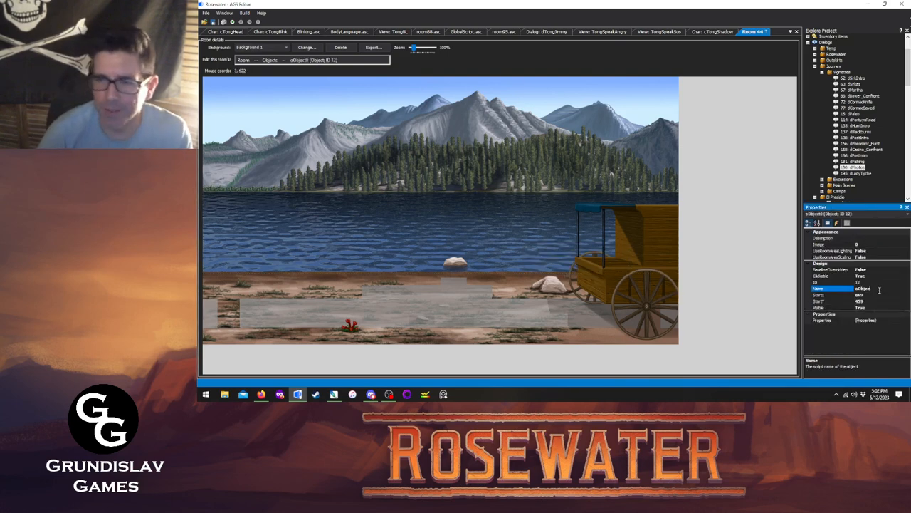
text(Rocks)
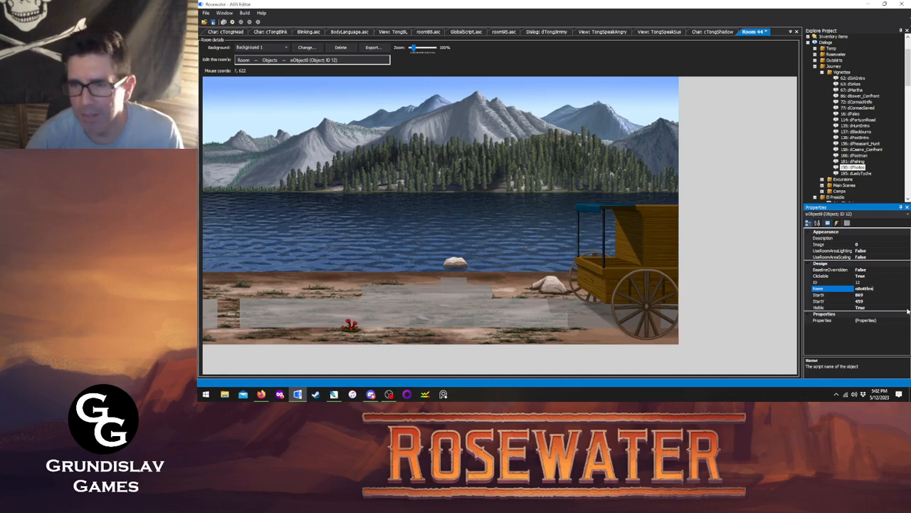
- Make the oBottles object initially invisible by setting its Visible property to False
click(907, 309)
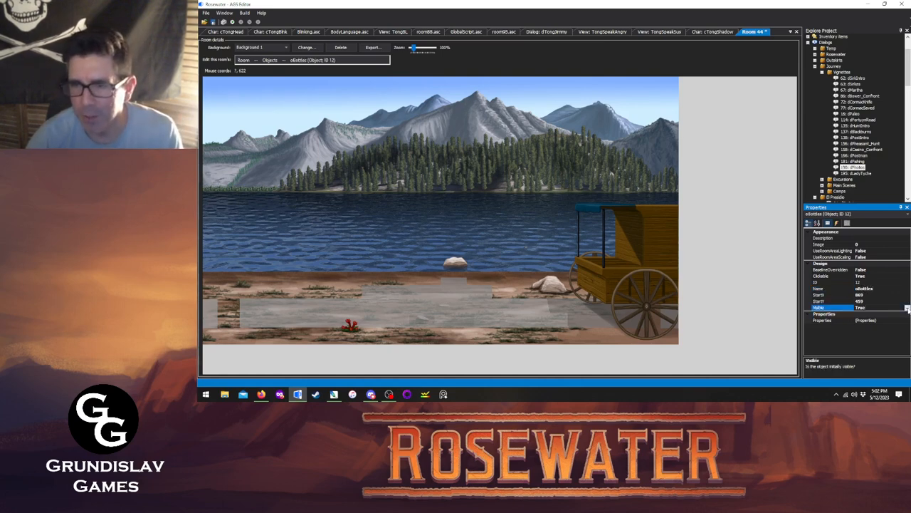
click(907, 308)
click(875, 322)
- Assign bottles sprite 14907 to oBottles and move the object closer to the wagon, at about X 937, Y 450
click(907, 244)
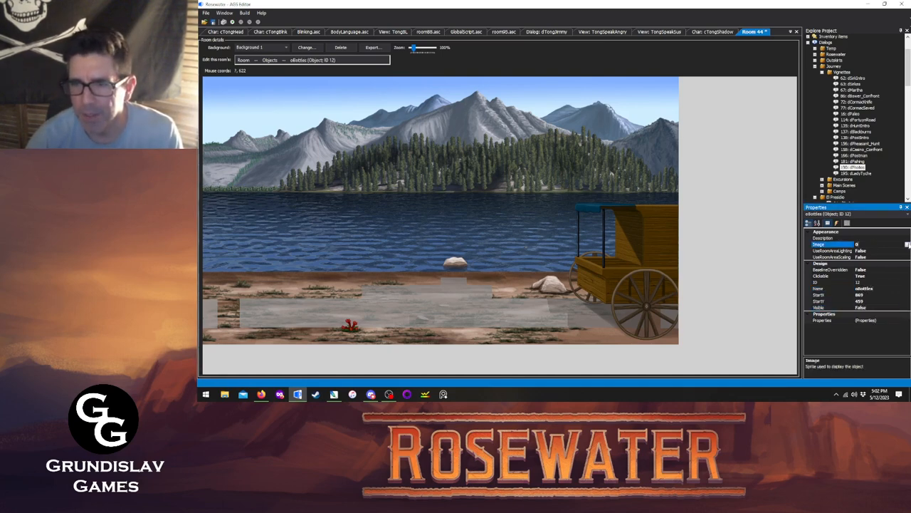
click(907, 245)
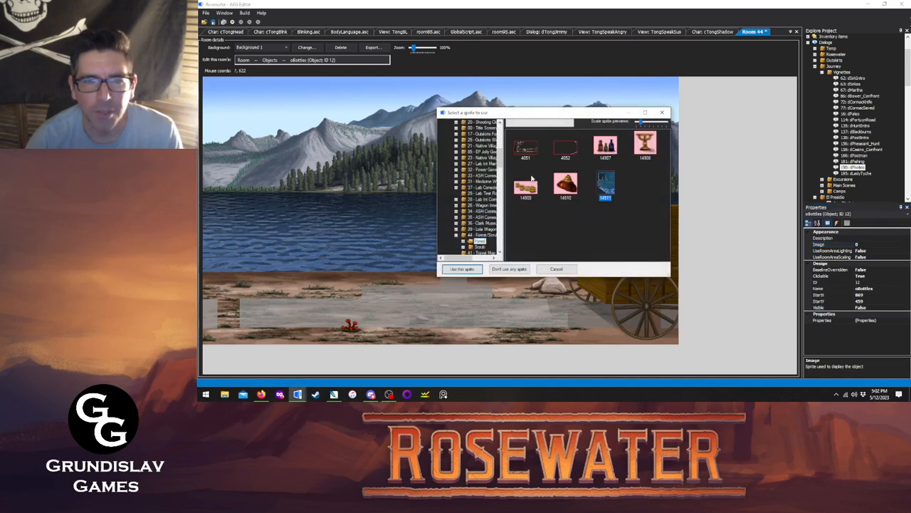
double_click(598, 146)
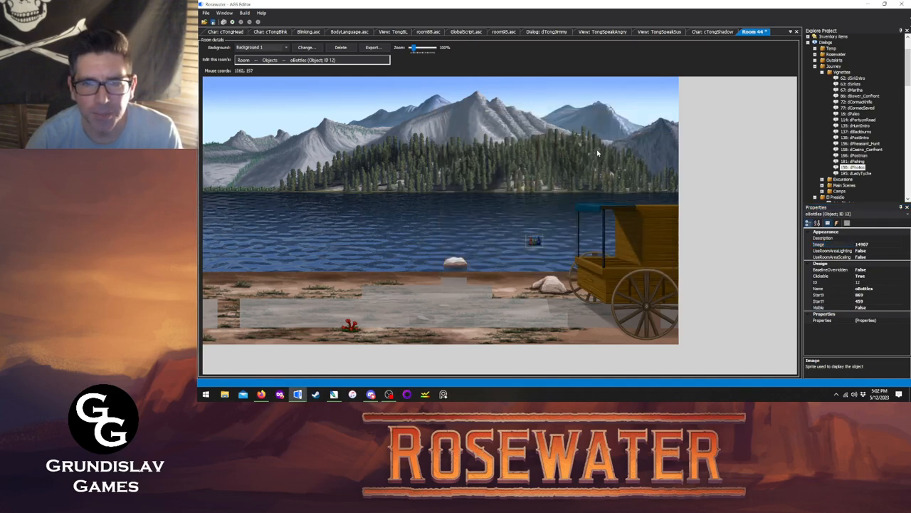
drag(537, 244, 562, 240)
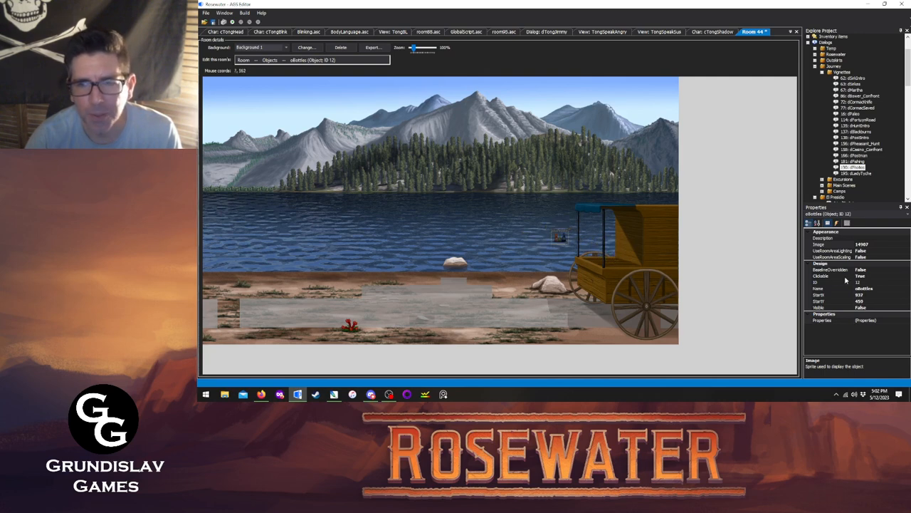
- Override the oWagon object's baseline and set it to 540
click(643, 289)
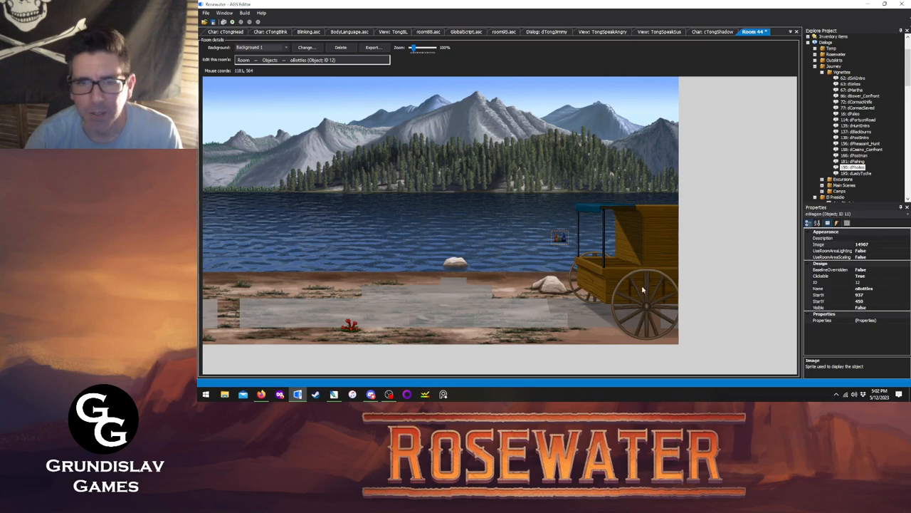
click(882, 271)
click(881, 271)
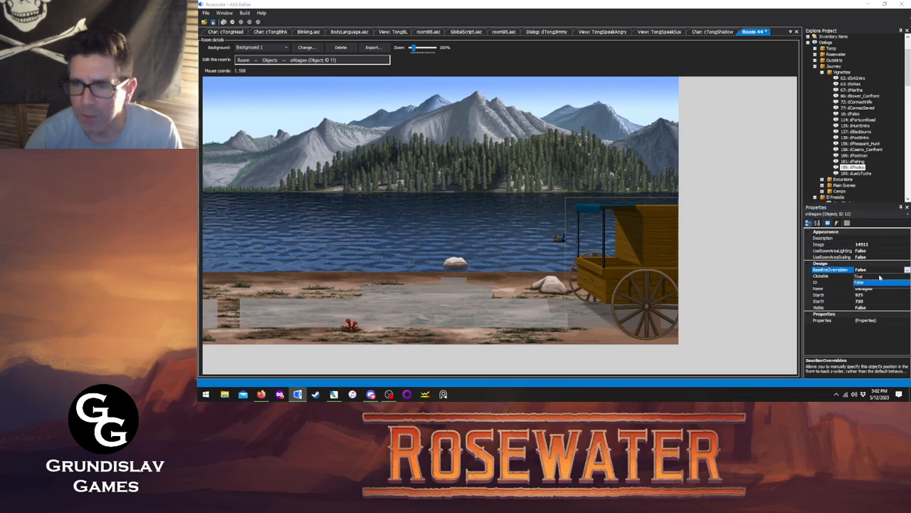
click(860, 277)
click(872, 270)
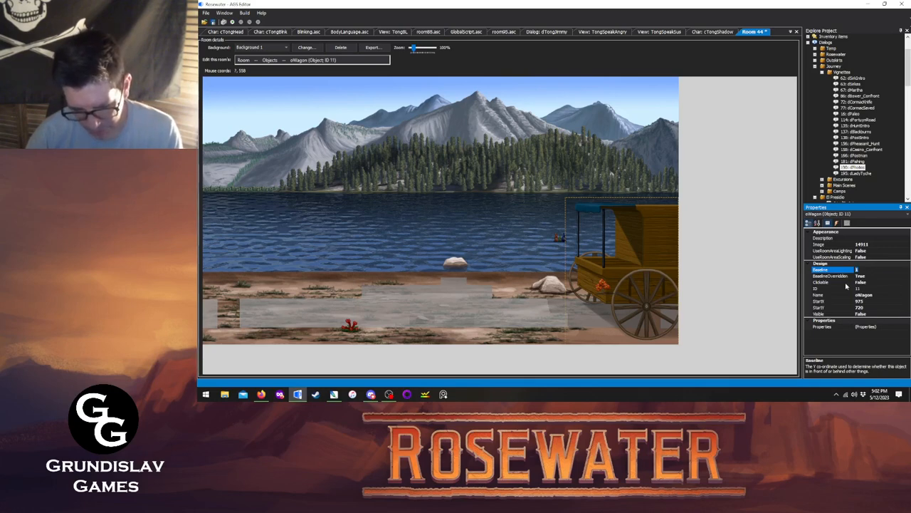
text(540)
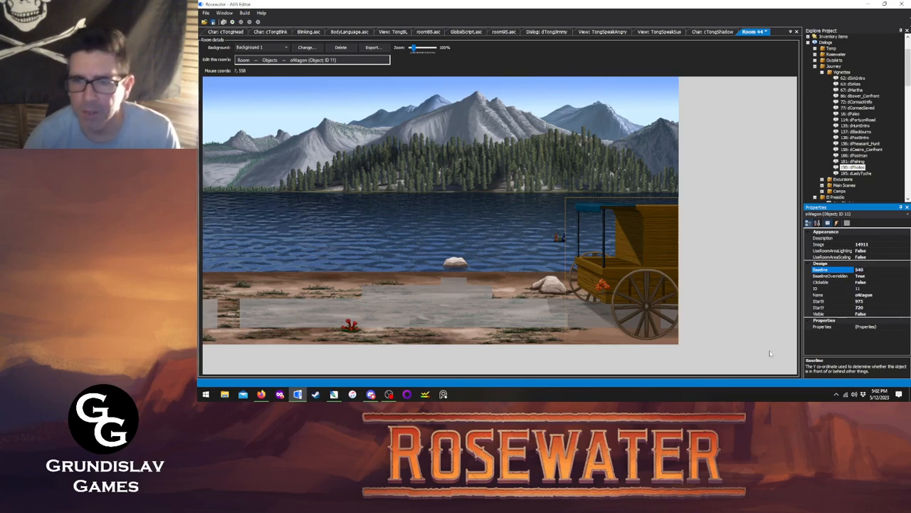
- Try to place the bottles on the wagon's seat and move them back over the lake
click(561, 240)
drag(561, 242, 613, 260)
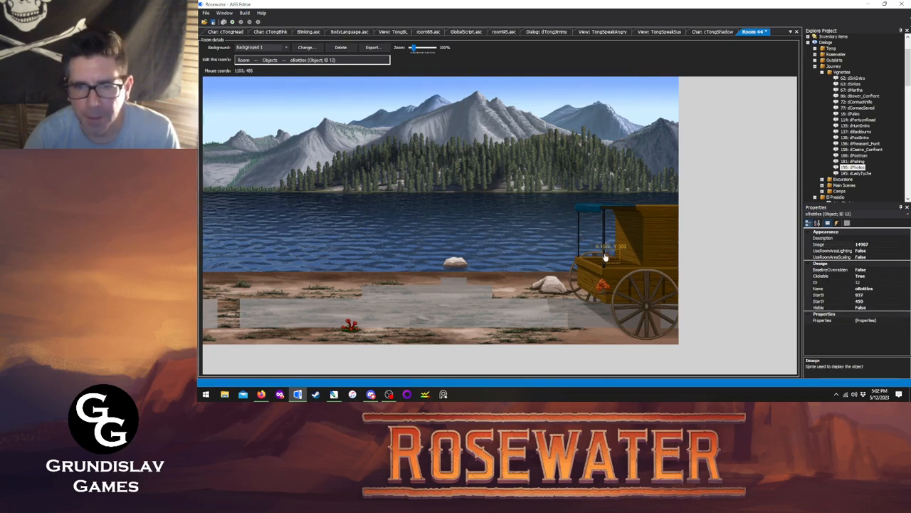
drag(527, 246, 528, 246)
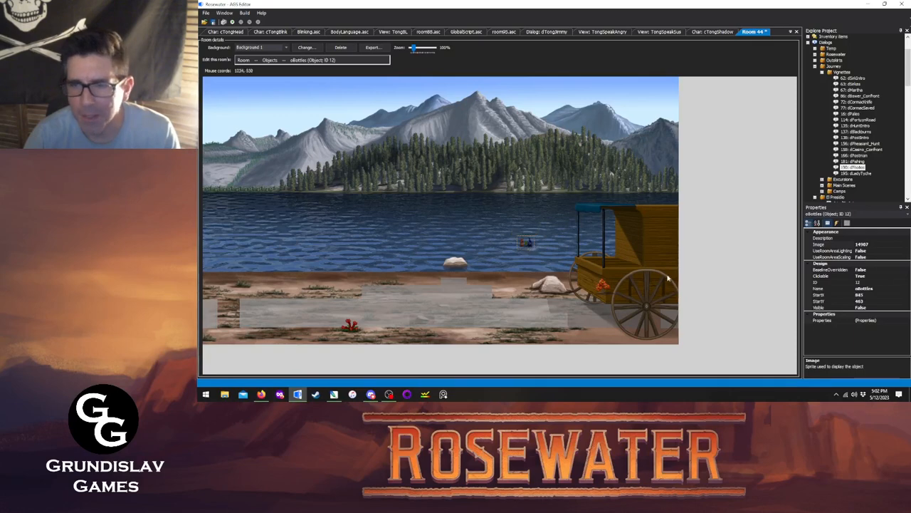
- Compare the baseline settings of the oWagon and oForestBank objects
click(666, 283)
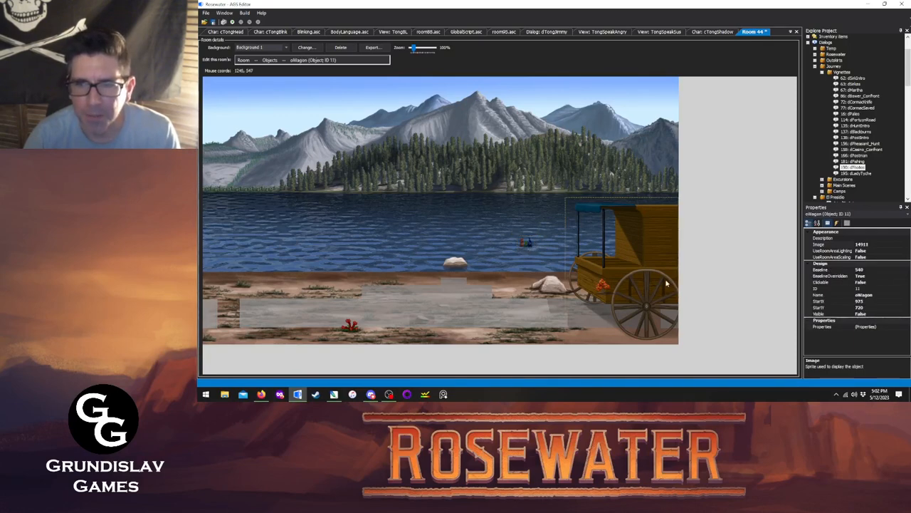
click(826, 213)
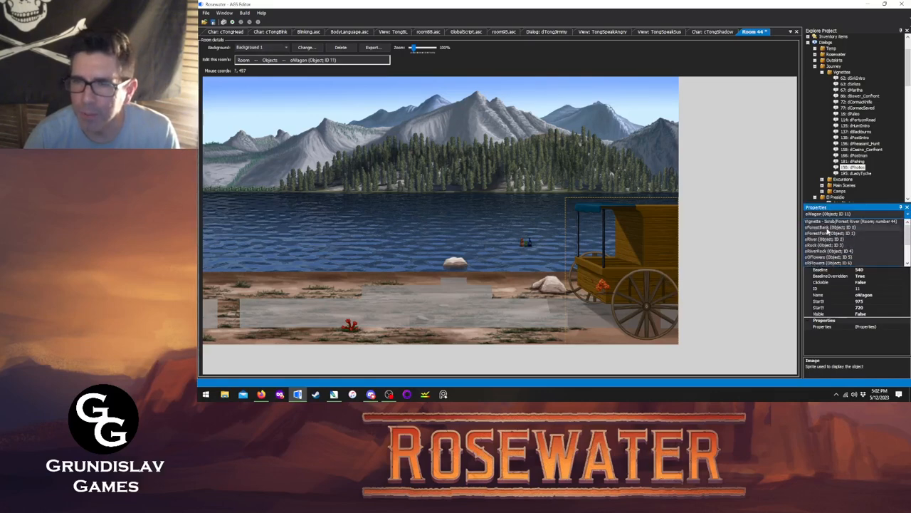
click(828, 228)
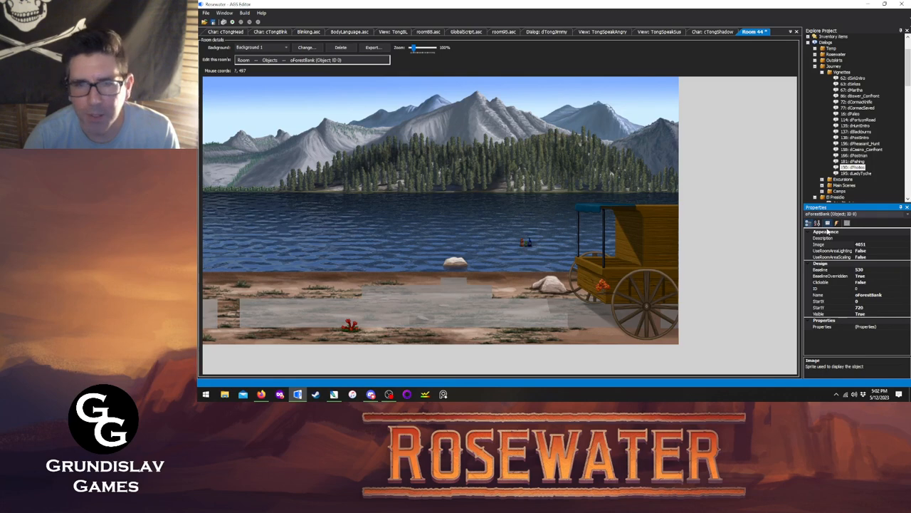
click(828, 214)
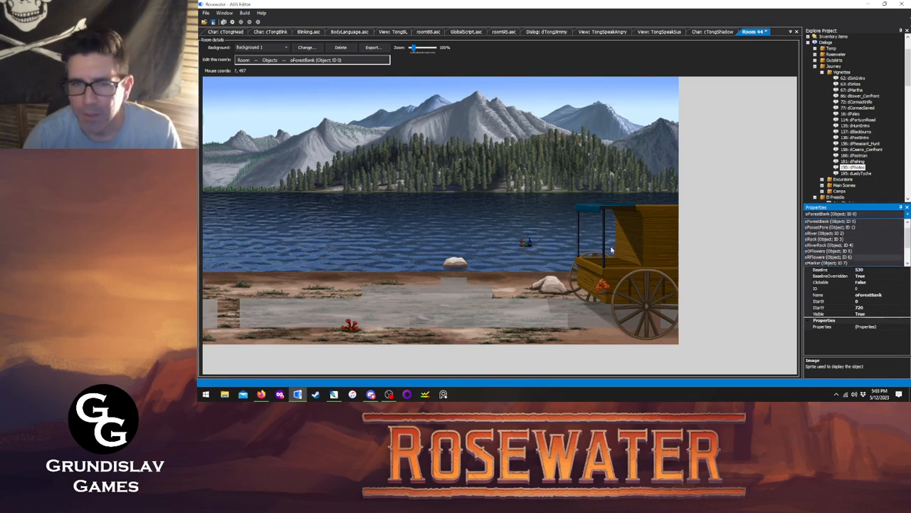
- Override the oBottles object's baseline and set it to 600
click(524, 244)
click(525, 244)
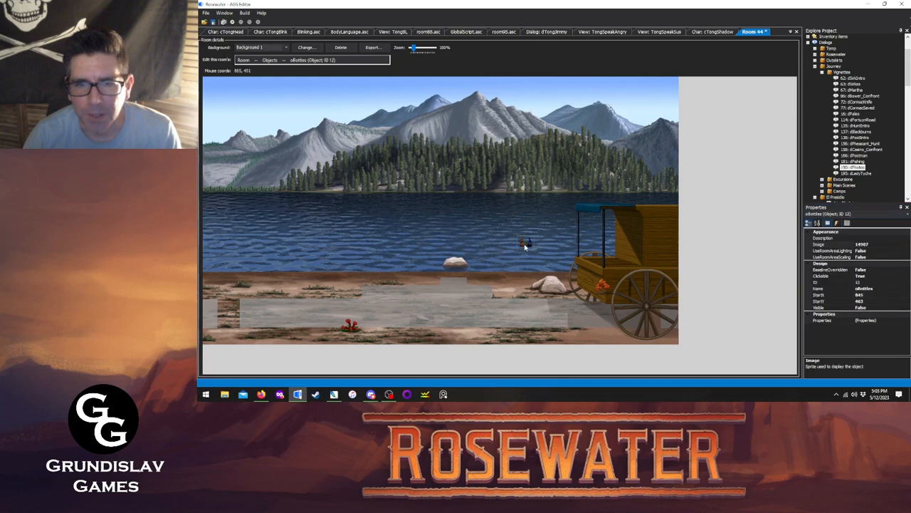
click(879, 269)
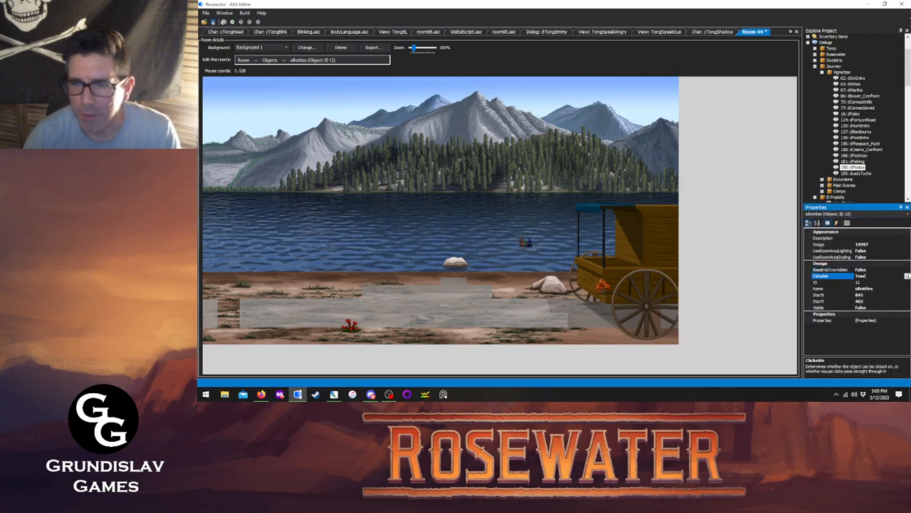
click(907, 270)
click(863, 275)
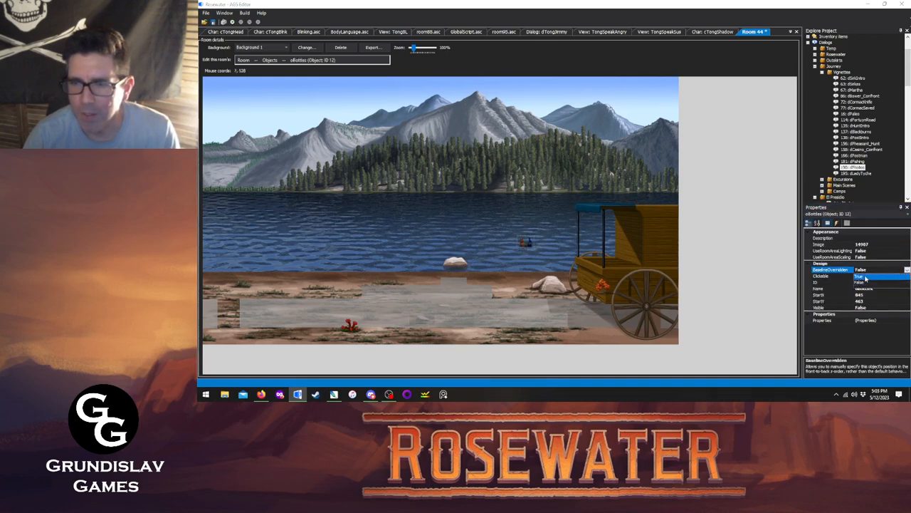
click(850, 270)
text(600)
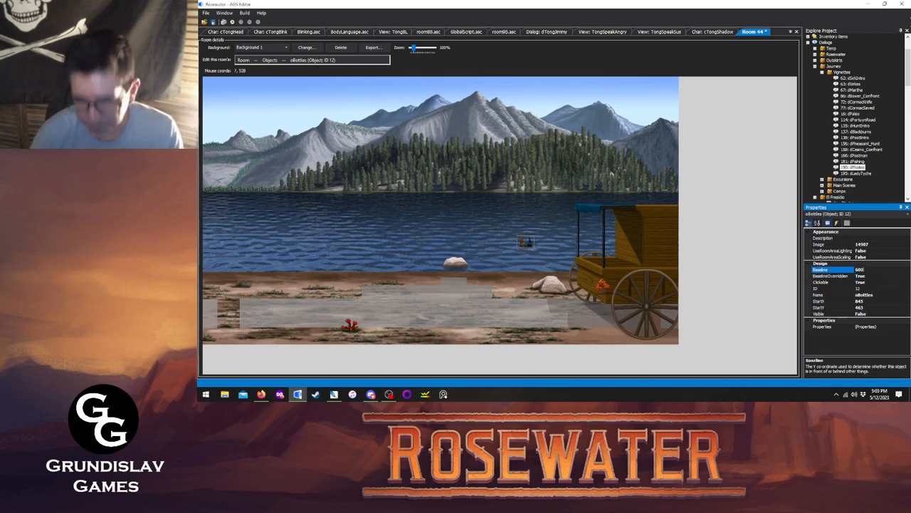
- Position the bottles on the wagon's seat behind the front post, at about X 1075, Y 496
drag(529, 248, 617, 263)
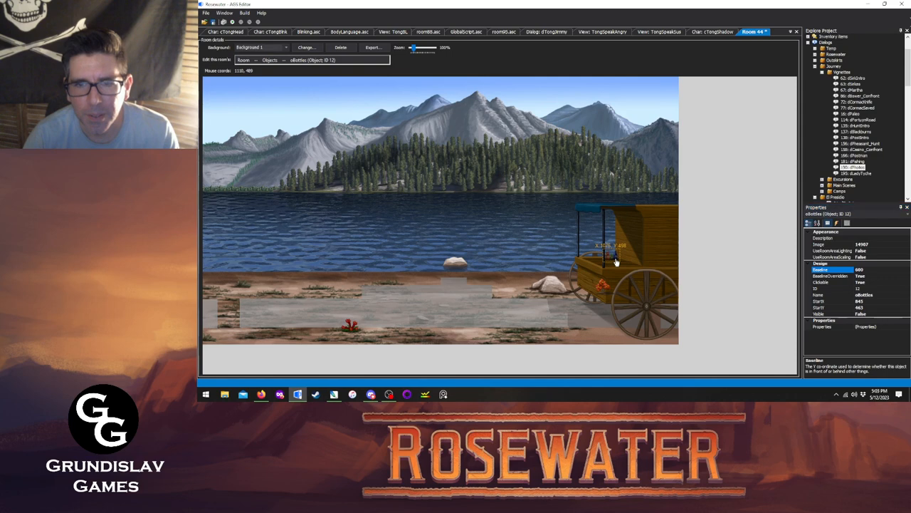
drag(413, 48, 434, 49)
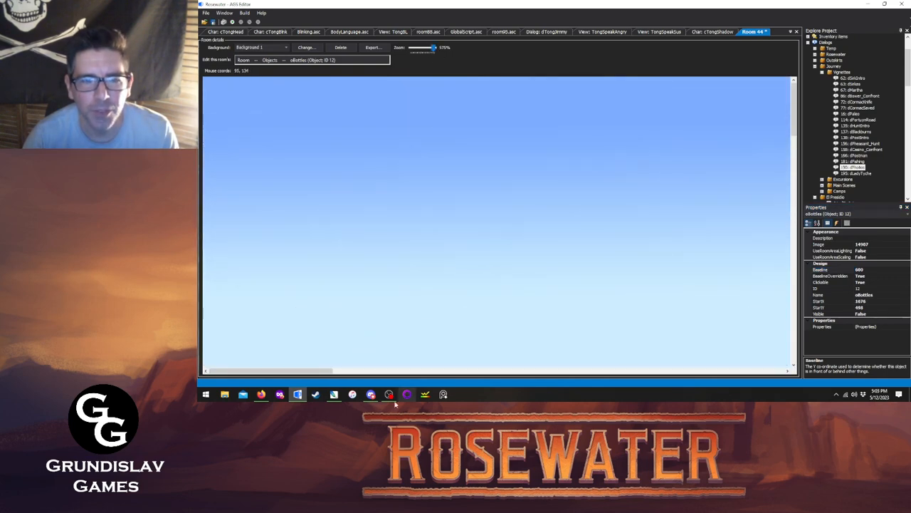
drag(315, 372, 761, 388)
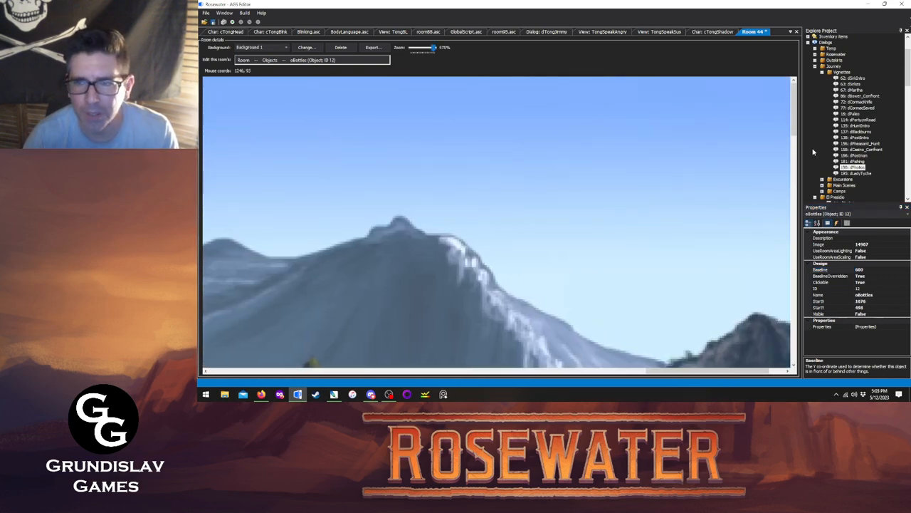
drag(795, 107, 796, 277)
drag(490, 259, 487, 255)
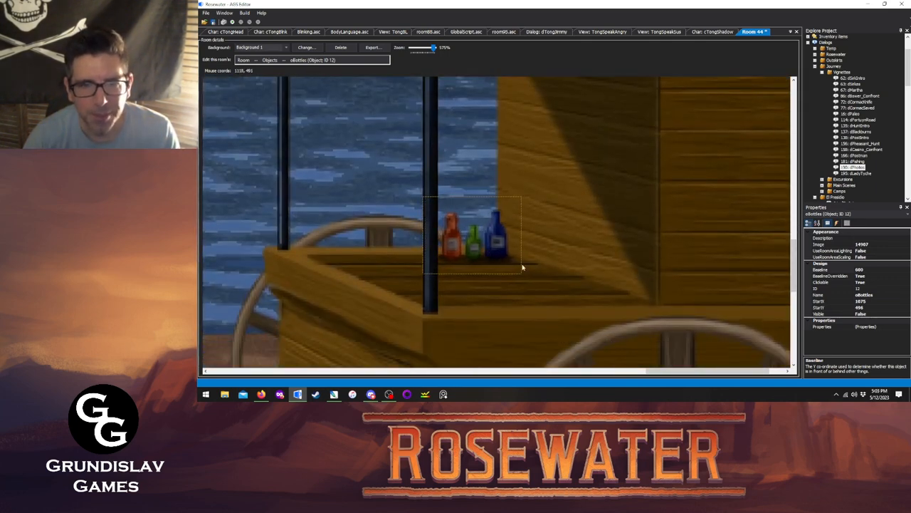
- Add a new object on the wagon beside the bottles and make it initially invisible
right_click(567, 238)
click(591, 247)
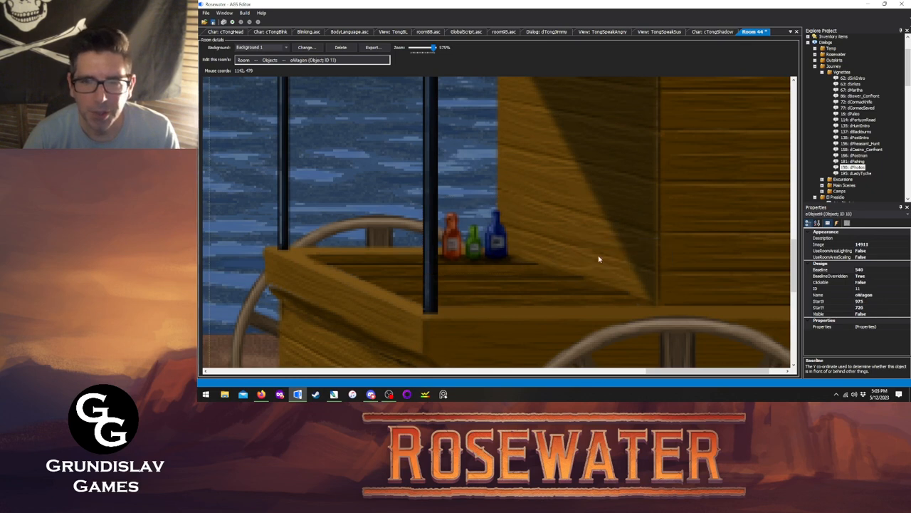
click(875, 307)
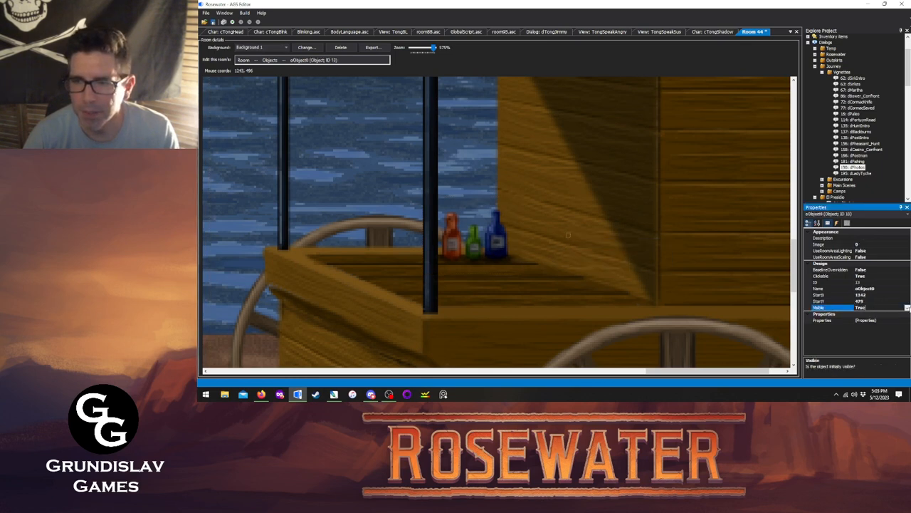
click(907, 308)
click(865, 320)
click(874, 276)
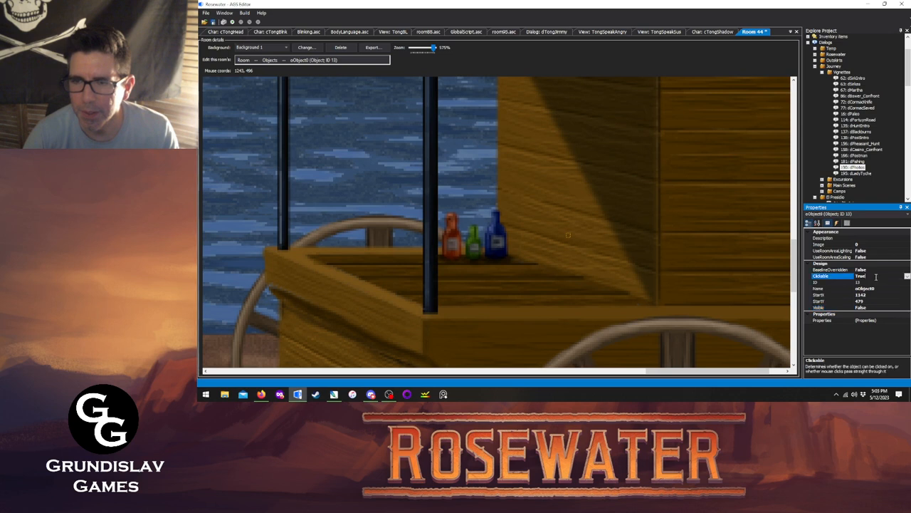
- Assign sprite 14908 to the new object beside the bottles and name it oGyroBase
click(875, 245)
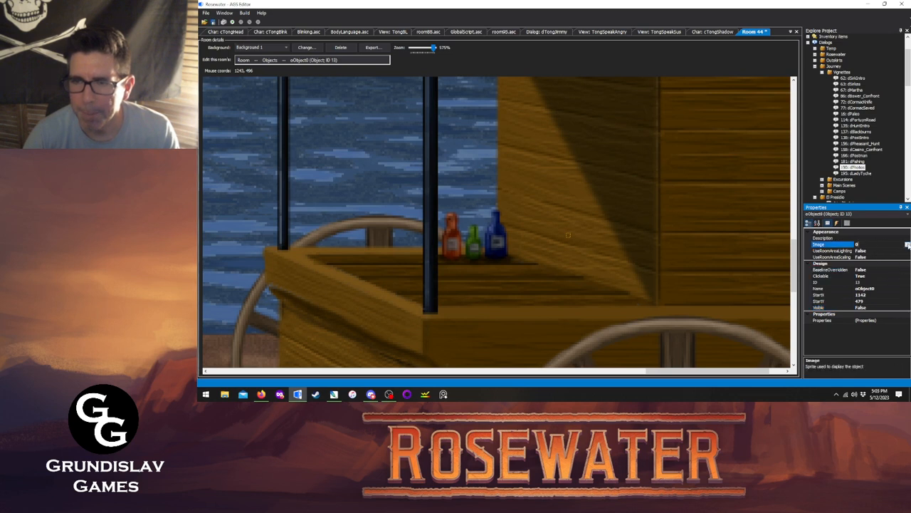
click(907, 244)
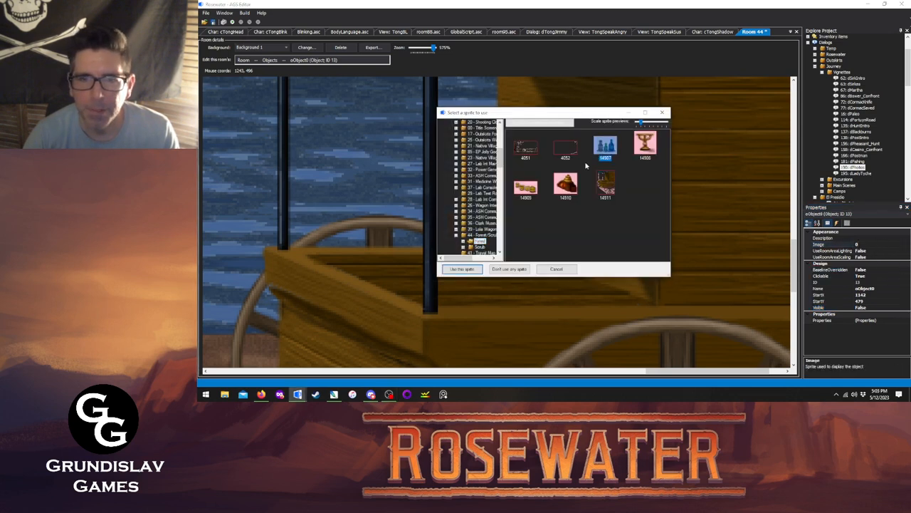
double_click(646, 150)
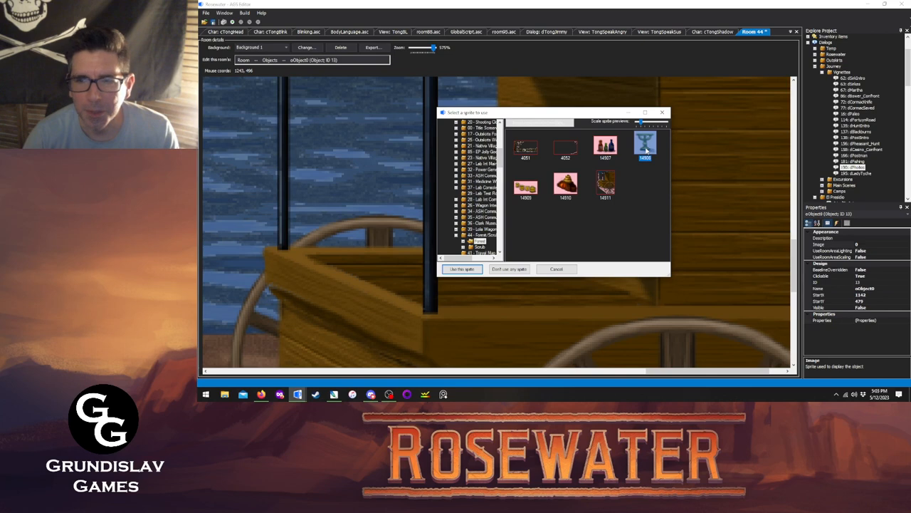
click(894, 289)
text(oBi)
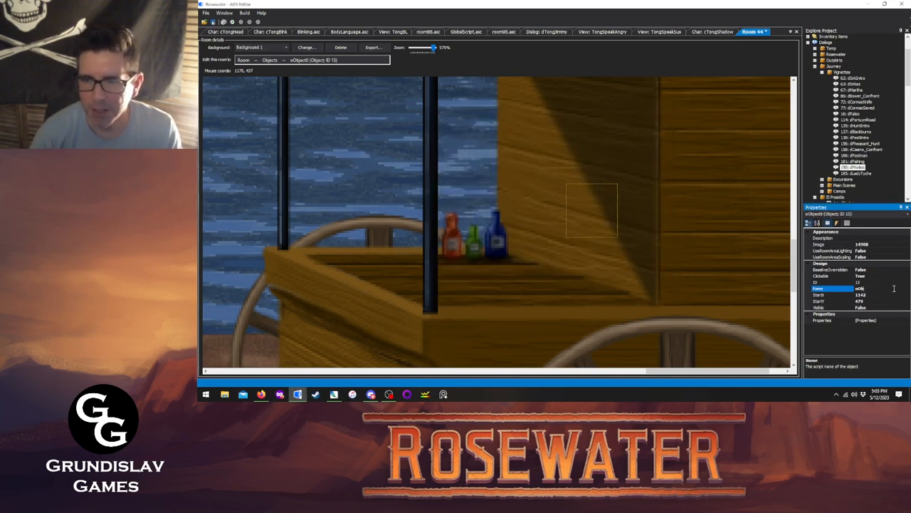
text(Gym)
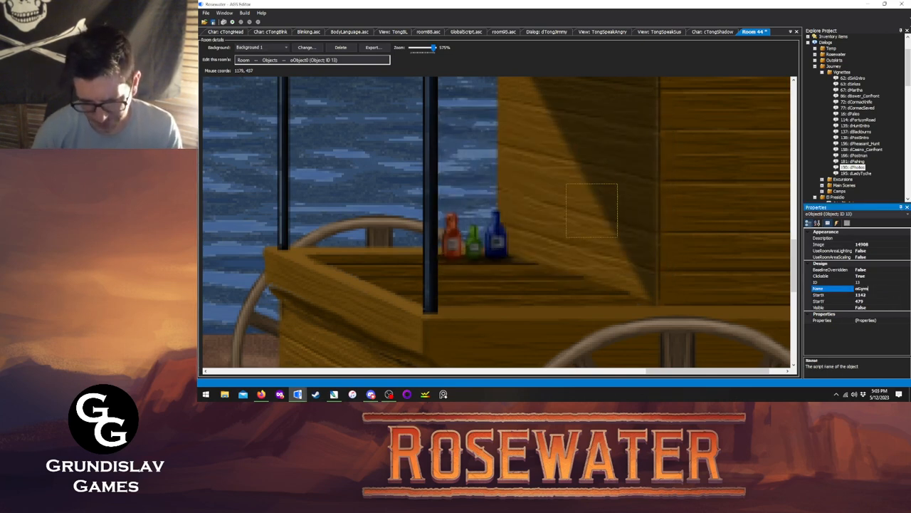
text(Raise)
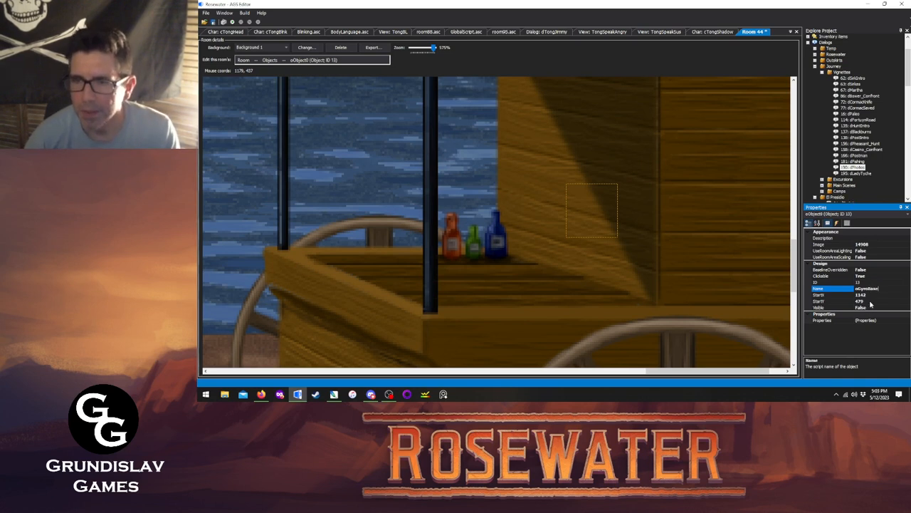
- Override the oGyroBase object's baseline and set it to 600
click(885, 270)
click(906, 272)
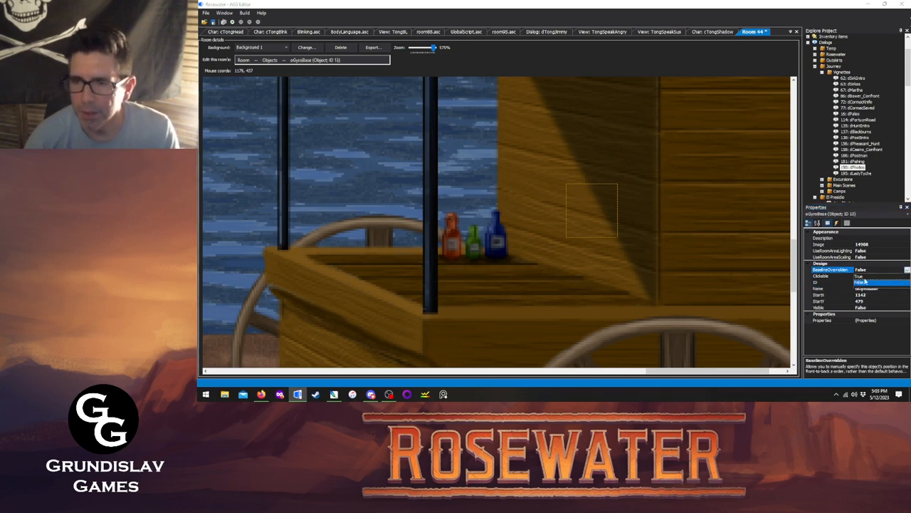
click(866, 281)
click(834, 269)
text(600)
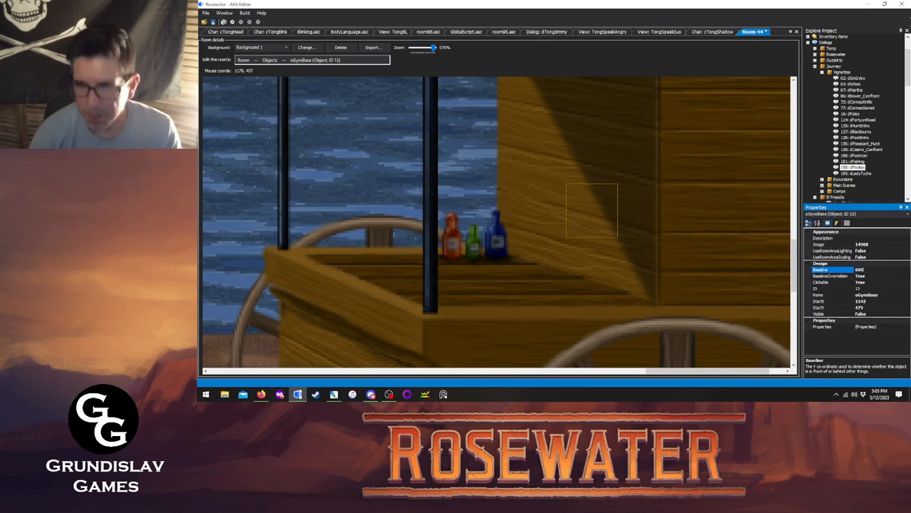
double_click(594, 219)
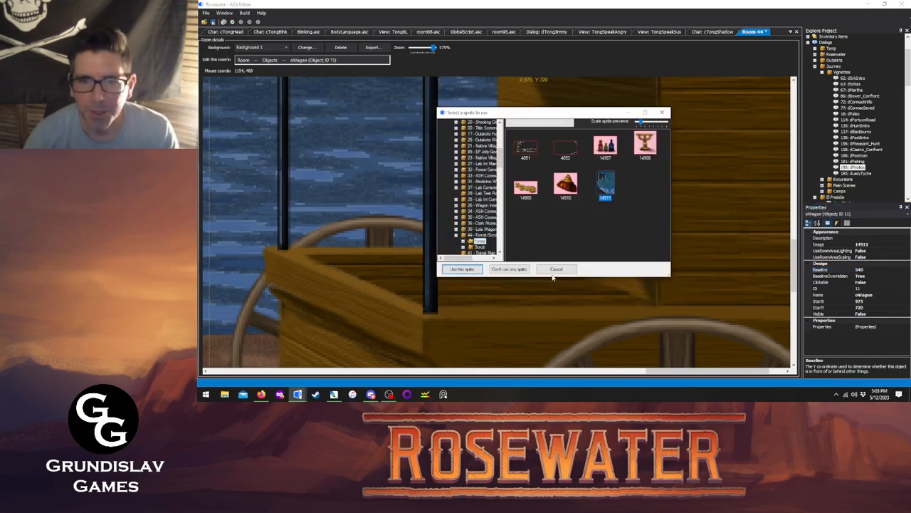
- Close the sprite selection without changing the wagon's sprite and move the gyroscope base onto the seat at about X 1054, Y 511
click(556, 269)
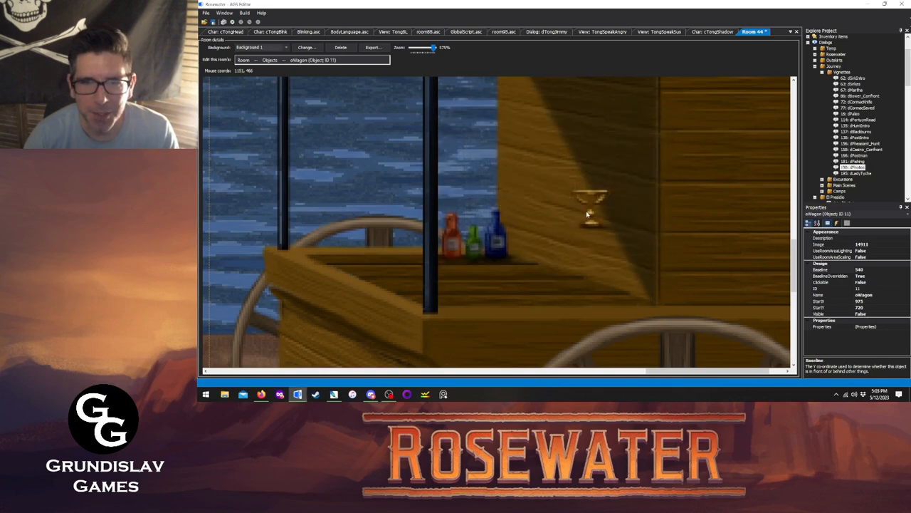
drag(586, 211, 401, 285)
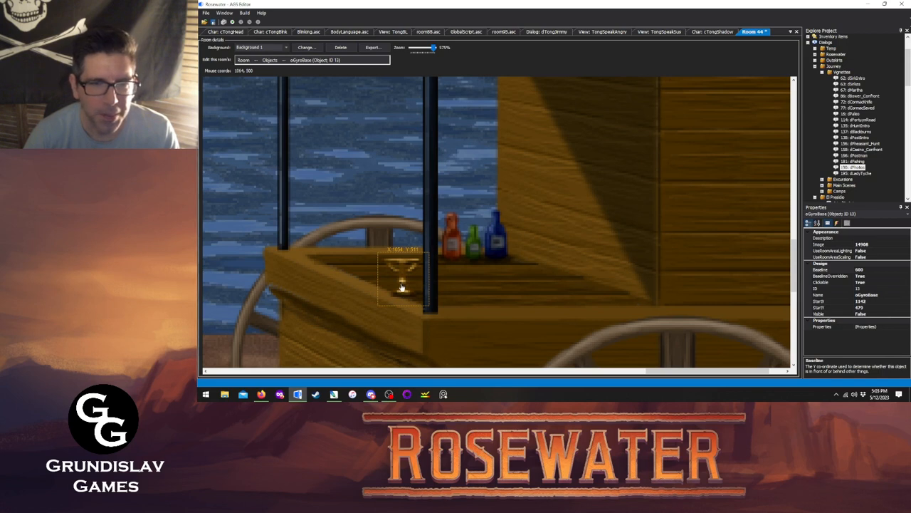
- Add a new object on the wagon's seat and name it oLenses
click(488, 292)
right_click(544, 285)
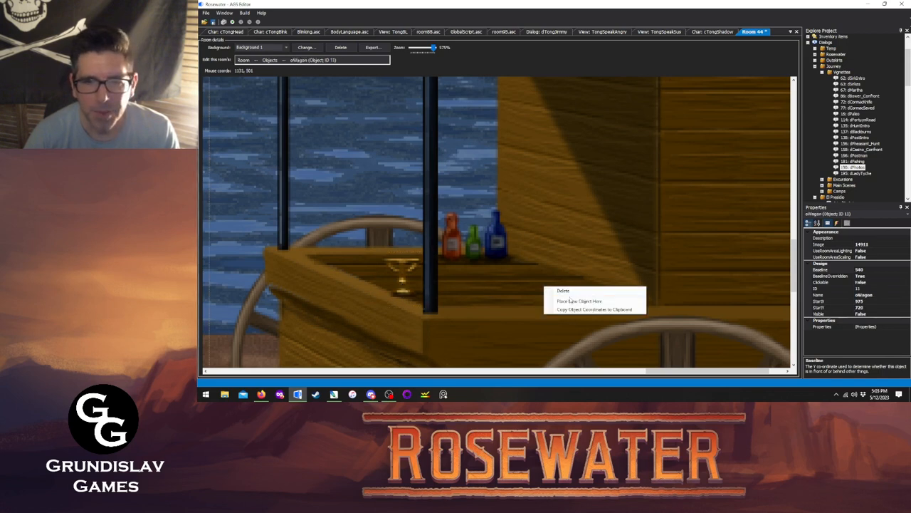
click(573, 299)
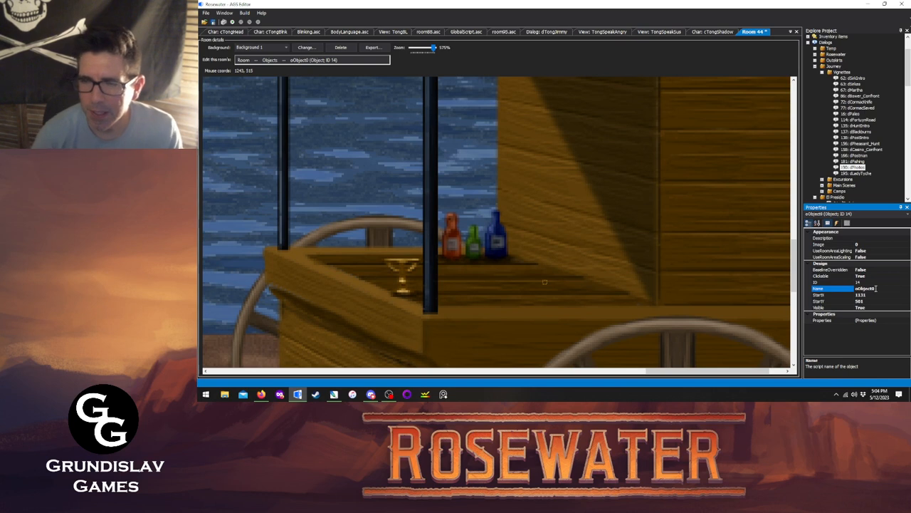
key(BackSpace)
key(BackSpace)
key(BackSpace)
key(BackSpace)
text(Lenses)
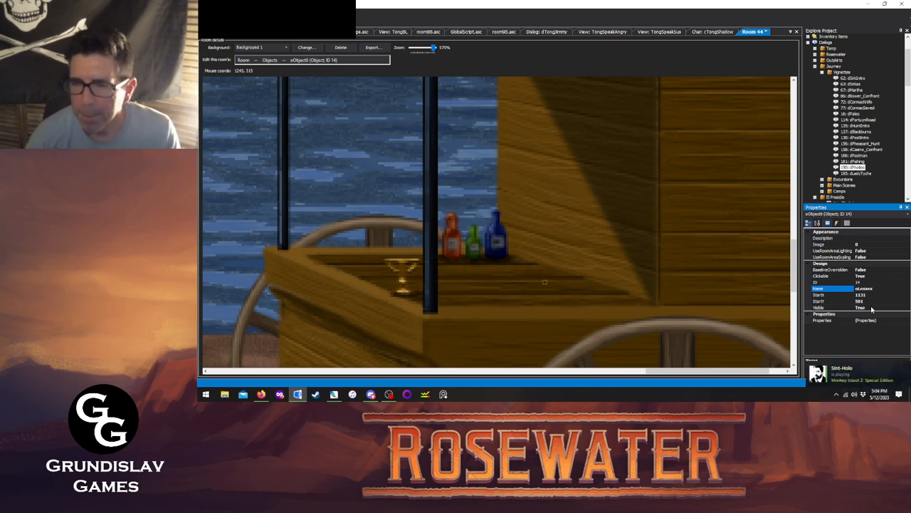
key(Return)
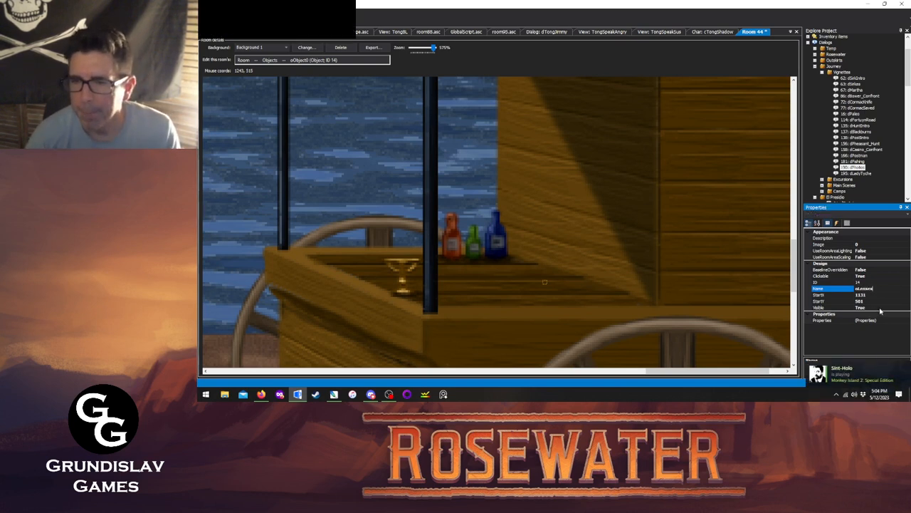
- Make the oLenses object initially invisible and override its baseline with 600
click(901, 306)
click(907, 307)
click(869, 322)
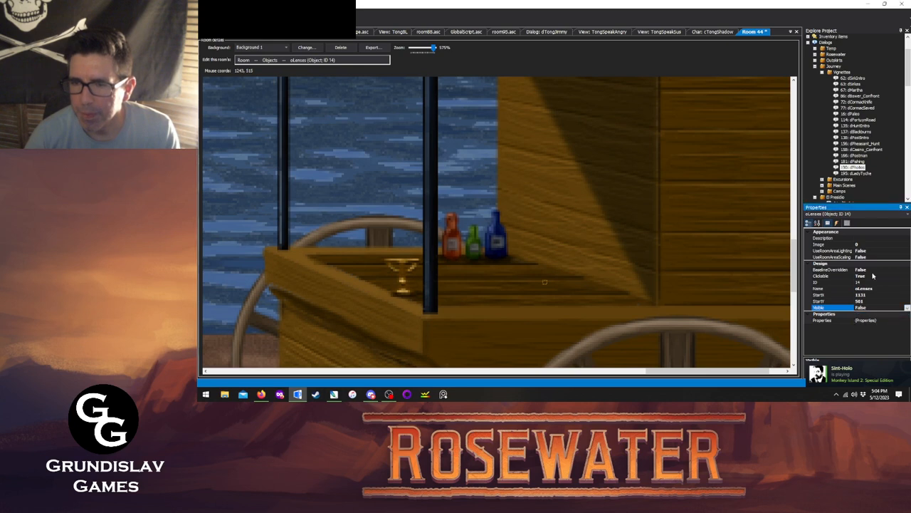
click(885, 269)
click(907, 270)
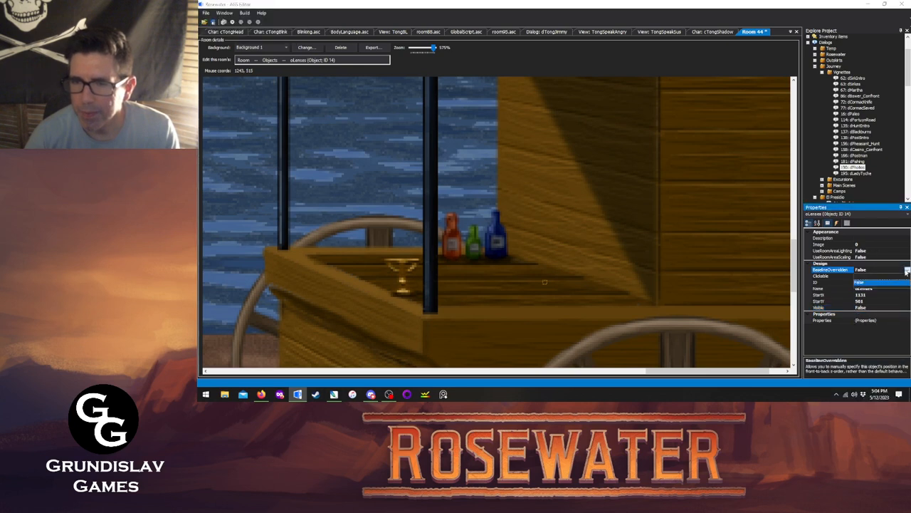
click(865, 277)
click(872, 269)
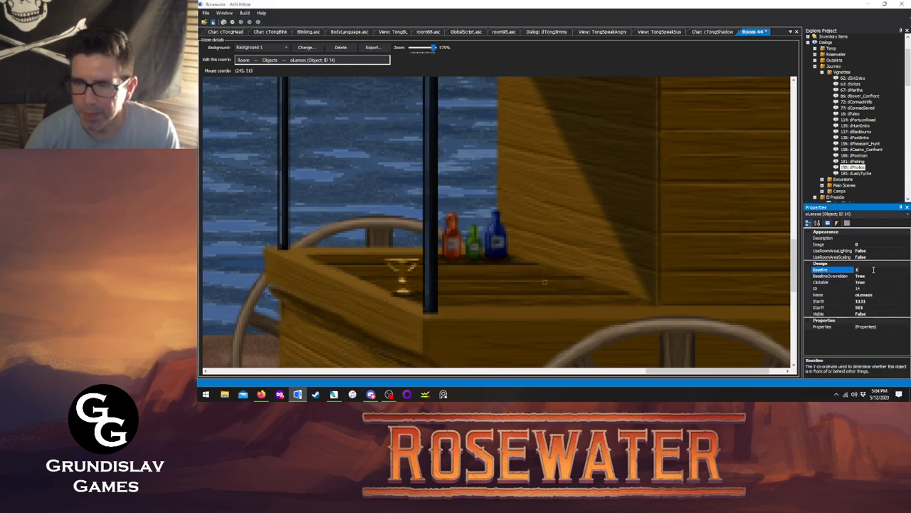
text(600)
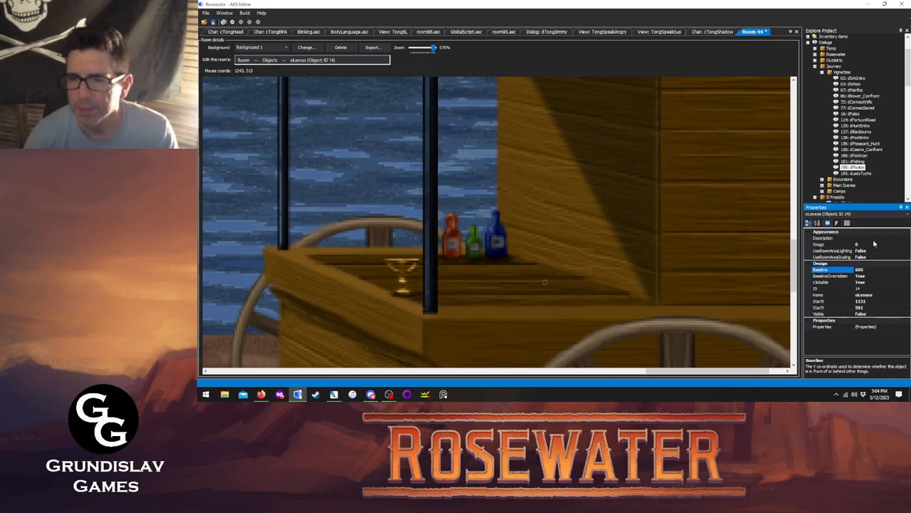
- Assign sprite 14909 to oLenses and position the lenses on the seat at about X 1127, Y 515
click(897, 245)
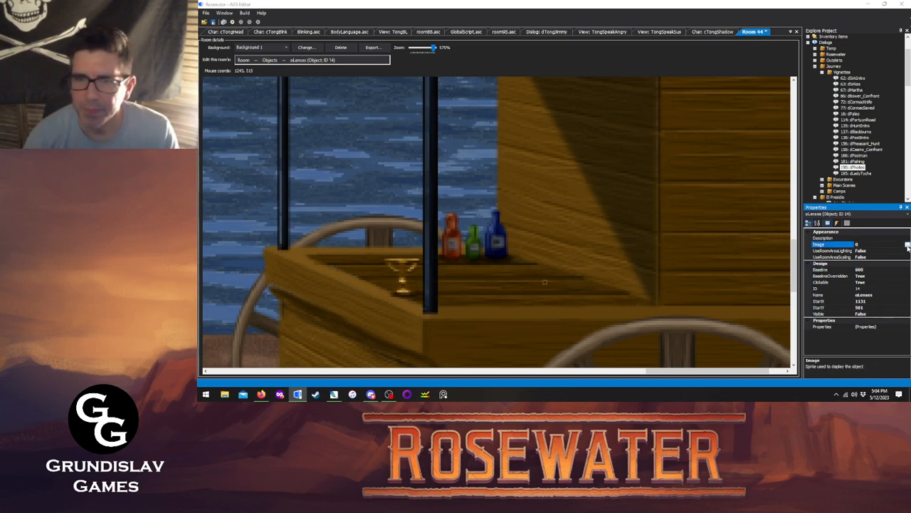
click(907, 245)
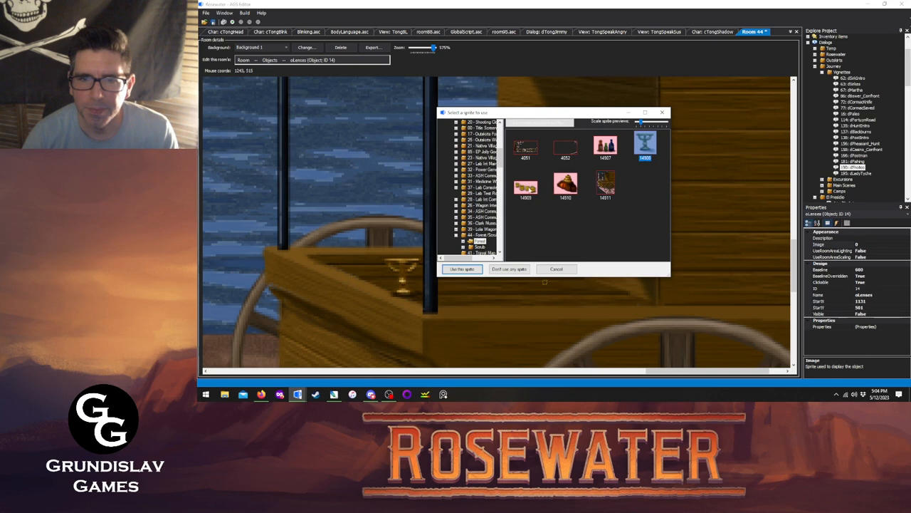
double_click(526, 187)
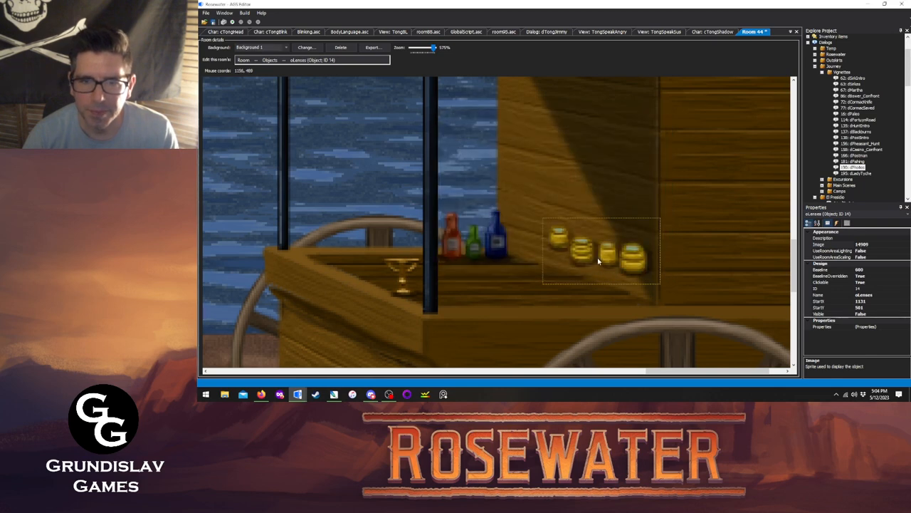
drag(598, 262, 588, 290)
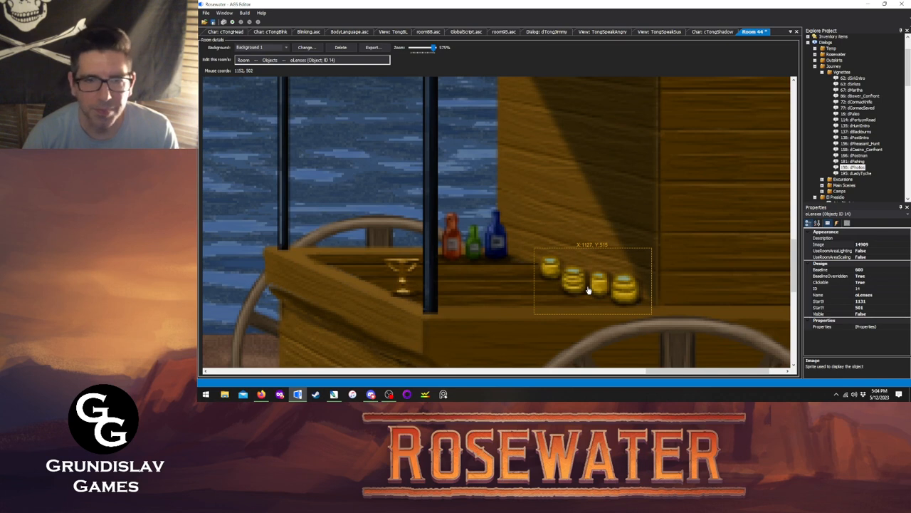
- Move the gyroscope base to about X 1091, Y 519, in front of the bottles, and nudge the bottles to Y 495
click(407, 281)
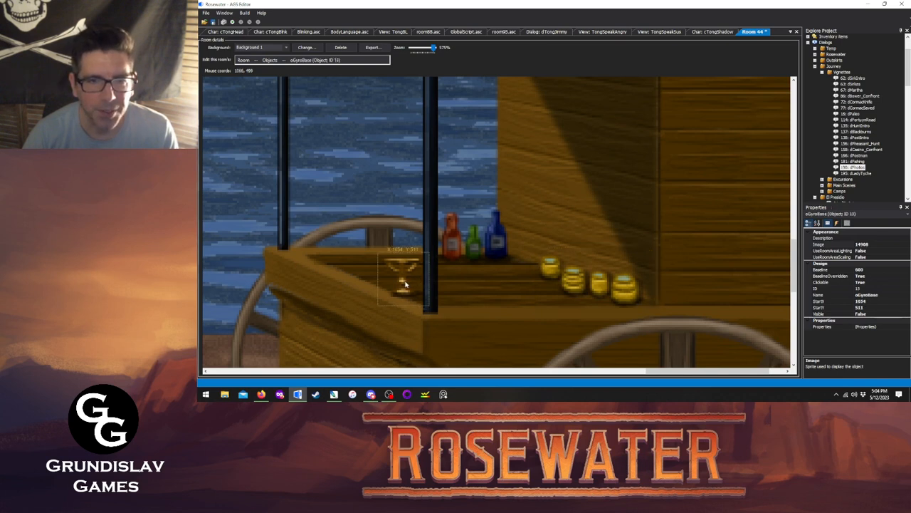
drag(407, 282, 483, 302)
click(477, 242)
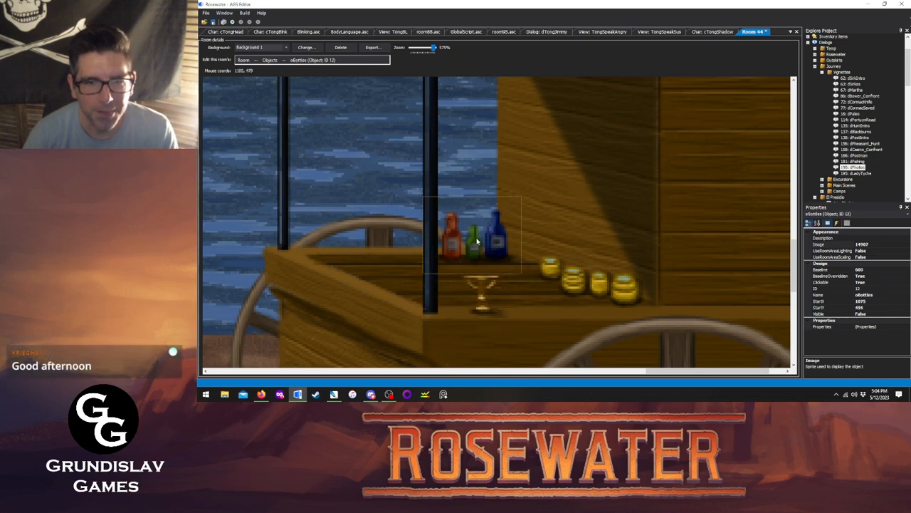
drag(477, 242, 476, 241)
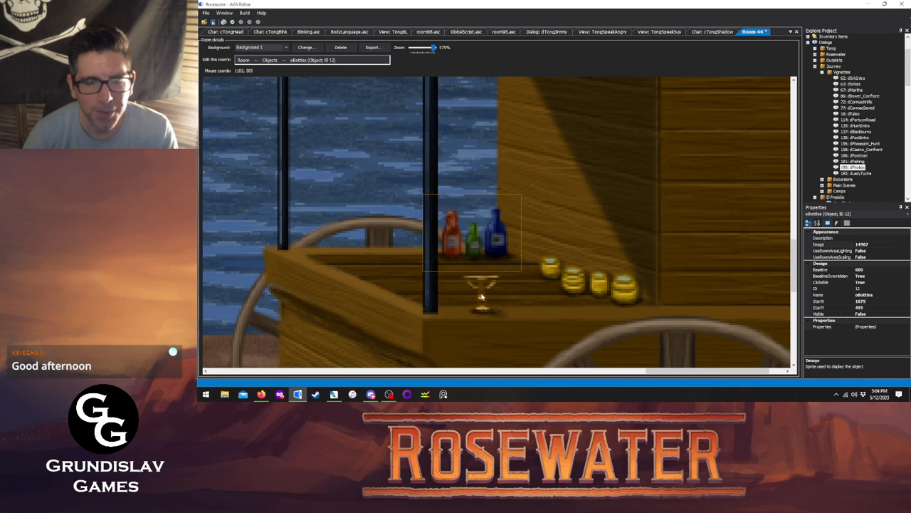
click(481, 298)
drag(482, 297, 481, 298)
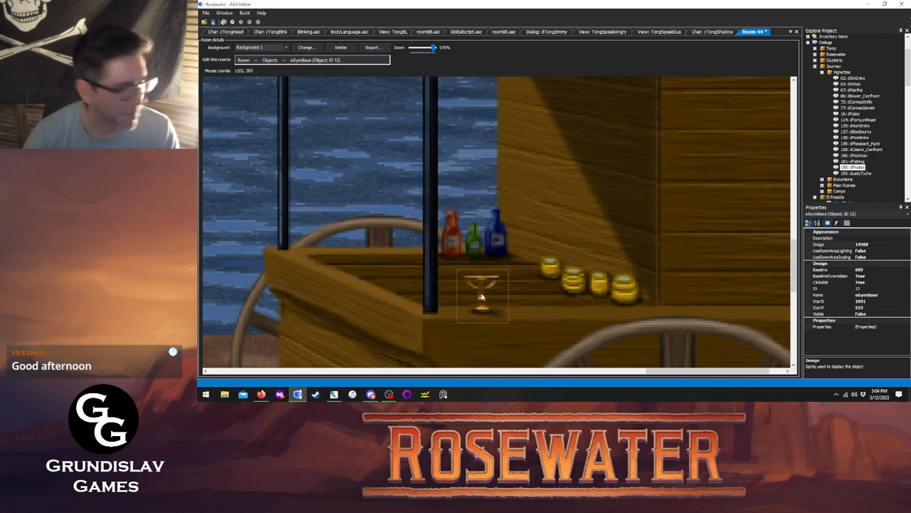
- Add a new object between the gyroscope base and the lenses and name it oTimer
click(530, 307)
right_click(530, 307)
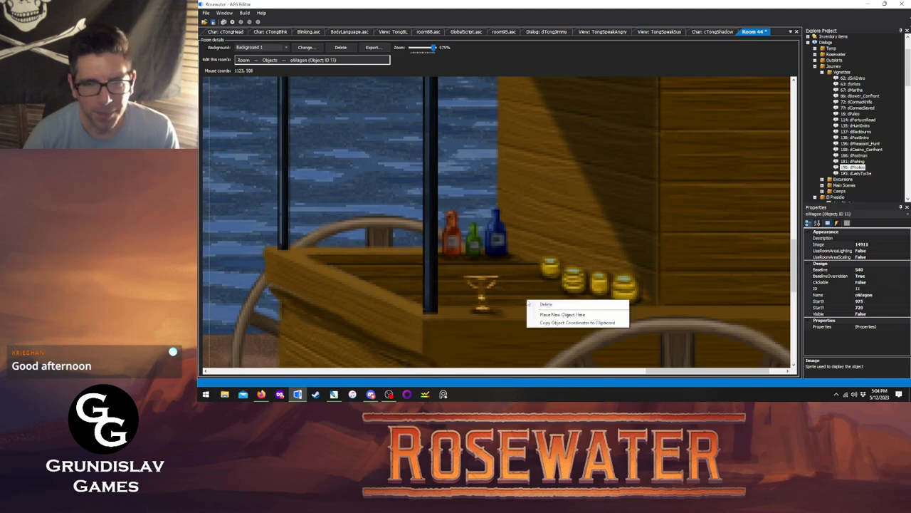
click(548, 313)
click(880, 289)
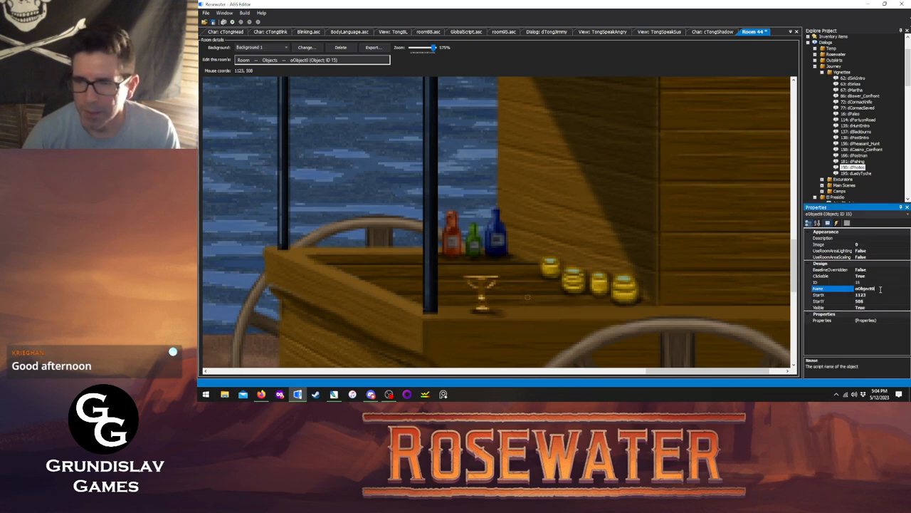
key(BackSpace)
key(BackSpace)
key(BackSpace)
key(BackSpace)
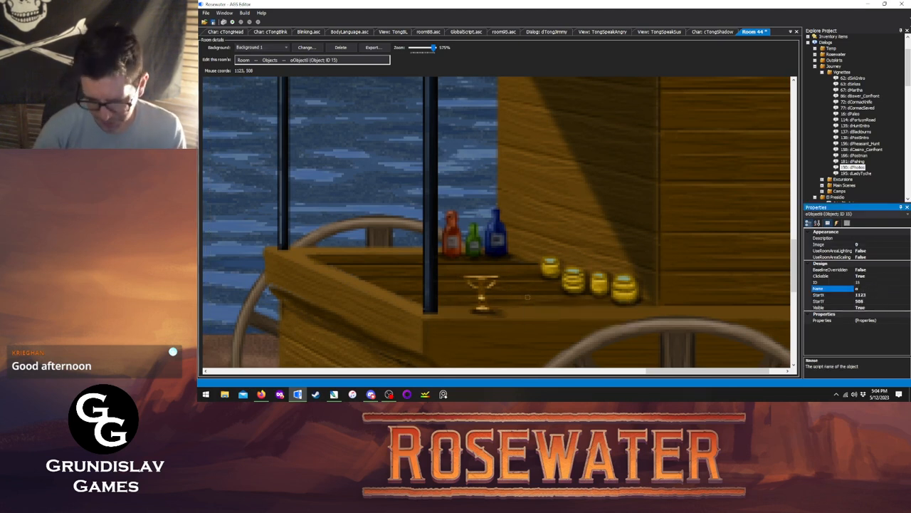
text(Timer)
key(Return)
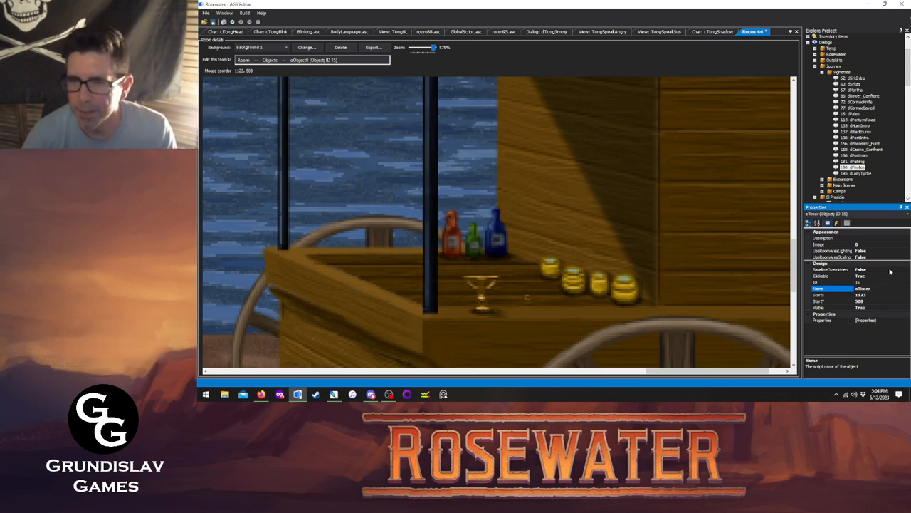
- Override the new oTimer object's baseline with 600 and make it initially invisible
click(880, 270)
click(907, 270)
click(860, 277)
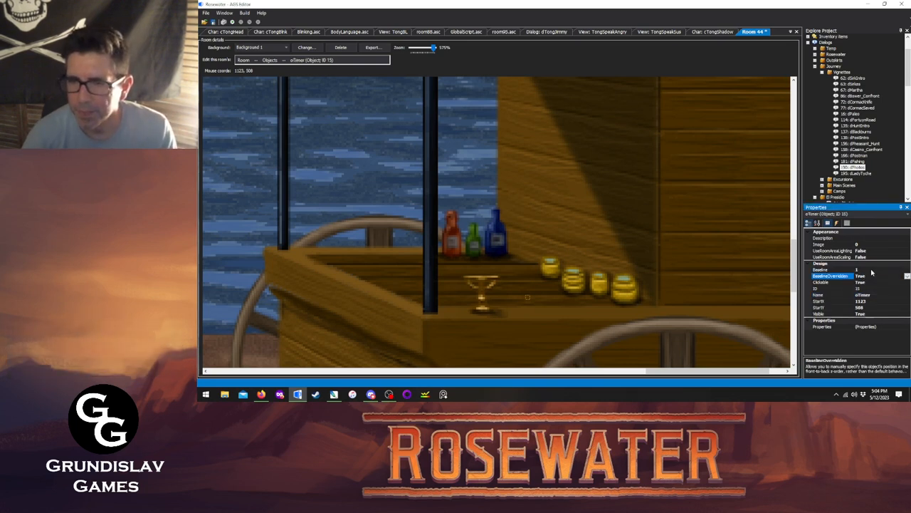
click(871, 269)
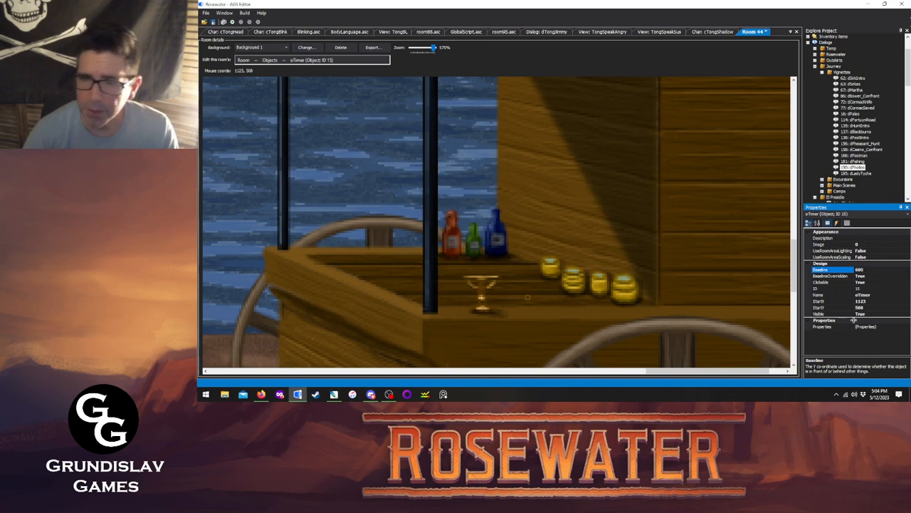
click(893, 314)
click(907, 314)
click(861, 327)
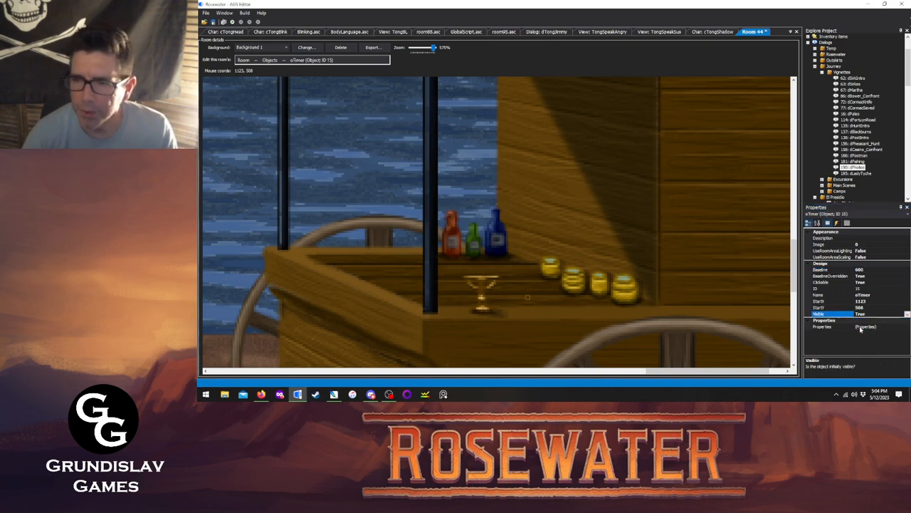
- Assign sprite 14910 to the new oTimer object and position it behind the front post at about X 1033, Y 506
click(868, 245)
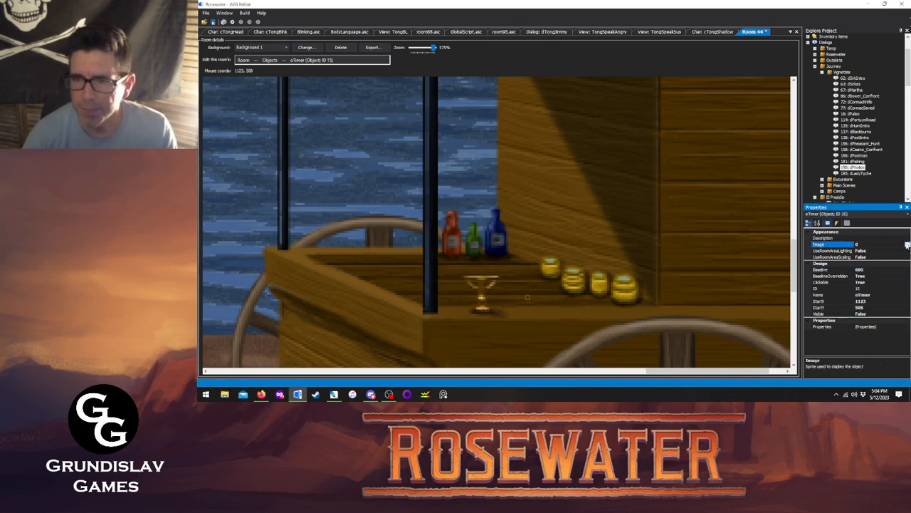
click(907, 244)
double_click(568, 185)
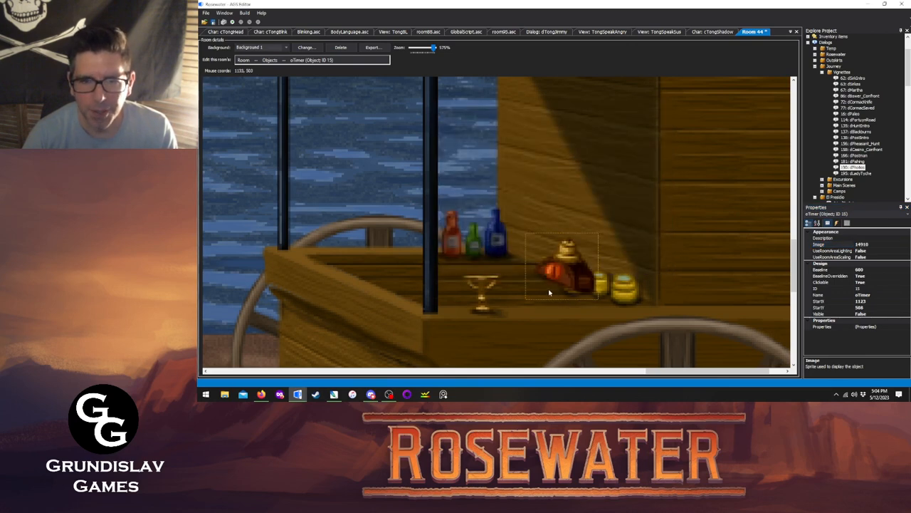
drag(549, 292, 355, 289)
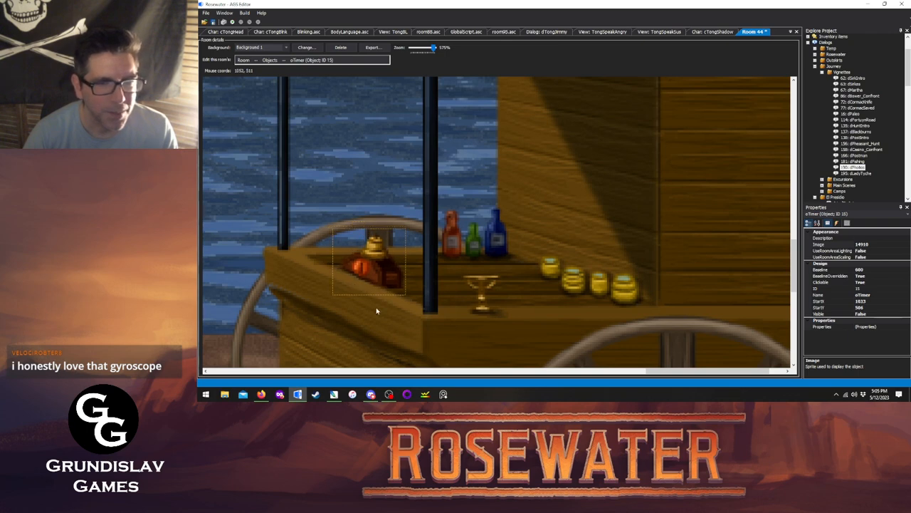
click(376, 307)
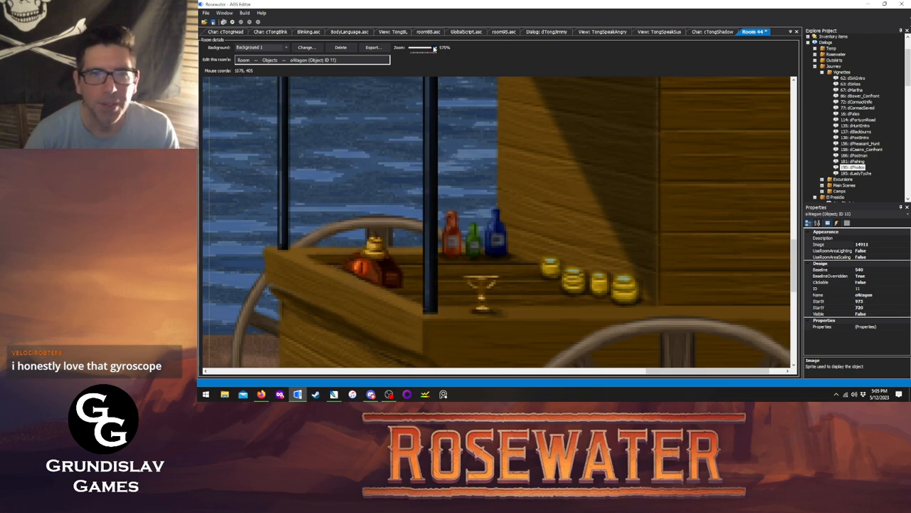
- Save Room 44, check the reported script name conflict, and close the output
drag(434, 48, 415, 49)
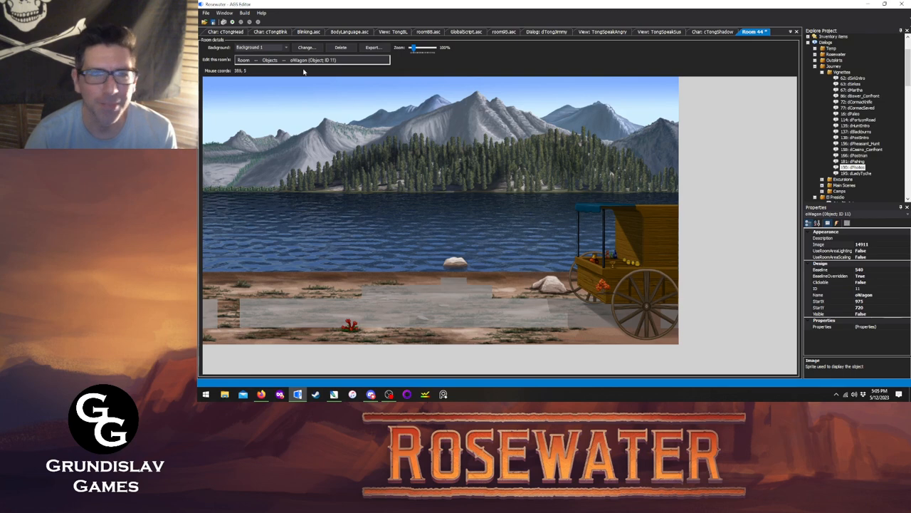
click(212, 22)
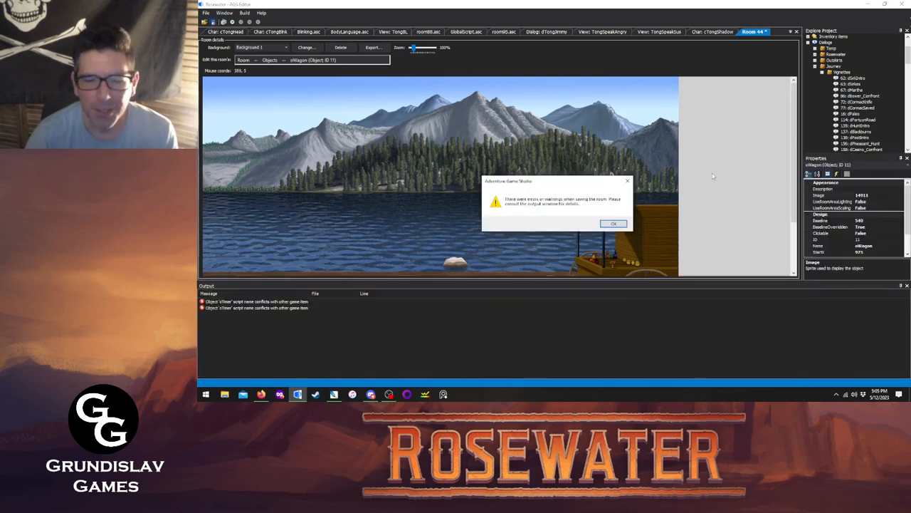
click(614, 223)
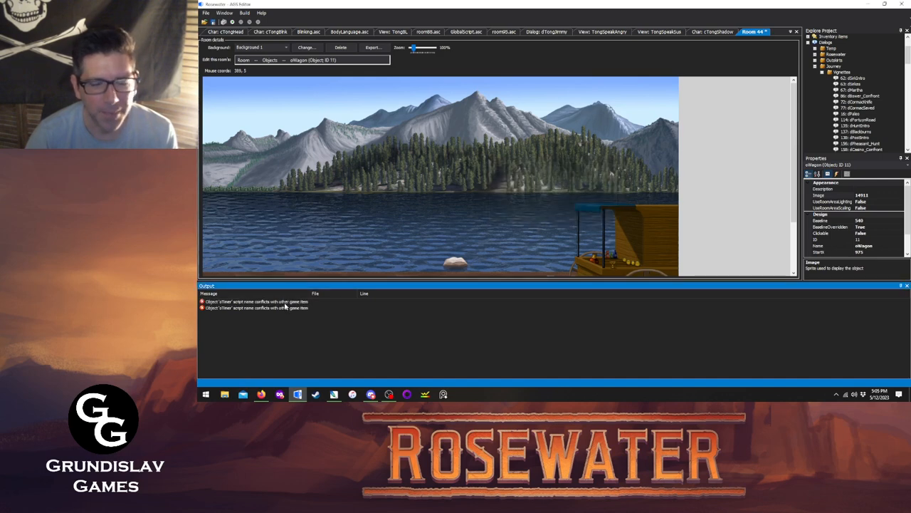
click(285, 303)
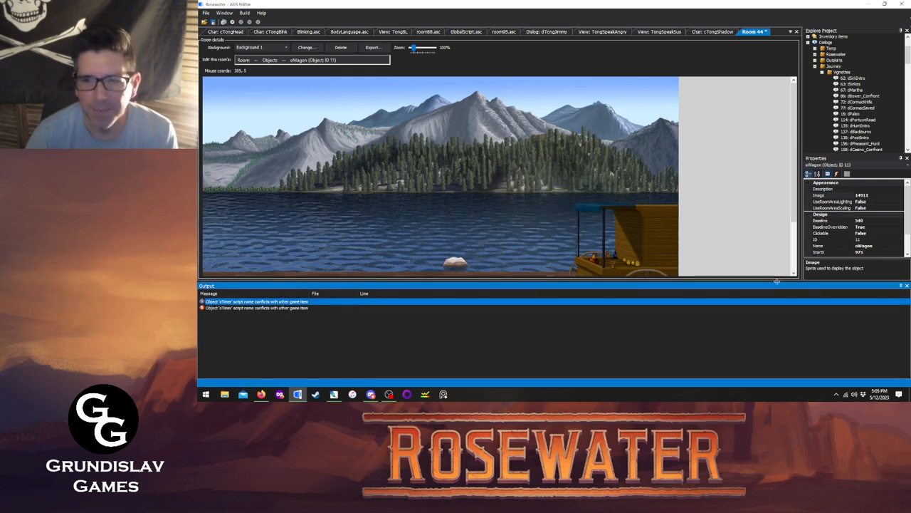
click(907, 287)
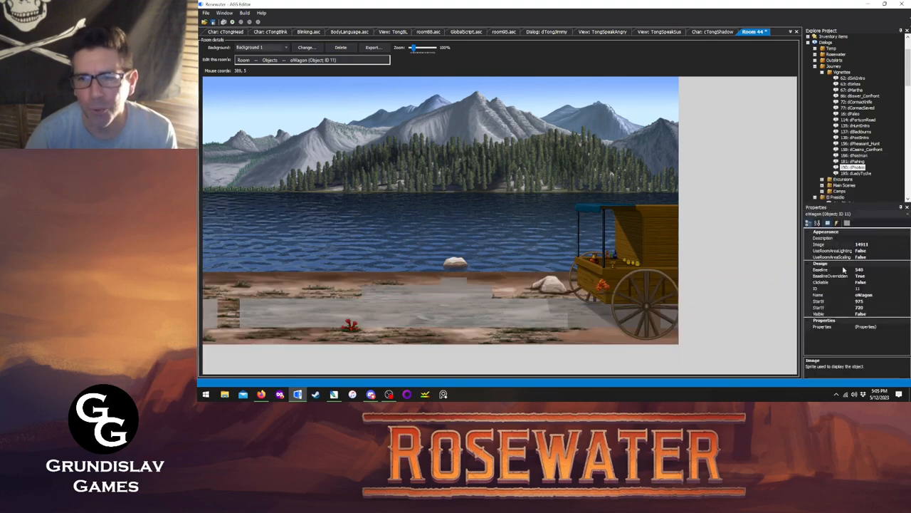
- Find the duplicate oTimer object (ID 15) among the room's objects and delete it
click(838, 214)
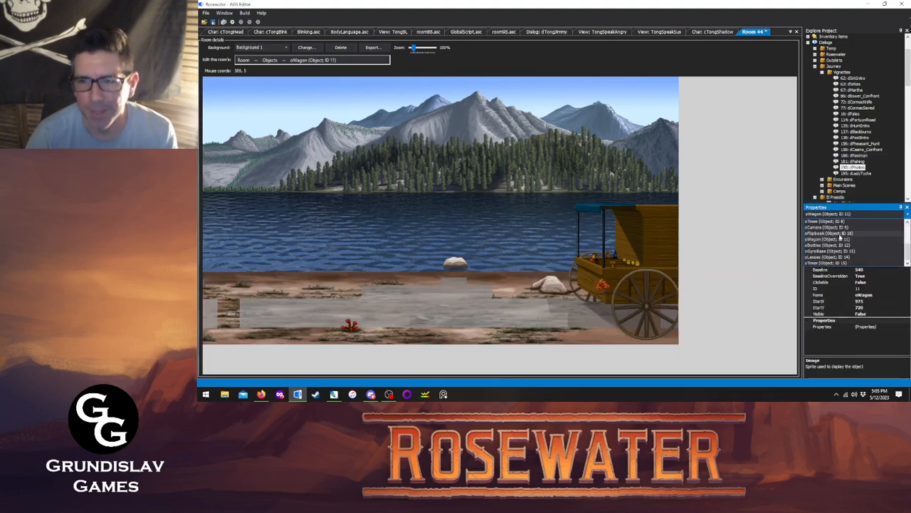
scroll(836, 242, up, 3)
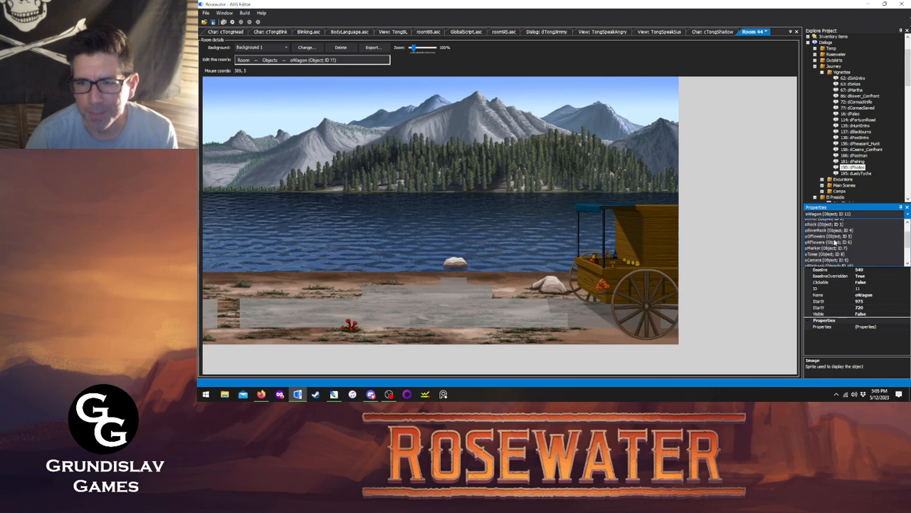
scroll(835, 242, down, 3)
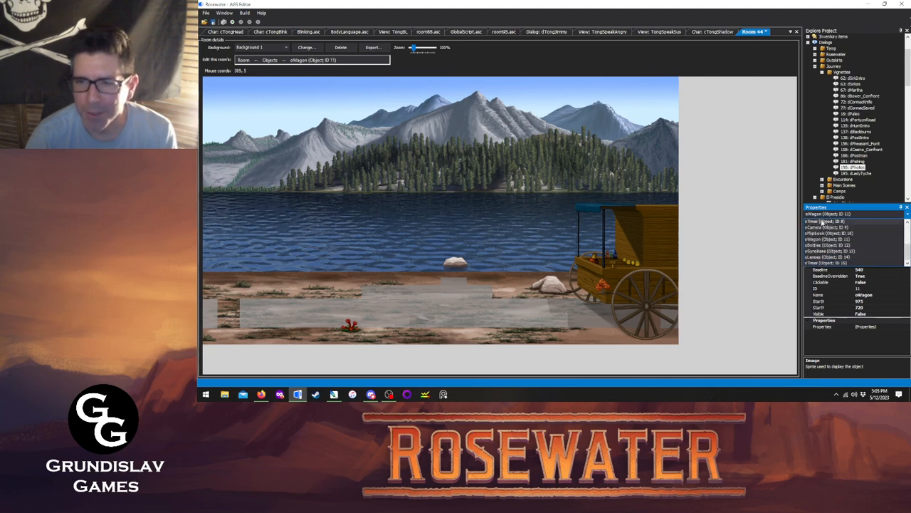
click(826, 263)
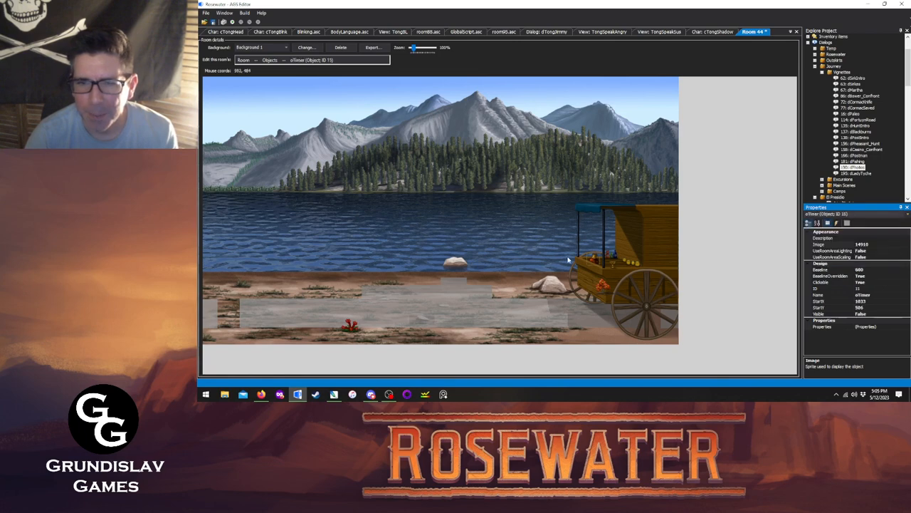
click(822, 214)
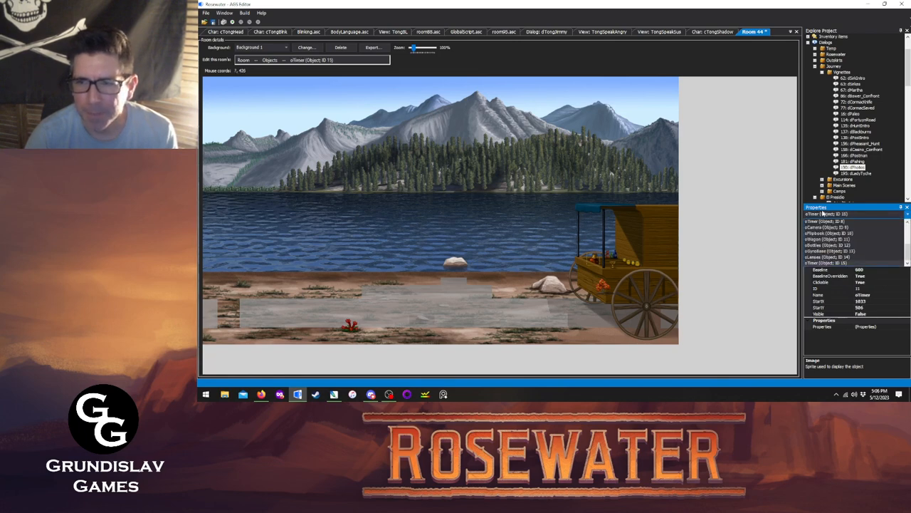
click(597, 262)
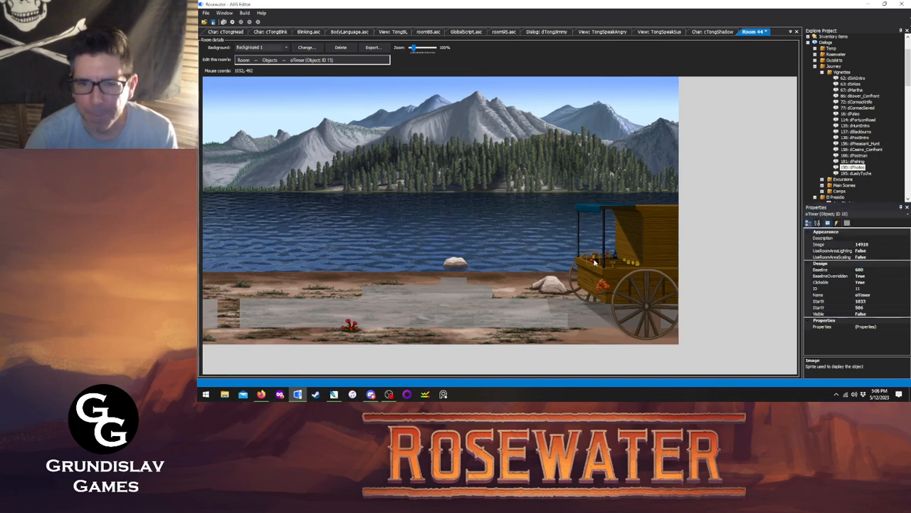
right_click(597, 262)
click(605, 264)
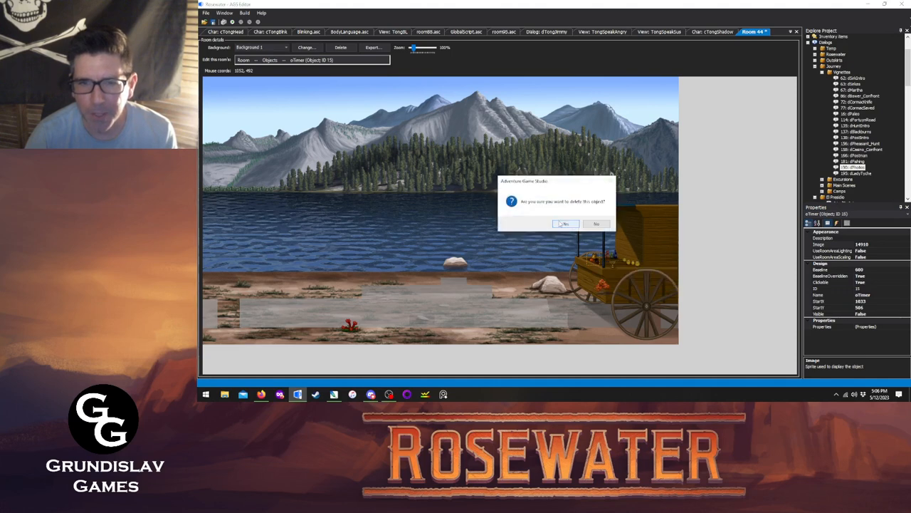
click(565, 223)
- Select the original oTimer object (ID 8) and override its baseline with 600
click(831, 213)
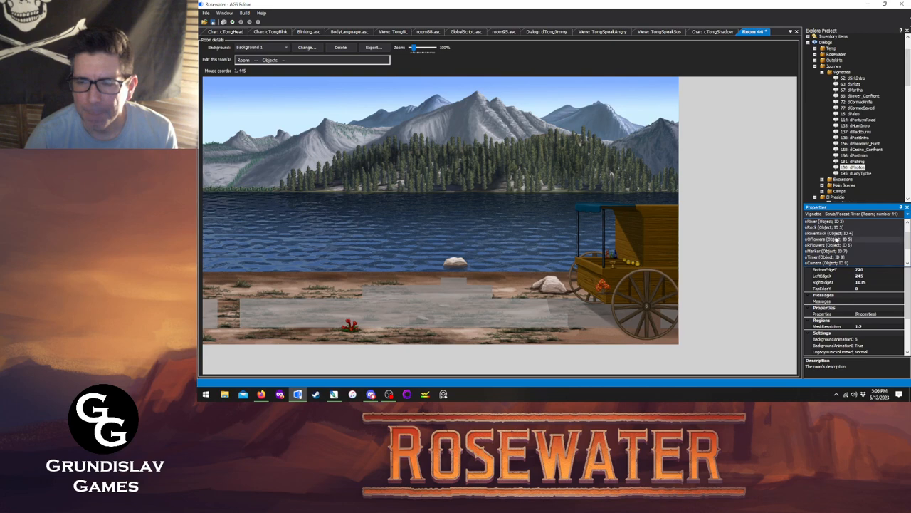
scroll(837, 236, down, 2)
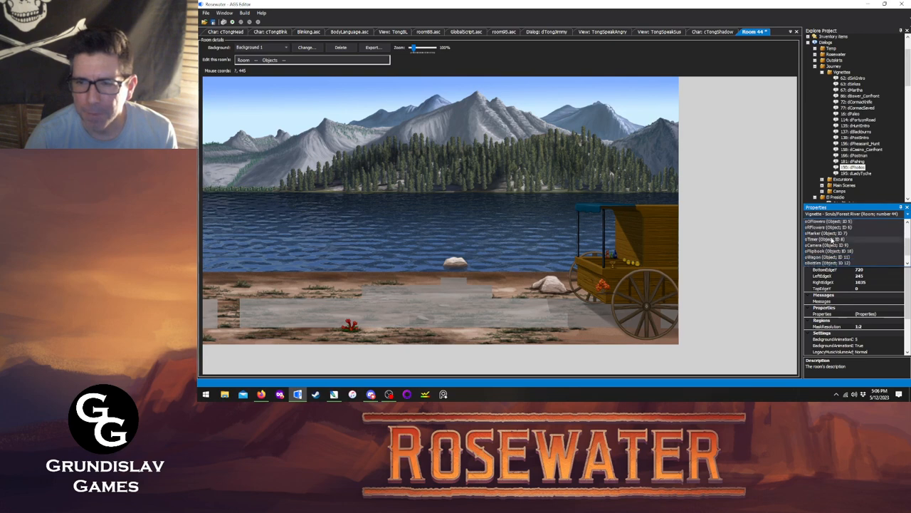
scroll(831, 240, down, 1)
scroll(832, 240, up, 1)
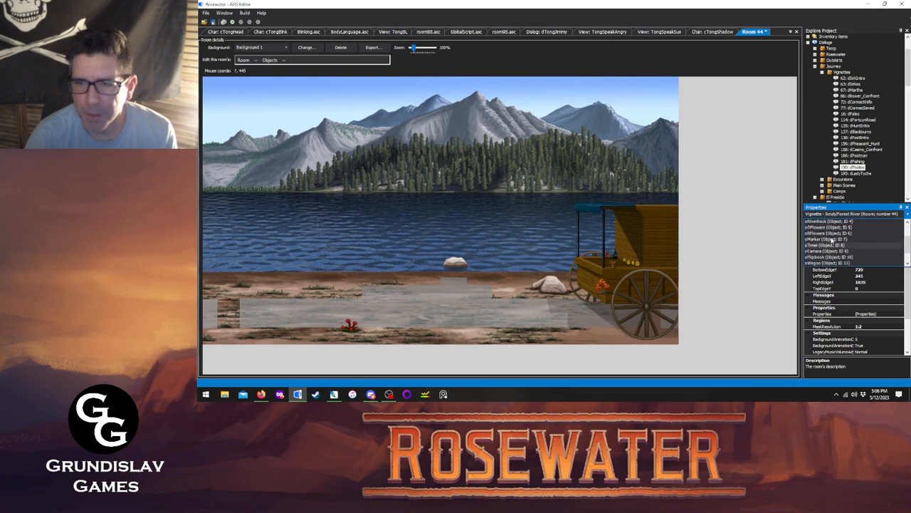
click(827, 246)
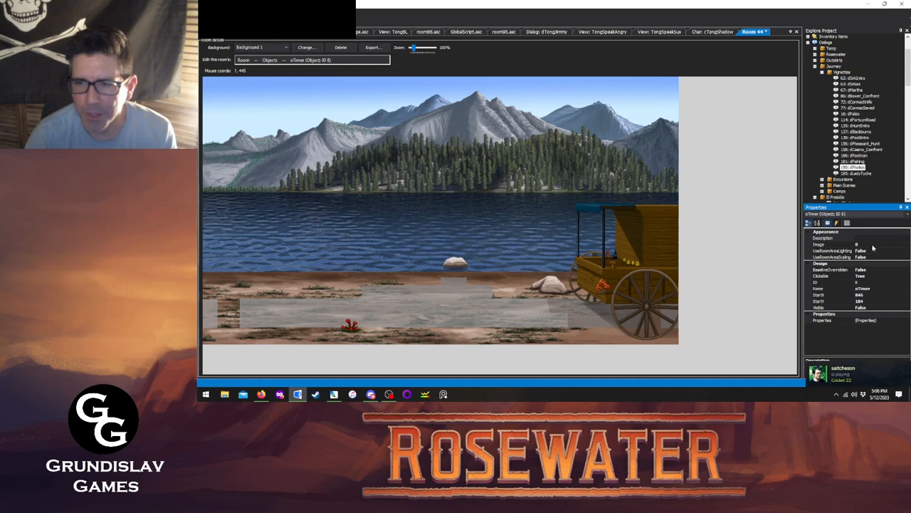
click(873, 245)
double_click(862, 270)
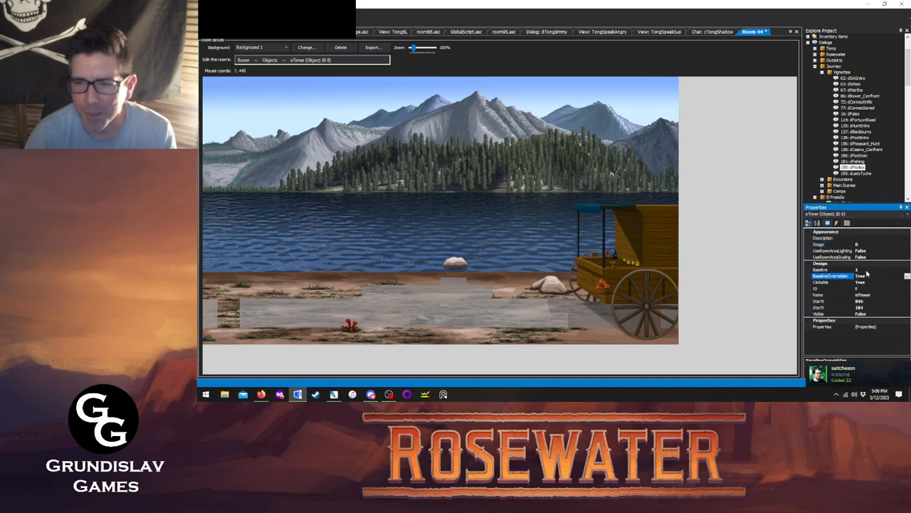
click(840, 271)
text(600)
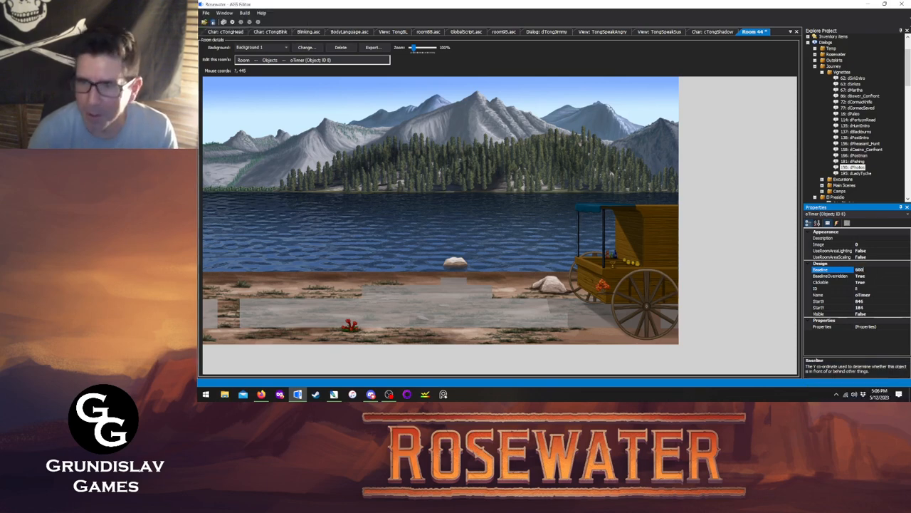
- Assign sprite 14910 to the original oTimer object and move it onto the wagon bed at about X 1034, Y 509
click(867, 244)
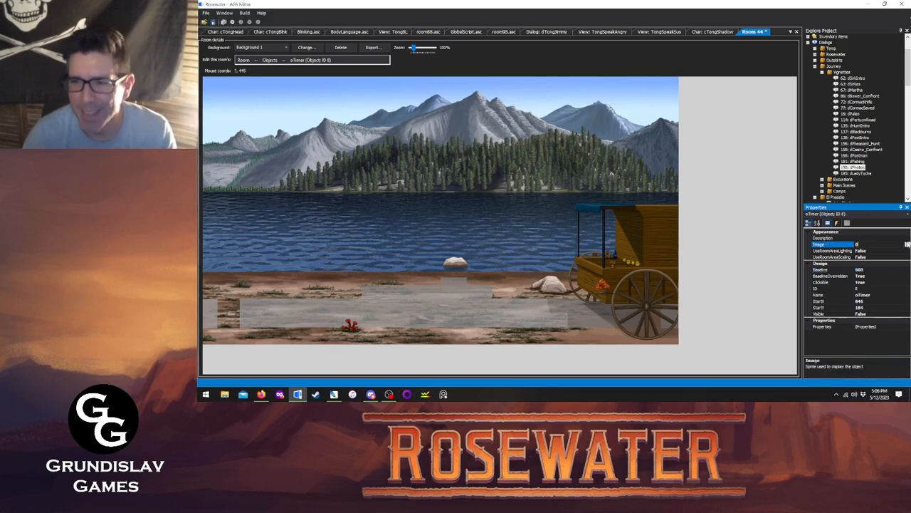
click(906, 244)
click(566, 185)
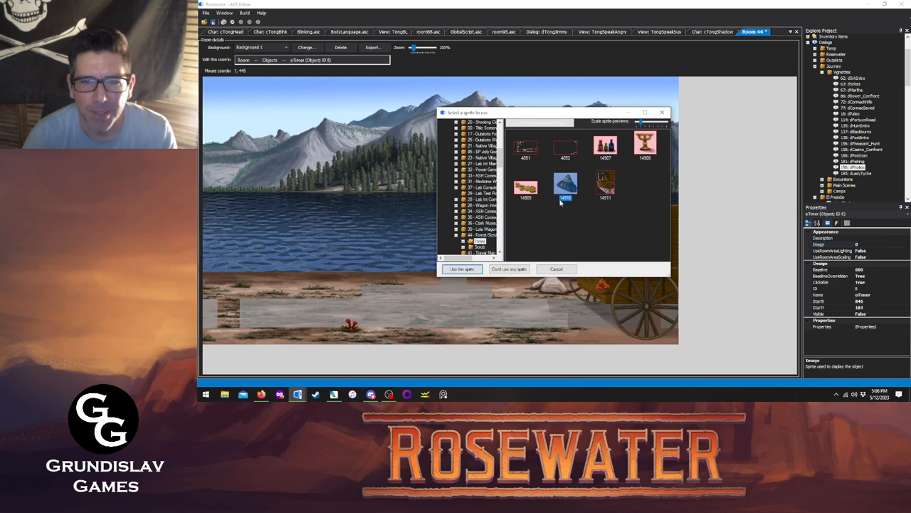
double_click(570, 185)
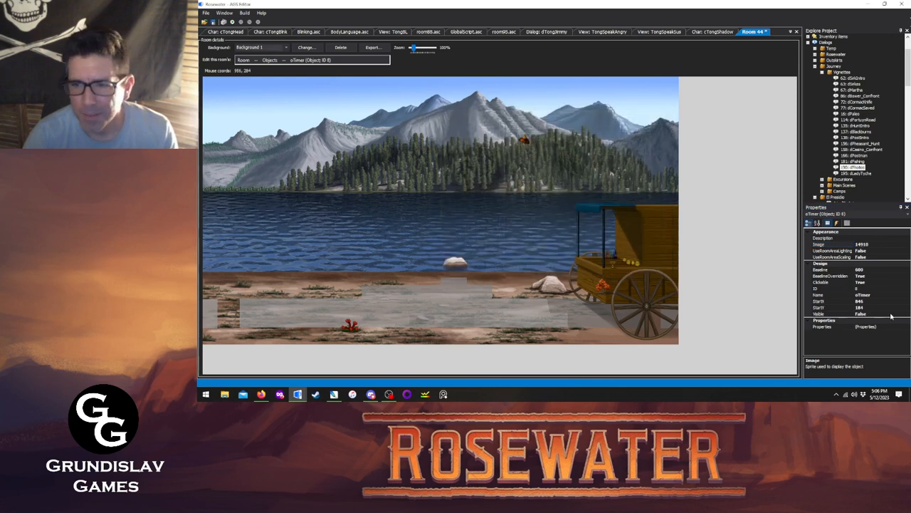
drag(523, 142, 598, 262)
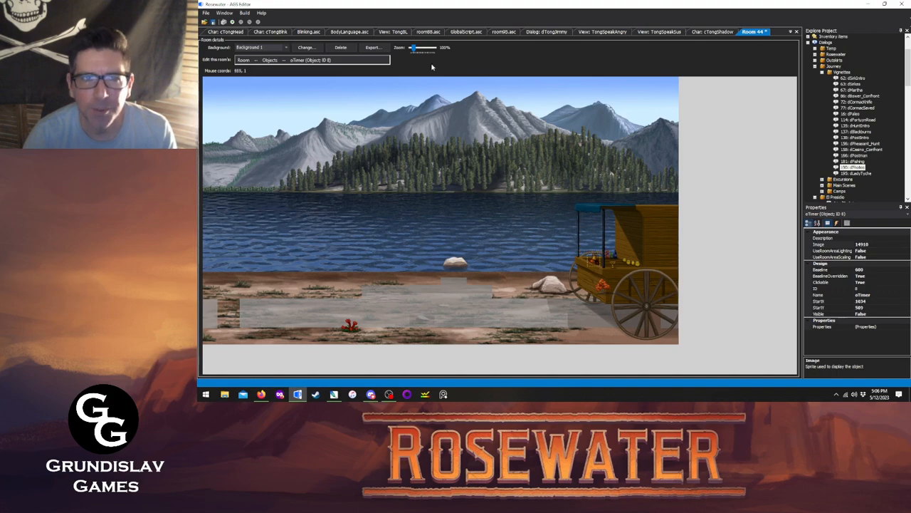
- Fine-tune the oTimer object's position behind the front post to about X 1035, Y 508, and save Room 44
drag(415, 48, 432, 48)
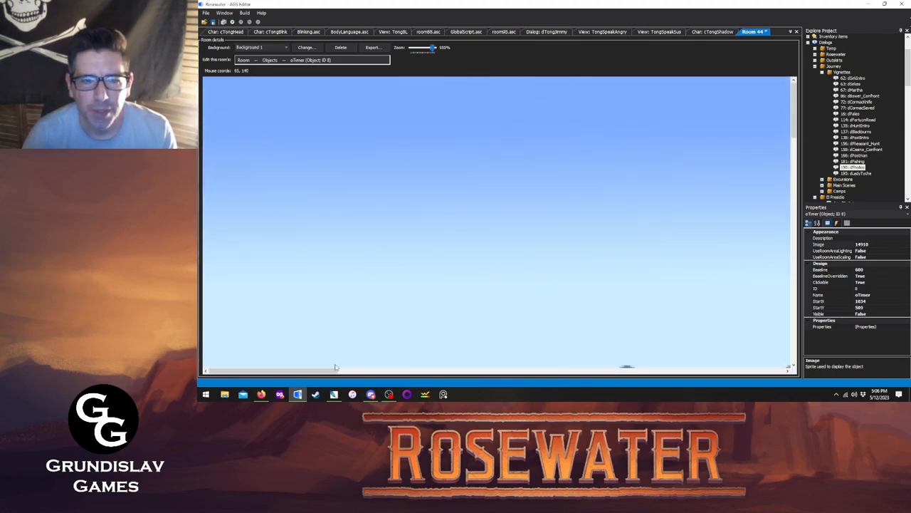
drag(335, 371, 817, 404)
drag(794, 124, 796, 289)
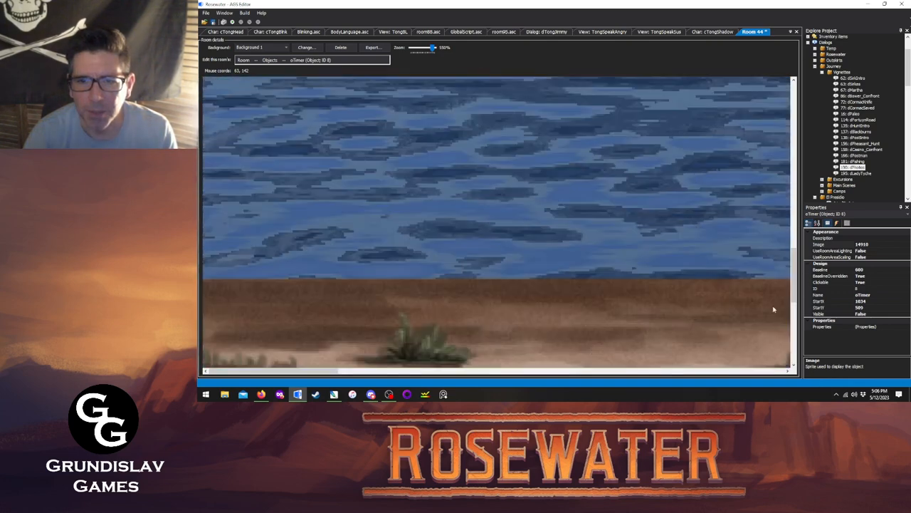
drag(333, 371, 726, 396)
drag(562, 225, 564, 222)
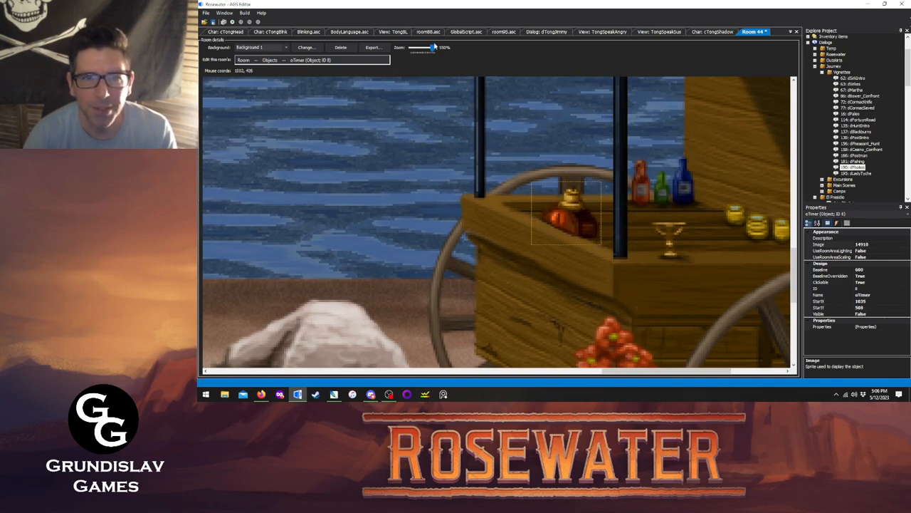
drag(435, 48, 415, 50)
click(212, 22)
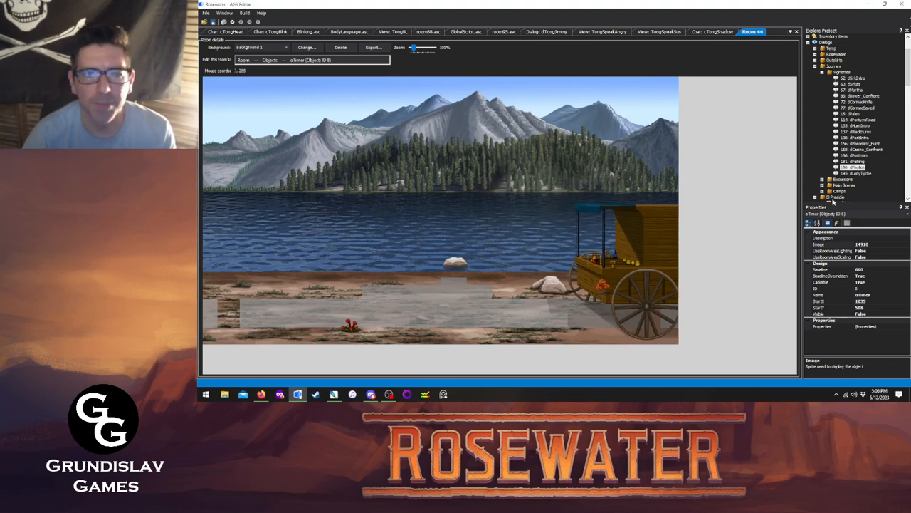
- Open the Room 44 script at the room_Load handler for the event that runs before fade-in
click(244, 61)
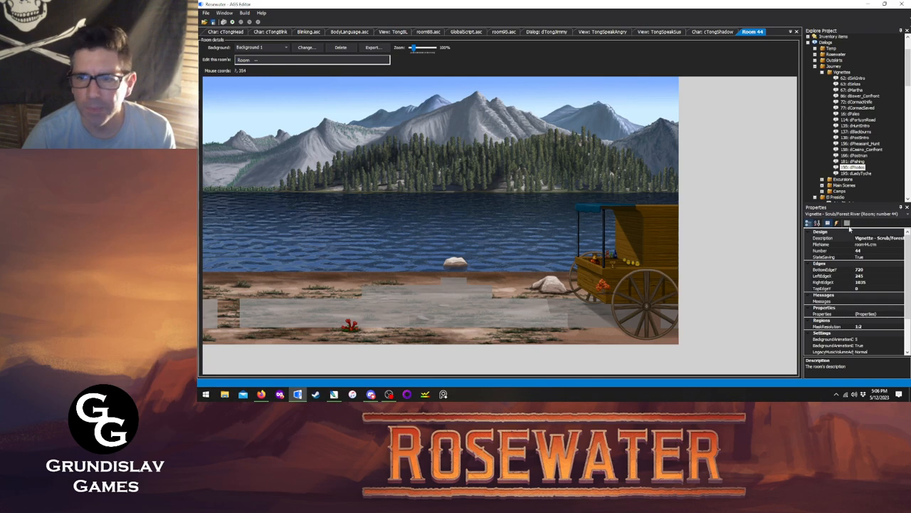
click(837, 223)
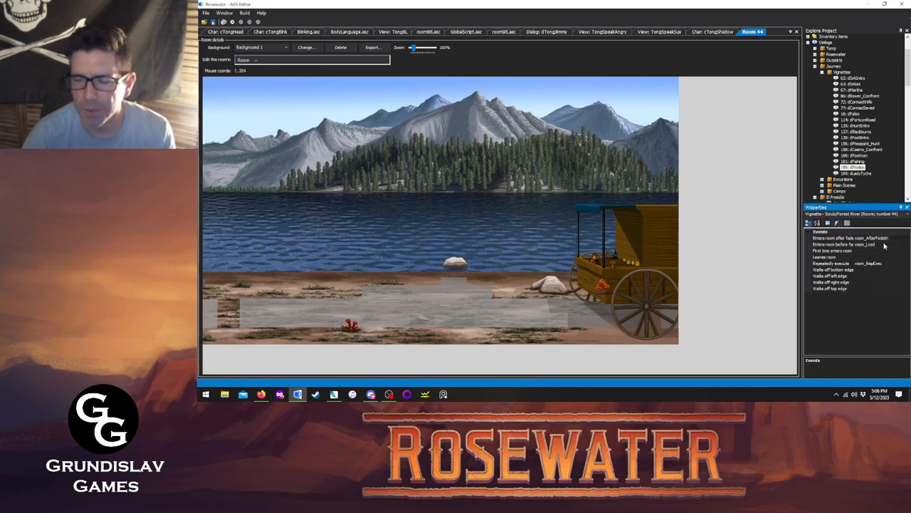
click(883, 245)
click(907, 245)
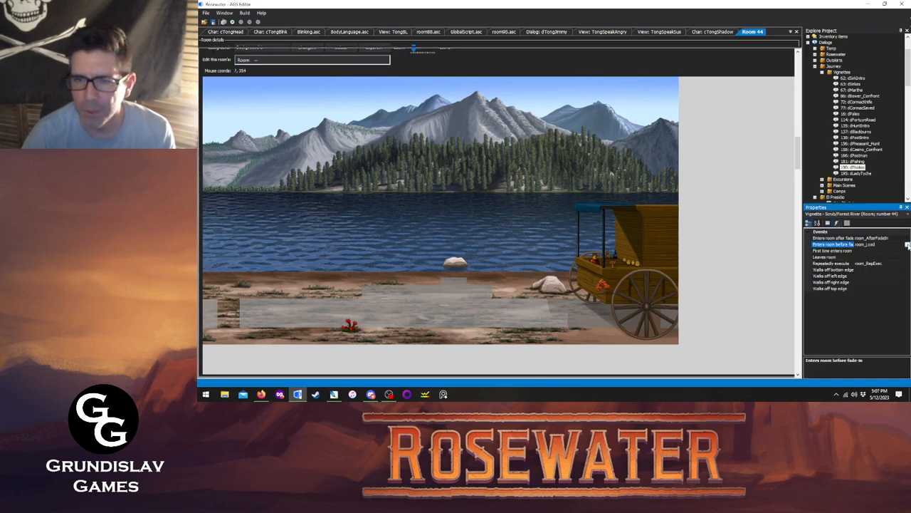
- Search room44.asc for "gyro", view the matching dialogue line in hGyroscope_Interact, and close the results
scroll(336, 174, down, 20)
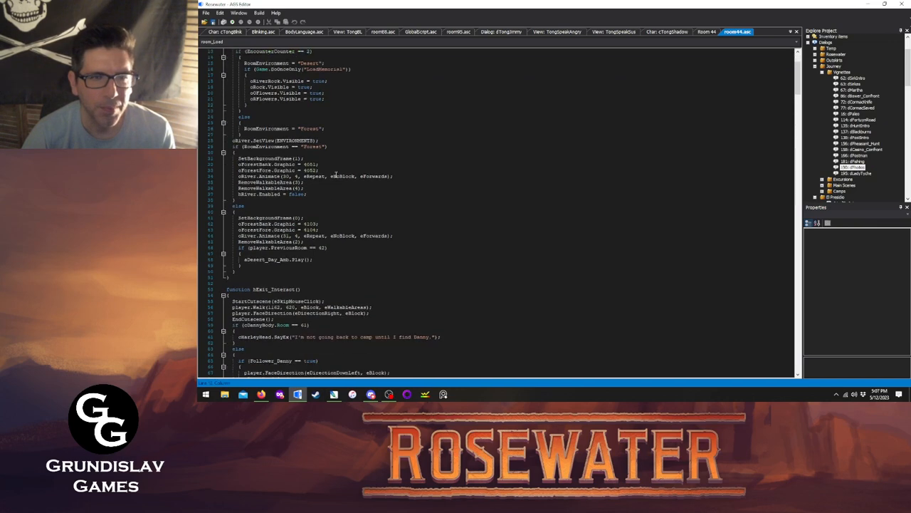
scroll(335, 175, down, 20)
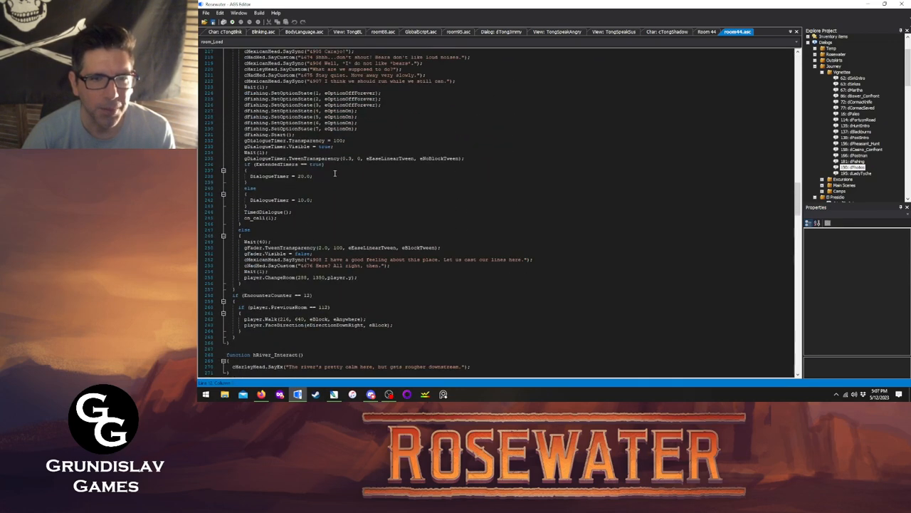
scroll(335, 173, down, 12)
click(222, 14)
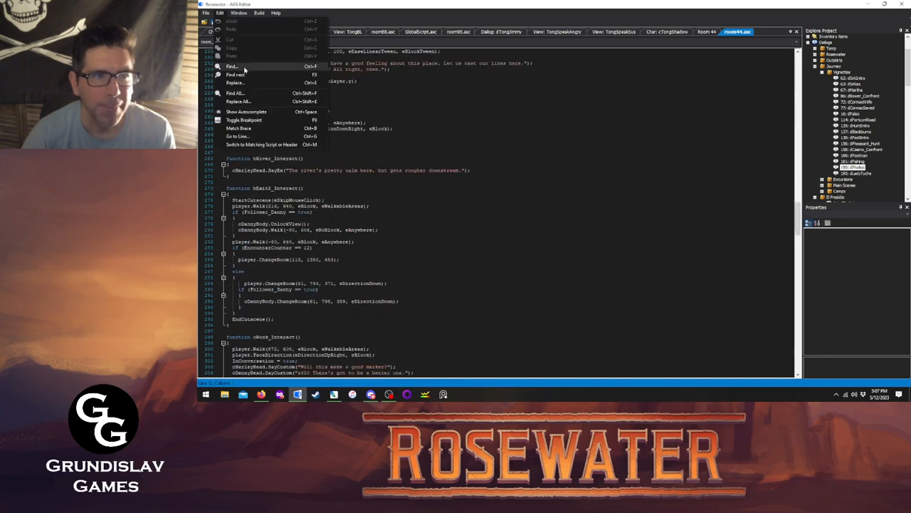
click(244, 95)
text(gyro)
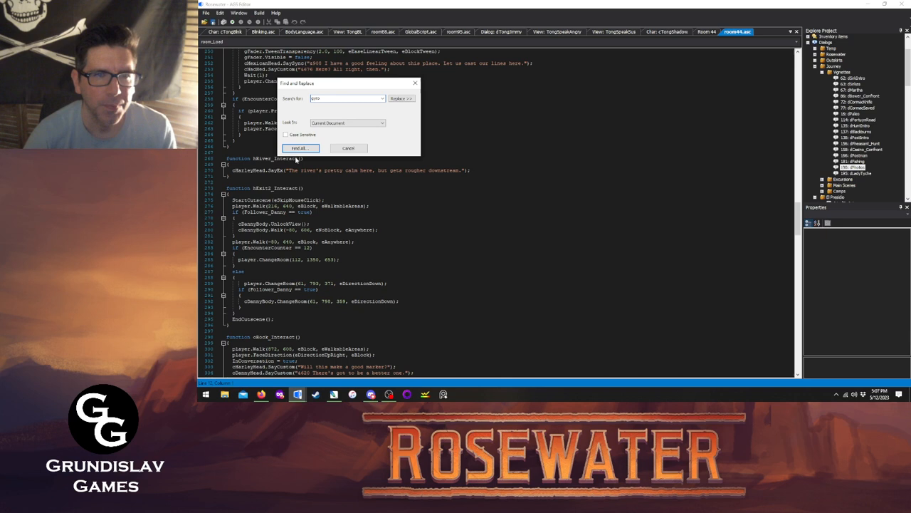
click(300, 148)
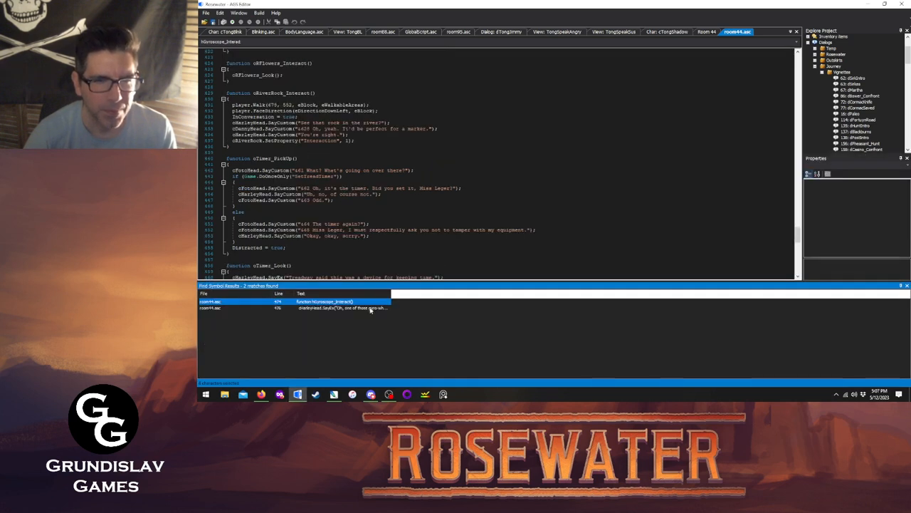
double_click(368, 308)
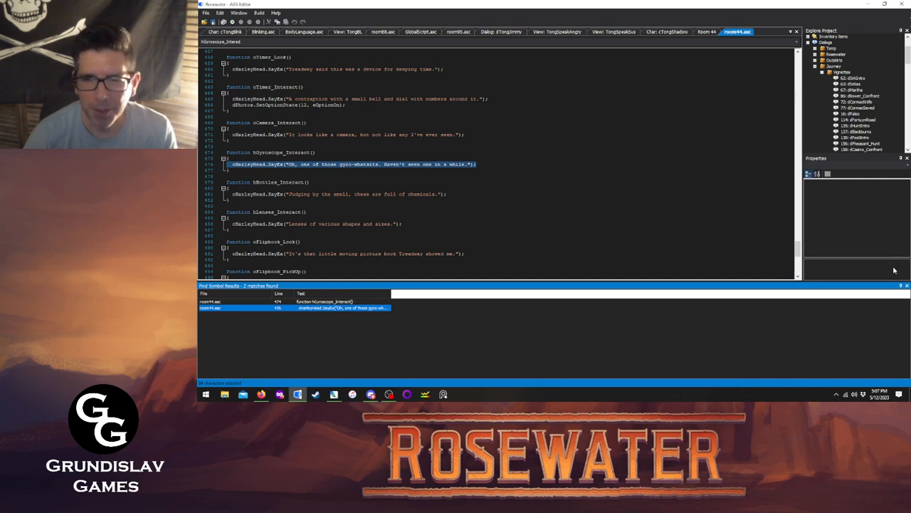
click(906, 287)
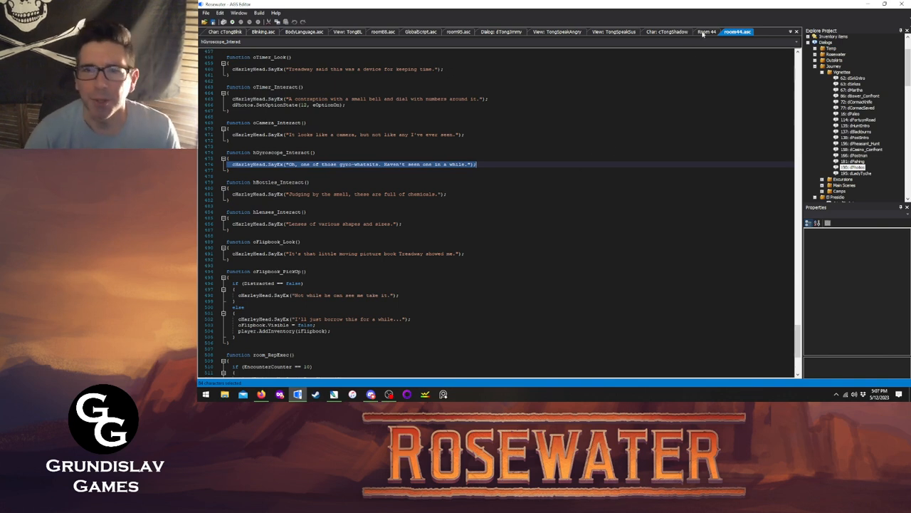
- Return to the room_Load function and place the cursor at the opening brace of its Forest branch
click(230, 42)
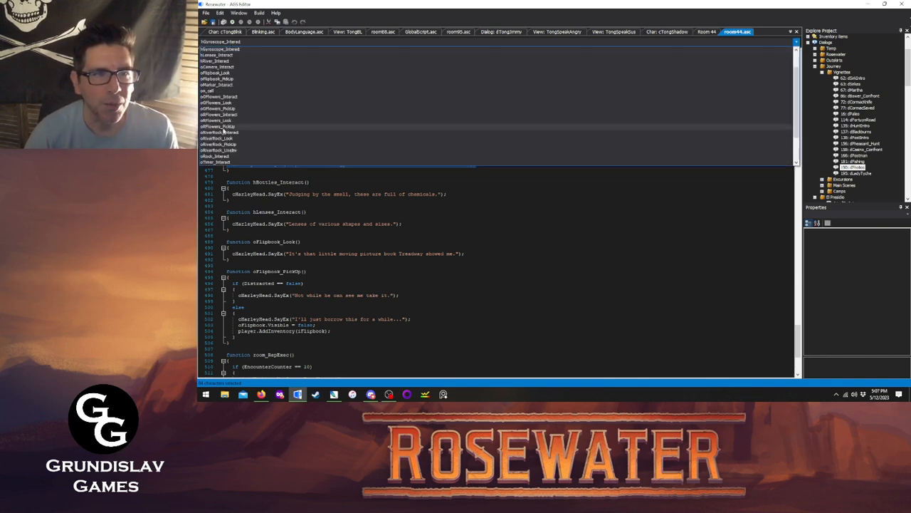
scroll(225, 131, down, 2)
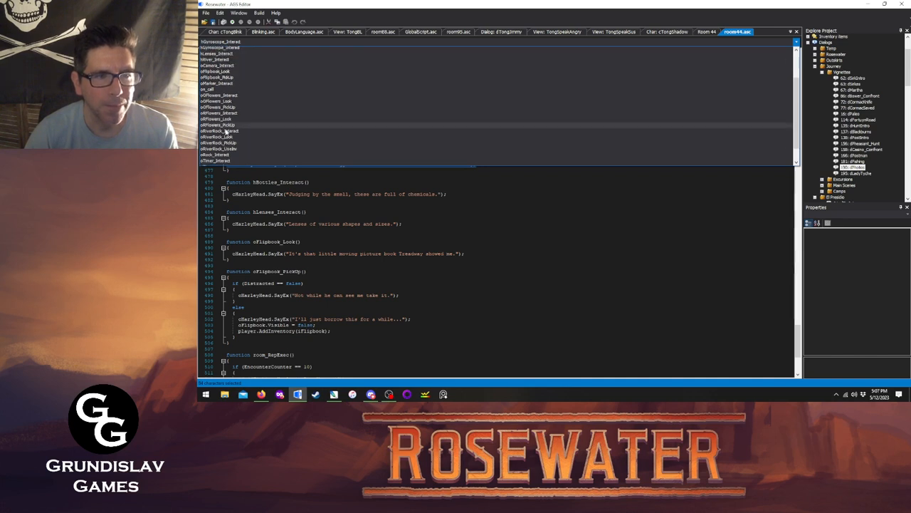
click(223, 156)
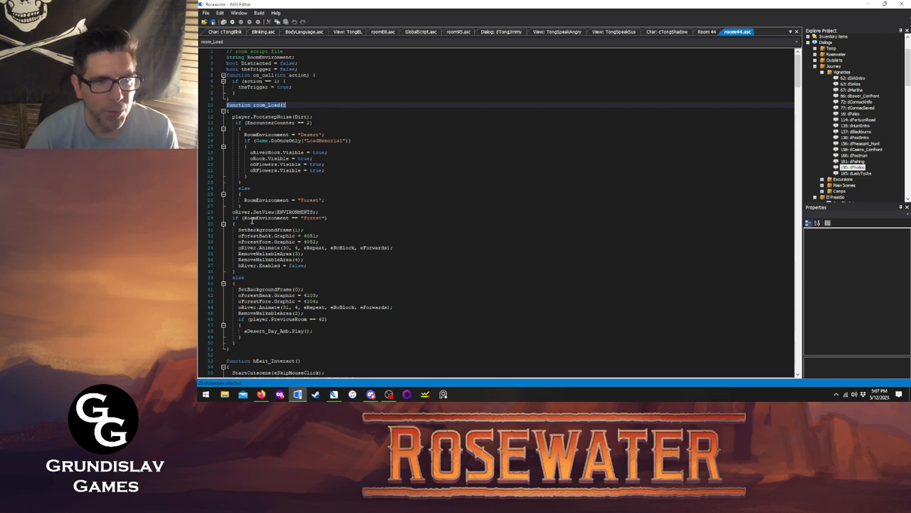
click(252, 223)
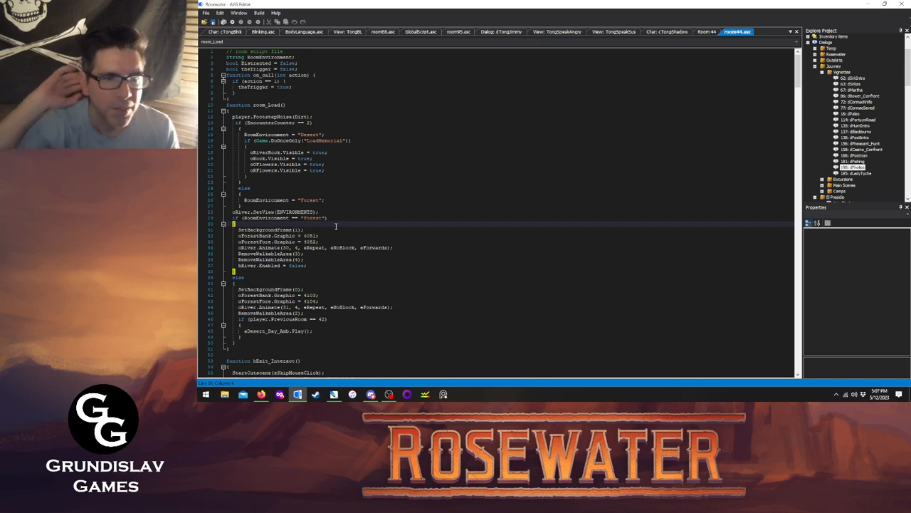
- Begin an if condition comparing EncounterCounter on a new line after hRiver.Enabled = false; in room_Load's Forest branch
scroll(336, 226, down, 1)
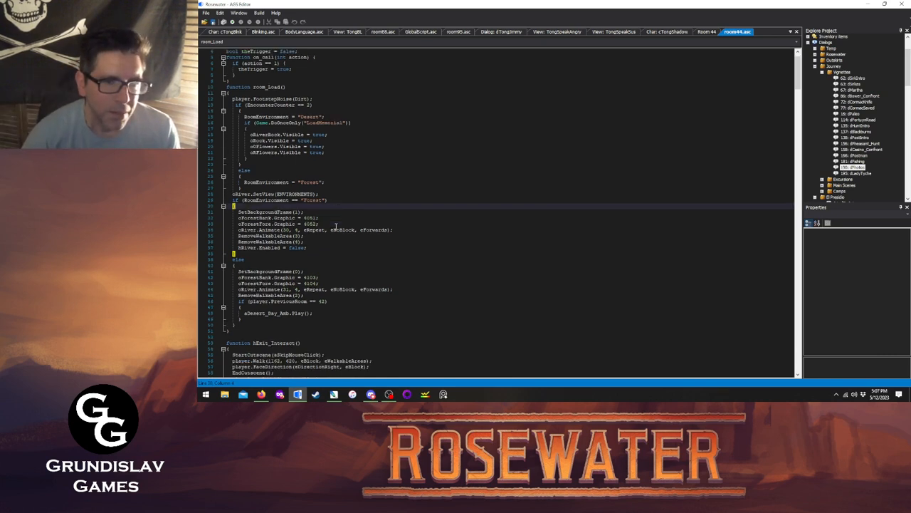
scroll(336, 226, down, 1)
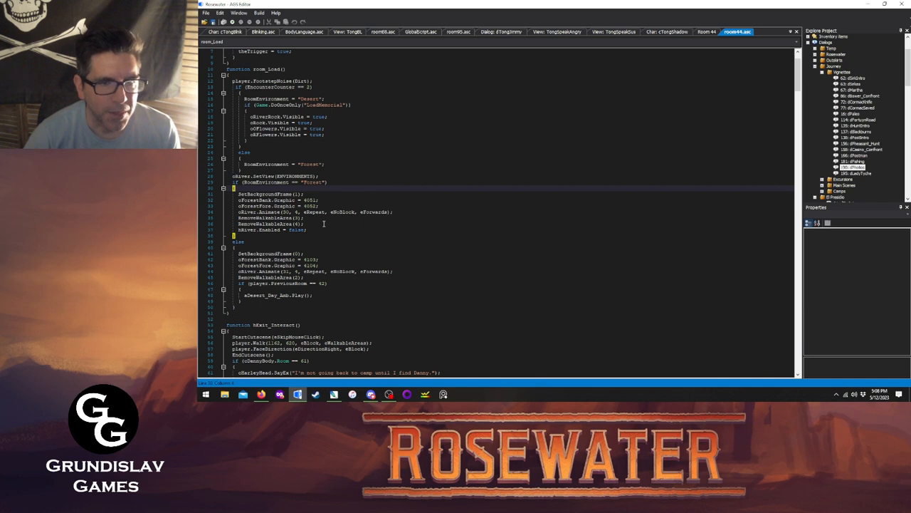
scroll(324, 223, up, 1)
scroll(324, 223, up, 1)
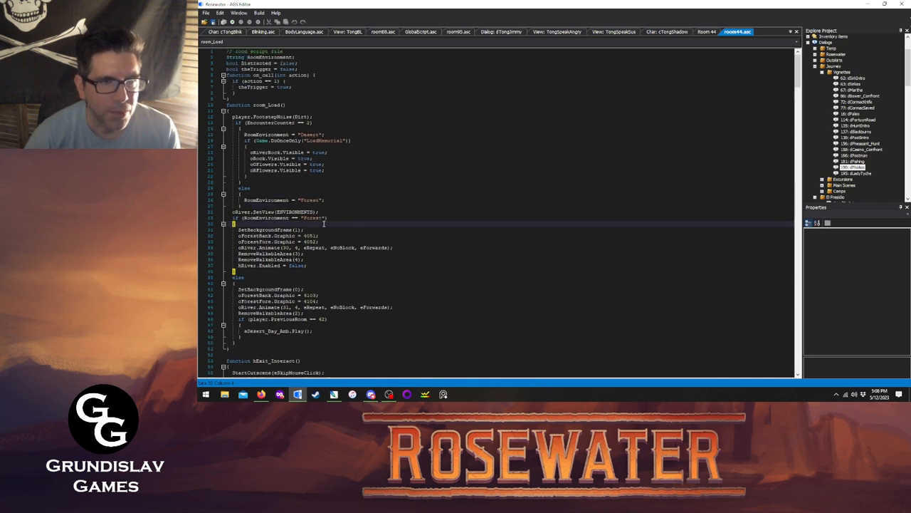
scroll(324, 224, down, 1)
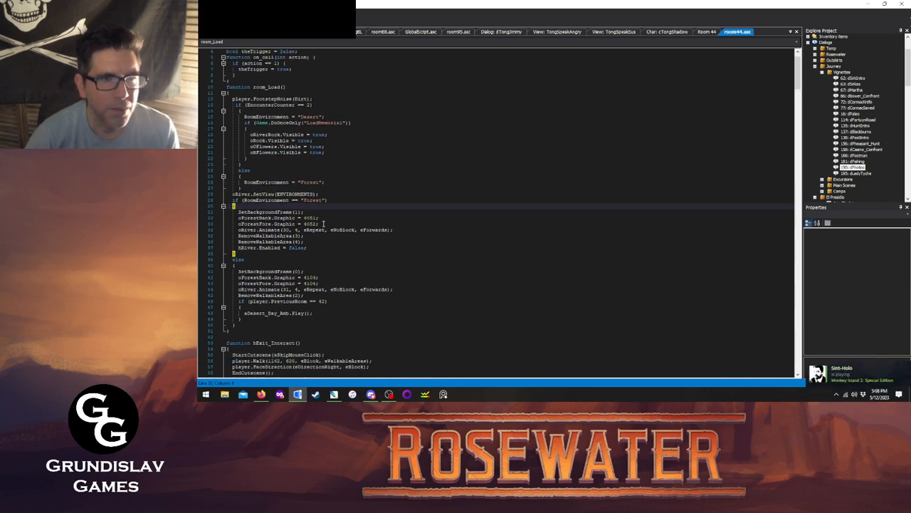
scroll(324, 224, up, 1)
scroll(322, 224, down, 1)
click(316, 247)
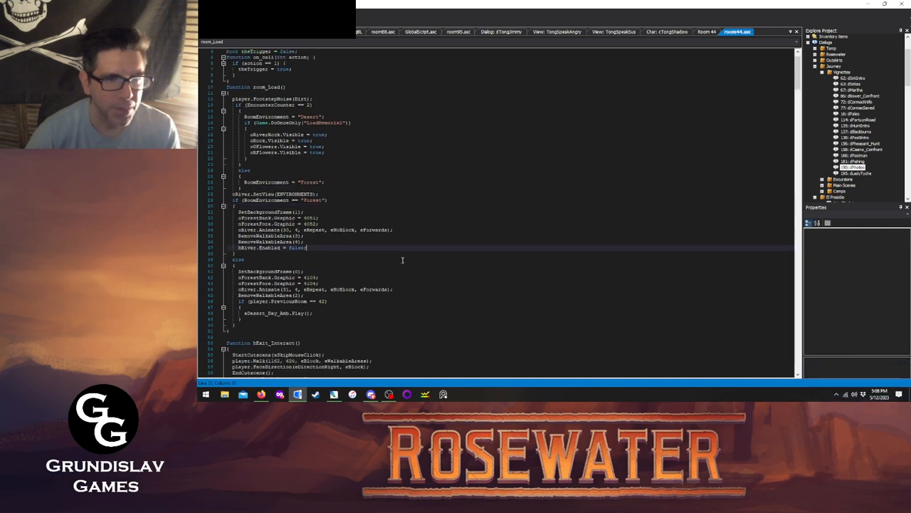
key(Return)
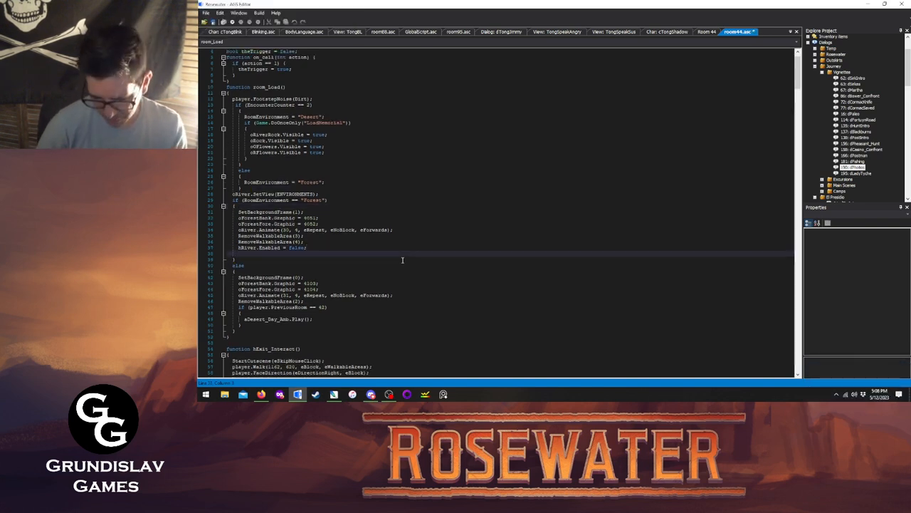
text(if (enco)
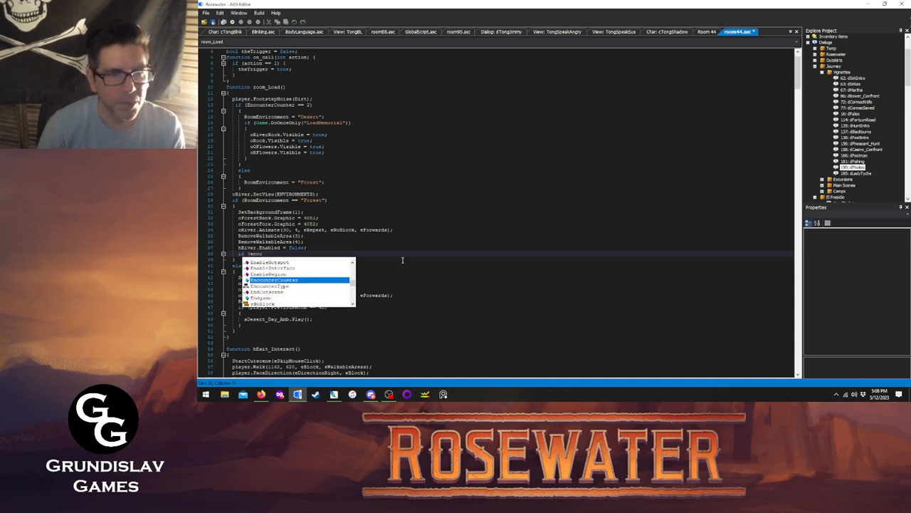
key(Return)
text(==)
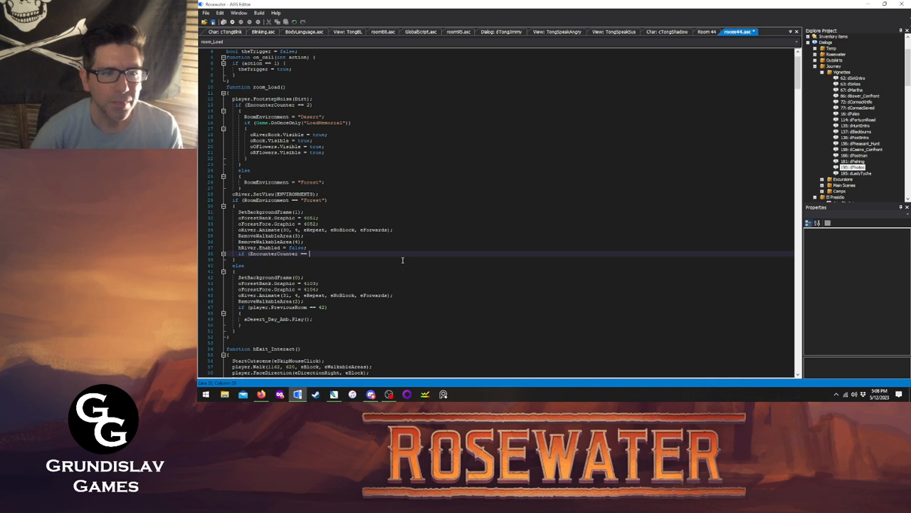
- Replace the EncounterCounter comparison in the new if condition with cPhotoStand.IsInRoom()
key(BackSpace)
key(BackSpace)
key(BackSpace)
key(BackSpace)
key(BackSpace)
key(BackSpace)
key(BackSpace)
key(BackSpace)
key(BackSpace)
key(BackSpace)
key(BackSpace)
key(BackSpace)
key(BackSpace)
key(BackSpace)
key(BackSpace)
key(BackSpace)
key(BackSpace)
key(BackSpace)
key(BackSpace)
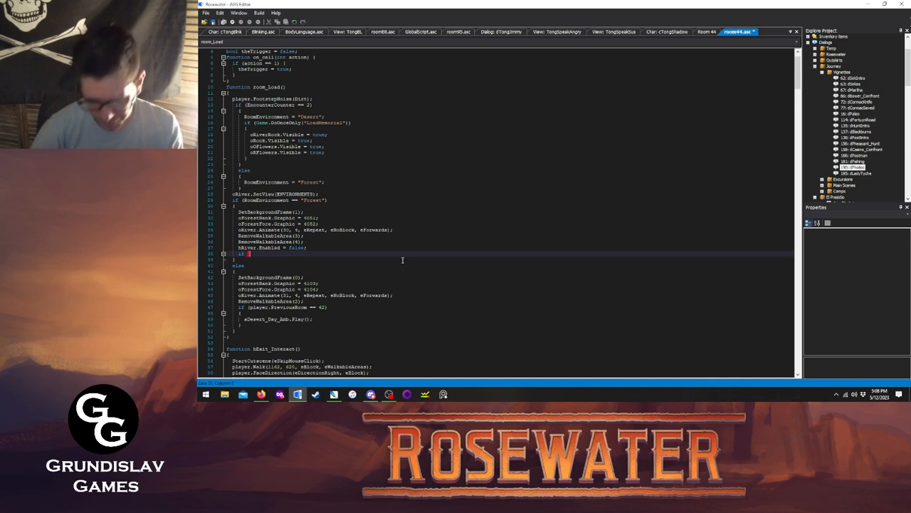
text(cphot)
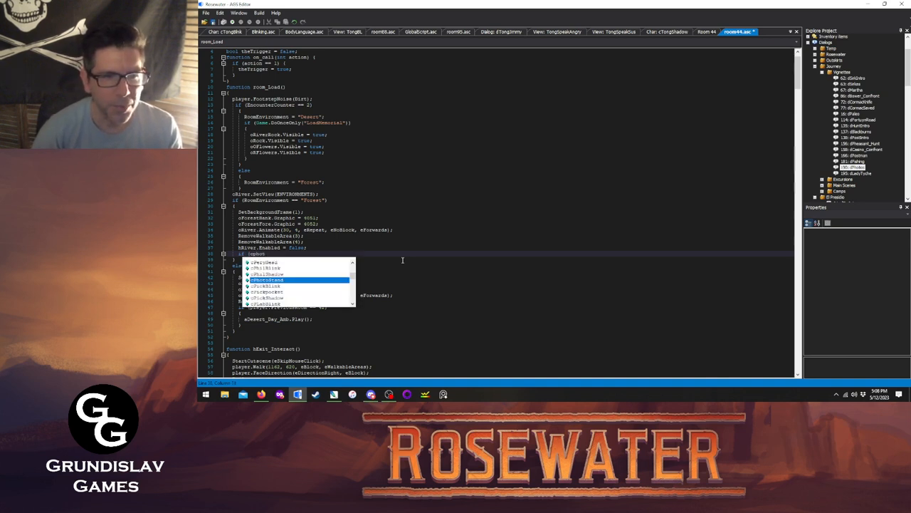
key(Return)
text(.)
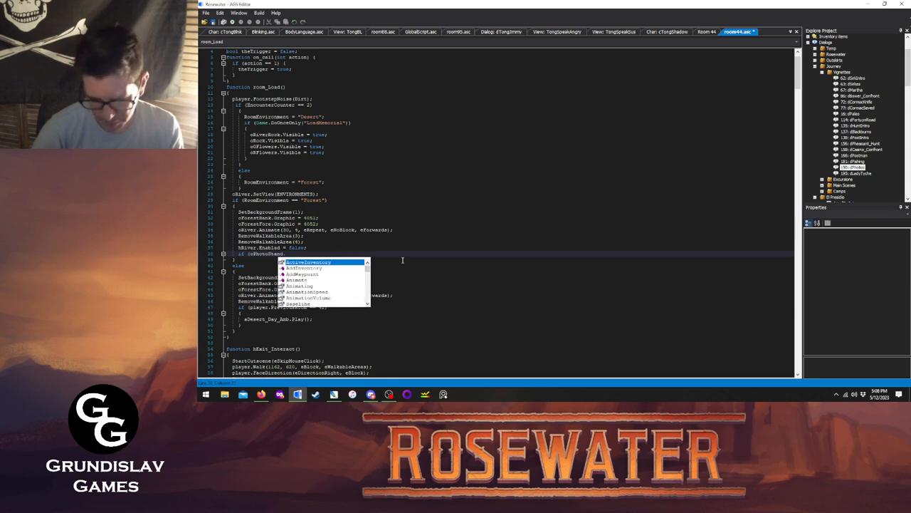
text(isin)
key(Return)
text(())
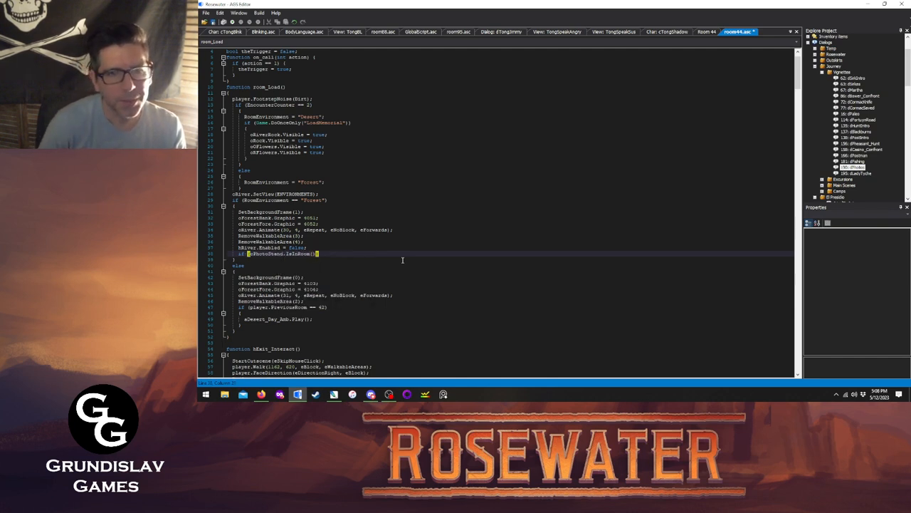
- Close the cPhotoStand condition and give it a braced block containing RemoveWalkableArea(5);
text())
key(Return)
text({)
key(Return)
text(})
key(Up)
key(Return)
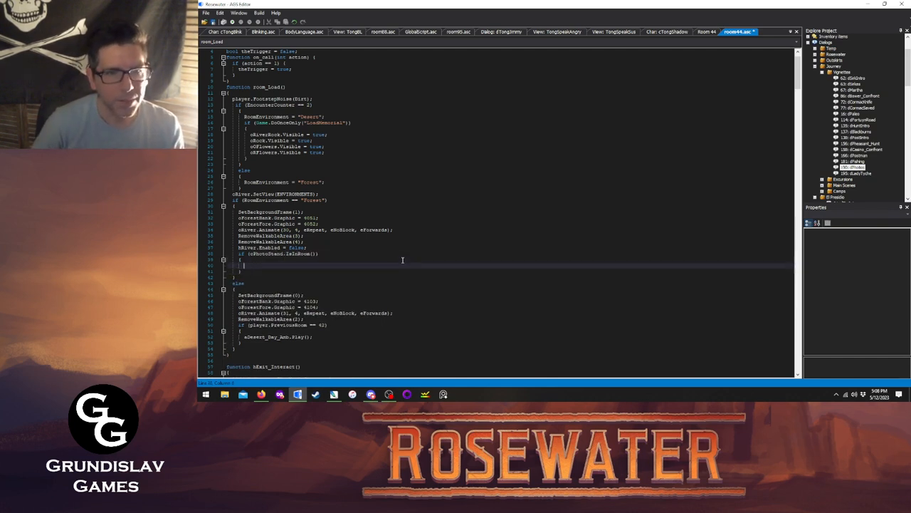
text(remov)
key(Down)
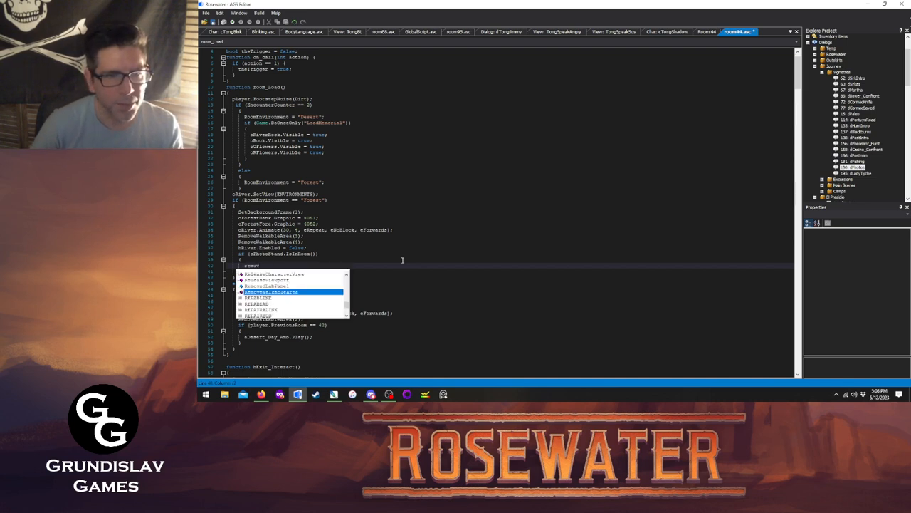
key(Return)
text((5);)
key(Return)
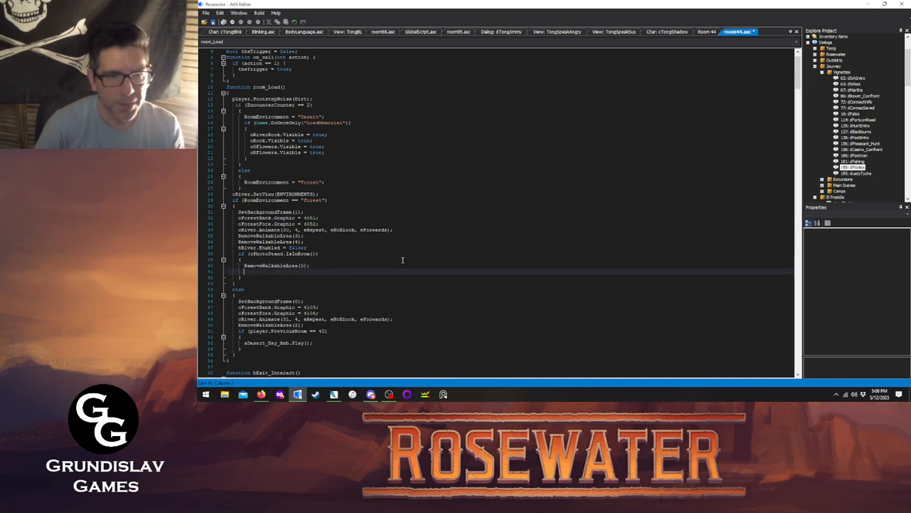
- Add statements to the cPhotoStand block that set oWagon.Visible and oLenses.Visible to true
text(oWagon)
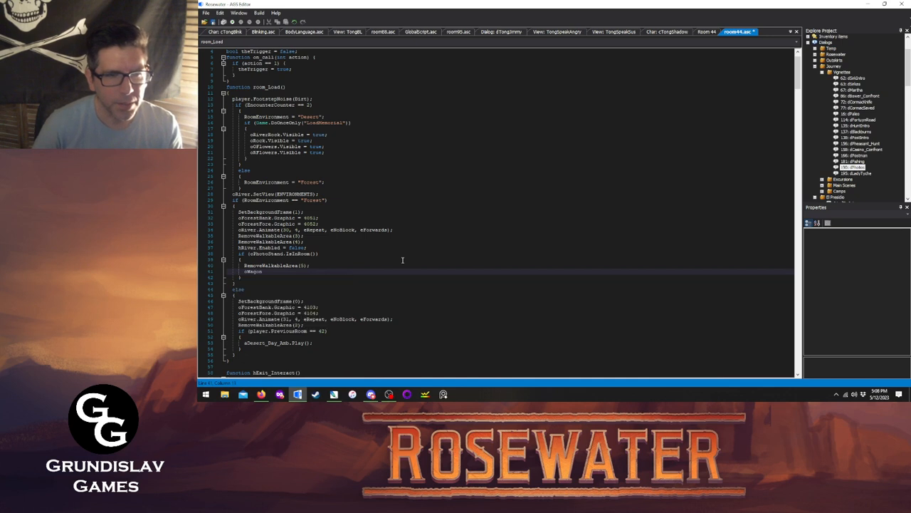
text(.Visible = true;)
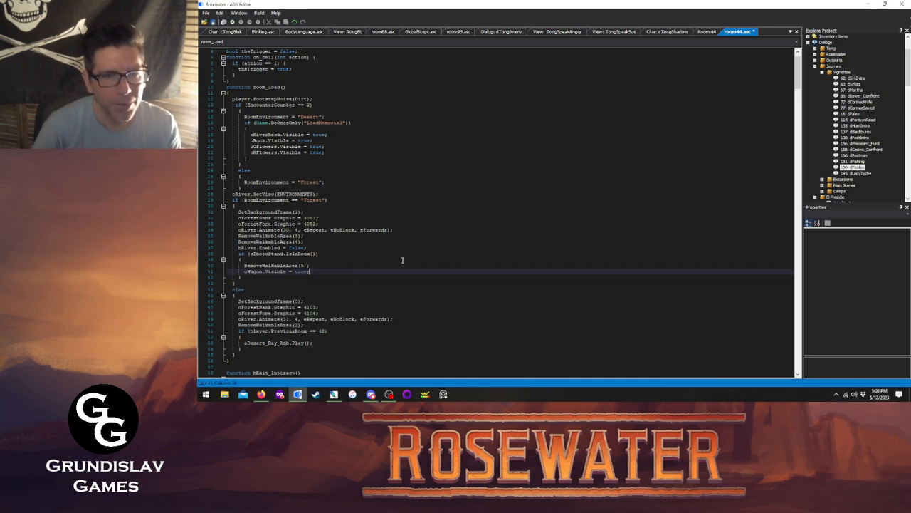
key(Return)
text(oLenses.)
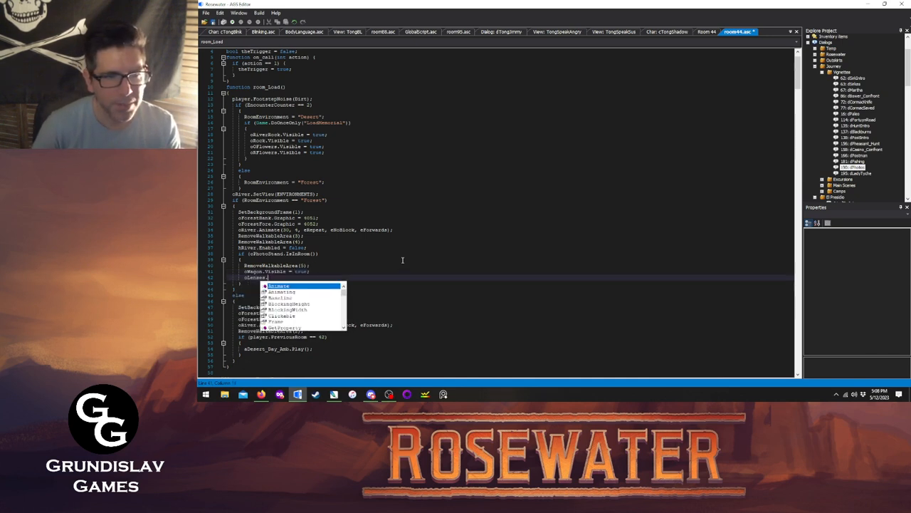
text(Visible = )
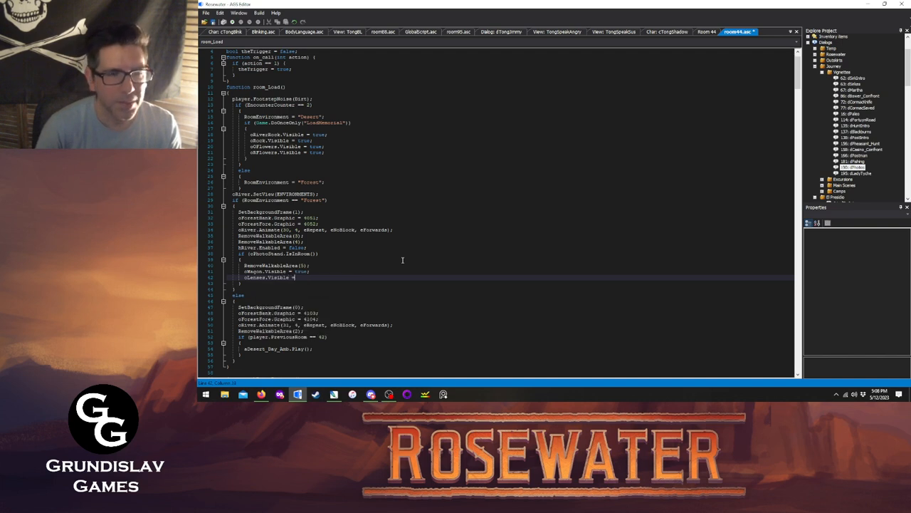
text(true;)
key(Return)
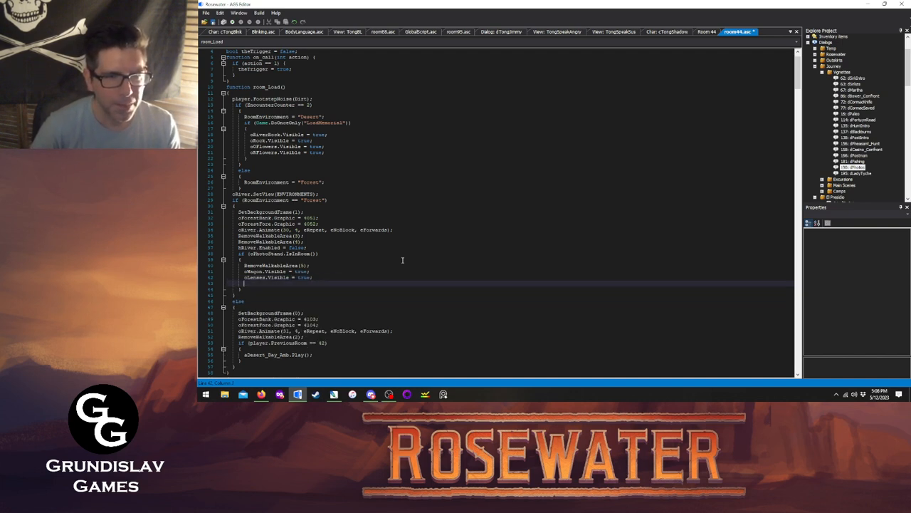
- Add statements to the cPhotoStand block that set oGyroBase.Visible and oTimer.Visible to true
text(oG)
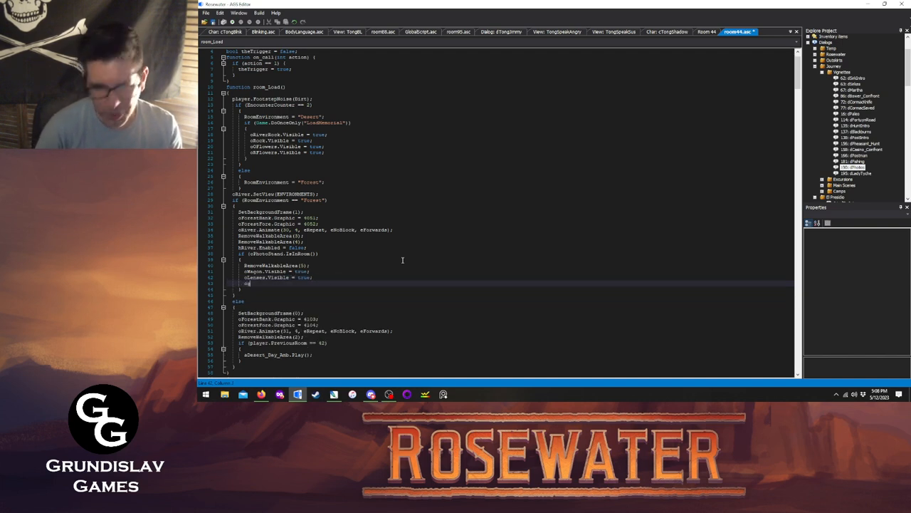
text(yroBase.vi)
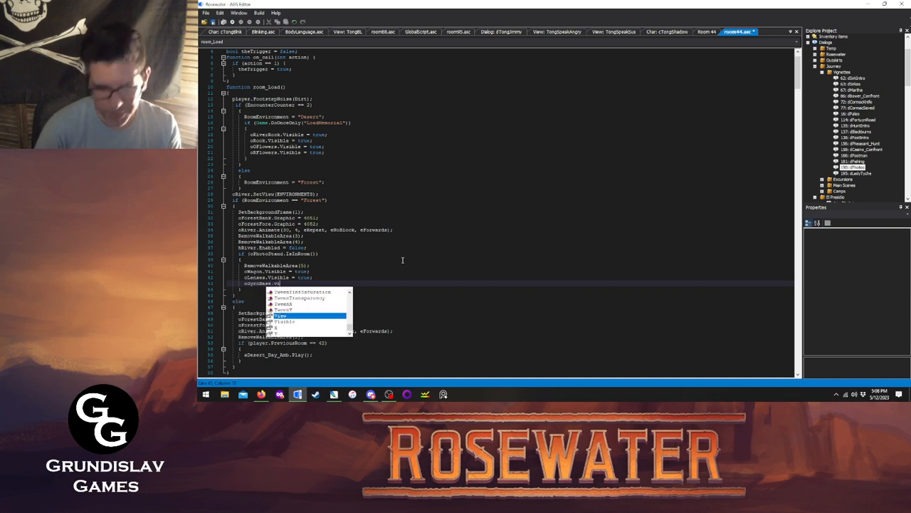
text(sible = true;)
key(Return)
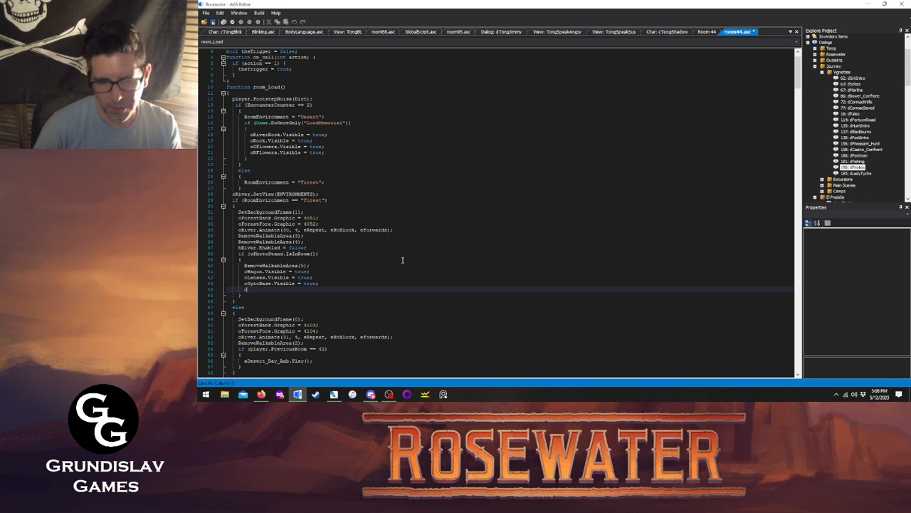
text(oTimer.)
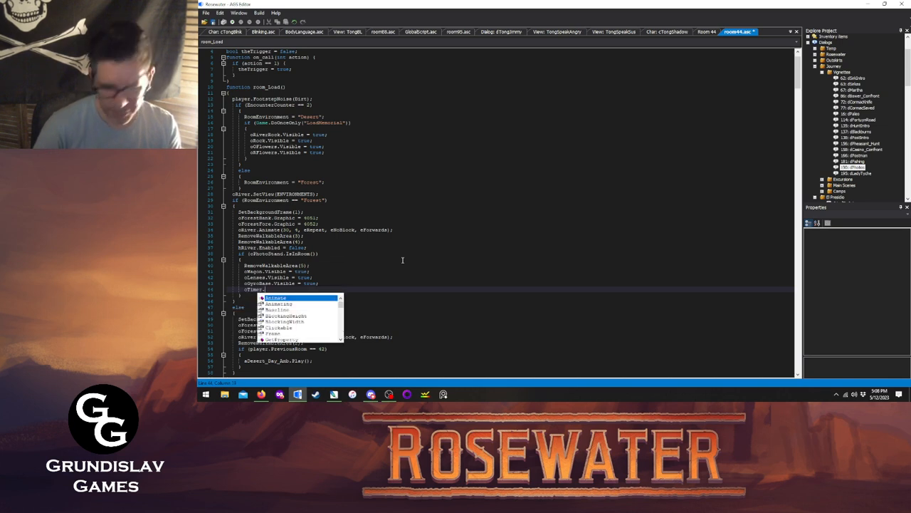
text(visible = true;)
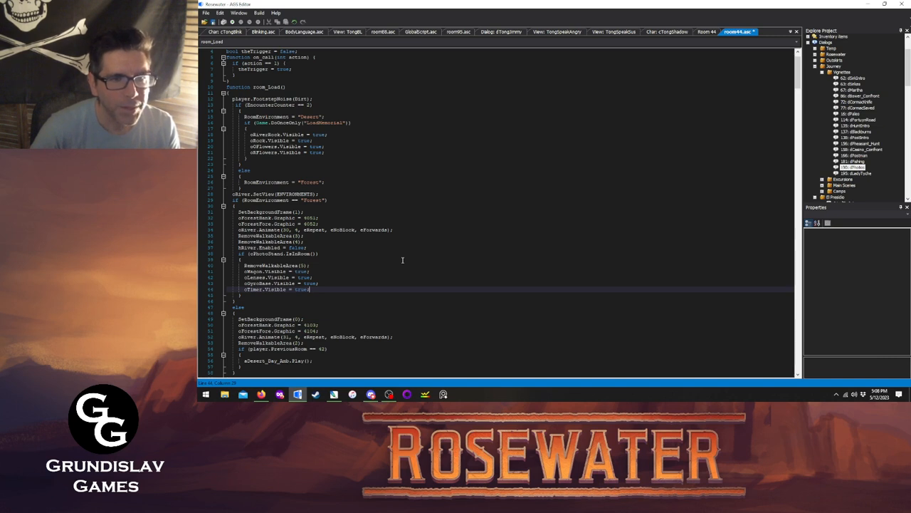
- Add the statement oBottles.Visible = true; at the end of the cPhotoStand block
key(Return)
text(o)
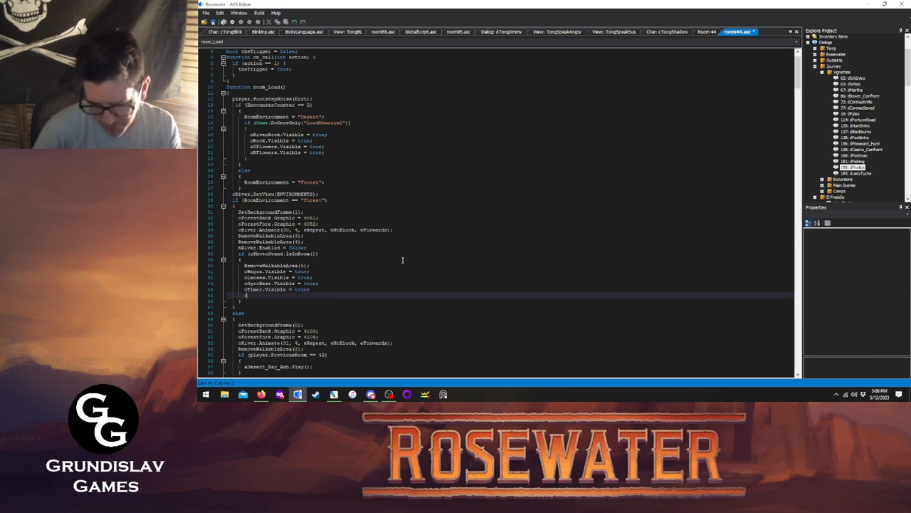
text(Bottles.)
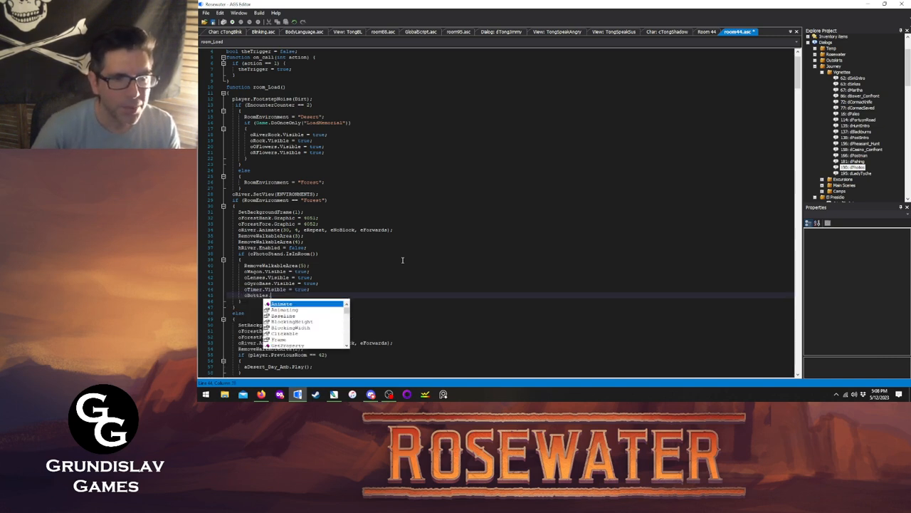
text(Visible = )
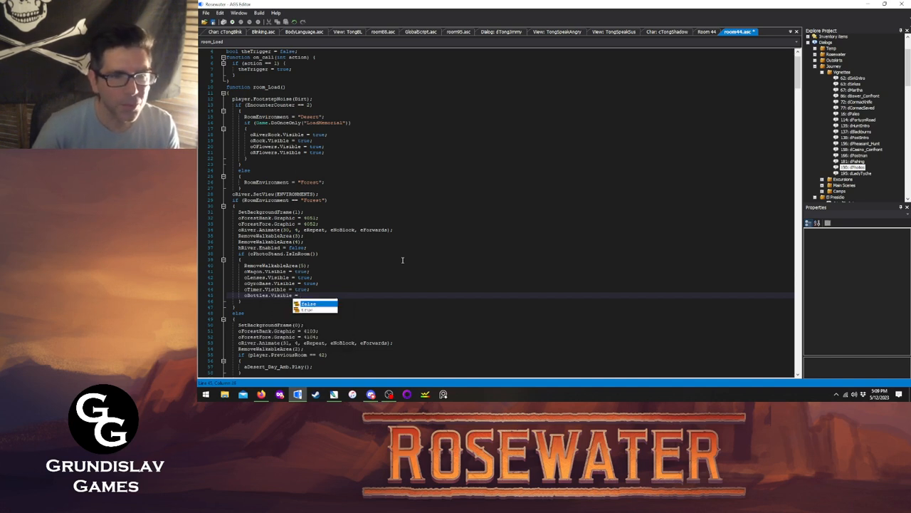
text(true;)
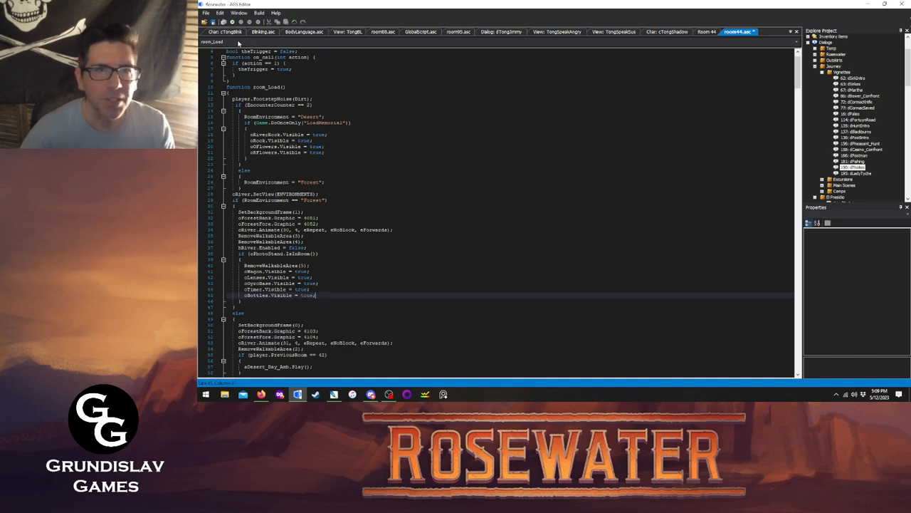
- Run the game for testing and turn its music volume all the way down in the settings
click(233, 22)
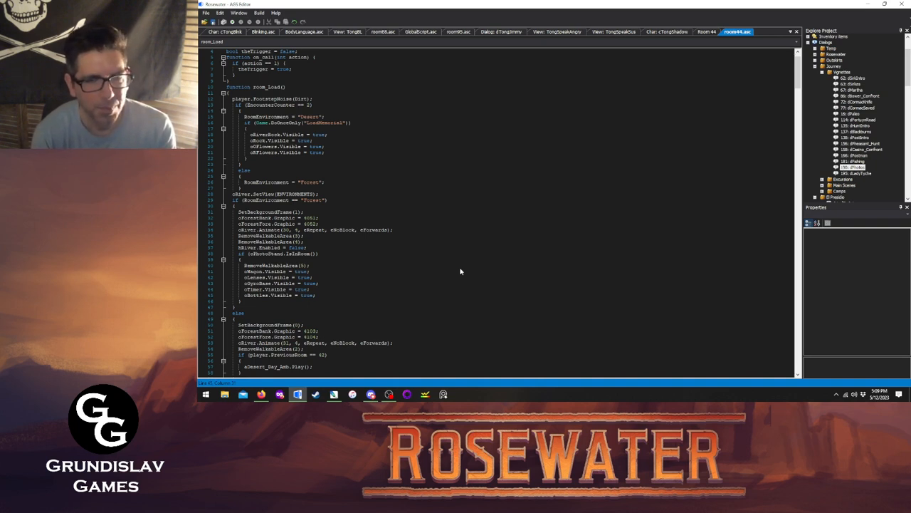
key(F5)
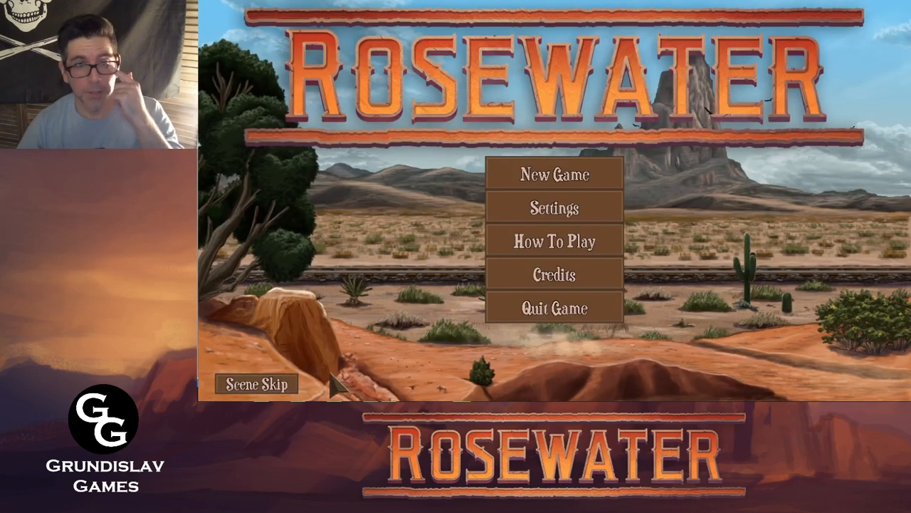
click(596, 205)
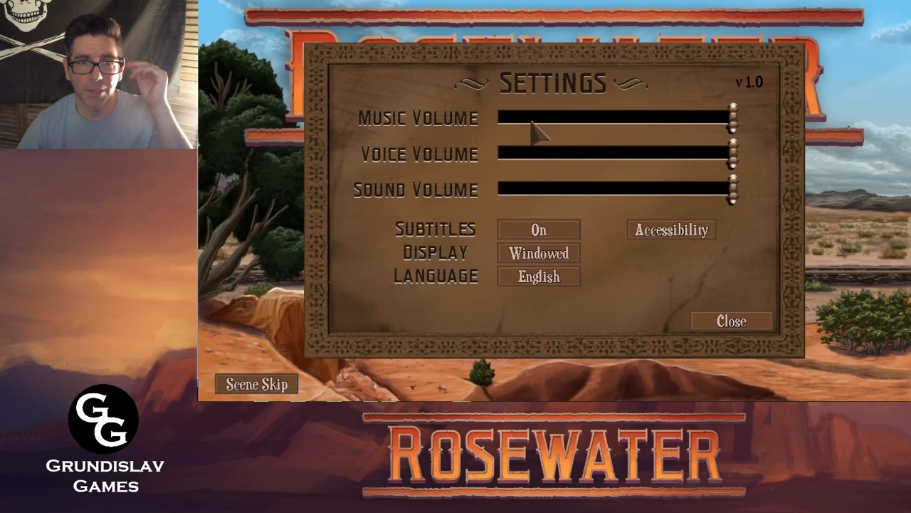
drag(531, 124, 456, 122)
click(744, 321)
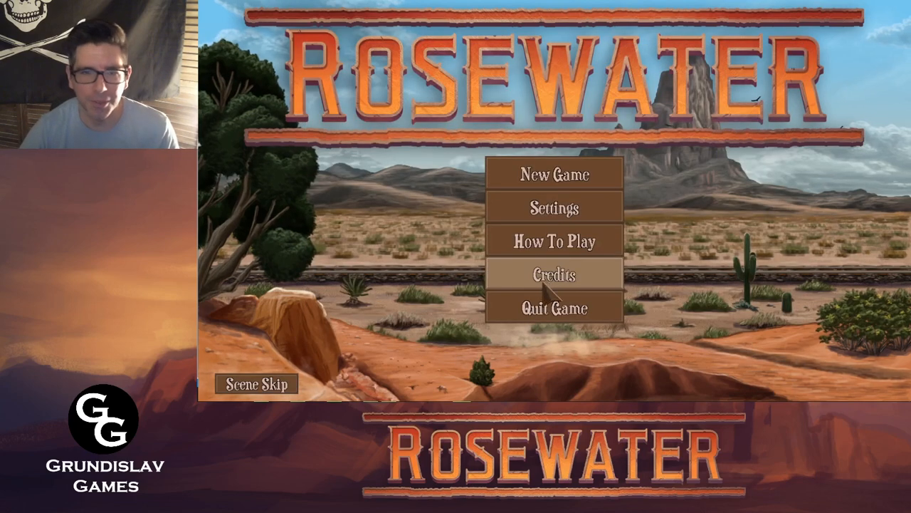
- Use Scene Skip to check the wagon scene in the forest, and quit the game back to the editor
click(284, 383)
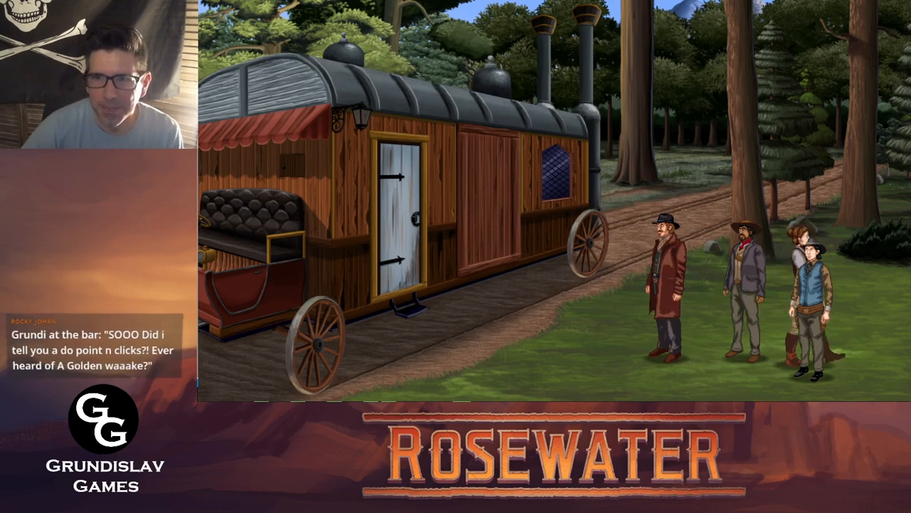
key(alt+x)
scroll(841, 159, down, 13)
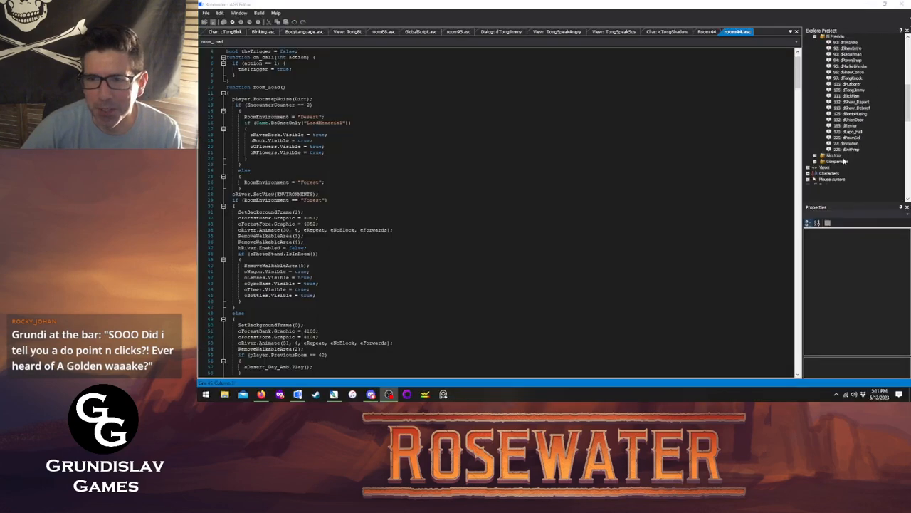
- Open the room script of 112: Lola Wagon Exterior - Static and go to its room_AfterFadeIn function
scroll(842, 159, down, 2)
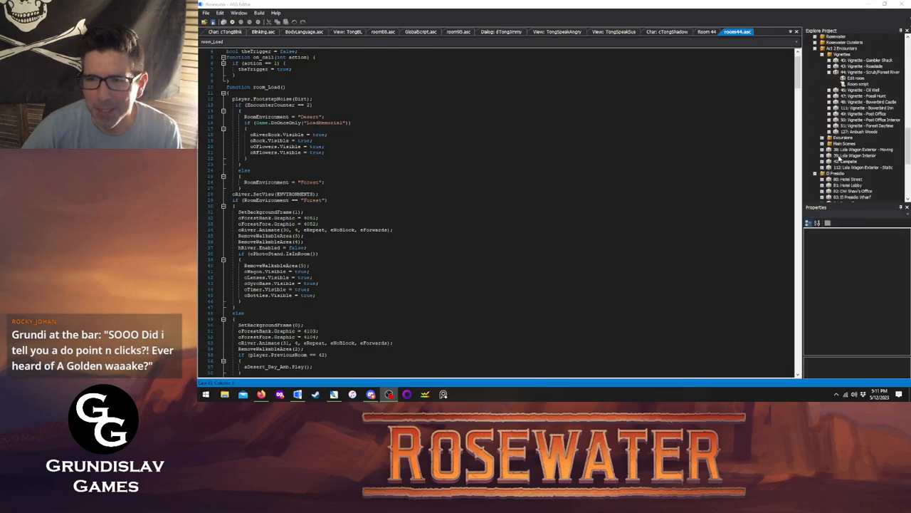
scroll(838, 158, down, 2)
click(822, 132)
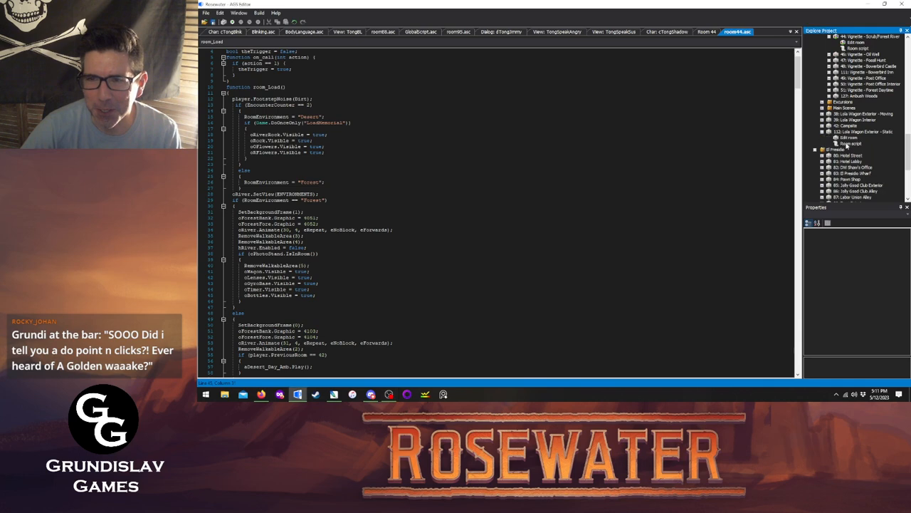
double_click(851, 143)
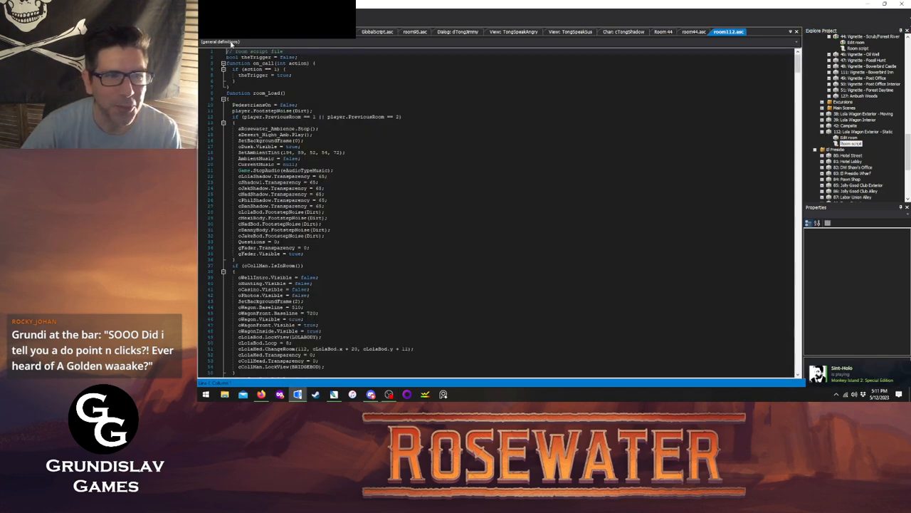
click(230, 44)
click(235, 73)
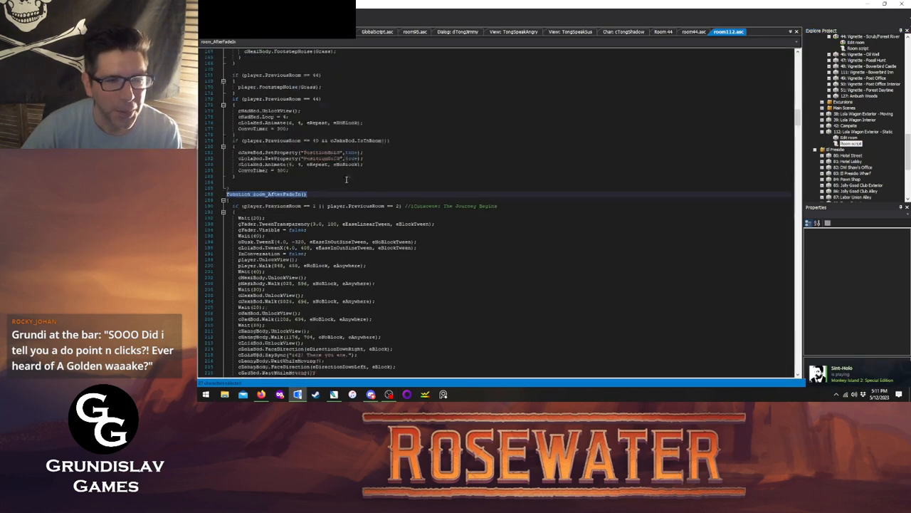
- Add cLolaBod.WaitWhileAnimating(); after Lola's "C'mon." line in the Photo Vignette Intro block
scroll(347, 179, down, 20)
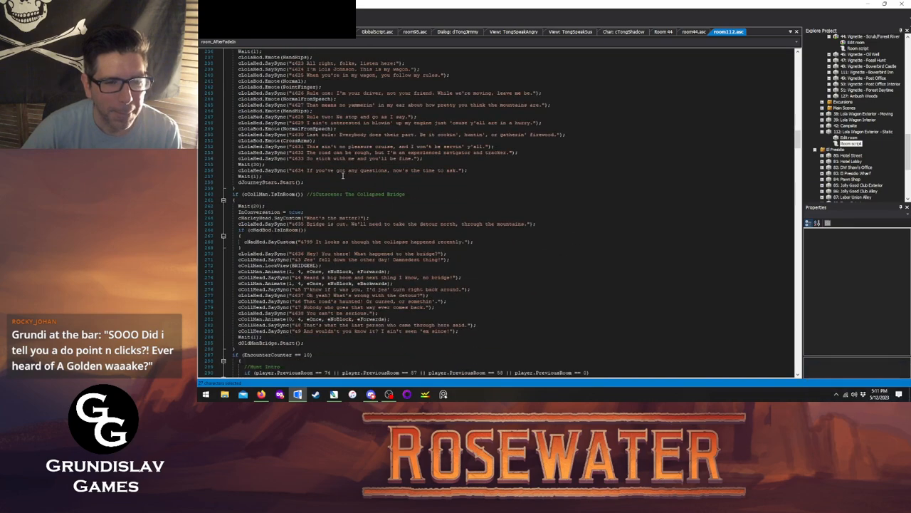
scroll(342, 175, down, 20)
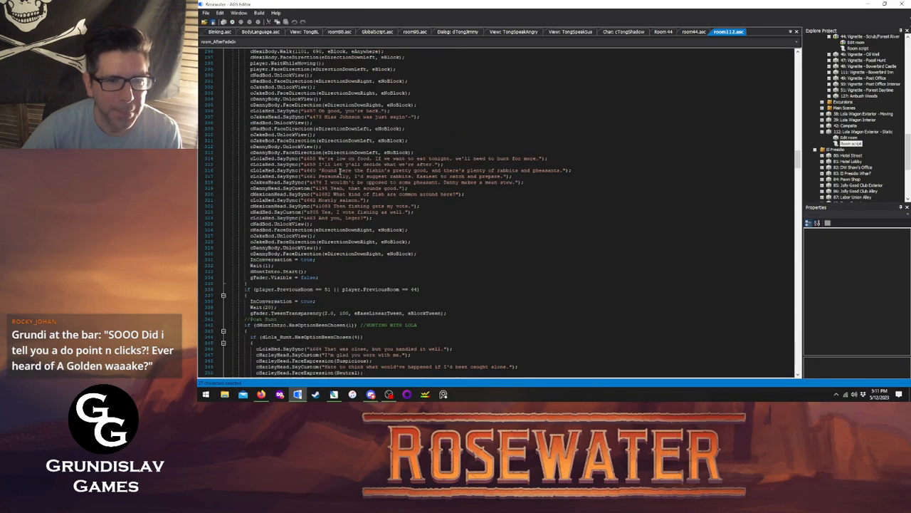
scroll(340, 171, down, 11)
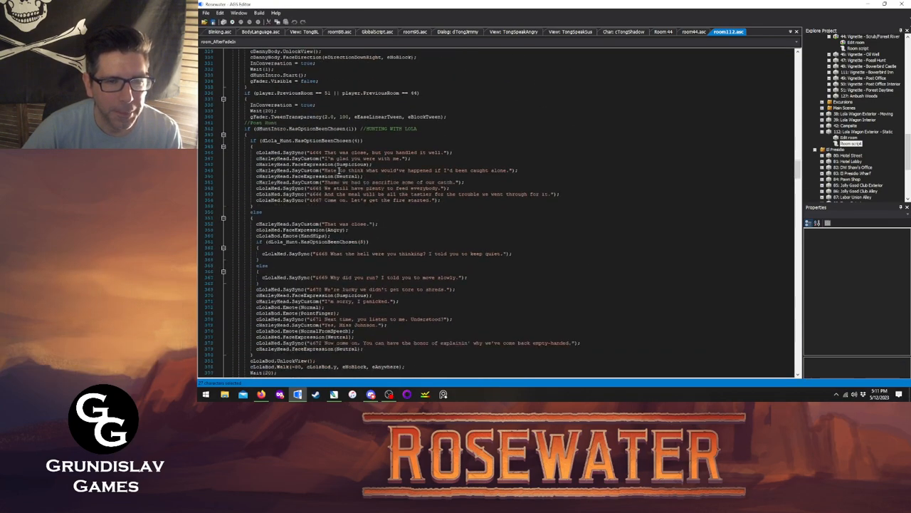
scroll(340, 171, down, 20)
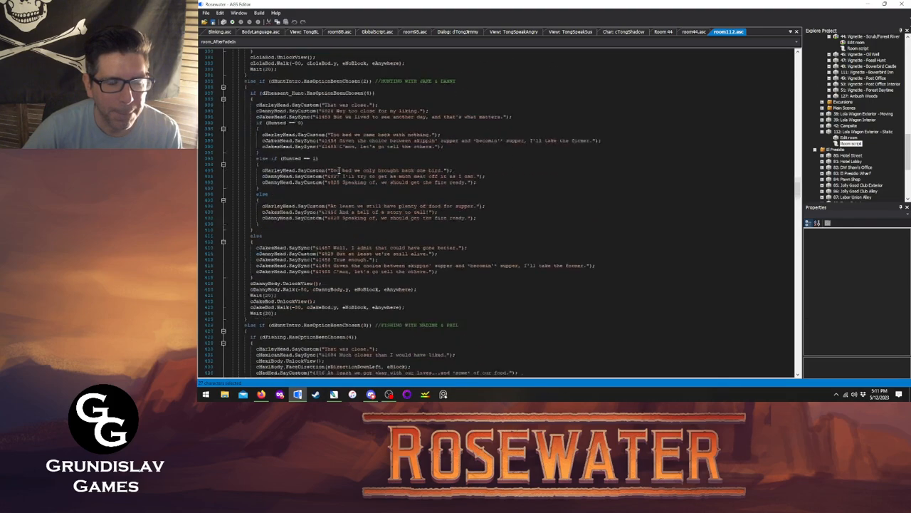
scroll(340, 171, down, 20)
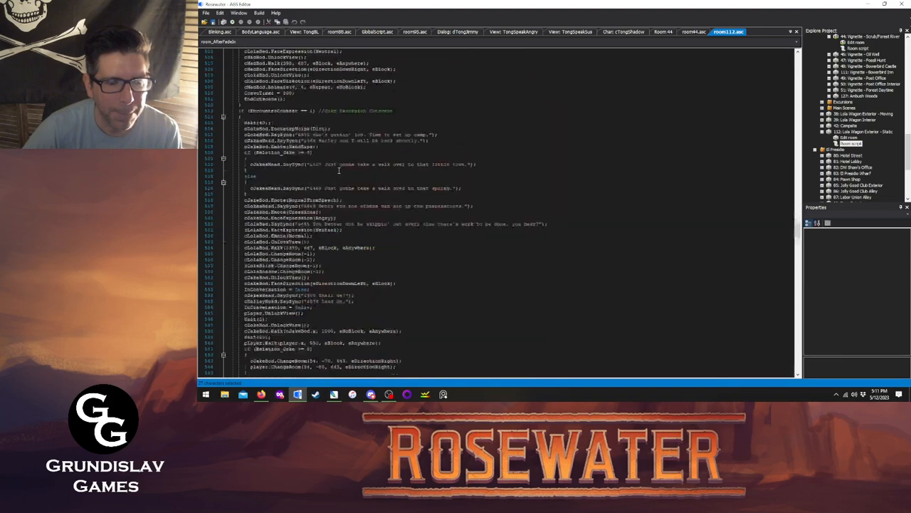
scroll(339, 170, down, 20)
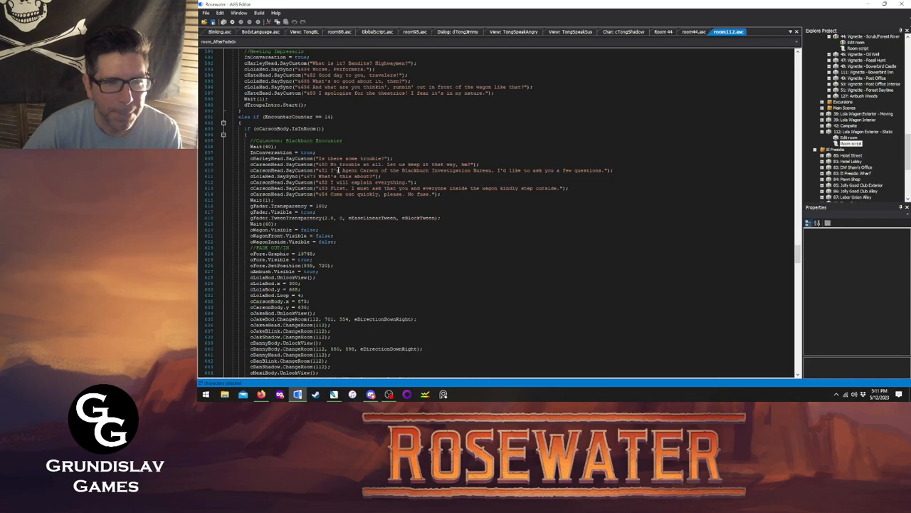
scroll(339, 170, down, 20)
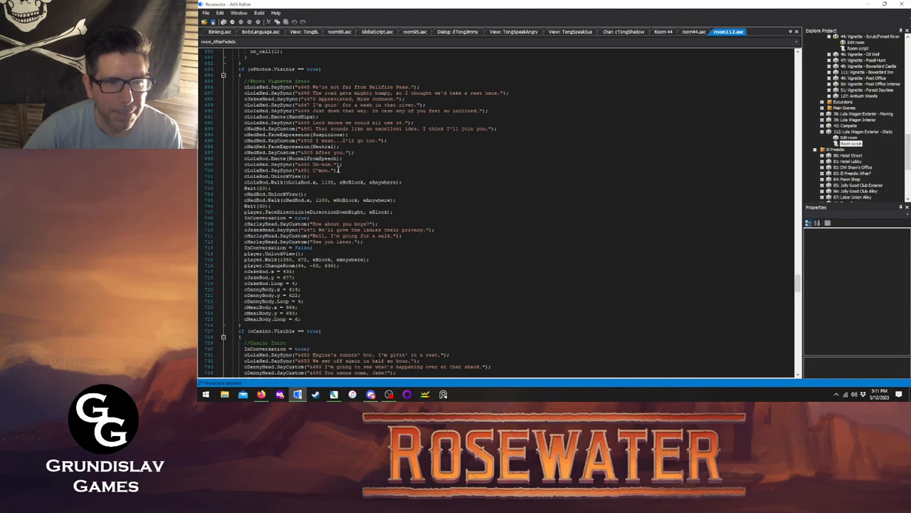
scroll(339, 170, down, 10)
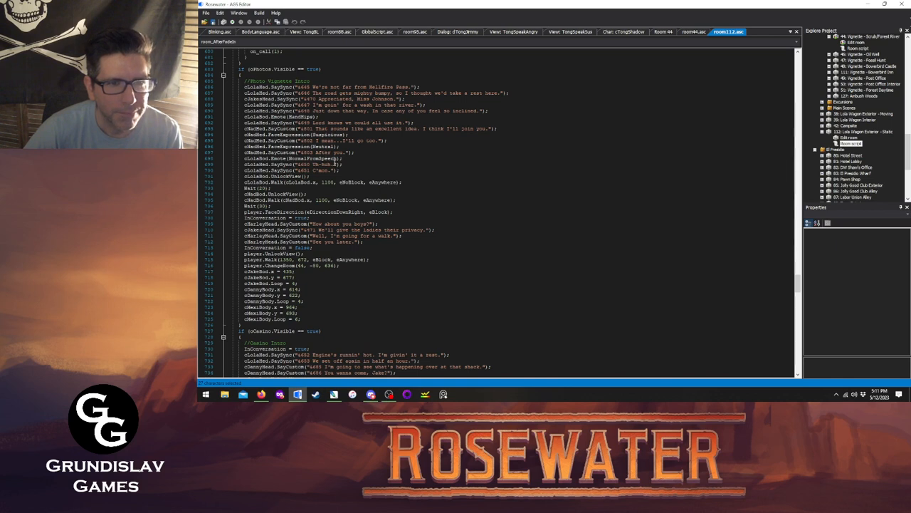
click(337, 158)
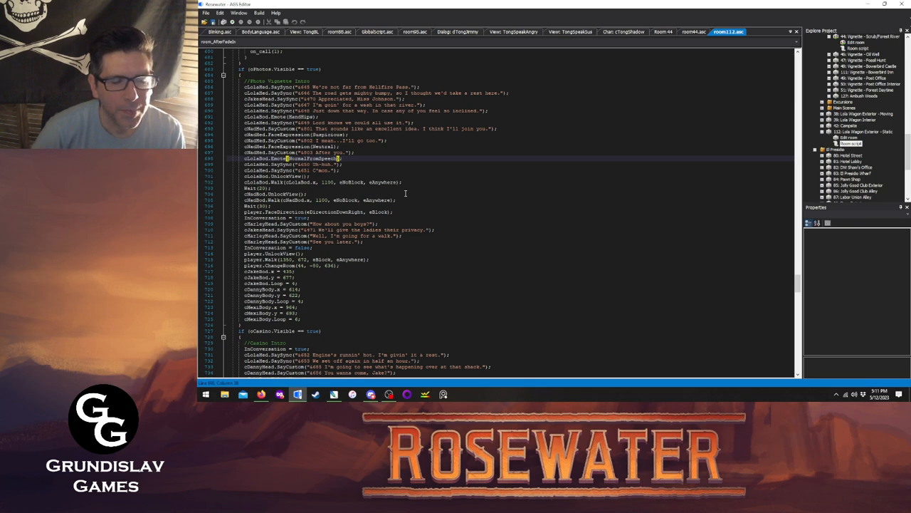
key(Down)
key(Down)
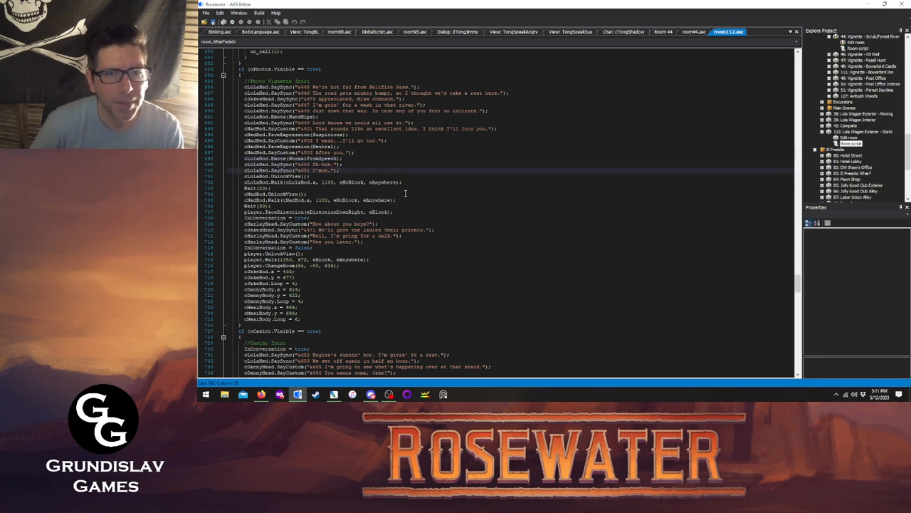
key(Return)
text(cLolaBin)
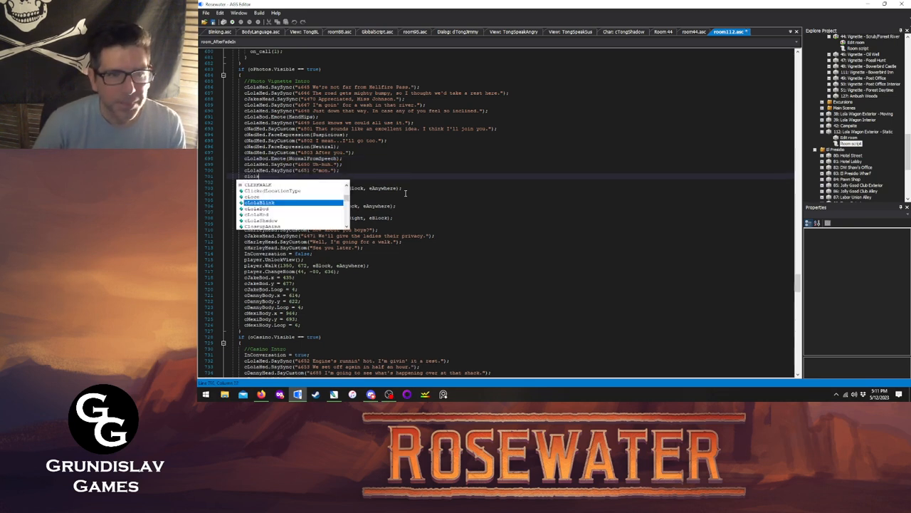
text(od)
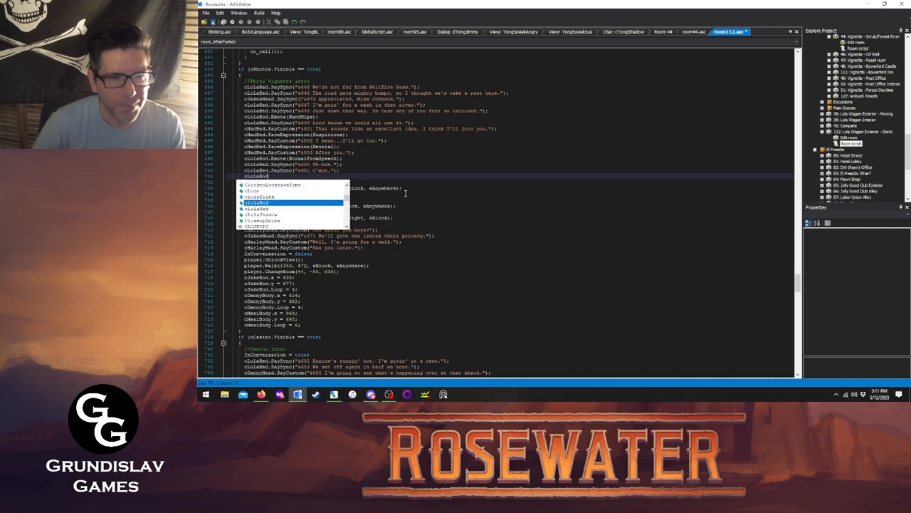
text(.WaitWhileAnimating)
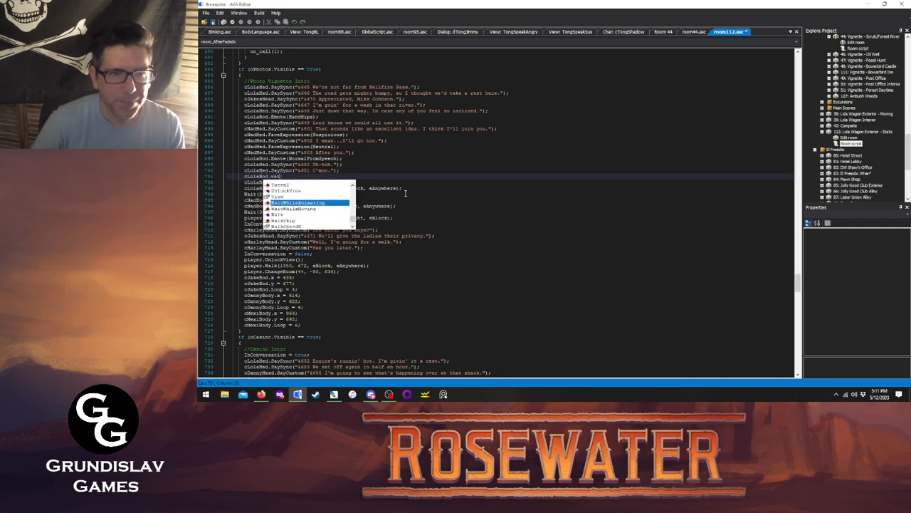
key(Return)
text(();)
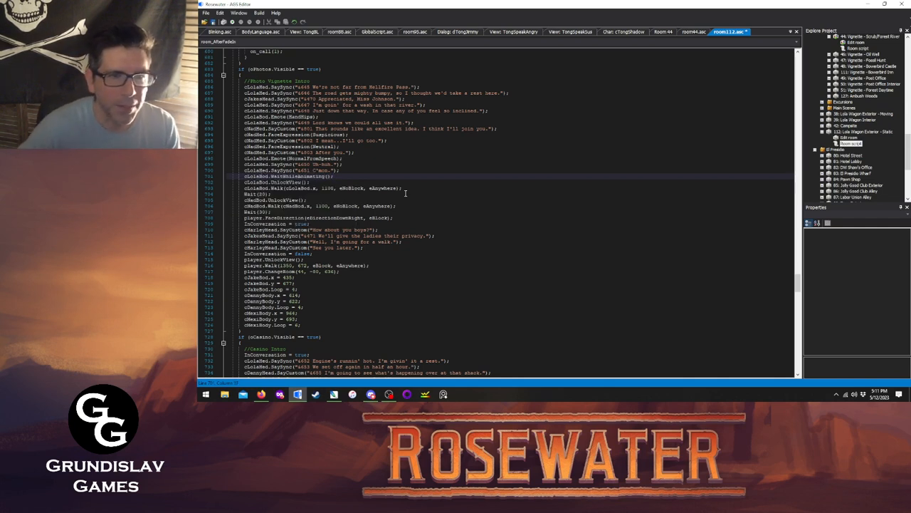
- Run the game for testing and start the Photos vignette from the Scene Skip menu
click(232, 22)
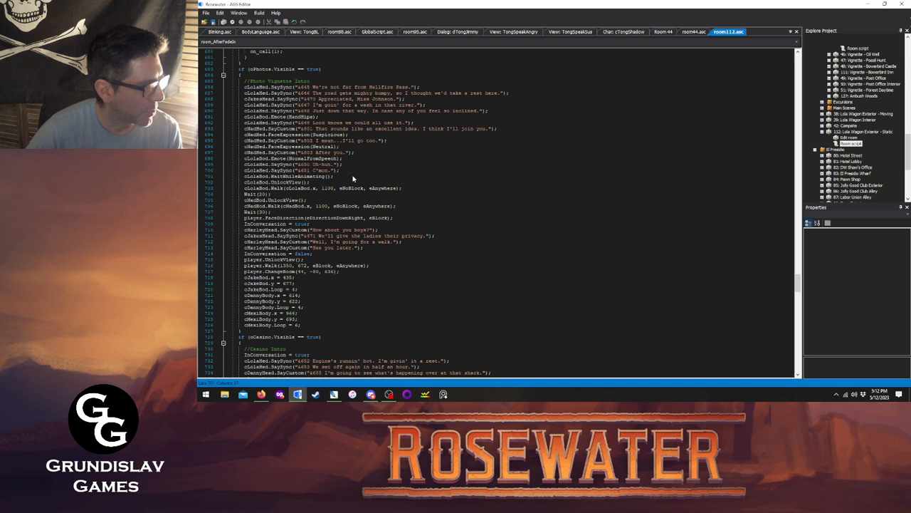
key(F5)
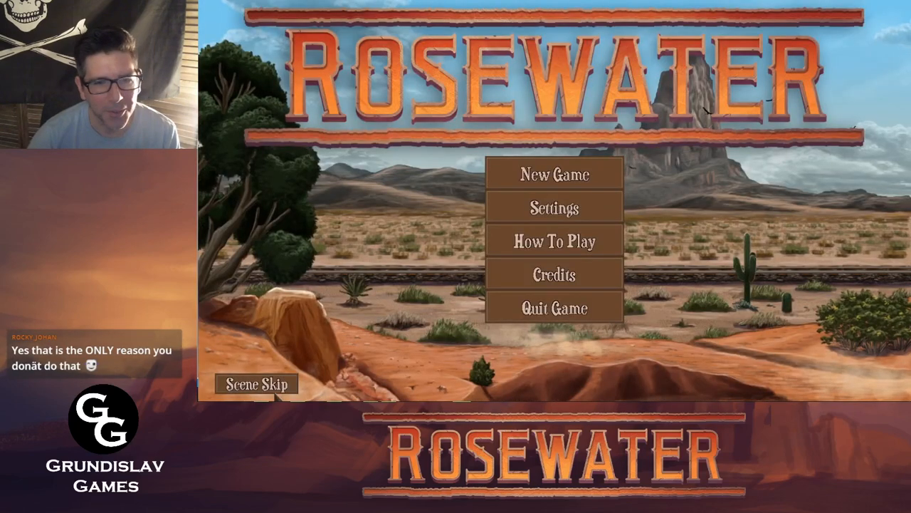
click(274, 390)
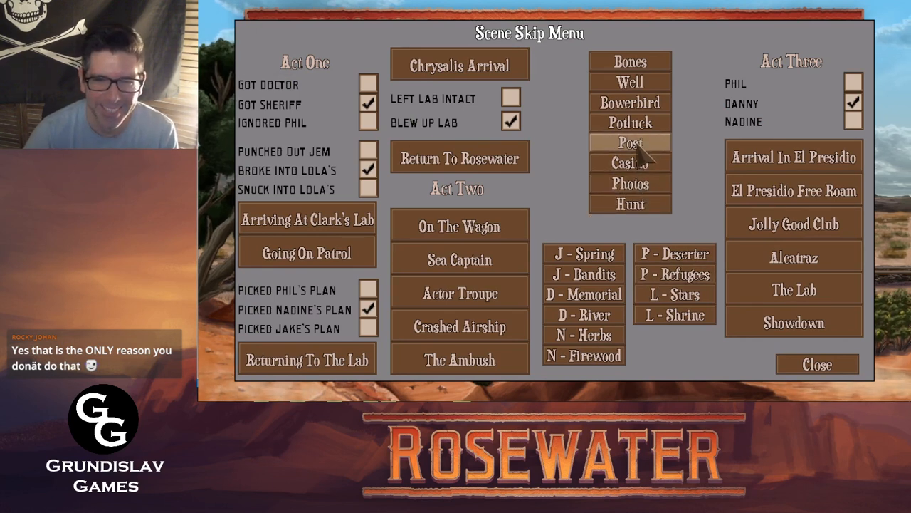
click(638, 196)
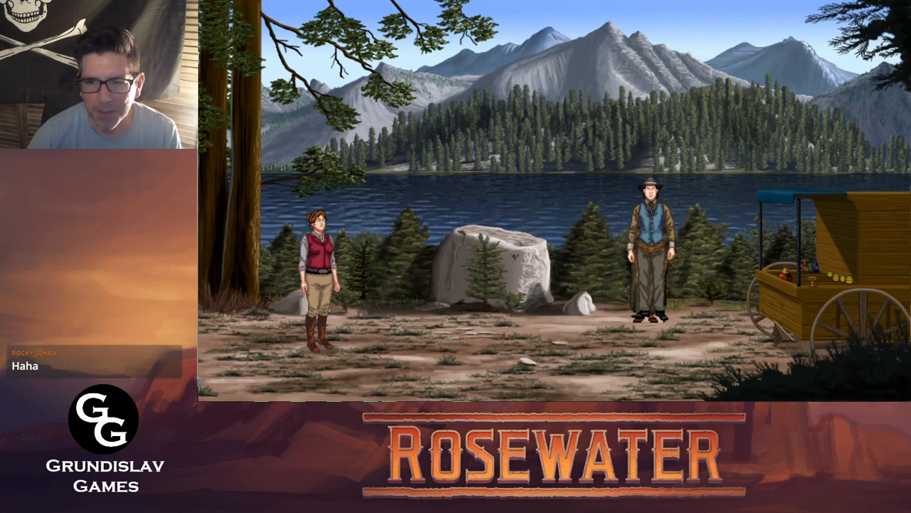
- Walk the player character around the wagon and foreground bushes to test the walkable area, and return to the AGS Editor
click(701, 342)
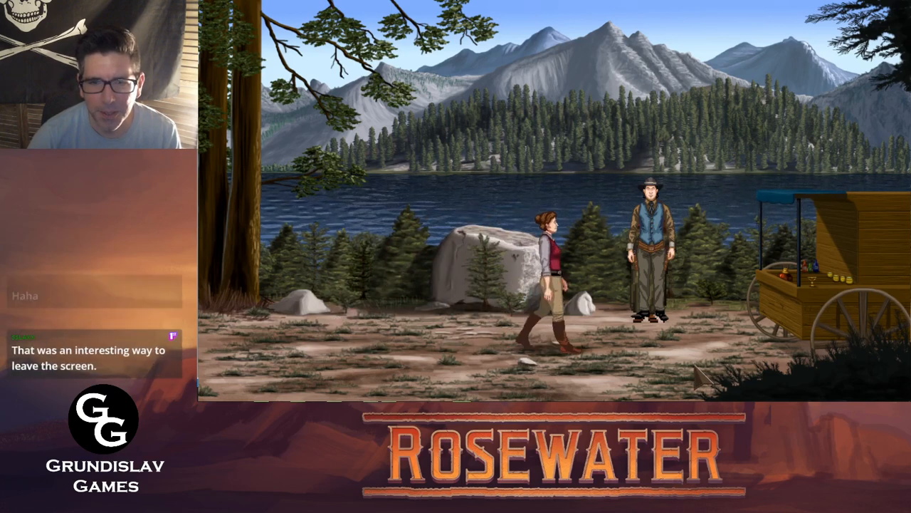
click(776, 384)
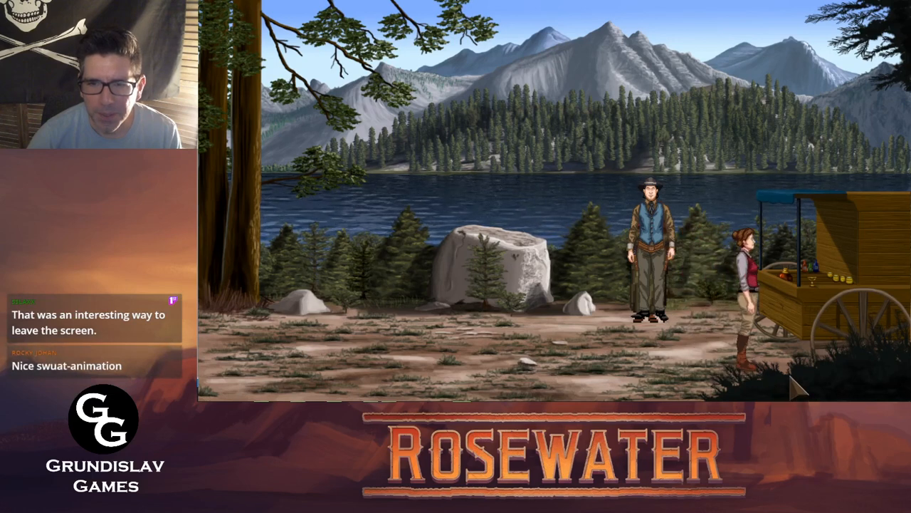
click(738, 354)
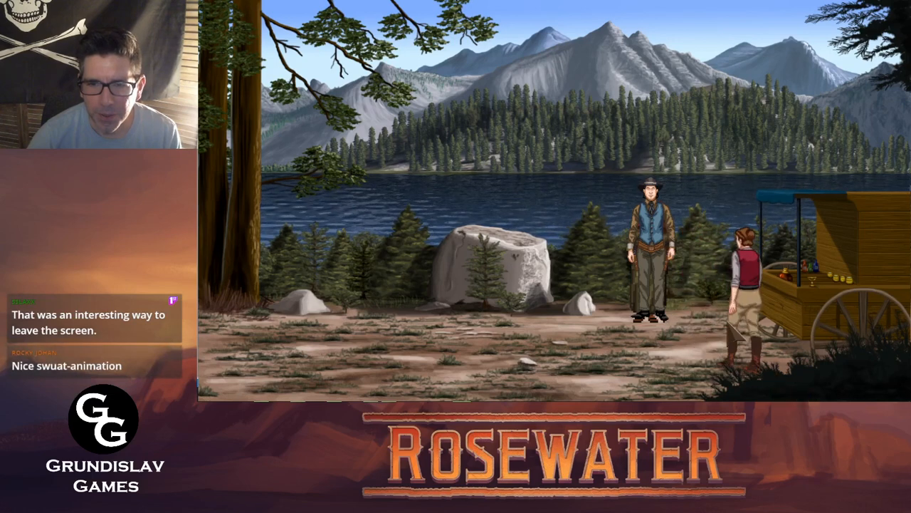
click(742, 372)
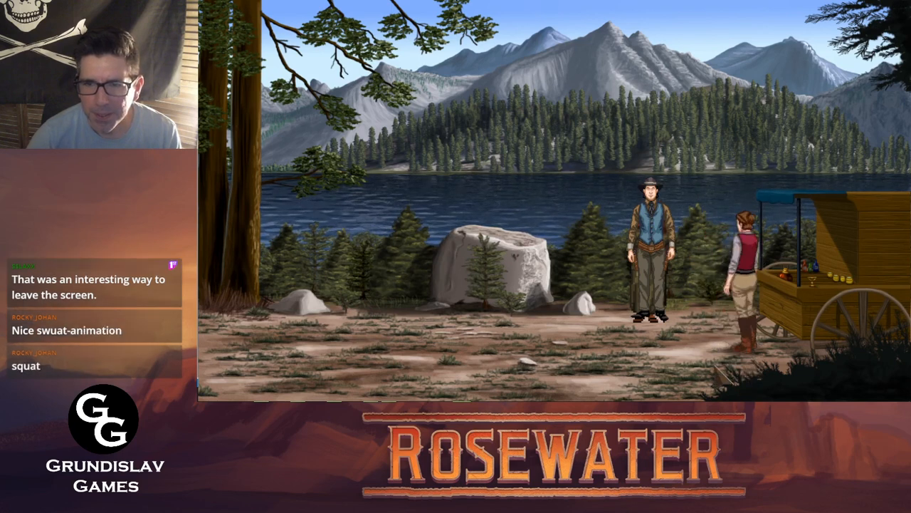
click(781, 276)
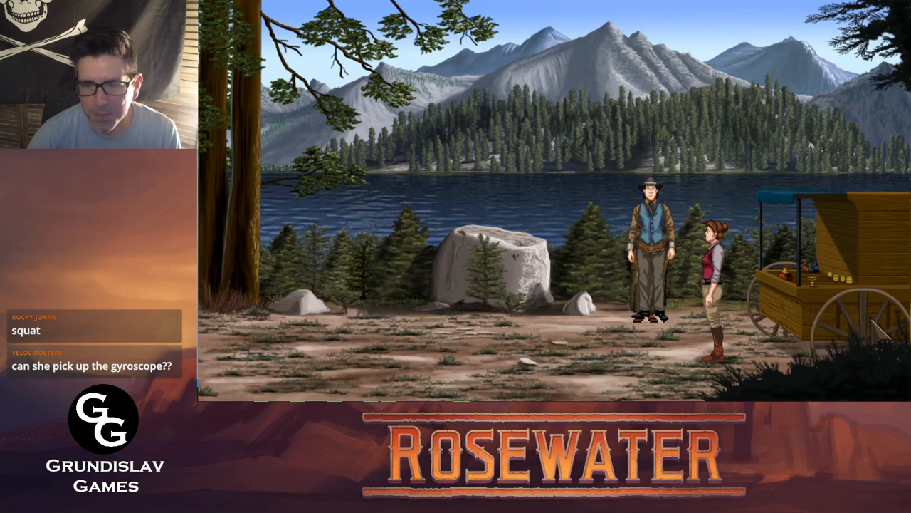
click(740, 383)
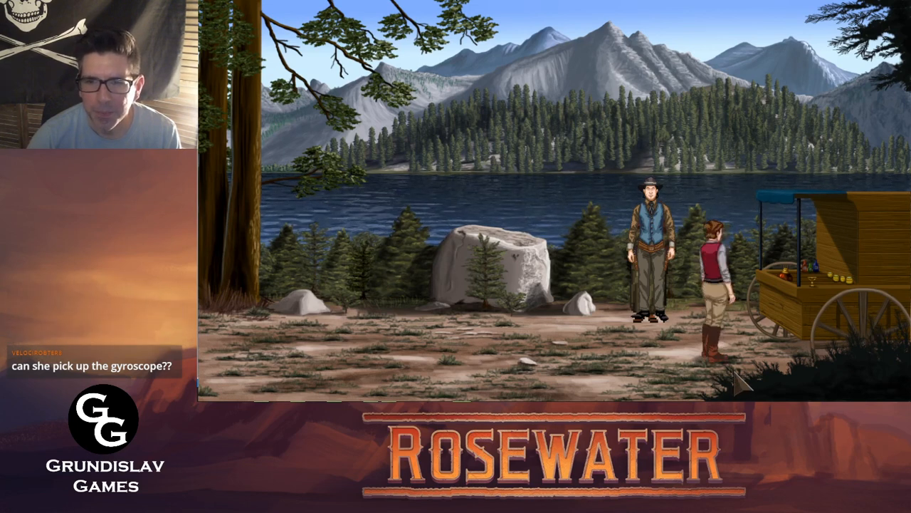
click(711, 366)
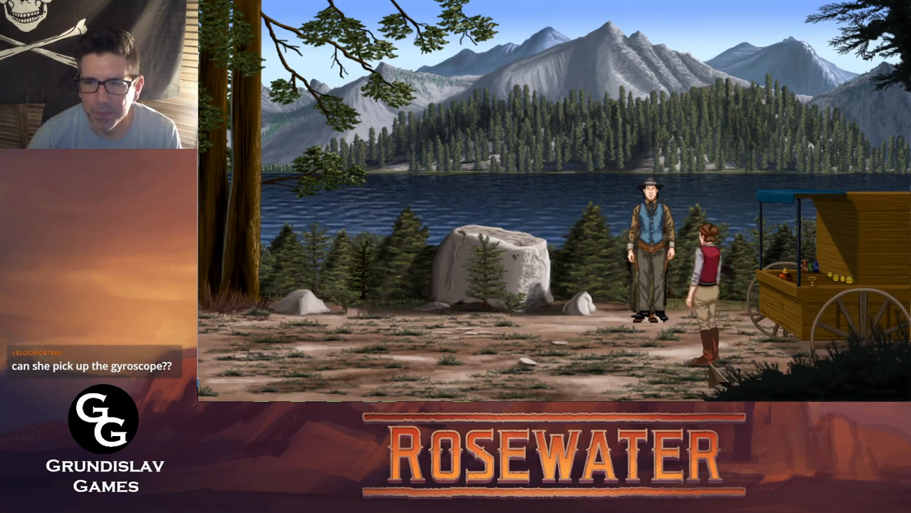
click(727, 367)
key(space)
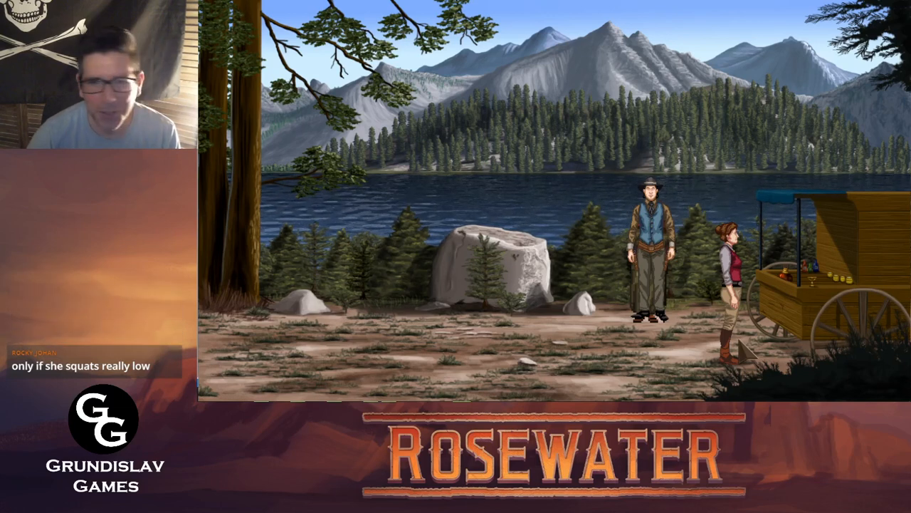
click(701, 340)
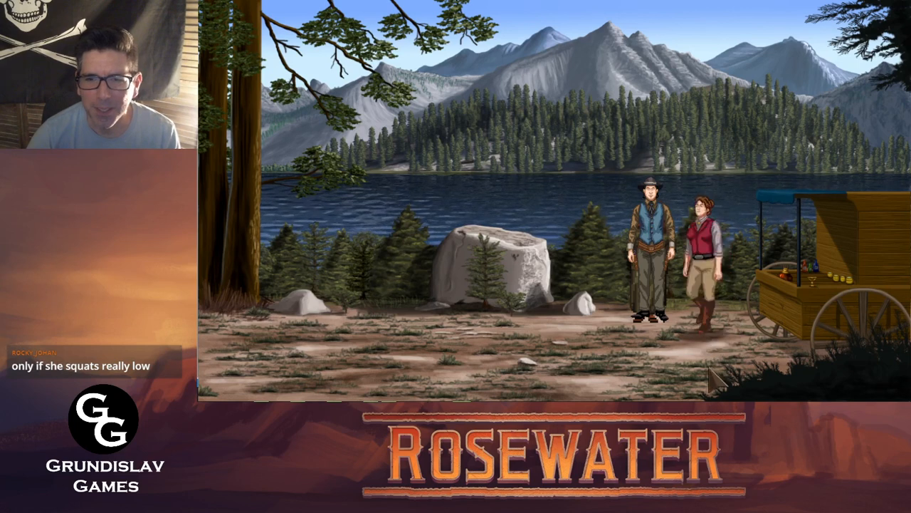
click(712, 374)
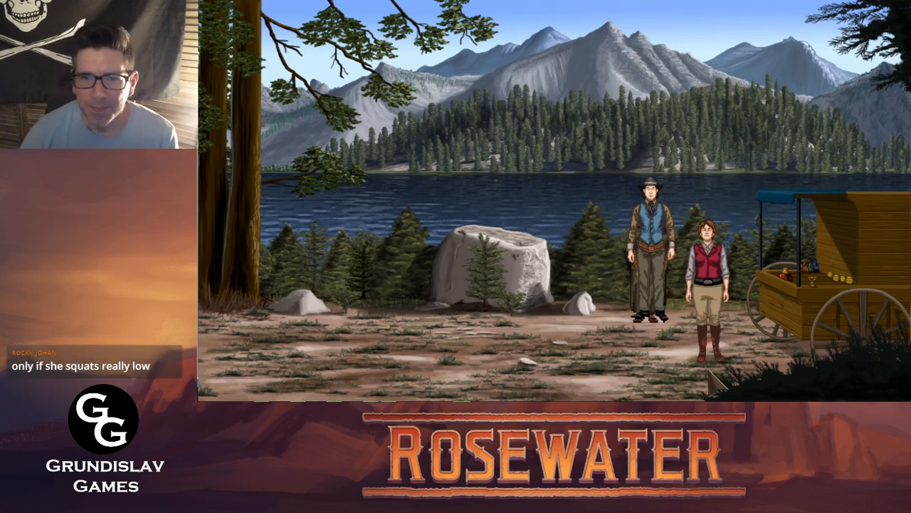
click(714, 354)
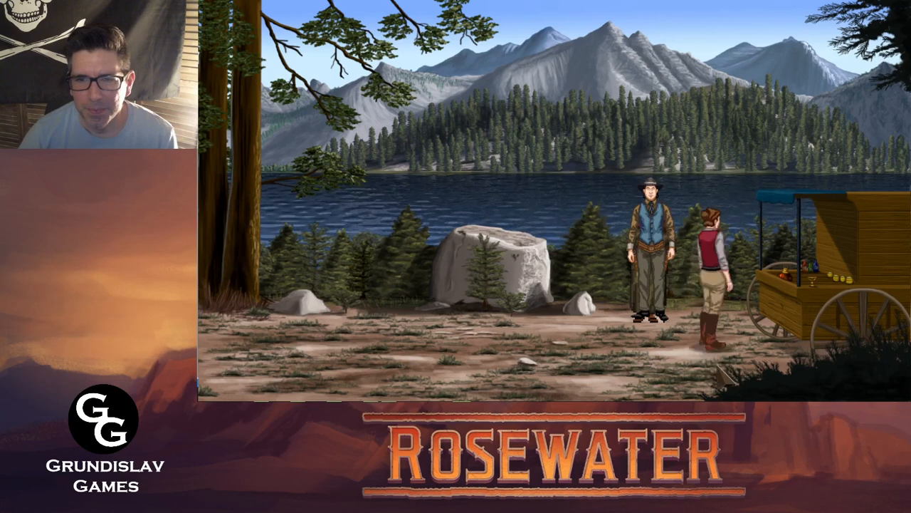
click(718, 366)
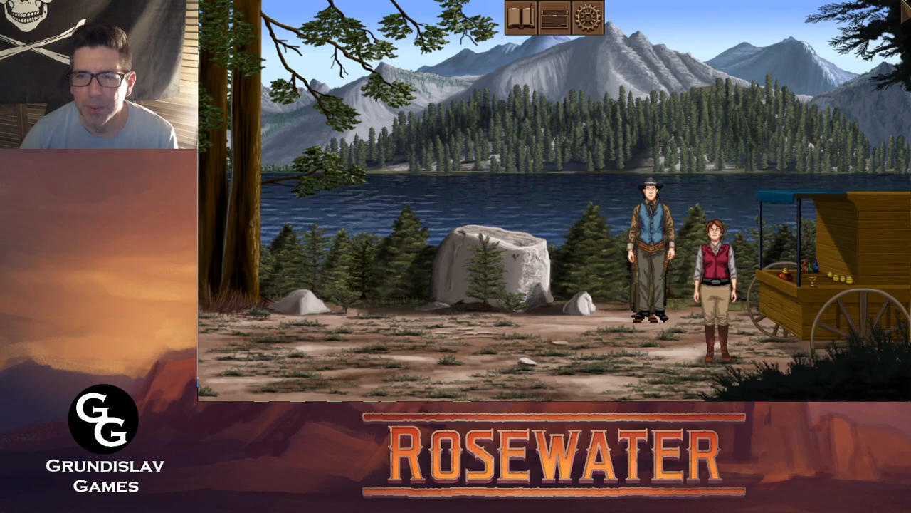
key(alt+Tab)
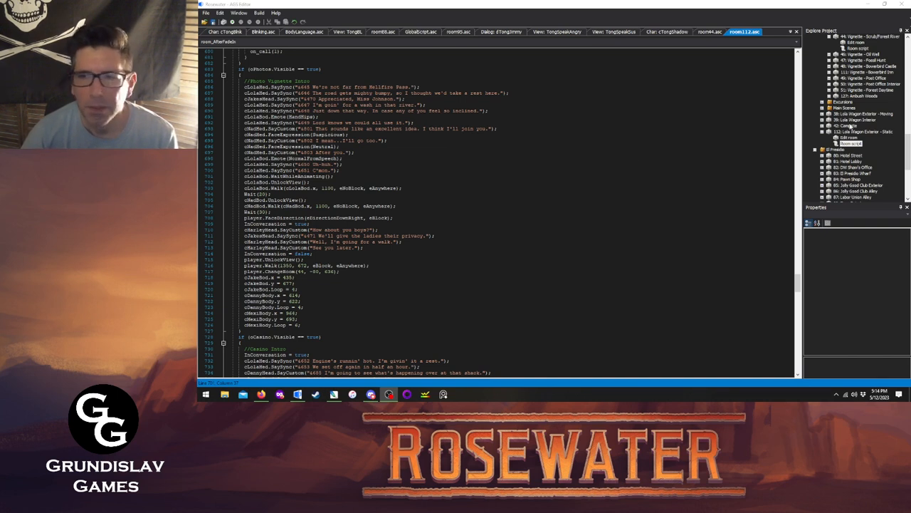
- Open the LolaBL and LolaWalk views in the Loretta Johnson views folder and examine their loops for Lola's facing directions
scroll(850, 126, up, 15)
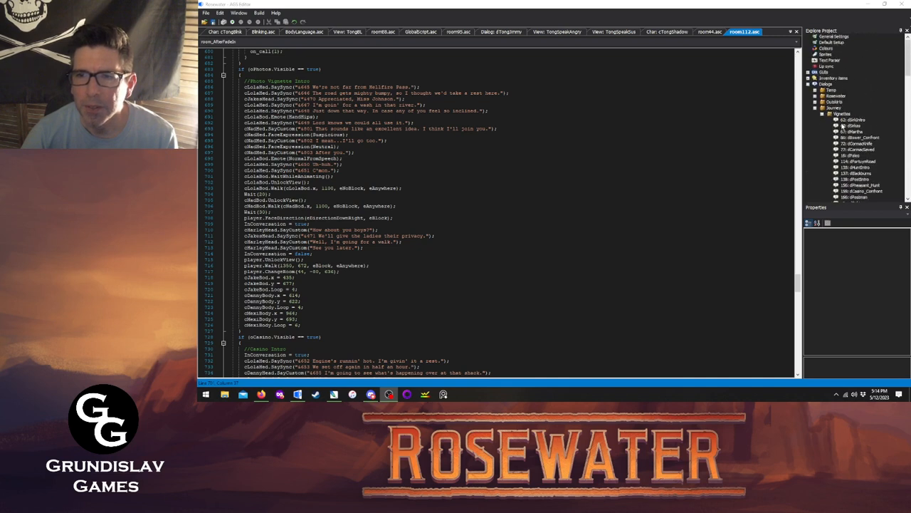
click(808, 84)
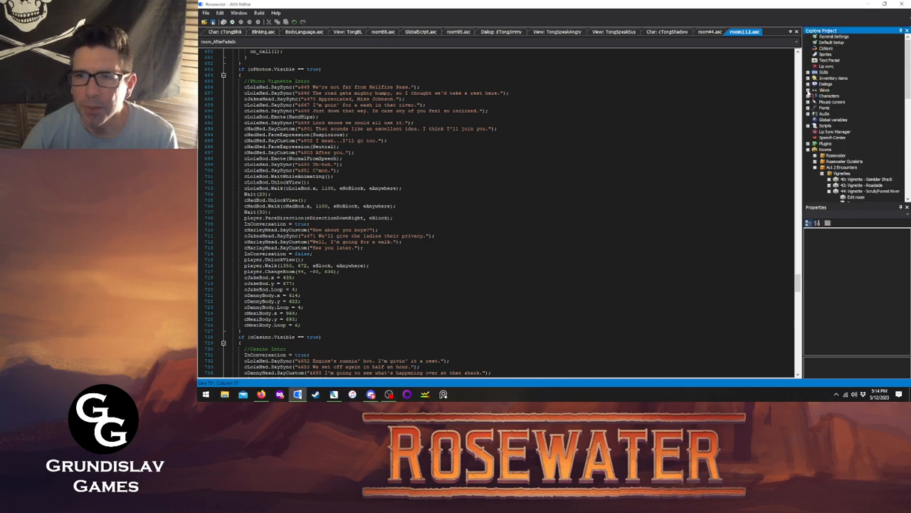
click(808, 90)
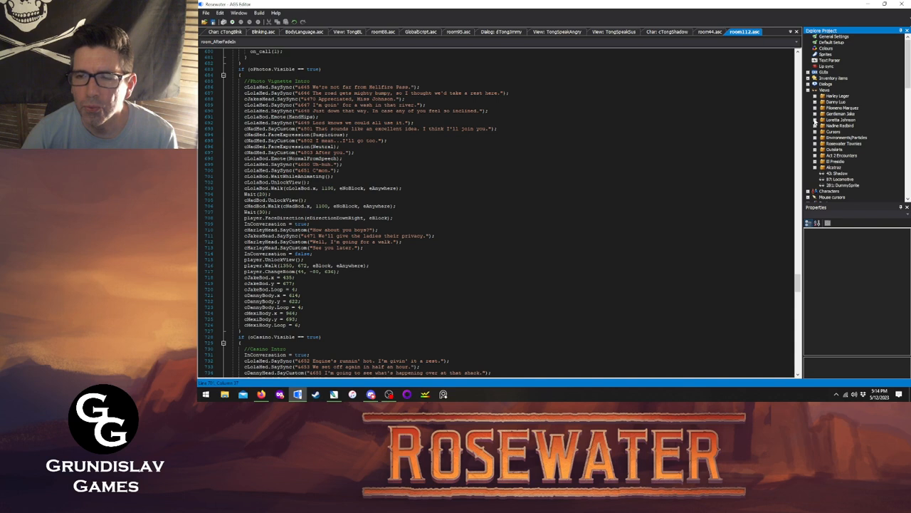
click(815, 120)
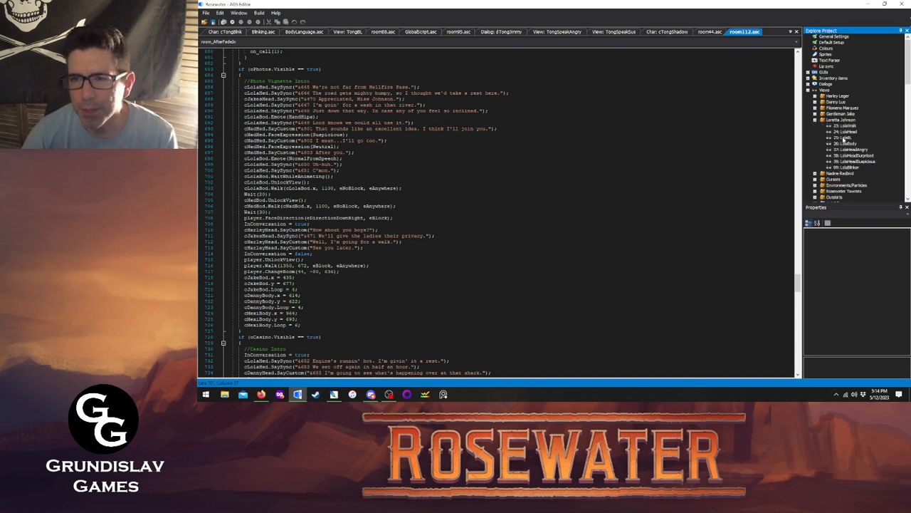
double_click(844, 138)
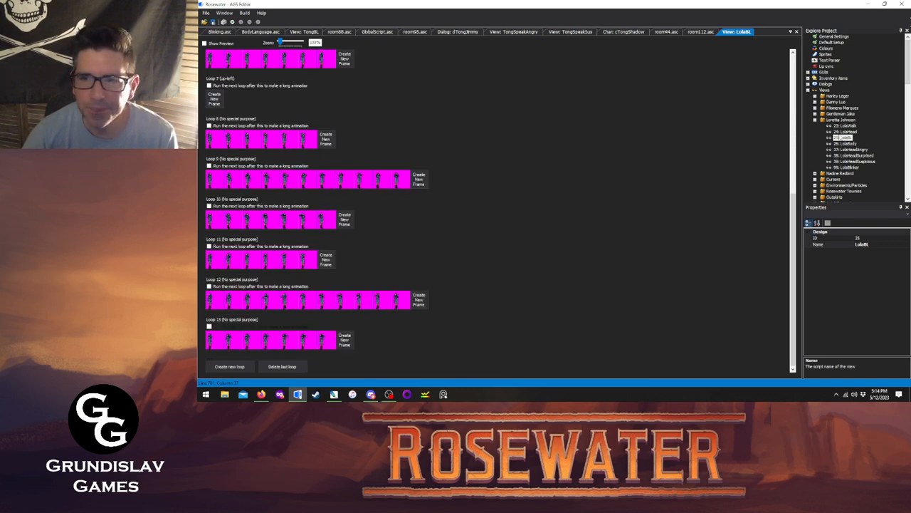
double_click(845, 126)
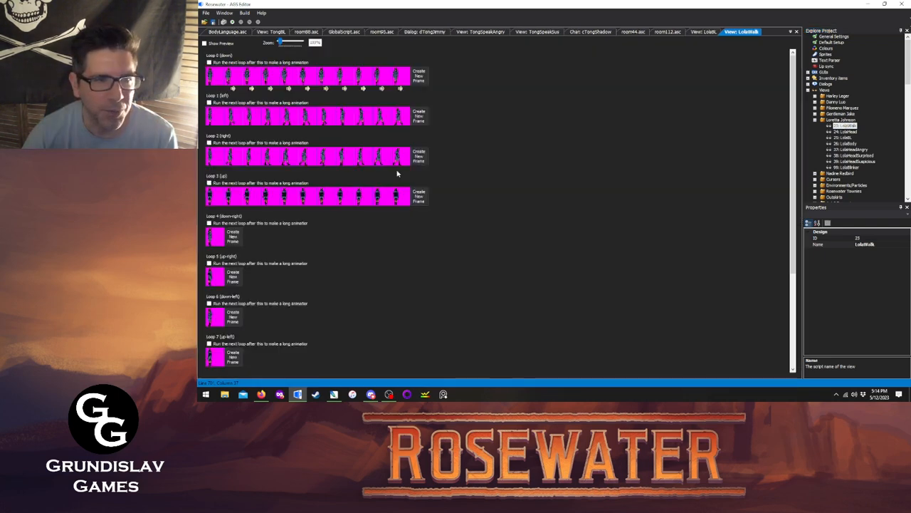
scroll(398, 207, down, 5)
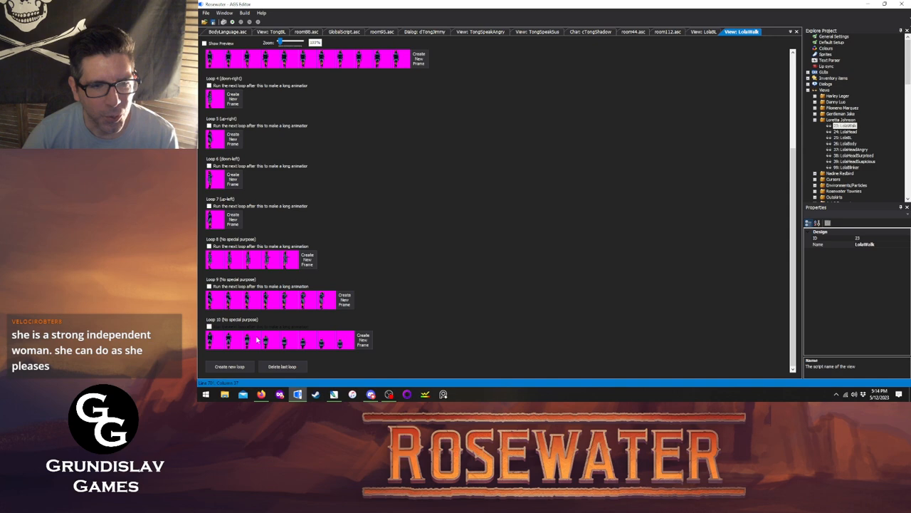
scroll(382, 294, up, 5)
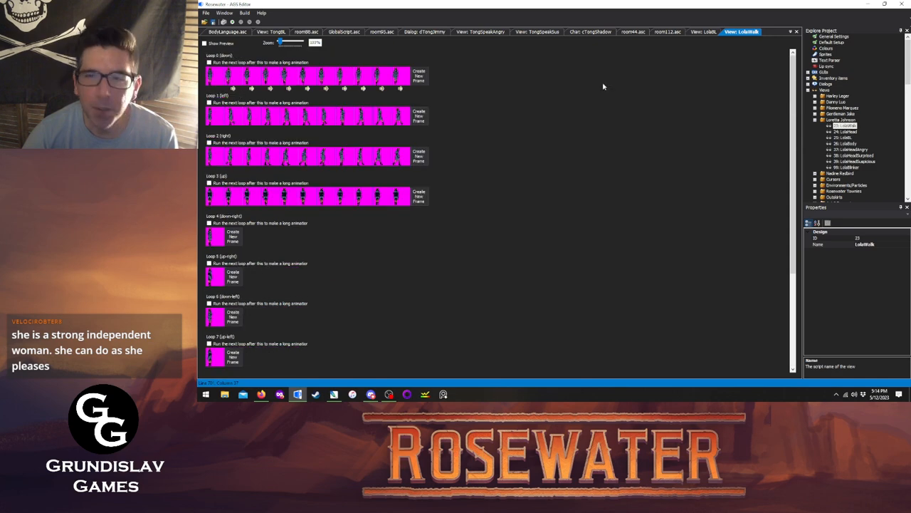
- In the room 112 script's Photo Vignette Intro block, add cLolaBod.Loop = 6; directly after cLolaBod.UnlockView();
click(669, 33)
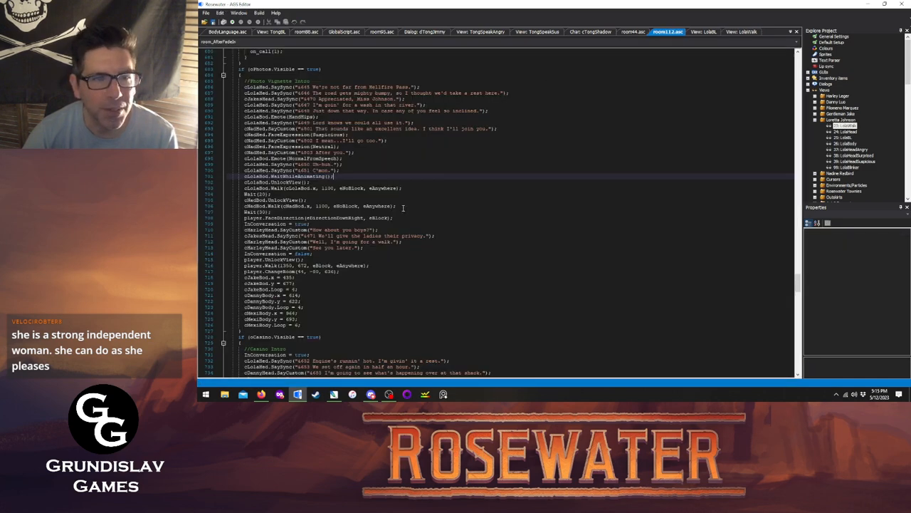
click(399, 189)
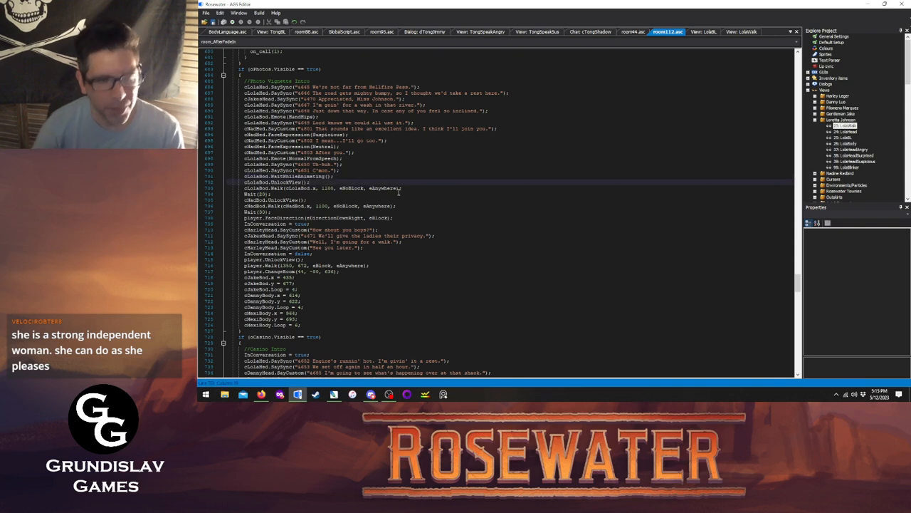
key(Return)
text(clolaBod.l)
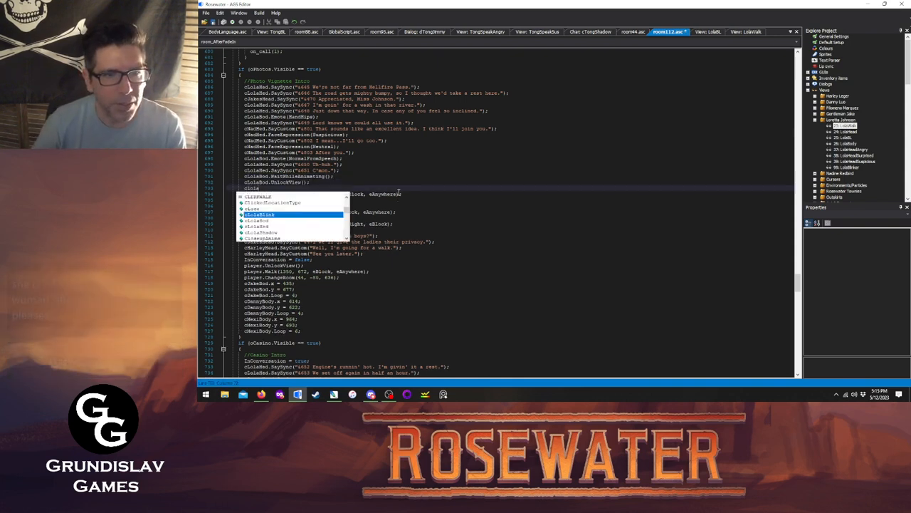
text(oop)
key(Return)
text(= 6;)
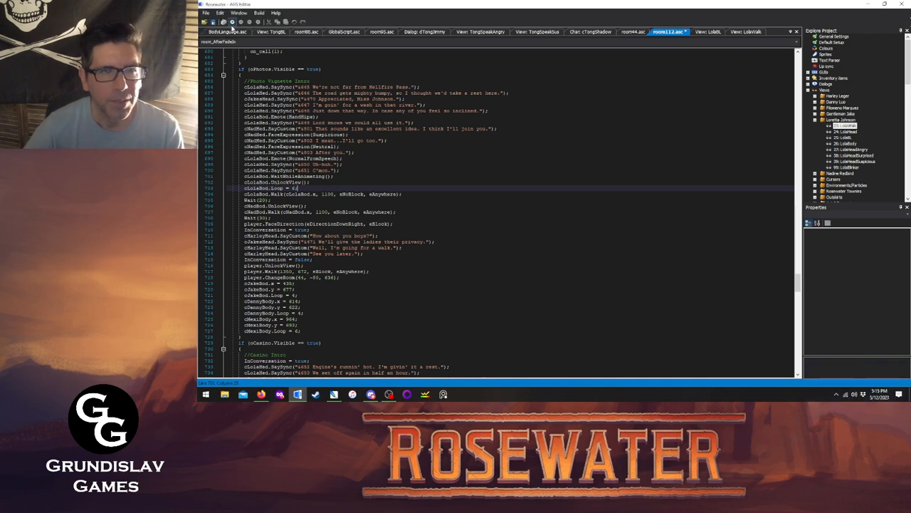
- Run the game for testing and start the Photos vignette from the Scene Skip menu
click(231, 24)
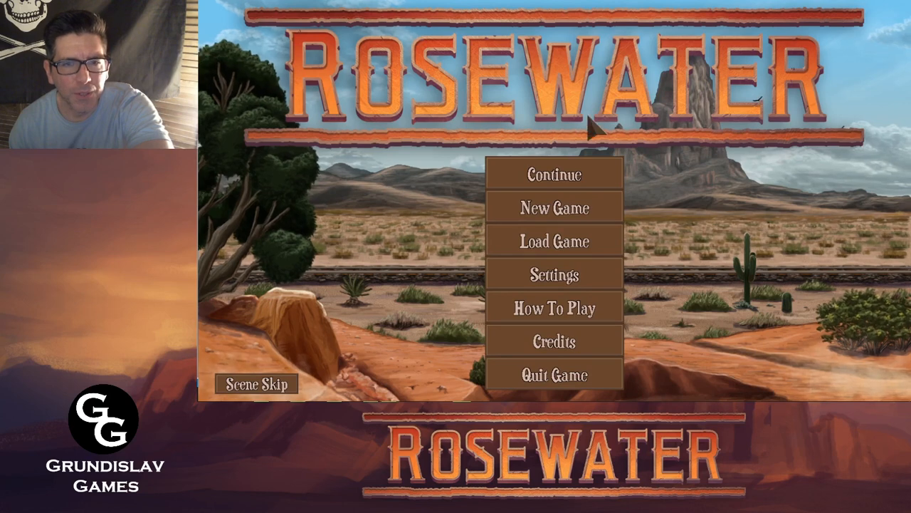
click(281, 390)
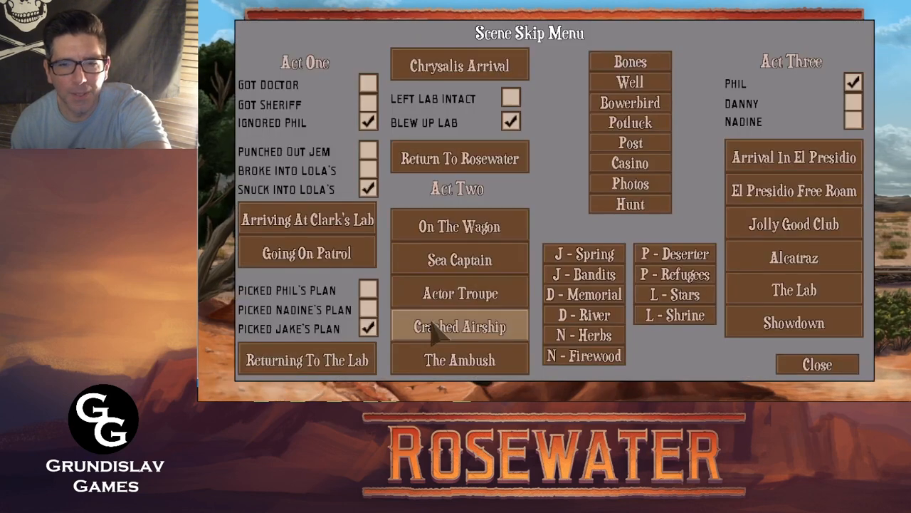
click(638, 182)
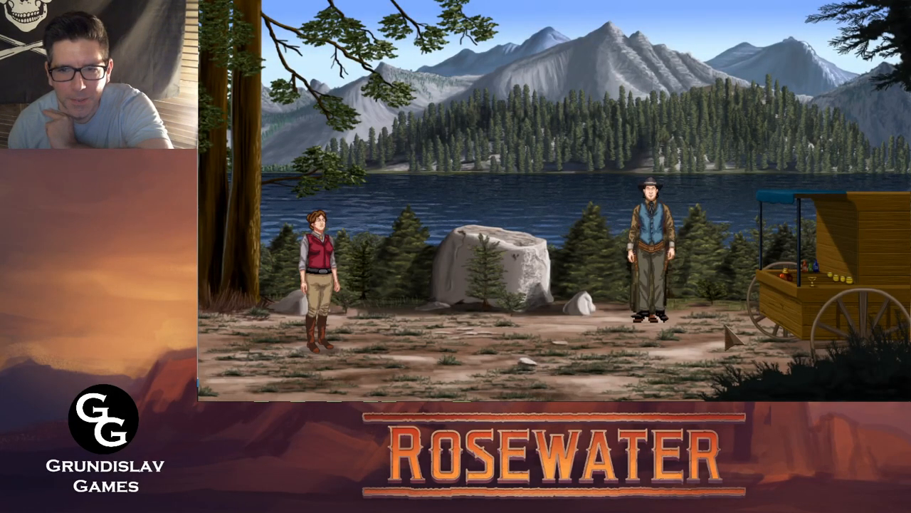
- Walk the player character up beside the wagon, display the debug position read-out, and quit the game back to the AGS Editor
click(733, 367)
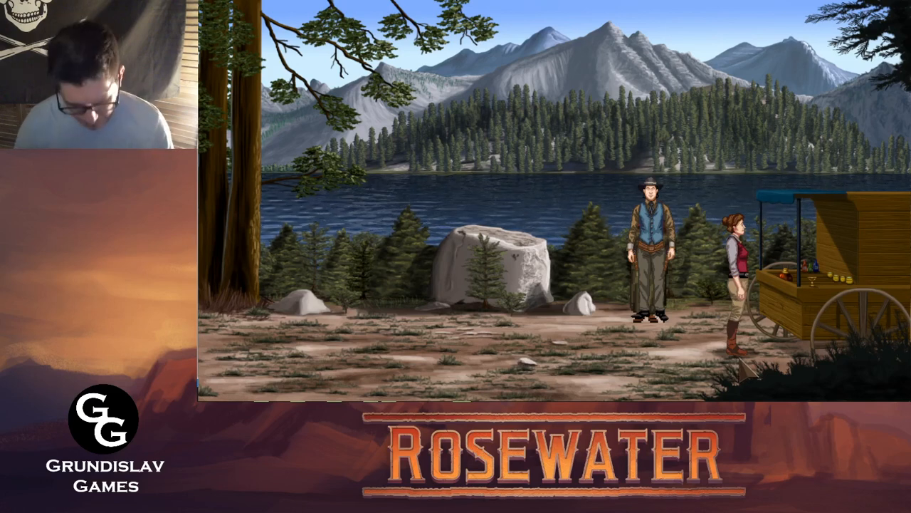
key(p)
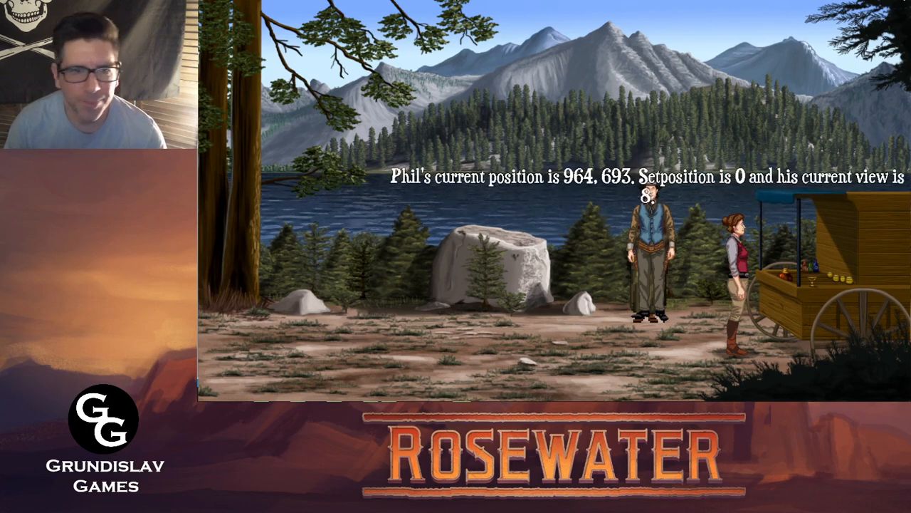
key(alt+x)
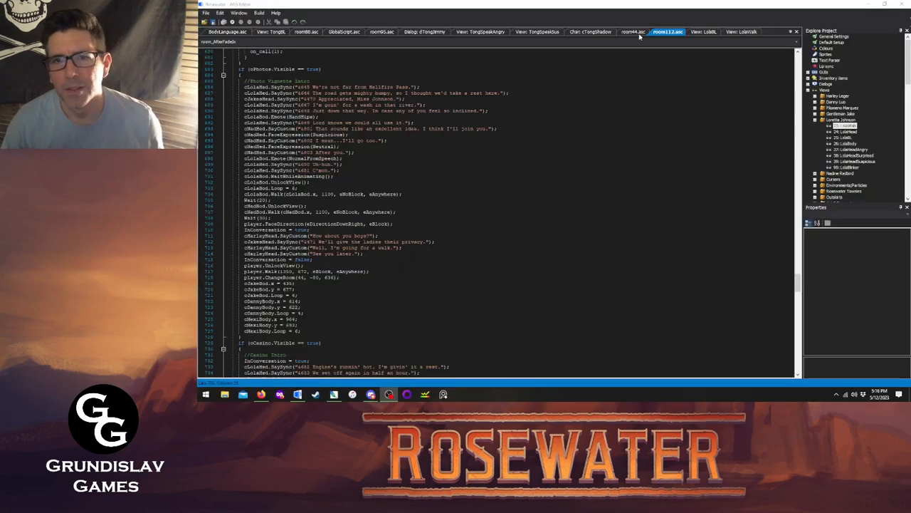
- In the room 44 script, add player.WalkSkip(964, 646, eBlock, eWalkableAreas); as the first line of the oTimer_Interact function
click(633, 32)
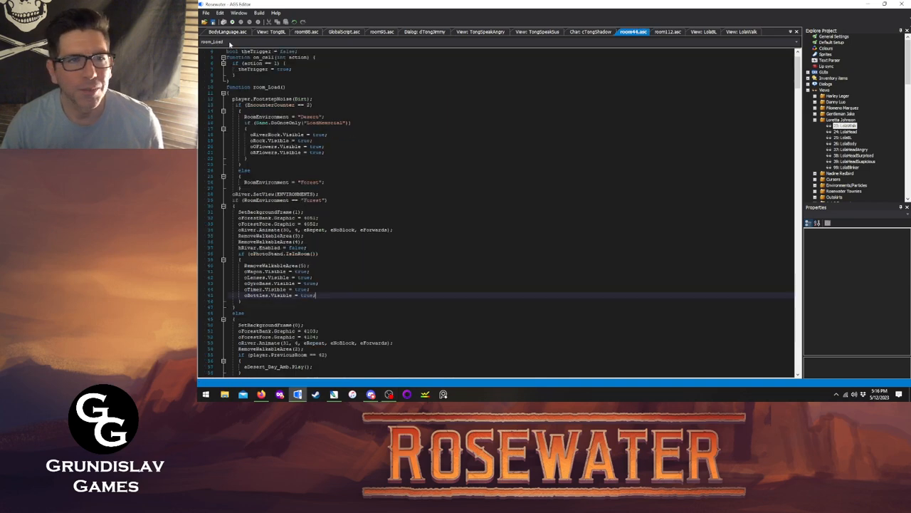
click(230, 43)
click(285, 126)
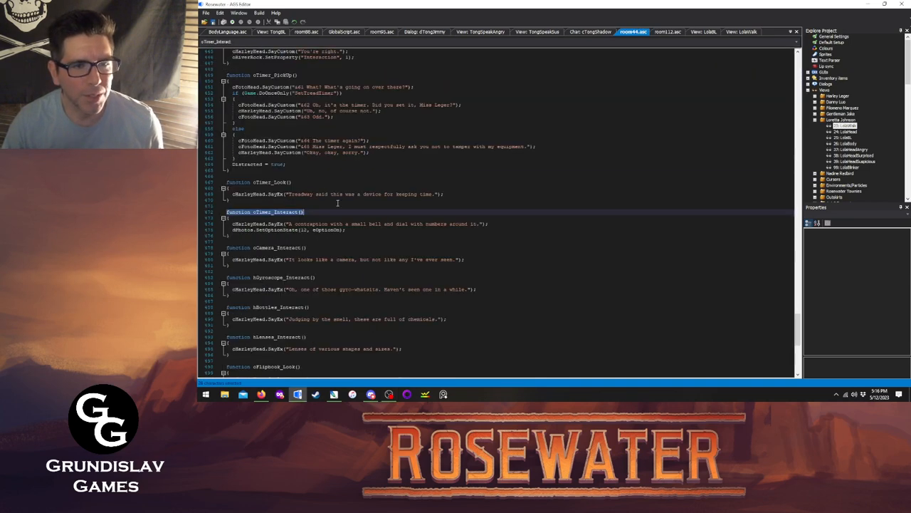
click(261, 218)
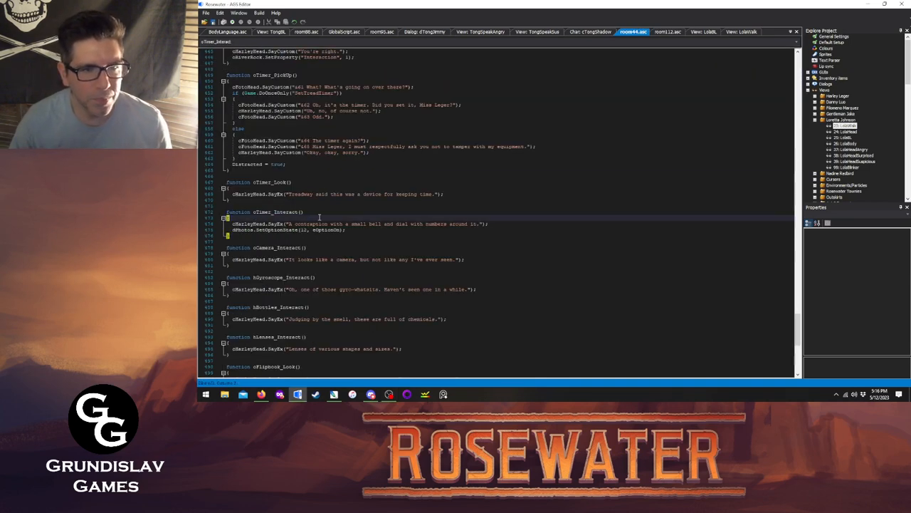
key(Return)
text(player.)
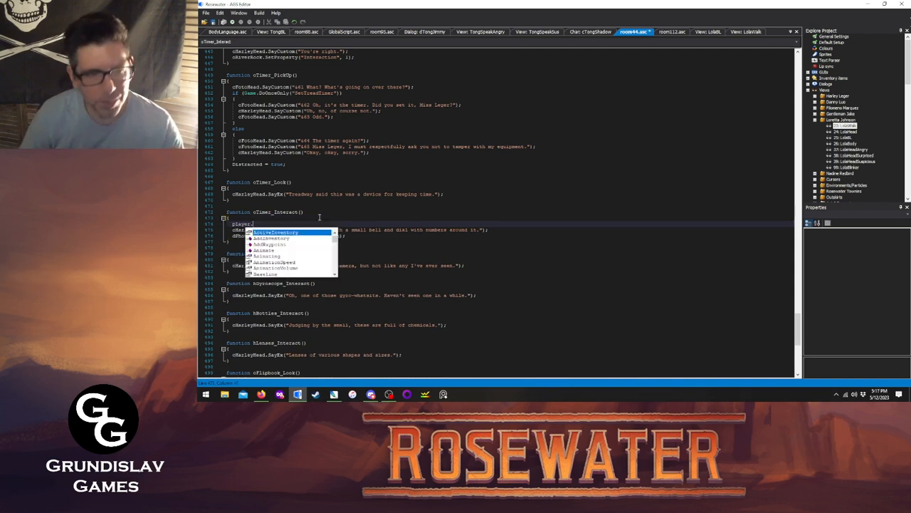
text(WalkSkip()
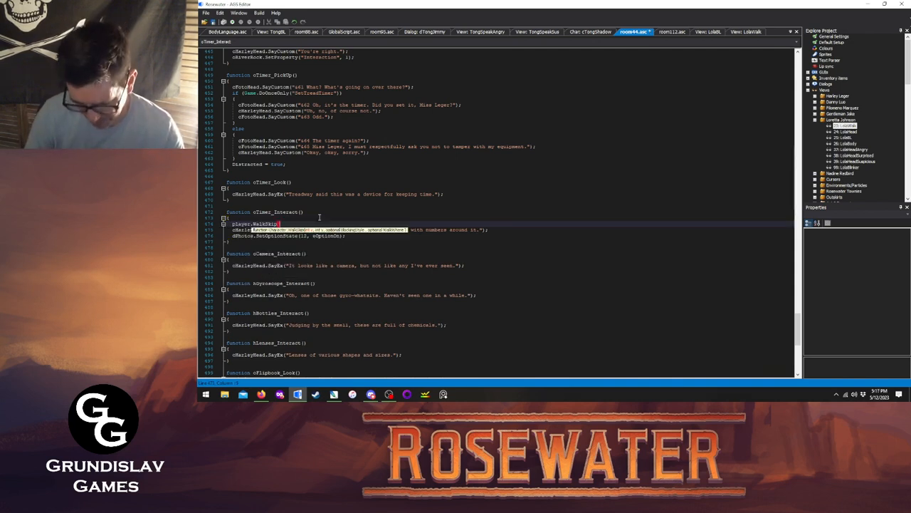
text(864, )
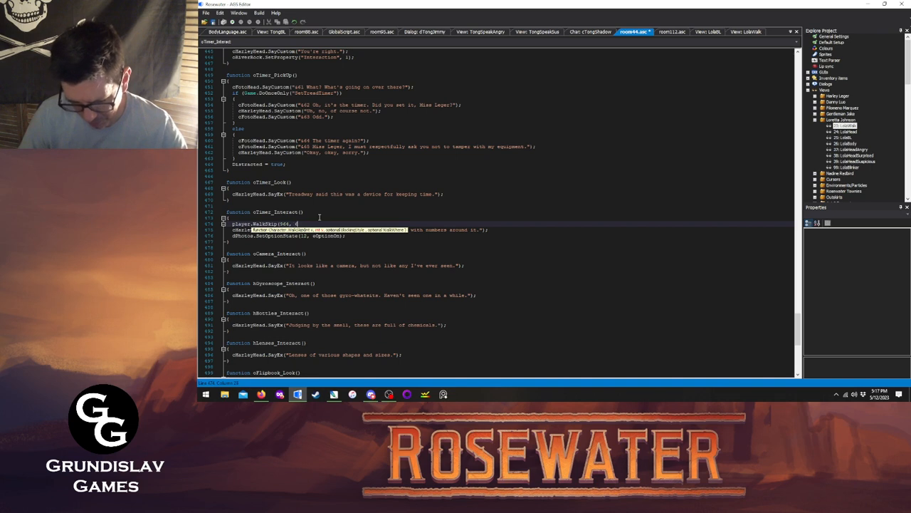
text(646)
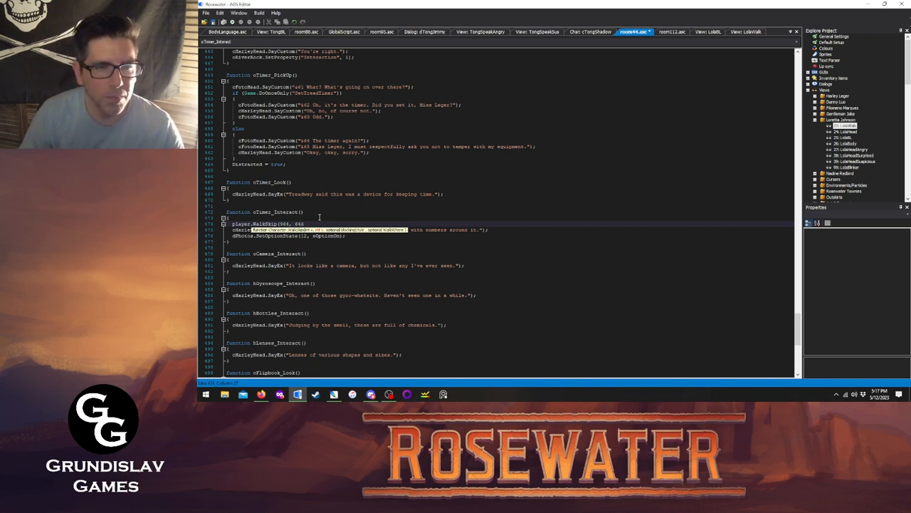
text(, )
text(eBlock, eWalkableAreas);)
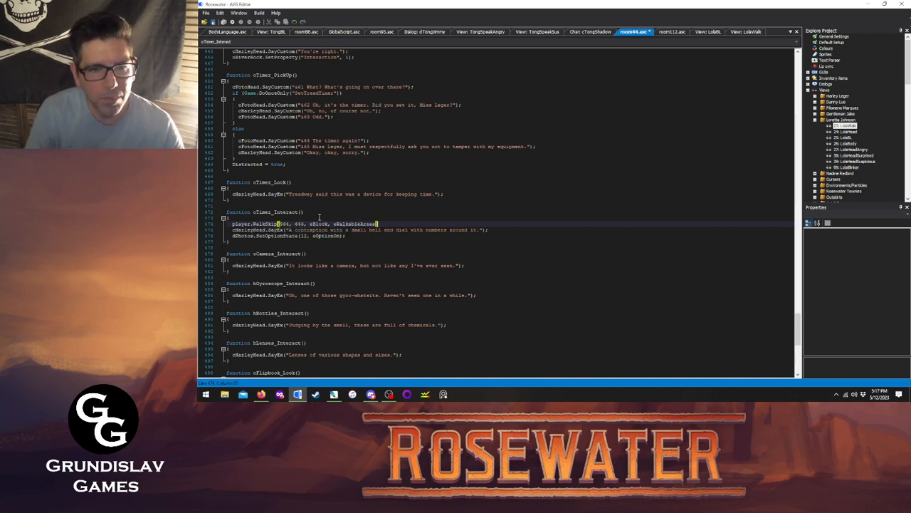
- Add player.FaceDirection(eDirectionRight, eBlock); below the WalkSkip line in oTimer_Interact
key(Return)
text(player.)
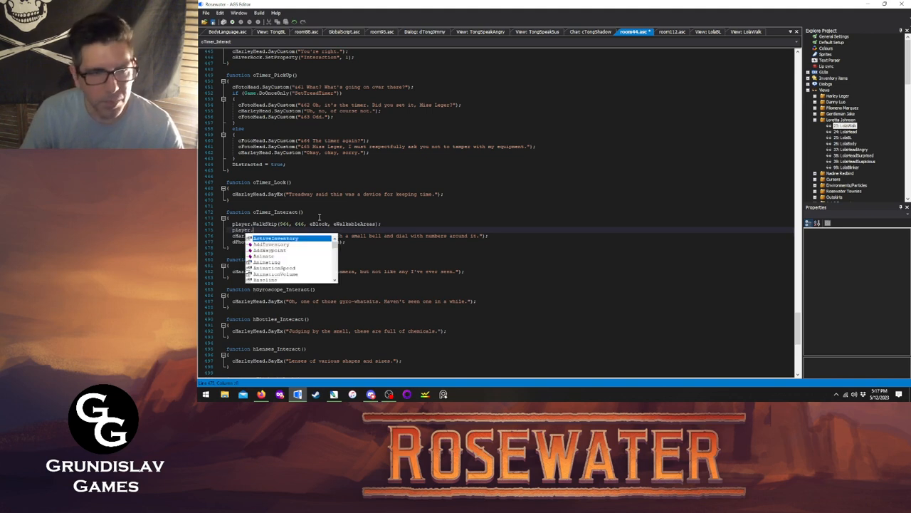
text(FaceDirection()
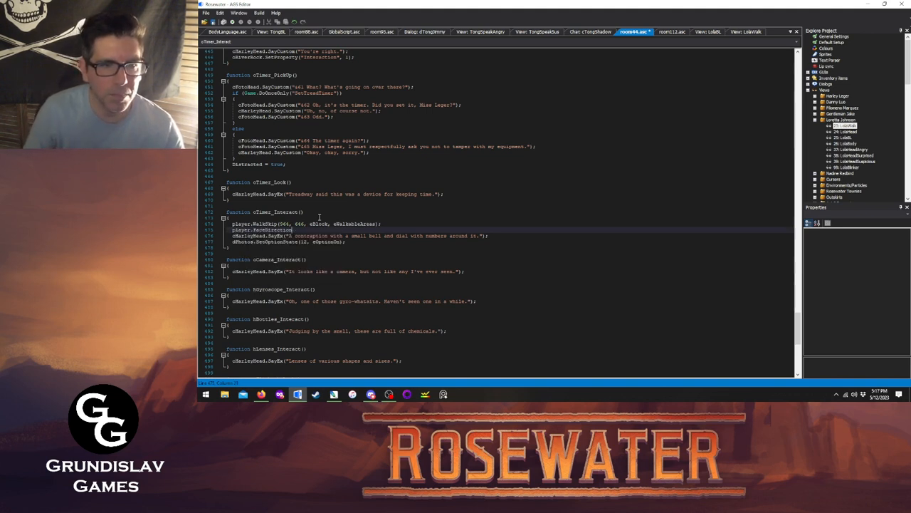
key(Down)
key(Down)
key(Down)
key(Down)
key(Down)
key(Down)
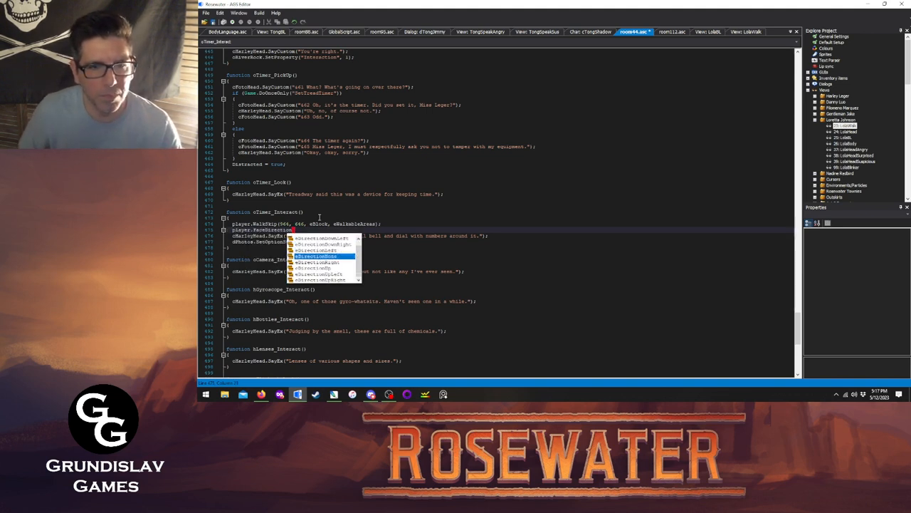
key(Up)
key(Return)
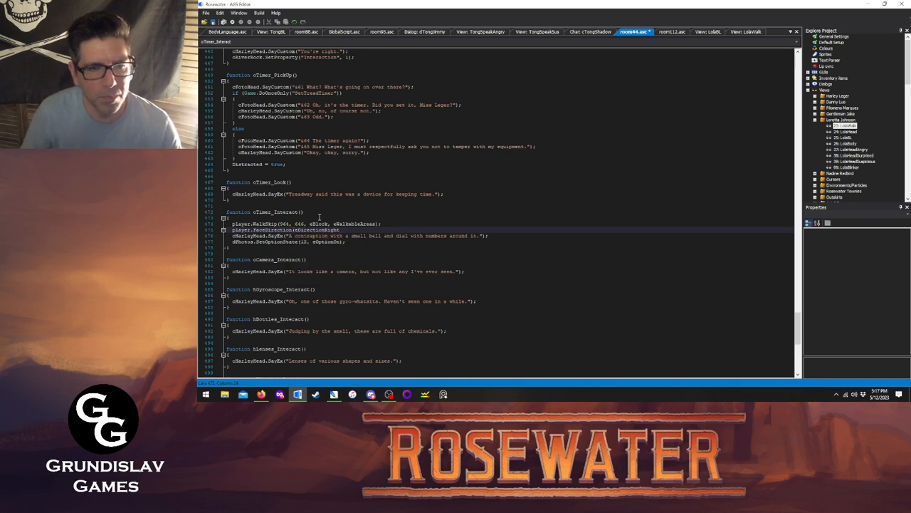
text(, eBlock);)
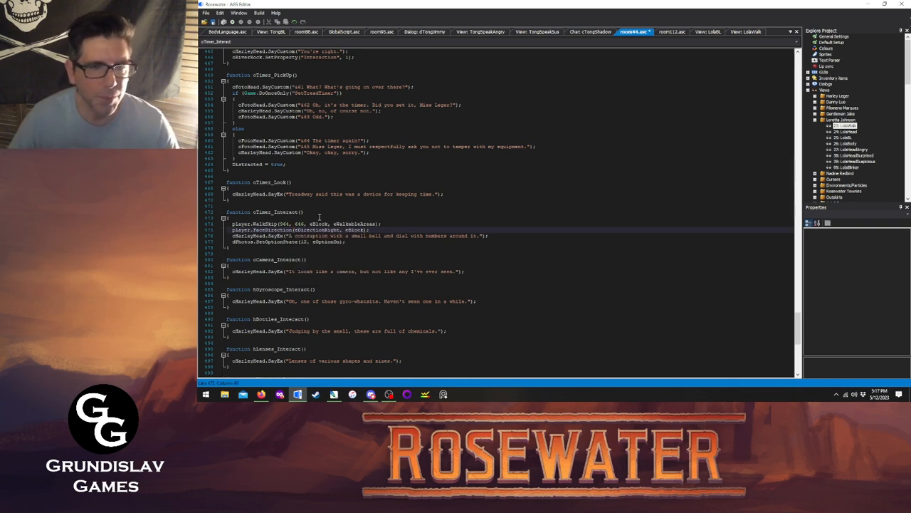
- Copy the WalkSkip and FaceDirection lines from oTimer_Interact to the start of the hGyroscope_Interact and hBottles_Interact functions
drag(221, 229, 233, 223)
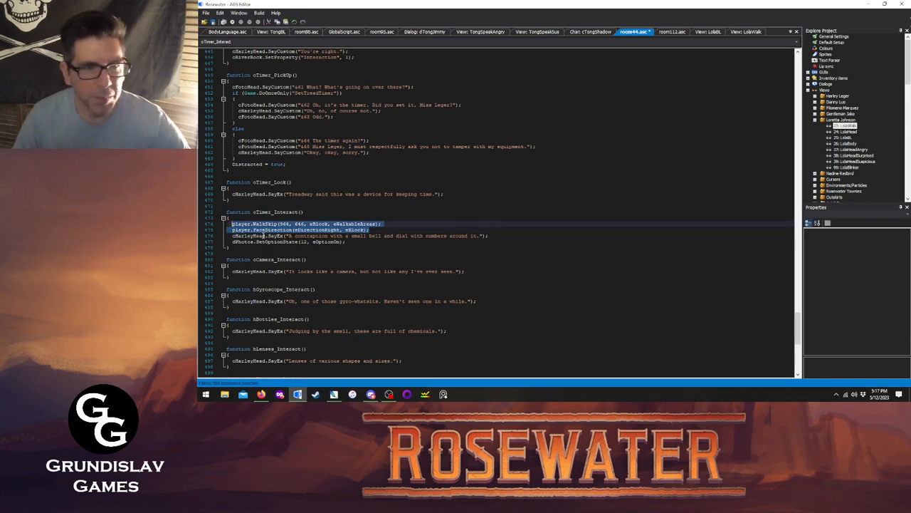
scroll(262, 235, down, 4)
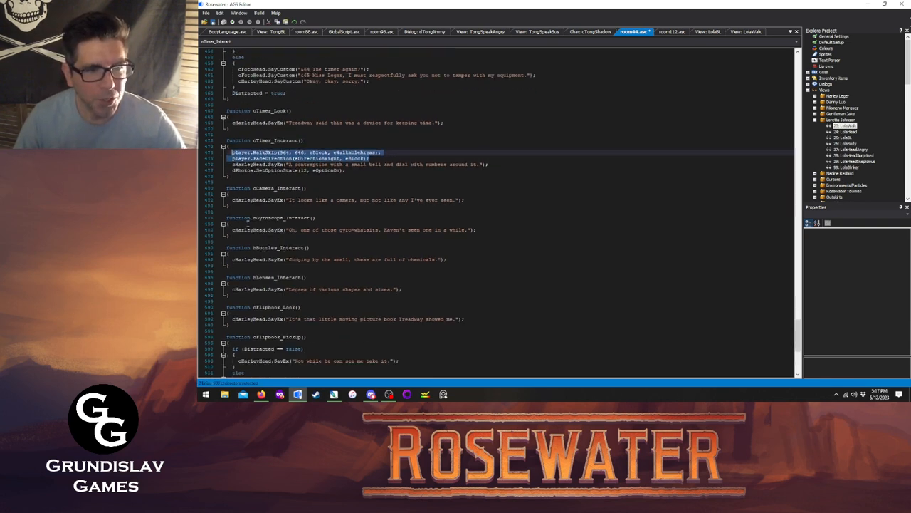
key(ctrl+c)
click(248, 222)
key(Return)
key(ctrl+v)
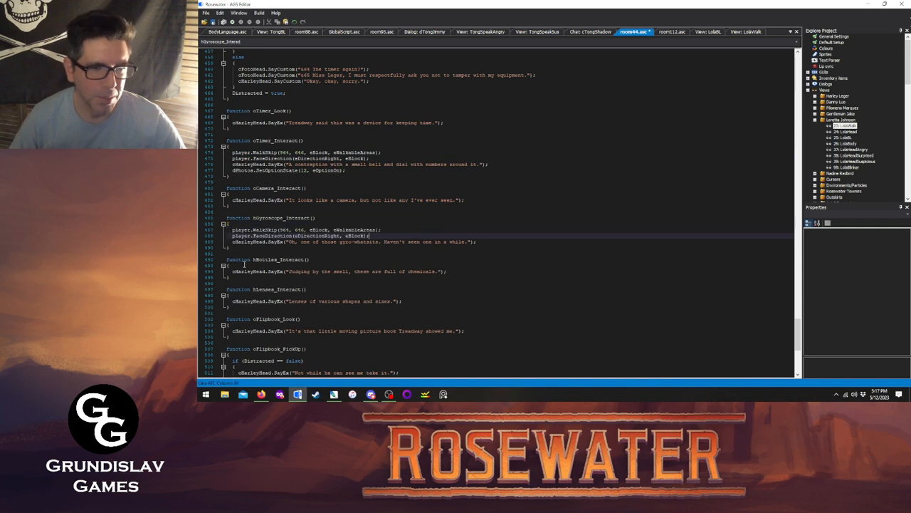
click(244, 263)
key(Return)
key(ctrl+v)
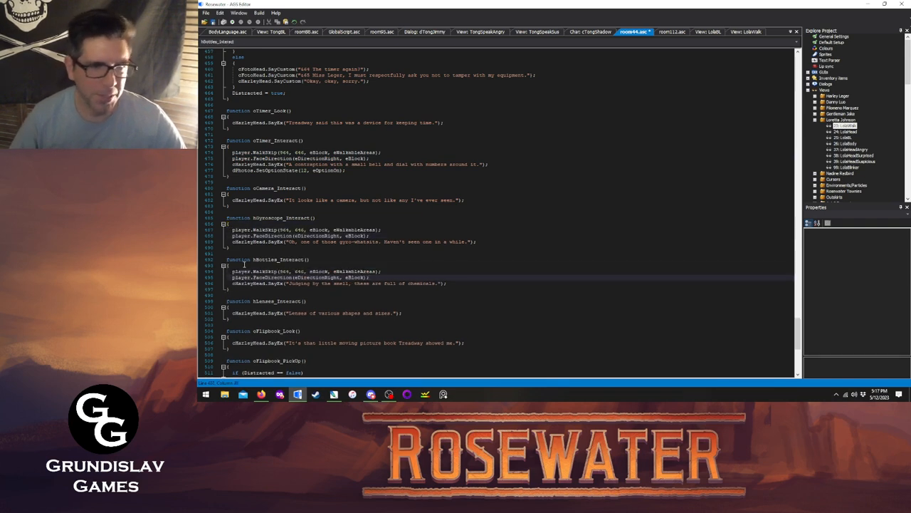
- Paste the WalkSkip and FaceDirection lines at the start of the hLenses_Interact function and save the room 44 script
scroll(244, 263, down, 3)
click(239, 253)
key(Return)
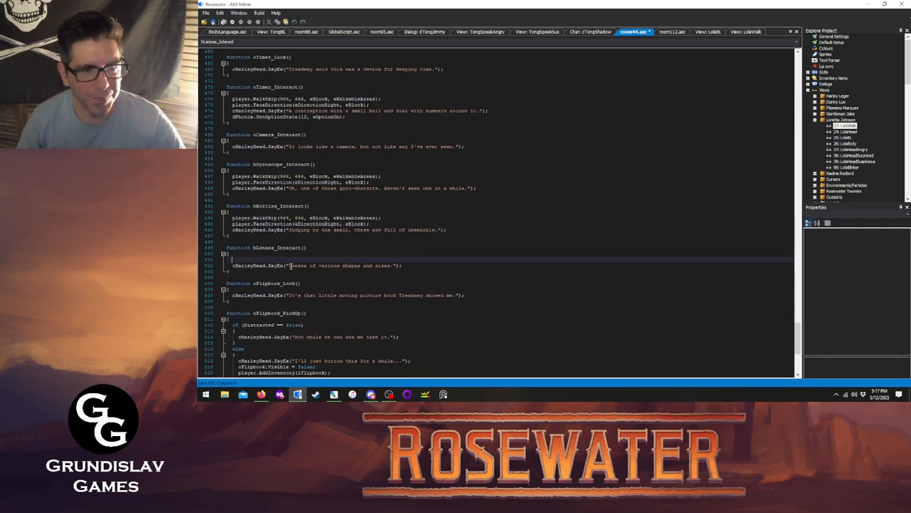
key(ctrl+v)
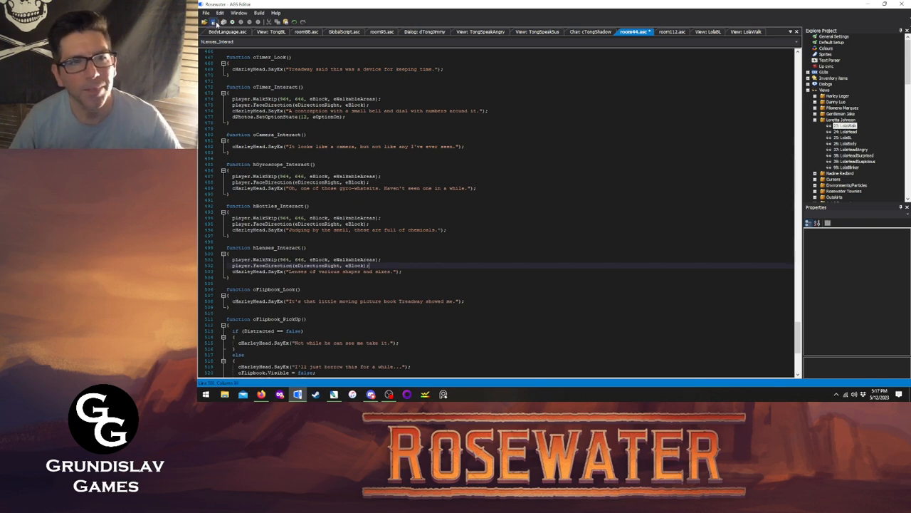
click(212, 21)
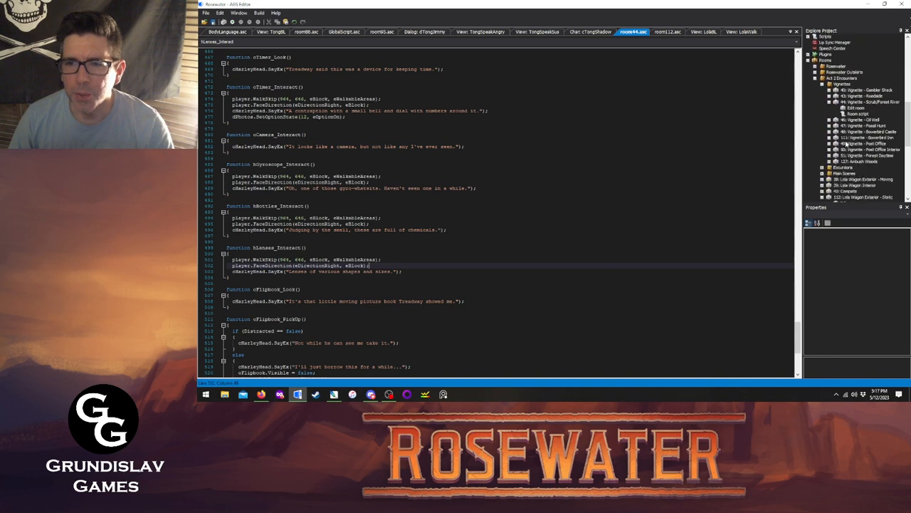
- In room 44, create an Interact object event for the oBottles object and have it call hBottles_Interact();
double_click(849, 108)
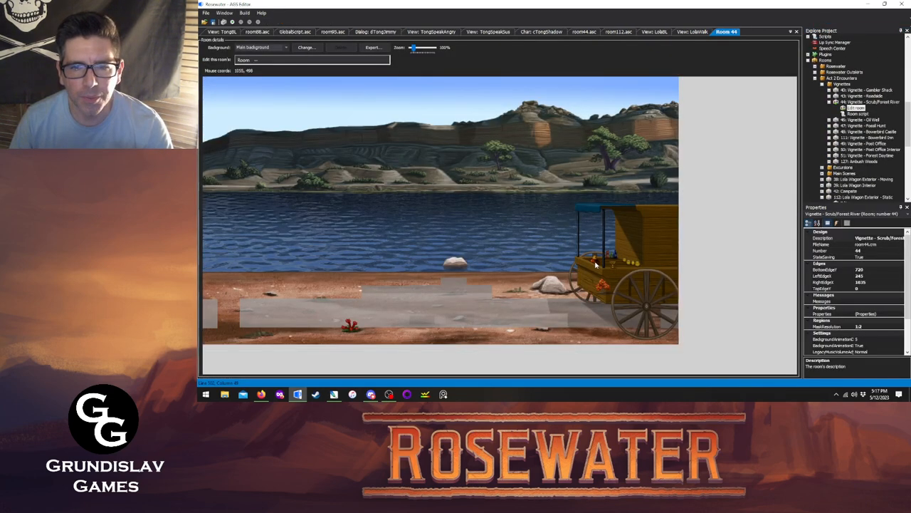
click(261, 61)
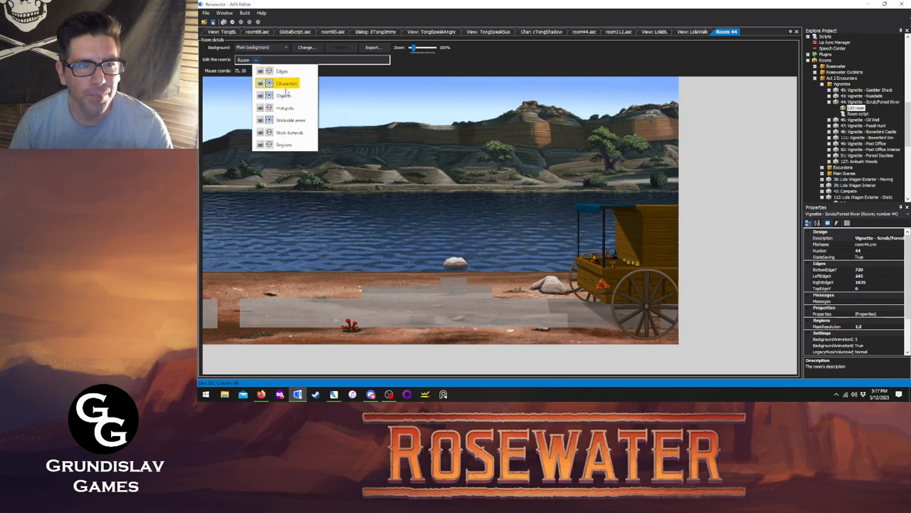
click(283, 95)
click(608, 255)
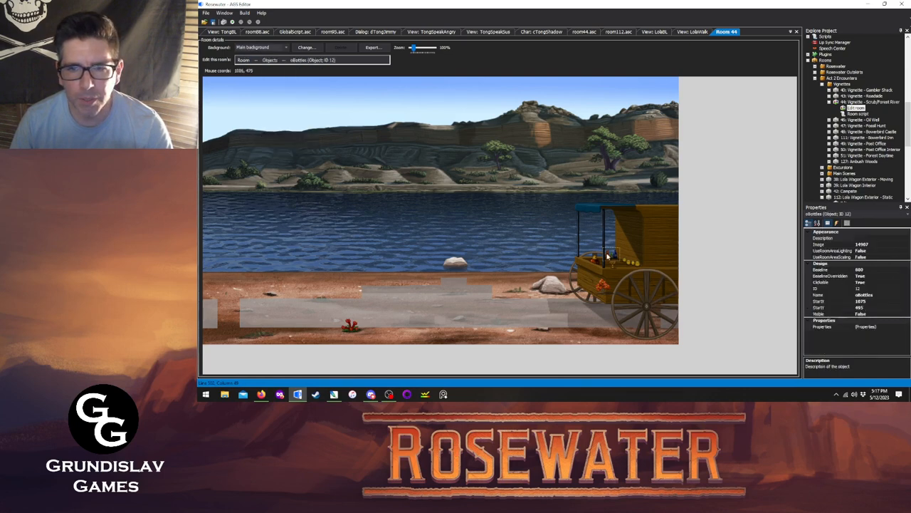
click(838, 222)
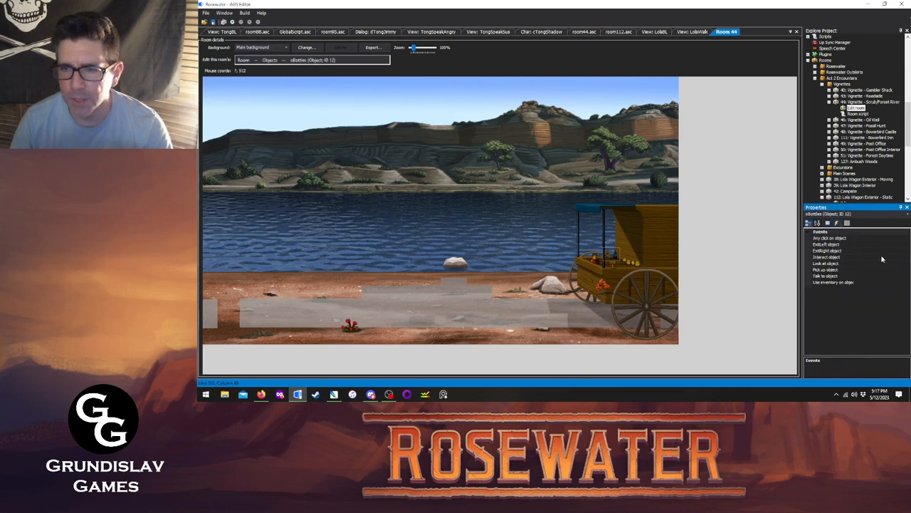
click(883, 256)
click(907, 258)
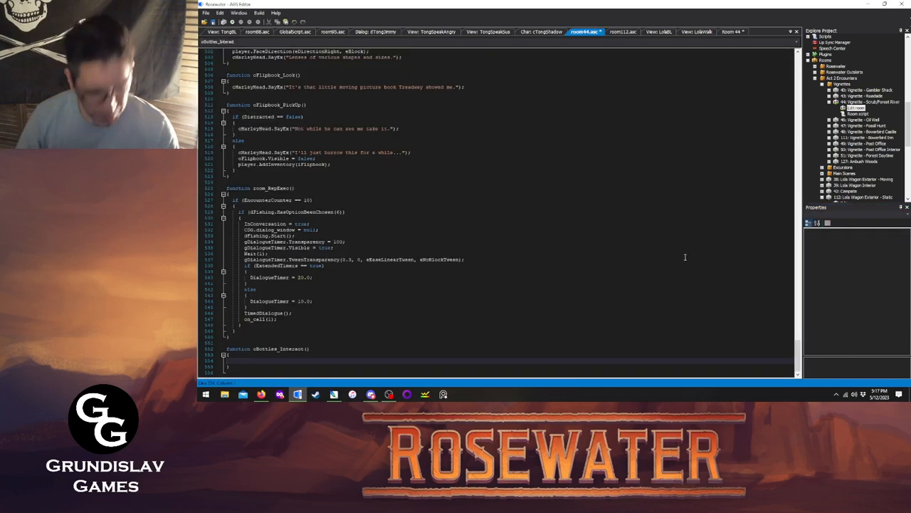
text(hBottles_Interact)
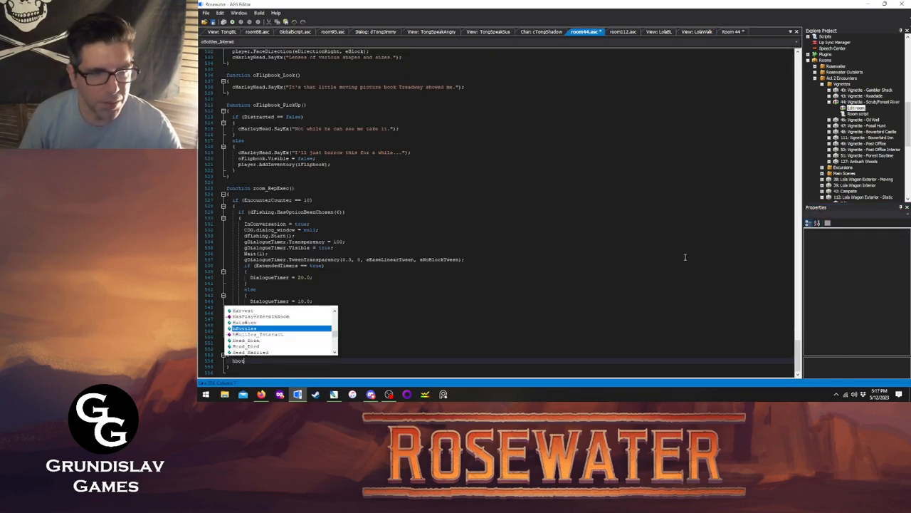
text(();)
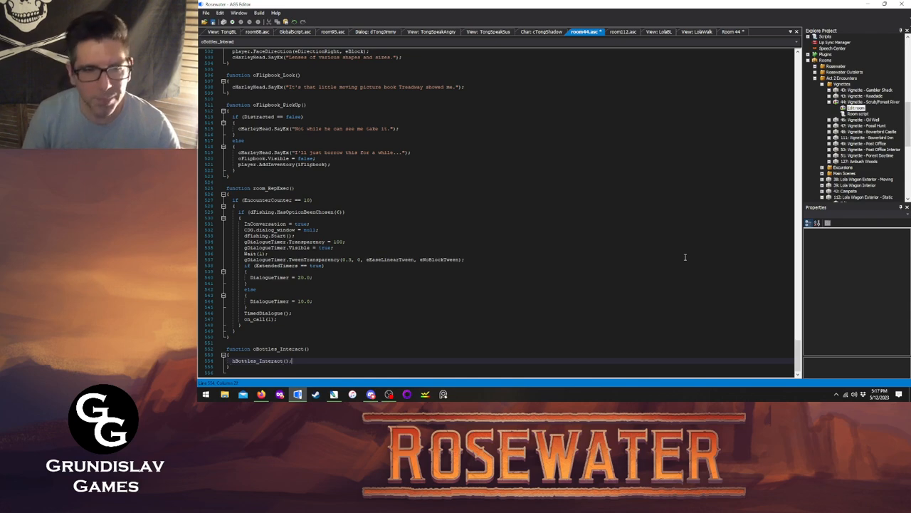
- Create an Interact object event for the oLenses object and have it call hLenses_Interact();
click(733, 33)
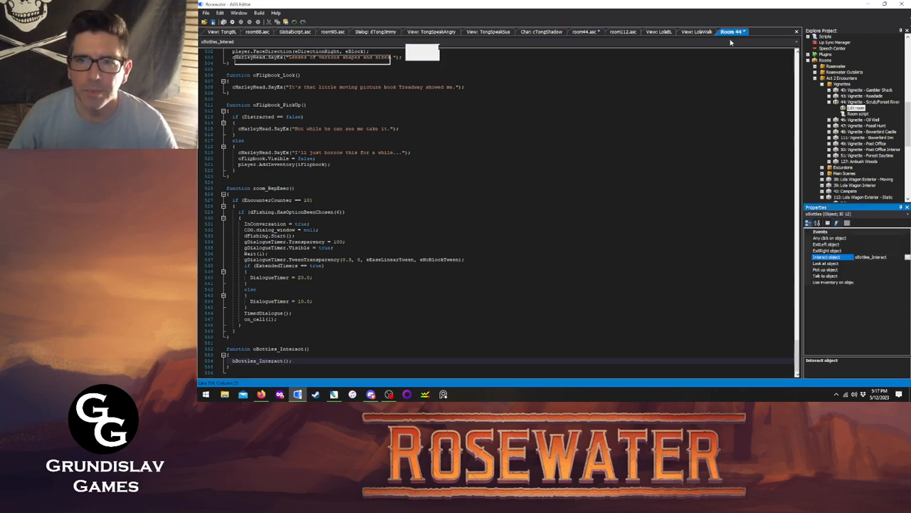
click(865, 256)
click(907, 258)
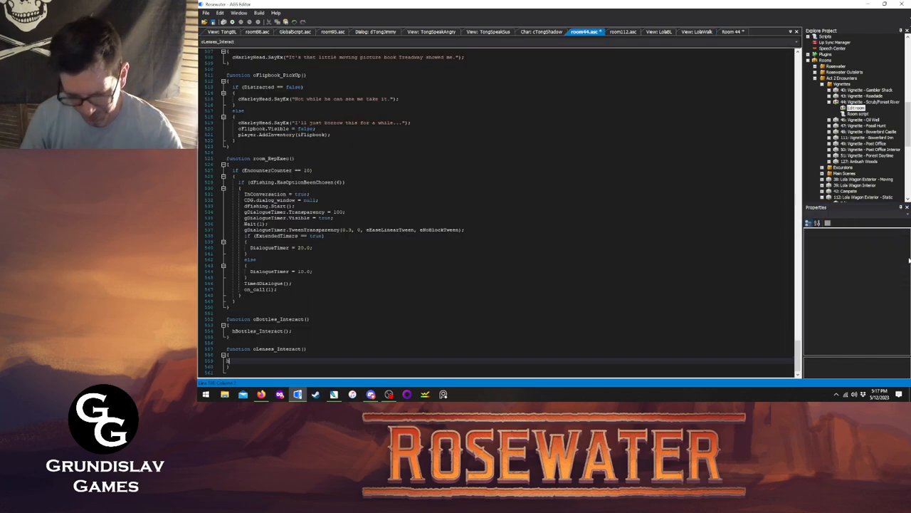
text(hLenses_)
key(Return)
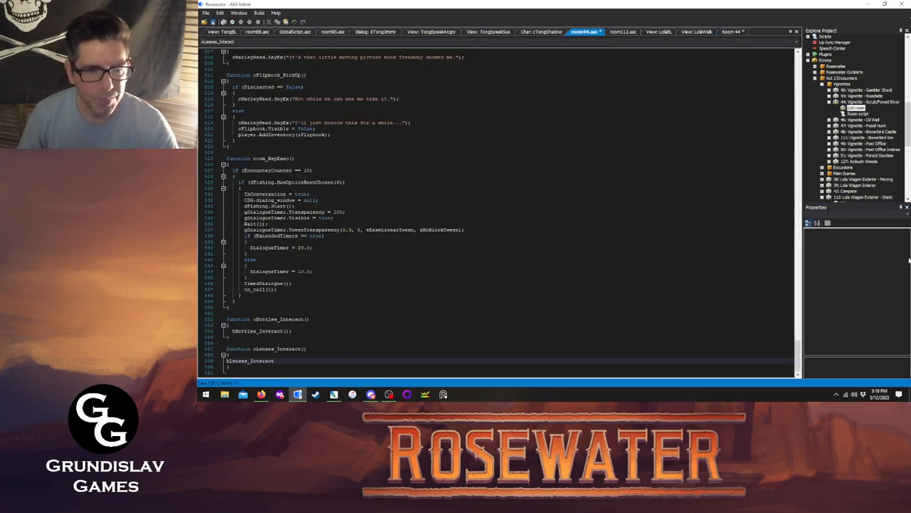
text(();)
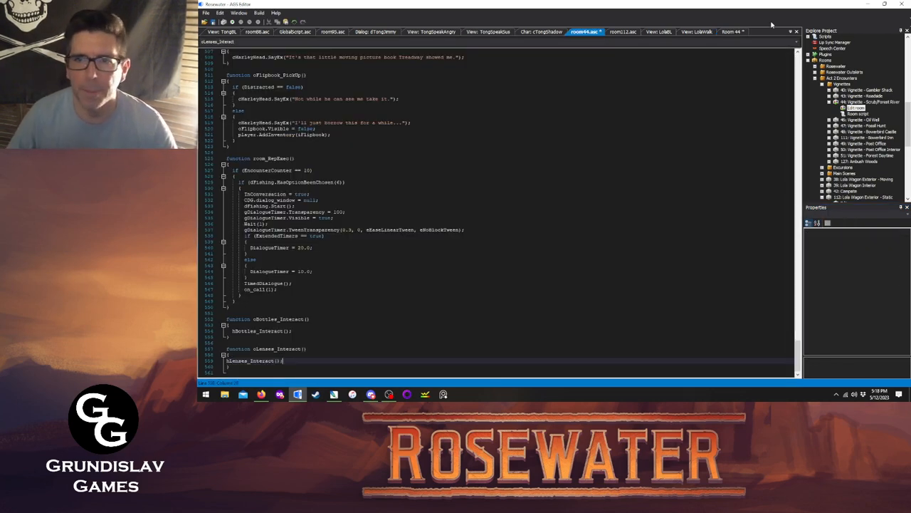
- Create an Interact object event for the oGyroBase object and have it call hGyroscope_Interact();
click(740, 32)
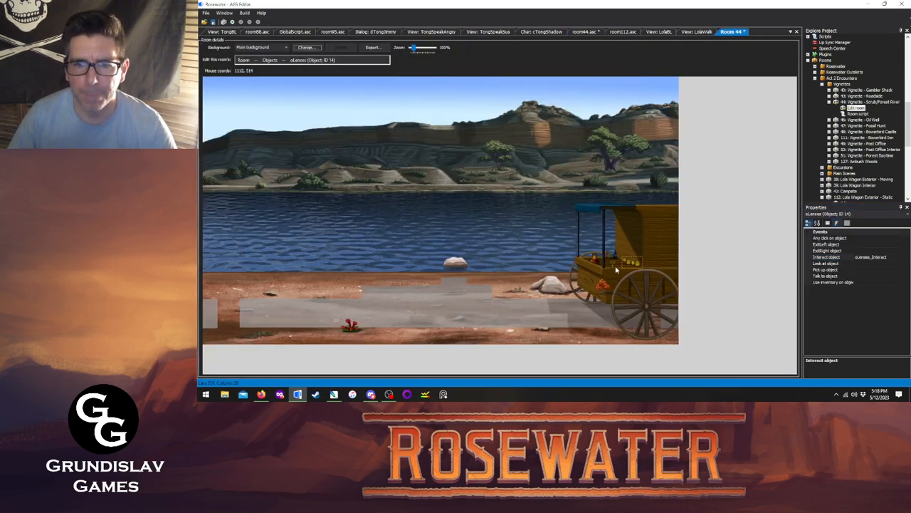
click(616, 269)
click(870, 257)
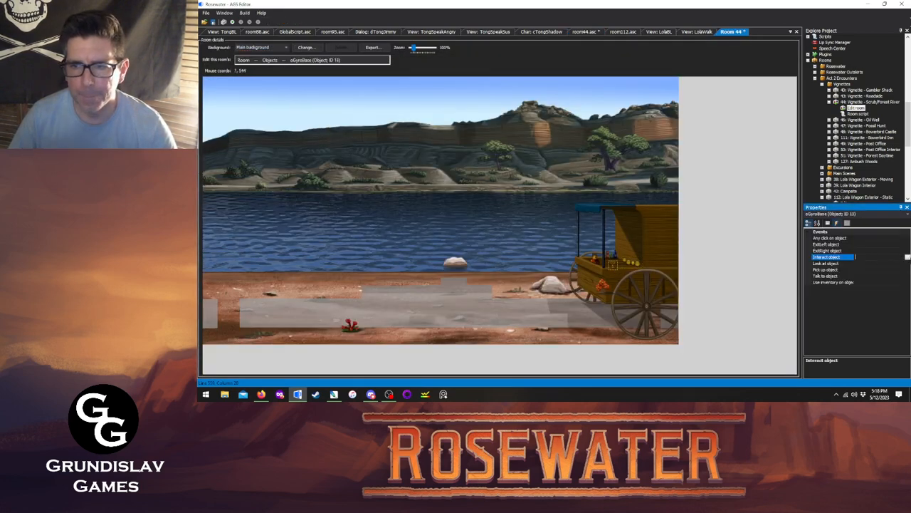
click(907, 258)
text(h)
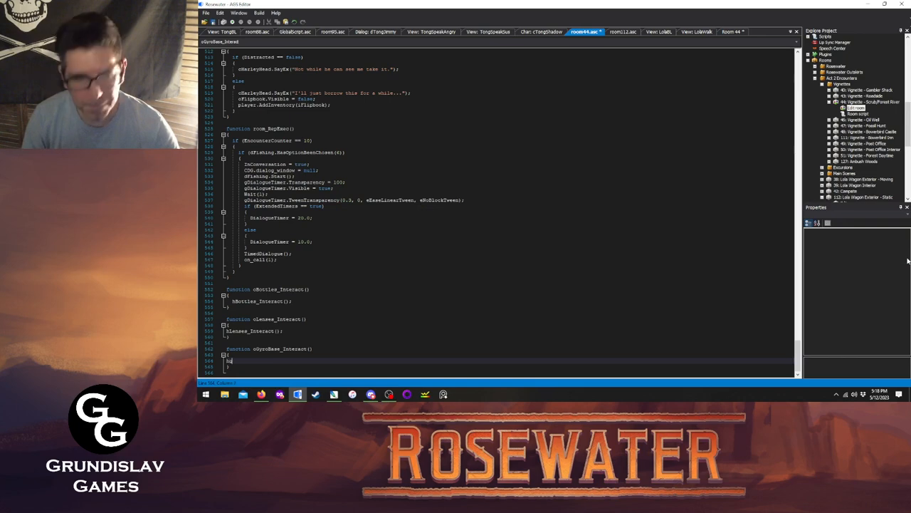
text(Gyr)
key(Down)
key(Return)
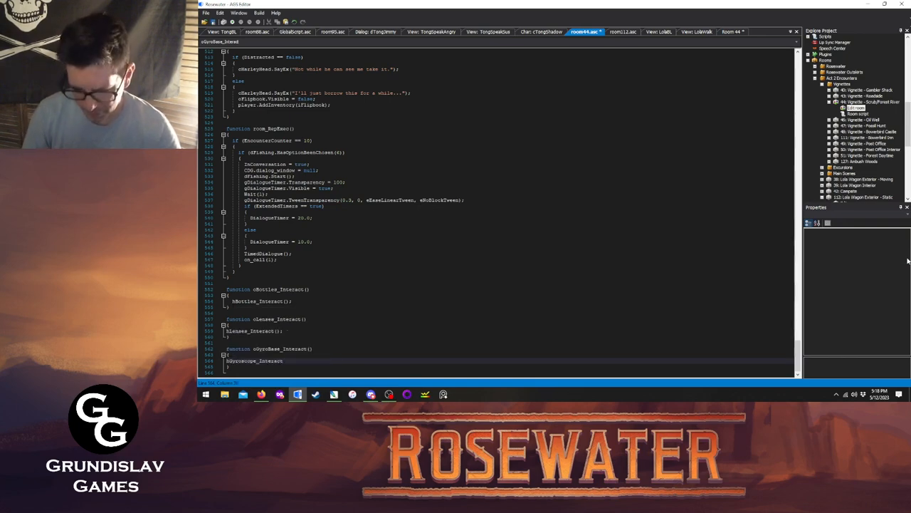
text(();)
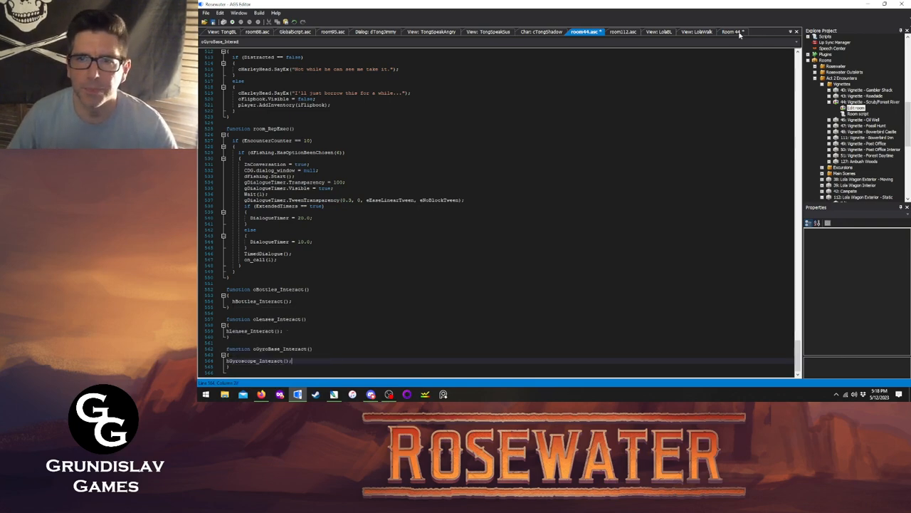
- Check the Interact events of the oLenses and oGyroBase objects in room 44, save the project, and run the game
click(737, 32)
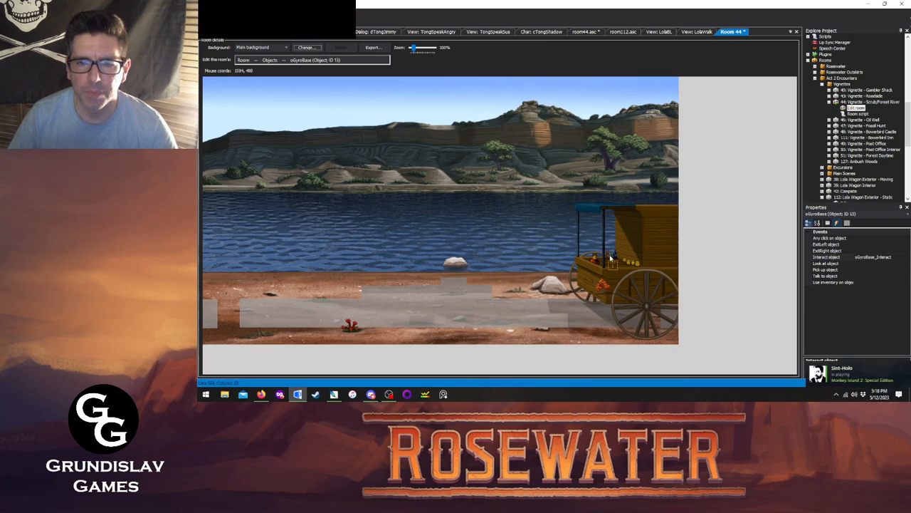
click(613, 259)
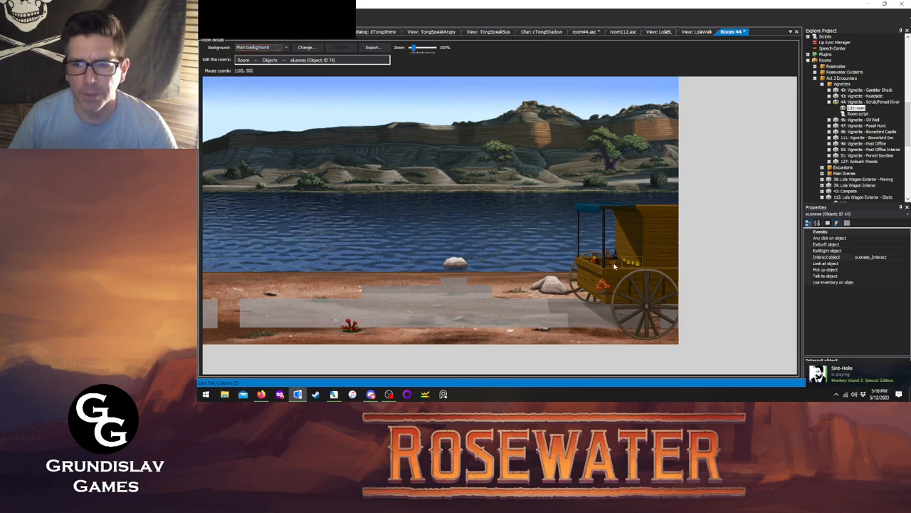
click(614, 266)
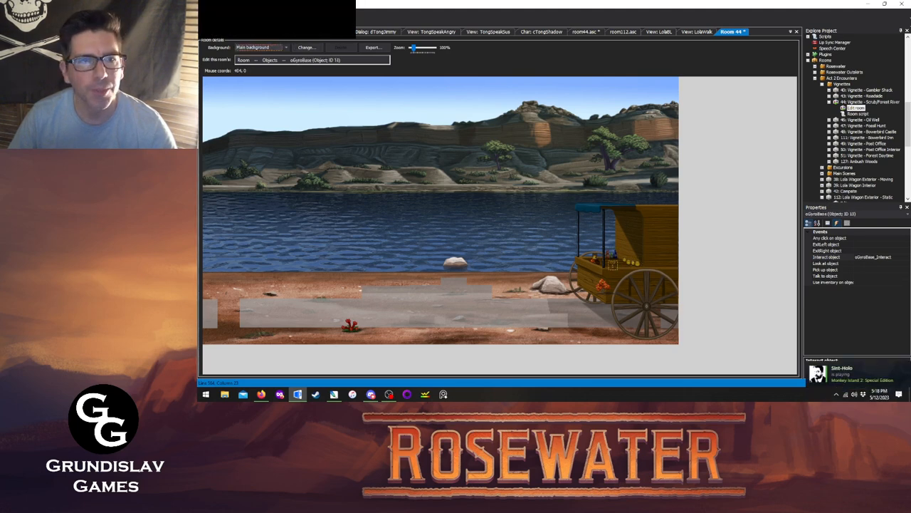
key(ctrl+s)
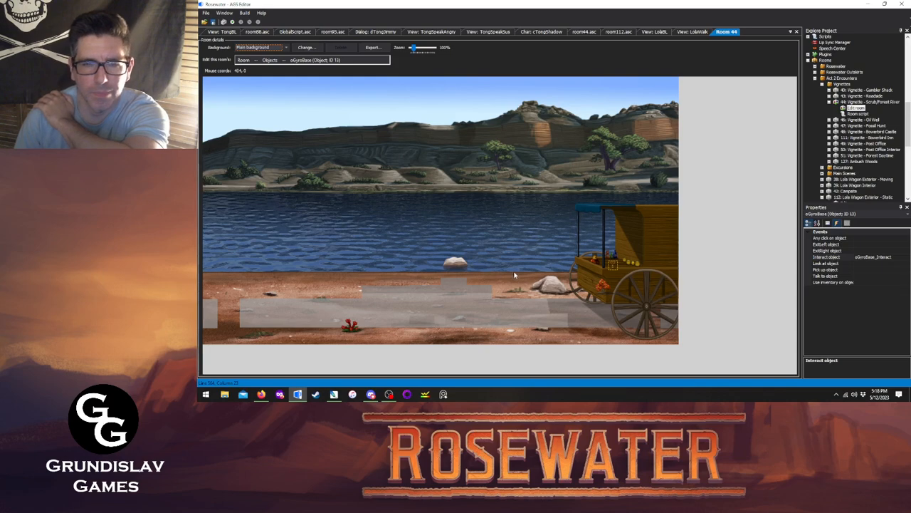
key(F5)
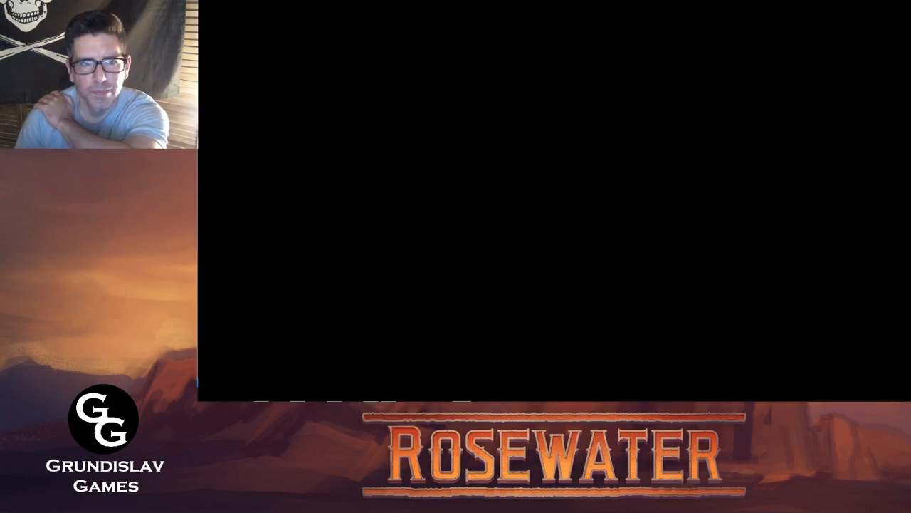